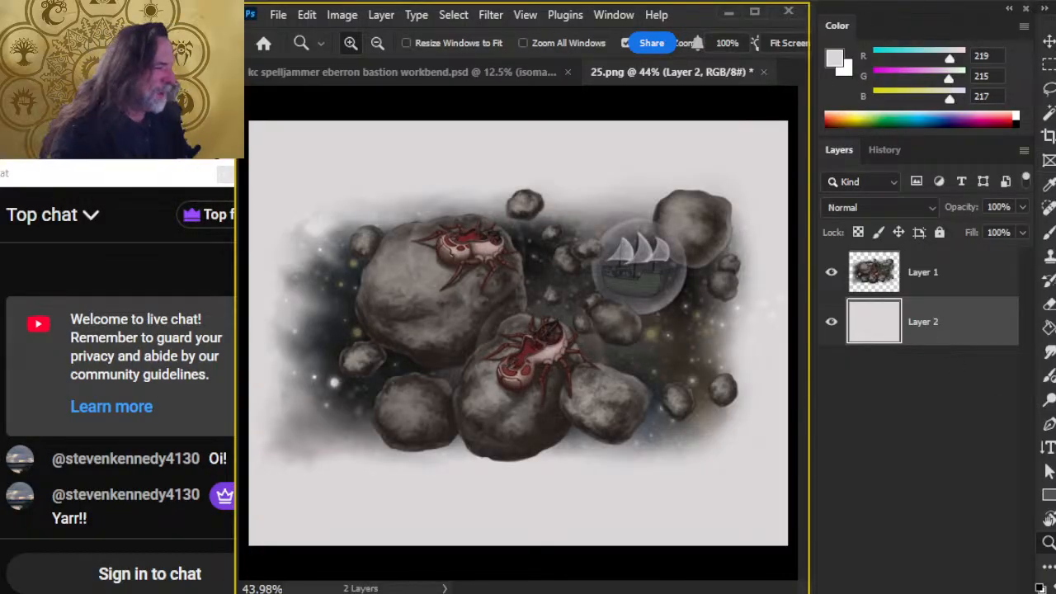
Step: Close 25.png without saving its changes and hide group 6 in the Settlement Asteroids folder of the workbench document
{"action": "left_click", "coordinate": [763, 71]}
{"action": "left_click", "coordinate": [540, 250]}
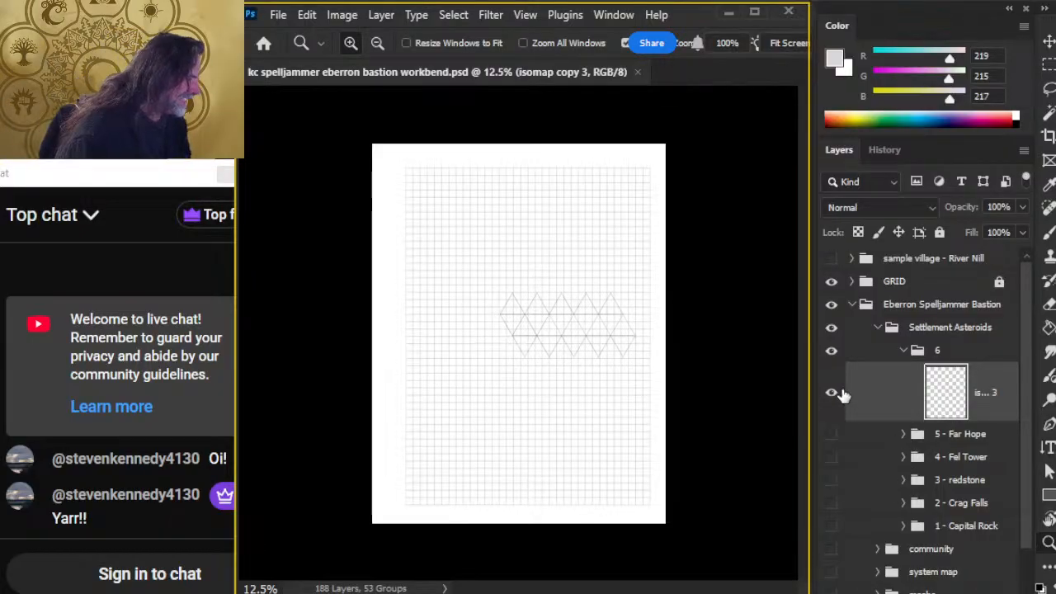
{"action": "left_click", "coordinate": [832, 349]}
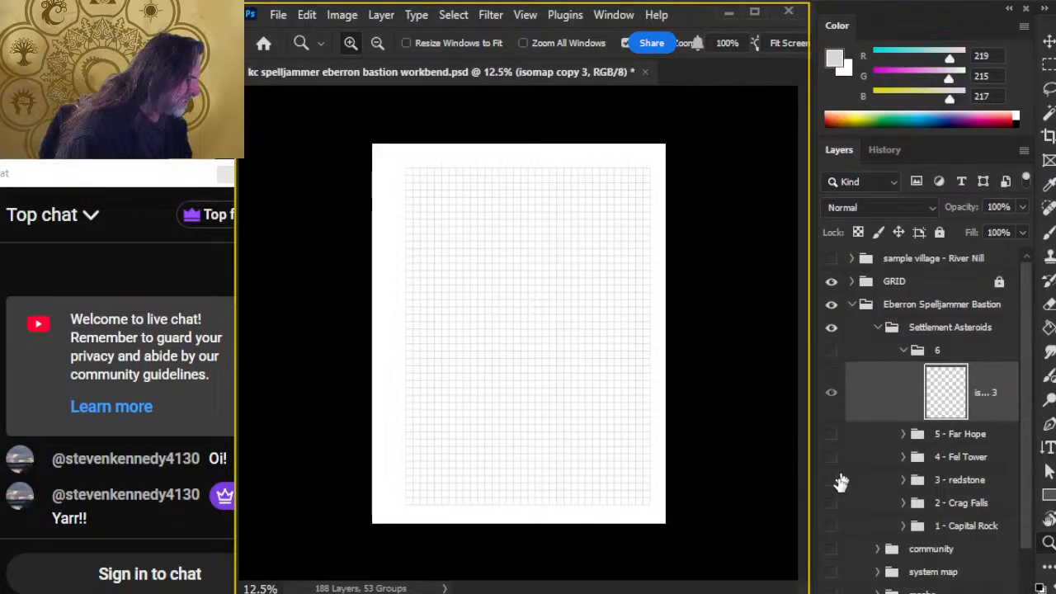
Step: Show the 1 - Capital Rock group to view its map closer up, and hide the group again
{"action": "left_click", "coordinate": [831, 526]}
{"action": "left_click_drag", "start_coordinate": [557, 388], "coordinate": [576, 389]}
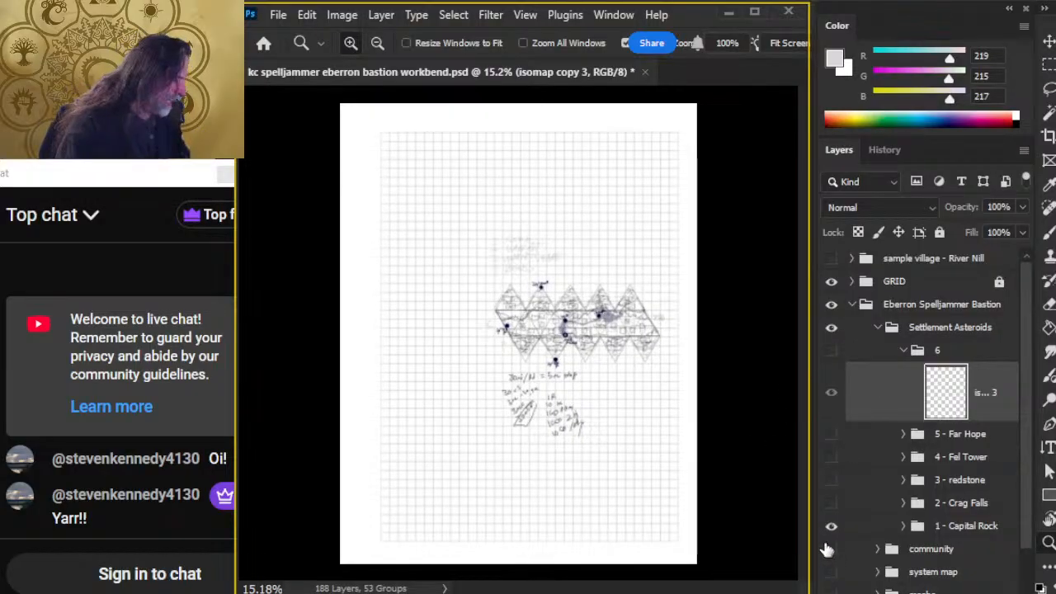
{"action": "left_click", "coordinate": [831, 526]}
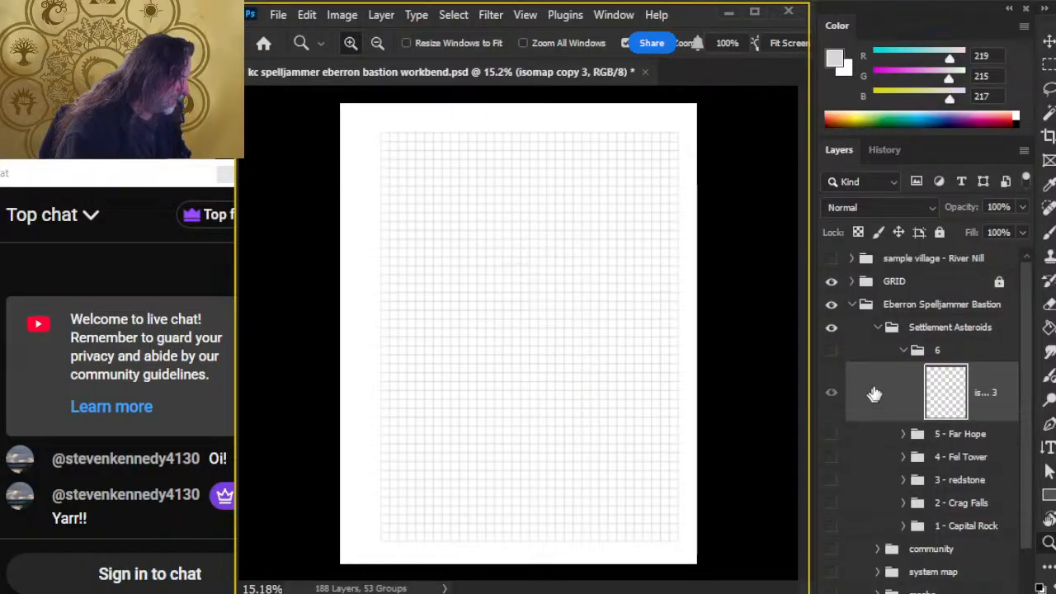
Step: Collapse and hide the Settlement Asteroids group, and display the system map group
{"action": "left_click", "coordinate": [878, 327]}
{"action": "left_click", "coordinate": [831, 327]}
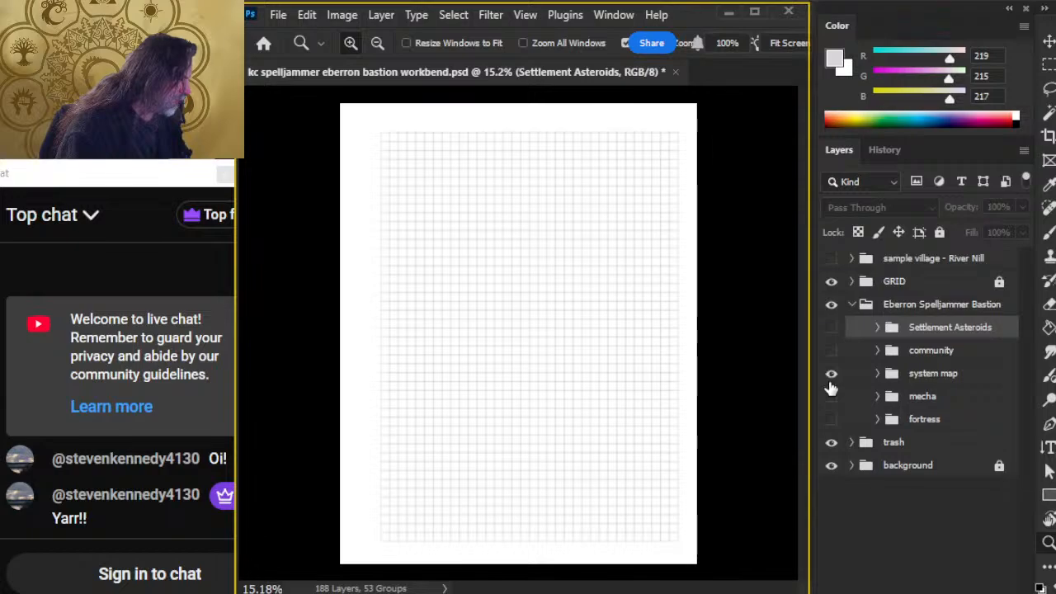
{"action": "left_click", "coordinate": [831, 381]}
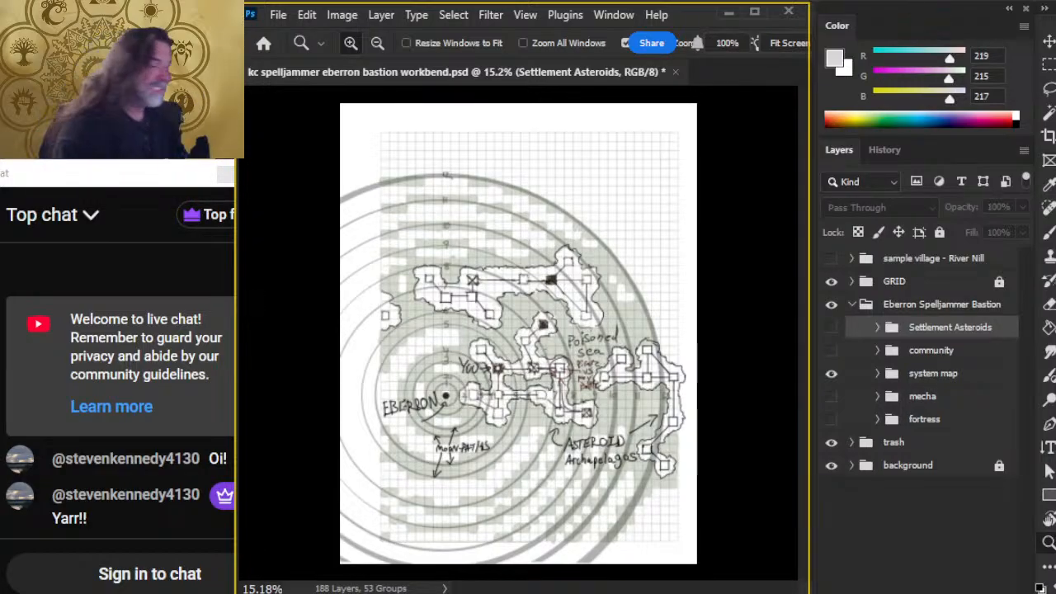
Step: Switch to the YouTube page of the Spelljammer Eberron Bastion Campaign - 23 stream and like the video
{"action": "key", "text": "alt+Tab"}
{"action": "key", "text": "alt+Tab"}
{"action": "key", "text": "alt+Tab"}
{"action": "key", "text": "alt+Tab"}
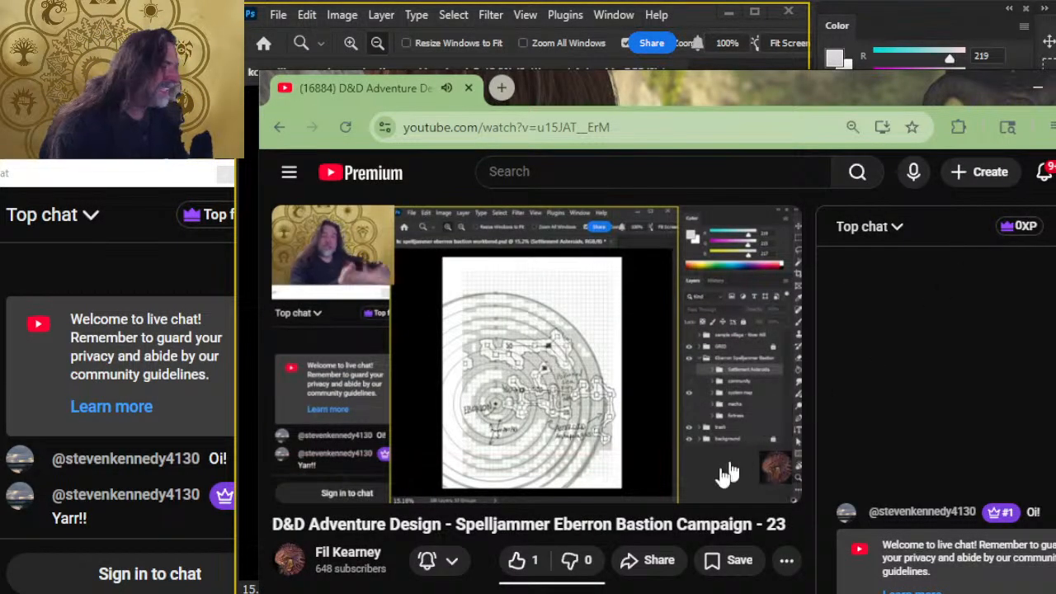
{"action": "mouse_move", "coordinate": [690, 484]}
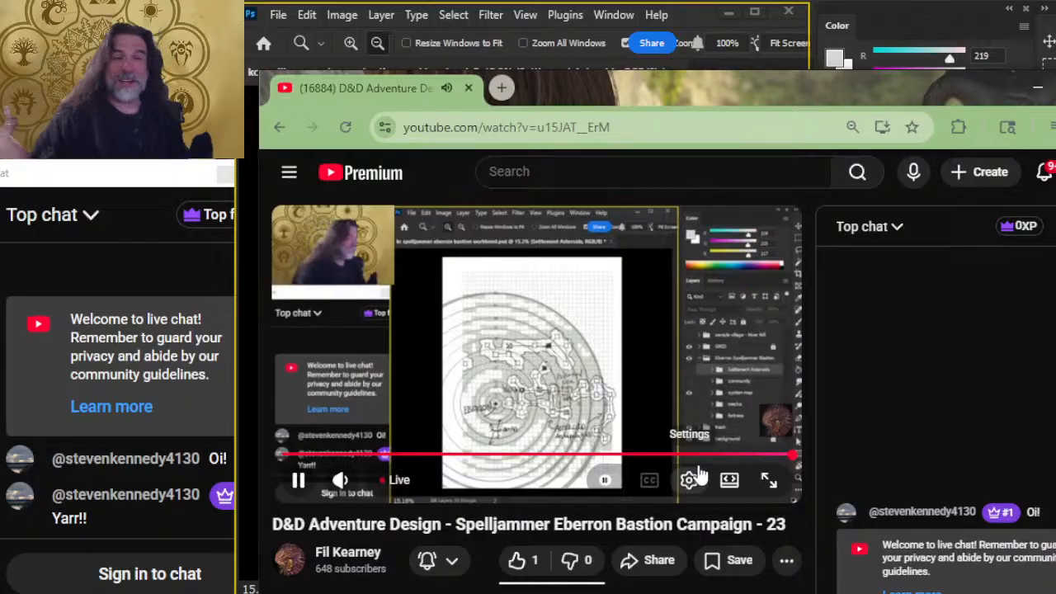
{"action": "scroll", "coordinate": [699, 475], "scroll_direction": "down", "scroll_amount": 2}
{"action": "left_click", "coordinate": [516, 406]}
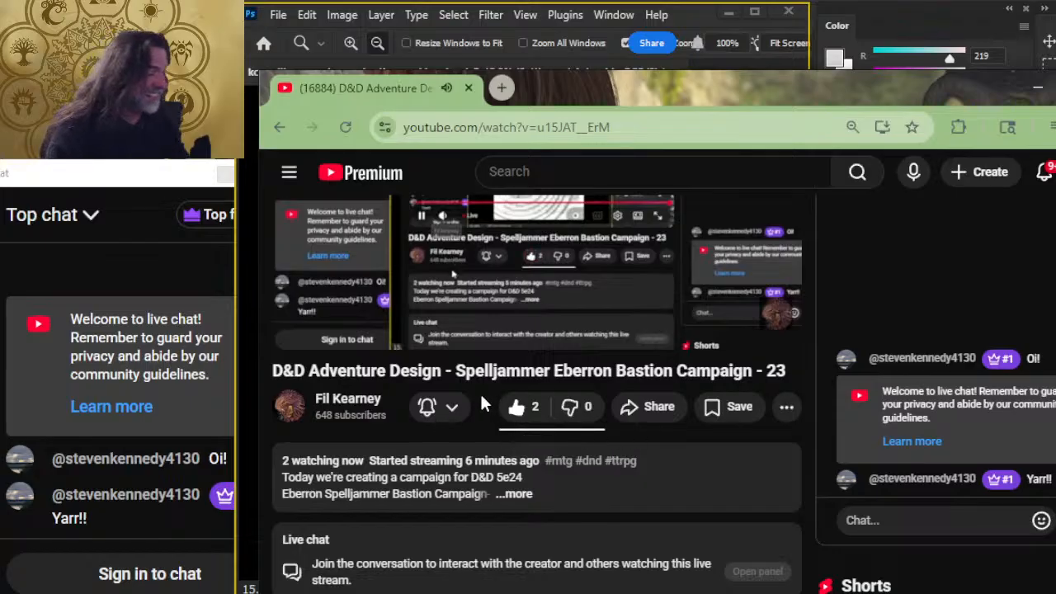
Step: Expand the stream's description and look through its campaign document, community and DMsGuild links
{"action": "left_click", "coordinate": [518, 495]}
{"action": "scroll", "coordinate": [543, 345], "scroll_direction": "down", "scroll_amount": 6}
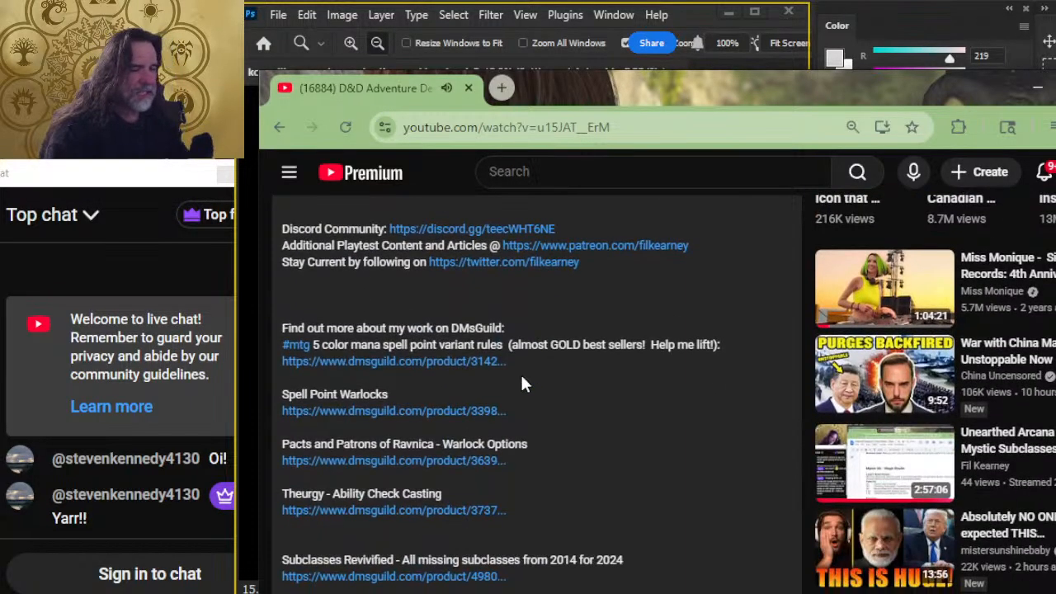
{"action": "scroll", "coordinate": [521, 383], "scroll_direction": "down", "scroll_amount": 2}
{"action": "scroll", "coordinate": [457, 578], "scroll_direction": "up", "scroll_amount": 2}
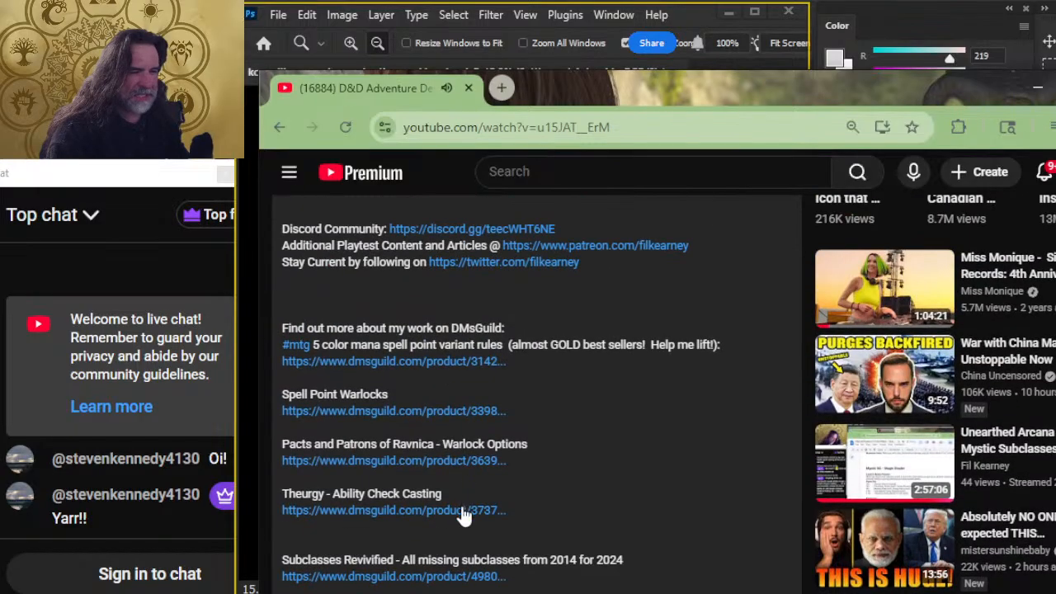
{"action": "scroll", "coordinate": [464, 515], "scroll_direction": "up", "scroll_amount": 2}
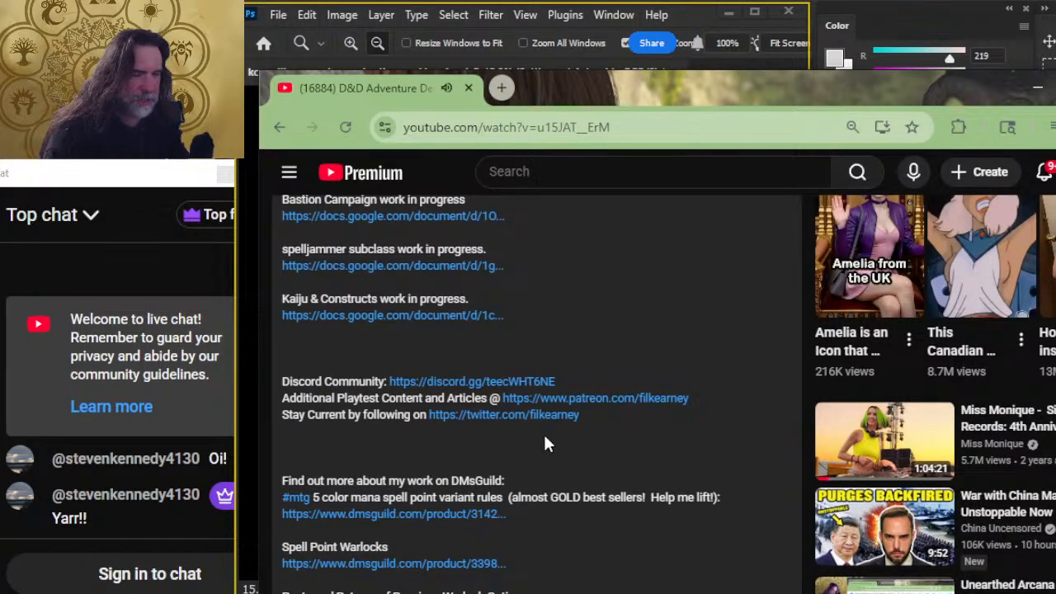
{"action": "scroll", "coordinate": [545, 446], "scroll_direction": "up", "scroll_amount": 2}
{"action": "scroll", "coordinate": [533, 377], "scroll_direction": "up", "scroll_amount": 2}
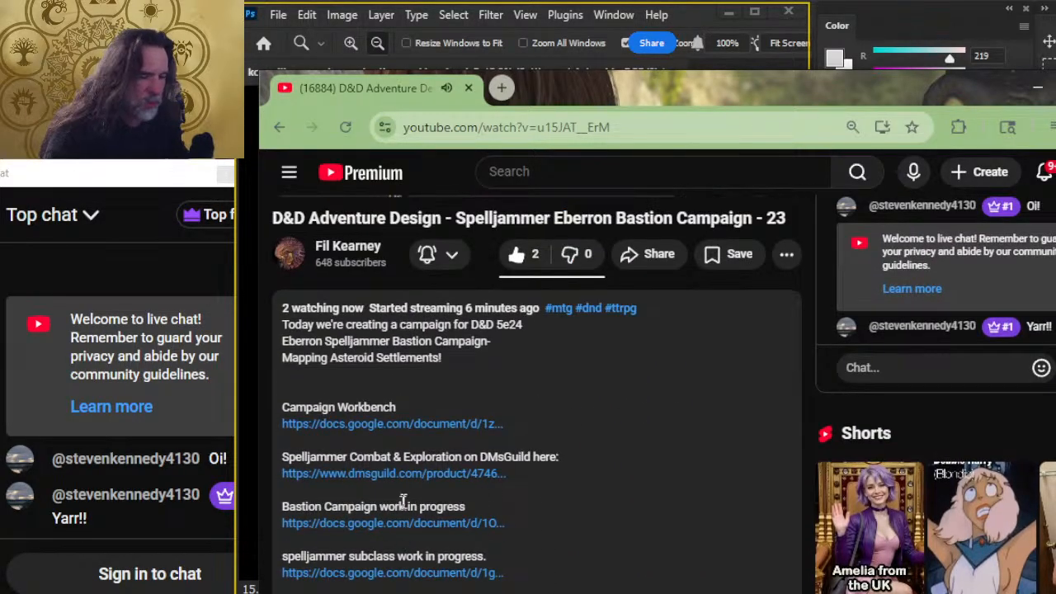
Step: Open the Spelljammer Combat & Exploration product page from the description, reposition the browser window, and open the product's PDF preview
{"action": "left_click", "coordinate": [414, 474]}
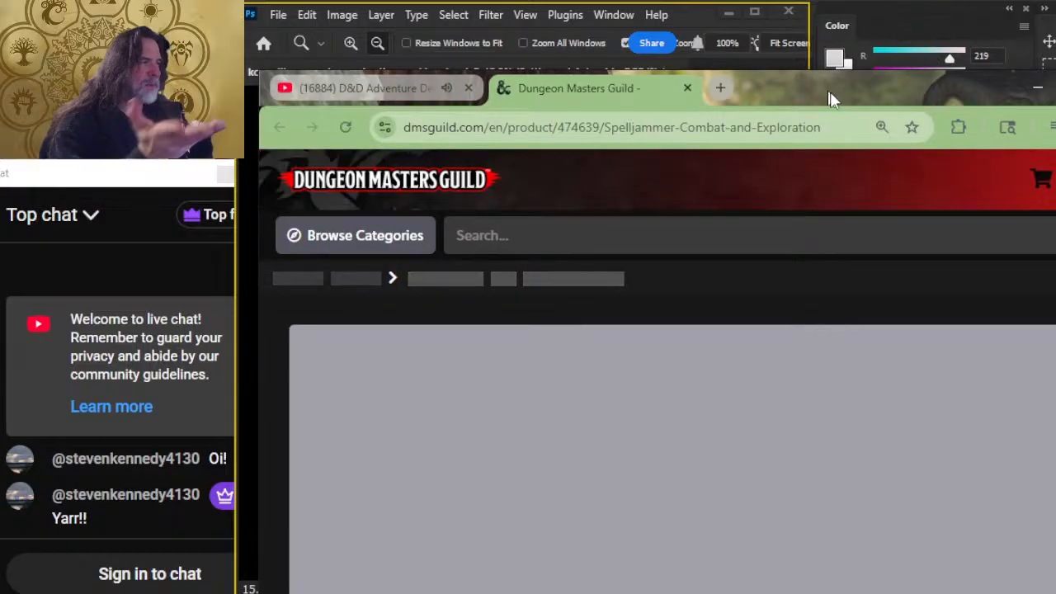
{"action": "left_click_drag", "start_coordinate": [831, 99], "coordinate": [801, 29]}
{"action": "scroll", "coordinate": [596, 363], "scroll_direction": "down", "scroll_amount": 6}
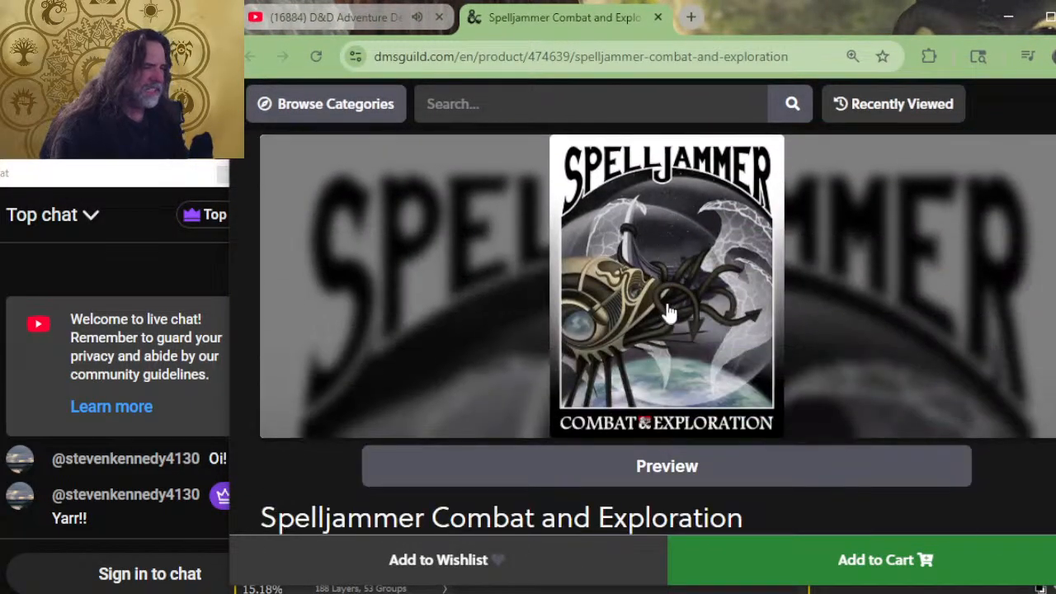
{"action": "left_click", "coordinate": [569, 470]}
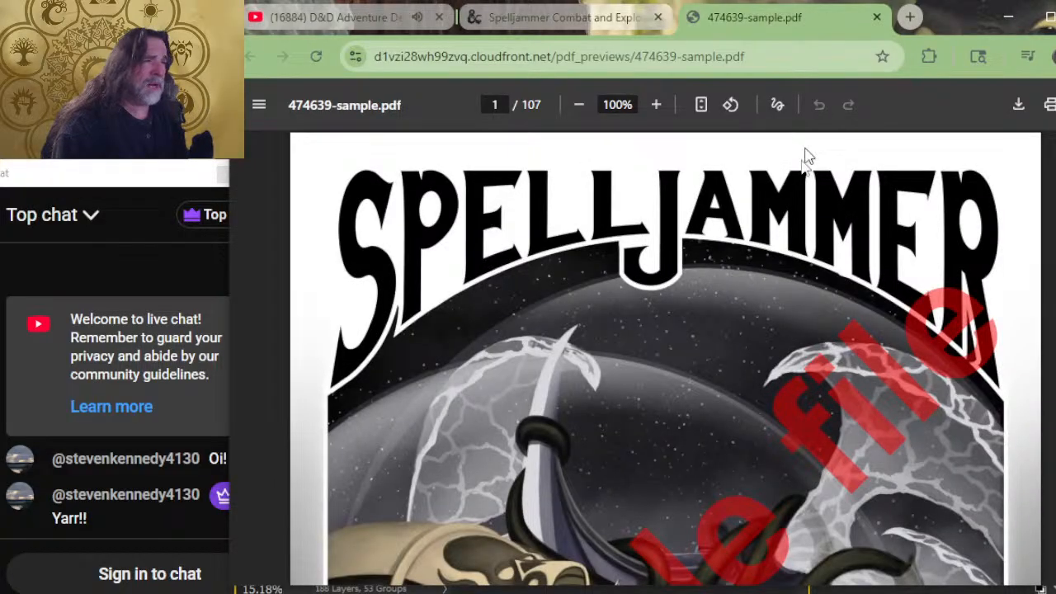
Step: Examine the Introduction on page 3 of the sample PDF, including its variant rules list, sample maps, ship sheets and tokens
{"action": "scroll", "coordinate": [651, 302], "scroll_direction": "down", "scroll_amount": 15}
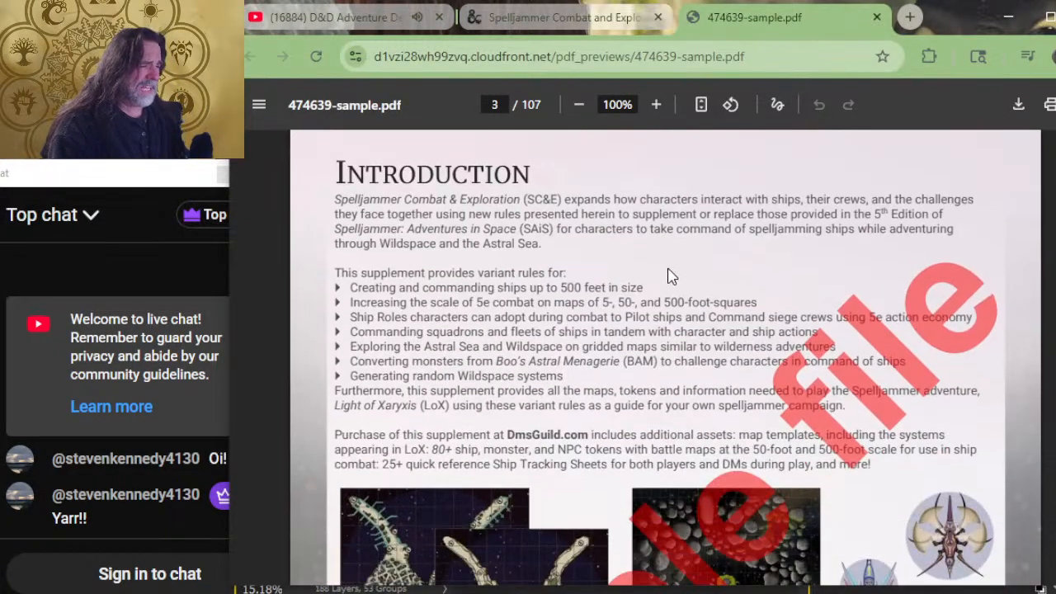
{"action": "scroll", "coordinate": [670, 277], "scroll_direction": "down", "scroll_amount": 7}
{"action": "scroll", "coordinate": [697, 294], "scroll_direction": "up", "scroll_amount": 3}
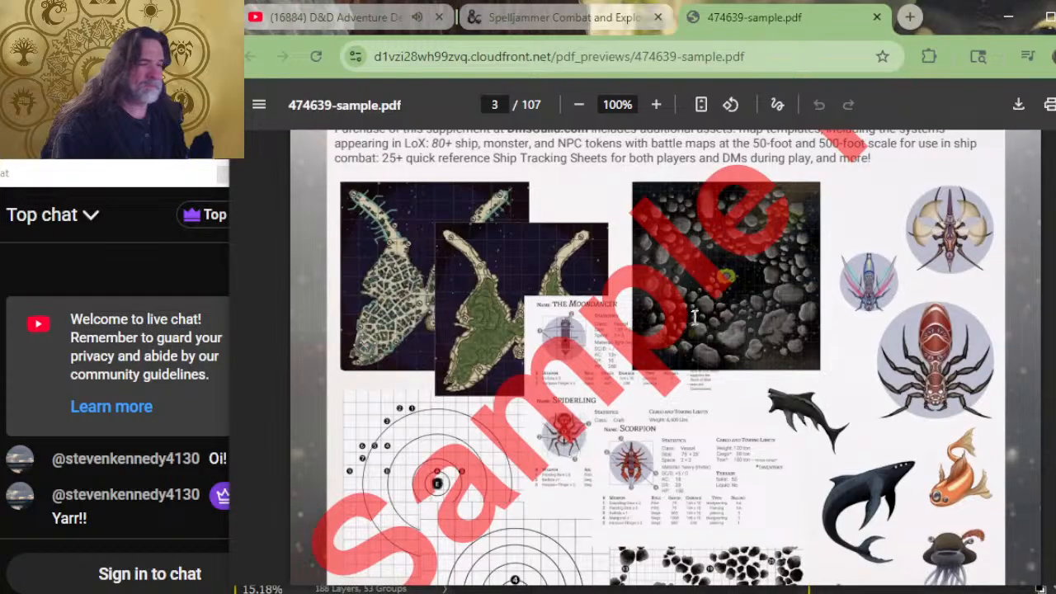
{"action": "scroll", "coordinate": [703, 306], "scroll_direction": "down", "scroll_amount": 2}
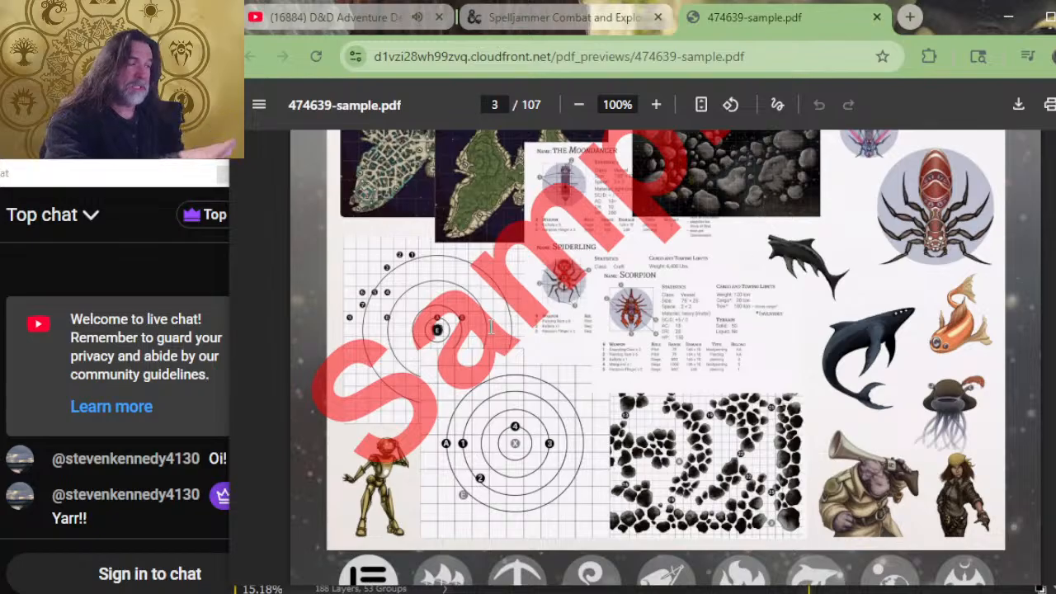
{"action": "scroll", "coordinate": [492, 327], "scroll_direction": "up", "scroll_amount": 2}
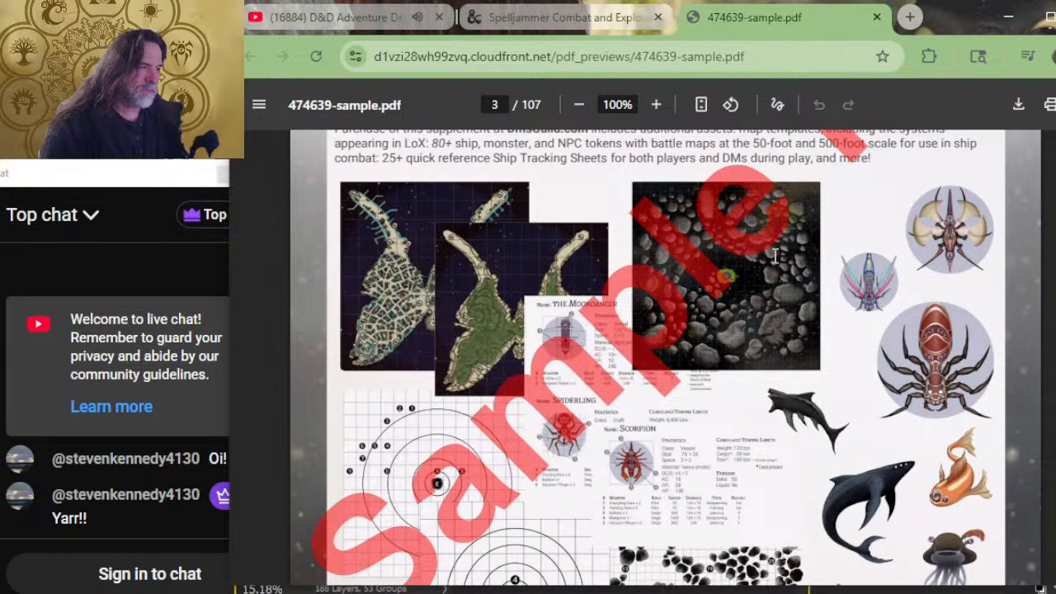
{"action": "scroll", "coordinate": [692, 334], "scroll_direction": "down", "scroll_amount": 2}
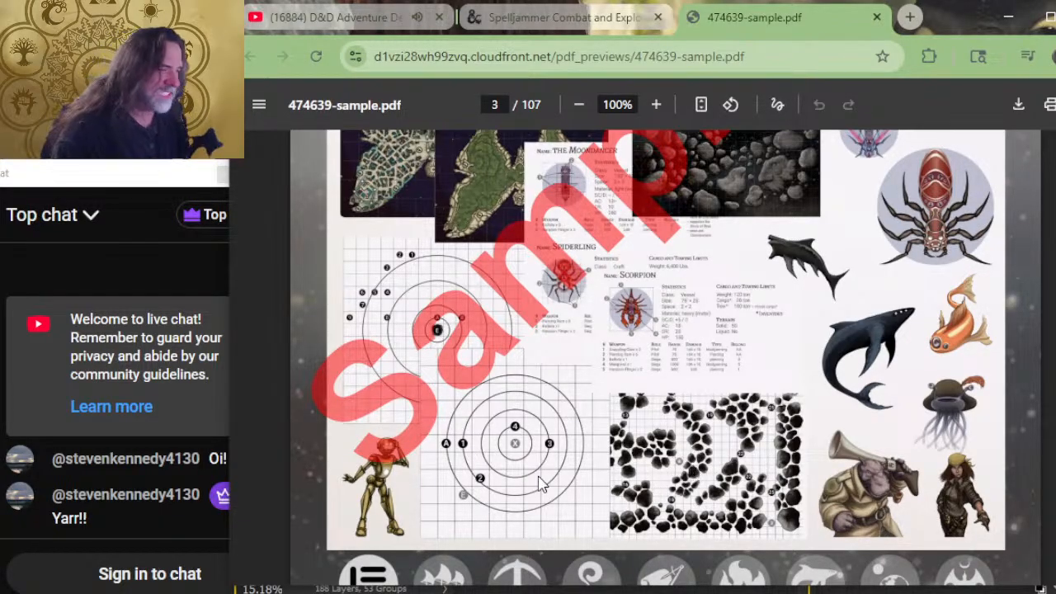
{"action": "scroll", "coordinate": [413, 371], "scroll_direction": "up", "scroll_amount": 4}
{"action": "scroll", "coordinate": [347, 368], "scroll_direction": "down", "scroll_amount": 2}
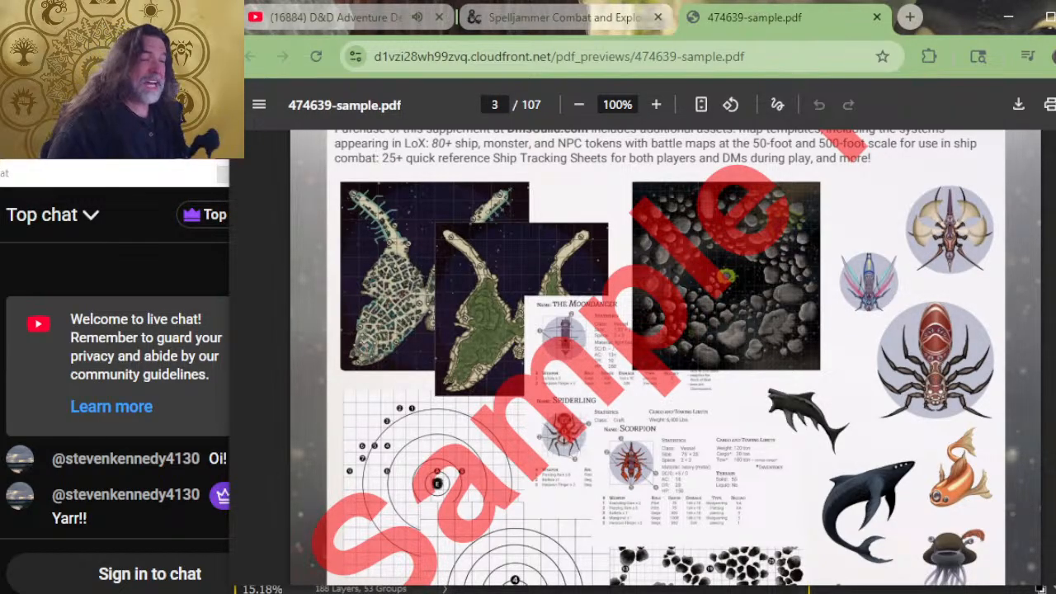
Step: Skim the Equipment and Ships chapter for helms, craft sizes, ship materials, and cargo and towing limits
{"action": "scroll", "coordinate": [707, 382], "scroll_direction": "down", "scroll_amount": 20}
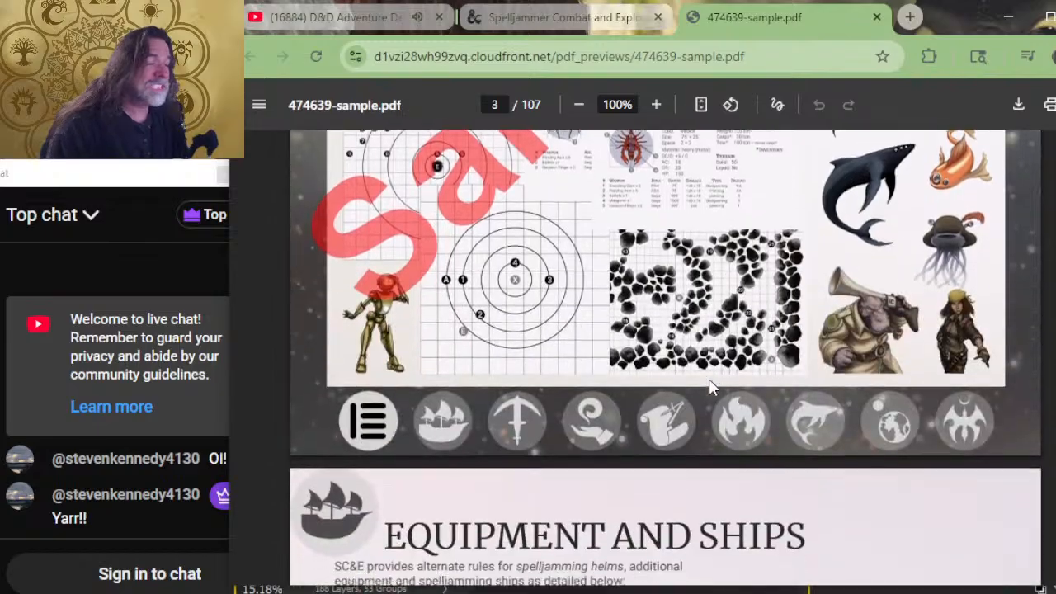
{"action": "scroll", "coordinate": [729, 352], "scroll_direction": "up", "scroll_amount": 5}
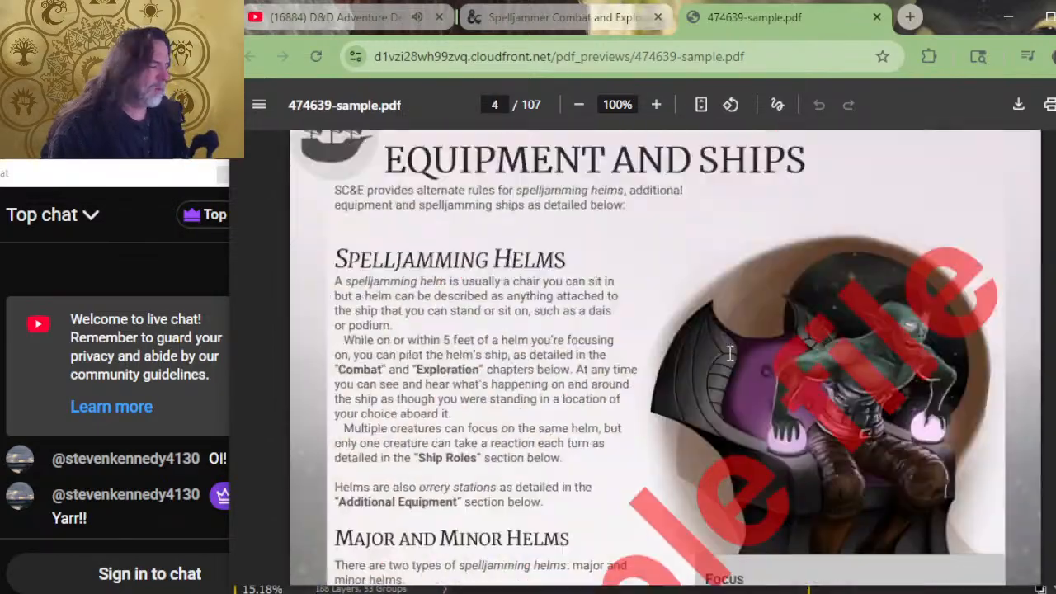
{"action": "scroll", "coordinate": [727, 350], "scroll_direction": "down", "scroll_amount": 7}
{"action": "scroll", "coordinate": [728, 347], "scroll_direction": "up", "scroll_amount": 20}
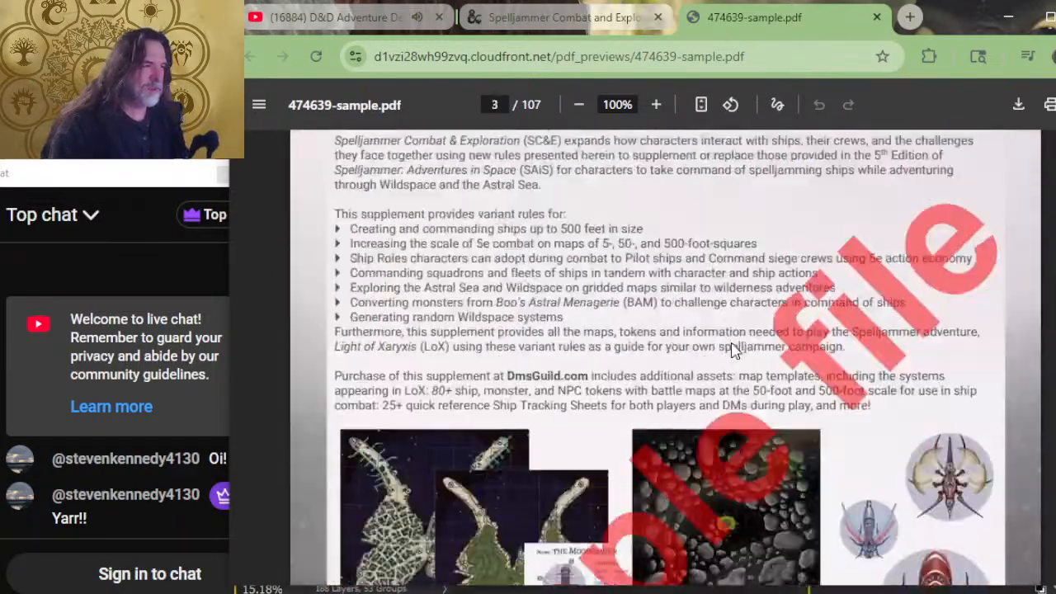
{"action": "scroll", "coordinate": [720, 335], "scroll_direction": "down", "scroll_amount": 3}
{"action": "scroll", "coordinate": [724, 345], "scroll_direction": "down", "scroll_amount": 20}
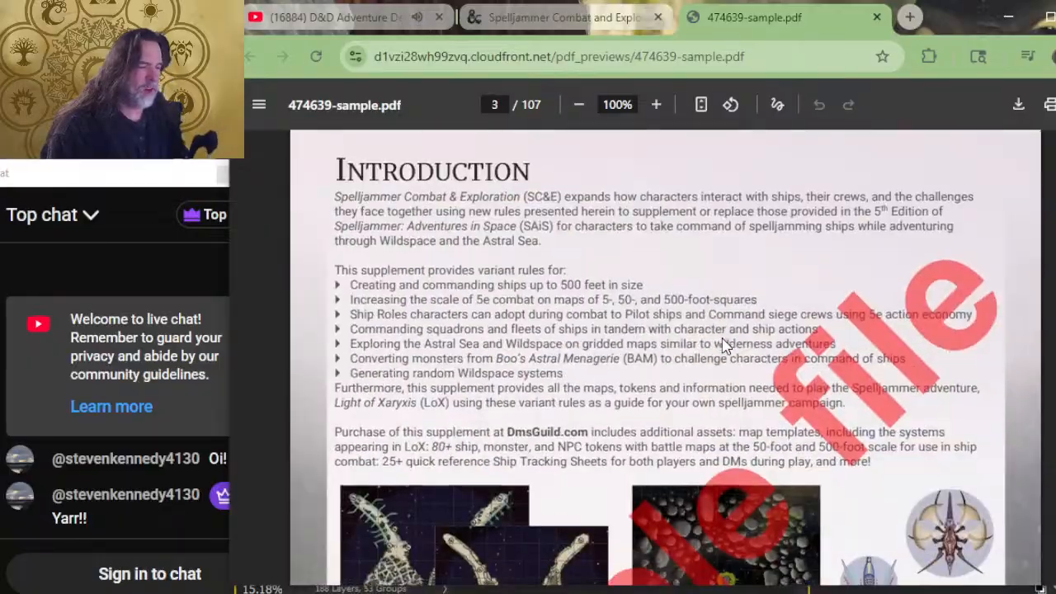
{"action": "scroll", "coordinate": [731, 306], "scroll_direction": "down", "scroll_amount": 8}
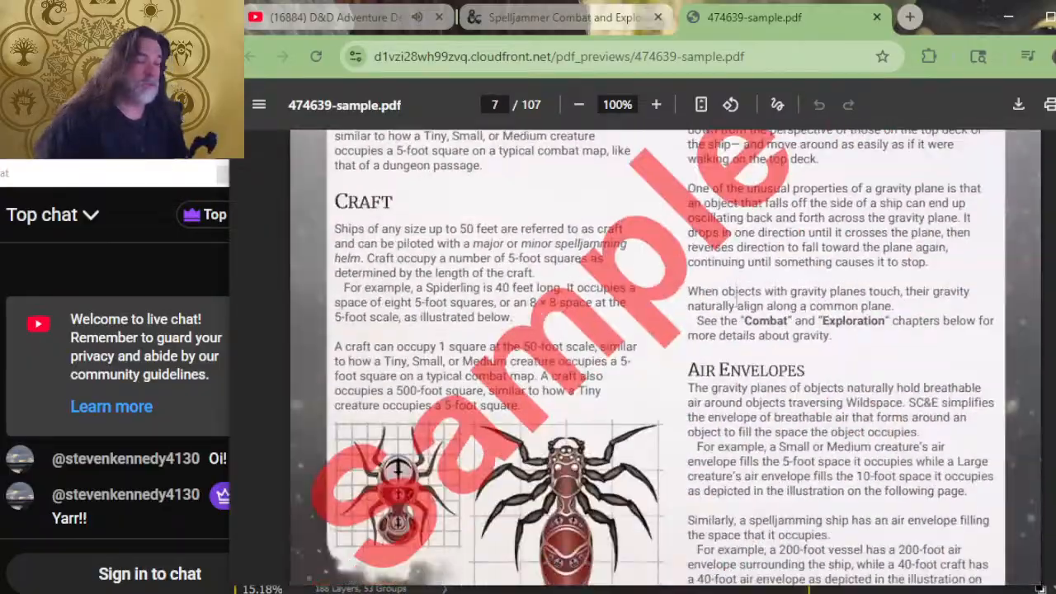
{"action": "scroll", "coordinate": [733, 304], "scroll_direction": "up", "scroll_amount": 10}
{"action": "scroll", "coordinate": [734, 304], "scroll_direction": "down", "scroll_amount": 15}
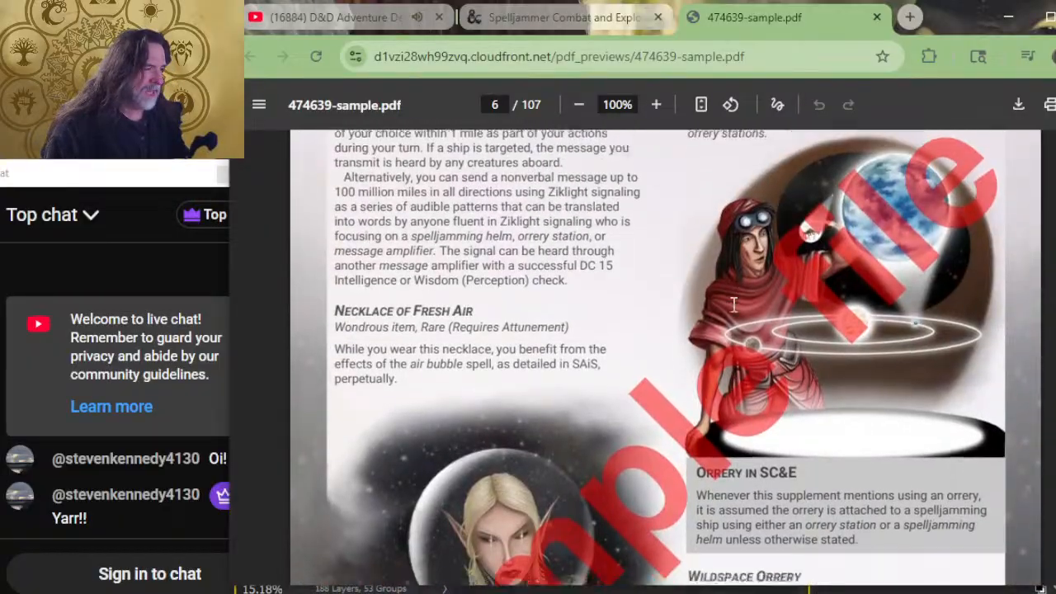
{"action": "scroll", "coordinate": [734, 314], "scroll_direction": "down", "scroll_amount": 9}
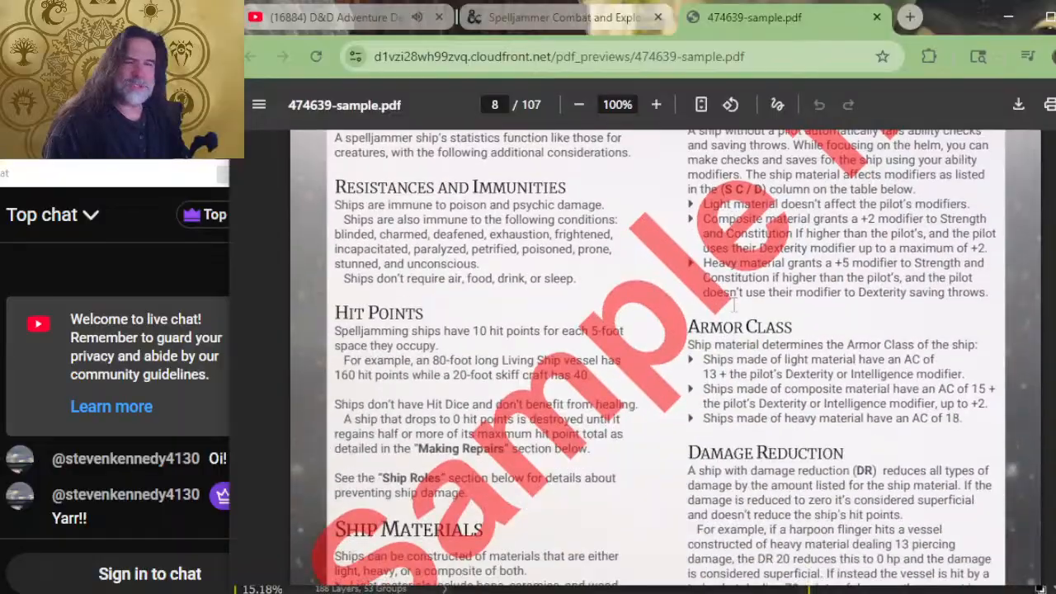
{"action": "scroll", "coordinate": [733, 313], "scroll_direction": "up", "scroll_amount": 4}
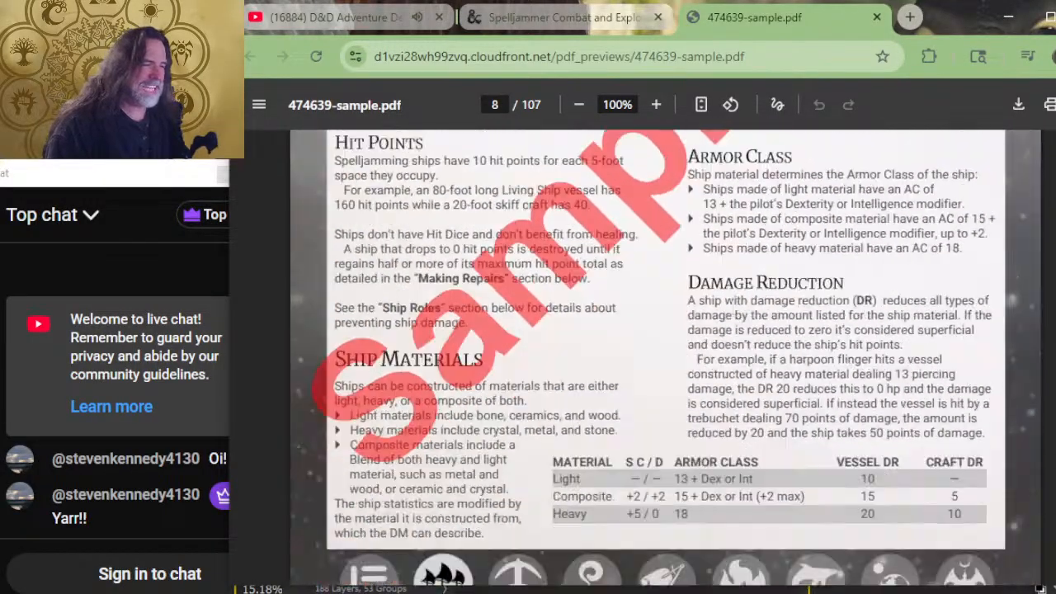
{"action": "scroll", "coordinate": [718, 346], "scroll_direction": "down", "scroll_amount": 6}
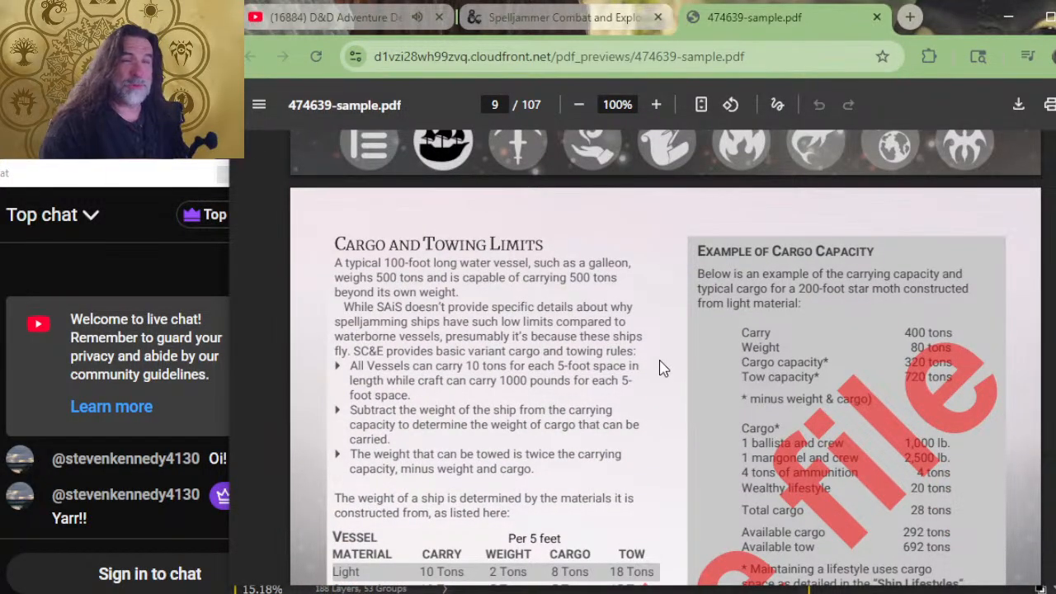
{"action": "scroll", "coordinate": [608, 363], "scroll_direction": "up", "scroll_amount": 2}
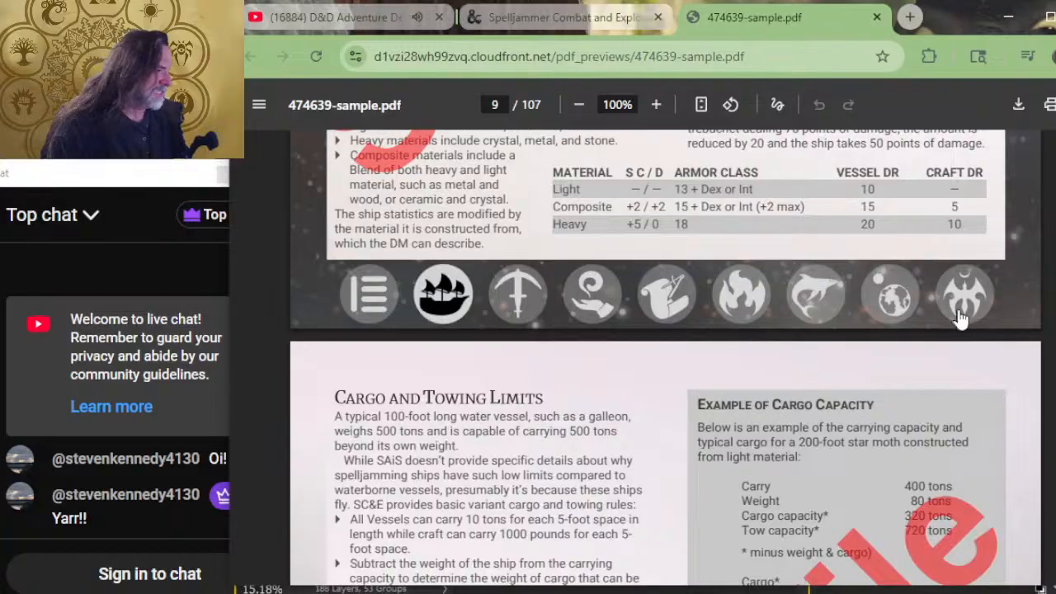
Step: Jump to Appendix 1: Random System Generator and view the World Composition and Asteroid Size tables on page 79
{"action": "left_click", "coordinate": [889, 295]}
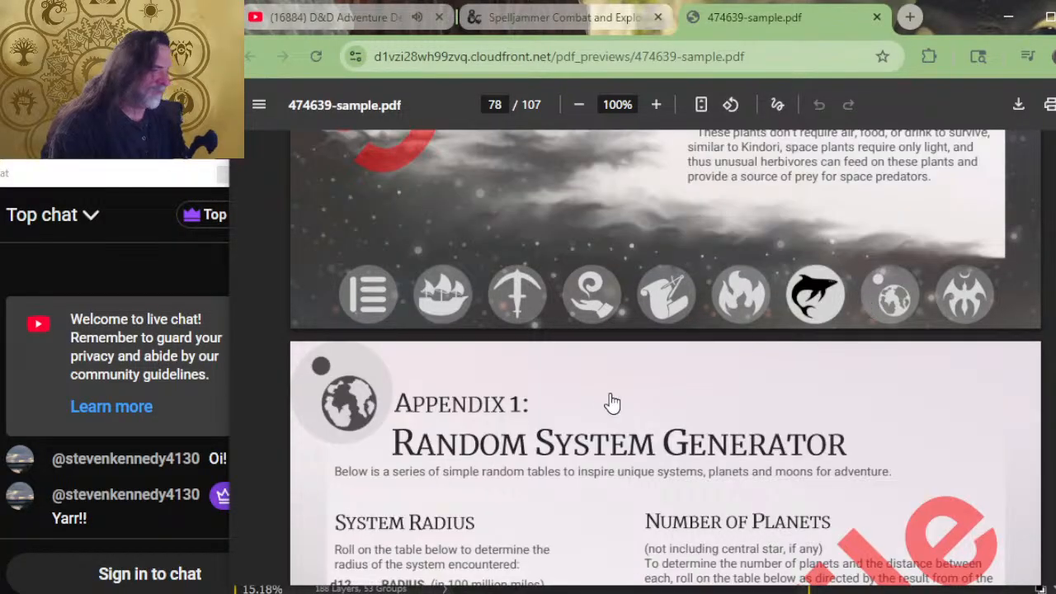
{"action": "scroll", "coordinate": [621, 380], "scroll_direction": "down", "scroll_amount": 12}
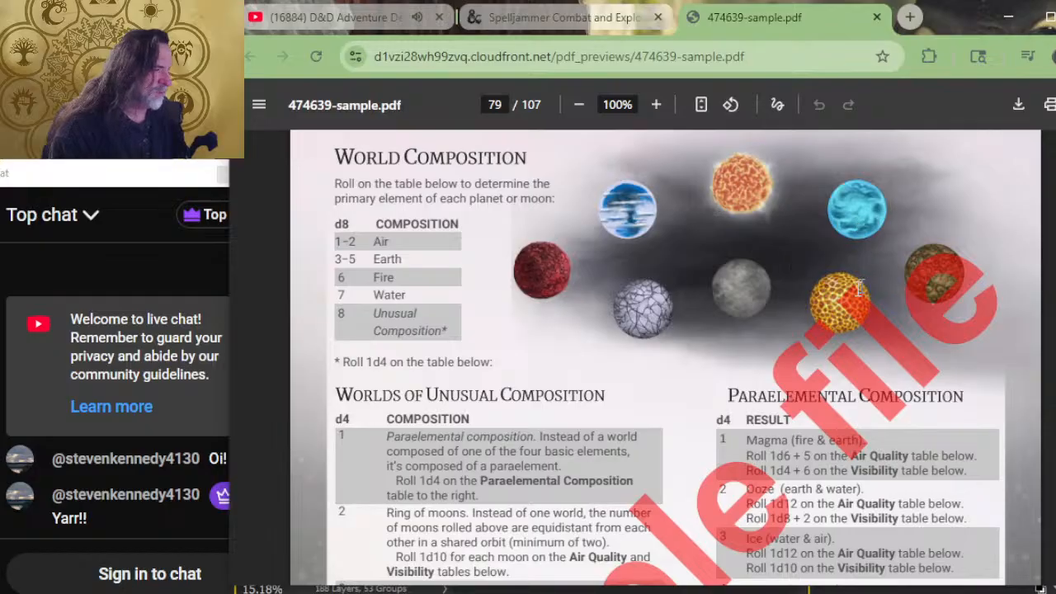
{"action": "scroll", "coordinate": [859, 287], "scroll_direction": "down", "scroll_amount": 7}
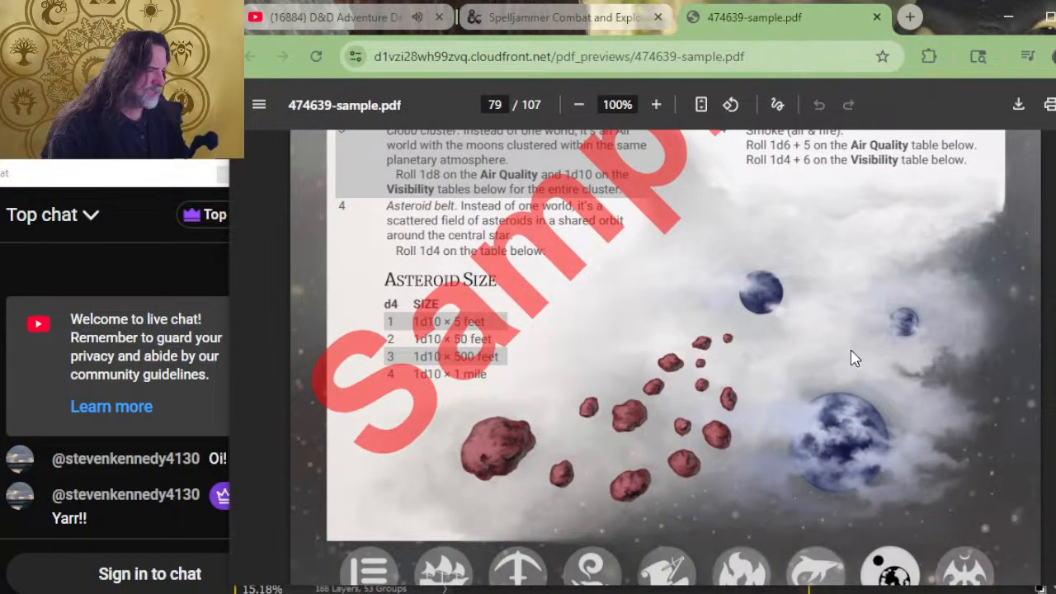
Step: Skim the remaining Appendix 1 tables on pages 80 and 81, covering air quality, World Temperature and Inhabitants
{"action": "scroll", "coordinate": [854, 358], "scroll_direction": "down", "scroll_amount": 6}
{"action": "scroll", "coordinate": [701, 363], "scroll_direction": "down", "scroll_amount": 4}
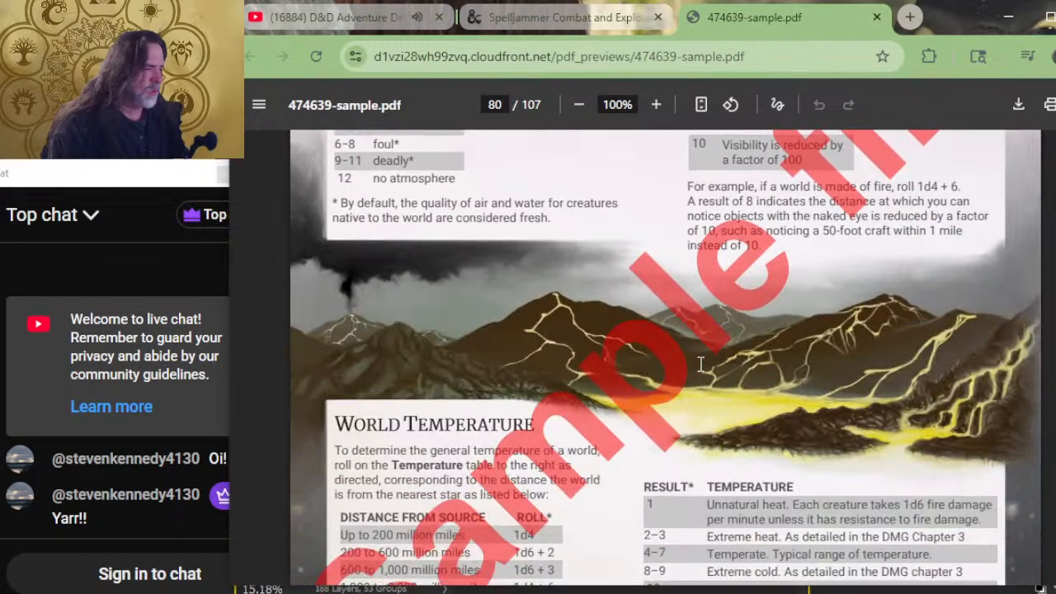
{"action": "scroll", "coordinate": [614, 353], "scroll_direction": "down", "scroll_amount": 15}
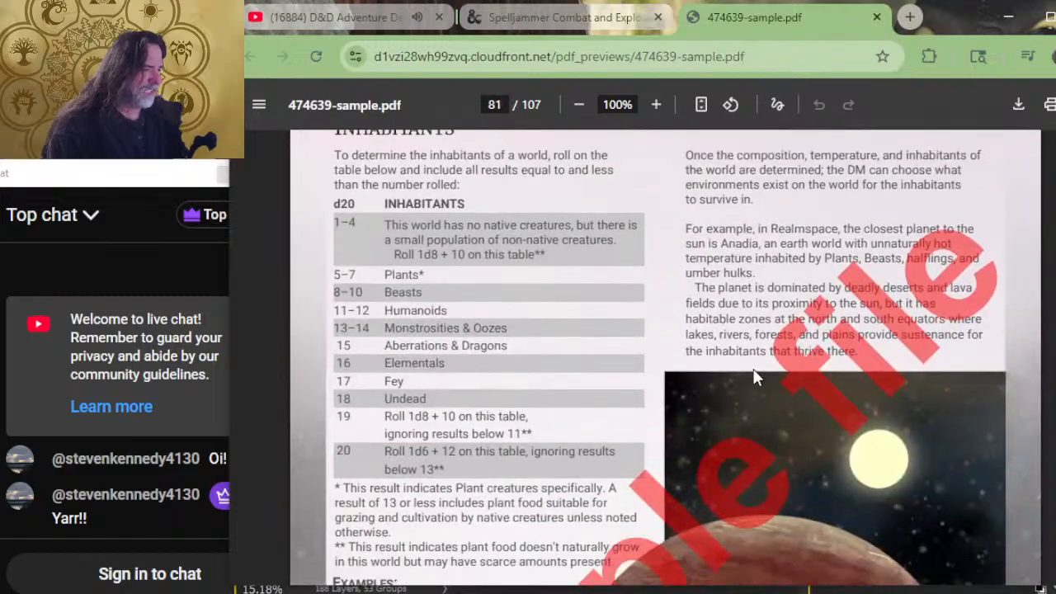
Step: Examine Appendix 2: Converting Light of Xaryxis on page 82, including the Seeds of Destruction introduction and the Moondancer's statistics and crew
{"action": "scroll", "coordinate": [755, 380], "scroll_direction": "down", "scroll_amount": 10}
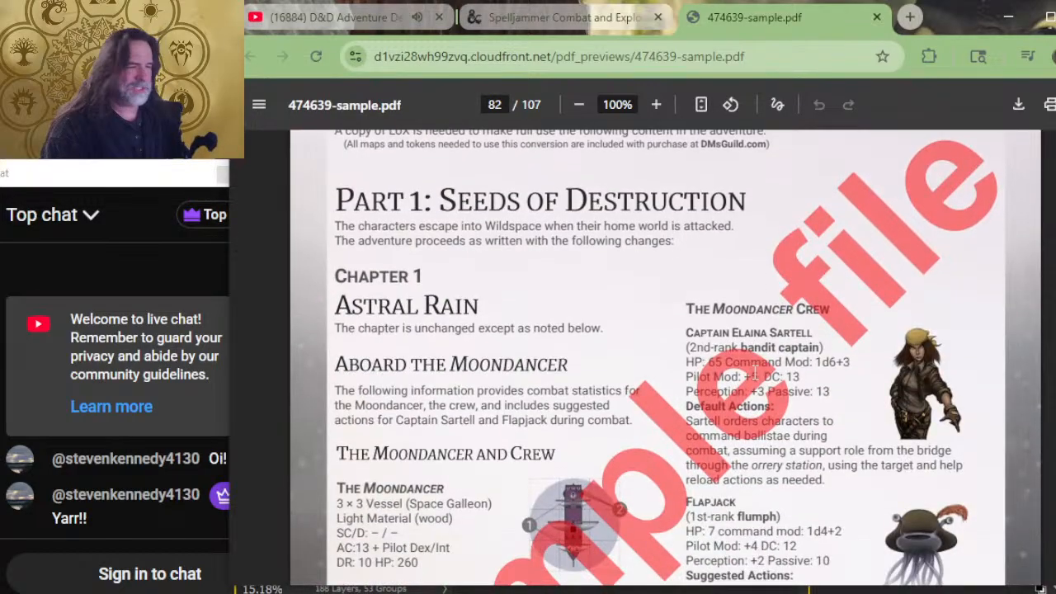
{"action": "scroll", "coordinate": [519, 338], "scroll_direction": "down", "scroll_amount": 5}
{"action": "scroll", "coordinate": [519, 338], "scroll_direction": "up", "scroll_amount": 9}
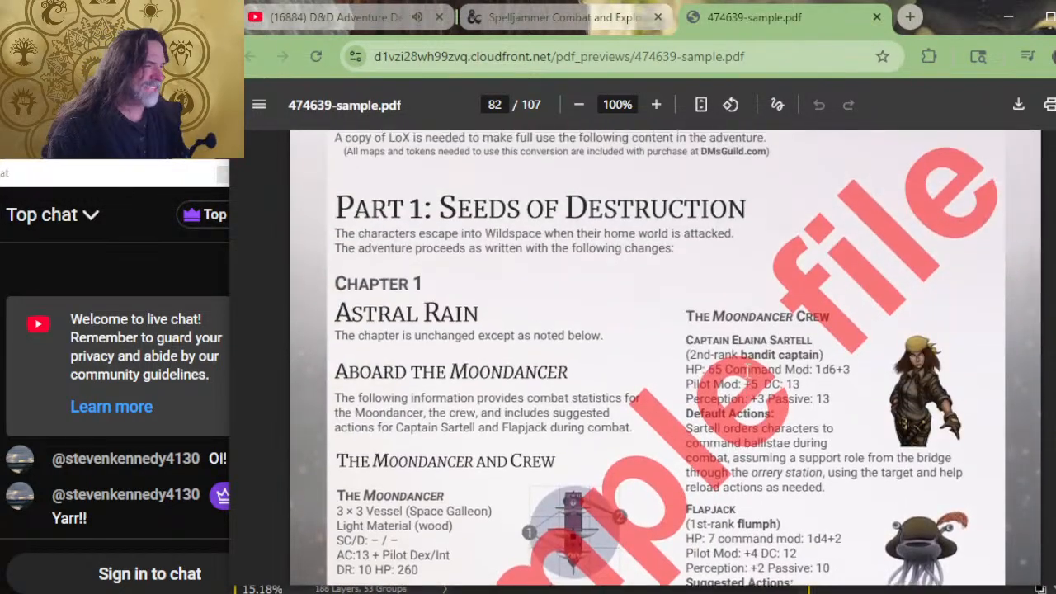
{"action": "scroll", "coordinate": [644, 371], "scroll_direction": "down", "scroll_amount": 4}
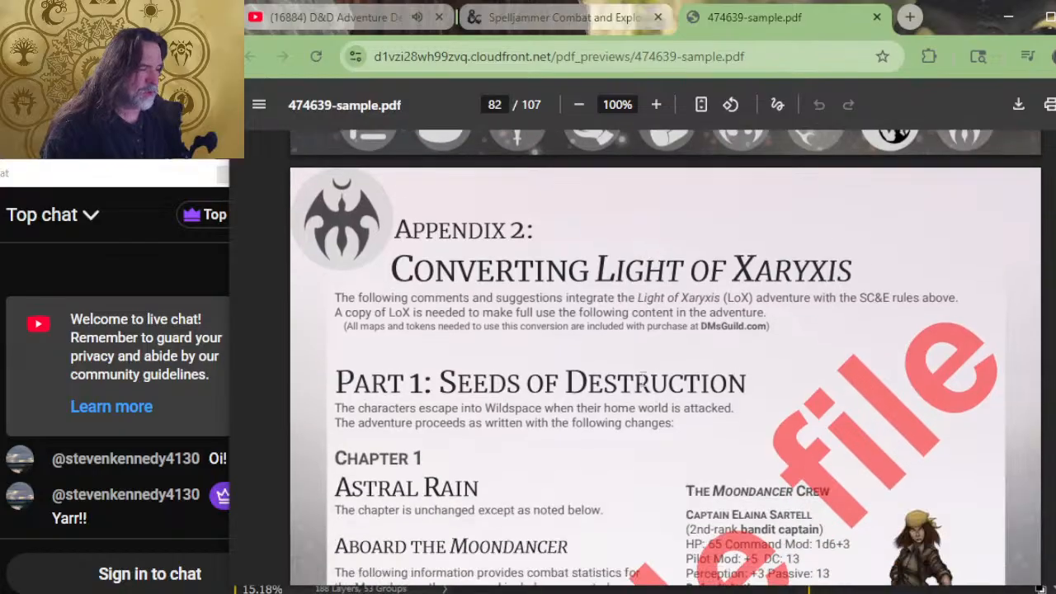
{"action": "scroll", "coordinate": [660, 297], "scroll_direction": "up", "scroll_amount": 1}
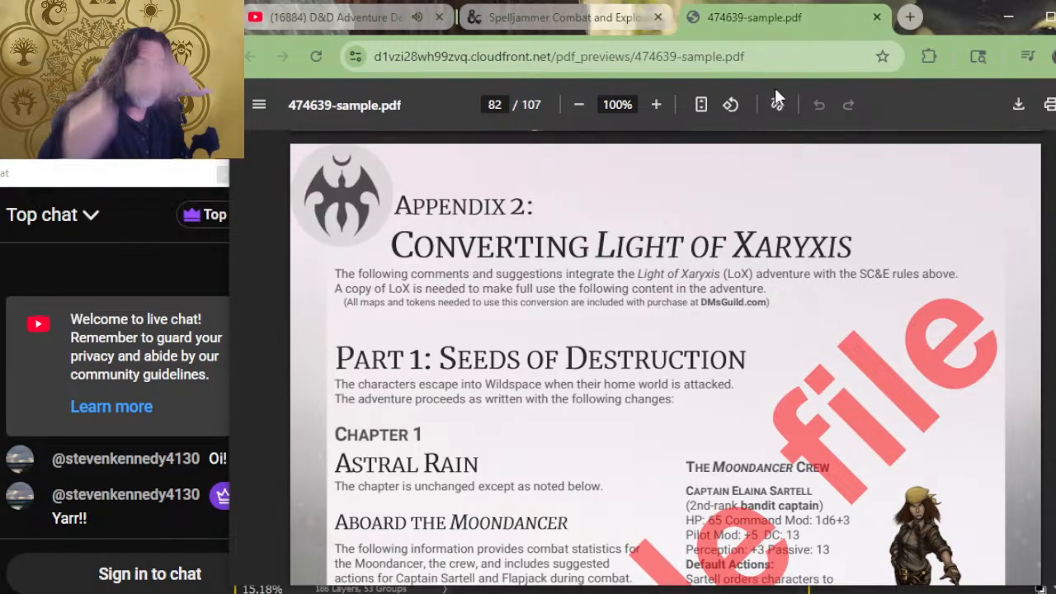
{"action": "scroll", "coordinate": [640, 297], "scroll_direction": "down", "scroll_amount": 4}
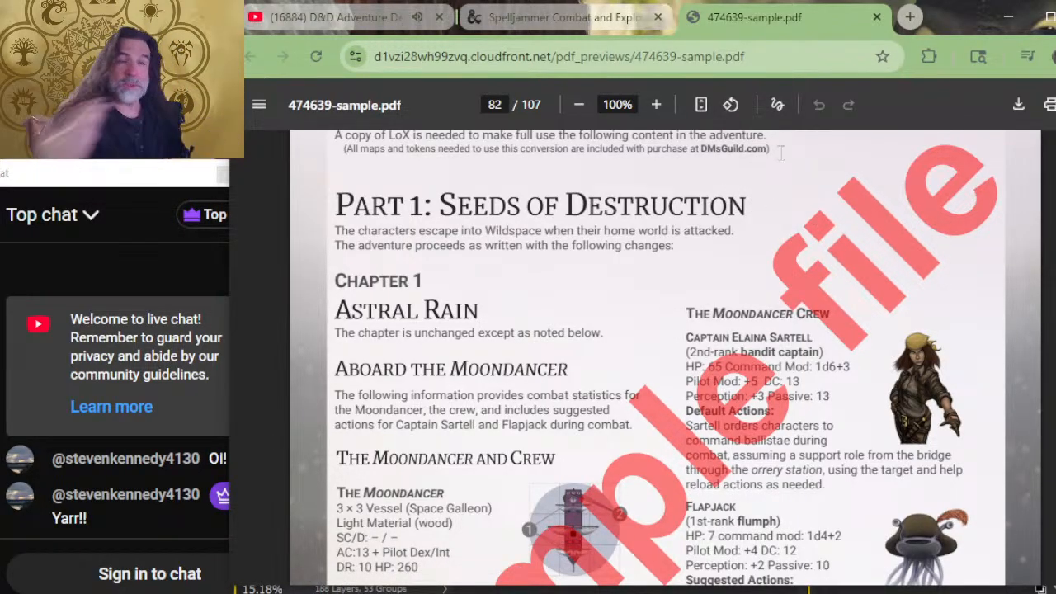
{"action": "scroll", "coordinate": [638, 239], "scroll_direction": "down", "scroll_amount": 1}
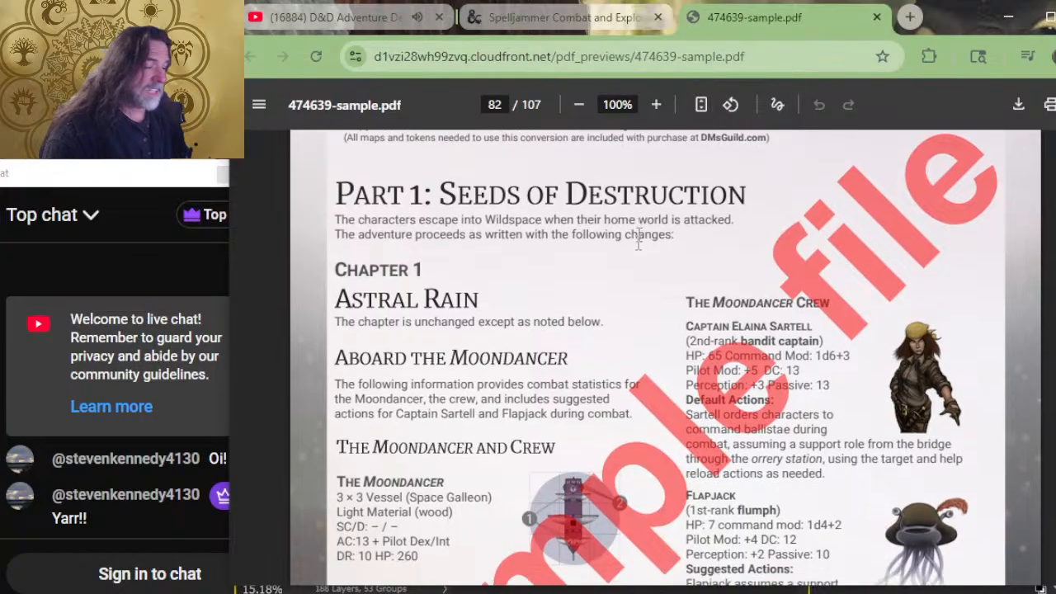
{"action": "scroll", "coordinate": [637, 239], "scroll_direction": "down", "scroll_amount": 6}
{"action": "scroll", "coordinate": [919, 274], "scroll_direction": "up", "scroll_amount": 1}
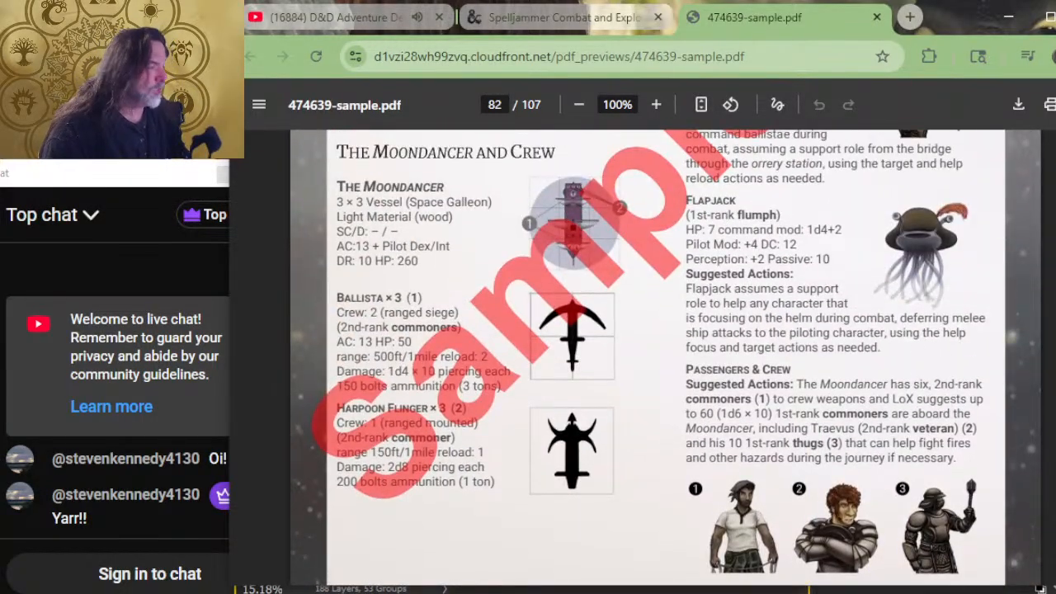
Step: Skim on to page 84 for the Dark Star crew, the Increasing the Challenge sidebar and the ship encounter grid
{"action": "scroll", "coordinate": [971, 381], "scroll_direction": "down", "scroll_amount": 8}
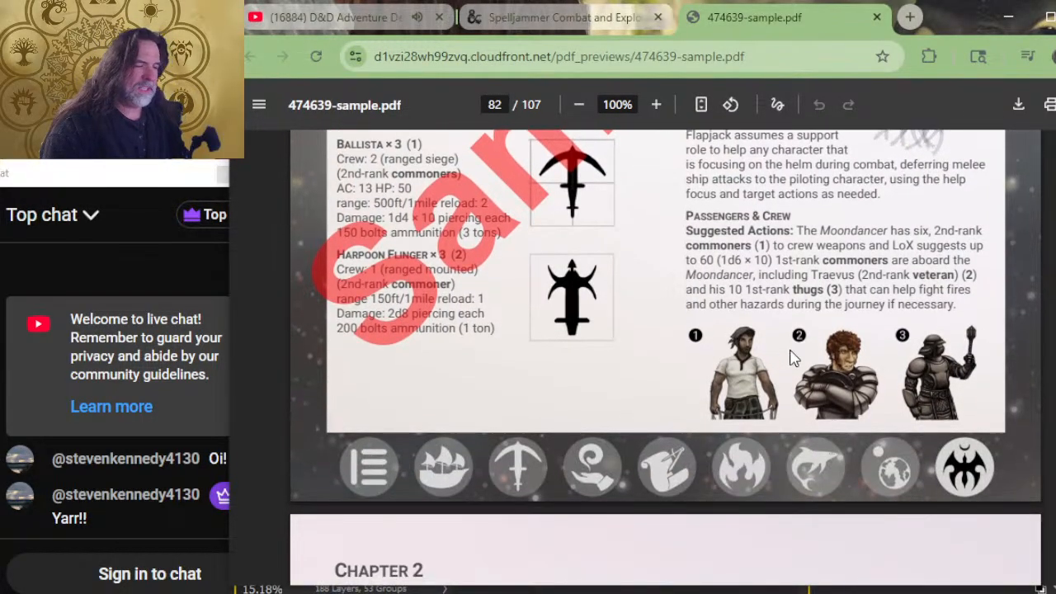
{"action": "scroll", "coordinate": [672, 373], "scroll_direction": "down", "scroll_amount": 10}
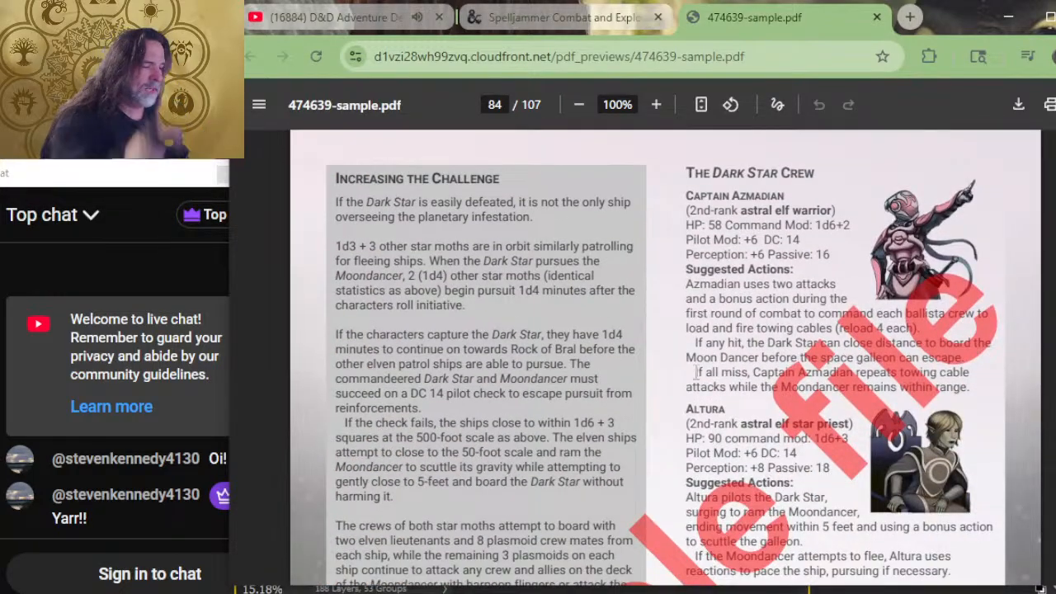
{"action": "scroll", "coordinate": [695, 372], "scroll_direction": "down", "scroll_amount": 4}
{"action": "scroll", "coordinate": [696, 372], "scroll_direction": "down", "scroll_amount": 3}
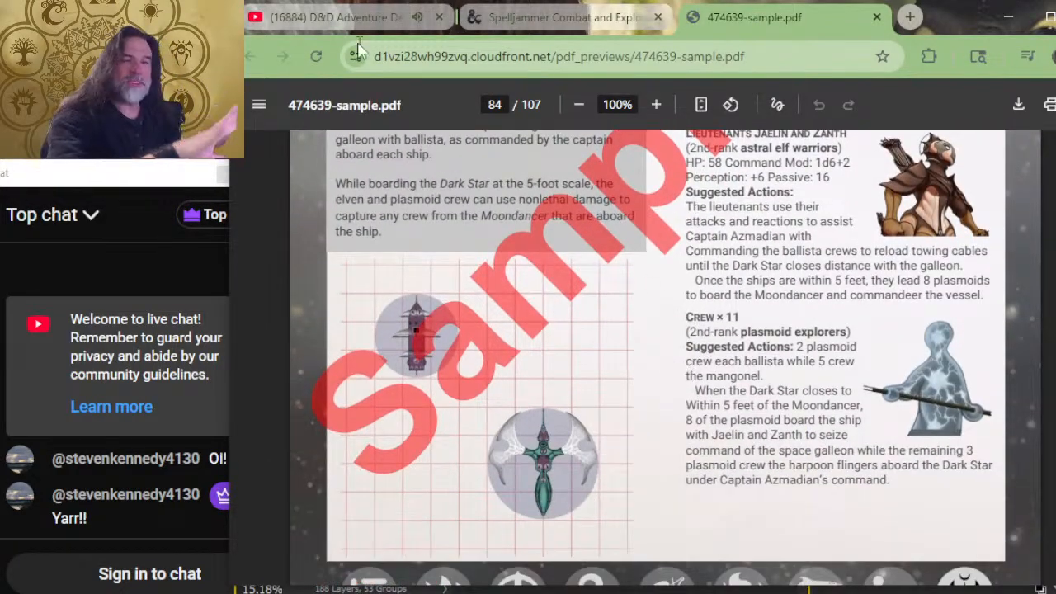
Step: Switch to the Photoshop workbench file and view the Eberron system map's moon paths and asteroid archipelagos at about 20% zoom
{"action": "key", "text": "alt+Tab"}
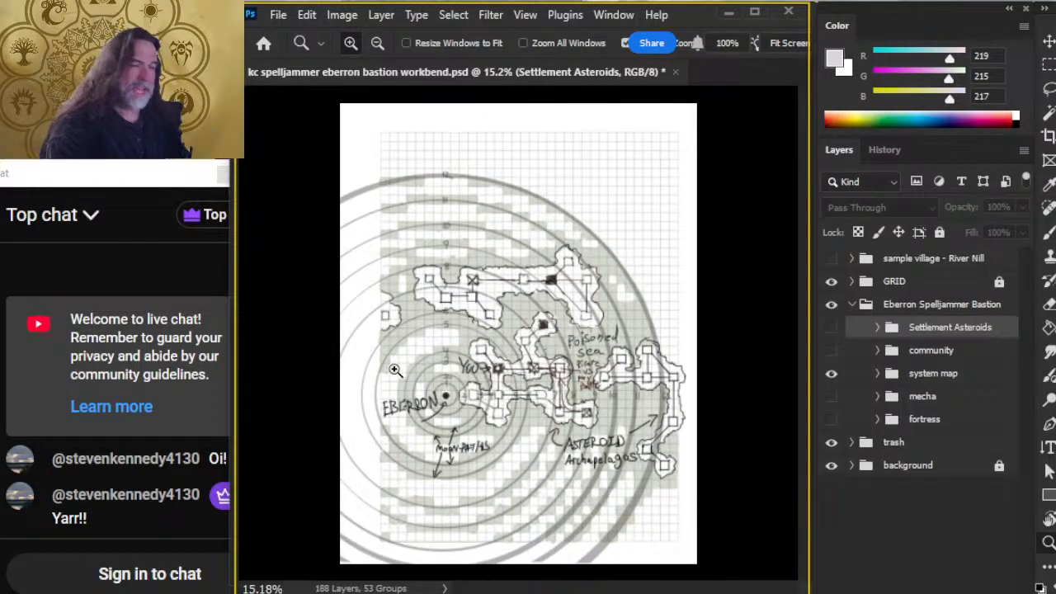
{"action": "scroll", "coordinate": [419, 360], "scroll_direction": "up", "scroll_amount": 1}
{"action": "left_click_drag", "start_coordinate": [564, 363], "coordinate": [527, 330]}
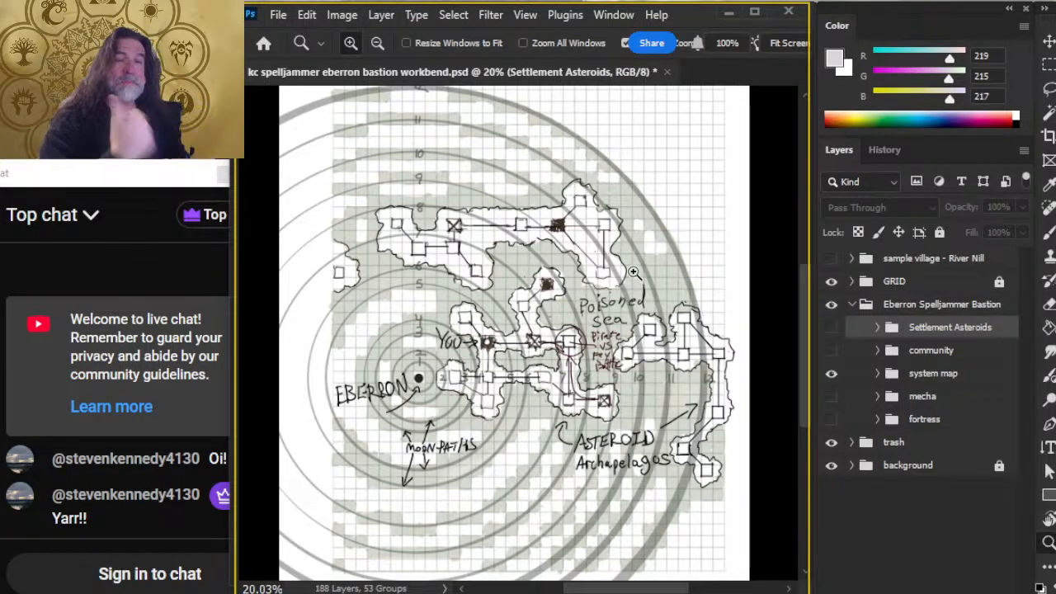
Step: Return to the sample PDF in Chrome, jump to the chapter with the map scales, and view the Visibility table on page 59
{"action": "key", "text": "alt+Tab"}
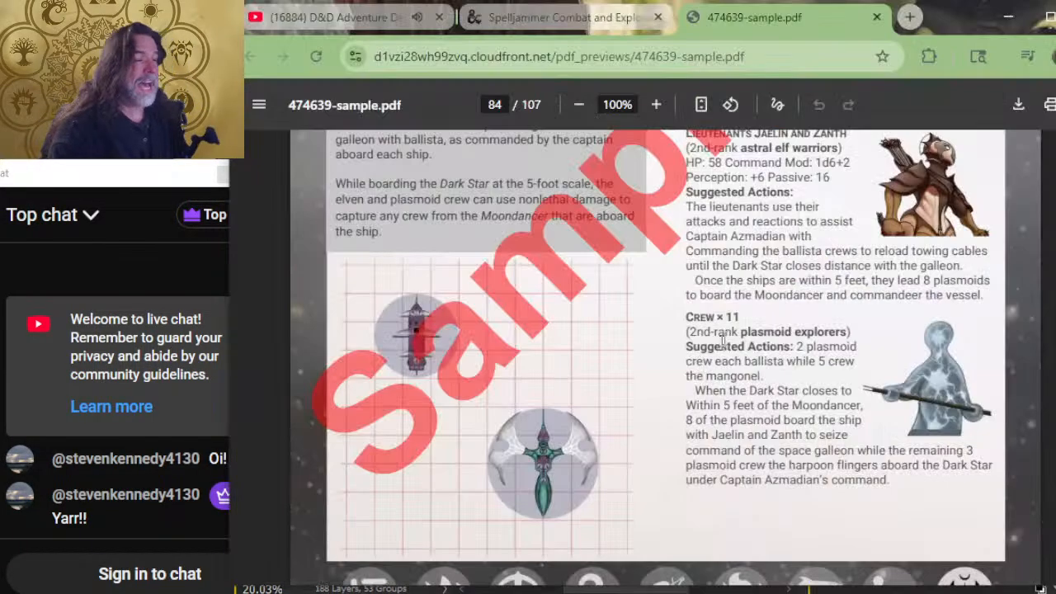
{"action": "scroll", "coordinate": [859, 305], "scroll_direction": "up", "scroll_amount": 6}
{"action": "scroll", "coordinate": [865, 286], "scroll_direction": "up", "scroll_amount": 4}
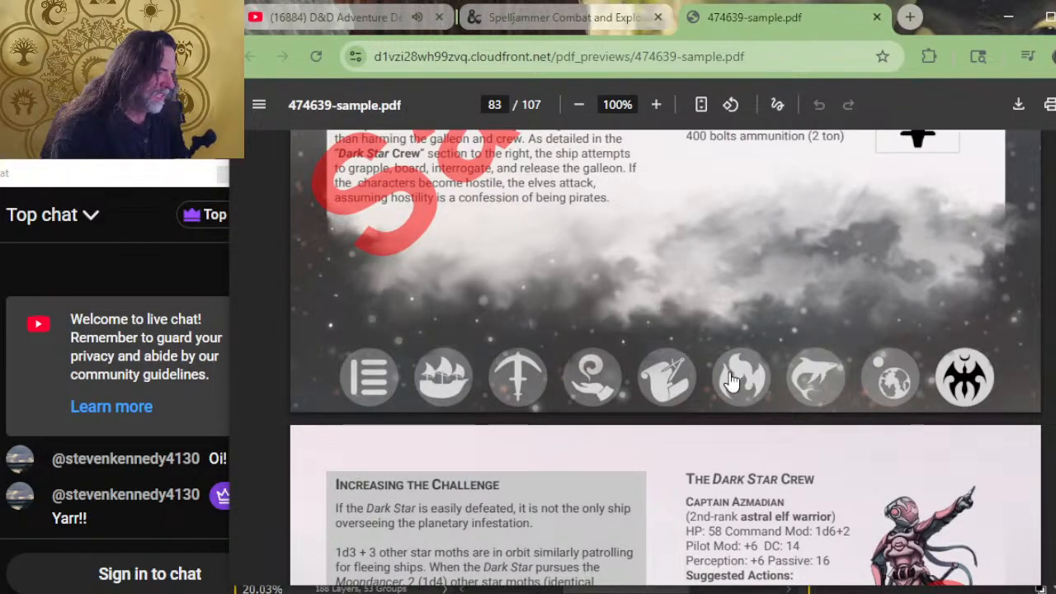
{"action": "left_click", "coordinate": [648, 388]}
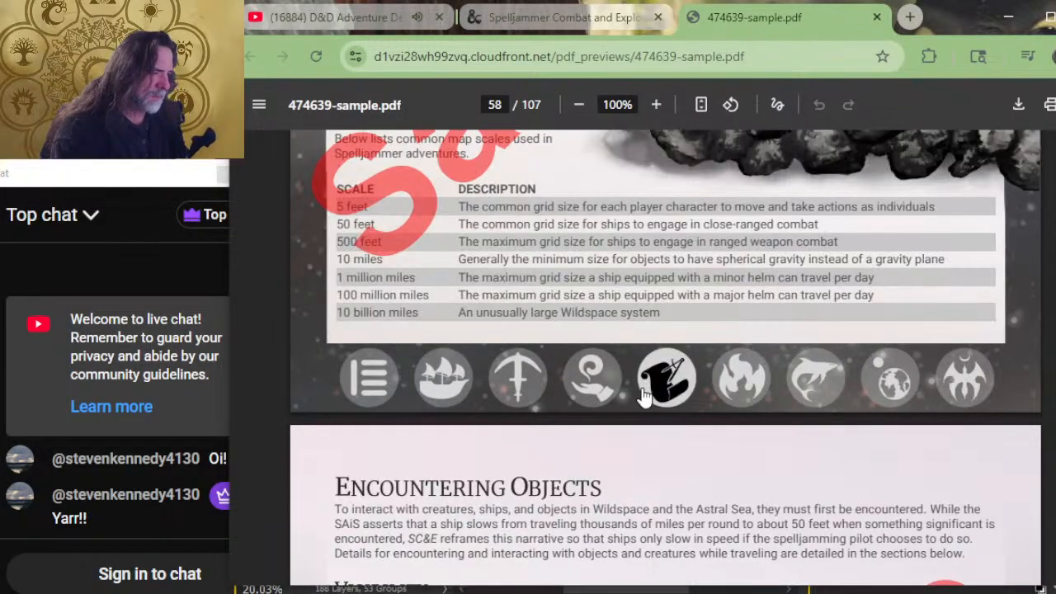
{"action": "scroll", "coordinate": [673, 362], "scroll_direction": "down", "scroll_amount": 5}
{"action": "scroll", "coordinate": [676, 355], "scroll_direction": "down", "scroll_amount": 3}
{"action": "scroll", "coordinate": [684, 363], "scroll_direction": "up", "scroll_amount": 4}
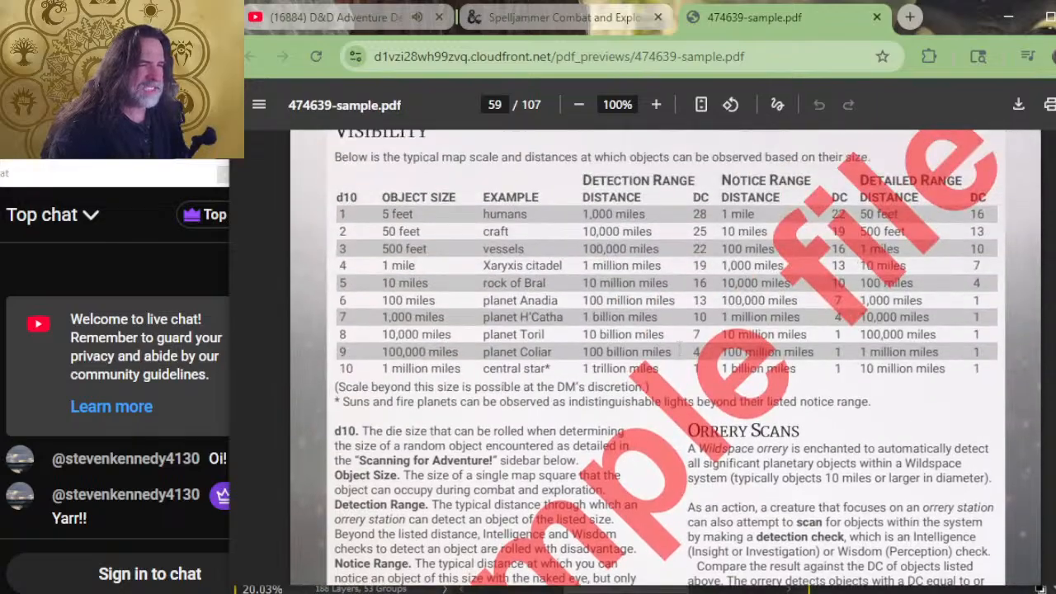
Step: Examine the Object Size and Hit Points table and the Colliding Objects rules on page 62
{"action": "scroll", "coordinate": [697, 375], "scroll_direction": "down", "scroll_amount": 10}
{"action": "scroll", "coordinate": [702, 380], "scroll_direction": "down", "scroll_amount": 10}
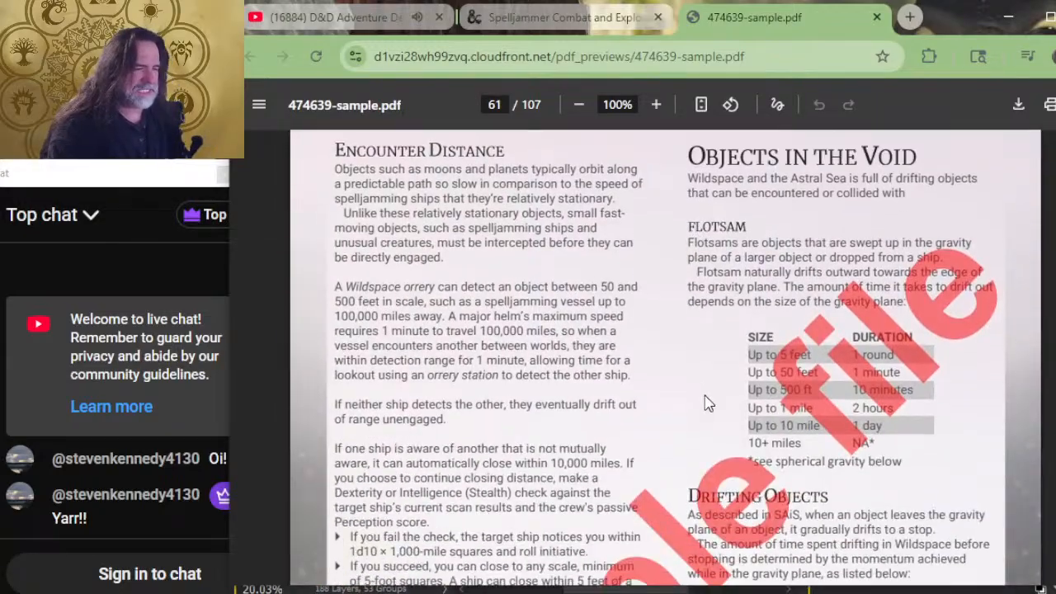
{"action": "scroll", "coordinate": [707, 402], "scroll_direction": "down", "scroll_amount": 5}
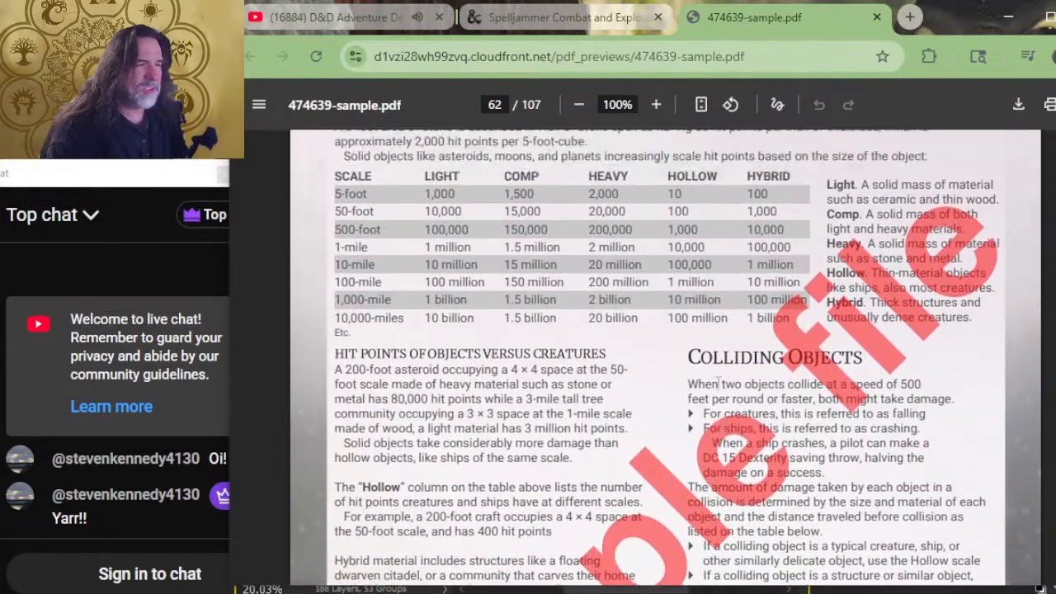
{"action": "scroll", "coordinate": [434, 205], "scroll_direction": "up", "scroll_amount": 2}
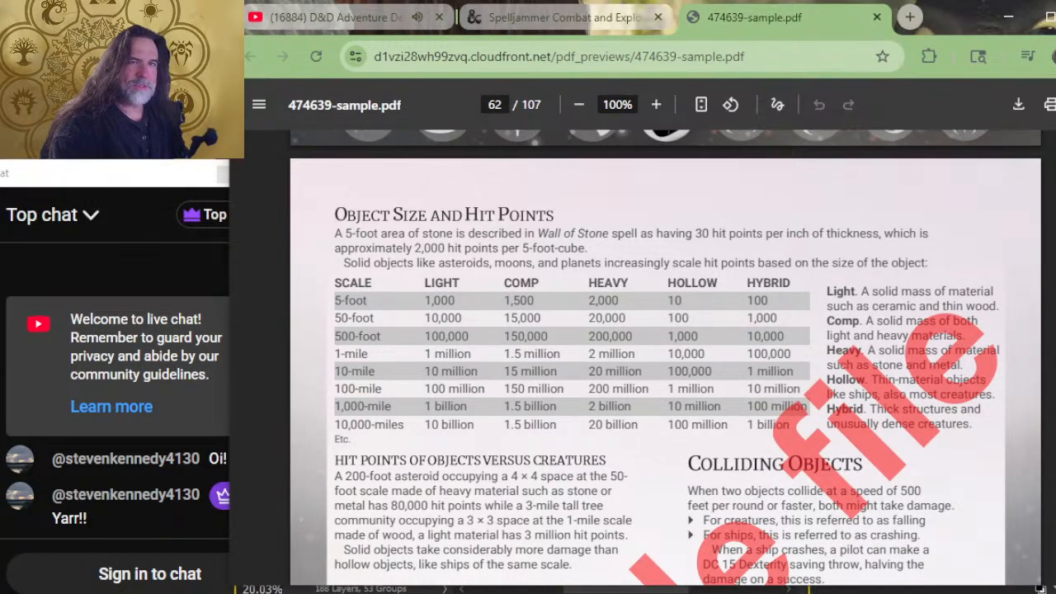
{"action": "scroll", "coordinate": [747, 468], "scroll_direction": "down", "scroll_amount": 4}
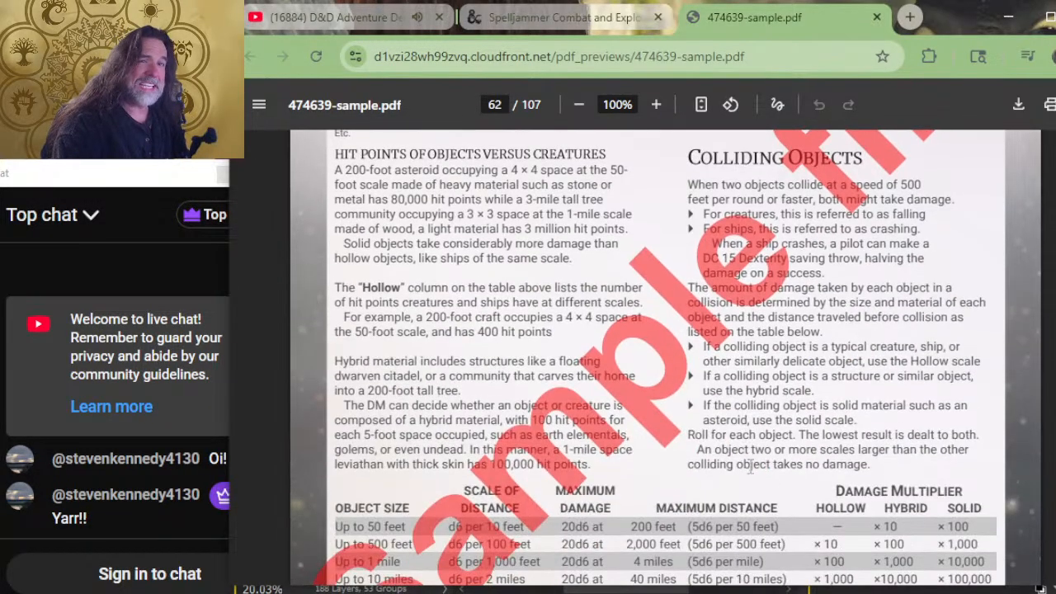
{"action": "scroll", "coordinate": [750, 467], "scroll_direction": "up", "scroll_amount": 2}
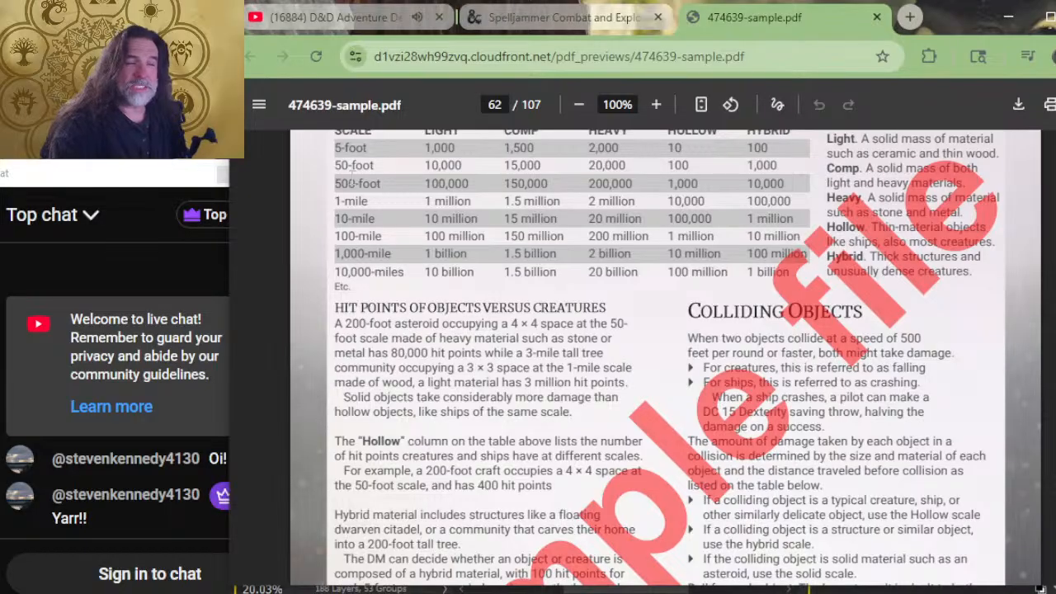
{"action": "scroll", "coordinate": [352, 177], "scroll_direction": "up", "scroll_amount": 2}
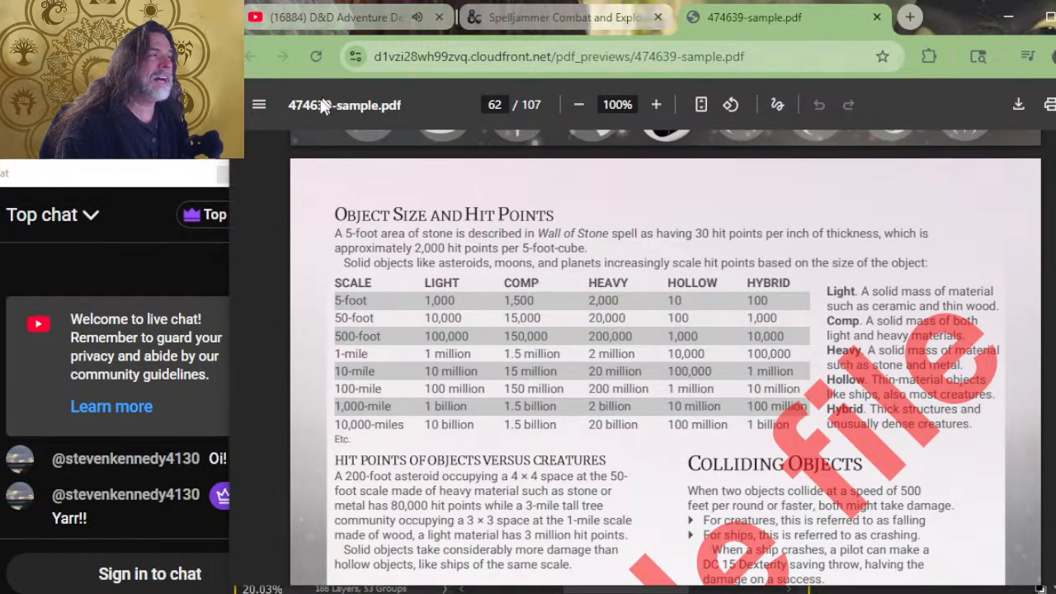
Step: Bring up the Kaiju Bastion Spelljammer Eberron campaign document in Google Docs, and return to the sample PDF window
{"action": "key", "text": "alt+Tab"}
{"action": "key", "text": "alt+Tab"}
{"action": "key", "text": "alt+Tab"}
{"action": "key", "text": "alt+Tab"}
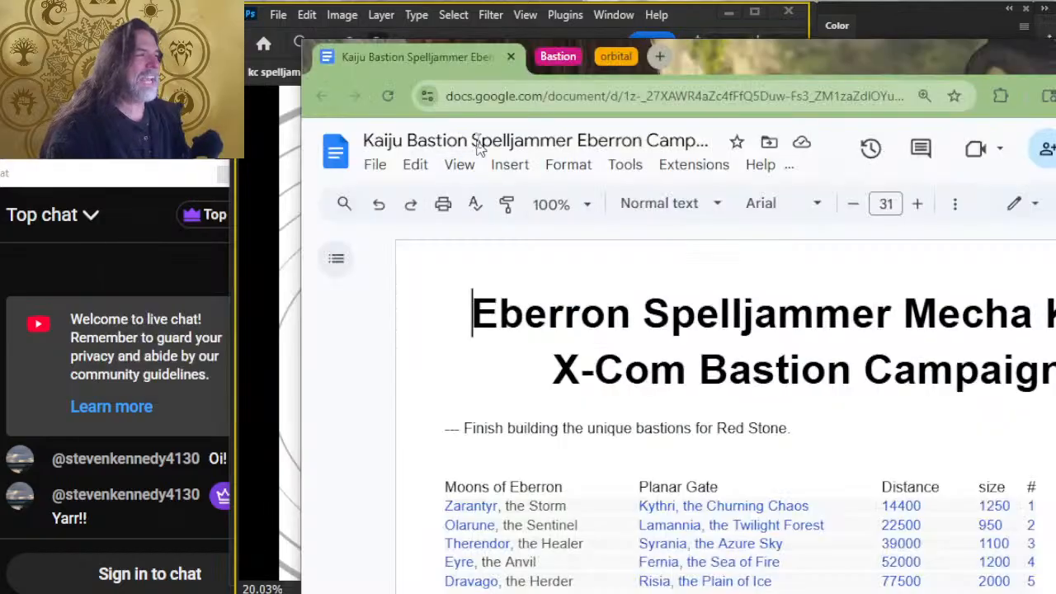
{"action": "key", "text": "alt+Tab"}
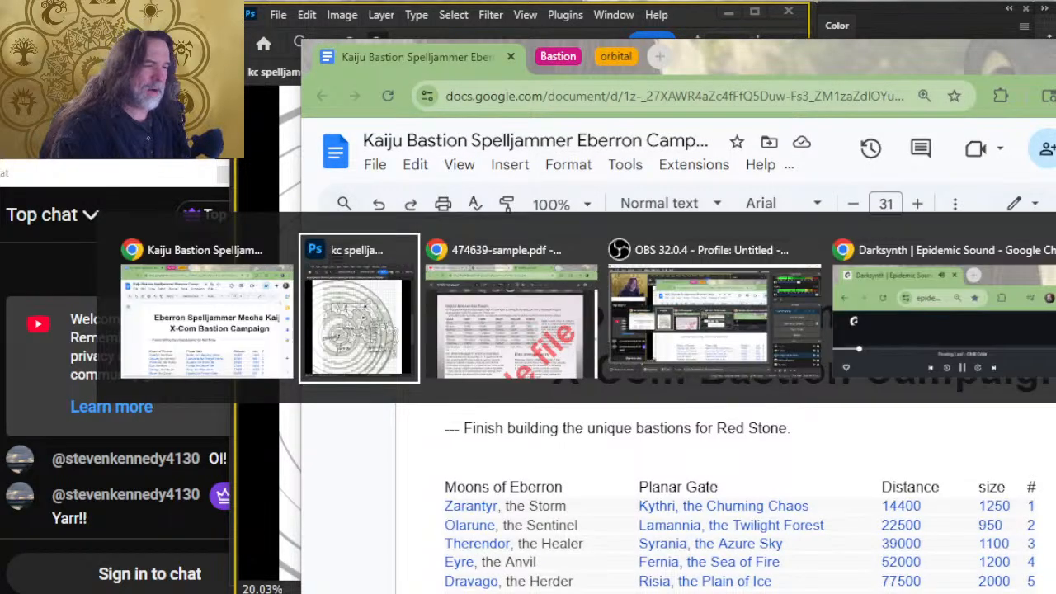
{"action": "key", "text": "alt+Tab"}
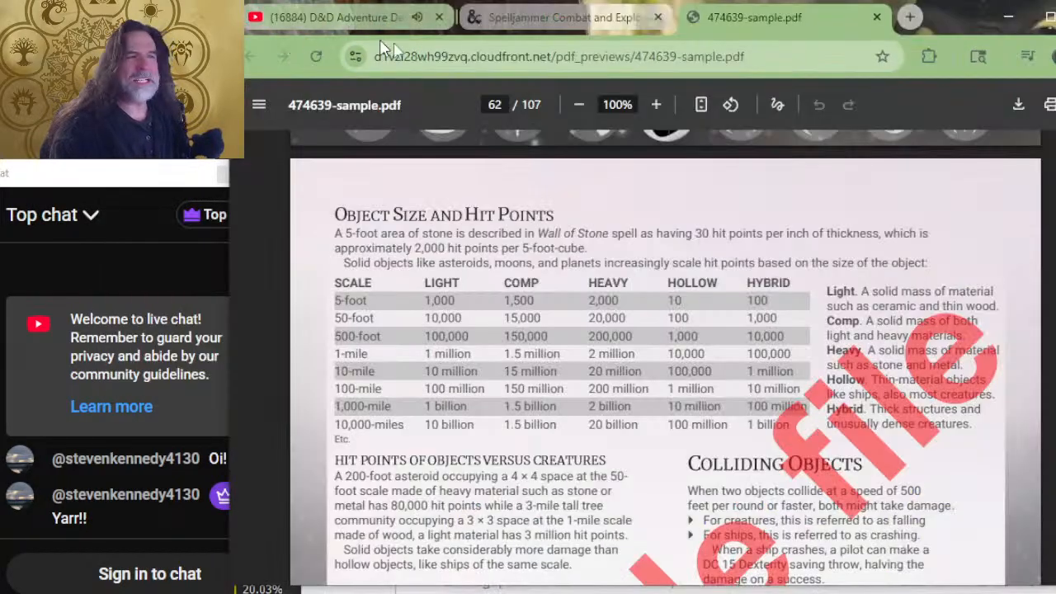
Step: Close the sample PDF and product page, and open the Kaiju & Constructs work-in-progress document from the YouTube video description
{"action": "left_click", "coordinate": [659, 17]}
{"action": "left_click", "coordinate": [658, 17]}
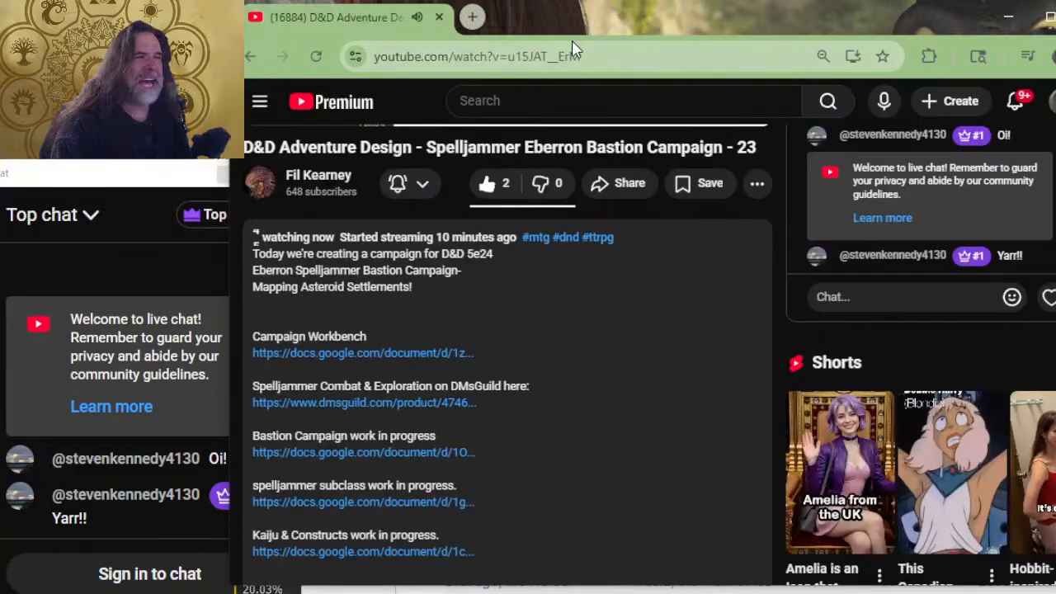
{"action": "scroll", "coordinate": [437, 382], "scroll_direction": "down", "scroll_amount": 2}
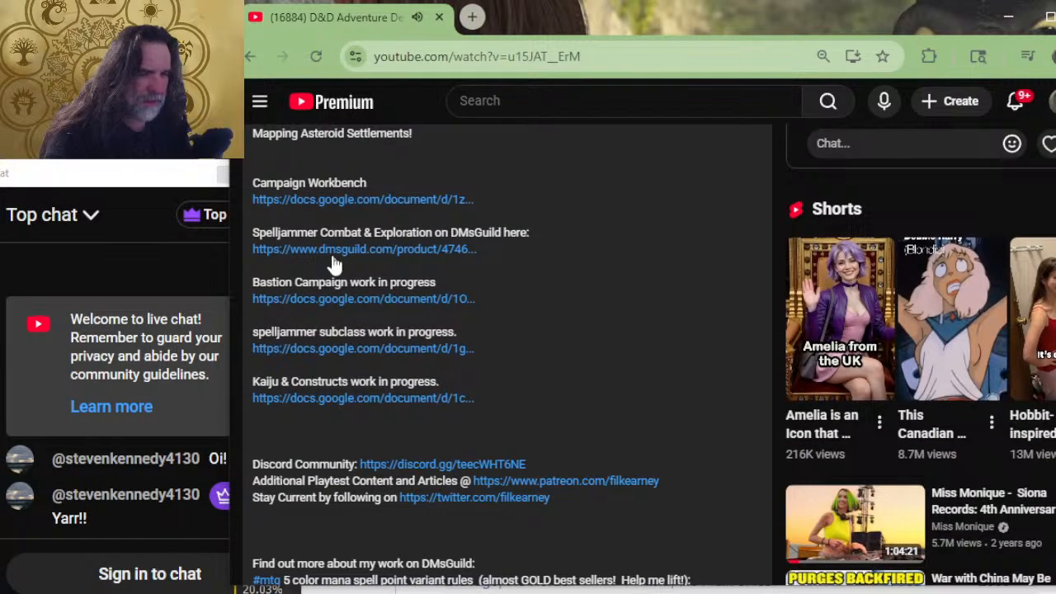
{"action": "left_click", "coordinate": [302, 399]}
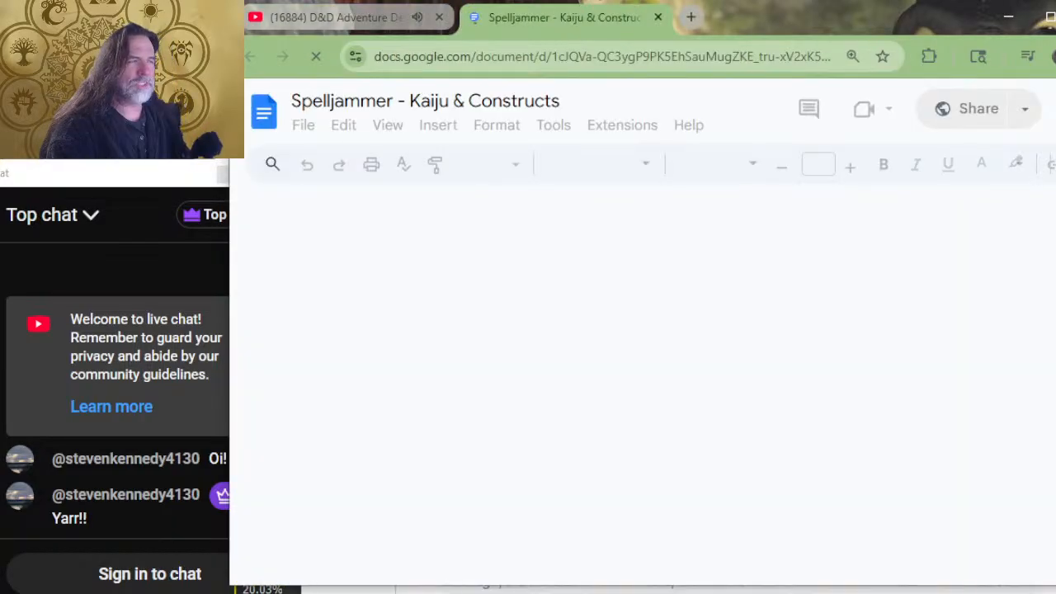
Step: Skim the Spelljammer - Kaiju & Constructs outline down to the Character Options section and place the cursor above Species - Docent
{"action": "scroll", "coordinate": [784, 310], "scroll_direction": "down", "scroll_amount": 18}
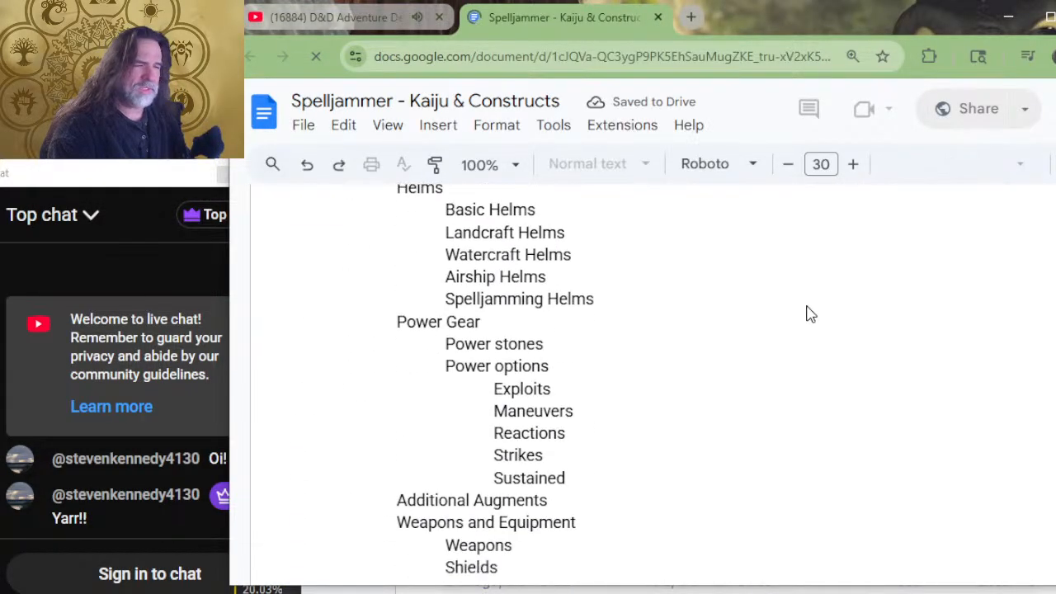
{"action": "scroll", "coordinate": [700, 321], "scroll_direction": "down", "scroll_amount": 4}
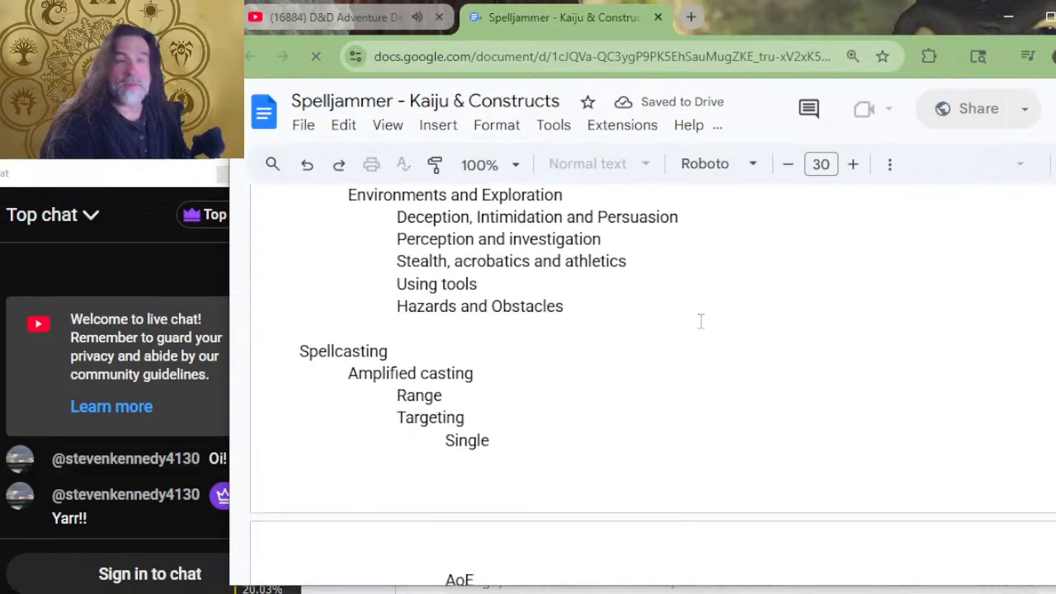
{"action": "scroll", "coordinate": [689, 281], "scroll_direction": "down", "scroll_amount": 7}
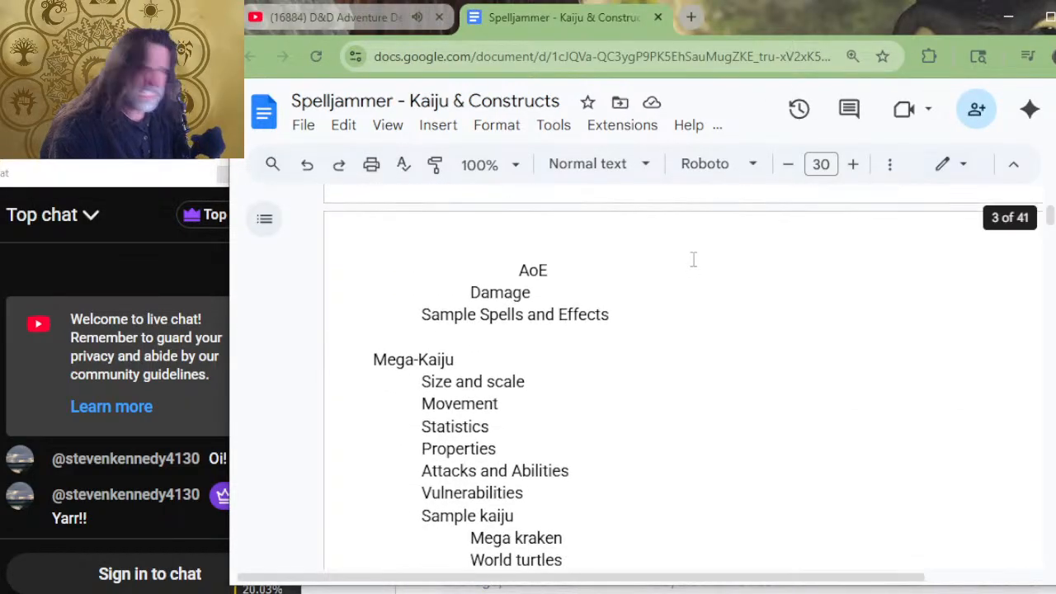
{"action": "scroll", "coordinate": [504, 421], "scroll_direction": "down", "scroll_amount": 4}
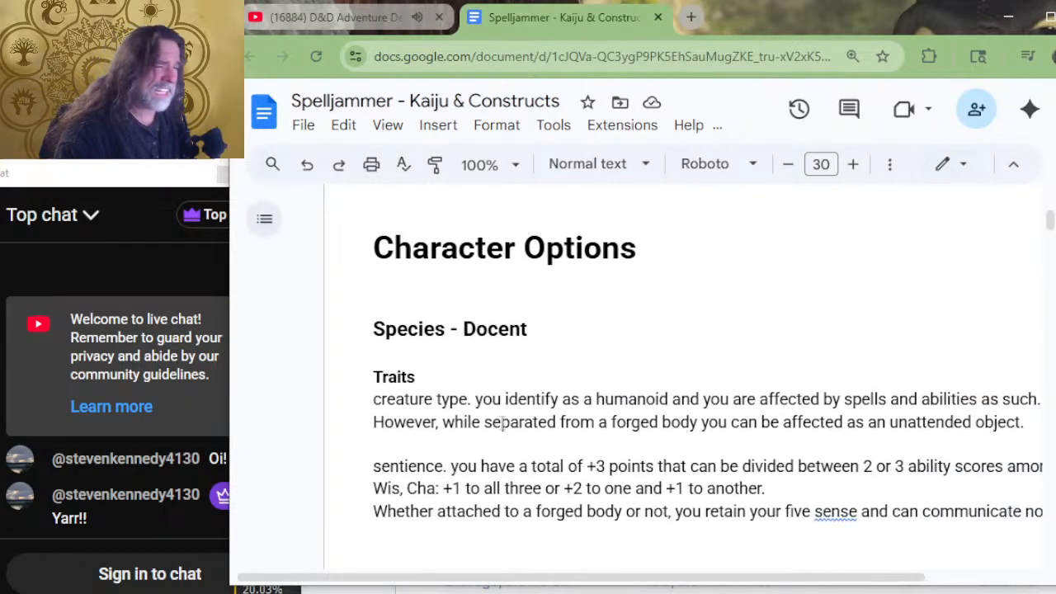
{"action": "left_click", "coordinate": [536, 302]}
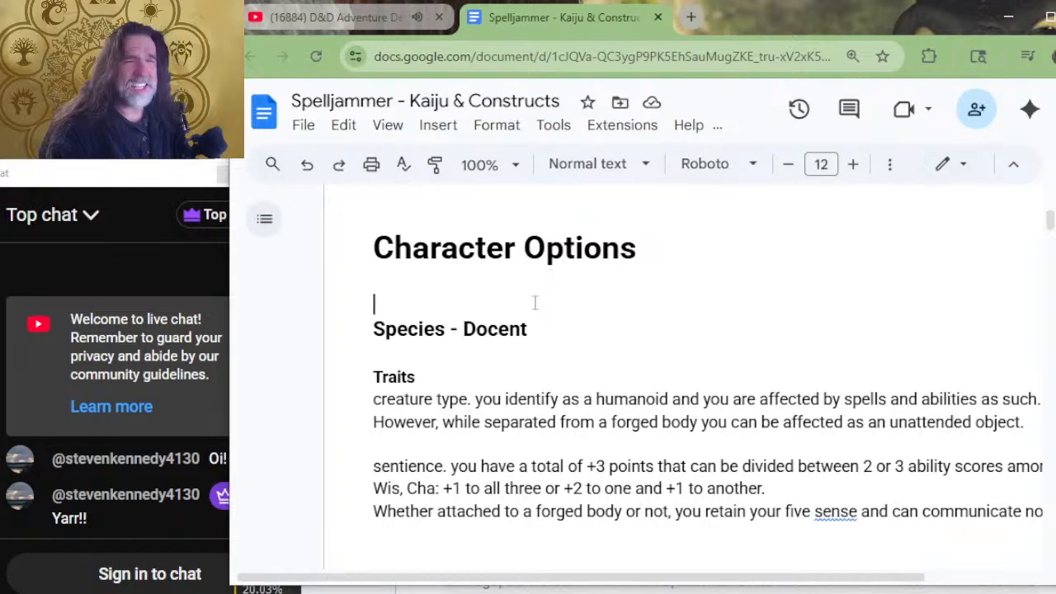
Step: Skim the document from Character Options through Affecting Gargantuan Creatures to the ship Hit Points rules under Fantasy machines
{"action": "left_click", "coordinate": [603, 249]}
{"action": "scroll", "coordinate": [614, 306], "scroll_direction": "down", "scroll_amount": 4}
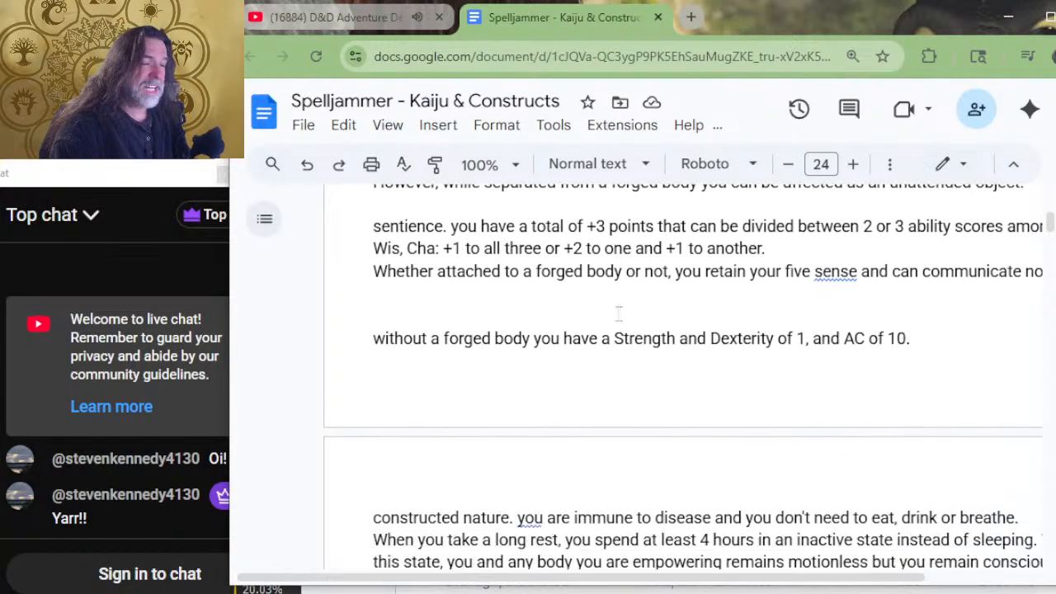
{"action": "scroll", "coordinate": [653, 321], "scroll_direction": "down", "scroll_amount": 10}
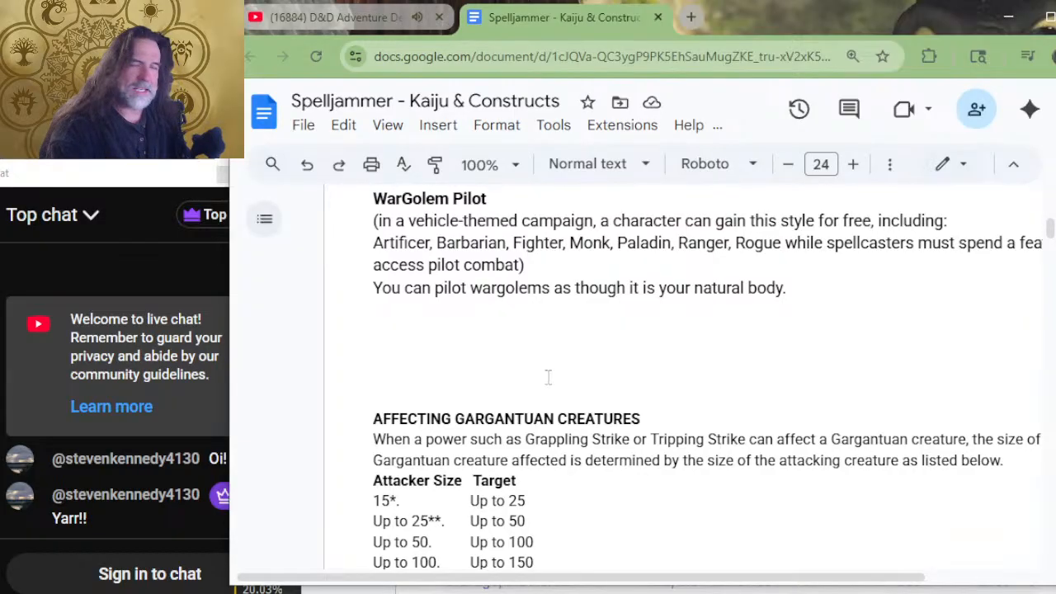
{"action": "scroll", "coordinate": [577, 354], "scroll_direction": "down", "scroll_amount": 2}
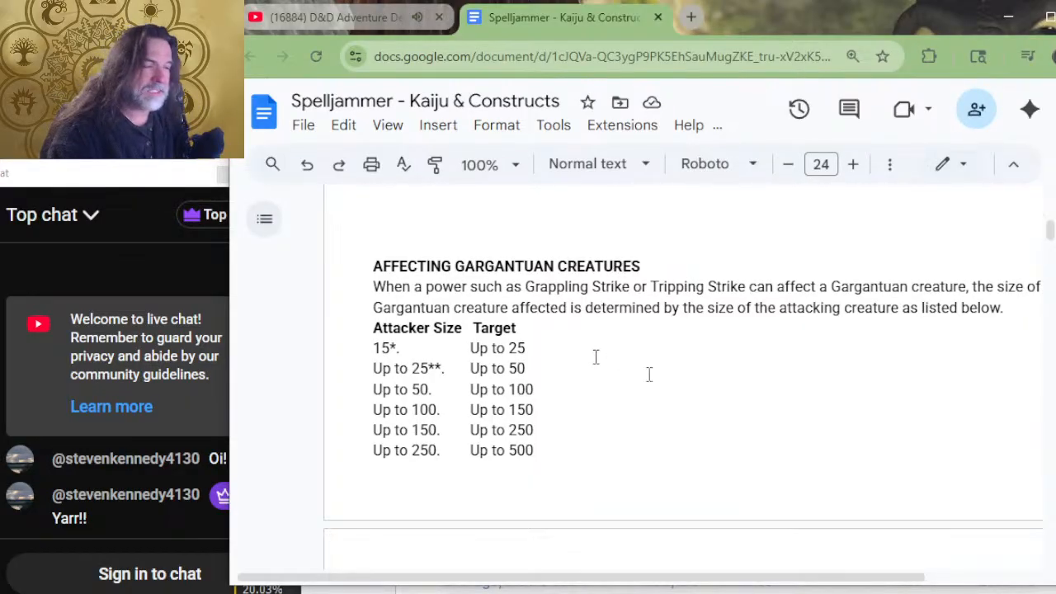
{"action": "scroll", "coordinate": [649, 372], "scroll_direction": "down", "scroll_amount": 10}
{"action": "scroll", "coordinate": [685, 398], "scroll_direction": "up", "scroll_amount": 2}
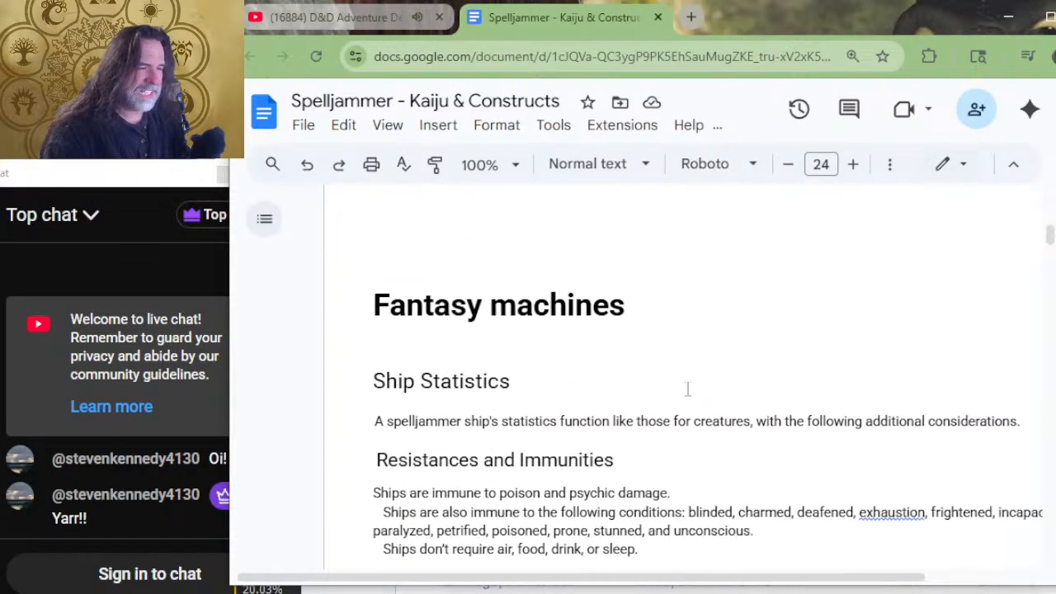
{"action": "scroll", "coordinate": [698, 359], "scroll_direction": "down", "scroll_amount": 4}
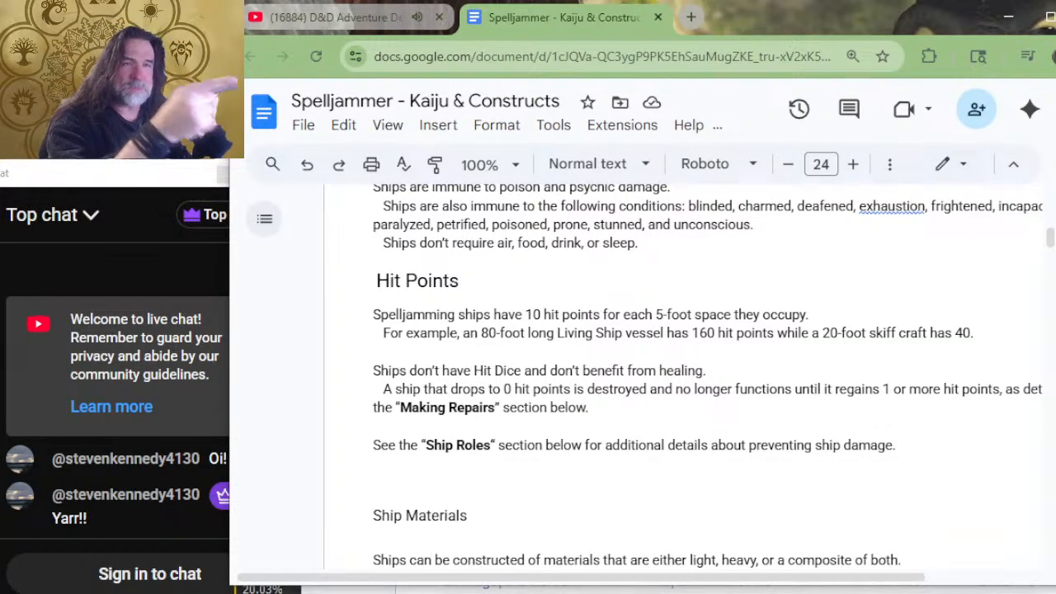
Step: Switch to the campaign document window, open 2024 Bastion Campaigns from the Bastion tab group, and find the Bastion Ranks table
{"action": "key", "text": "alt+Tab"}
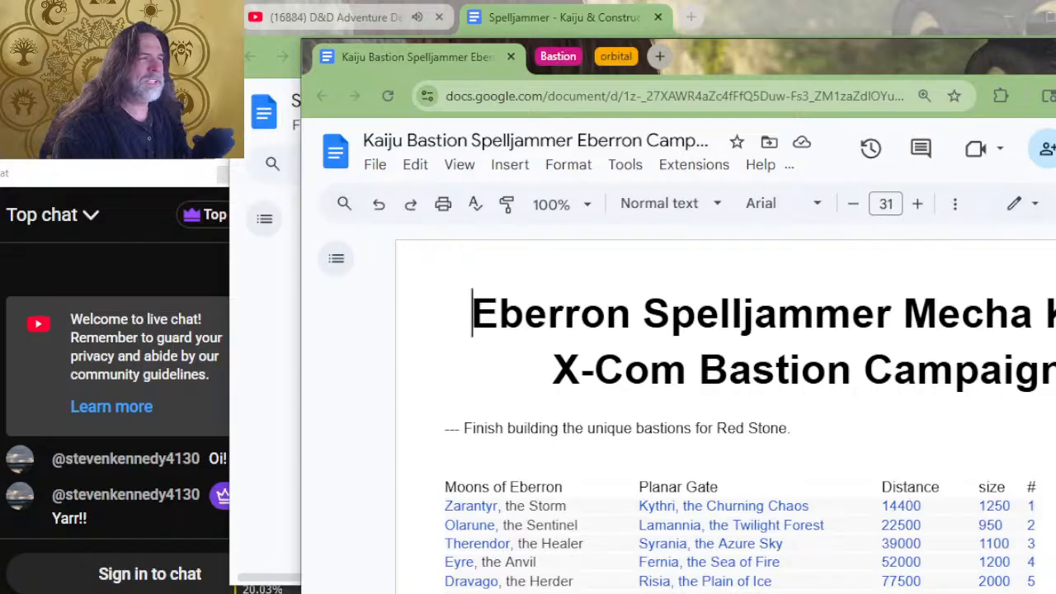
{"action": "left_click", "coordinate": [558, 56]}
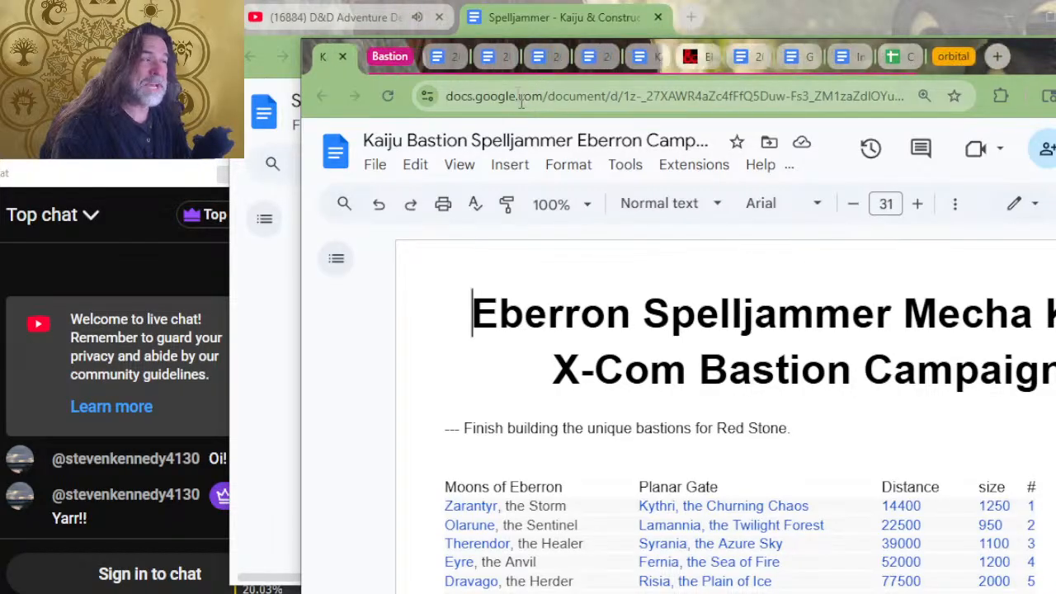
{"action": "left_click", "coordinate": [437, 56]}
{"action": "scroll", "coordinate": [685, 338], "scroll_direction": "down", "scroll_amount": 2}
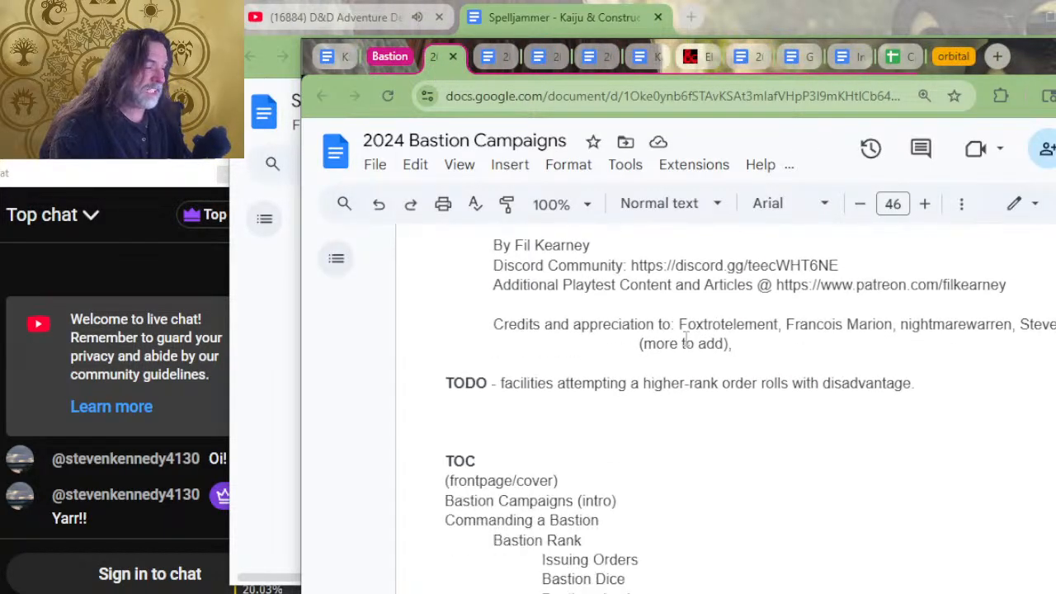
{"action": "scroll", "coordinate": [689, 343], "scroll_direction": "down", "scroll_amount": 15}
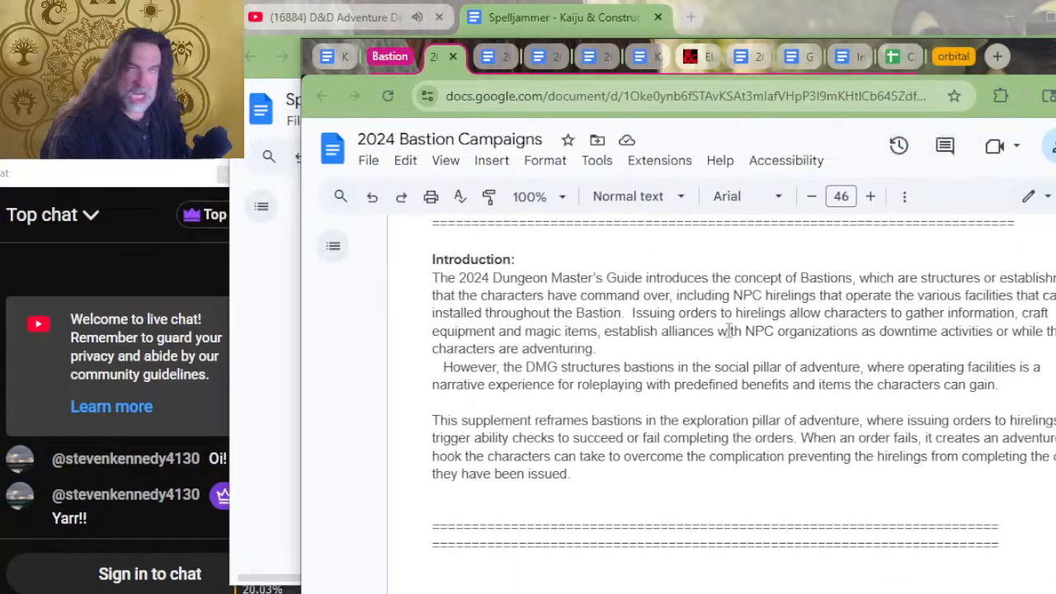
{"action": "scroll", "coordinate": [685, 372], "scroll_direction": "down", "scroll_amount": 8}
{"action": "scroll", "coordinate": [679, 301], "scroll_direction": "up", "scroll_amount": 4}
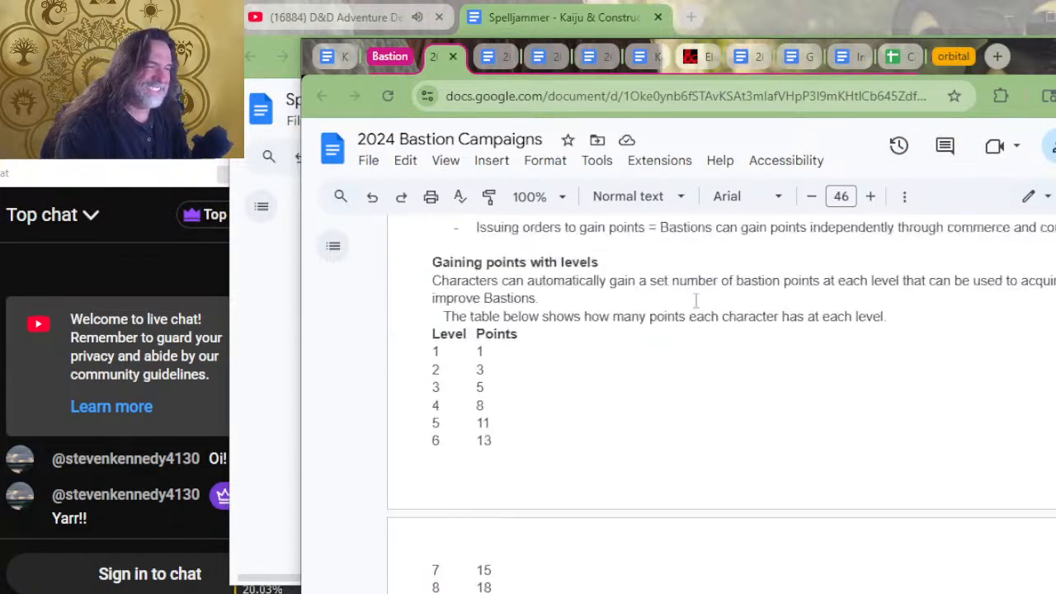
{"action": "scroll", "coordinate": [696, 303], "scroll_direction": "up", "scroll_amount": 2}
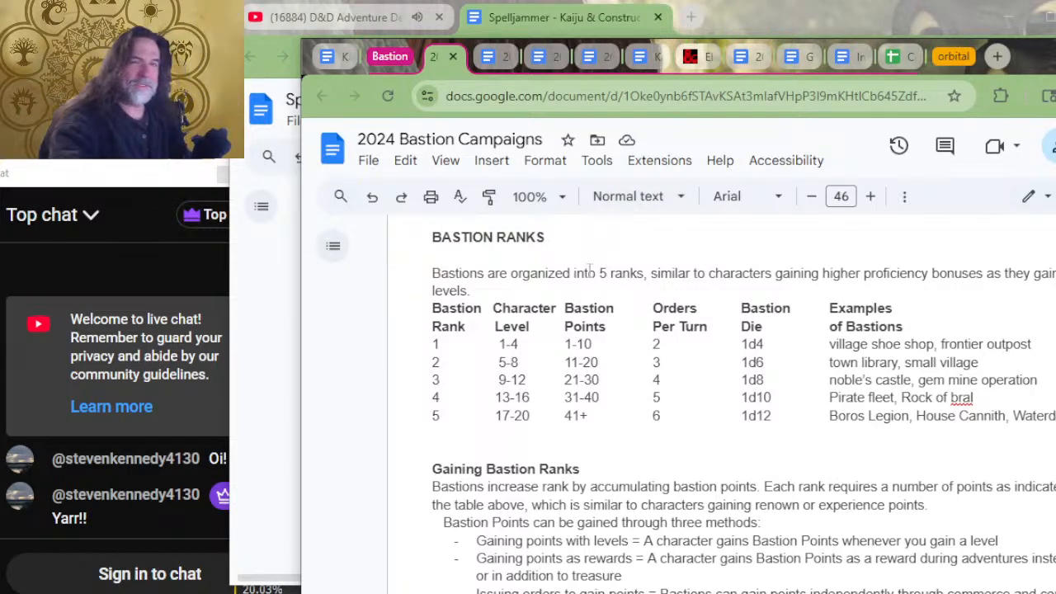
Step: Compare the Gaining points with levels table with the Bastion Ranks table
{"action": "scroll", "coordinate": [595, 330], "scroll_direction": "down", "scroll_amount": 4}
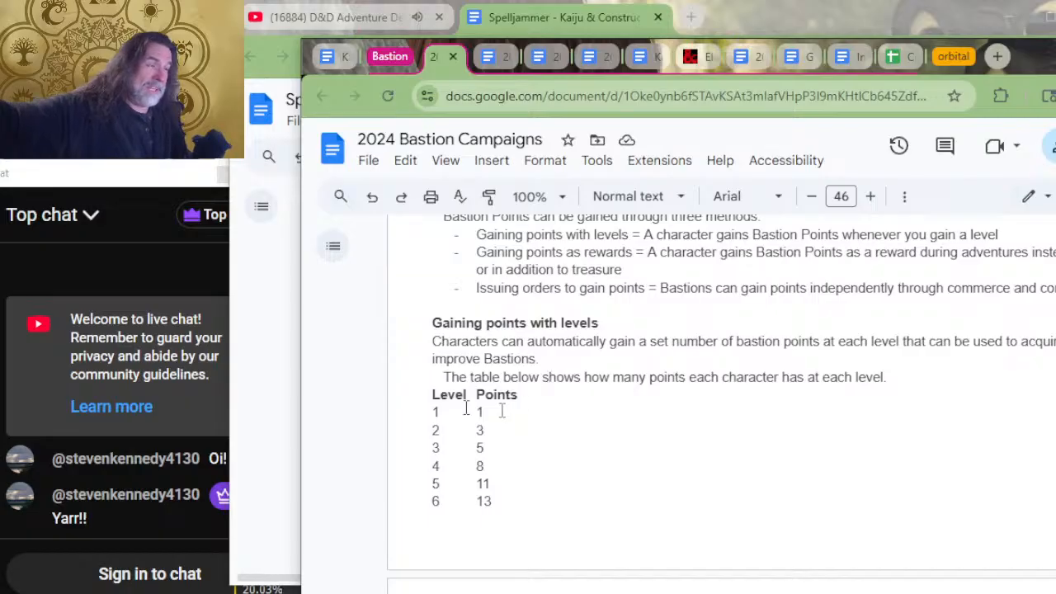
{"action": "scroll", "coordinate": [689, 512], "scroll_direction": "up", "scroll_amount": 4}
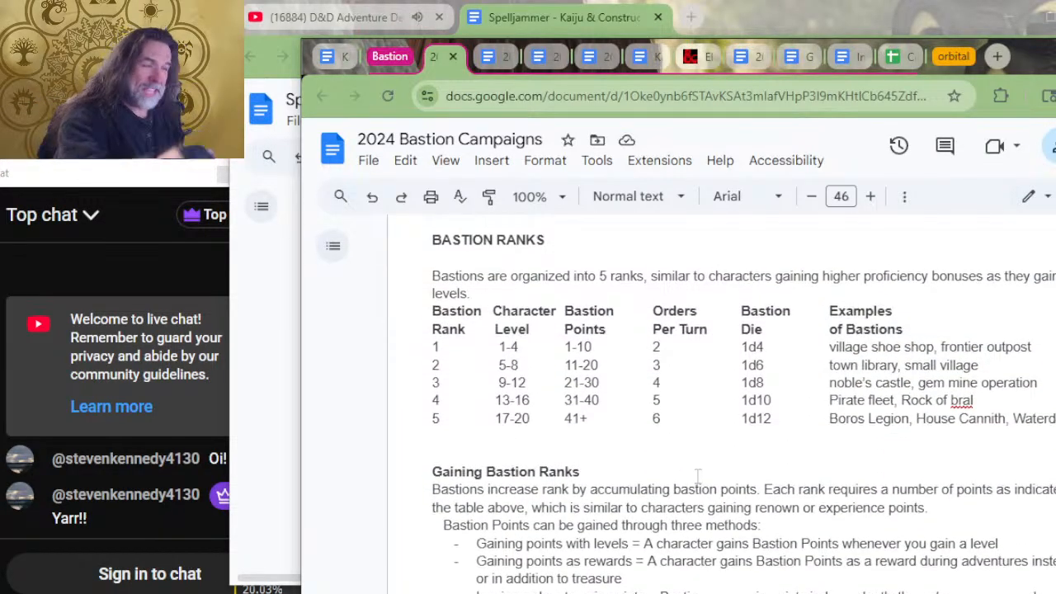
{"action": "scroll", "coordinate": [697, 483], "scroll_direction": "up", "scroll_amount": 3}
{"action": "scroll", "coordinate": [697, 483], "scroll_direction": "down", "scroll_amount": 3}
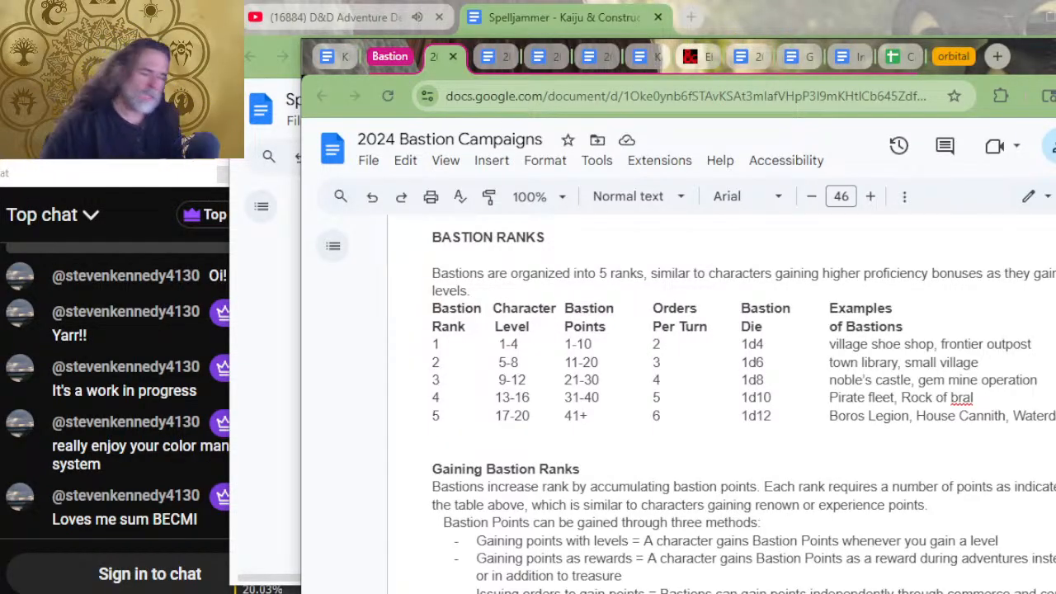
Step: Switch to the Eberron bastion workbench map in Photoshop and view the Eberron planet and its innermost moon paths up close
{"action": "key", "text": "alt+Tab"}
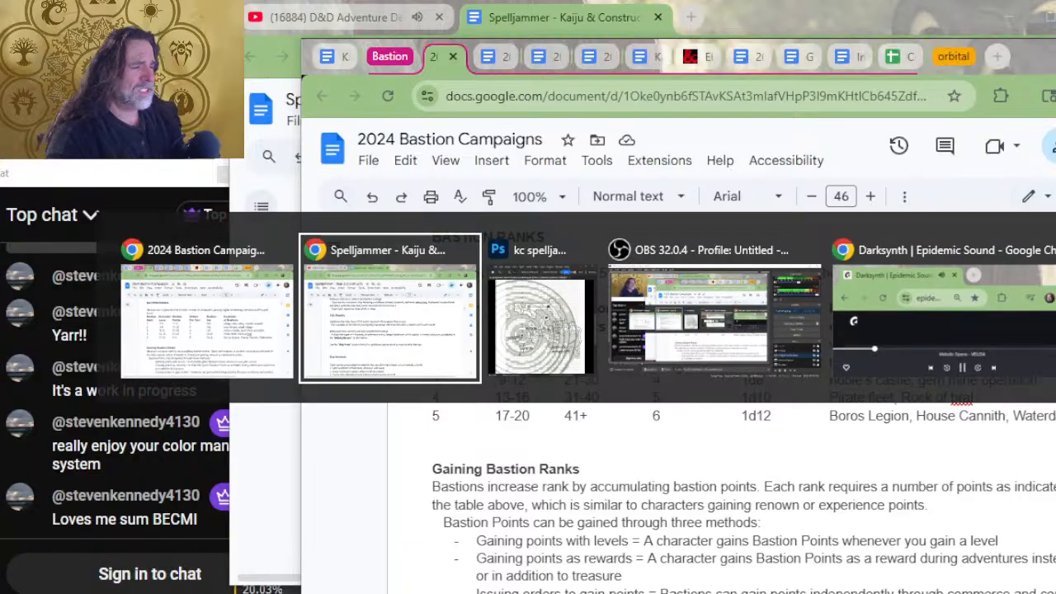
{"action": "key", "text": "alt+Tab"}
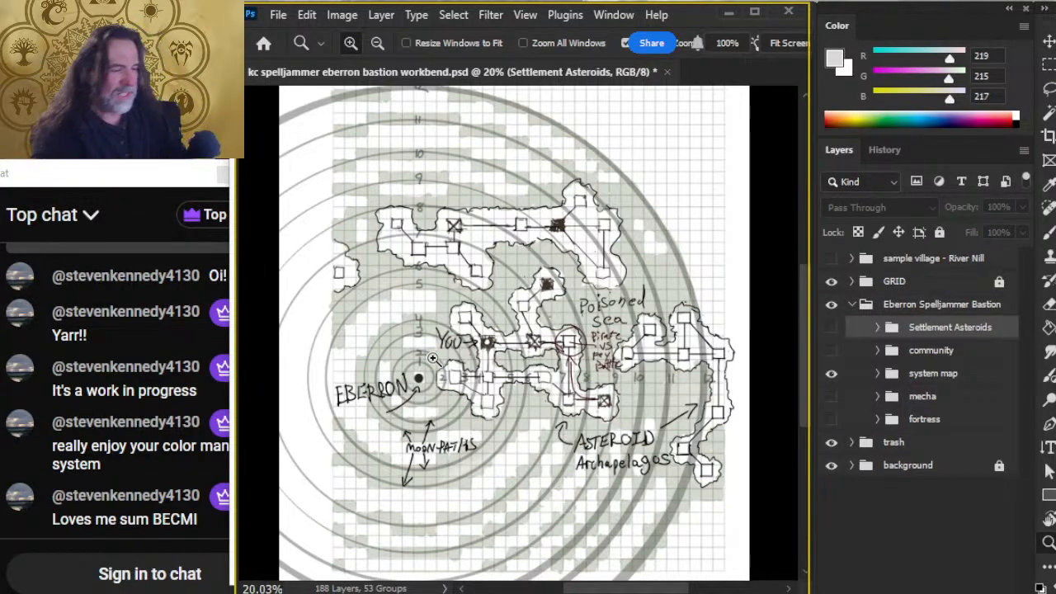
{"action": "scroll", "coordinate": [448, 359], "scroll_direction": "up", "scroll_amount": 1}
{"action": "scroll", "coordinate": [448, 358], "scroll_direction": "up", "scroll_amount": 1}
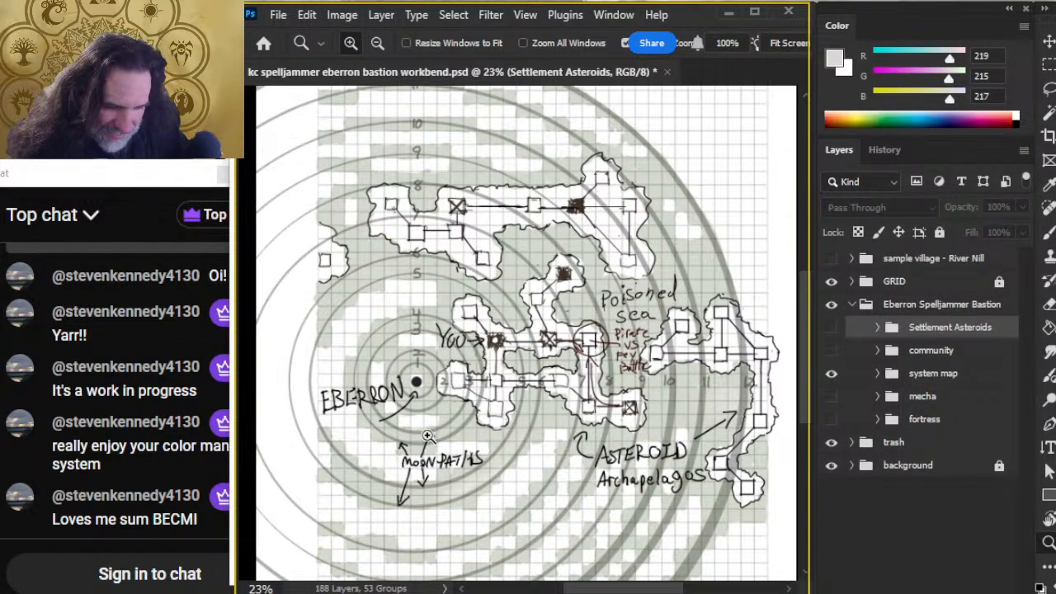
{"action": "scroll", "coordinate": [423, 435], "scroll_direction": "up", "scroll_amount": 1}
{"action": "left_click_drag", "start_coordinate": [417, 404], "coordinate": [428, 378]}
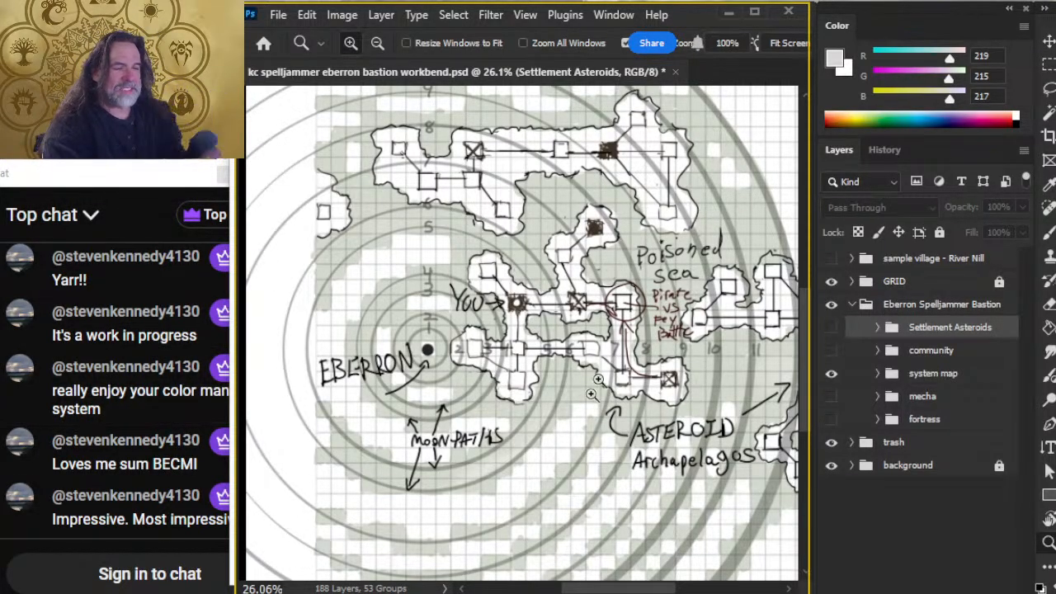
{"action": "left_click_drag", "start_coordinate": [426, 351], "coordinate": [464, 278]}
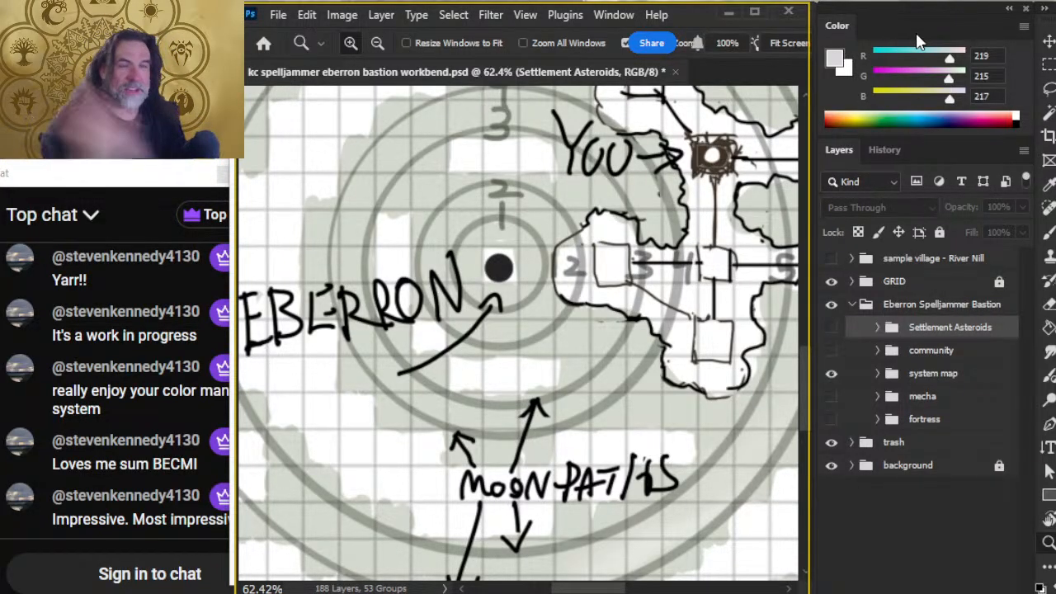
Step: Examine the numbered moon orbits from Eberron out to ring 12 on the system map
{"action": "left_click_drag", "start_coordinate": [500, 239], "coordinate": [544, 261]}
{"action": "left_click_drag", "start_coordinate": [550, 302], "coordinate": [484, 285]}
{"action": "left_click_drag", "start_coordinate": [562, 216], "coordinate": [513, 459]}
{"action": "left_click_drag", "start_coordinate": [551, 255], "coordinate": [501, 231]}
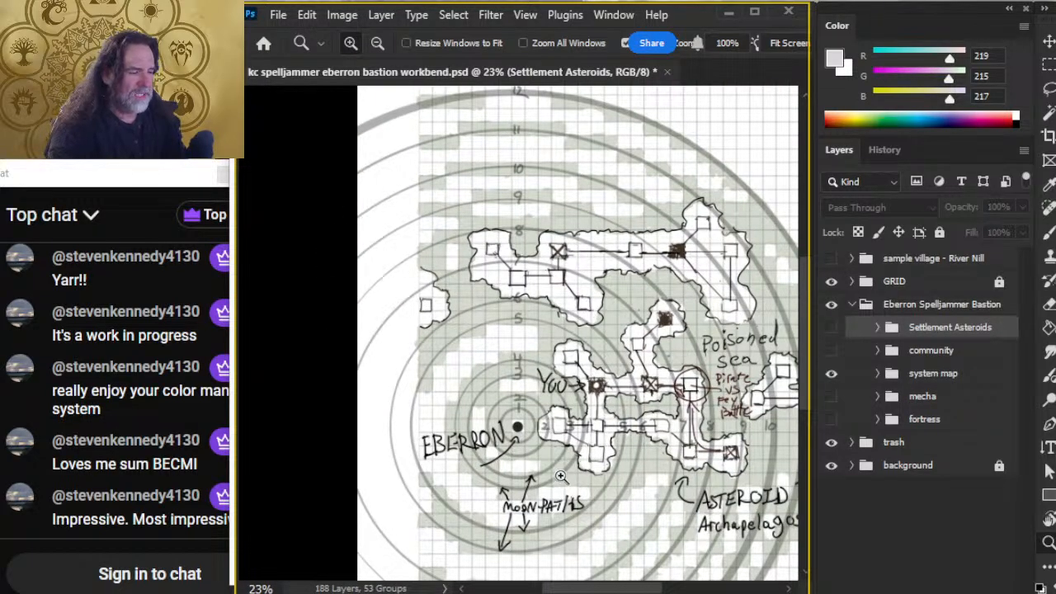
{"action": "left_click_drag", "start_coordinate": [559, 213], "coordinate": [552, 307]}
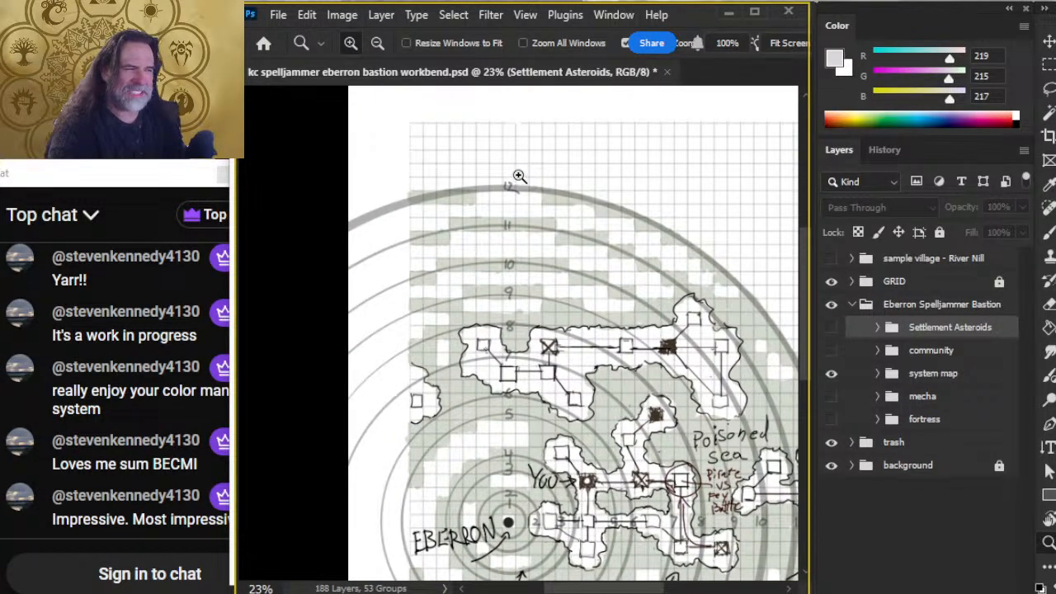
{"action": "left_click_drag", "start_coordinate": [514, 176], "coordinate": [567, 189]}
{"action": "left_click_drag", "start_coordinate": [487, 180], "coordinate": [531, 240]}
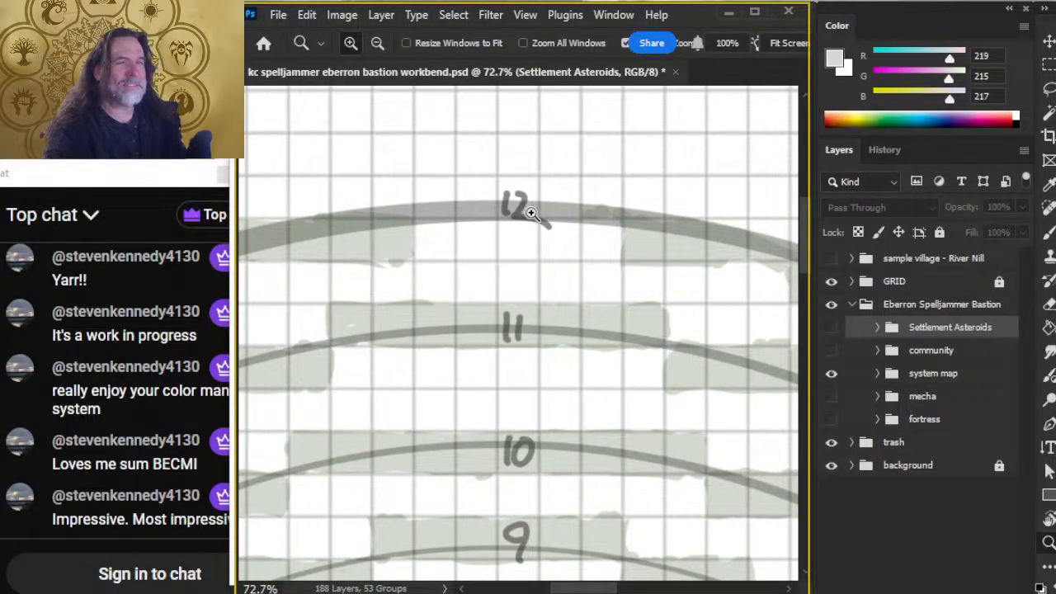
{"action": "left_click_drag", "start_coordinate": [596, 420], "coordinate": [533, 377]}
{"action": "left_click_drag", "start_coordinate": [576, 512], "coordinate": [551, 272]}
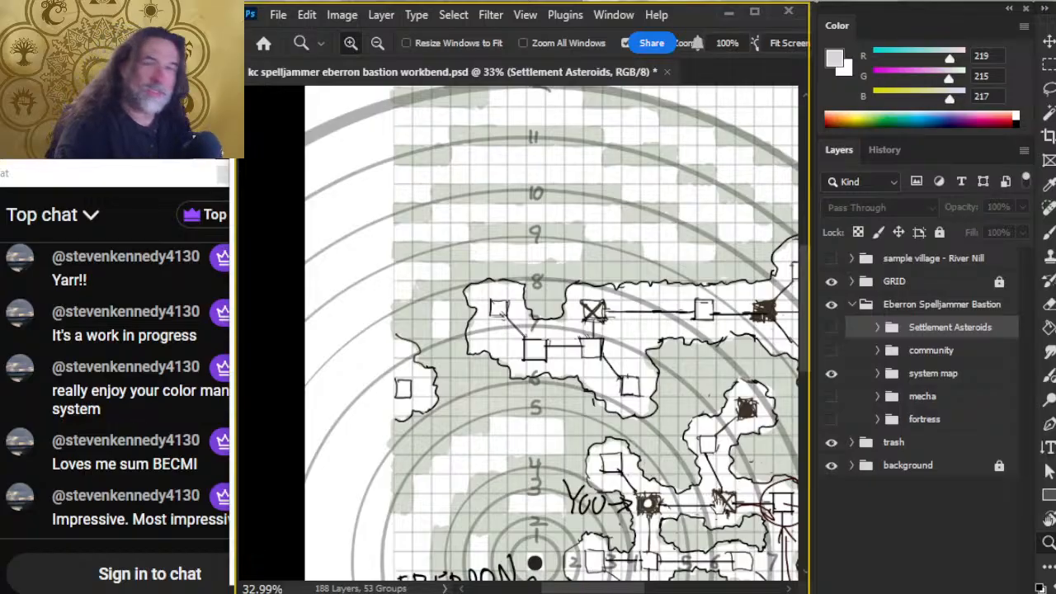
Step: Examine the asteroid archipelago around the YOU marker, including the nearby moon paths and the circled battle location
{"action": "left_click_drag", "start_coordinate": [658, 456], "coordinate": [564, 357]}
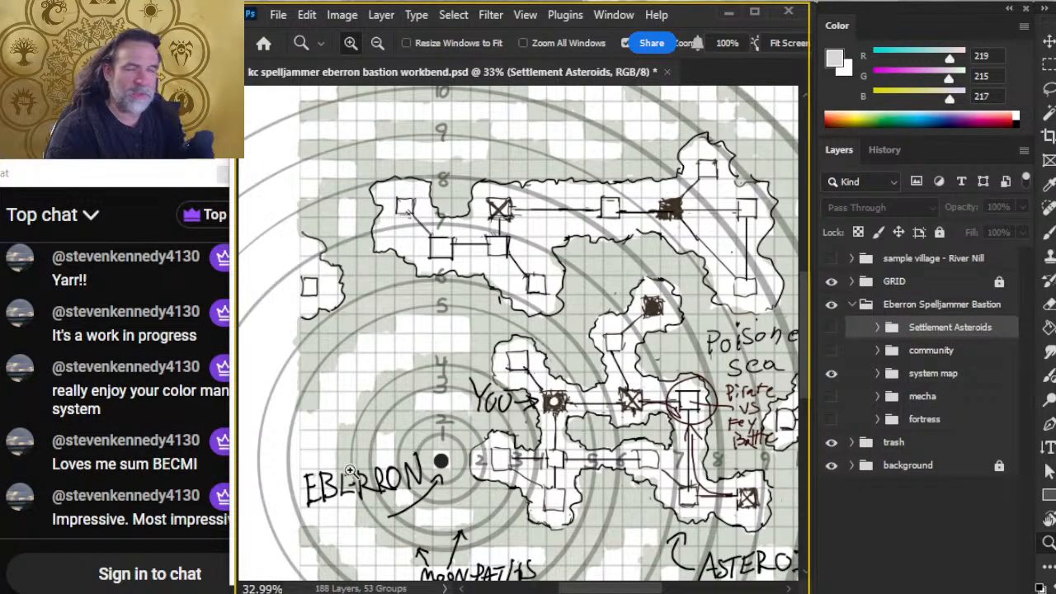
{"action": "left_click", "coordinate": [503, 481]}
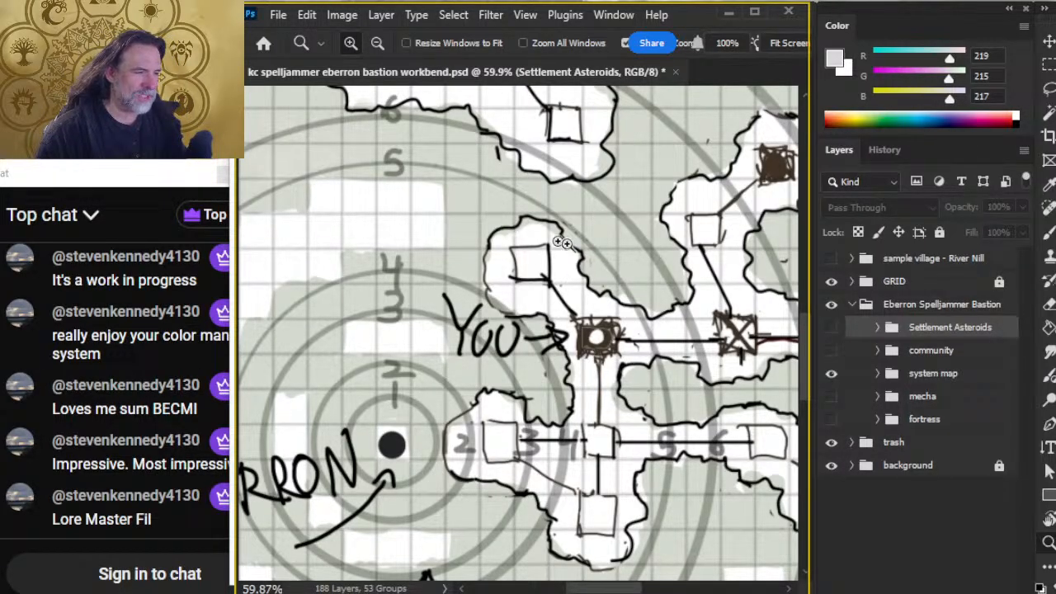
{"action": "scroll", "coordinate": [535, 456], "scroll_direction": "down", "scroll_amount": 1}
{"action": "scroll", "coordinate": [540, 453], "scroll_direction": "up", "scroll_amount": 1}
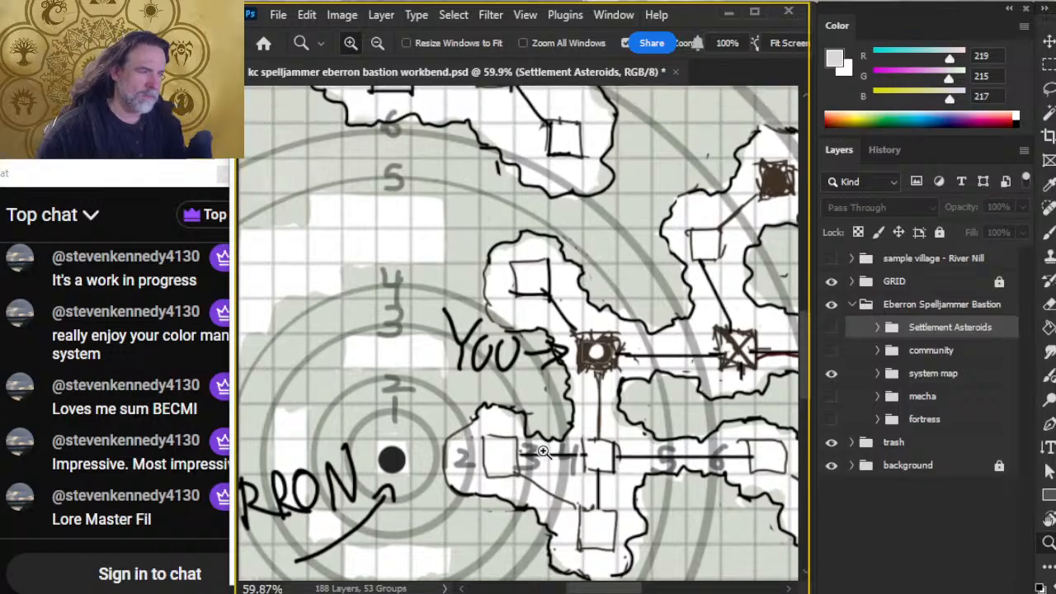
{"action": "left_click_drag", "start_coordinate": [436, 354], "coordinate": [659, 251]}
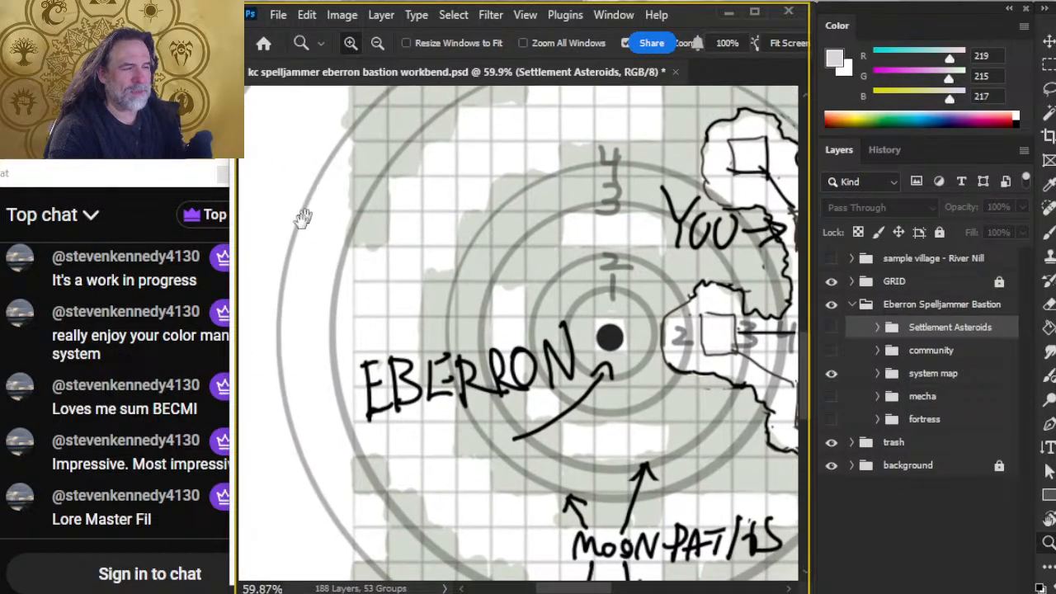
{"action": "left_click_drag", "start_coordinate": [502, 534], "coordinate": [365, 367]}
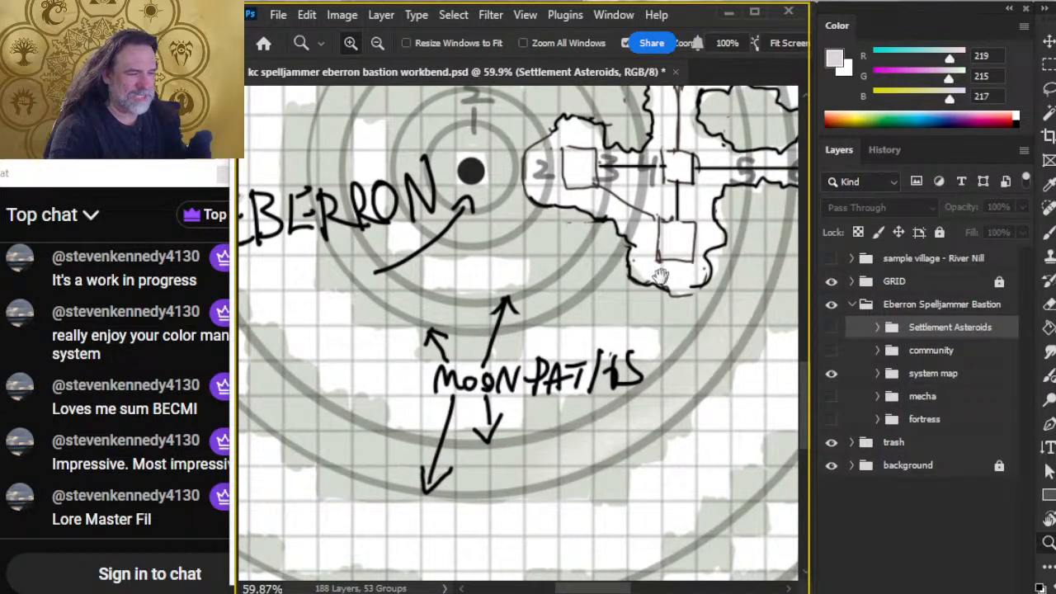
{"action": "left_click_drag", "start_coordinate": [662, 279], "coordinate": [474, 361]}
{"action": "left_click_drag", "start_coordinate": [506, 278], "coordinate": [578, 360]}
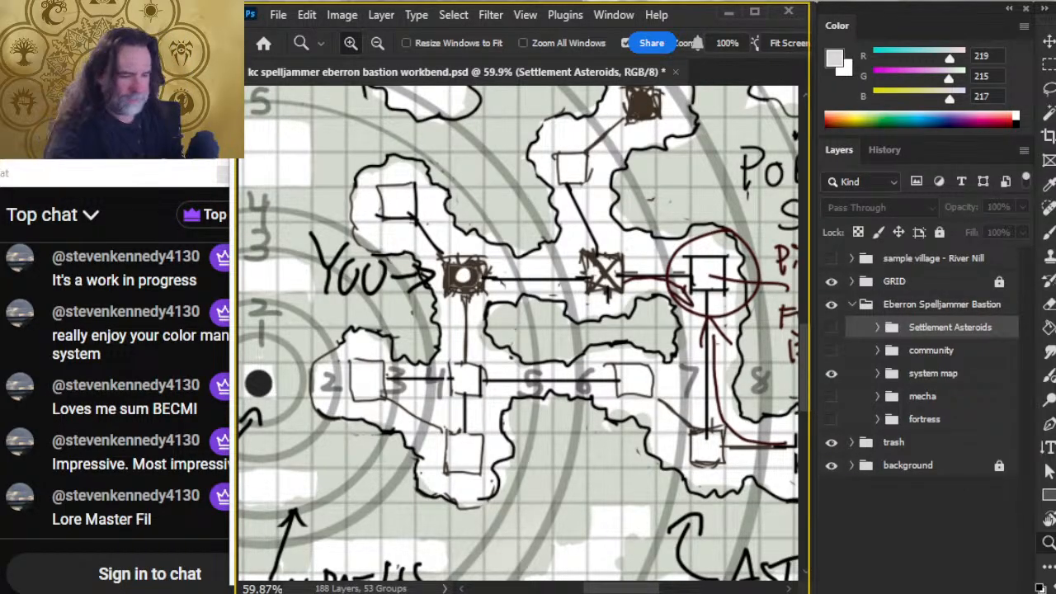
Step: Add a new layer above the sample village - River Nill group and hide the Eberron Spelljammer Bastion group
{"action": "left_click", "coordinate": [918, 232]}
{"action": "left_click", "coordinate": [912, 259]}
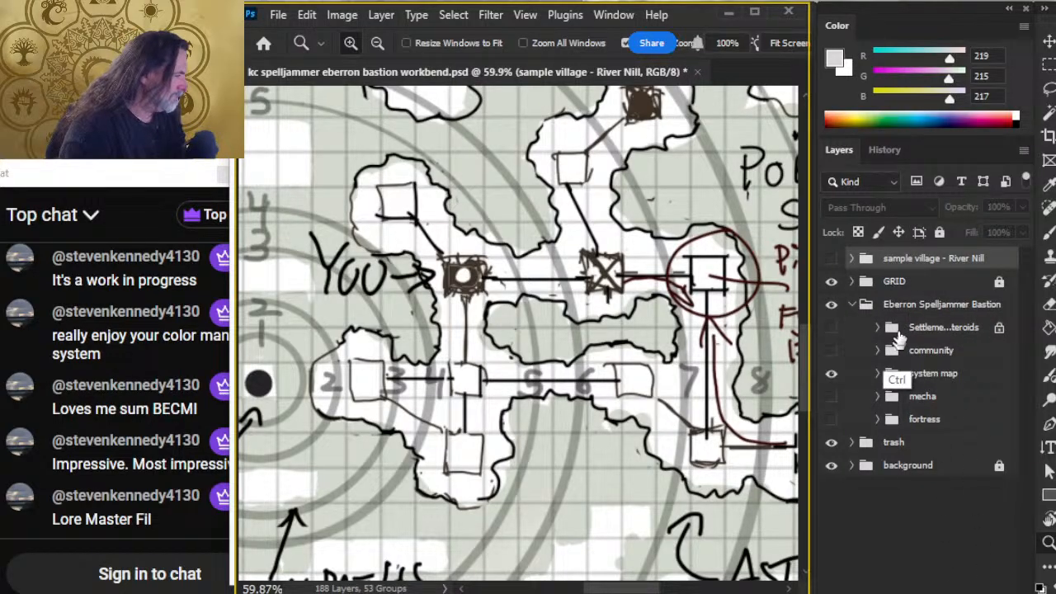
{"action": "key", "text": "ctrl+z"}
{"action": "left_click", "coordinate": [973, 591]}
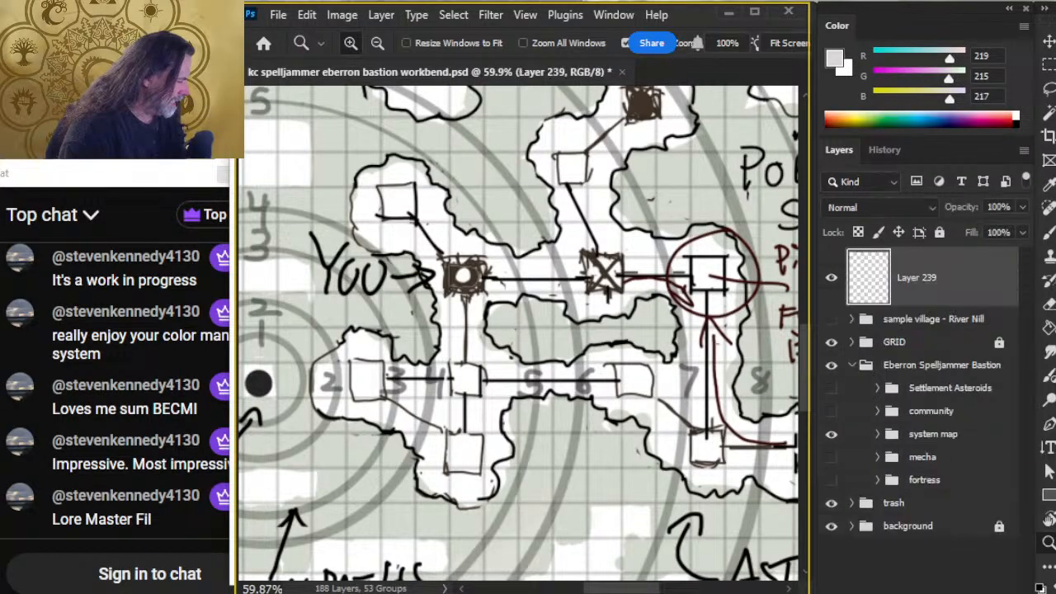
{"action": "left_click", "coordinate": [831, 365]}
Step: Set the brush colour to default black and handwrite "100000 /24" near the upper part of the blank layer
{"action": "key", "text": "b"}
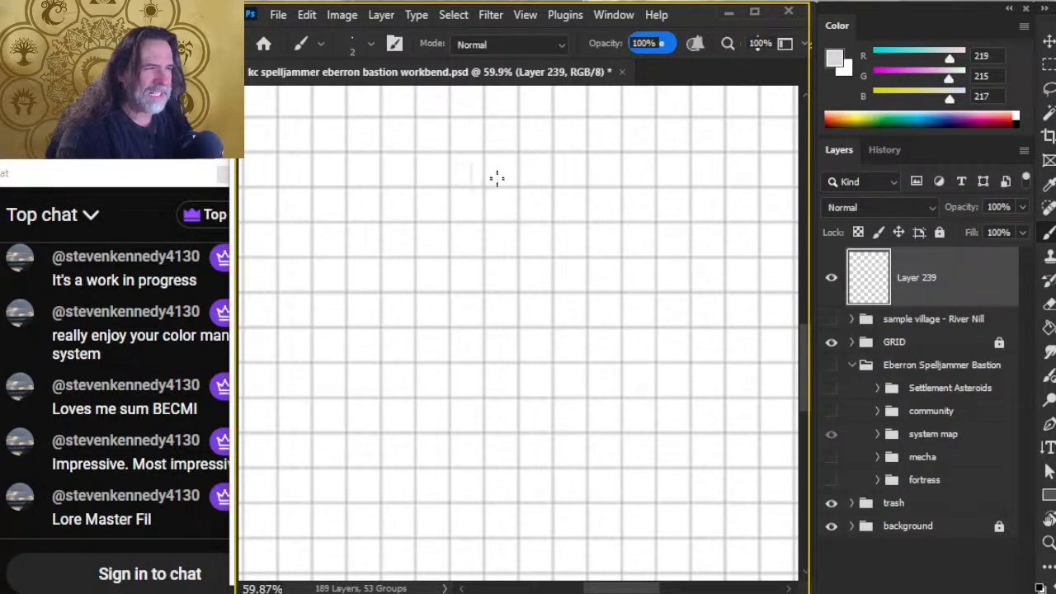
{"action": "key", "text": "l"}
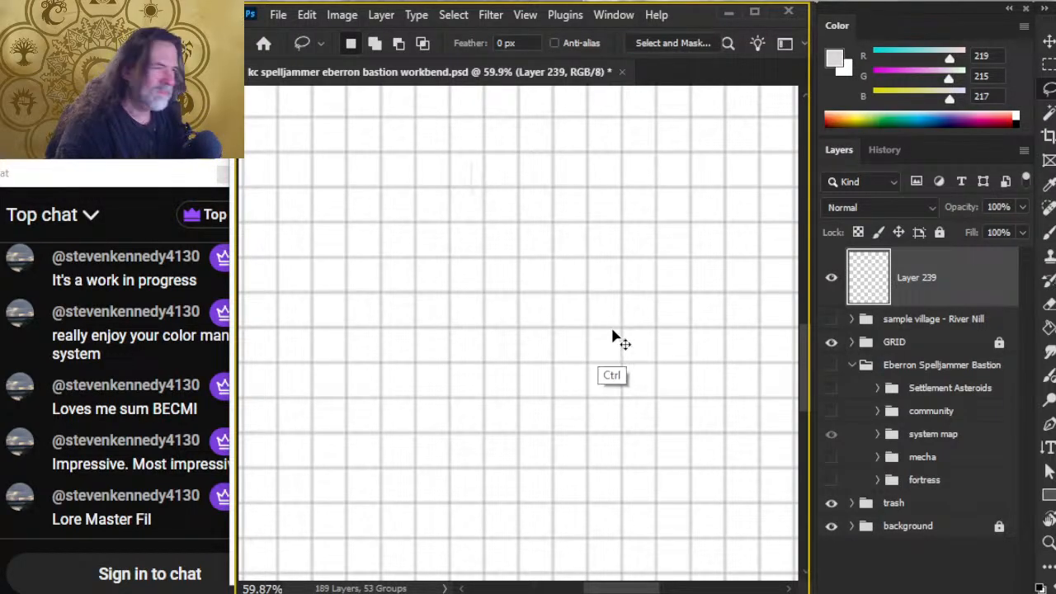
{"action": "key", "text": "d"}
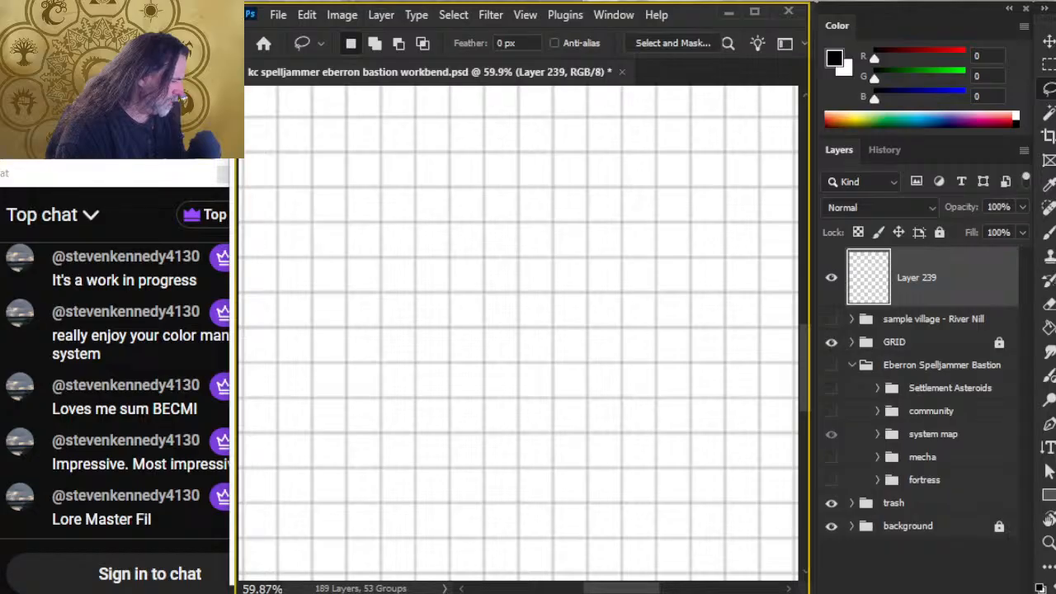
{"action": "key", "text": "b"}
{"action": "left_click_drag", "start_coordinate": [455, 163], "coordinate": [455, 188]}
{"action": "left_click_drag", "start_coordinate": [472, 168], "coordinate": [510, 168]}
{"action": "left_click_drag", "start_coordinate": [532, 163], "coordinate": [581, 177]}
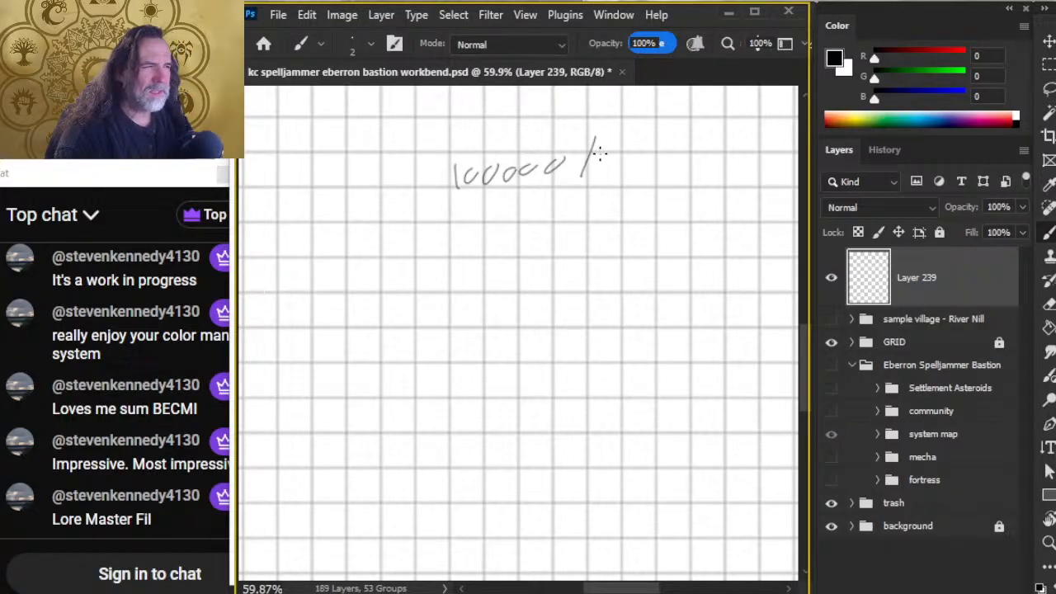
{"action": "mouse_move", "coordinate": [605, 142]}
{"action": "left_mouse_down"}
{"action": "mouse_move", "coordinate": [636, 158]}
{"action": "mouse_move", "coordinate": [647, 150]}
{"action": "left_mouse_up"}
{"action": "left_click_drag", "start_coordinate": [642, 130], "coordinate": [641, 165]}
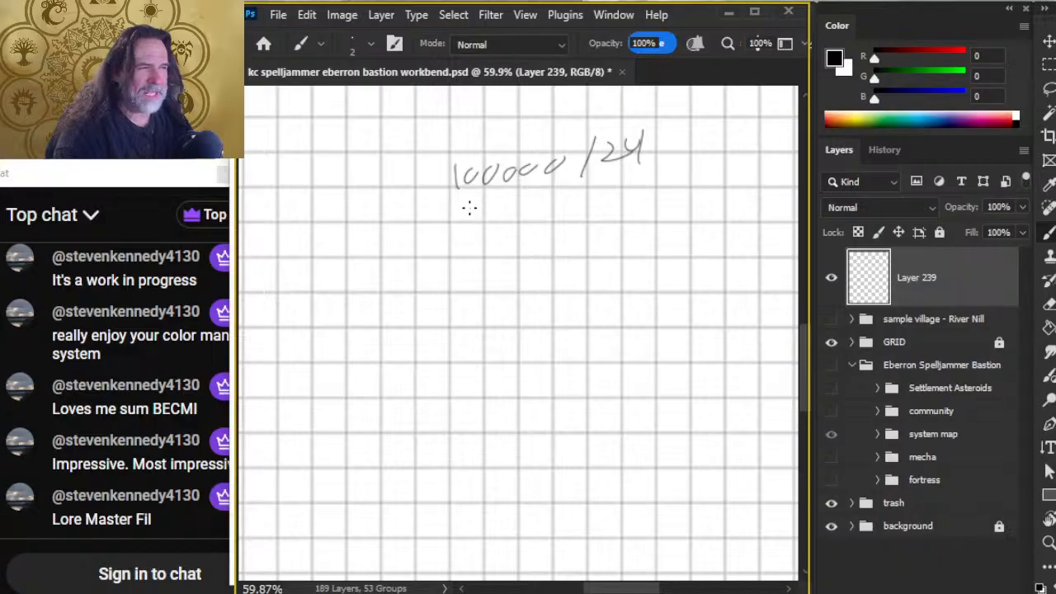
Step: Erase the miswritten figures, rewrite the first row as "10000 /24" and add "1000 / 2" beneath it
{"action": "mouse_move", "coordinate": [470, 199]}
{"action": "left_mouse_down"}
{"action": "mouse_move", "coordinate": [472, 228]}
{"action": "mouse_move", "coordinate": [485, 207]}
{"action": "mouse_move", "coordinate": [525, 201]}
{"action": "left_mouse_up"}
{"action": "mouse_move", "coordinate": [546, 192]}
{"action": "left_mouse_down"}
{"action": "mouse_move", "coordinate": [545, 201]}
{"action": "mouse_move", "coordinate": [568, 186]}
{"action": "left_mouse_up"}
{"action": "key", "text": "e"}
{"action": "mouse_move", "coordinate": [465, 165]}
{"action": "left_mouse_down"}
{"action": "mouse_move", "coordinate": [544, 170]}
{"action": "mouse_move", "coordinate": [521, 177]}
{"action": "left_mouse_up"}
{"action": "mouse_move", "coordinate": [464, 223]}
{"action": "left_mouse_down"}
{"action": "mouse_move", "coordinate": [497, 182]}
{"action": "mouse_move", "coordinate": [507, 249]}
{"action": "mouse_move", "coordinate": [550, 191]}
{"action": "mouse_move", "coordinate": [486, 222]}
{"action": "left_mouse_up"}
{"action": "key", "text": "b"}
{"action": "mouse_move", "coordinate": [451, 154]}
{"action": "left_mouse_down"}
{"action": "mouse_move", "coordinate": [452, 191]}
{"action": "mouse_move", "coordinate": [470, 162]}
{"action": "mouse_move", "coordinate": [537, 159]}
{"action": "mouse_move", "coordinate": [569, 139]}
{"action": "left_mouse_up"}
{"action": "mouse_move", "coordinate": [467, 200]}
{"action": "left_mouse_down"}
{"action": "mouse_move", "coordinate": [468, 225]}
{"action": "mouse_move", "coordinate": [490, 207]}
{"action": "mouse_move", "coordinate": [559, 199]}
{"action": "mouse_move", "coordinate": [571, 218]}
{"action": "mouse_move", "coordinate": [629, 197]}
{"action": "left_mouse_up"}
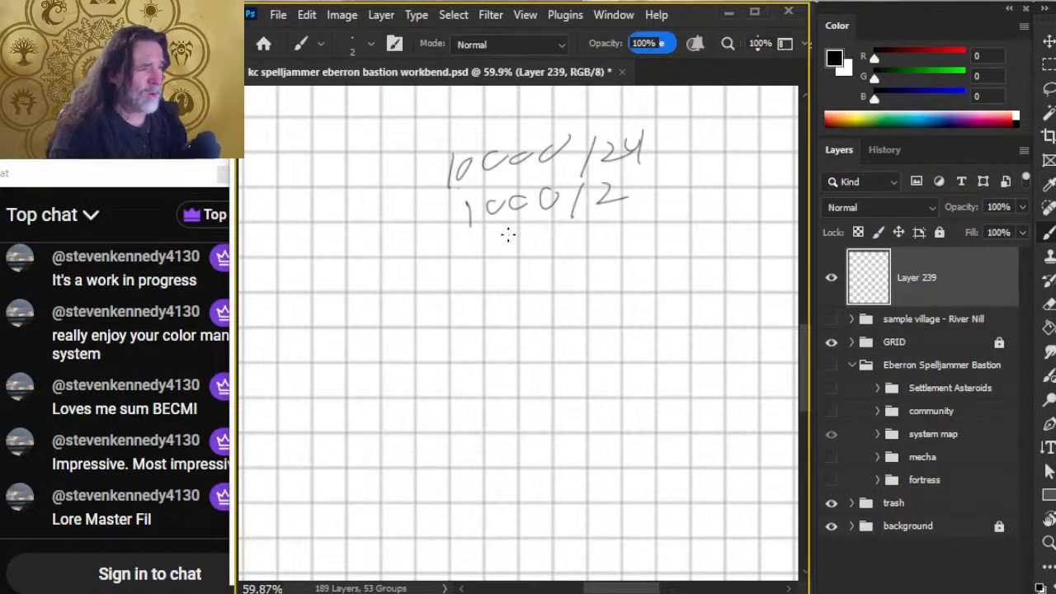
Step: Handwrite a third row "100 / 10 HR" and append "HR" to the 24 and 2 in the rows above
{"action": "mouse_move", "coordinate": [492, 236]}
{"action": "left_mouse_down"}
{"action": "mouse_move", "coordinate": [491, 270]}
{"action": "mouse_move", "coordinate": [520, 238]}
{"action": "left_mouse_up"}
{"action": "left_click_drag", "start_coordinate": [548, 233], "coordinate": [566, 268]}
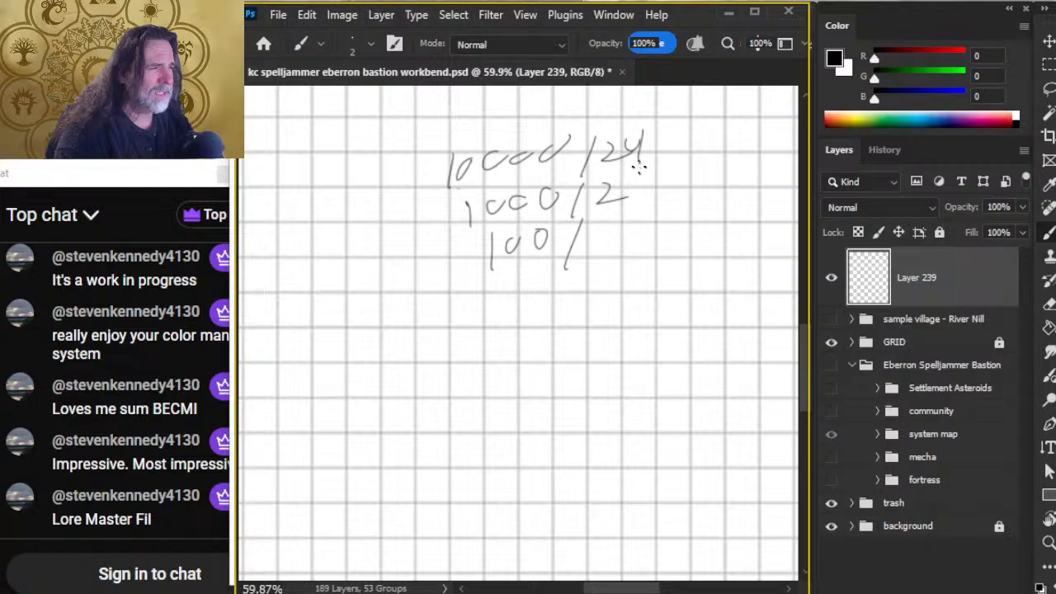
{"action": "left_click_drag", "start_coordinate": [637, 181], "coordinate": [634, 203]}
{"action": "mouse_move", "coordinate": [634, 194]}
{"action": "left_mouse_down"}
{"action": "mouse_move", "coordinate": [653, 192]}
{"action": "mouse_move", "coordinate": [651, 201]}
{"action": "left_mouse_up"}
{"action": "mouse_move", "coordinate": [665, 175]}
{"action": "left_mouse_down"}
{"action": "mouse_move", "coordinate": [665, 201]}
{"action": "mouse_move", "coordinate": [690, 191]}
{"action": "left_mouse_up"}
{"action": "left_click_drag", "start_coordinate": [666, 129], "coordinate": [664, 155]}
{"action": "left_click_drag", "start_coordinate": [665, 147], "coordinate": [683, 156]}
{"action": "mouse_move", "coordinate": [695, 123]}
{"action": "left_mouse_down"}
{"action": "mouse_move", "coordinate": [694, 155]}
{"action": "mouse_move", "coordinate": [729, 154]}
{"action": "left_mouse_up"}
{"action": "left_click_drag", "start_coordinate": [609, 227], "coordinate": [608, 255]}
{"action": "left_click_drag", "start_coordinate": [629, 231], "coordinate": [648, 251]}
{"action": "mouse_move", "coordinate": [649, 237]}
{"action": "left_mouse_down"}
{"action": "mouse_move", "coordinate": [670, 220]}
{"action": "mouse_move", "coordinate": [665, 251]}
{"action": "left_mouse_up"}
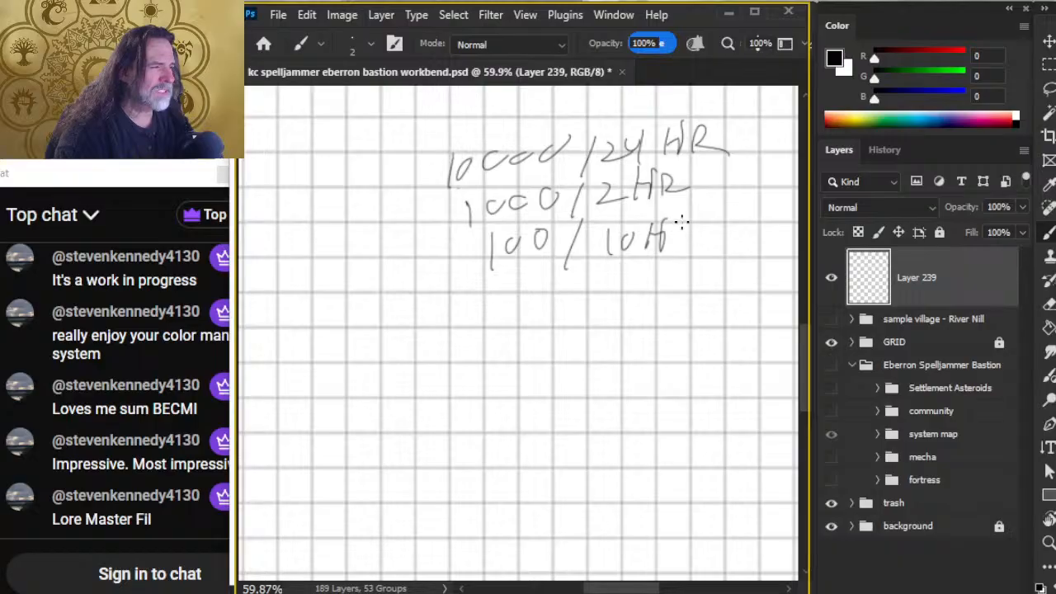
{"action": "left_click_drag", "start_coordinate": [674, 213], "coordinate": [674, 252]}
{"action": "mouse_move", "coordinate": [675, 216]}
{"action": "left_mouse_down"}
{"action": "mouse_move", "coordinate": [680, 251]}
{"action": "mouse_move", "coordinate": [707, 245]}
{"action": "left_mouse_up"}
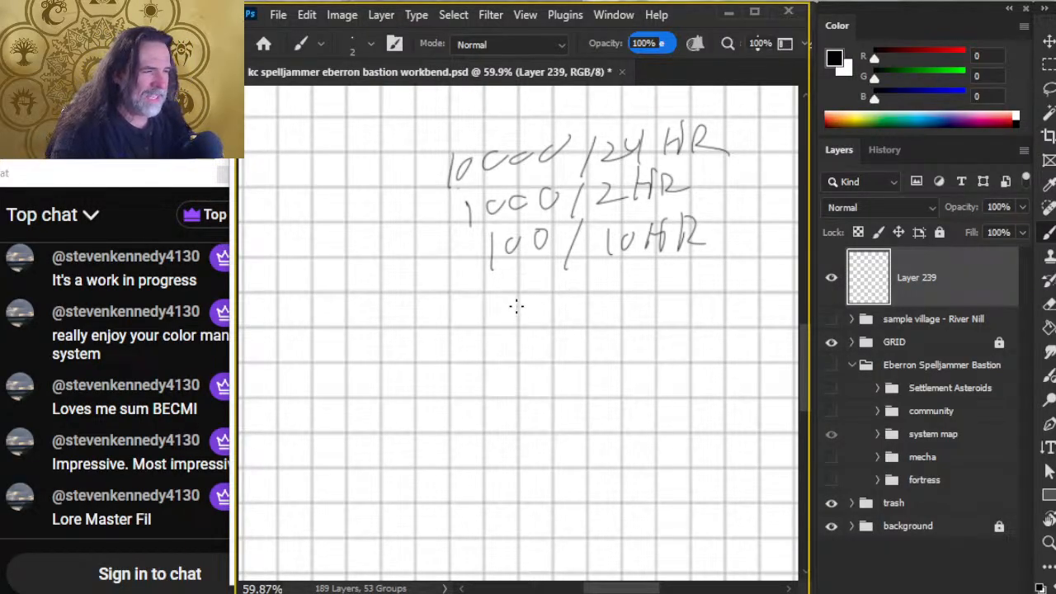
Step: Change the third row's unit from HR to "min" and handwrite a fourth row reading "10 / 1 min"
{"action": "mouse_move", "coordinate": [513, 284]}
{"action": "left_mouse_down"}
{"action": "mouse_move", "coordinate": [515, 318]}
{"action": "mouse_move", "coordinate": [534, 292]}
{"action": "left_mouse_up"}
{"action": "left_click_drag", "start_coordinate": [569, 272], "coordinate": [552, 336]}
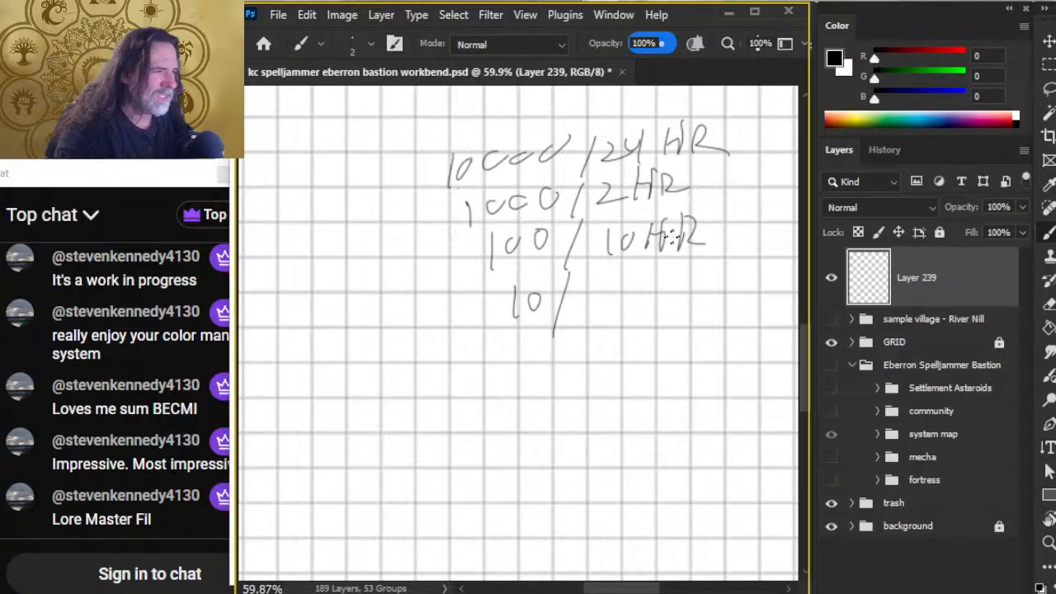
{"action": "key", "text": "e"}
{"action": "mouse_move", "coordinate": [672, 237]}
{"action": "left_mouse_down"}
{"action": "mouse_move", "coordinate": [655, 234]}
{"action": "mouse_move", "coordinate": [671, 250]}
{"action": "mouse_move", "coordinate": [677, 212]}
{"action": "mouse_move", "coordinate": [651, 250]}
{"action": "mouse_move", "coordinate": [675, 239]}
{"action": "mouse_move", "coordinate": [682, 251]}
{"action": "left_mouse_up"}
{"action": "left_click", "coordinate": [686, 209]}
{"action": "mouse_move", "coordinate": [691, 233]}
{"action": "left_mouse_down"}
{"action": "mouse_move", "coordinate": [691, 251]}
{"action": "mouse_move", "coordinate": [715, 266]}
{"action": "left_mouse_up"}
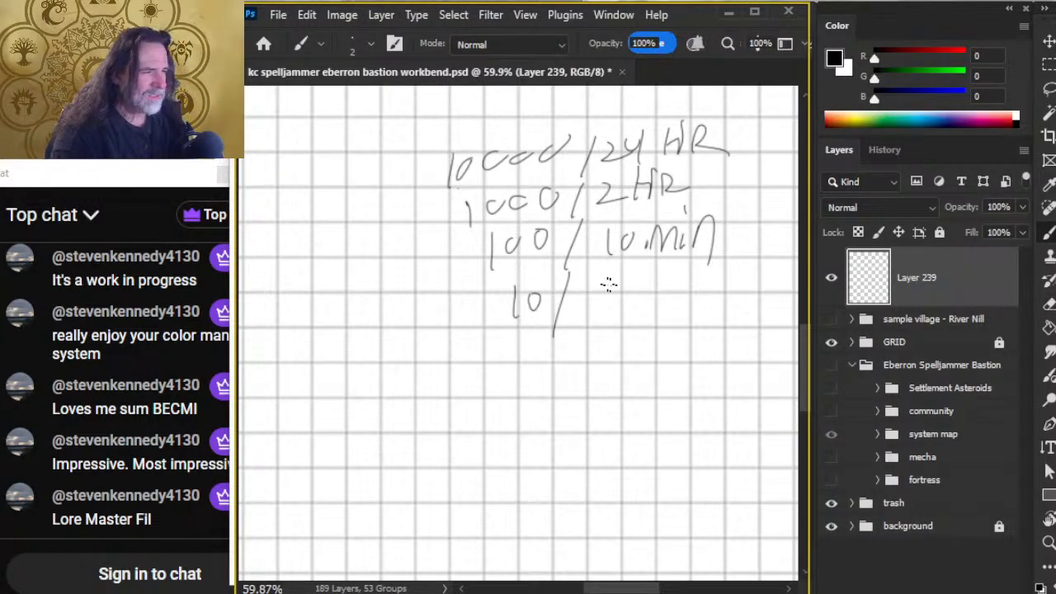
{"action": "mouse_move", "coordinate": [605, 286]}
{"action": "left_mouse_down"}
{"action": "mouse_move", "coordinate": [609, 322]}
{"action": "mouse_move", "coordinate": [664, 301]}
{"action": "mouse_move", "coordinate": [671, 271]}
{"action": "mouse_move", "coordinate": [698, 307]}
{"action": "left_mouse_up"}
{"action": "left_click", "coordinate": [671, 272]}
Step: Handwrite a fifth row reading "1 / Round" below the 1 min row
{"action": "left_click_drag", "start_coordinate": [534, 353], "coordinate": [535, 387]}
{"action": "left_click_drag", "start_coordinate": [571, 334], "coordinate": [554, 405]}
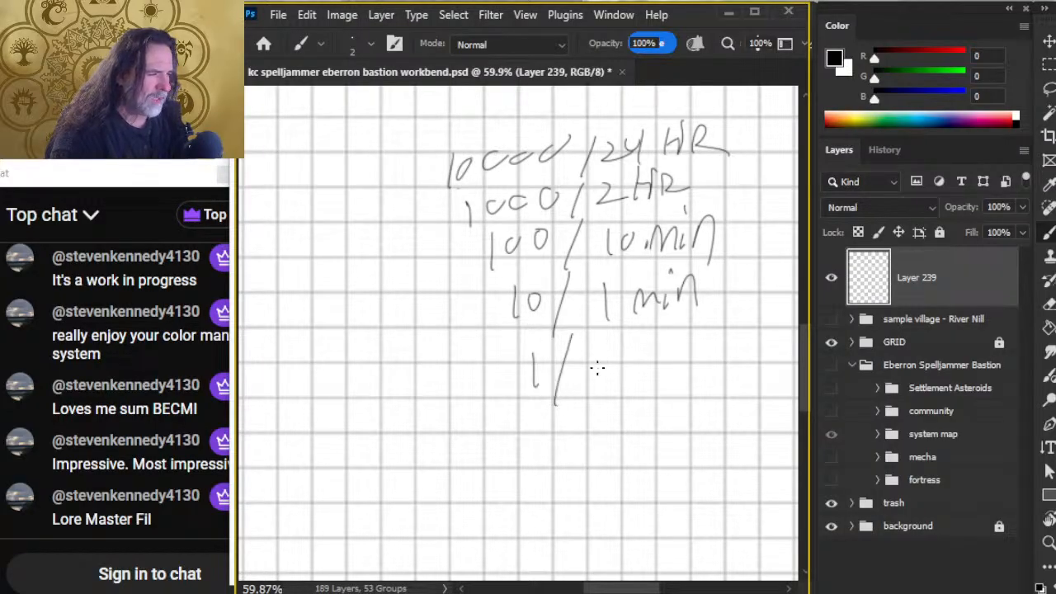
{"action": "mouse_move", "coordinate": [603, 348]}
{"action": "left_mouse_down"}
{"action": "mouse_move", "coordinate": [602, 378]}
{"action": "mouse_move", "coordinate": [633, 360]}
{"action": "left_mouse_up"}
{"action": "left_click_drag", "start_coordinate": [643, 353], "coordinate": [672, 357]}
{"action": "left_click_drag", "start_coordinate": [682, 357], "coordinate": [677, 375]}
{"action": "left_click_drag", "start_coordinate": [683, 318], "coordinate": [681, 381]}
Step: Draw a curved branch line under the Round row and handwrite "10X 500'" beneath it
{"action": "left_click_drag", "start_coordinate": [500, 452], "coordinate": [564, 404]}
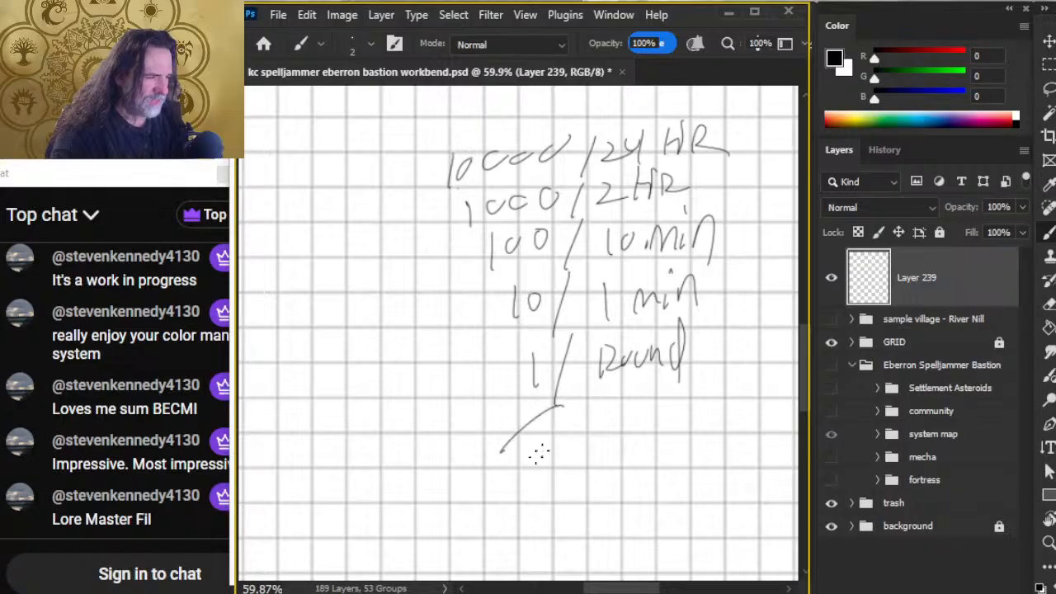
{"action": "left_click_drag", "start_coordinate": [526, 444], "coordinate": [529, 470]}
{"action": "mouse_move", "coordinate": [545, 446]}
{"action": "left_mouse_down"}
{"action": "mouse_move", "coordinate": [569, 439]}
{"action": "mouse_move", "coordinate": [571, 476]}
{"action": "left_mouse_up"}
{"action": "left_click_drag", "start_coordinate": [569, 441], "coordinate": [551, 474]}
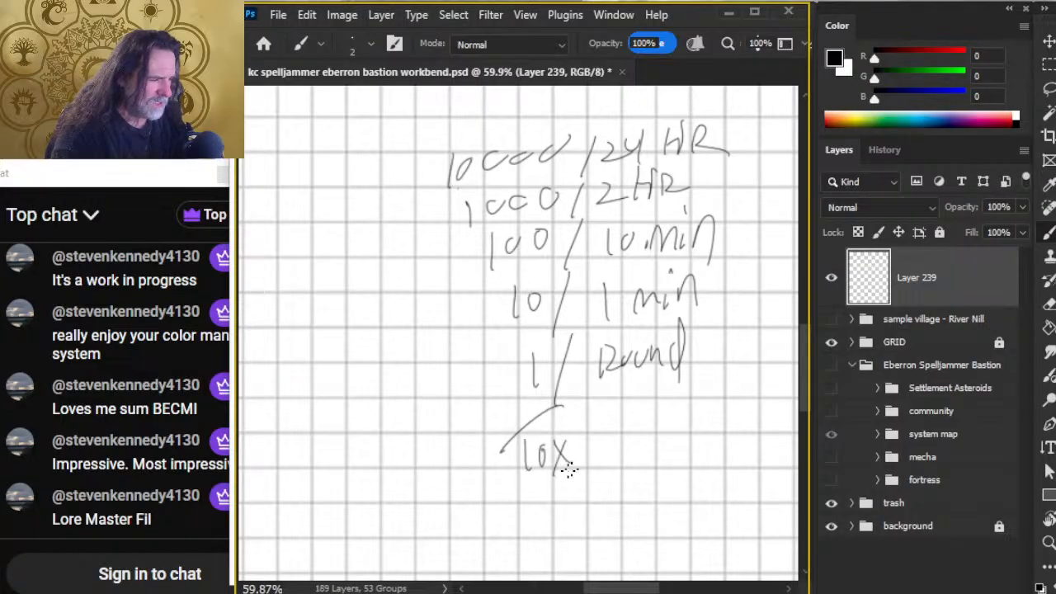
{"action": "left_click_drag", "start_coordinate": [609, 421], "coordinate": [596, 446]}
{"action": "left_click_drag", "start_coordinate": [617, 423], "coordinate": [619, 429]}
{"action": "left_click_drag", "start_coordinate": [643, 424], "coordinate": [622, 334]}
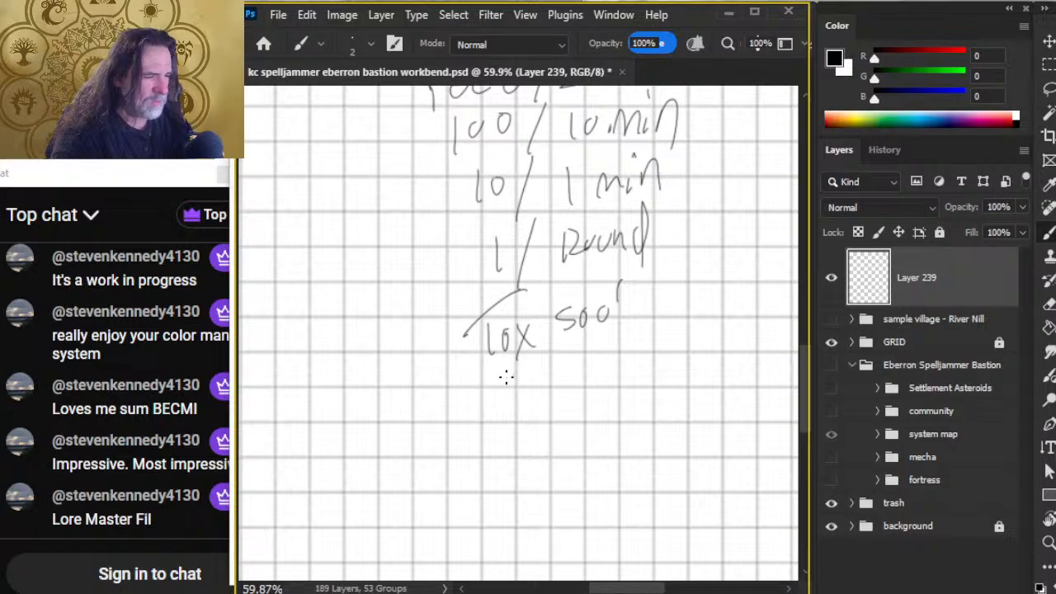
Step: Handwrite two rows reading "5 X 500'" below the 10X row
{"action": "mouse_move", "coordinate": [506, 378]}
{"action": "left_mouse_down"}
{"action": "mouse_move", "coordinate": [513, 401]}
{"action": "mouse_move", "coordinate": [549, 382]}
{"action": "mouse_move", "coordinate": [534, 403]}
{"action": "left_mouse_up"}
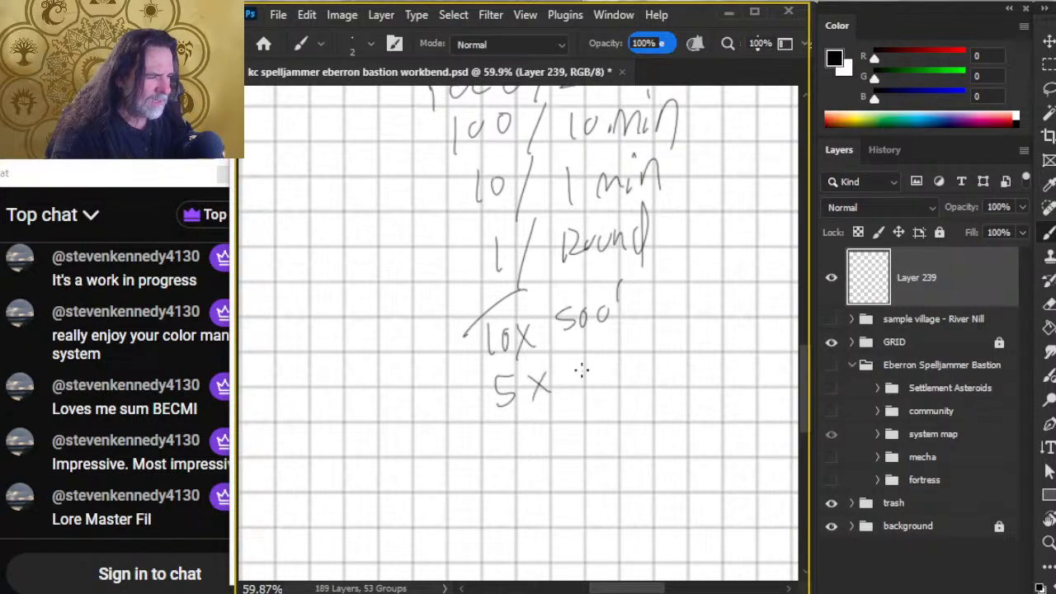
{"action": "mouse_move", "coordinate": [581, 370]}
{"action": "left_mouse_down"}
{"action": "mouse_move", "coordinate": [570, 393]}
{"action": "mouse_move", "coordinate": [599, 375]}
{"action": "left_mouse_up"}
{"action": "left_click_drag", "start_coordinate": [619, 371], "coordinate": [627, 365]}
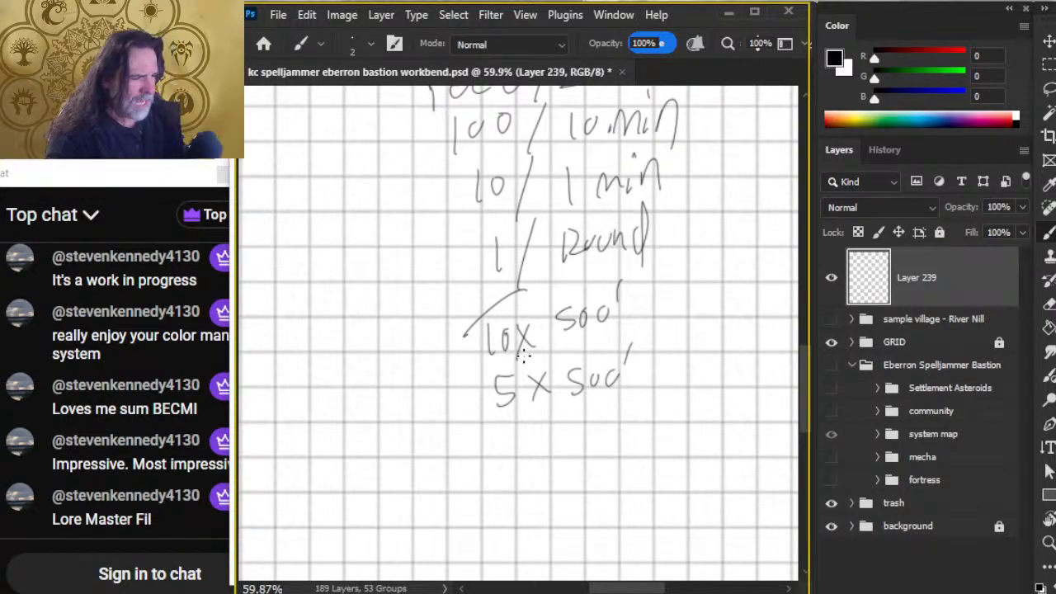
{"action": "mouse_move", "coordinate": [507, 423]}
{"action": "left_mouse_down"}
{"action": "mouse_move", "coordinate": [498, 451]}
{"action": "mouse_move", "coordinate": [548, 446]}
{"action": "left_mouse_up"}
{"action": "left_click_drag", "start_coordinate": [550, 418], "coordinate": [524, 449]}
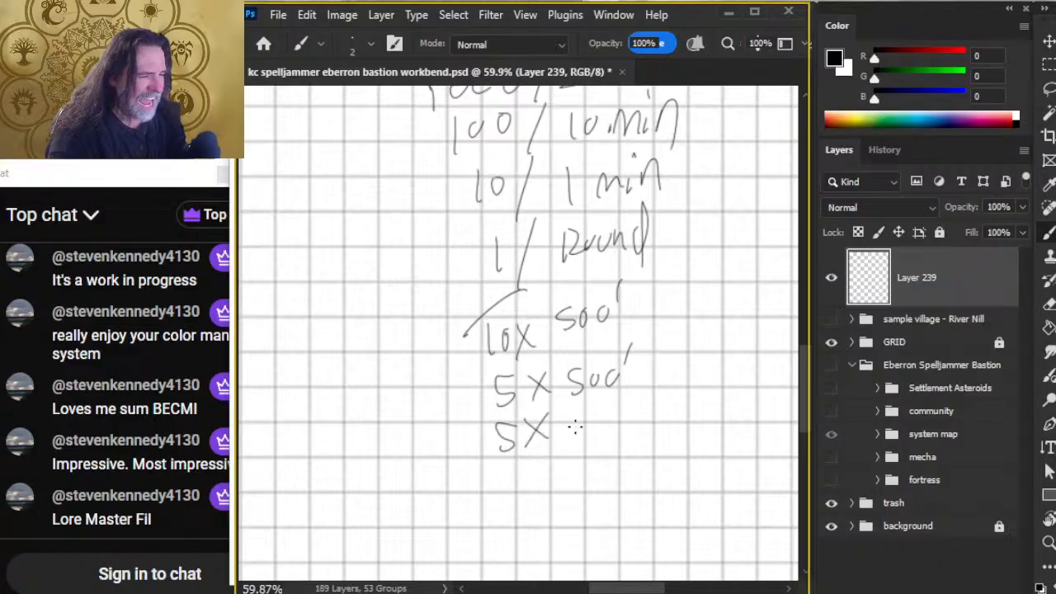
{"action": "mouse_move", "coordinate": [588, 420]}
{"action": "left_mouse_down"}
{"action": "mouse_move", "coordinate": [572, 446]}
{"action": "mouse_move", "coordinate": [596, 422]}
{"action": "left_mouse_up"}
{"action": "left_click_drag", "start_coordinate": [621, 419], "coordinate": [619, 422]}
{"action": "left_click_drag", "start_coordinate": [636, 414], "coordinate": [632, 425]}
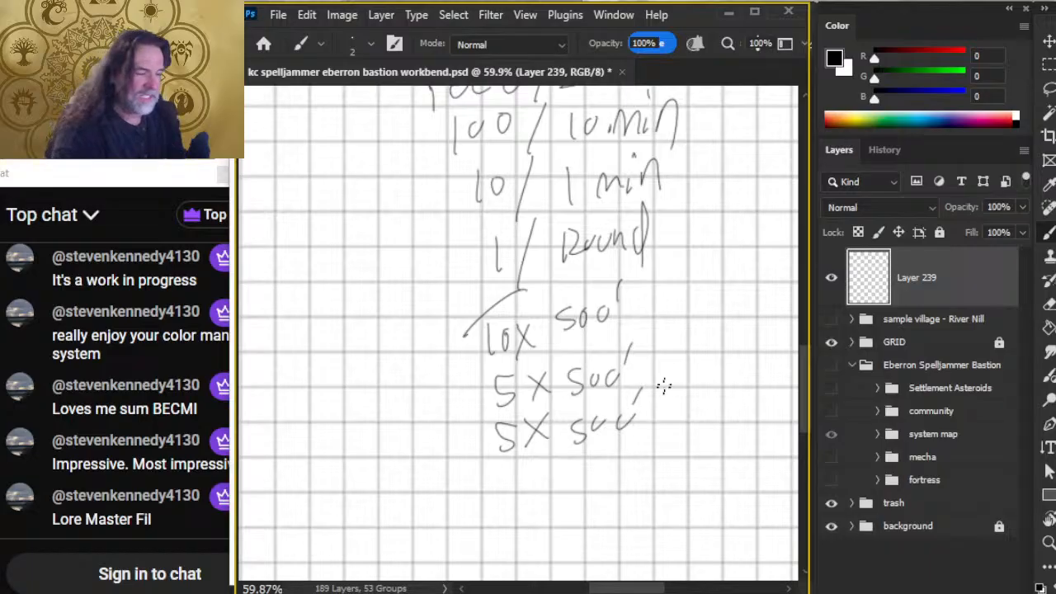
Step: Add a third "5X 500'" row at the end of the handwritten list
{"action": "scroll", "coordinate": [589, 325], "scroll_direction": "down", "scroll_amount": 3}
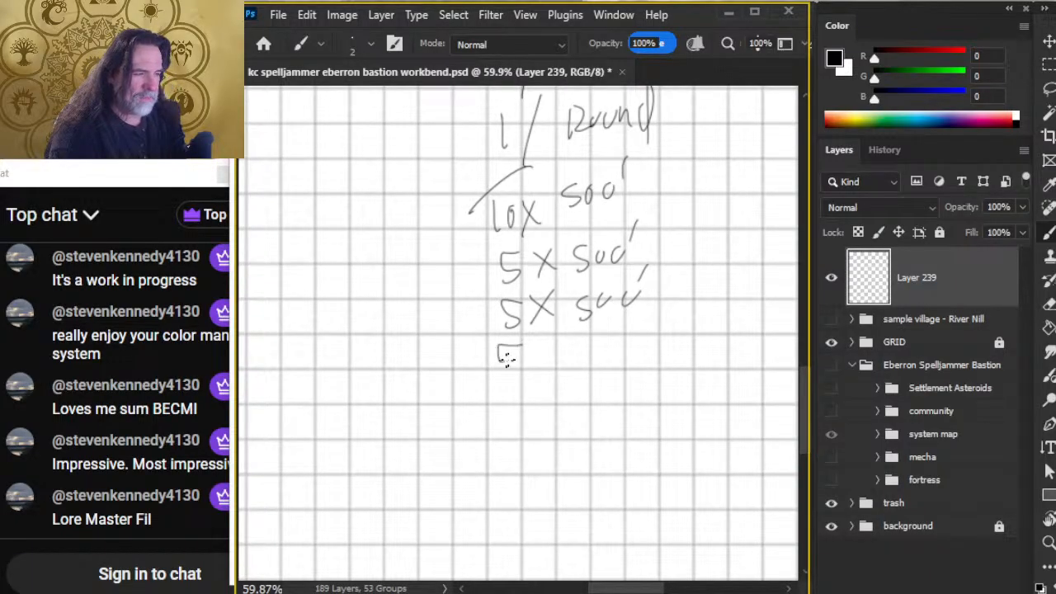
{"action": "left_click_drag", "start_coordinate": [501, 346], "coordinate": [495, 375]}
{"action": "mouse_move", "coordinate": [501, 347]}
{"action": "left_mouse_down"}
{"action": "mouse_move", "coordinate": [522, 345]}
{"action": "mouse_move", "coordinate": [551, 373]}
{"action": "left_mouse_up"}
{"action": "left_click_drag", "start_coordinate": [553, 340], "coordinate": [532, 376]}
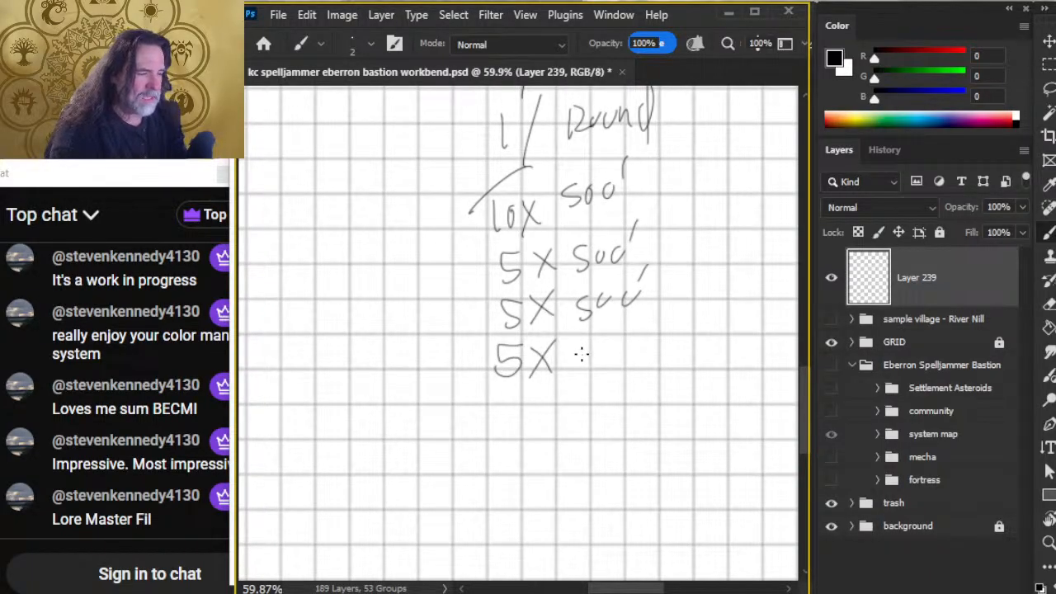
{"action": "mouse_move", "coordinate": [591, 345]}
{"action": "left_mouse_down"}
{"action": "mouse_move", "coordinate": [578, 357]}
{"action": "mouse_move", "coordinate": [584, 376]}
{"action": "left_mouse_up"}
{"action": "mouse_move", "coordinate": [611, 347]}
{"action": "left_mouse_down"}
{"action": "mouse_move", "coordinate": [608, 362]}
{"action": "mouse_move", "coordinate": [640, 355]}
{"action": "left_mouse_up"}
{"action": "left_click_drag", "start_coordinate": [647, 322], "coordinate": [642, 335]}
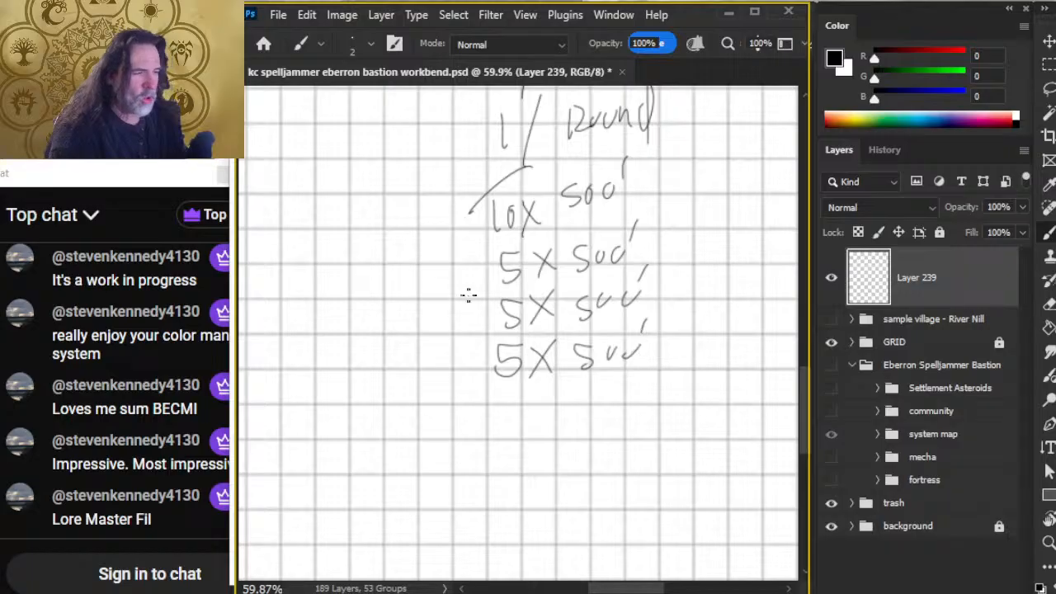
Step: Draw a long downward arrow beside the three 5X rows and handwrite the total "1500'" beneath them
{"action": "mouse_move", "coordinate": [475, 264]}
{"action": "left_mouse_down"}
{"action": "mouse_move", "coordinate": [484, 403]}
{"action": "mouse_move", "coordinate": [513, 388]}
{"action": "left_mouse_up"}
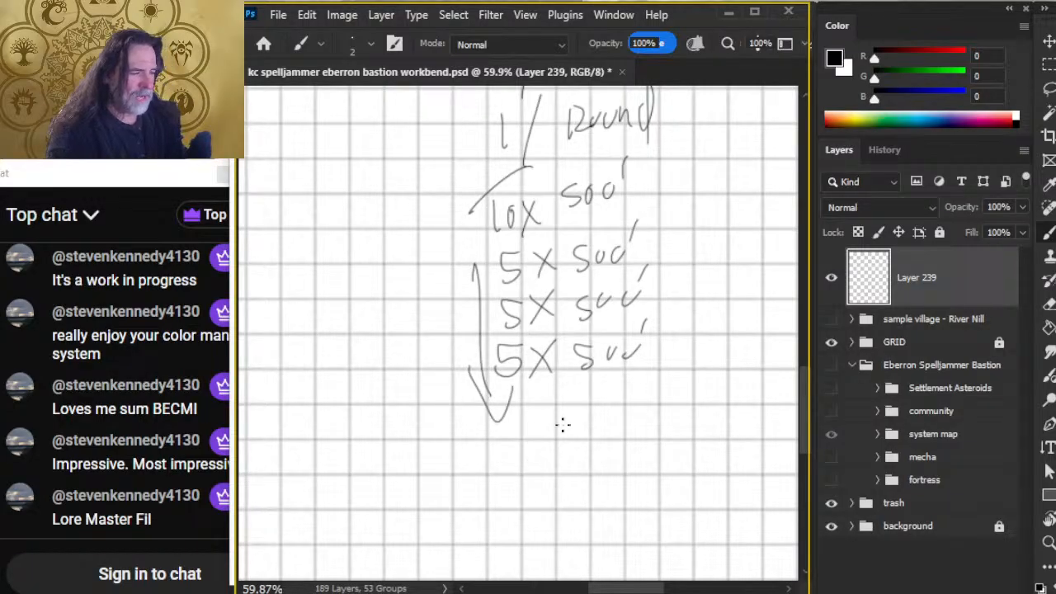
{"action": "left_click_drag", "start_coordinate": [536, 432], "coordinate": [538, 439]}
{"action": "mouse_move", "coordinate": [563, 415]}
{"action": "left_mouse_down"}
{"action": "mouse_move", "coordinate": [552, 433]}
{"action": "mouse_move", "coordinate": [578, 419]}
{"action": "left_mouse_up"}
{"action": "left_click_drag", "start_coordinate": [596, 416], "coordinate": [599, 418]}
{"action": "left_click_drag", "start_coordinate": [626, 384], "coordinate": [617, 407]}
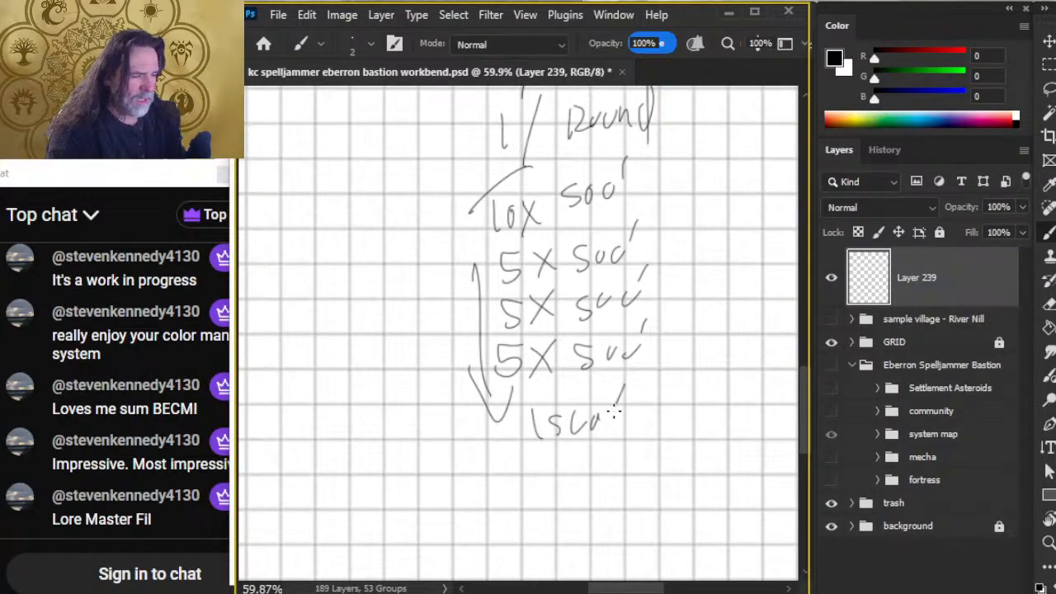
Step: Draw a shorter downward arrow beside the first two 5X rows and handwrite "1000'" below it
{"action": "mouse_move", "coordinate": [439, 261]}
{"action": "left_mouse_down"}
{"action": "mouse_move", "coordinate": [441, 322]}
{"action": "mouse_move", "coordinate": [452, 307]}
{"action": "left_mouse_up"}
{"action": "left_click_drag", "start_coordinate": [360, 334], "coordinate": [357, 382]}
{"action": "left_click_drag", "start_coordinate": [381, 353], "coordinate": [396, 363]}
{"action": "left_click", "coordinate": [412, 361]}
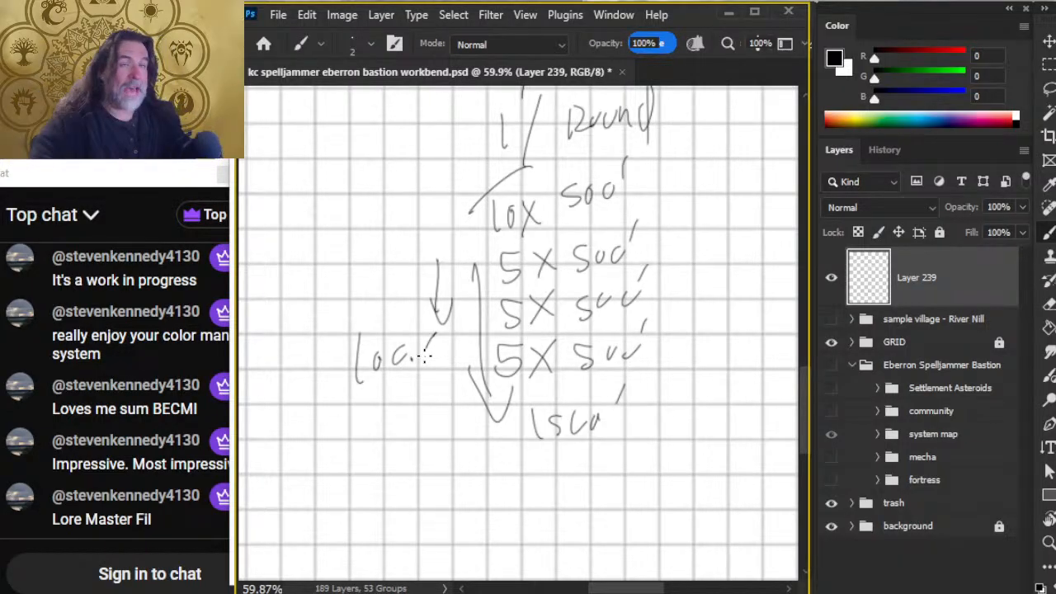
Step: Delete the handwritten notes layer and show the Eberron Spelljammer Bastion group again
{"action": "key", "text": "Delete"}
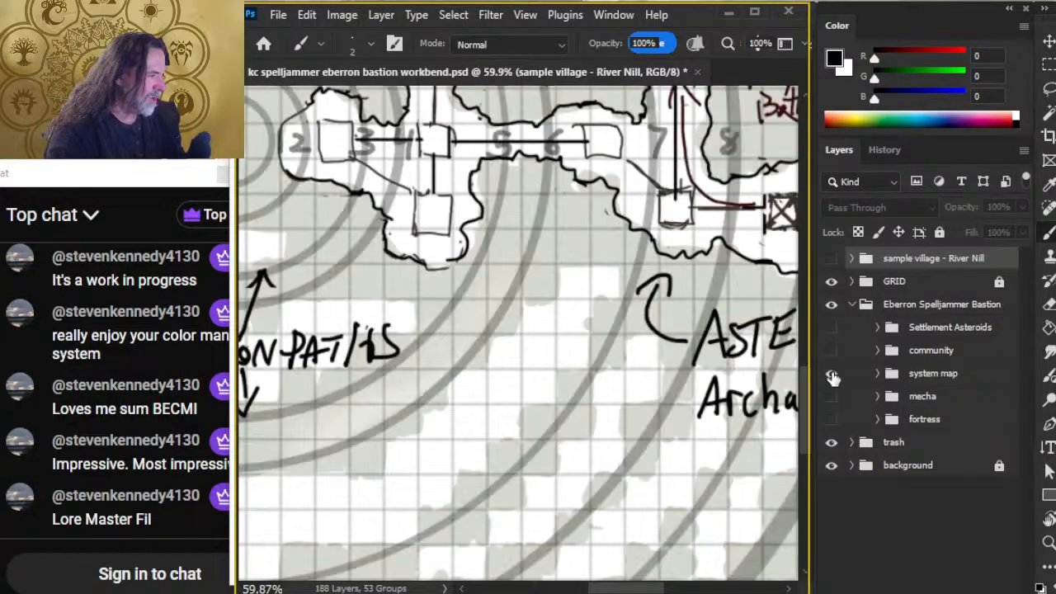
{"action": "left_click", "coordinate": [830, 305]}
{"action": "key", "text": "z"}
{"action": "left_click_drag", "start_coordinate": [681, 419], "coordinate": [616, 356]}
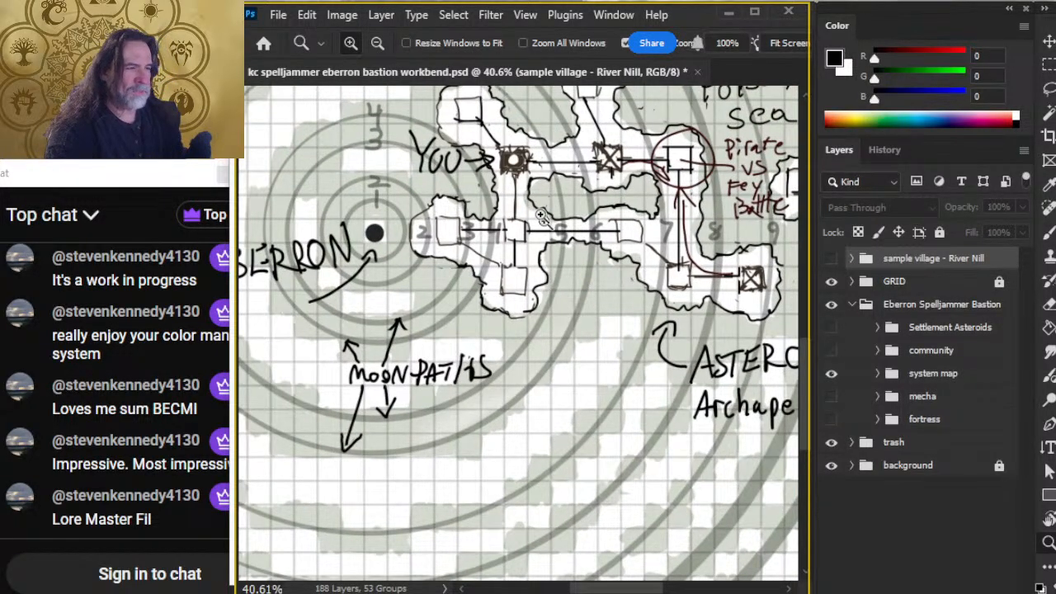
{"action": "left_click_drag", "start_coordinate": [548, 227], "coordinate": [602, 229]}
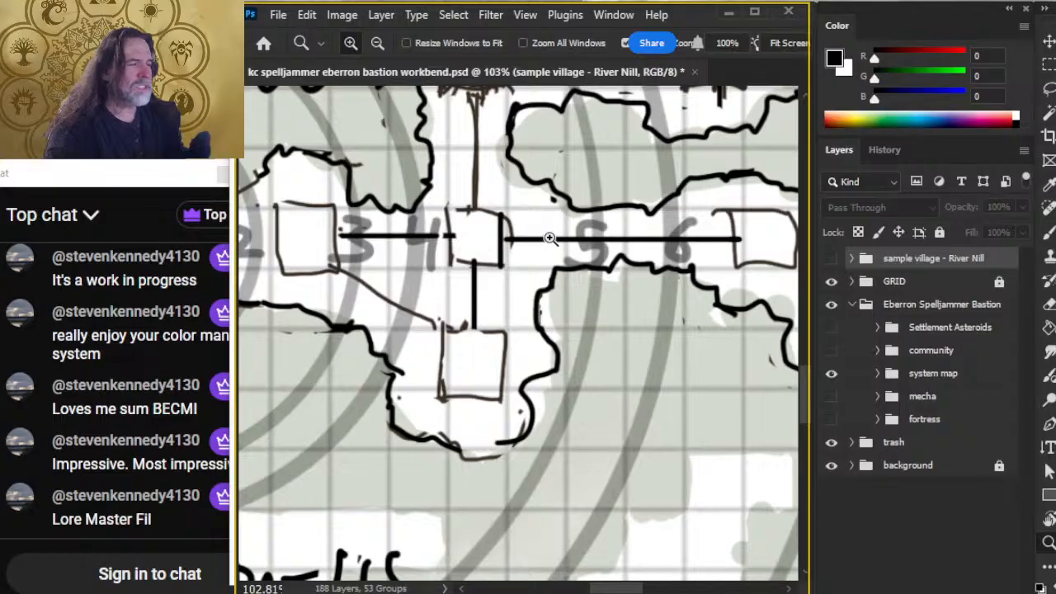
{"action": "left_click_drag", "start_coordinate": [690, 302], "coordinate": [650, 308]}
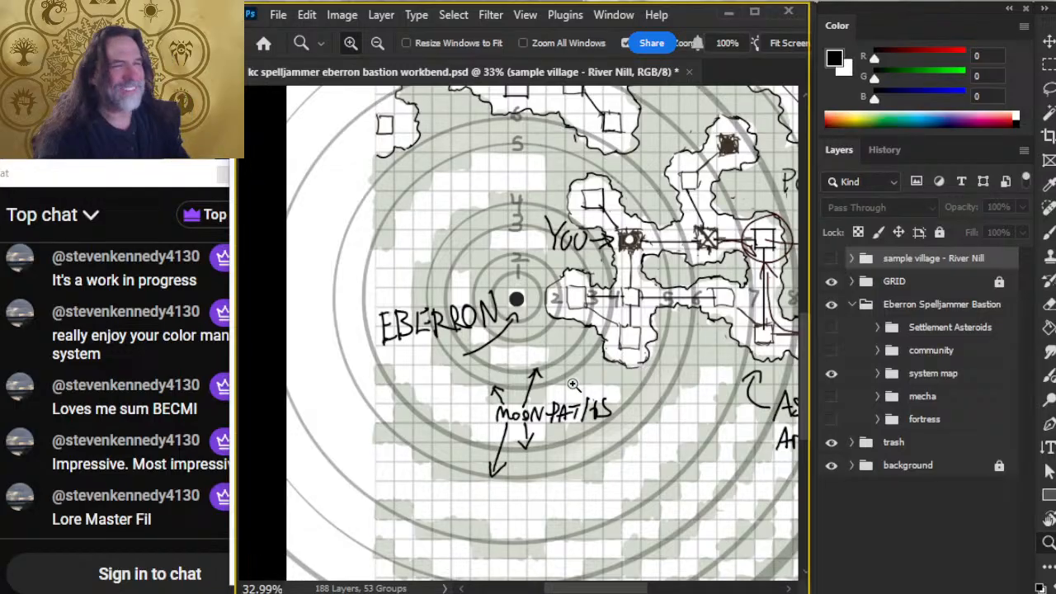
Step: View the community map in place of the system map to check the settlements near the Frizia Zone, and restore the system map
{"action": "left_click", "coordinate": [832, 374]}
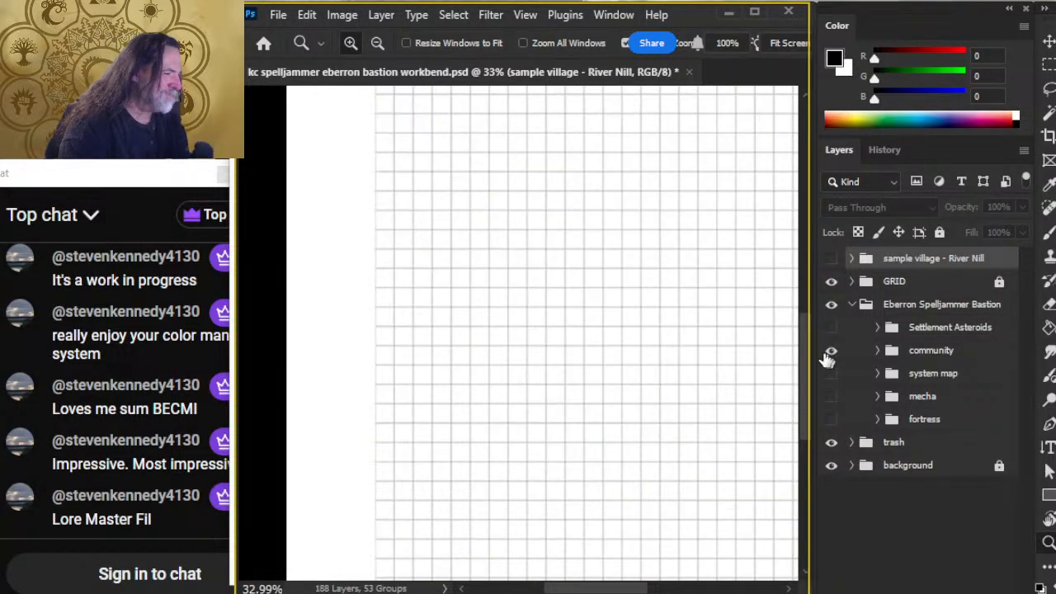
{"action": "left_click", "coordinate": [831, 349]}
{"action": "left_click_drag", "start_coordinate": [675, 355], "coordinate": [515, 299]}
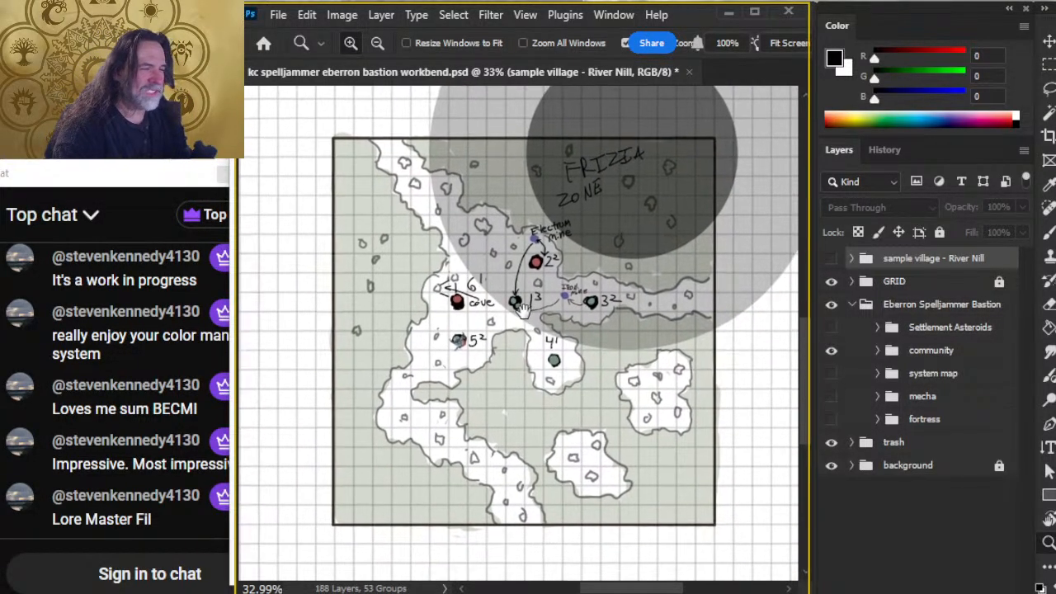
{"action": "left_click", "coordinate": [831, 350]}
{"action": "left_click", "coordinate": [832, 373]}
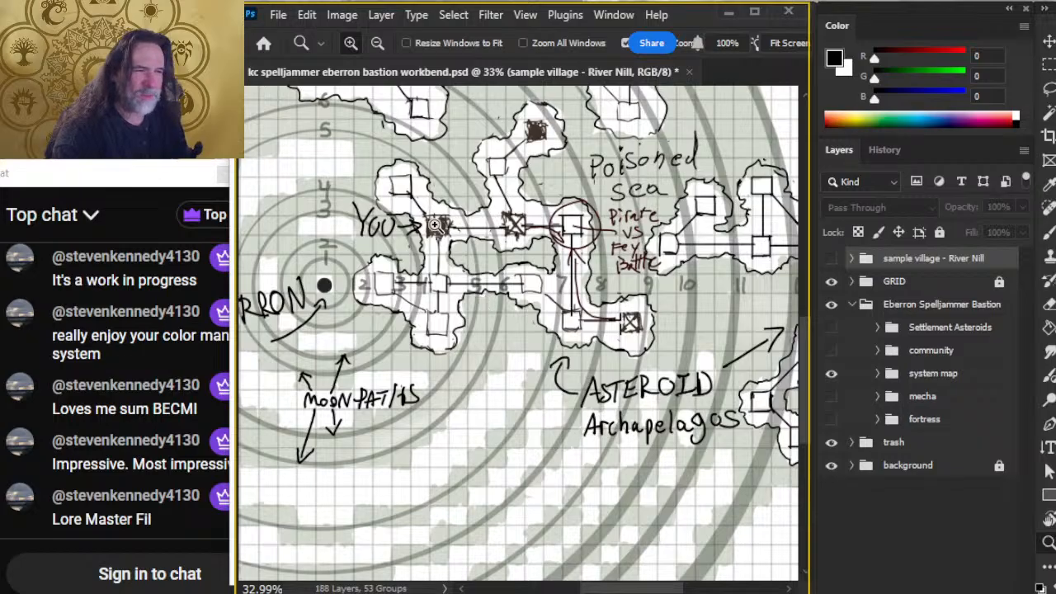
Step: Inspect the routes between the YOU marker and neighbouring asteroids, and outline the dark-filled asteroid north of the crossed one with the Lasso tool
{"action": "left_click_drag", "start_coordinate": [434, 224], "coordinate": [478, 270]}
{"action": "left_click_drag", "start_coordinate": [625, 321], "coordinate": [535, 334]}
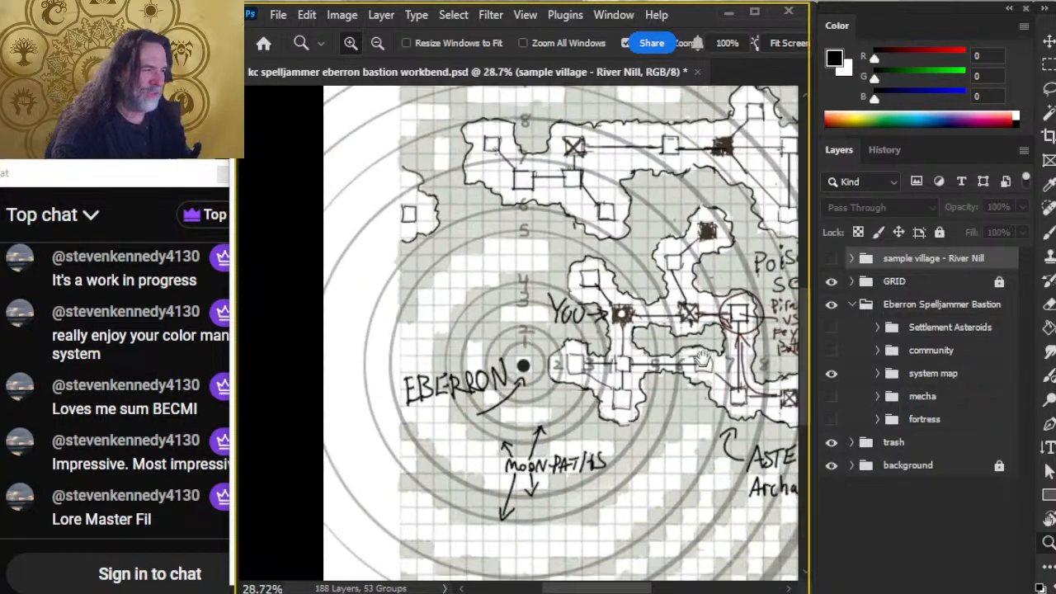
{"action": "left_click_drag", "start_coordinate": [700, 356], "coordinate": [602, 346]}
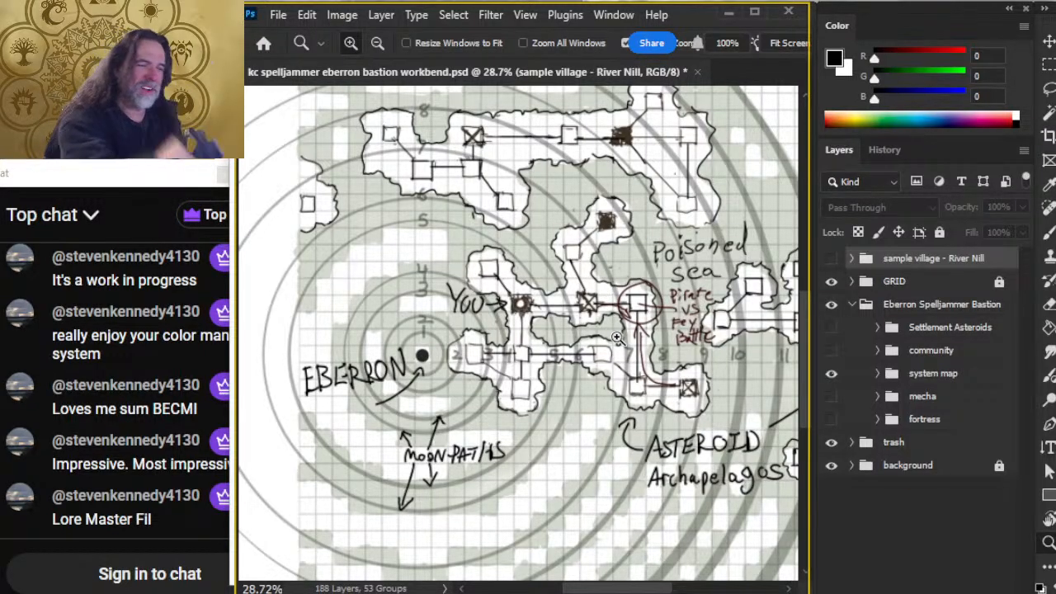
{"action": "left_click_drag", "start_coordinate": [582, 304], "coordinate": [604, 327]}
{"action": "mouse_move", "coordinate": [594, 146]}
{"action": "left_mouse_down"}
{"action": "mouse_move", "coordinate": [563, 216]}
{"action": "mouse_move", "coordinate": [647, 238]}
{"action": "mouse_move", "coordinate": [539, 237]}
{"action": "mouse_move", "coordinate": [637, 250]}
{"action": "left_mouse_up"}
{"action": "key", "text": "l"}
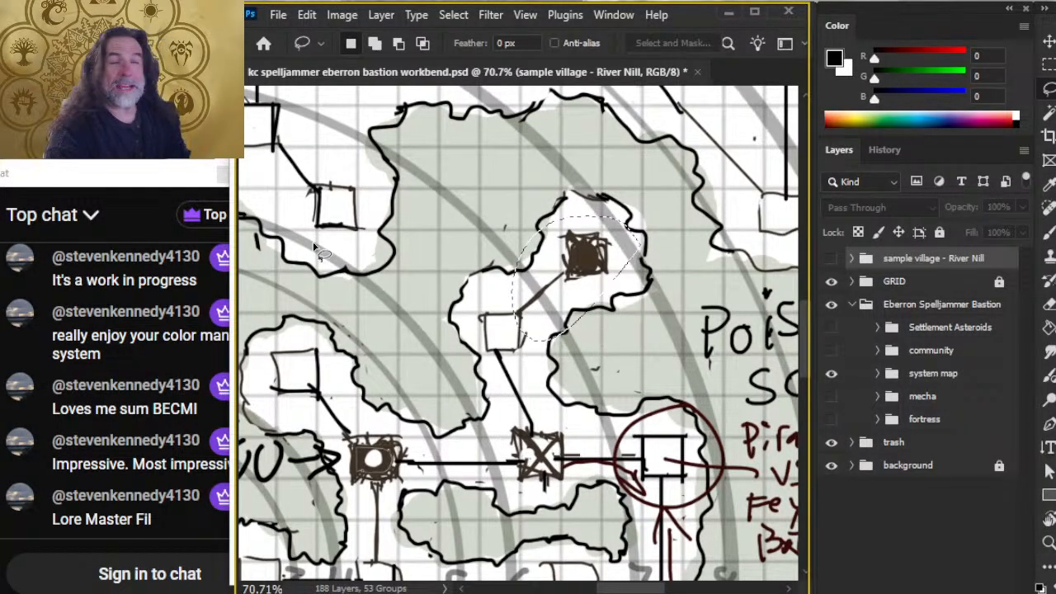
Step: Outline the crossed asteroid near ring 8 with the Lasso tool, and clear the selection
{"action": "left_click_drag", "start_coordinate": [453, 233], "coordinate": [629, 478]}
{"action": "left_click_drag", "start_coordinate": [575, 379], "coordinate": [394, 382]}
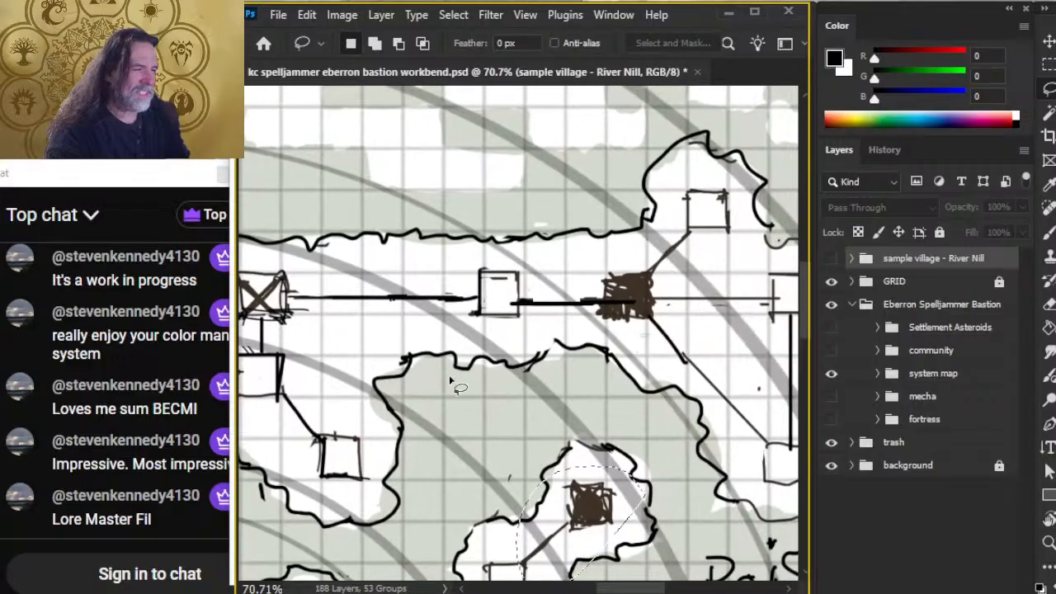
{"action": "left_click_drag", "start_coordinate": [683, 260], "coordinate": [687, 309]}
{"action": "left_click_drag", "start_coordinate": [282, 289], "coordinate": [543, 213]}
{"action": "mouse_move", "coordinate": [606, 161]}
{"action": "left_mouse_down"}
{"action": "mouse_move", "coordinate": [605, 199]}
{"action": "mouse_move", "coordinate": [612, 183]}
{"action": "left_mouse_up"}
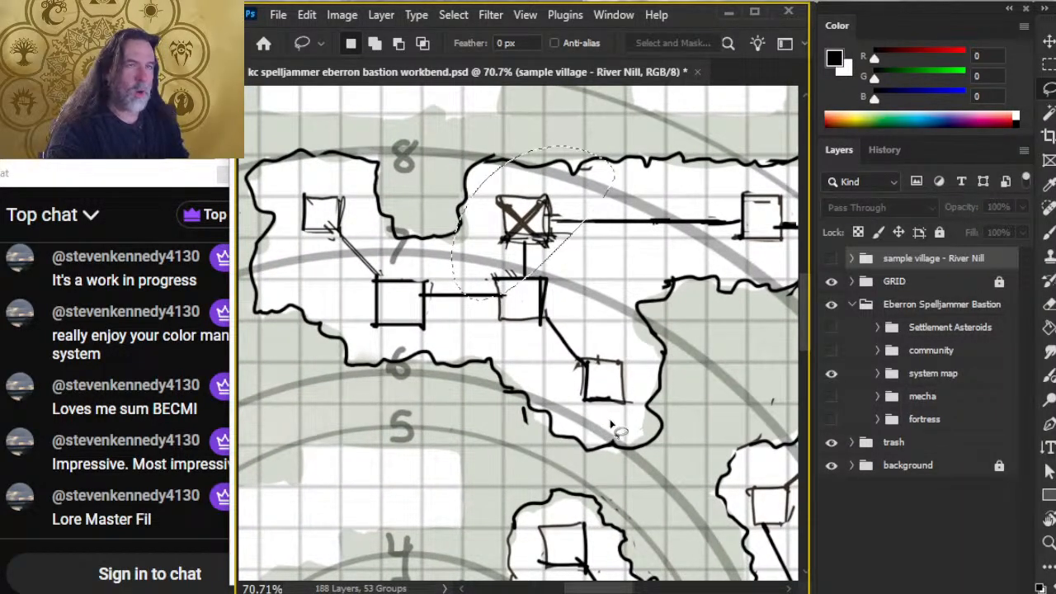
{"action": "left_click", "coordinate": [377, 255]}
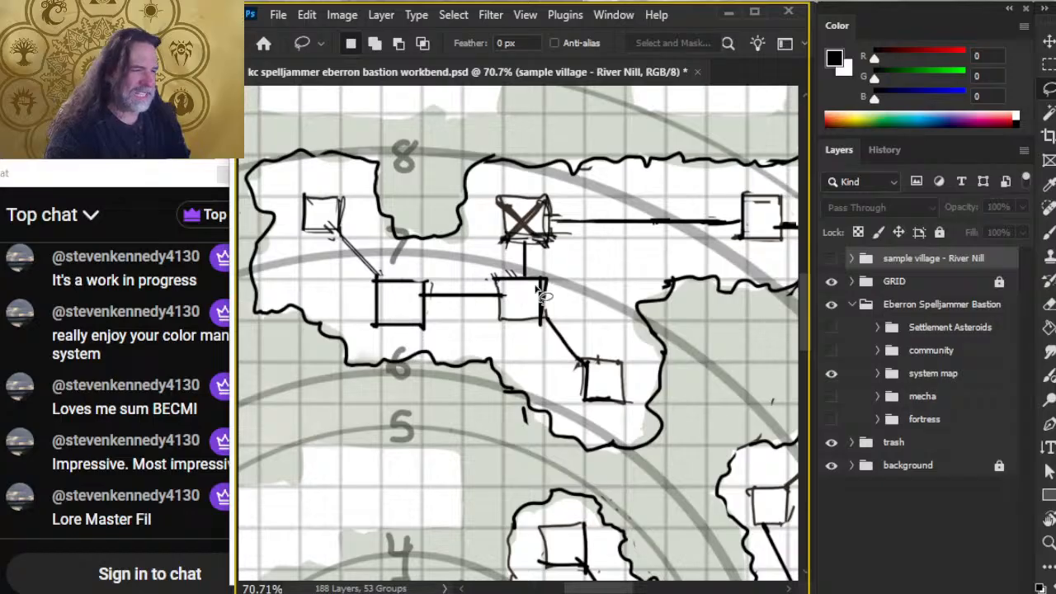
Step: Outline the unfilled asteroid between the northern crossed and dark-filled asteroids with the Lasso tool, and clear the selection
{"action": "left_click_drag", "start_coordinate": [733, 327], "coordinate": [448, 360]}
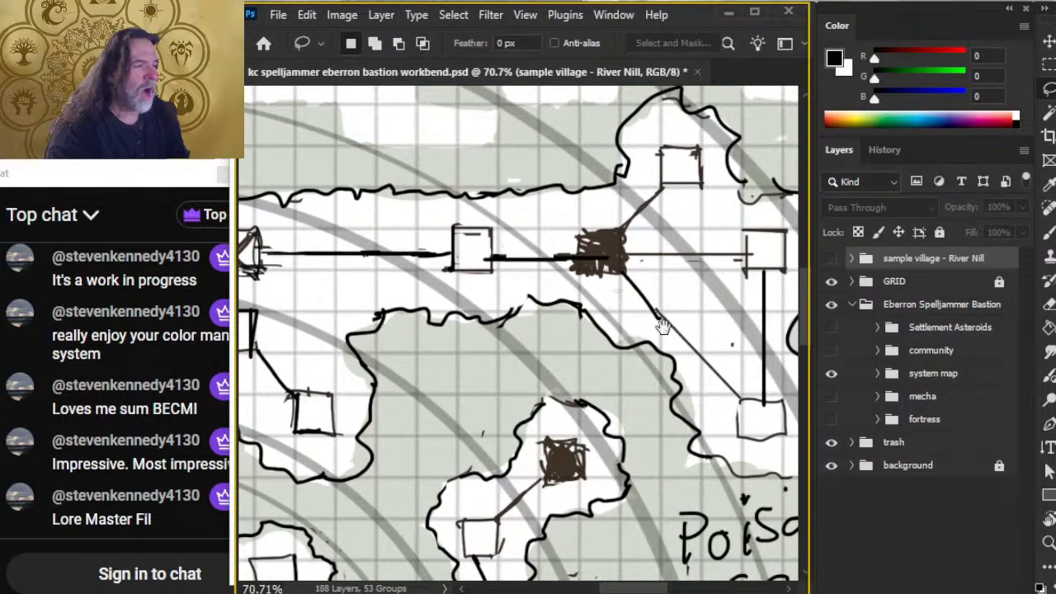
{"action": "left_click_drag", "start_coordinate": [663, 326], "coordinate": [676, 274]}
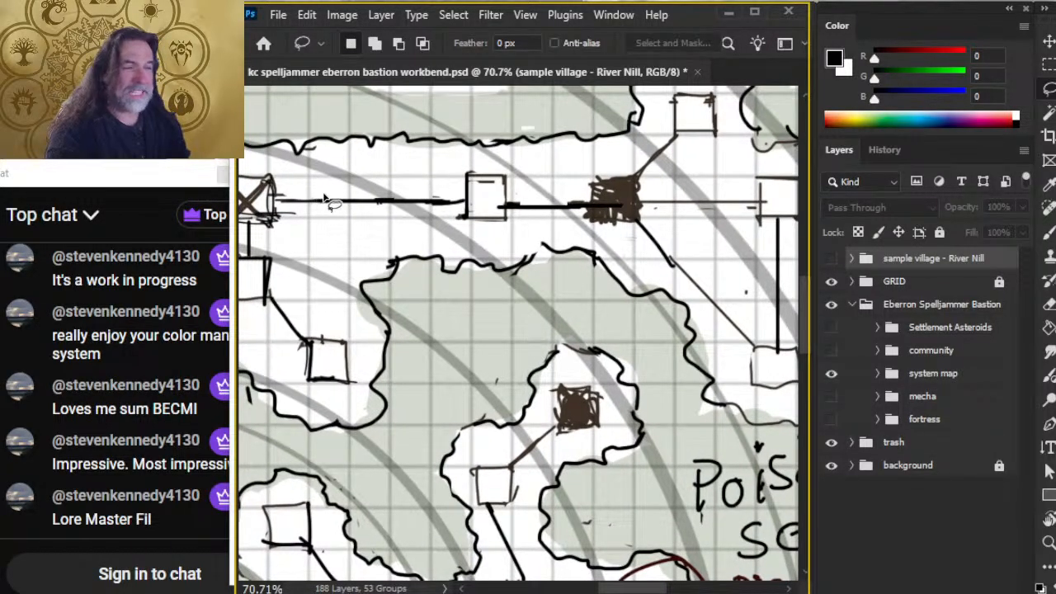
{"action": "mouse_move", "coordinate": [602, 157]}
{"action": "left_mouse_down"}
{"action": "mouse_move", "coordinate": [508, 202]}
{"action": "mouse_move", "coordinate": [621, 192]}
{"action": "mouse_move", "coordinate": [284, 207]}
{"action": "left_mouse_up"}
{"action": "left_click_drag", "start_coordinate": [500, 141], "coordinate": [521, 153]}
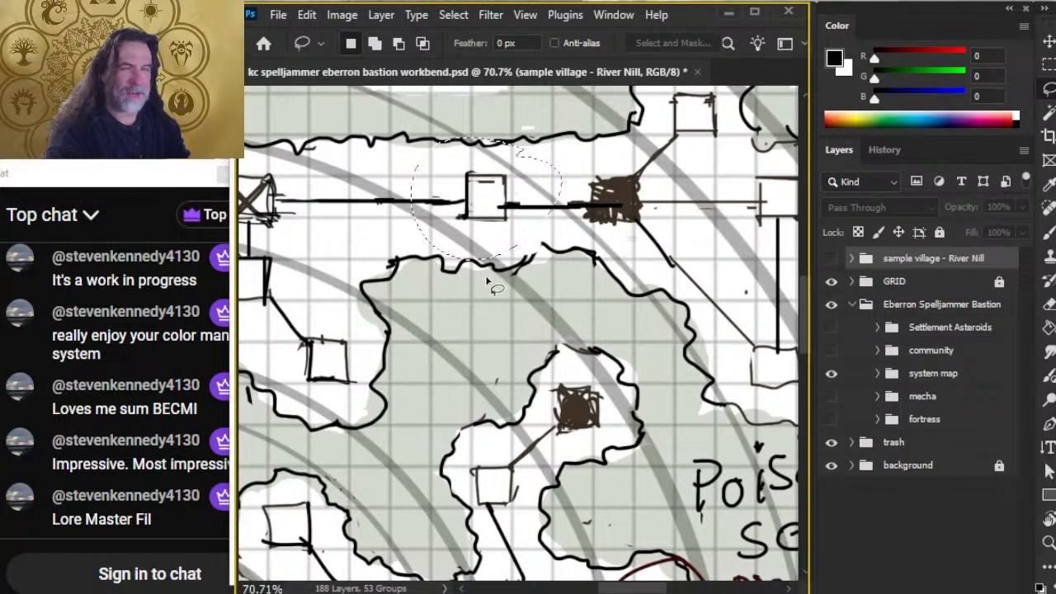
{"action": "left_click", "coordinate": [566, 330]}
{"action": "left_click", "coordinate": [473, 244]}
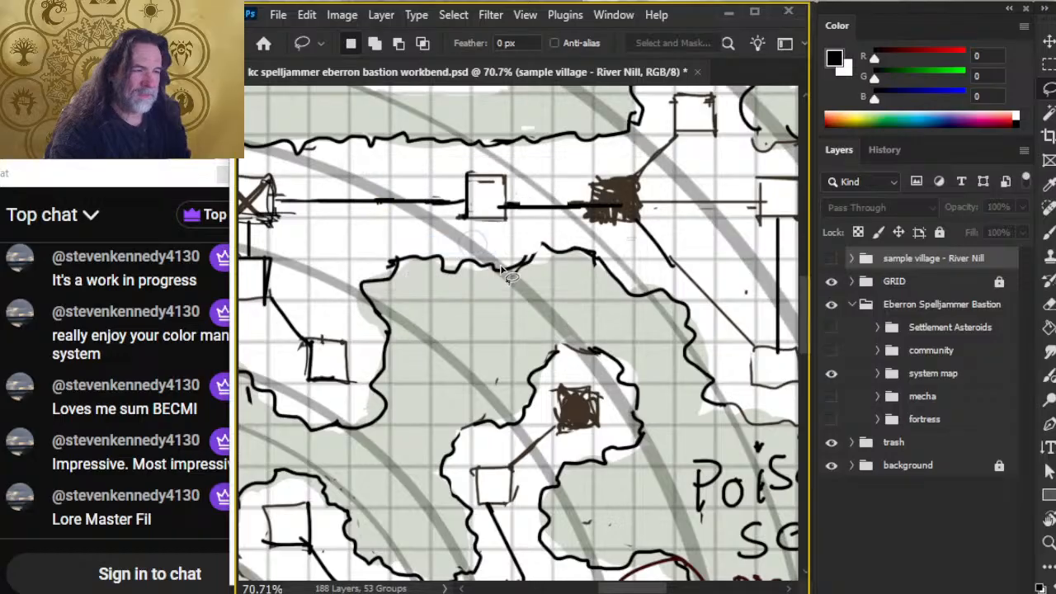
Step: Outline the dark-filled asteroid northwest of the pirate battle circle with the Lasso tool, and clear the selection
{"action": "scroll", "coordinate": [501, 271], "scroll_direction": "down", "scroll_amount": 3}
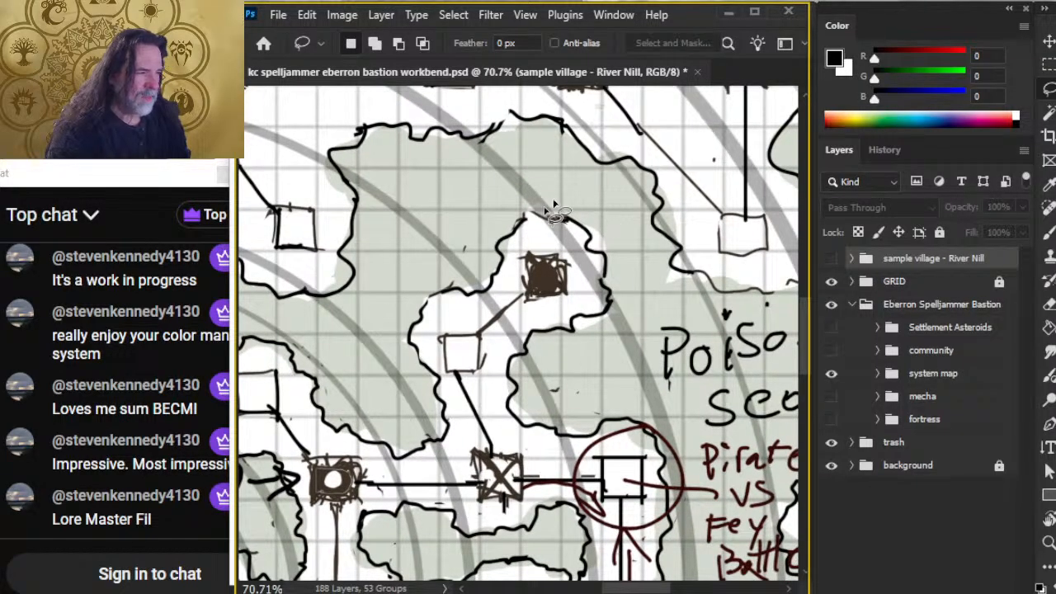
{"action": "mouse_move", "coordinate": [618, 243]}
{"action": "left_mouse_down"}
{"action": "mouse_move", "coordinate": [575, 269]}
{"action": "mouse_move", "coordinate": [580, 317]}
{"action": "left_mouse_up"}
{"action": "left_click", "coordinate": [576, 327]}
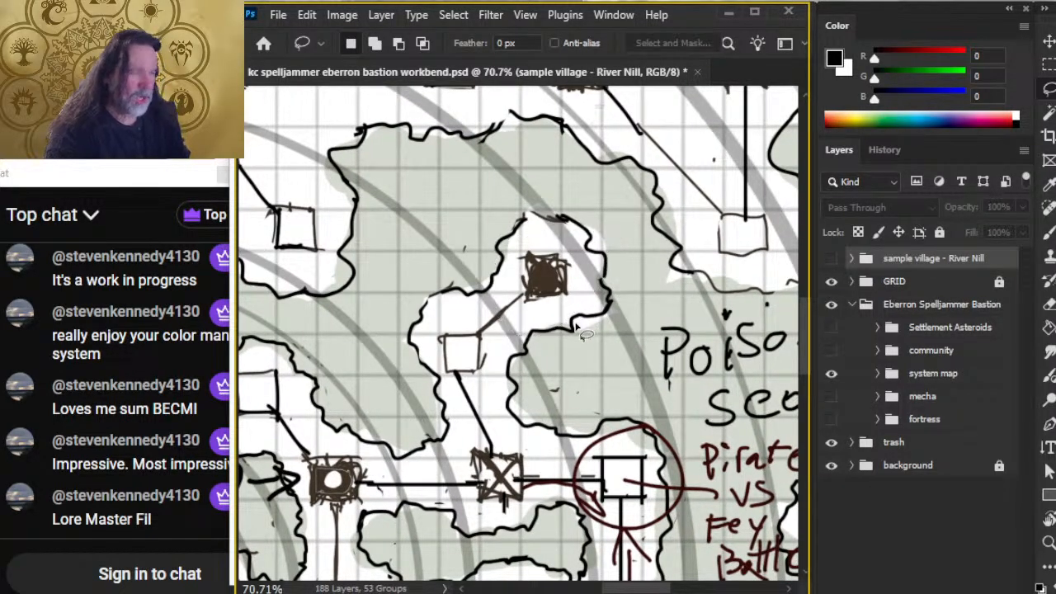
{"action": "mouse_move", "coordinate": [577, 226]}
{"action": "left_mouse_down"}
{"action": "mouse_move", "coordinate": [569, 358]}
{"action": "mouse_move", "coordinate": [573, 223]}
{"action": "left_mouse_up"}
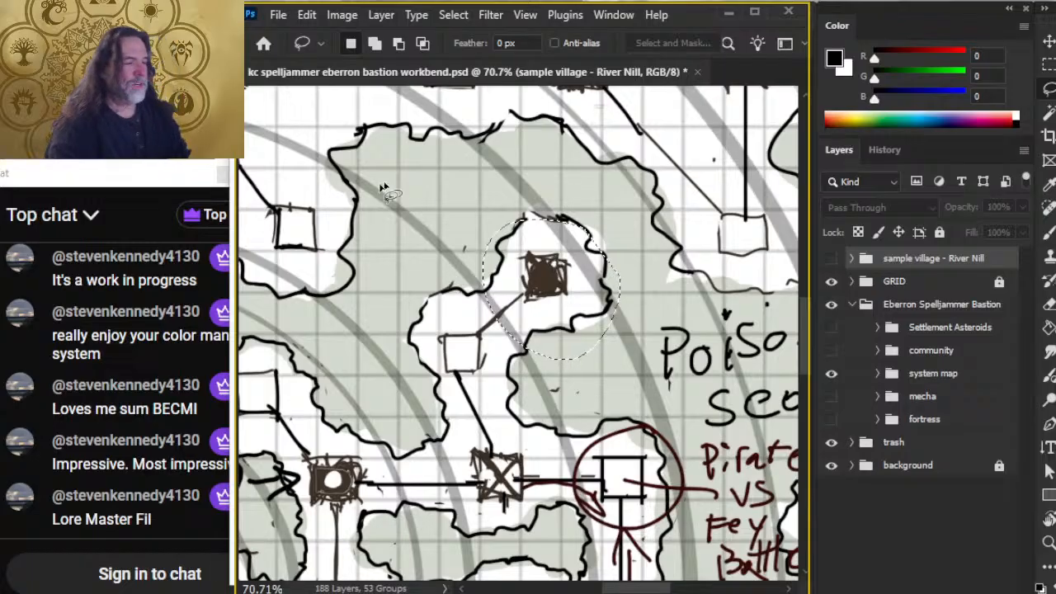
{"action": "key", "text": "ctrl+d"}
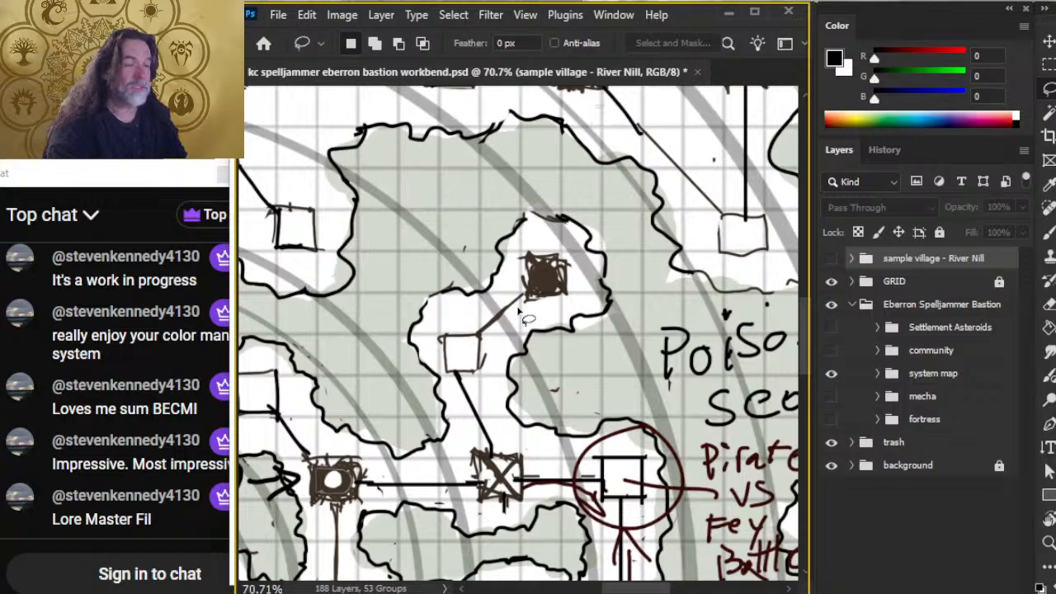
Step: Examine the YOU asteroid up close, lasso the route from it to the dark-filled asteroid, and clear the selection
{"action": "left_click_drag", "start_coordinate": [442, 443], "coordinate": [580, 307]}
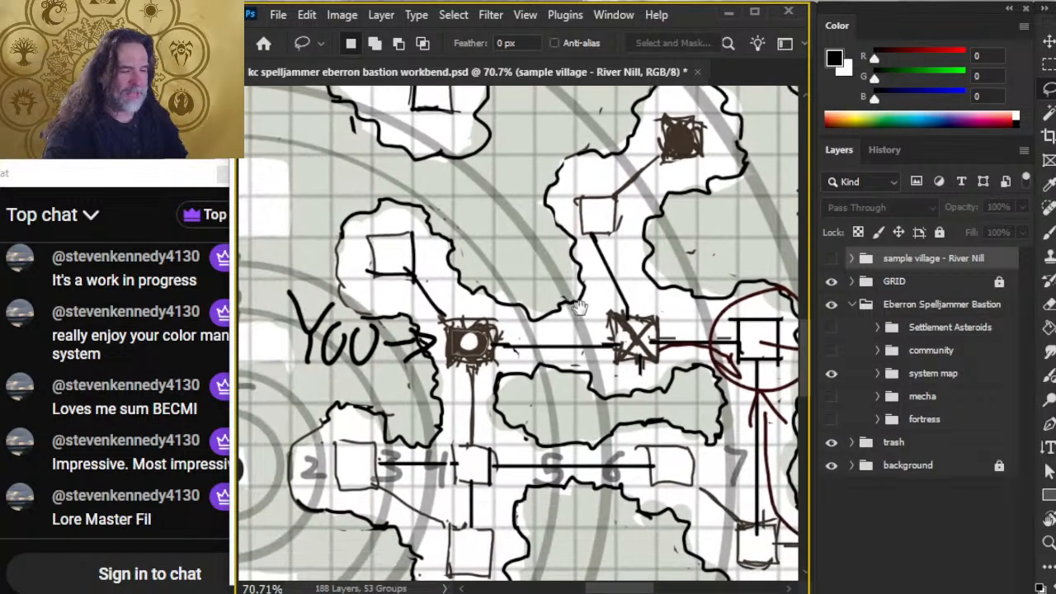
{"action": "key", "text": "z"}
{"action": "left_click", "coordinate": [483, 340]}
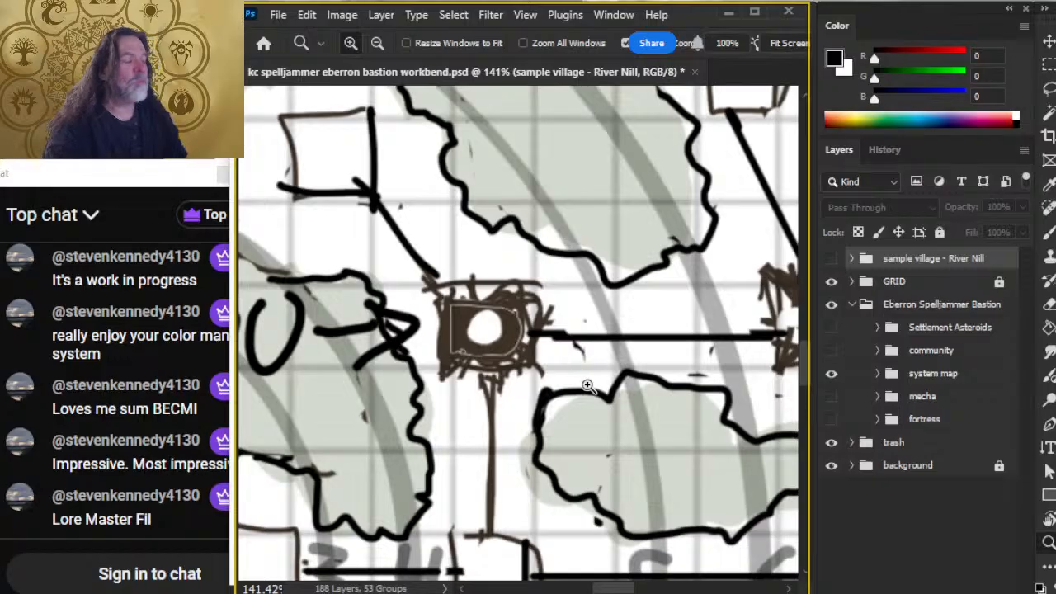
{"action": "scroll", "coordinate": [586, 387], "scroll_direction": "down", "scroll_amount": 4}
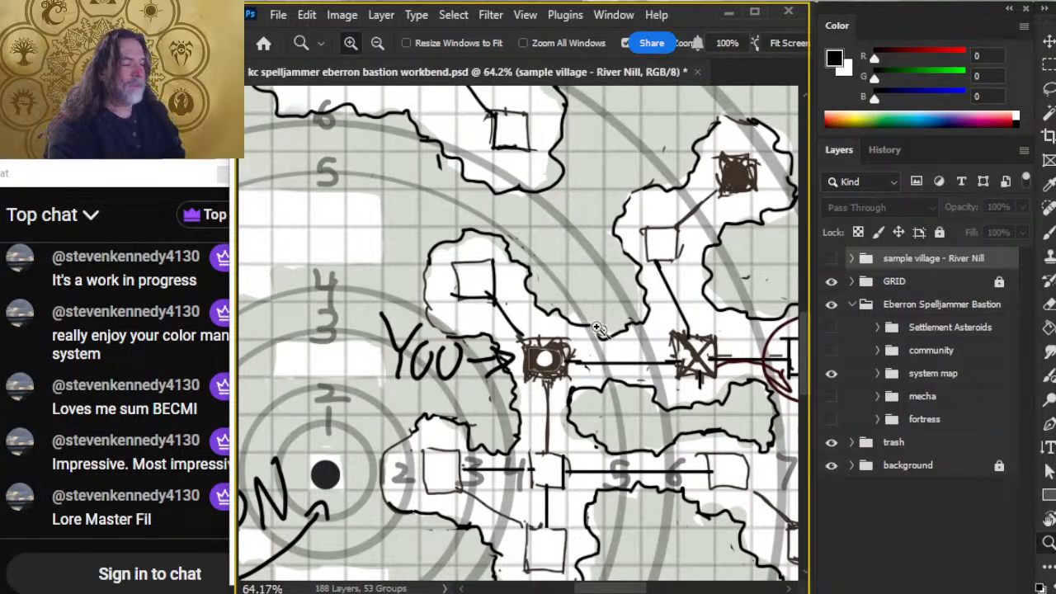
{"action": "key", "text": "l"}
{"action": "mouse_move", "coordinate": [577, 368]}
{"action": "left_mouse_down"}
{"action": "mouse_move", "coordinate": [637, 369]}
{"action": "mouse_move", "coordinate": [681, 331]}
{"action": "mouse_move", "coordinate": [698, 255]}
{"action": "mouse_move", "coordinate": [731, 207]}
{"action": "mouse_move", "coordinate": [725, 177]}
{"action": "mouse_move", "coordinate": [649, 302]}
{"action": "mouse_move", "coordinate": [599, 336]}
{"action": "mouse_move", "coordinate": [546, 330]}
{"action": "mouse_move", "coordinate": [599, 381]}
{"action": "left_mouse_up"}
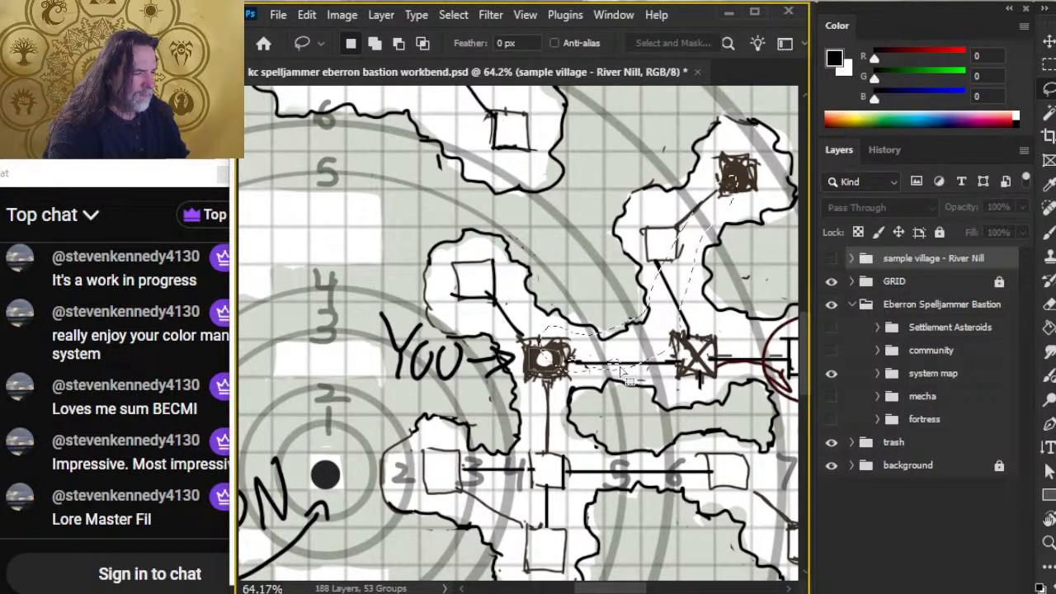
{"action": "left_click", "coordinate": [683, 368]}
Step: Outline the crossed asteroid east of the YOU marker with the Lasso tool, and clear the selection
{"action": "key", "text": "ctrl+space"}
{"action": "left_click_drag", "start_coordinate": [724, 339], "coordinate": [755, 343]}
{"action": "mouse_move", "coordinate": [693, 305]}
{"action": "left_mouse_down"}
{"action": "mouse_move", "coordinate": [732, 385]}
{"action": "mouse_move", "coordinate": [704, 377]}
{"action": "mouse_move", "coordinate": [691, 345]}
{"action": "mouse_move", "coordinate": [712, 393]}
{"action": "mouse_move", "coordinate": [710, 413]}
{"action": "mouse_move", "coordinate": [698, 413]}
{"action": "mouse_move", "coordinate": [710, 450]}
{"action": "mouse_move", "coordinate": [696, 427]}
{"action": "left_mouse_up"}
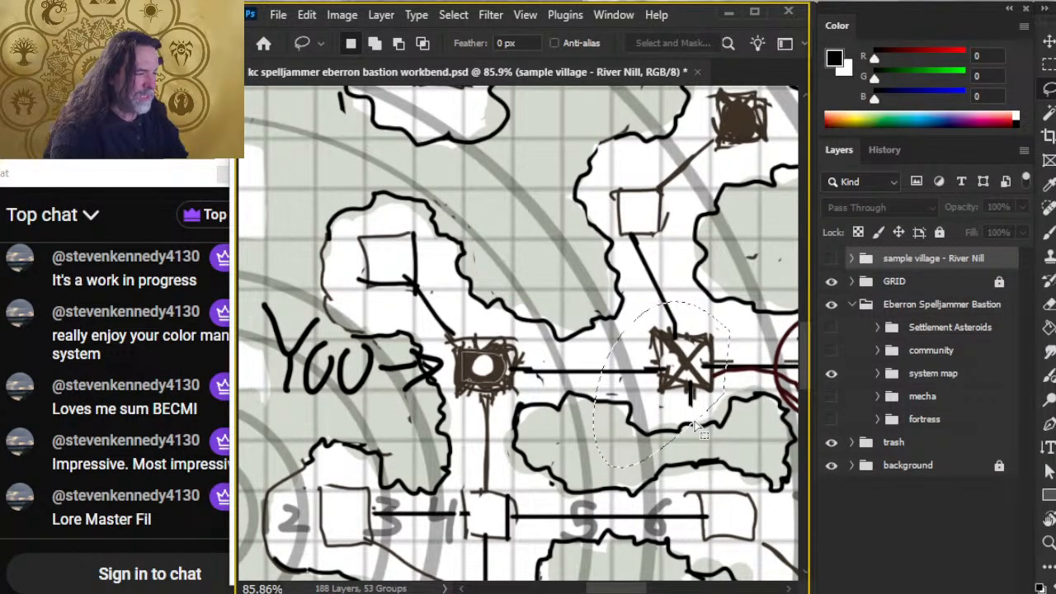
{"action": "scroll", "coordinate": [697, 371], "scroll_direction": "right", "scroll_amount": 2}
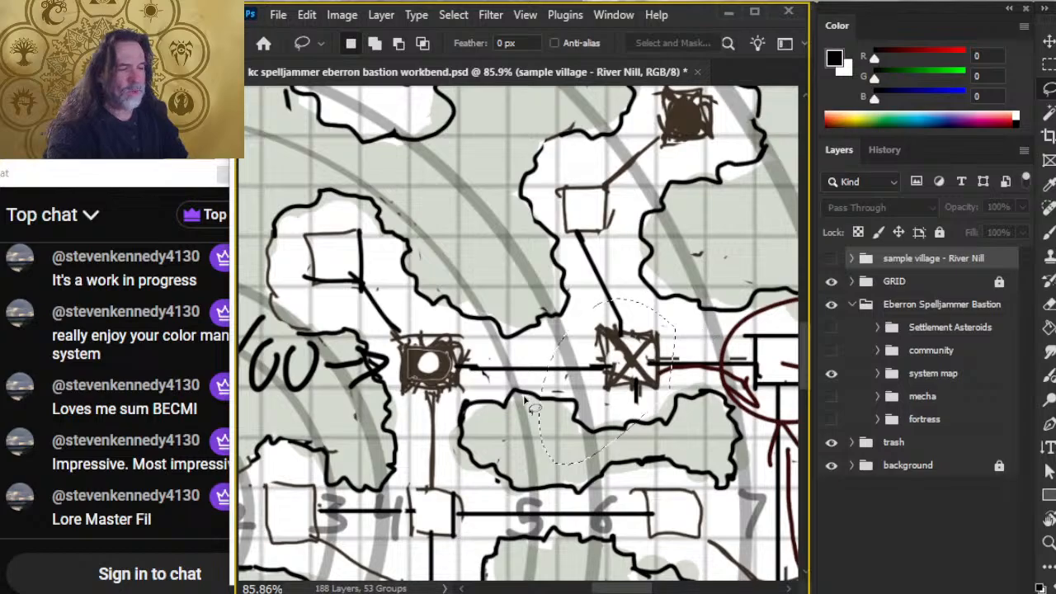
{"action": "key", "text": "ctrl+d"}
Step: Lasso the corridor from the YOU asteroid around the bend to the dark-filled asteroid again, and clear the selection
{"action": "key", "text": "b"}
{"action": "key", "text": "l"}
{"action": "mouse_move", "coordinate": [479, 361]}
{"action": "left_mouse_down"}
{"action": "mouse_move", "coordinate": [532, 369]}
{"action": "mouse_move", "coordinate": [629, 235]}
{"action": "mouse_move", "coordinate": [656, 137]}
{"action": "mouse_move", "coordinate": [588, 288]}
{"action": "mouse_move", "coordinate": [508, 355]}
{"action": "mouse_move", "coordinate": [446, 386]}
{"action": "mouse_move", "coordinate": [589, 400]}
{"action": "left_mouse_up"}
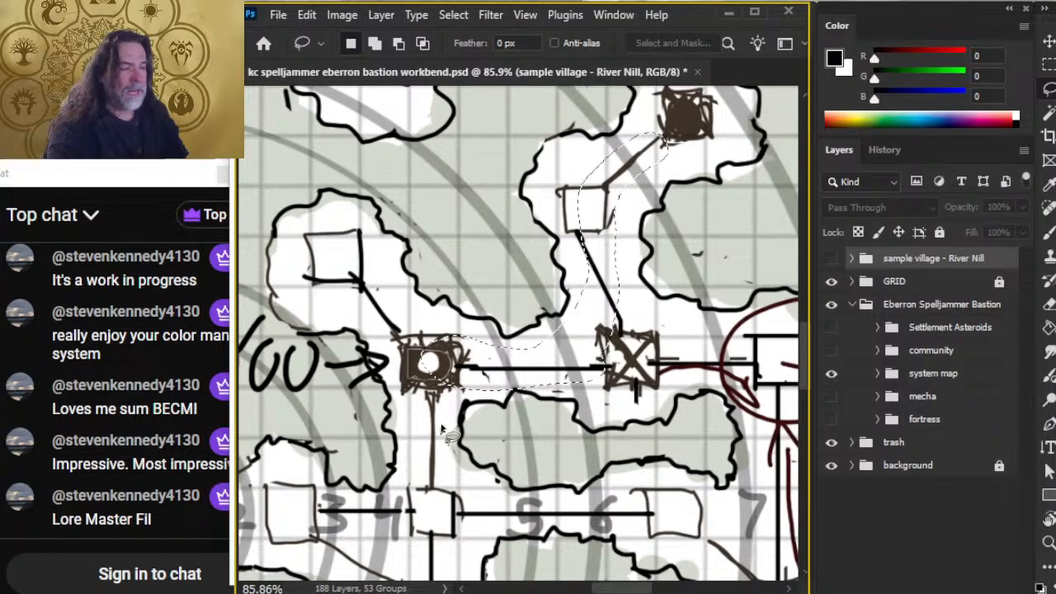
{"action": "left_click", "coordinate": [495, 353]}
Step: Trace curved Lasso shortcuts from the YOU asteroid across the shaded area toward the dark-filled asteroid, clearing each selection
{"action": "mouse_move", "coordinate": [415, 337]}
{"action": "left_mouse_down"}
{"action": "mouse_move", "coordinate": [432, 283]}
{"action": "mouse_move", "coordinate": [472, 227]}
{"action": "mouse_move", "coordinate": [512, 211]}
{"action": "mouse_move", "coordinate": [438, 308]}
{"action": "left_mouse_up"}
{"action": "mouse_move", "coordinate": [639, 371]}
{"action": "left_mouse_down"}
{"action": "mouse_move", "coordinate": [561, 415]}
{"action": "mouse_move", "coordinate": [789, 535]}
{"action": "mouse_move", "coordinate": [432, 497]}
{"action": "mouse_move", "coordinate": [361, 375]}
{"action": "left_mouse_up"}
{"action": "left_click_drag", "start_coordinate": [285, 303], "coordinate": [630, 422]}
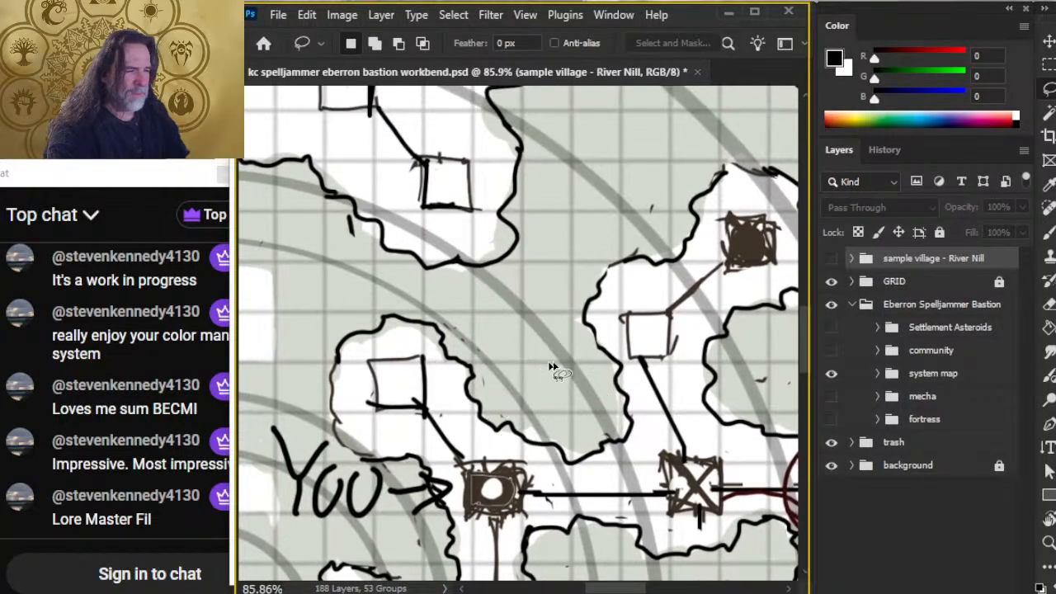
{"action": "mouse_move", "coordinate": [483, 477]}
{"action": "left_mouse_down"}
{"action": "mouse_move", "coordinate": [540, 326]}
{"action": "mouse_move", "coordinate": [626, 290]}
{"action": "mouse_move", "coordinate": [536, 326]}
{"action": "mouse_move", "coordinate": [444, 469]}
{"action": "left_mouse_up"}
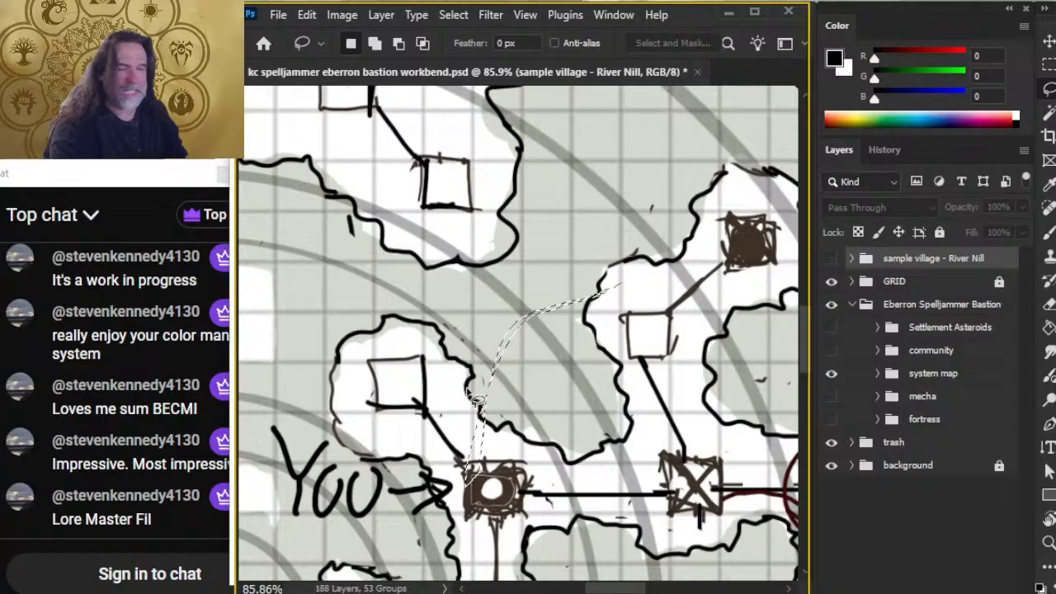
{"action": "left_click", "coordinate": [521, 396]}
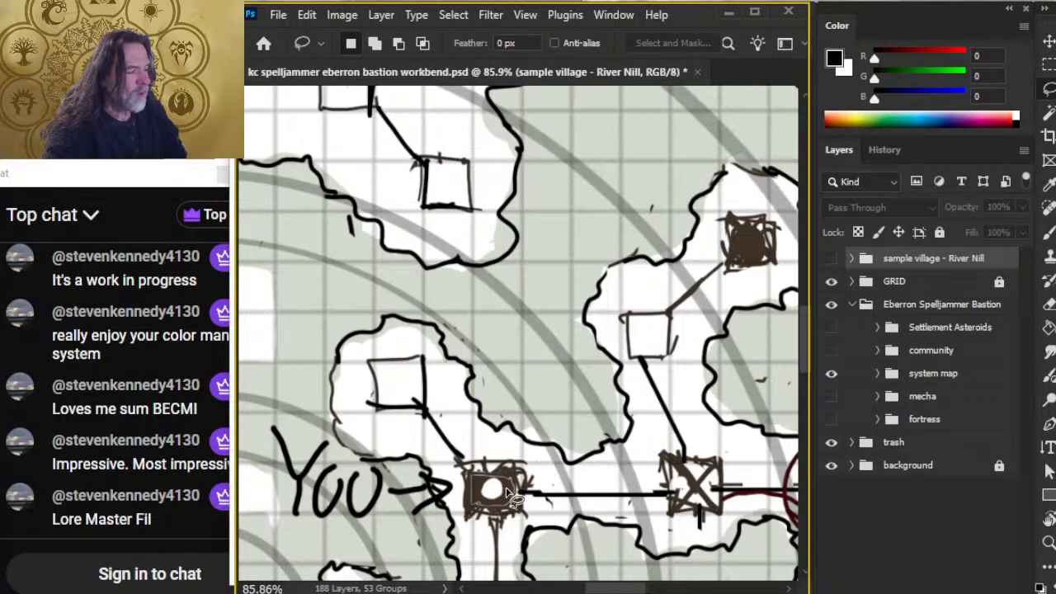
{"action": "mouse_move", "coordinate": [492, 487]}
{"action": "left_mouse_down"}
{"action": "mouse_move", "coordinate": [513, 383]}
{"action": "mouse_move", "coordinate": [555, 331]}
{"action": "mouse_move", "coordinate": [652, 271]}
{"action": "mouse_move", "coordinate": [701, 259]}
{"action": "mouse_move", "coordinate": [618, 299]}
{"action": "mouse_move", "coordinate": [552, 353]}
{"action": "mouse_move", "coordinate": [498, 425]}
{"action": "mouse_move", "coordinate": [493, 488]}
{"action": "left_mouse_up"}
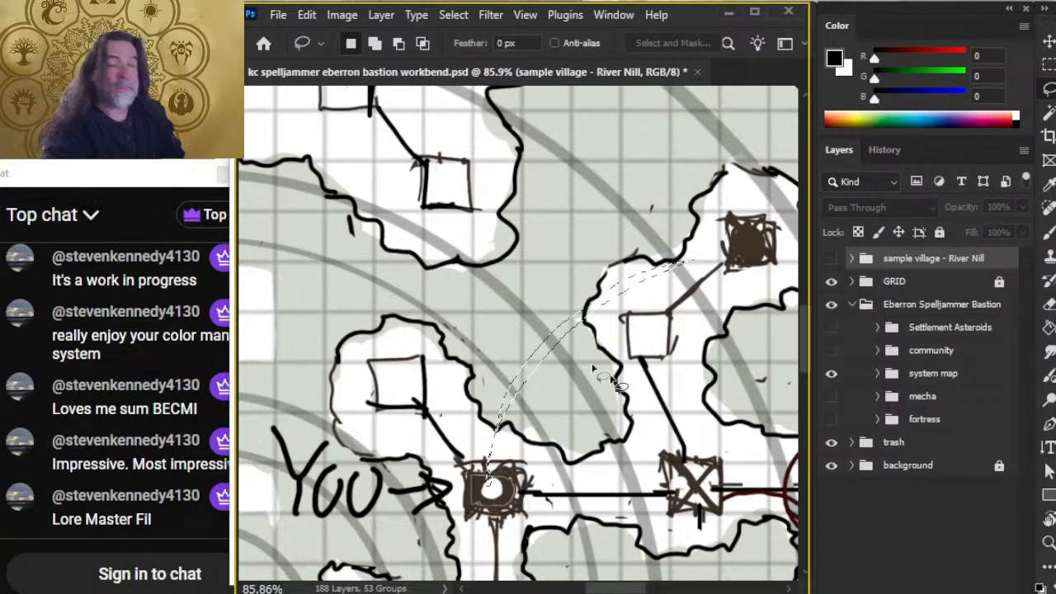
{"action": "left_click", "coordinate": [627, 386]}
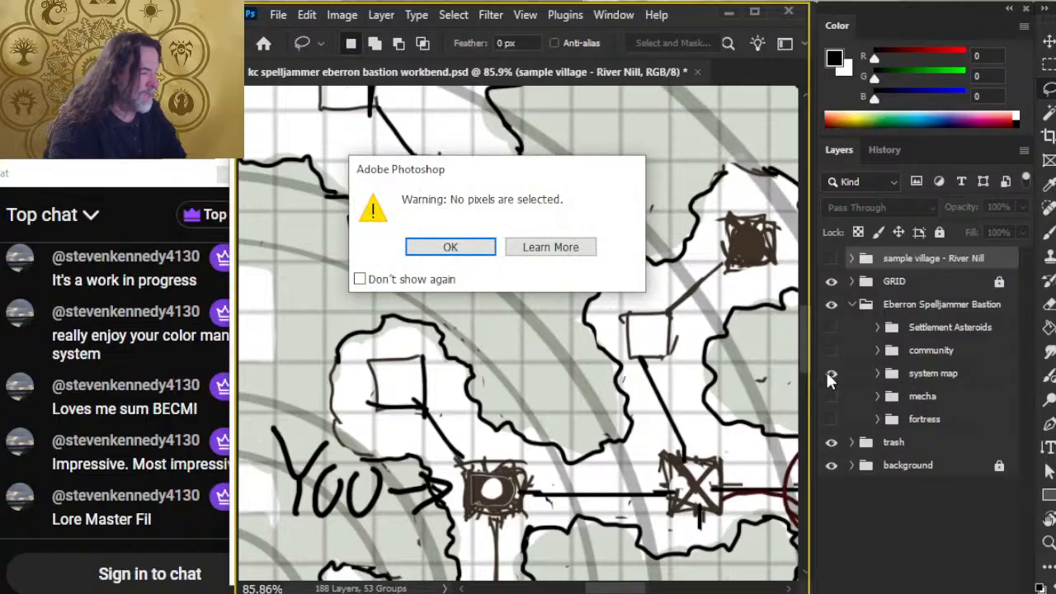
Step: Dismiss the selection warning and examine the asteroid at the YOU marker up close
{"action": "left_click", "coordinate": [501, 439]}
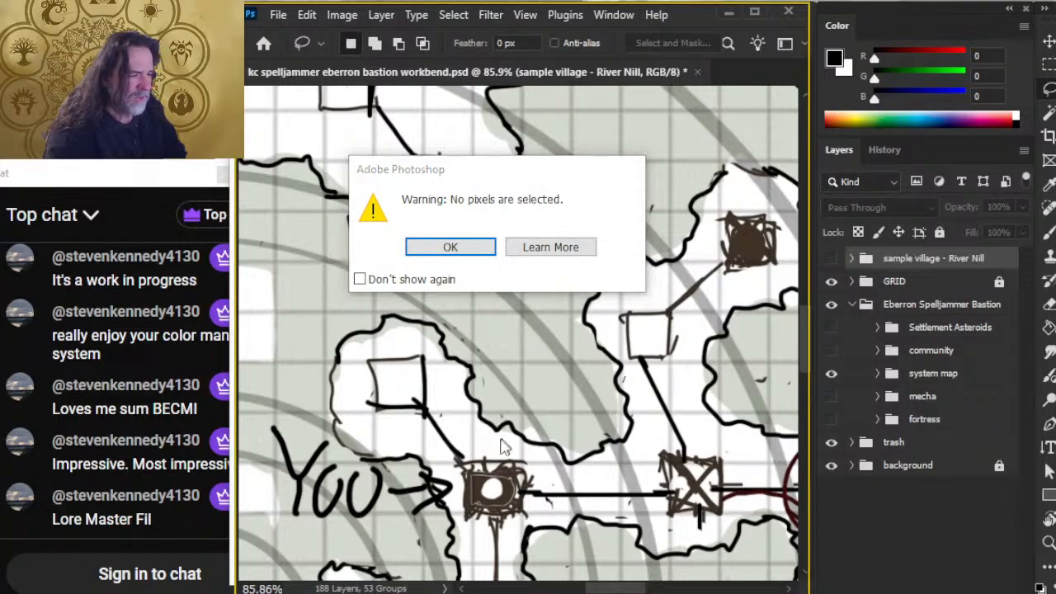
{"action": "left_click", "coordinate": [473, 249]}
{"action": "key", "text": "z"}
{"action": "mouse_move", "coordinate": [500, 505]}
{"action": "left_mouse_down"}
{"action": "mouse_move", "coordinate": [518, 523]}
{"action": "mouse_move", "coordinate": [577, 527]}
{"action": "left_mouse_up"}
{"action": "key", "text": "space"}
{"action": "left_click_drag", "start_coordinate": [579, 527], "coordinate": [600, 307]}
{"action": "key", "text": "l"}
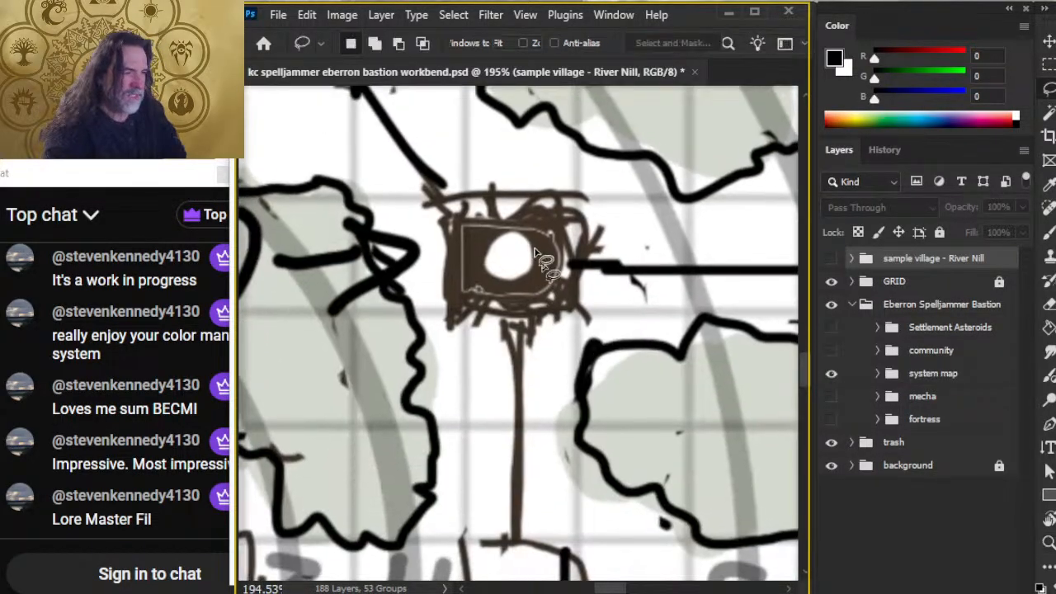
Step: Show the community map in place of the system map and examine the settlements around the Electrum and Iron mines
{"action": "left_click", "coordinate": [831, 376]}
{"action": "left_click", "coordinate": [832, 352]}
{"action": "key", "text": "z"}
{"action": "left_click_drag", "start_coordinate": [700, 418], "coordinate": [487, 406]}
{"action": "key", "text": "space"}
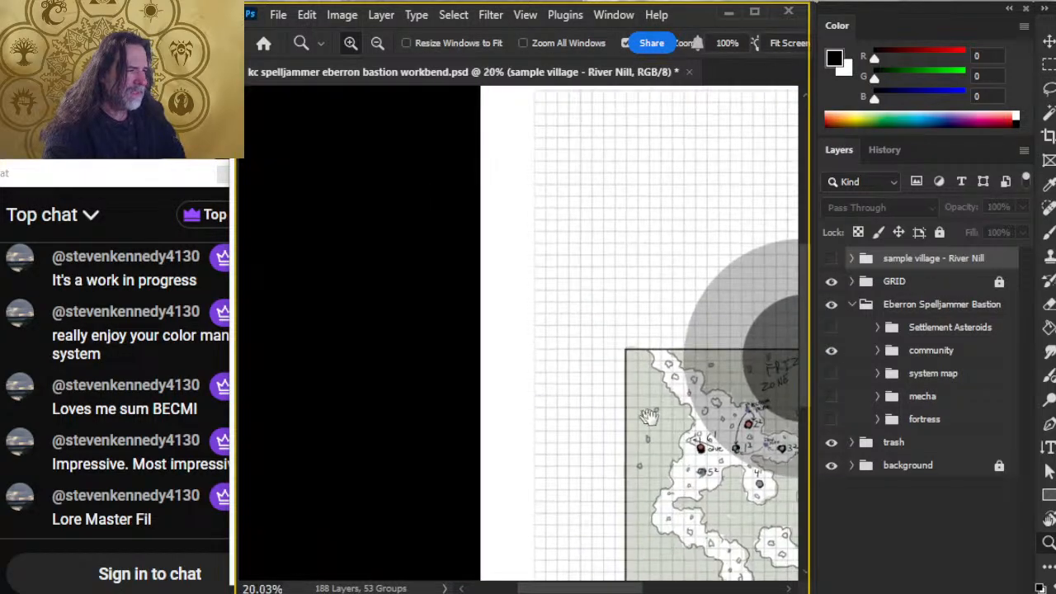
{"action": "left_click_drag", "start_coordinate": [649, 418], "coordinate": [500, 250]}
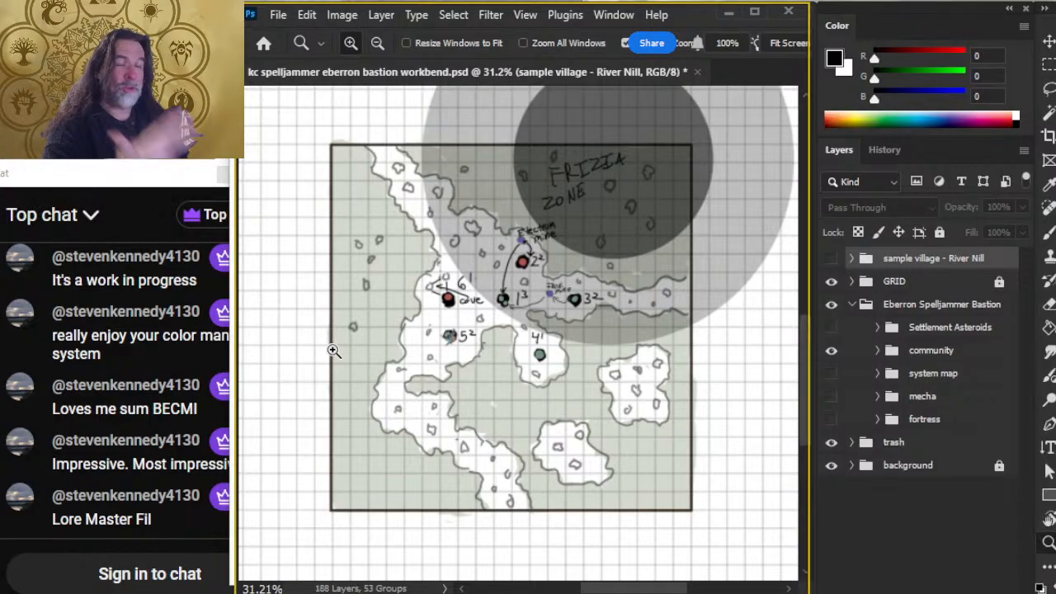
{"action": "left_click", "coordinate": [537, 285]}
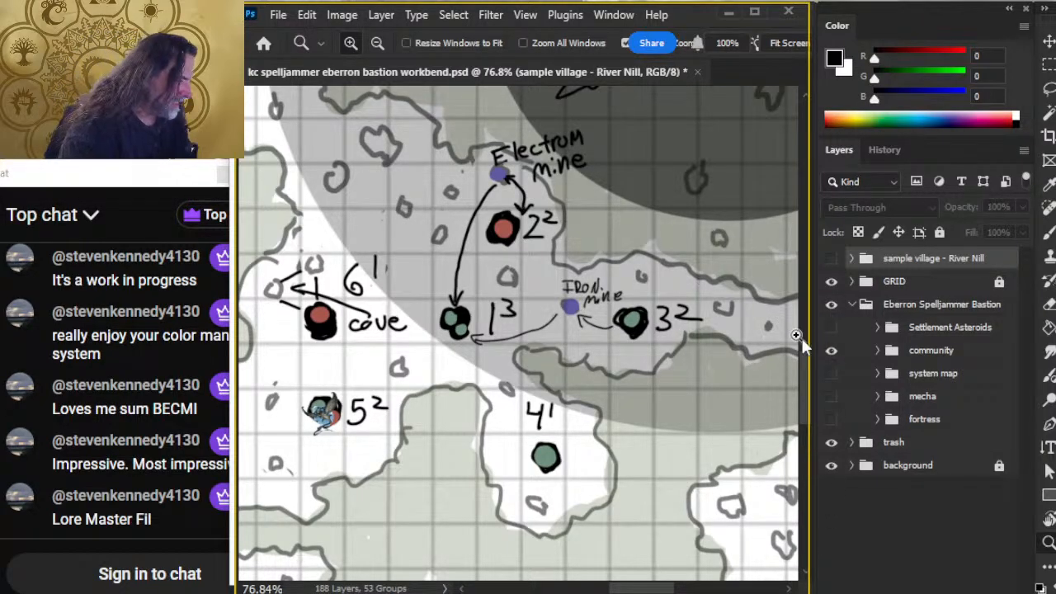
Step: Show the fortress drawings in place of the community map and examine the face elevations and floor plans
{"action": "left_click", "coordinate": [831, 350]}
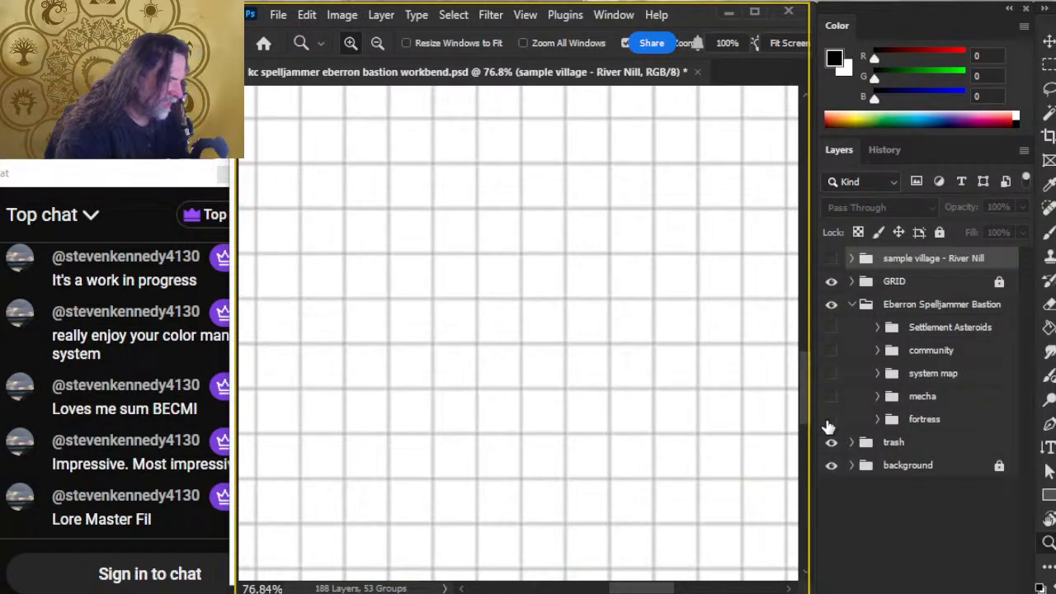
{"action": "left_click", "coordinate": [830, 419]}
{"action": "left_click_drag", "start_coordinate": [655, 413], "coordinate": [578, 417]}
{"action": "left_click_drag", "start_coordinate": [655, 318], "coordinate": [580, 321]}
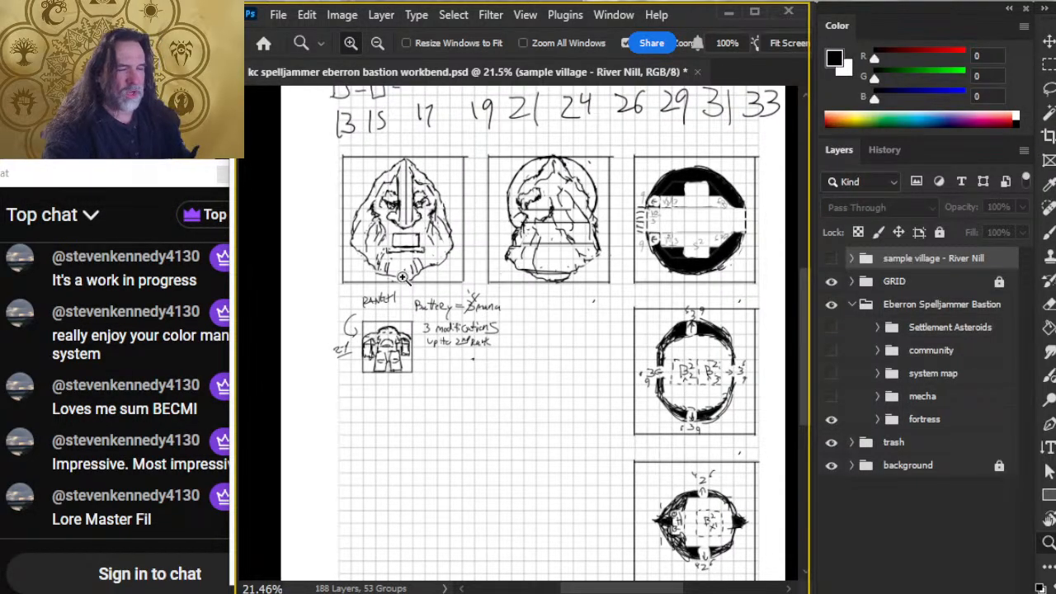
{"action": "left_click_drag", "start_coordinate": [594, 397], "coordinate": [405, 372]}
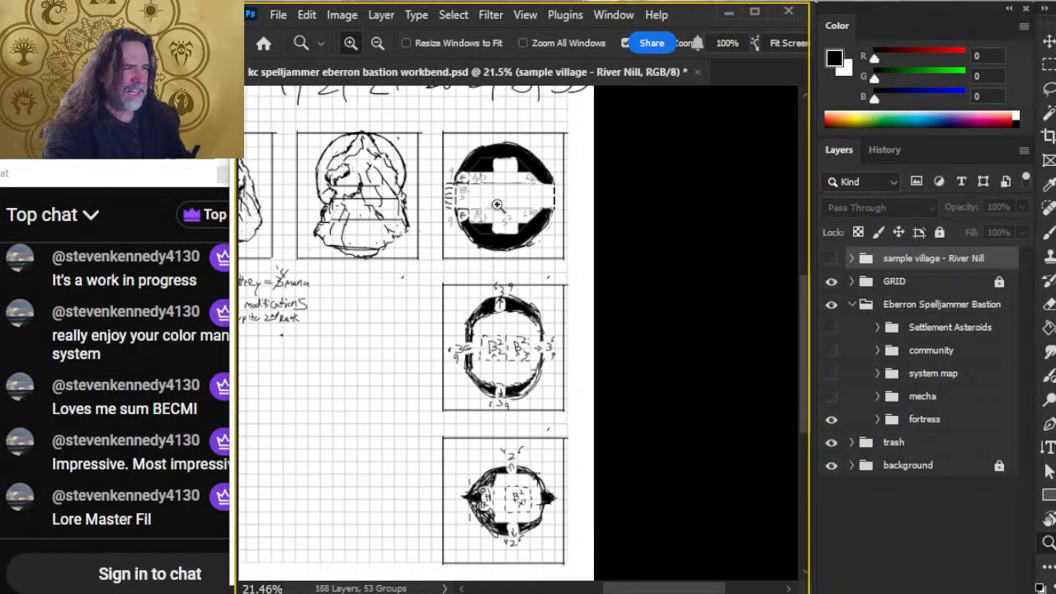
{"action": "left_click_drag", "start_coordinate": [496, 204], "coordinate": [516, 231]}
{"action": "left_click_drag", "start_coordinate": [346, 272], "coordinate": [556, 307]}
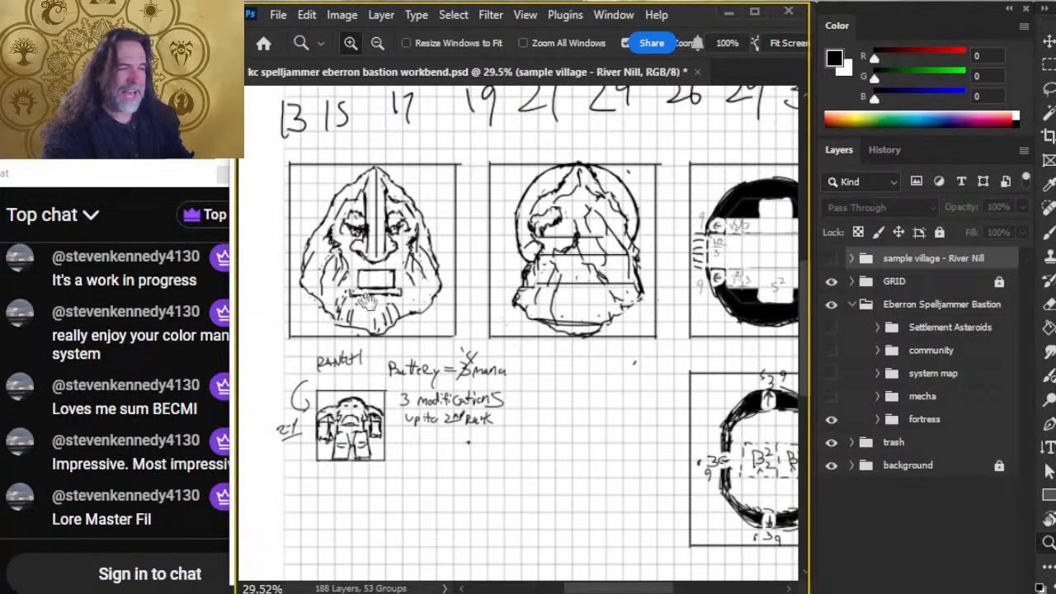
{"action": "left_click_drag", "start_coordinate": [632, 361], "coordinate": [488, 306]}
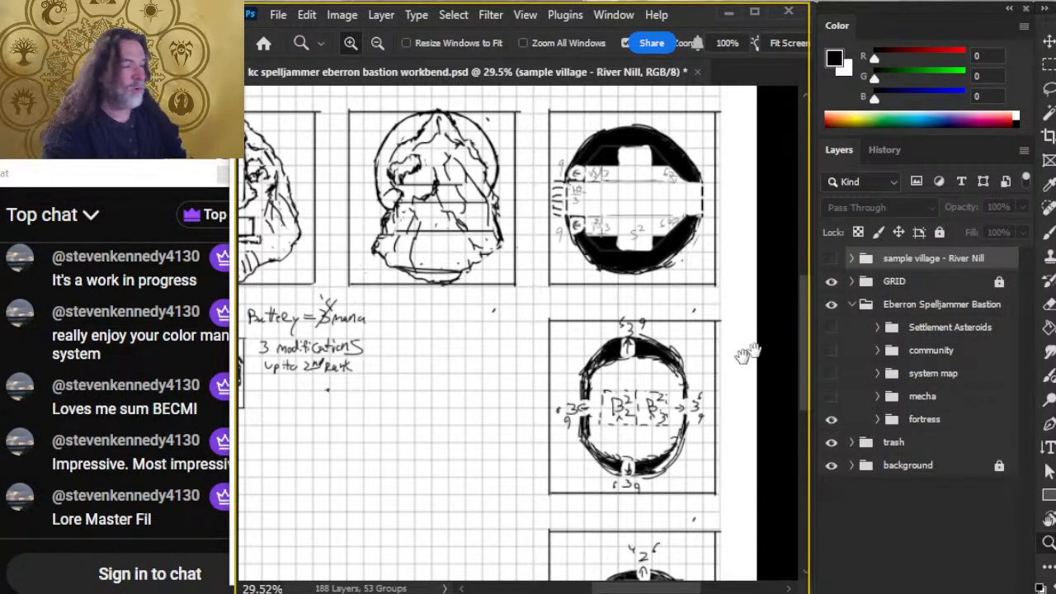
Step: Show the community map in place of the fortress drawings and examine the numbered settlements near the Frizia Zone
{"action": "left_click", "coordinate": [831, 419]}
{"action": "left_click", "coordinate": [831, 351]}
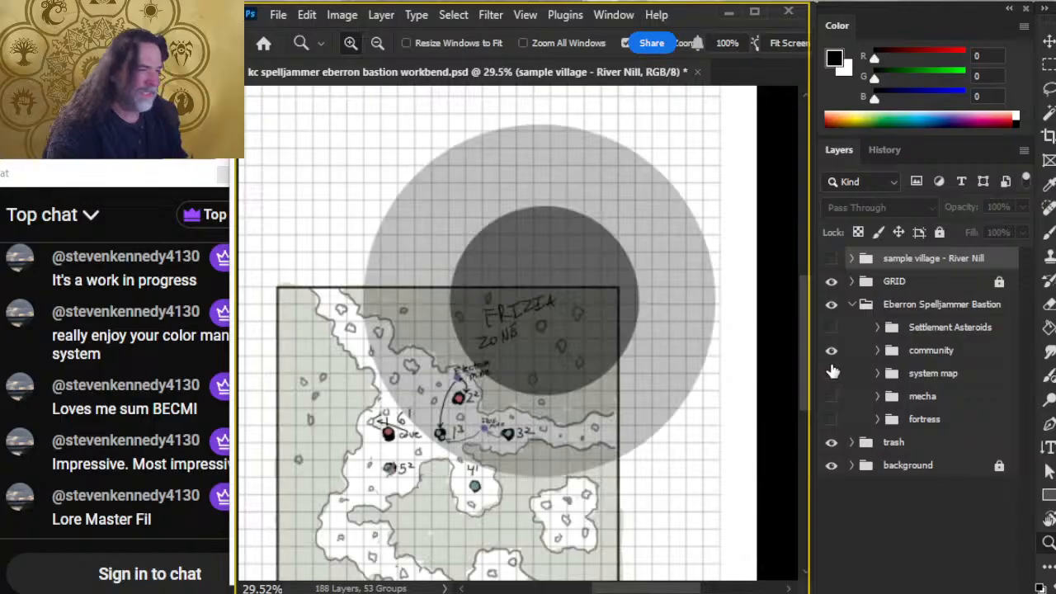
{"action": "left_click_drag", "start_coordinate": [518, 488], "coordinate": [592, 337]}
{"action": "left_click_drag", "start_coordinate": [559, 248], "coordinate": [617, 270]}
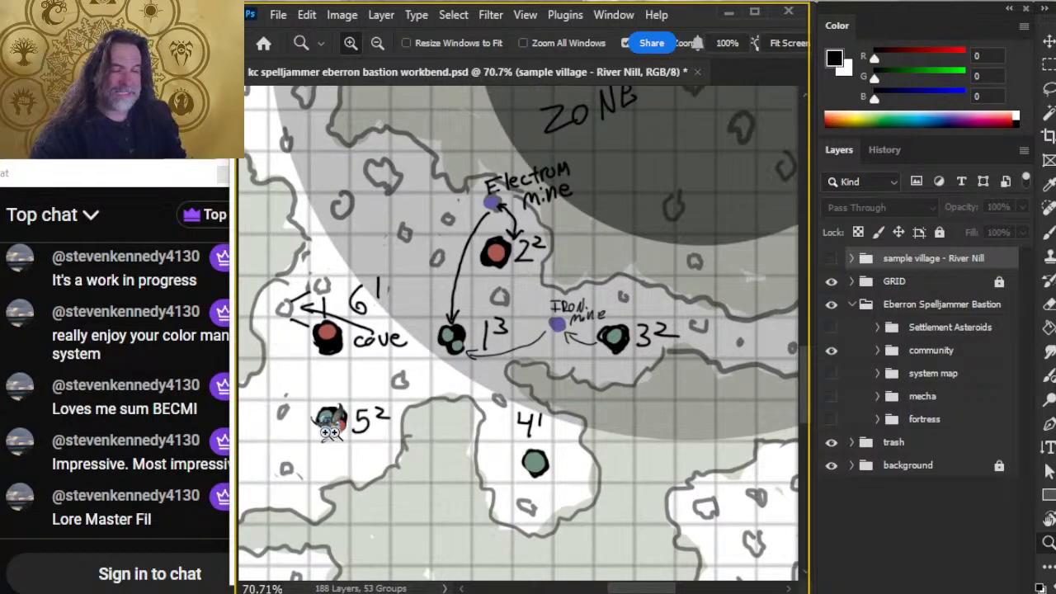
Step: Examine the community map around settlement 5 and its neighbouring settlements 6, 1 and 4
{"action": "left_click_drag", "start_coordinate": [326, 446], "coordinate": [457, 458]}
{"action": "left_click_drag", "start_coordinate": [569, 377], "coordinate": [394, 380]}
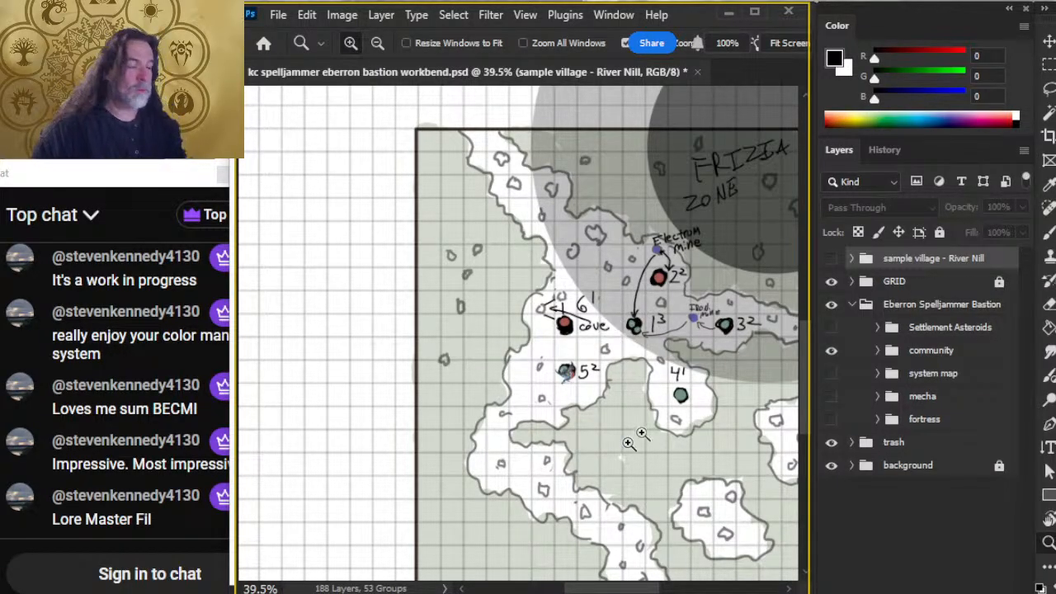
{"action": "left_click_drag", "start_coordinate": [564, 393], "coordinate": [580, 350]}
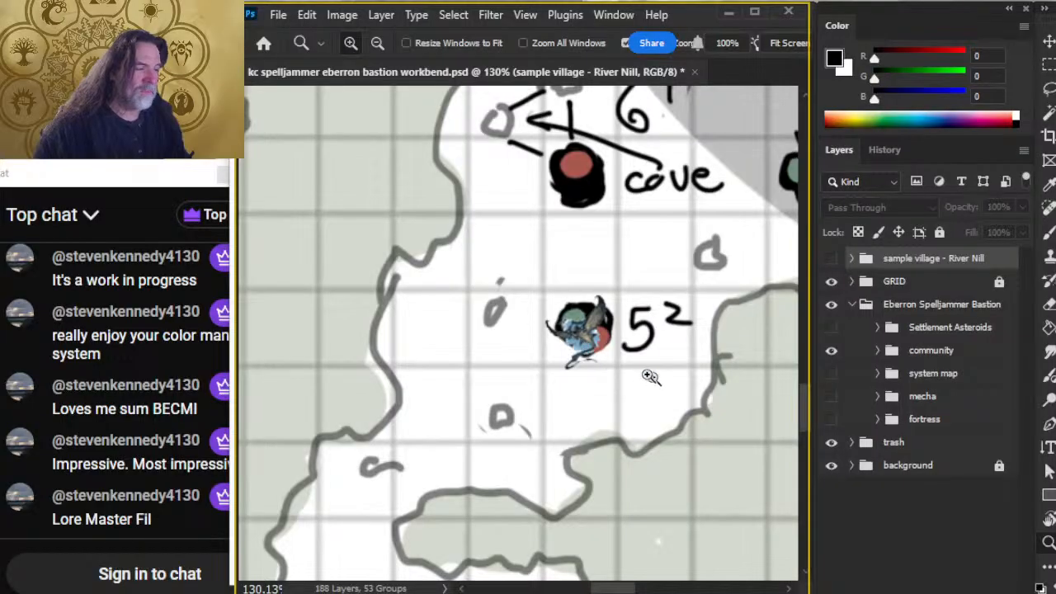
{"action": "left_click_drag", "start_coordinate": [660, 388], "coordinate": [460, 508]}
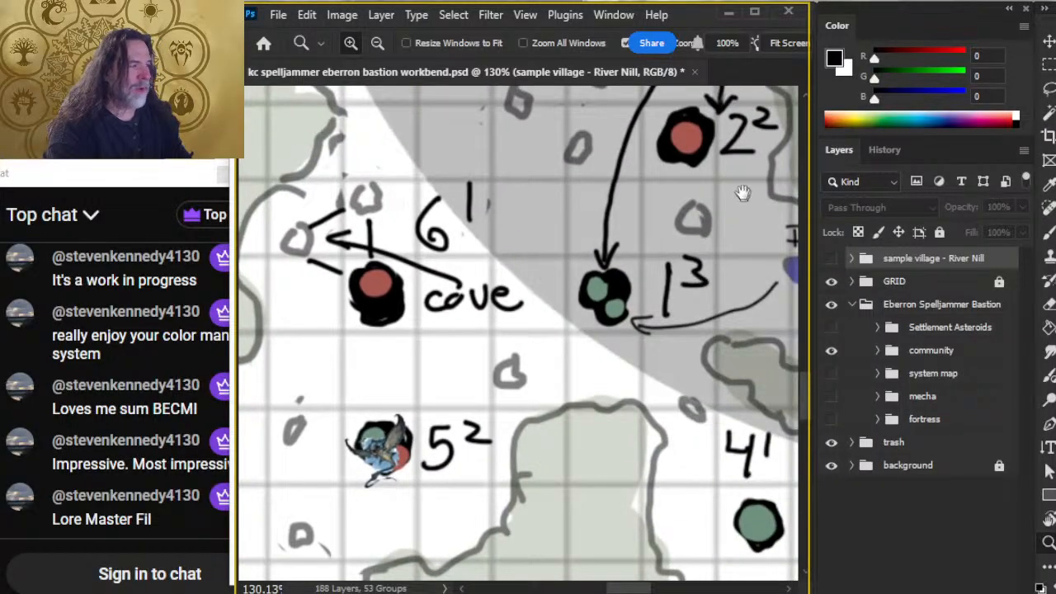
{"action": "left_click_drag", "start_coordinate": [627, 415], "coordinate": [696, 313]}
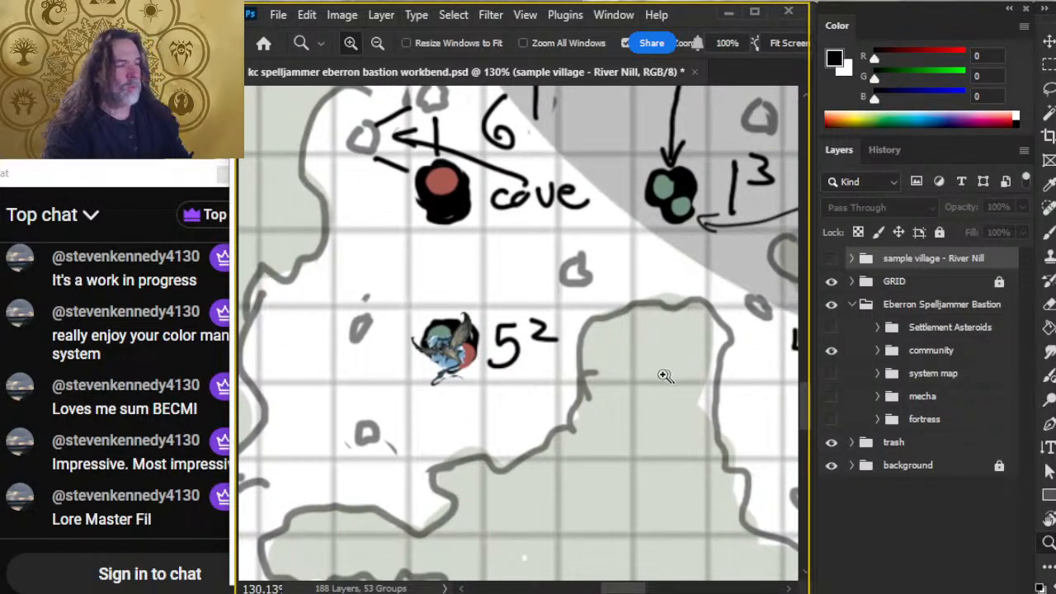
{"action": "left_click_drag", "start_coordinate": [665, 375], "coordinate": [651, 358]}
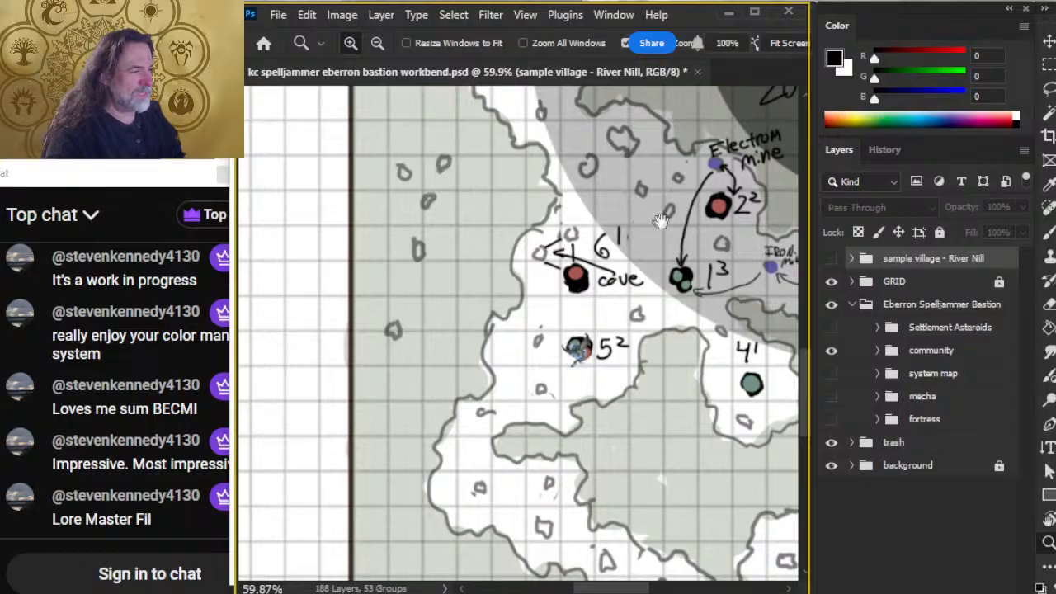
Step: Point out the area around settlement 6 and the cove with freehand Lasso outlines and clear them
{"action": "left_click_drag", "start_coordinate": [774, 241], "coordinate": [647, 265]}
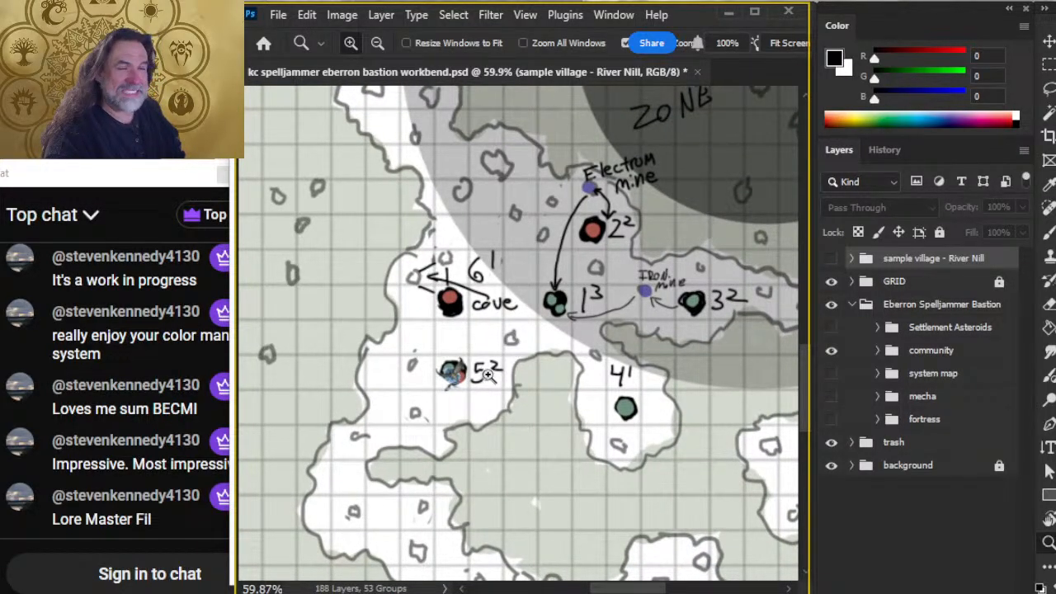
{"action": "scroll", "coordinate": [491, 322], "scroll_direction": "up", "scroll_amount": 1}
{"action": "left_click_drag", "start_coordinate": [492, 322], "coordinate": [521, 316]}
{"action": "mouse_move", "coordinate": [434, 191]}
{"action": "left_mouse_down"}
{"action": "mouse_move", "coordinate": [545, 247]}
{"action": "mouse_move", "coordinate": [459, 187]}
{"action": "left_mouse_up"}
{"action": "left_click", "coordinate": [588, 357]}
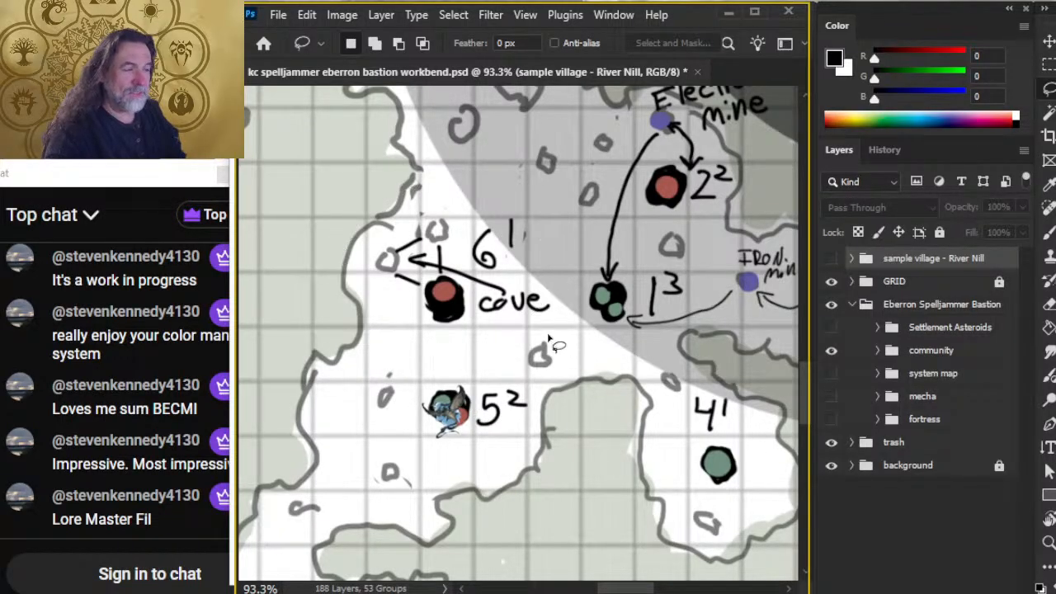
{"action": "left_click_drag", "start_coordinate": [545, 222], "coordinate": [543, 236]}
{"action": "left_click", "coordinate": [538, 331]}
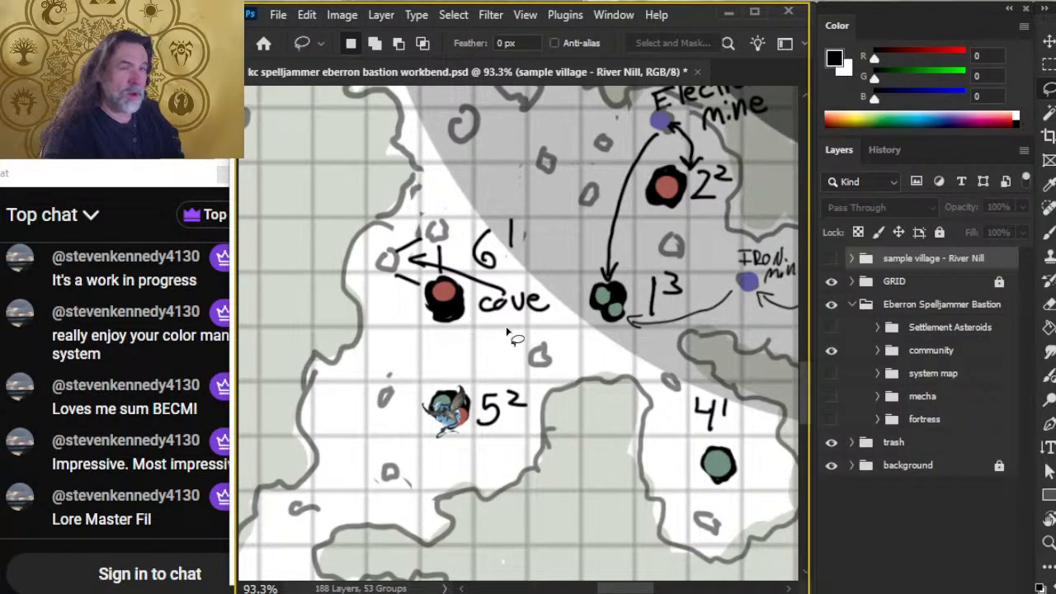
Step: Examine the extent of the whole community map and the shaded rings of the Frizia Zone
{"action": "key", "text": "z"}
{"action": "left_click_drag", "start_coordinate": [648, 397], "coordinate": [578, 389]}
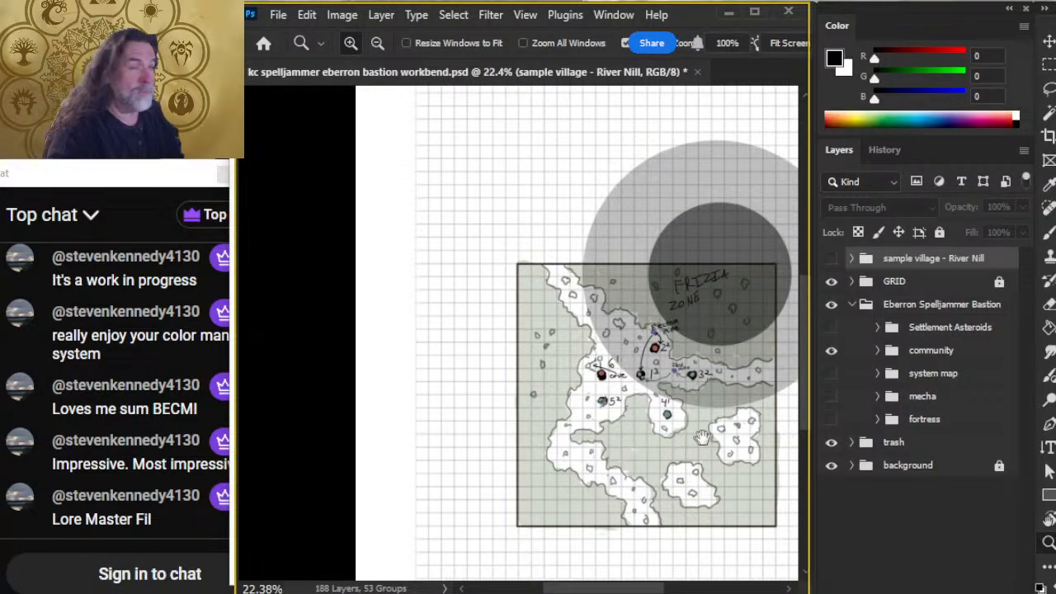
{"action": "left_click_drag", "start_coordinate": [702, 437], "coordinate": [469, 360]}
{"action": "left_click_drag", "start_coordinate": [458, 220], "coordinate": [507, 226]}
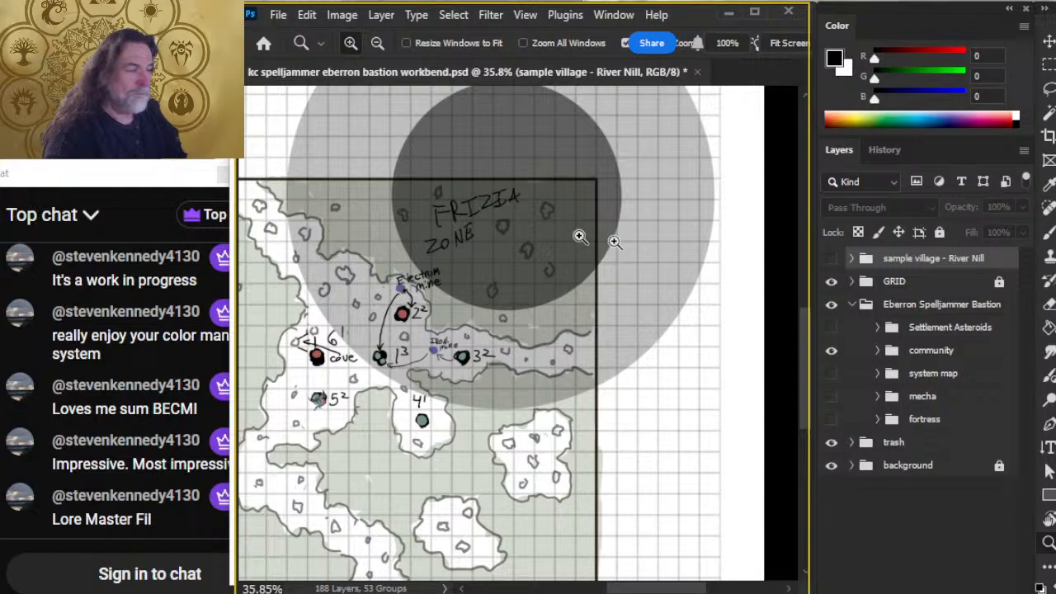
Step: Show the system map in place of the community map and examine the route from the YOU marker to the Pirate vs Fey Battle
{"action": "left_click", "coordinate": [831, 351]}
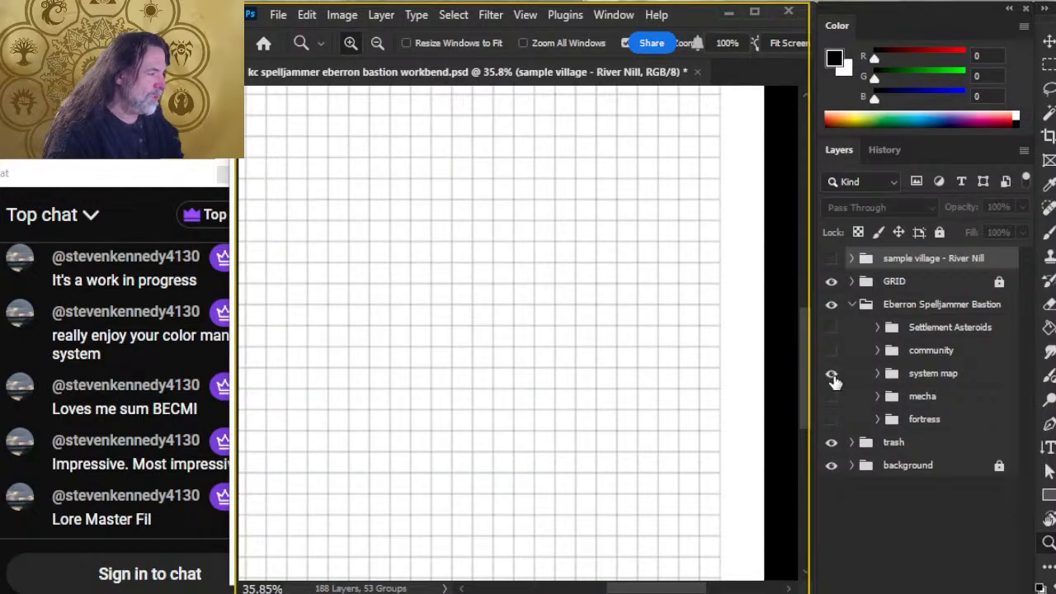
{"action": "left_click", "coordinate": [831, 373]}
{"action": "left_click_drag", "start_coordinate": [415, 355], "coordinate": [525, 344]}
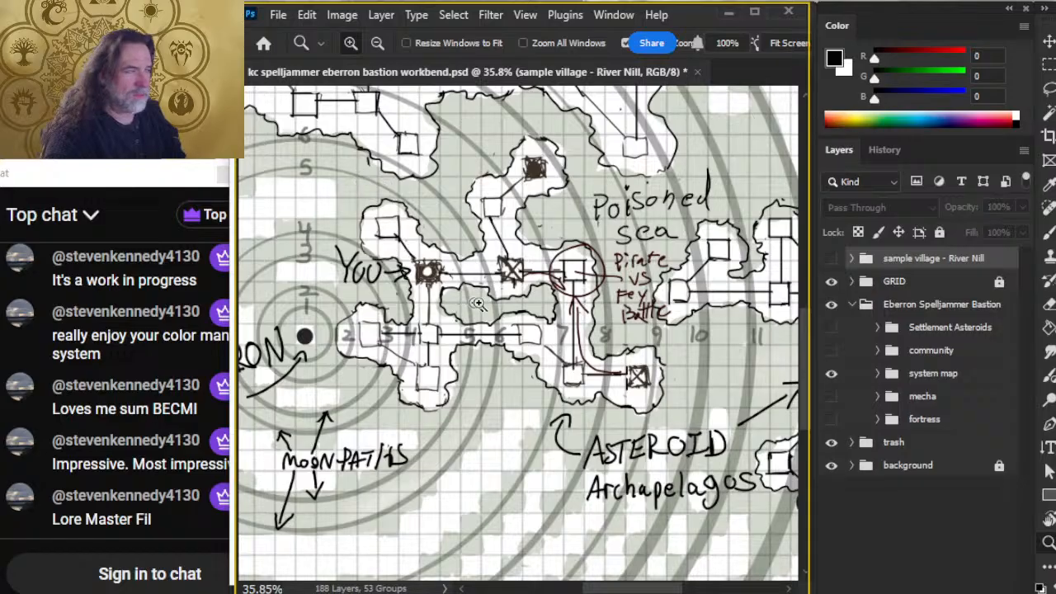
{"action": "scroll", "coordinate": [470, 307], "scroll_direction": "up", "scroll_amount": 3}
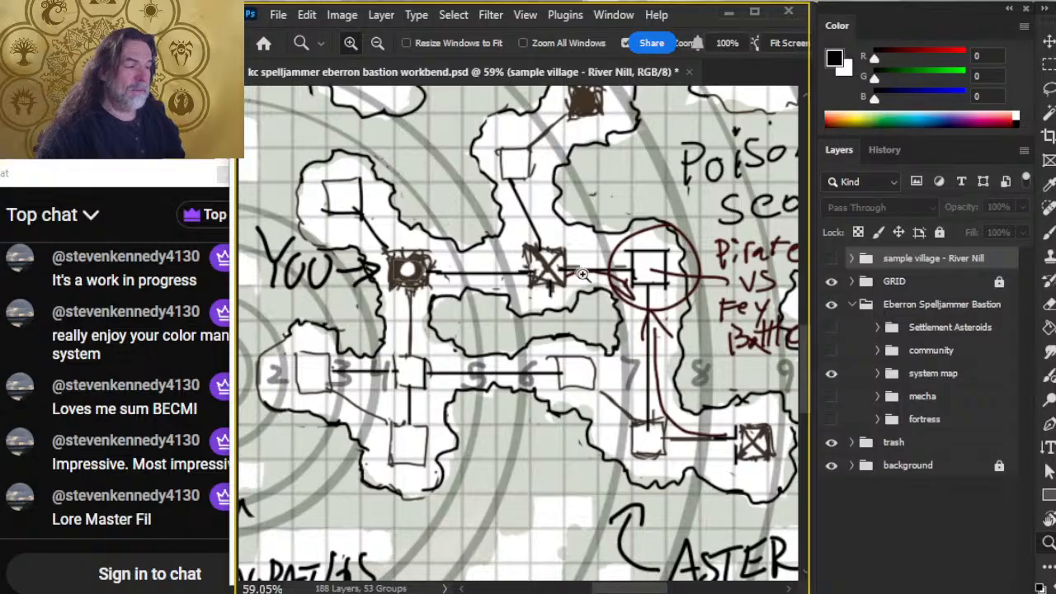
{"action": "left_click_drag", "start_coordinate": [587, 277], "coordinate": [538, 269]}
{"action": "left_click_drag", "start_coordinate": [587, 306], "coordinate": [547, 274]}
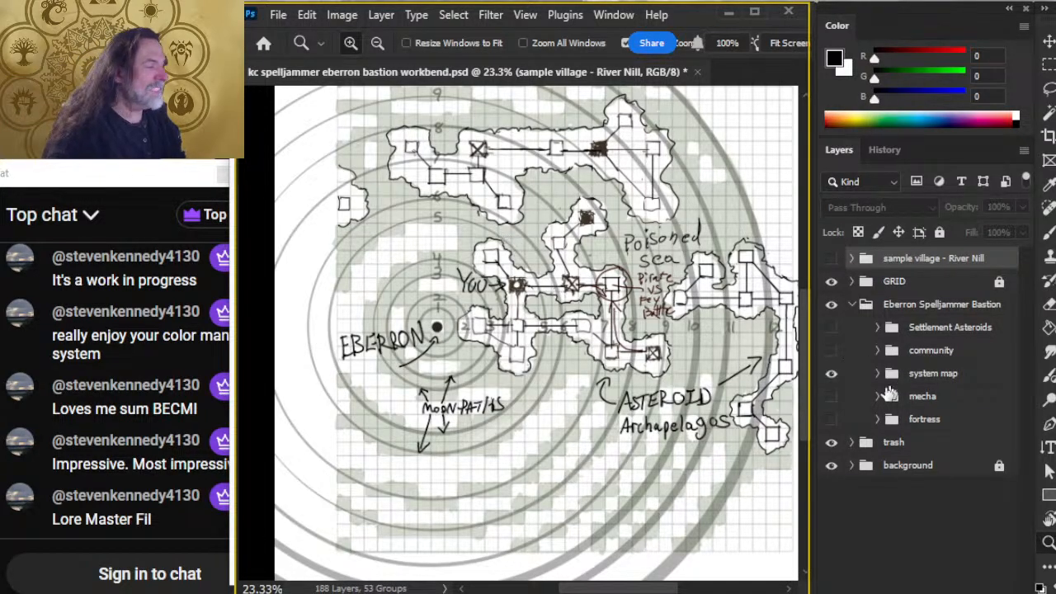
Step: Show the community map in place of the system map and examine the Frizia Zone, both mines and the numbered settlements
{"action": "left_click", "coordinate": [830, 374]}
{"action": "left_click", "coordinate": [831, 352]}
{"action": "left_click", "coordinate": [831, 374]}
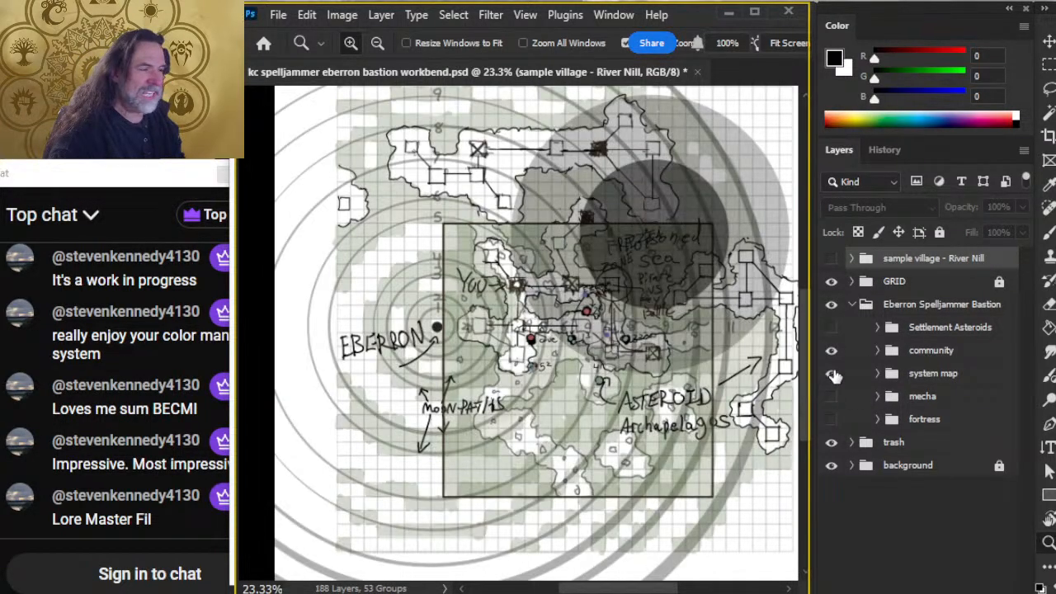
{"action": "left_click", "coordinate": [830, 375]}
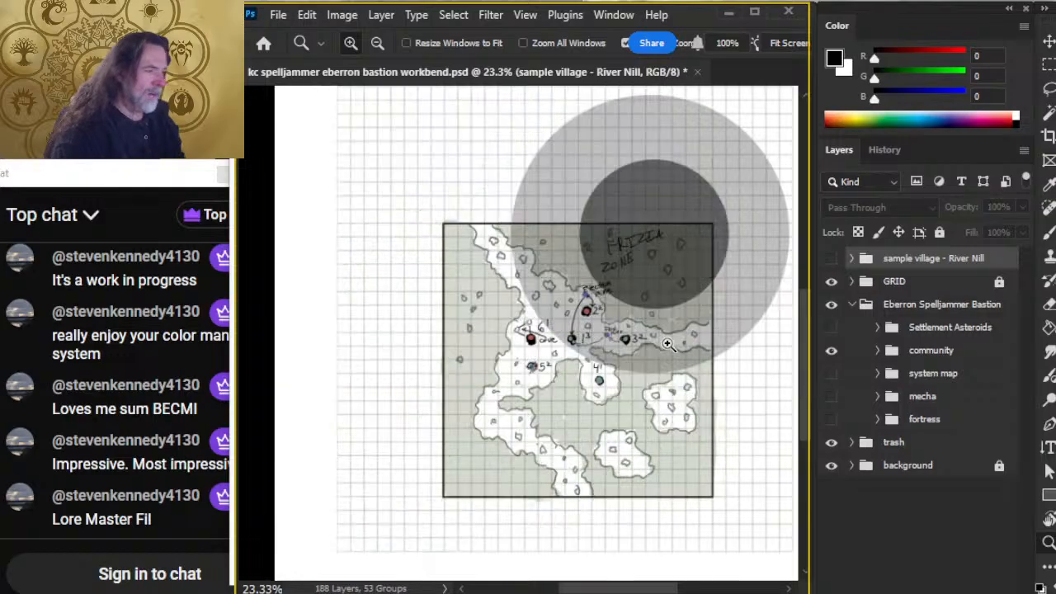
{"action": "scroll", "coordinate": [507, 264], "scroll_direction": "right", "scroll_amount": 3}
{"action": "left_click_drag", "start_coordinate": [470, 168], "coordinate": [523, 208]}
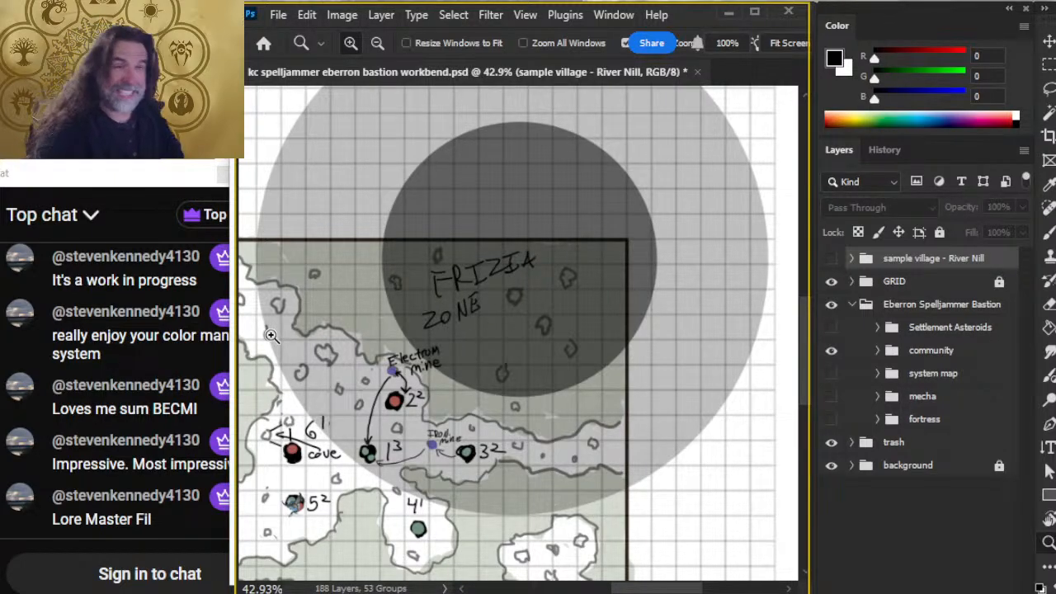
{"action": "left_click_drag", "start_coordinate": [405, 398], "coordinate": [467, 264]}
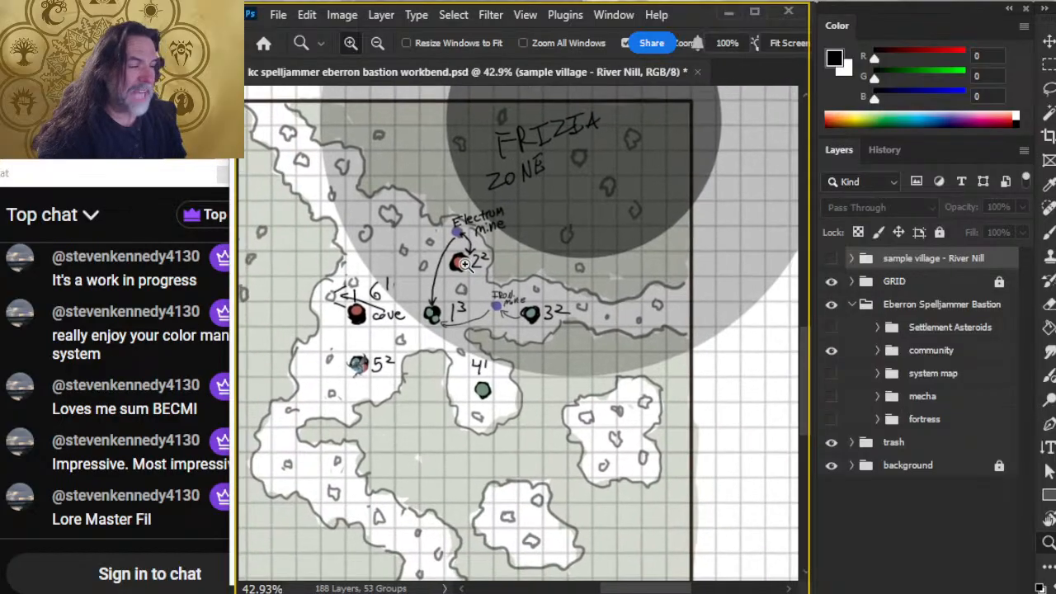
{"action": "left_click_drag", "start_coordinate": [439, 316], "coordinate": [499, 325]}
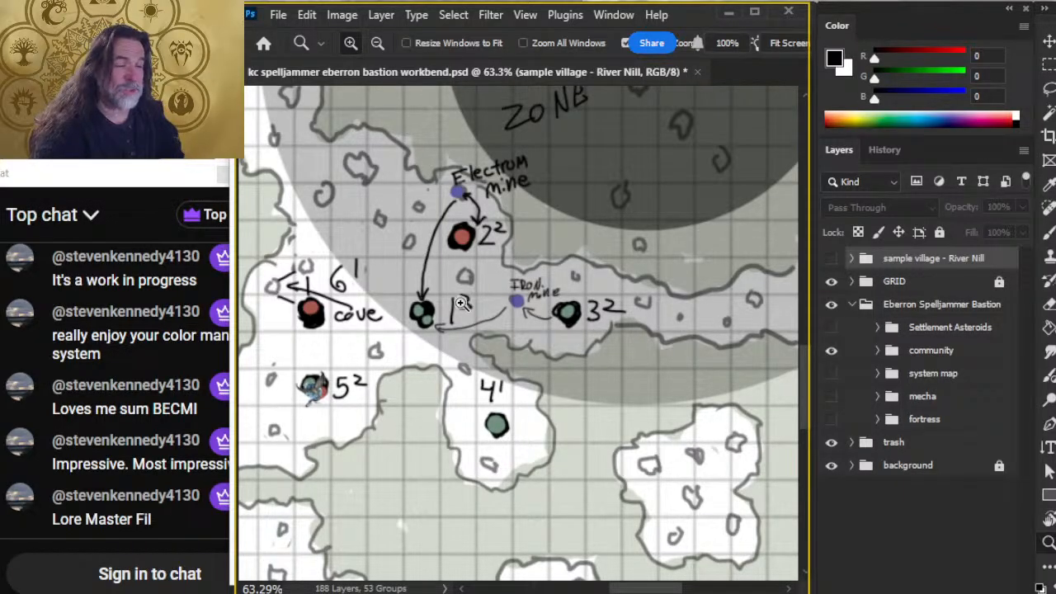
Step: Point out the area beside settlement 6 with a freehand Lasso outline and deselect it
{"action": "key", "text": "l"}
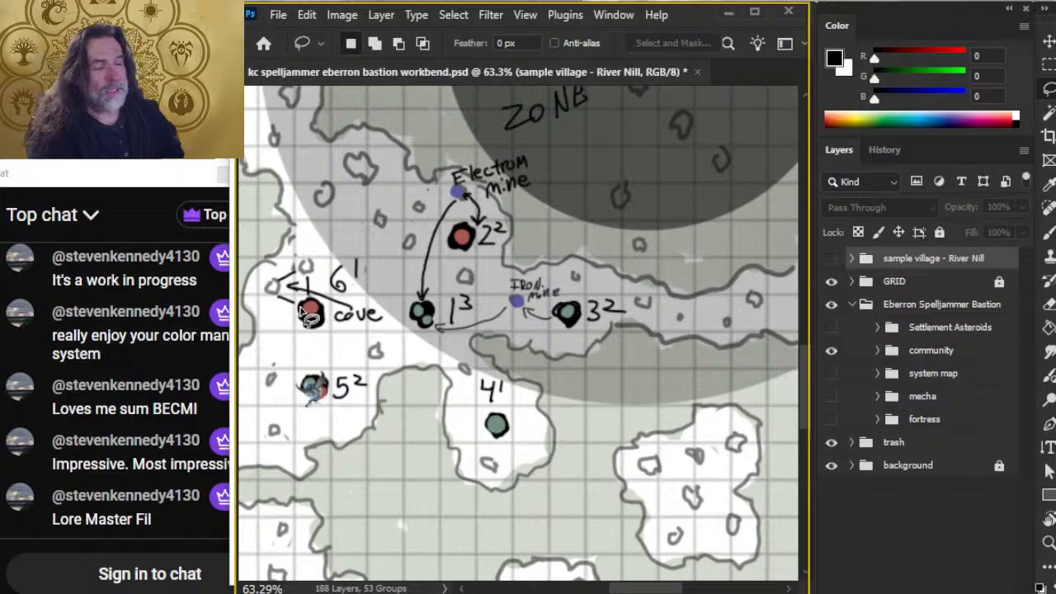
{"action": "mouse_move", "coordinate": [339, 277]}
{"action": "left_mouse_down"}
{"action": "mouse_move", "coordinate": [223, 433]}
{"action": "mouse_move", "coordinate": [439, 511]}
{"action": "mouse_move", "coordinate": [506, 424]}
{"action": "mouse_move", "coordinate": [383, 291]}
{"action": "mouse_move", "coordinate": [289, 259]}
{"action": "mouse_move", "coordinate": [320, 462]}
{"action": "mouse_move", "coordinate": [520, 461]}
{"action": "mouse_move", "coordinate": [420, 336]}
{"action": "mouse_move", "coordinate": [419, 309]}
{"action": "mouse_move", "coordinate": [413, 329]}
{"action": "mouse_move", "coordinate": [367, 334]}
{"action": "left_mouse_up"}
{"action": "key", "text": "ctrl+d"}
{"action": "key", "text": "z"}
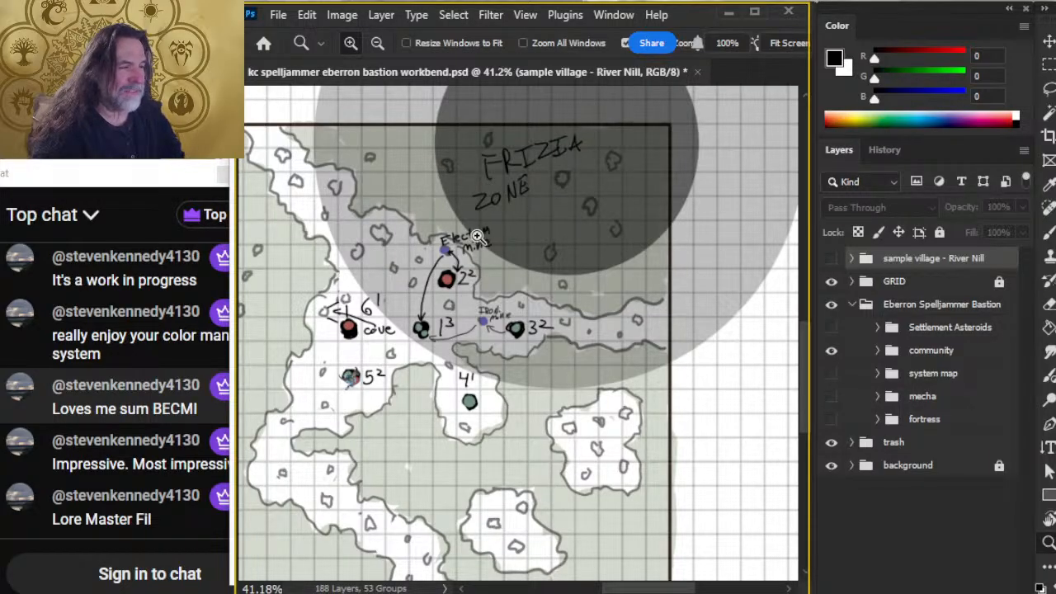
Step: Lasso the region around the Frizia Zone, clear that selection, and outline an arrow from settlement 6 through the Electrum mine into the zone
{"action": "key", "text": "l"}
{"action": "mouse_move", "coordinate": [421, 230]}
{"action": "left_mouse_down"}
{"action": "mouse_move", "coordinate": [440, 313]}
{"action": "mouse_move", "coordinate": [697, 268]}
{"action": "mouse_move", "coordinate": [391, 305]}
{"action": "mouse_move", "coordinate": [499, 334]}
{"action": "left_mouse_up"}
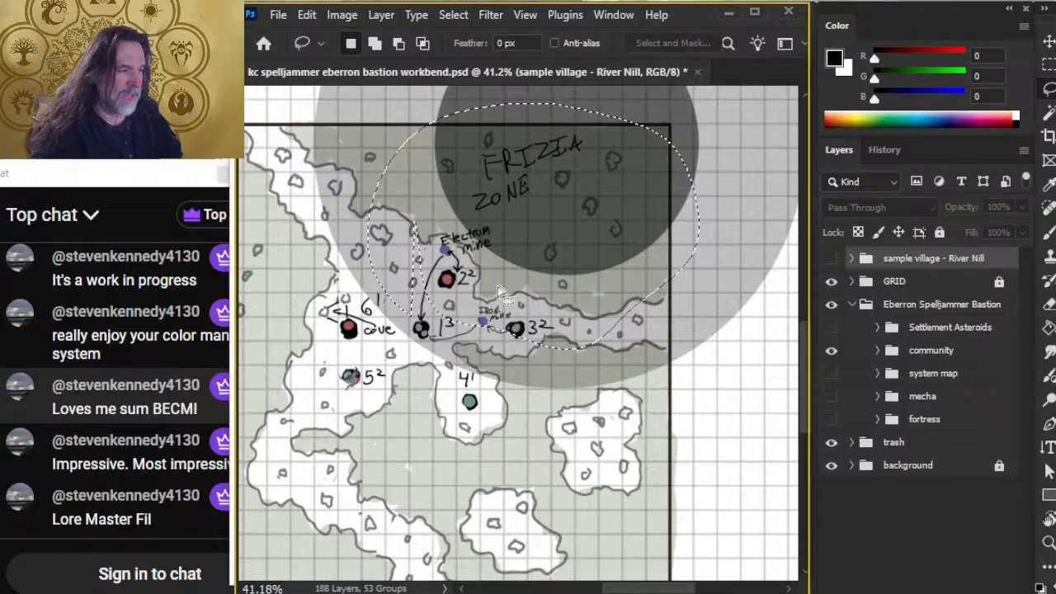
{"action": "left_click", "coordinate": [496, 295]}
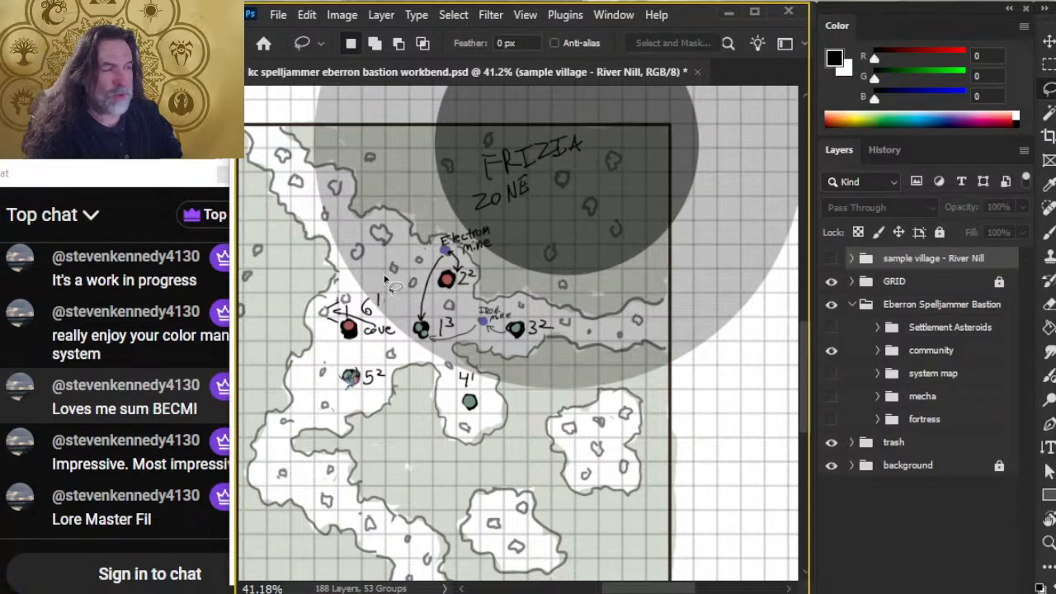
{"action": "mouse_move", "coordinate": [383, 304]}
{"action": "left_mouse_down"}
{"action": "mouse_move", "coordinate": [533, 199]}
{"action": "mouse_move", "coordinate": [492, 163]}
{"action": "mouse_move", "coordinate": [585, 198]}
{"action": "mouse_move", "coordinate": [536, 261]}
{"action": "mouse_move", "coordinate": [537, 221]}
{"action": "mouse_move", "coordinate": [526, 219]}
{"action": "mouse_move", "coordinate": [350, 316]}
{"action": "mouse_move", "coordinate": [398, 302]}
{"action": "left_mouse_up"}
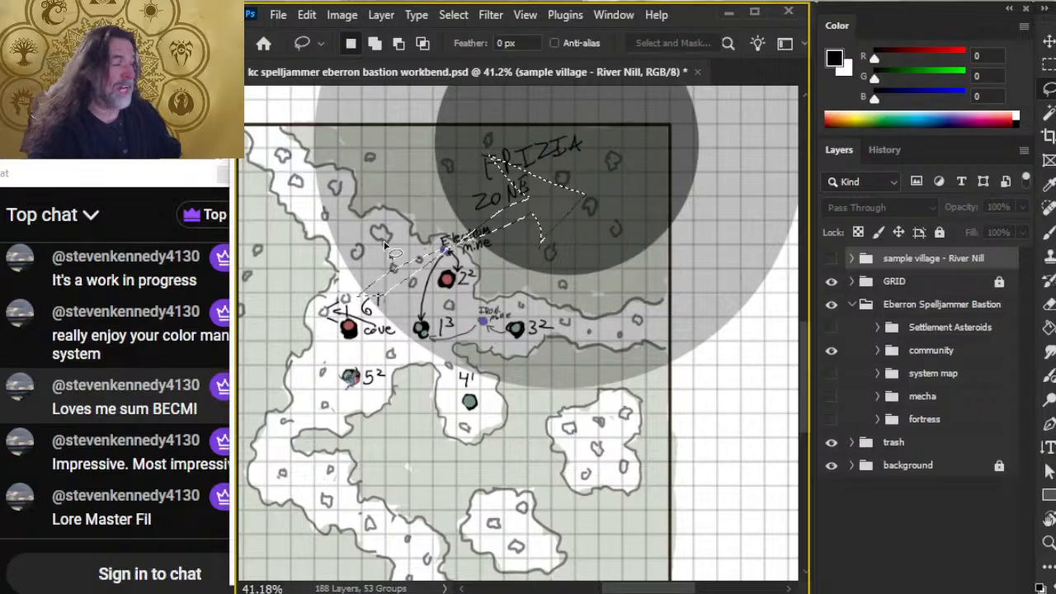
Step: Show the system map in place of the community map and examine the asteroid archipelagos around the YOU marker
{"action": "left_click", "coordinate": [831, 350]}
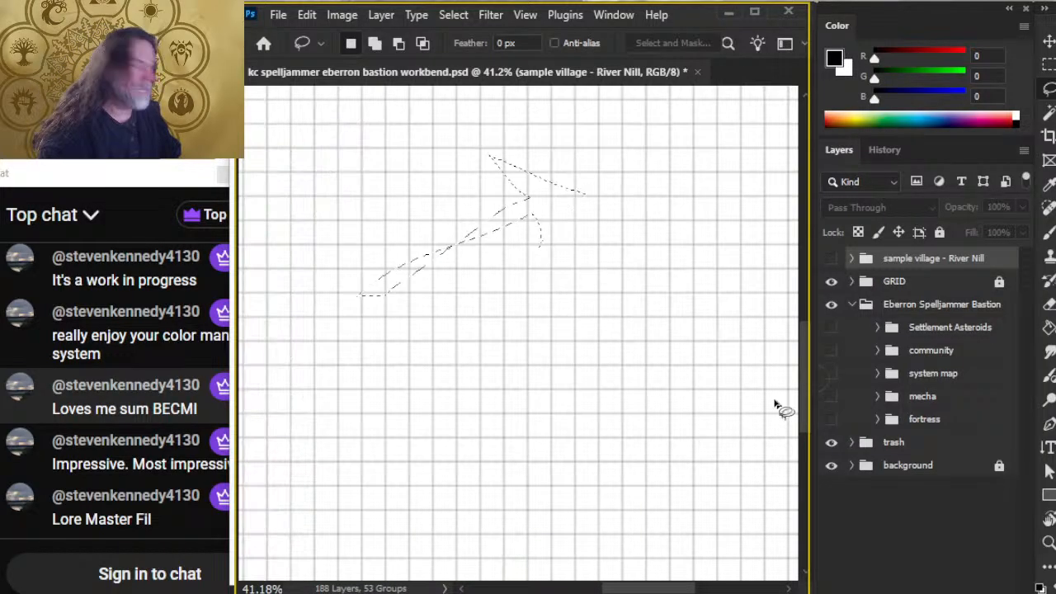
{"action": "left_click", "coordinate": [832, 374]}
{"action": "key", "text": "z"}
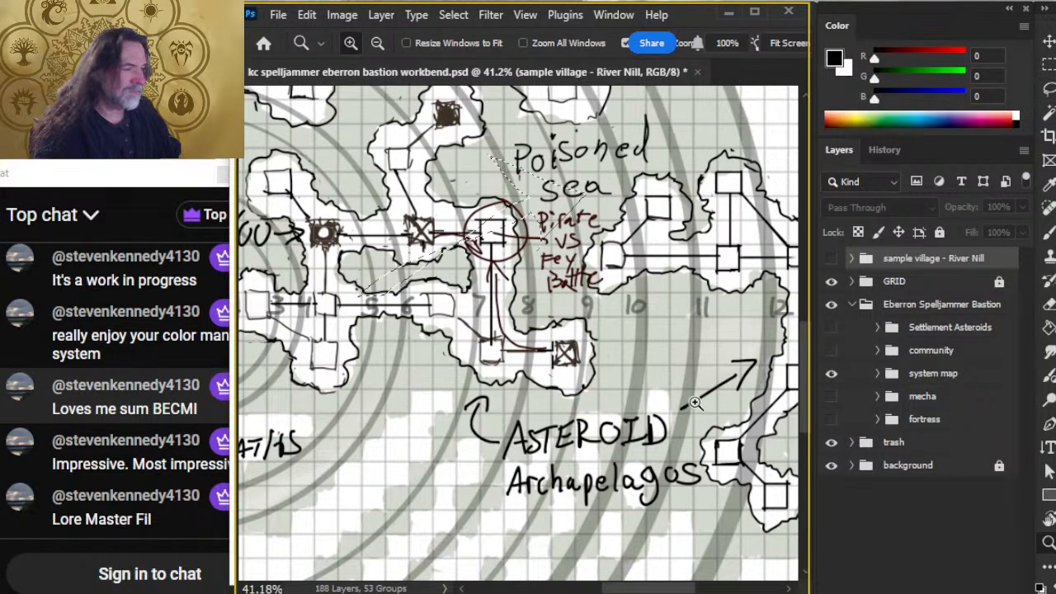
{"action": "left_click_drag", "start_coordinate": [696, 401], "coordinate": [652, 360]}
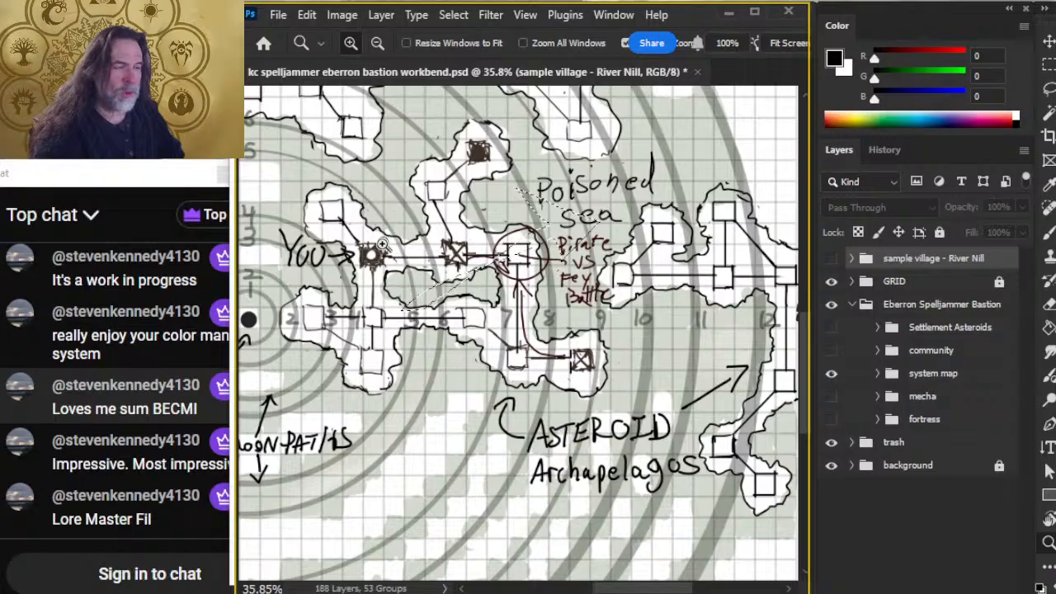
Step: Switch to the community map for comparison and return to the system map
{"action": "left_click", "coordinate": [832, 374]}
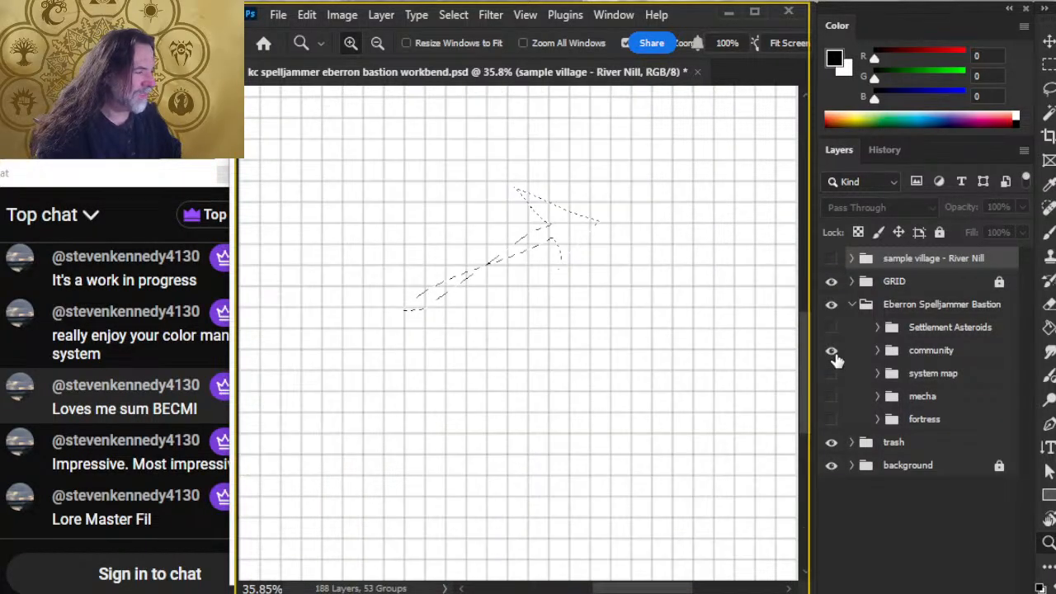
{"action": "left_click", "coordinate": [832, 351]}
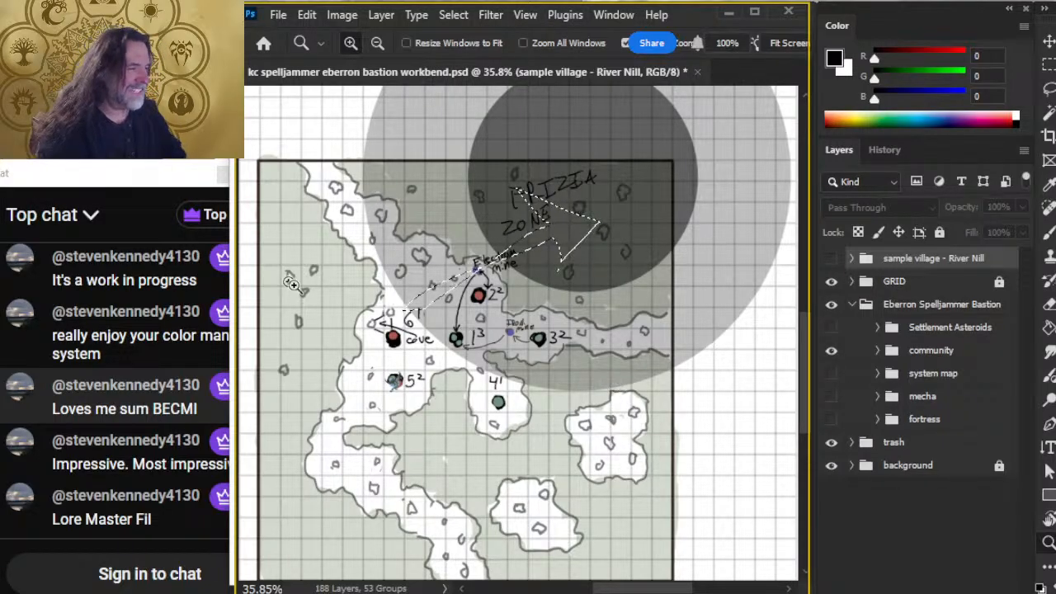
{"action": "left_click", "coordinate": [832, 351]}
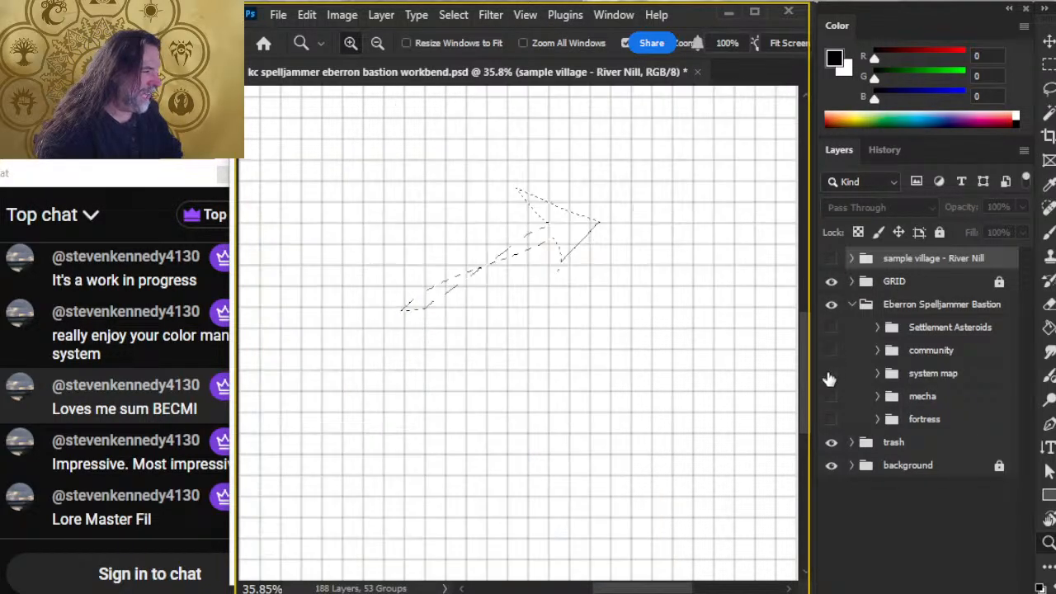
{"action": "left_click", "coordinate": [832, 373]}
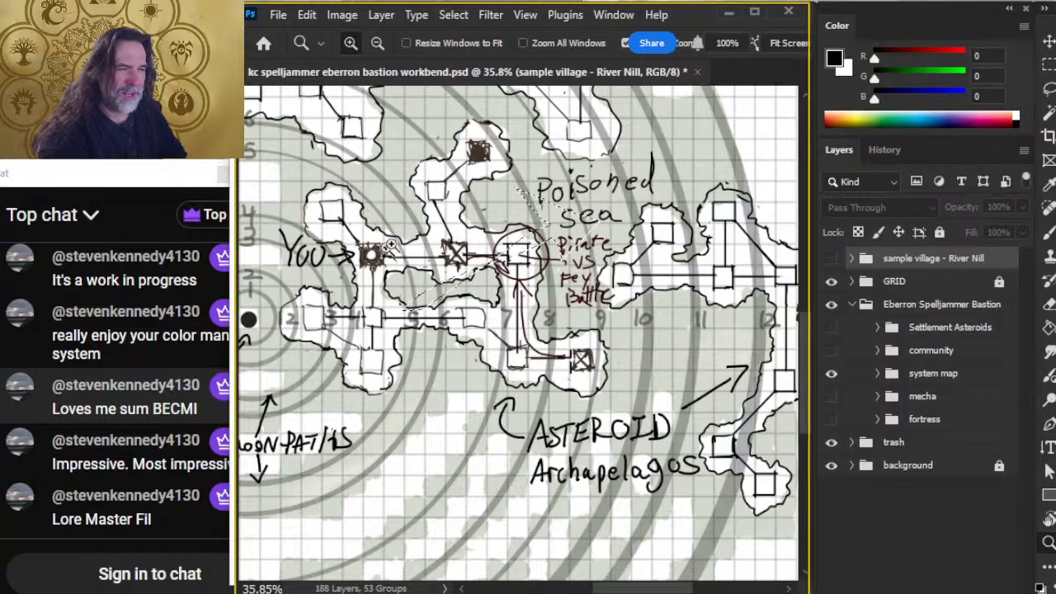
Step: Outline the asteroid at the YOU marker with the Lasso tool and clear the selection
{"action": "key", "text": "l"}
{"action": "mouse_move", "coordinate": [367, 235]}
{"action": "left_mouse_down"}
{"action": "mouse_move", "coordinate": [403, 248]}
{"action": "mouse_move", "coordinate": [426, 224]}
{"action": "mouse_move", "coordinate": [400, 198]}
{"action": "mouse_move", "coordinate": [379, 260]}
{"action": "mouse_move", "coordinate": [339, 219]}
{"action": "mouse_move", "coordinate": [351, 195]}
{"action": "mouse_move", "coordinate": [396, 191]}
{"action": "mouse_move", "coordinate": [413, 195]}
{"action": "mouse_move", "coordinate": [343, 213]}
{"action": "mouse_move", "coordinate": [380, 268]}
{"action": "mouse_move", "coordinate": [368, 272]}
{"action": "mouse_move", "coordinate": [471, 252]}
{"action": "mouse_move", "coordinate": [457, 185]}
{"action": "mouse_move", "coordinate": [468, 220]}
{"action": "mouse_move", "coordinate": [433, 259]}
{"action": "mouse_move", "coordinate": [396, 253]}
{"action": "mouse_move", "coordinate": [412, 272]}
{"action": "mouse_move", "coordinate": [348, 237]}
{"action": "mouse_move", "coordinate": [338, 213]}
{"action": "mouse_move", "coordinate": [350, 185]}
{"action": "mouse_move", "coordinate": [439, 154]}
{"action": "mouse_move", "coordinate": [398, 157]}
{"action": "mouse_move", "coordinate": [404, 271]}
{"action": "left_mouse_up"}
{"action": "left_click", "coordinate": [421, 277]}
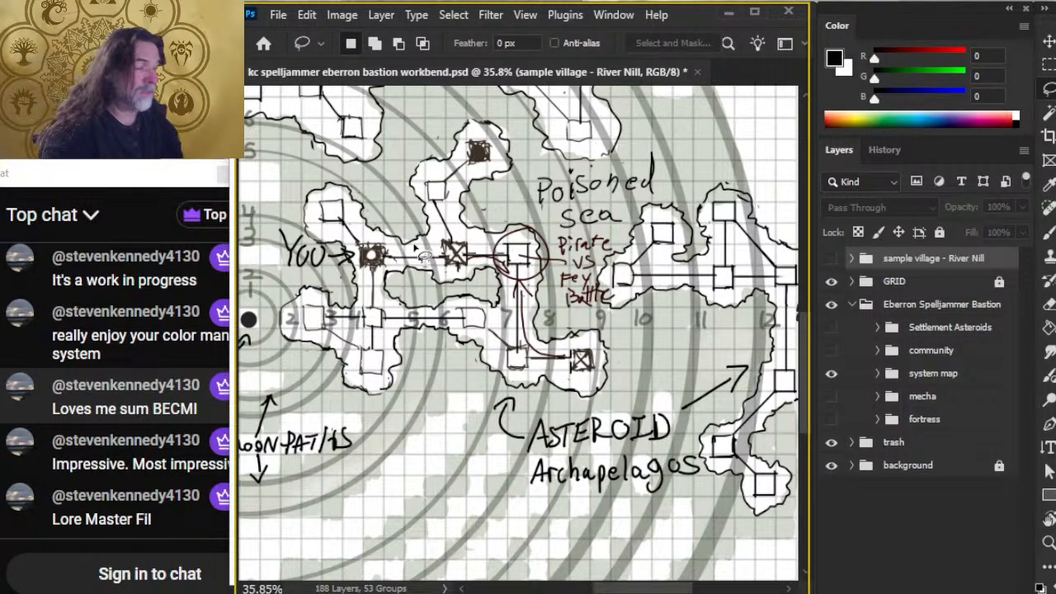
Step: Hide the system and community maps, show the Settlement Asteroids group and expand it to list its settlement folders
{"action": "left_click", "coordinate": [831, 373]}
{"action": "left_click", "coordinate": [830, 350]}
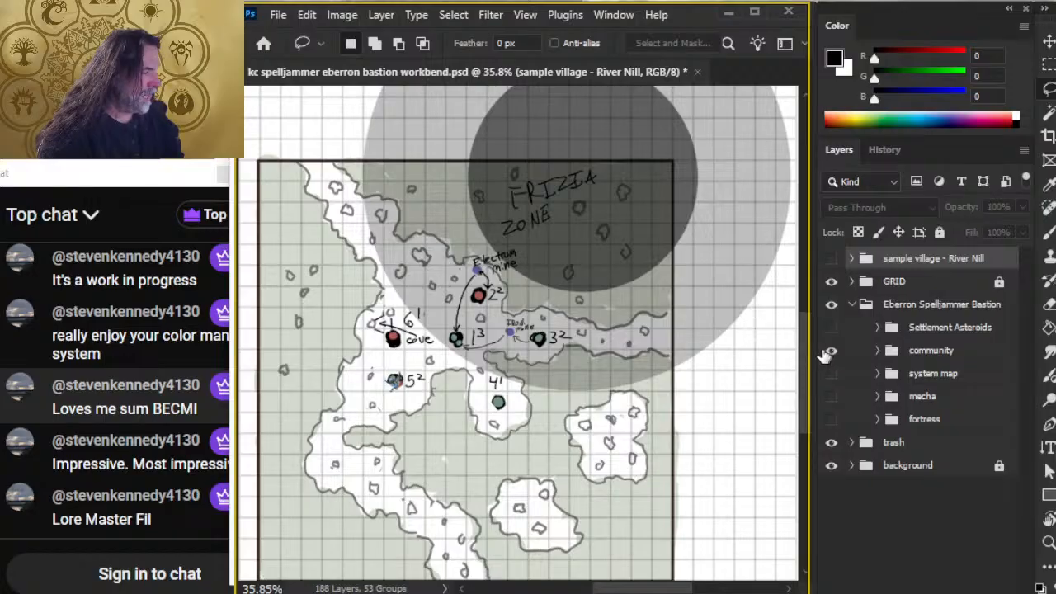
{"action": "left_click", "coordinate": [831, 352]}
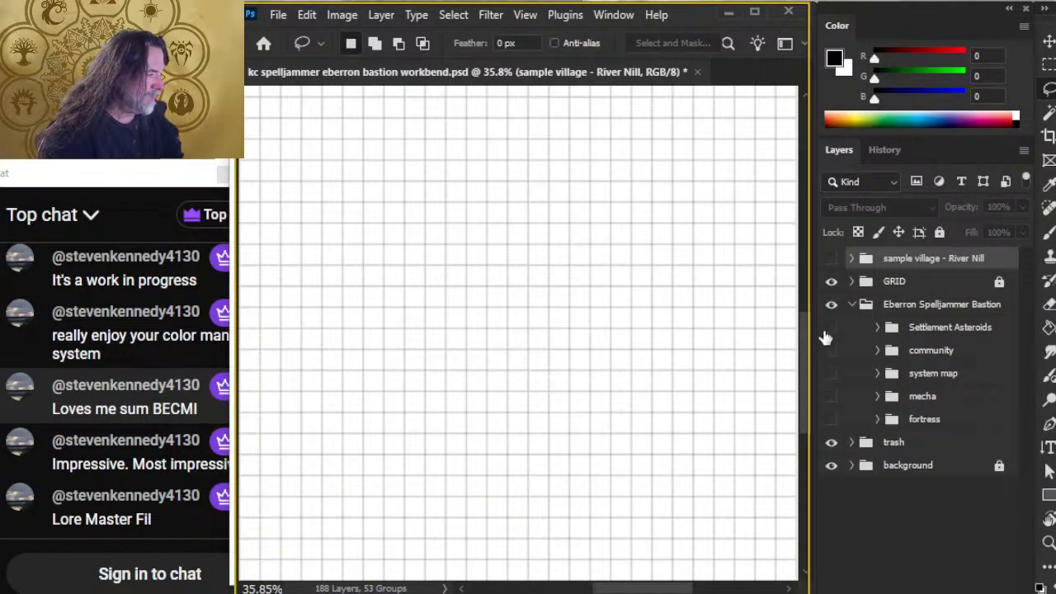
{"action": "left_click", "coordinate": [831, 328]}
{"action": "left_click", "coordinate": [877, 328]}
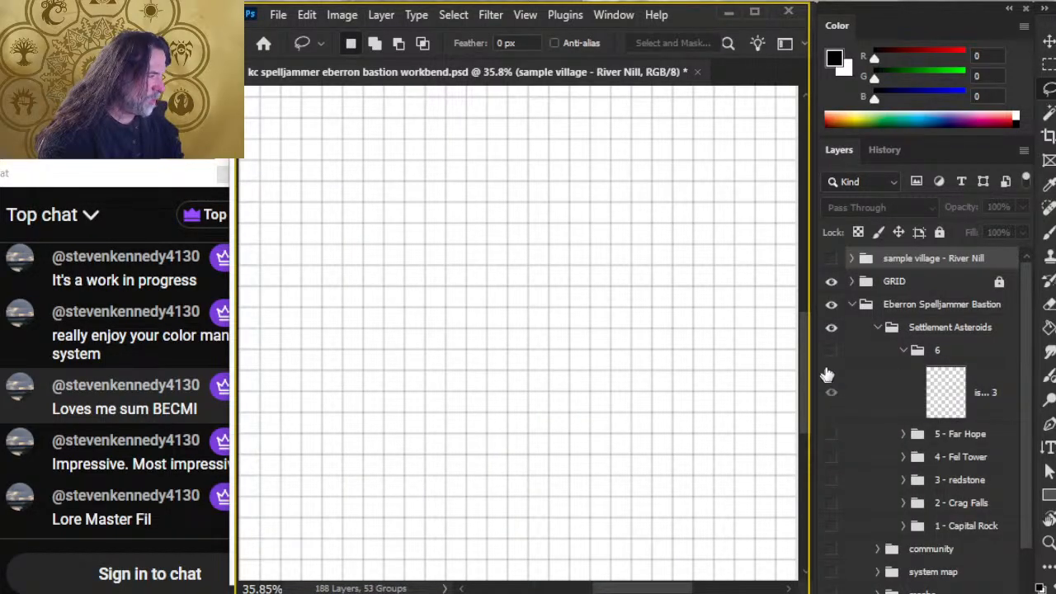
Step: Show settlement folder 6 and bring its blank triangular map template into view
{"action": "left_click", "coordinate": [862, 351]}
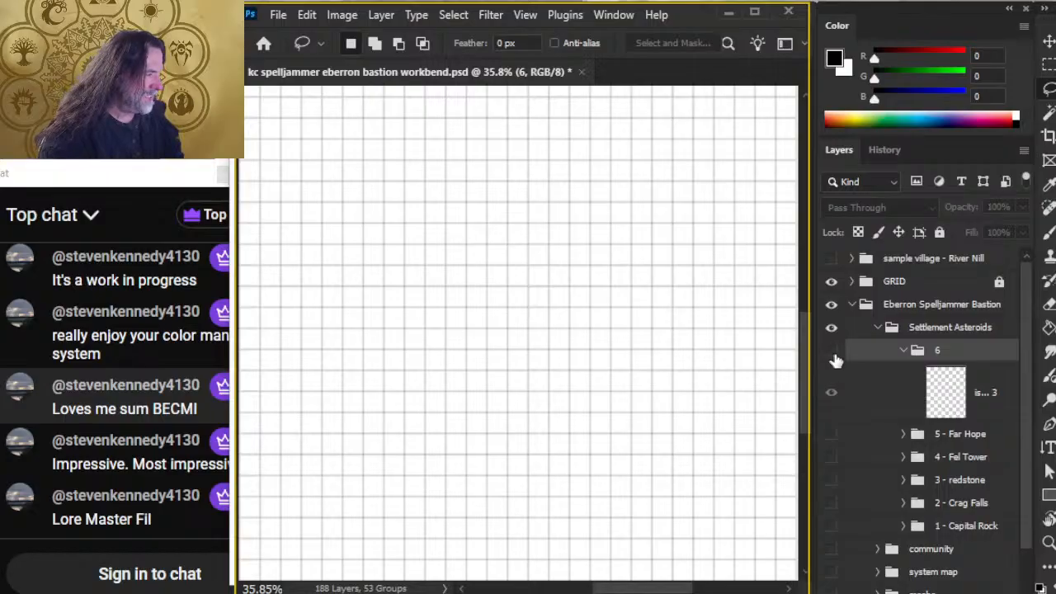
{"action": "left_click", "coordinate": [832, 353]}
{"action": "left_click_drag", "start_coordinate": [599, 315], "coordinate": [592, 295]}
Step: Switch to the browser, close the Spelljammer - Kaiju & Constructs document and reposition the window showing the live stream page
{"action": "key", "text": "alt+Tab"}
{"action": "key", "text": "alt+Tab"}
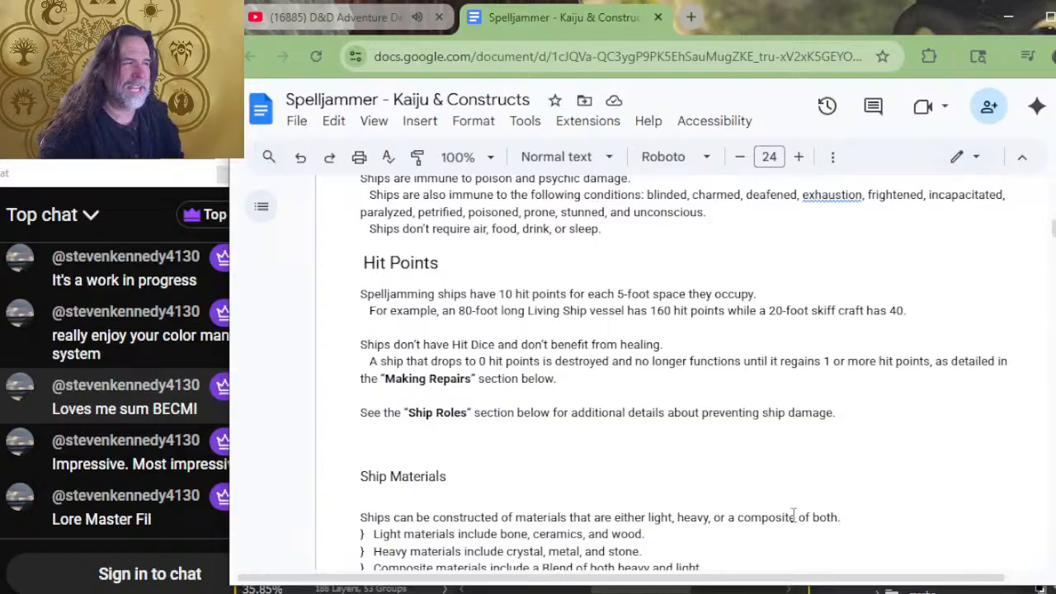
{"action": "left_click", "coordinate": [658, 16]}
{"action": "left_click_drag", "start_coordinate": [628, 15], "coordinate": [622, 136]}
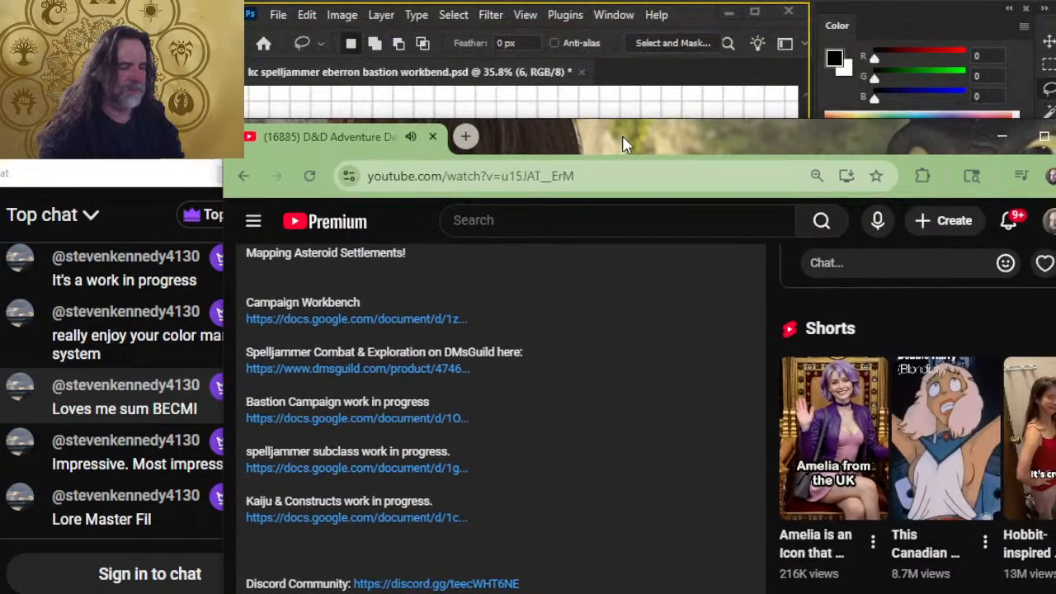
{"action": "scroll", "coordinate": [576, 513], "scroll_direction": "up", "scroll_amount": 5}
{"action": "scroll", "coordinate": [575, 513], "scroll_direction": "up", "scroll_amount": 2}
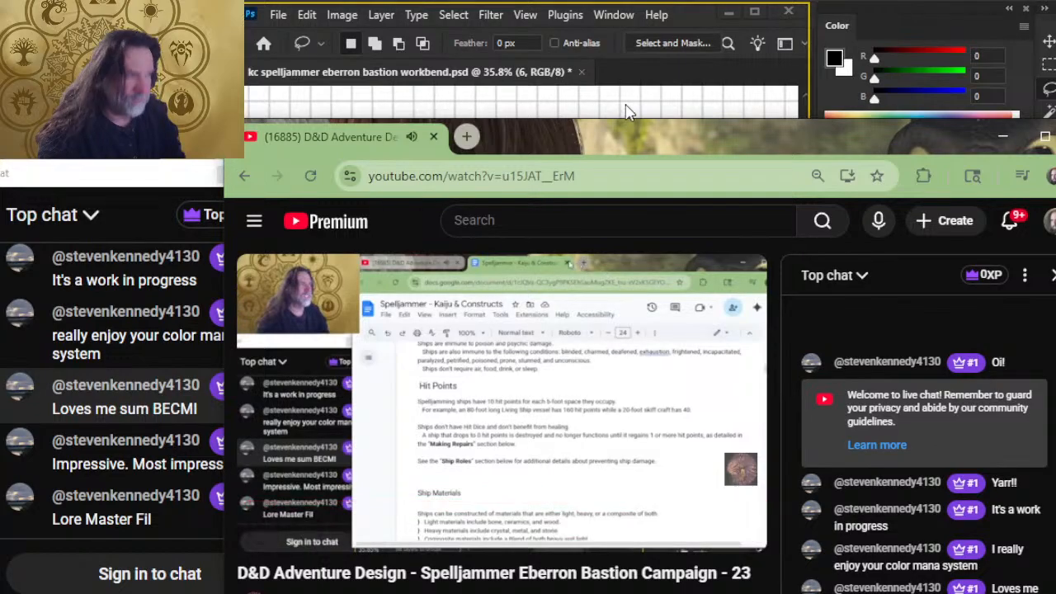
{"action": "left_click_drag", "start_coordinate": [598, 145], "coordinate": [615, 99]}
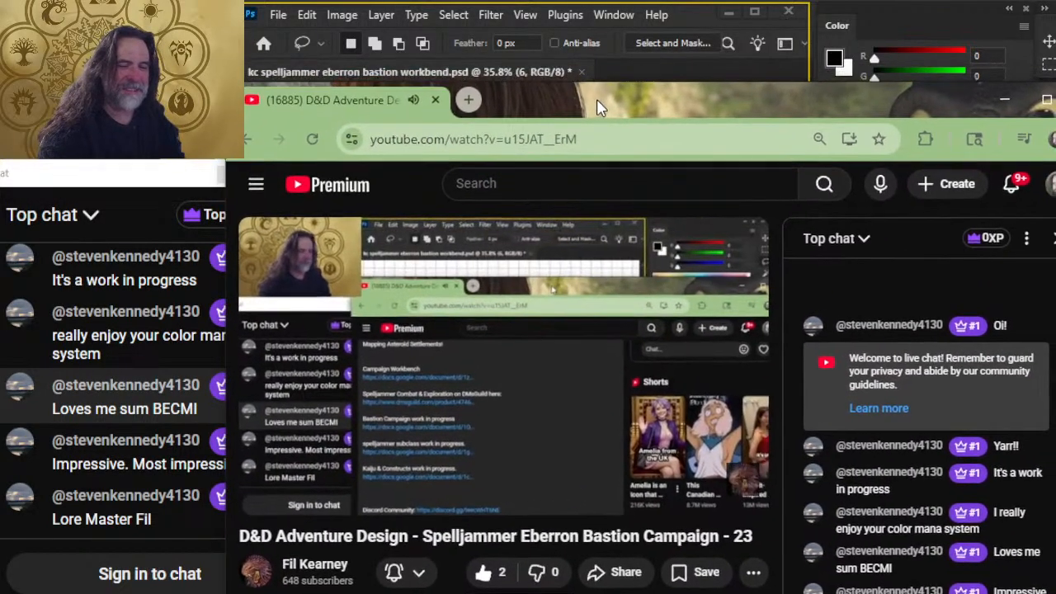
Step: Switch to the campaign documents window, open the Kaiju Bastion Spelljammer Eberron Campaign document and collapse the Bastion tab group
{"action": "key", "text": "alt+Tab"}
{"action": "key", "text": "alt+Tab"}
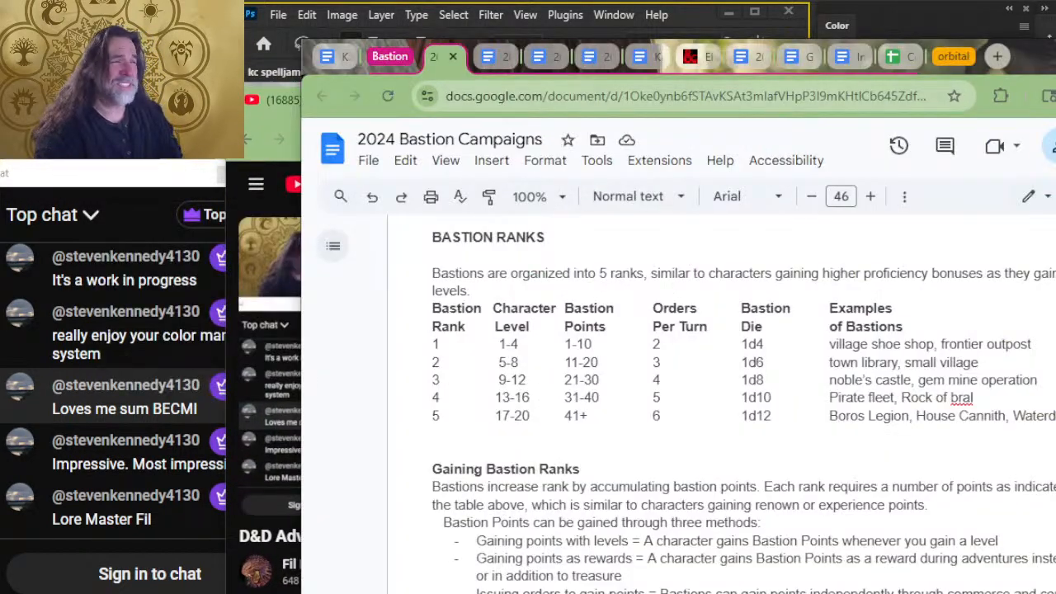
{"action": "left_click_drag", "start_coordinate": [1036, 63], "coordinate": [976, 56]}
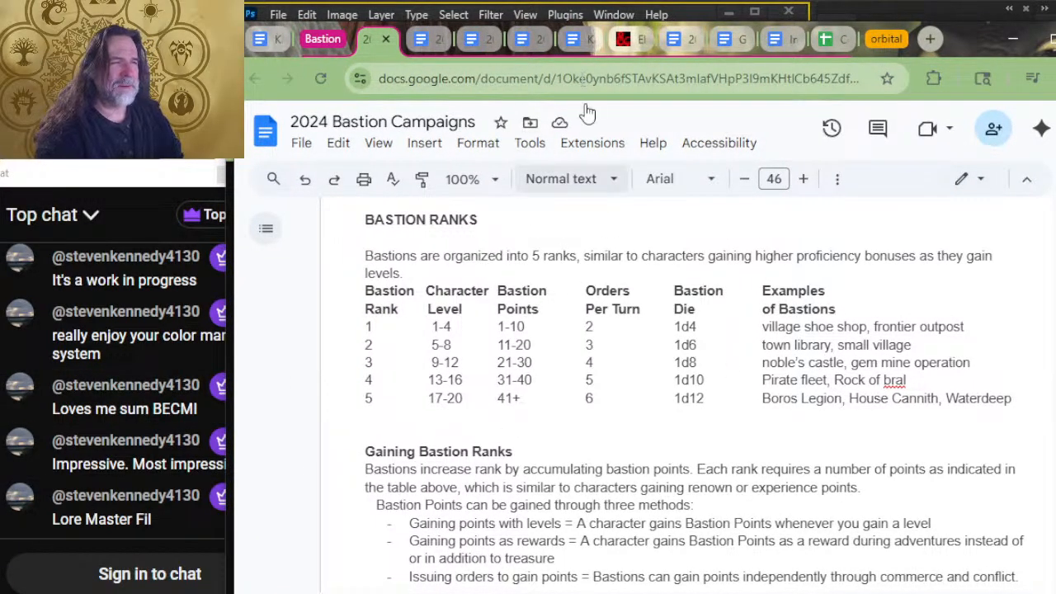
{"action": "left_click", "coordinate": [260, 41]}
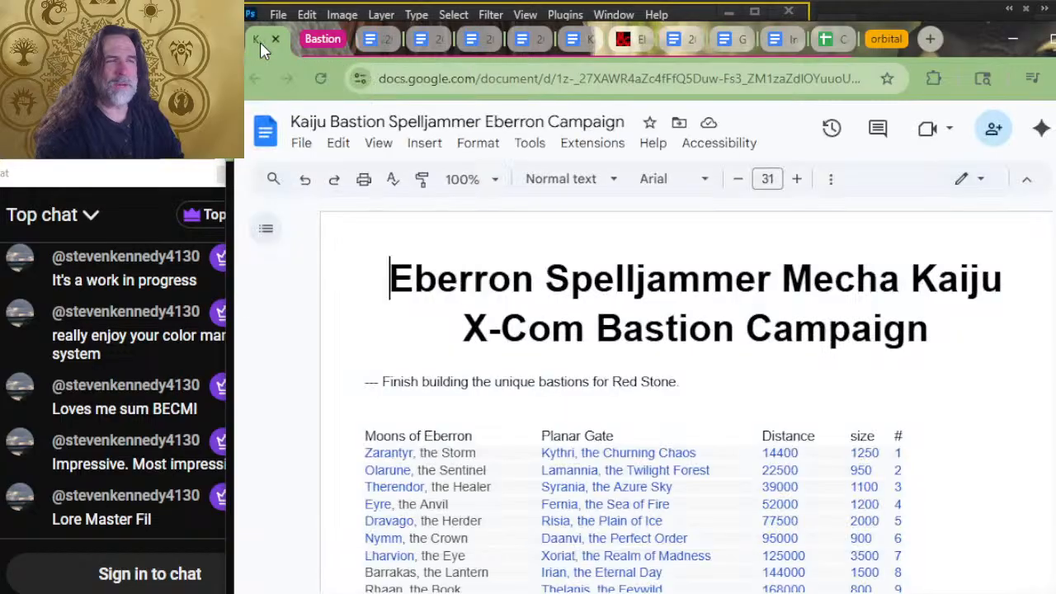
{"action": "left_click", "coordinate": [318, 41]}
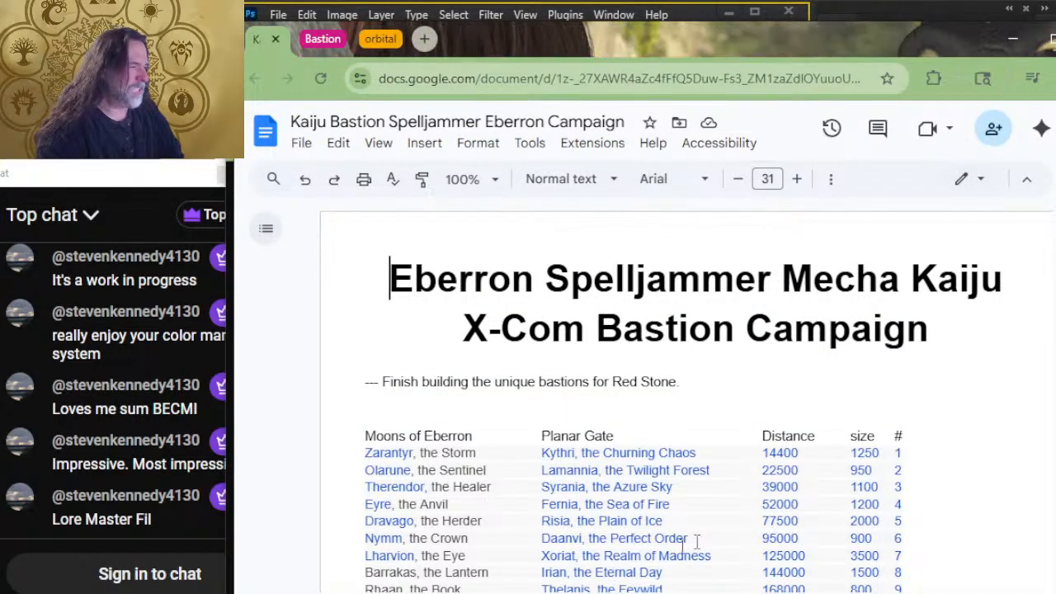
Step: Skim the campaign document from the moons table through the mecha rules to the settlement notes and return to its beginning
{"action": "scroll", "coordinate": [722, 412], "scroll_direction": "down", "scroll_amount": 5}
{"action": "scroll", "coordinate": [726, 411], "scroll_direction": "down", "scroll_amount": 5}
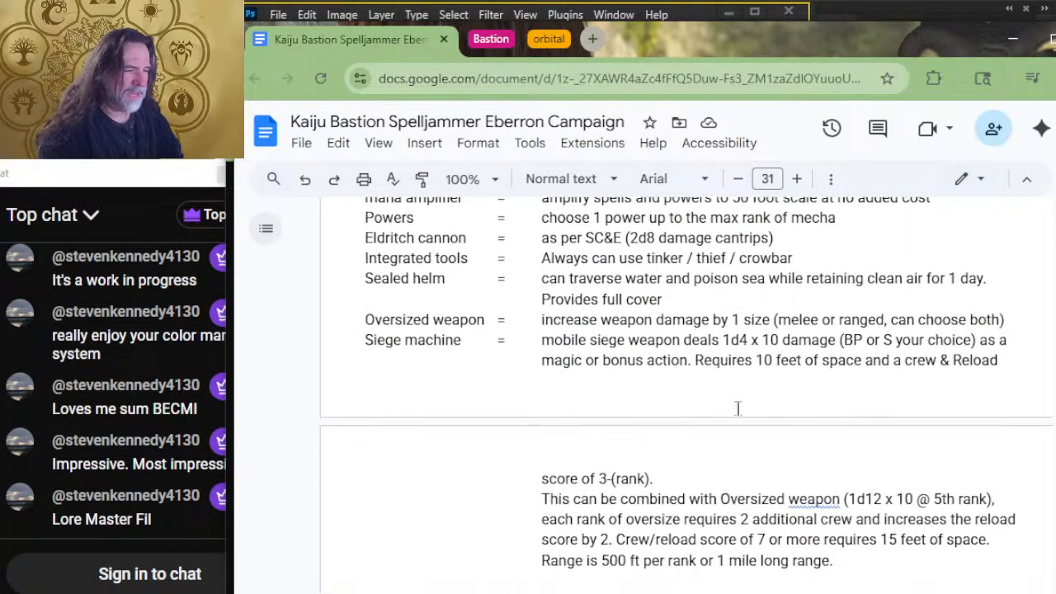
{"action": "scroll", "coordinate": [738, 405], "scroll_direction": "up", "scroll_amount": 6}
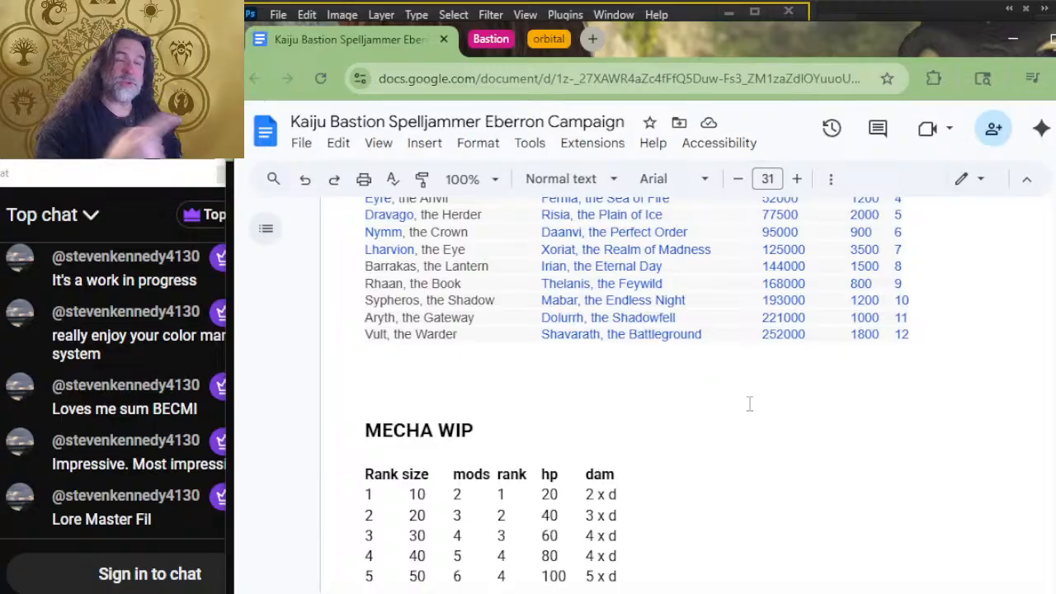
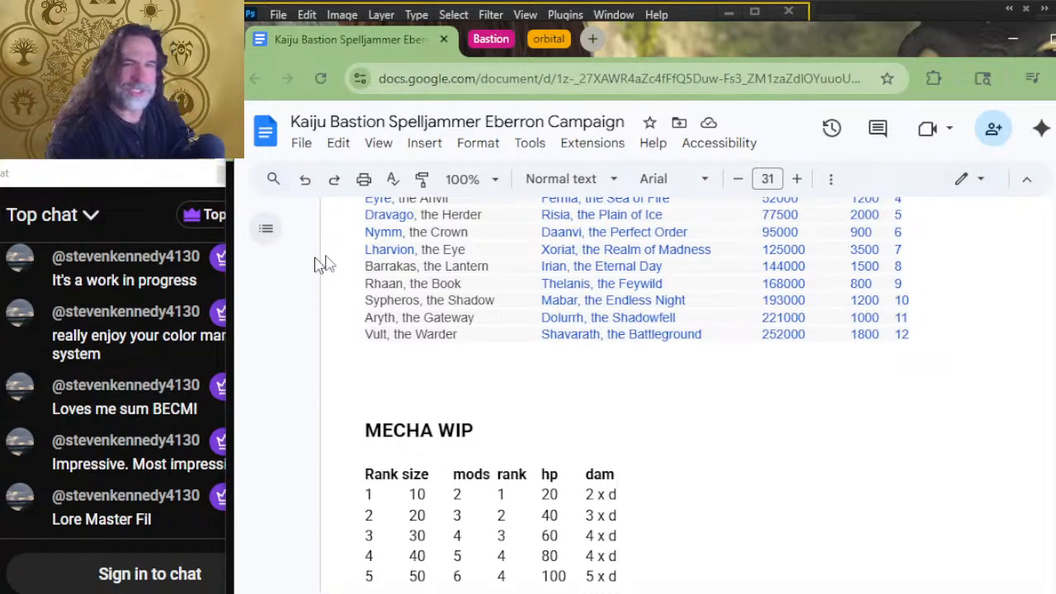
{"action": "scroll", "coordinate": [581, 446], "scroll_direction": "down", "scroll_amount": 10}
{"action": "scroll", "coordinate": [585, 379], "scroll_direction": "down", "scroll_amount": 15}
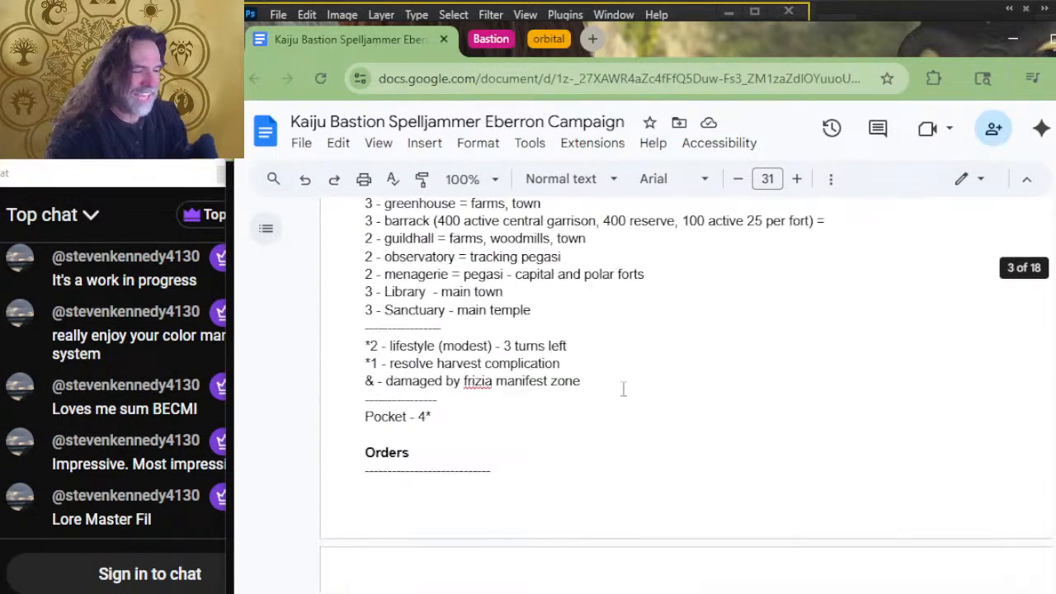
{"action": "scroll", "coordinate": [610, 400], "scroll_direction": "up", "scroll_amount": 14}
{"action": "scroll", "coordinate": [611, 400], "scroll_direction": "up", "scroll_amount": 15}
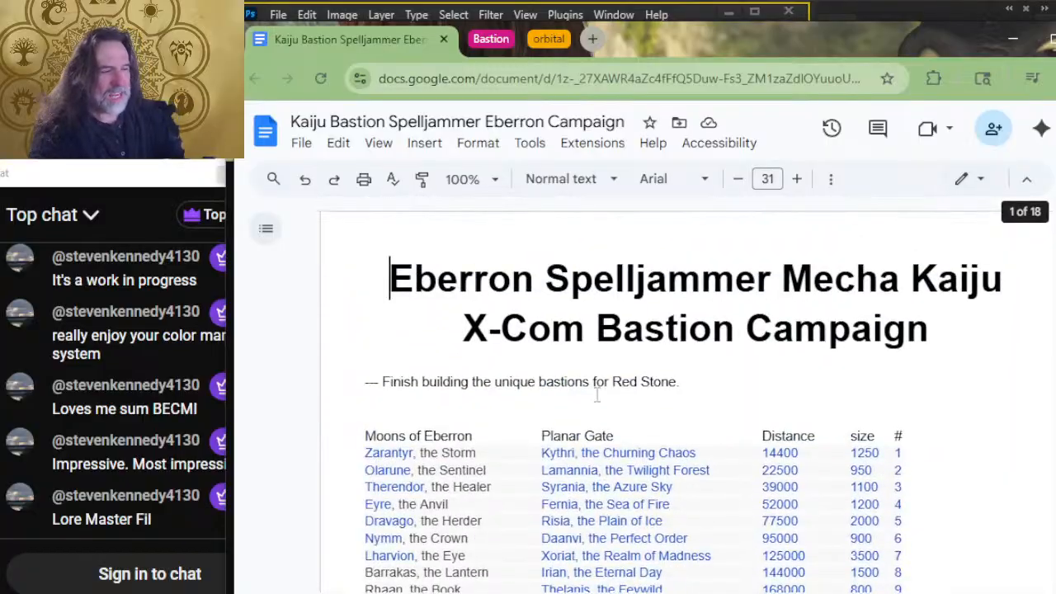
Step: Examine the MECHA WIP section's rank table and its list of mods
{"action": "scroll", "coordinate": [564, 382], "scroll_direction": "down", "scroll_amount": 5}
{"action": "scroll", "coordinate": [564, 382], "scroll_direction": "up", "scroll_amount": 2}
{"action": "scroll", "coordinate": [619, 421], "scroll_direction": "down", "scroll_amount": 4}
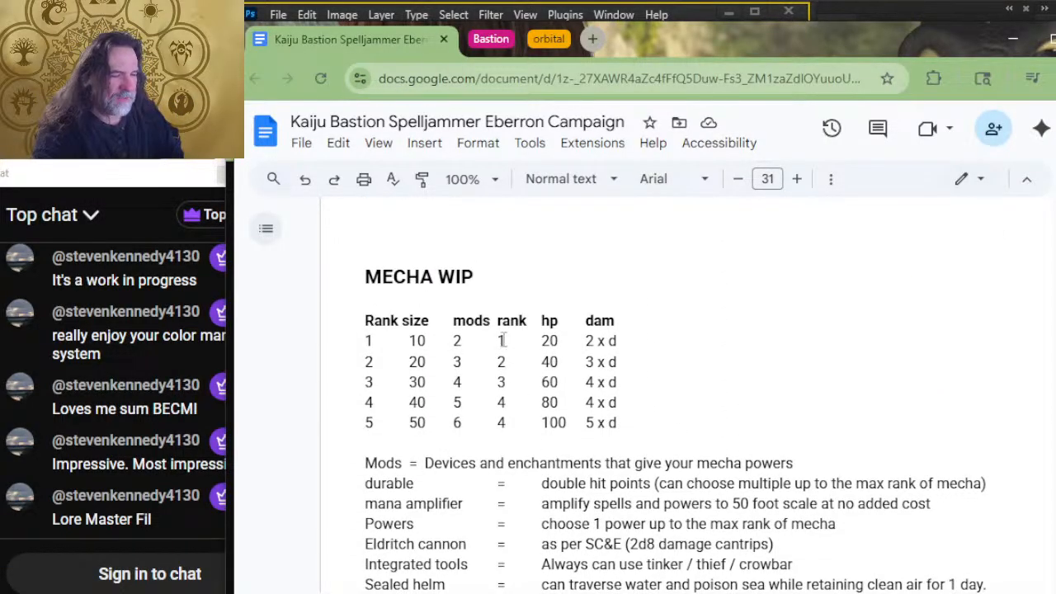
{"action": "scroll", "coordinate": [500, 347], "scroll_direction": "down", "scroll_amount": 4}
{"action": "scroll", "coordinate": [533, 339], "scroll_direction": "up", "scroll_amount": 2}
{"action": "scroll", "coordinate": [533, 340], "scroll_direction": "down", "scroll_amount": 4}
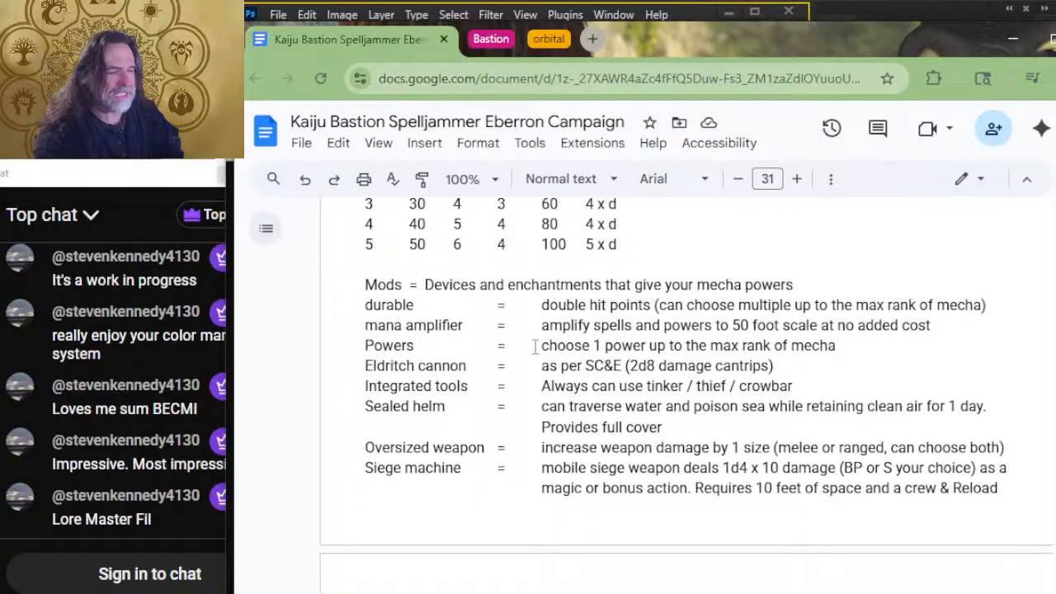
{"action": "scroll", "coordinate": [529, 288], "scroll_direction": "up", "scroll_amount": 2}
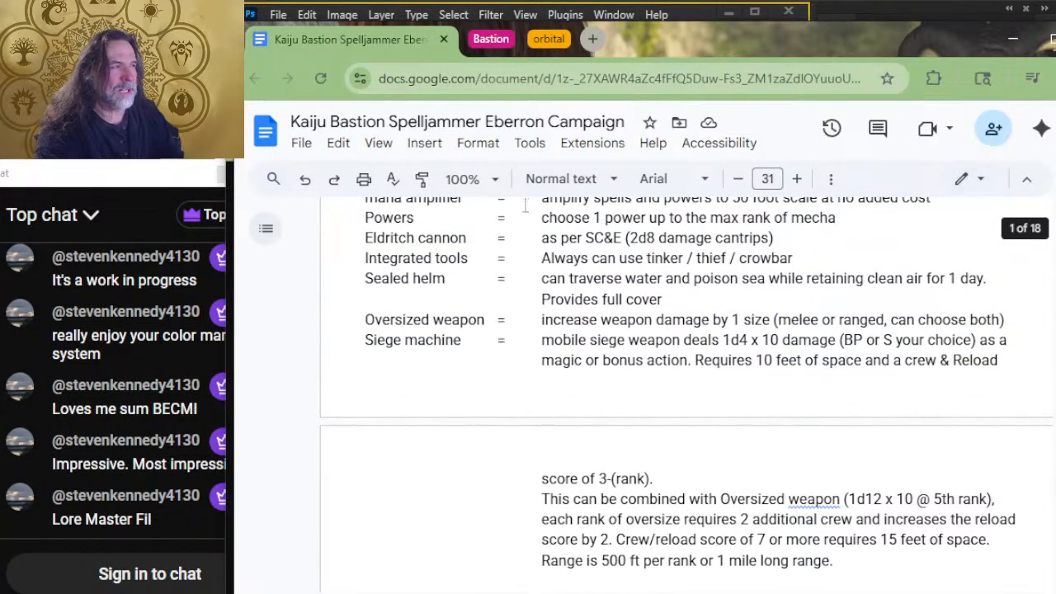
Step: Expand the orbital tab group and look at the Spelljammer Subclasses, Eberron and Kaiju & Constructs documents
{"action": "left_click", "coordinate": [545, 39]}
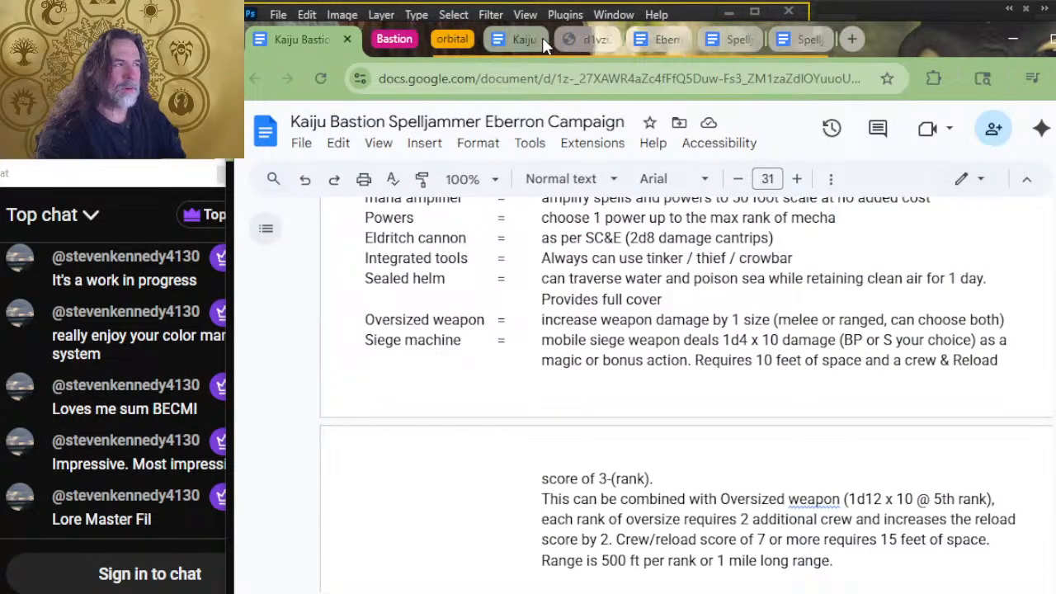
{"action": "left_click", "coordinate": [755, 40]}
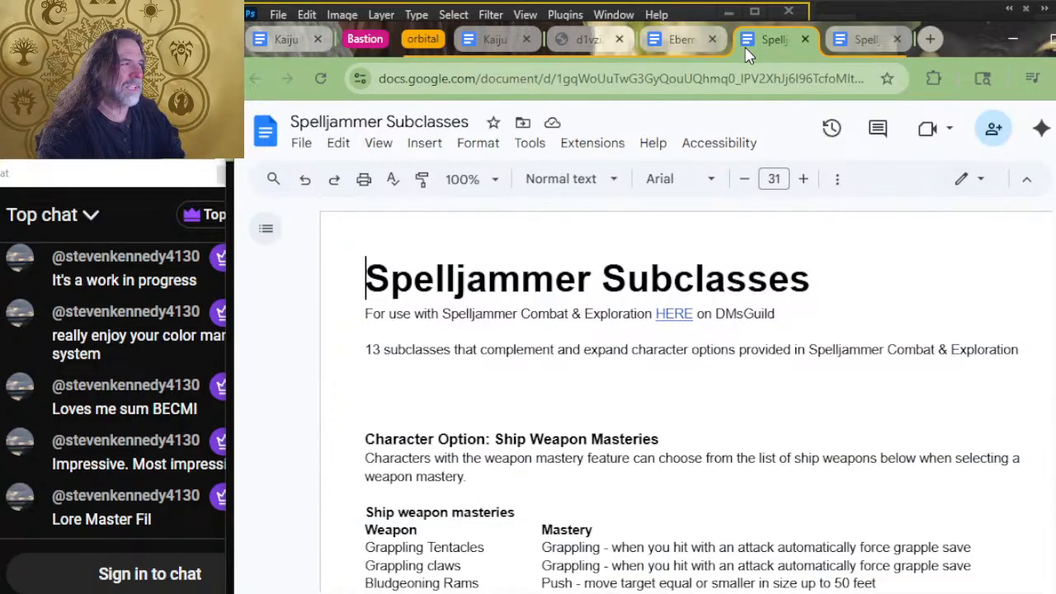
{"action": "left_click", "coordinate": [660, 33]}
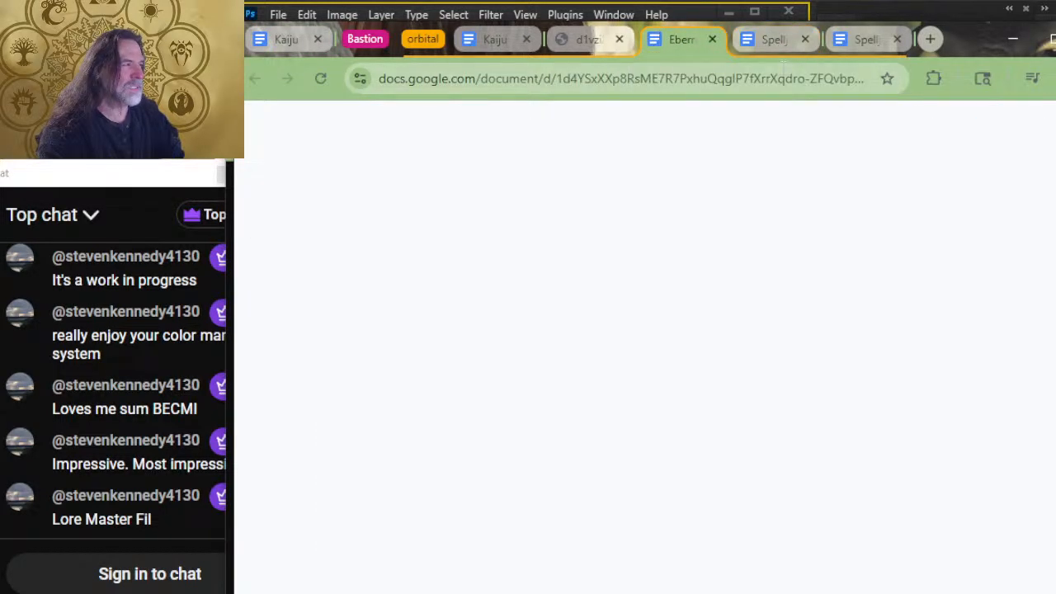
{"action": "left_click", "coordinate": [862, 41]}
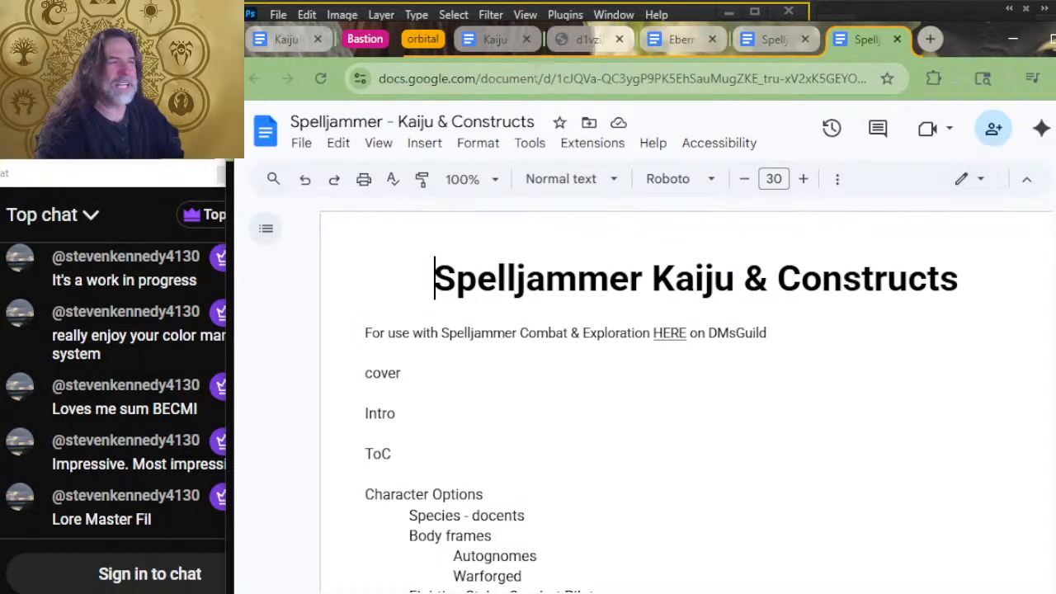
Step: Return to the Kaiju Bastion Spelljammer Eberron Campaign document and bring up the Cluster Settlements table under Communities
{"action": "left_click", "coordinate": [286, 39]}
{"action": "scroll", "coordinate": [471, 341], "scroll_direction": "up", "scroll_amount": 4}
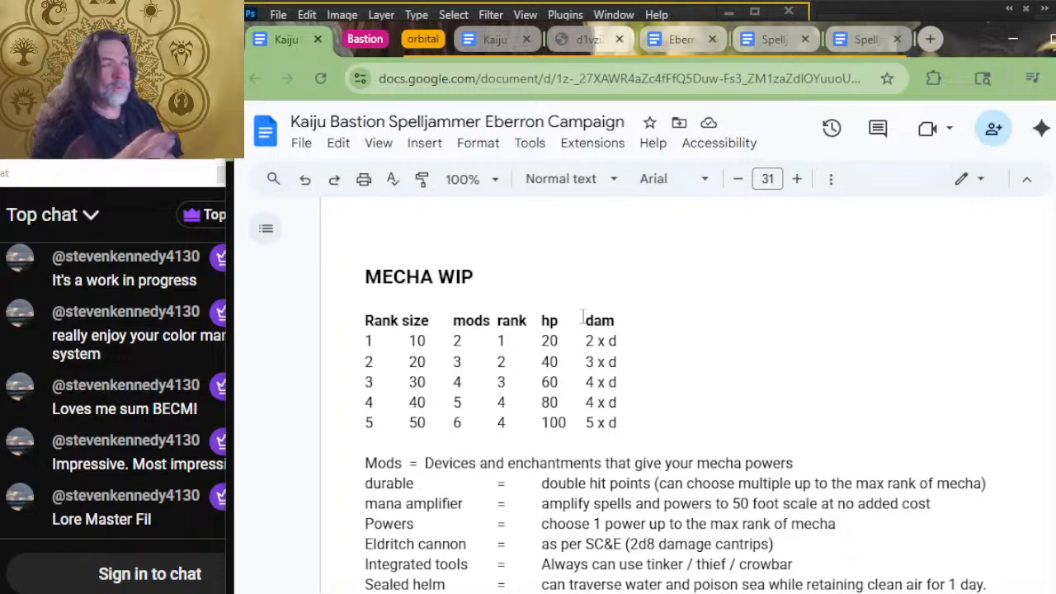
{"action": "scroll", "coordinate": [502, 479], "scroll_direction": "down", "scroll_amount": 20}
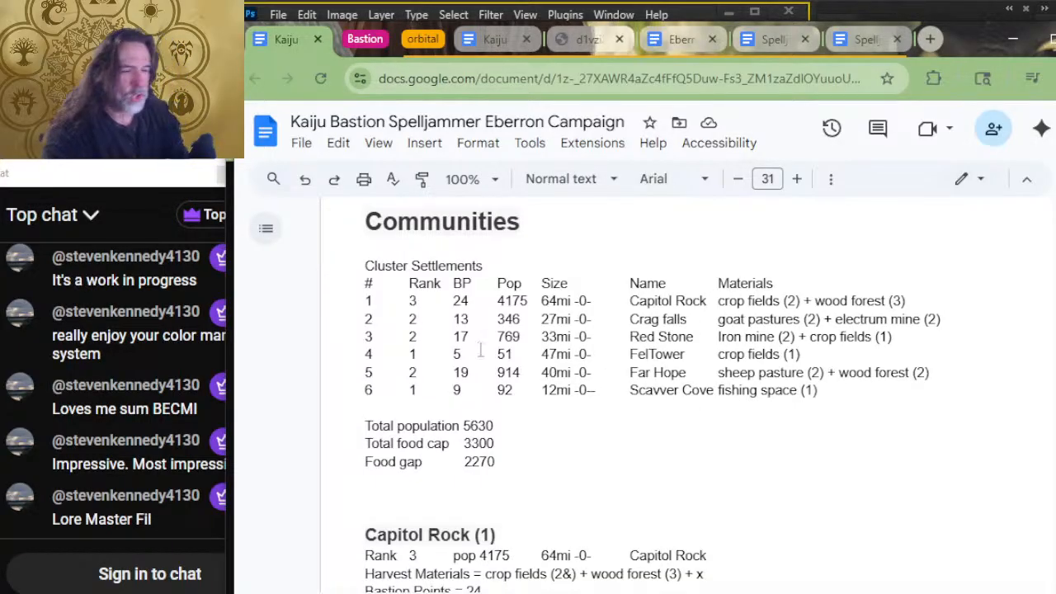
Step: Switch to Photoshop, hide the triangular template layer in folder 6 and show the 1 - Capital Rock map
{"action": "key", "text": "alt+Tab"}
{"action": "key", "text": "alt+Tab"}
{"action": "key", "text": "alt+Tab"}
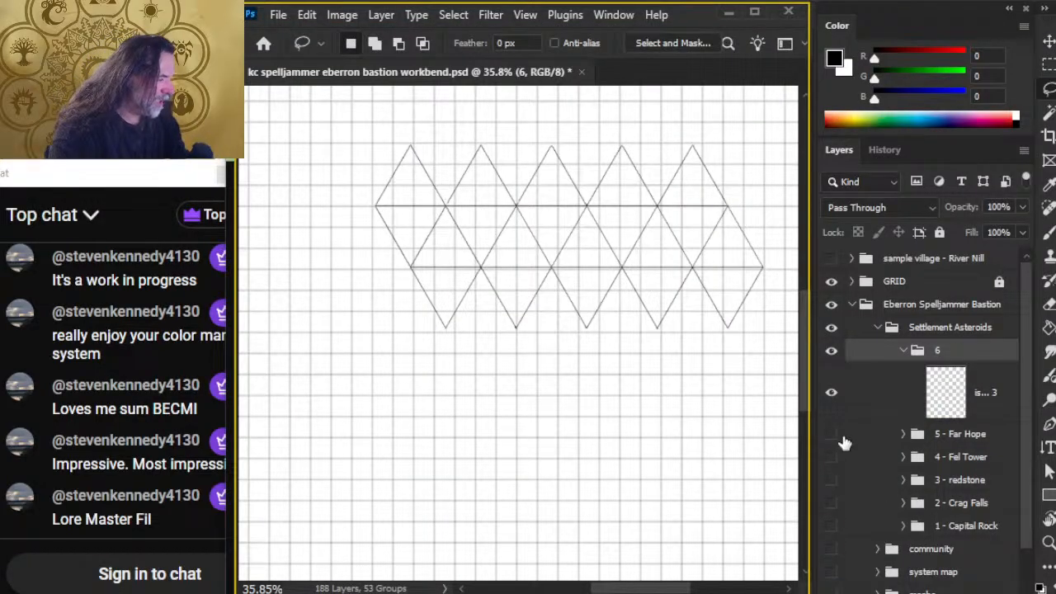
{"action": "left_click", "coordinate": [831, 393]}
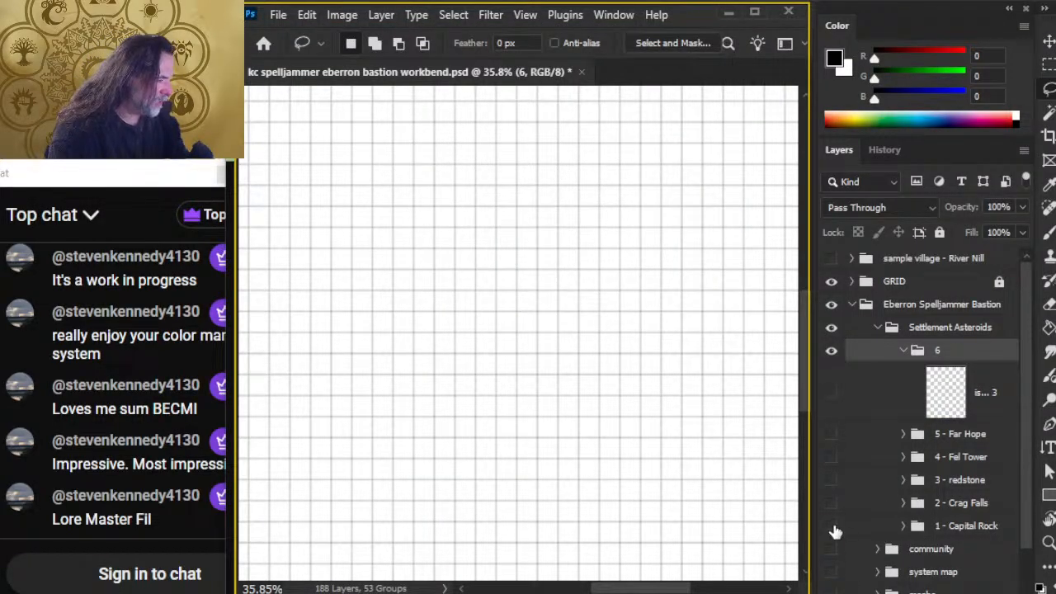
{"action": "left_click", "coordinate": [831, 526]}
{"action": "left_click_drag", "start_coordinate": [656, 329], "coordinate": [556, 403]}
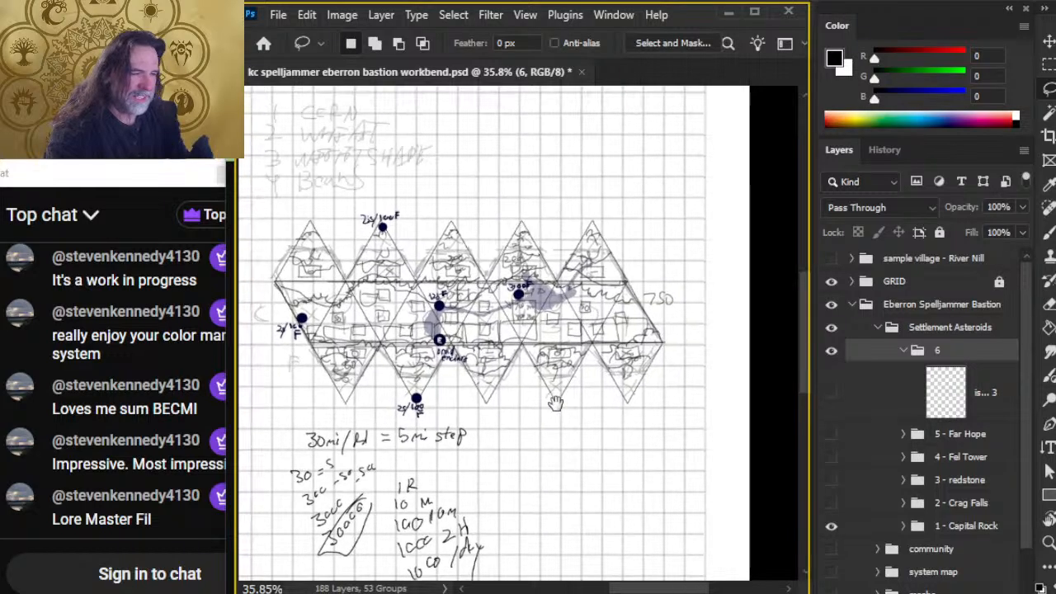
Step: Examine the Capital Rock asteroid map closely, including its marked forts, druid enclave and terrain
{"action": "mouse_move", "coordinate": [328, 373]}
{"action": "left_mouse_down"}
{"action": "mouse_move", "coordinate": [554, 410]}
{"action": "mouse_move", "coordinate": [363, 369]}
{"action": "left_mouse_up"}
{"action": "key", "text": "z"}
{"action": "left_click_drag", "start_coordinate": [485, 355], "coordinate": [529, 387]}
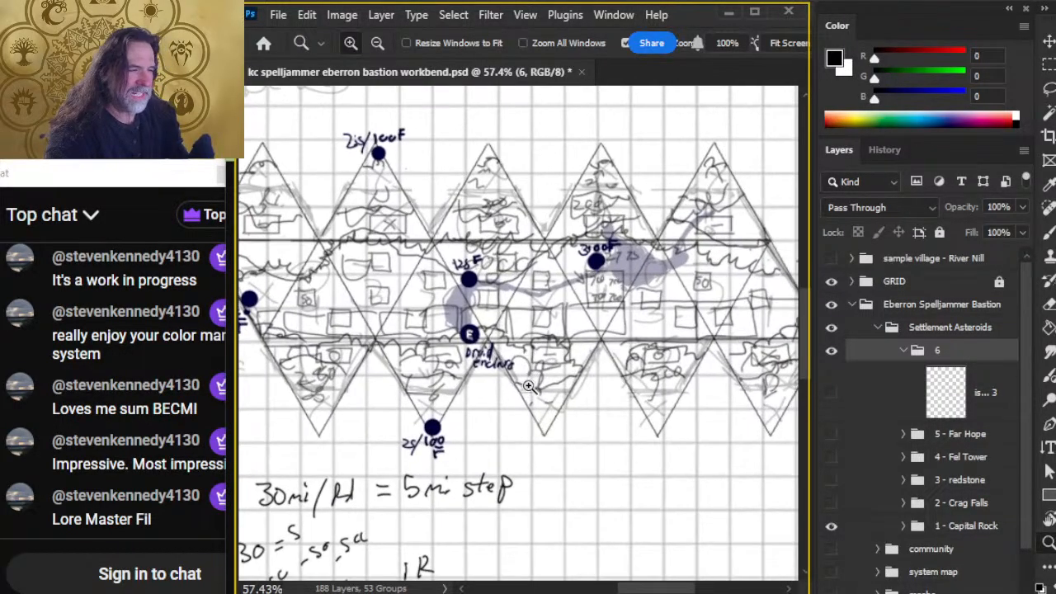
{"action": "left_click_drag", "start_coordinate": [431, 378], "coordinate": [590, 410]}
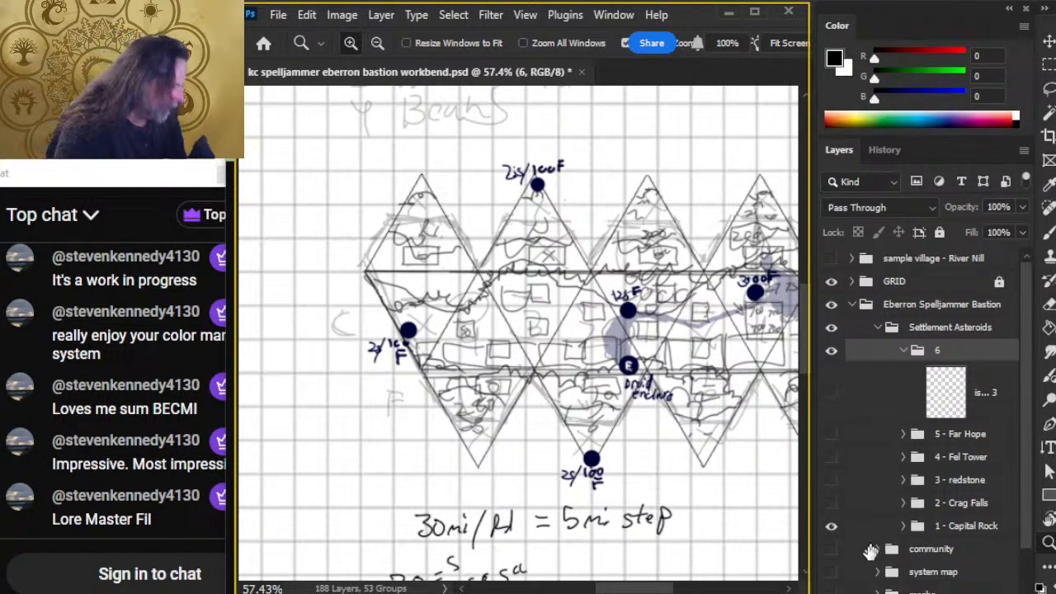
{"action": "left_click_drag", "start_coordinate": [584, 480], "coordinate": [515, 389]}
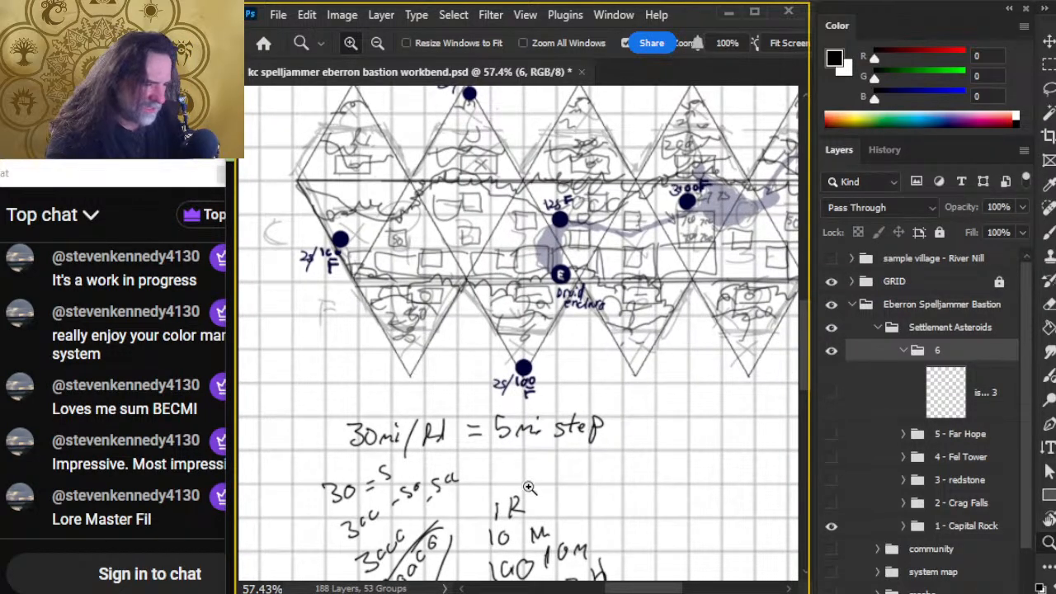
{"action": "left_click_drag", "start_coordinate": [555, 500], "coordinate": [583, 593]}
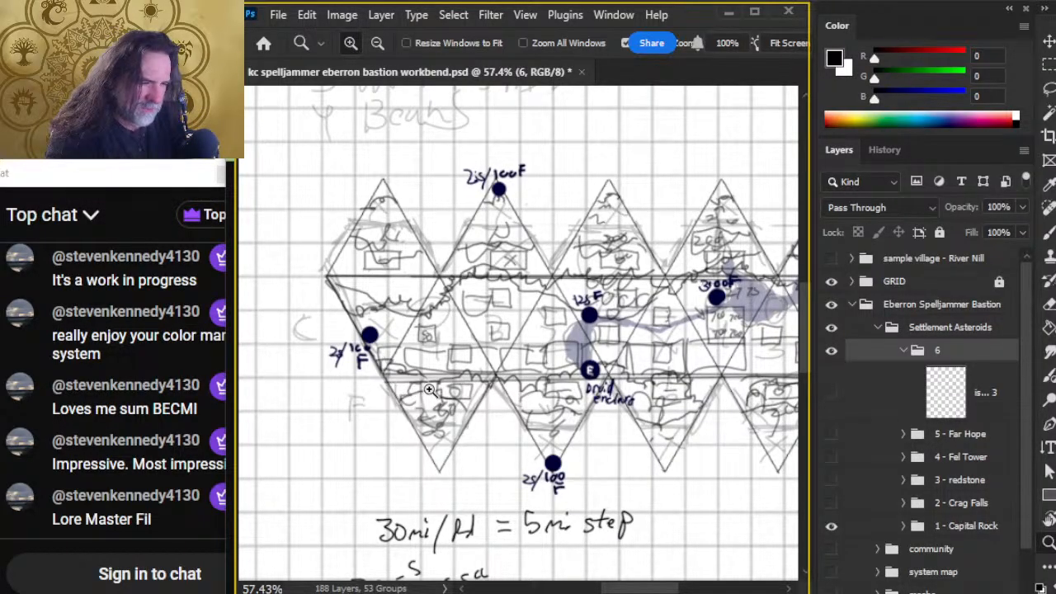
{"action": "left_click_drag", "start_coordinate": [680, 455], "coordinate": [565, 414]}
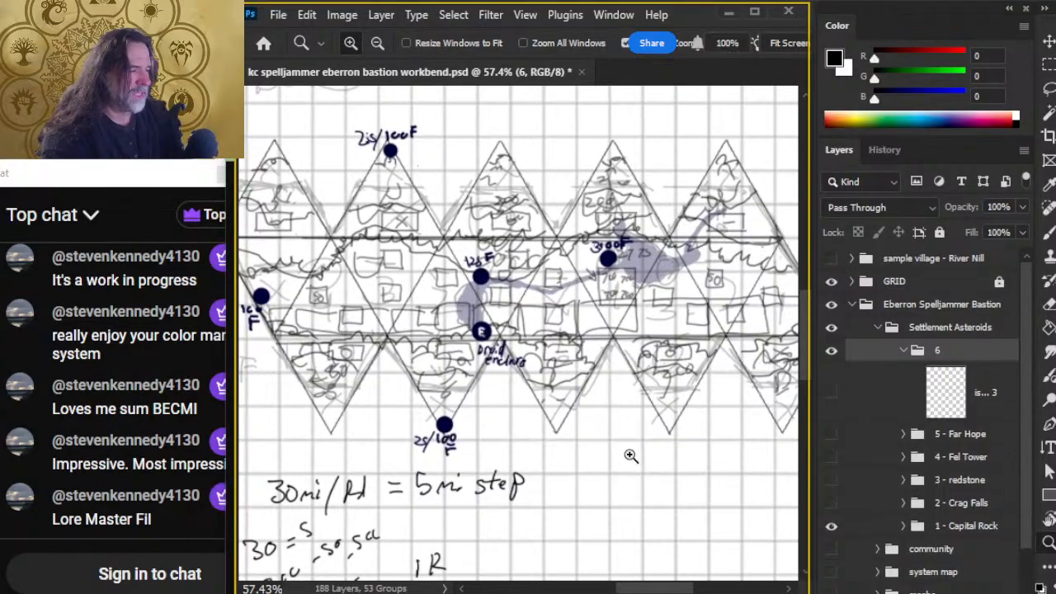
Step: View the whole Capital Rock map and examine the handwritten travel rate notes beneath it
{"action": "key", "text": "ctrl+0"}
{"action": "left_click", "coordinate": [711, 404]}
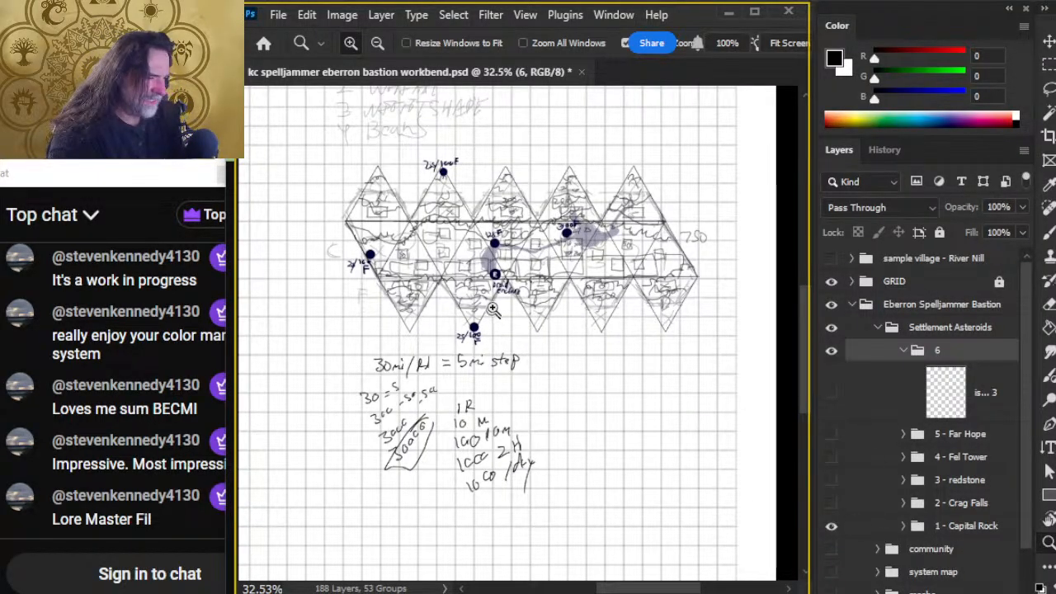
{"action": "left_click", "coordinate": [524, 283]}
{"action": "scroll", "coordinate": [512, 280], "scroll_direction": "down", "scroll_amount": 3}
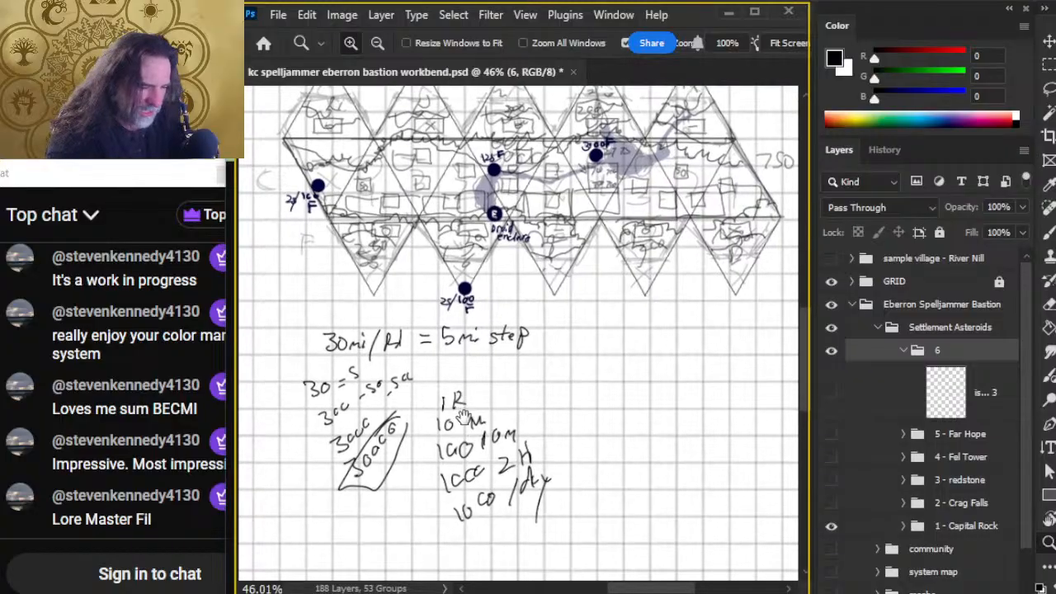
{"action": "left_click", "coordinate": [443, 473]}
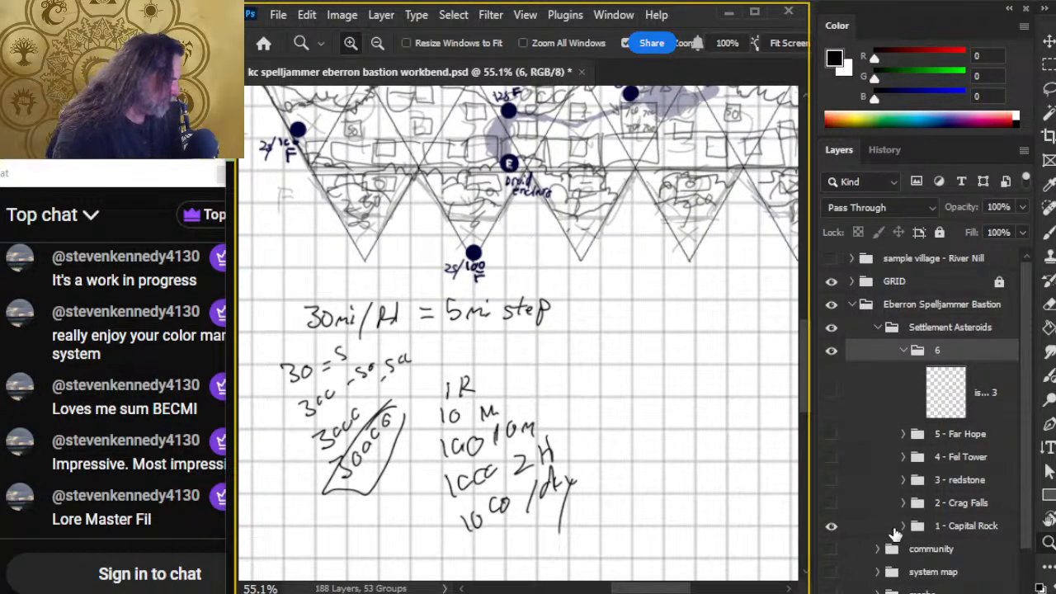
Step: Check the YouTube live stream page, then return to Photoshop and bring the Capital Rock map back into view
{"action": "key", "text": "alt+Tab"}
{"action": "key", "text": "alt+Tab"}
{"action": "key", "text": "alt+Tab"}
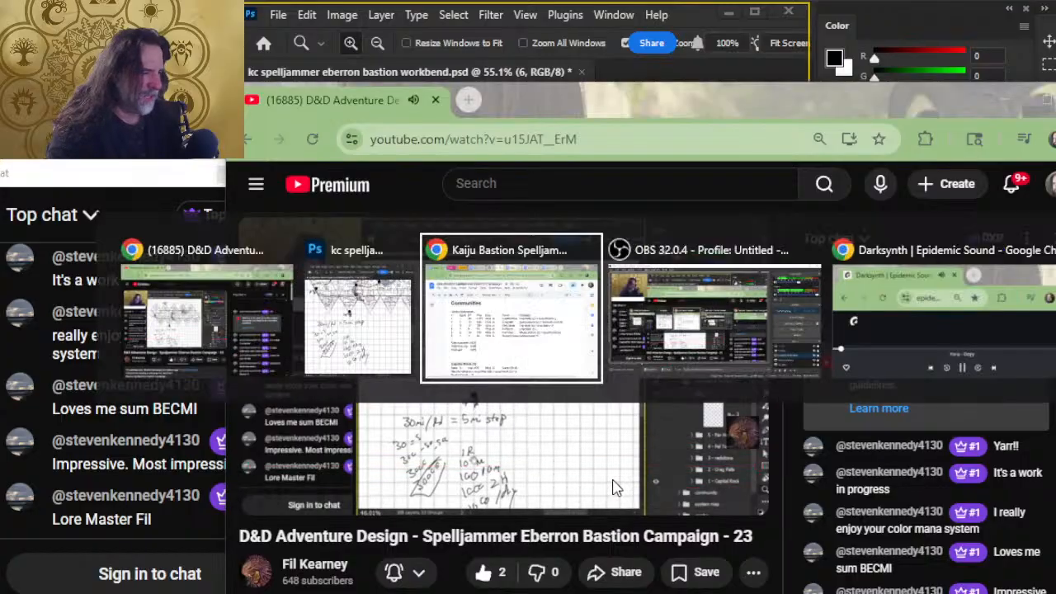
{"action": "key", "text": "alt+Tab"}
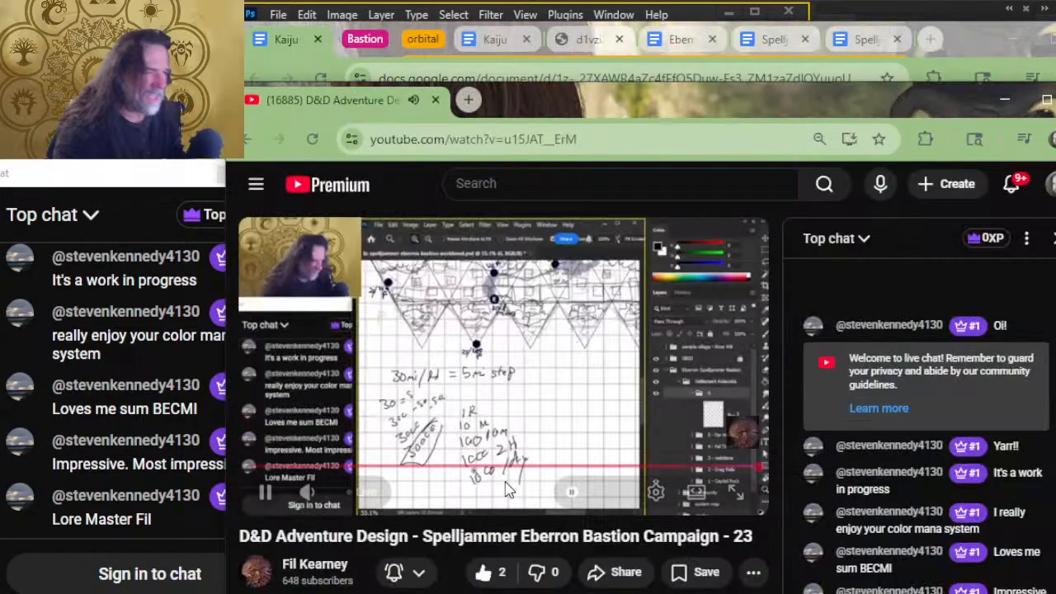
{"action": "key", "text": "alt+Tab"}
{"action": "key", "text": "alt+Tab"}
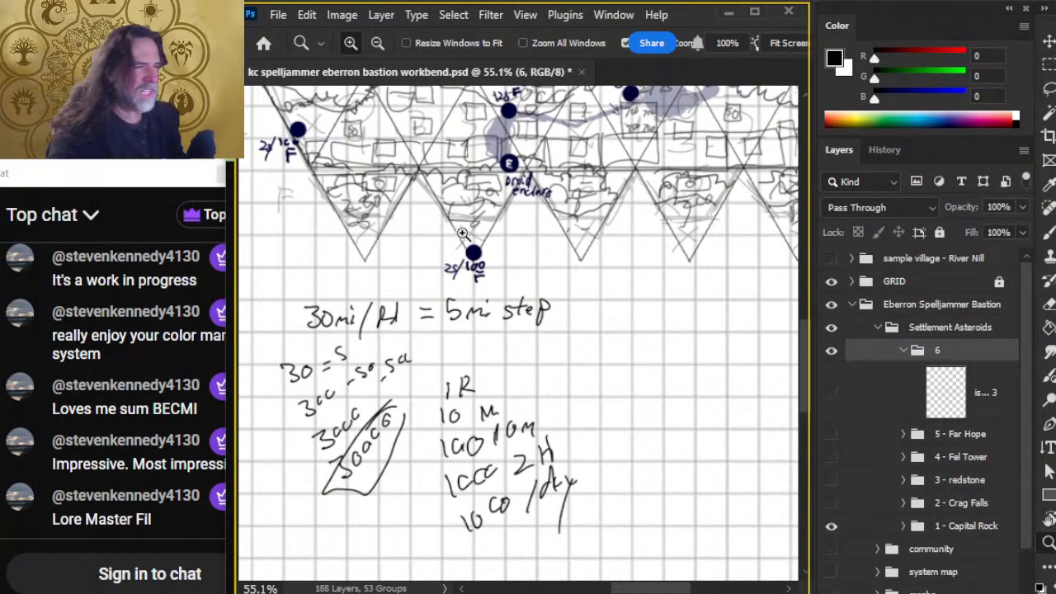
{"action": "scroll", "coordinate": [446, 211], "scroll_direction": "up", "scroll_amount": 6}
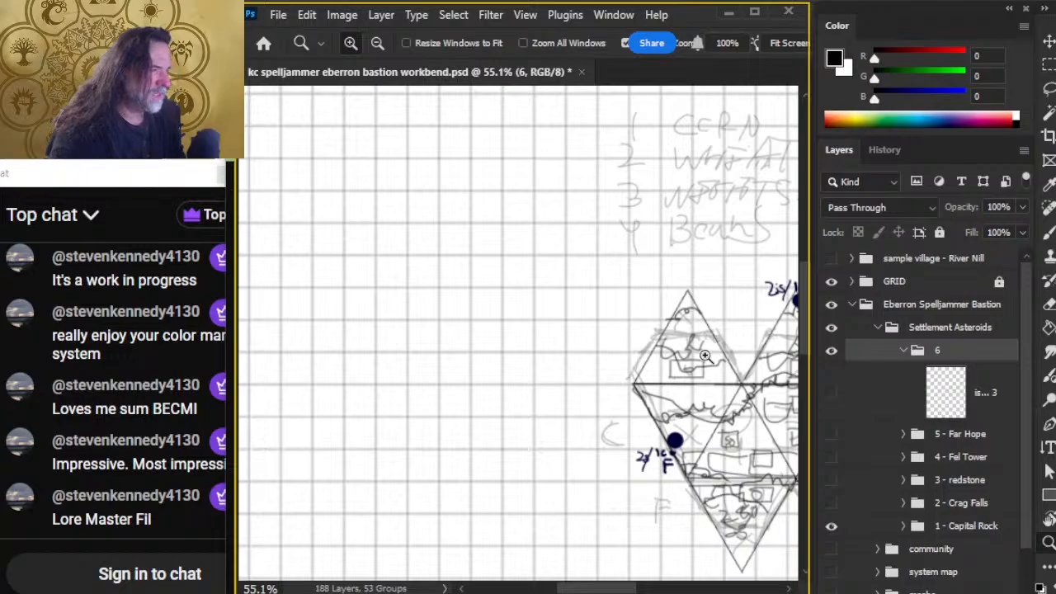
{"action": "mouse_move", "coordinate": [706, 372]}
{"action": "left_mouse_down"}
{"action": "mouse_move", "coordinate": [502, 289]}
{"action": "mouse_move", "coordinate": [400, 229]}
{"action": "left_mouse_up"}
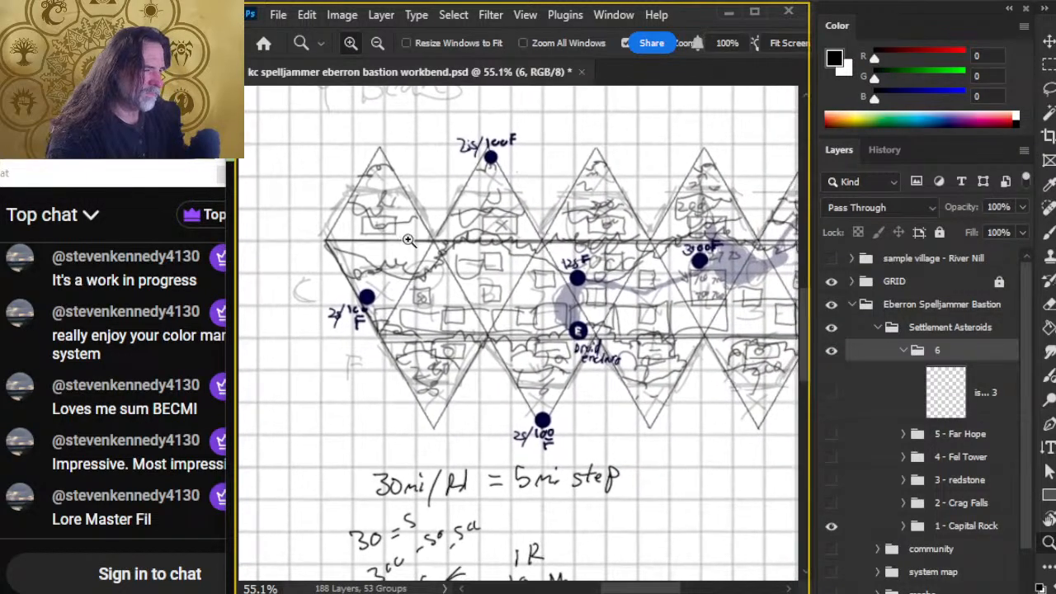
Step: Switch to the Kaiju Bastion Spelljammer Eberron Campaign document in the browser and examine the Capitol Rock (1) facility list
{"action": "key", "text": "alt+Tab"}
{"action": "key", "text": "alt+Tab"}
{"action": "key", "text": "alt+Tab"}
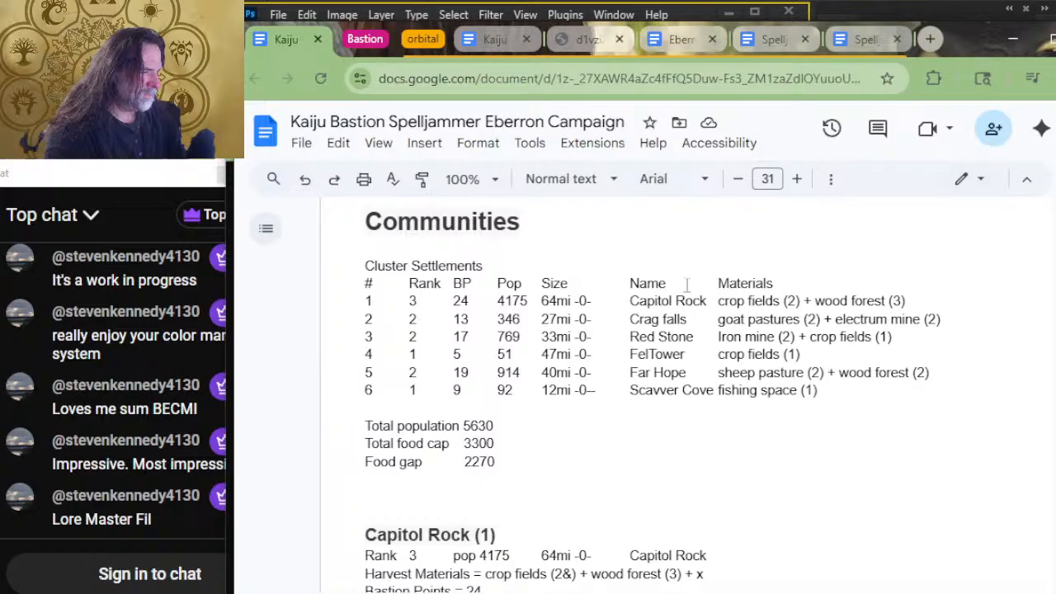
{"action": "scroll", "coordinate": [789, 358], "scroll_direction": "down", "scroll_amount": 2}
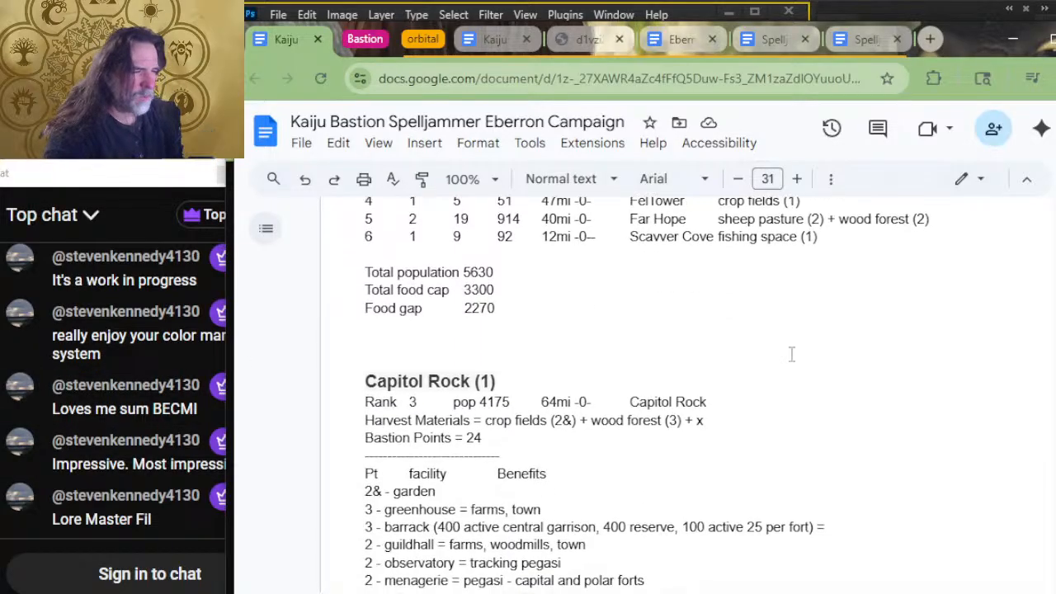
{"action": "scroll", "coordinate": [742, 421], "scroll_direction": "down", "scroll_amount": 2}
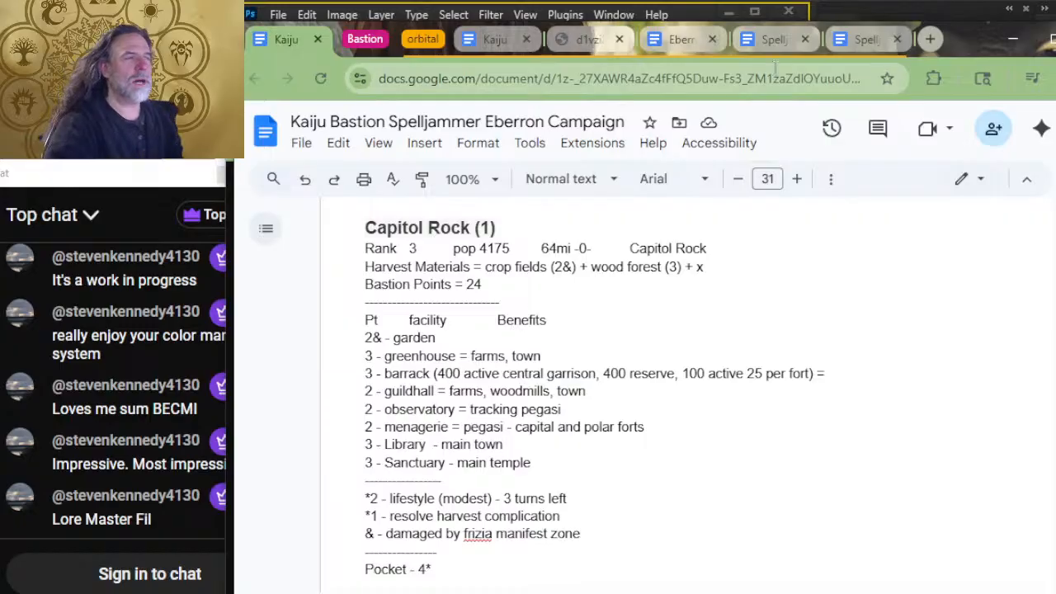
Step: Expand the Bastion tab group and open the 2024 Bastion Campaigns document at the Bastion Ranks table
{"action": "left_click", "coordinate": [493, 38]}
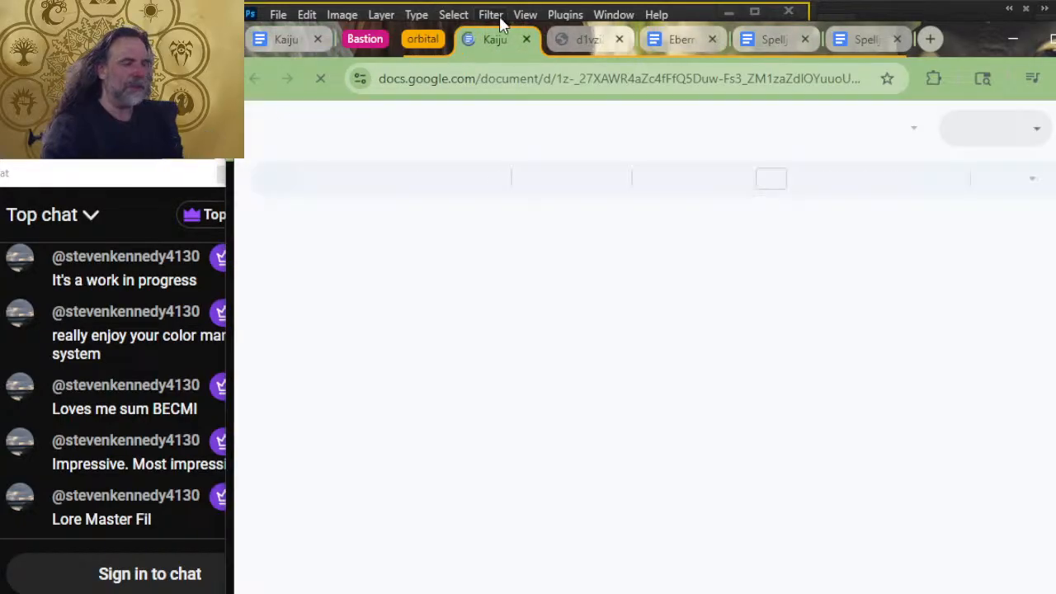
{"action": "left_click", "coordinate": [428, 41]}
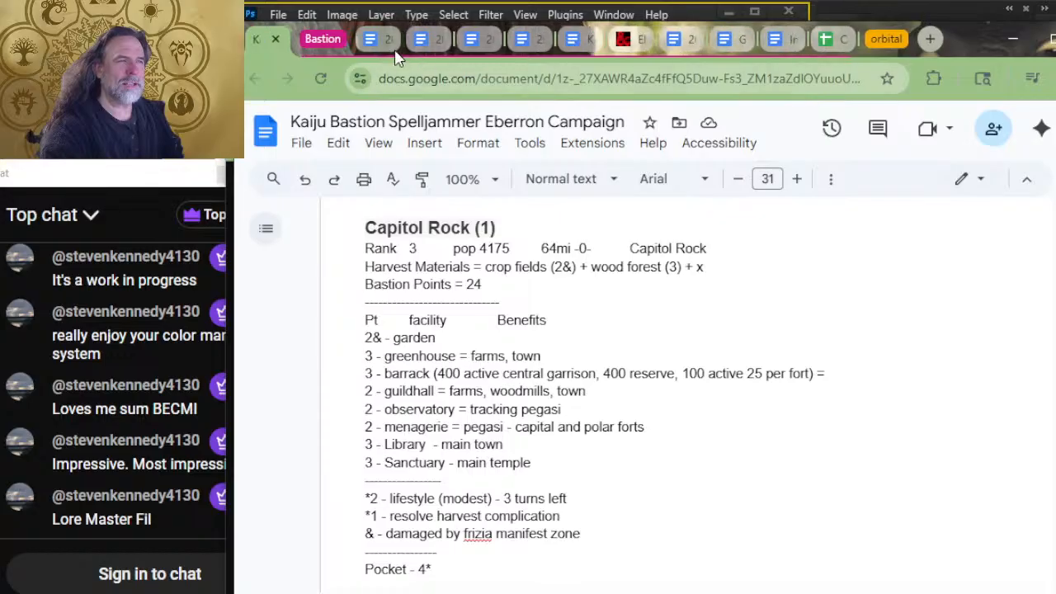
{"action": "left_click", "coordinate": [384, 39]}
{"action": "scroll", "coordinate": [665, 289], "scroll_direction": "up", "scroll_amount": 2}
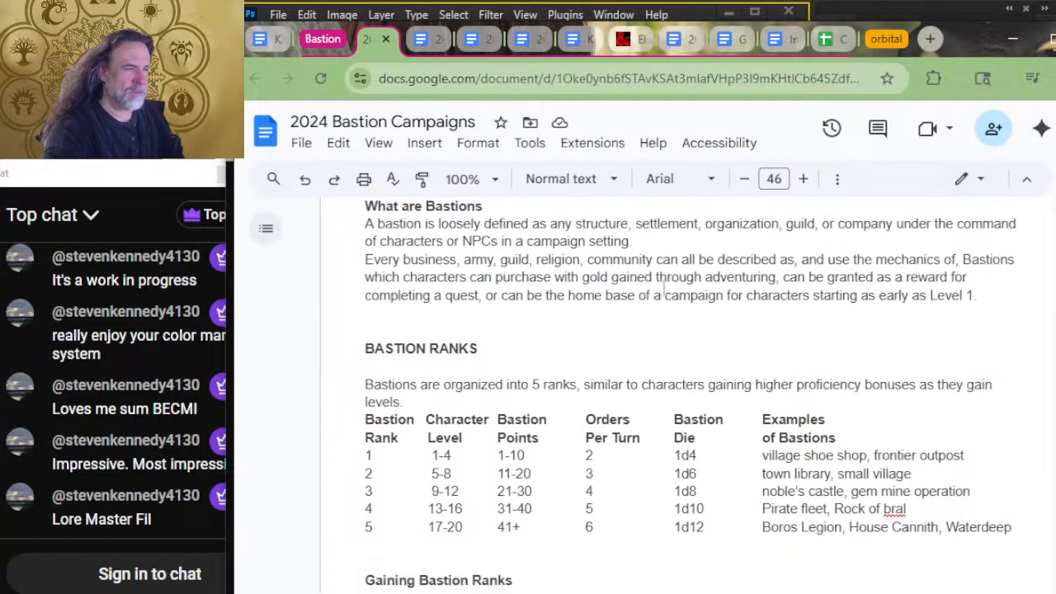
Step: Look over the document links in the YouTube stream's description, then return to the Bastion Ranks section of 2024 Bastion Campaigns
{"action": "key", "text": "alt+Tab"}
{"action": "key", "text": "Tab"}
{"action": "scroll", "coordinate": [515, 394], "scroll_direction": "down", "scroll_amount": 3}
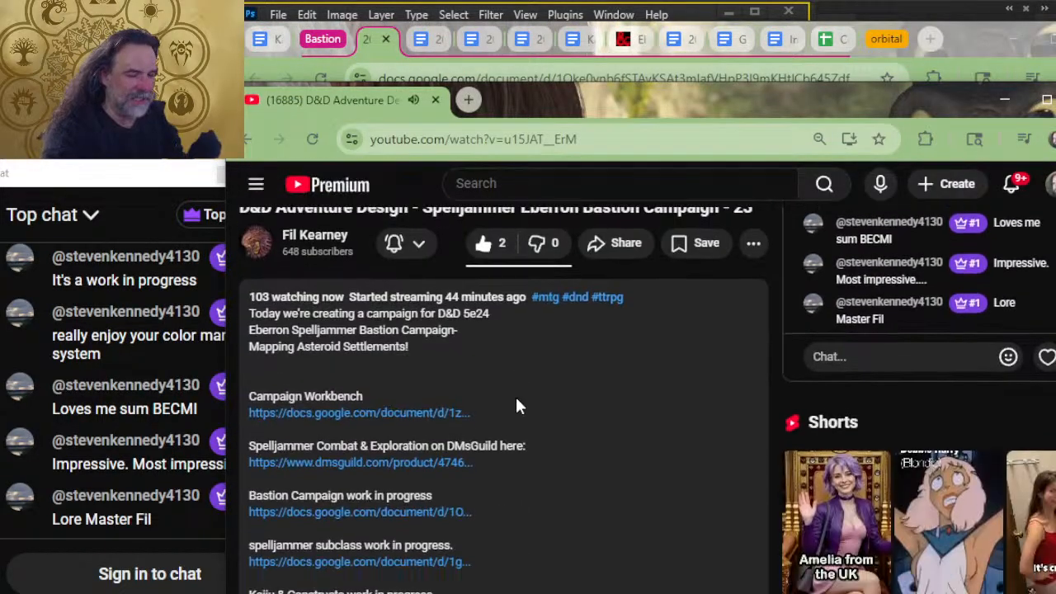
{"action": "scroll", "coordinate": [515, 394], "scroll_direction": "down", "scroll_amount": 2}
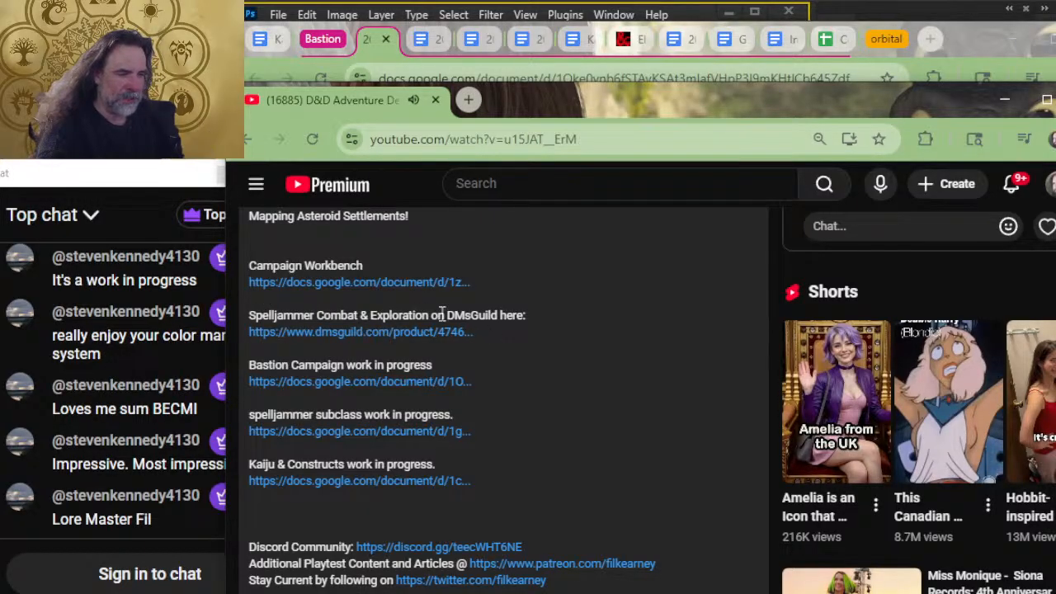
{"action": "key", "text": "alt+Tab"}
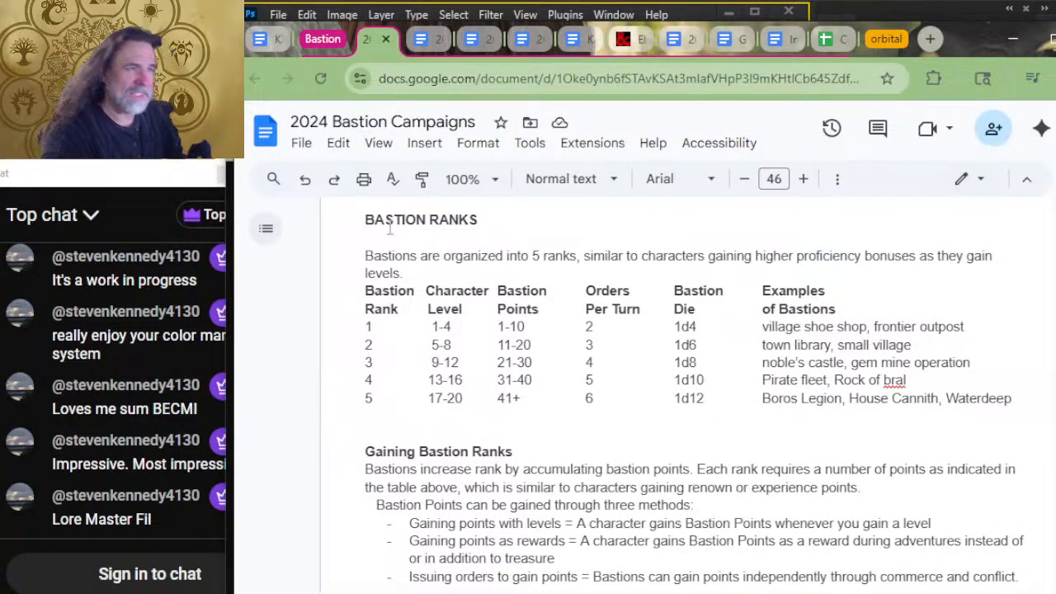
{"action": "scroll", "coordinate": [528, 392], "scroll_direction": "up", "scroll_amount": 4}
{"action": "scroll", "coordinate": [550, 386], "scroll_direction": "down", "scroll_amount": 4}
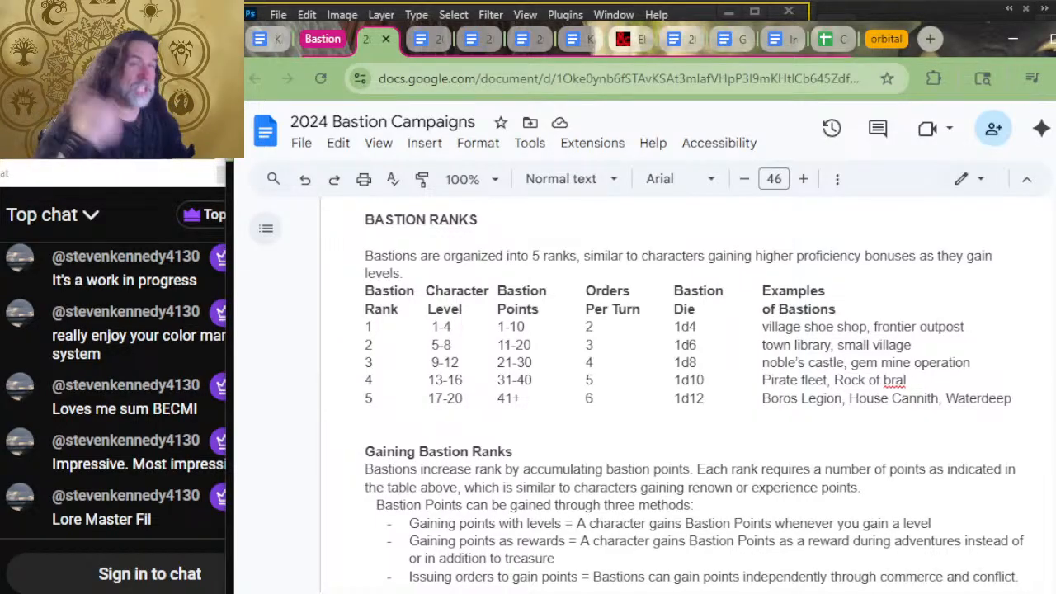
Step: Check the live chat on the YouTube stream page and return to the 2024 Bastion Campaigns document
{"action": "key", "text": "alt+Tab"}
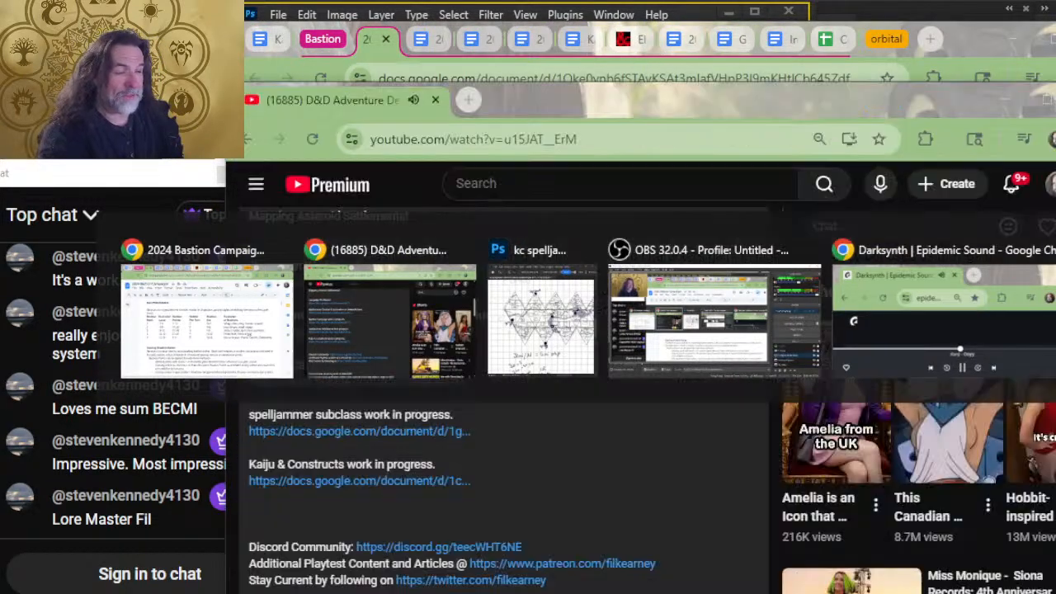
{"action": "scroll", "coordinate": [508, 462], "scroll_direction": "up", "scroll_amount": 5}
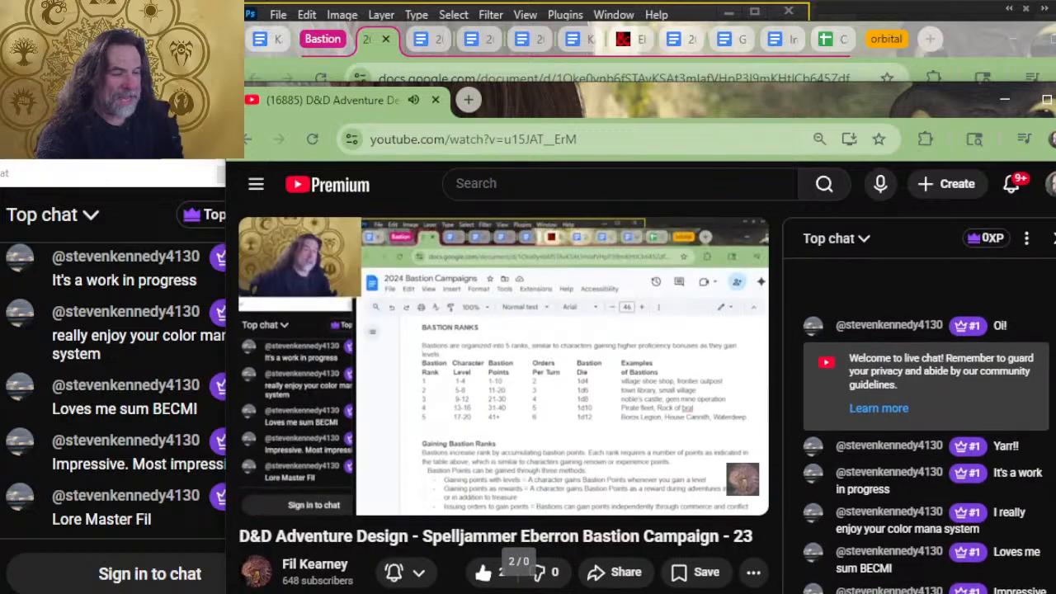
{"action": "key", "text": "alt+Tab"}
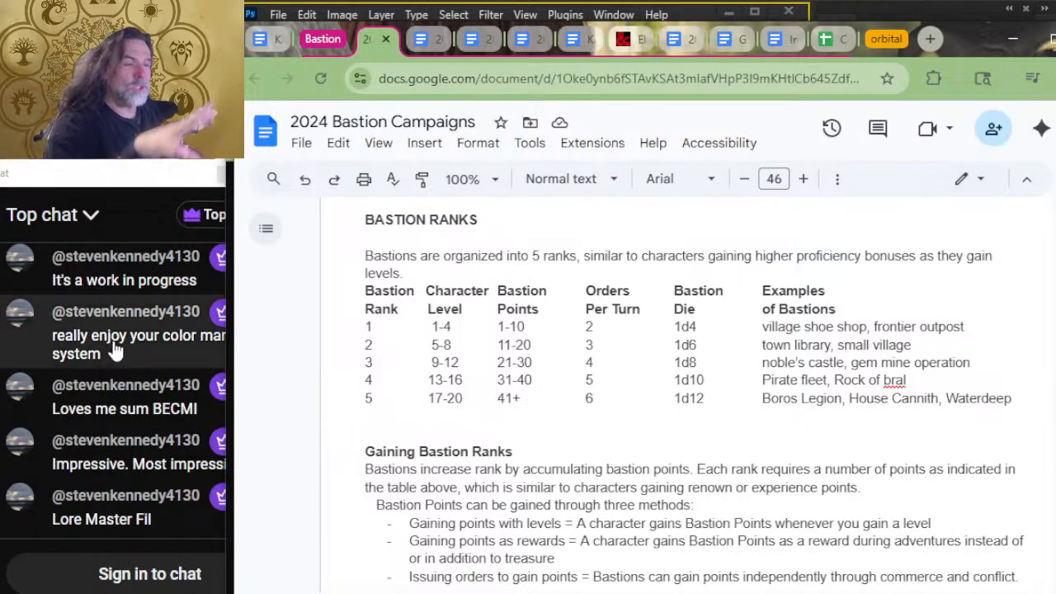
Step: Examine the bastion point gold value table under Gaining points as rewards and the Issuing Orders to Gain Bastion Points section
{"action": "scroll", "coordinate": [672, 367], "scroll_direction": "down", "scroll_amount": 3}
{"action": "scroll", "coordinate": [671, 369], "scroll_direction": "down", "scroll_amount": 9}
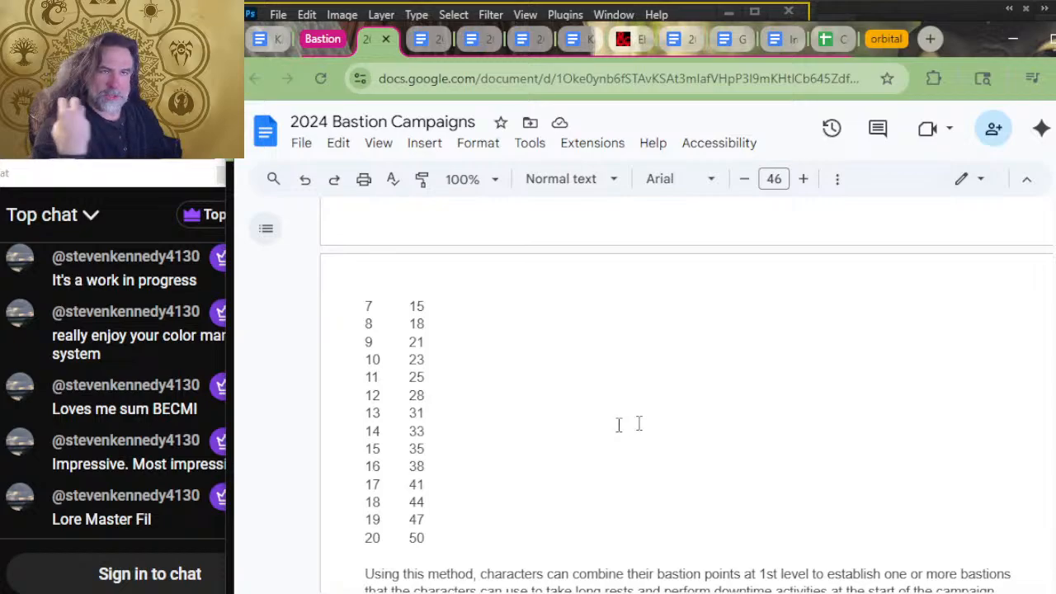
{"action": "scroll", "coordinate": [620, 380], "scroll_direction": "down", "scroll_amount": 6}
{"action": "scroll", "coordinate": [621, 379], "scroll_direction": "down", "scroll_amount": 2}
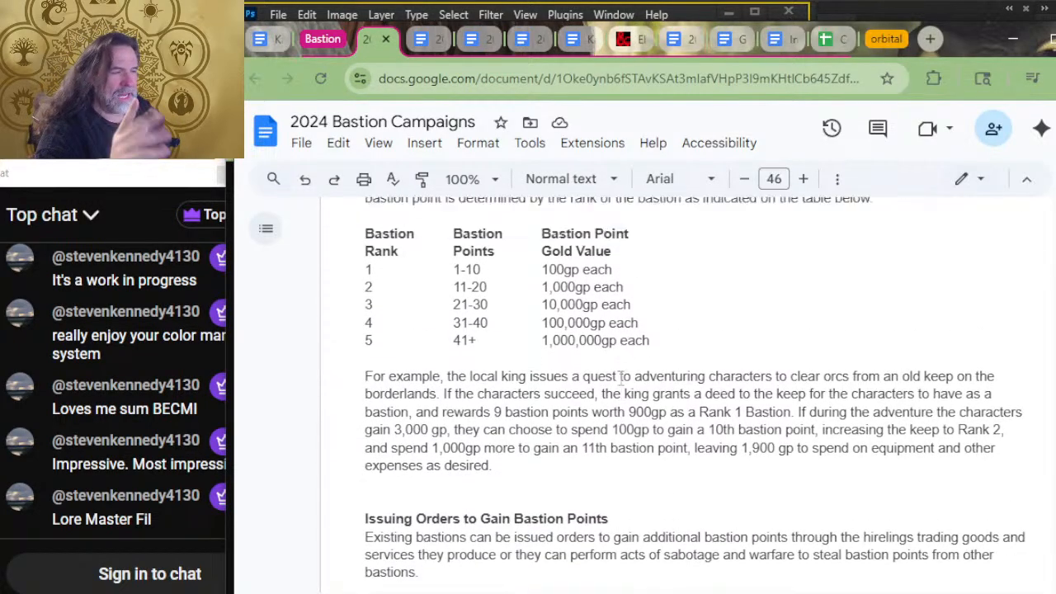
{"action": "scroll", "coordinate": [619, 363], "scroll_direction": "up", "scroll_amount": 2}
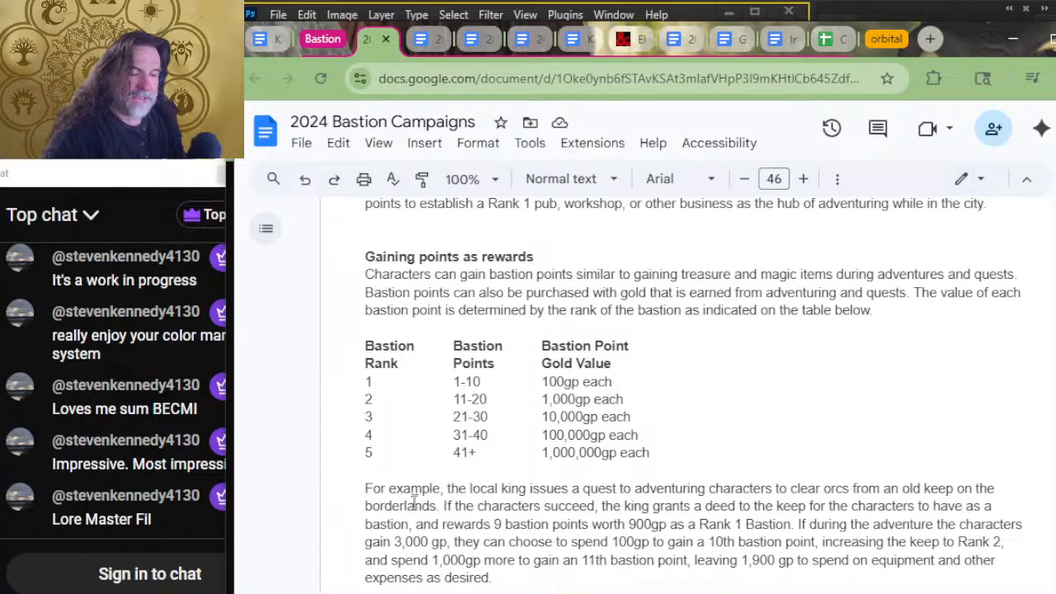
{"action": "left_click", "coordinate": [408, 453]}
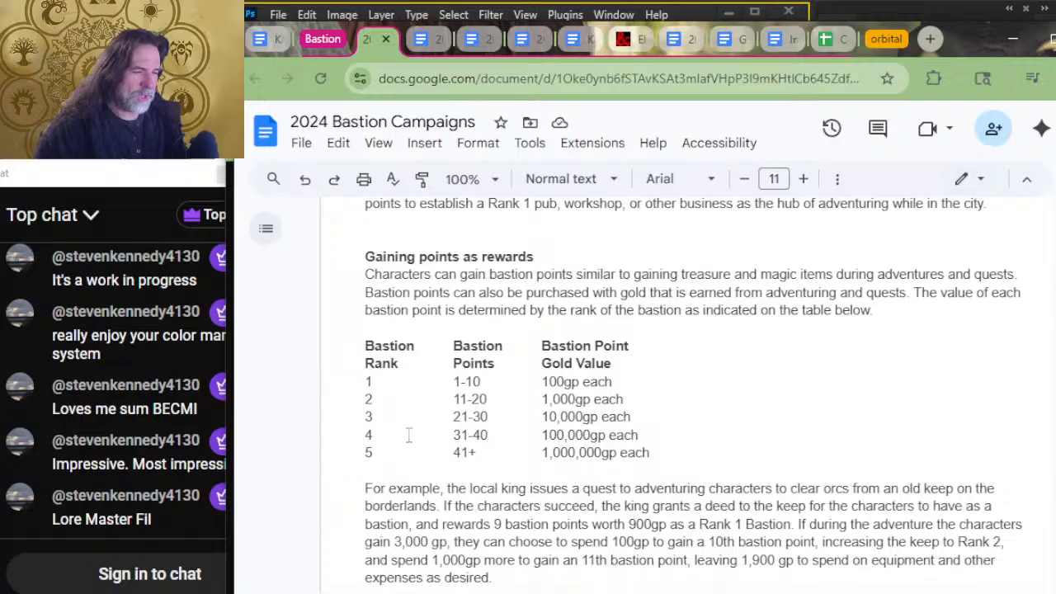
{"action": "scroll", "coordinate": [643, 425], "scroll_direction": "down", "scroll_amount": 4}
{"action": "scroll", "coordinate": [643, 425], "scroll_direction": "down", "scroll_amount": 4}
{"action": "scroll", "coordinate": [643, 425], "scroll_direction": "up", "scroll_amount": 4}
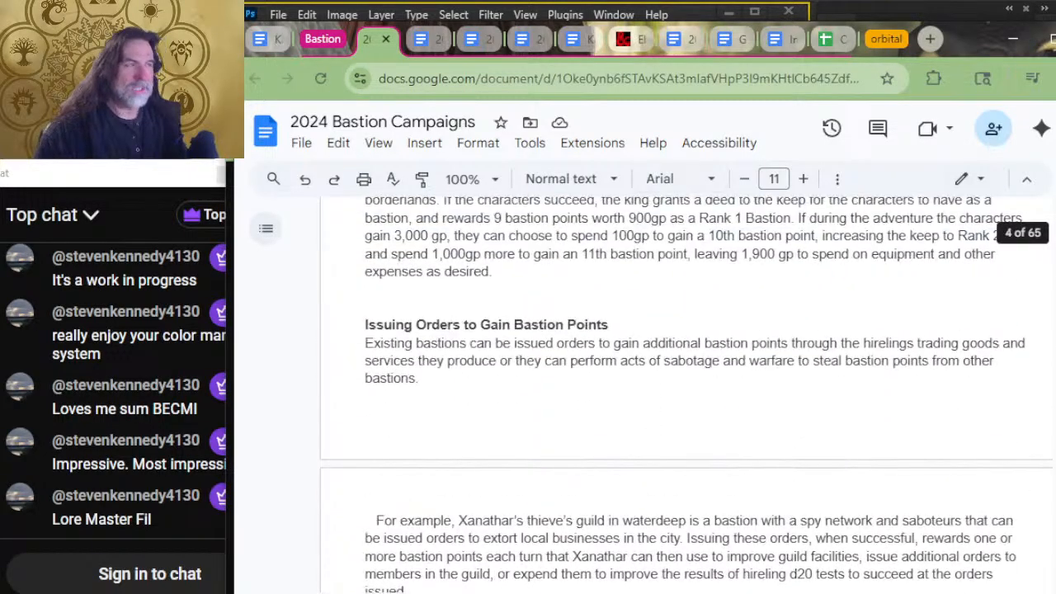
Step: Open the second tab of the 2024 Bastion Campaigns document and find the Empower order's item rarity table
{"action": "left_click", "coordinate": [426, 35]}
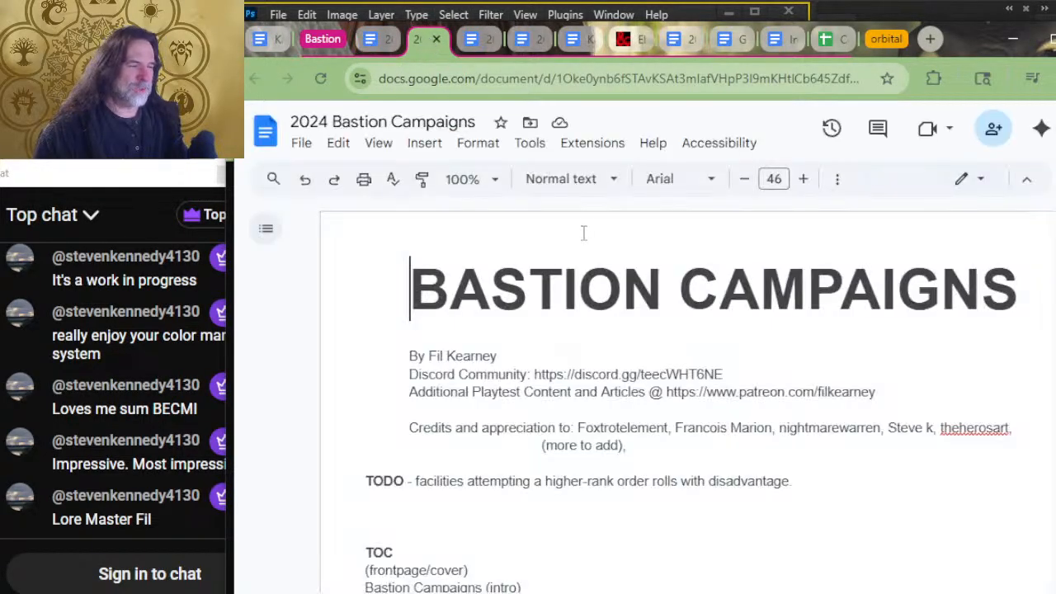
{"action": "scroll", "coordinate": [644, 388], "scroll_direction": "down", "scroll_amount": 15}
{"action": "scroll", "coordinate": [600, 447], "scroll_direction": "down", "scroll_amount": 20}
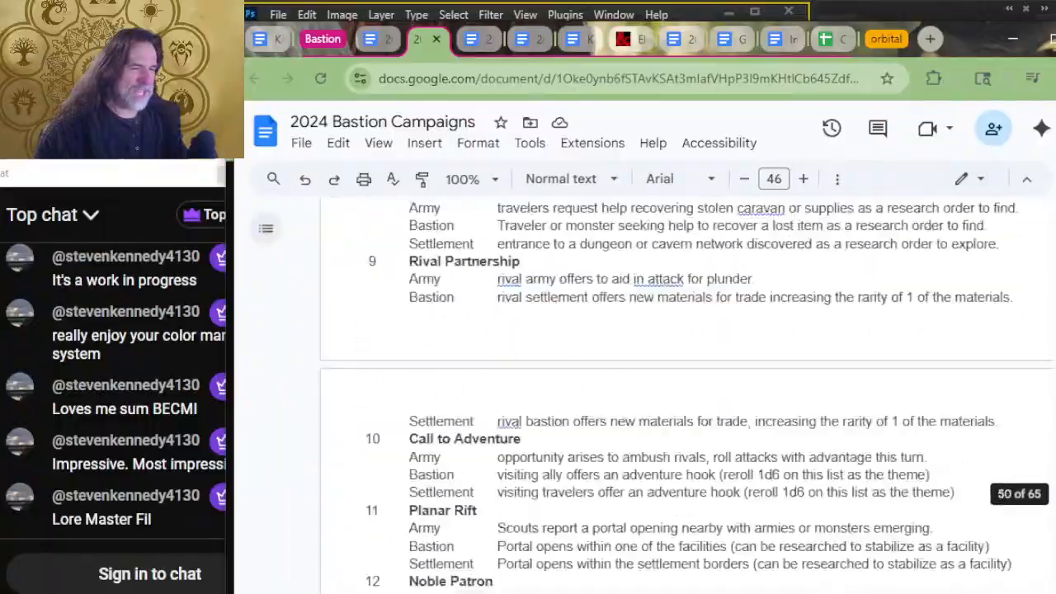
{"action": "scroll", "coordinate": [600, 447], "scroll_direction": "down", "scroll_amount": 5}
{"action": "scroll", "coordinate": [600, 446], "scroll_direction": "up", "scroll_amount": 20}
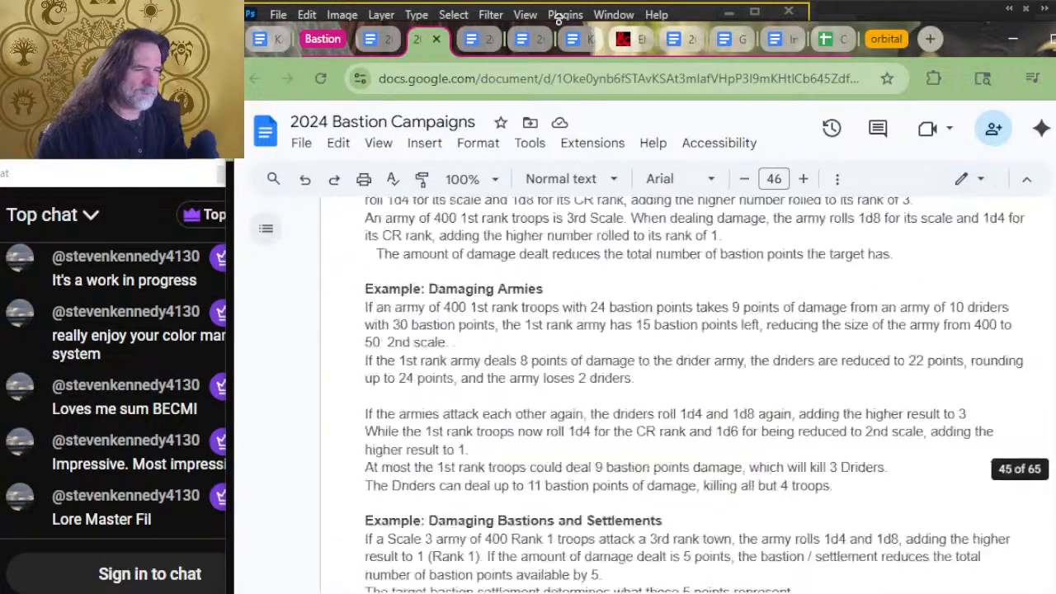
{"action": "scroll", "coordinate": [616, 286], "scroll_direction": "up", "scroll_amount": 5}
{"action": "scroll", "coordinate": [617, 286], "scroll_direction": "down", "scroll_amount": 3}
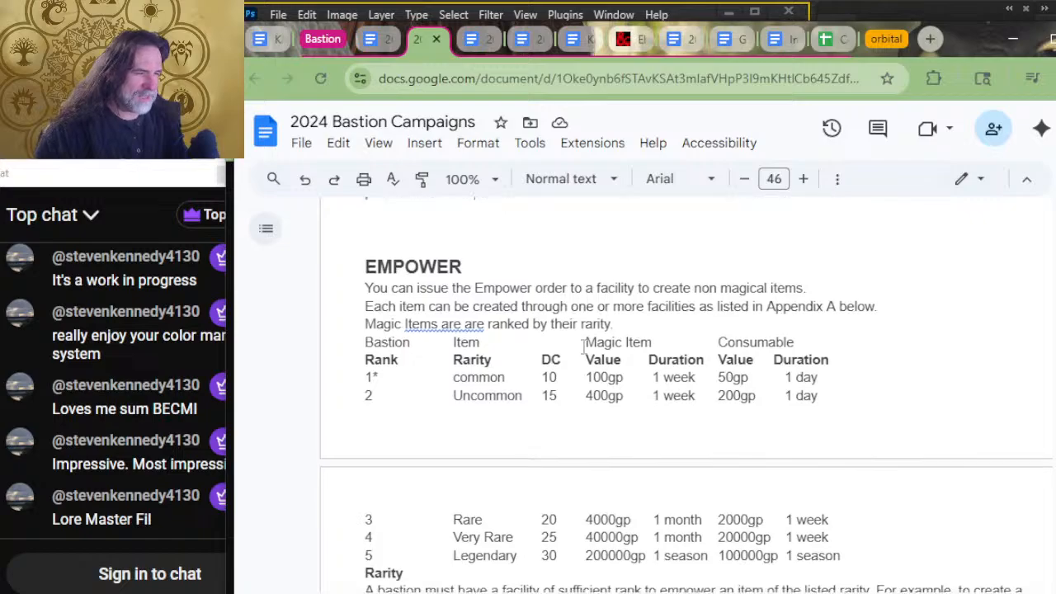
{"action": "scroll", "coordinate": [404, 321], "scroll_direction": "down", "scroll_amount": 2}
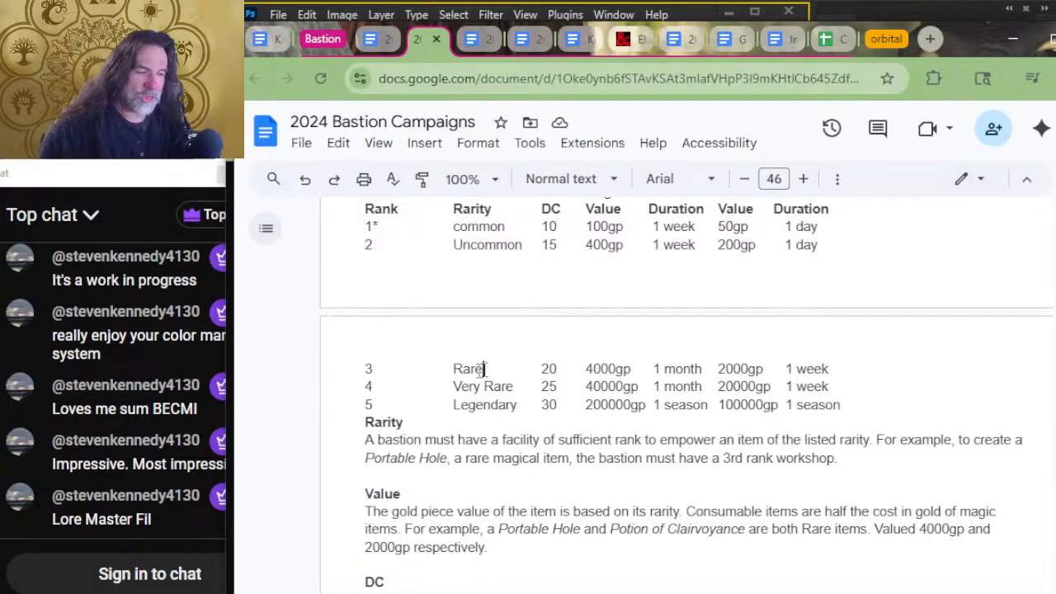
Step: Highlight part of the rank 3 Rare row in the Empower table to point out its values, then clear the selection
{"action": "left_click_drag", "start_coordinate": [485, 369], "coordinate": [355, 376]}
{"action": "left_click", "coordinate": [355, 376]}
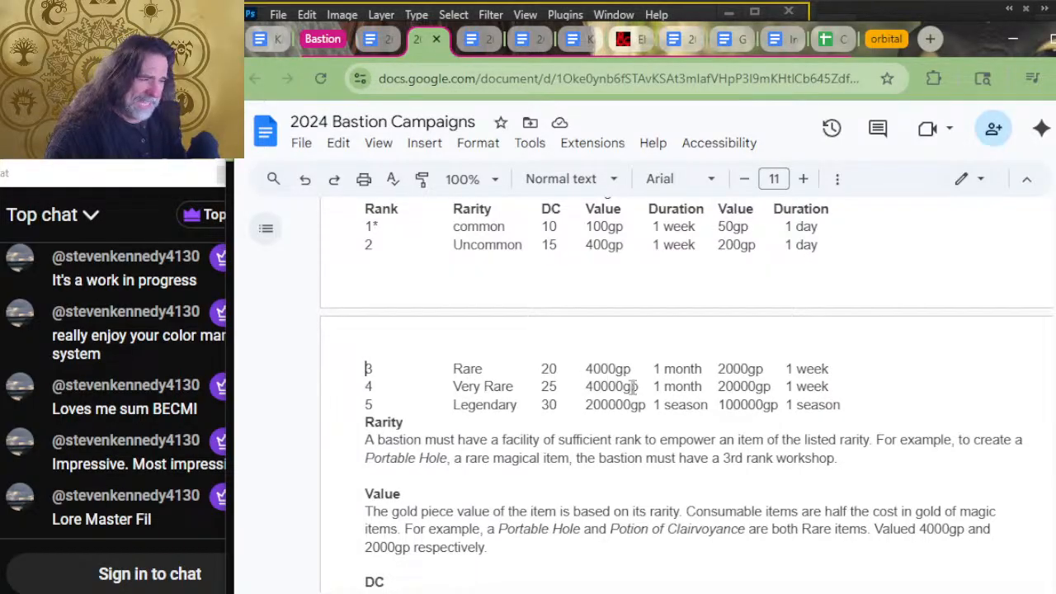
{"action": "left_click_drag", "start_coordinate": [638, 386], "coordinate": [685, 365]}
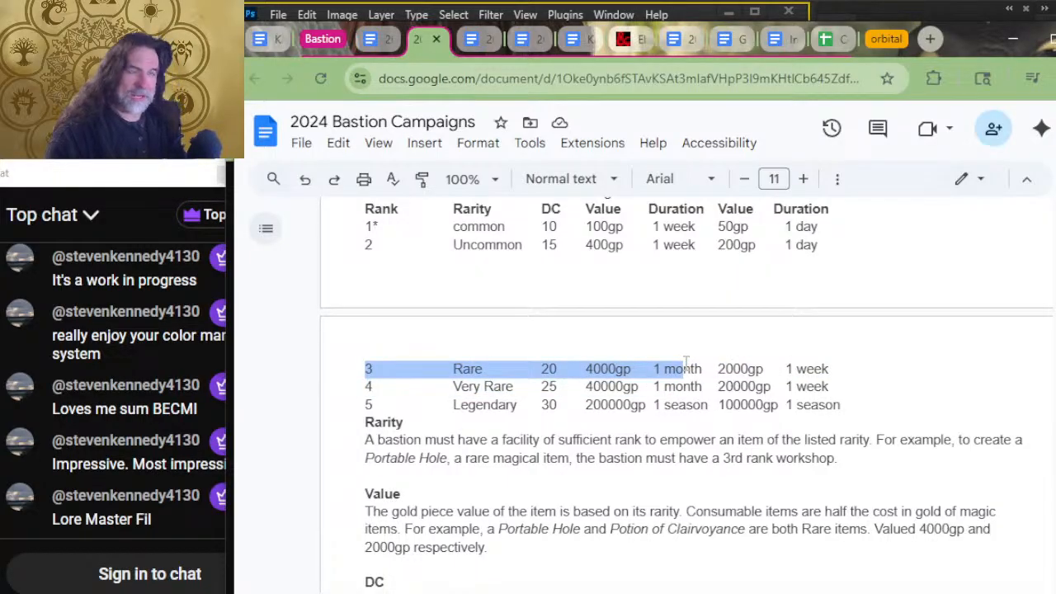
{"action": "left_click", "coordinate": [686, 365]}
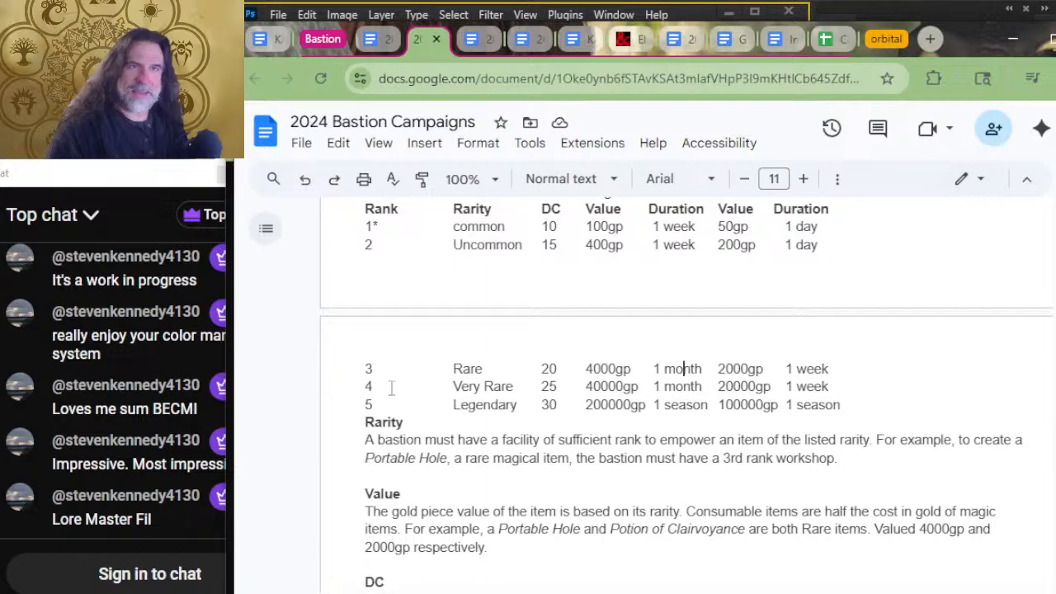
Step: Return to the first tab of the 2024 Bastion Campaigns document and find the Bastion Ranks table past the contents outline
{"action": "left_click", "coordinate": [624, 39]}
{"action": "left_click", "coordinate": [425, 39]}
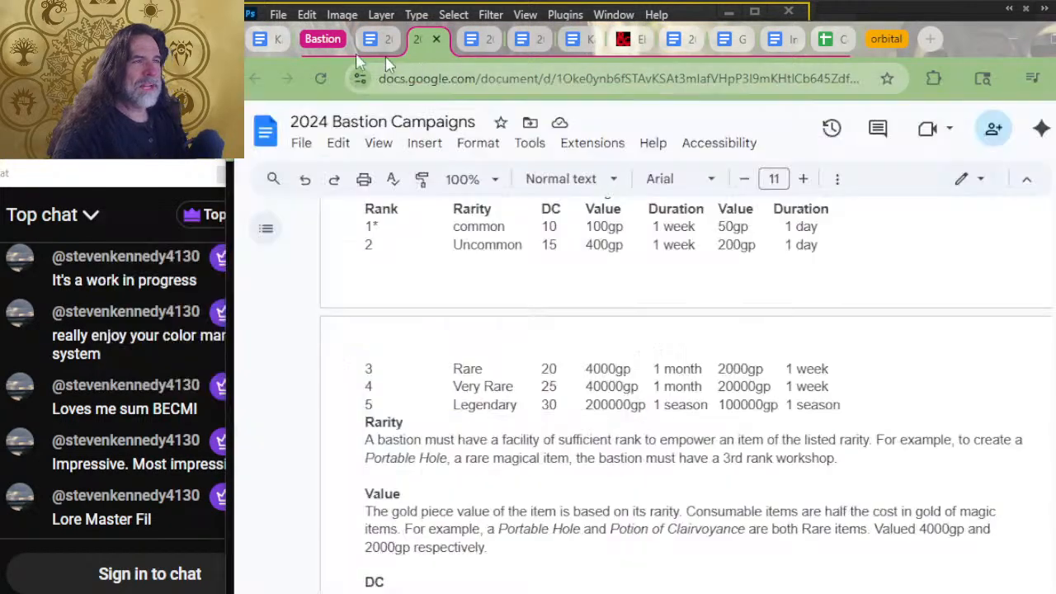
{"action": "scroll", "coordinate": [619, 297], "scroll_direction": "up", "scroll_amount": 15}
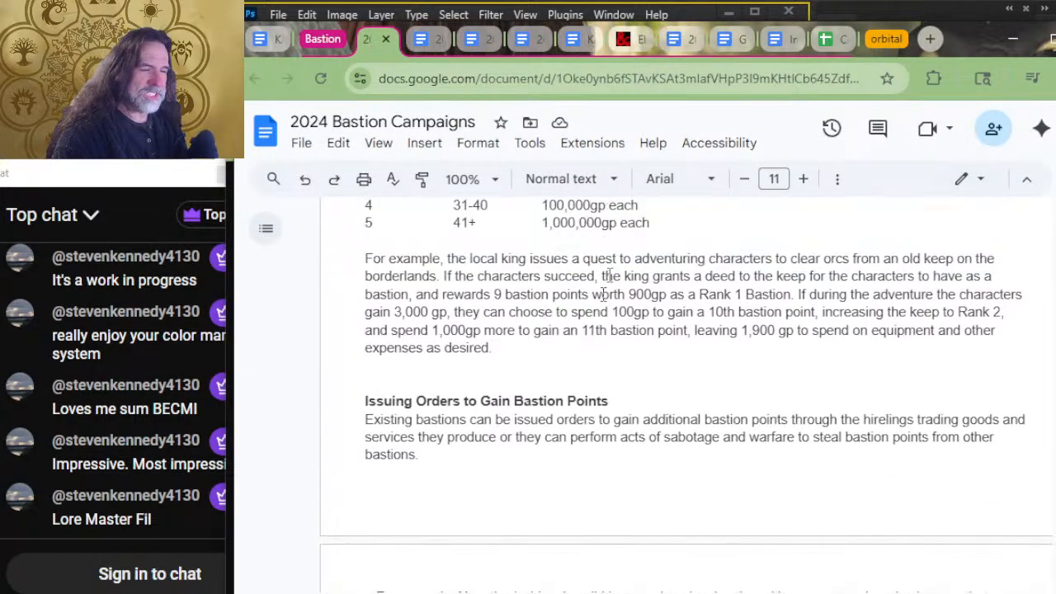
{"action": "scroll", "coordinate": [619, 299], "scroll_direction": "up", "scroll_amount": 20}
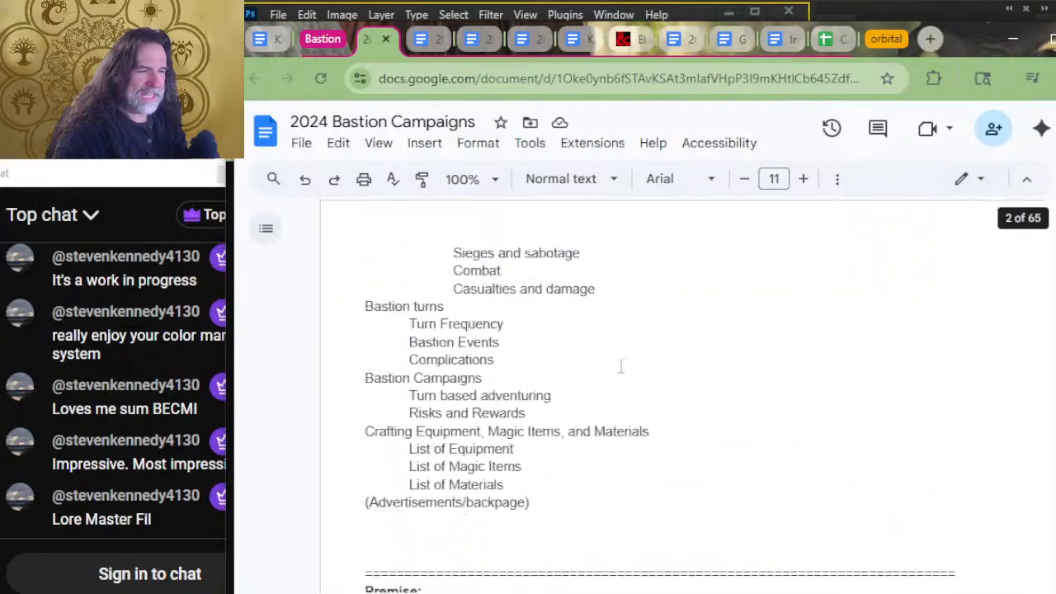
{"action": "scroll", "coordinate": [621, 367], "scroll_direction": "up", "scroll_amount": 10}
{"action": "scroll", "coordinate": [624, 377], "scroll_direction": "down", "scroll_amount": 15}
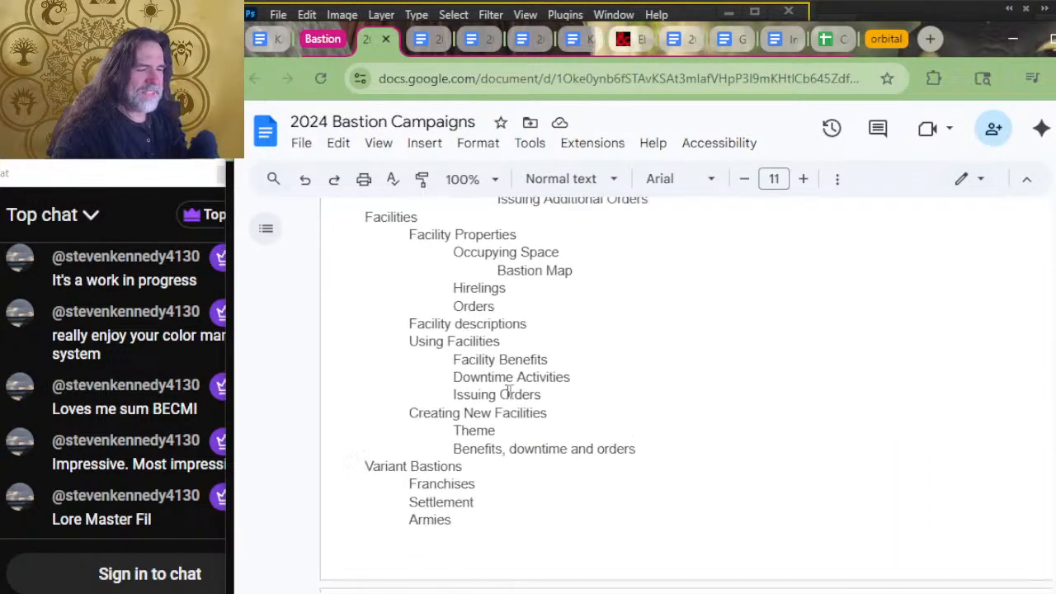
{"action": "scroll", "coordinate": [577, 400], "scroll_direction": "down", "scroll_amount": 15}
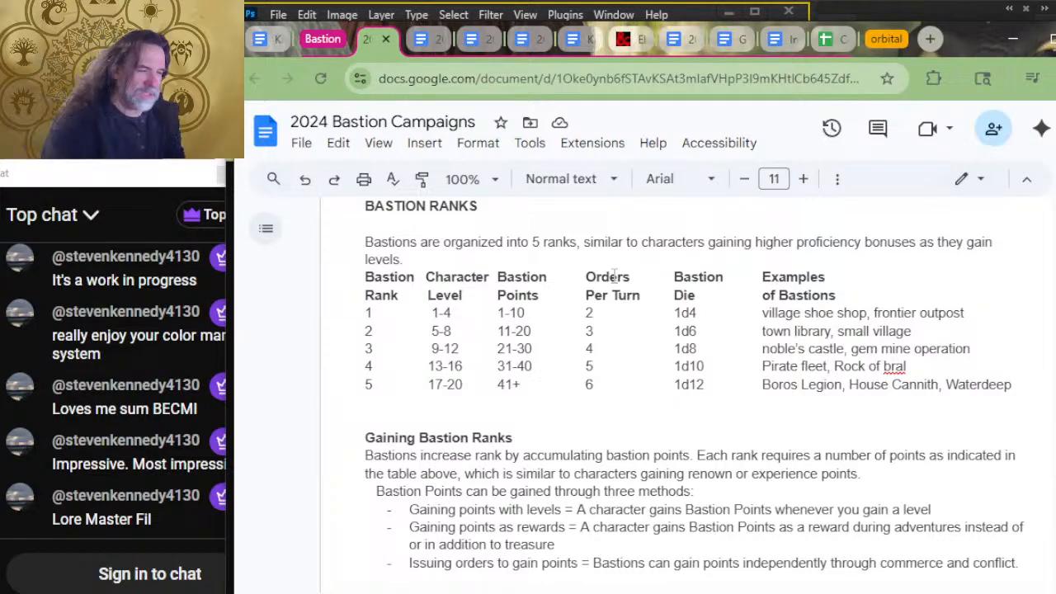
Step: Highlight the rank 3 Rare DC of 20 in the Empower table, then return to the Bastion Ranks table
{"action": "left_click", "coordinate": [420, 45]}
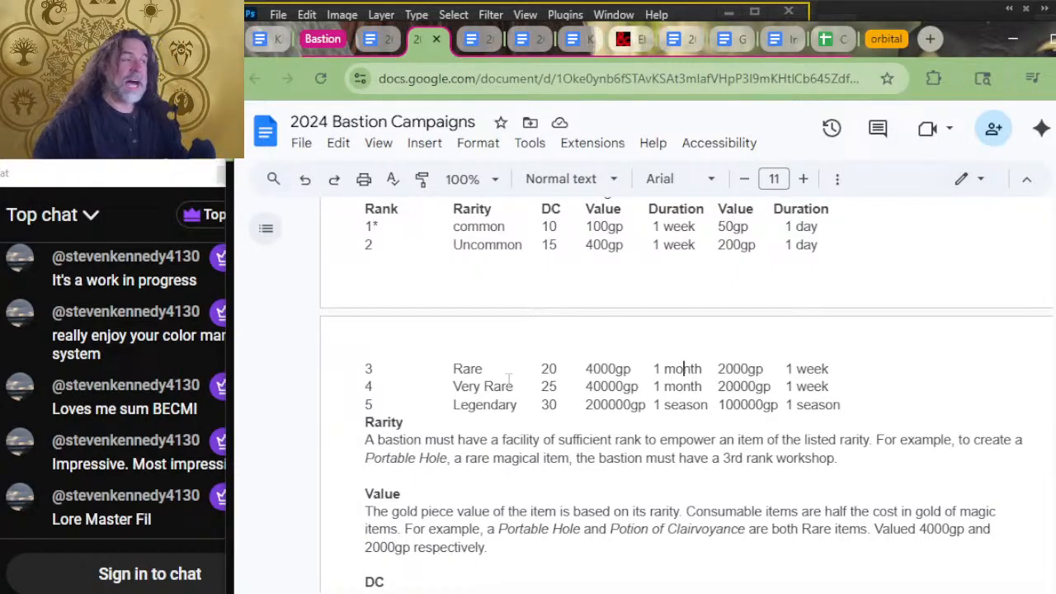
{"action": "double_click", "coordinate": [551, 368]}
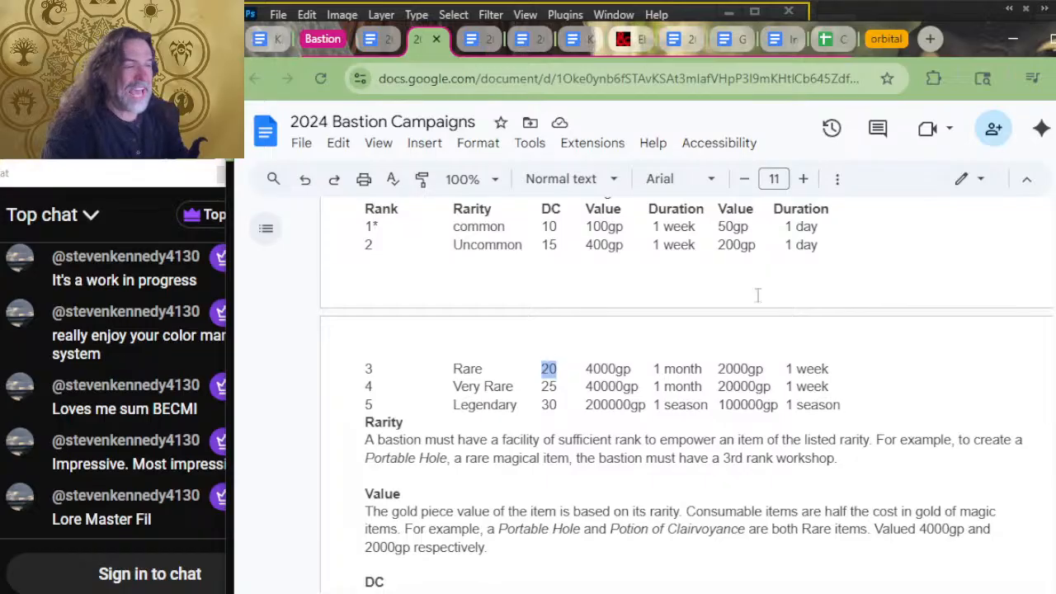
{"action": "left_click", "coordinate": [364, 48]}
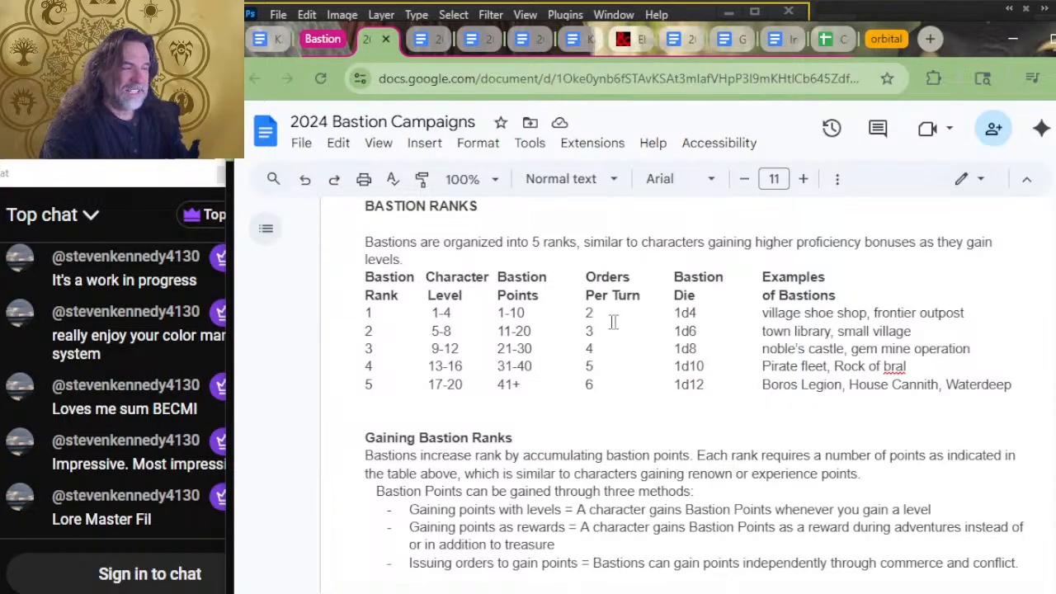
{"action": "left_click", "coordinate": [568, 317]}
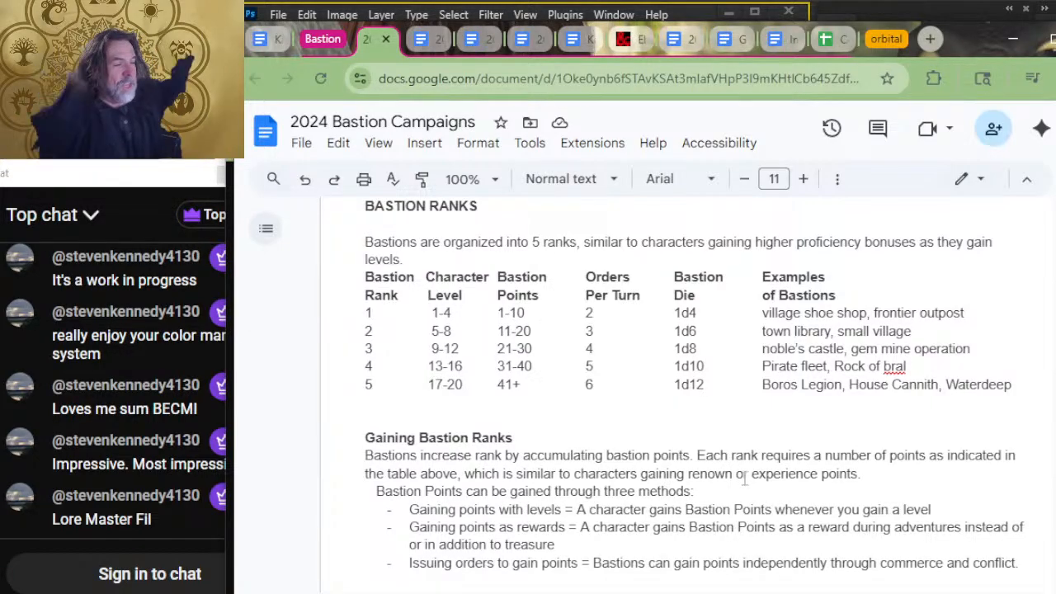
Step: Check the live chat on the YouTube stream page and return to the first tab of the 2024 Bastion Campaigns document
{"action": "key", "text": "alt+Tab"}
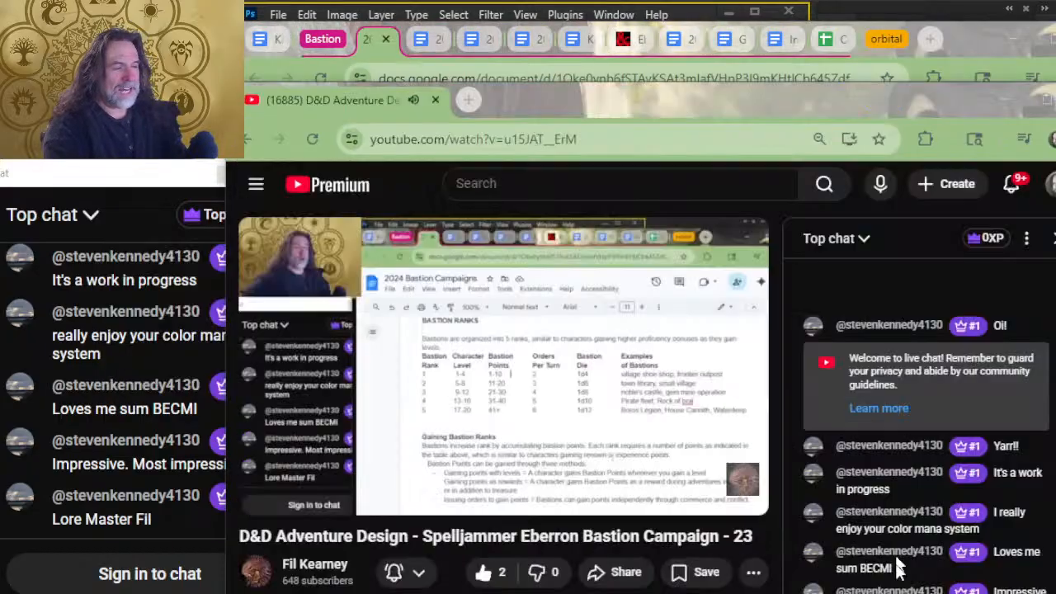
{"action": "key", "text": "alt+Tab"}
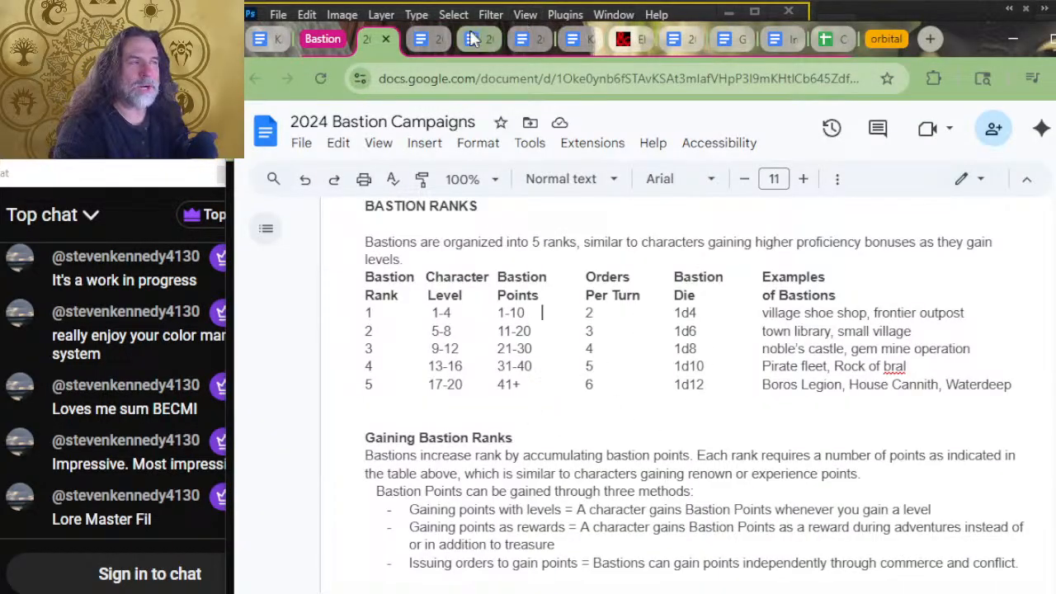
{"action": "left_click", "coordinate": [417, 42]}
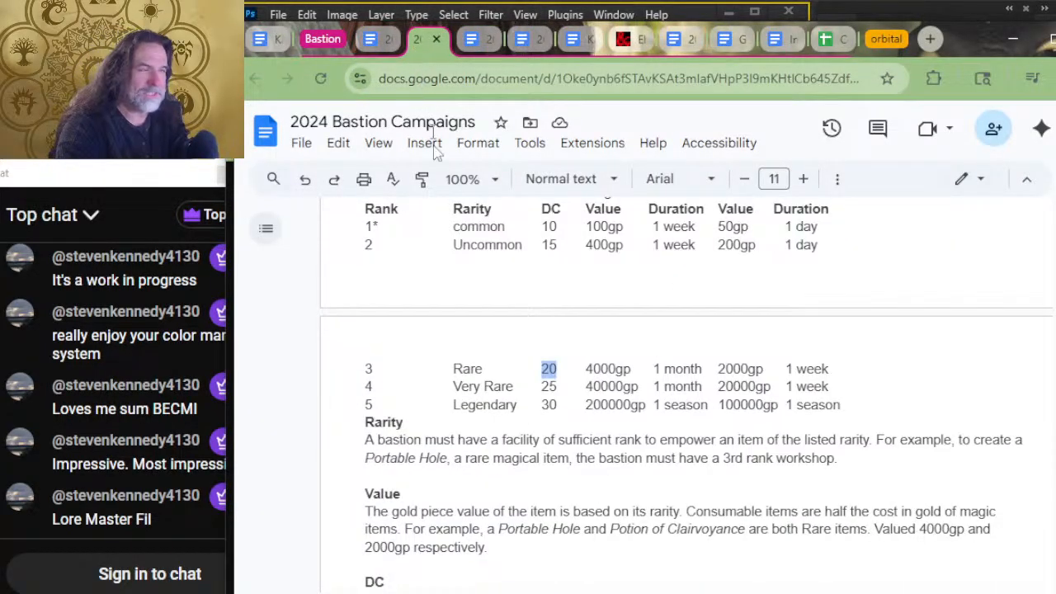
{"action": "left_click", "coordinate": [368, 39]}
Step: Find the bastion point gold value table under Gaining points as rewards
{"action": "scroll", "coordinate": [562, 445], "scroll_direction": "up", "scroll_amount": 20}
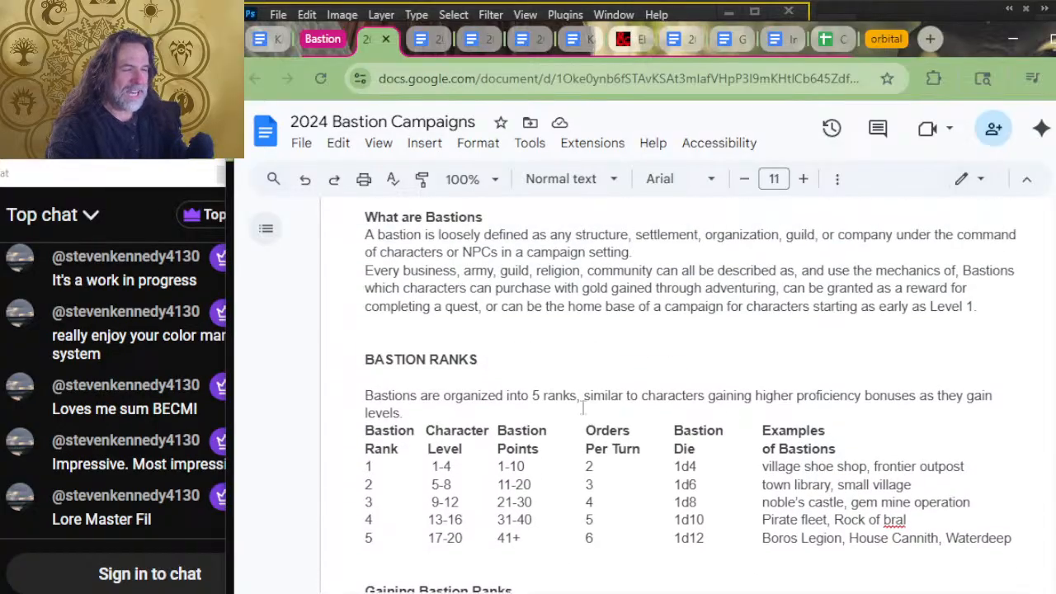
{"action": "scroll", "coordinate": [584, 396], "scroll_direction": "down", "scroll_amount": 20}
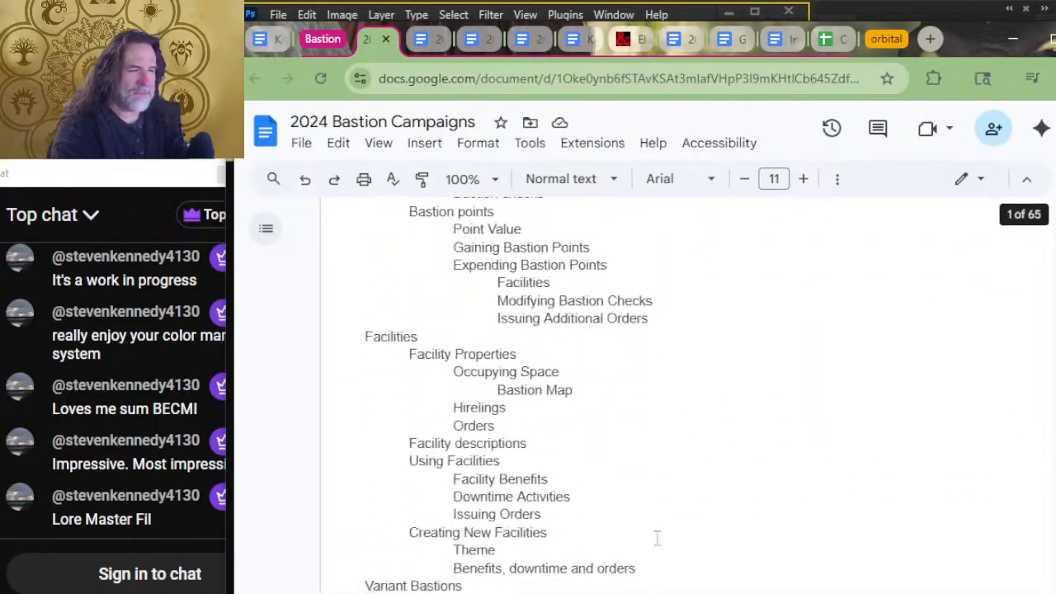
{"action": "scroll", "coordinate": [620, 393], "scroll_direction": "up", "scroll_amount": 4}
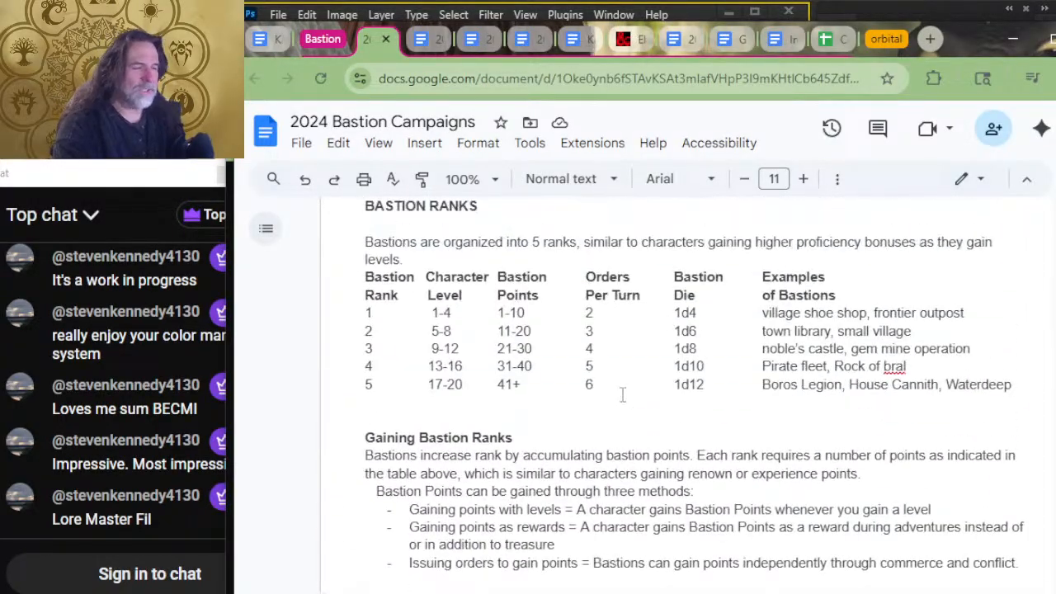
{"action": "scroll", "coordinate": [592, 372], "scroll_direction": "down", "scroll_amount": 10}
{"action": "scroll", "coordinate": [589, 376], "scroll_direction": "down", "scroll_amount": 4}
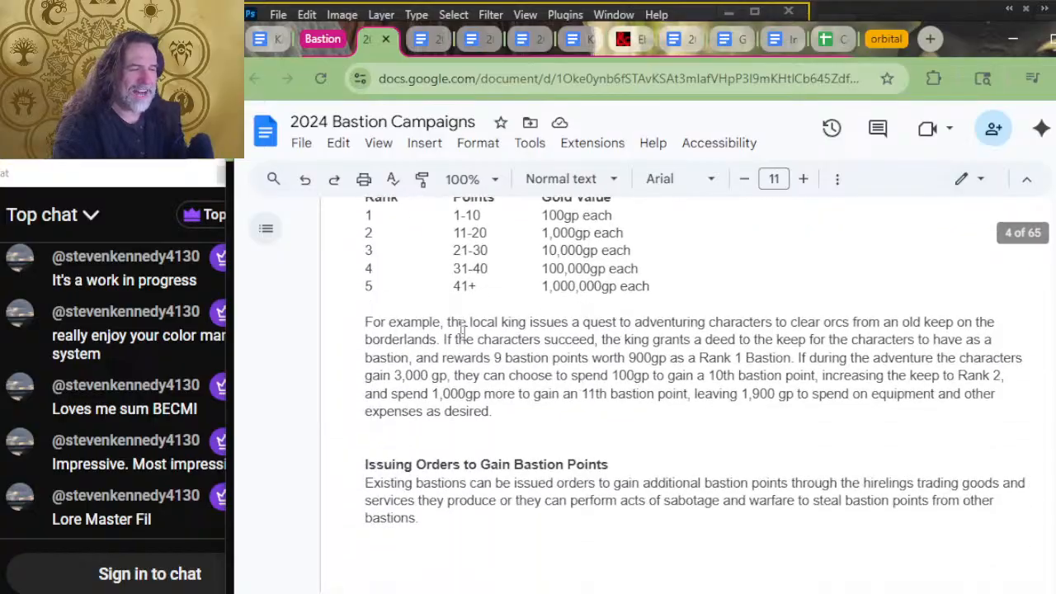
{"action": "scroll", "coordinate": [568, 250], "scroll_direction": "up", "scroll_amount": 2}
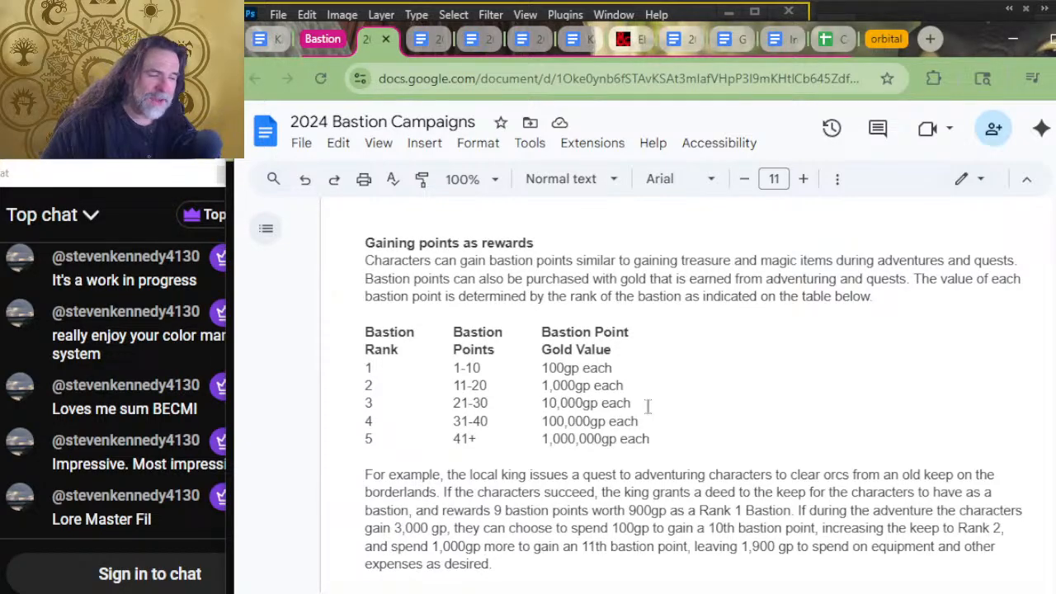
Step: Highlight the rank 3 row and then the rank 1 gold value in the gold value table, clearing each selection
{"action": "left_click_drag", "start_coordinate": [648, 405], "coordinate": [738, 410]}
{"action": "left_click", "coordinate": [365, 403]}
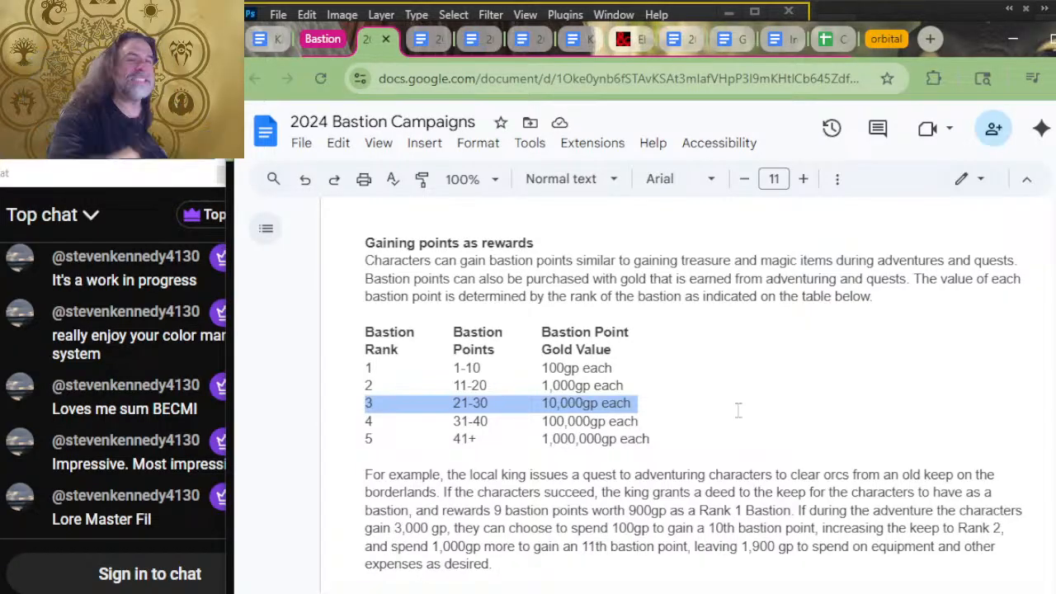
{"action": "left_click", "coordinate": [631, 355]}
{"action": "left_click_drag", "start_coordinate": [646, 368], "coordinate": [496, 373]}
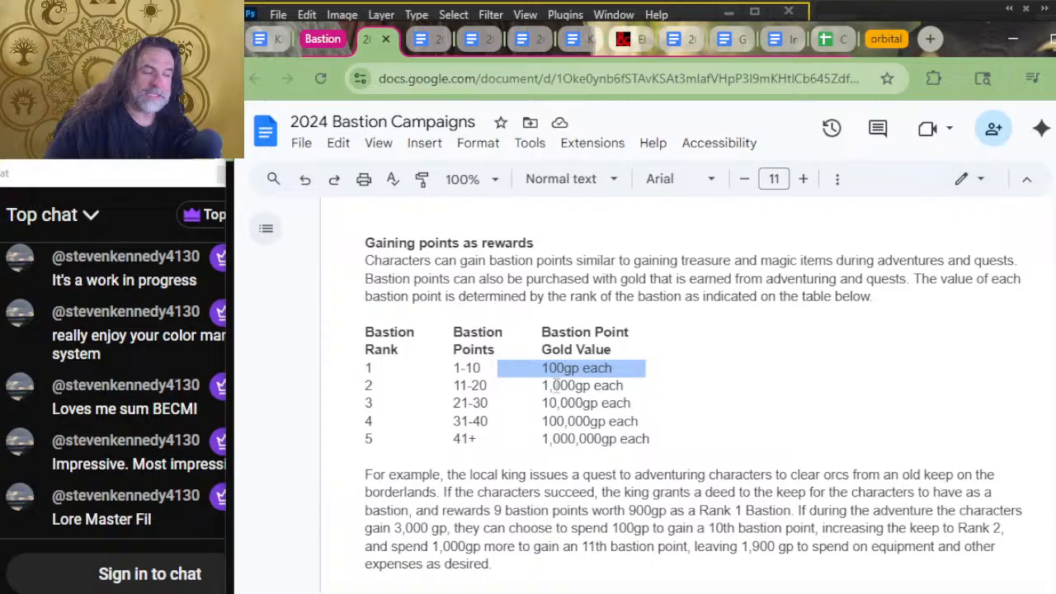
{"action": "left_click", "coordinate": [559, 386]}
{"action": "left_click", "coordinate": [664, 388]}
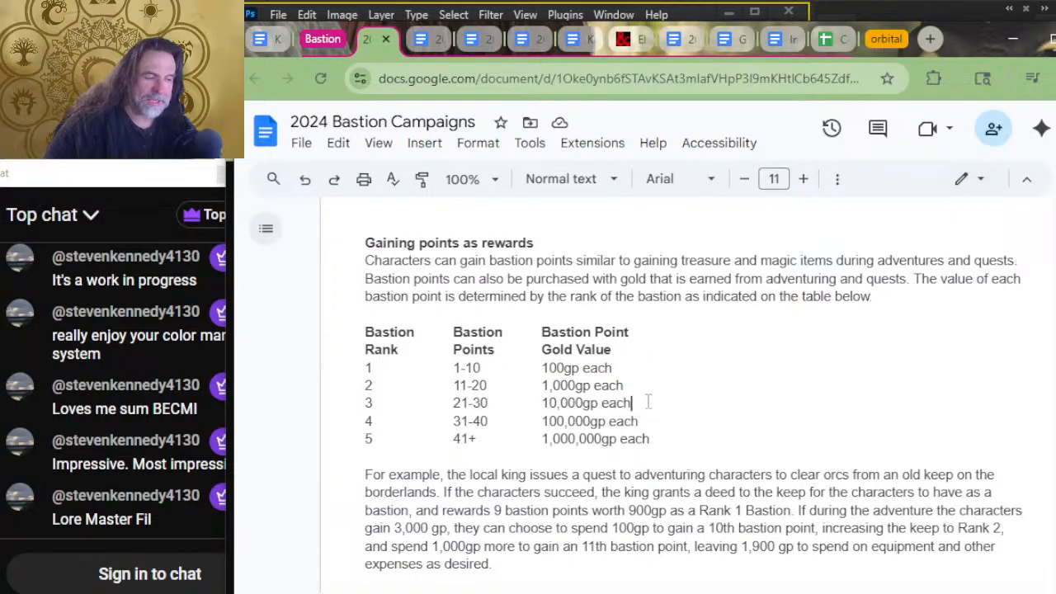
Step: Highlight part of the rank 4 row, then the rank 3 points and gold value, and clear the selection
{"action": "left_click_drag", "start_coordinate": [648, 402], "coordinate": [575, 419]}
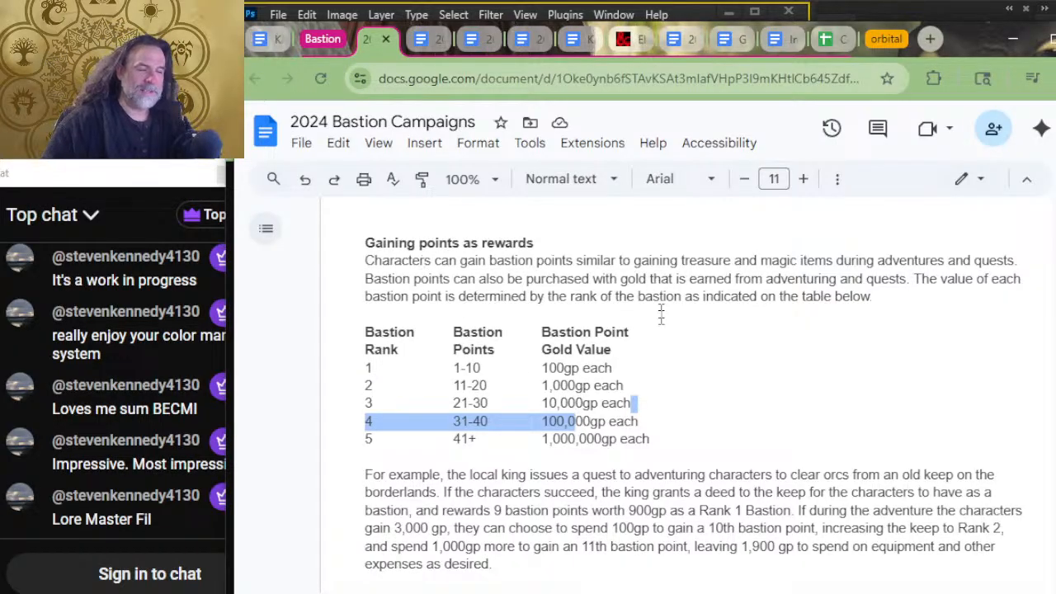
{"action": "left_click", "coordinate": [648, 399]}
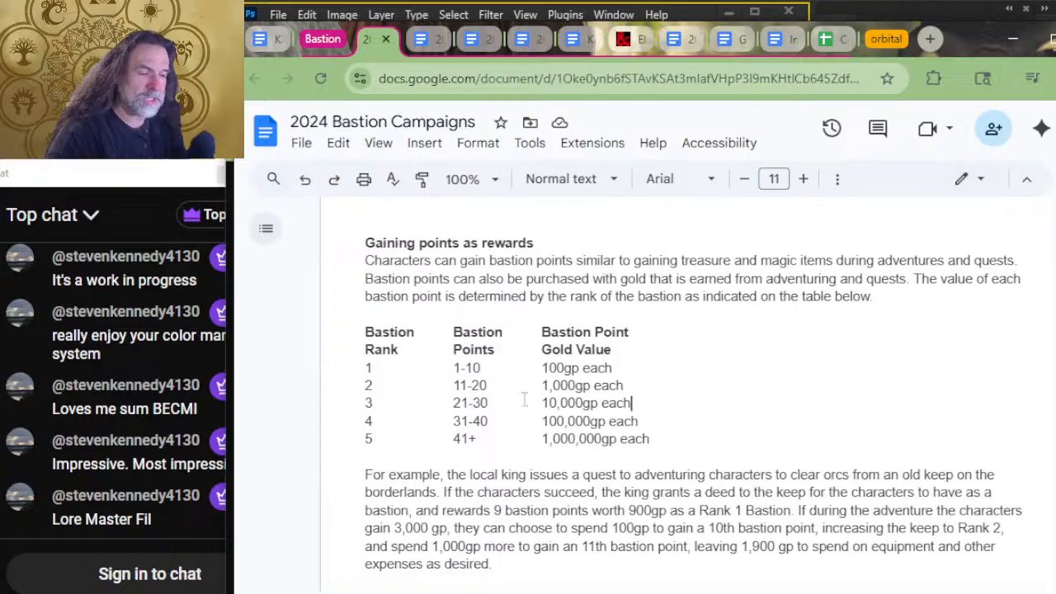
{"action": "left_click_drag", "start_coordinate": [640, 403], "coordinate": [401, 401]}
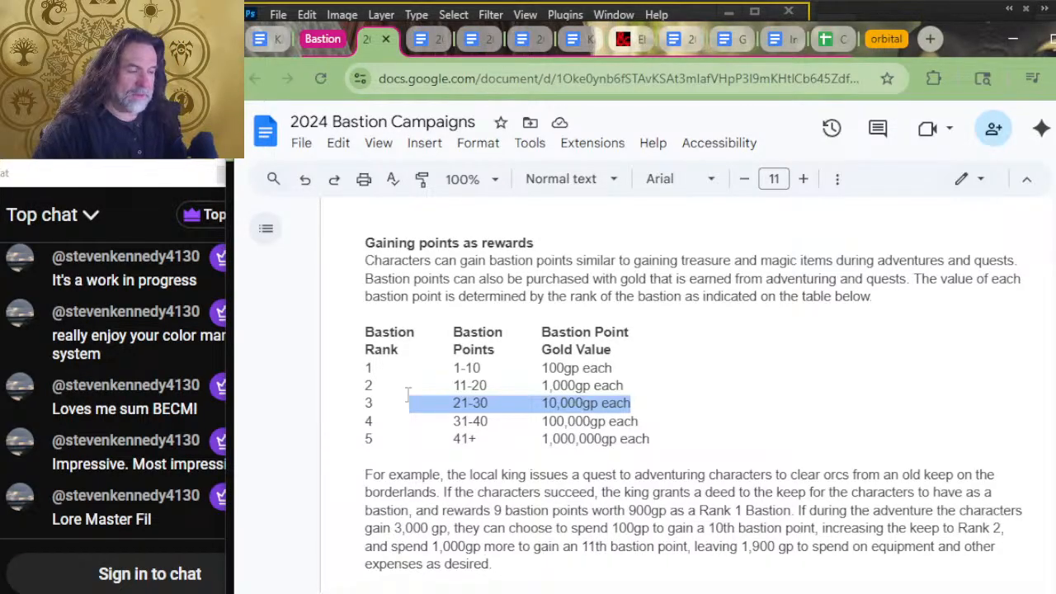
{"action": "left_click", "coordinate": [541, 405]}
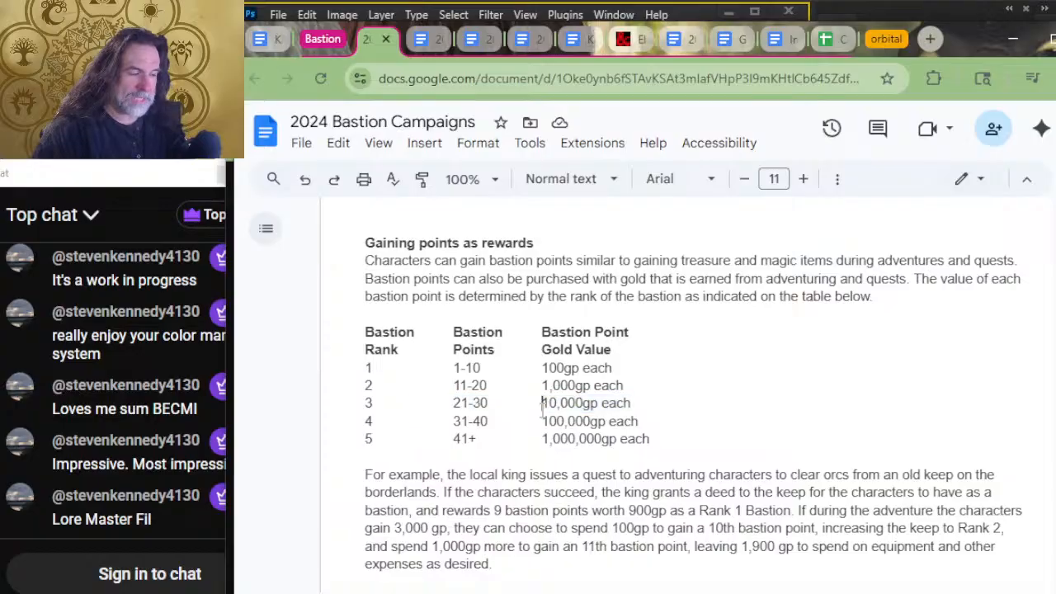
Step: Highlight the rank 3 value of 10,000gp and its row, then the rank 1 and 2 entries of the gold value table
{"action": "left_click_drag", "start_coordinate": [611, 405], "coordinate": [535, 413]}
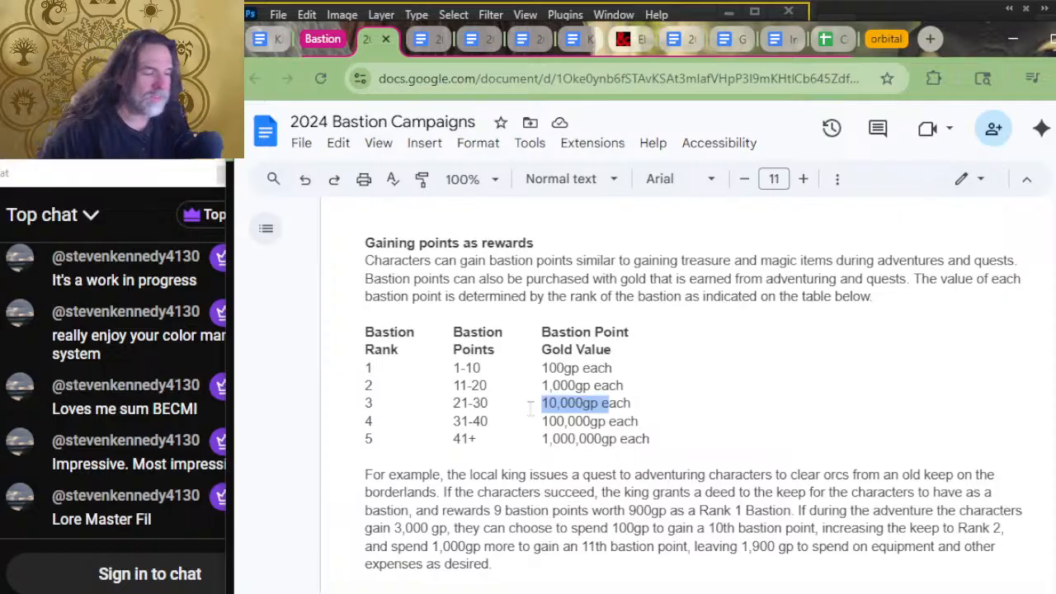
{"action": "left_click", "coordinate": [557, 403]}
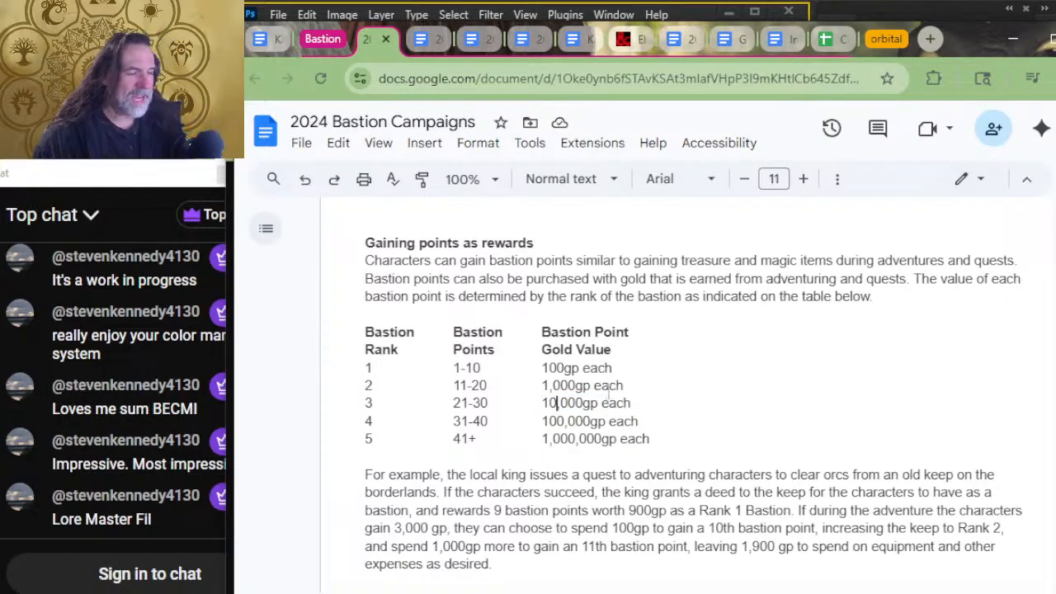
{"action": "left_click_drag", "start_coordinate": [609, 403], "coordinate": [373, 404]}
{"action": "left_click", "coordinate": [578, 422]}
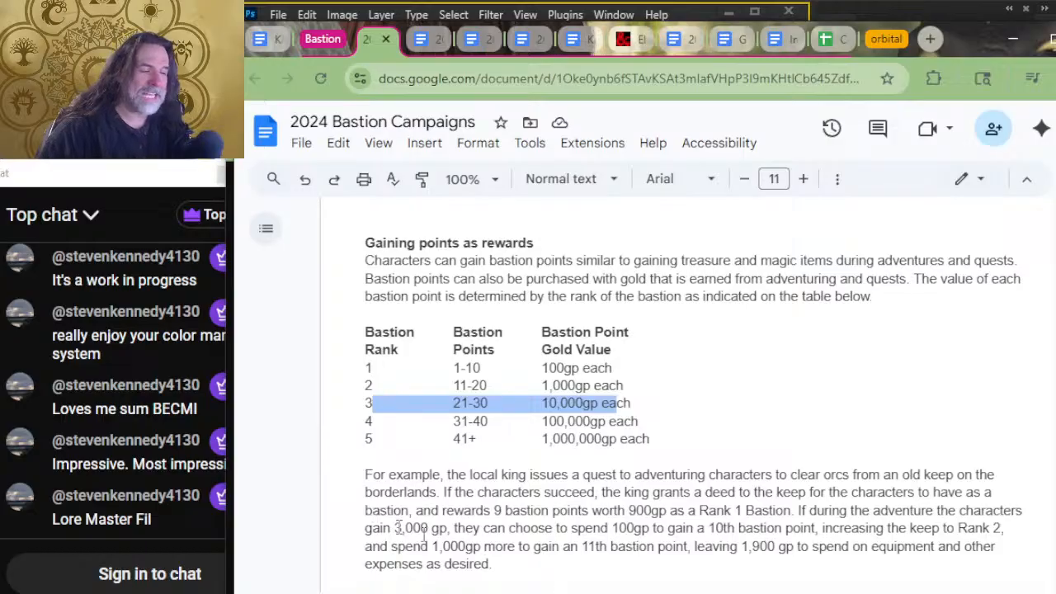
{"action": "left_click_drag", "start_coordinate": [640, 382], "coordinate": [406, 377]}
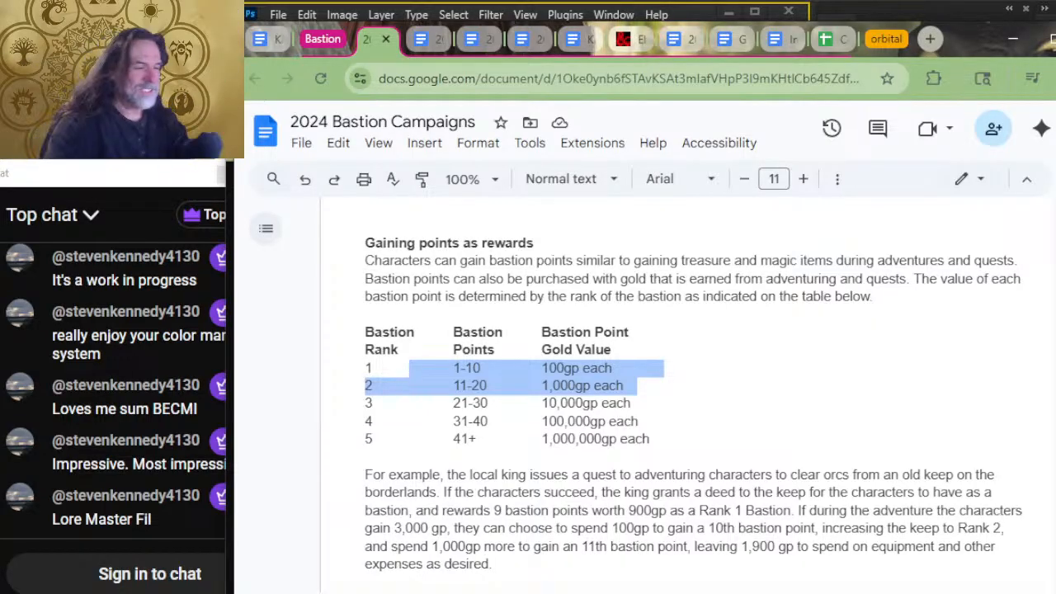
Step: Check the YouTube live chat again and return to the paragraph on combining bastion points at 1st level, above Gaining points as rewards
{"action": "key", "text": "alt+Tab"}
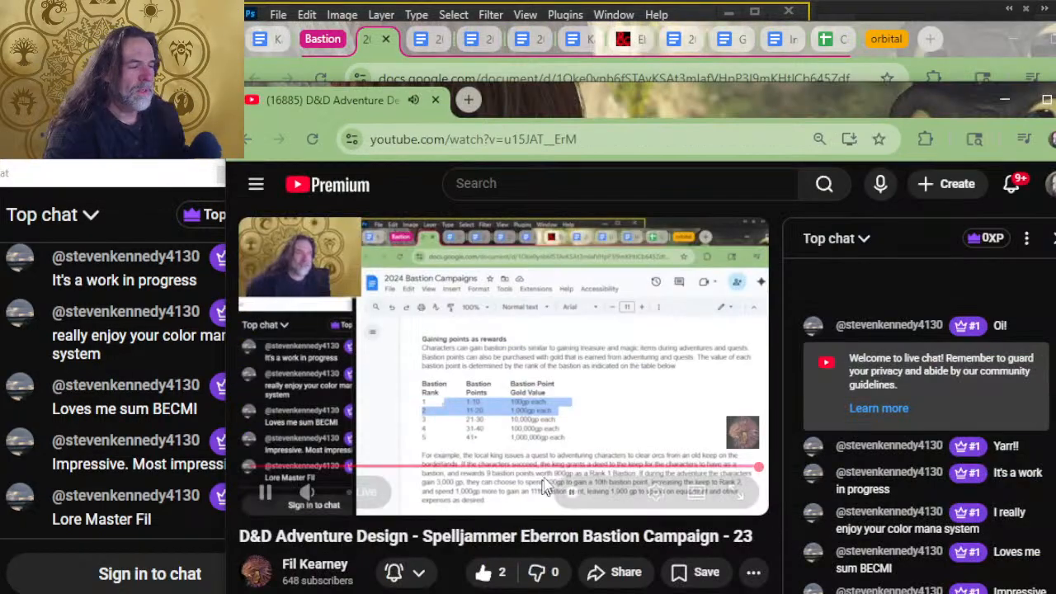
{"action": "key", "text": "alt+Tab"}
{"action": "scroll", "coordinate": [598, 313], "scroll_direction": "up", "scroll_amount": 2}
{"action": "left_click", "coordinate": [611, 308]}
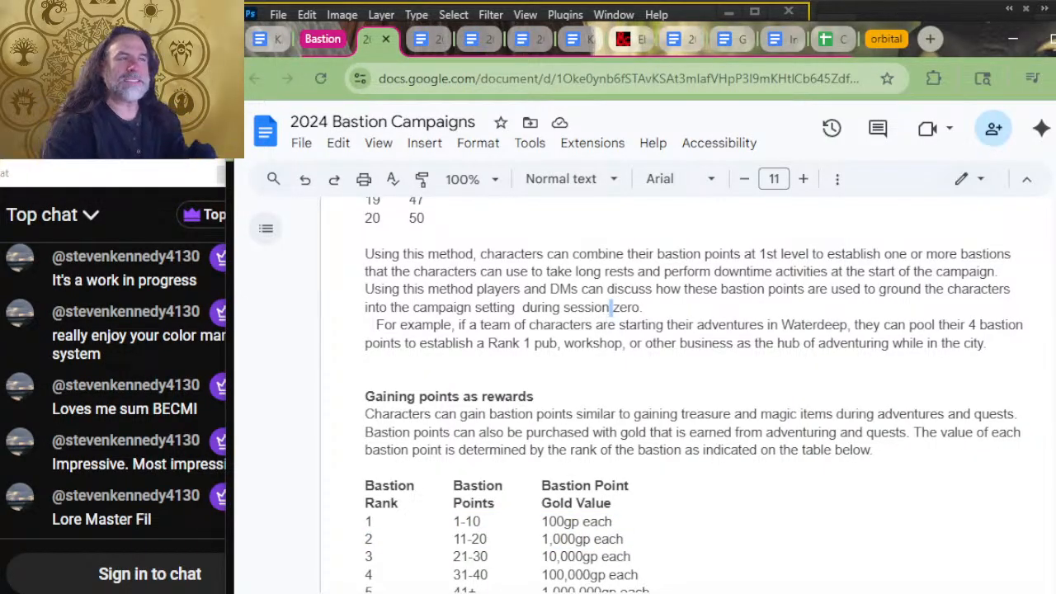
Step: Find the settlement rank table under Governing Settlements in the other open 2024 Bastion Campaigns document and highlight the village's lifestyle duration
{"action": "left_click", "coordinate": [420, 39]}
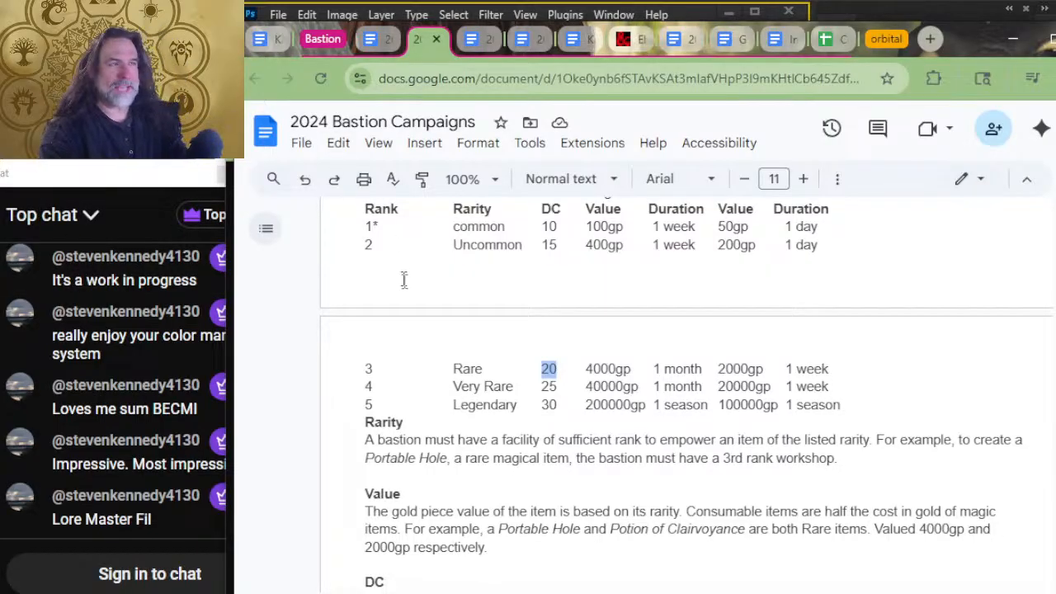
{"action": "scroll", "coordinate": [404, 280], "scroll_direction": "down", "scroll_amount": 20}
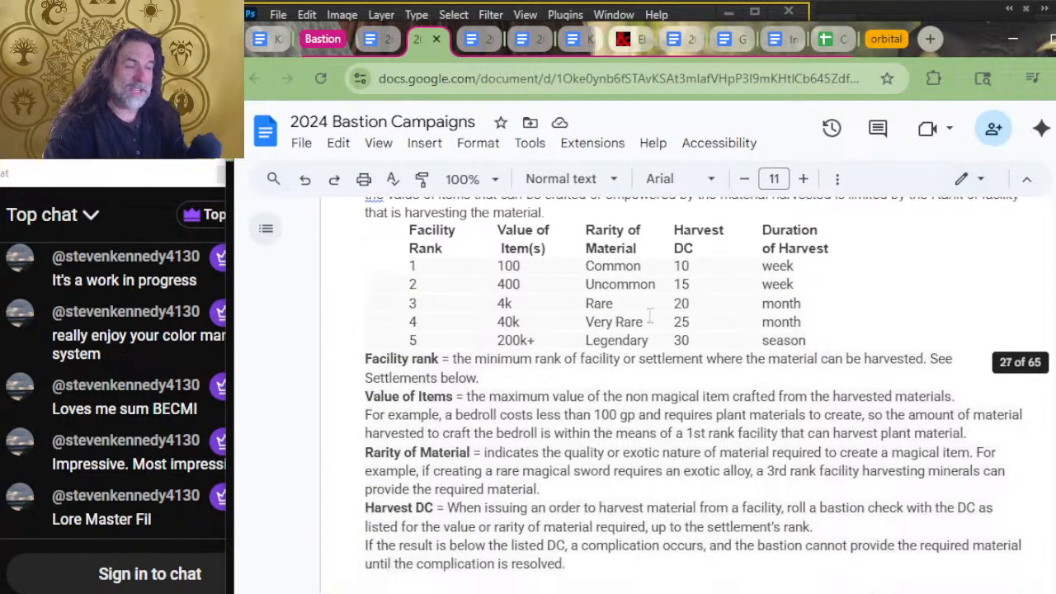
{"action": "scroll", "coordinate": [536, 339], "scroll_direction": "down", "scroll_amount": 10}
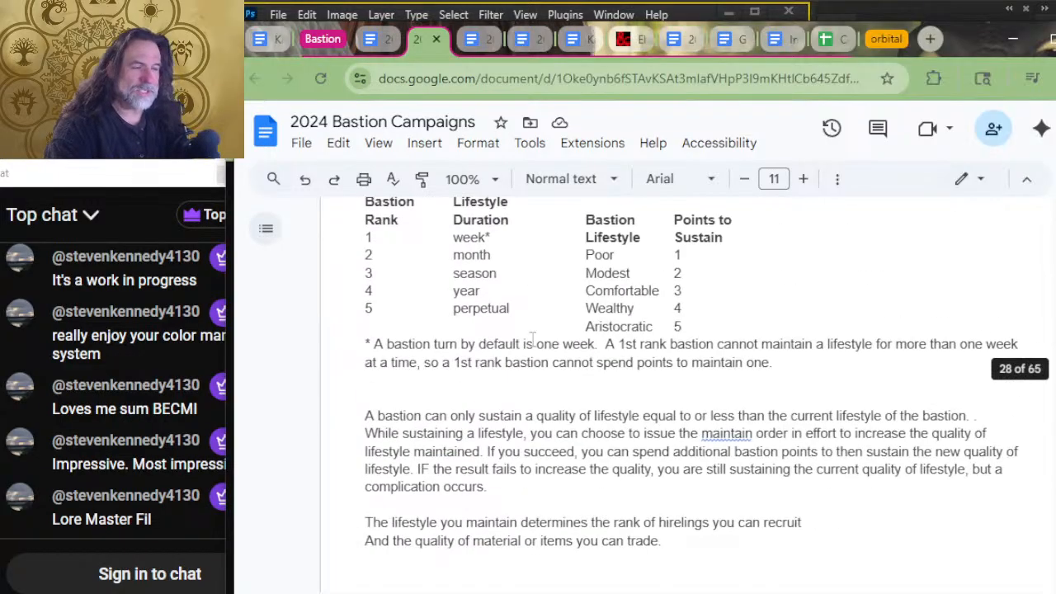
{"action": "scroll", "coordinate": [561, 330], "scroll_direction": "down", "scroll_amount": 10}
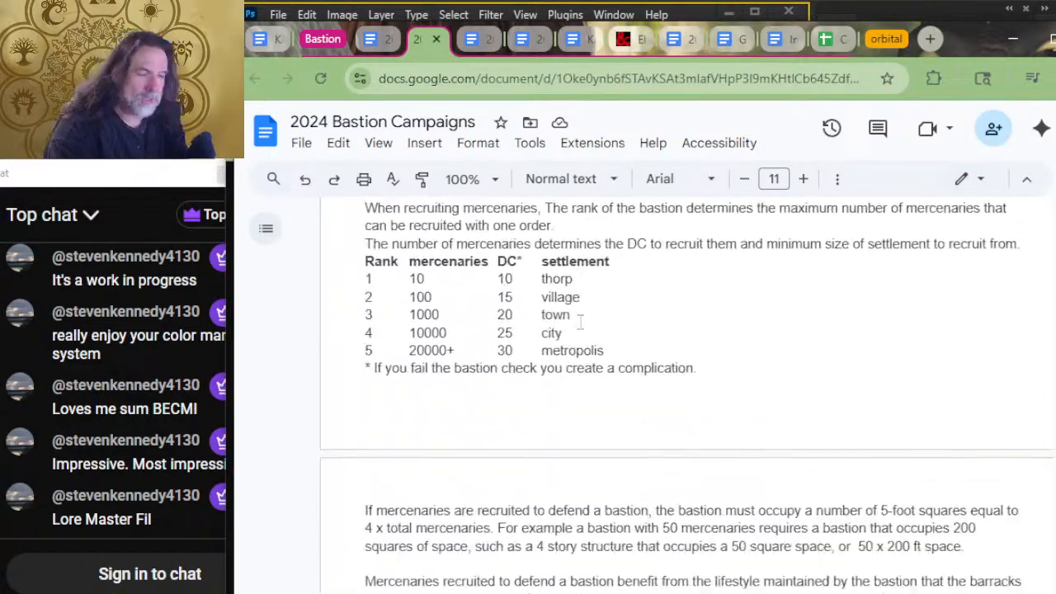
{"action": "scroll", "coordinate": [580, 322], "scroll_direction": "down", "scroll_amount": 8}
{"action": "scroll", "coordinate": [586, 338], "scroll_direction": "up", "scroll_amount": 5}
{"action": "scroll", "coordinate": [601, 363], "scroll_direction": "down", "scroll_amount": 12}
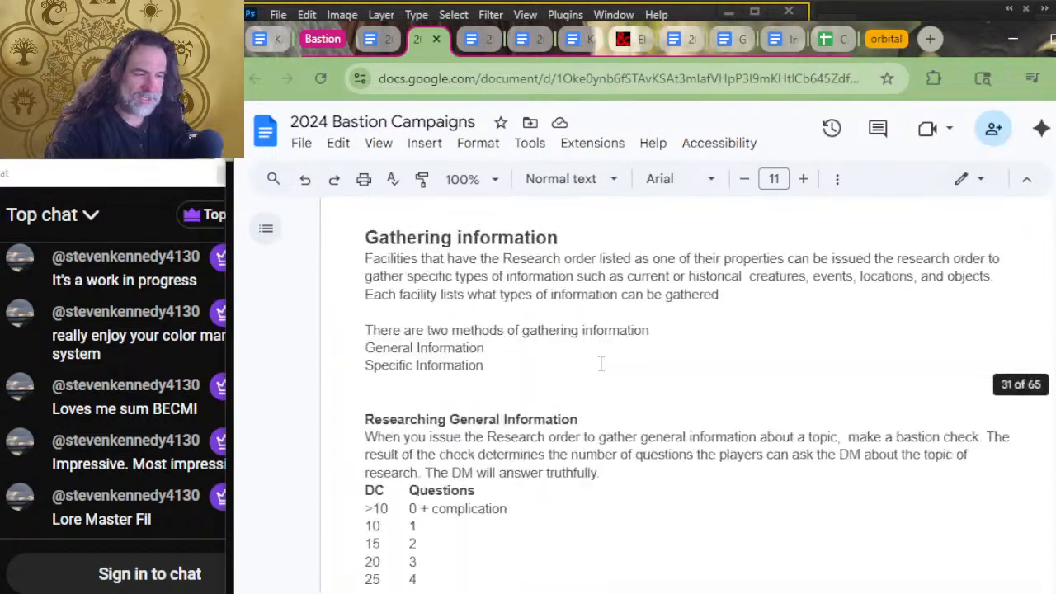
{"action": "scroll", "coordinate": [602, 363], "scroll_direction": "down", "scroll_amount": 20}
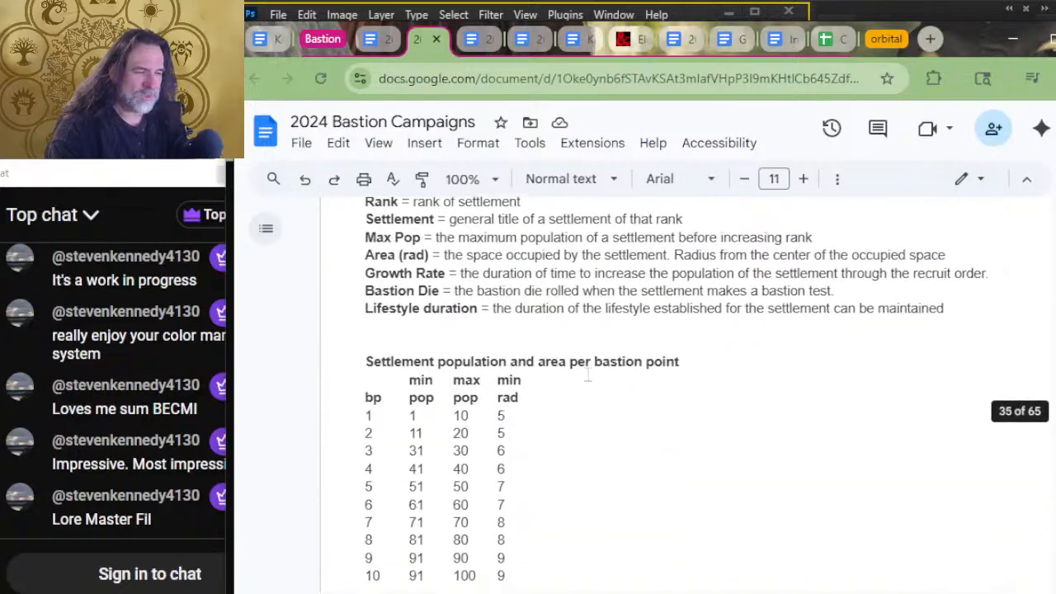
{"action": "scroll", "coordinate": [589, 378], "scroll_direction": "down", "scroll_amount": 3}
{"action": "scroll", "coordinate": [589, 382], "scroll_direction": "up", "scroll_amount": 5}
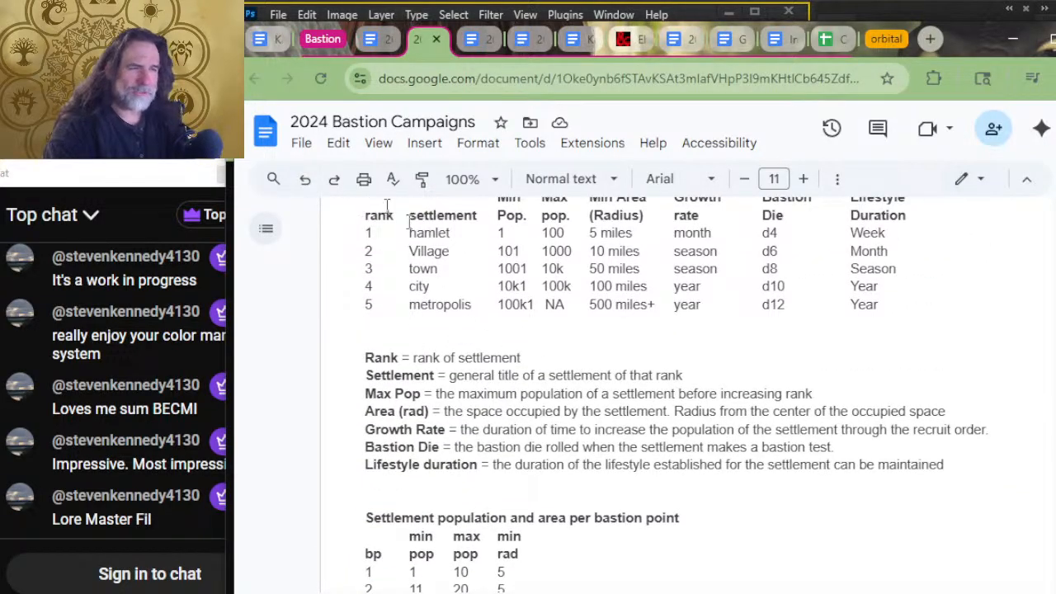
{"action": "scroll", "coordinate": [466, 261], "scroll_direction": "up", "scroll_amount": 6}
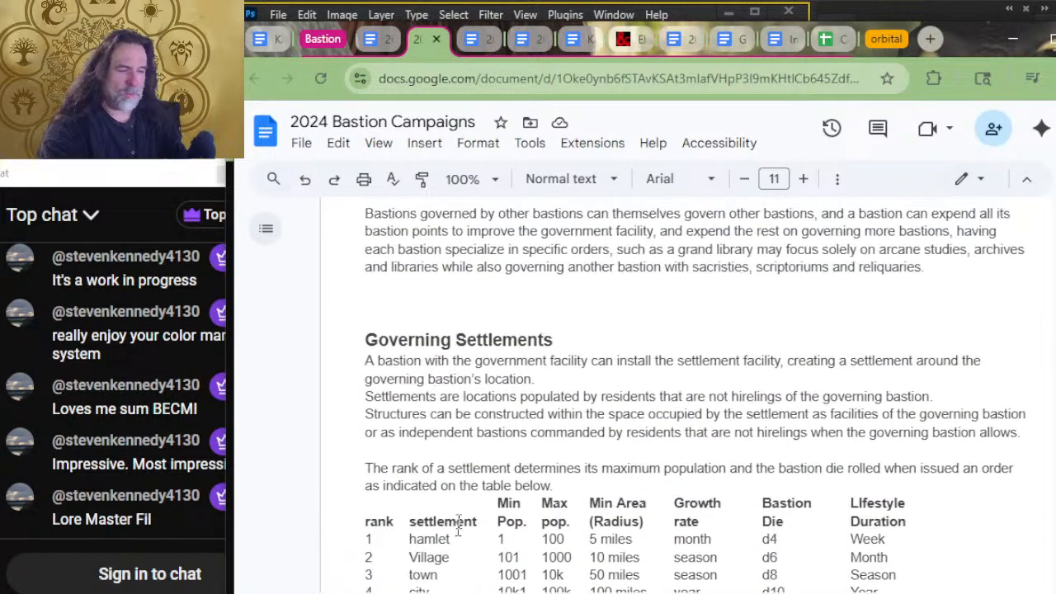
{"action": "scroll", "coordinate": [512, 423], "scroll_direction": "down", "scroll_amount": 3}
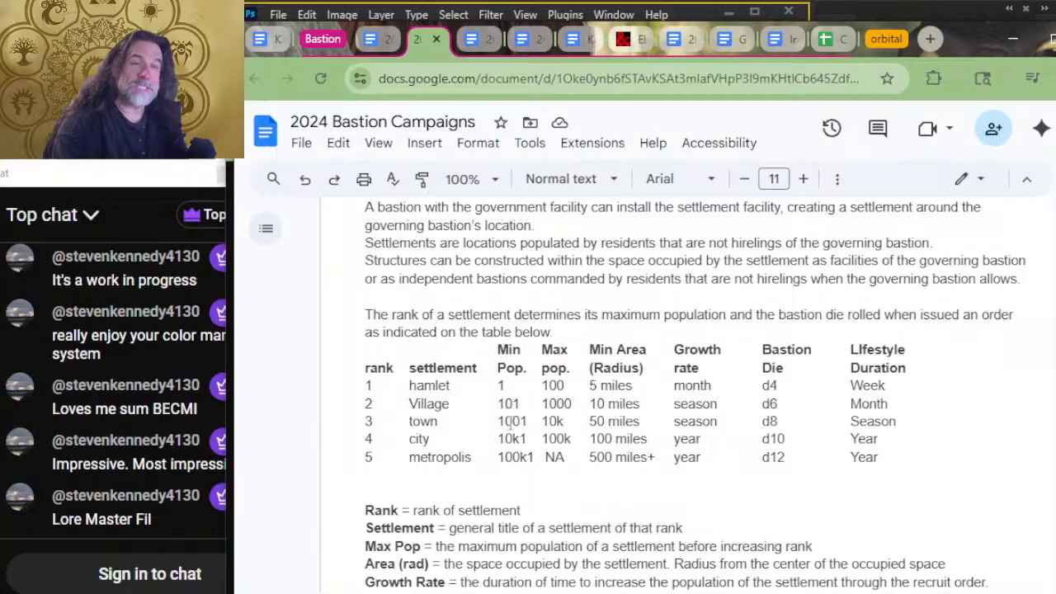
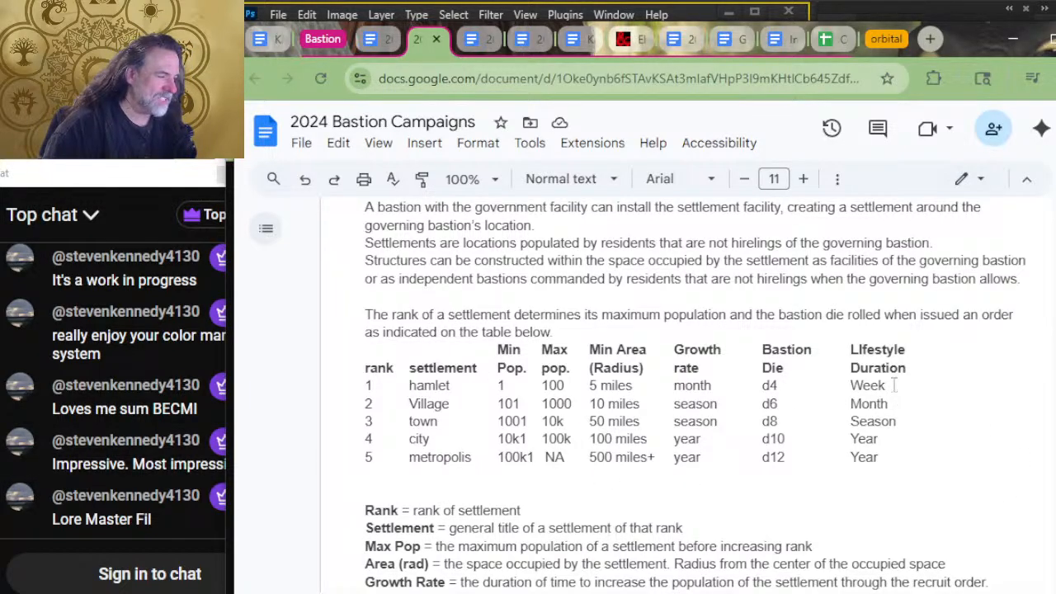
{"action": "left_click_drag", "start_coordinate": [891, 403], "coordinate": [850, 404]}
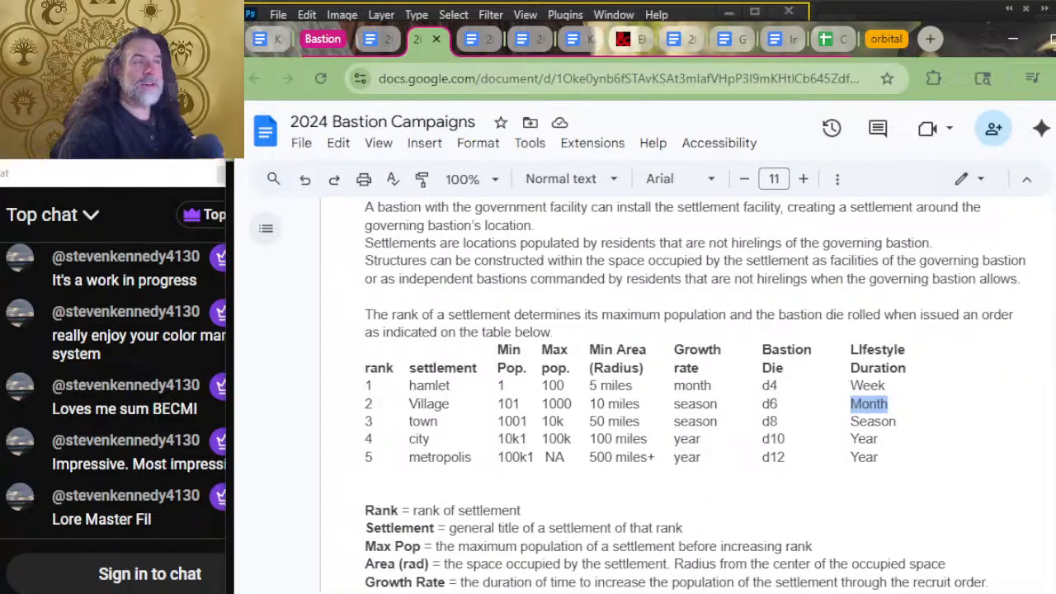
Step: Skim the settlement orders through to Armies Sieges and Sabotage, and return to the settlement rank table, clearing the selection
{"action": "scroll", "coordinate": [591, 302], "scroll_direction": "down", "scroll_amount": 8}
{"action": "scroll", "coordinate": [592, 302], "scroll_direction": "down", "scroll_amount": 20}
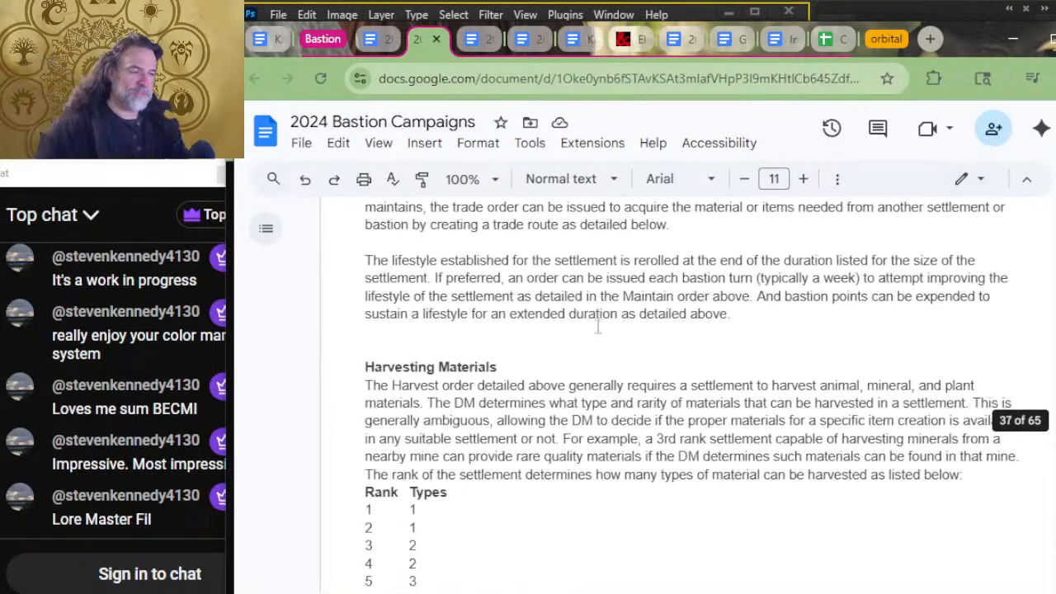
{"action": "scroll", "coordinate": [673, 361], "scroll_direction": "up", "scroll_amount": 4}
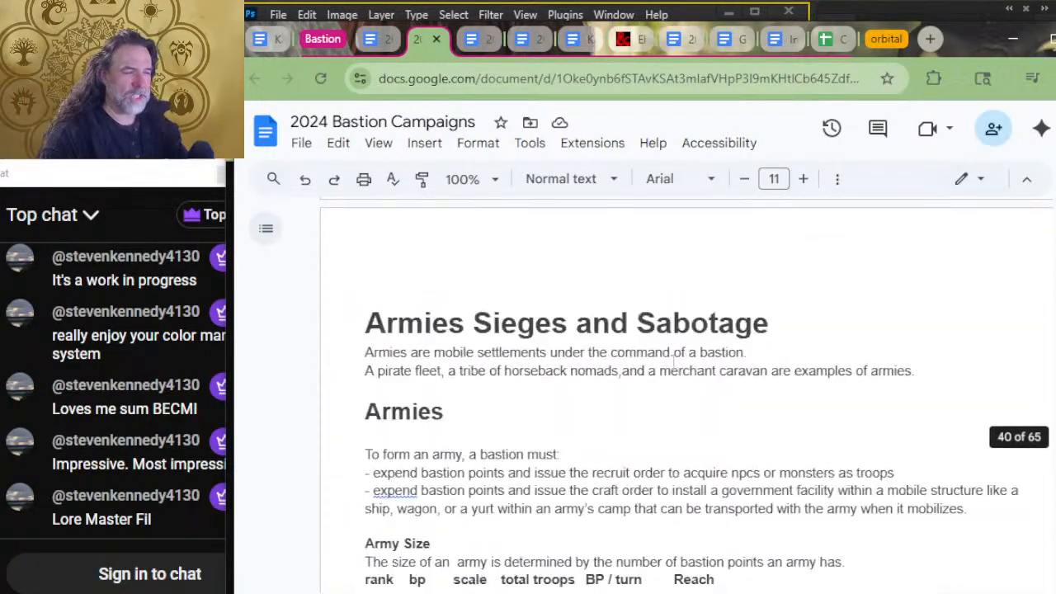
{"action": "scroll", "coordinate": [673, 361], "scroll_direction": "down", "scroll_amount": 4}
{"action": "scroll", "coordinate": [651, 347], "scroll_direction": "up", "scroll_amount": 20}
{"action": "scroll", "coordinate": [643, 339], "scroll_direction": "up", "scroll_amount": 20}
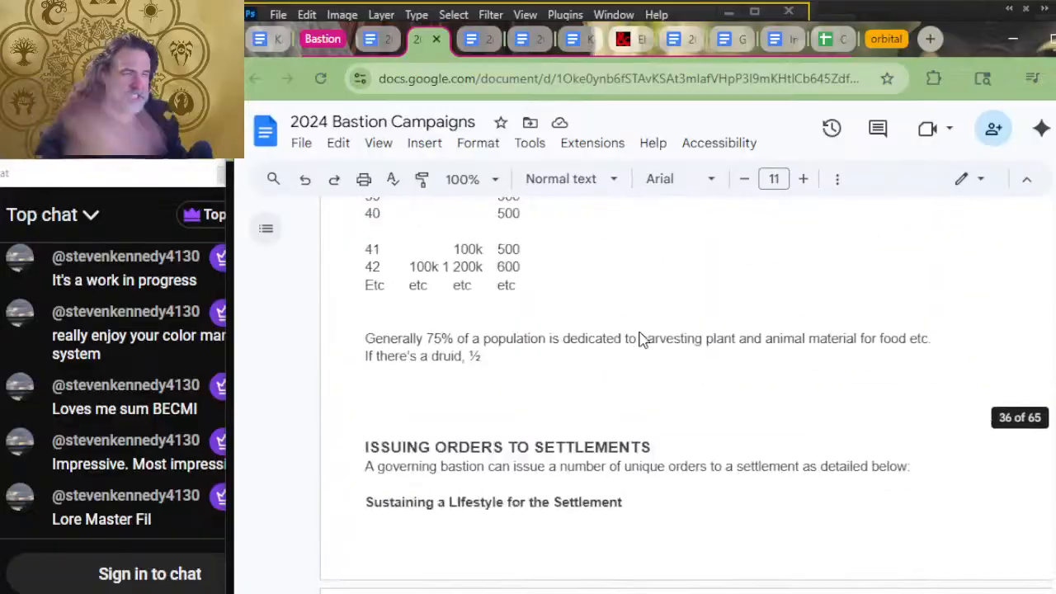
{"action": "scroll", "coordinate": [640, 332], "scroll_direction": "up", "scroll_amount": 2}
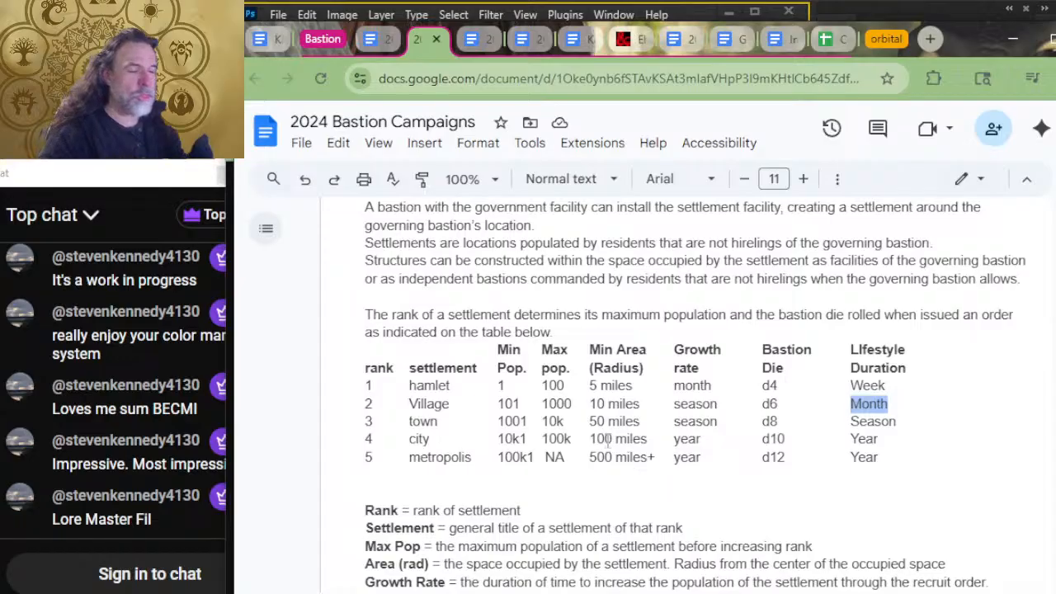
{"action": "left_click", "coordinate": [467, 423]}
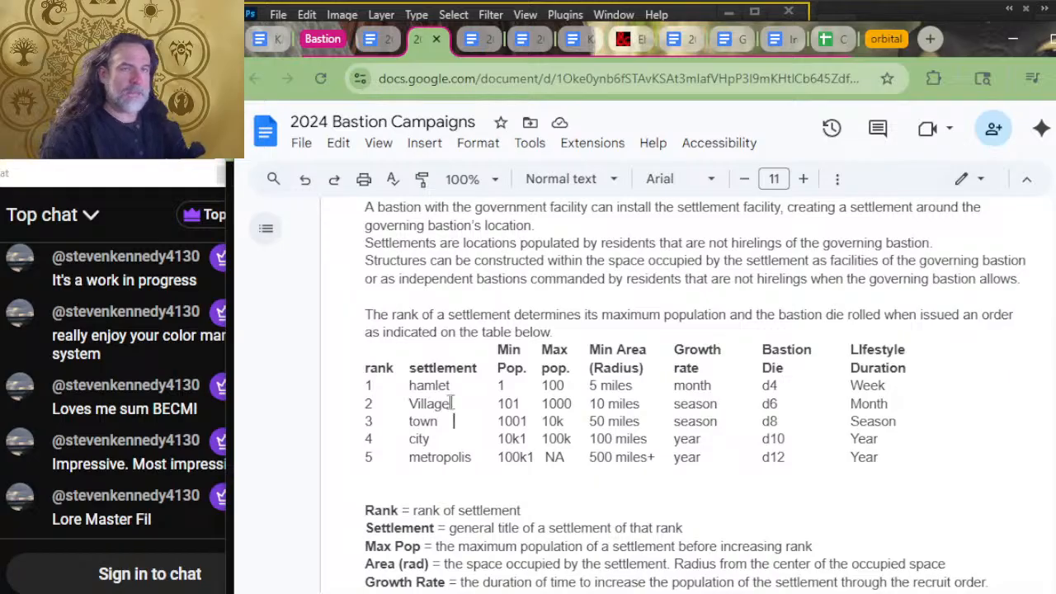
Step: Go back through the trade, harvest and empower rules to the Workshop facility's Craft, Empower and Recruit orders
{"action": "scroll", "coordinate": [546, 412], "scroll_direction": "up", "scroll_amount": 5}
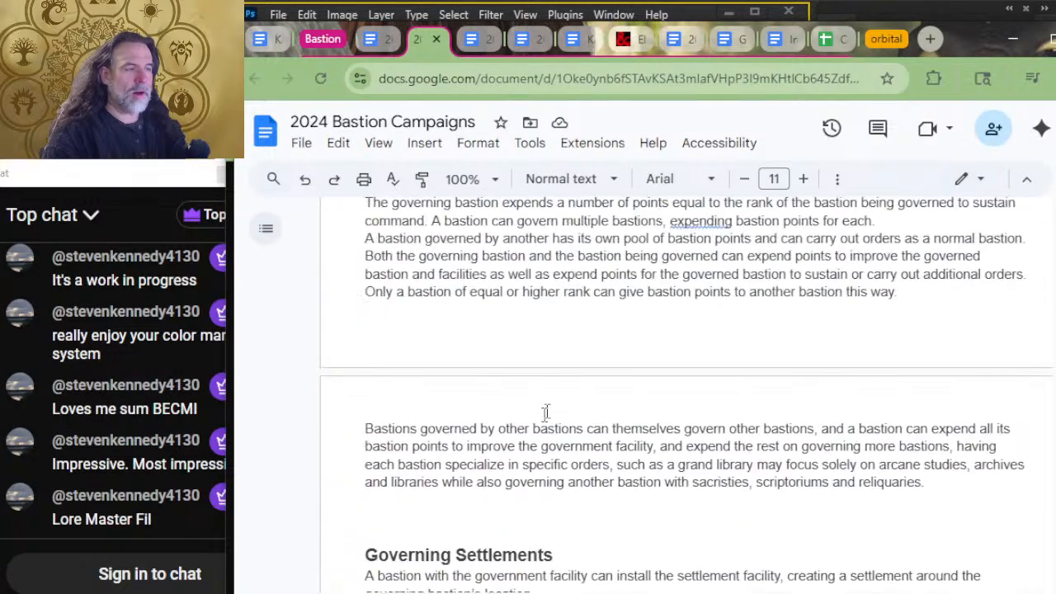
{"action": "scroll", "coordinate": [546, 412], "scroll_direction": "up", "scroll_amount": 20}
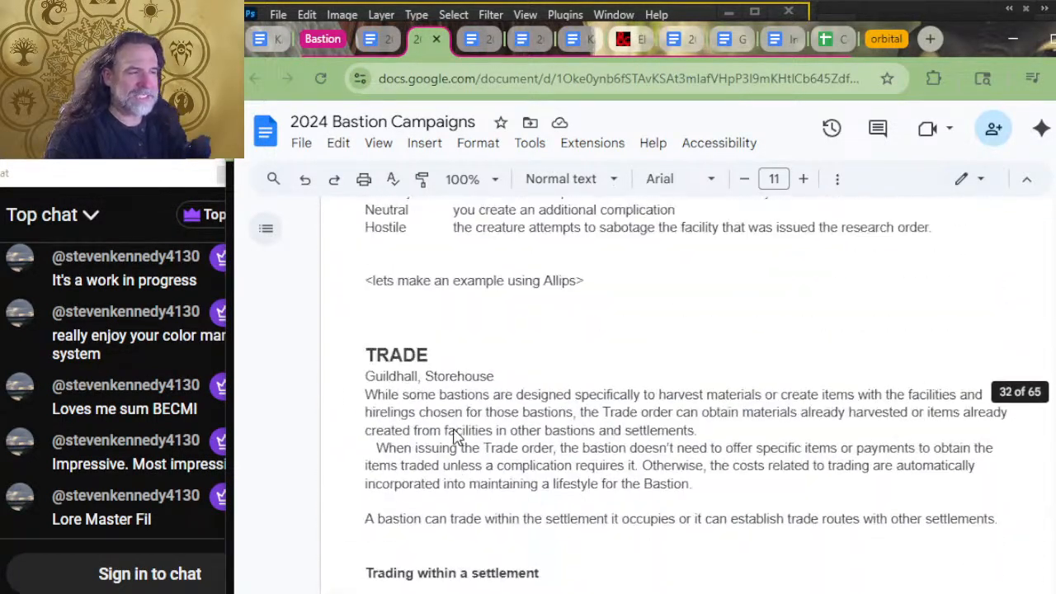
{"action": "scroll", "coordinate": [456, 438], "scroll_direction": "up", "scroll_amount": 20}
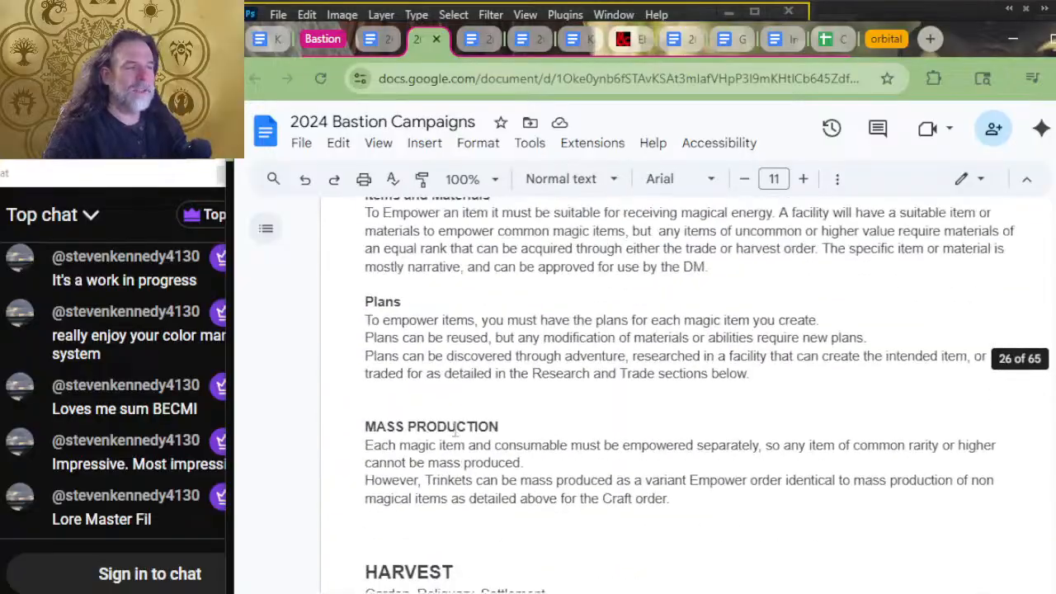
{"action": "scroll", "coordinate": [457, 434], "scroll_direction": "up", "scroll_amount": 20}
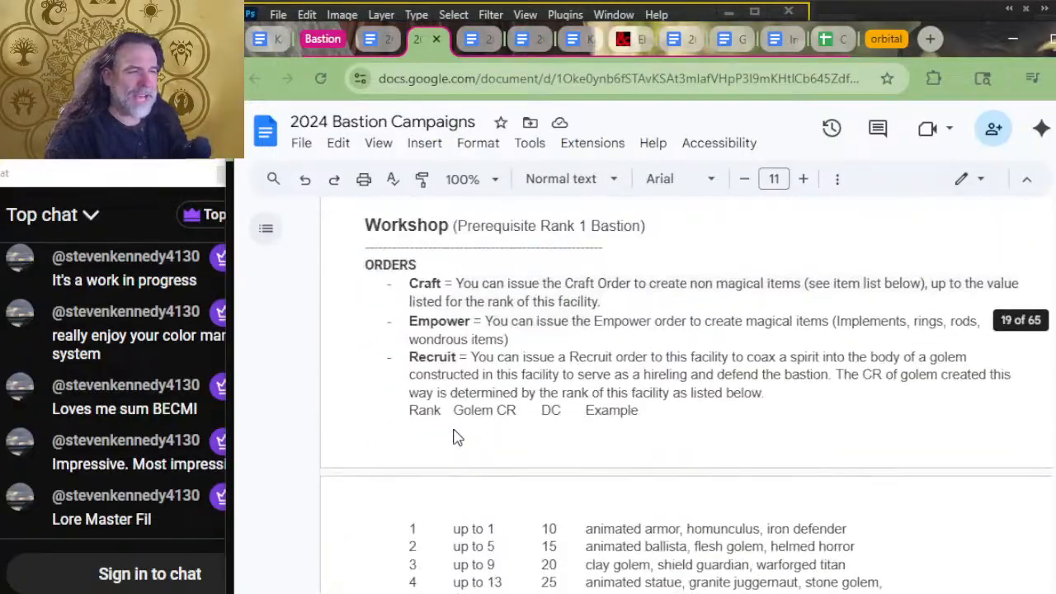
{"action": "scroll", "coordinate": [456, 437], "scroll_direction": "up", "scroll_amount": 5}
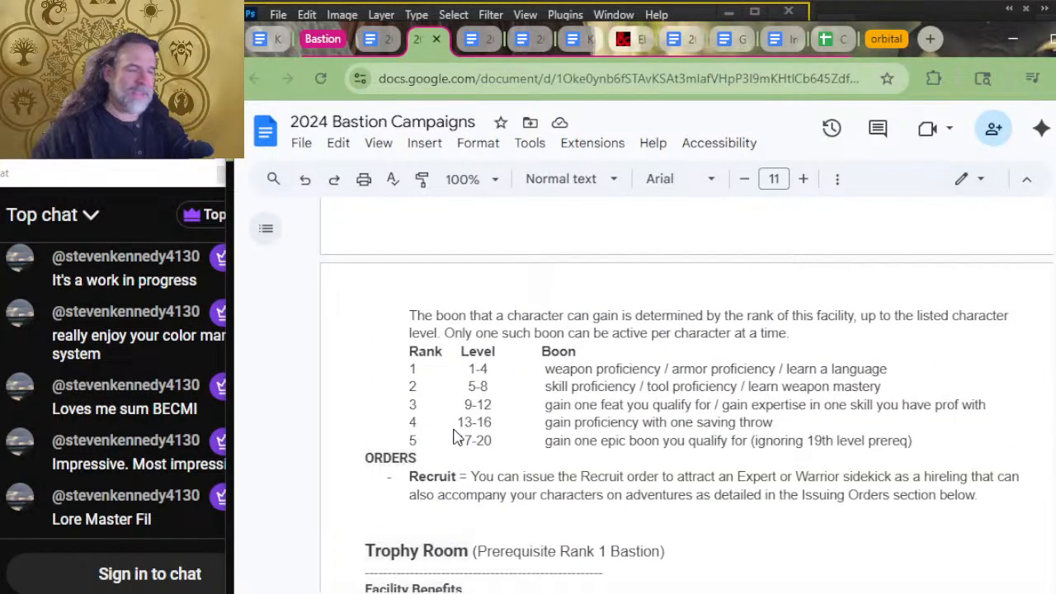
{"action": "scroll", "coordinate": [457, 437], "scroll_direction": "down", "scroll_amount": 5}
{"action": "scroll", "coordinate": [480, 477], "scroll_direction": "down", "scroll_amount": 2}
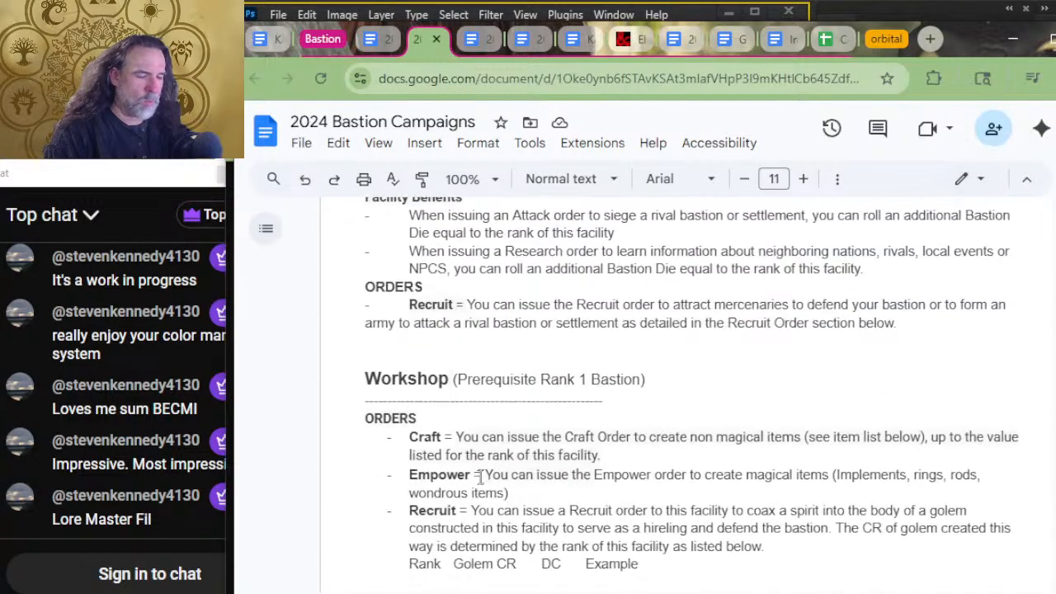
{"action": "scroll", "coordinate": [481, 477], "scroll_direction": "down", "scroll_amount": 2}
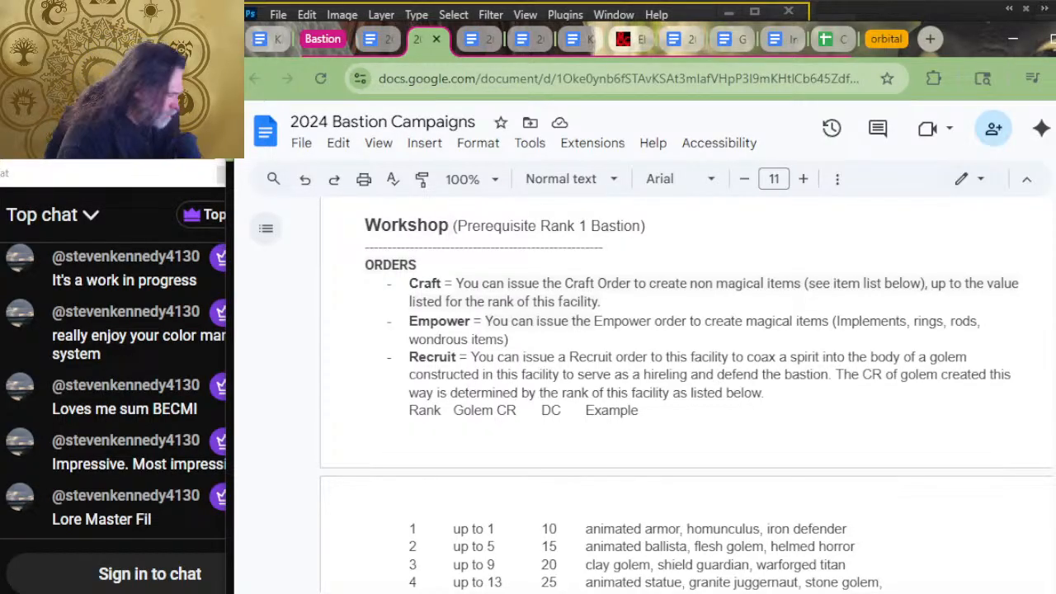
{"action": "key", "text": "alt+Tab"}
{"action": "key", "text": "alt+Tab"}
{"action": "key", "text": "alt+Tab"}
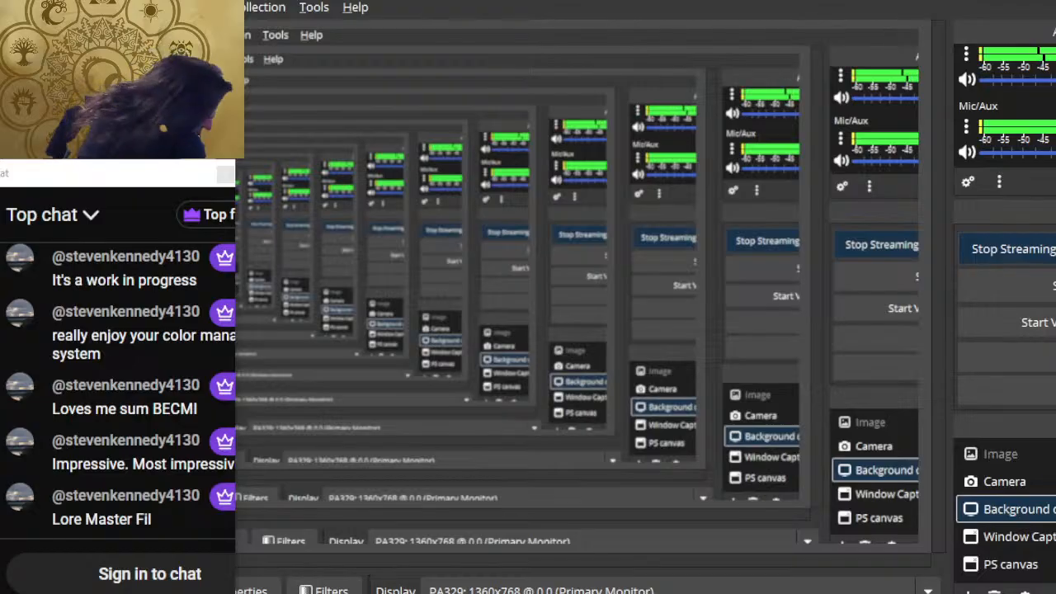
{"action": "key", "text": "alt+Tab"}
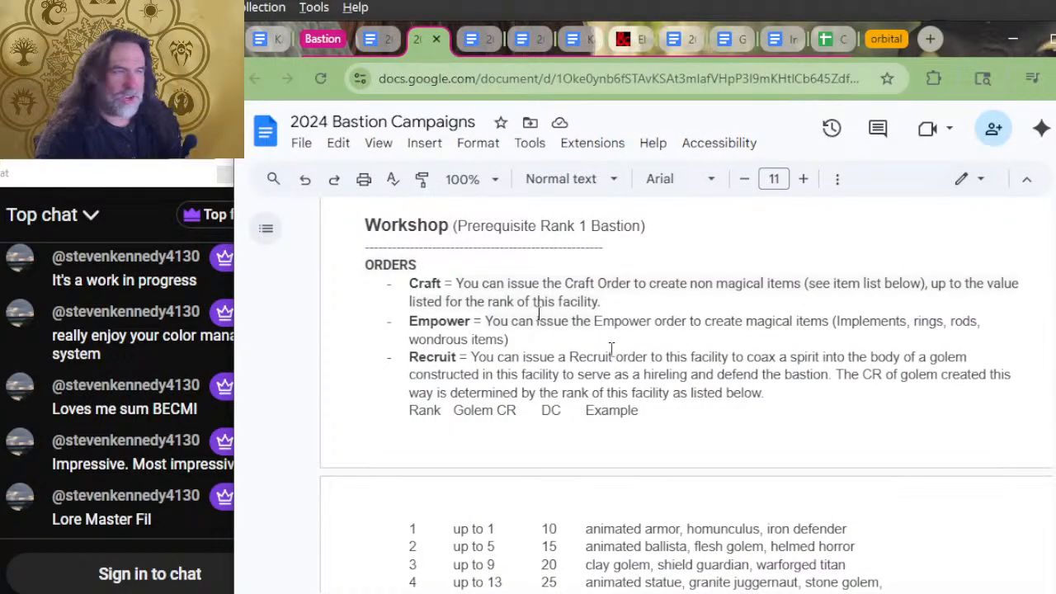
Step: Switch to Photoshop, hide the 1 - Capital Rock group, and show and select the blank isomap copy 3 layer in group 6
{"action": "key", "text": "alt+Tab"}
{"action": "key", "text": "alt+Tab"}
{"action": "key", "text": "alt+Tab"}
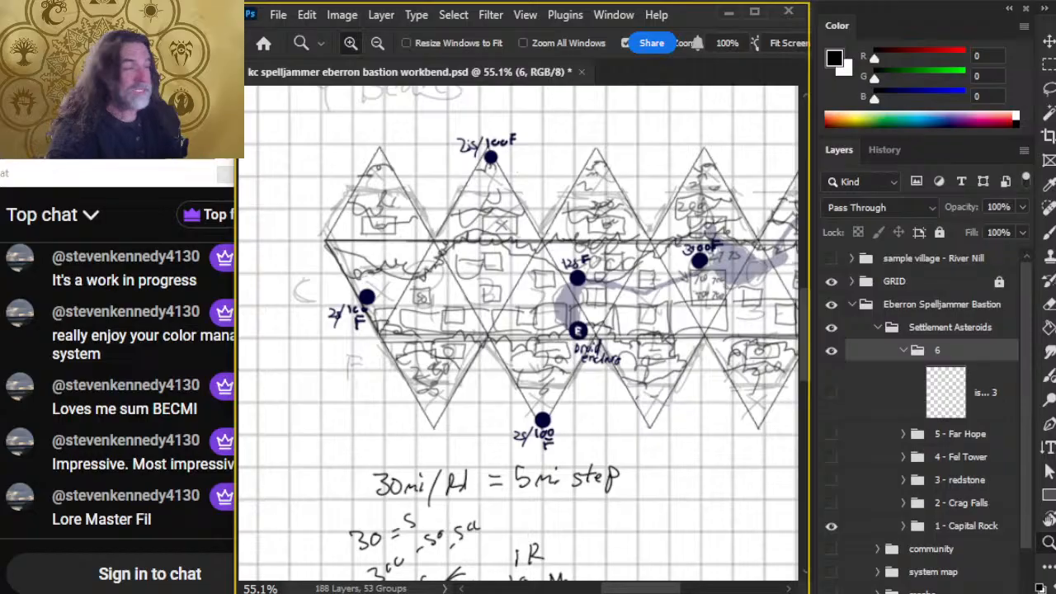
{"action": "left_click", "coordinate": [831, 528]}
{"action": "left_click", "coordinate": [832, 393]}
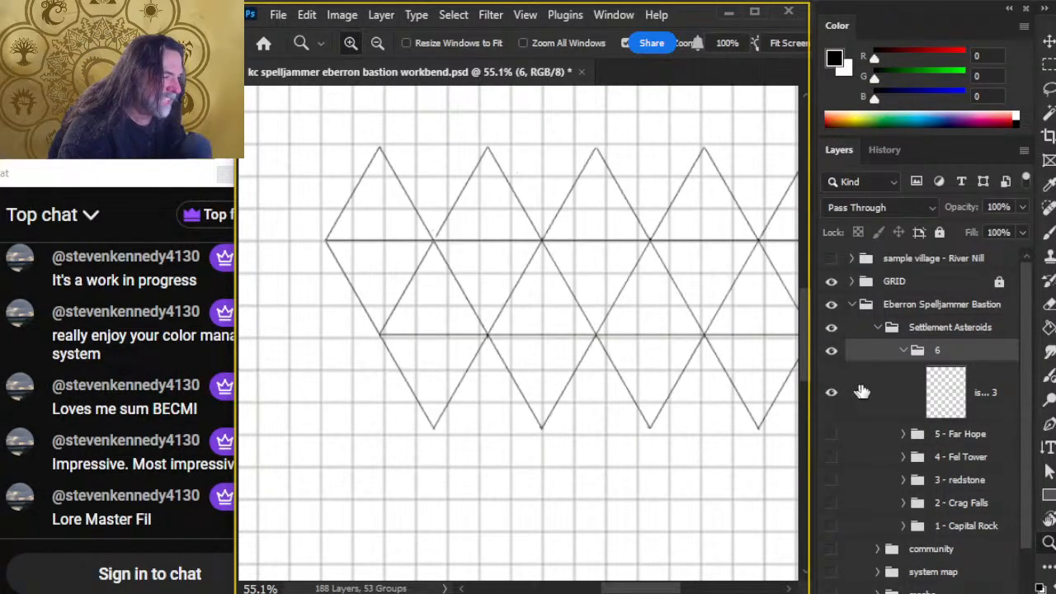
{"action": "left_click", "coordinate": [856, 391]}
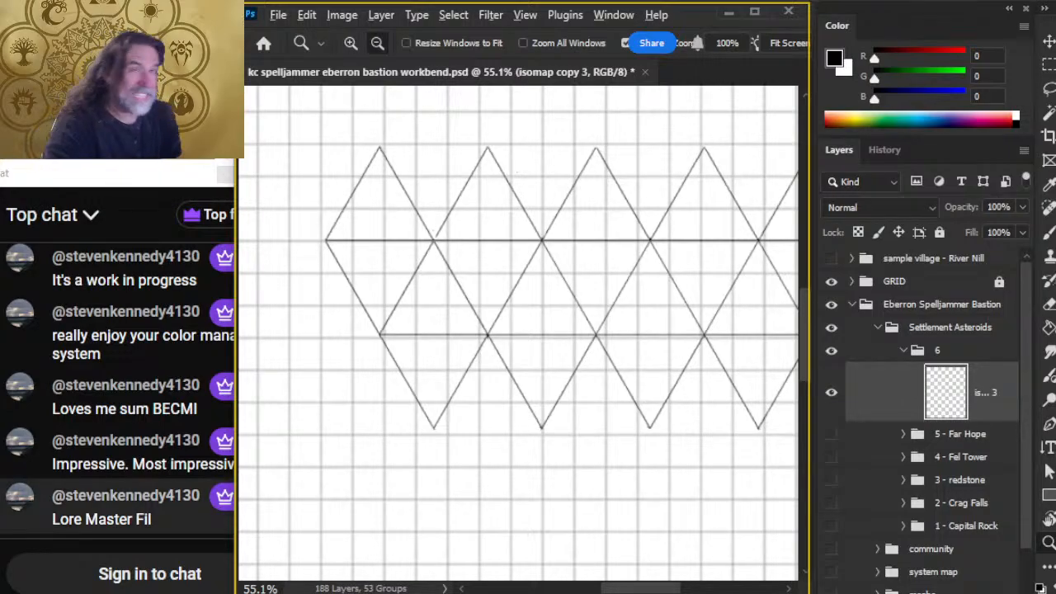
Step: Switch to the browser's Kaiju Bastion Spelljammer Eberron Campaign document and place the cursor above Orders in the Dol' Arrah's Bastion section
{"action": "key", "text": "alt+Tab"}
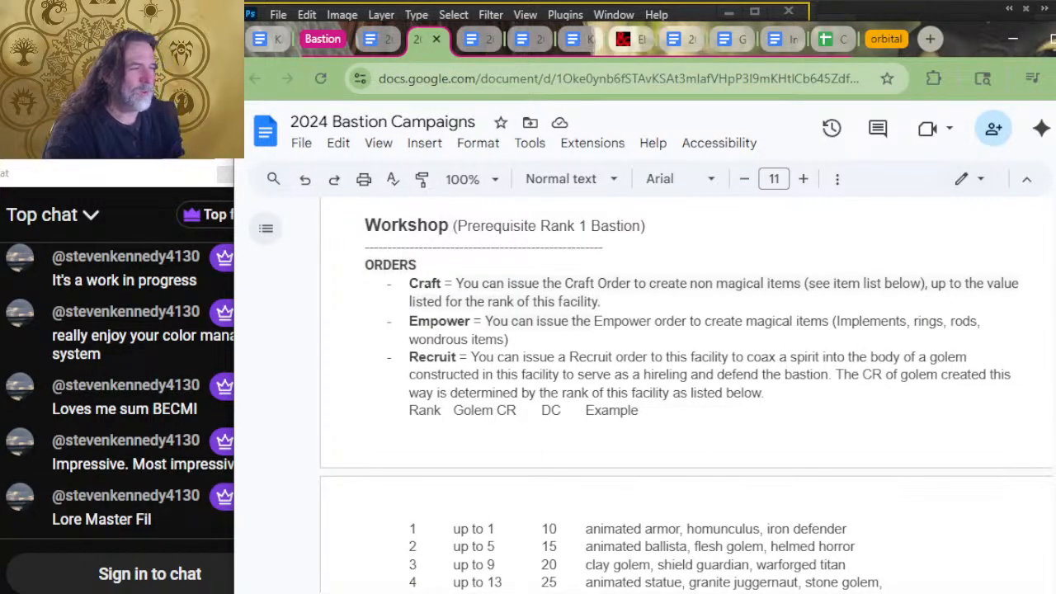
{"action": "left_click", "coordinate": [260, 46]}
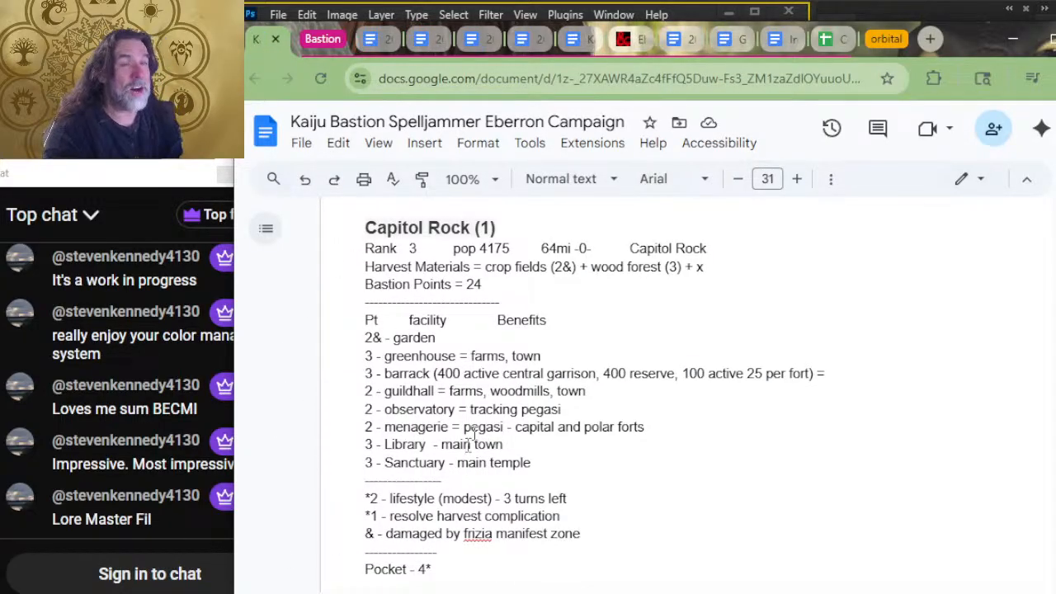
{"action": "scroll", "coordinate": [582, 446], "scroll_direction": "down", "scroll_amount": 10}
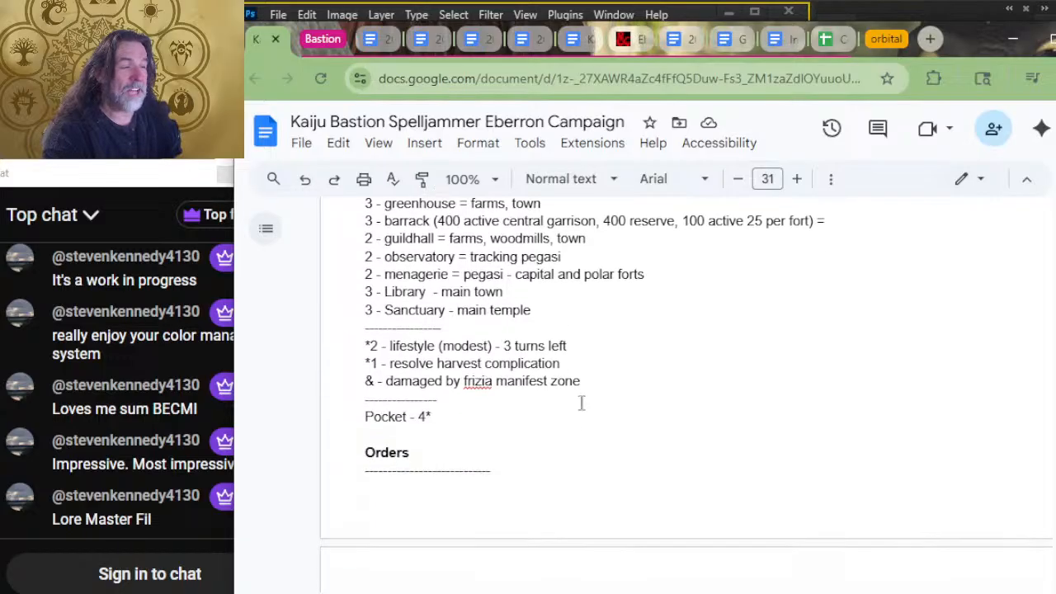
{"action": "scroll", "coordinate": [624, 365], "scroll_direction": "down", "scroll_amount": 2}
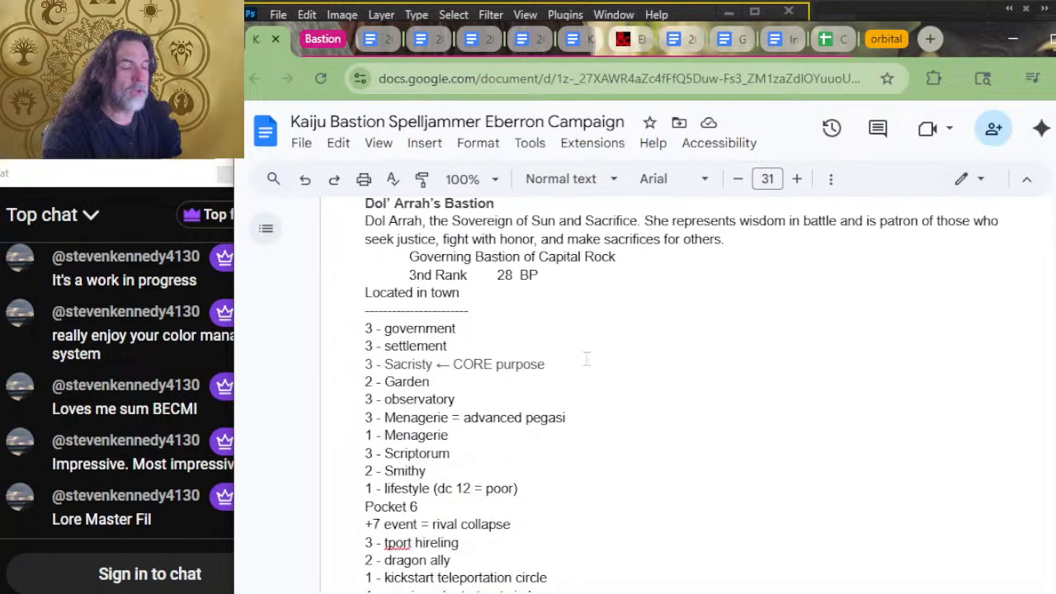
{"action": "scroll", "coordinate": [516, 312], "scroll_direction": "down", "scroll_amount": 4}
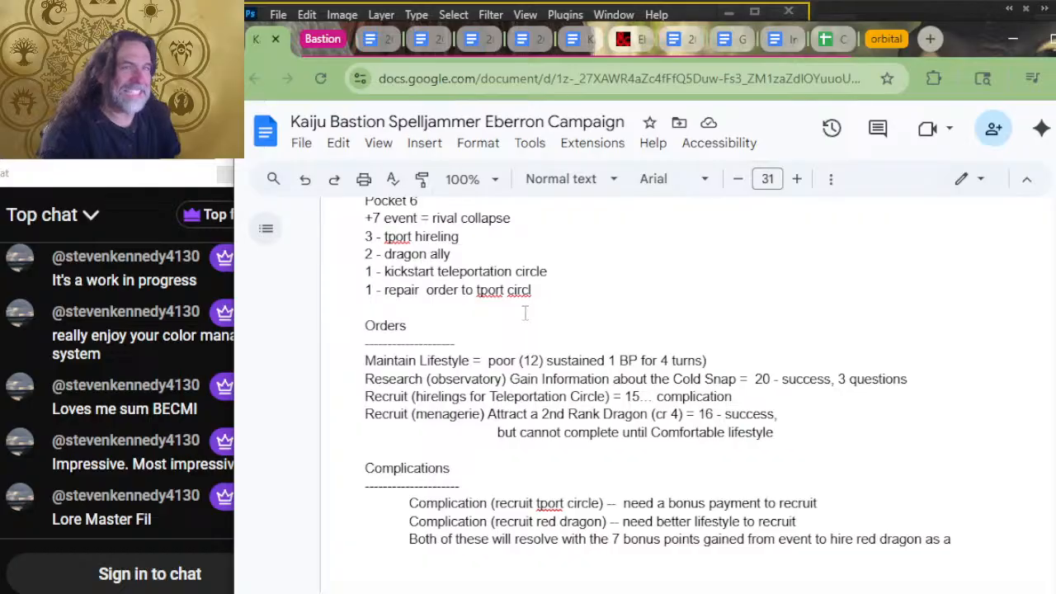
{"action": "left_click", "coordinate": [487, 320]}
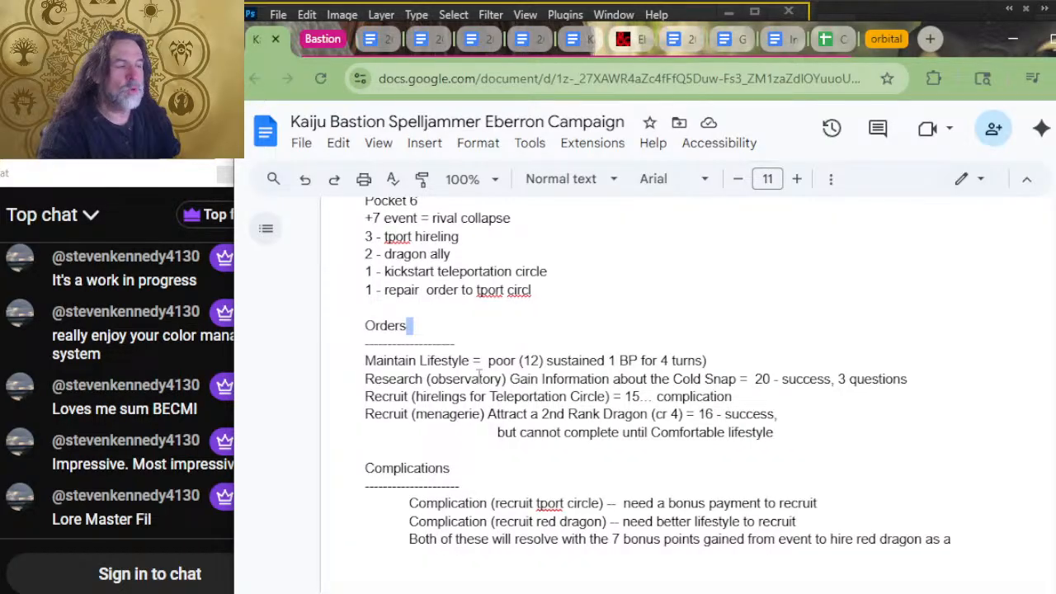
{"action": "left_click", "coordinate": [548, 308]}
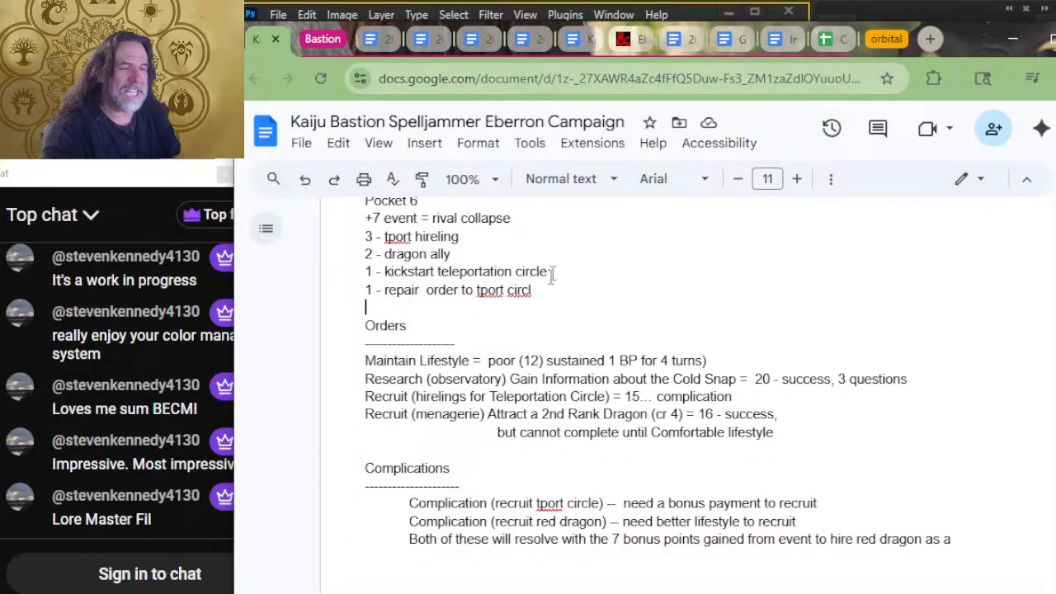
Step: Skim the campaign document from Dol' Arrah's Bastion to the Red Stone settlement and read its resources, facilities and orders
{"action": "left_click", "coordinate": [624, 237]}
{"action": "left_click", "coordinate": [645, 267]}
{"action": "left_click", "coordinate": [627, 308]}
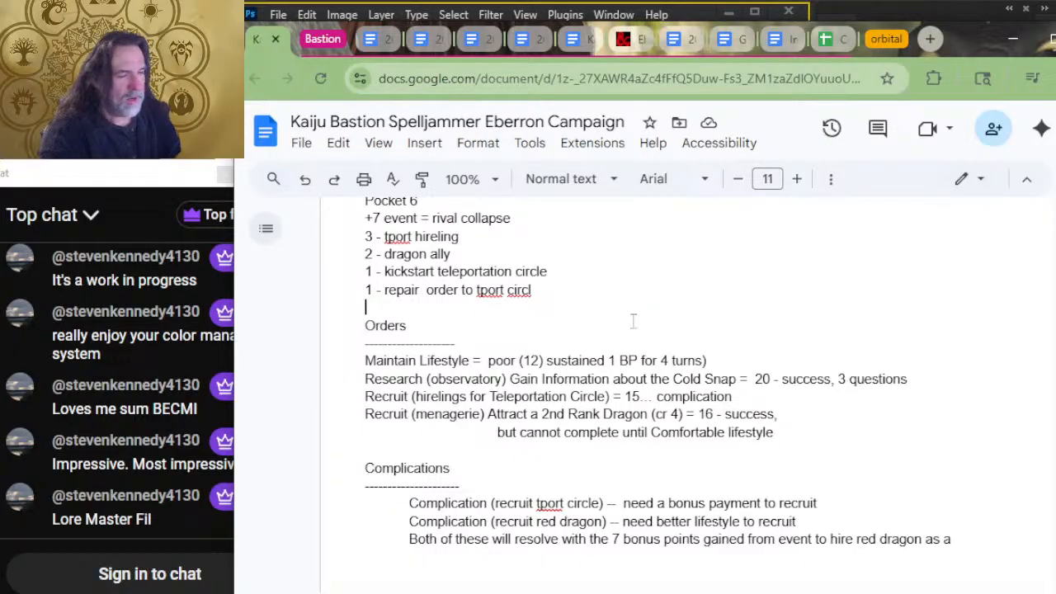
{"action": "scroll", "coordinate": [672, 273], "scroll_direction": "down", "scroll_amount": 15}
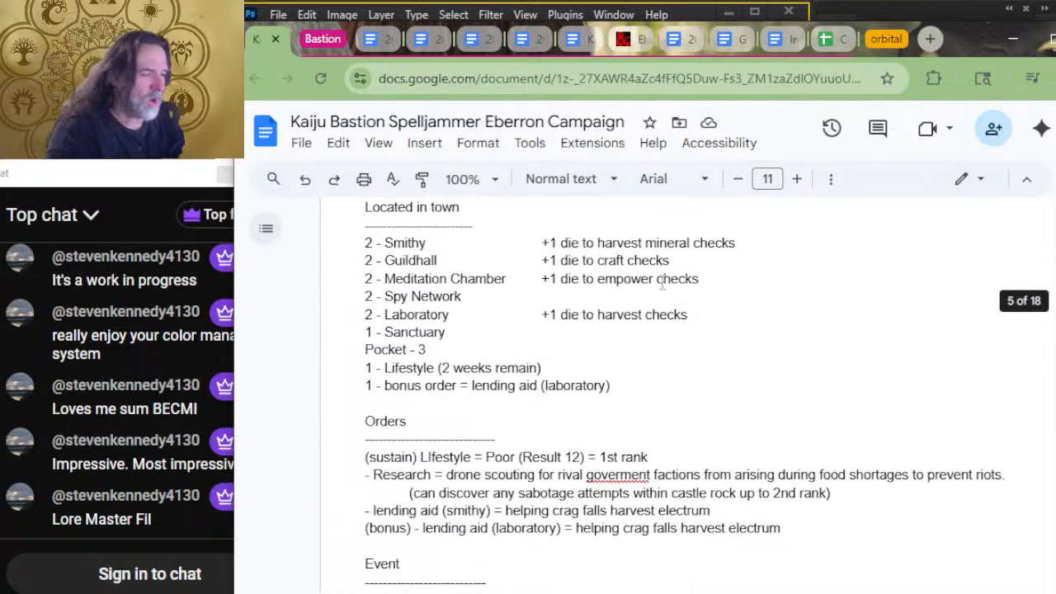
{"action": "scroll", "coordinate": [617, 336], "scroll_direction": "down", "scroll_amount": 20}
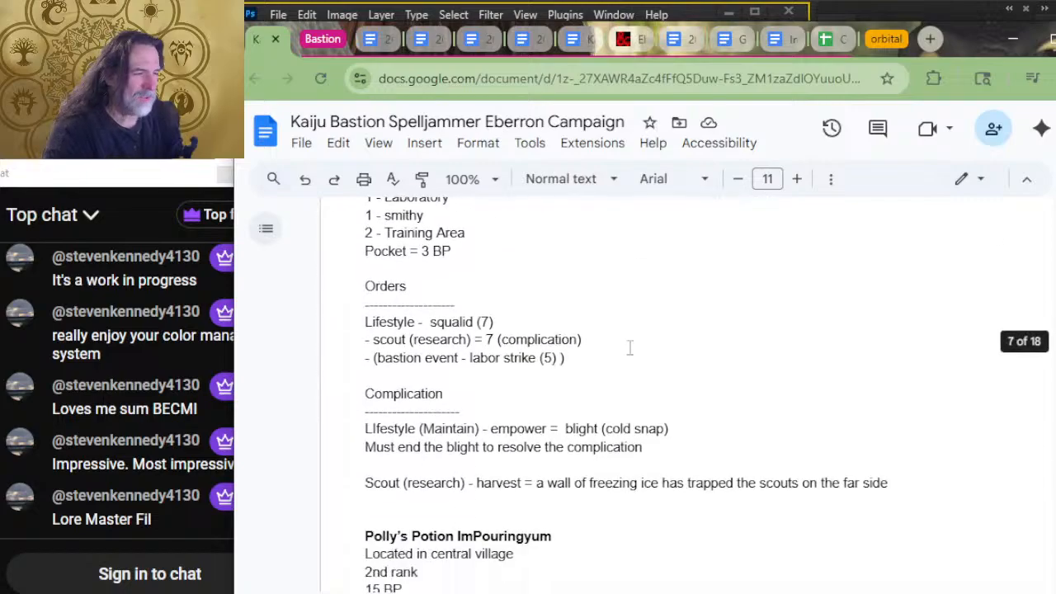
{"action": "scroll", "coordinate": [668, 341], "scroll_direction": "down", "scroll_amount": 10}
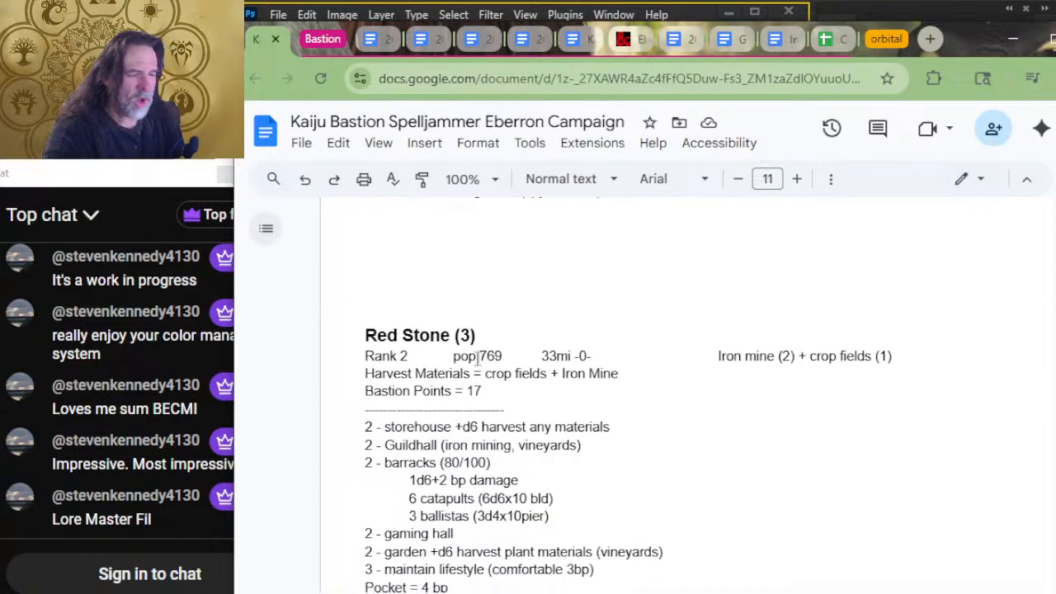
{"action": "scroll", "coordinate": [498, 367], "scroll_direction": "down", "scroll_amount": 1}
{"action": "scroll", "coordinate": [431, 250], "scroll_direction": "up", "scroll_amount": 2}
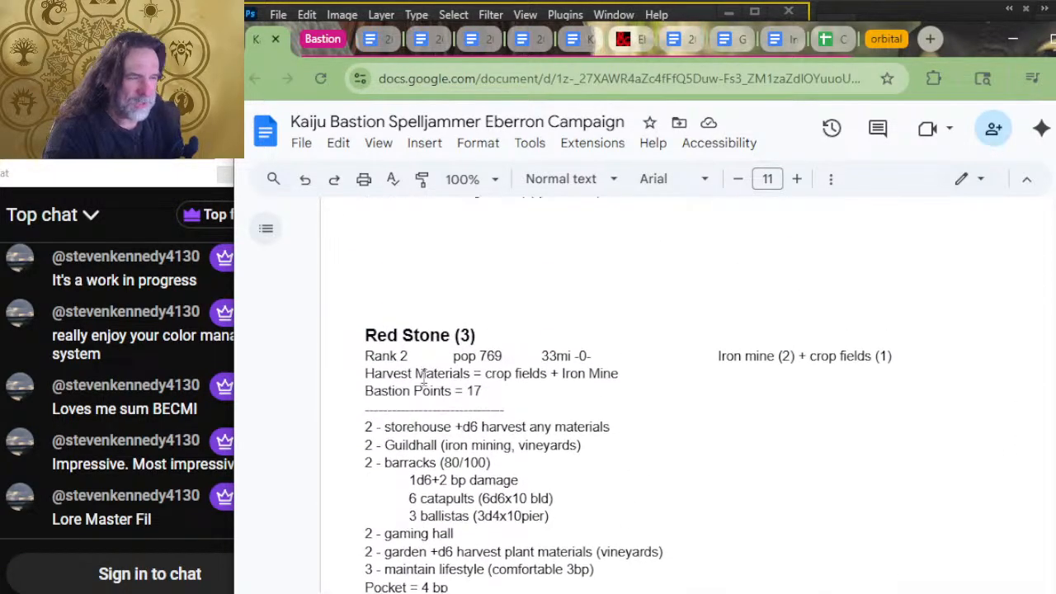
{"action": "scroll", "coordinate": [479, 405], "scroll_direction": "down", "scroll_amount": 2}
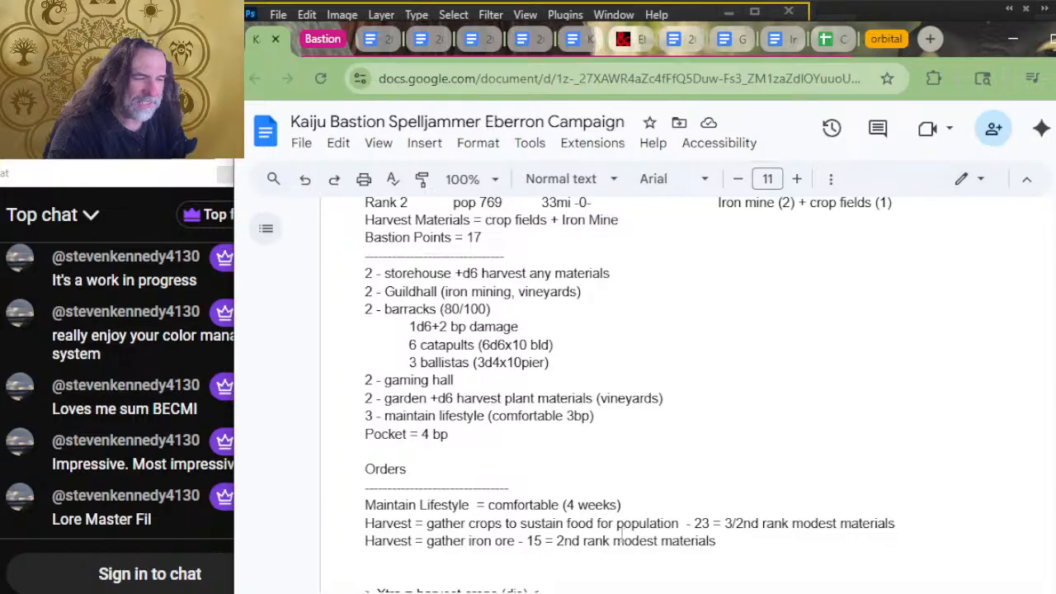
{"action": "scroll", "coordinate": [622, 535], "scroll_direction": "down", "scroll_amount": 2}
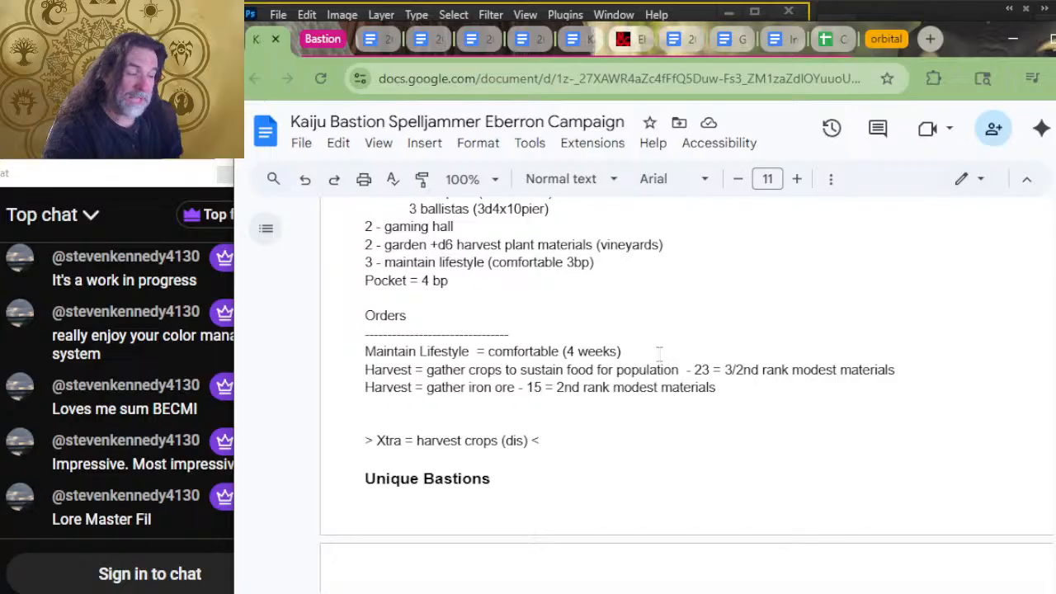
Step: Highlight Red Stone's Maintain Lifestyle order and its iron ore harvest order while reading them, and clear the selection
{"action": "left_click_drag", "start_coordinate": [625, 351], "coordinate": [359, 352]}
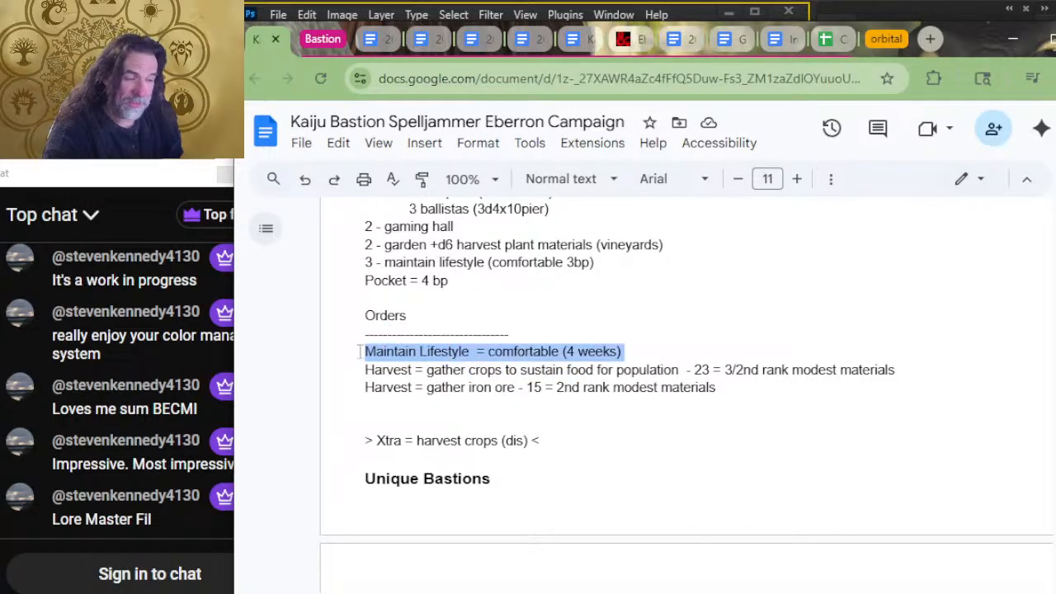
{"action": "left_click", "coordinate": [402, 387]}
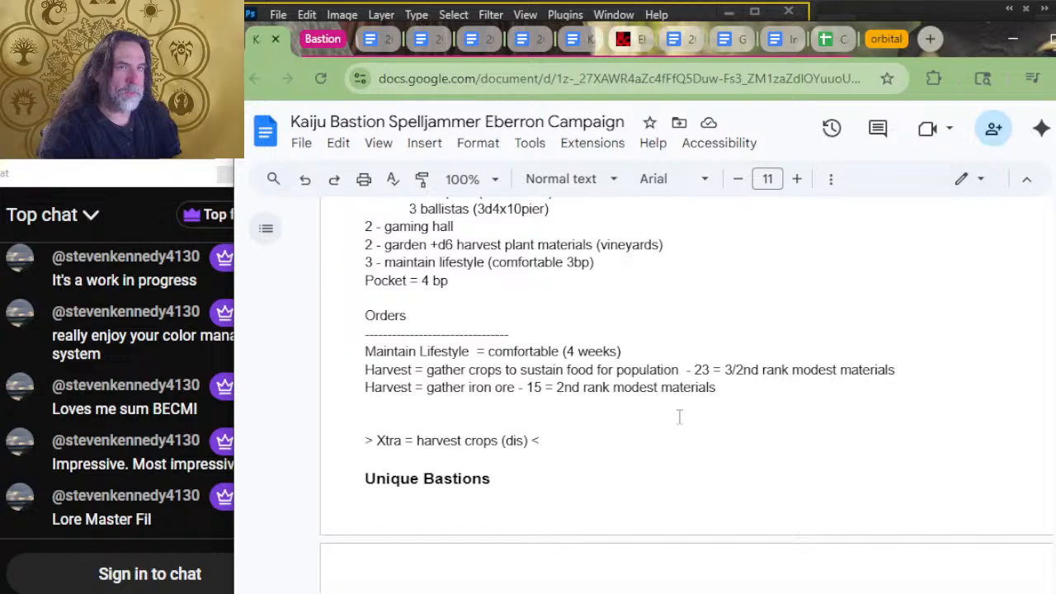
{"action": "left_click_drag", "start_coordinate": [520, 376], "coordinate": [381, 388]}
{"action": "left_click", "coordinate": [504, 388]}
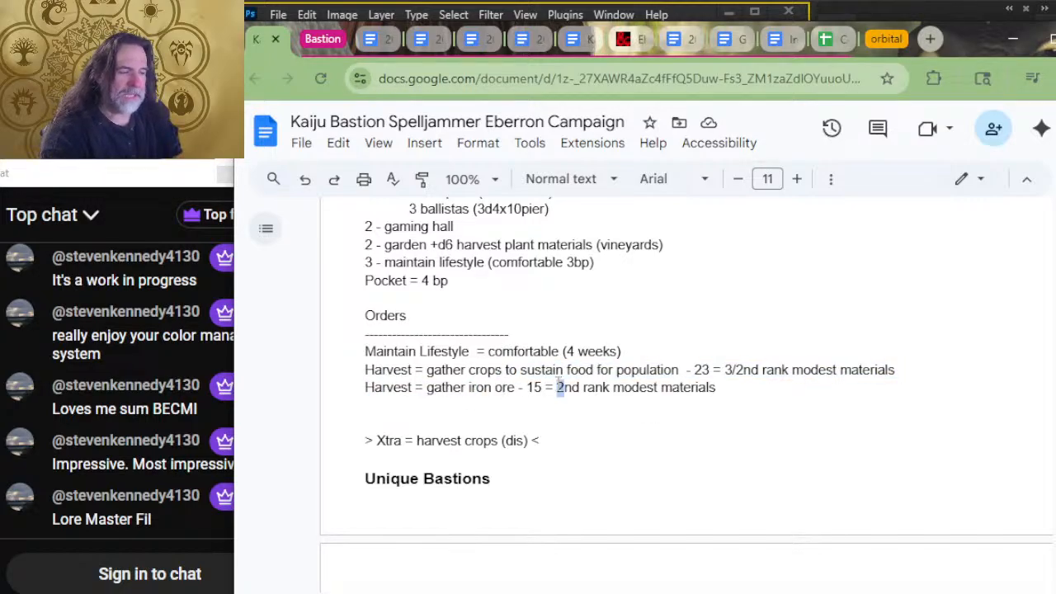
{"action": "left_click_drag", "start_coordinate": [565, 387], "coordinate": [386, 388]}
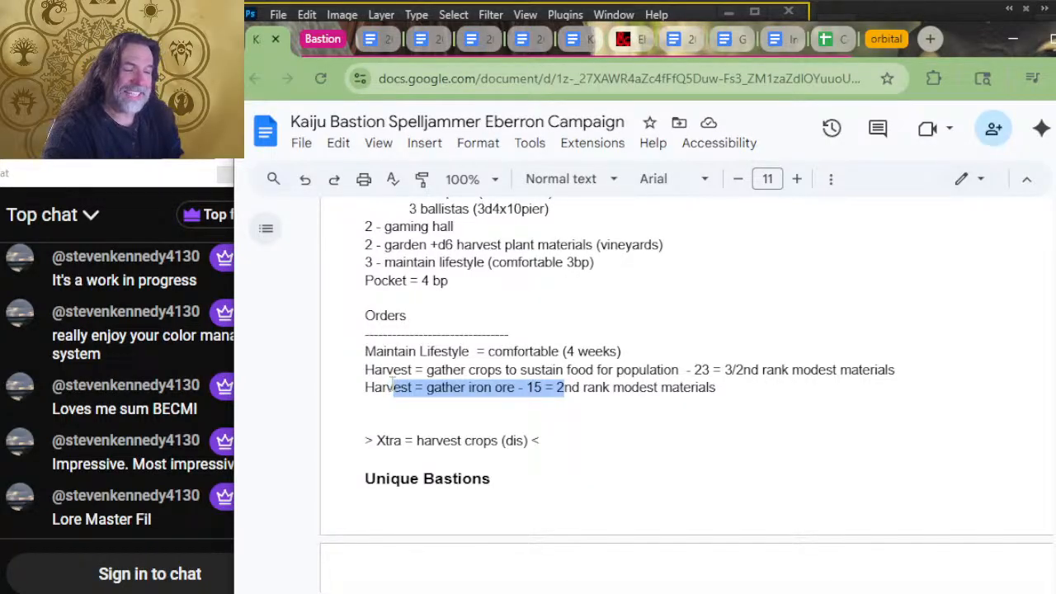
{"action": "mouse_move", "coordinate": [391, 377]}
{"action": "left_mouse_down"}
{"action": "mouse_move", "coordinate": [372, 387]}
{"action": "mouse_move", "coordinate": [386, 371]}
{"action": "mouse_move", "coordinate": [401, 385]}
{"action": "left_mouse_up"}
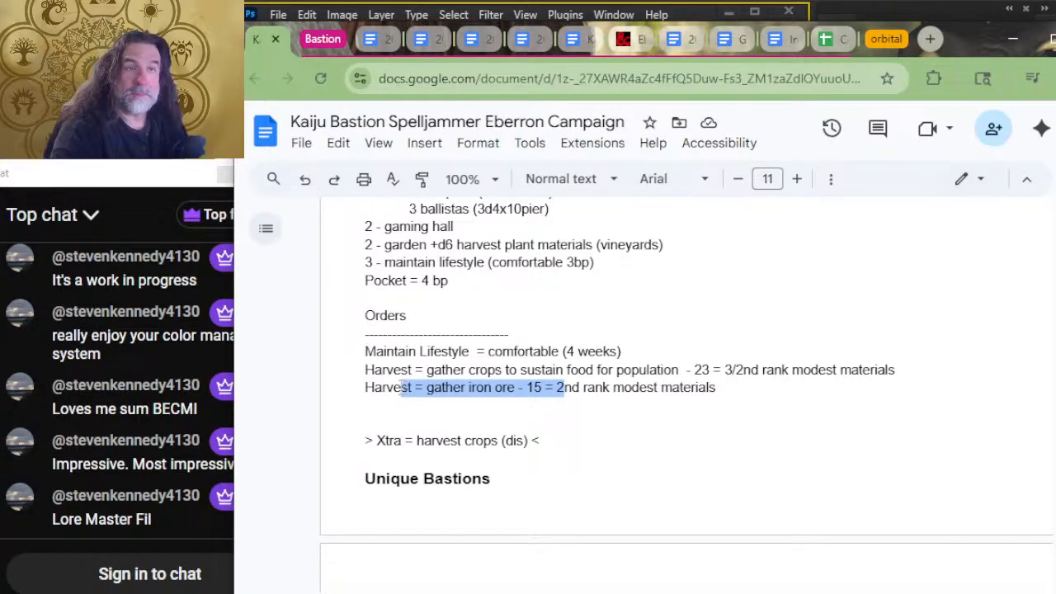
{"action": "left_click_drag", "start_coordinate": [401, 386], "coordinate": [412, 371]}
{"action": "left_click", "coordinate": [465, 338]}
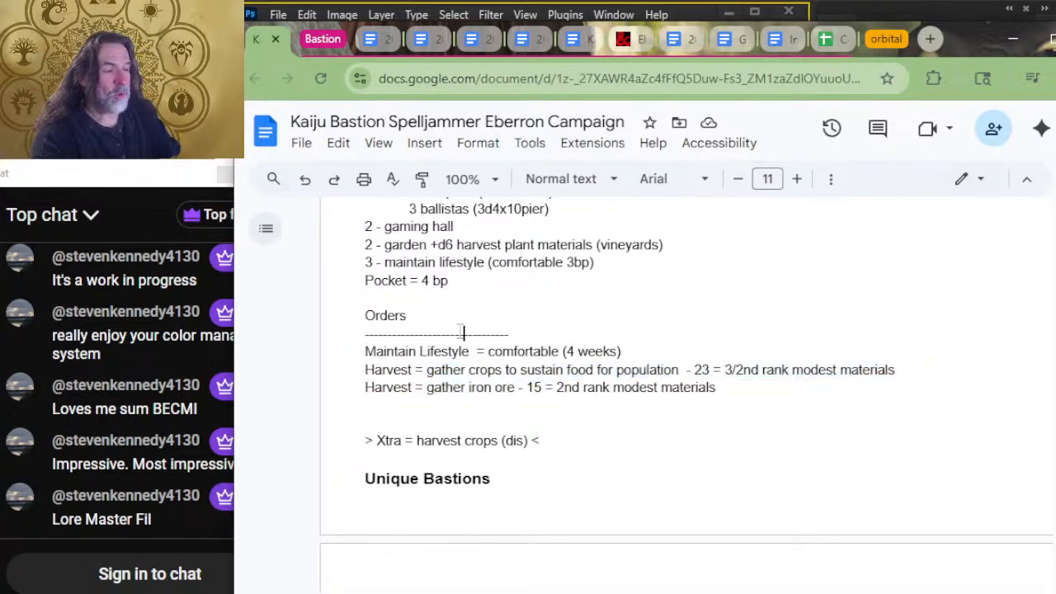
Step: Look over the Gully Fort entry under Unique Bastions, highlighting its Governing bastion title, and return to Red Stone's summary
{"action": "scroll", "coordinate": [462, 338], "scroll_direction": "up", "scroll_amount": 2}
{"action": "scroll", "coordinate": [466, 347], "scroll_direction": "down", "scroll_amount": 6}
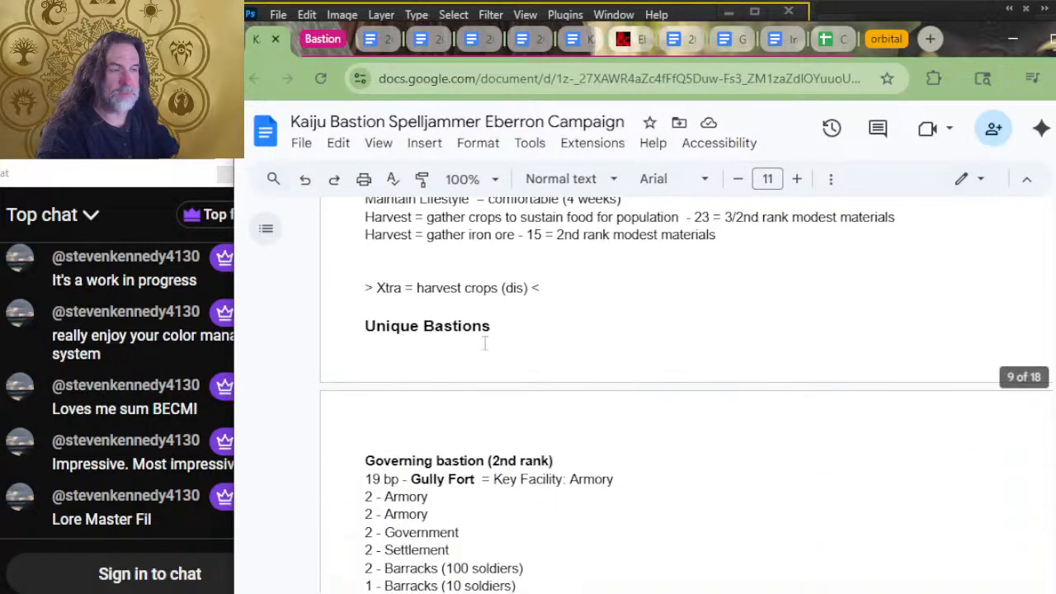
{"action": "scroll", "coordinate": [477, 350], "scroll_direction": "up", "scroll_amount": 4}
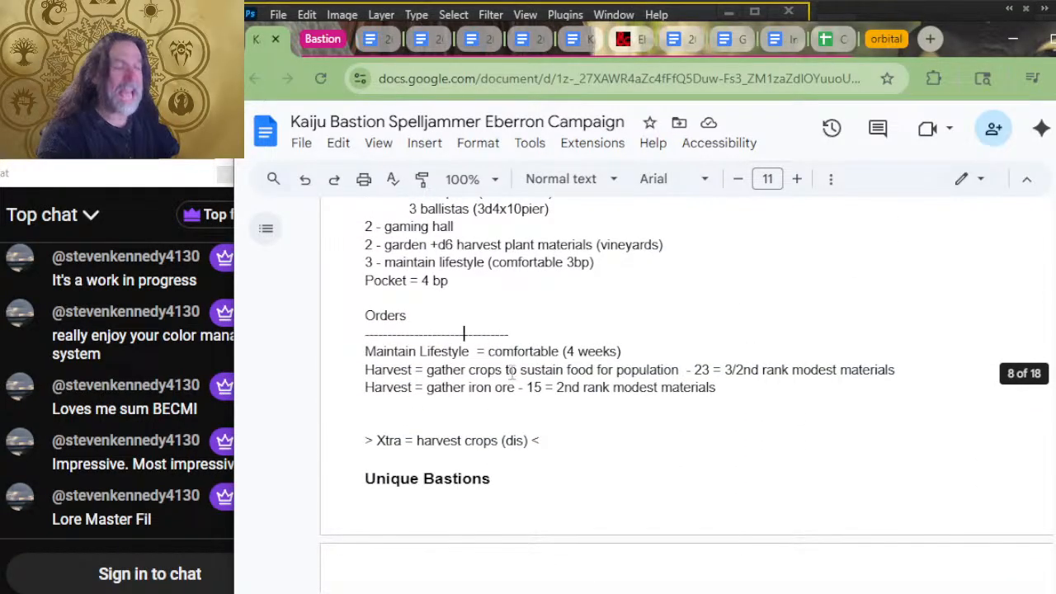
{"action": "scroll", "coordinate": [544, 354], "scroll_direction": "down", "scroll_amount": 4}
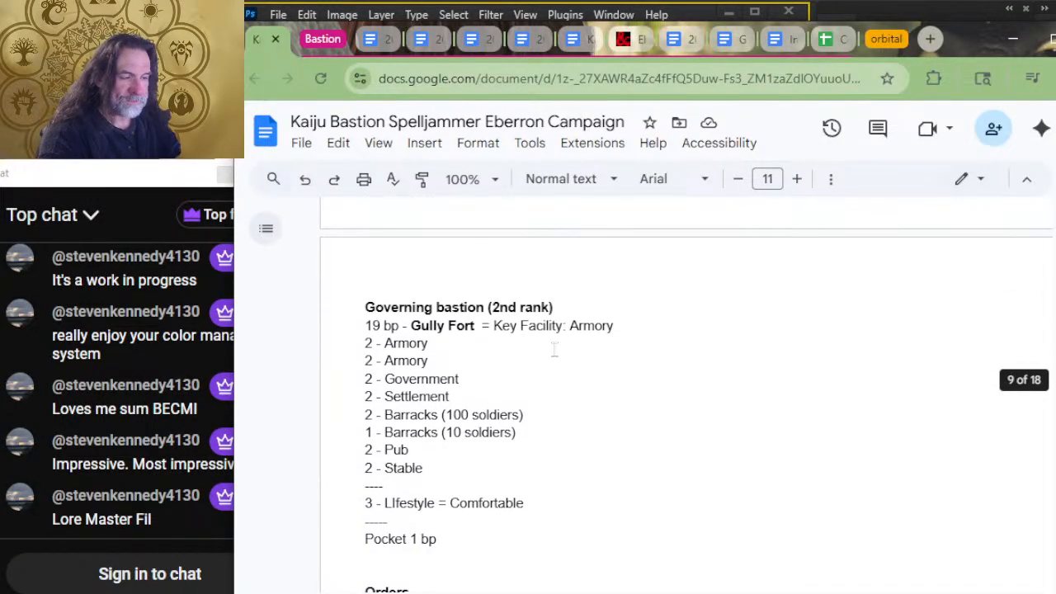
{"action": "scroll", "coordinate": [553, 351], "scroll_direction": "up", "scroll_amount": 2}
{"action": "scroll", "coordinate": [543, 401], "scroll_direction": "down", "scroll_amount": 2}
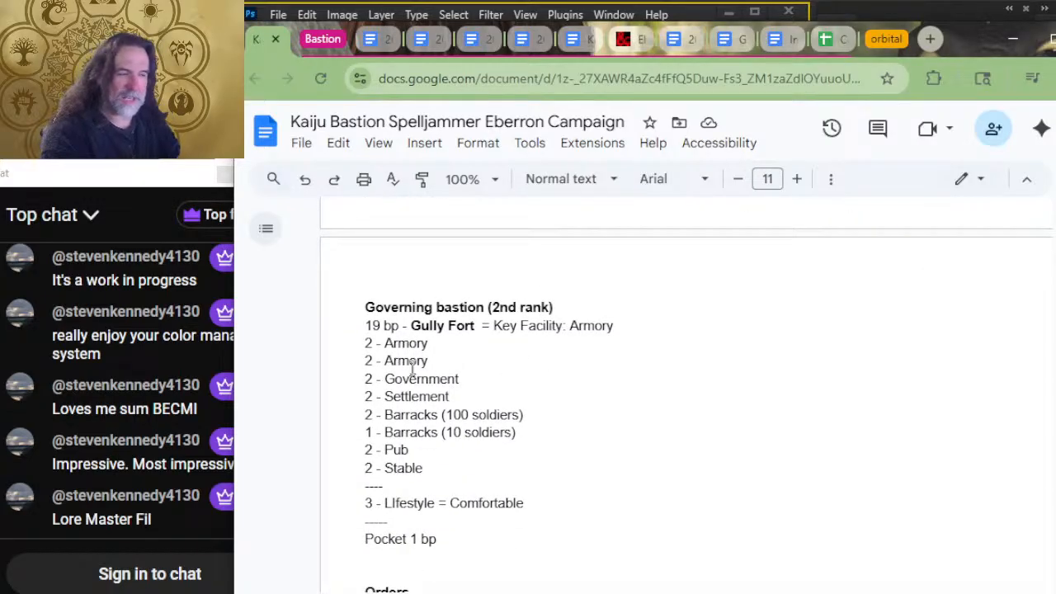
{"action": "left_click_drag", "start_coordinate": [484, 311], "coordinate": [401, 309]}
{"action": "scroll", "coordinate": [498, 366], "scroll_direction": "up", "scroll_amount": 7}
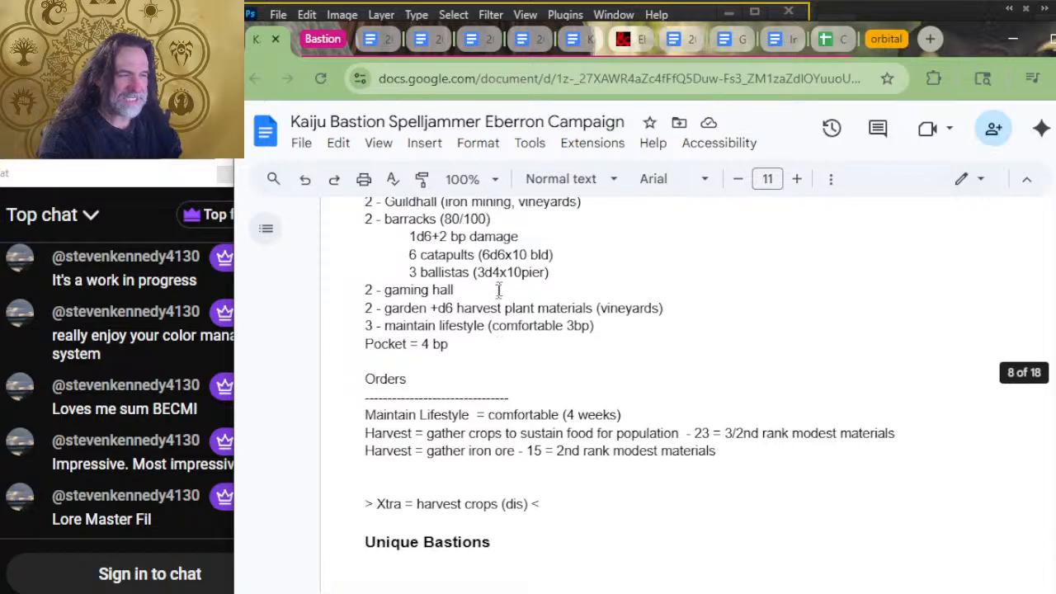
{"action": "scroll", "coordinate": [498, 289], "scroll_direction": "up", "scroll_amount": 3}
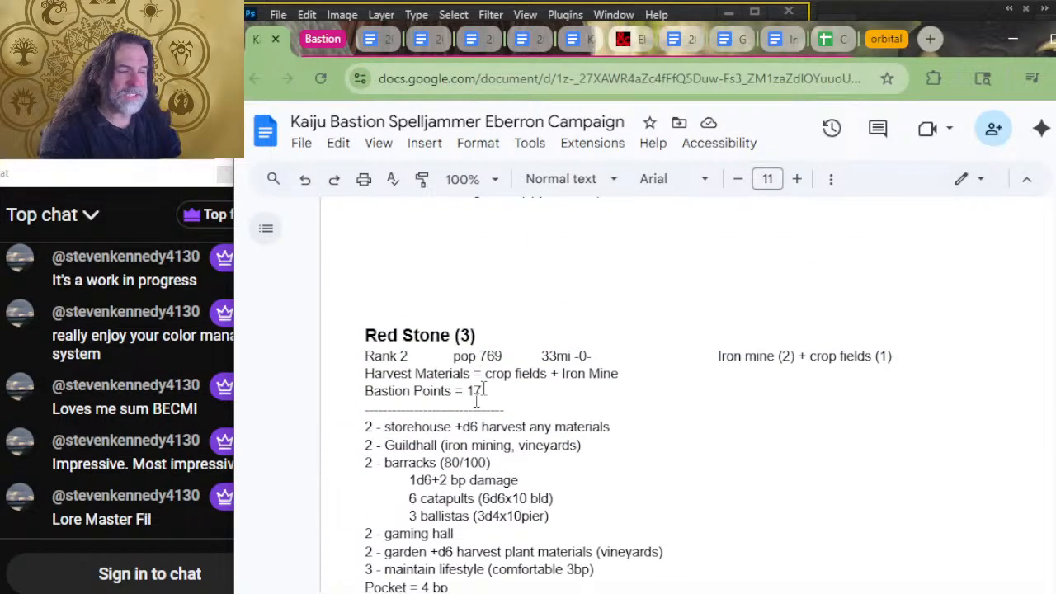
Step: Examine Gully Fort's rank, bastion points and key facility, highlighting the Armory designation in its entry
{"action": "scroll", "coordinate": [495, 388], "scroll_direction": "down", "scroll_amount": 8}
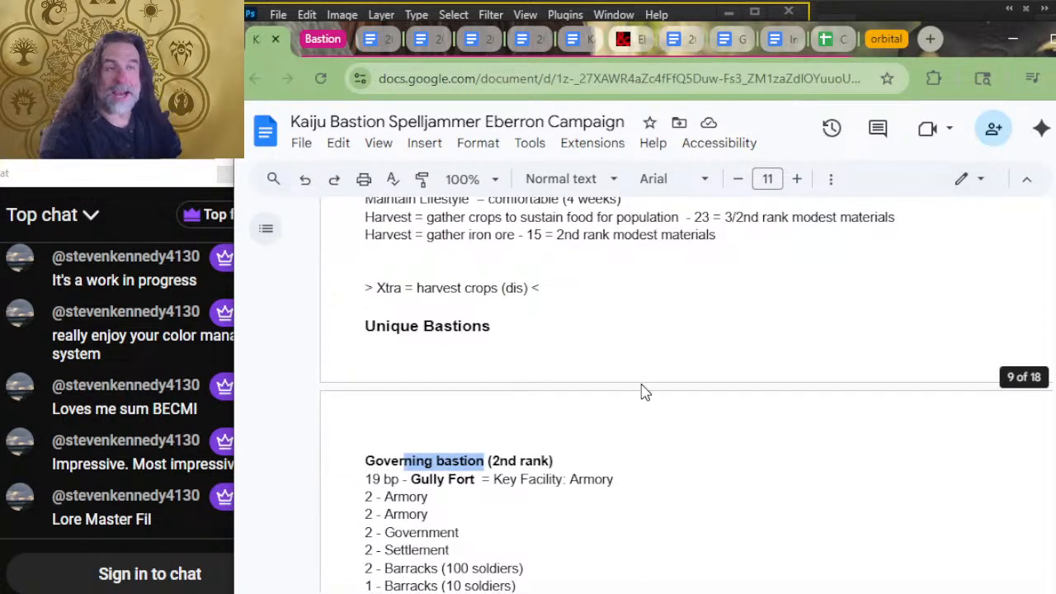
{"action": "scroll", "coordinate": [645, 393], "scroll_direction": "down", "scroll_amount": 2}
{"action": "left_click", "coordinate": [497, 296]}
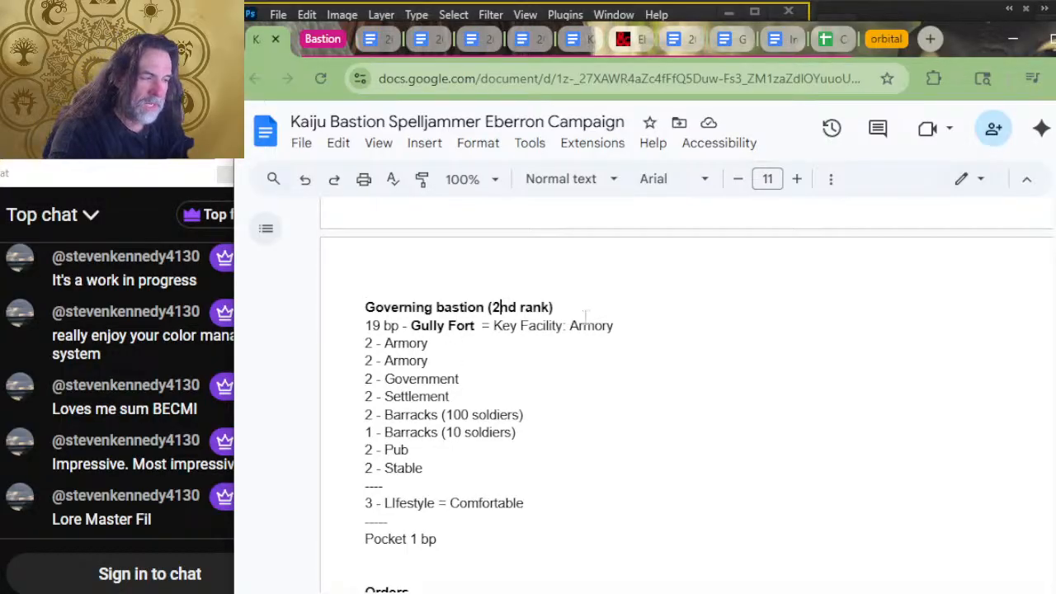
{"action": "left_click_drag", "start_coordinate": [536, 325], "coordinate": [601, 325]}
{"action": "left_click", "coordinate": [595, 325]}
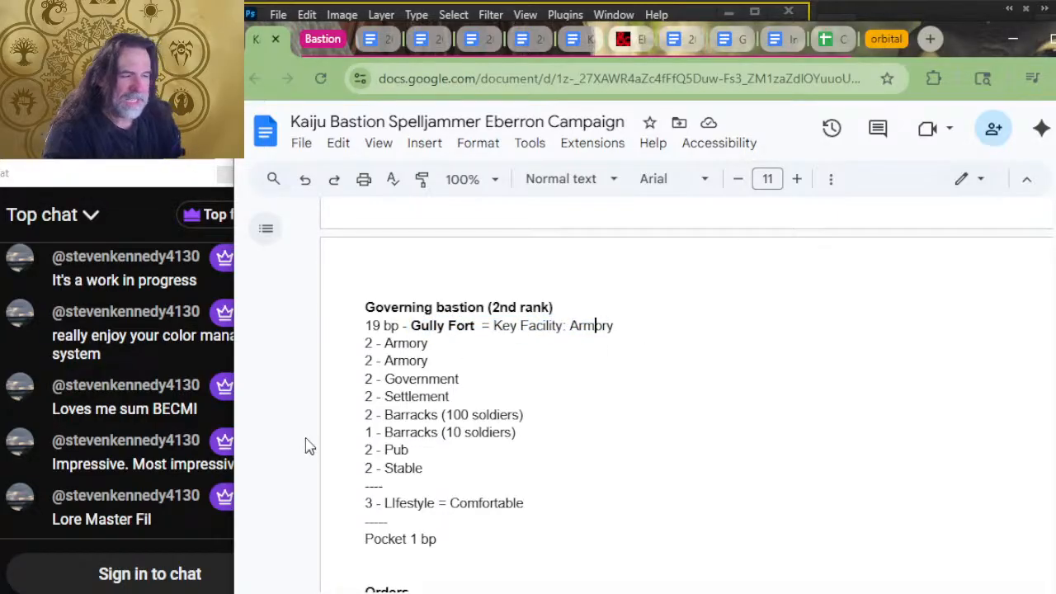
{"action": "left_click_drag", "start_coordinate": [439, 350], "coordinate": [409, 310]}
{"action": "left_click", "coordinate": [404, 325]}
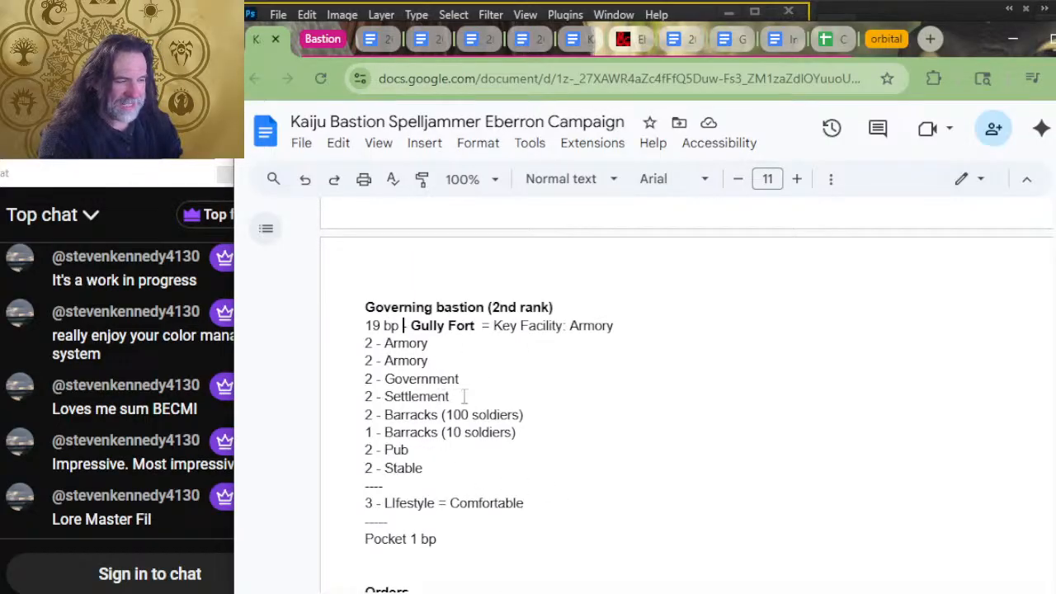
Step: Check Red Stone's population and orders, and return to Gully Fort's facility list
{"action": "scroll", "coordinate": [367, 383], "scroll_direction": "up", "scroll_amount": 10}
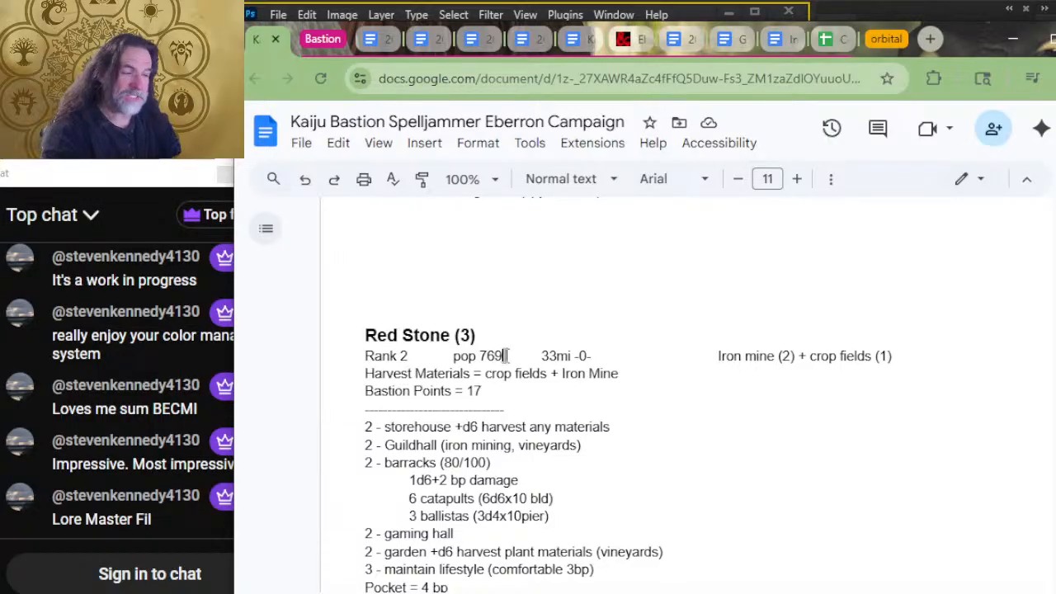
{"action": "scroll", "coordinate": [520, 363], "scroll_direction": "down", "scroll_amount": 10}
{"action": "scroll", "coordinate": [533, 350], "scroll_direction": "up", "scroll_amount": 2}
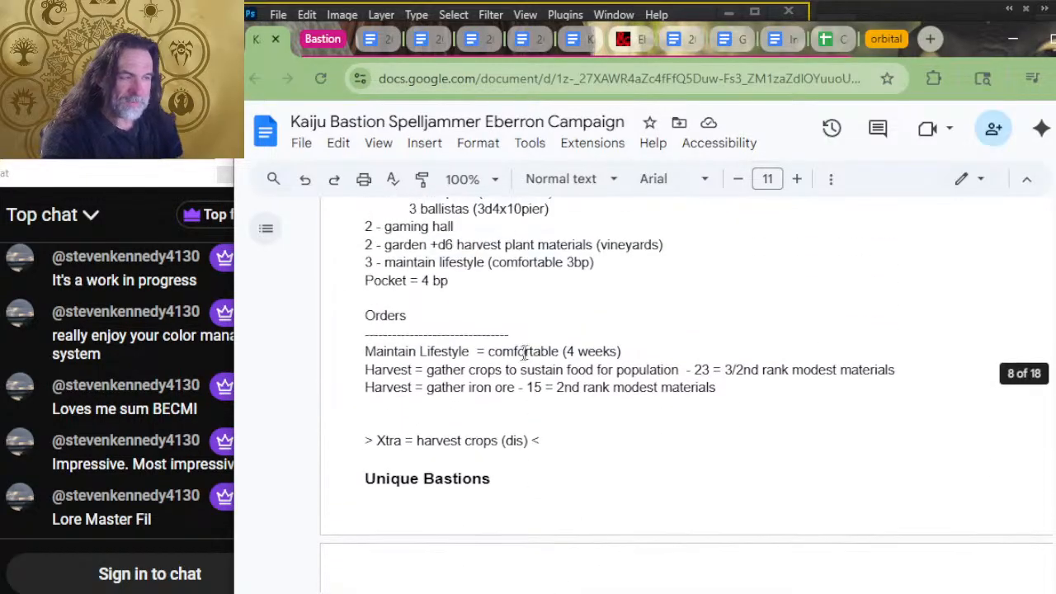
{"action": "scroll", "coordinate": [516, 364], "scroll_direction": "down", "scroll_amount": 4}
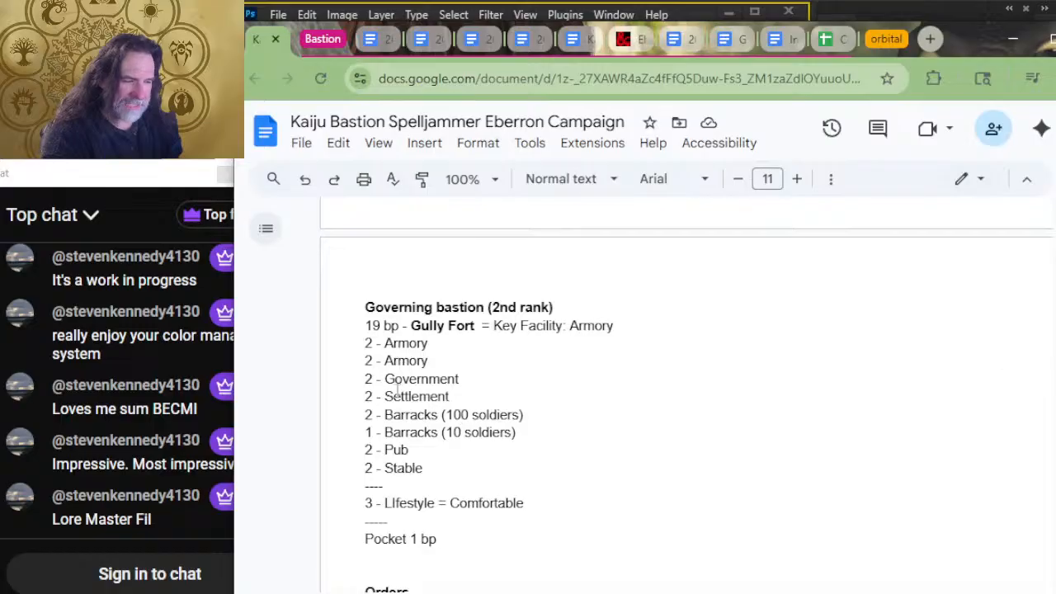
Step: Go back to Red Stone's facility list and highlight the soldier numbers of its barracks
{"action": "scroll", "coordinate": [487, 450], "scroll_direction": "up", "scroll_amount": 7}
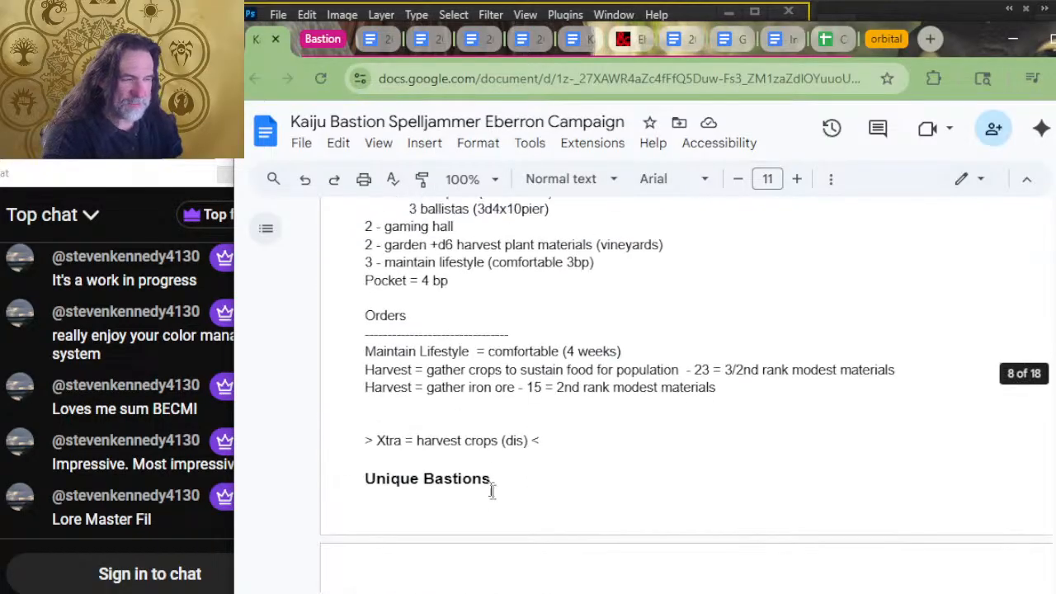
{"action": "scroll", "coordinate": [498, 468], "scroll_direction": "up", "scroll_amount": 1}
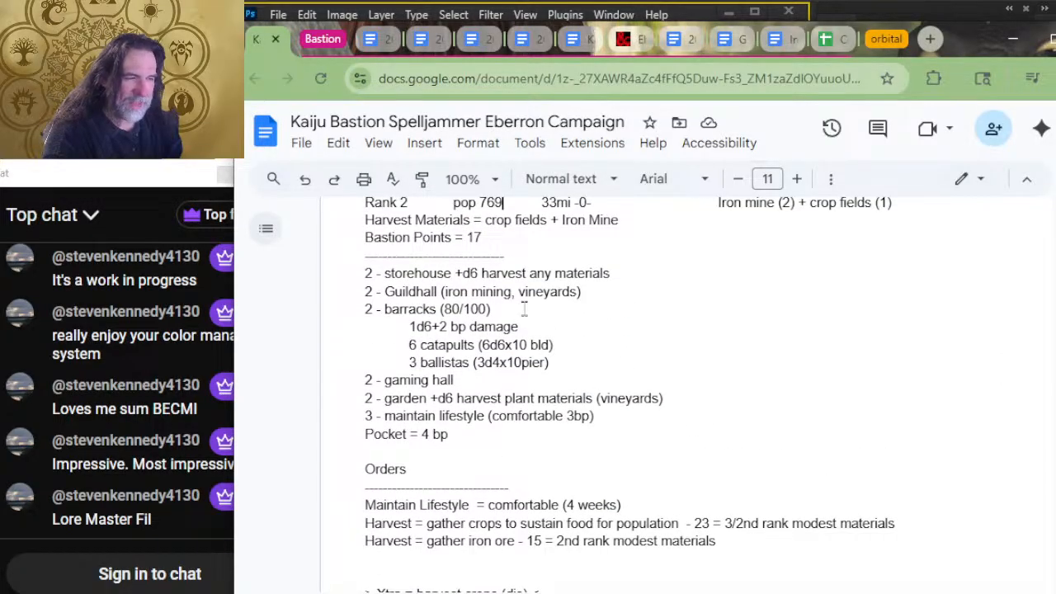
{"action": "scroll", "coordinate": [512, 314], "scroll_direction": "up", "scroll_amount": 5}
{"action": "scroll", "coordinate": [467, 347], "scroll_direction": "down", "scroll_amount": 5}
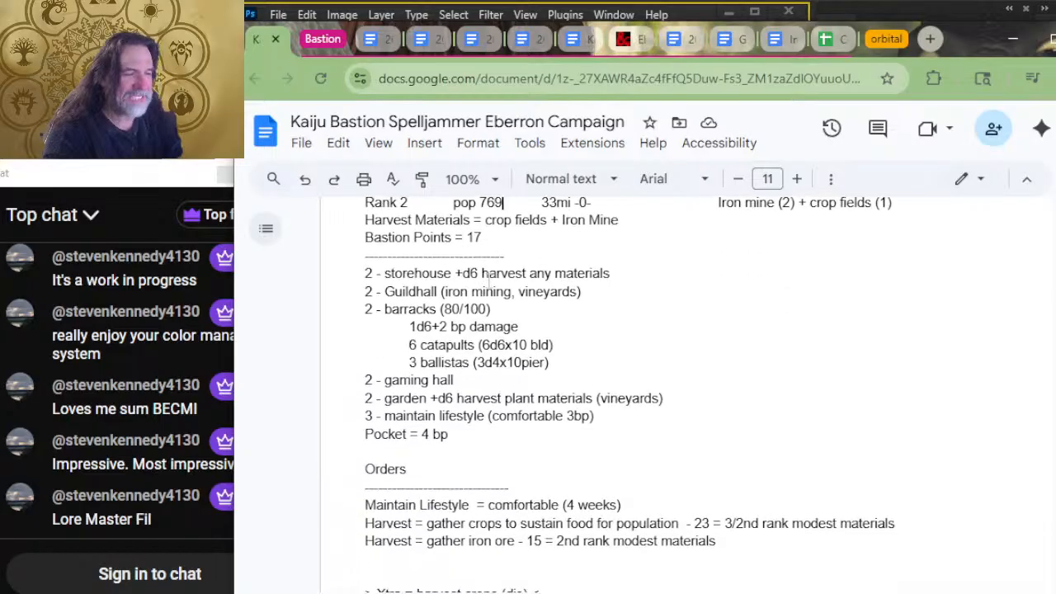
{"action": "left_click_drag", "start_coordinate": [491, 308], "coordinate": [463, 311]}
{"action": "left_click", "coordinate": [448, 308]}
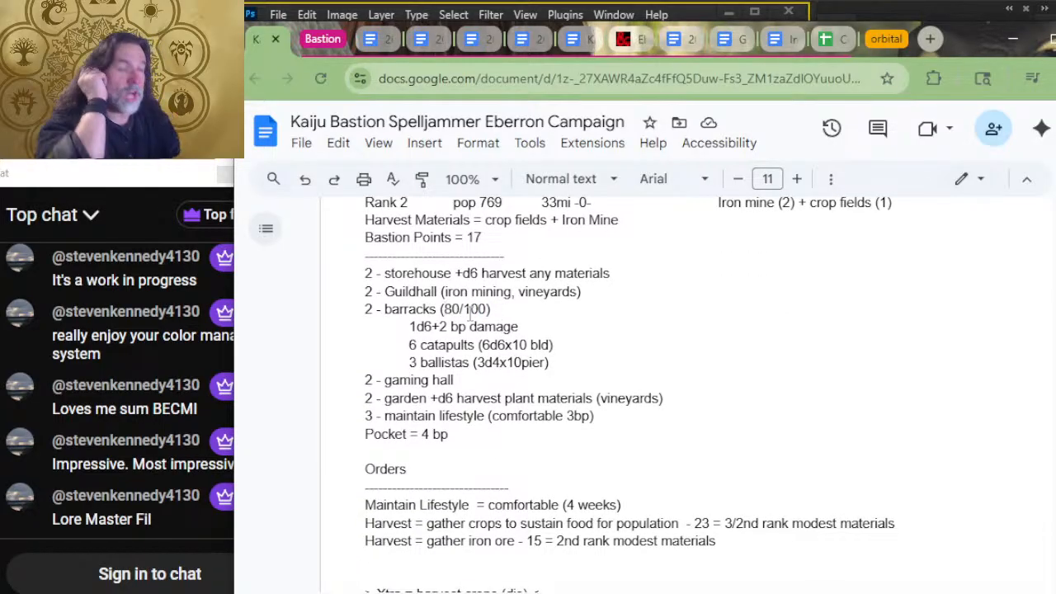
Step: Review Gully Fort's barracks, pub and stable lines, leaving the cursor at the end of the Stable line
{"action": "scroll", "coordinate": [445, 346], "scroll_direction": "down", "scroll_amount": 5}
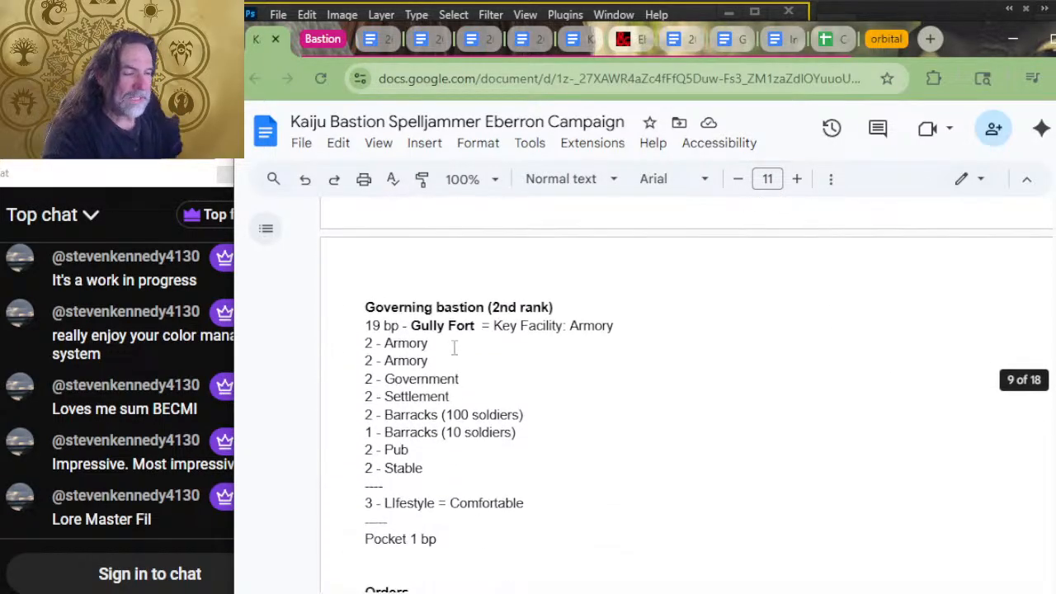
{"action": "mouse_move", "coordinate": [522, 417]}
{"action": "left_mouse_down"}
{"action": "mouse_move", "coordinate": [379, 396]}
{"action": "mouse_move", "coordinate": [386, 411]}
{"action": "mouse_move", "coordinate": [523, 417]}
{"action": "left_mouse_up"}
{"action": "left_click", "coordinate": [453, 453]}
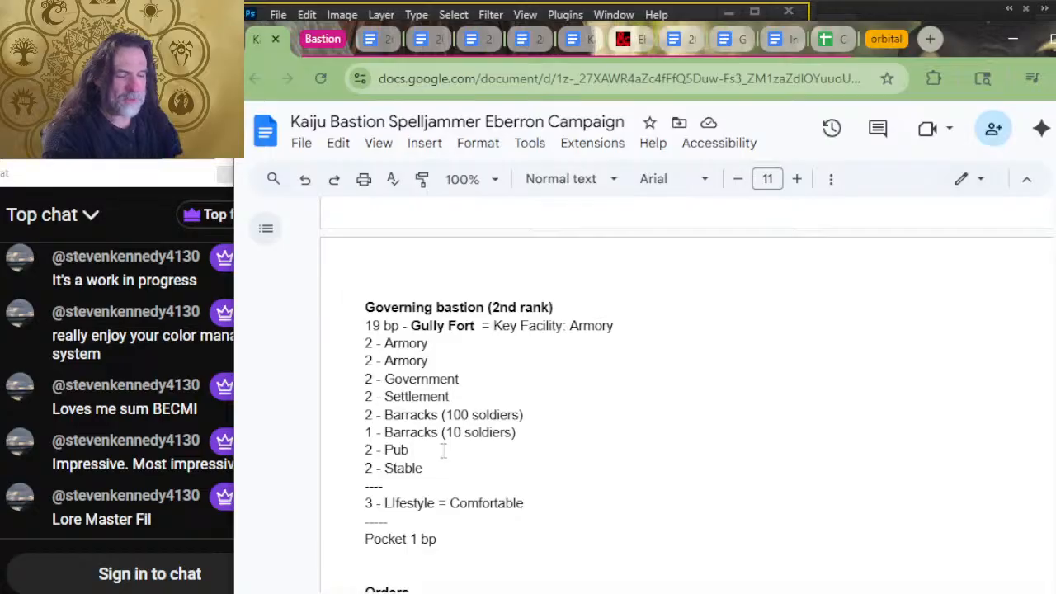
{"action": "left_click", "coordinate": [455, 467]}
{"action": "double_click", "coordinate": [455, 466]}
{"action": "left_click", "coordinate": [460, 464]}
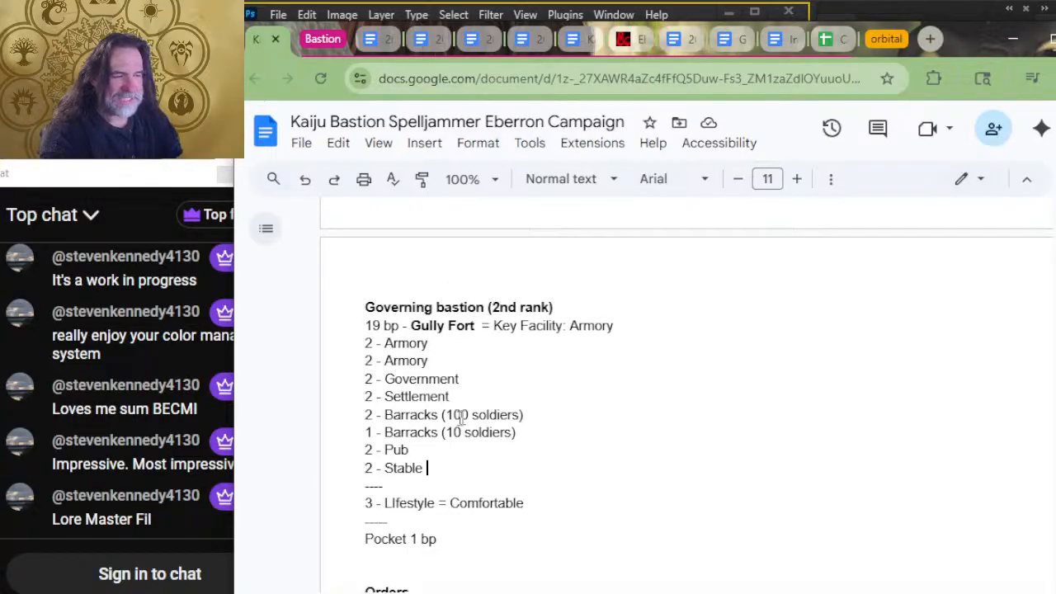
Step: Go back past Red Stone's orders to the lifestyle and research orders of the settlement preceding it
{"action": "scroll", "coordinate": [464, 402], "scroll_direction": "up", "scroll_amount": 2}
{"action": "scroll", "coordinate": [465, 402], "scroll_direction": "up", "scroll_amount": 5}
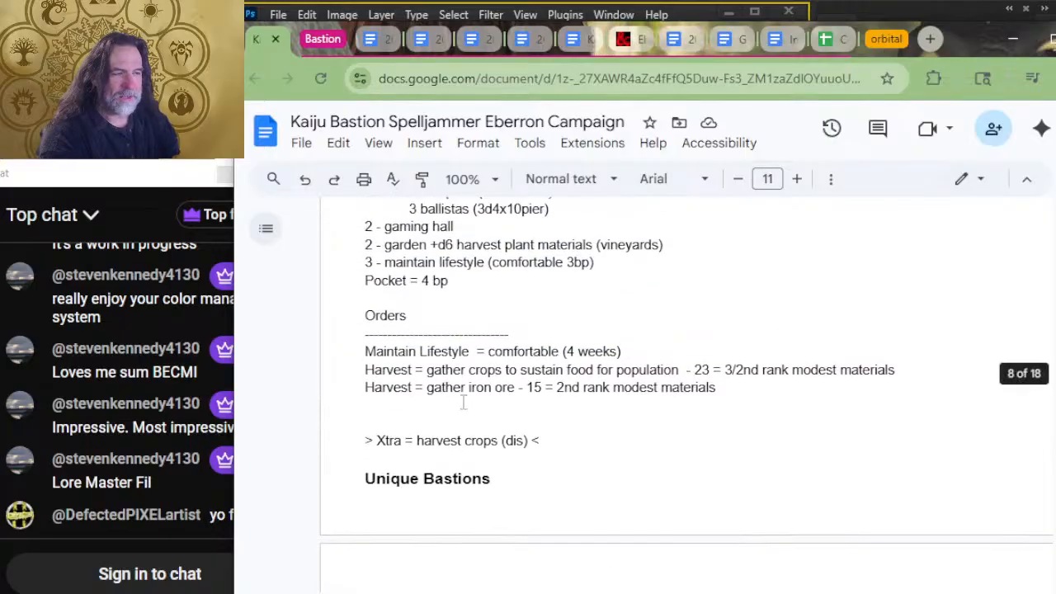
{"action": "scroll", "coordinate": [450, 346], "scroll_direction": "up", "scroll_amount": 2}
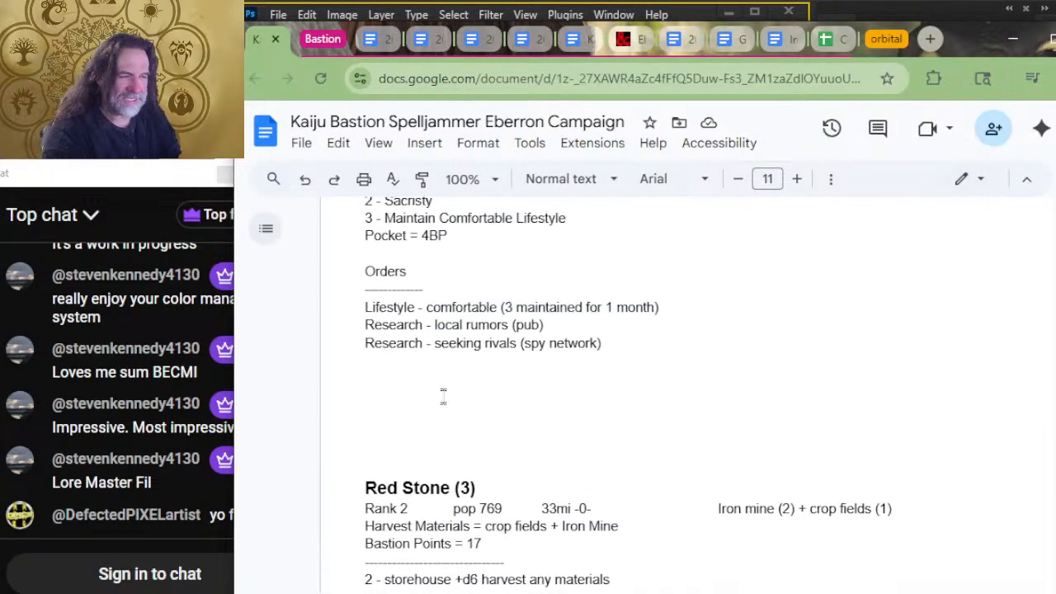
Step: Review Red Stone's facility list and orders, and glance at Gully Fort's facilities under Unique Bastions
{"action": "scroll", "coordinate": [443, 397], "scroll_direction": "down", "scroll_amount": 3}
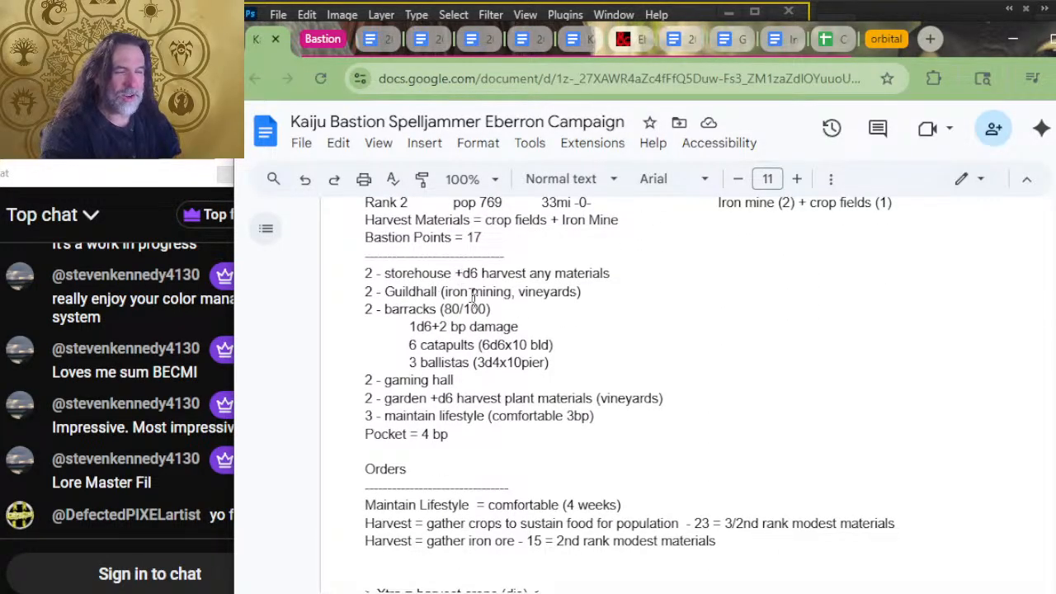
{"action": "scroll", "coordinate": [477, 309], "scroll_direction": "up", "scroll_amount": 2}
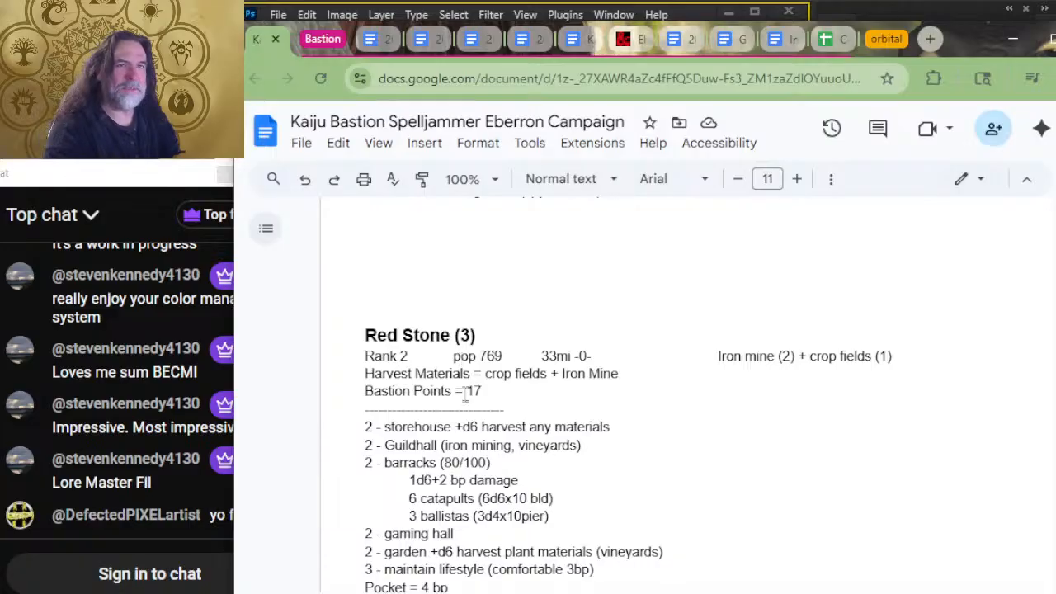
{"action": "scroll", "coordinate": [502, 420], "scroll_direction": "down", "scroll_amount": 4}
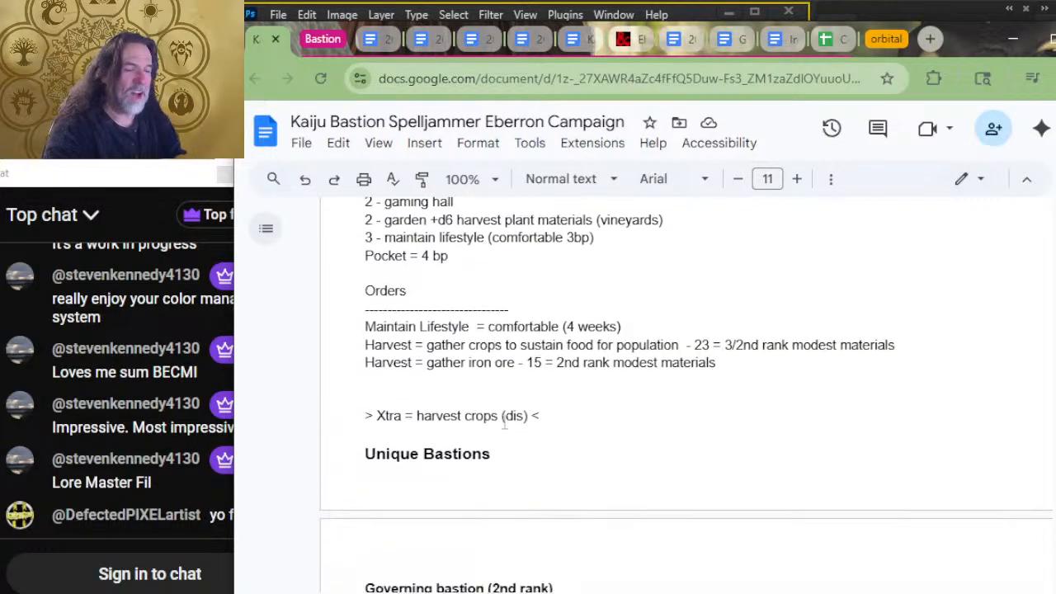
{"action": "scroll", "coordinate": [505, 422], "scroll_direction": "down", "scroll_amount": 4}
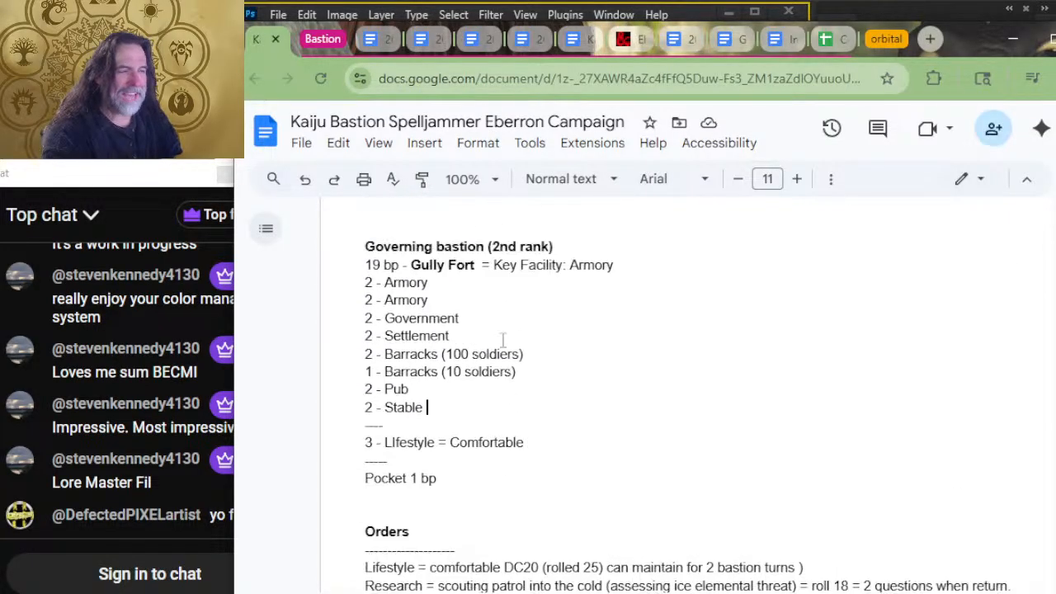
{"action": "scroll", "coordinate": [502, 338], "scroll_direction": "up", "scroll_amount": 7}
Step: Go to the Mining refinery on Iron Rock and review its damage event, facilities and orders
{"action": "scroll", "coordinate": [502, 363], "scroll_direction": "down", "scroll_amount": 12}
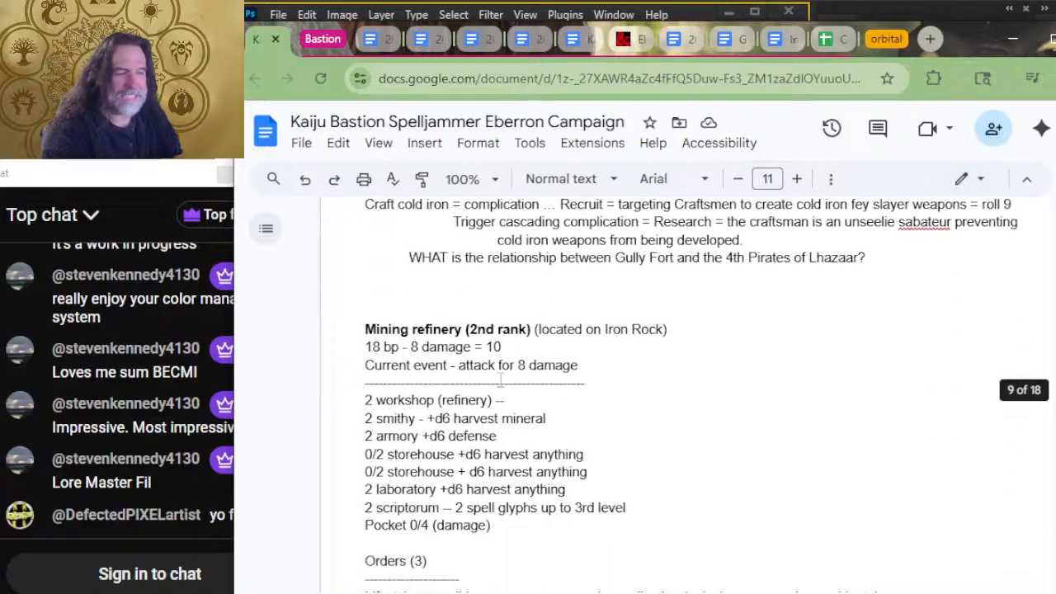
{"action": "scroll", "coordinate": [519, 375], "scroll_direction": "down", "scroll_amount": 2}
{"action": "scroll", "coordinate": [548, 371], "scroll_direction": "up", "scroll_amount": 2}
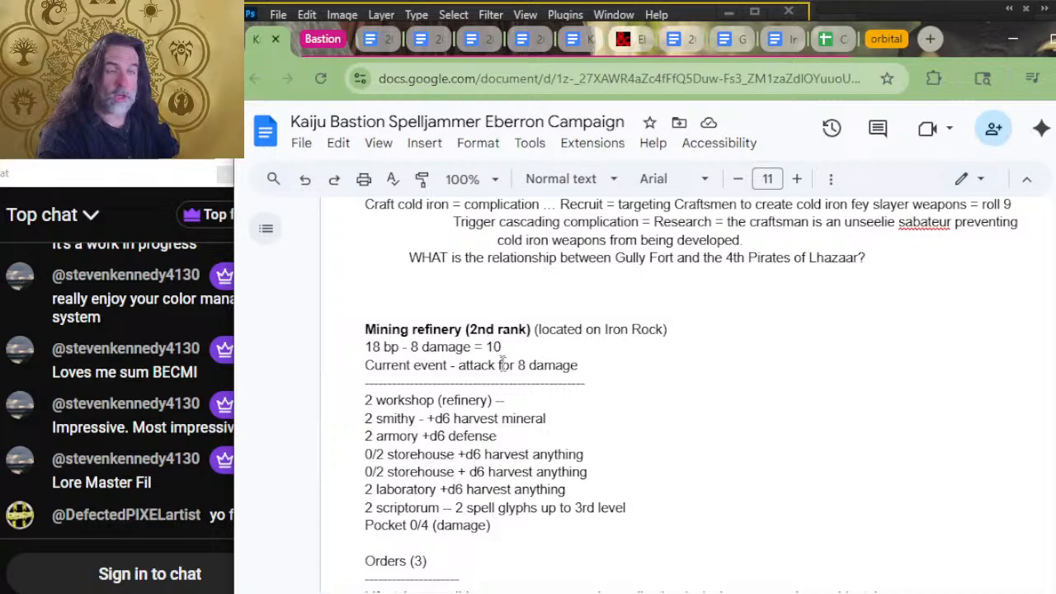
{"action": "scroll", "coordinate": [511, 368], "scroll_direction": "down", "scroll_amount": 2}
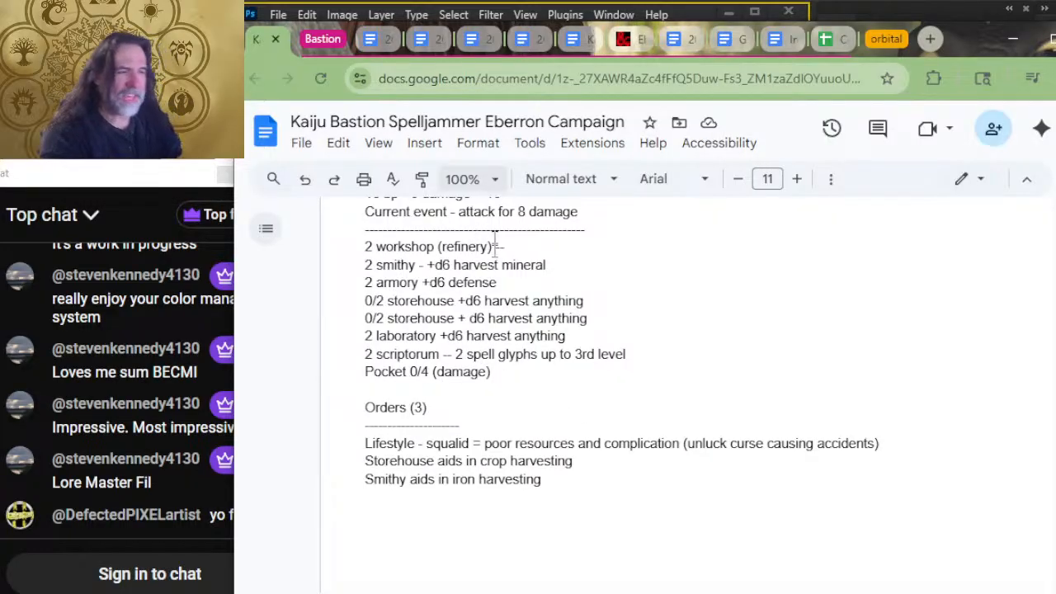
Step: Highlight the Mining refinery's lines from smithy to laboratory, then clear the highlight
{"action": "left_click_drag", "start_coordinate": [443, 354], "coordinate": [395, 265]}
{"action": "left_click", "coordinate": [532, 354]}
{"action": "scroll", "coordinate": [453, 388], "scroll_direction": "up", "scroll_amount": 2}
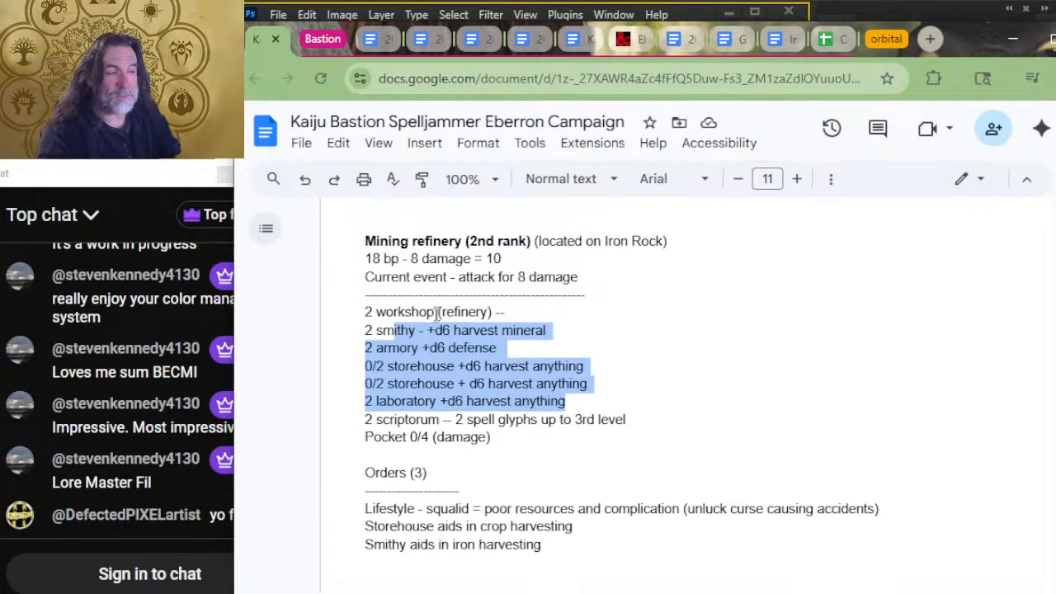
{"action": "left_click", "coordinate": [460, 328]}
{"action": "scroll", "coordinate": [495, 349], "scroll_direction": "down", "scroll_amount": 2}
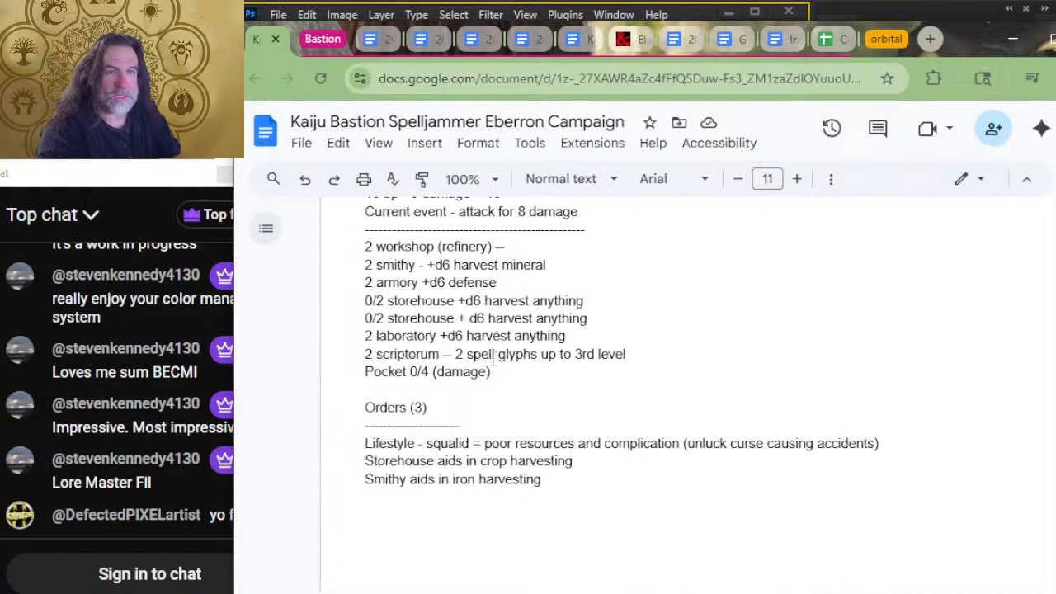
Step: Move on to the Druidic Seed Sanctuary and review its event, facility list and orders
{"action": "scroll", "coordinate": [491, 358], "scroll_direction": "up", "scroll_amount": 2}
{"action": "scroll", "coordinate": [471, 367], "scroll_direction": "down", "scroll_amount": 5}
{"action": "scroll", "coordinate": [472, 367], "scroll_direction": "down", "scroll_amount": 1}
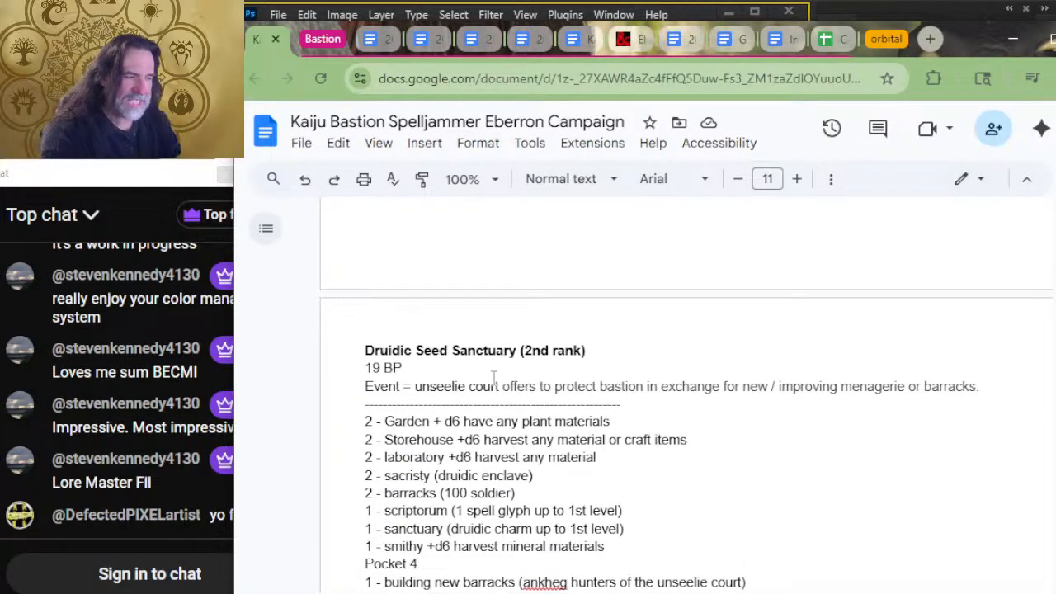
{"action": "scroll", "coordinate": [558, 372], "scroll_direction": "down", "scroll_amount": 2}
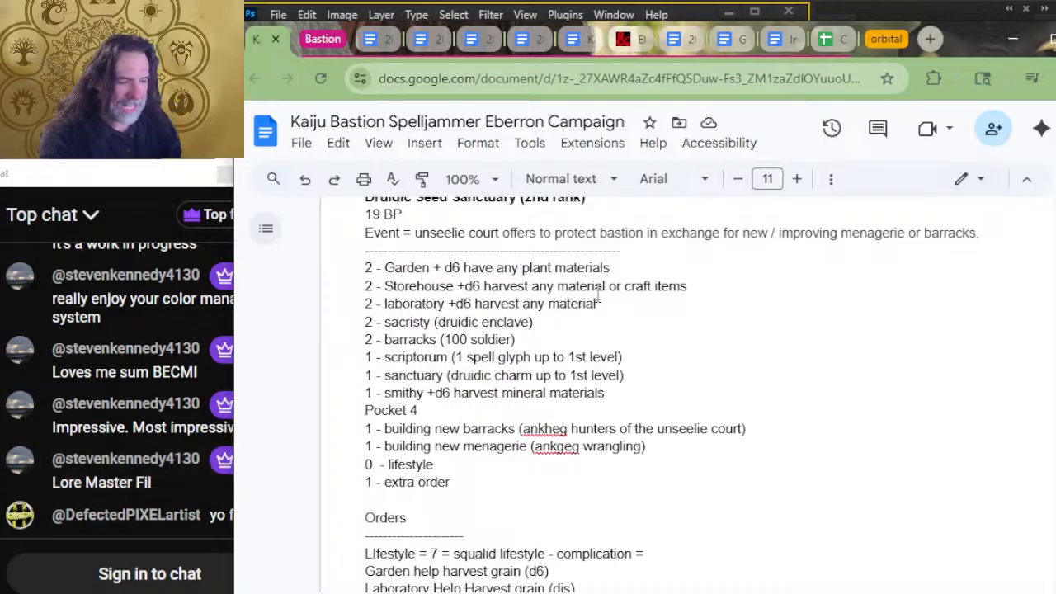
{"action": "scroll", "coordinate": [547, 335], "scroll_direction": "down", "scroll_amount": 3}
{"action": "scroll", "coordinate": [547, 335], "scroll_direction": "up", "scroll_amount": 3}
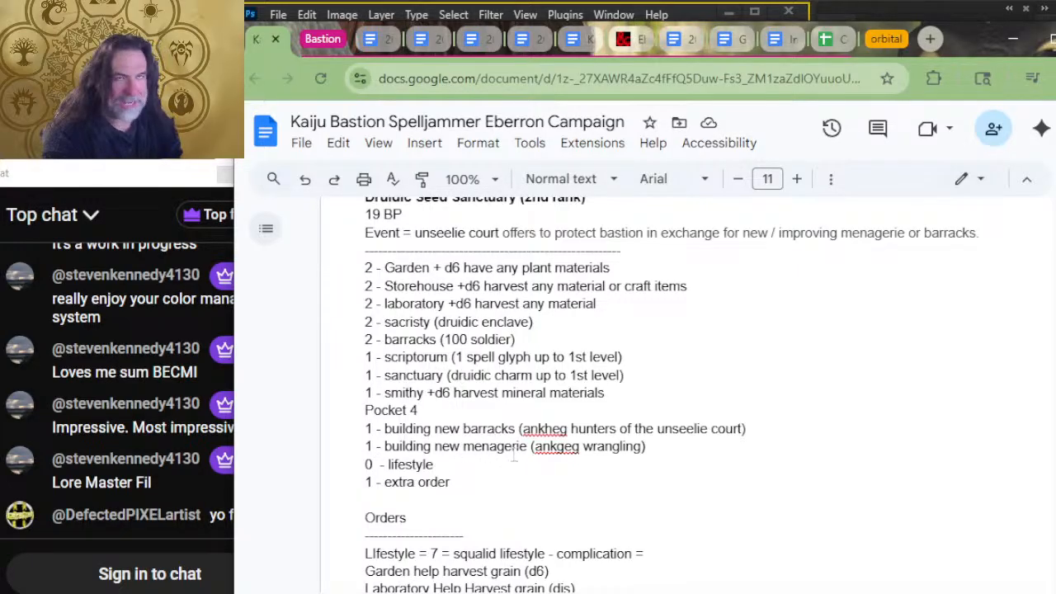
Step: Highlight the Druidic Seed Sanctuary's lifestyle facility line and its squalid lifestyle order, leaving the cursor after Pocket 4
{"action": "left_click_drag", "start_coordinate": [528, 453], "coordinate": [361, 463]}
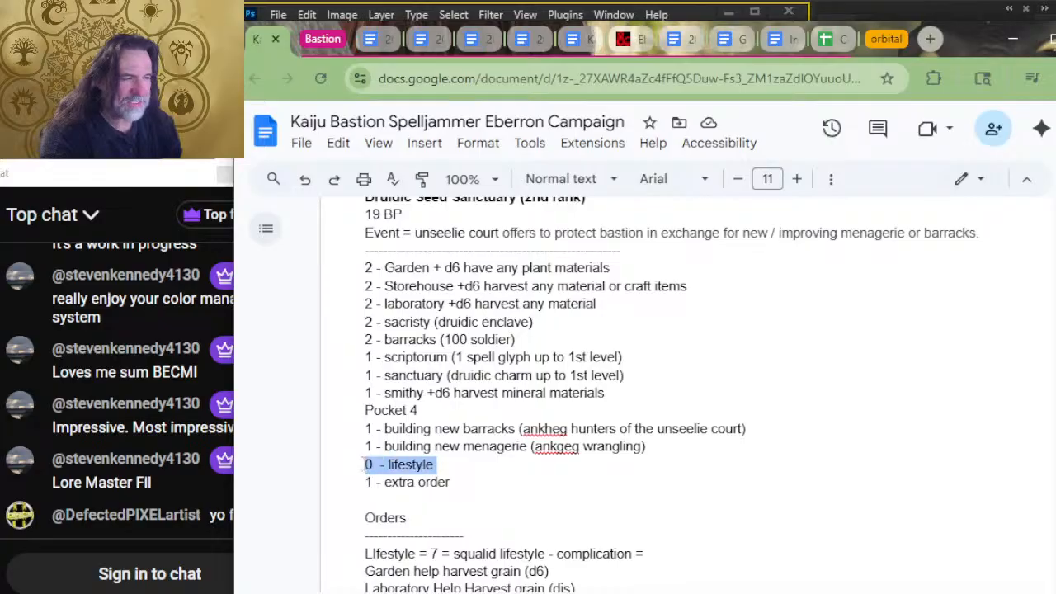
{"action": "scroll", "coordinate": [544, 322], "scroll_direction": "down", "scroll_amount": 4}
{"action": "scroll", "coordinate": [562, 283], "scroll_direction": "up", "scroll_amount": 2}
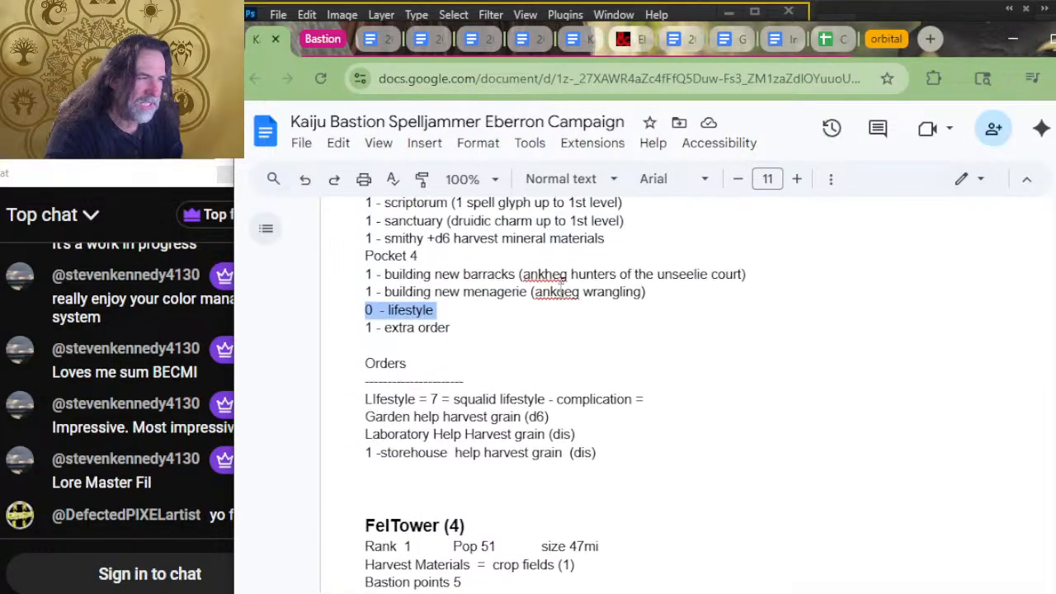
{"action": "left_click_drag", "start_coordinate": [656, 390], "coordinate": [406, 385]}
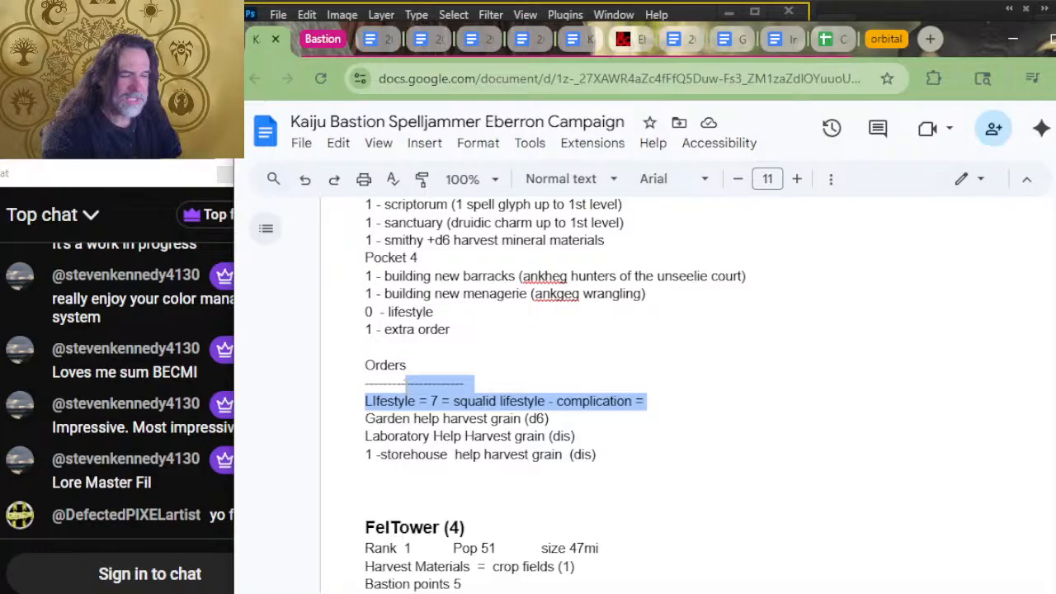
{"action": "left_click", "coordinate": [451, 242]}
Step: Look back at Gully Fort's facilities and orders, glance at FelTower, and return to the Druidic Seed Sanctuary's facility list
{"action": "scroll", "coordinate": [489, 274], "scroll_direction": "up", "scroll_amount": 15}
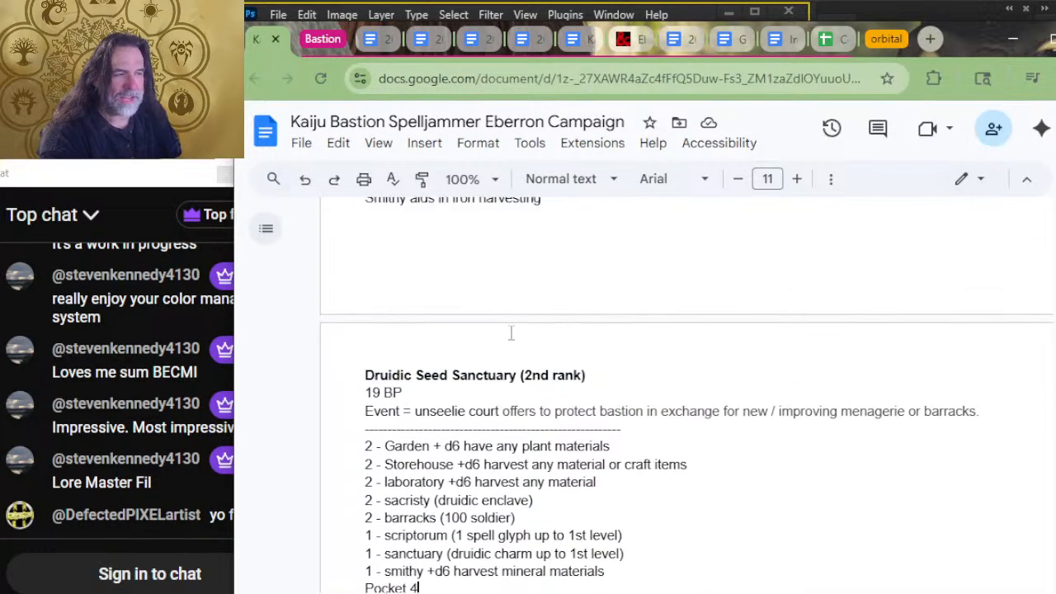
{"action": "scroll", "coordinate": [526, 345], "scroll_direction": "up", "scroll_amount": 8}
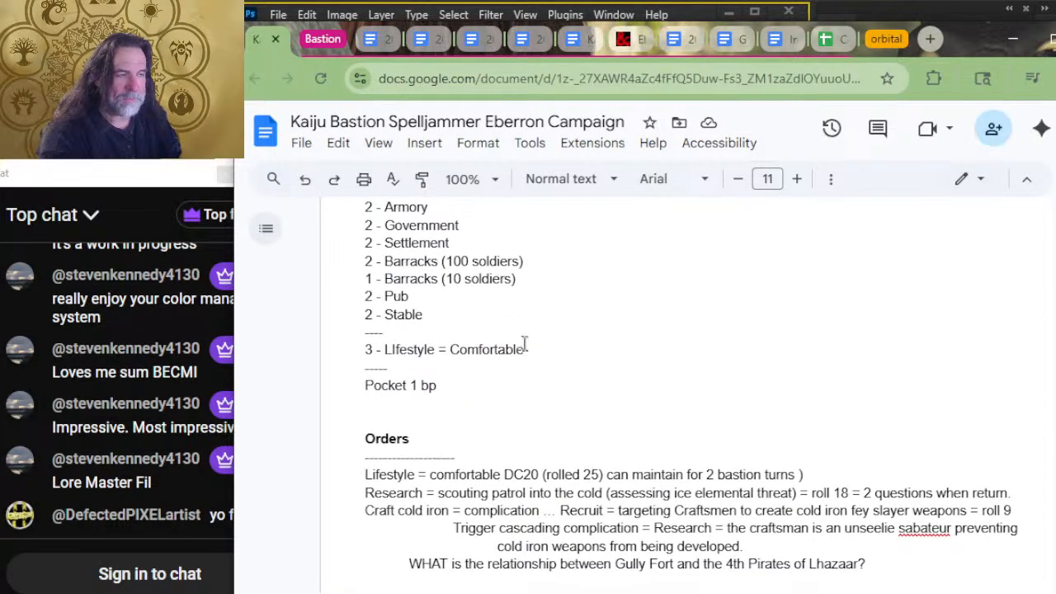
{"action": "scroll", "coordinate": [522, 321], "scroll_direction": "down", "scroll_amount": 4}
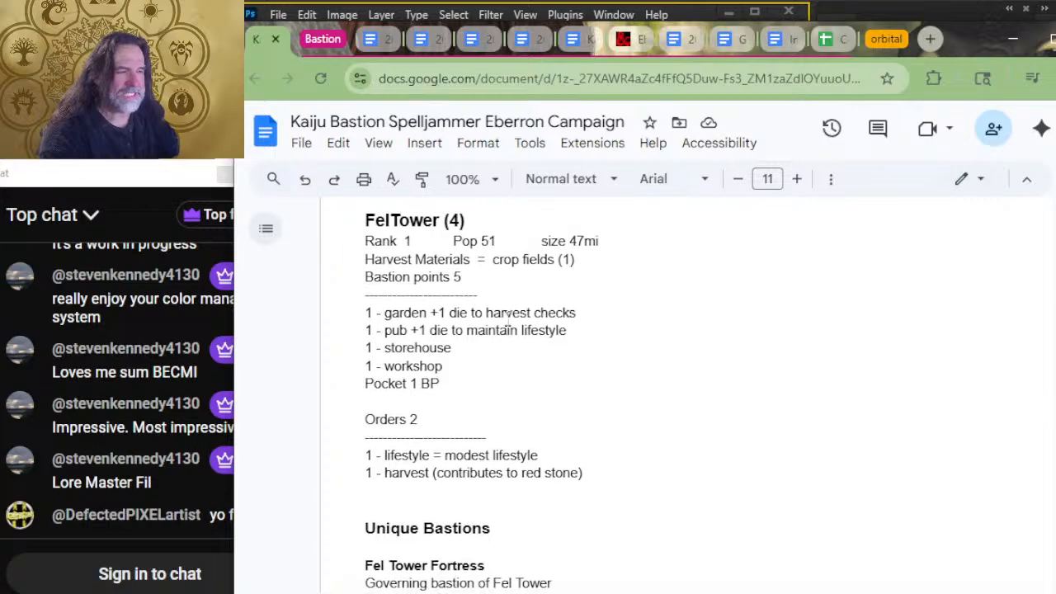
{"action": "scroll", "coordinate": [520, 324], "scroll_direction": "up", "scroll_amount": 6}
{"action": "scroll", "coordinate": [501, 357], "scroll_direction": "down", "scroll_amount": 4}
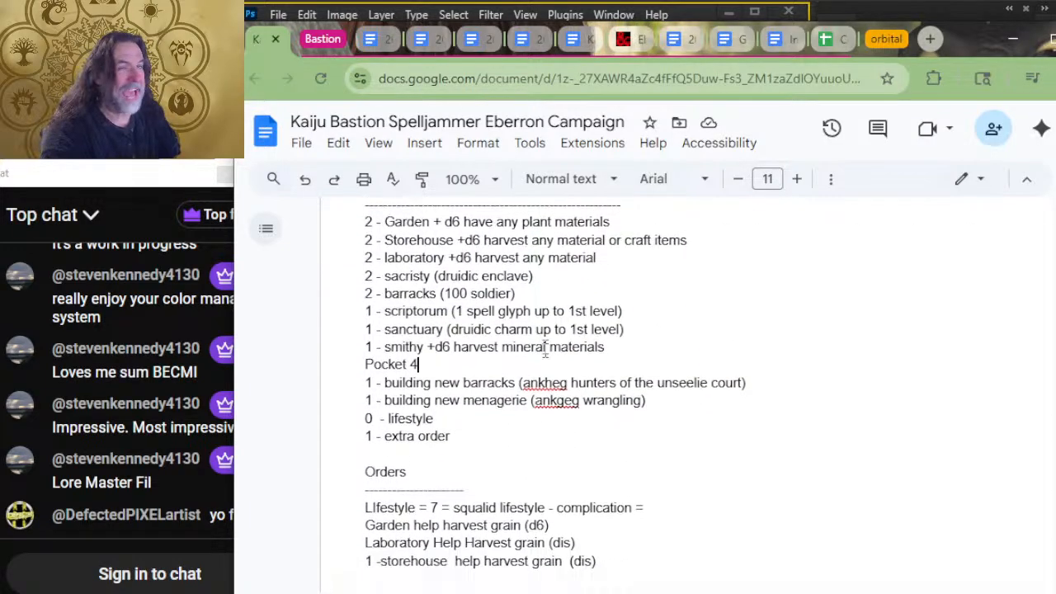
{"action": "scroll", "coordinate": [516, 350], "scroll_direction": "up", "scroll_amount": 5}
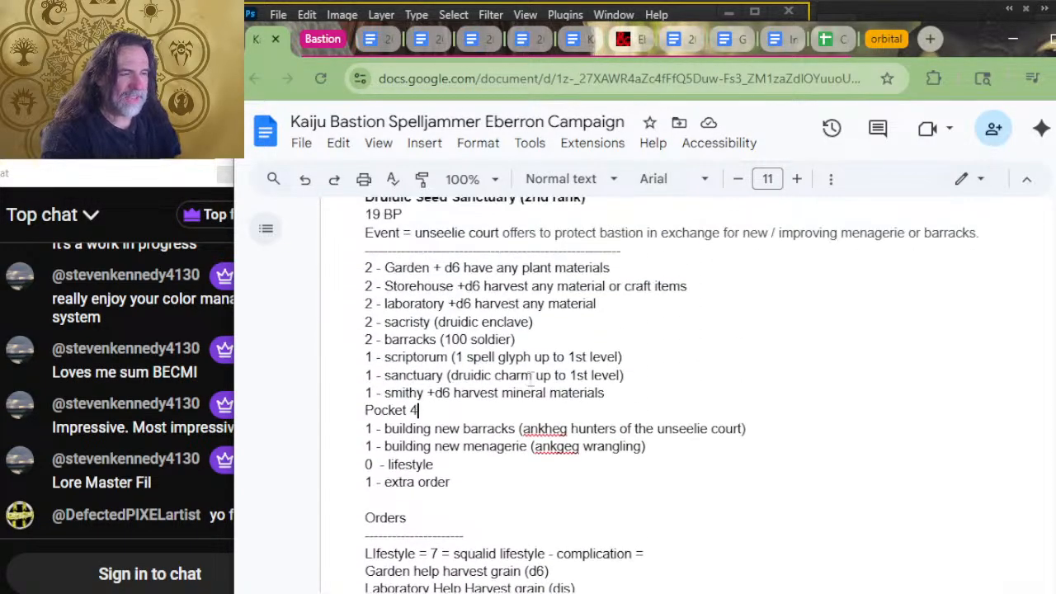
{"action": "scroll", "coordinate": [594, 380], "scroll_direction": "down", "scroll_amount": 2}
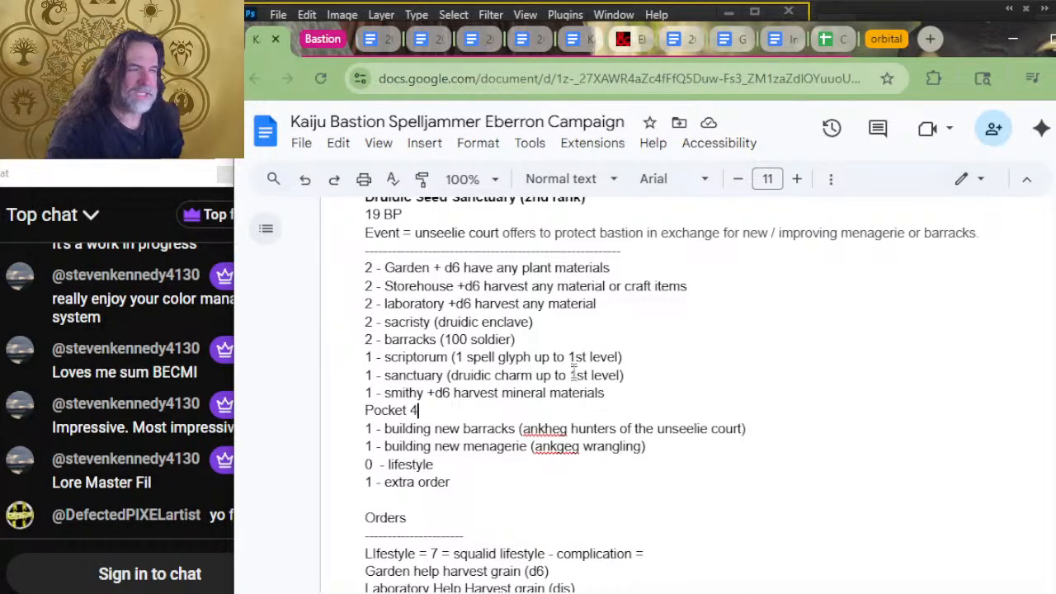
Step: Check FelTower's rank and harvest materials, recheck the Mining refinery's orders, and continue to the Abbey of the Sovereign Host
{"action": "scroll", "coordinate": [587, 388], "scroll_direction": "down", "scroll_amount": 4}
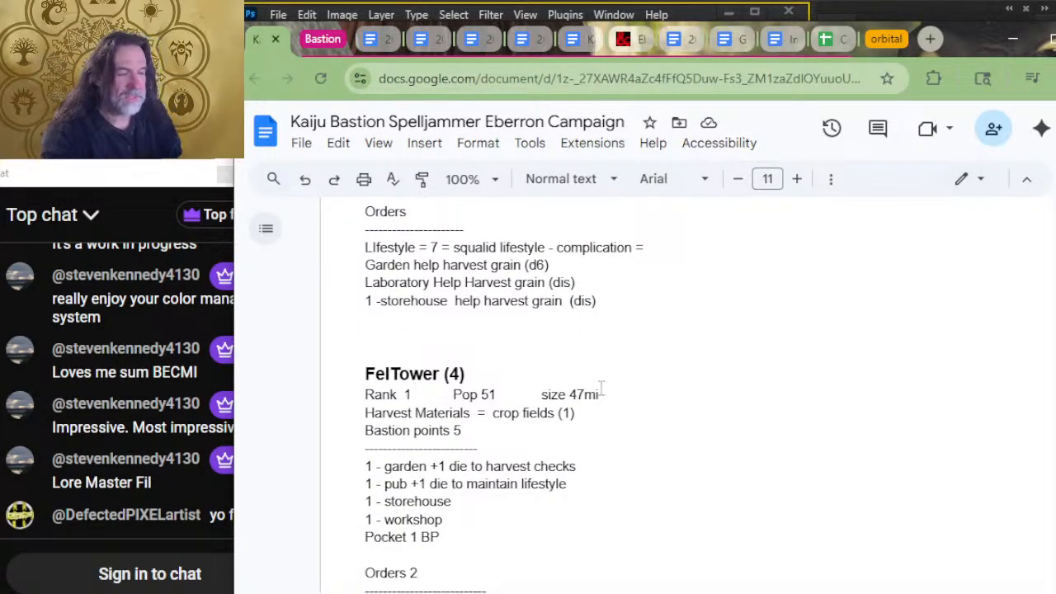
{"action": "scroll", "coordinate": [629, 326], "scroll_direction": "up", "scroll_amount": 14}
{"action": "scroll", "coordinate": [632, 361], "scroll_direction": "down", "scroll_amount": 12}
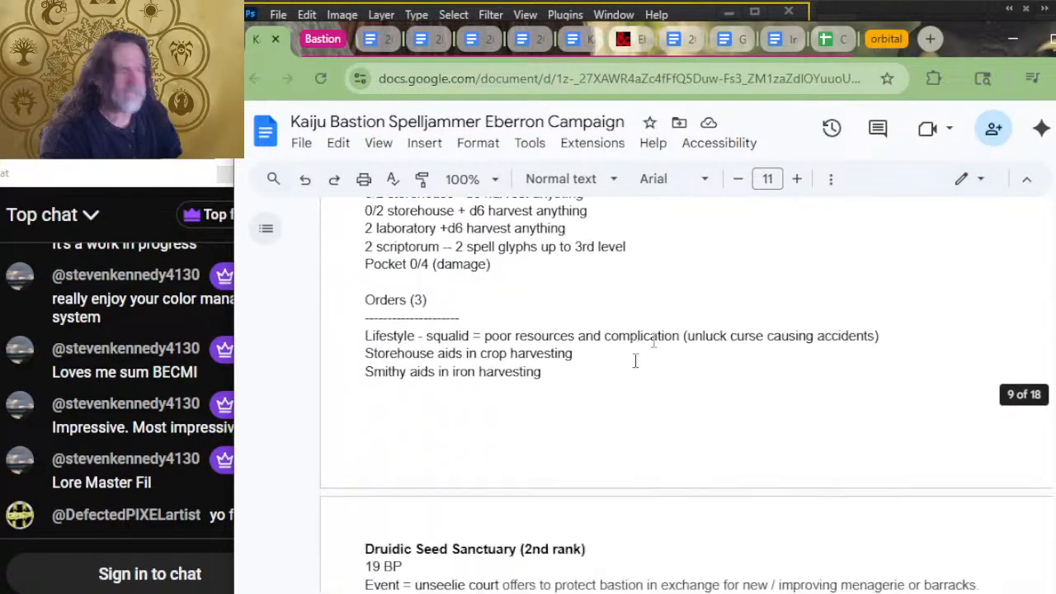
{"action": "scroll", "coordinate": [607, 474], "scroll_direction": "down", "scroll_amount": 13}
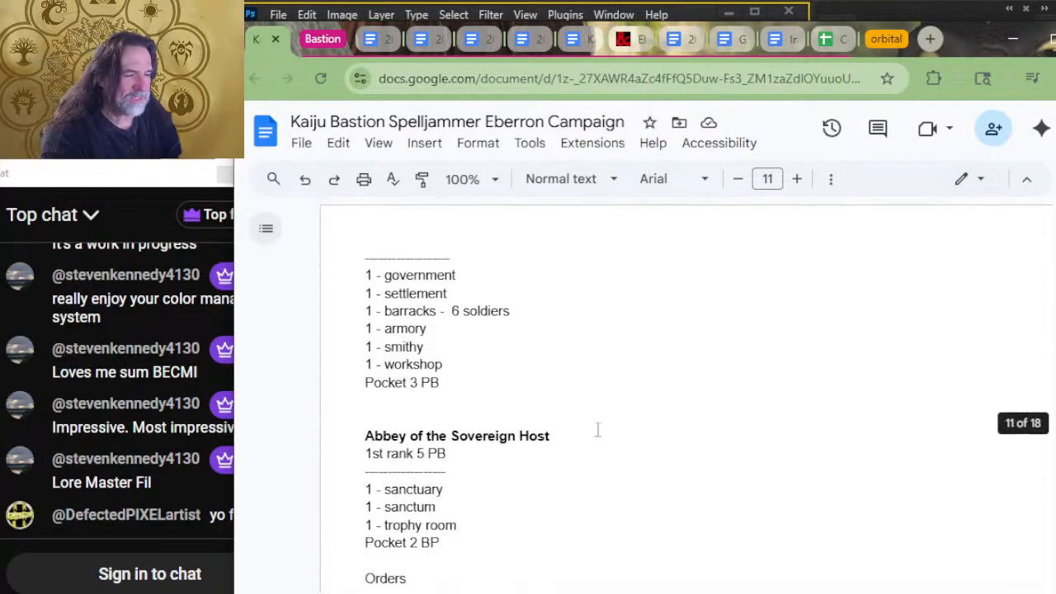
Step: Review the settlement and bastion entries in the campaign document through to the Scavver Cove (6) section
{"action": "scroll", "coordinate": [594, 431], "scroll_direction": "down", "scroll_amount": 5}
{"action": "scroll", "coordinate": [600, 389], "scroll_direction": "up", "scroll_amount": 3}
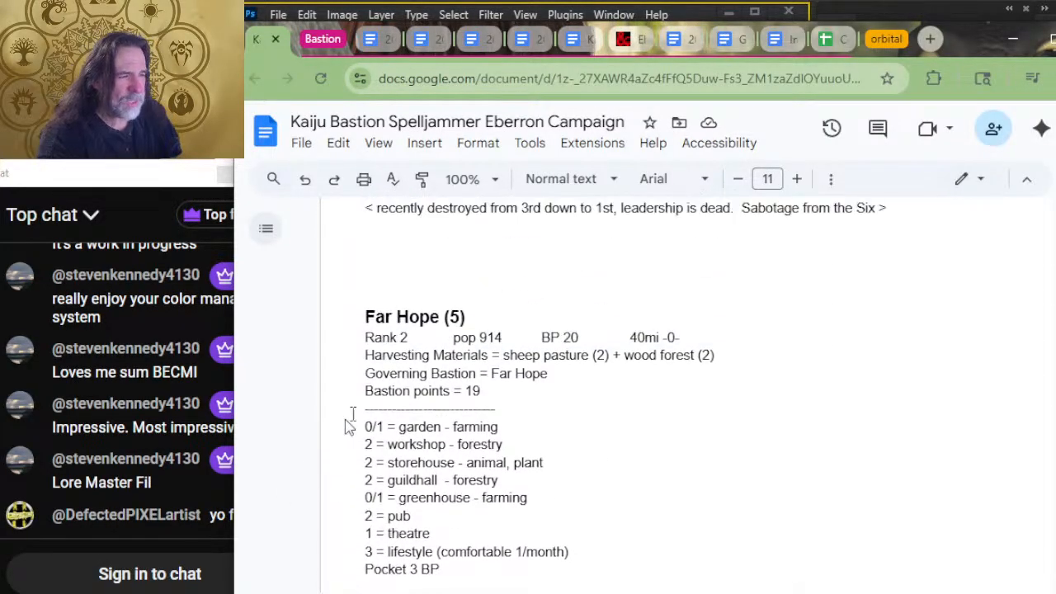
{"action": "scroll", "coordinate": [431, 417], "scroll_direction": "down", "scroll_amount": 8}
{"action": "scroll", "coordinate": [456, 445], "scroll_direction": "down", "scroll_amount": 13}
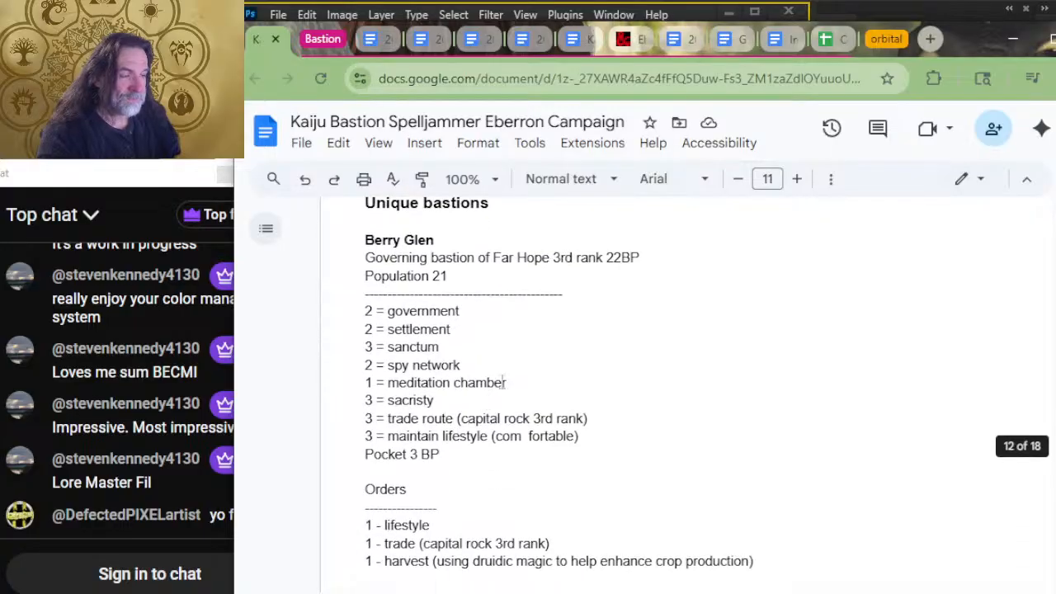
{"action": "scroll", "coordinate": [507, 396], "scroll_direction": "down", "scroll_amount": 4}
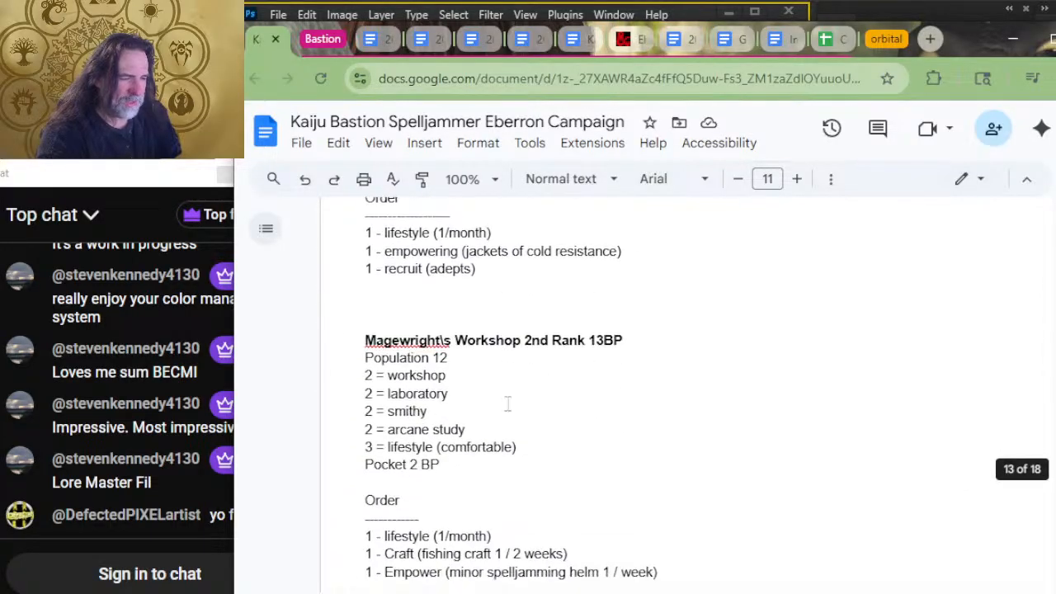
{"action": "scroll", "coordinate": [567, 399], "scroll_direction": "down", "scroll_amount": 5}
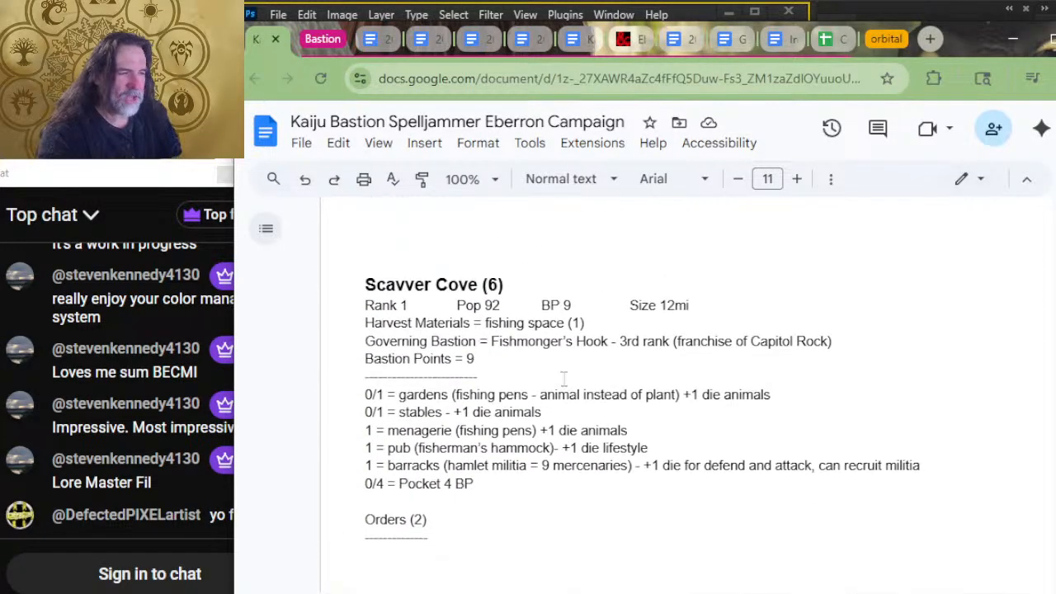
{"action": "scroll", "coordinate": [413, 398], "scroll_direction": "up", "scroll_amount": 1}
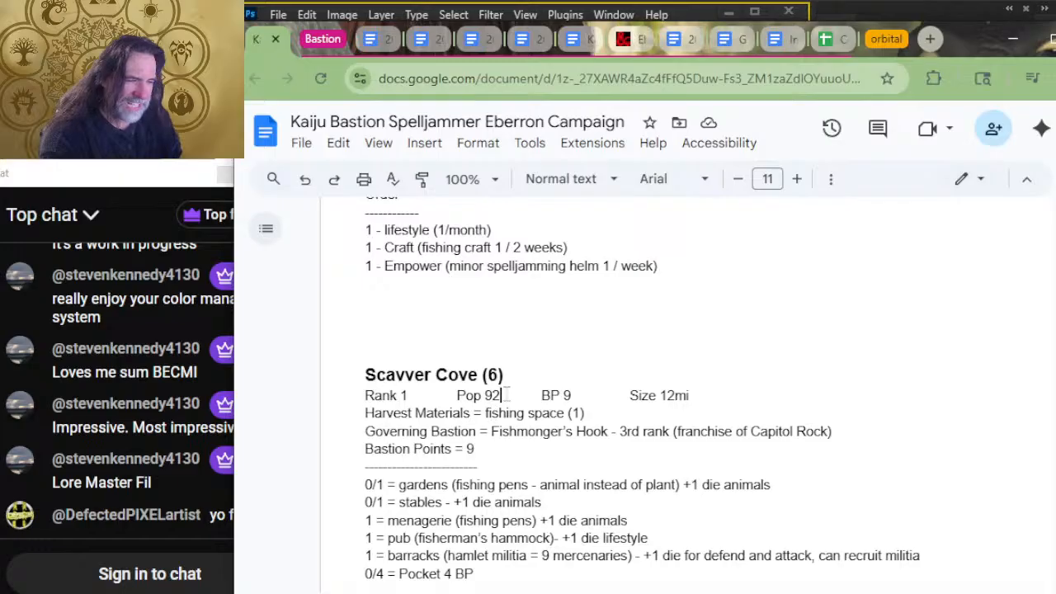
{"action": "left_click_drag", "start_coordinate": [505, 395], "coordinate": [388, 397]}
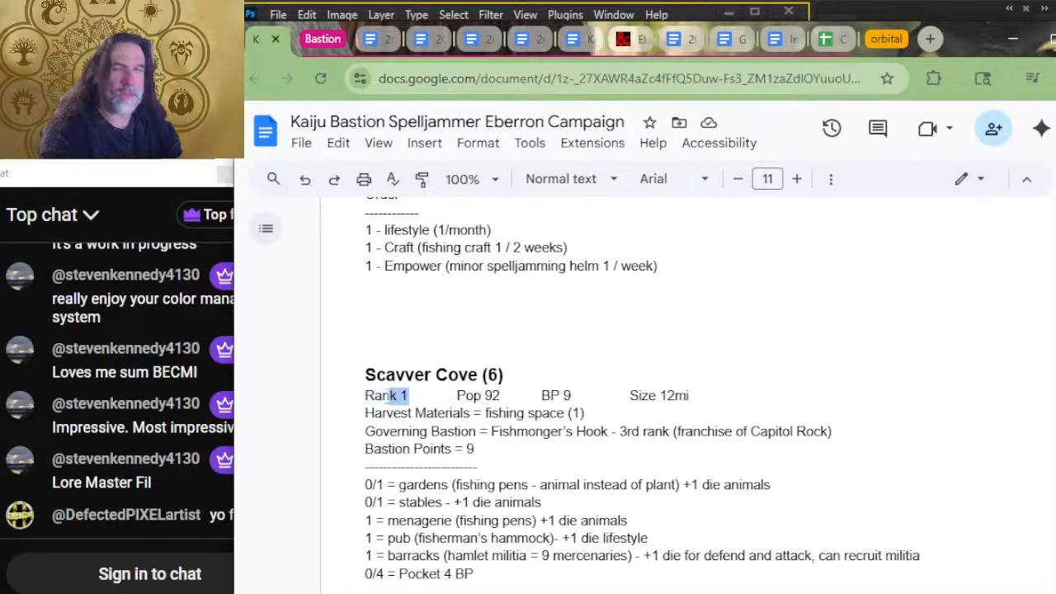
{"action": "left_click", "coordinate": [429, 432]}
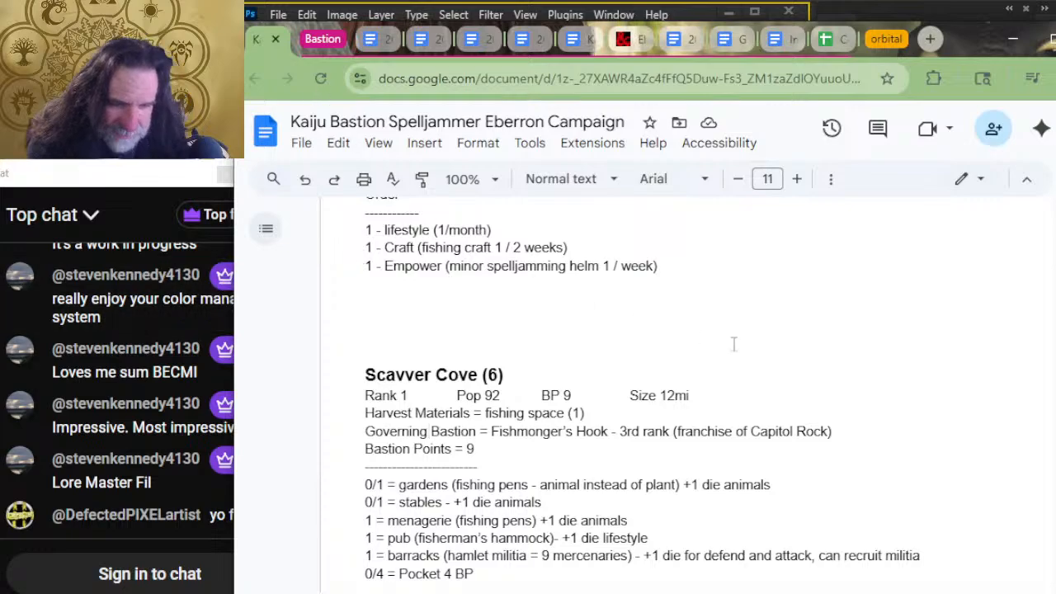
{"action": "scroll", "coordinate": [554, 468], "scroll_direction": "down", "scroll_amount": 3}
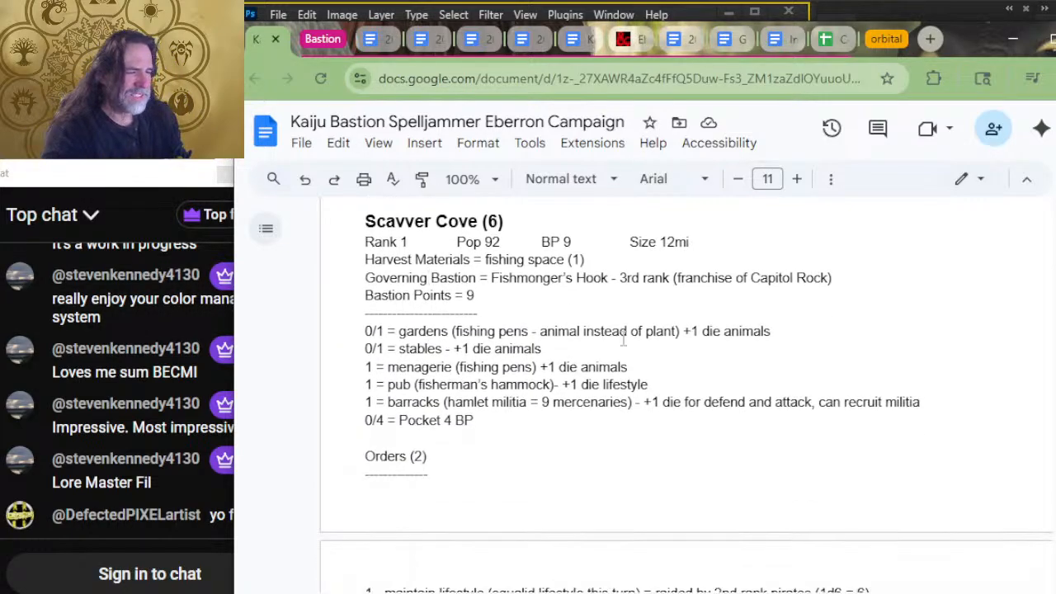
Step: Switch to Photoshop and examine the whole icosahedron net on the grid, checking it against the Scavver Cove entry
{"action": "key", "text": "alt+Tab"}
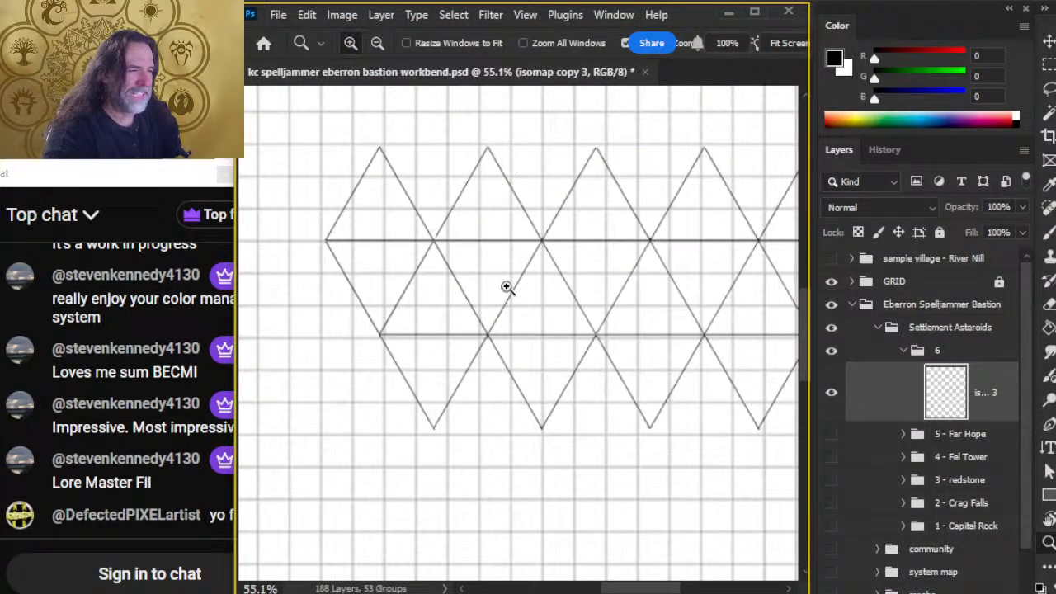
{"action": "left_click_drag", "start_coordinate": [609, 283], "coordinate": [594, 284]}
{"action": "left_click_drag", "start_coordinate": [740, 279], "coordinate": [632, 304]}
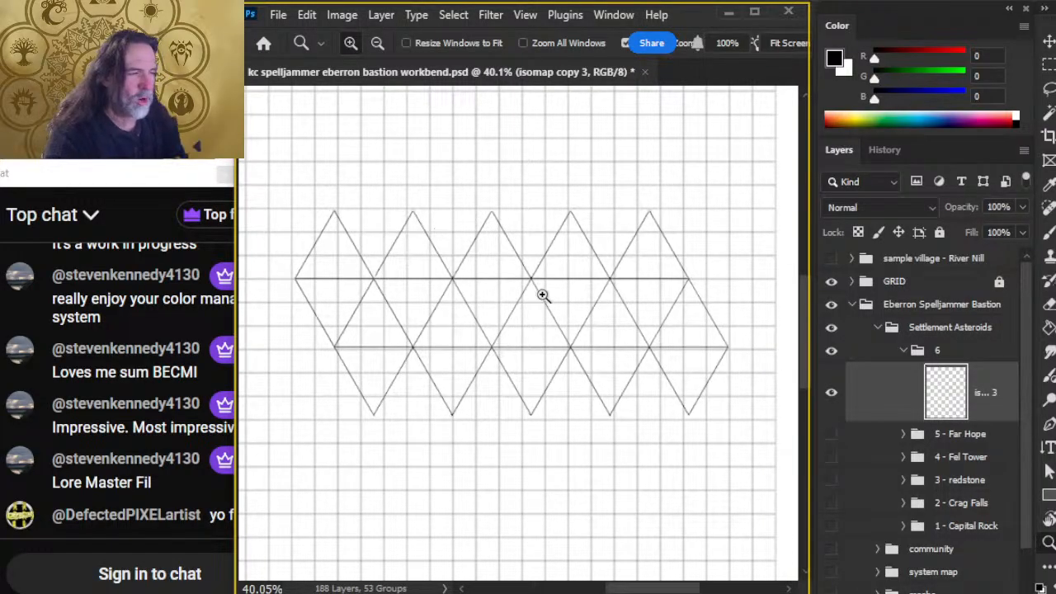
{"action": "left_click_drag", "start_coordinate": [566, 298], "coordinate": [544, 273]}
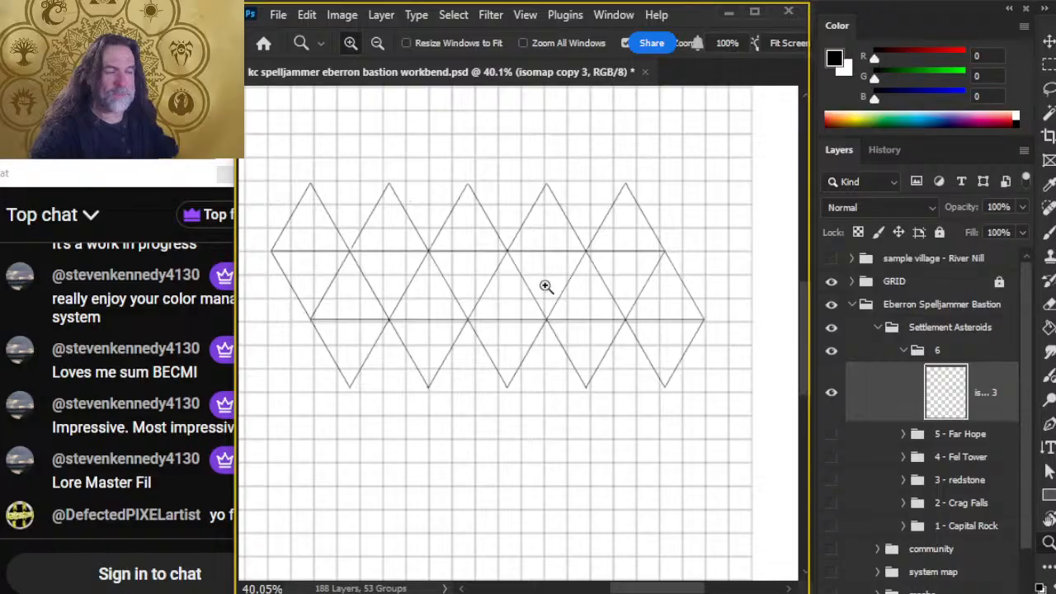
{"action": "key", "text": "alt+Tab"}
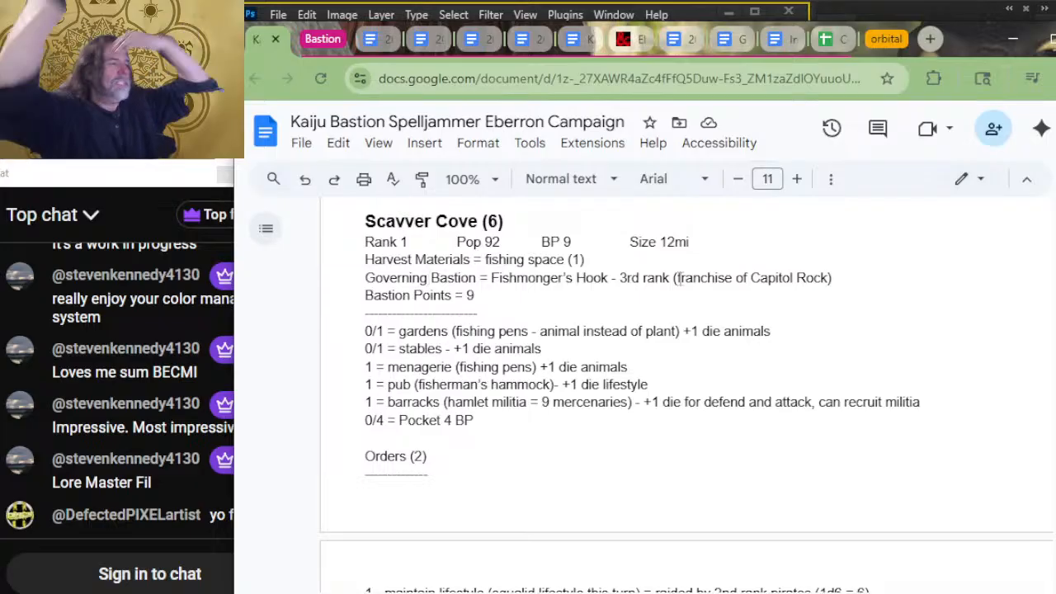
{"action": "key", "text": "alt+Tab"}
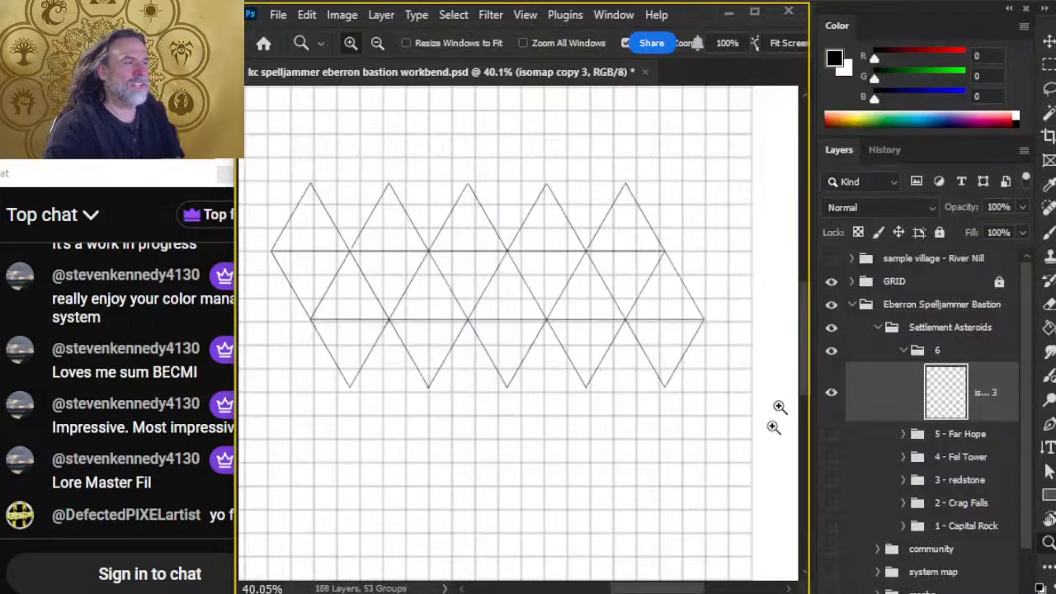
Step: Switch to the browser with the campaign document, collapse the Bastion tab group and open a new tab
{"action": "key", "text": "alt+Tab"}
{"action": "key", "text": "alt+Tab"}
{"action": "key", "text": "alt+Tab"}
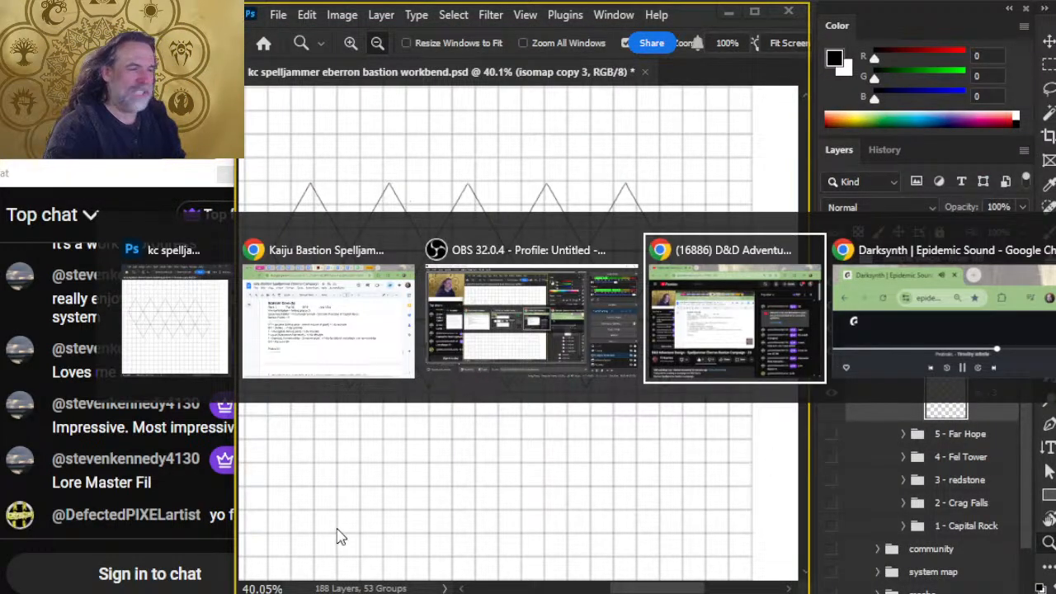
{"action": "key", "text": "alt+shift+Tab"}
{"action": "key", "text": "alt+shift+Tab"}
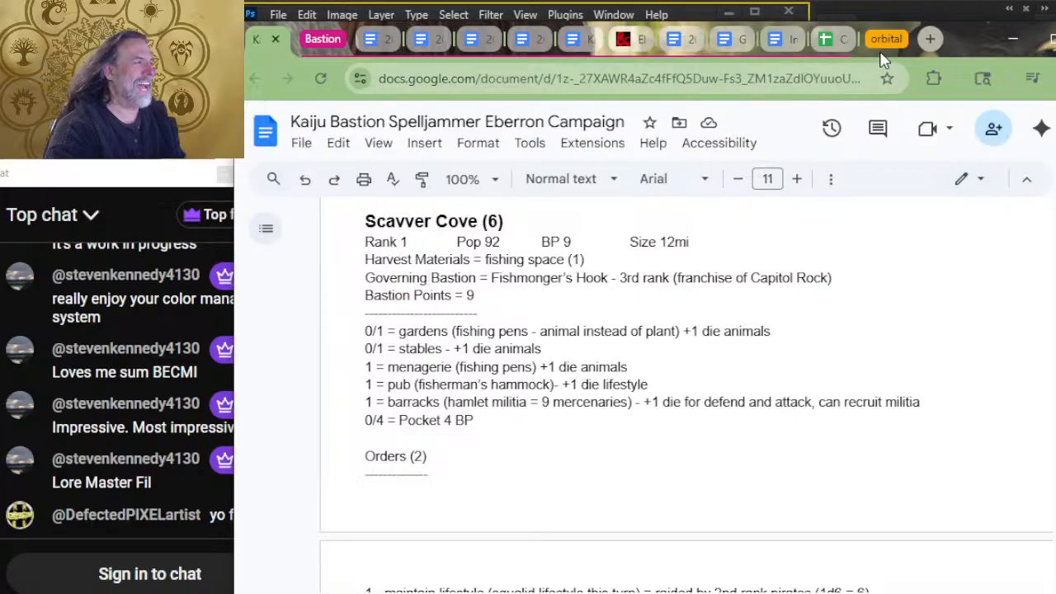
{"action": "left_click", "coordinate": [334, 43]}
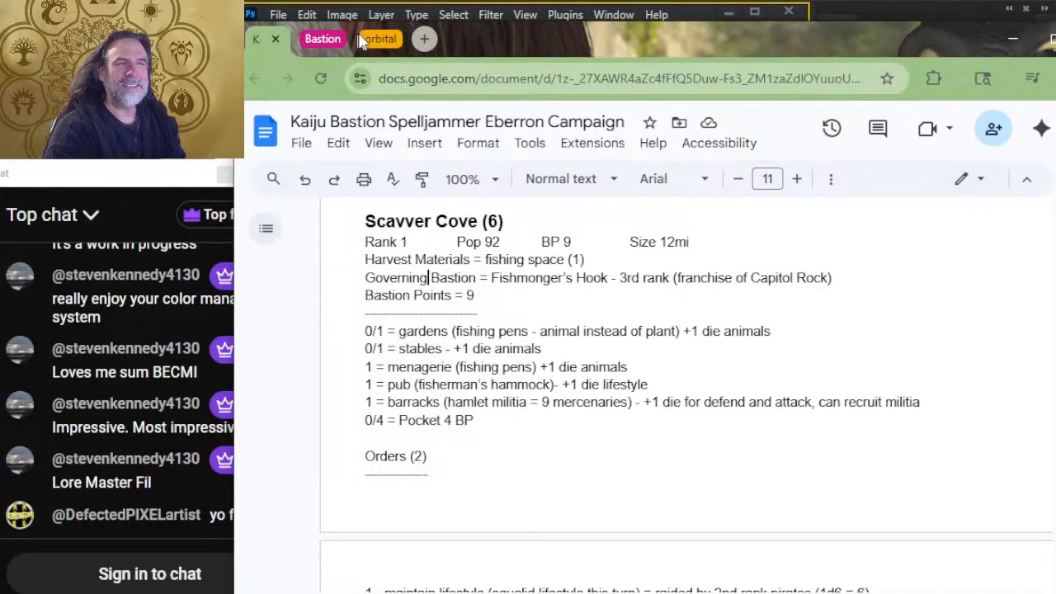
{"action": "left_click", "coordinate": [423, 40]}
Step: Search Google for "if an icosahedron has a 12 mile diameter, what is the size of each line in the triangles"
{"action": "type", "text": "id"}
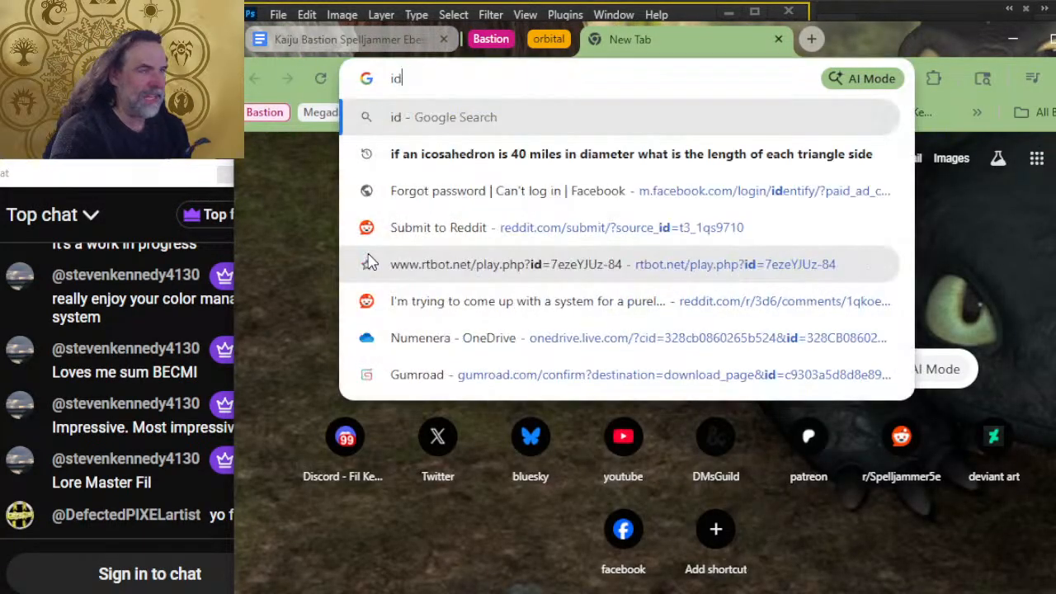
{"action": "key", "text": "BackSpace"}
{"action": "key", "text": "BackSpace"}
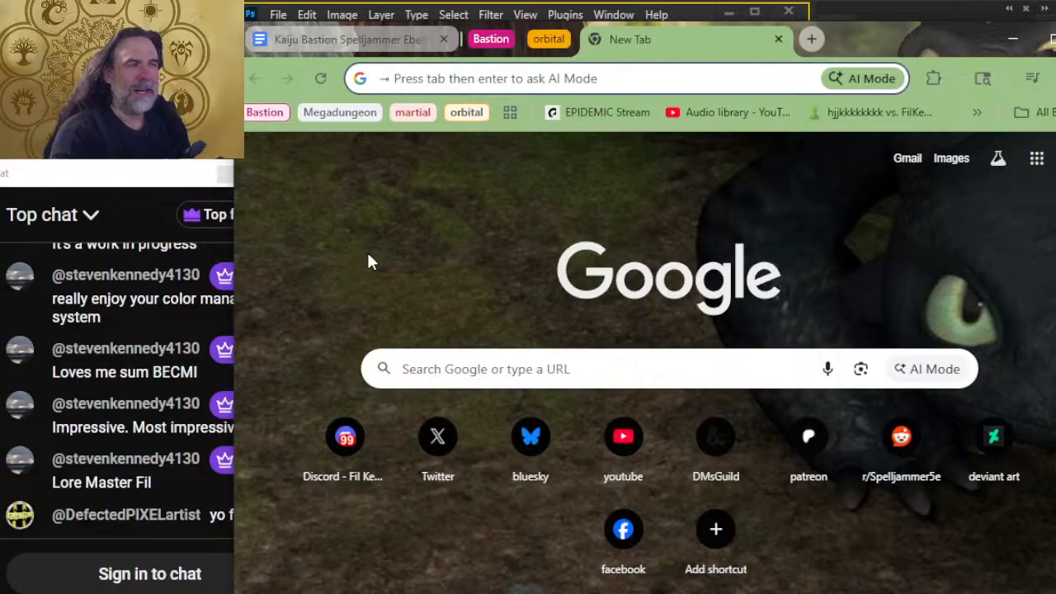
{"action": "type", "text": "if an icos"}
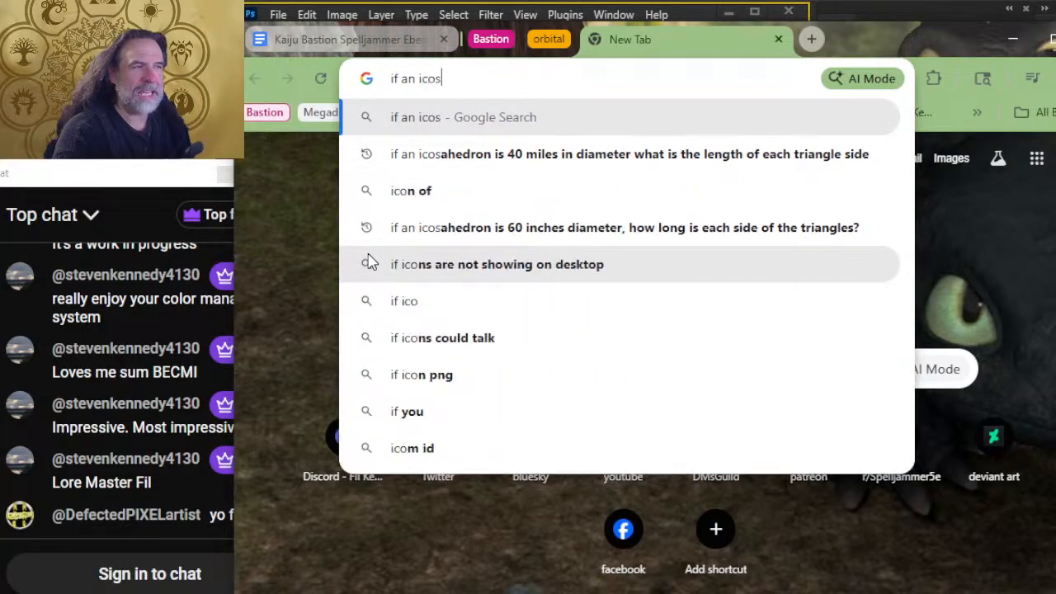
{"action": "type", "text": "ahedron "}
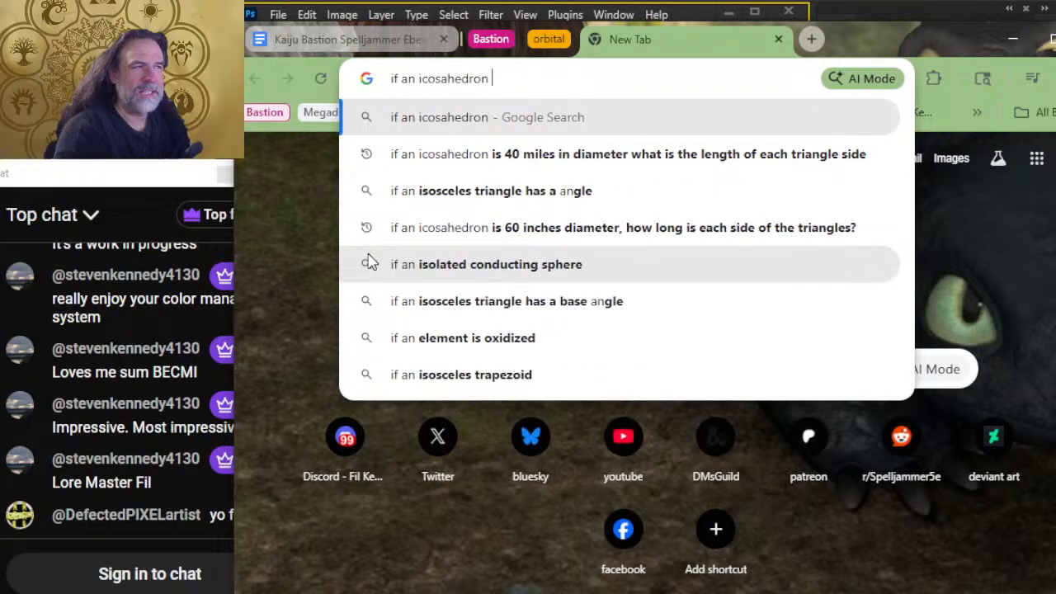
{"action": "type", "text": "is"}
{"action": "key", "text": "BackSpace"}
{"action": "key", "text": "BackSpace"}
{"action": "type", "text": "has a"}
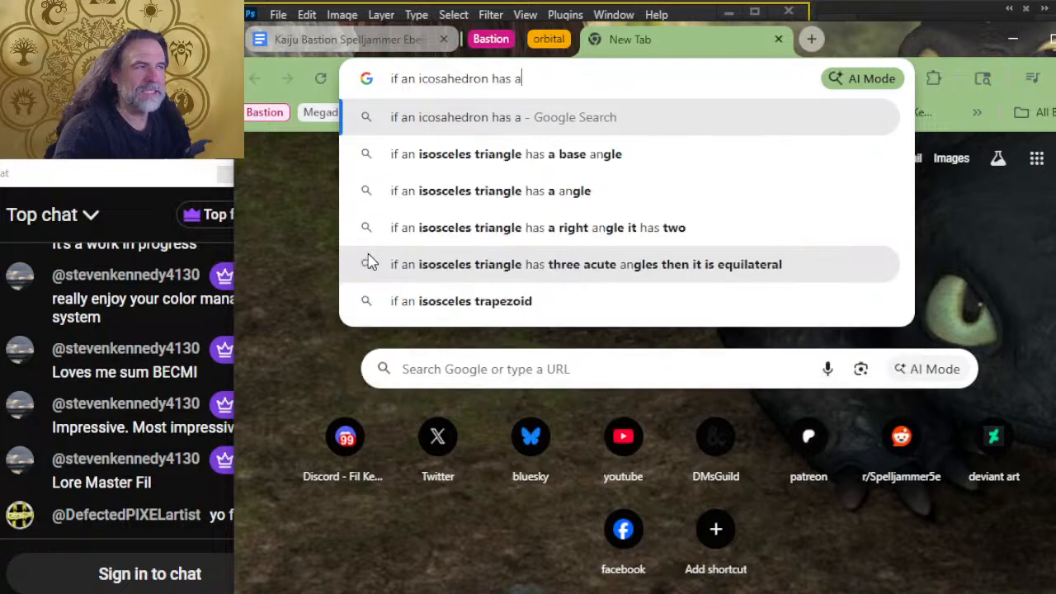
{"action": "type", "text": " 12 mile dia"}
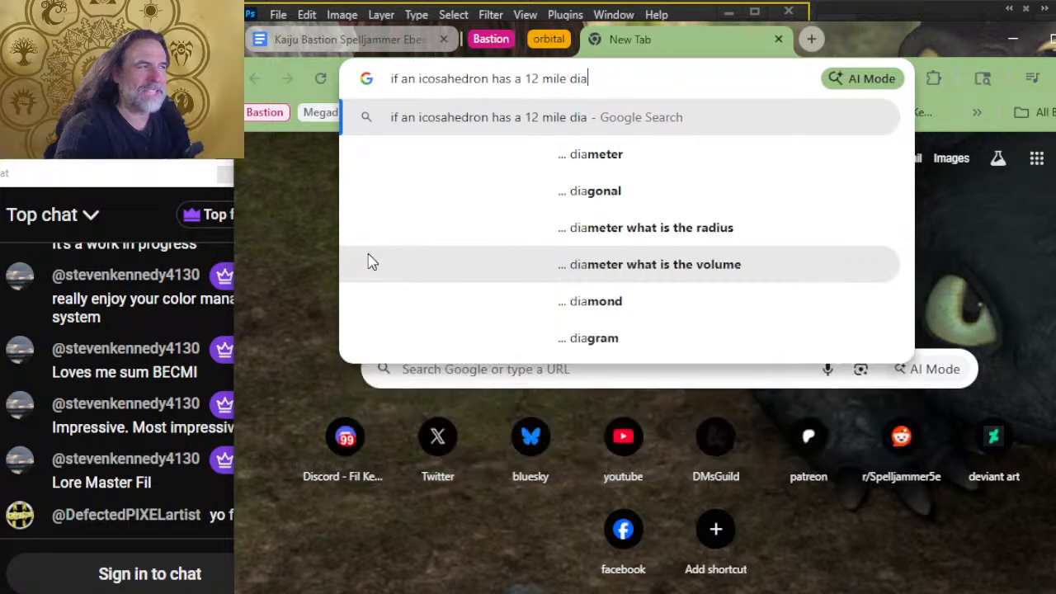
{"action": "type", "text": "meter, what"}
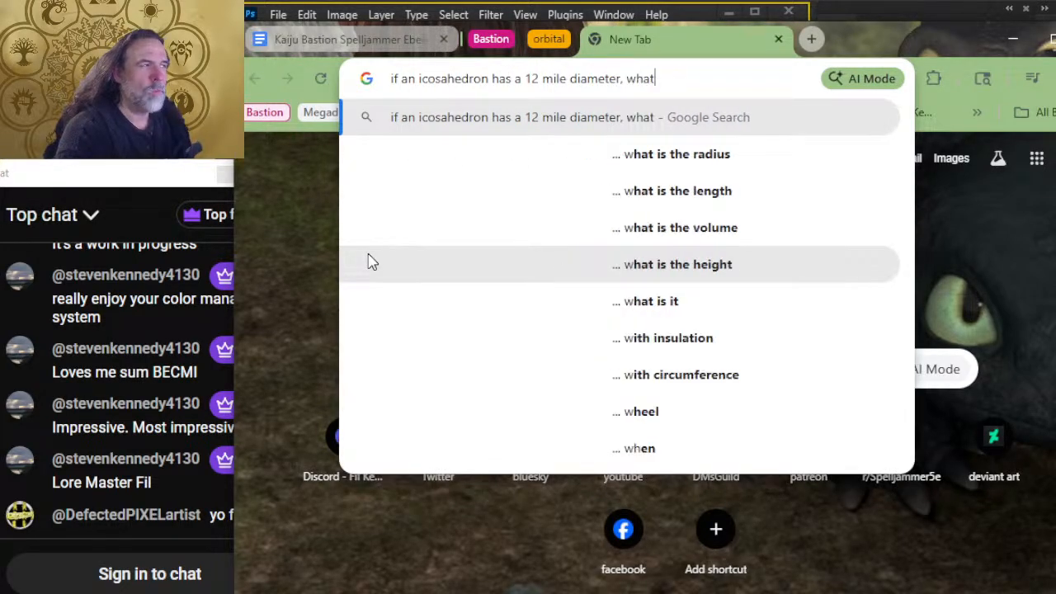
{"action": "type", "text": " is the size o"}
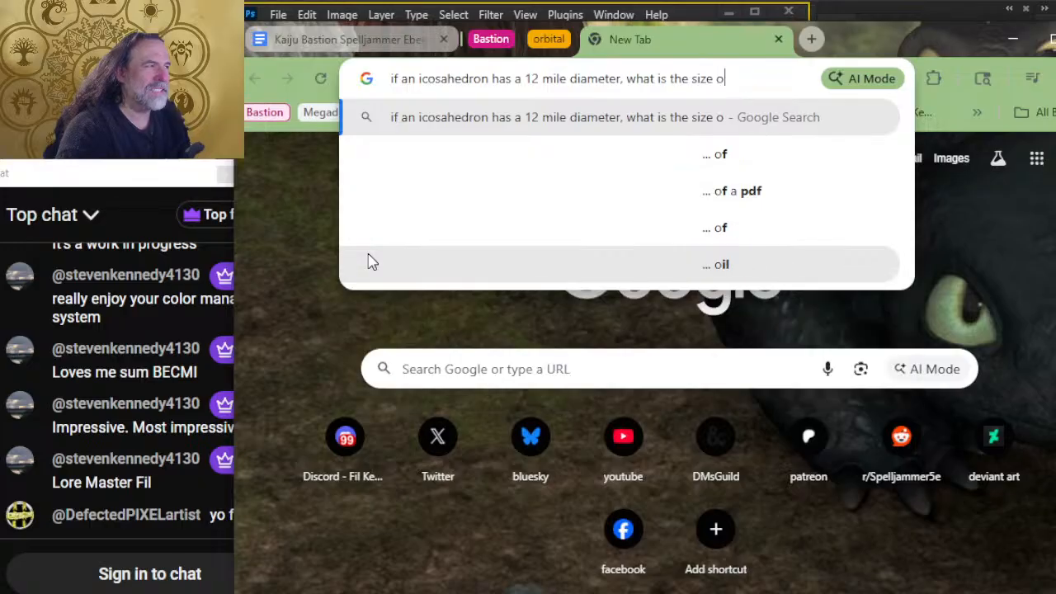
{"action": "type", "text": "f each line in the tr"}
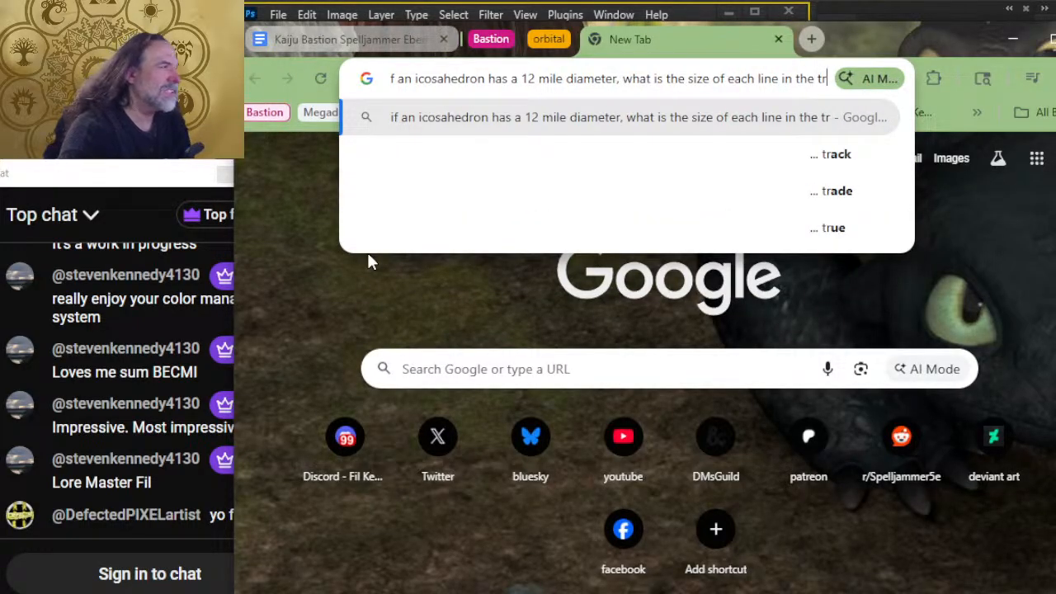
{"action": "type", "text": "iangles"}
{"action": "key", "text": "Return"}
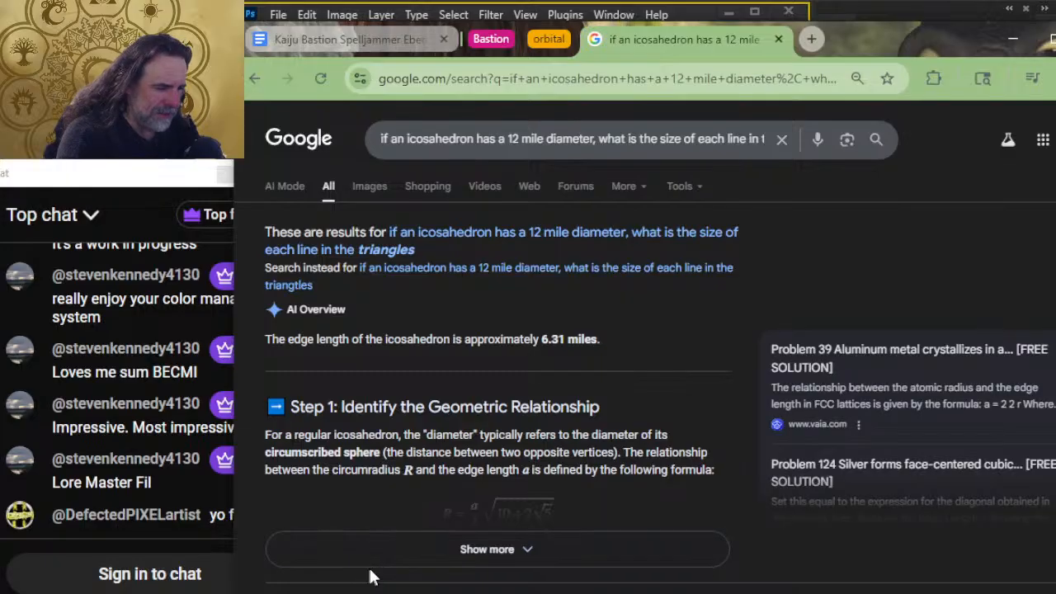
Step: Expand the AI Overview and read the icosahedron edge-length calculation through to its final answer
{"action": "left_click", "coordinate": [375, 555]}
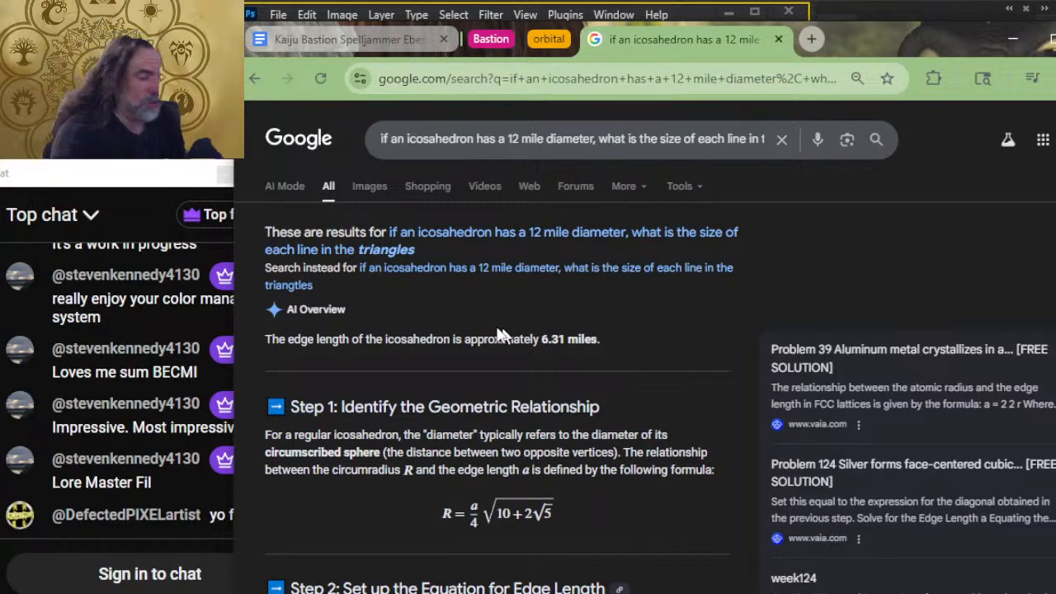
{"action": "scroll", "coordinate": [501, 335], "scroll_direction": "down", "scroll_amount": 9}
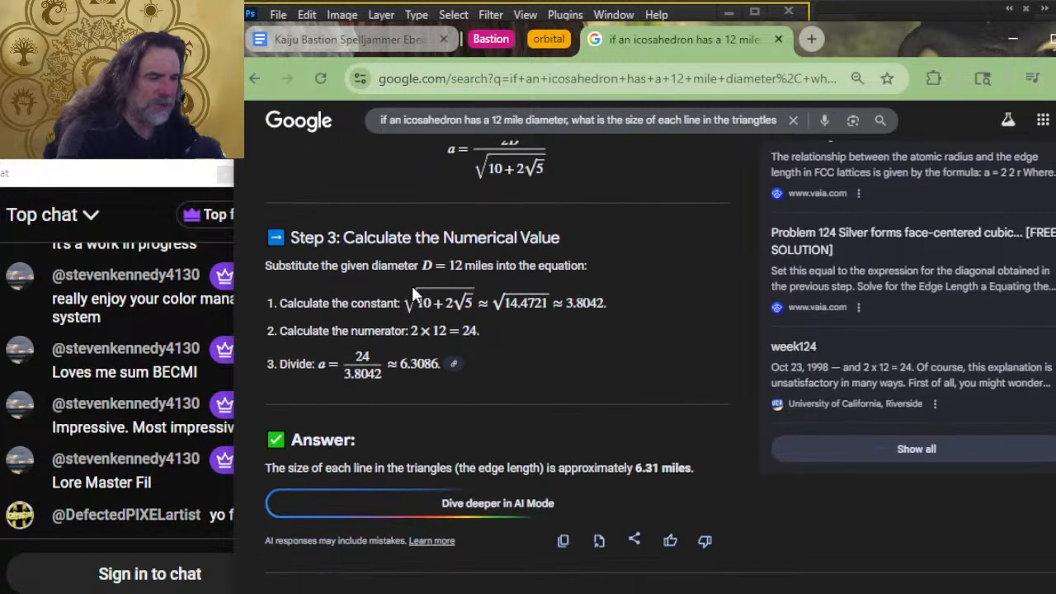
{"action": "scroll", "coordinate": [359, 355], "scroll_direction": "down", "scroll_amount": 2}
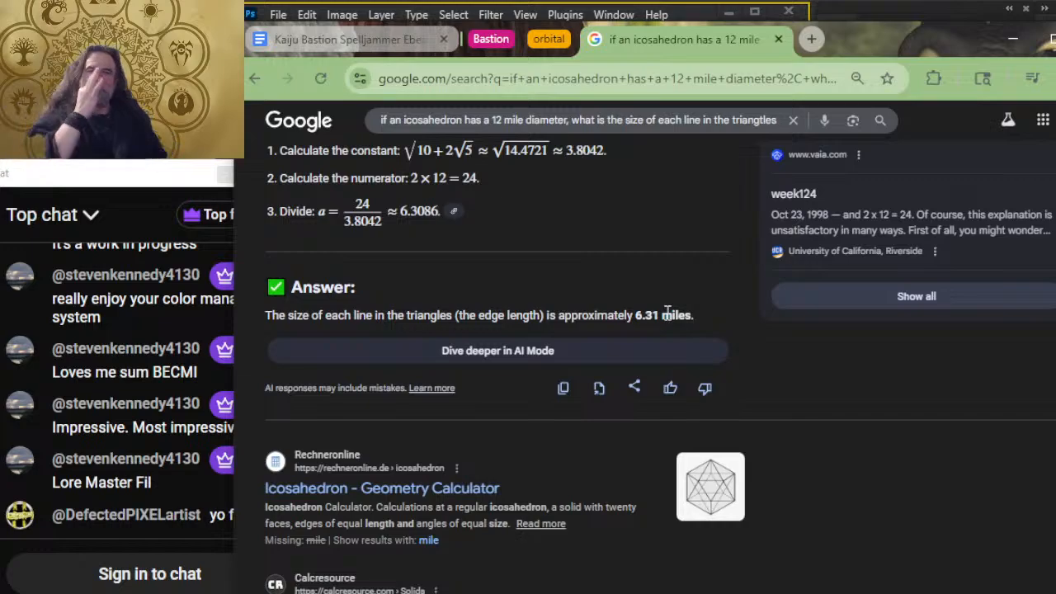
Step: Switch to Photoshop and compare the net's triangle edges on the grid with the edge length given in the browser's search result
{"action": "key", "text": "alt+Tab"}
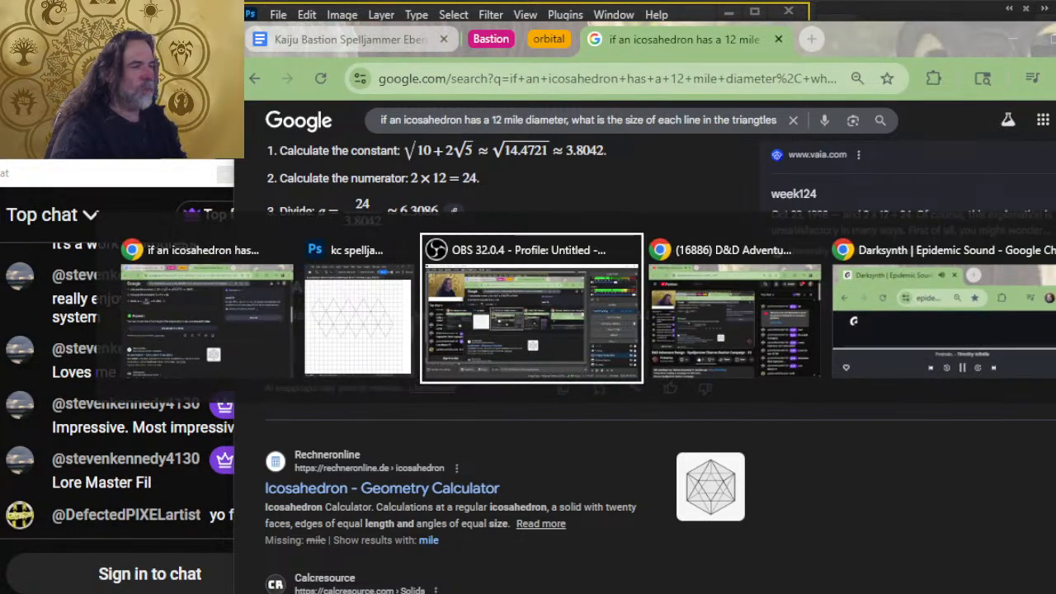
{"action": "key", "text": "alt+Tab"}
{"action": "key", "text": "alt+Tab"}
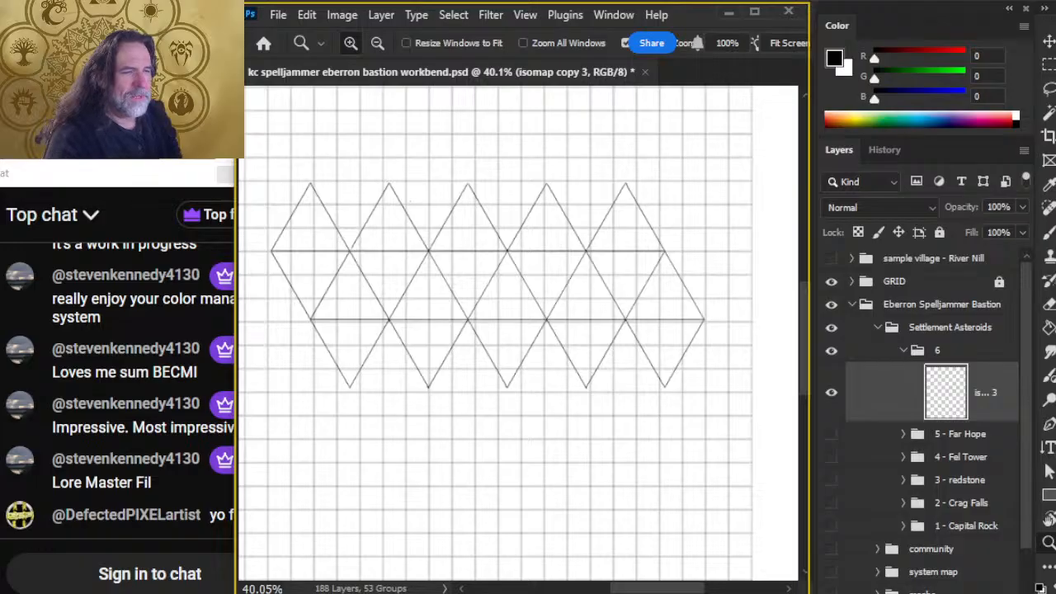
{"action": "left_click_drag", "start_coordinate": [476, 256], "coordinate": [508, 266]}
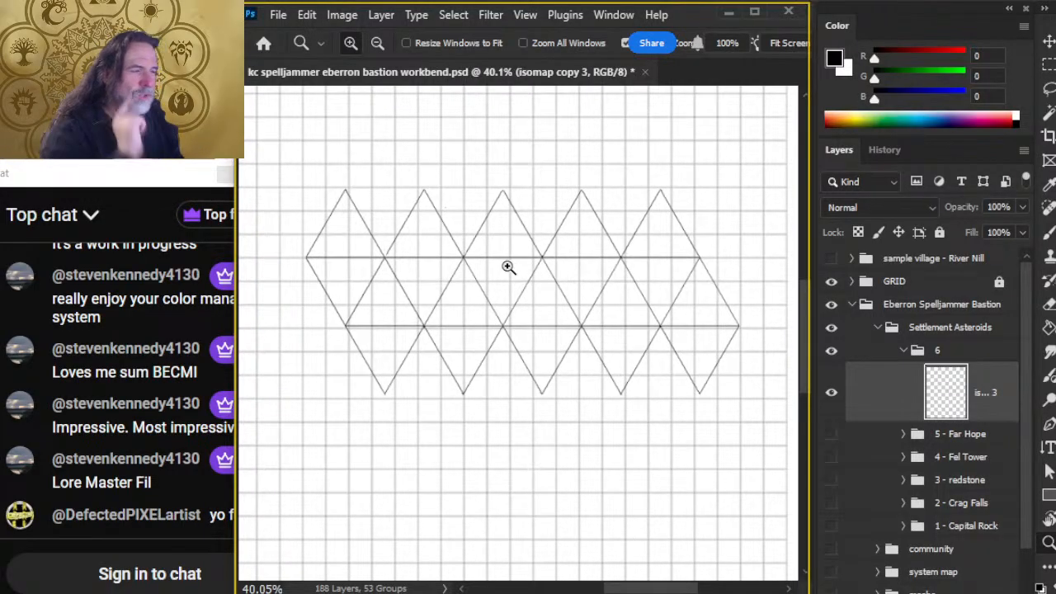
{"action": "key", "text": "alt+Tab"}
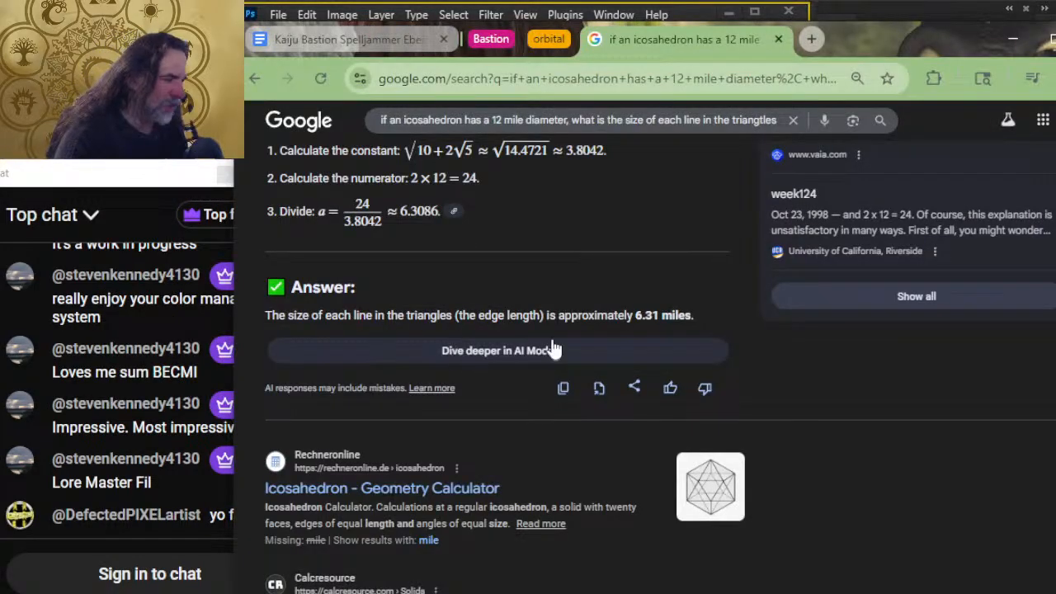
{"action": "key", "text": "alt+Tab"}
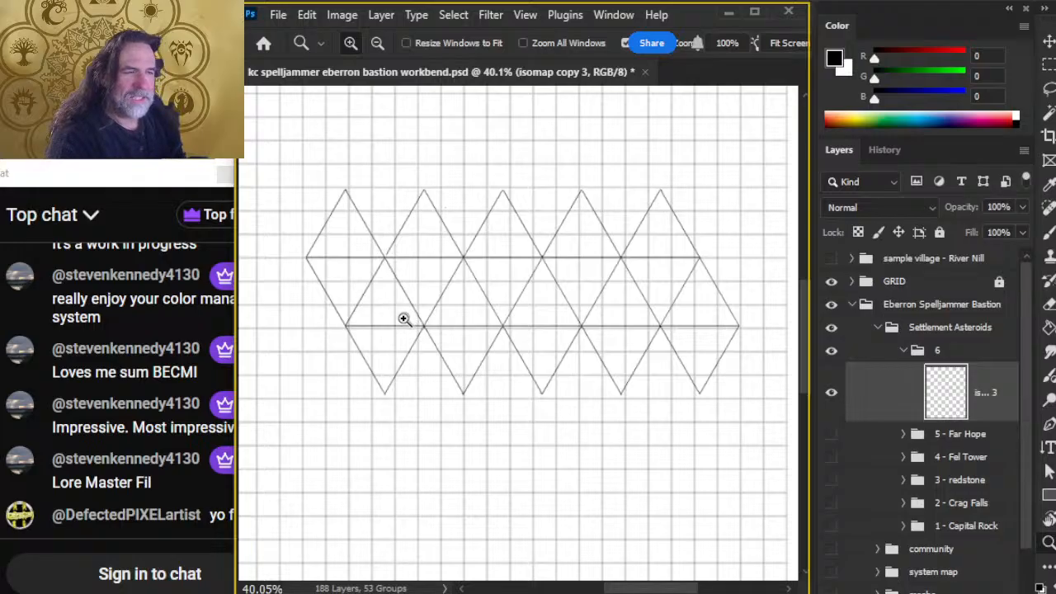
Step: Free-transform the icosahedron net proportionally down to about 29.4% of its size, and shift it slightly on the grid
{"action": "key", "text": "l"}
{"action": "right_click", "coordinate": [361, 257]}
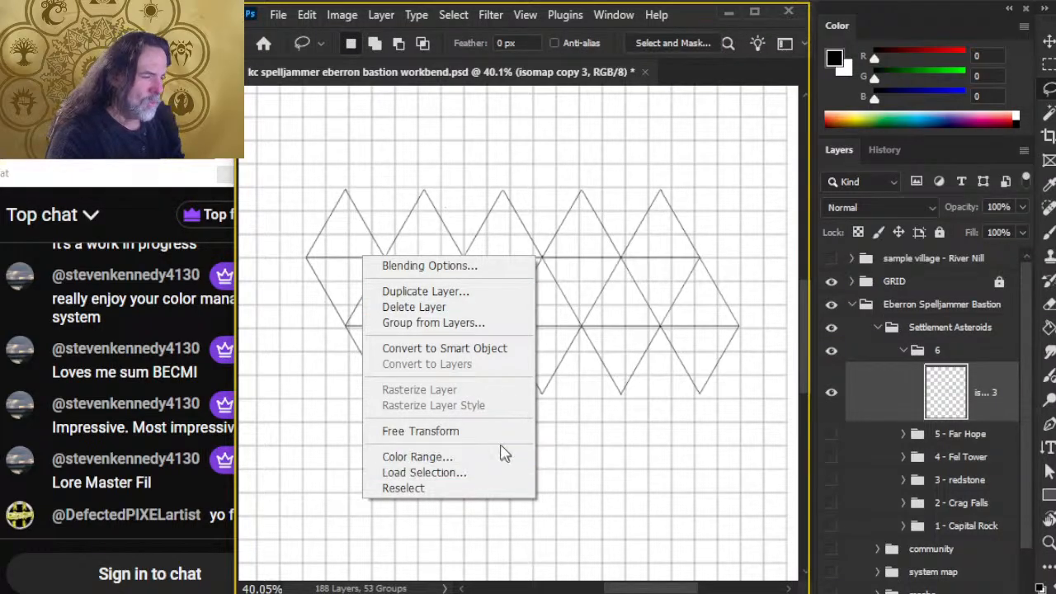
{"action": "left_click", "coordinate": [496, 431]}
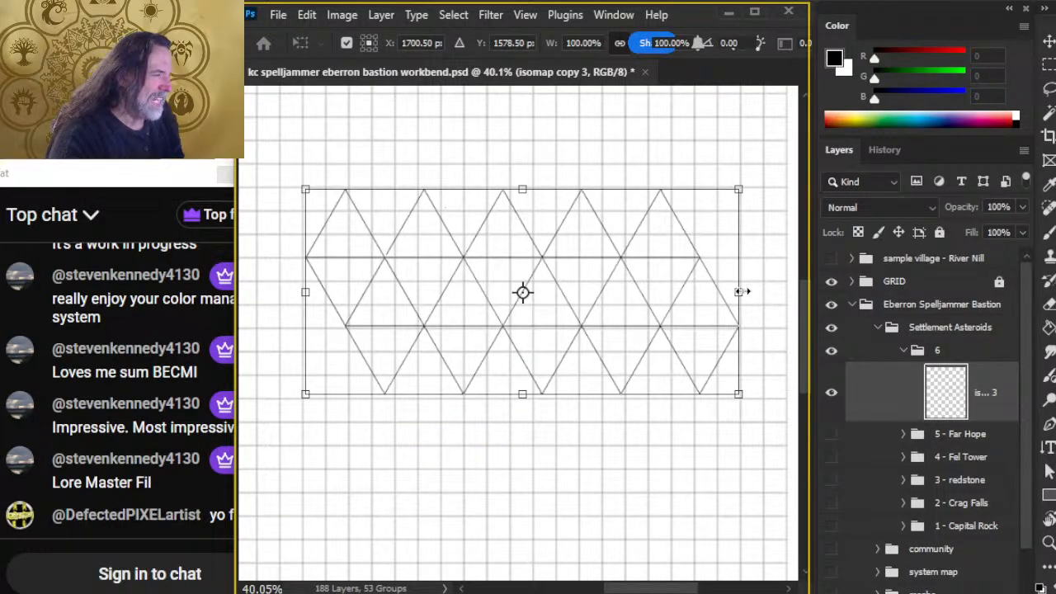
{"action": "left_click_drag", "start_coordinate": [741, 292], "coordinate": [434, 304]}
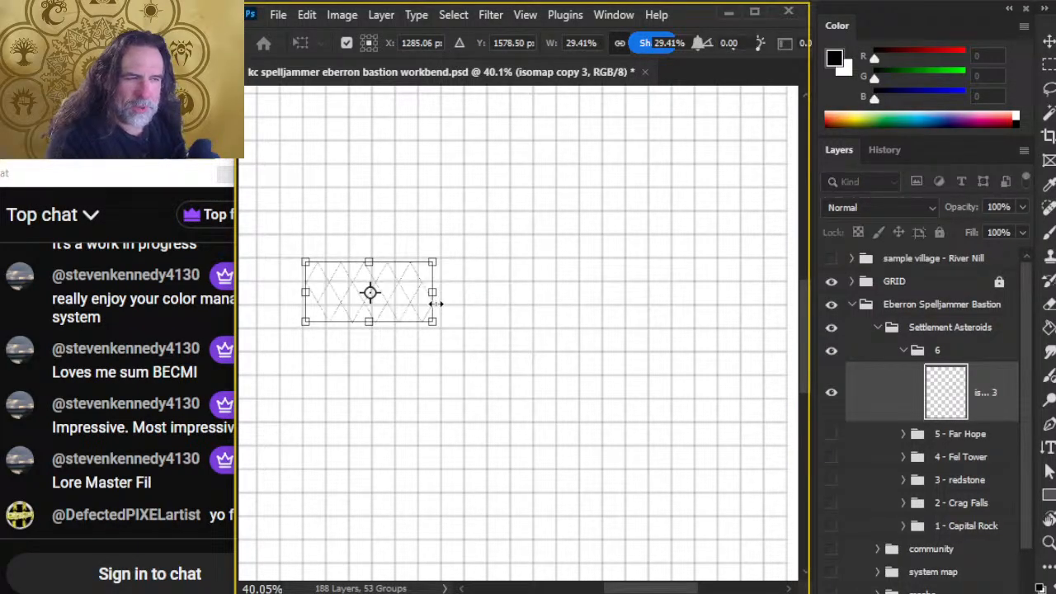
{"action": "key", "text": "Return"}
{"action": "key", "text": "v"}
{"action": "mouse_move", "coordinate": [533, 351]}
{"action": "left_mouse_down"}
{"action": "mouse_move", "coordinate": [537, 365]}
{"action": "mouse_move", "coordinate": [550, 351]}
{"action": "mouse_move", "coordinate": [548, 364]}
{"action": "left_mouse_up"}
Step: Free-transform the shrunken net proportionally up to about 302.6%, so each triangle edge spans roughly three grid squares
{"action": "key", "text": "l"}
{"action": "right_click", "coordinate": [514, 310]}
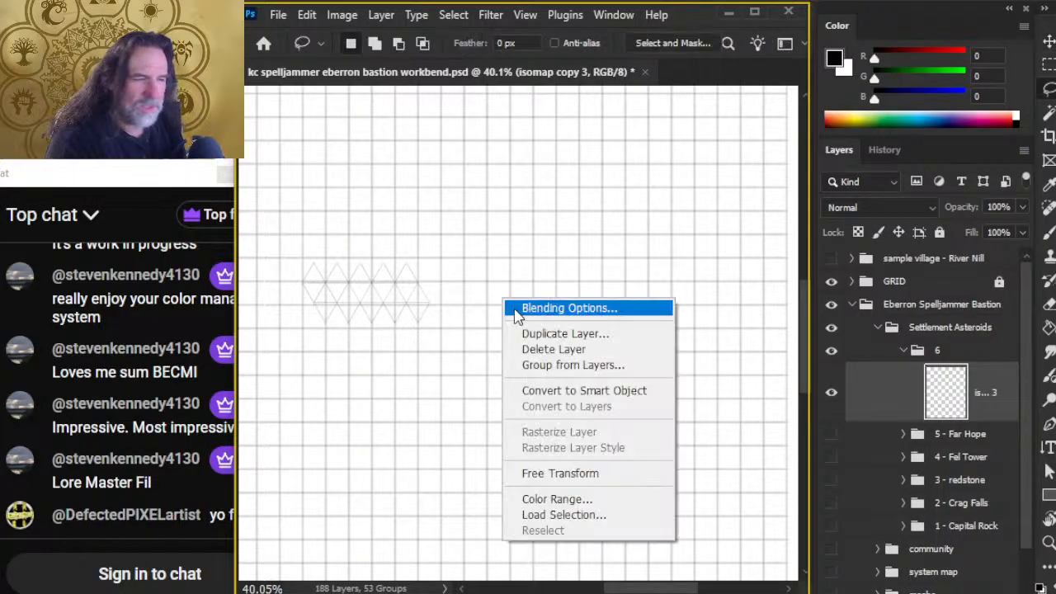
{"action": "left_click", "coordinate": [595, 474]}
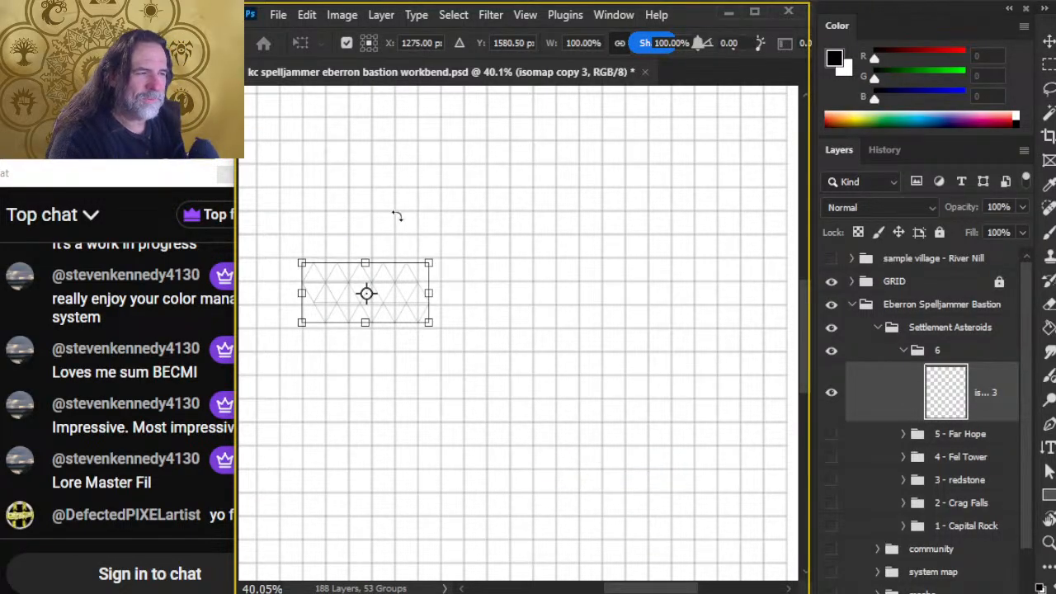
{"action": "left_click_drag", "start_coordinate": [427, 265], "coordinate": [711, 196]}
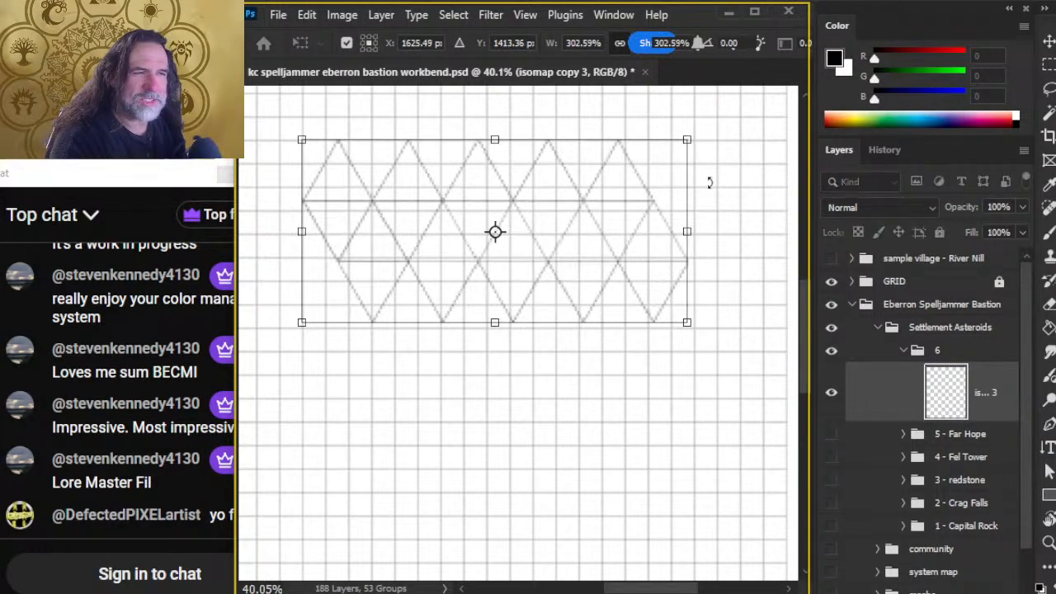
{"action": "key", "text": "Return"}
Step: Nudge the enlarged net downward until its upper horizontal line sits on a grid line
{"action": "key", "text": "v"}
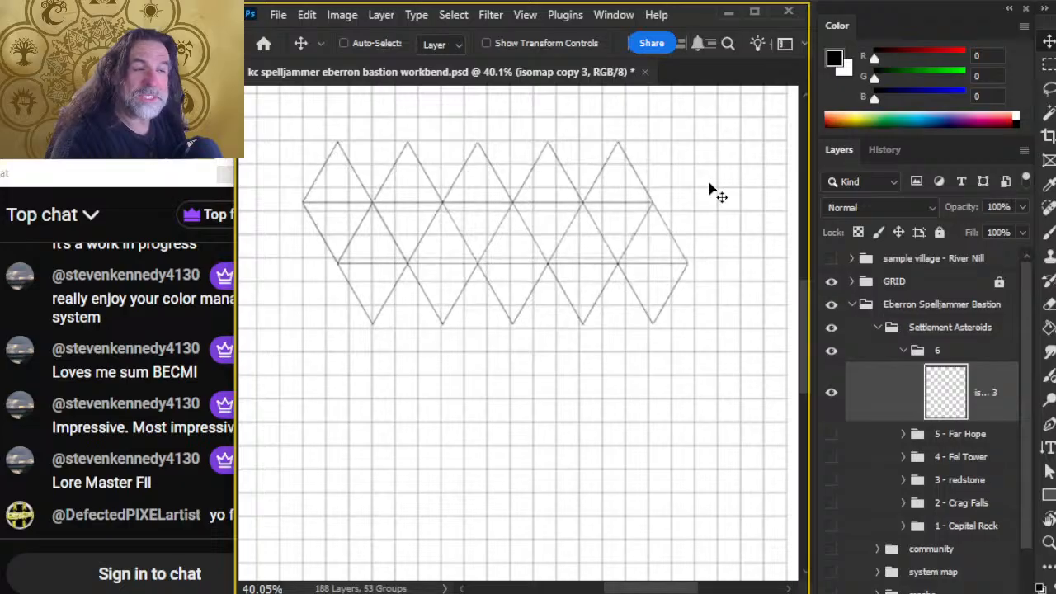
{"action": "key", "text": "Down"}
{"action": "key", "text": "Down"}
{"action": "key", "text": "Down"}
{"action": "key", "text": "Down"}
{"action": "key", "text": "Down"}
{"action": "key", "text": "Down"}
{"action": "key", "text": "Down"}
{"action": "key", "text": "Down"}
{"action": "key", "text": "Down"}
{"action": "key", "text": "Down"}
{"action": "key", "text": "Down"}
{"action": "key", "text": "Down"}
{"action": "key", "text": "Down"}
{"action": "key", "text": "Down"}
{"action": "key", "text": "Down"}
{"action": "key", "text": "Down"}
{"action": "key", "text": "Down"}
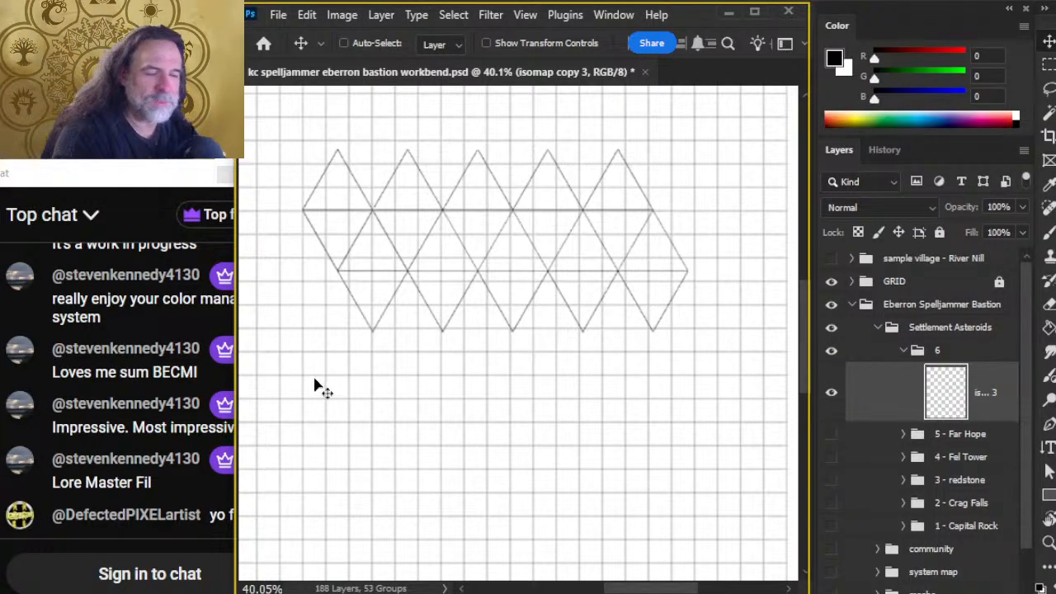
Step: Handwrite the scale note "2 miles per square" below the net with the 2 px Brush
{"action": "key", "text": "b"}
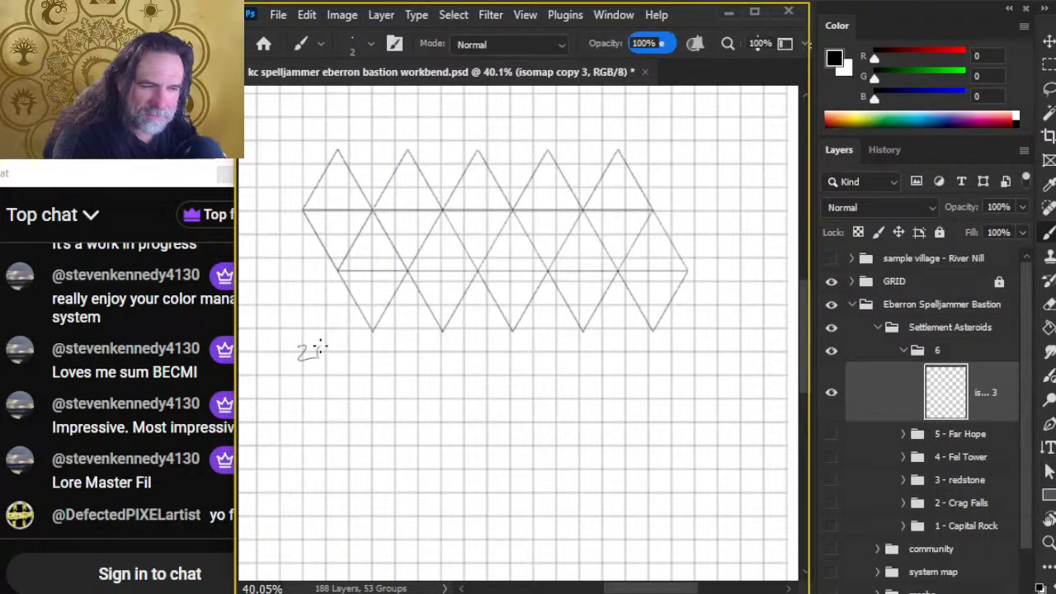
{"action": "mouse_move", "coordinate": [357, 346]}
{"action": "left_mouse_down"}
{"action": "mouse_move", "coordinate": [403, 343]}
{"action": "mouse_move", "coordinate": [422, 351]}
{"action": "mouse_move", "coordinate": [352, 376]}
{"action": "mouse_move", "coordinate": [439, 358]}
{"action": "left_mouse_up"}
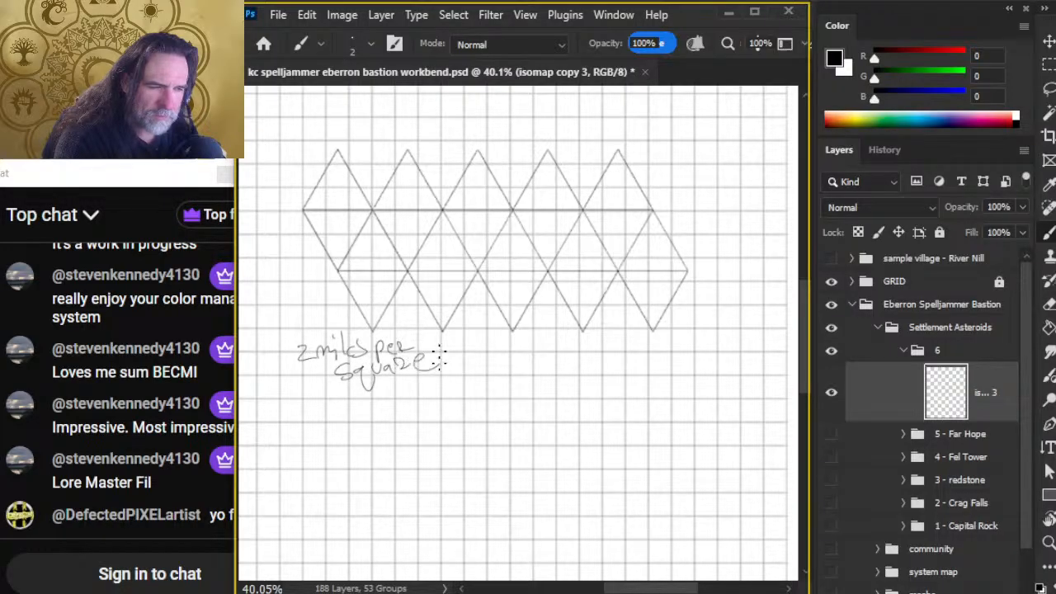
Step: Switch to the browser and close the icosahedron search tab, returning to the Scavver Cove (6) entry in the campaign document
{"action": "key", "text": "alt+Tab"}
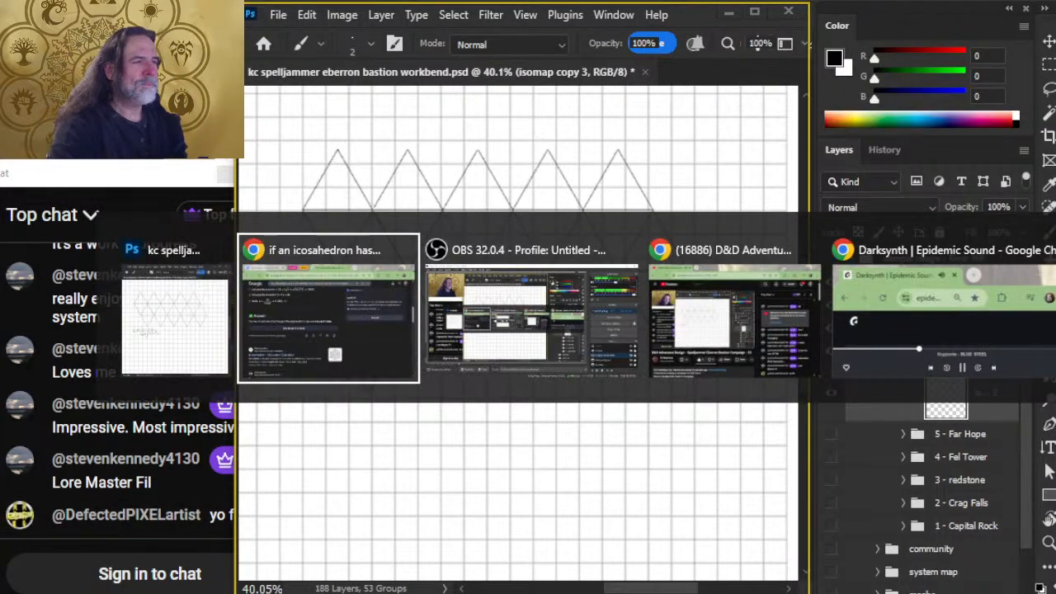
{"action": "key", "text": "alt+Tab"}
{"action": "left_click", "coordinate": [388, 280]}
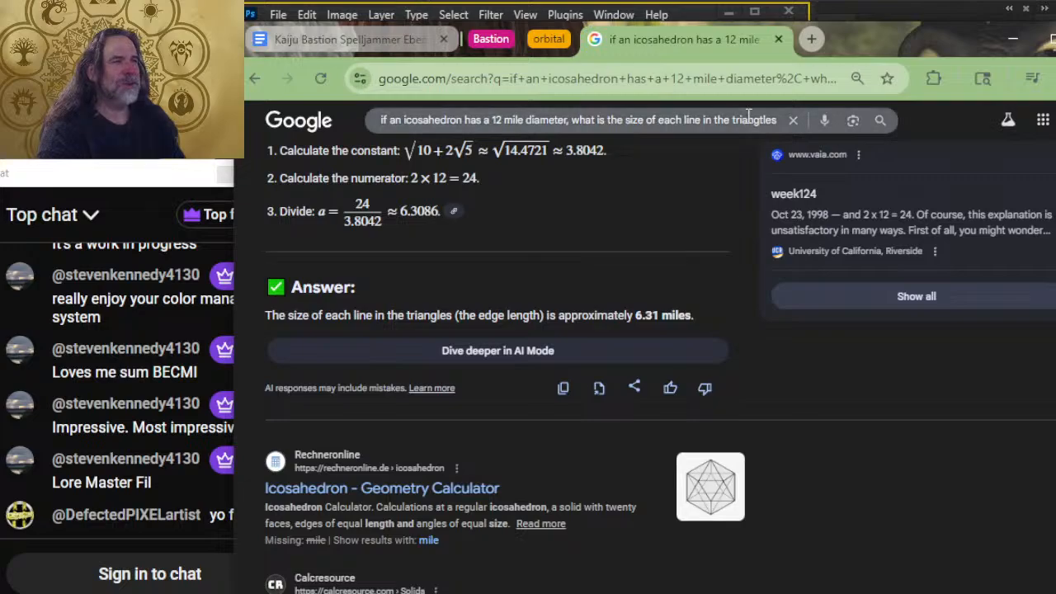
{"action": "left_click", "coordinate": [779, 40]}
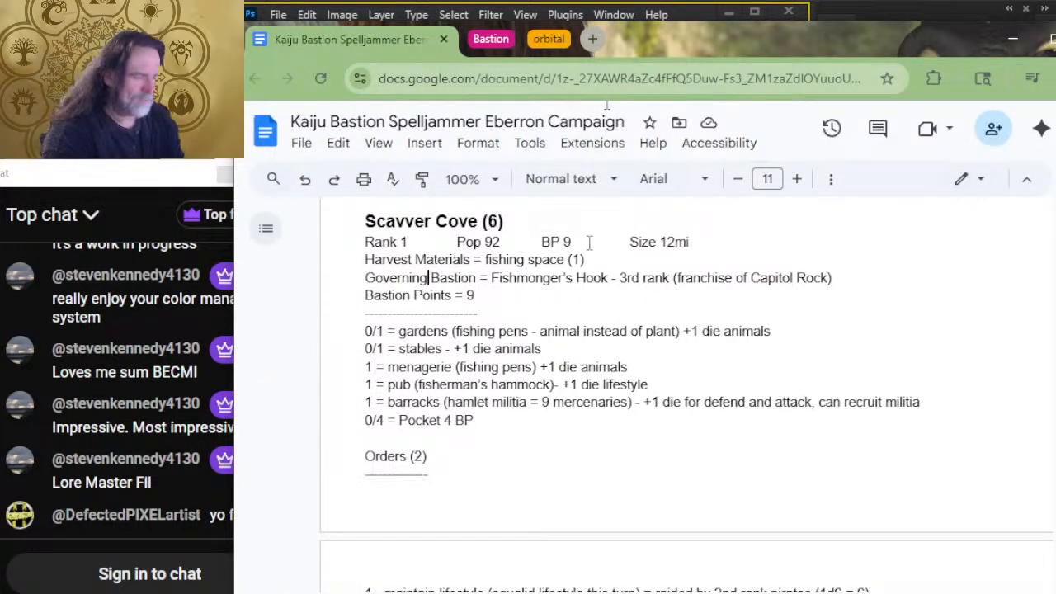
{"action": "left_click_drag", "start_coordinate": [694, 53], "coordinate": [689, 35]}
{"action": "key", "text": "alt+Tab"}
{"action": "key", "text": "alt+Tab"}
{"action": "key", "text": "alt+Tab"}
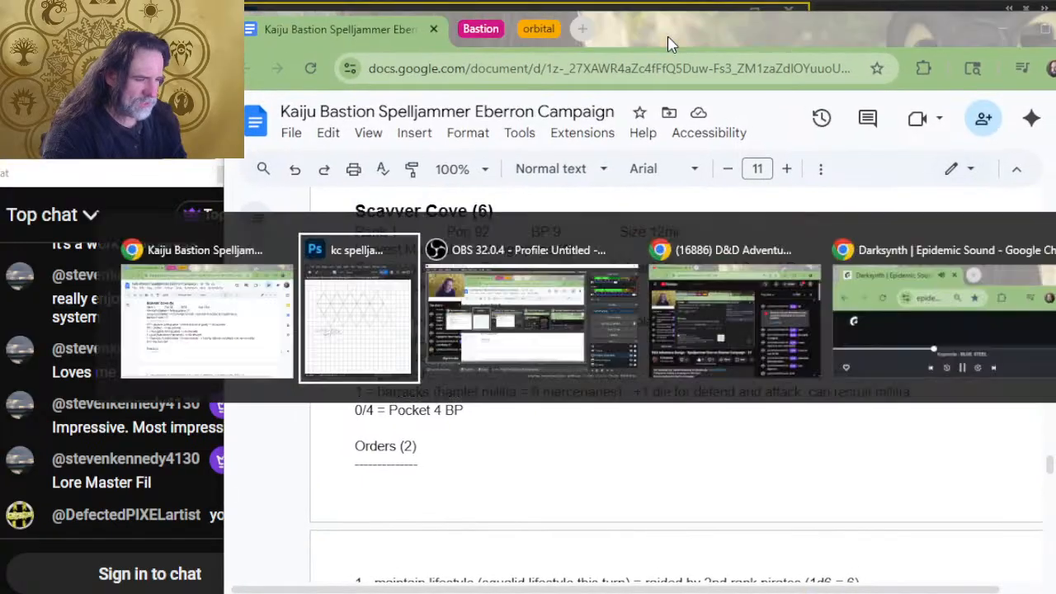
{"action": "key", "text": "alt+Tab"}
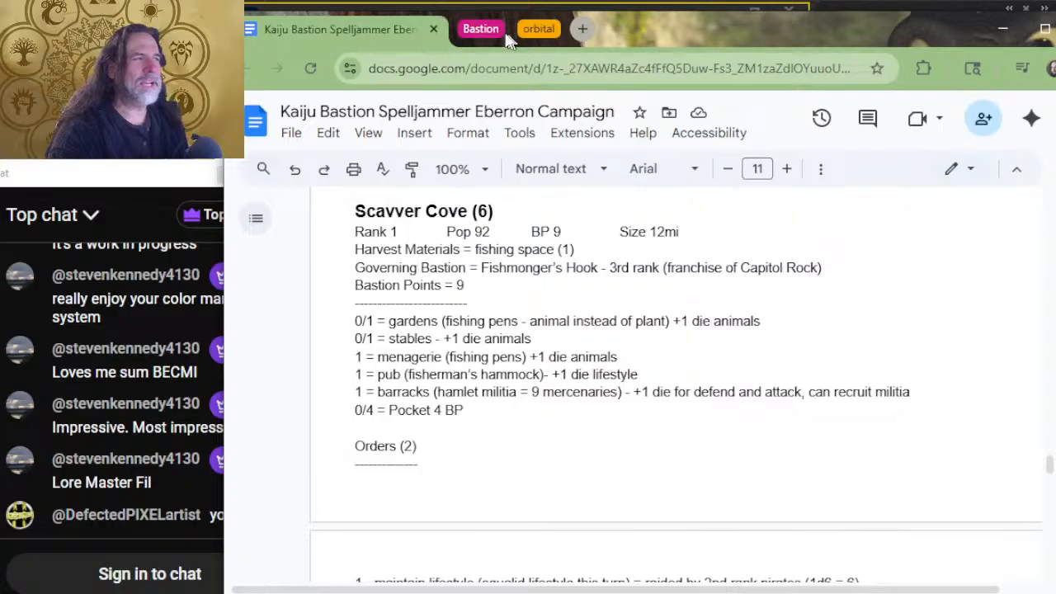
Step: Expand the Bastion tab group and look through its tabs for the 2024 Bastion Campaigns rules
{"action": "left_click", "coordinate": [480, 33]}
{"action": "left_click", "coordinate": [558, 38]}
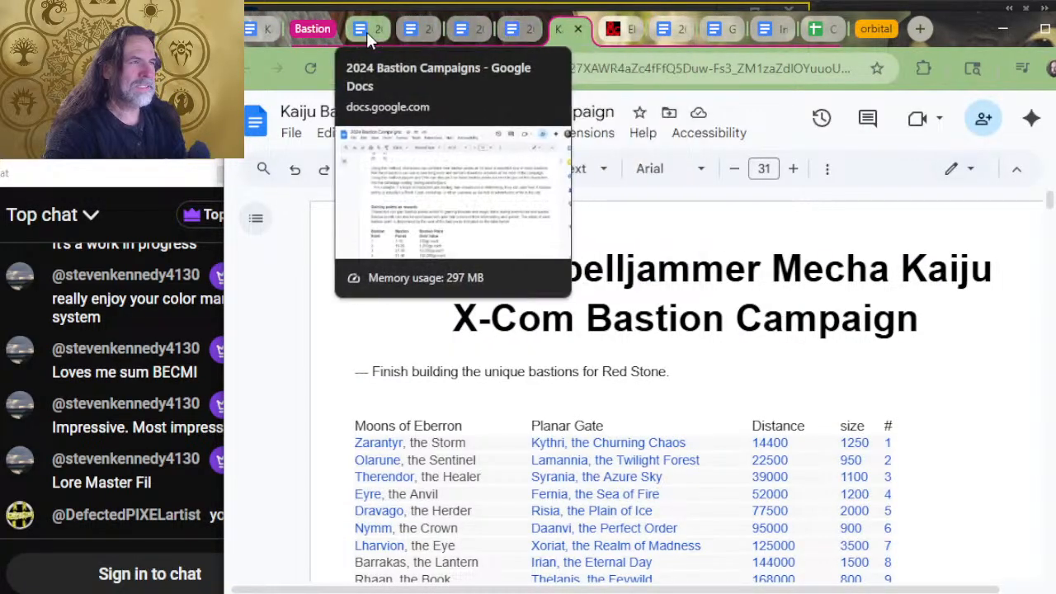
{"action": "left_click", "coordinate": [462, 37]}
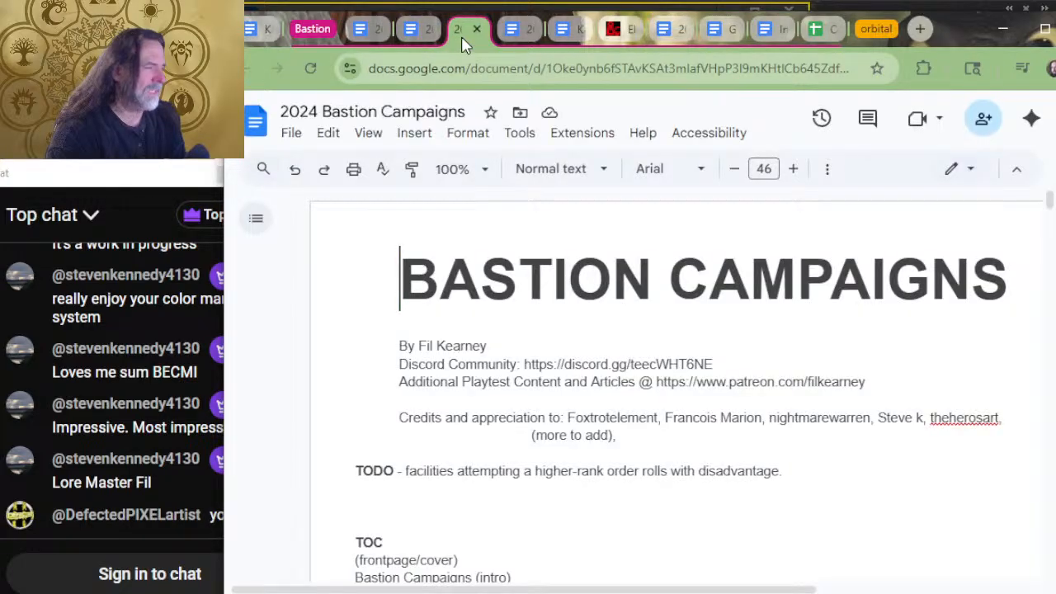
{"action": "left_click", "coordinate": [366, 36]}
{"action": "scroll", "coordinate": [657, 533], "scroll_direction": "down", "scroll_amount": 2}
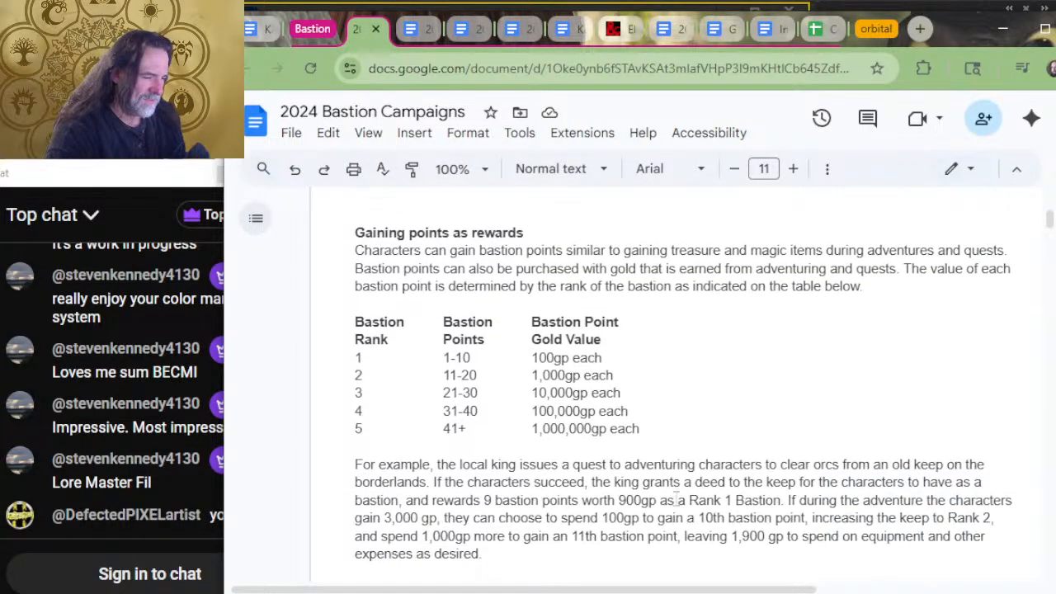
{"action": "left_click", "coordinate": [404, 30]}
Step: Look through 2024 Bastion Campaigns for the settlement rules and read the population growth table by settlement rank
{"action": "scroll", "coordinate": [570, 542], "scroll_direction": "down", "scroll_amount": 20}
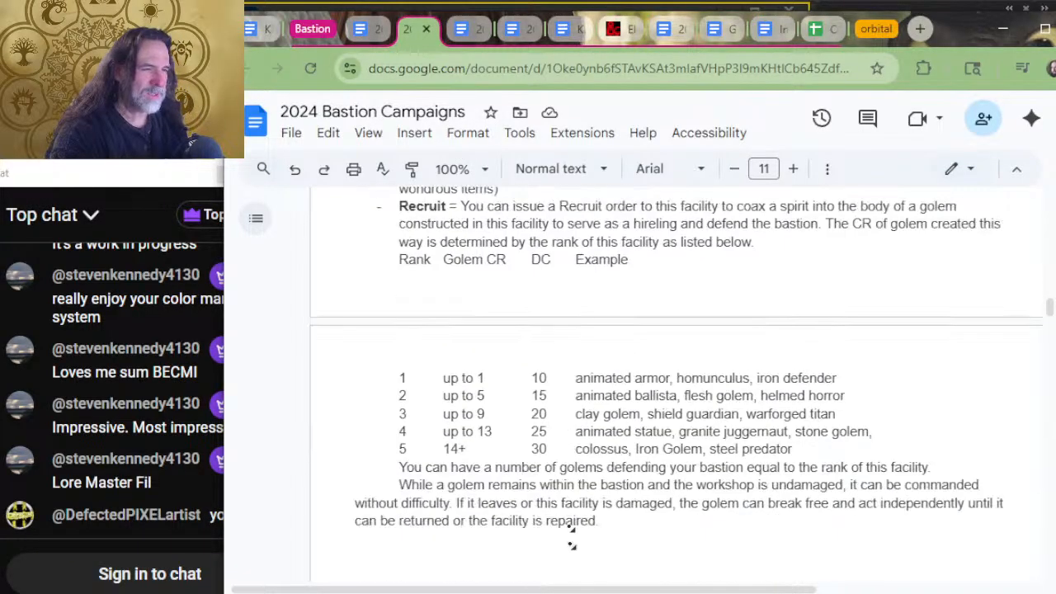
{"action": "scroll", "coordinate": [466, 557], "scroll_direction": "down", "scroll_amount": 20}
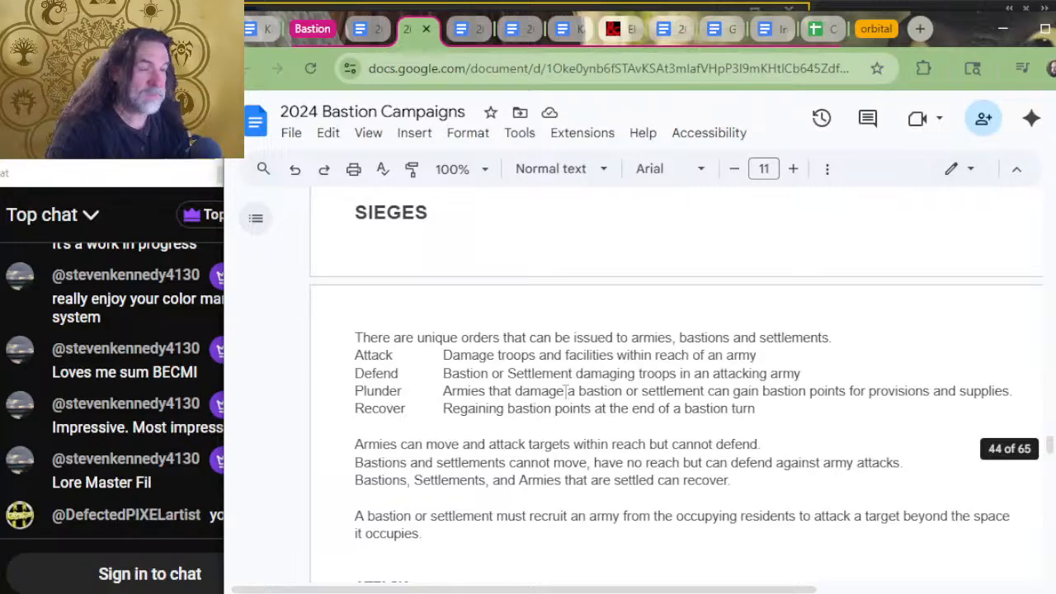
{"action": "scroll", "coordinate": [618, 357], "scroll_direction": "up", "scroll_amount": 15}
{"action": "scroll", "coordinate": [617, 356], "scroll_direction": "up", "scroll_amount": 12}
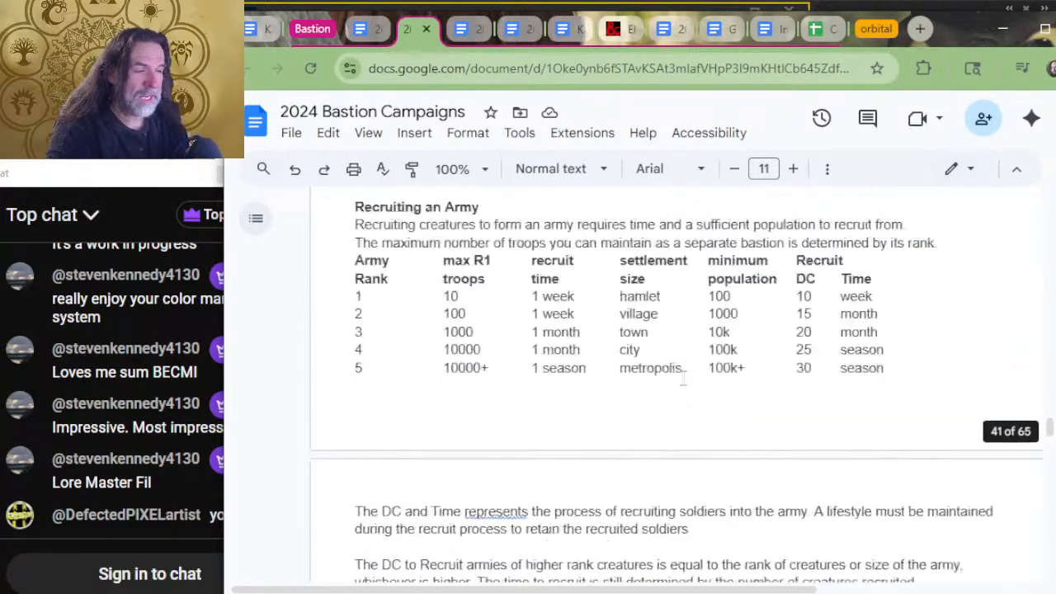
{"action": "scroll", "coordinate": [566, 304], "scroll_direction": "up", "scroll_amount": 12}
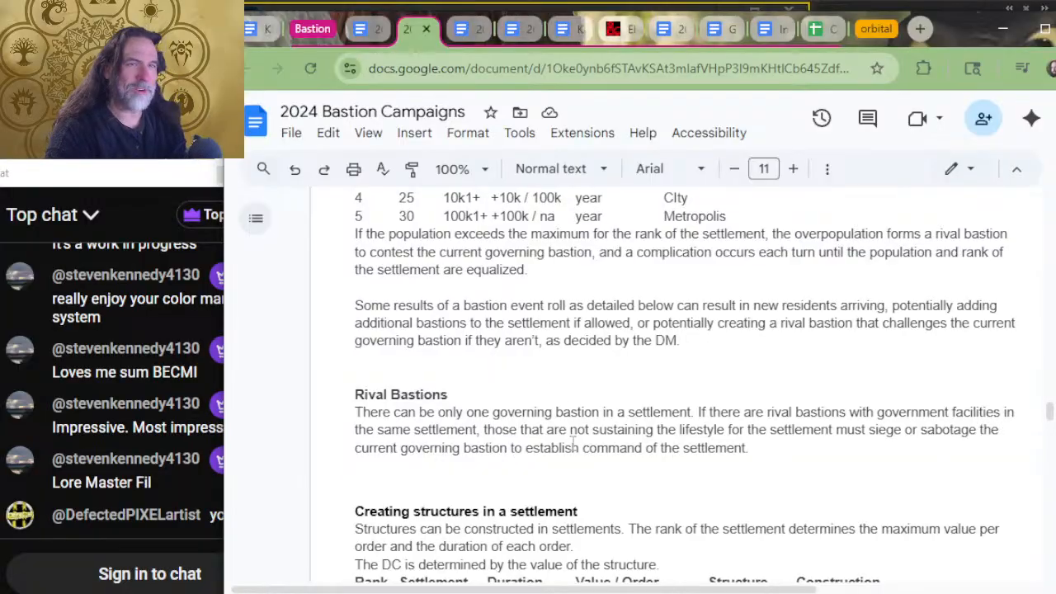
{"action": "scroll", "coordinate": [623, 367], "scroll_direction": "up", "scroll_amount": 4}
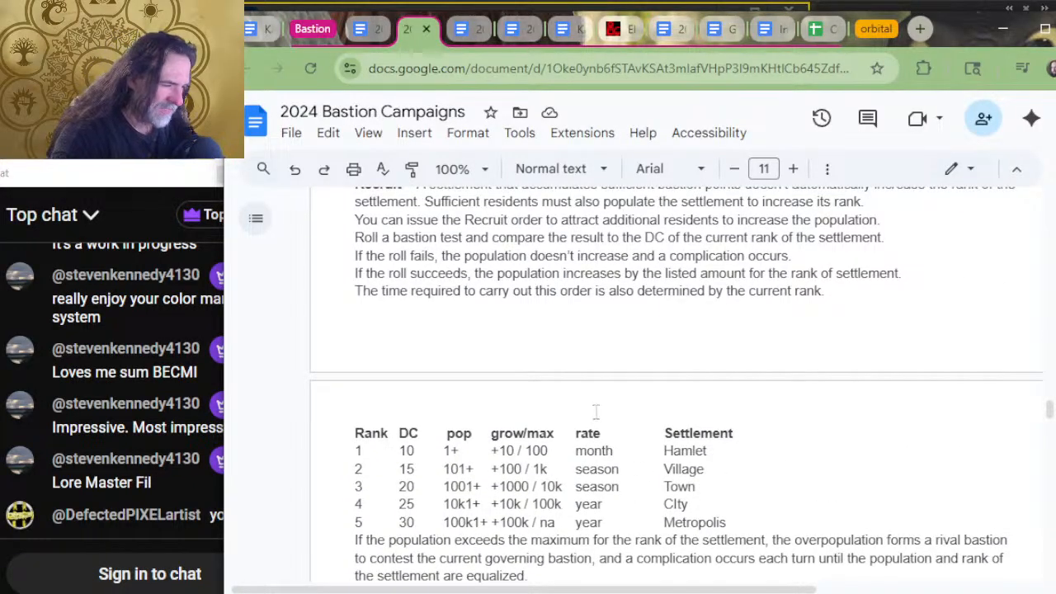
{"action": "scroll", "coordinate": [596, 411], "scroll_direction": "up", "scroll_amount": 2}
{"action": "scroll", "coordinate": [607, 407], "scroll_direction": "down", "scroll_amount": 4}
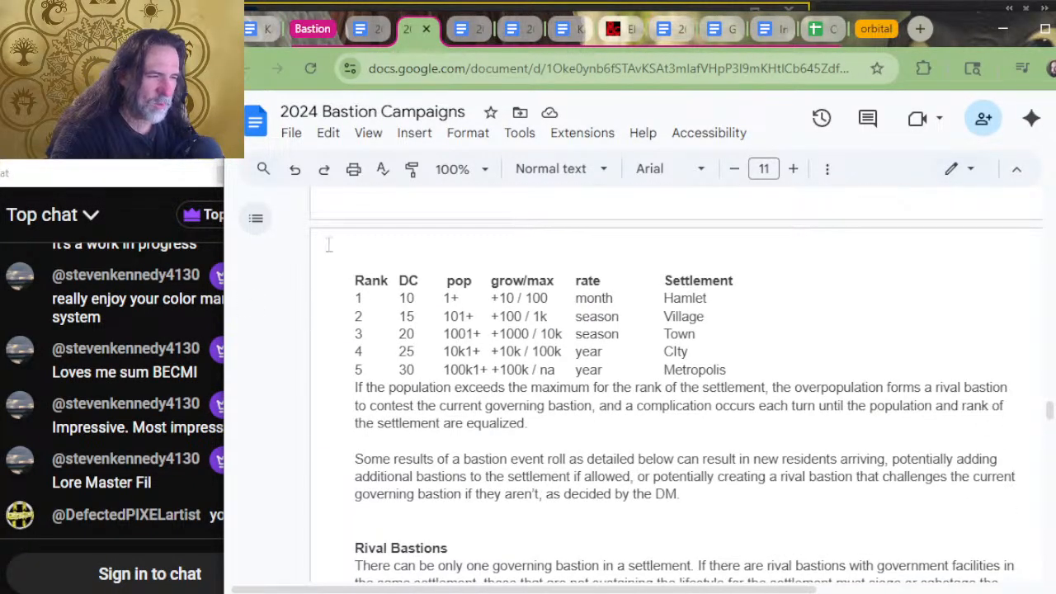
Step: Locate the Governing Settlements section and examine its table of population limits and minimum area radius by rank
{"action": "scroll", "coordinate": [573, 334], "scroll_direction": "up", "scroll_amount": 6}
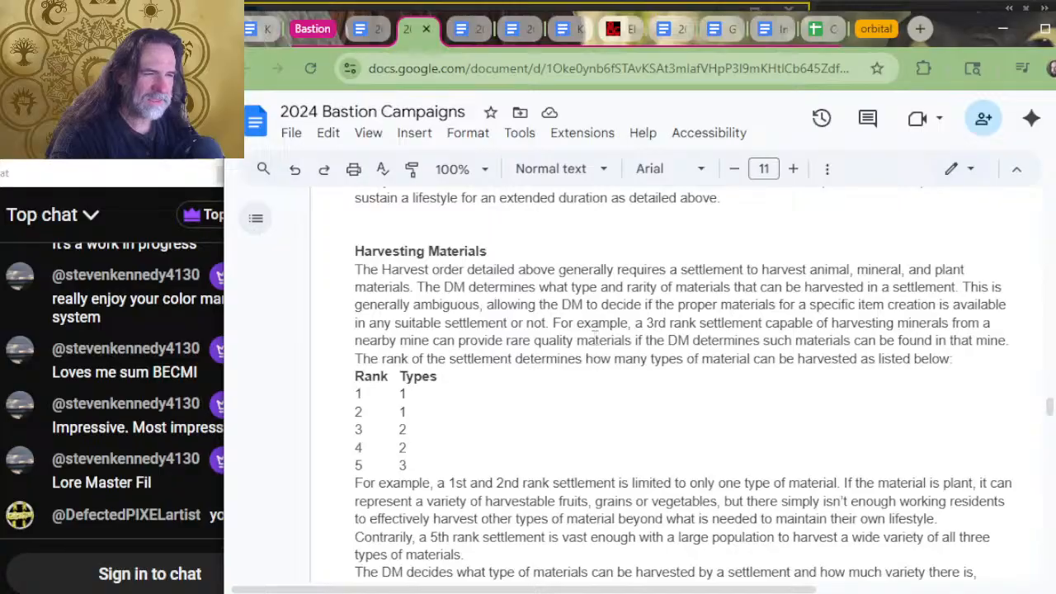
{"action": "scroll", "coordinate": [635, 323], "scroll_direction": "down", "scroll_amount": 8}
{"action": "scroll", "coordinate": [635, 322], "scroll_direction": "down", "scroll_amount": 3}
{"action": "scroll", "coordinate": [637, 330], "scroll_direction": "down", "scroll_amount": 8}
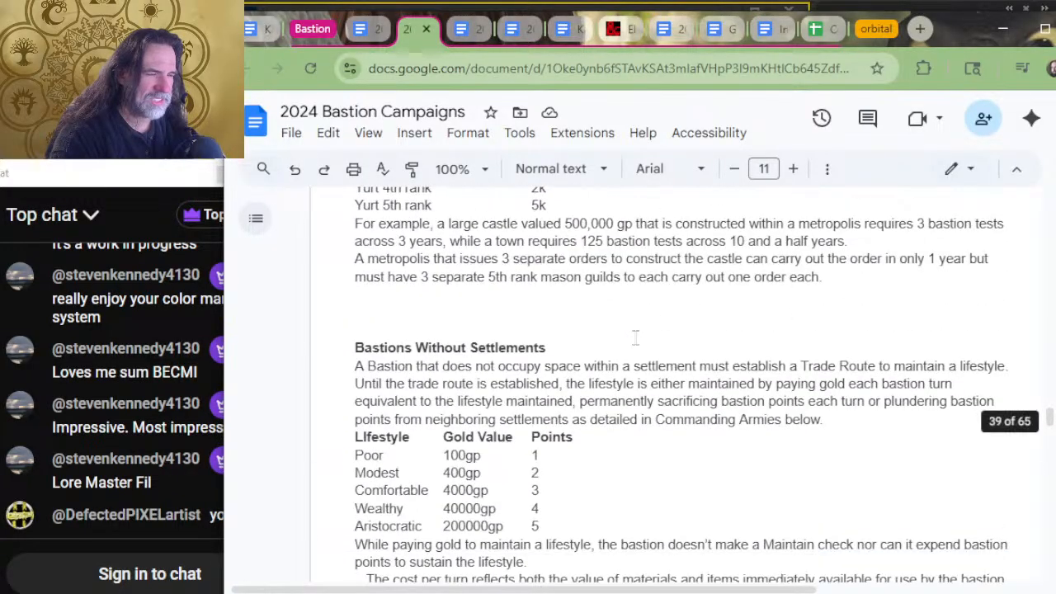
{"action": "scroll", "coordinate": [636, 334], "scroll_direction": "down", "scroll_amount": 5}
{"action": "scroll", "coordinate": [635, 338], "scroll_direction": "up", "scroll_amount": 12}
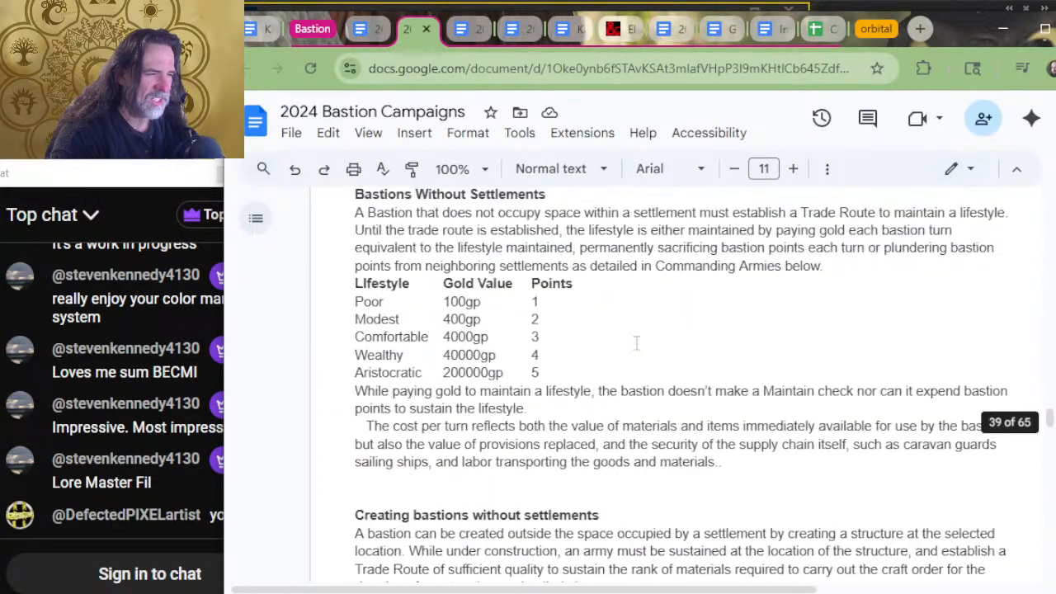
{"action": "scroll", "coordinate": [628, 333], "scroll_direction": "up", "scroll_amount": 15}
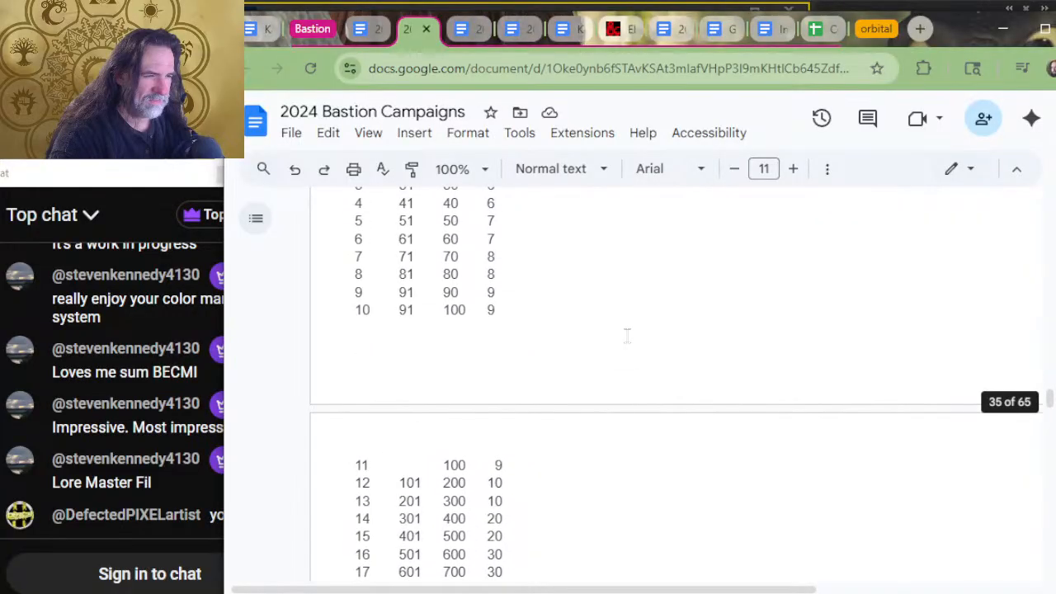
{"action": "scroll", "coordinate": [627, 333], "scroll_direction": "up", "scroll_amount": 4}
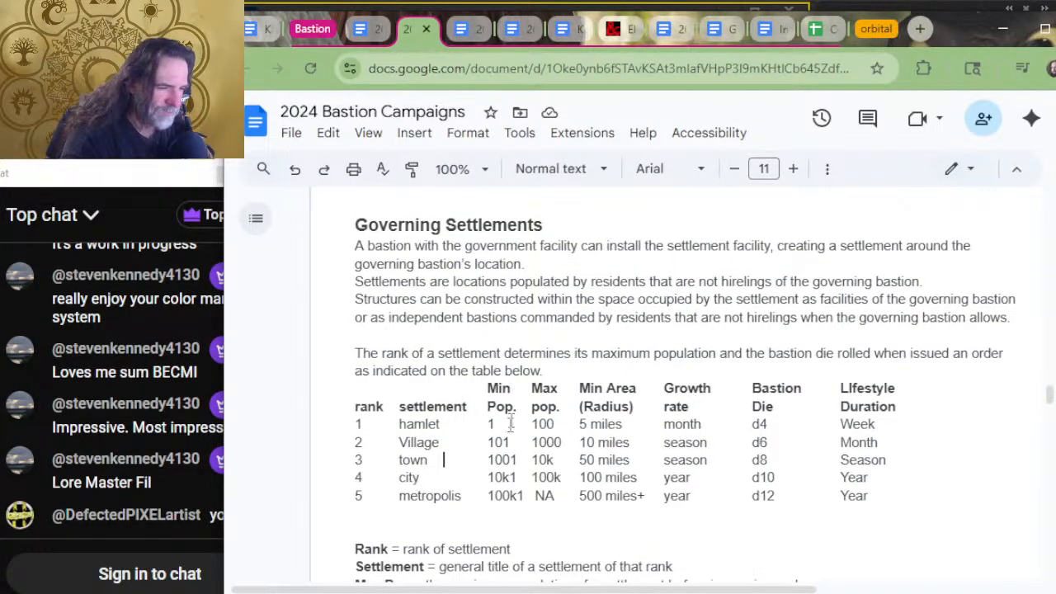
{"action": "scroll", "coordinate": [471, 406], "scroll_direction": "down", "scroll_amount": 2}
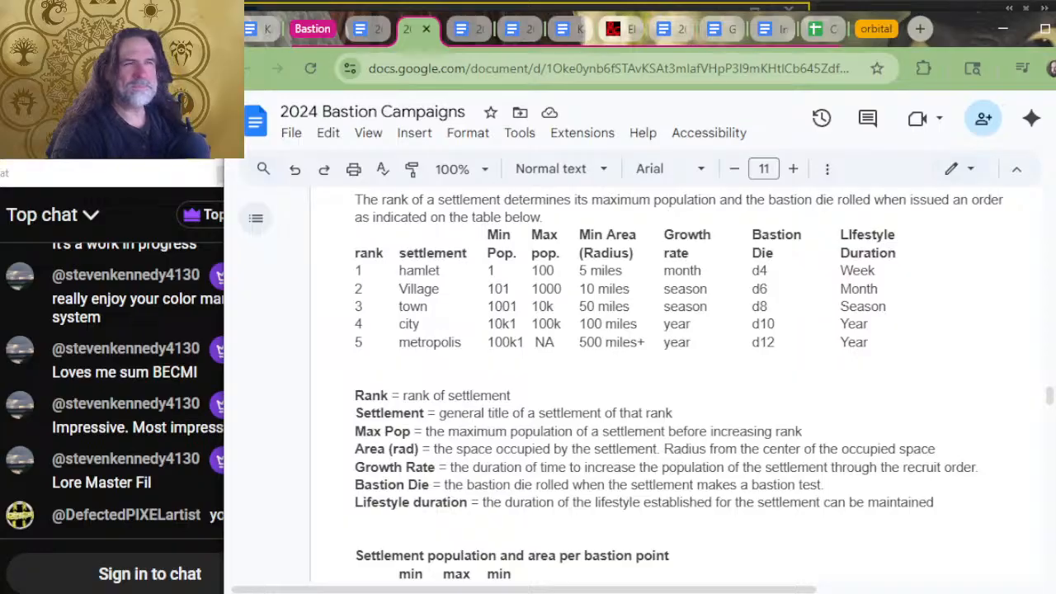
Step: Compare the Scavver Cove (6) entry with the rank table and the population and area per bastion point table in 2024 Bastion Campaigns
{"action": "left_click", "coordinate": [259, 36]}
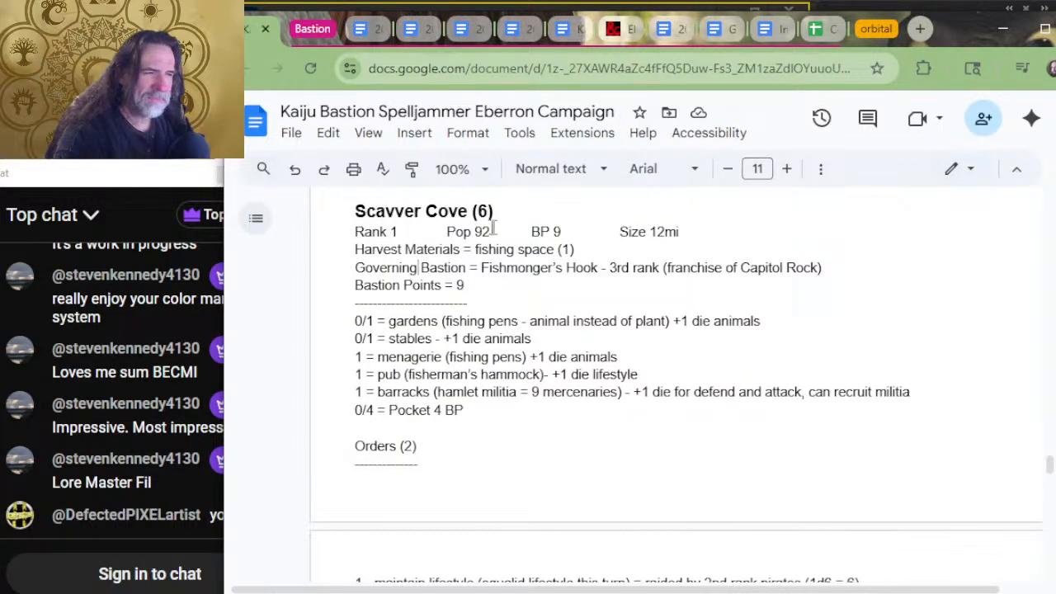
{"action": "left_click", "coordinate": [407, 31]}
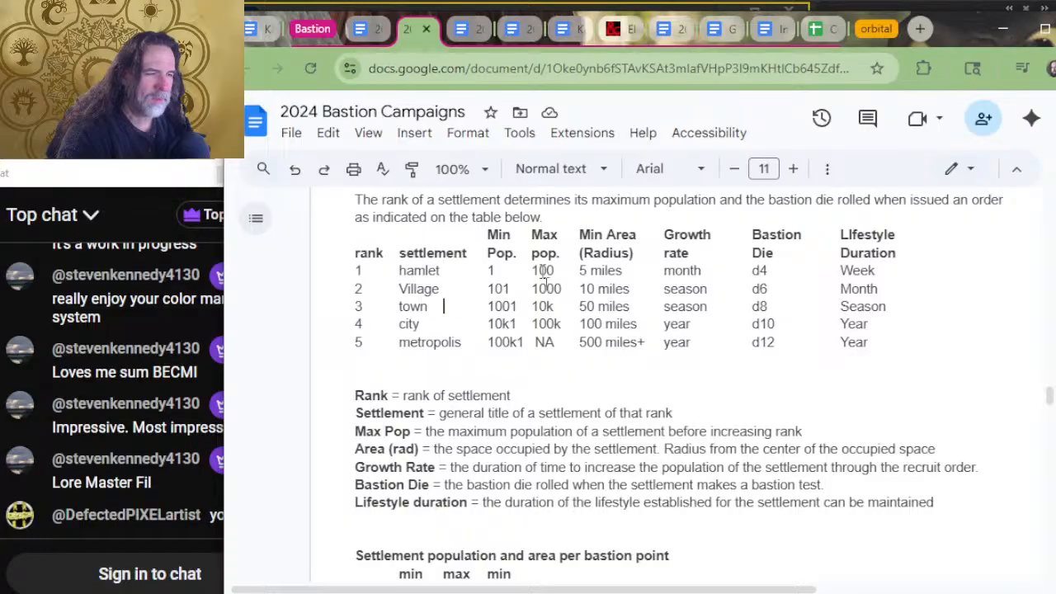
{"action": "scroll", "coordinate": [600, 364], "scroll_direction": "down", "scroll_amount": 4}
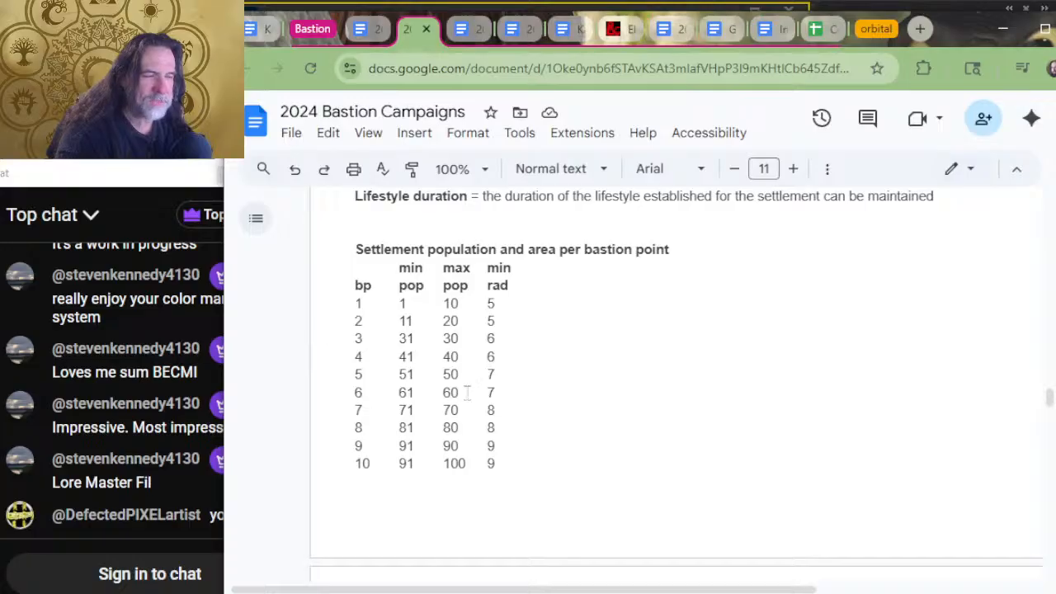
{"action": "key", "text": "alt+Tab"}
{"action": "key", "text": "alt+Tab"}
{"action": "key", "text": "alt+Tab"}
{"action": "key", "text": "alt+Tab"}
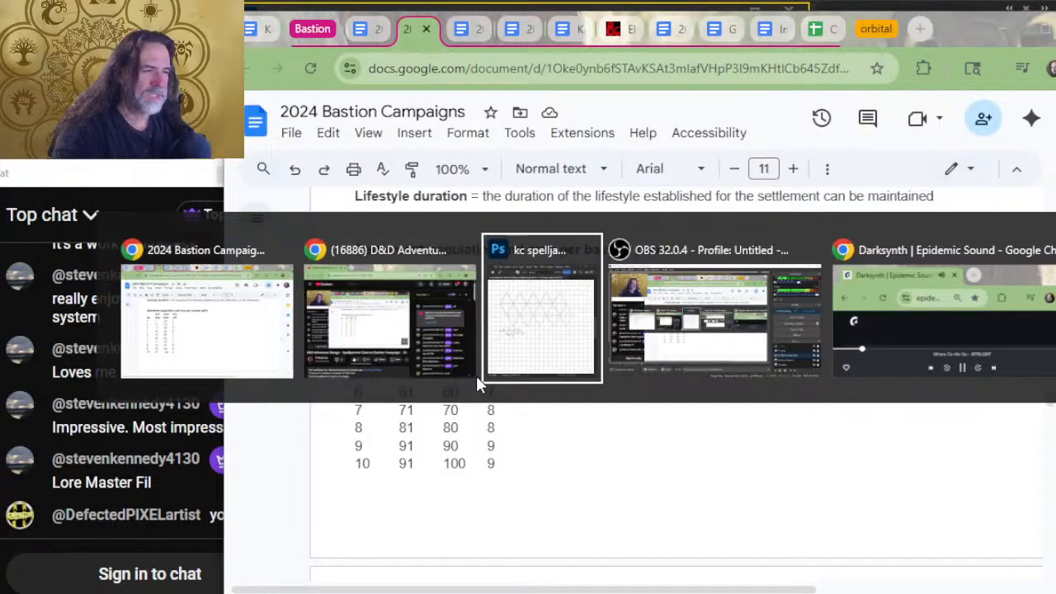
{"action": "key", "text": "alt+Tab"}
{"action": "left_click", "coordinate": [250, 38]}
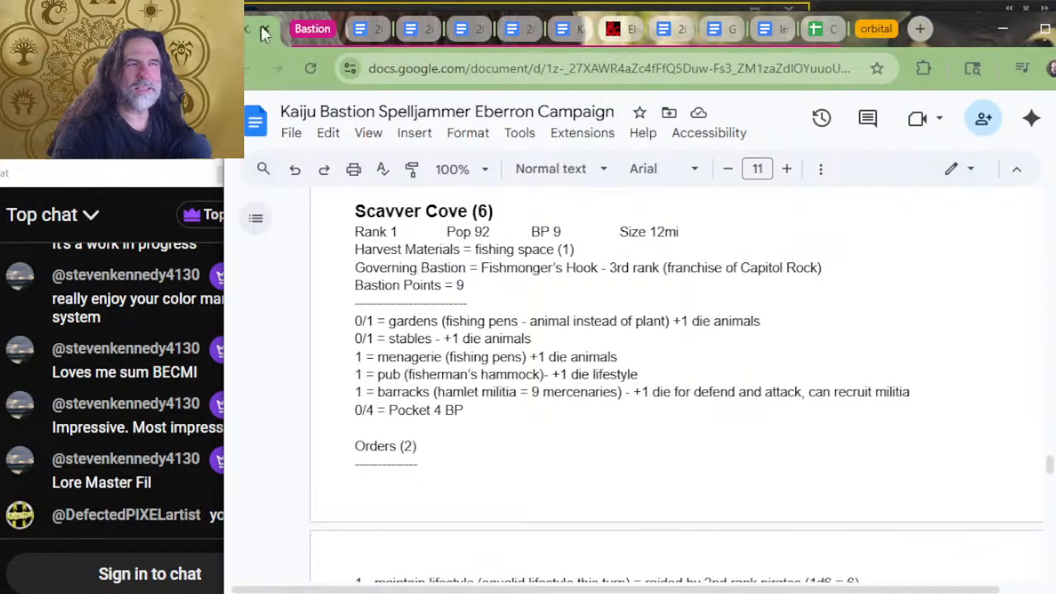
{"action": "left_click", "coordinate": [402, 34]}
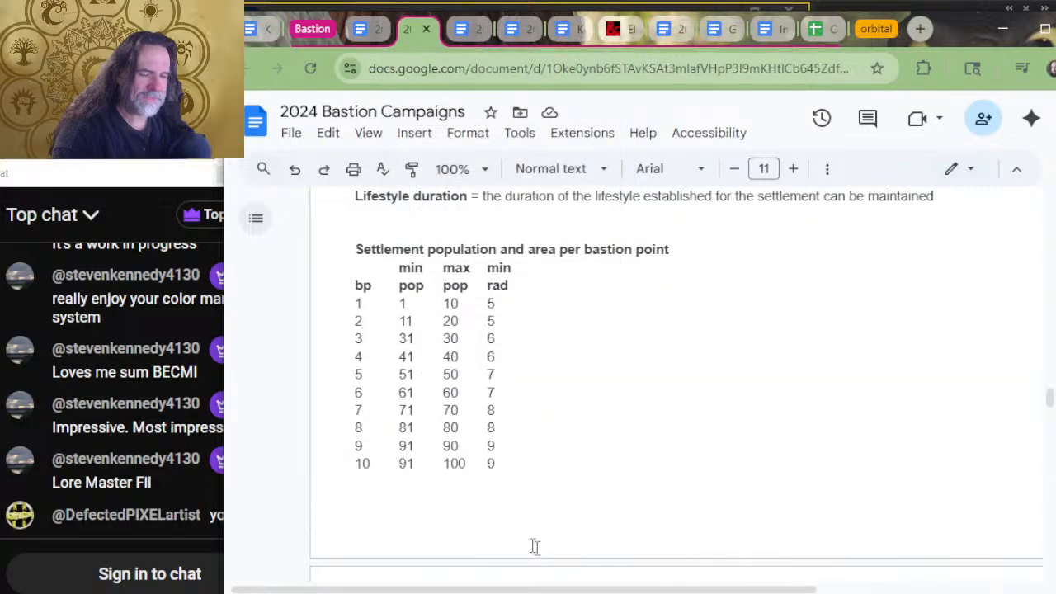
{"action": "key", "text": "alt+Tab"}
{"action": "key", "text": "alt+shift+Tab"}
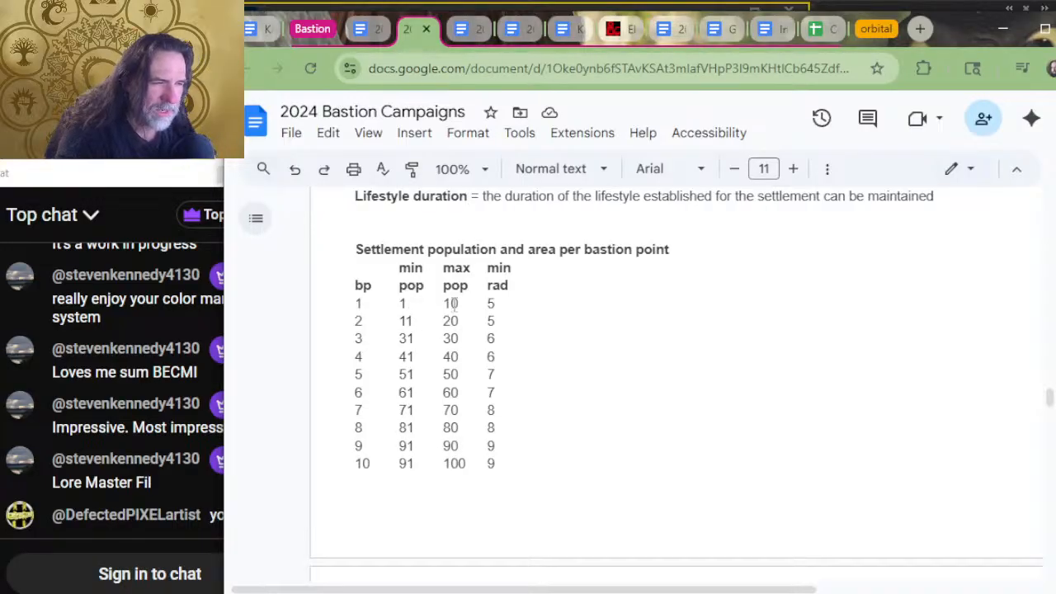
Step: Correct the minimum populations for bastion points 3 through 9 to 21, 31, 41, 51, 61, 71 and 81
{"action": "left_click", "coordinate": [398, 338]}
{"action": "key", "text": "Delete"}
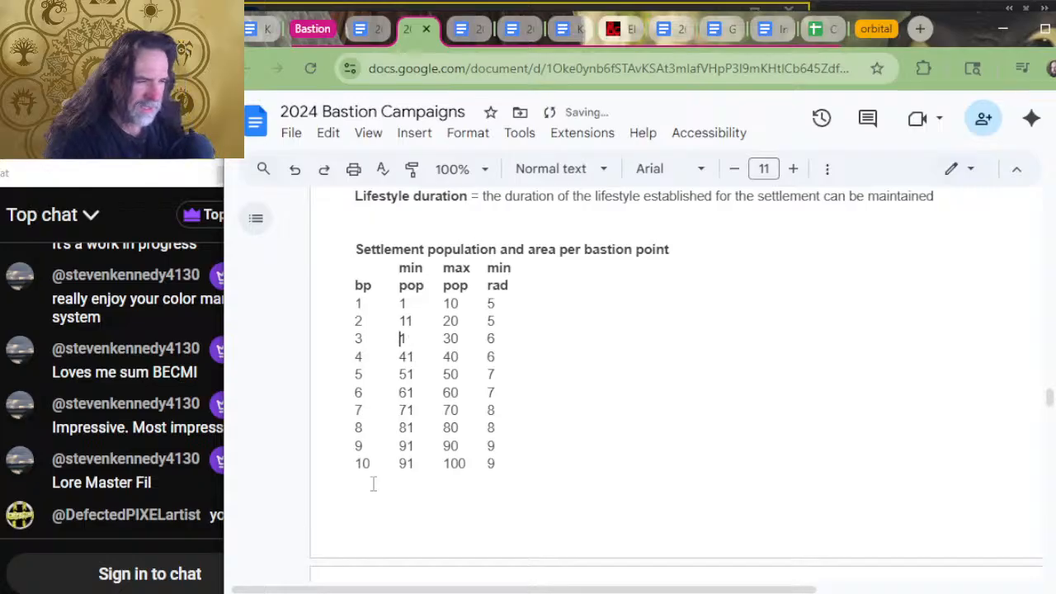
{"action": "type", "text": "2"}
{"action": "key", "text": "Down"}
{"action": "key", "text": "BackSpace"}
{"action": "type", "text": "3"}
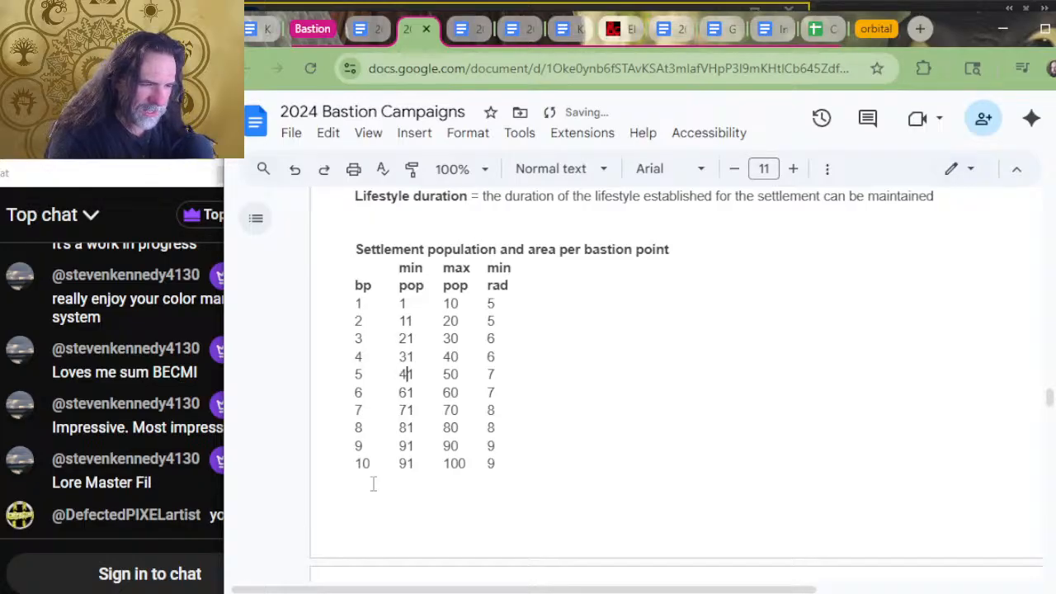
{"action": "key", "text": "Down"}
{"action": "key", "text": "BackSpace"}
{"action": "type", "text": "5"}
{"action": "key", "text": "Down"}
{"action": "key", "text": "BackSpace"}
{"action": "type", "text": "6"}
{"action": "key", "text": "Down"}
{"action": "key", "text": "BackSpace"}
{"action": "type", "text": "7"}
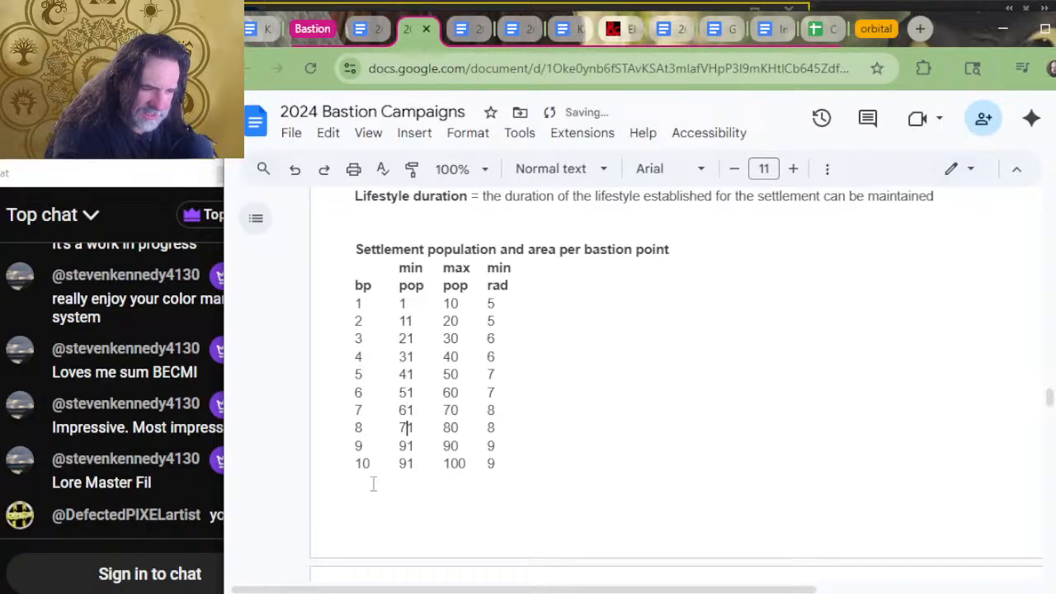
{"action": "key", "text": "Down"}
{"action": "key", "text": "BackSpace"}
{"action": "type", "text": "8"}
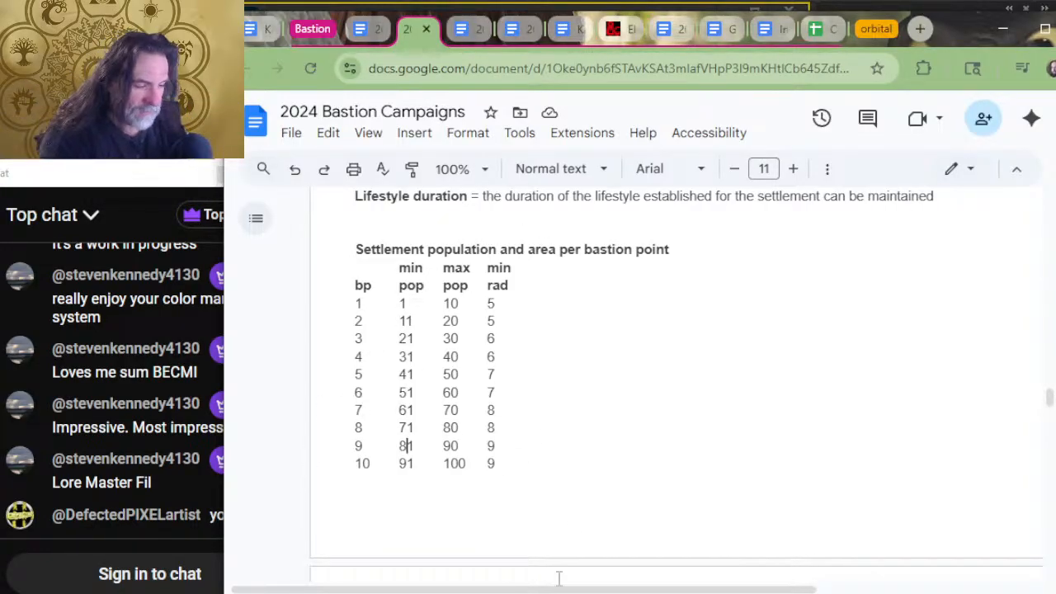
Step: Review the bastion point table's rows from 10 through 40 for population limits and minimum radius
{"action": "left_click", "coordinate": [476, 466]}
{"action": "left_click_drag", "start_coordinate": [475, 466], "coordinate": [369, 465]}
{"action": "scroll", "coordinate": [441, 405], "scroll_direction": "down", "scroll_amount": 2}
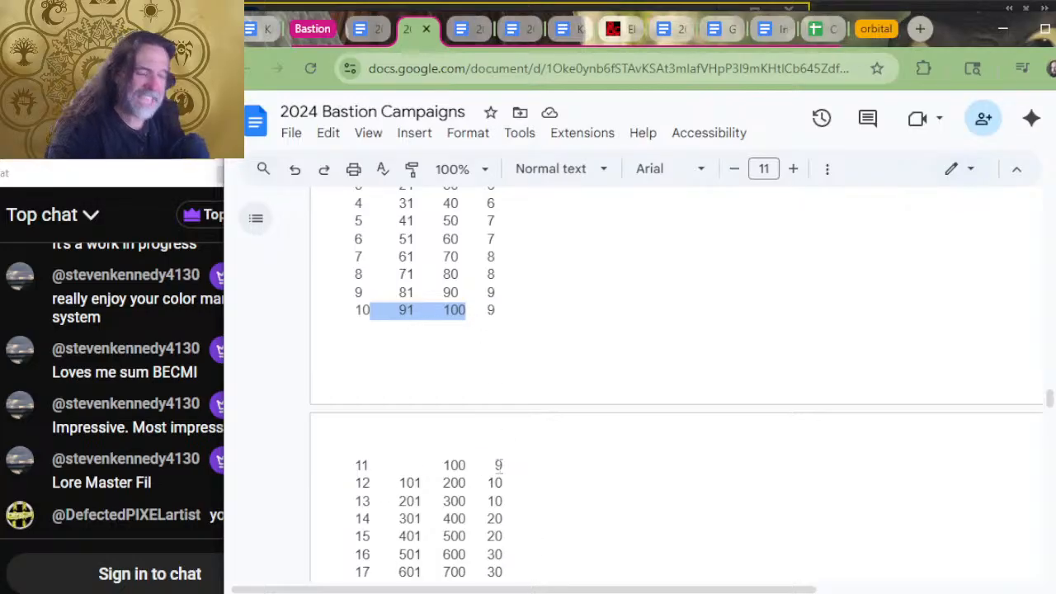
{"action": "scroll", "coordinate": [547, 367], "scroll_direction": "down", "scroll_amount": 1}
{"action": "scroll", "coordinate": [547, 367], "scroll_direction": "down", "scroll_amount": 2}
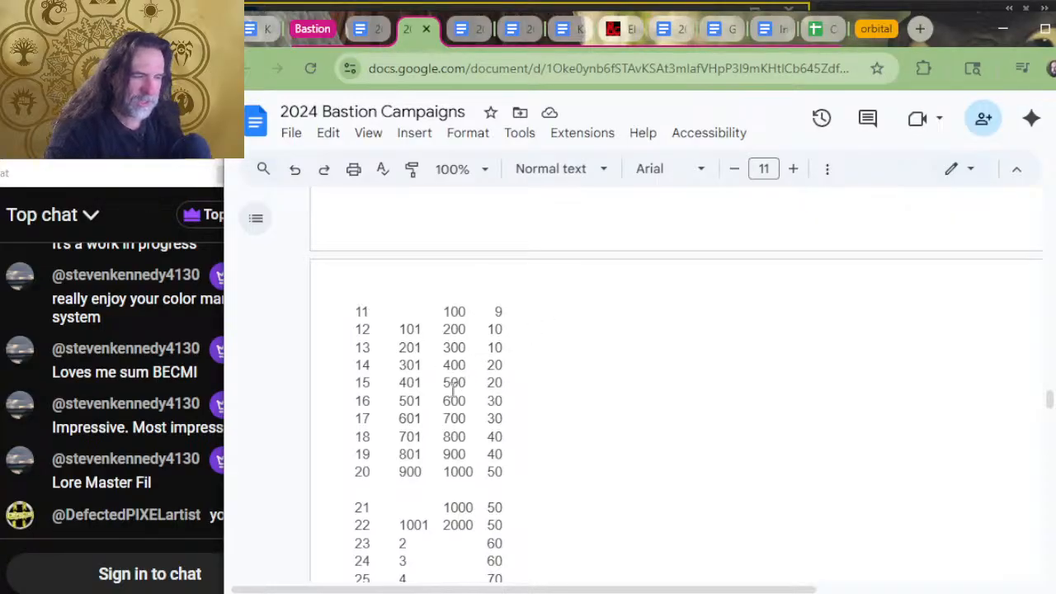
{"action": "scroll", "coordinate": [509, 437], "scroll_direction": "down", "scroll_amount": 2}
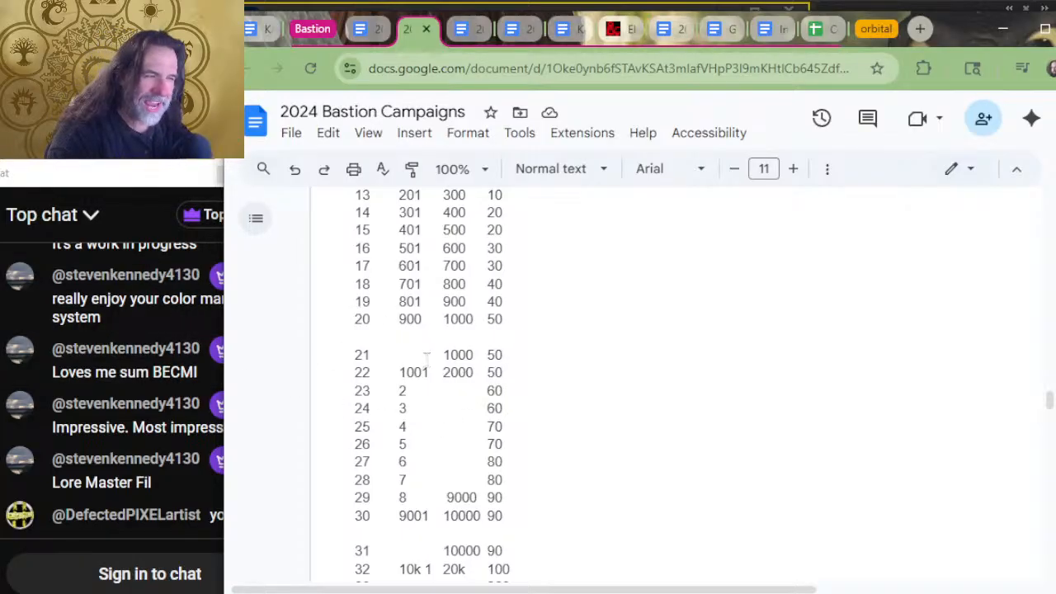
{"action": "scroll", "coordinate": [425, 359], "scroll_direction": "up", "scroll_amount": 2}
{"action": "scroll", "coordinate": [428, 357], "scroll_direction": "up", "scroll_amount": 3}
{"action": "scroll", "coordinate": [435, 335], "scroll_direction": "down", "scroll_amount": 8}
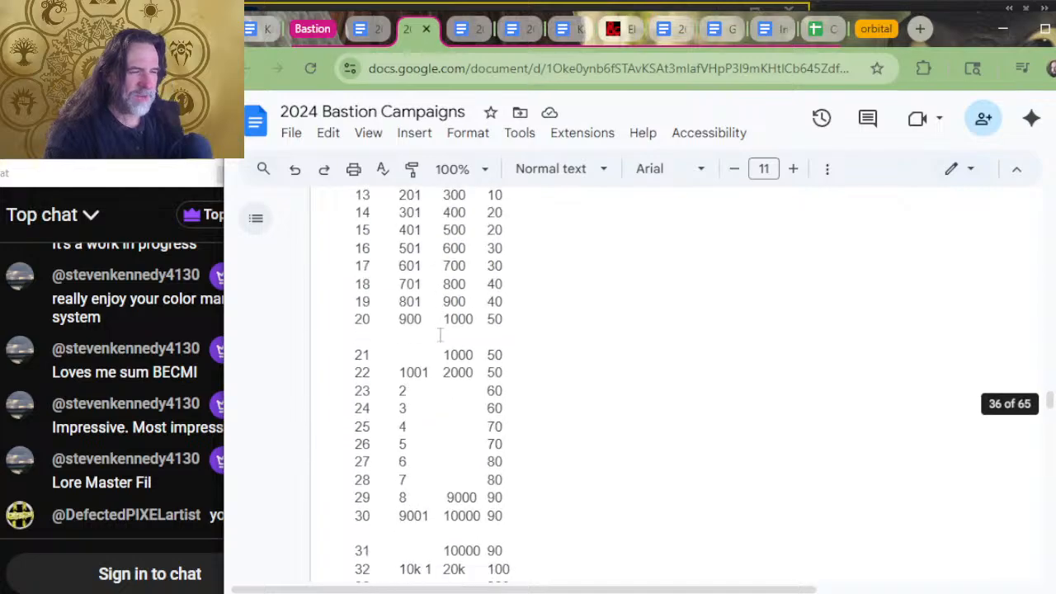
{"action": "scroll", "coordinate": [440, 334], "scroll_direction": "up", "scroll_amount": 2}
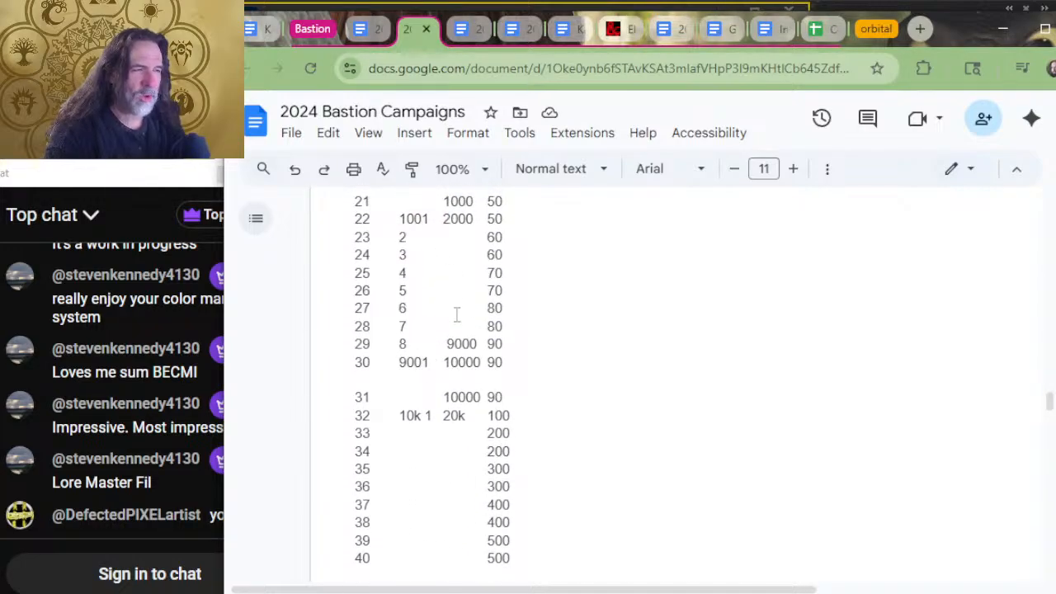
{"action": "scroll", "coordinate": [454, 326], "scroll_direction": "up", "scroll_amount": 2}
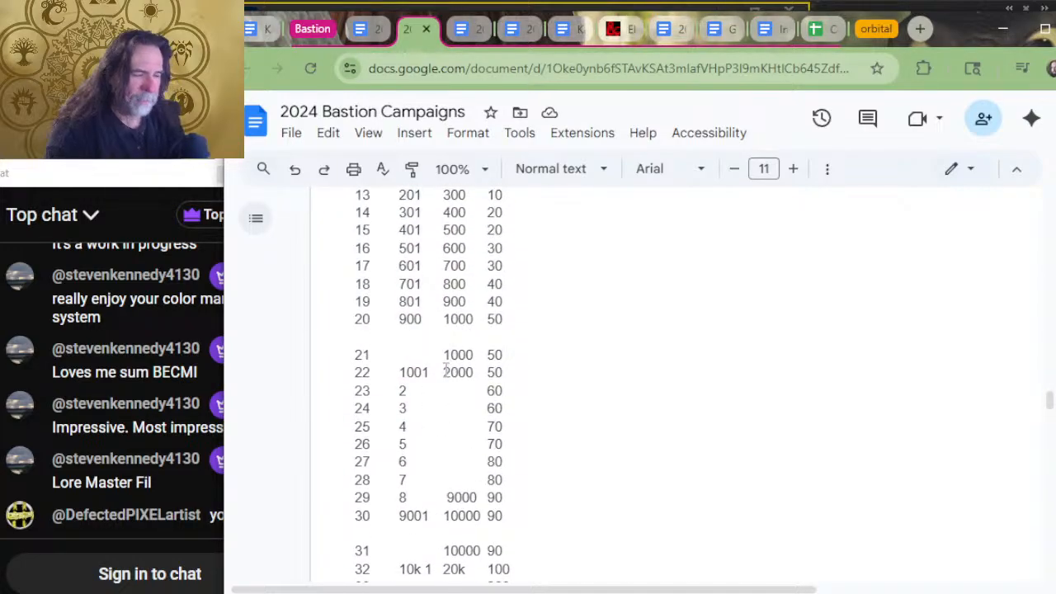
{"action": "scroll", "coordinate": [427, 294], "scroll_direction": "down", "scroll_amount": 2}
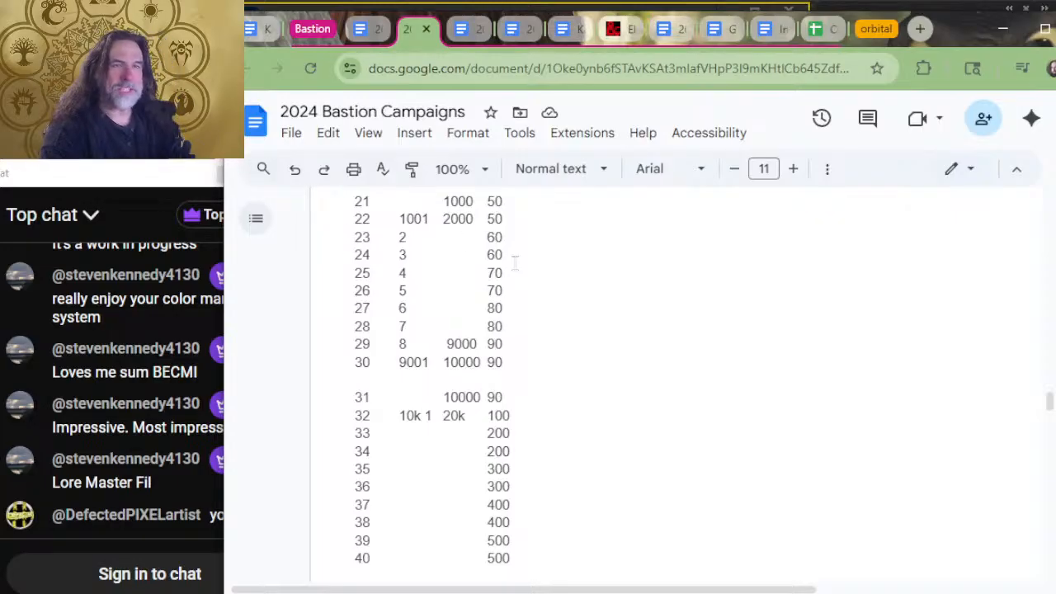
{"action": "scroll", "coordinate": [483, 420], "scroll_direction": "up", "scroll_amount": 2}
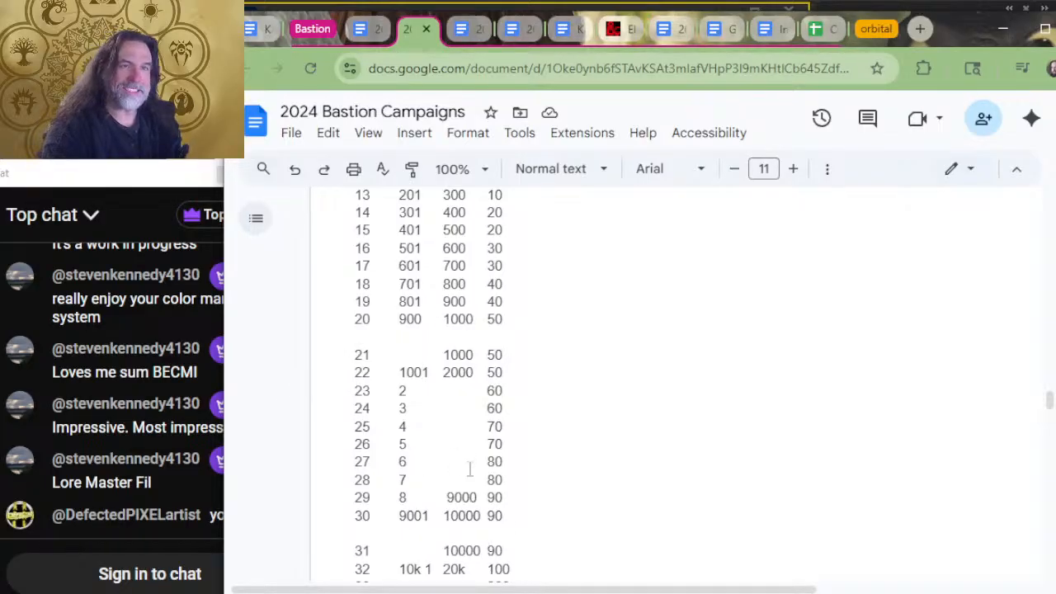
Step: Examine the rank transition between the 20, 21 and 22 bastion point rows, and return to the table's first ten rows
{"action": "left_click_drag", "start_coordinate": [479, 291], "coordinate": [363, 372]}
{"action": "left_click", "coordinate": [452, 373]}
{"action": "left_click", "coordinate": [363, 357]}
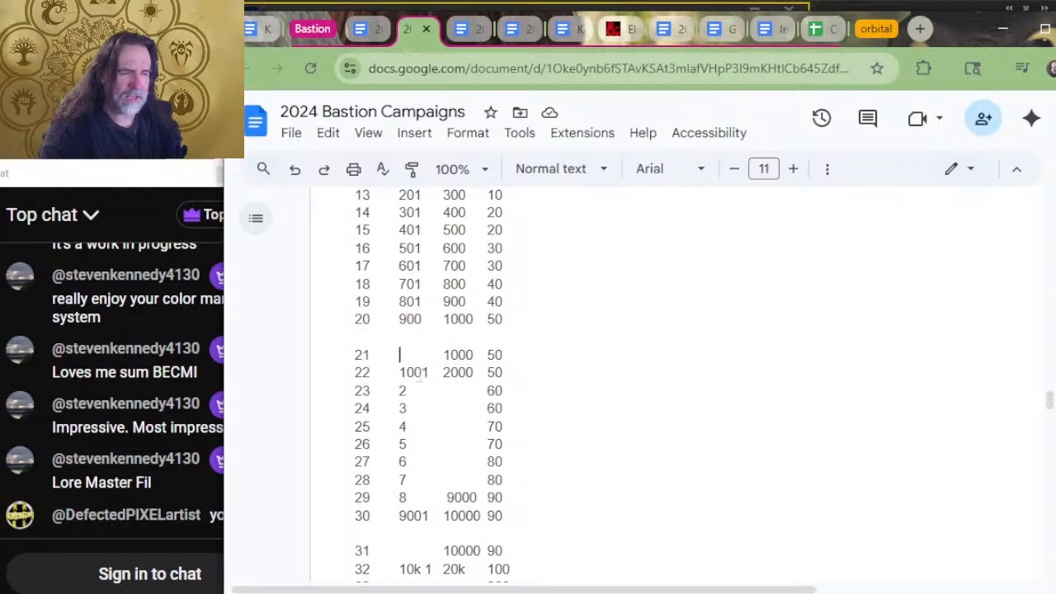
{"action": "left_click", "coordinate": [445, 355]}
{"action": "left_click", "coordinate": [472, 343]}
{"action": "left_click", "coordinate": [503, 356]}
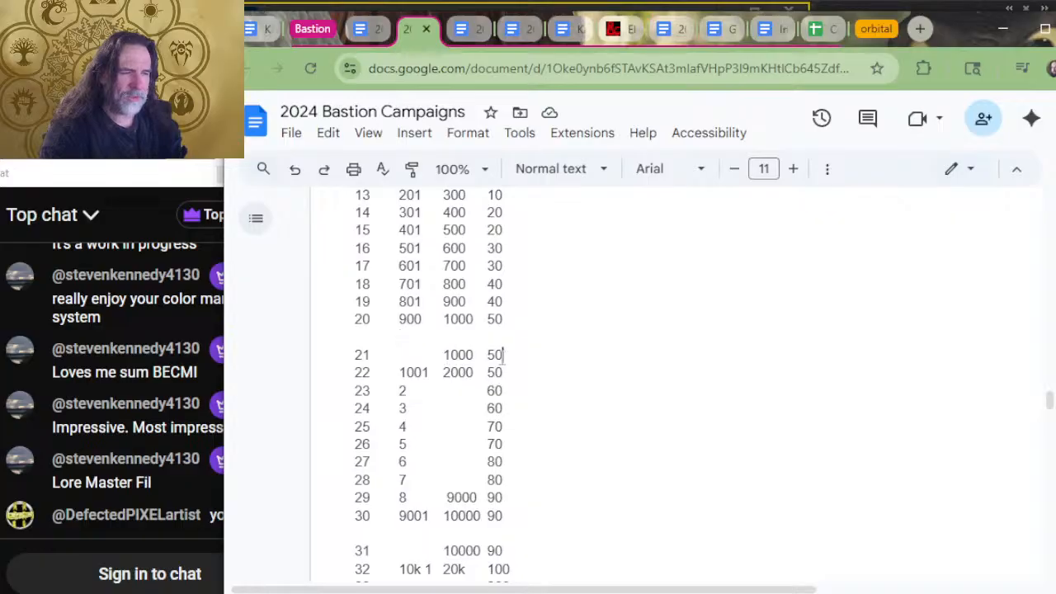
{"action": "left_click_drag", "start_coordinate": [503, 355], "coordinate": [456, 324]}
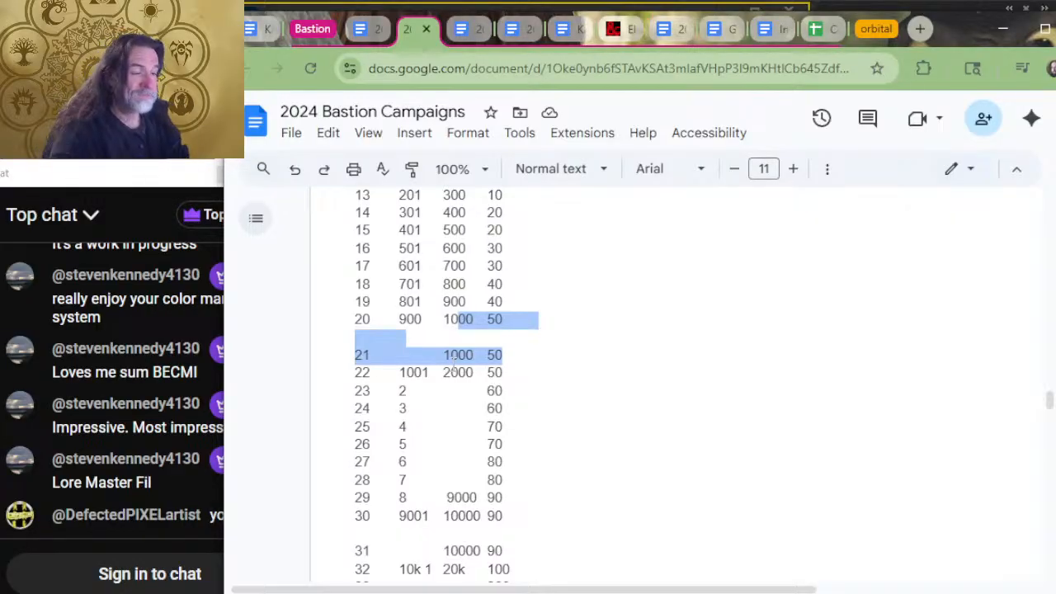
{"action": "scroll", "coordinate": [523, 427], "scroll_direction": "up", "scroll_amount": 4}
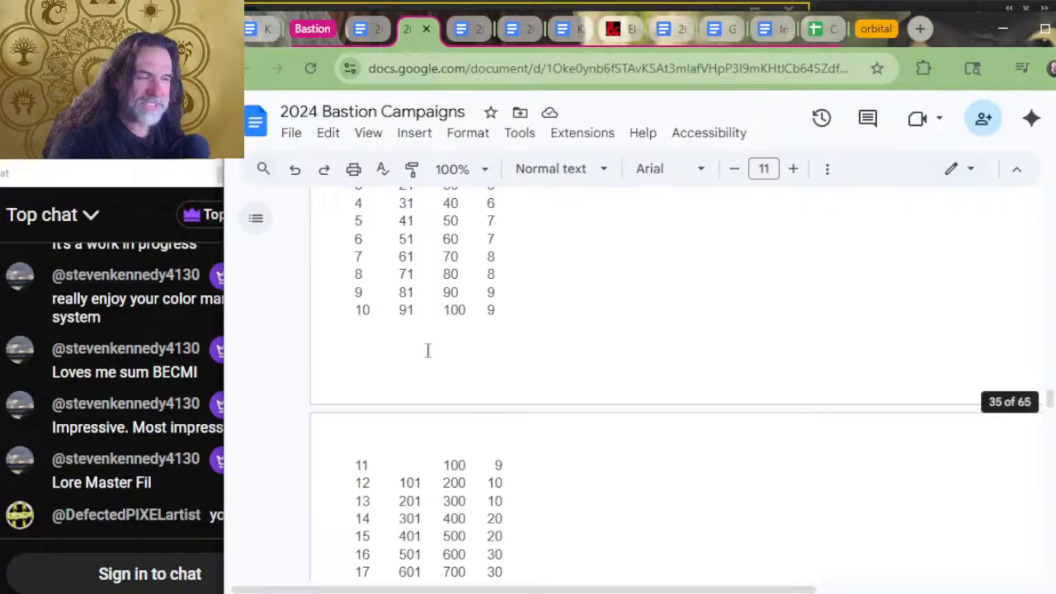
{"action": "key", "text": "alt+Tab"}
{"action": "key", "text": "alt+Tab"}
{"action": "key", "text": "Tab"}
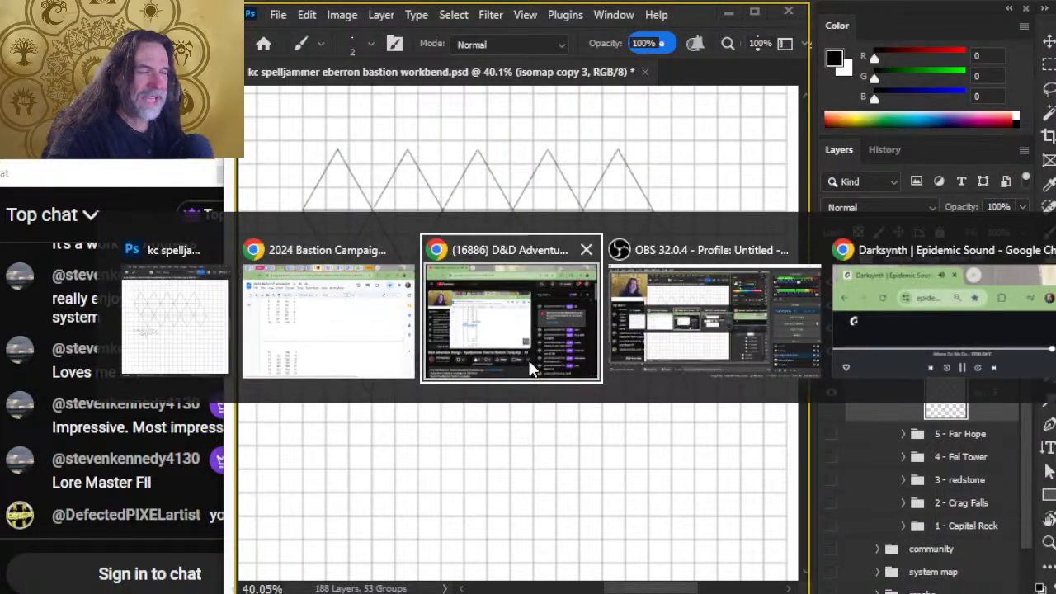
{"action": "key", "text": "alt+Tab"}
{"action": "key", "text": "Tab"}
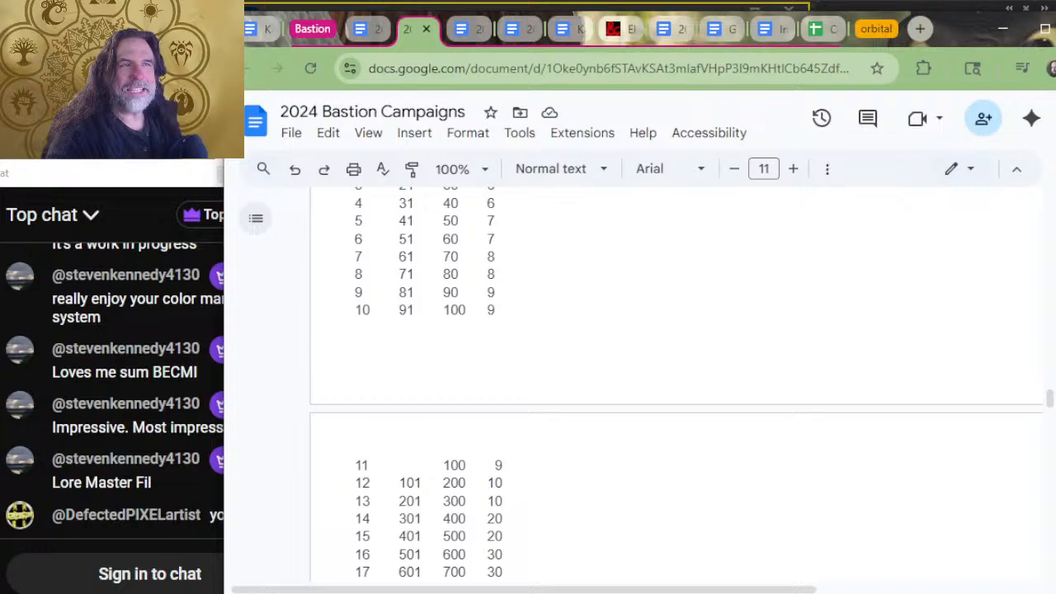
Step: In the Kaiju Bastion Spelljammer Eberron Campaign document, set Scavver Cove's Bastion Points line to 10
{"action": "left_click", "coordinate": [252, 38]}
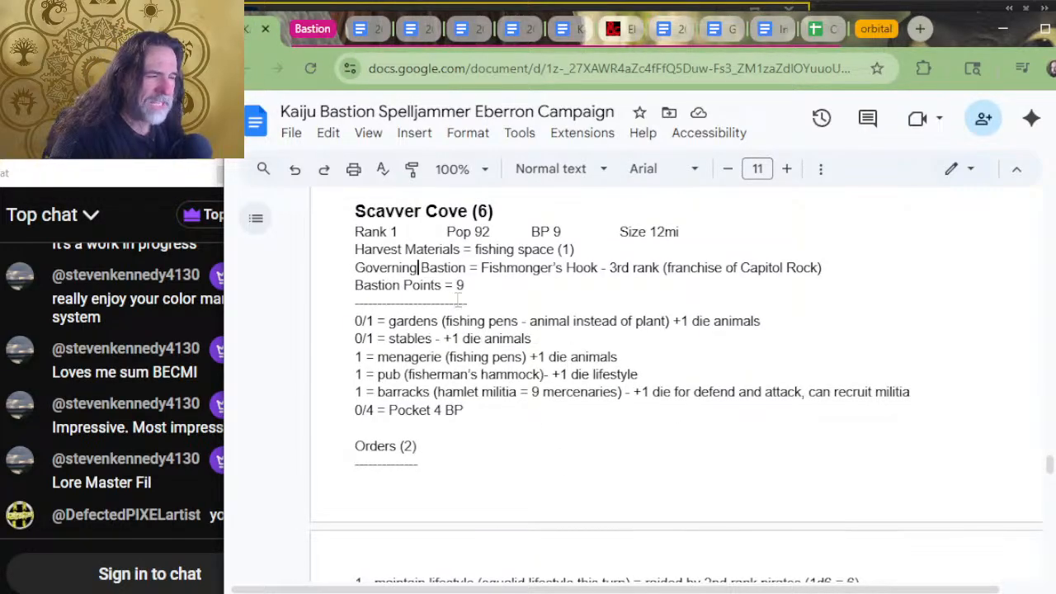
{"action": "left_click", "coordinate": [453, 285]}
{"action": "key", "text": "Delete"}
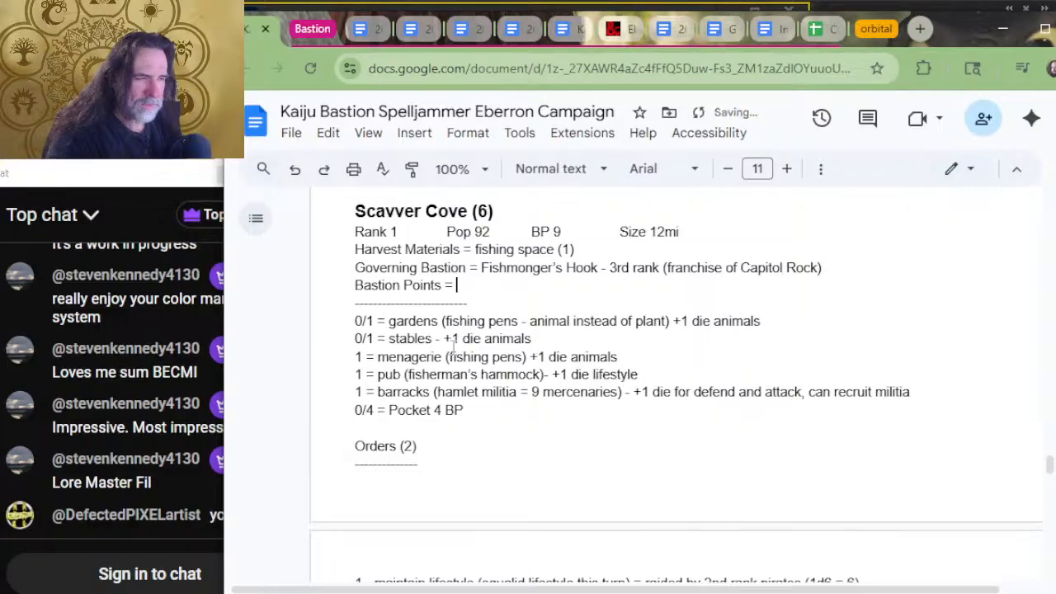
{"action": "type", "text": "110"}
{"action": "key", "text": "BackSpace"}
{"action": "key", "text": "BackSpace"}
{"action": "key", "text": "BackSpace"}
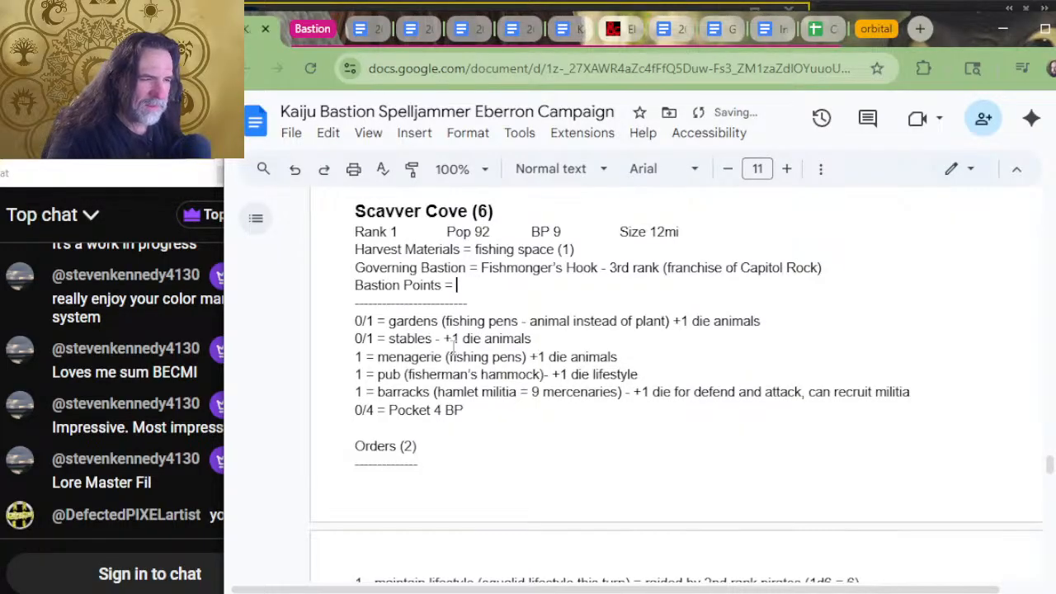
{"action": "type", "text": "10"}
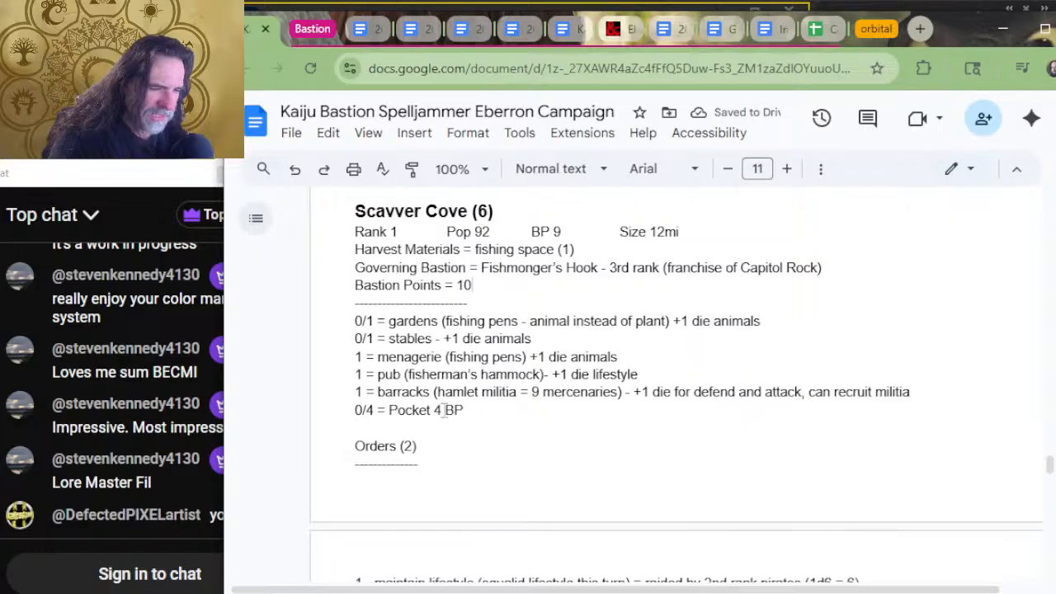
Step: Review Scavver Cove's bastion facilities, pocketed points and orders, including the pirate raid result on the maintain lifestyle order
{"action": "scroll", "coordinate": [434, 352], "scroll_direction": "down", "scroll_amount": 2}
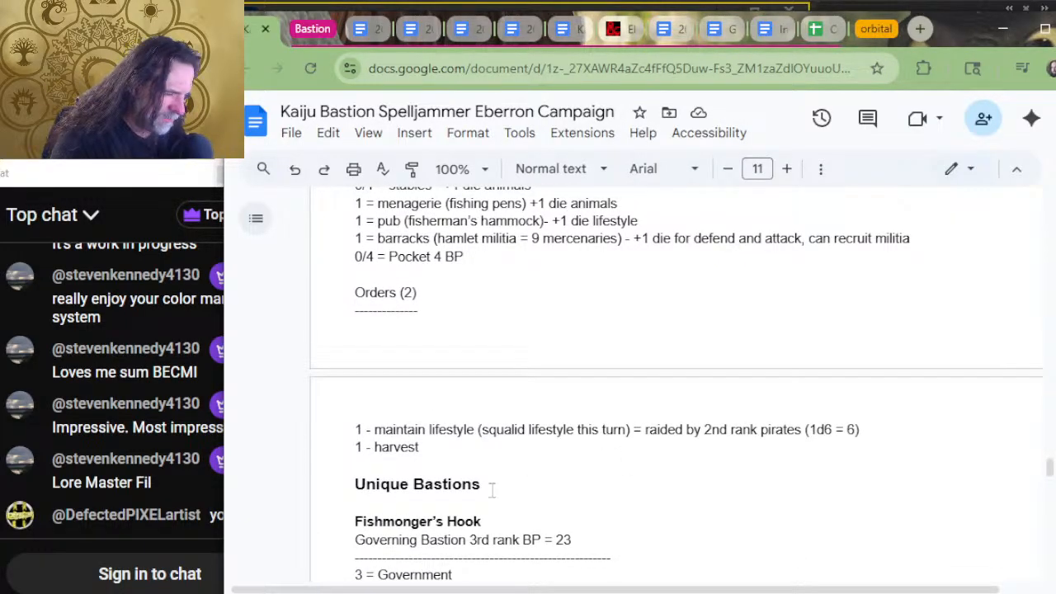
{"action": "scroll", "coordinate": [489, 445], "scroll_direction": "down", "scroll_amount": 2}
{"action": "scroll", "coordinate": [476, 450], "scroll_direction": "up", "scroll_amount": 4}
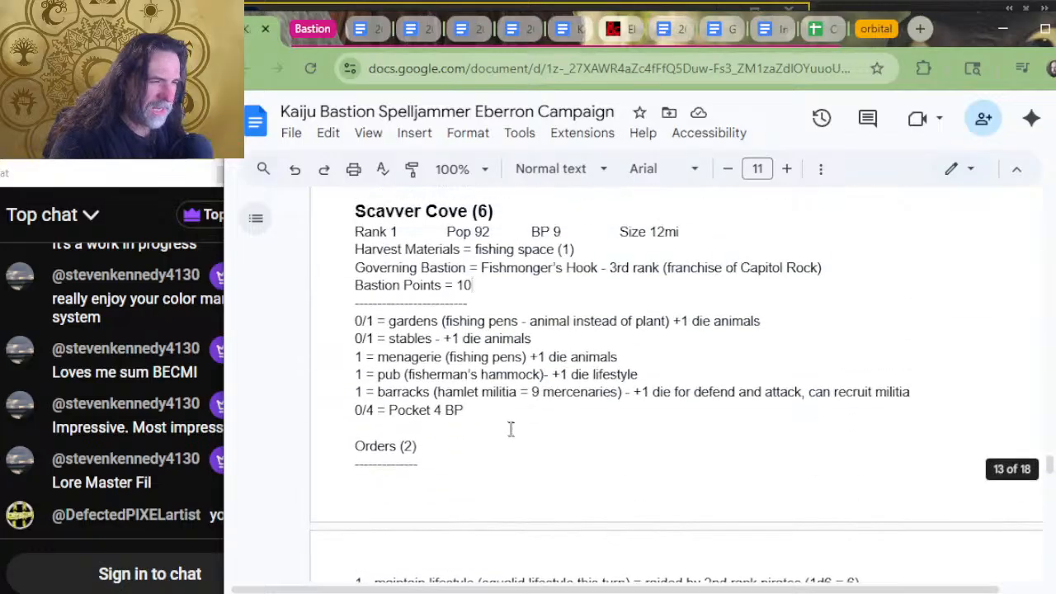
{"action": "scroll", "coordinate": [452, 374], "scroll_direction": "down", "scroll_amount": 2}
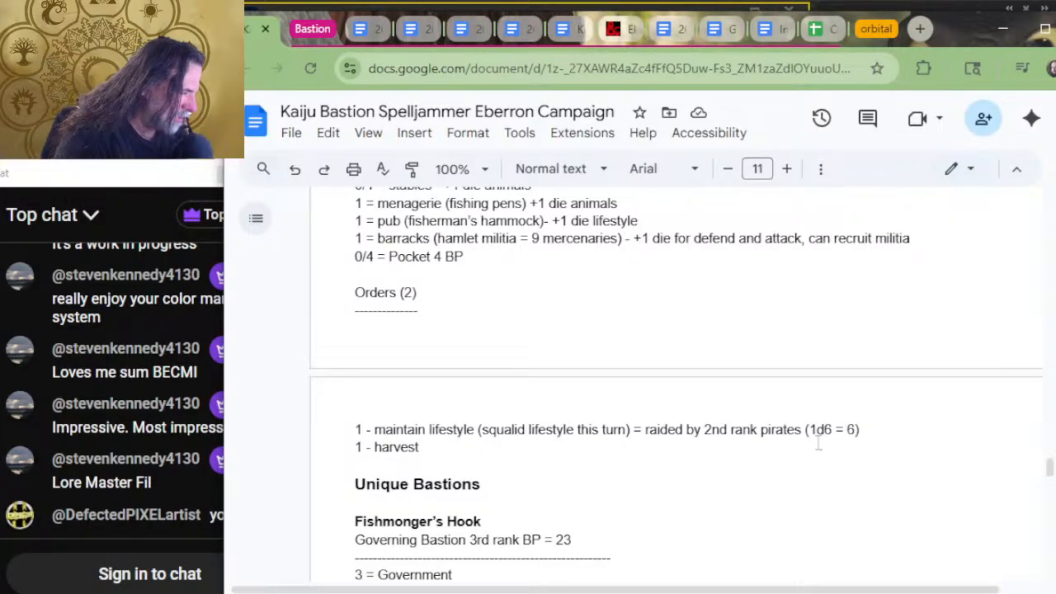
{"action": "left_click_drag", "start_coordinate": [871, 429], "coordinate": [836, 441]}
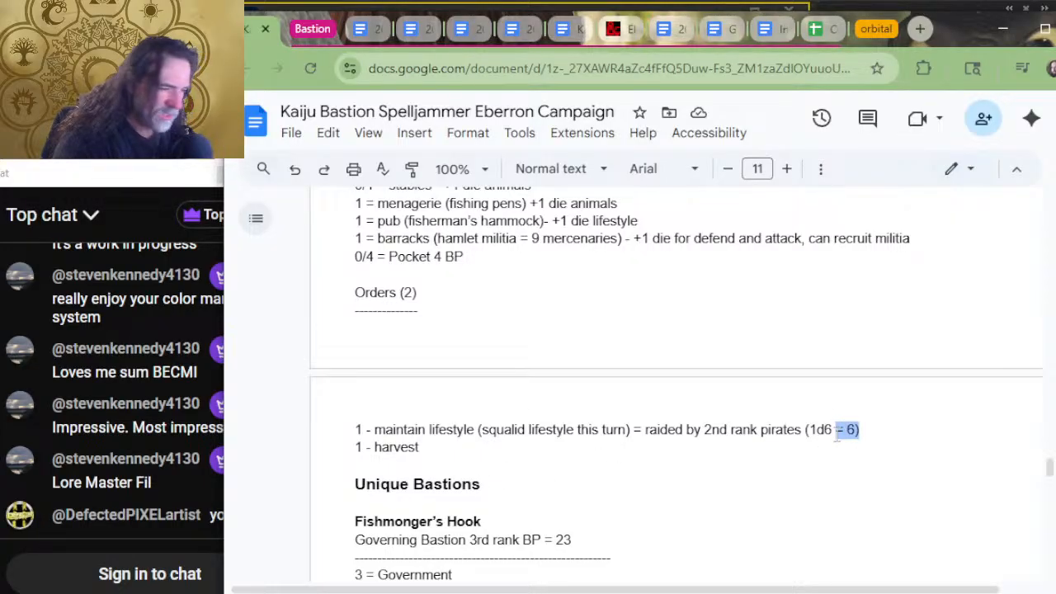
{"action": "left_click", "coordinate": [420, 256]}
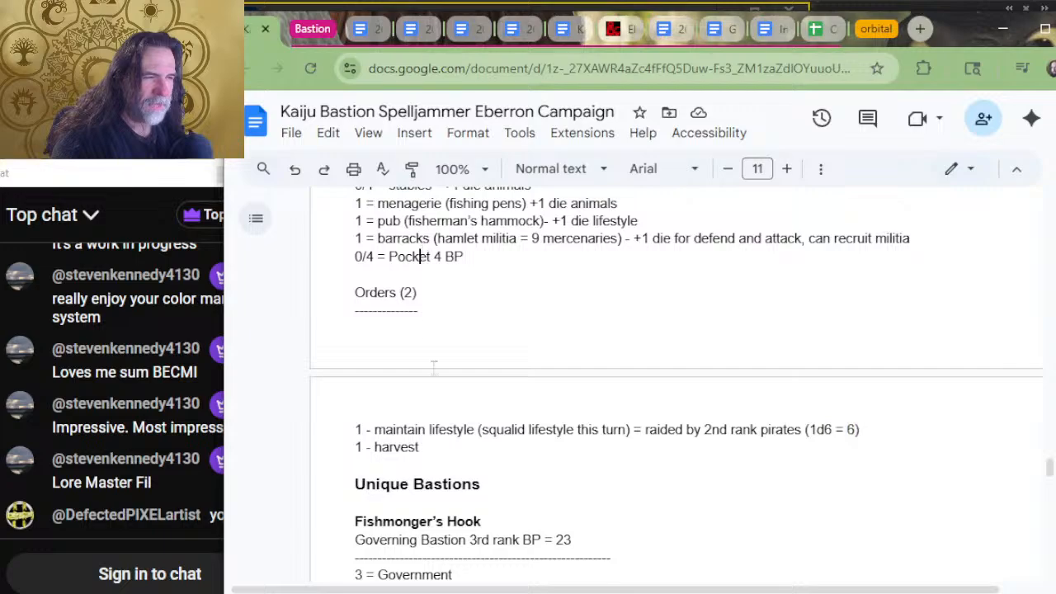
{"action": "scroll", "coordinate": [433, 367], "scroll_direction": "up", "scroll_amount": 2}
{"action": "scroll", "coordinate": [662, 456], "scroll_direction": "down", "scroll_amount": 2}
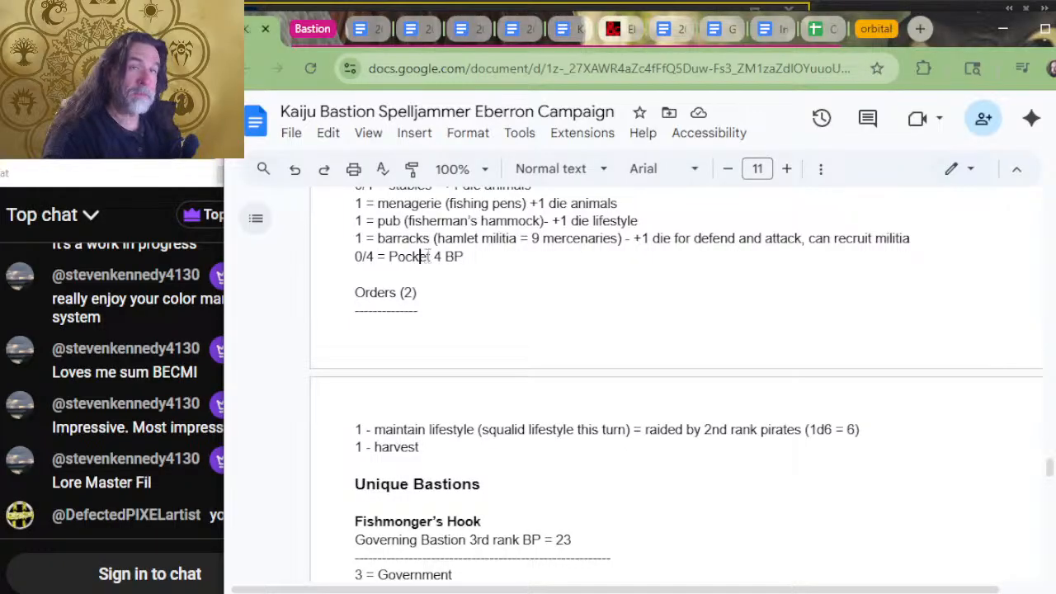
Step: Change Scavver Cove's pocketed bastion points line to "0/5 = Pocket 5 BP"
{"action": "scroll", "coordinate": [306, 328], "scroll_direction": "up", "scroll_amount": 2}
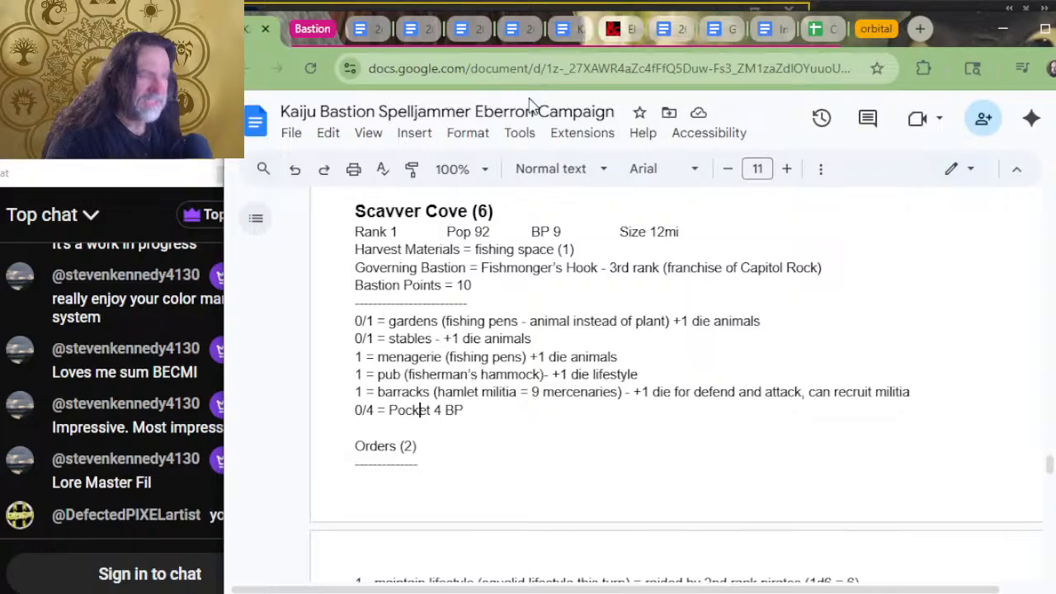
{"action": "key", "text": "alt+Tab"}
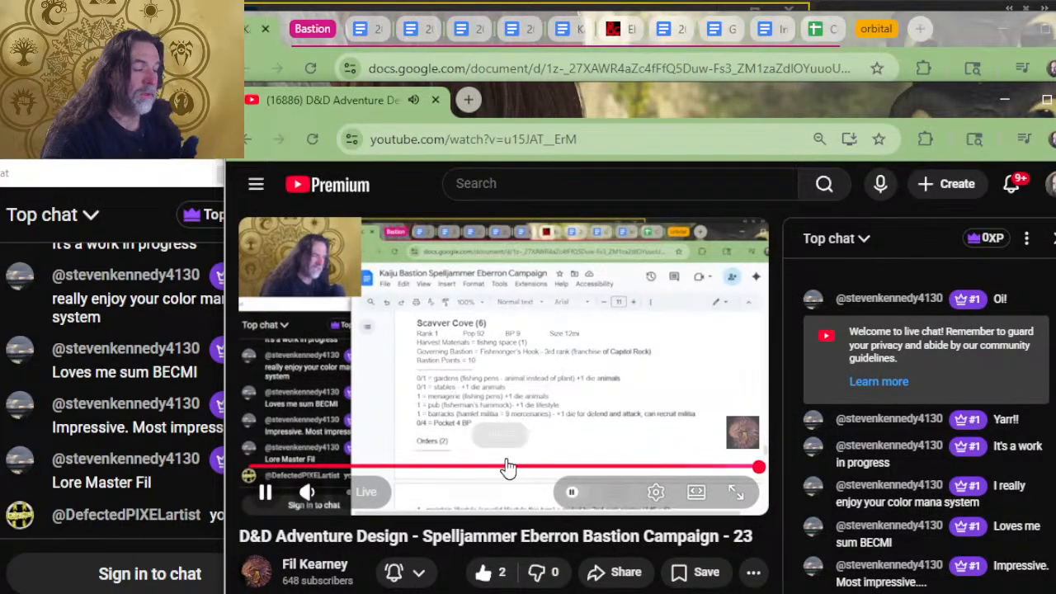
{"action": "key", "text": "alt+Tab"}
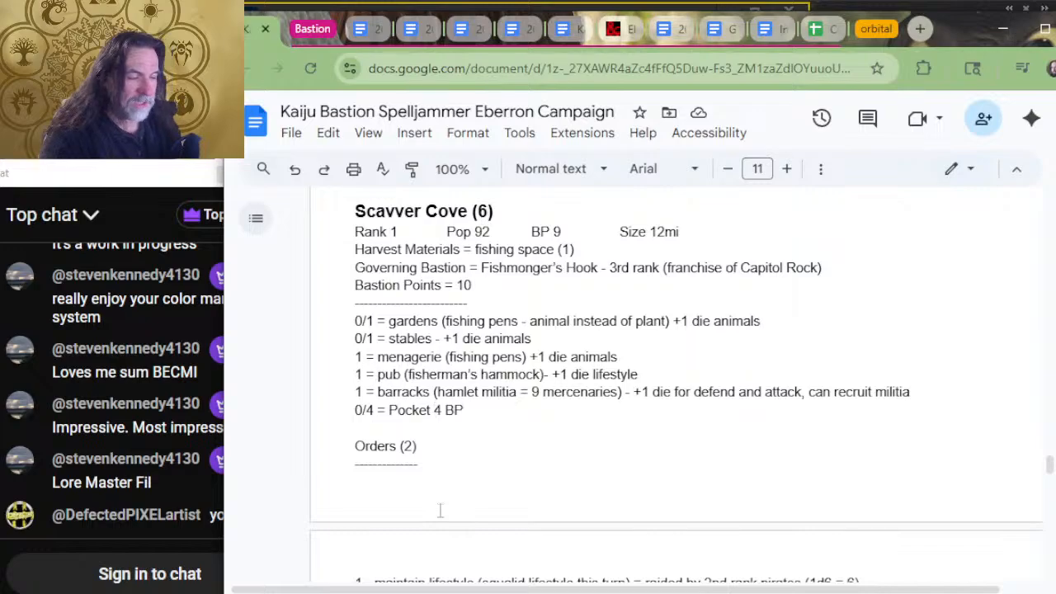
{"action": "key", "text": "Delete"}
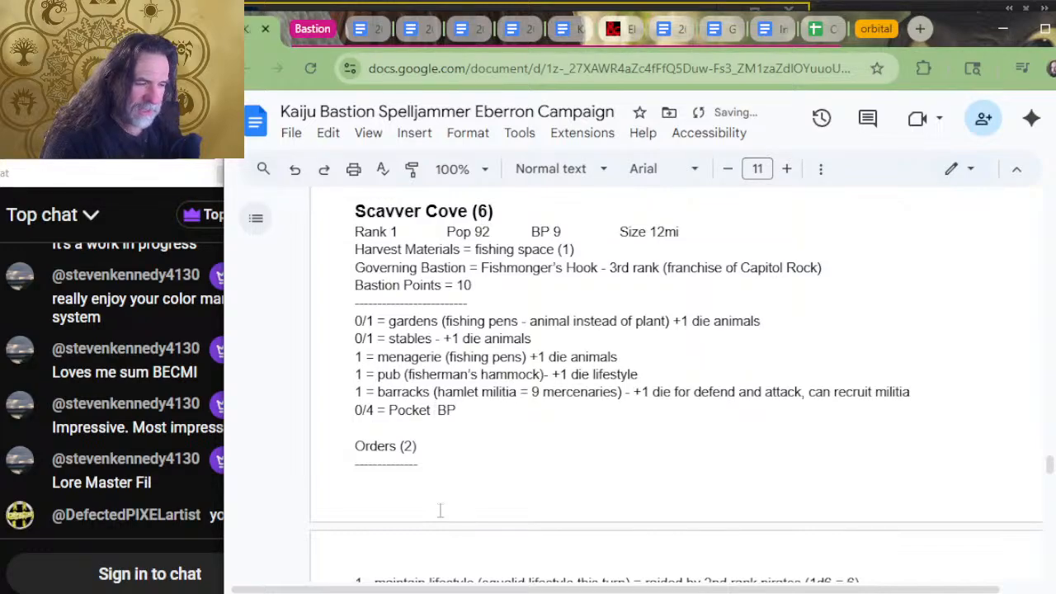
{"action": "type", "text": "5"}
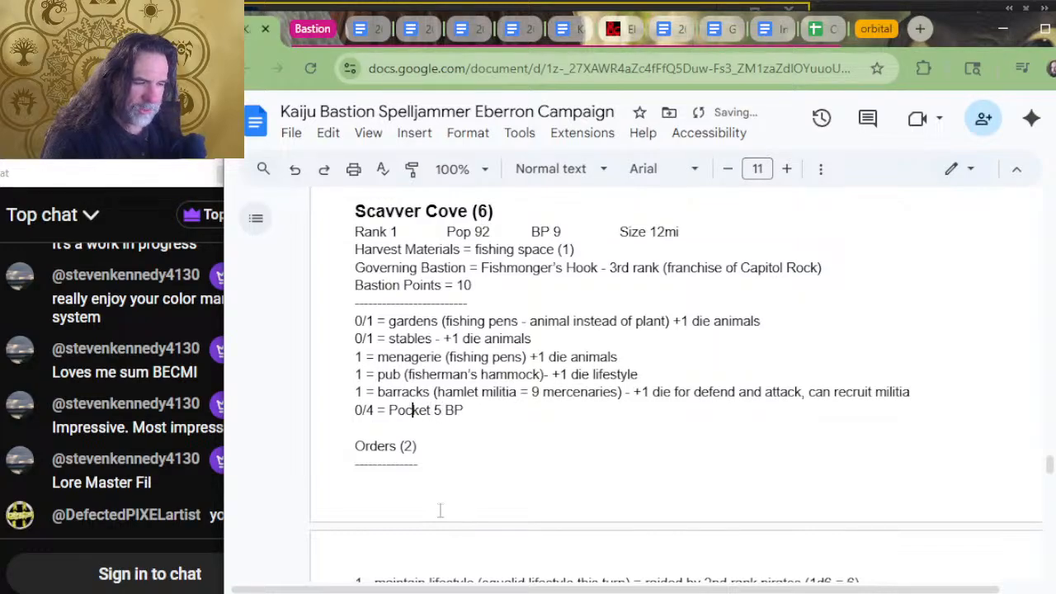
{"action": "key", "text": "Left"}
{"action": "key", "text": "Left"}
{"action": "key", "text": "Left"}
{"action": "key", "text": "BackSpace"}
{"action": "type", "text": "5"}
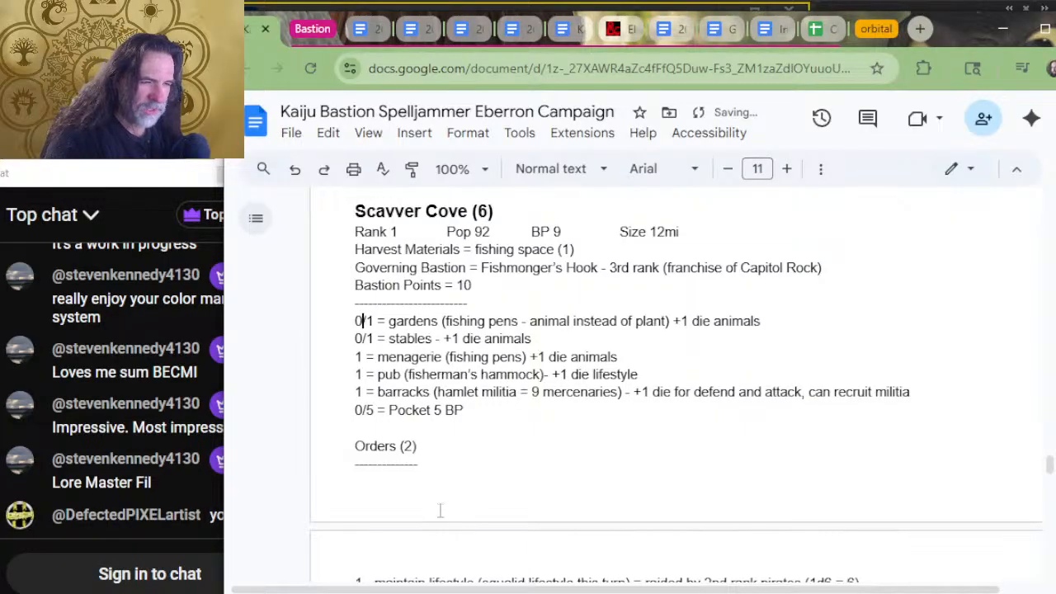
Step: Set the cost of Scavver Cove's gardens (fishing pens) entry to 1
{"action": "key", "text": "Left"}
{"action": "key", "text": "Delete"}
{"action": "type", "text": "1"}
{"action": "key", "text": "Delete"}
{"action": "key", "text": "Delete"}
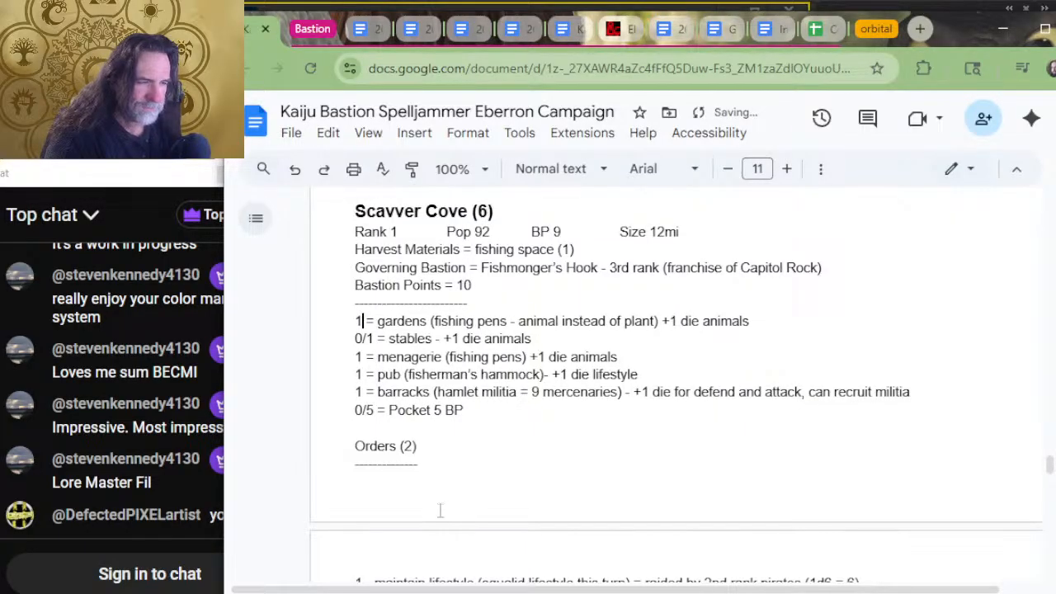
{"action": "key", "text": "BackSpace"}
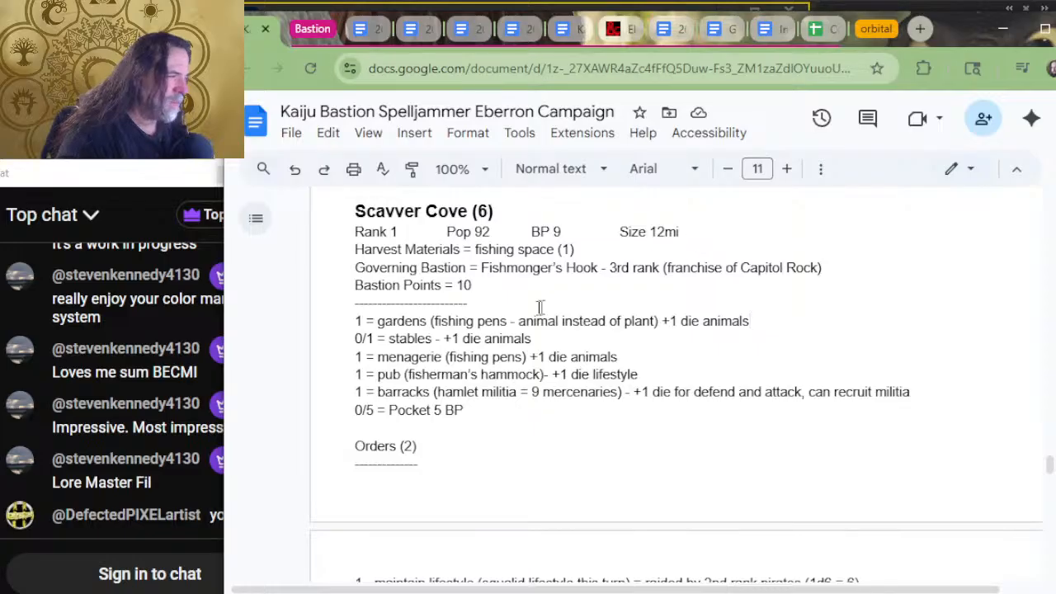
Step: Switch to the Photoshop workbench, show the community map group and examine the cove area beside settlement 6
{"action": "left_click_drag", "start_coordinate": [575, 248], "coordinate": [406, 249]}
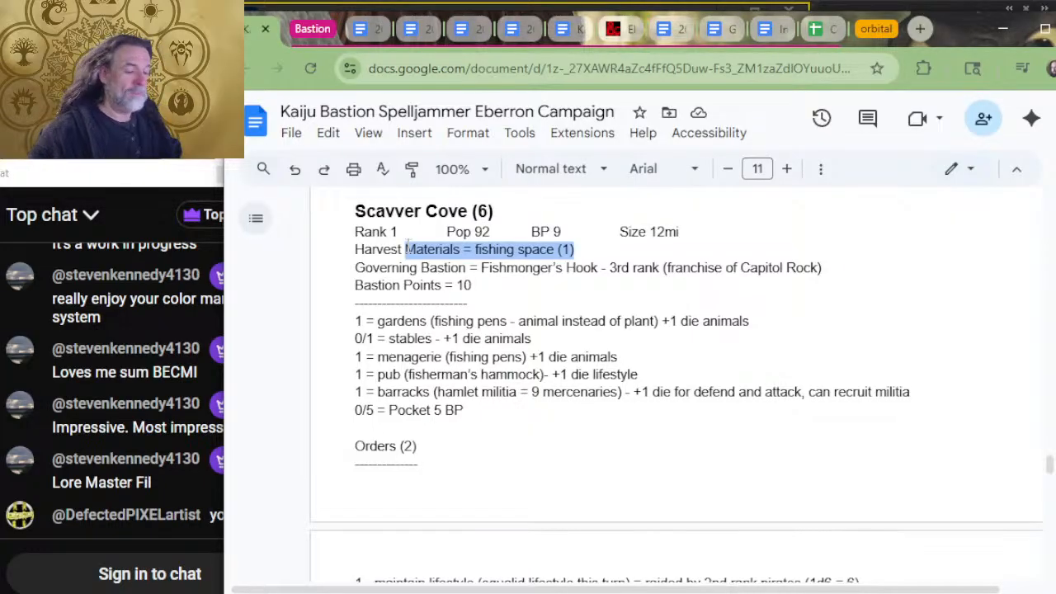
{"action": "key", "text": "alt+Tab"}
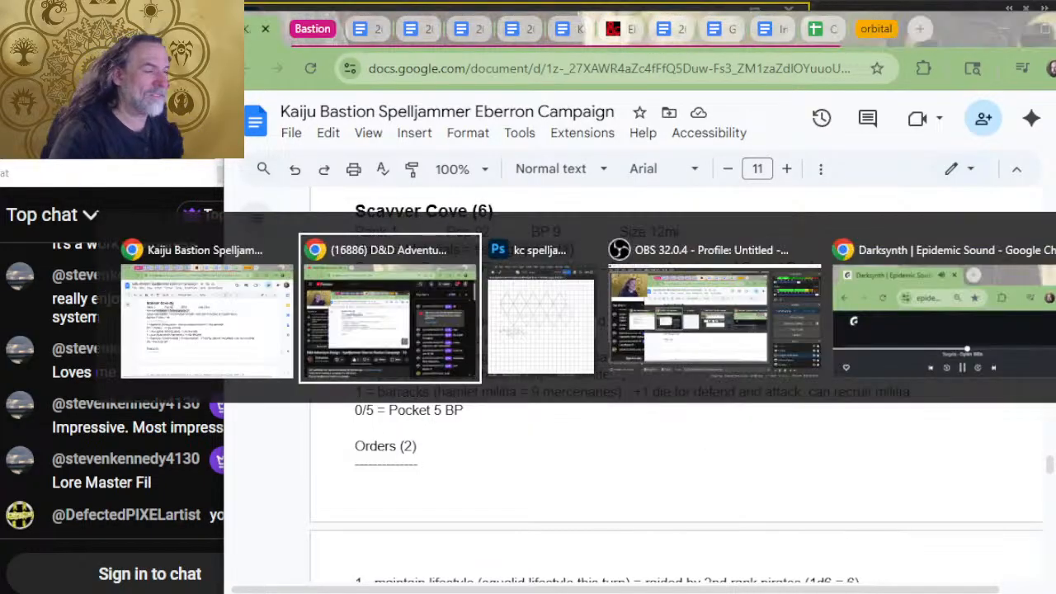
{"action": "key", "text": "alt+Tab"}
{"action": "key", "text": "alt+shift+Tab"}
{"action": "key", "text": "alt+Tab"}
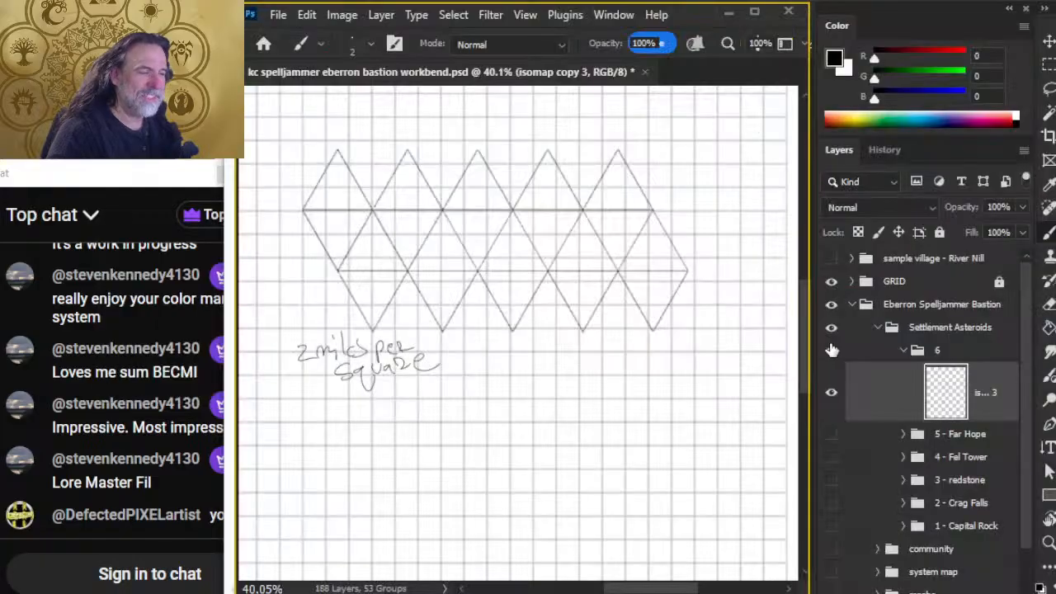
{"action": "left_click", "coordinate": [830, 481]}
{"action": "left_click", "coordinate": [830, 485]}
{"action": "left_click", "coordinate": [830, 503]}
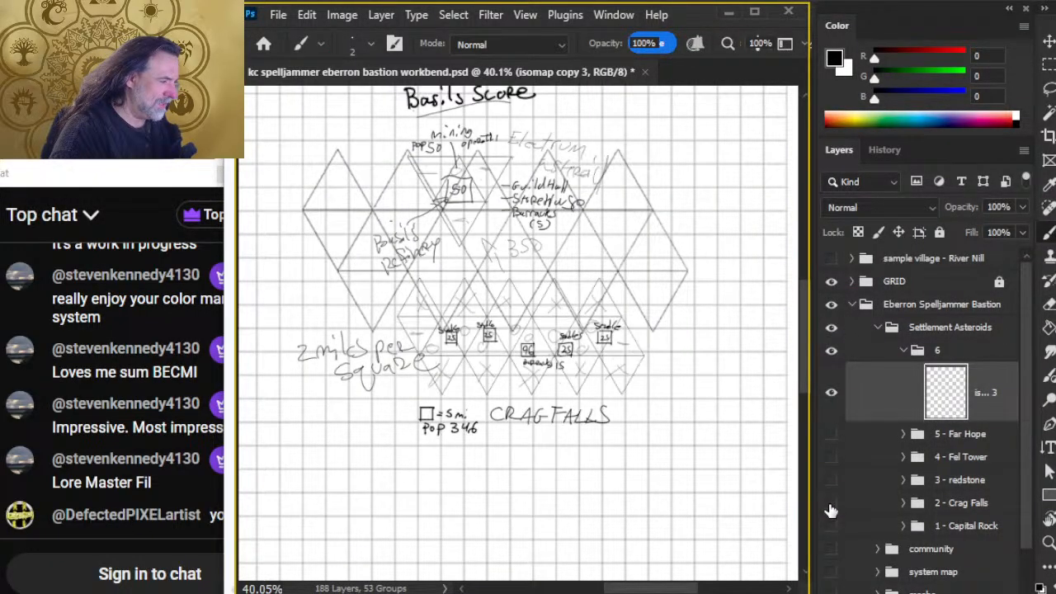
{"action": "left_click", "coordinate": [830, 502]}
{"action": "left_click", "coordinate": [830, 550]}
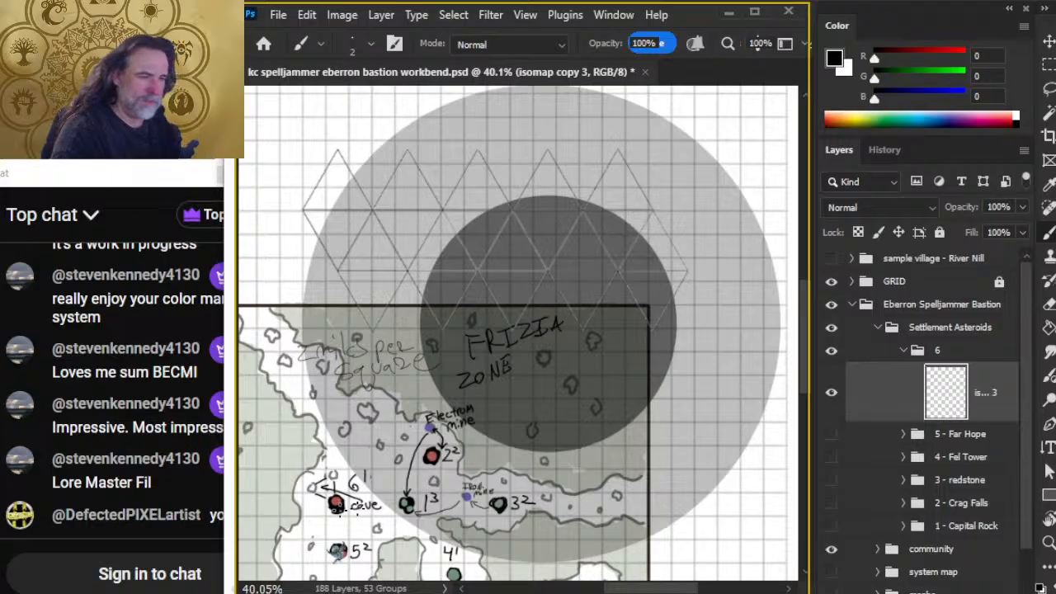
{"action": "left_click_drag", "start_coordinate": [302, 505], "coordinate": [475, 373]}
{"action": "key", "text": "z"}
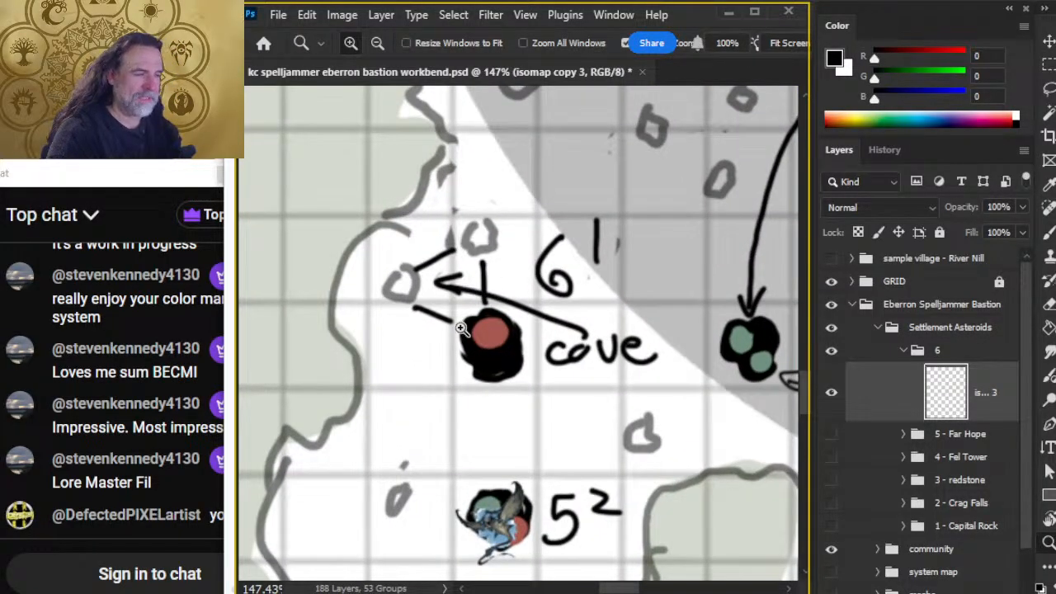
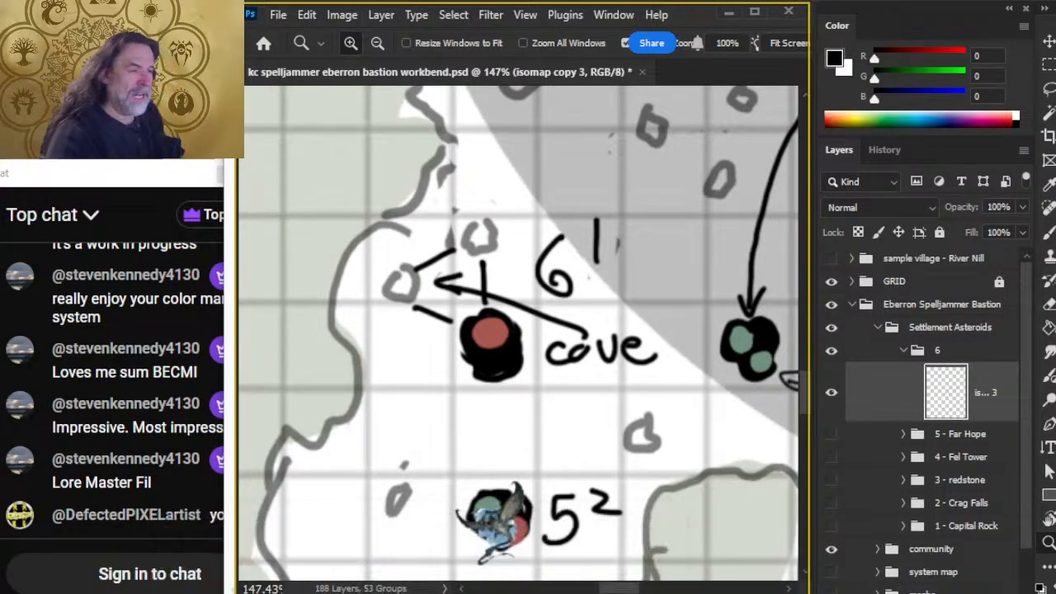
Step: Switch to the YouTube stream page and open the Spelljammer Combat & Exploration DMsGuild link from its description
{"action": "key", "text": "alt+Tab"}
{"action": "key", "text": "alt+Tab"}
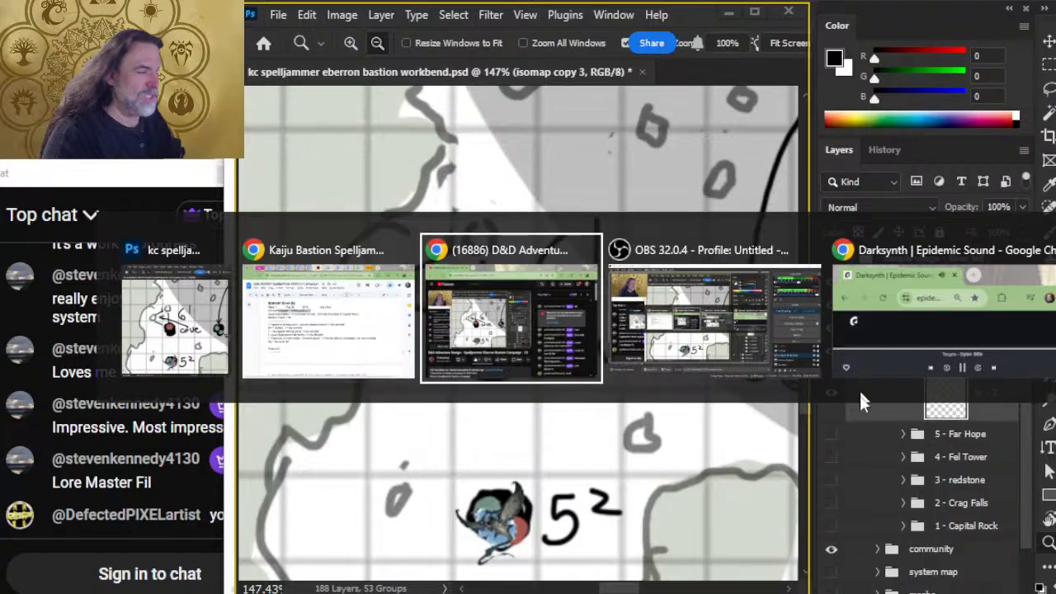
{"action": "scroll", "coordinate": [446, 429], "scroll_direction": "down", "scroll_amount": 5}
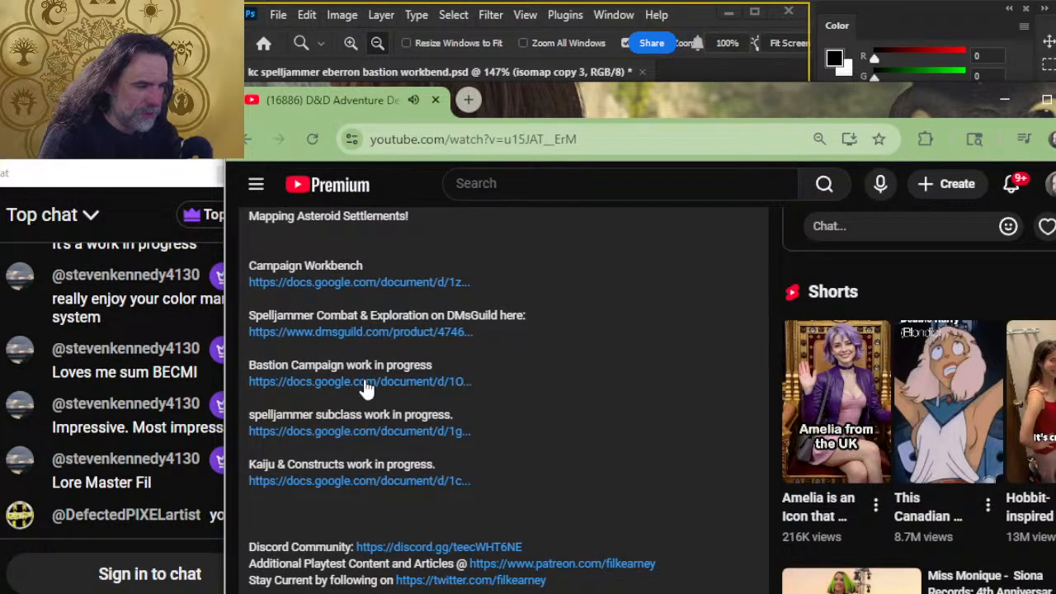
{"action": "left_click", "coordinate": [373, 337]}
{"action": "key", "text": "alt+Tab"}
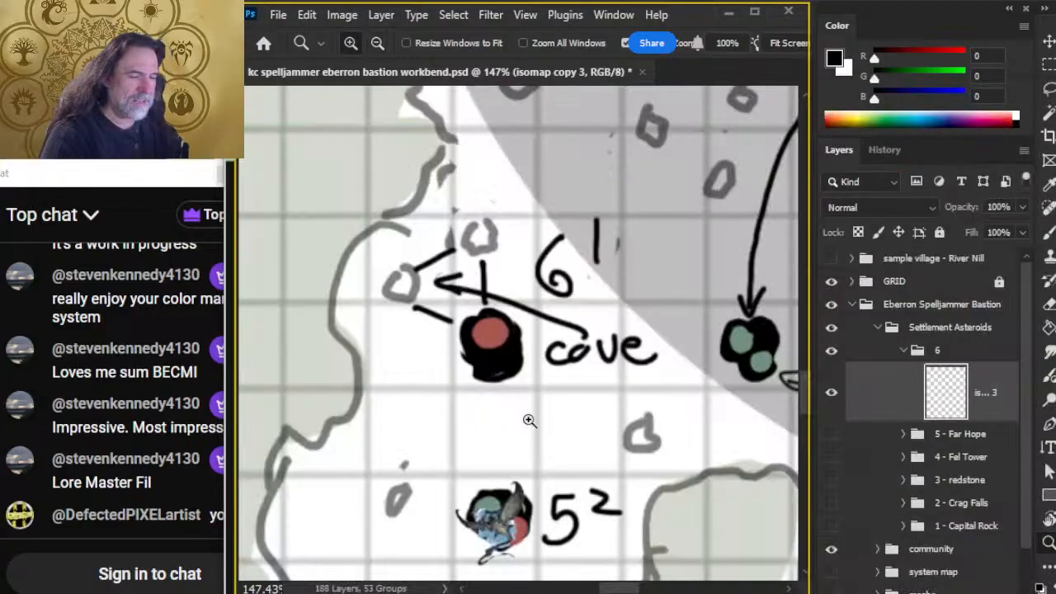
{"action": "scroll", "coordinate": [528, 419], "scroll_direction": "up", "scroll_amount": 1}
{"action": "key", "text": "alt+Tab"}
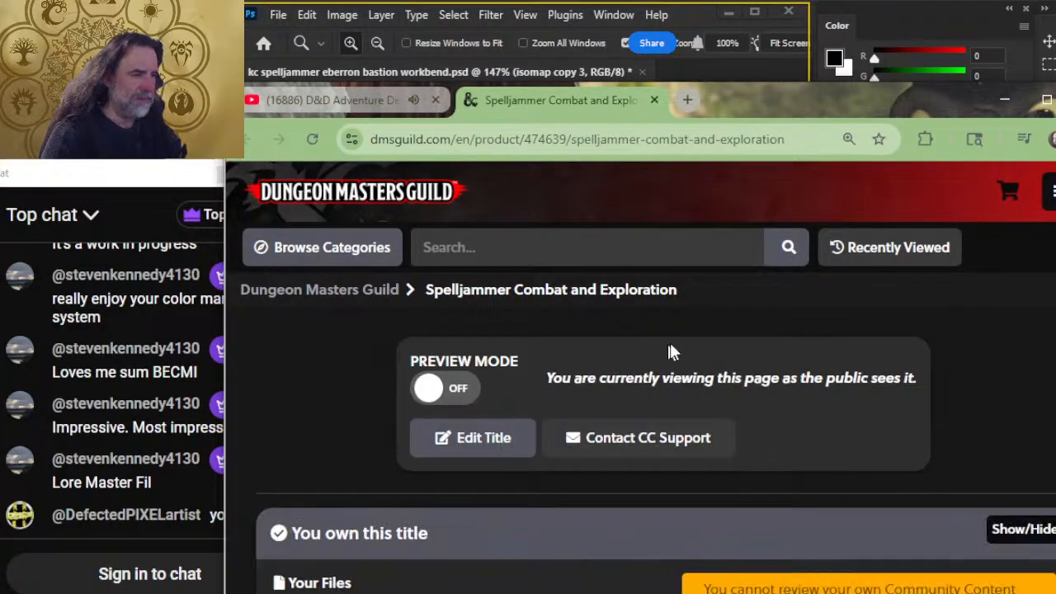
Step: Skim the Spelljammer Combat and Exploration product page, open its sample PDF and close the product page
{"action": "scroll", "coordinate": [672, 355], "scroll_direction": "down", "scroll_amount": 5}
{"action": "scroll", "coordinate": [577, 346], "scroll_direction": "down", "scroll_amount": 2}
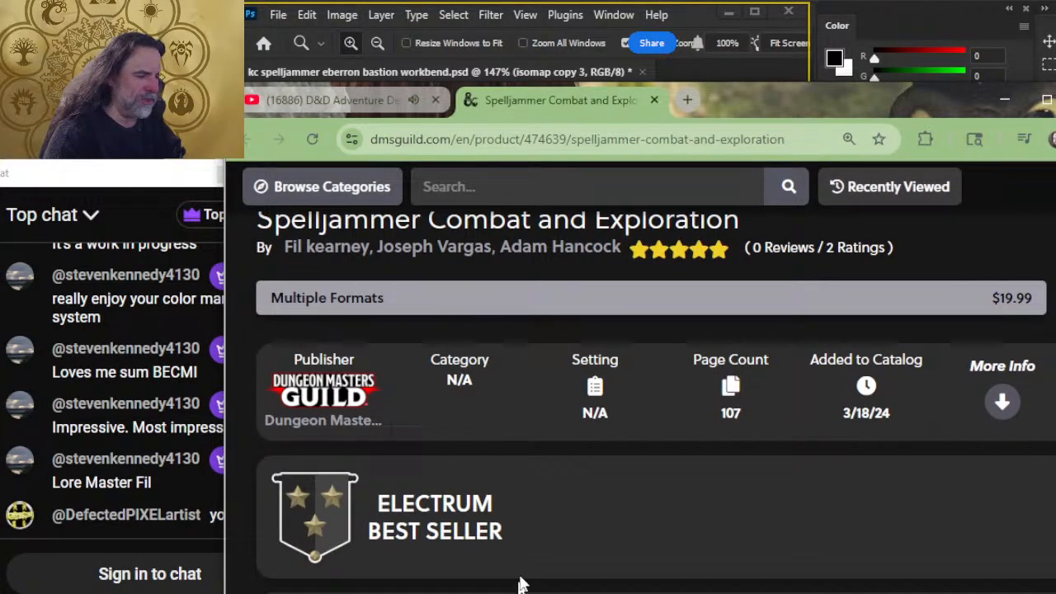
{"action": "scroll", "coordinate": [574, 387], "scroll_direction": "down", "scroll_amount": 3}
{"action": "scroll", "coordinate": [566, 425], "scroll_direction": "down", "scroll_amount": 8}
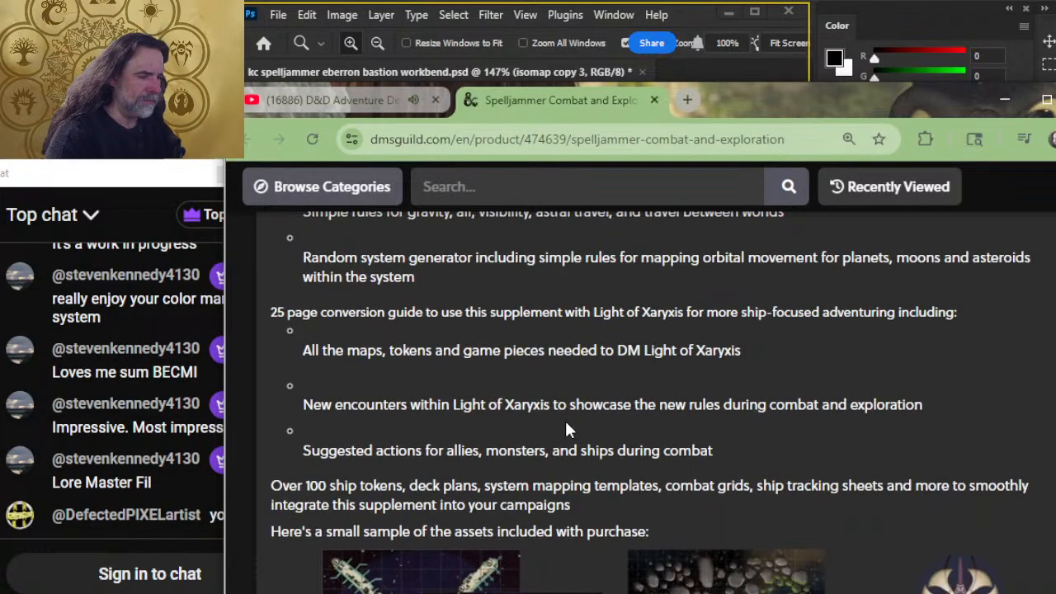
{"action": "scroll", "coordinate": [566, 423], "scroll_direction": "up", "scroll_amount": 12}
{"action": "scroll", "coordinate": [561, 470], "scroll_direction": "up", "scroll_amount": 3}
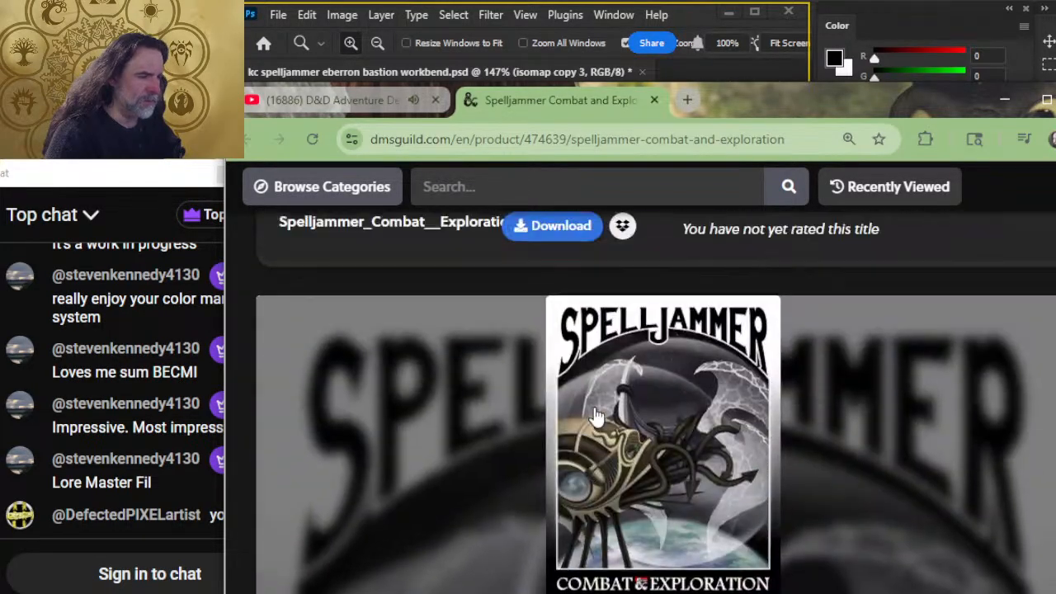
{"action": "scroll", "coordinate": [589, 424], "scroll_direction": "down", "scroll_amount": 3}
{"action": "left_click", "coordinate": [579, 326]}
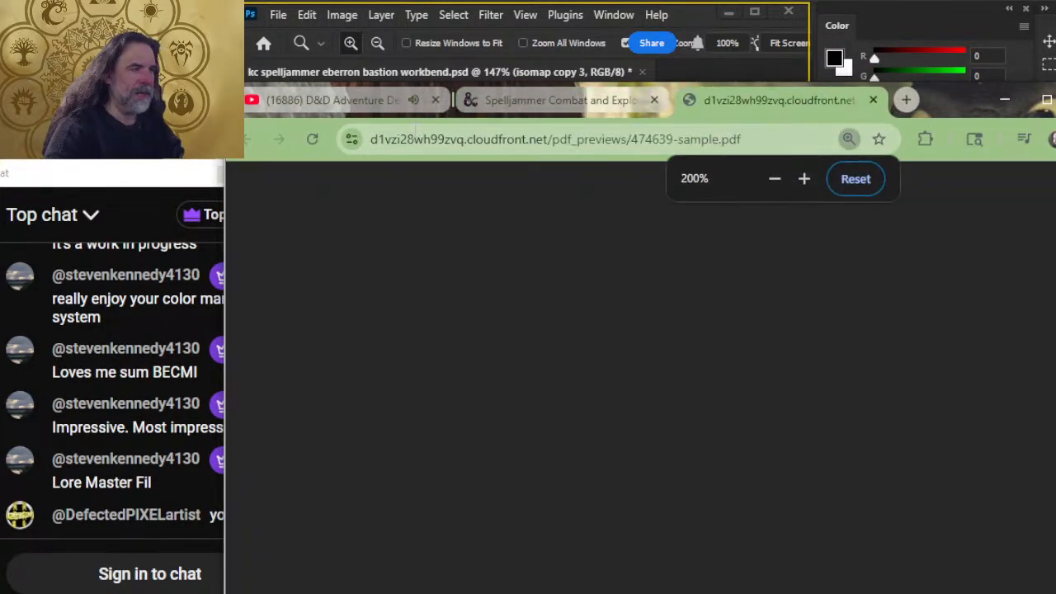
{"action": "left_click", "coordinate": [654, 99]}
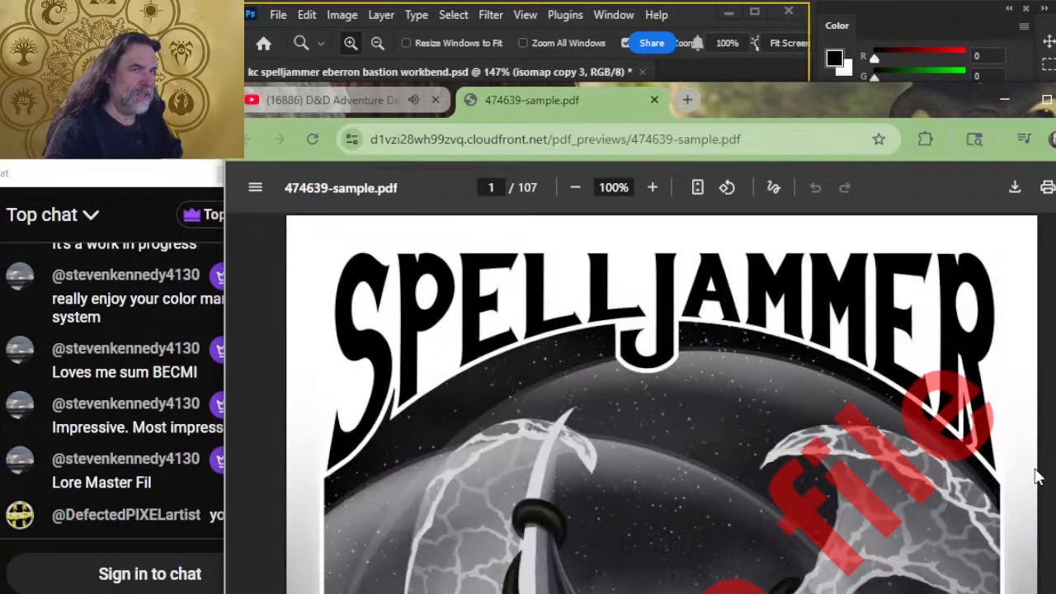
Step: Find the Gravity Fields section on page 67 of the sample PDF, starting from the fire chapter link
{"action": "scroll", "coordinate": [509, 404], "scroll_direction": "down", "scroll_amount": 5}
{"action": "scroll", "coordinate": [792, 387], "scroll_direction": "down", "scroll_amount": 10}
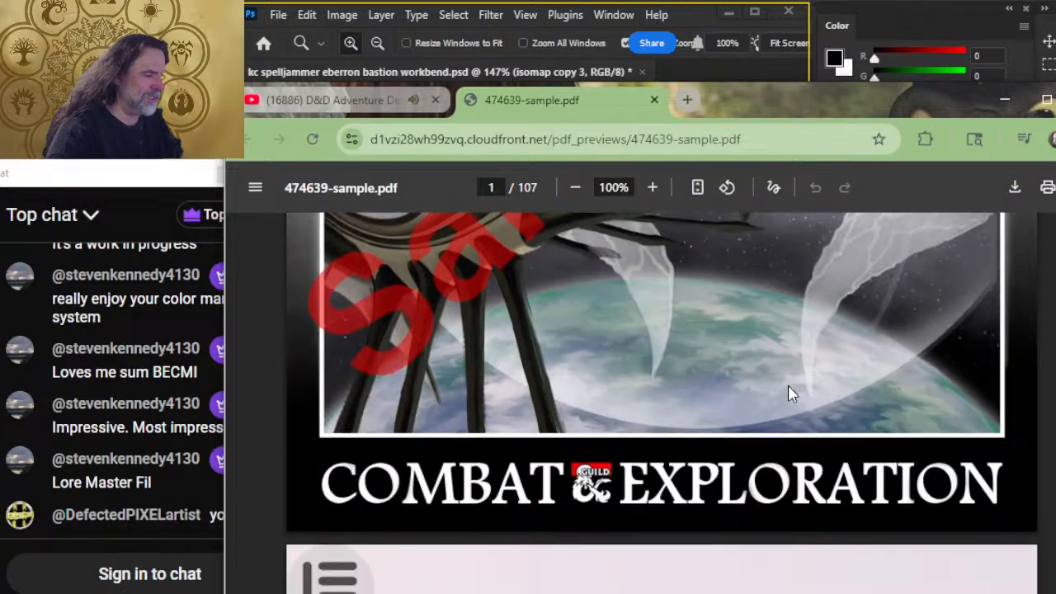
{"action": "scroll", "coordinate": [791, 392], "scroll_direction": "down", "scroll_amount": 4}
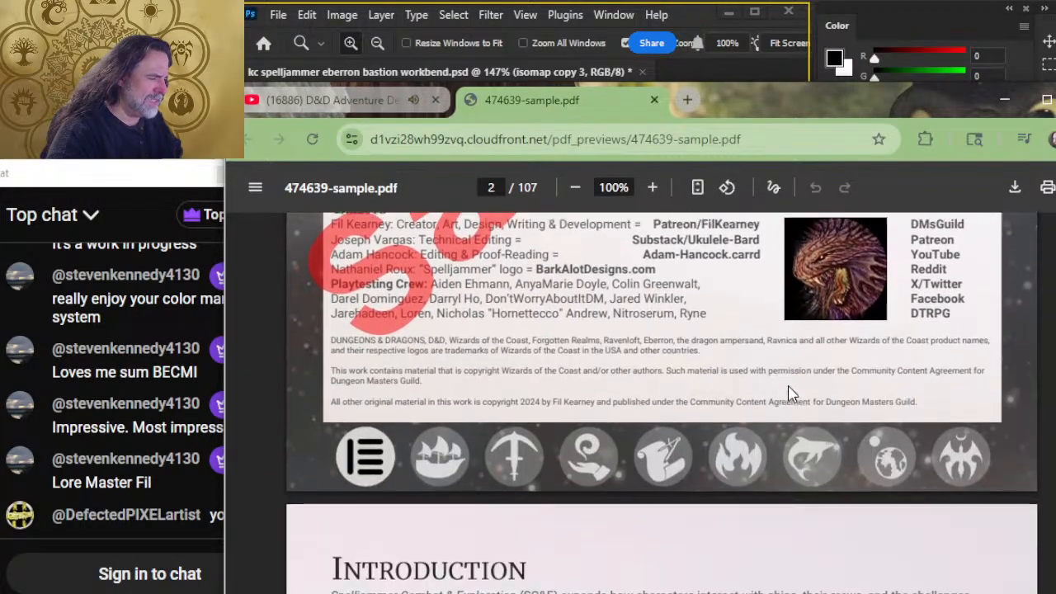
{"action": "left_click", "coordinate": [726, 467]}
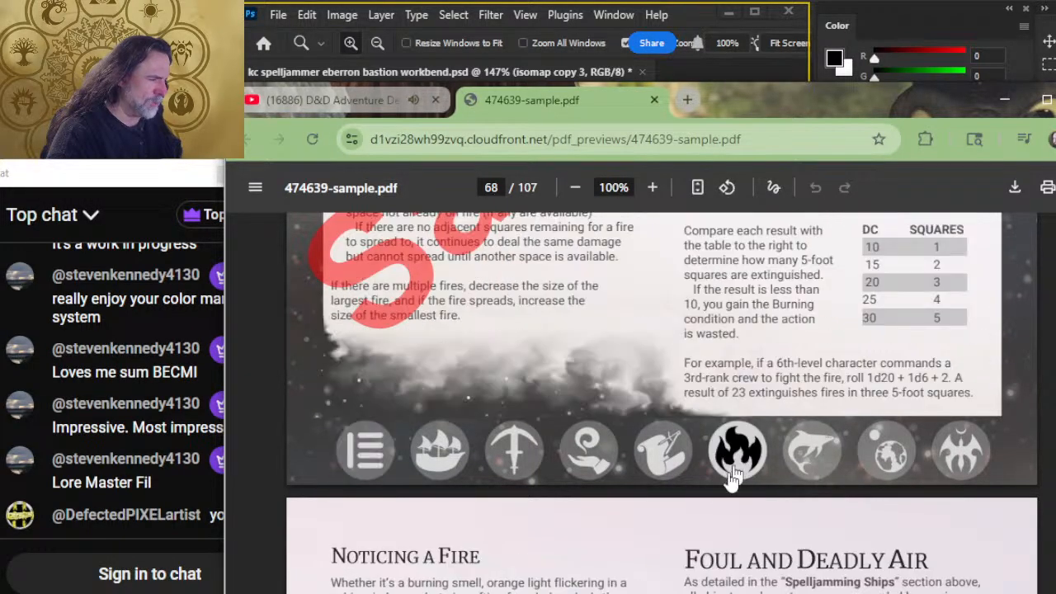
{"action": "scroll", "coordinate": [743, 451], "scroll_direction": "up", "scroll_amount": 12}
{"action": "scroll", "coordinate": [749, 429], "scroll_direction": "up", "scroll_amount": 6}
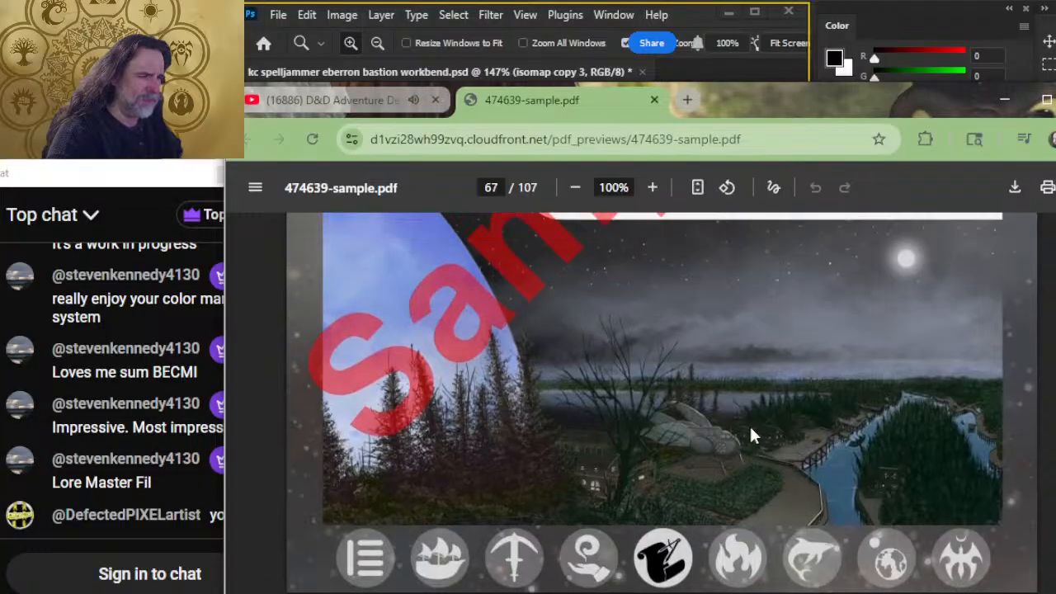
{"action": "scroll", "coordinate": [757, 434], "scroll_direction": "down", "scroll_amount": 6}
{"action": "scroll", "coordinate": [715, 456], "scroll_direction": "up", "scroll_amount": 10}
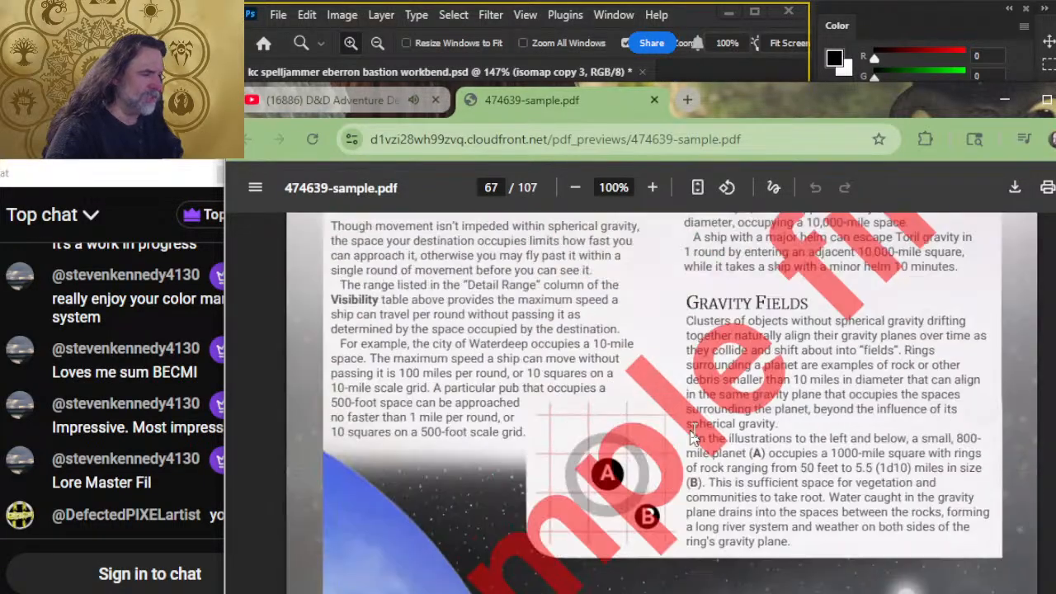
{"action": "scroll", "coordinate": [697, 429], "scroll_direction": "up", "scroll_amount": 5}
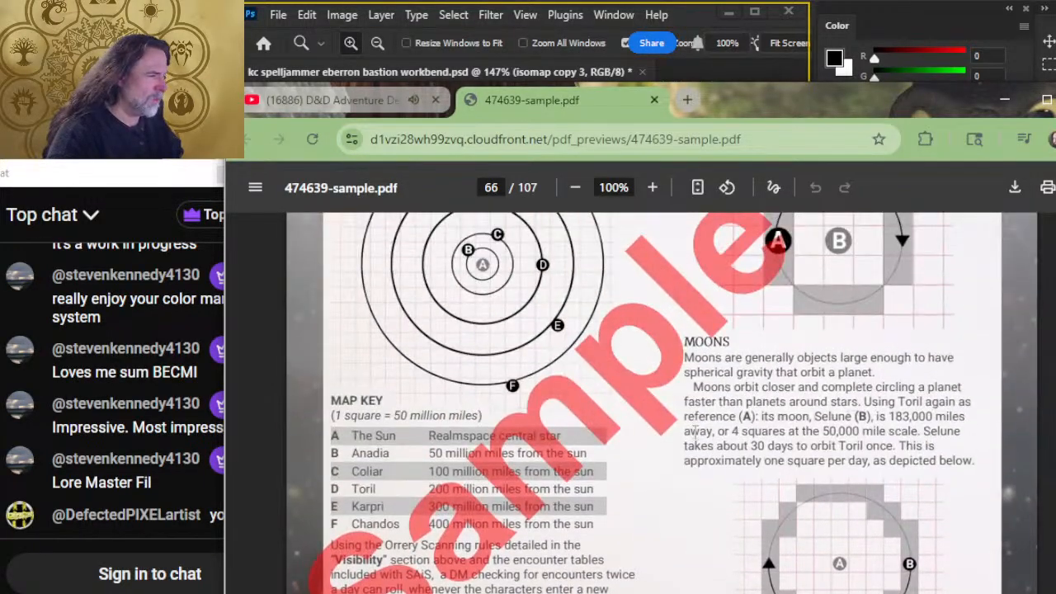
{"action": "scroll", "coordinate": [709, 425], "scroll_direction": "down", "scroll_amount": 9}
{"action": "scroll", "coordinate": [714, 421], "scroll_direction": "down", "scroll_amount": 5}
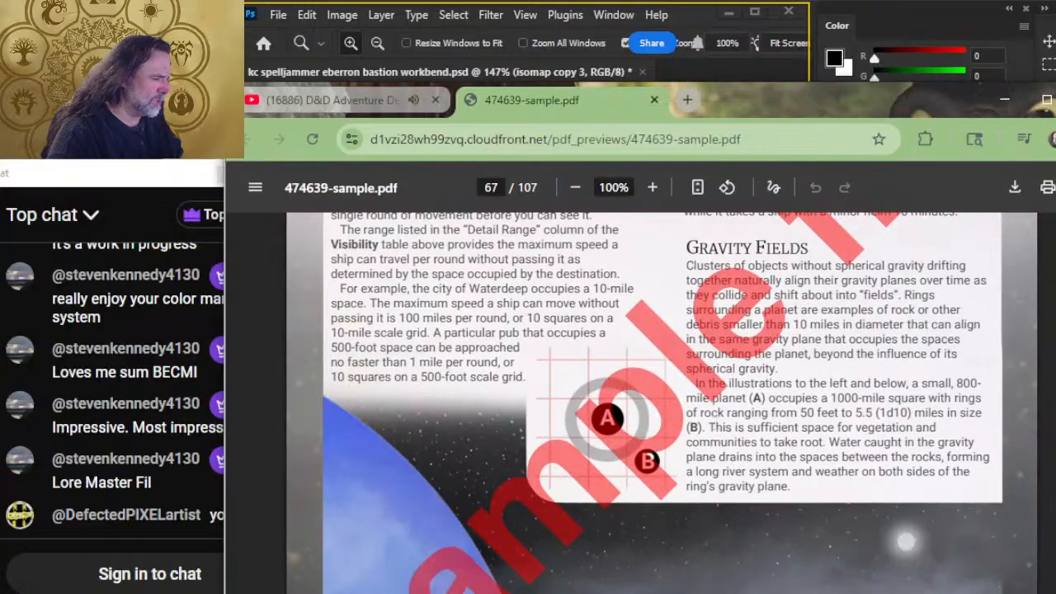
Step: Examine the planet and ring illustration and read the Gravity Fields text up close
{"action": "scroll", "coordinate": [734, 423], "scroll_direction": "up", "scroll_amount": 3, "text": "ctrl"}
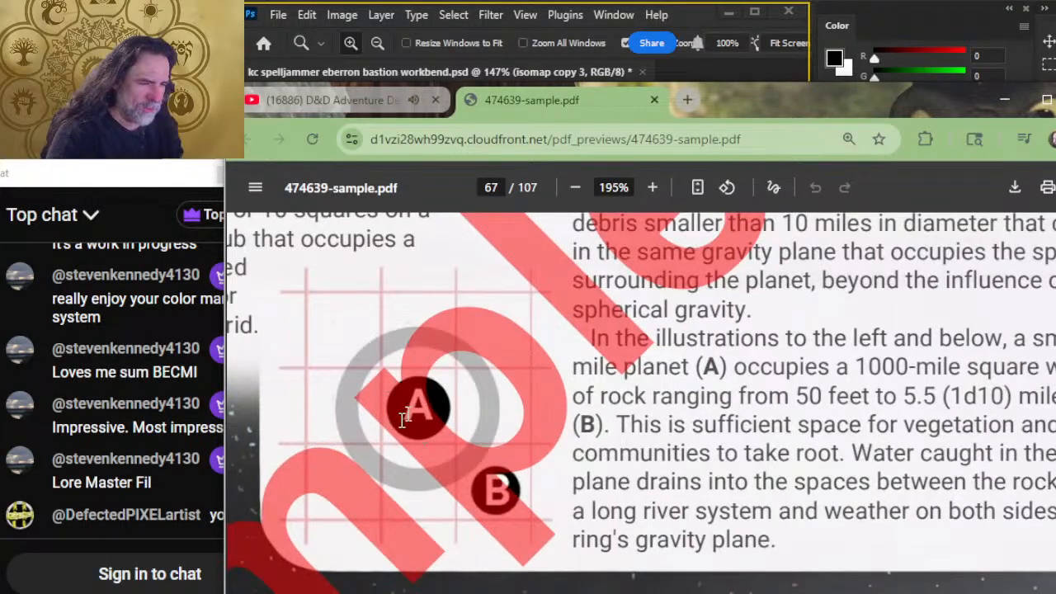
{"action": "scroll", "coordinate": [418, 411], "scroll_direction": "down", "scroll_amount": 2, "text": "ctrl"}
{"action": "scroll", "coordinate": [578, 409], "scroll_direction": "up", "scroll_amount": 4}
{"action": "scroll", "coordinate": [743, 405], "scroll_direction": "down", "scroll_amount": 2}
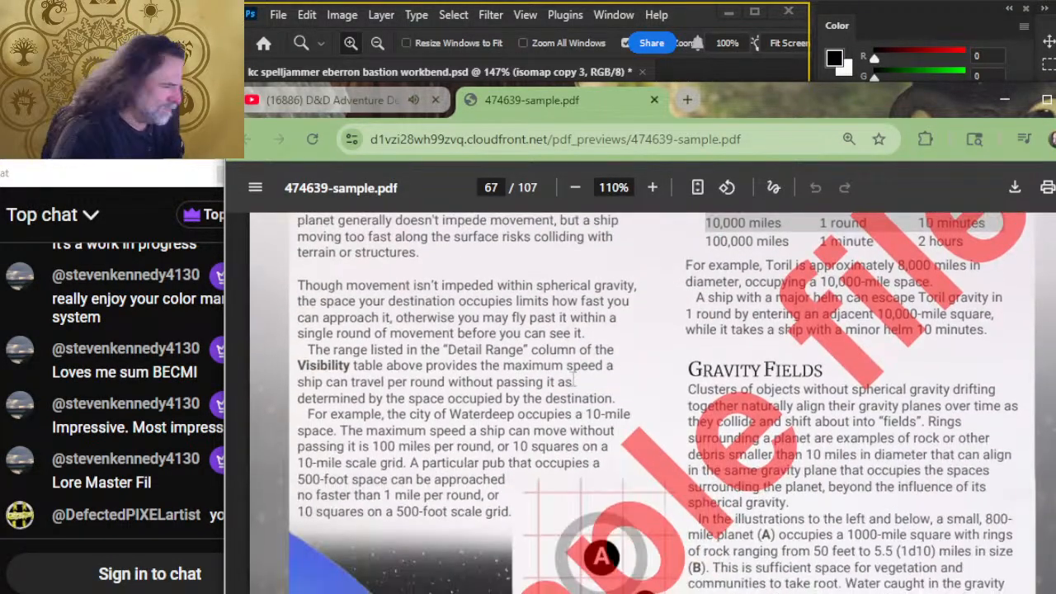
{"action": "scroll", "coordinate": [791, 405], "scroll_direction": "up", "scroll_amount": 1}
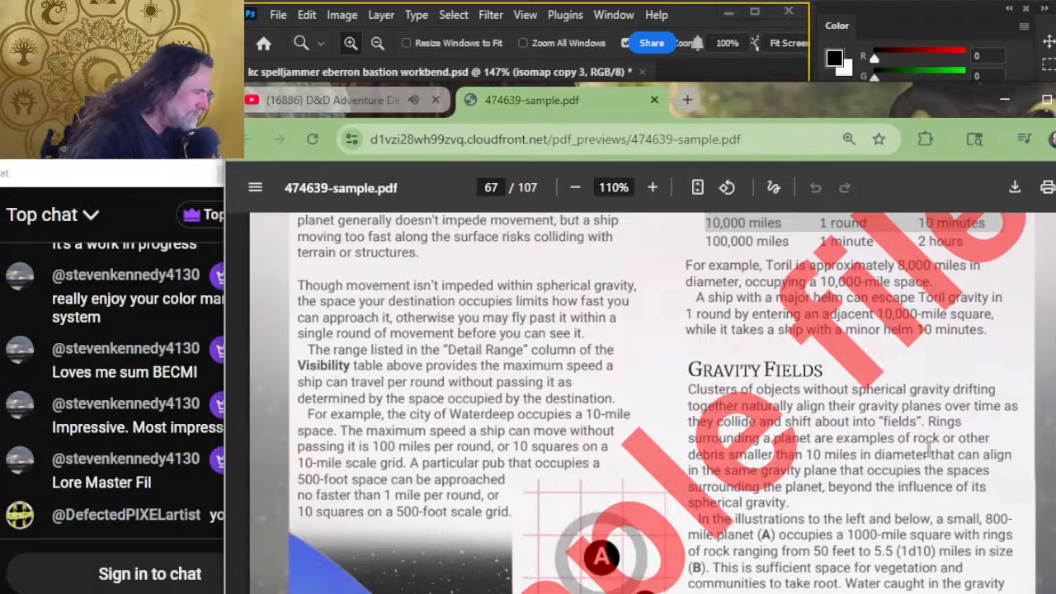
{"action": "scroll", "coordinate": [903, 462], "scroll_direction": "up", "scroll_amount": 3, "text": "ctrl"}
{"action": "scroll", "coordinate": [820, 438], "scroll_direction": "up", "scroll_amount": 1}
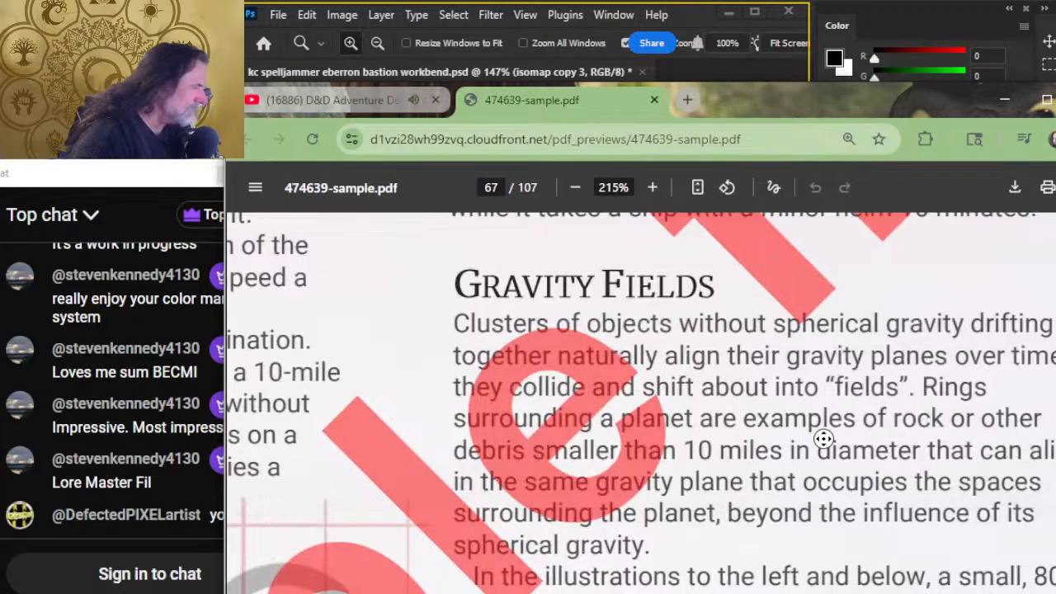
Step: Read the Gravity Fields paragraphs on page 67 and continue past the ring diagram to the illustration at the page's end
{"action": "scroll", "coordinate": [741, 425], "scroll_direction": "right", "scroll_amount": 2}
{"action": "scroll", "coordinate": [741, 425], "scroll_direction": "up", "scroll_amount": 2}
{"action": "scroll", "coordinate": [577, 379], "scroll_direction": "down", "scroll_amount": 2}
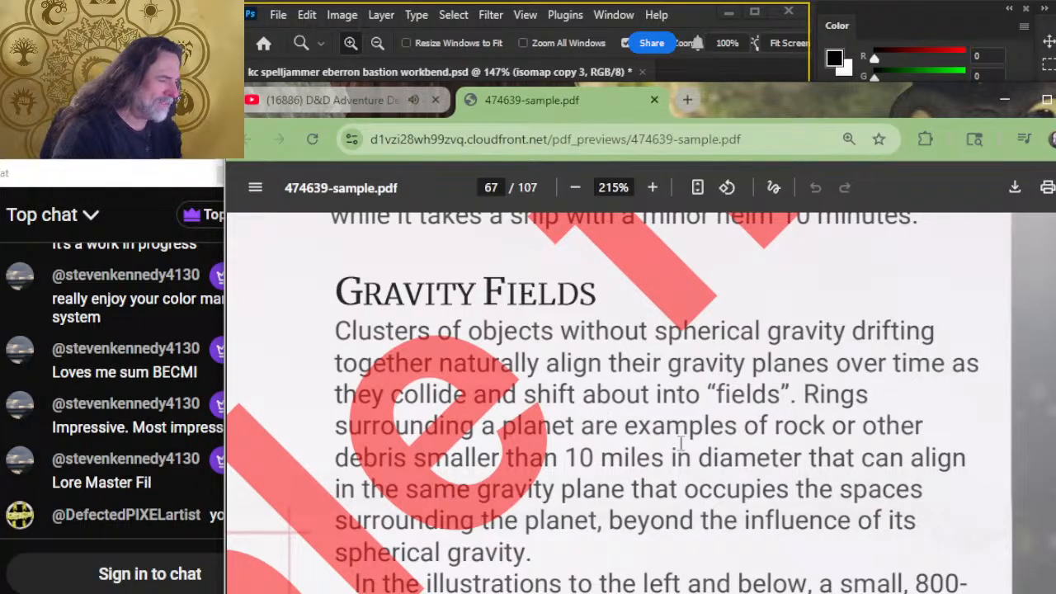
{"action": "scroll", "coordinate": [549, 444], "scroll_direction": "down", "scroll_amount": 3}
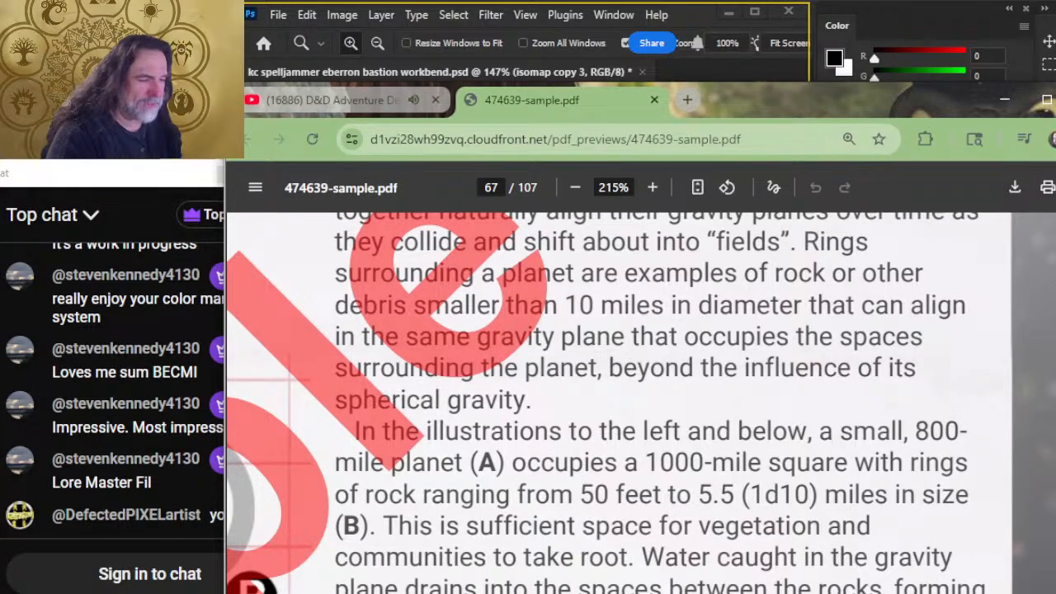
{"action": "scroll", "coordinate": [733, 458], "scroll_direction": "left", "scroll_amount": 10}
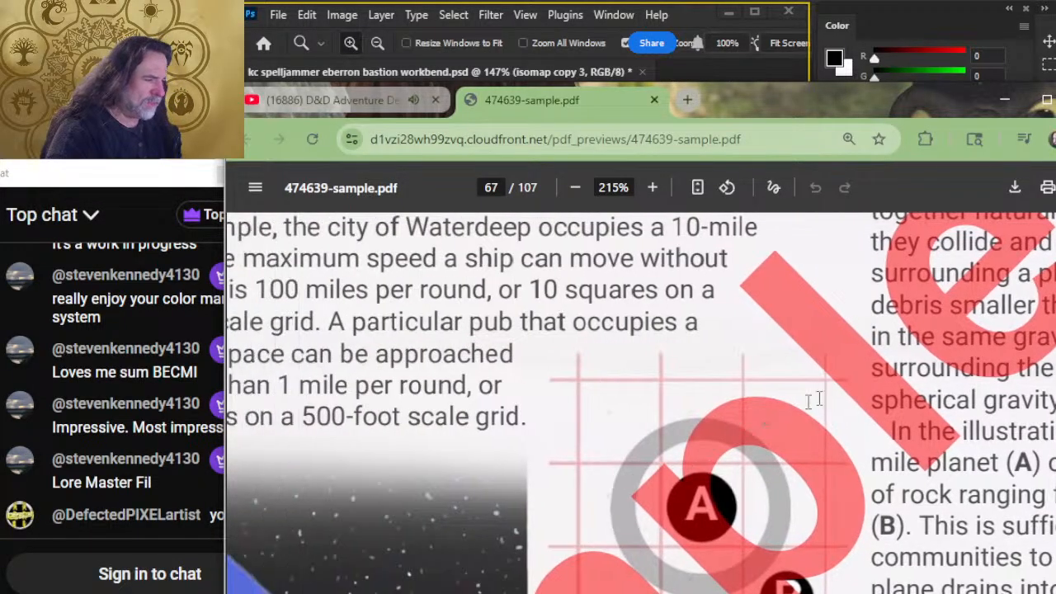
{"action": "scroll", "coordinate": [817, 404], "scroll_direction": "down", "scroll_amount": 3}
{"action": "scroll", "coordinate": [819, 404], "scroll_direction": "down", "scroll_amount": 3}
{"action": "scroll", "coordinate": [788, 453], "scroll_direction": "down", "scroll_amount": 3}
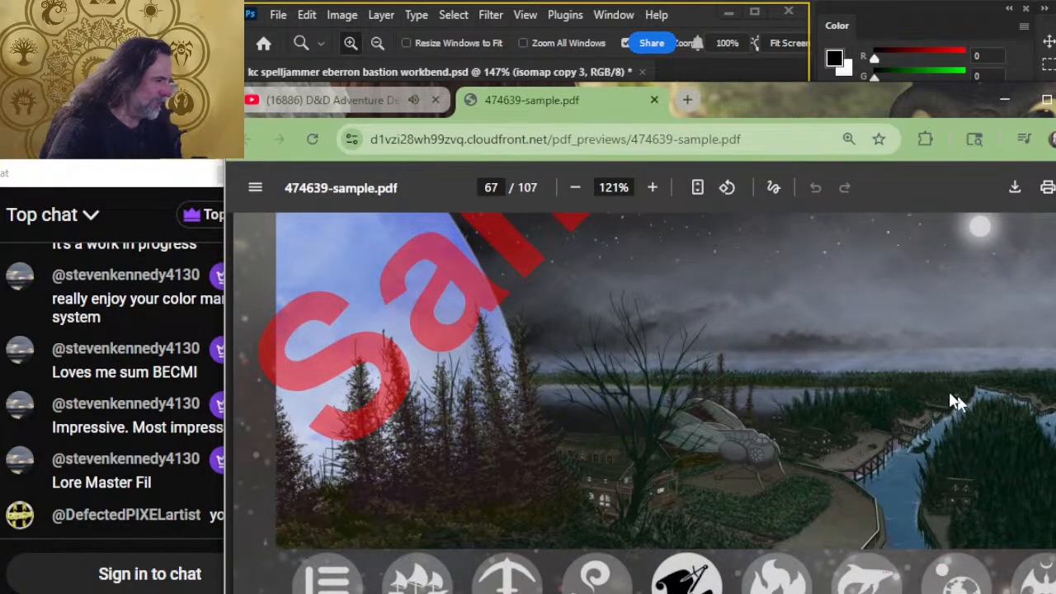
Step: Study the planet and ring diagram (A and B) up close together with the paragraph describing it
{"action": "scroll", "coordinate": [479, 398], "scroll_direction": "up", "scroll_amount": 3}
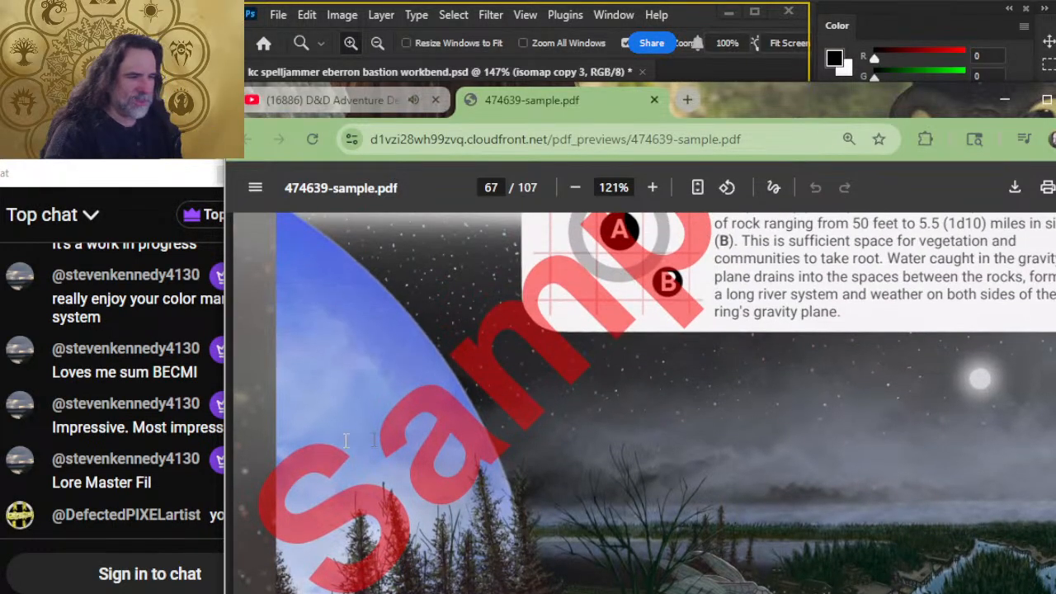
{"action": "scroll", "coordinate": [569, 462], "scroll_direction": "down", "scroll_amount": 3}
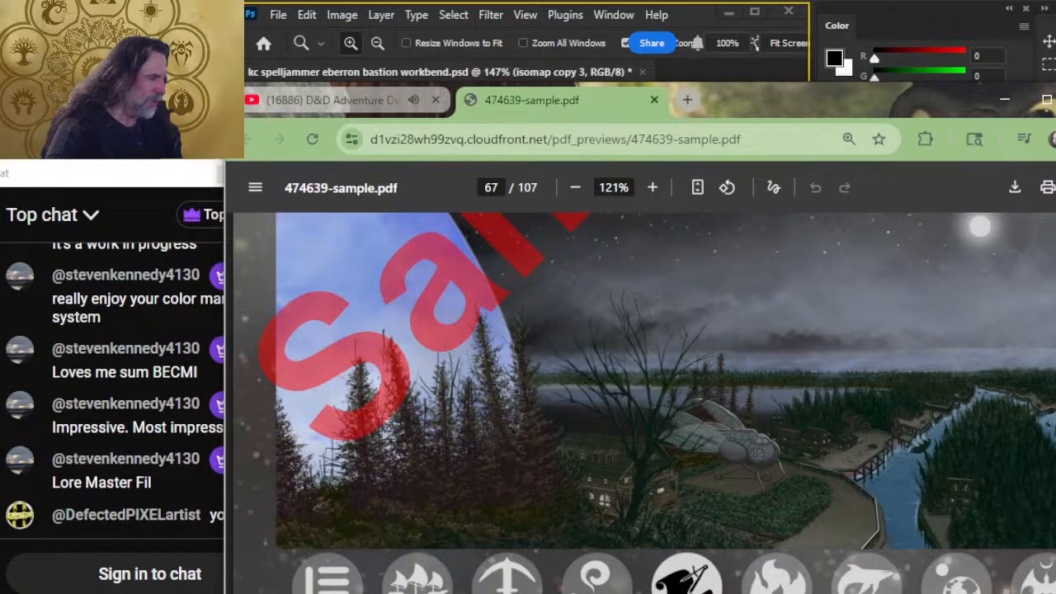
{"action": "scroll", "coordinate": [579, 372], "scroll_direction": "up", "scroll_amount": 3}
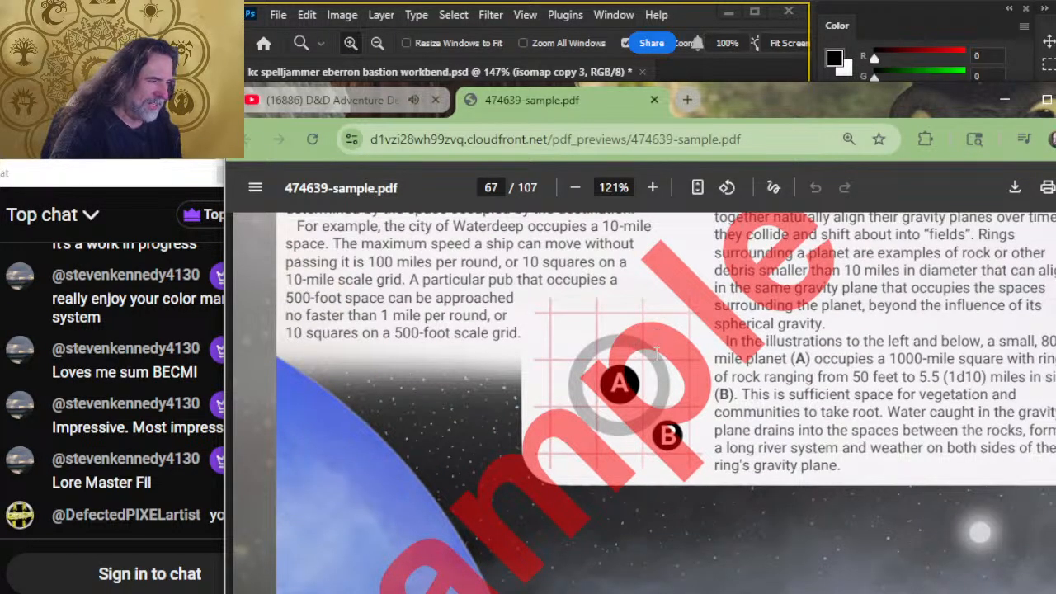
{"action": "scroll", "coordinate": [656, 384], "scroll_direction": "up", "scroll_amount": 5, "text": "ctrl"}
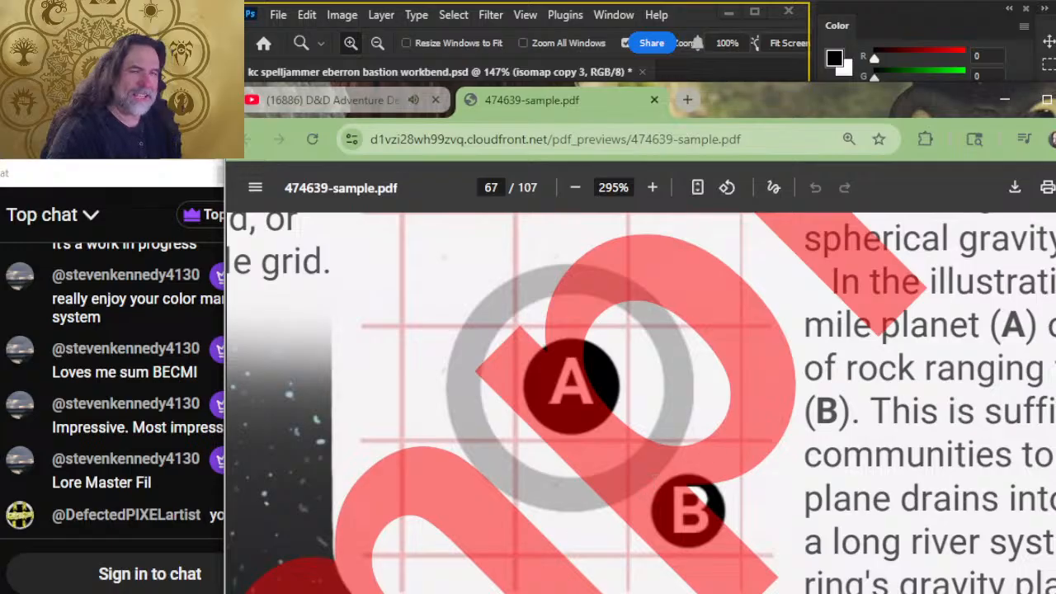
{"action": "scroll", "coordinate": [797, 553], "scroll_direction": "down", "scroll_amount": 5}
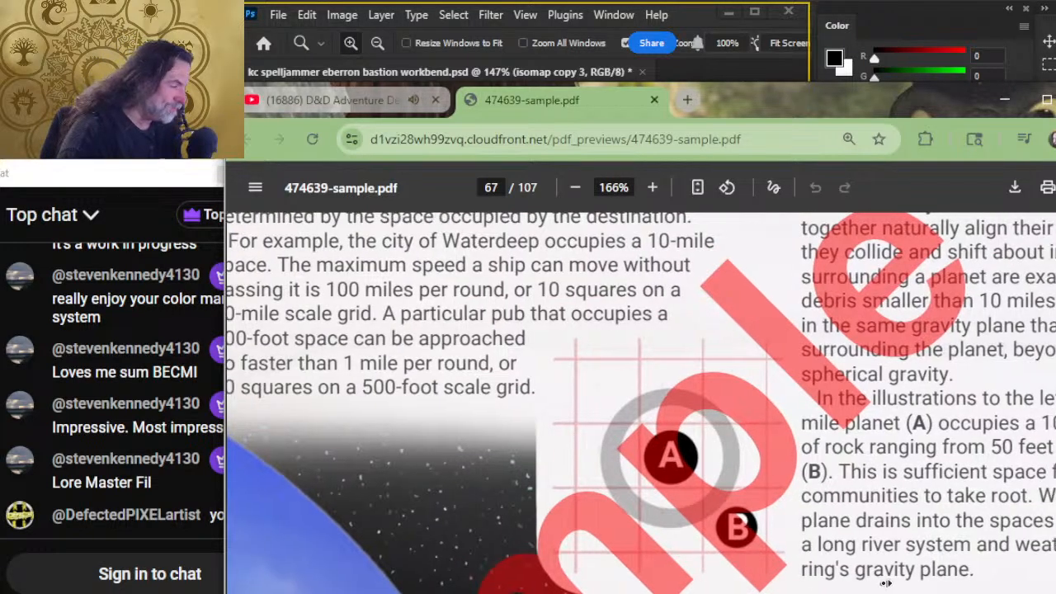
{"action": "scroll", "coordinate": [884, 583], "scroll_direction": "right", "scroll_amount": 3}
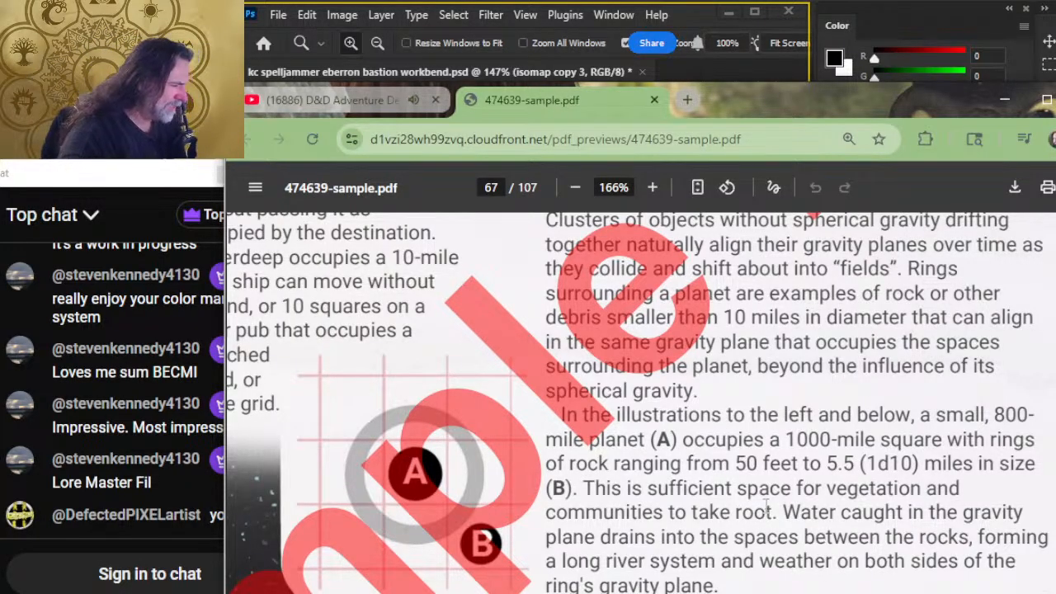
{"action": "scroll", "coordinate": [790, 324], "scroll_direction": "down", "scroll_amount": 2}
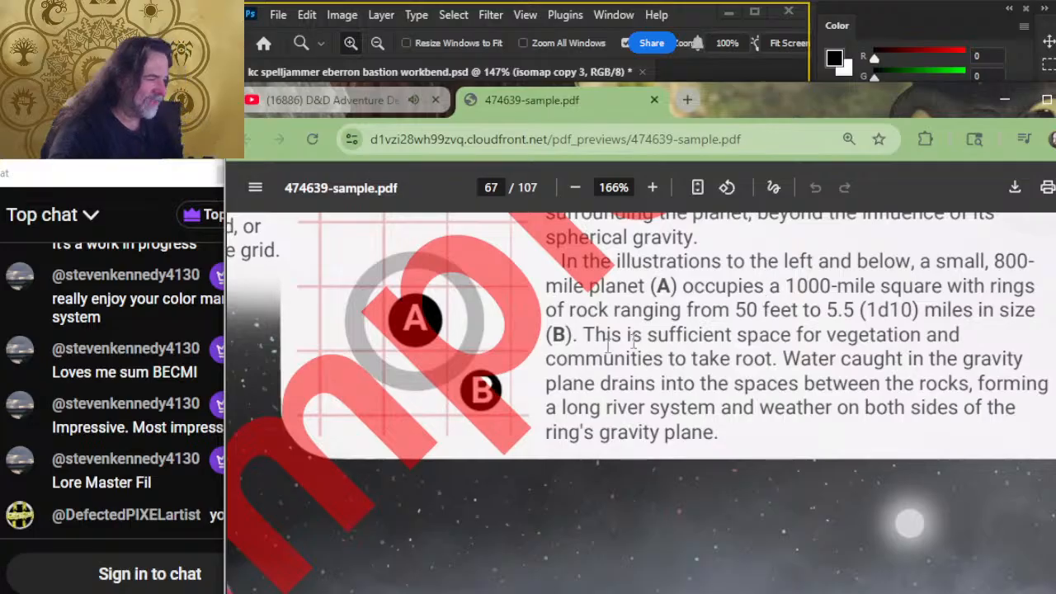
Step: Examine the ring-surface landscape illustration beneath the Gravity Fields text, comparing it with the diagram above
{"action": "scroll", "coordinate": [824, 412], "scroll_direction": "down", "scroll_amount": 5}
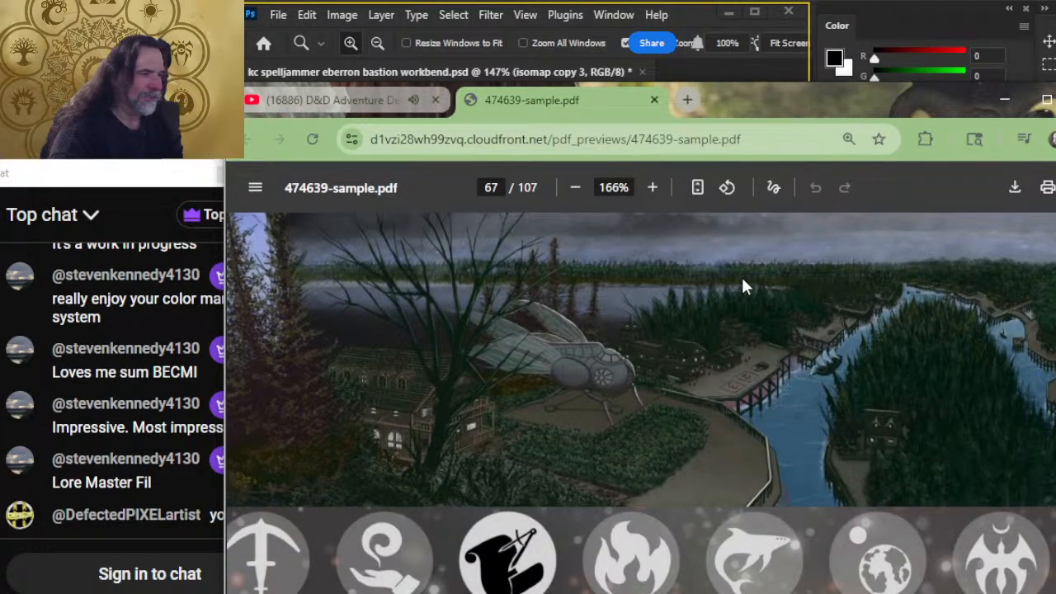
{"action": "scroll", "coordinate": [745, 286], "scroll_direction": "up", "scroll_amount": 5}
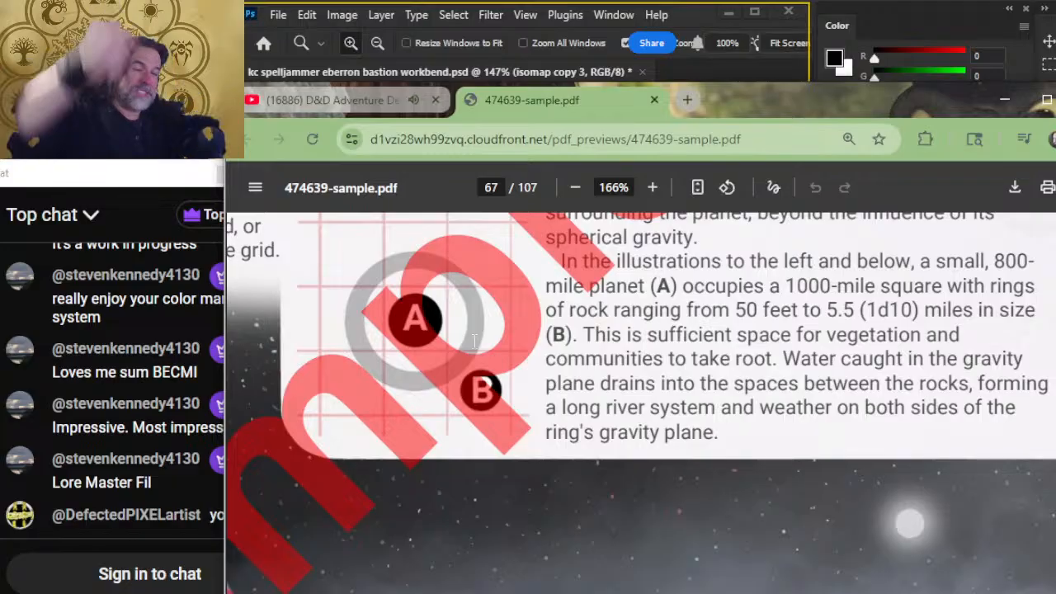
{"action": "scroll", "coordinate": [475, 340], "scroll_direction": "down", "scroll_amount": 5}
{"action": "scroll", "coordinate": [782, 398], "scroll_direction": "up", "scroll_amount": 7}
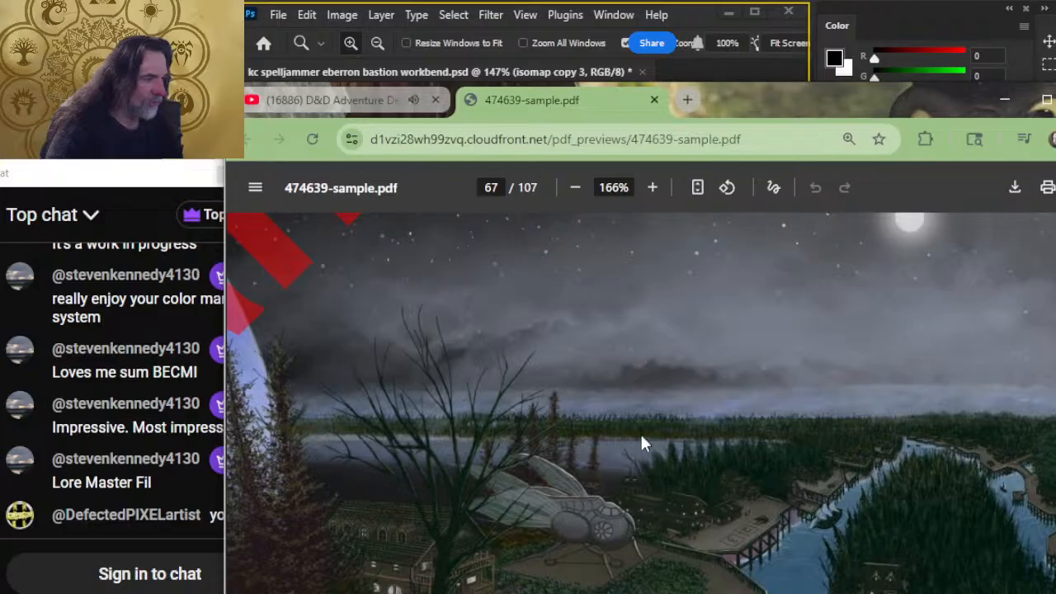
{"action": "scroll", "coordinate": [576, 431], "scroll_direction": "down", "scroll_amount": 2}
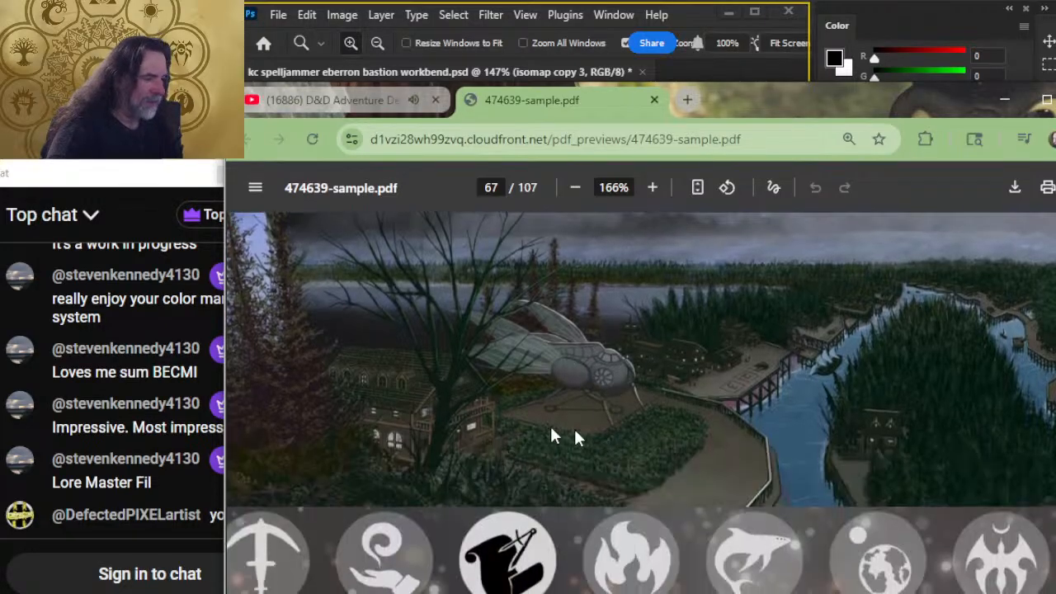
{"action": "scroll", "coordinate": [526, 303], "scroll_direction": "up", "scroll_amount": 2}
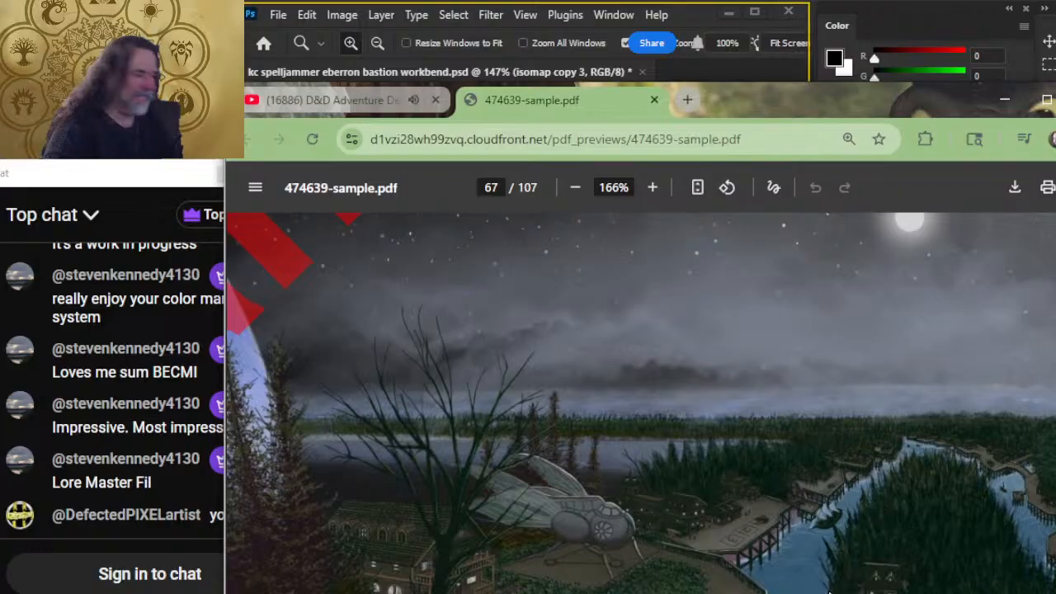
{"action": "scroll", "coordinate": [874, 498], "scroll_direction": "down", "scroll_amount": 2}
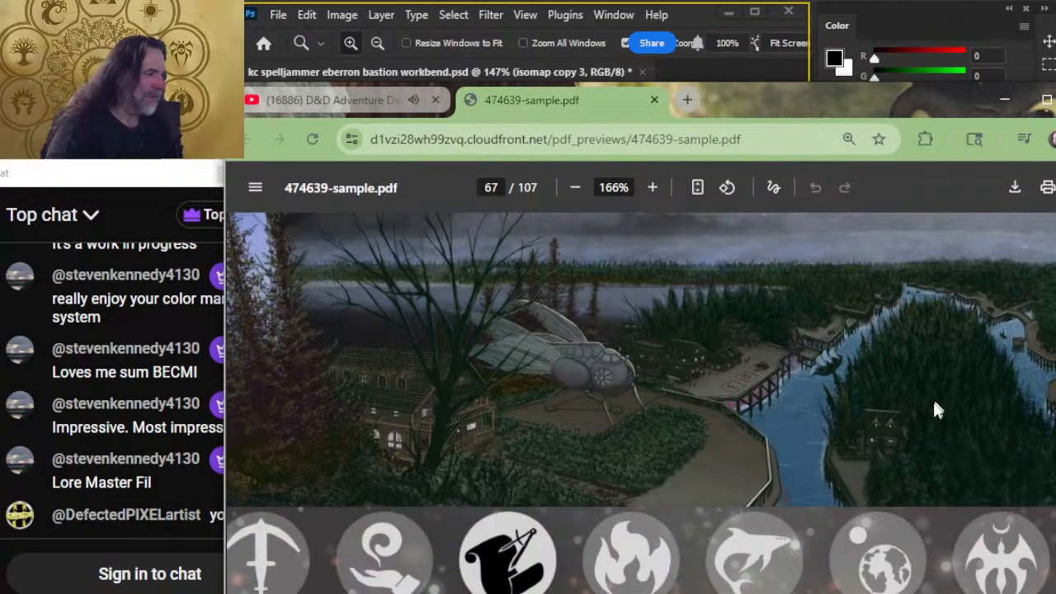
{"action": "scroll", "coordinate": [752, 431], "scroll_direction": "up", "scroll_amount": 2}
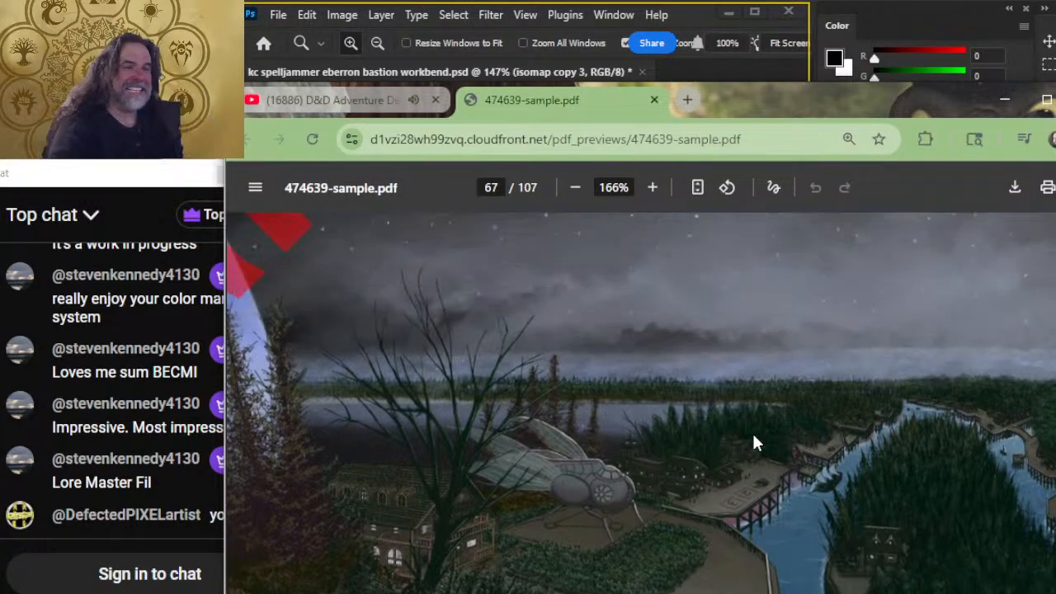
Step: Switch to Photoshop and show the system map group in place of the community group
{"action": "key", "text": "alt+Tab"}
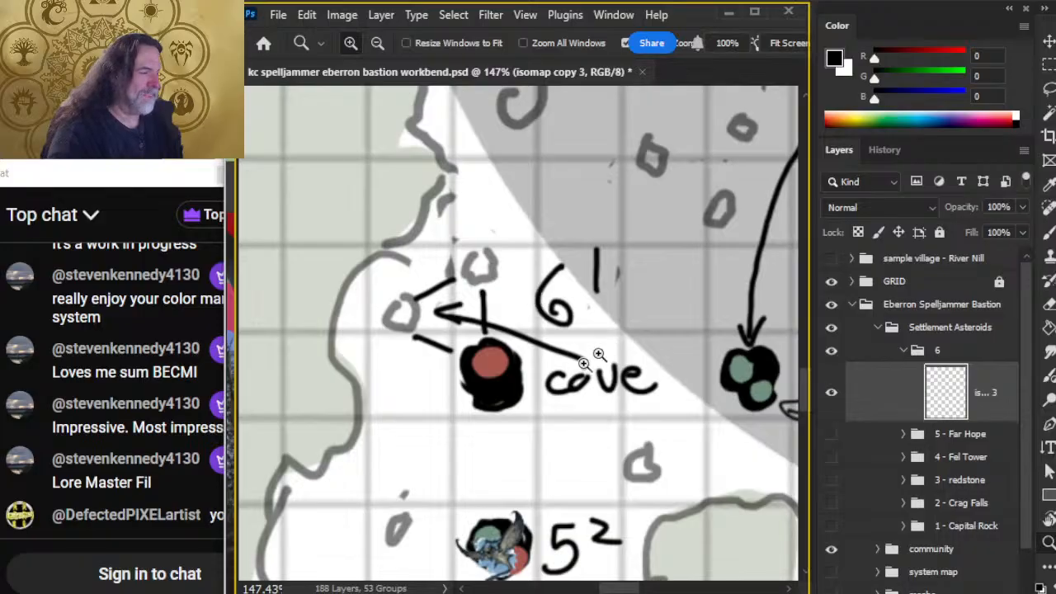
{"action": "left_click_drag", "start_coordinate": [565, 375], "coordinate": [516, 361]}
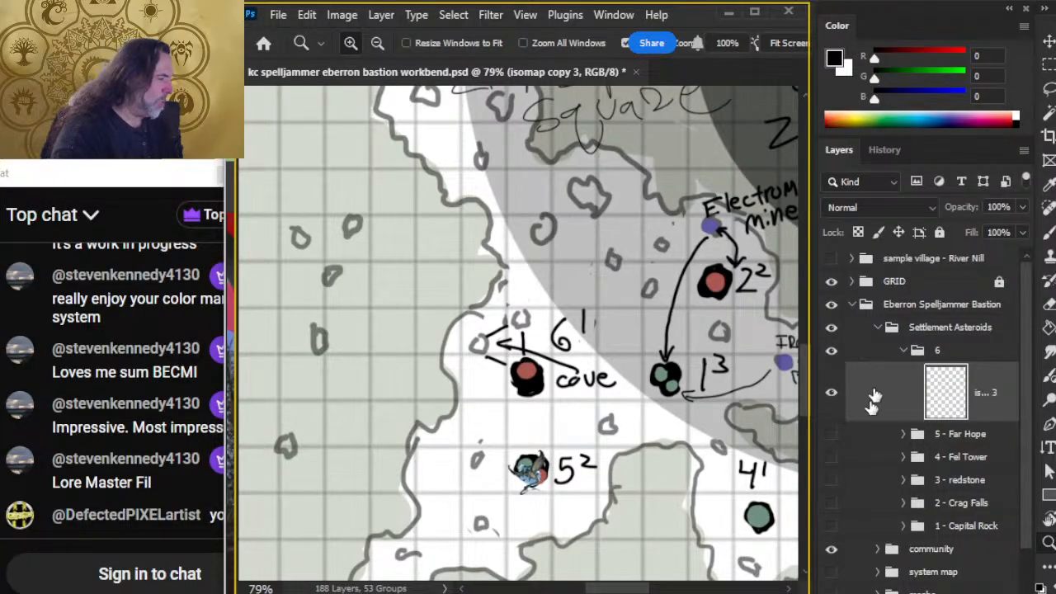
{"action": "left_click", "coordinate": [831, 391]}
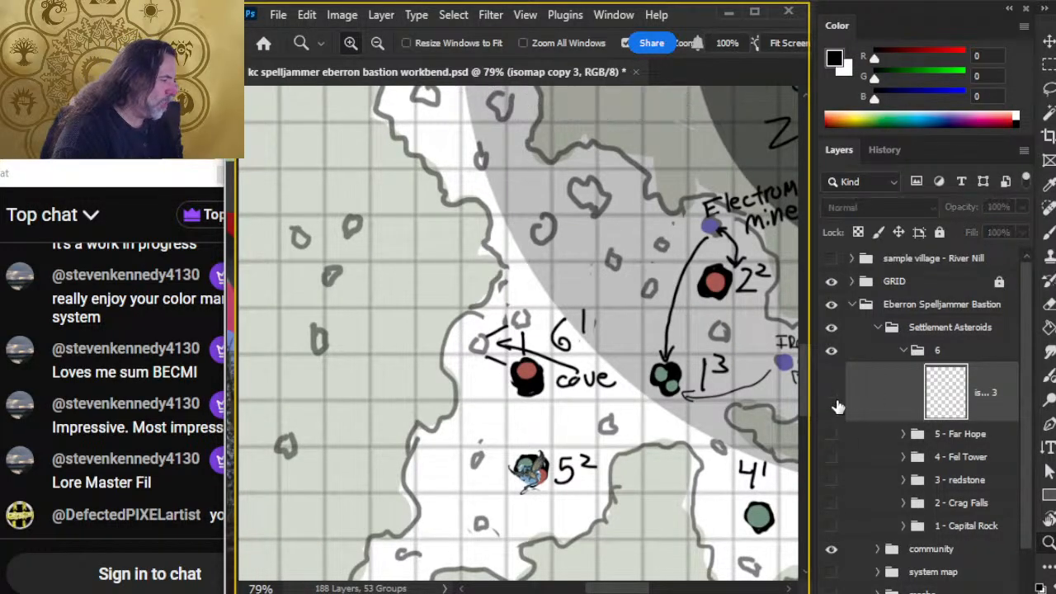
{"action": "left_click", "coordinate": [831, 391]}
{"action": "left_click", "coordinate": [831, 329]}
{"action": "left_click", "coordinate": [830, 330]}
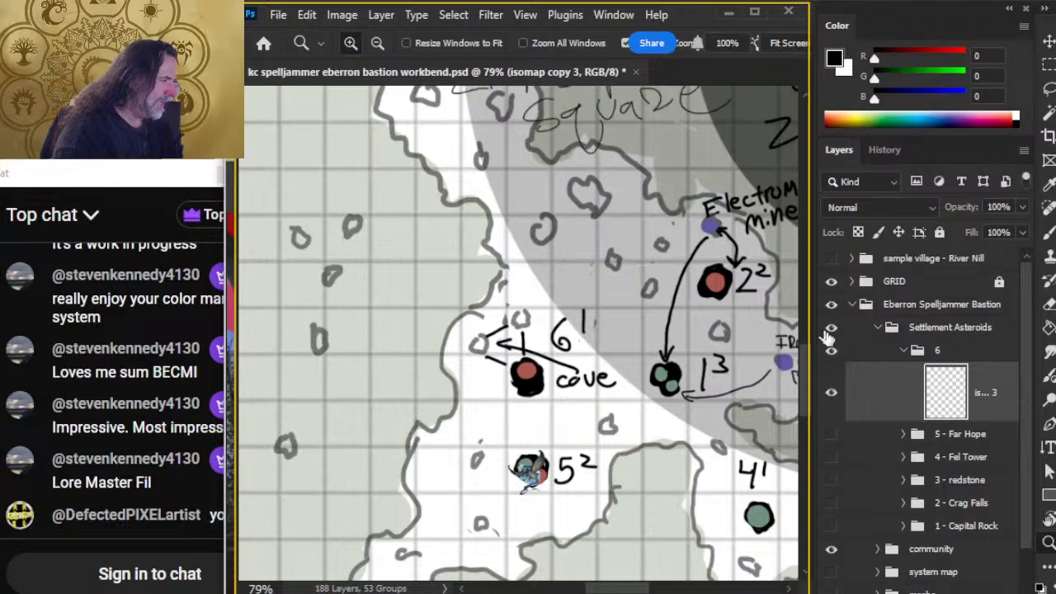
{"action": "left_click", "coordinate": [832, 551]}
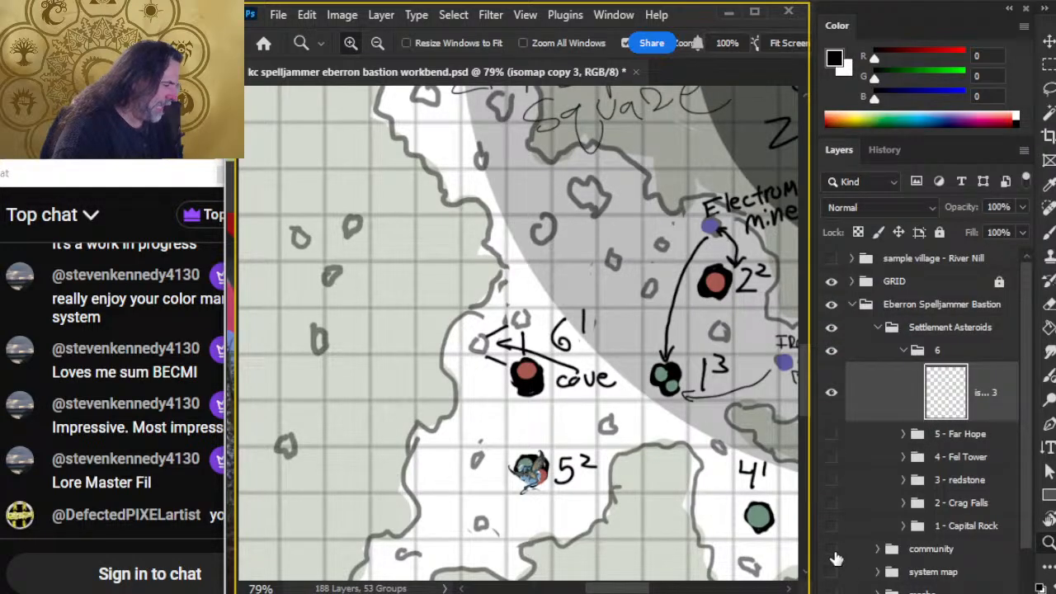
{"action": "left_click", "coordinate": [832, 572]}
Step: Examine the numbered orbit rings and the linked locations on the system map, from the center outward and back to the YOU marker
{"action": "left_click_drag", "start_coordinate": [355, 437], "coordinate": [499, 434]}
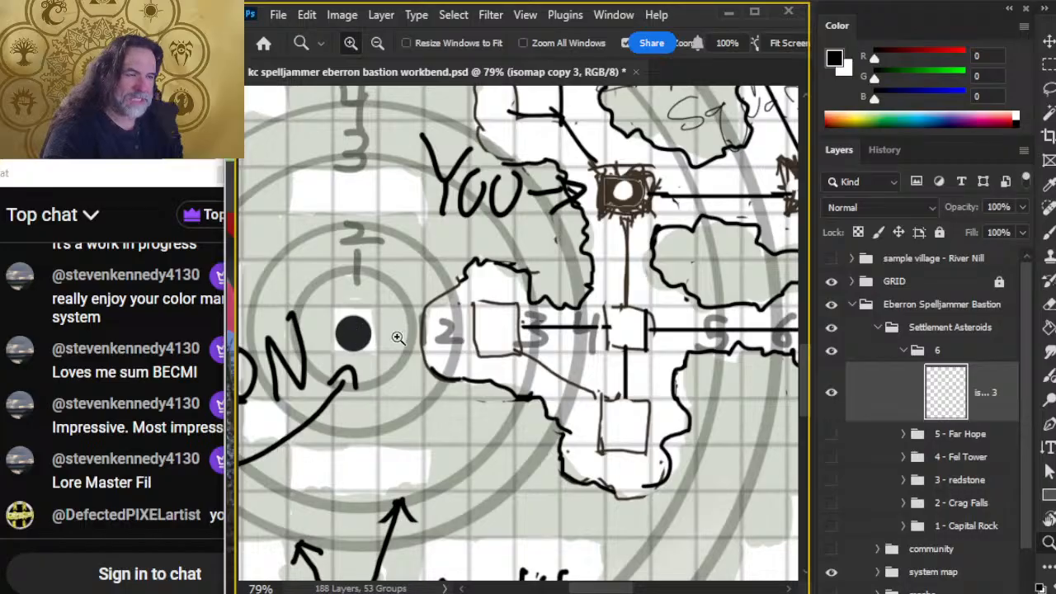
{"action": "scroll", "coordinate": [504, 306], "scroll_direction": "up", "scroll_amount": 5}
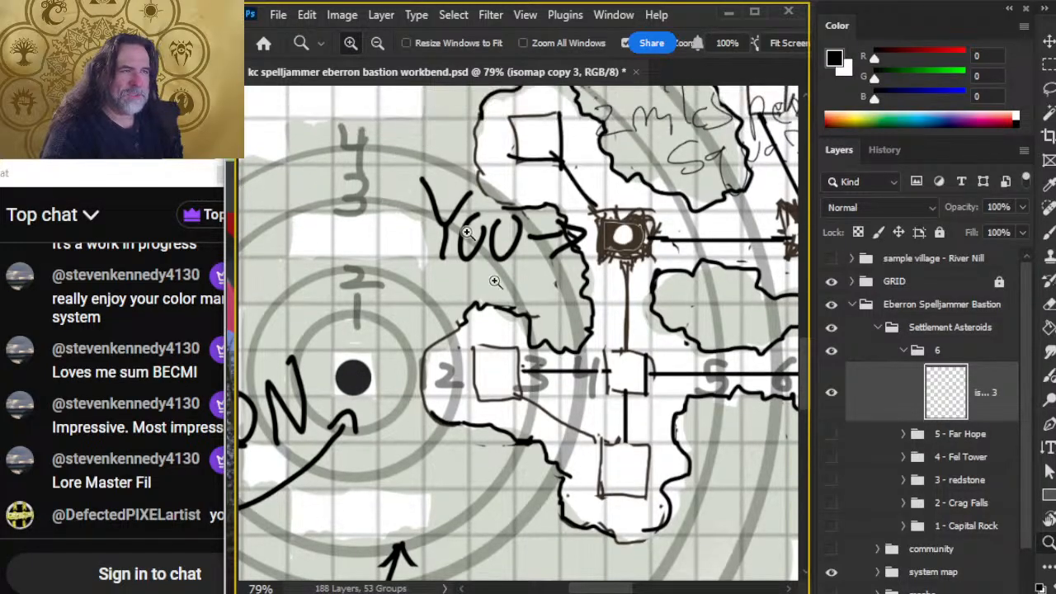
{"action": "scroll", "coordinate": [505, 306], "scroll_direction": "up", "scroll_amount": 8}
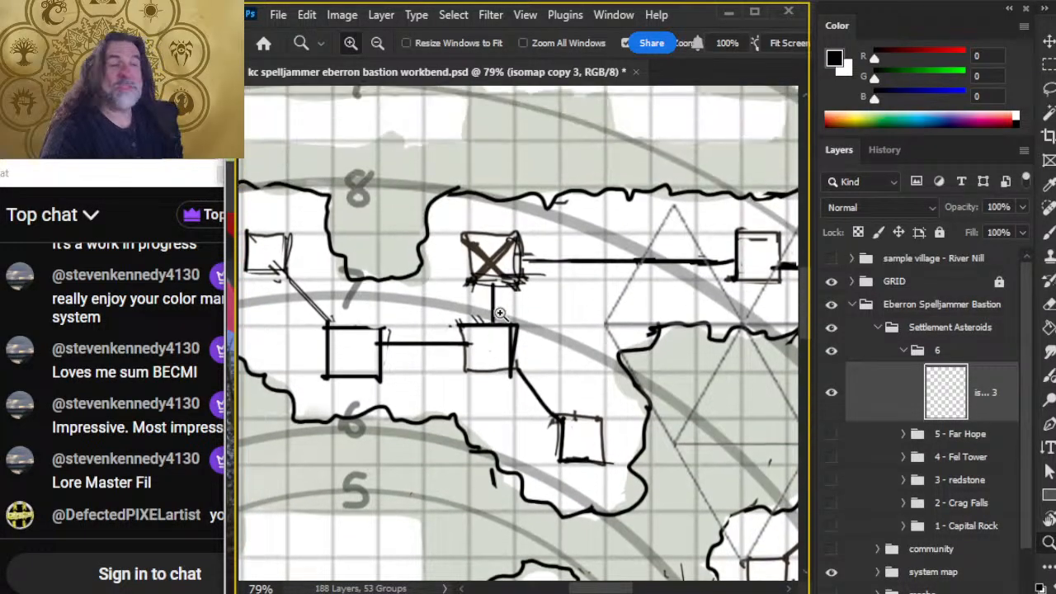
{"action": "scroll", "coordinate": [462, 264], "scroll_direction": "up", "scroll_amount": 1}
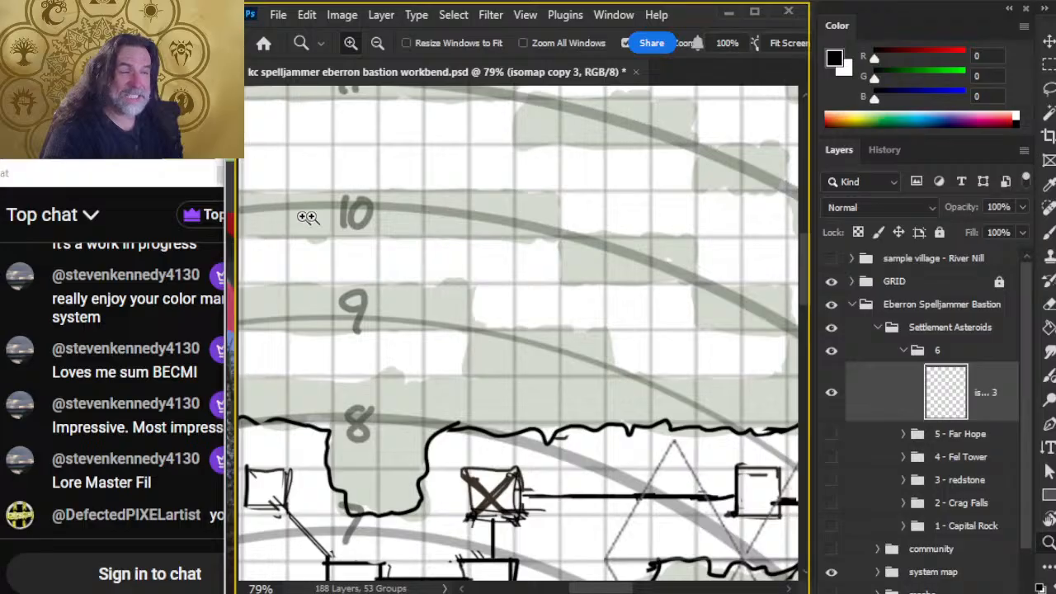
{"action": "scroll", "coordinate": [593, 304], "scroll_direction": "down", "scroll_amount": 1}
{"action": "scroll", "coordinate": [603, 308], "scroll_direction": "down", "scroll_amount": 6}
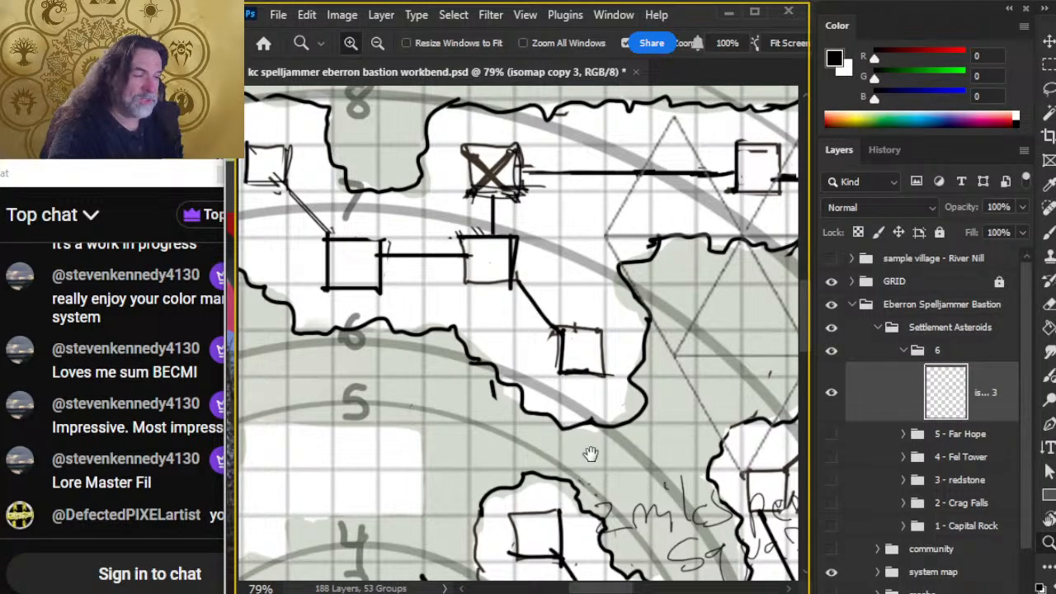
{"action": "left_click_drag", "start_coordinate": [553, 545], "coordinate": [495, 206]}
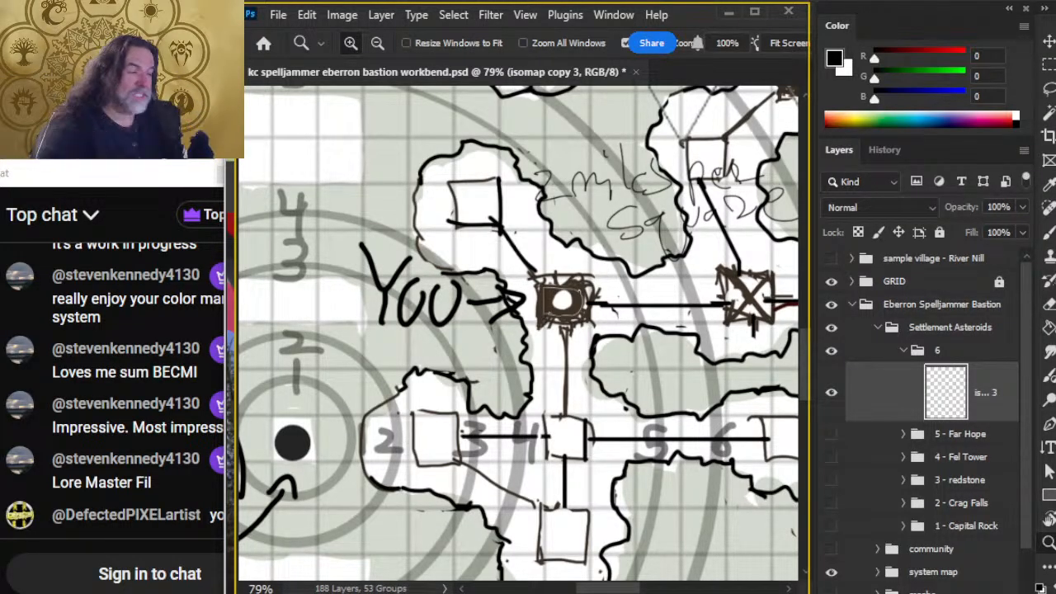
Step: Hide the system map, show the community map again and look over the settlements around the cove
{"action": "left_click", "coordinate": [831, 572]}
{"action": "left_click", "coordinate": [831, 551]}
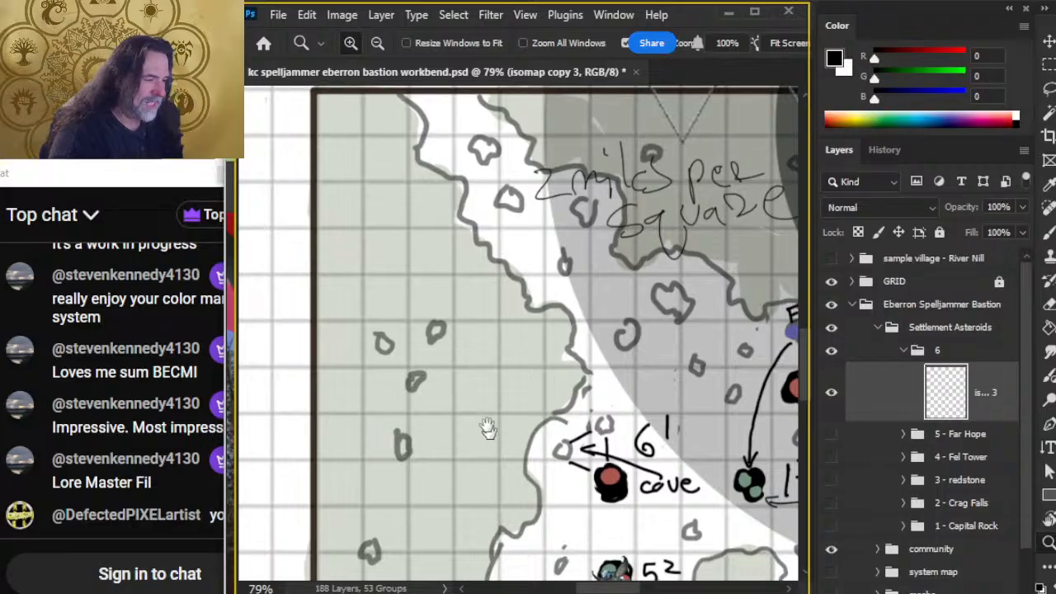
{"action": "left_click_drag", "start_coordinate": [488, 427], "coordinate": [252, 175]}
{"action": "left_click_drag", "start_coordinate": [341, 203], "coordinate": [425, 244]}
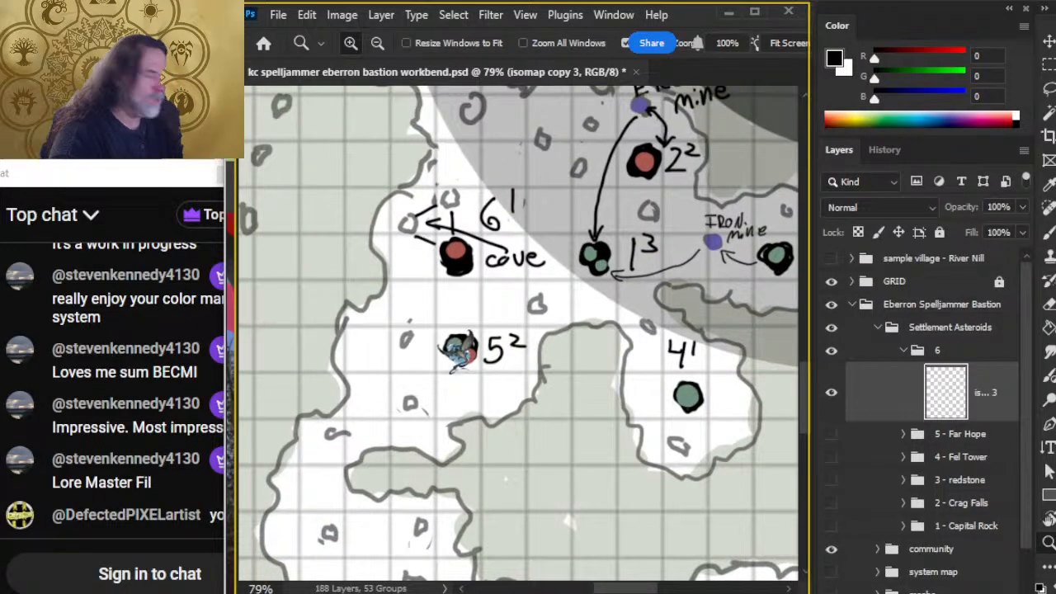
Step: Hide the community map and bring the whole blank triangular asteroid net of group 6 into view
{"action": "left_click", "coordinate": [831, 549]}
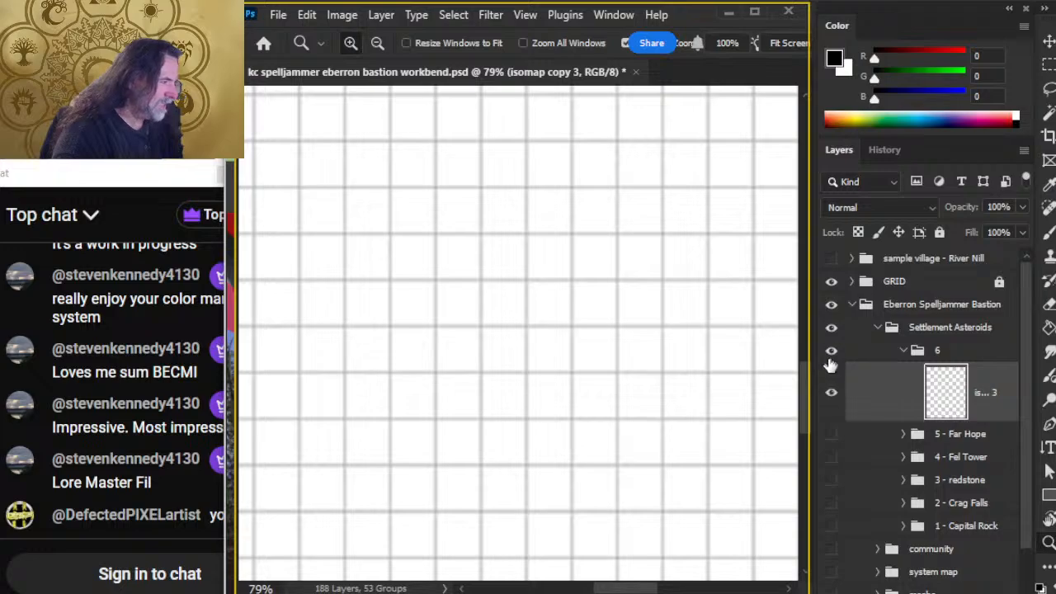
{"action": "mouse_move", "coordinate": [703, 277]}
{"action": "left_mouse_down"}
{"action": "mouse_move", "coordinate": [686, 424]}
{"action": "mouse_move", "coordinate": [635, 509]}
{"action": "mouse_move", "coordinate": [641, 542]}
{"action": "left_mouse_up"}
{"action": "left_click_drag", "start_coordinate": [619, 320], "coordinate": [565, 528]}
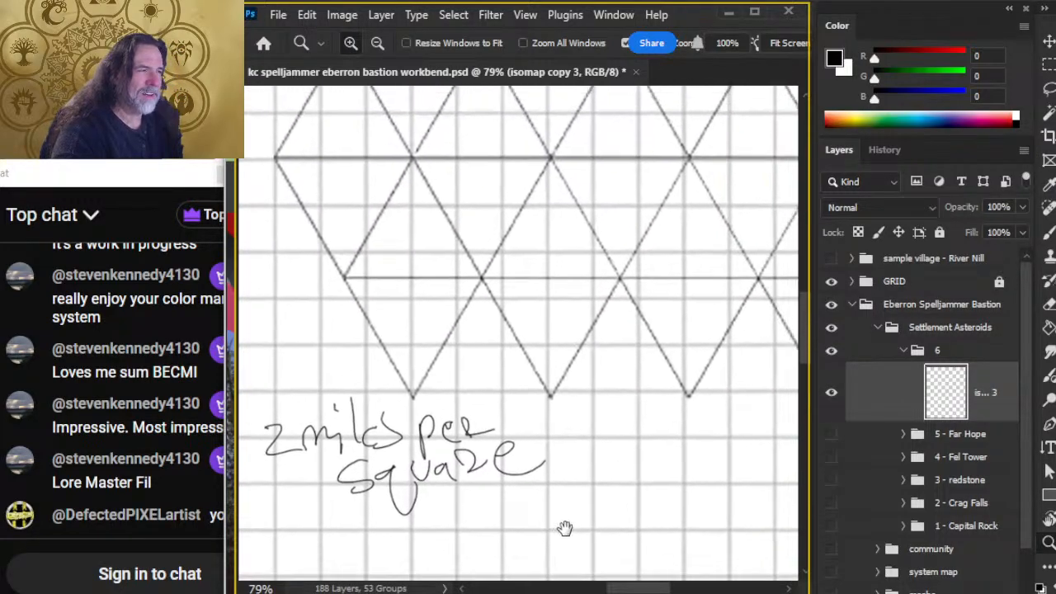
{"action": "scroll", "coordinate": [565, 528], "scroll_direction": "down", "scroll_amount": 4}
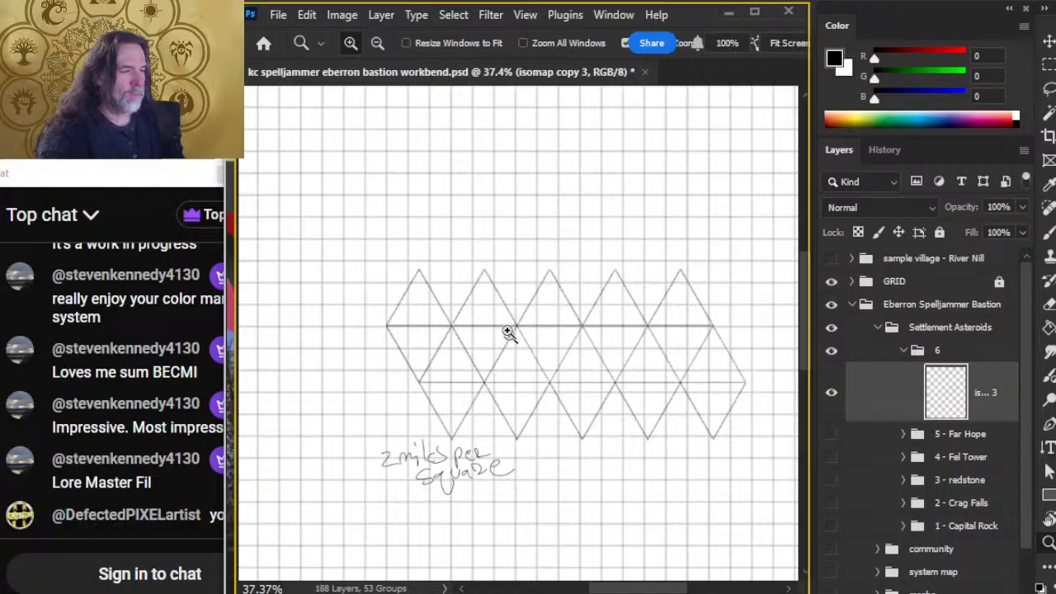
{"action": "left_click_drag", "start_coordinate": [492, 267], "coordinate": [518, 346]}
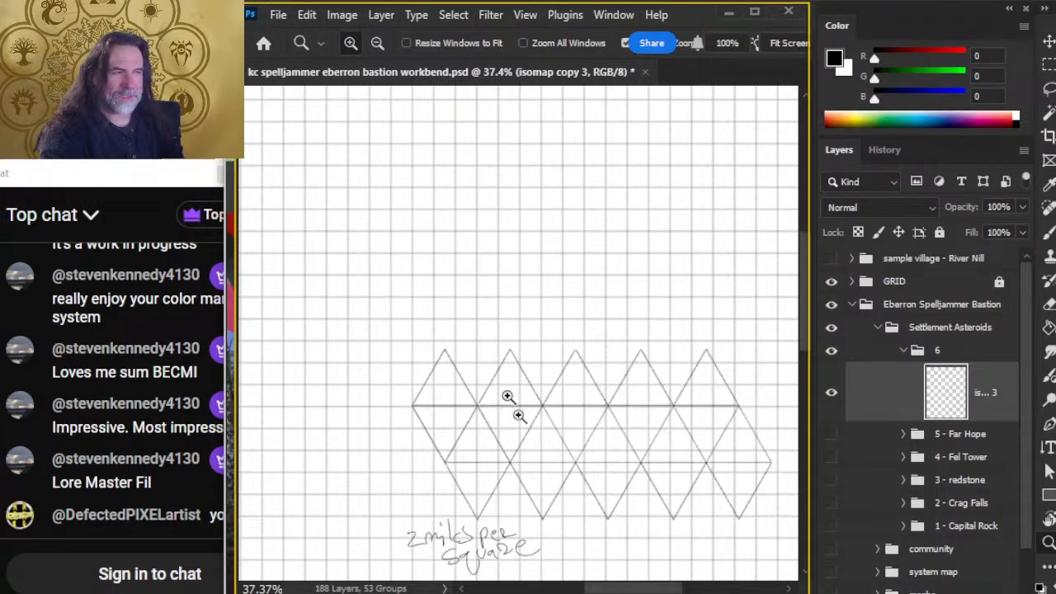
Step: Switch to the campaign documents, view the Scavver Cove (6) entry, and open the 2024 Bastion Campaigns document at its number table
{"action": "left_click_drag", "start_coordinate": [507, 434], "coordinate": [456, 377]}
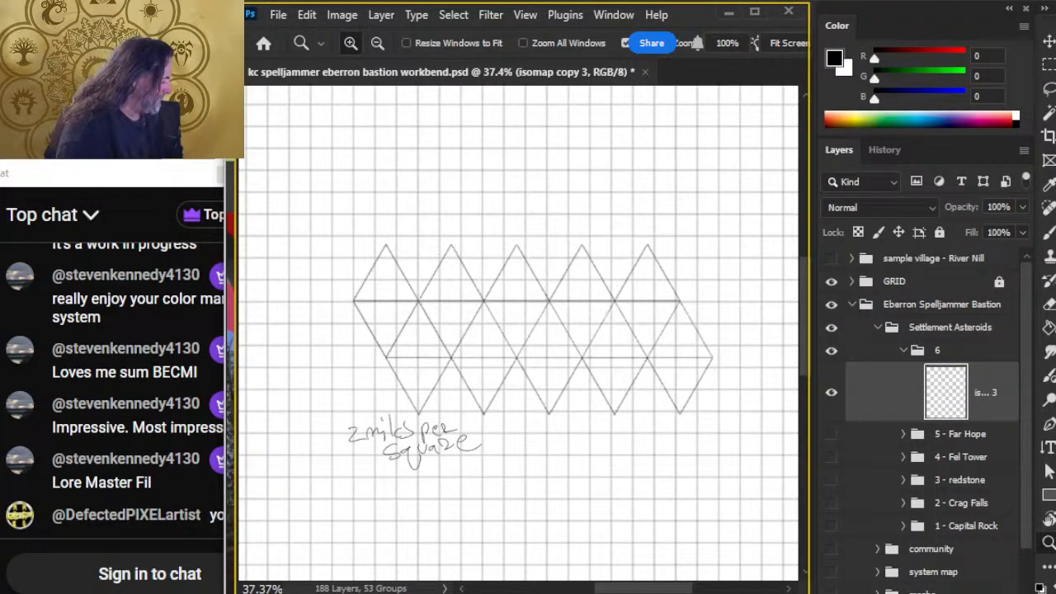
{"action": "key", "text": "alt+Tab"}
{"action": "key", "text": "alt+Tab"}
{"action": "key", "text": "alt+Tab"}
{"action": "key", "text": "alt+Tab"}
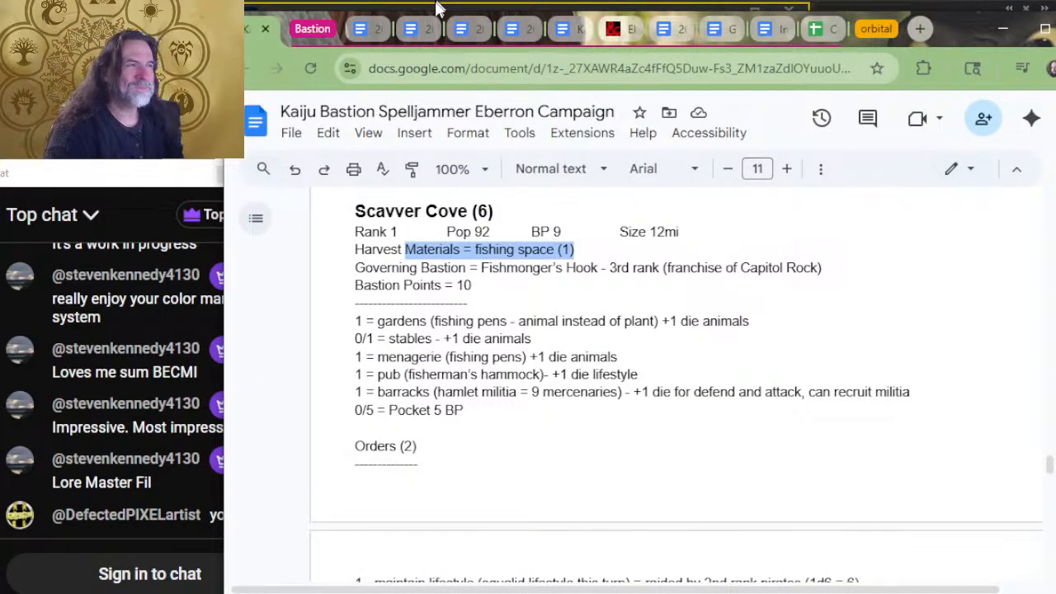
{"action": "left_click", "coordinate": [411, 37]}
Step: Switch to the browser window showing 474639-sample.pdf and close that PDF
{"action": "key", "text": "alt+Tab"}
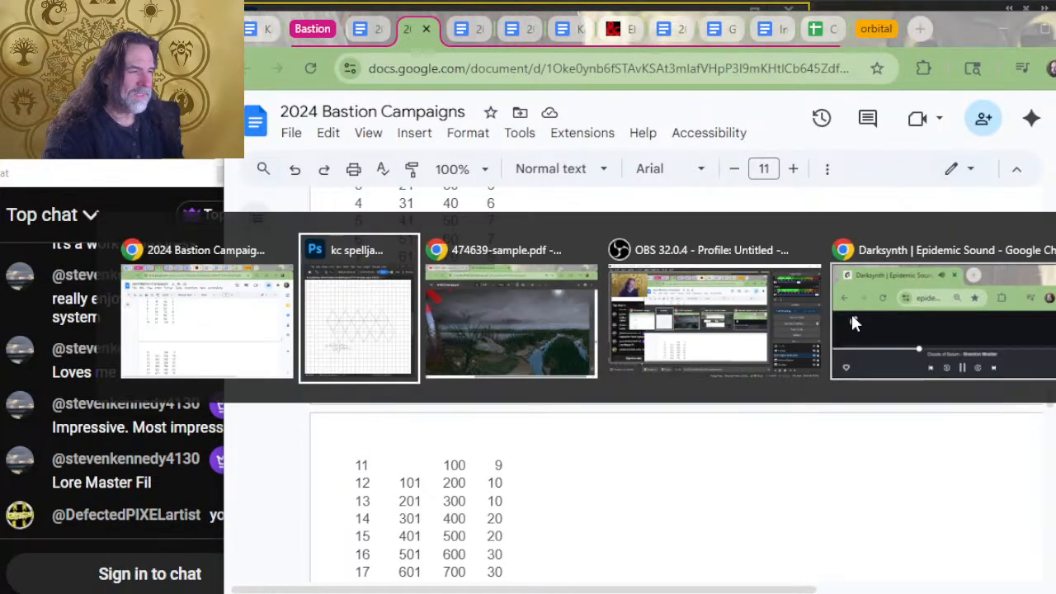
{"action": "key", "text": "alt+Tab"}
{"action": "key", "text": "alt+Tab"}
{"action": "key", "text": "alt+Tab"}
{"action": "key", "text": "alt+shift+Tab"}
{"action": "key", "text": "alt+shift+Tab"}
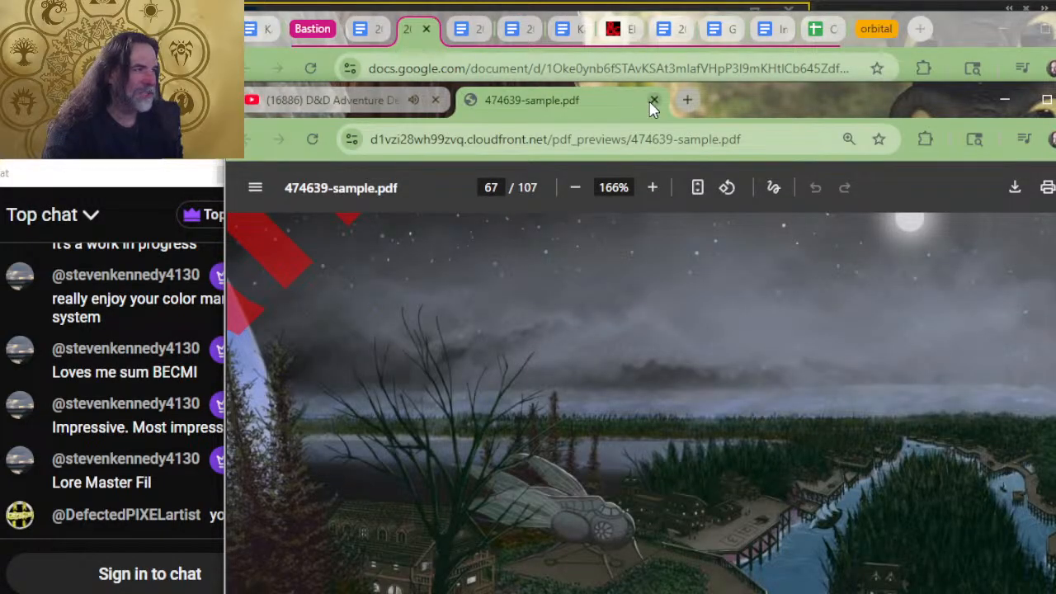
{"action": "left_click", "coordinate": [654, 100]}
Step: Look over the live stream's YouTube page, from the description's document links to the title and chat
{"action": "scroll", "coordinate": [412, 401], "scroll_direction": "down", "scroll_amount": 2}
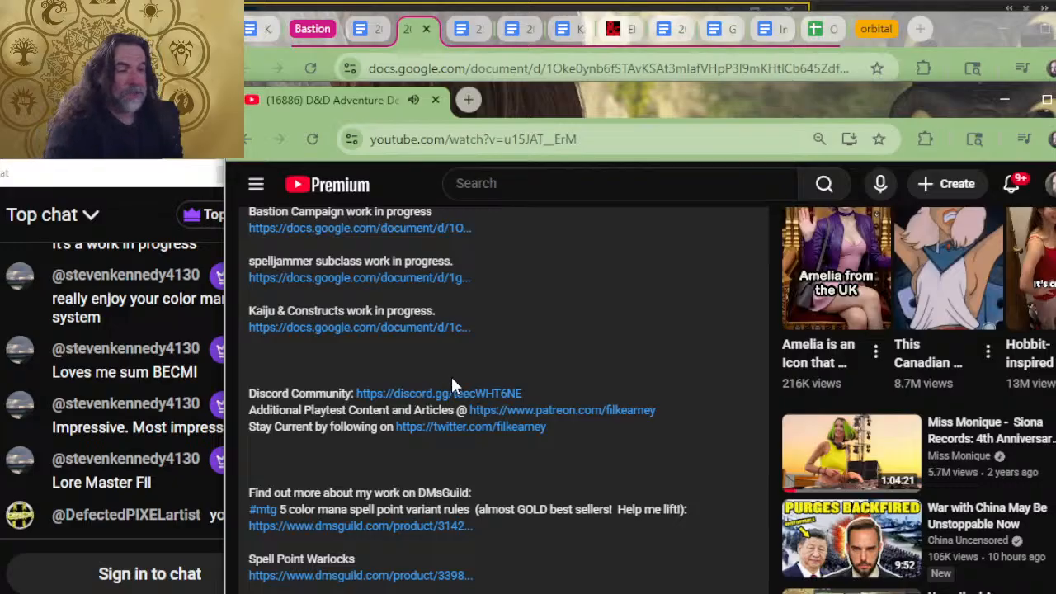
{"action": "scroll", "coordinate": [401, 404], "scroll_direction": "up", "scroll_amount": 6}
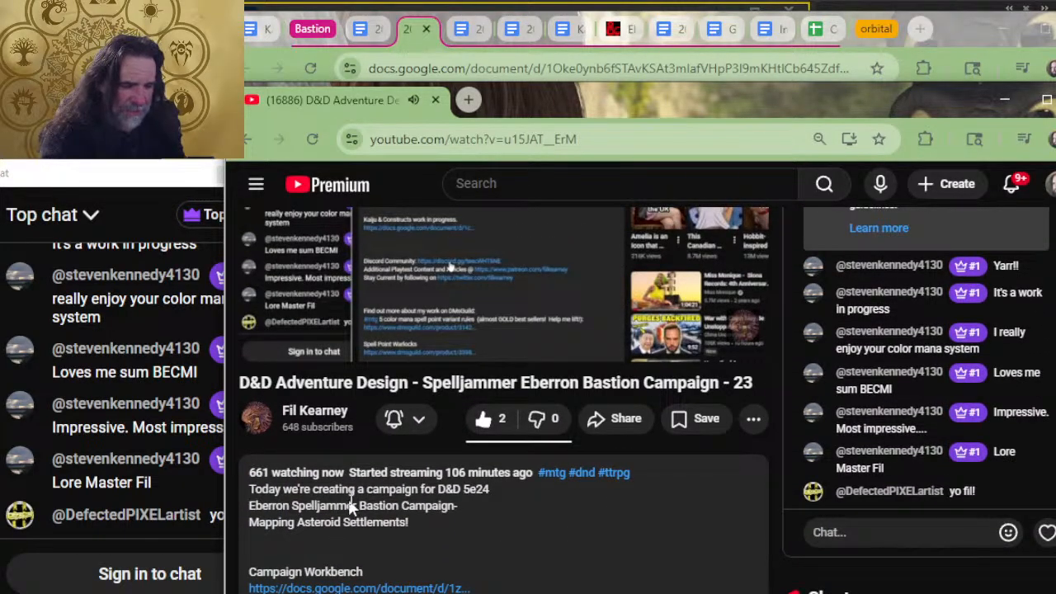
{"action": "scroll", "coordinate": [396, 429], "scroll_direction": "up", "scroll_amount": 2}
{"action": "scroll", "coordinate": [533, 488], "scroll_direction": "down", "scroll_amount": 2}
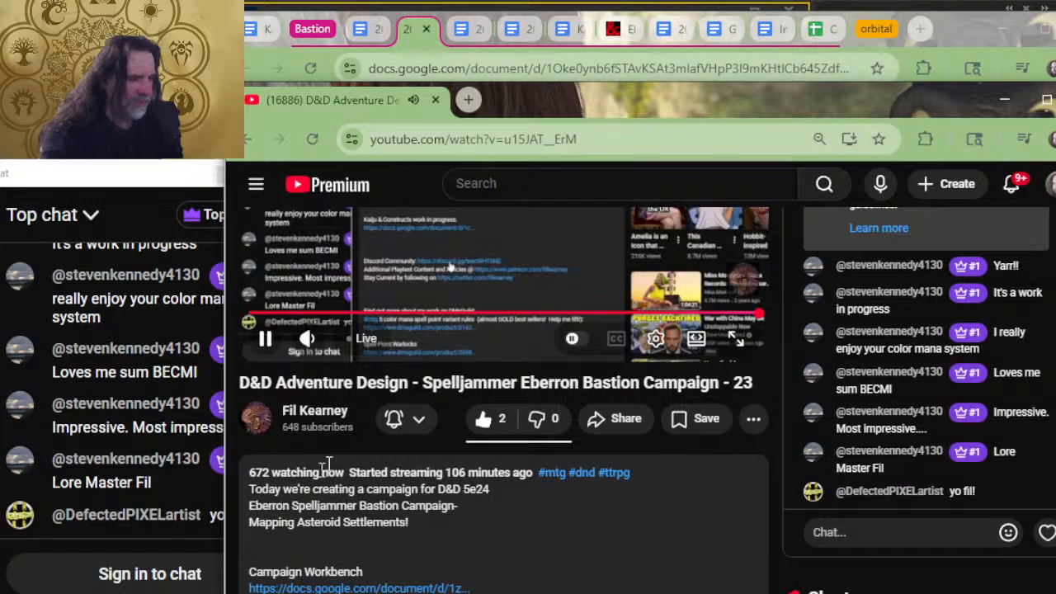
{"action": "scroll", "coordinate": [460, 449], "scroll_direction": "up", "scroll_amount": 2}
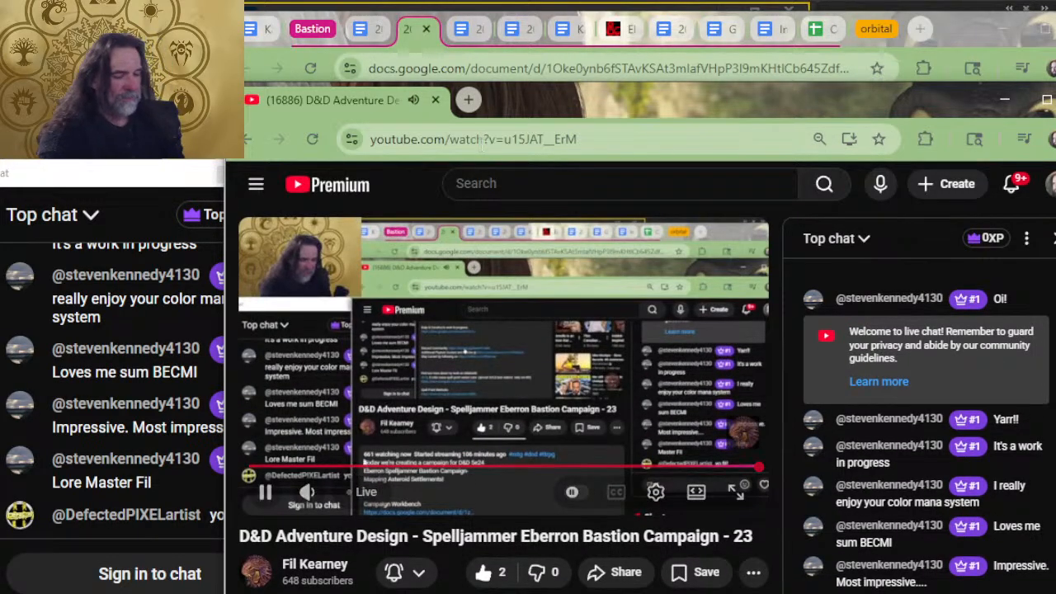
Step: Switch back to Photoshop and brush a small circled settlement mark near the center of the net's middle band
{"action": "key", "text": "alt+Tab"}
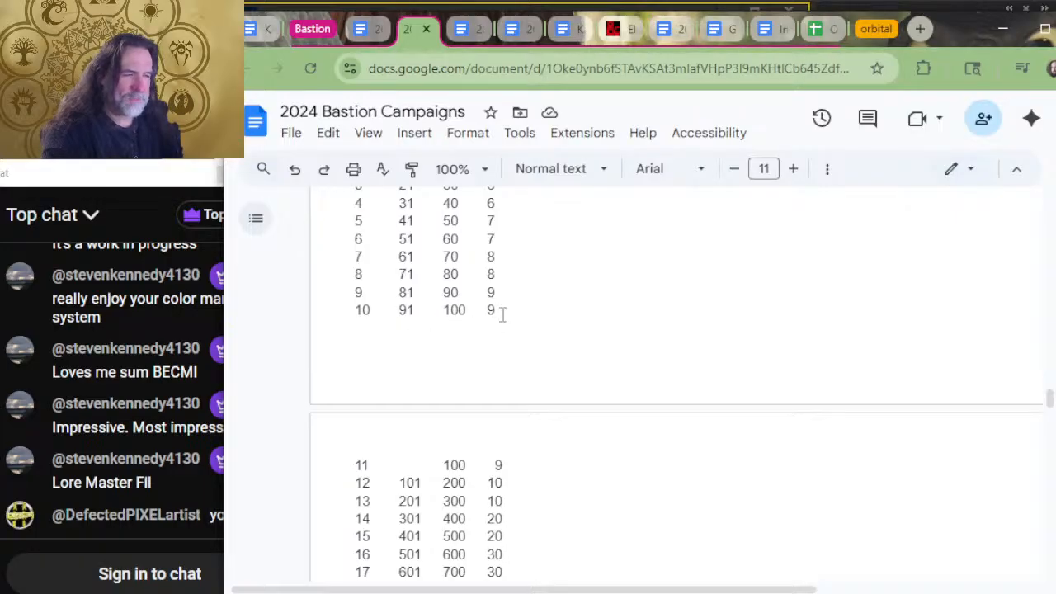
{"action": "key", "text": "alt+Tab"}
{"action": "key", "text": "alt+Tab"}
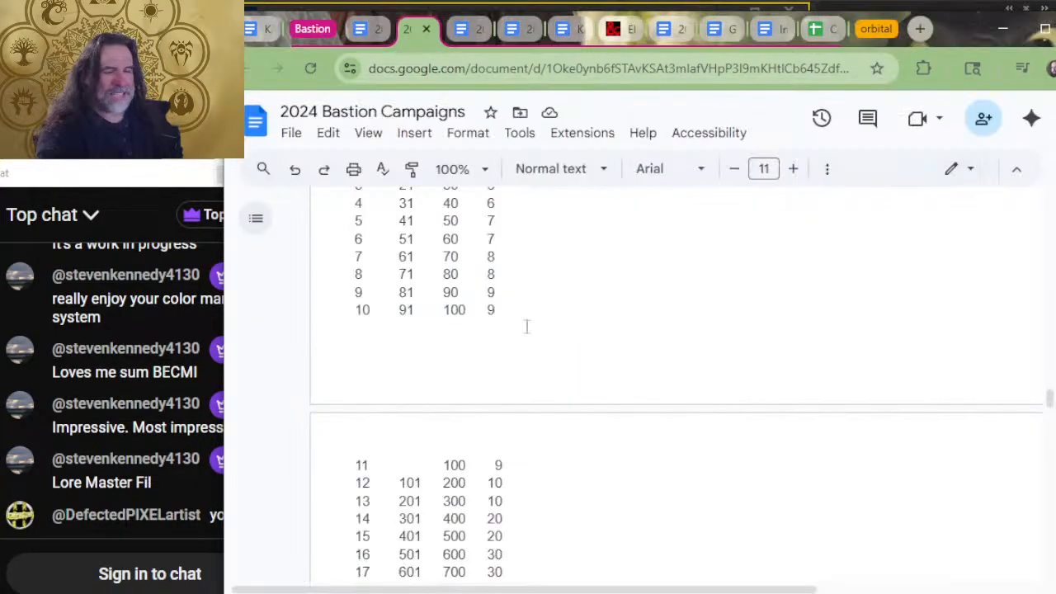
{"action": "key", "text": "alt+Tab"}
{"action": "left_click", "coordinate": [526, 335]}
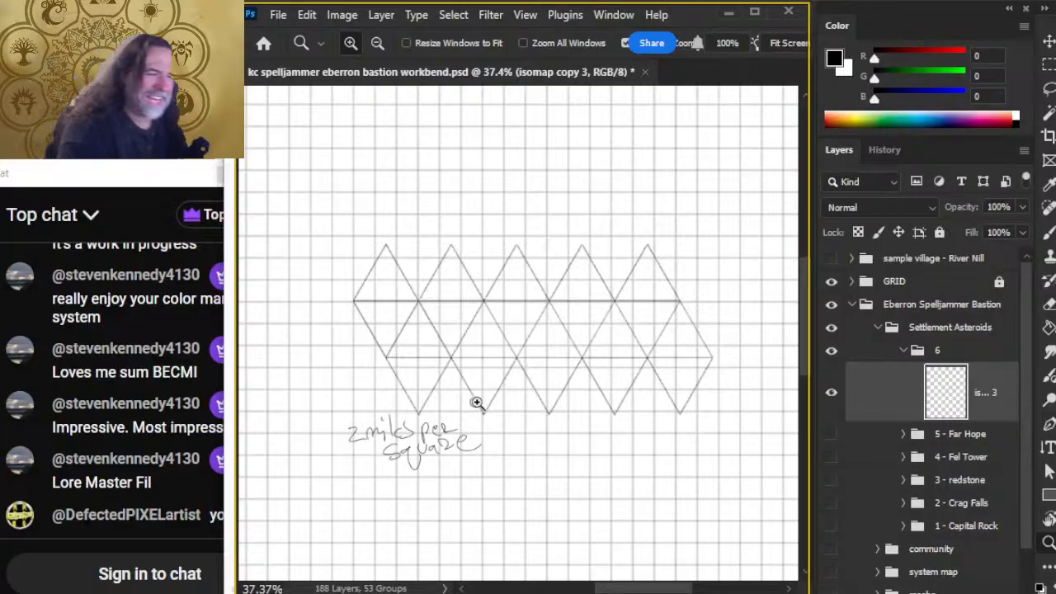
{"action": "key", "text": "b"}
{"action": "left_click_drag", "start_coordinate": [514, 334], "coordinate": [510, 331]}
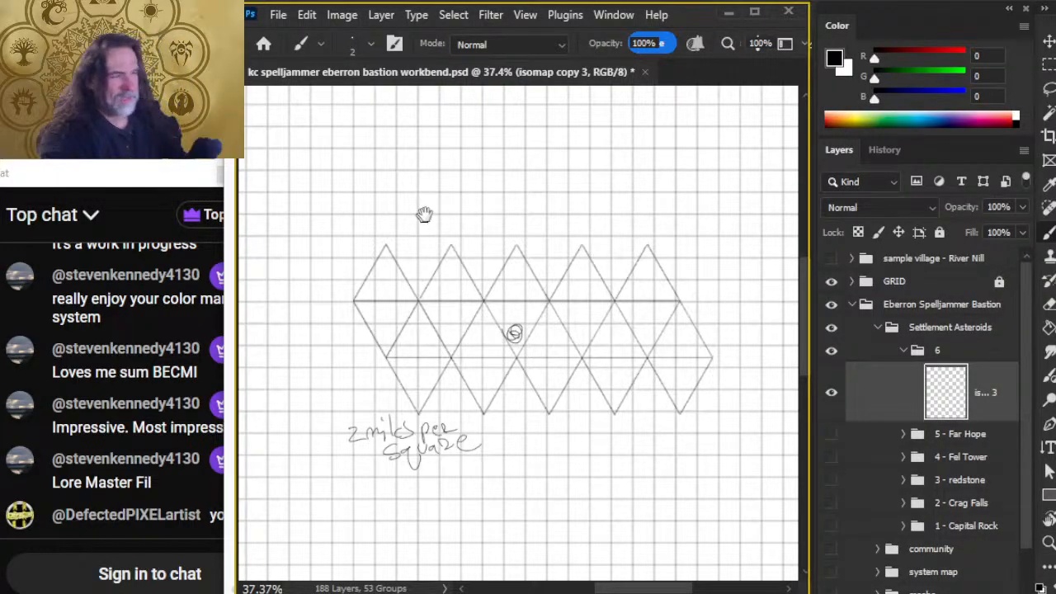
Step: Brush a square outline about 9 by 9 grid squares in the empty area above the triangular net
{"action": "left_click_drag", "start_coordinate": [424, 217], "coordinate": [528, 406]}
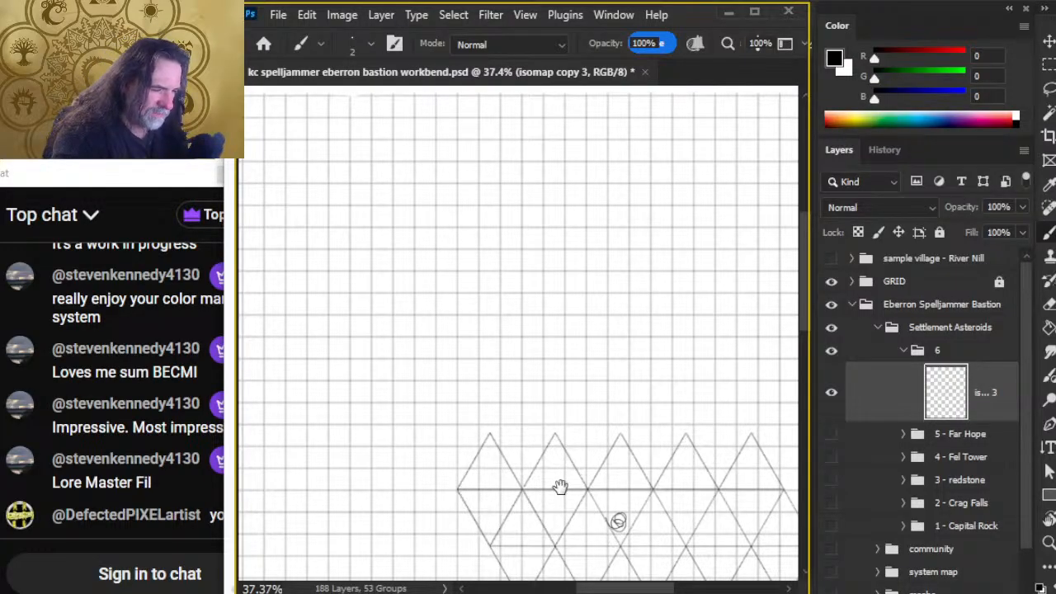
{"action": "mouse_move", "coordinate": [562, 487]}
{"action": "left_mouse_down"}
{"action": "mouse_move", "coordinate": [506, 359]}
{"action": "mouse_move", "coordinate": [561, 482]}
{"action": "left_mouse_up"}
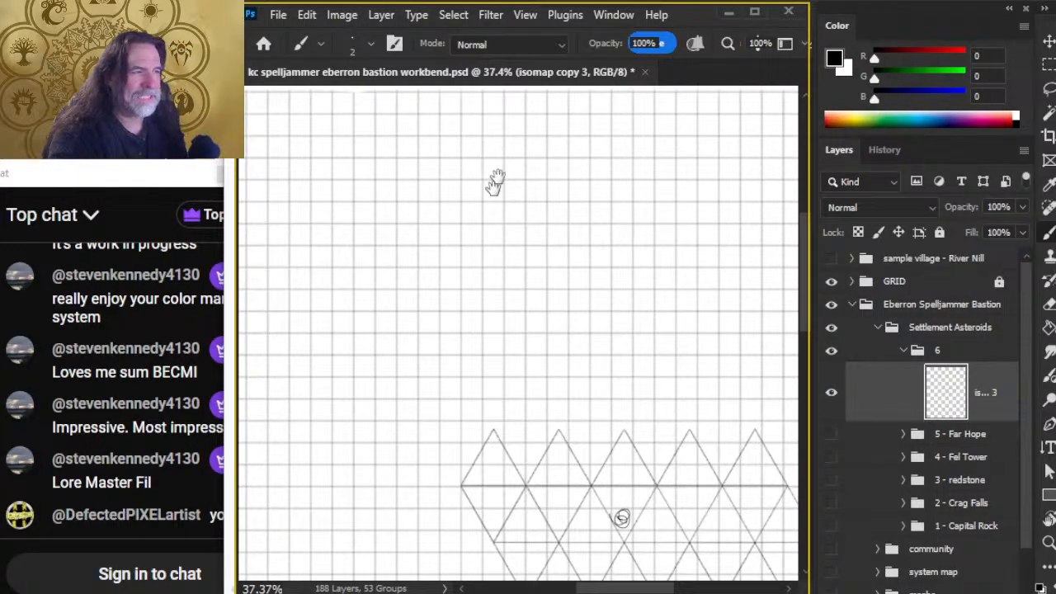
{"action": "mouse_move", "coordinate": [495, 182]}
{"action": "left_mouse_down"}
{"action": "mouse_move", "coordinate": [514, 371]}
{"action": "mouse_move", "coordinate": [495, 244]}
{"action": "left_mouse_up"}
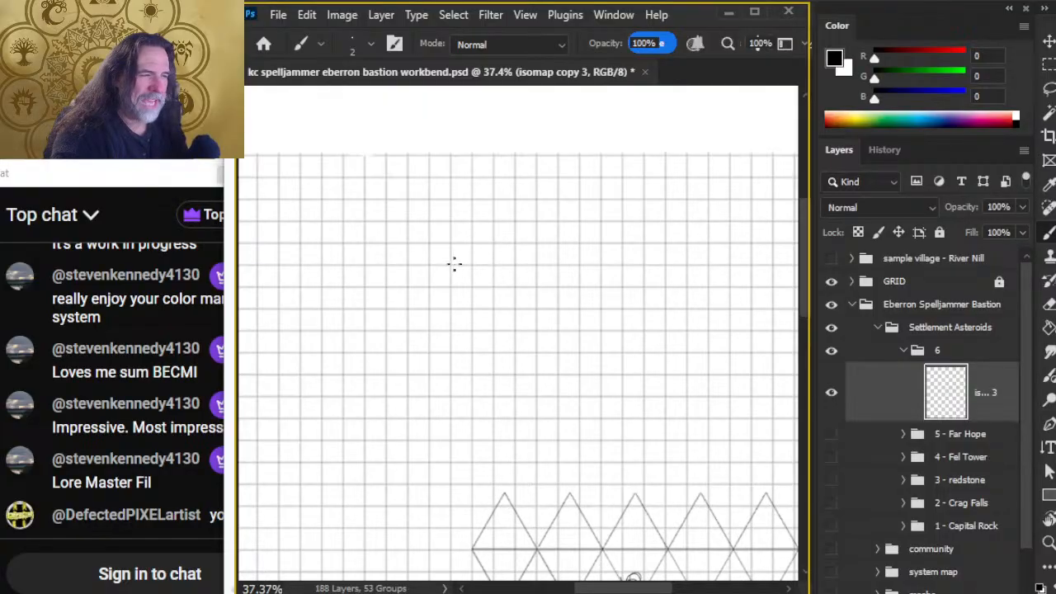
{"action": "mouse_move", "coordinate": [431, 265]}
{"action": "left_mouse_down"}
{"action": "mouse_move", "coordinate": [532, 275]}
{"action": "mouse_move", "coordinate": [625, 265]}
{"action": "left_mouse_up"}
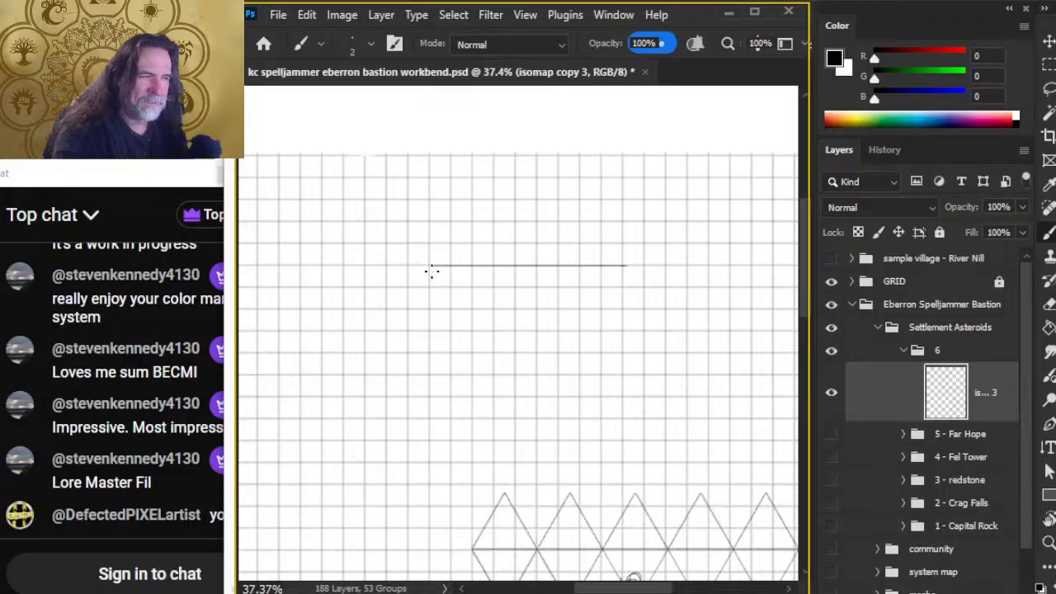
{"action": "left_click_drag", "start_coordinate": [428, 264], "coordinate": [424, 462]}
{"action": "left_click", "coordinate": [627, 466], "text": "shift"}
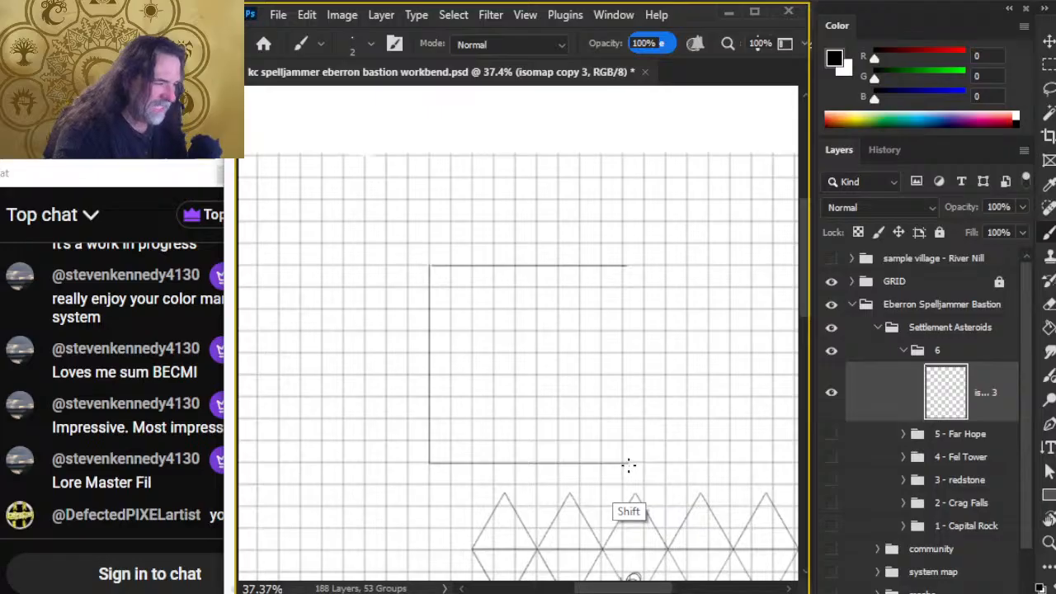
{"action": "left_click_drag", "start_coordinate": [627, 465], "coordinate": [627, 275]}
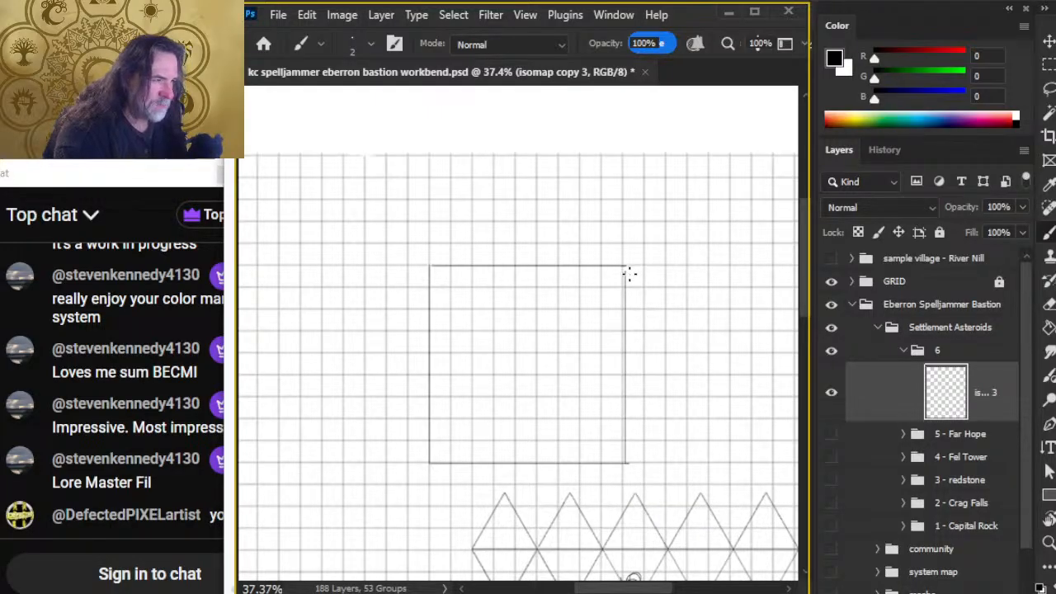
Step: Brush a small circled mark near the center of the new square
{"action": "mouse_move", "coordinate": [622, 459]}
{"action": "left_mouse_down"}
{"action": "mouse_move", "coordinate": [566, 267]}
{"action": "mouse_move", "coordinate": [551, 251]}
{"action": "mouse_move", "coordinate": [529, 281]}
{"action": "left_mouse_up"}
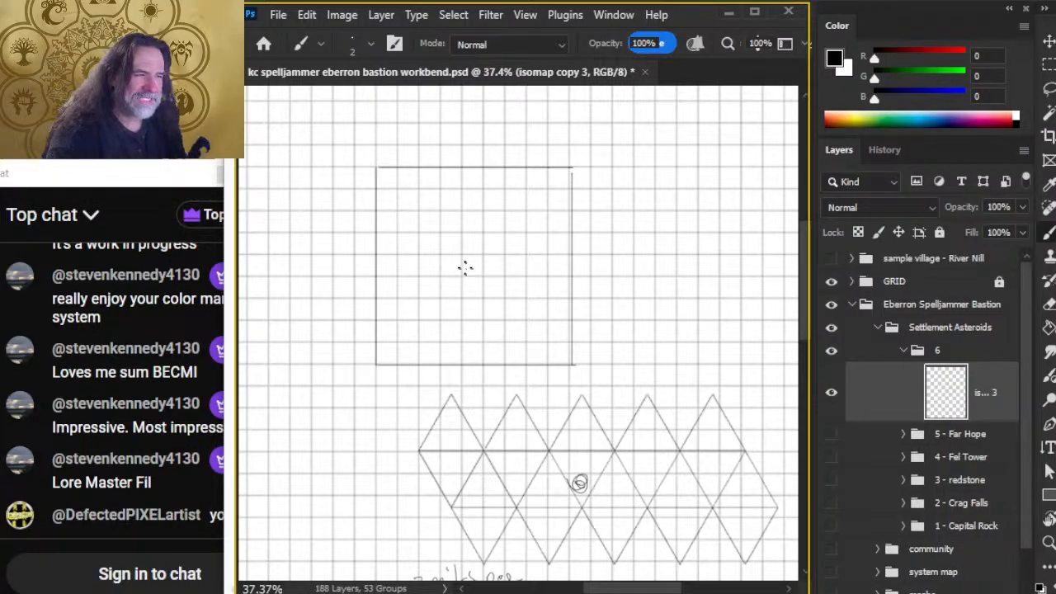
{"action": "mouse_move", "coordinate": [468, 266]}
{"action": "left_mouse_down"}
{"action": "mouse_move", "coordinate": [475, 293]}
{"action": "mouse_move", "coordinate": [471, 267]}
{"action": "left_mouse_up"}
{"action": "key", "text": "e"}
{"action": "key", "text": "b"}
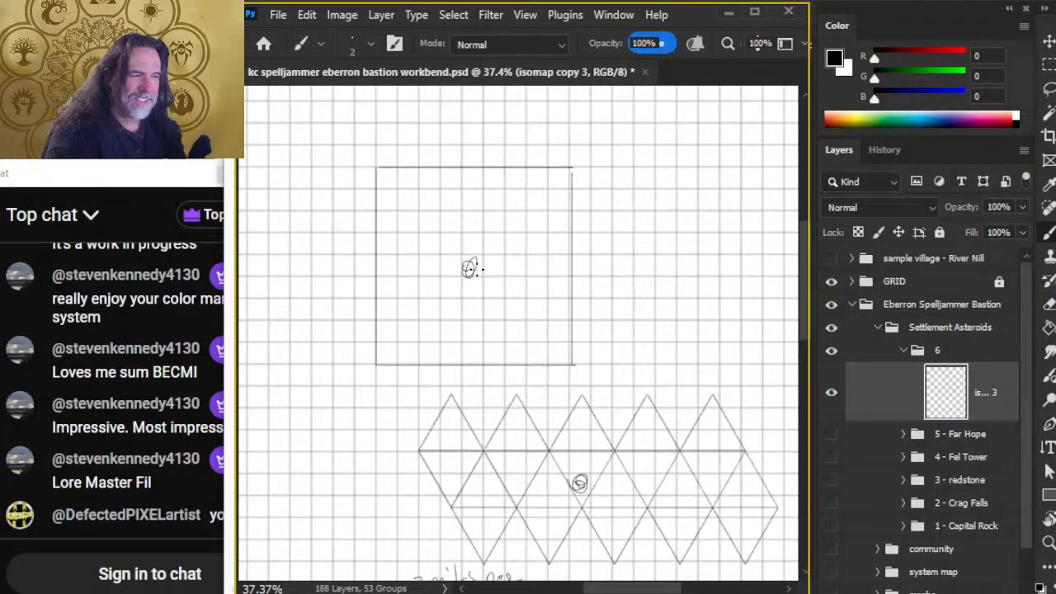
Step: Sketch a rounded blob beside the square and two large arcs sweeping around and over it
{"action": "left_click_drag", "start_coordinate": [596, 370], "coordinate": [551, 298]}
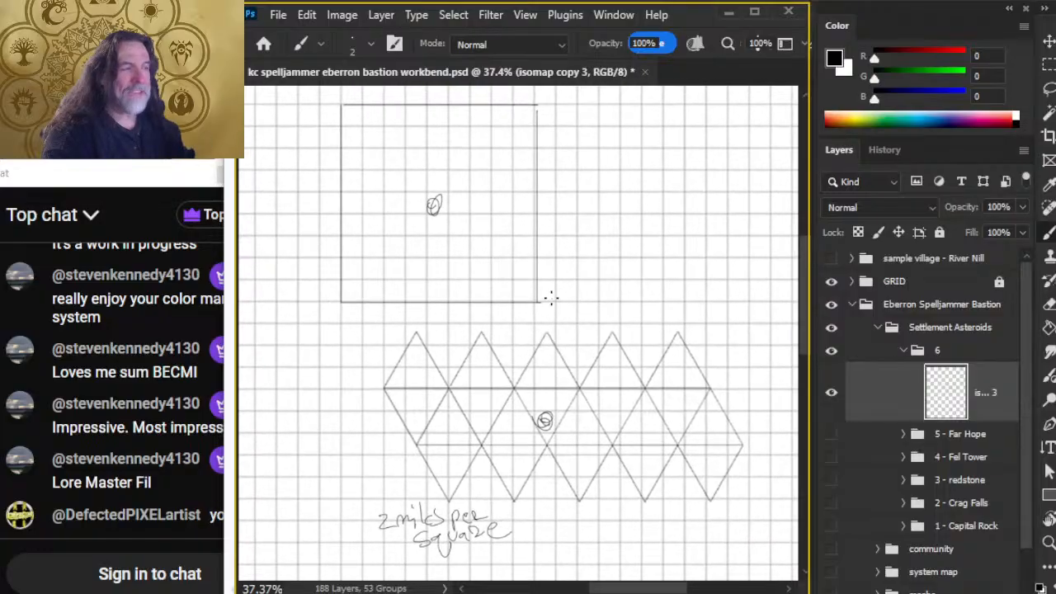
{"action": "left_click_drag", "start_coordinate": [484, 371], "coordinate": [450, 260]}
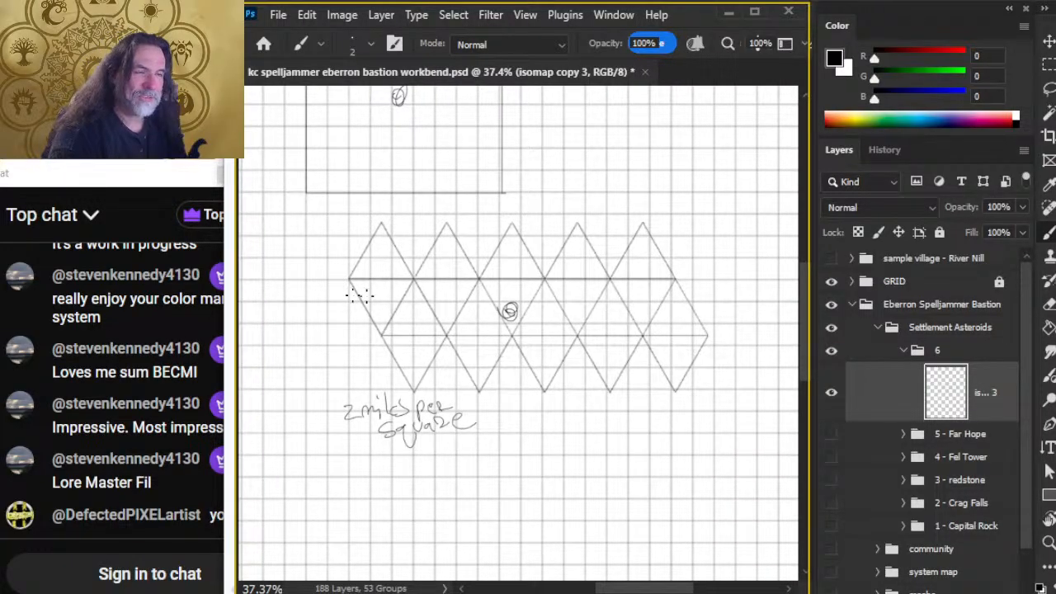
{"action": "left_click_drag", "start_coordinate": [464, 306], "coordinate": [475, 403]}
{"action": "left_click_drag", "start_coordinate": [606, 183], "coordinate": [605, 185]}
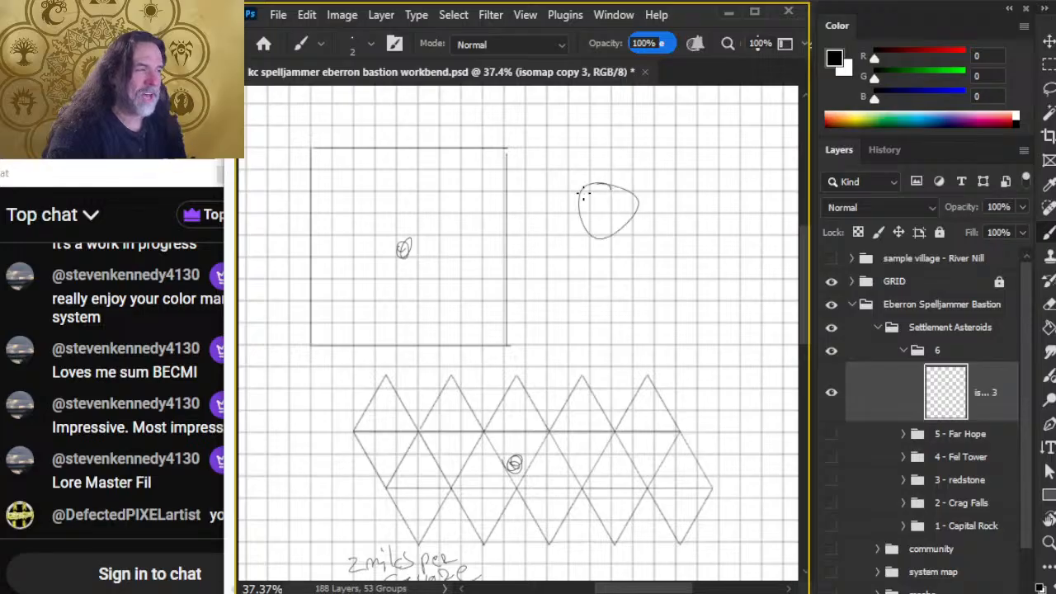
{"action": "left_click_drag", "start_coordinate": [553, 218], "coordinate": [597, 330]}
{"action": "mouse_move", "coordinate": [648, 233]}
{"action": "left_mouse_down"}
{"action": "mouse_move", "coordinate": [618, 195]}
{"action": "mouse_move", "coordinate": [307, 441]}
{"action": "mouse_move", "coordinate": [331, 459]}
{"action": "left_mouse_up"}
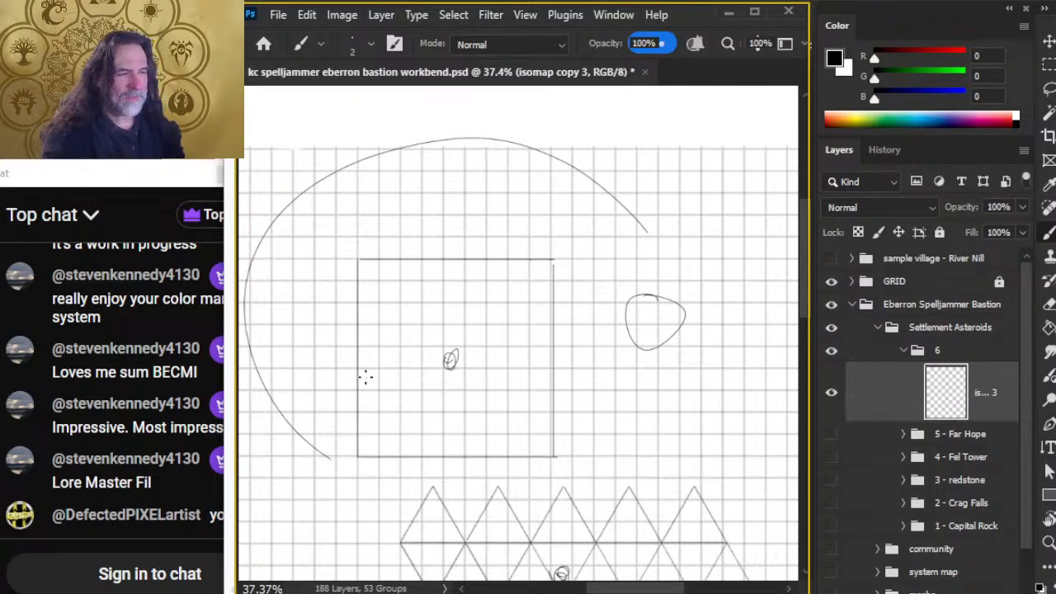
{"action": "mouse_move", "coordinate": [617, 259]}
{"action": "left_mouse_down"}
{"action": "mouse_move", "coordinate": [455, 167]}
{"action": "mouse_move", "coordinate": [297, 256]}
{"action": "left_mouse_up"}
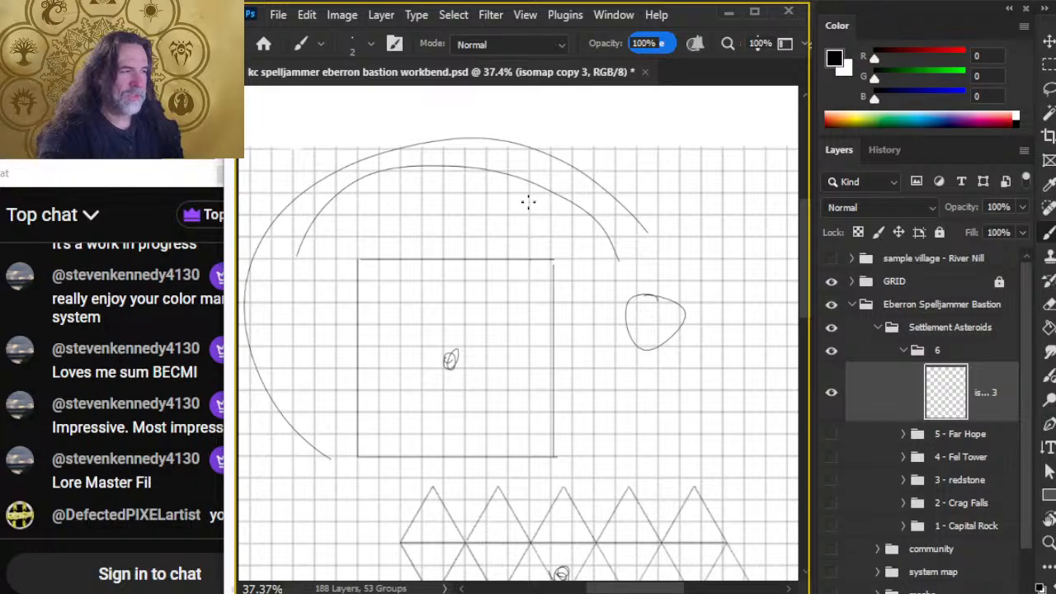
Step: Scribble five small curved shapes along the upper arcs, from above the blob back toward the arcs' crest
{"action": "left_click_drag", "start_coordinate": [673, 235], "coordinate": [685, 248]}
{"action": "mouse_move", "coordinate": [650, 184]}
{"action": "left_mouse_down"}
{"action": "mouse_move", "coordinate": [632, 193]}
{"action": "mouse_move", "coordinate": [653, 199]}
{"action": "left_mouse_up"}
{"action": "mouse_move", "coordinate": [606, 221]}
{"action": "left_mouse_down"}
{"action": "mouse_move", "coordinate": [589, 242]}
{"action": "mouse_move", "coordinate": [605, 219]}
{"action": "left_mouse_up"}
{"action": "left_click_drag", "start_coordinate": [577, 151], "coordinate": [557, 150]}
{"action": "mouse_move", "coordinate": [504, 153]}
{"action": "left_mouse_down"}
{"action": "mouse_move", "coordinate": [508, 190]}
{"action": "mouse_move", "coordinate": [520, 188]}
{"action": "left_mouse_up"}
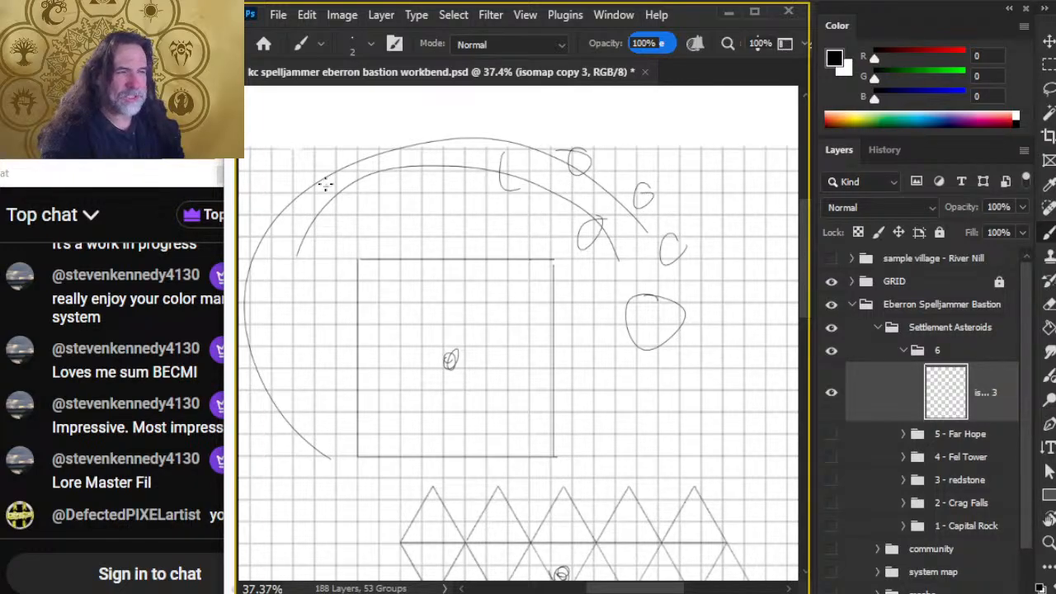
Step: Draw short strokes across the arcs at intervals, continuing past the small shapes and down beside the blob
{"action": "left_click_drag", "start_coordinate": [328, 187], "coordinate": [353, 206]}
{"action": "mouse_move", "coordinate": [346, 179]}
{"action": "left_mouse_down"}
{"action": "mouse_move", "coordinate": [365, 204]}
{"action": "mouse_move", "coordinate": [385, 202]}
{"action": "left_mouse_up"}
{"action": "left_click_drag", "start_coordinate": [429, 154], "coordinate": [433, 184]}
{"action": "left_click_drag", "start_coordinate": [475, 142], "coordinate": [478, 180]}
{"action": "left_click_drag", "start_coordinate": [551, 161], "coordinate": [593, 192]}
{"action": "left_click_drag", "start_coordinate": [595, 217], "coordinate": [624, 229]}
{"action": "left_click_drag", "start_coordinate": [632, 258], "coordinate": [683, 266]}
{"action": "left_click_drag", "start_coordinate": [689, 331], "coordinate": [712, 371]}
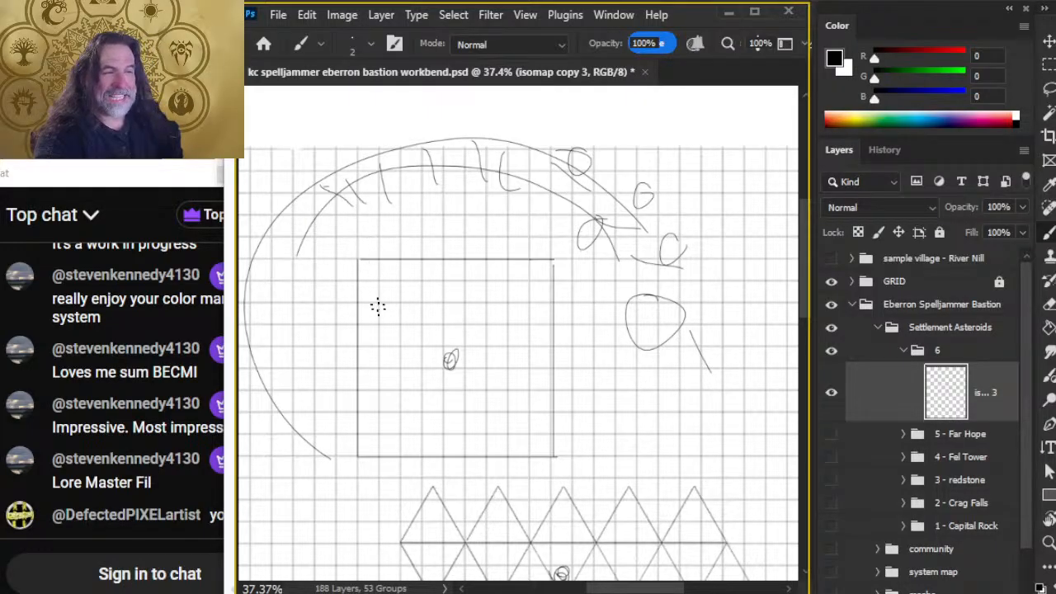
Step: Sketch a curved path with an arrowhead from the square's center mark out to the arcs
{"action": "mouse_move", "coordinate": [428, 364]}
{"action": "left_mouse_down"}
{"action": "mouse_move", "coordinate": [377, 362]}
{"action": "mouse_move", "coordinate": [299, 292]}
{"action": "mouse_move", "coordinate": [305, 239]}
{"action": "left_mouse_up"}
{"action": "mouse_move", "coordinate": [298, 219]}
{"action": "left_mouse_down"}
{"action": "mouse_move", "coordinate": [321, 234]}
{"action": "mouse_move", "coordinate": [306, 259]}
{"action": "left_mouse_up"}
{"action": "left_click_drag", "start_coordinate": [307, 210], "coordinate": [267, 277]}
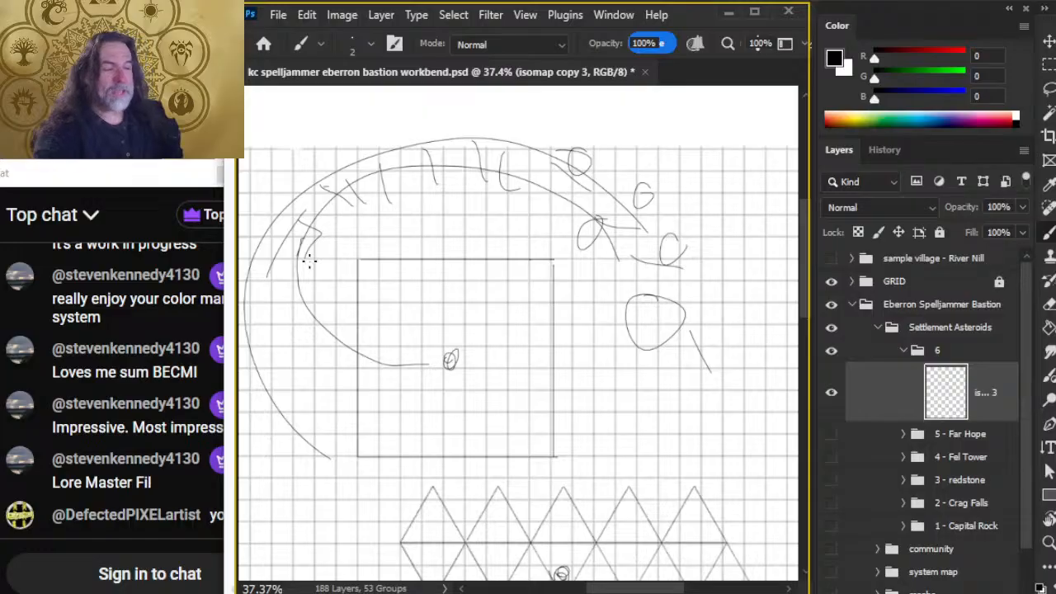
Step: Undo the curved path with its arrowhead and the latest short strokes near the blob
{"action": "key", "text": "ctrl+z"}
{"action": "key", "text": "ctrl+z"}
{"action": "key", "text": "ctrl+z"}
{"action": "key", "text": "ctrl+z"}
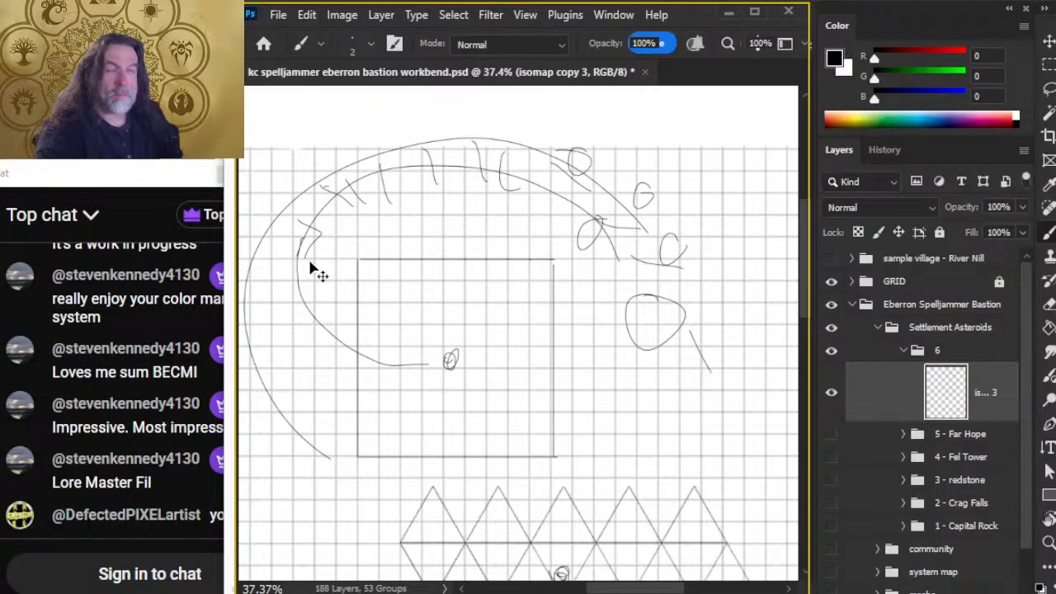
{"action": "key", "text": "ctrl+z"}
{"action": "key", "text": "ctrl+z"}
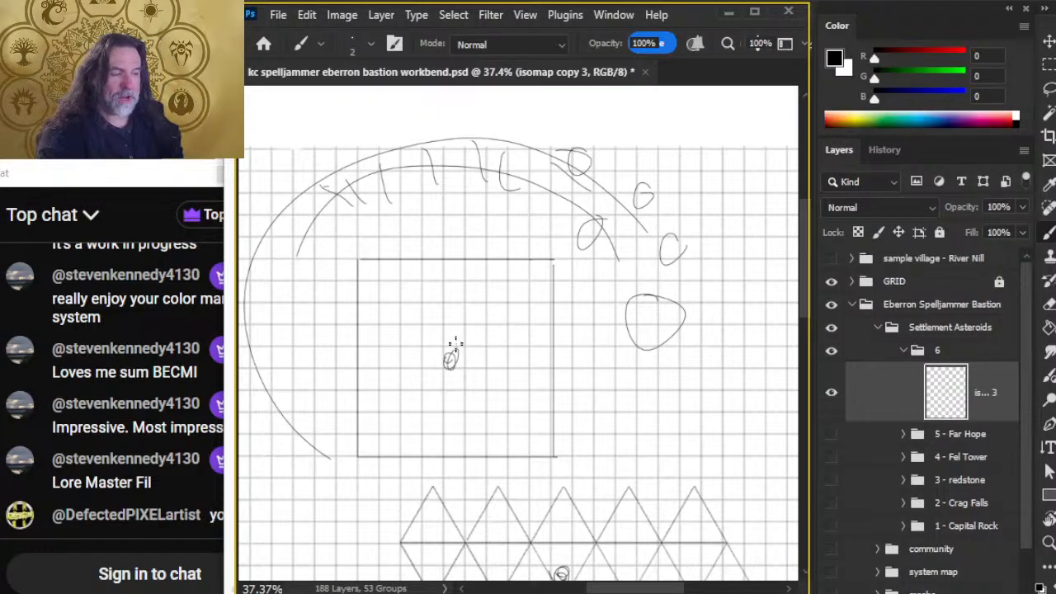
Step: Undo the remaining arcs, crossing strokes, small shapes and blob sketched around the square
{"action": "scroll", "coordinate": [584, 518], "scroll_direction": "down", "scroll_amount": 5}
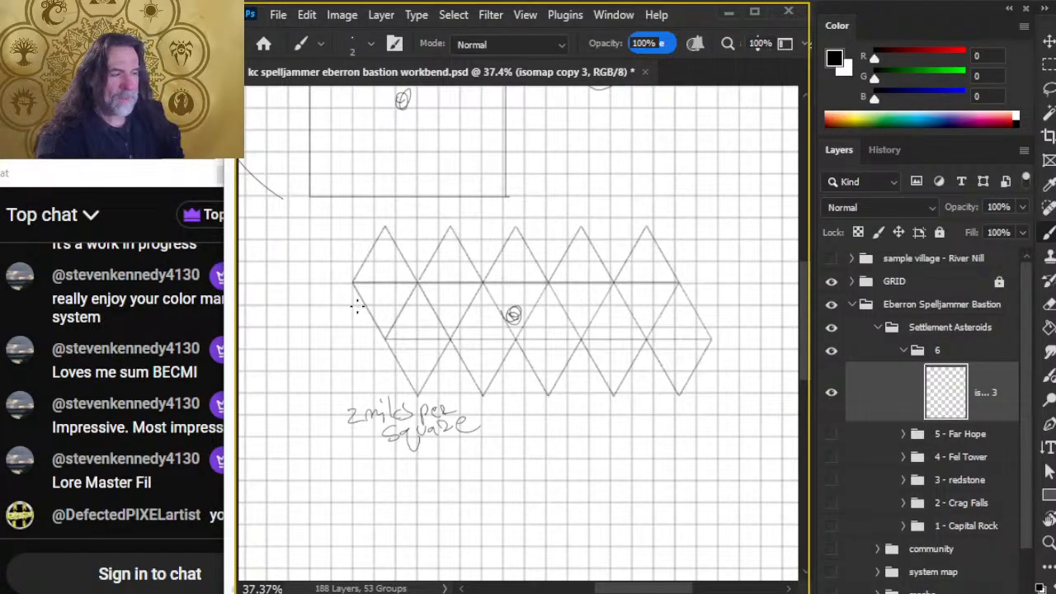
{"action": "scroll", "coordinate": [584, 265], "scroll_direction": "up", "scroll_amount": 6}
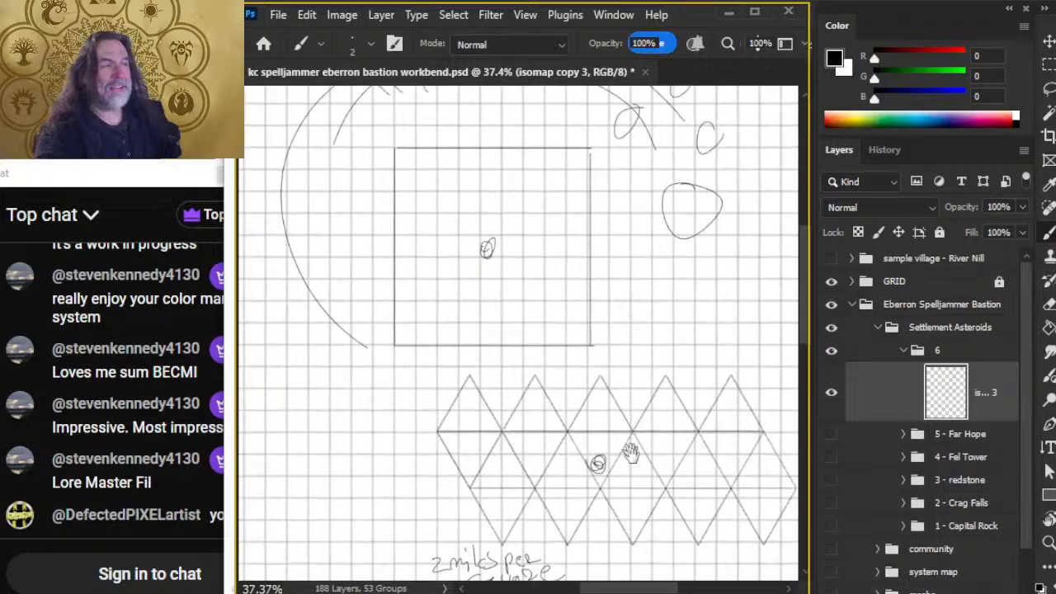
{"action": "scroll", "coordinate": [539, 308], "scroll_direction": "down", "scroll_amount": 3}
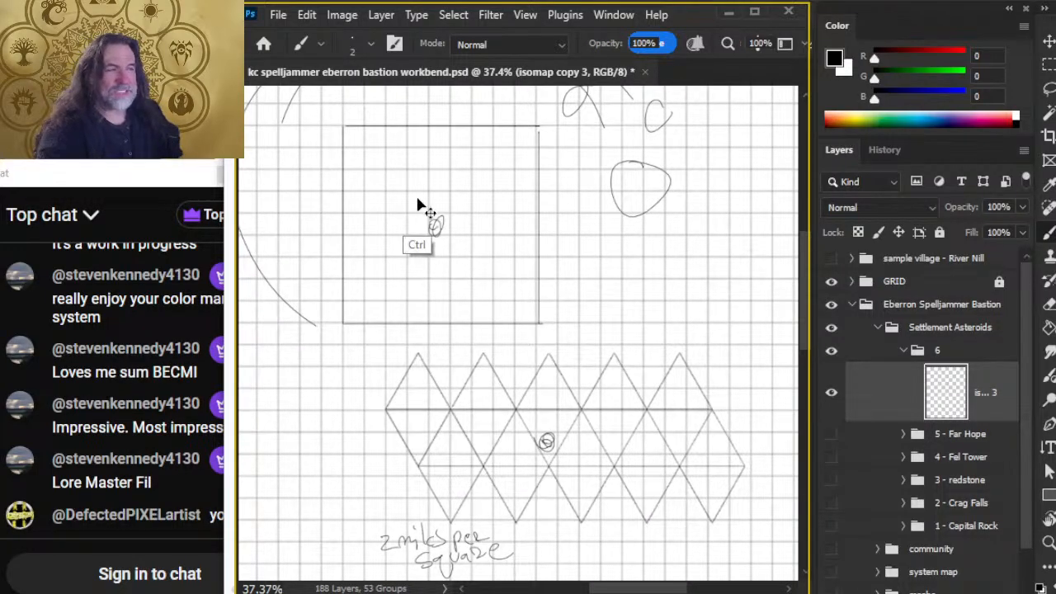
{"action": "key", "text": "ctrl+z"}
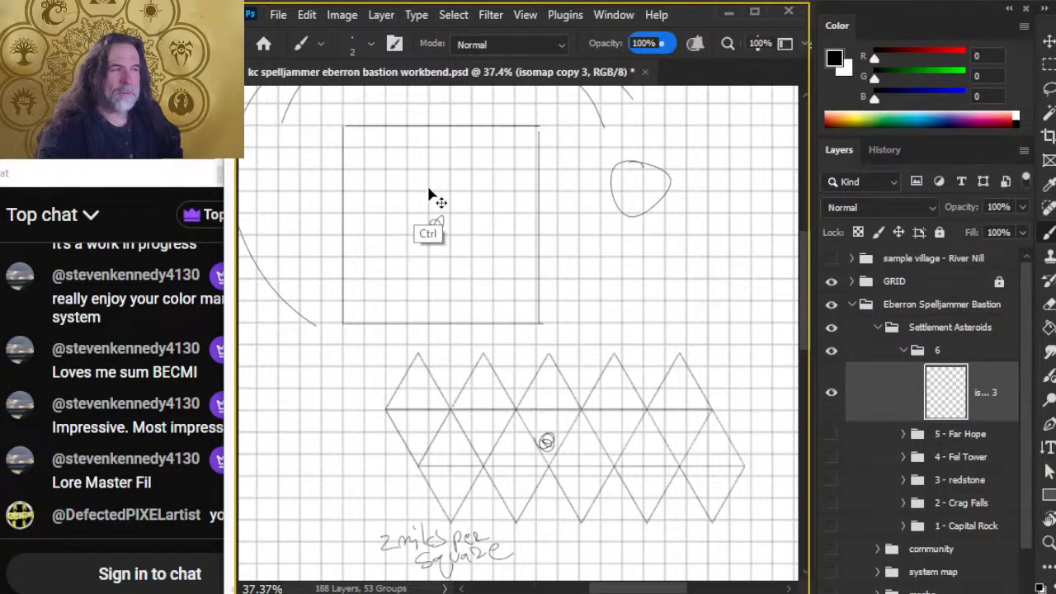
{"action": "key", "text": "ctrl+z"}
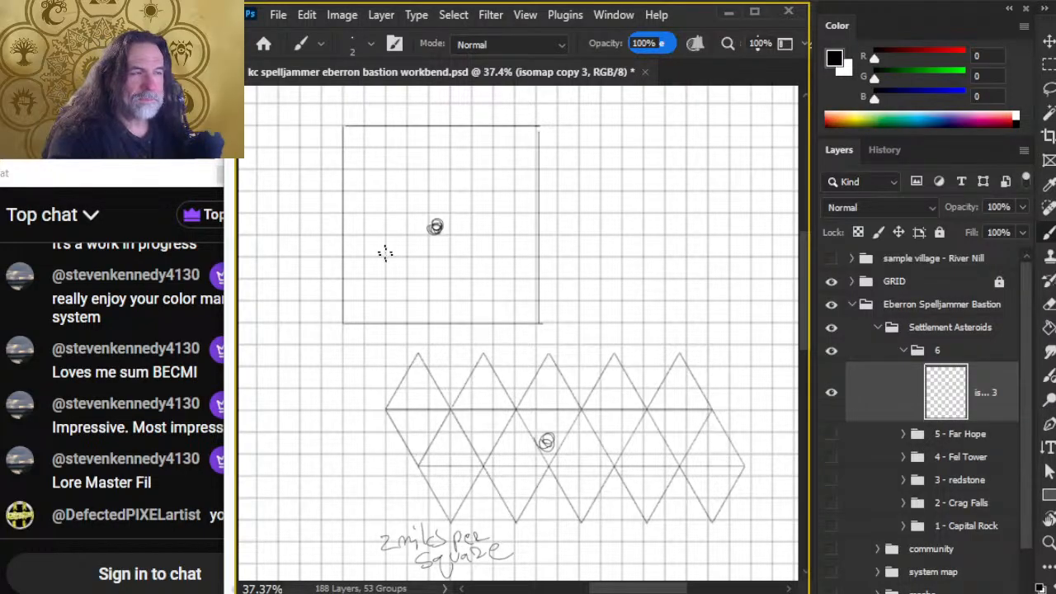
Step: Cut the hand-drawn square with its center mark onto its own layer and place it over the triangular net
{"action": "left_click_drag", "start_coordinate": [441, 310], "coordinate": [461, 240]}
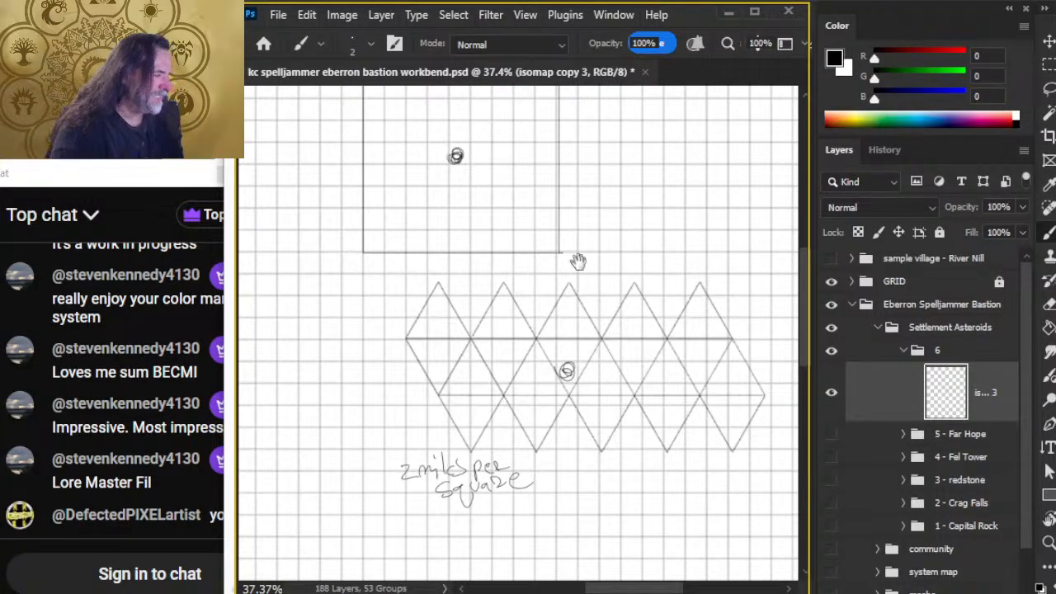
{"action": "left_click_drag", "start_coordinate": [578, 261], "coordinate": [635, 367]}
{"action": "key", "text": "l"}
{"action": "mouse_move", "coordinate": [646, 133]}
{"action": "left_mouse_down"}
{"action": "mouse_move", "coordinate": [291, 216]}
{"action": "mouse_move", "coordinate": [376, 379]}
{"action": "mouse_move", "coordinate": [608, 382]}
{"action": "mouse_move", "coordinate": [589, 153]}
{"action": "mouse_move", "coordinate": [610, 140]}
{"action": "left_mouse_up"}
{"action": "left_click_drag", "start_coordinate": [625, 321], "coordinate": [515, 206]}
{"action": "key", "text": "v"}
{"action": "mouse_move", "coordinate": [479, 141]}
{"action": "left_mouse_down"}
{"action": "mouse_move", "coordinate": [530, 253]}
{"action": "mouse_move", "coordinate": [552, 198]}
{"action": "mouse_move", "coordinate": [536, 131]}
{"action": "left_mouse_up"}
{"action": "key", "text": "ctrl+shift+j"}
{"action": "left_click_drag", "start_coordinate": [584, 206], "coordinate": [625, 382]}
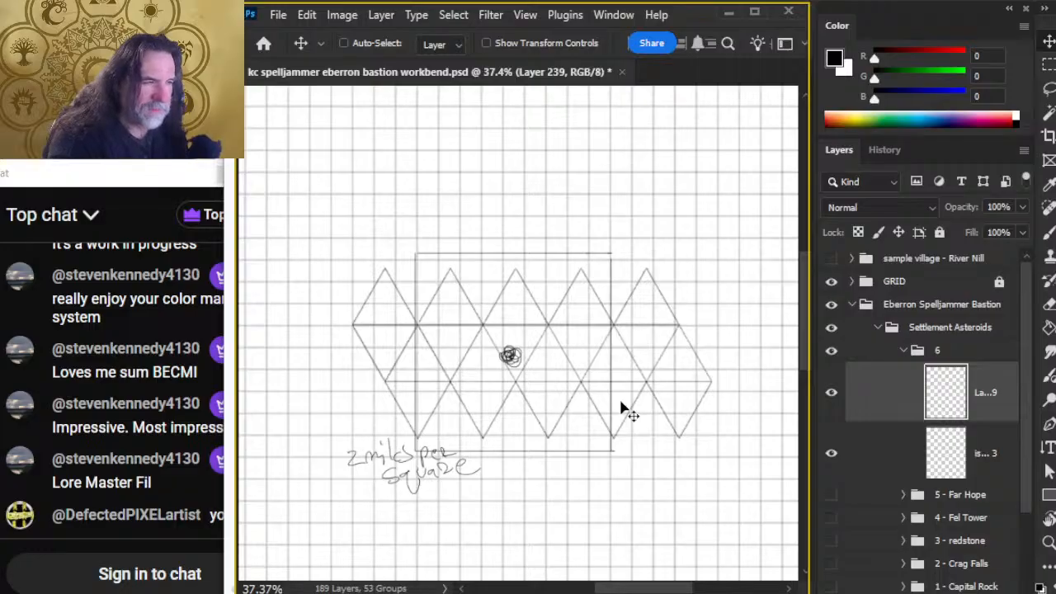
Step: Nudge the square slightly down over the net, keeping its center mark over the net's settlement mark
{"action": "key", "text": "Down"}
{"action": "key", "text": "Down"}
{"action": "key", "text": "Down"}
{"action": "key", "text": "Down"}
{"action": "key", "text": "Down"}
{"action": "key", "text": "Down"}
{"action": "key", "text": "Down"}
{"action": "key", "text": "Down"}
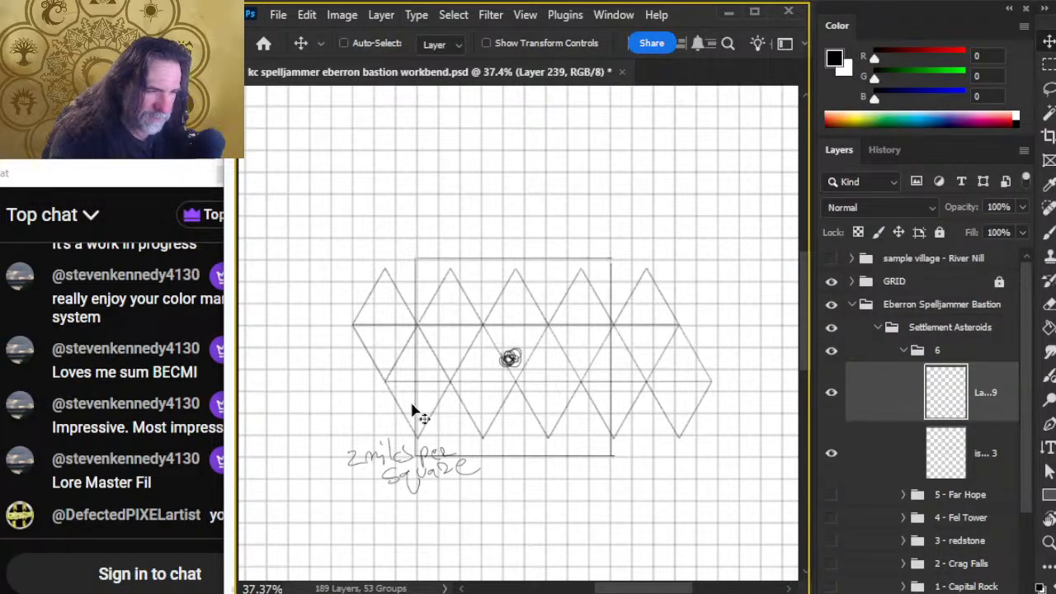
Step: Select the triangular net's layer and shift the net slightly down and left beneath the square
{"action": "key", "text": "l"}
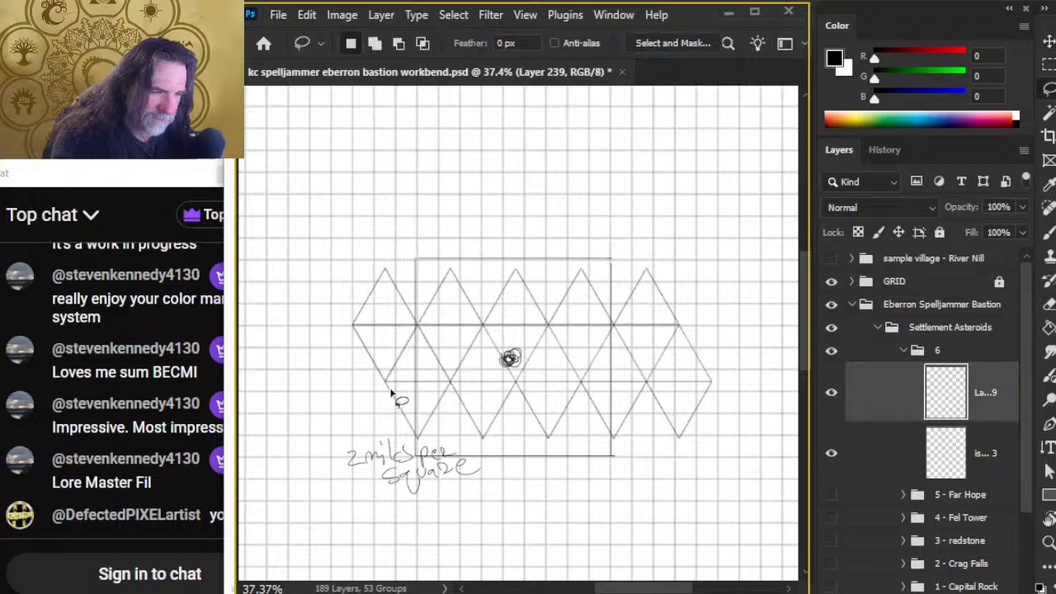
{"action": "left_click", "coordinate": [885, 466]}
{"action": "key", "text": "v"}
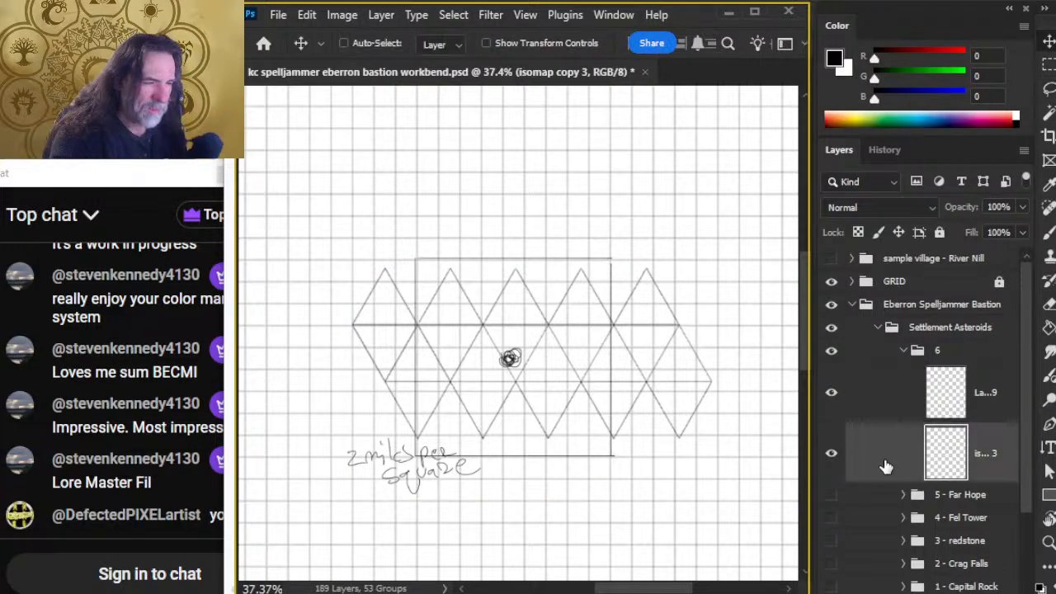
{"action": "key", "text": "shift+Down"}
{"action": "key", "text": "shift+Down"}
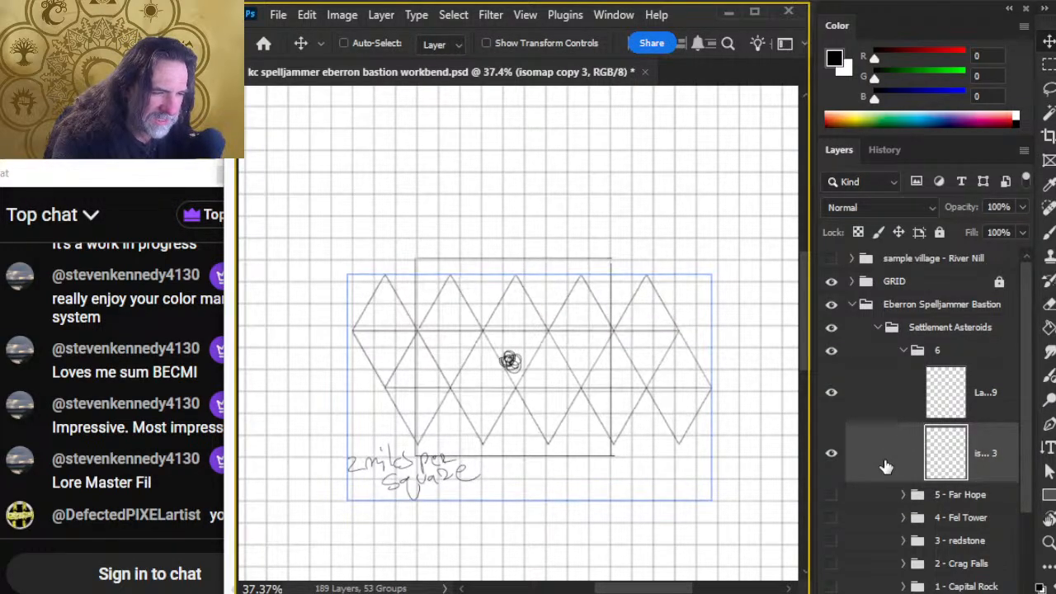
{"action": "key", "text": "Up"}
{"action": "key", "text": "Up"}
{"action": "key", "text": "Up"}
{"action": "key", "text": "Up"}
{"action": "key", "text": "Up"}
{"action": "key", "text": "Up"}
{"action": "key", "text": "Left"}
{"action": "key", "text": "Left"}
{"action": "key", "text": "Left"}
{"action": "key", "text": "Left"}
{"action": "key", "text": "Left"}
{"action": "key", "text": "Left"}
{"action": "key", "text": "Left"}
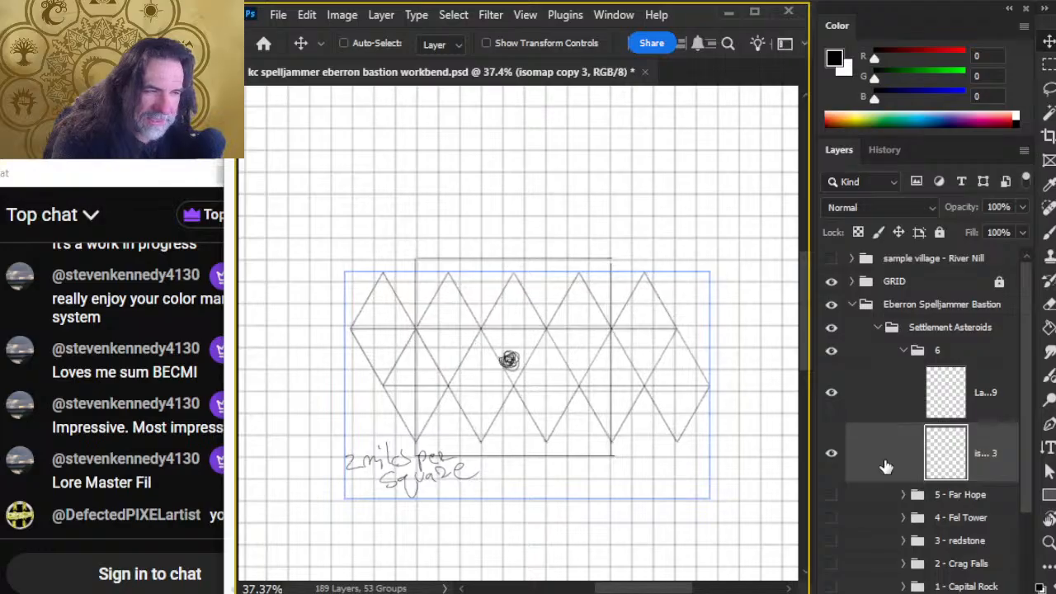
Step: Fine-tune the net's vertical position in small nudges, ending slightly higher against the square outline
{"action": "key", "text": "Up"}
{"action": "key", "text": "Up"}
{"action": "key", "text": "Up"}
{"action": "key", "text": "Up"}
{"action": "key", "text": "Up"}
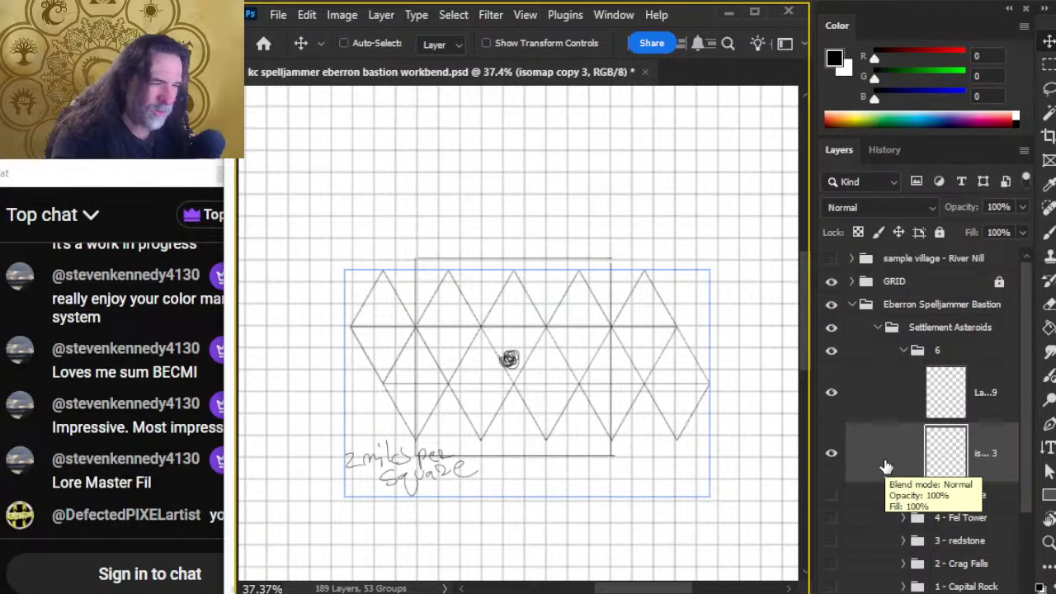
{"action": "key", "text": "Down"}
{"action": "key", "text": "Down"}
{"action": "key", "text": "Down"}
{"action": "key", "text": "Down"}
{"action": "key", "text": "Down"}
{"action": "key", "text": "Down"}
{"action": "key", "text": "Down"}
{"action": "key", "text": "Down"}
{"action": "key", "text": "Down"}
{"action": "key", "text": "Down"}
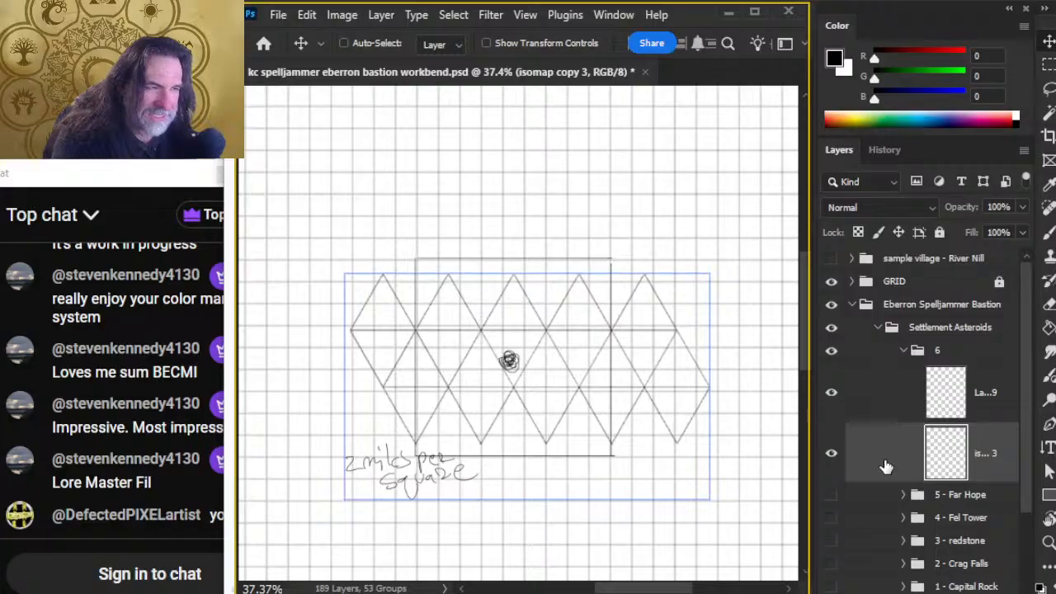
{"action": "key", "text": "Up"}
{"action": "key", "text": "Up"}
{"action": "key", "text": "Up"}
{"action": "key", "text": "Up"}
{"action": "key", "text": "Up"}
{"action": "key", "text": "Up"}
{"action": "key", "text": "Up"}
{"action": "key", "text": "Up"}
{"action": "key", "text": "Up"}
{"action": "key", "text": "Up"}
{"action": "key", "text": "Up"}
{"action": "key", "text": "Up"}
{"action": "key", "text": "Up"}
{"action": "key", "text": "Up"}
{"action": "key", "text": "Up"}
{"action": "key", "text": "Up"}
{"action": "key", "text": "Up"}
{"action": "key", "text": "Up"}
{"action": "key", "text": "Up"}
{"action": "key", "text": "Up"}
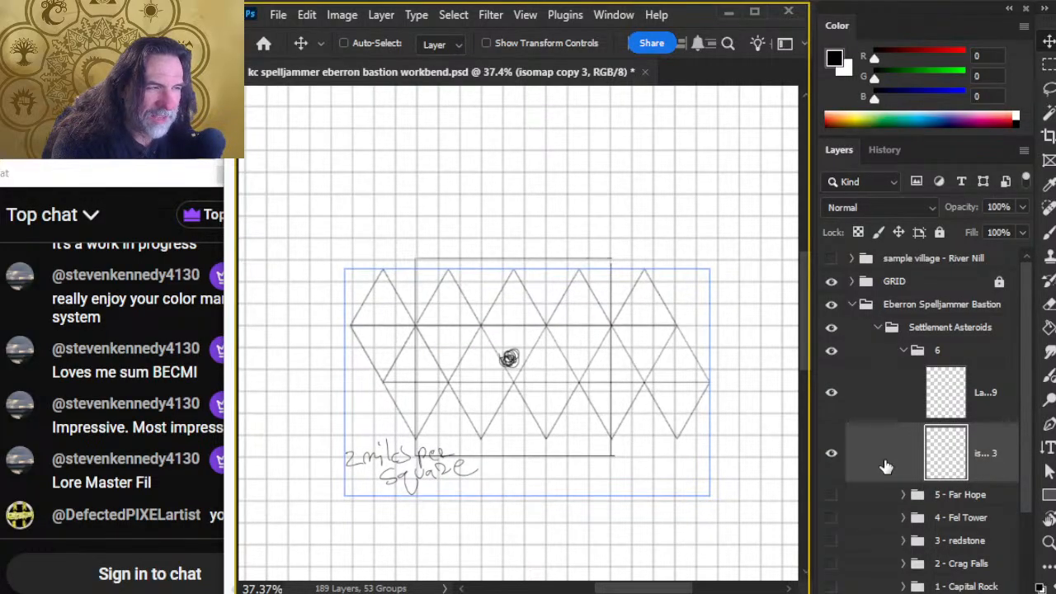
{"action": "key", "text": "Up"}
{"action": "key", "text": "Up"}
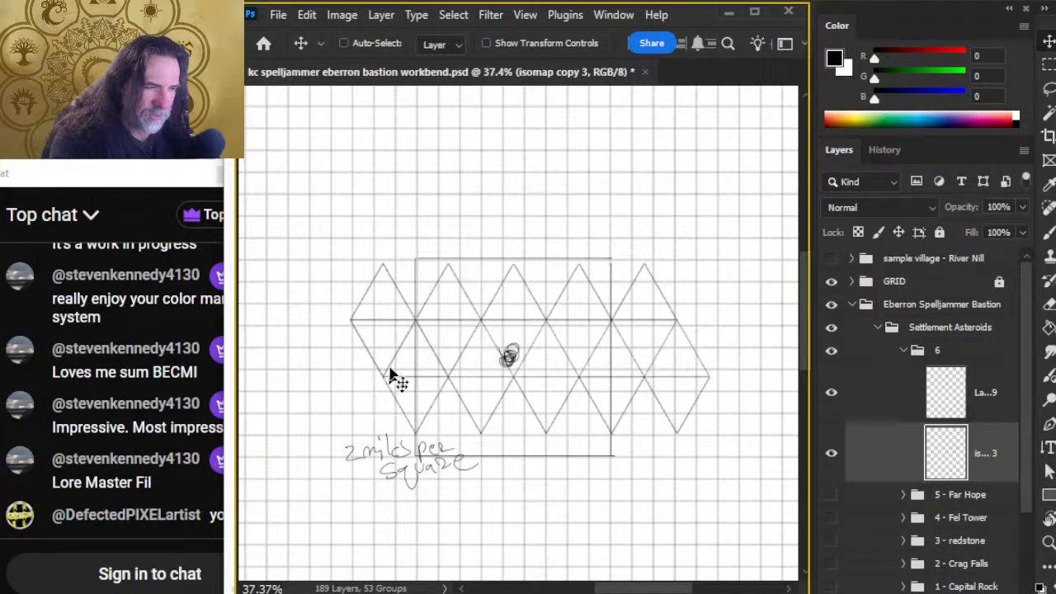
Step: Toggle the square's layer visibility, then move the square down so its top edge lies just below the net's upper horizontal line
{"action": "left_click", "coordinate": [889, 417]}
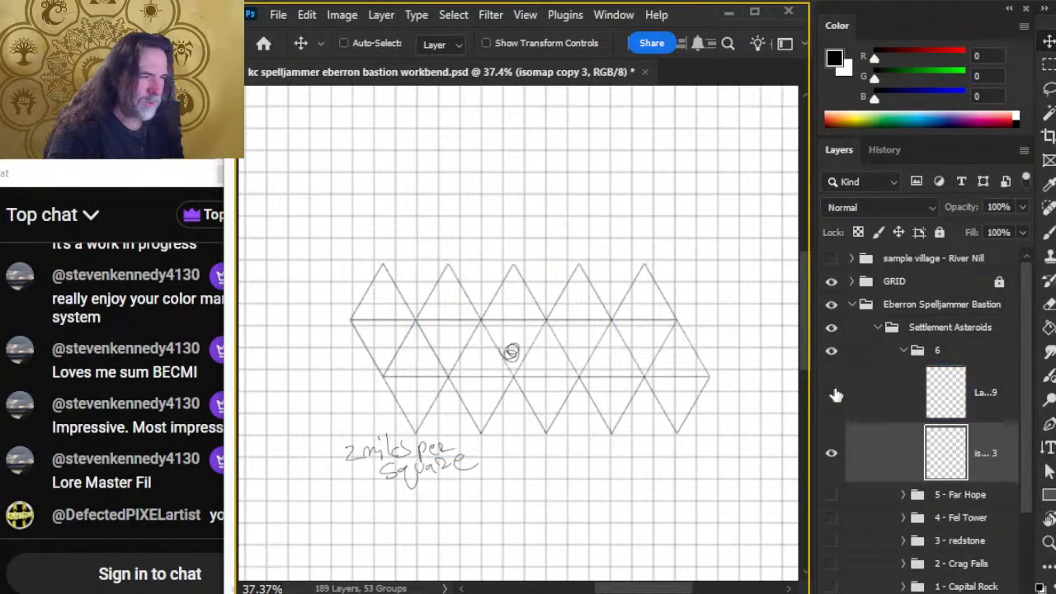
{"action": "left_click", "coordinate": [864, 396]}
{"action": "mouse_move", "coordinate": [561, 322]}
{"action": "left_mouse_down"}
{"action": "mouse_move", "coordinate": [564, 405]}
{"action": "mouse_move", "coordinate": [547, 436]}
{"action": "mouse_move", "coordinate": [547, 424]}
{"action": "left_mouse_up"}
Step: Cut the square's lower part onto a new layer and butt it against the right side of the remaining strip
{"action": "key", "text": "l"}
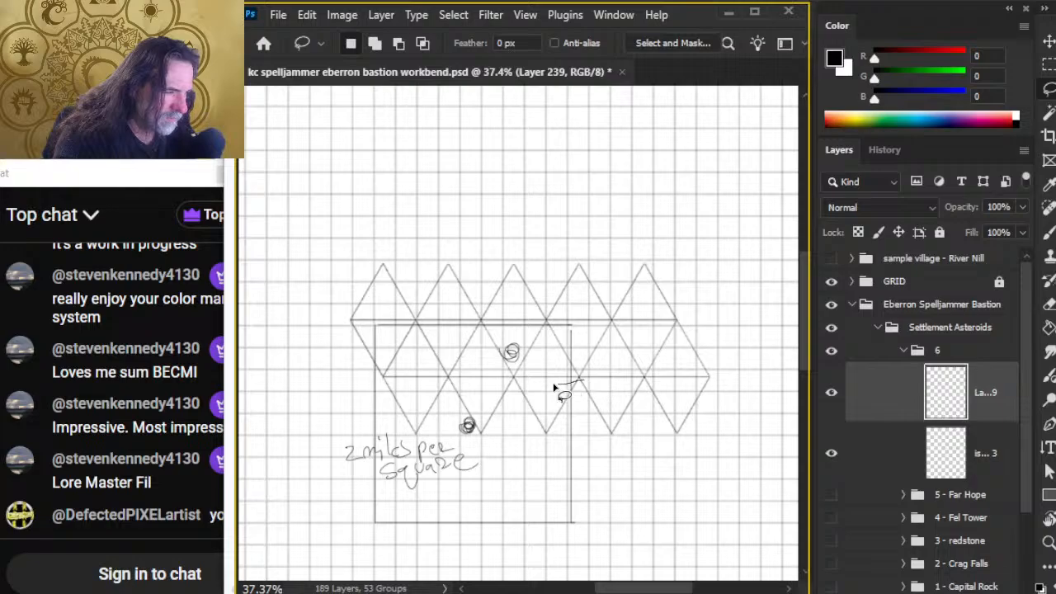
{"action": "left_click", "coordinate": [421, 385]}
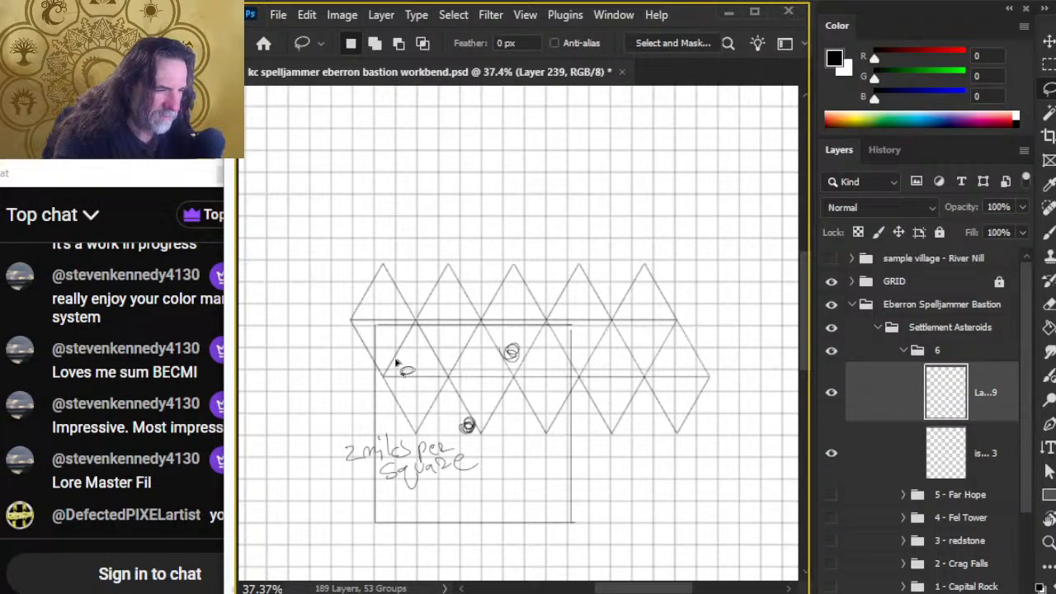
{"action": "left_click_drag", "start_coordinate": [423, 373], "coordinate": [488, 375]}
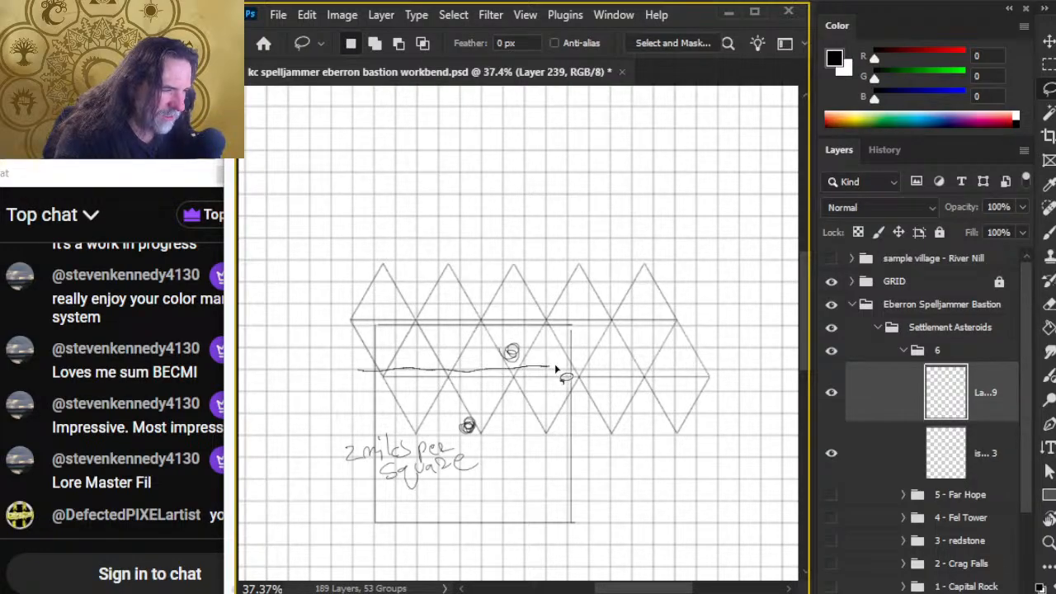
{"action": "mouse_move", "coordinate": [556, 371]}
{"action": "left_mouse_down"}
{"action": "mouse_move", "coordinate": [601, 520]}
{"action": "mouse_move", "coordinate": [480, 565]}
{"action": "mouse_move", "coordinate": [358, 539]}
{"action": "mouse_move", "coordinate": [307, 421]}
{"action": "left_mouse_up"}
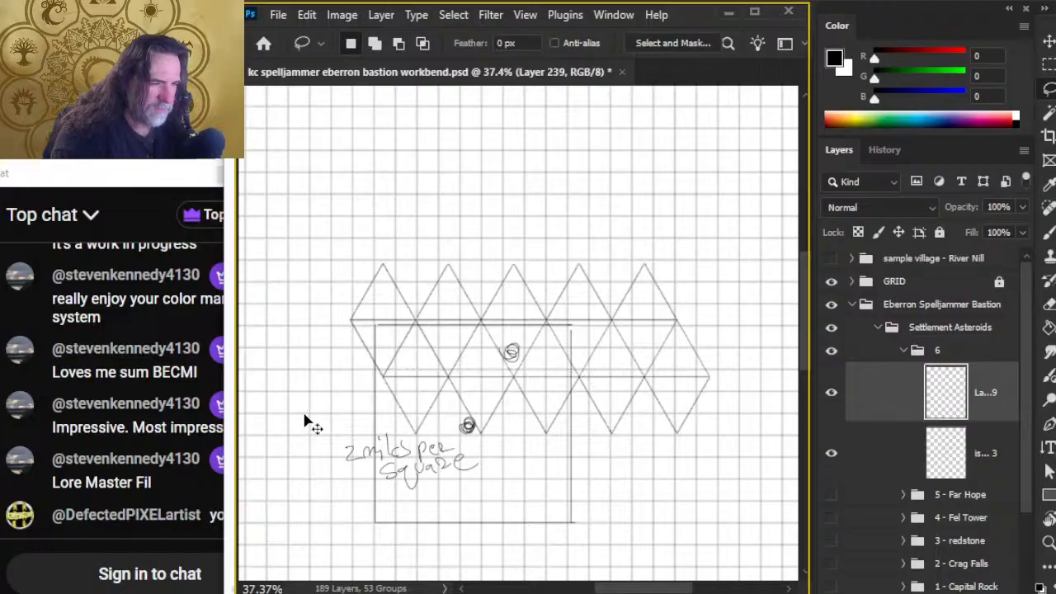
{"action": "key", "text": "ctrl+x"}
{"action": "key", "text": "ctrl+v"}
{"action": "key", "text": "v"}
{"action": "mouse_move", "coordinate": [500, 507]}
{"action": "left_mouse_down"}
{"action": "mouse_move", "coordinate": [696, 487]}
{"action": "mouse_move", "coordinate": [681, 351]}
{"action": "left_mouse_up"}
{"action": "mouse_move", "coordinate": [655, 439]}
{"action": "left_mouse_down"}
{"action": "mouse_move", "coordinate": [469, 464]}
{"action": "mouse_move", "coordinate": [480, 460]}
{"action": "left_mouse_up"}
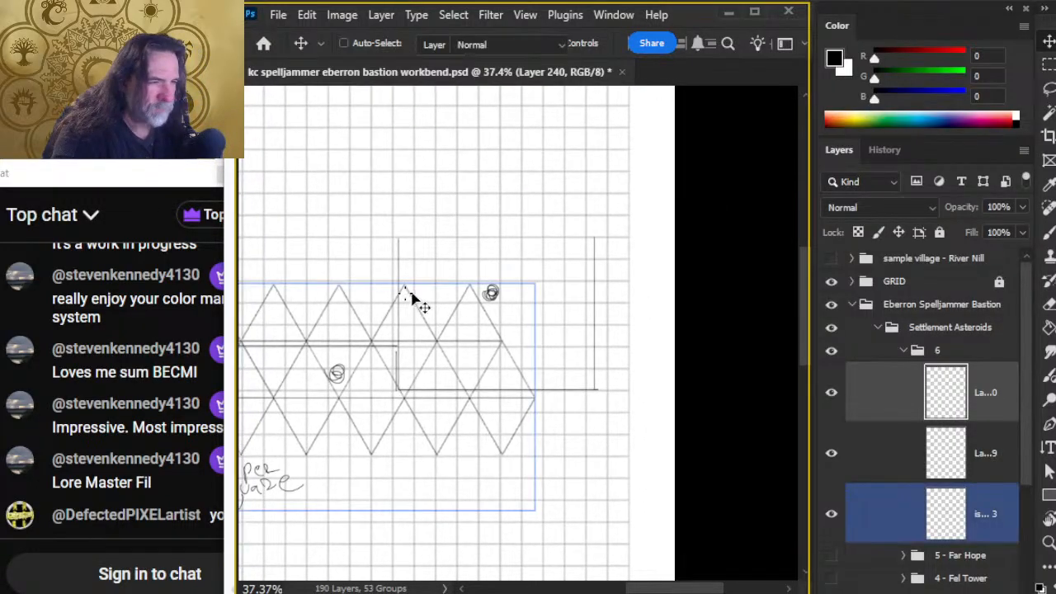
Step: Close the cut piece's open upper side with a straight line and draw another across it level with the strip's top edge
{"action": "key", "text": "b"}
{"action": "left_click_drag", "start_coordinate": [565, 254], "coordinate": [599, 261]}
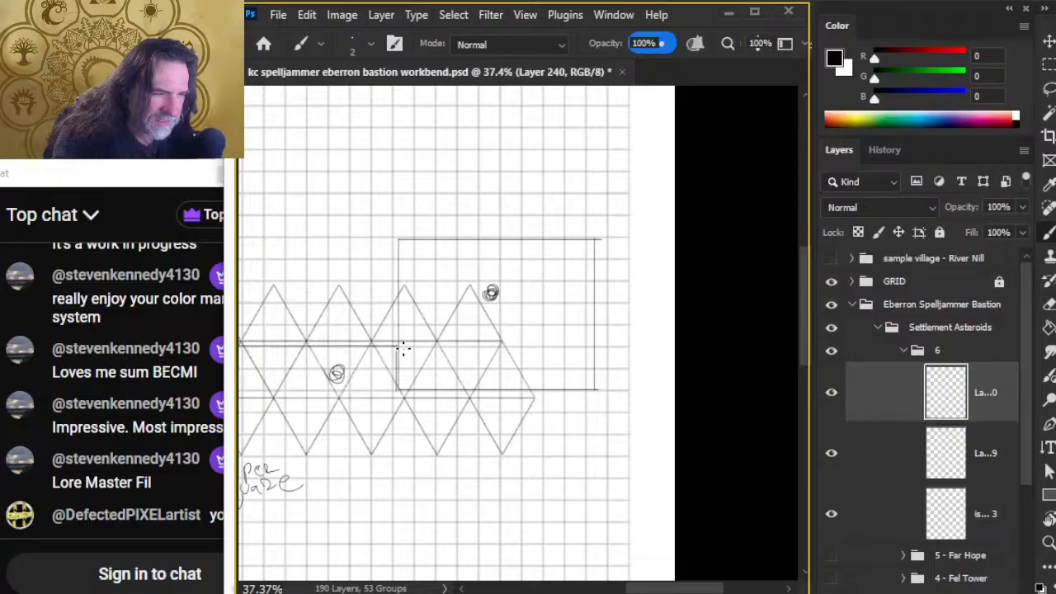
{"action": "left_click_drag", "start_coordinate": [398, 348], "coordinate": [485, 353]}
{"action": "key", "text": "ctrl+z"}
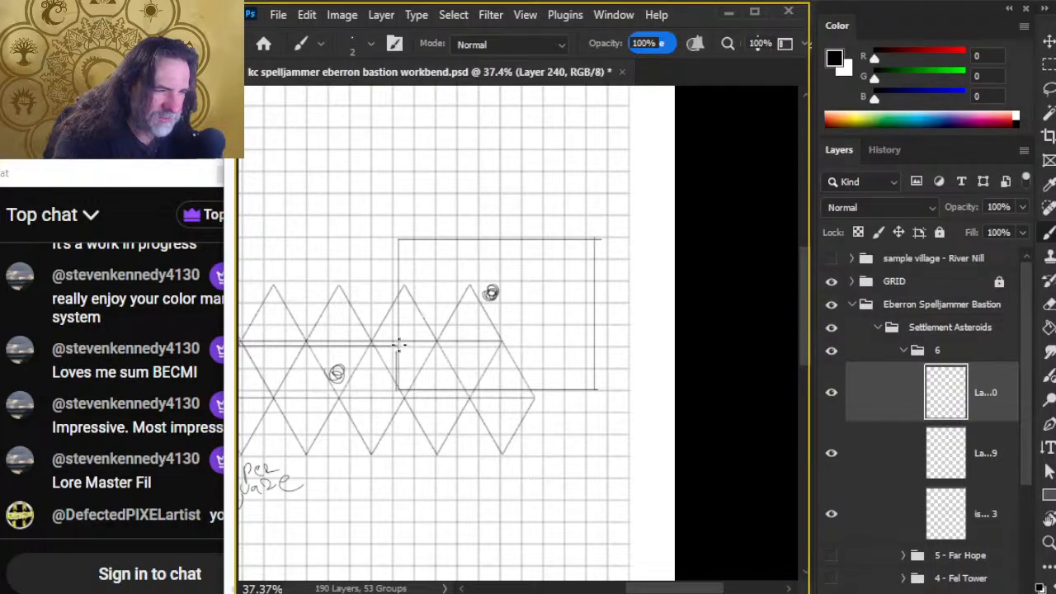
{"action": "left_click_drag", "start_coordinate": [396, 347], "coordinate": [596, 352]}
Step: Lasso the part of the cut piece lying outside the net and cut it in place onto a new layer
{"action": "key", "text": "l"}
{"action": "mouse_move", "coordinate": [479, 209]}
{"action": "left_mouse_down"}
{"action": "mouse_move", "coordinate": [389, 223]}
{"action": "mouse_move", "coordinate": [360, 306]}
{"action": "left_mouse_up"}
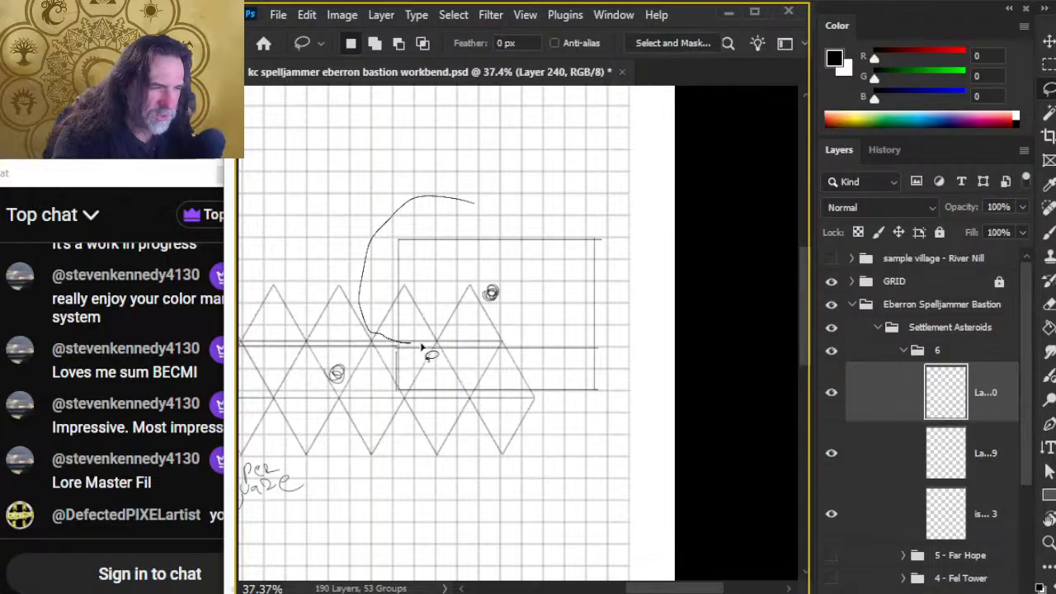
{"action": "left_click_drag", "start_coordinate": [422, 347], "coordinate": [487, 351]}
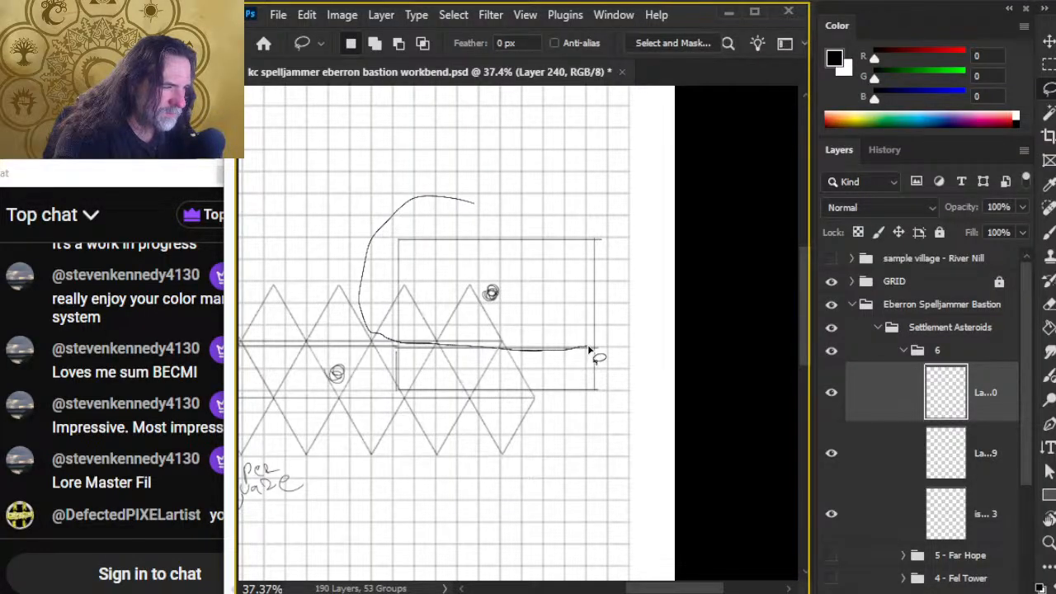
{"action": "mouse_move", "coordinate": [591, 351]}
{"action": "left_mouse_down"}
{"action": "mouse_move", "coordinate": [630, 176]}
{"action": "mouse_move", "coordinate": [557, 150]}
{"action": "mouse_move", "coordinate": [505, 200]}
{"action": "mouse_move", "coordinate": [509, 305]}
{"action": "left_mouse_up"}
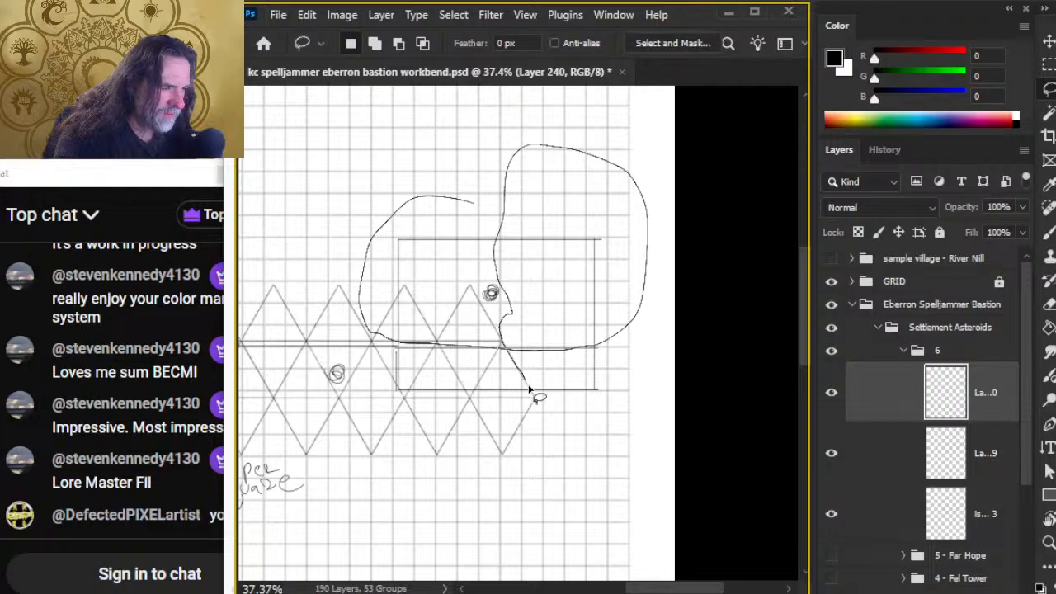
{"action": "mouse_move", "coordinate": [529, 389]}
{"action": "left_mouse_down"}
{"action": "mouse_move", "coordinate": [614, 421]}
{"action": "mouse_move", "coordinate": [650, 293]}
{"action": "mouse_move", "coordinate": [570, 160]}
{"action": "mouse_move", "coordinate": [400, 198]}
{"action": "left_mouse_up"}
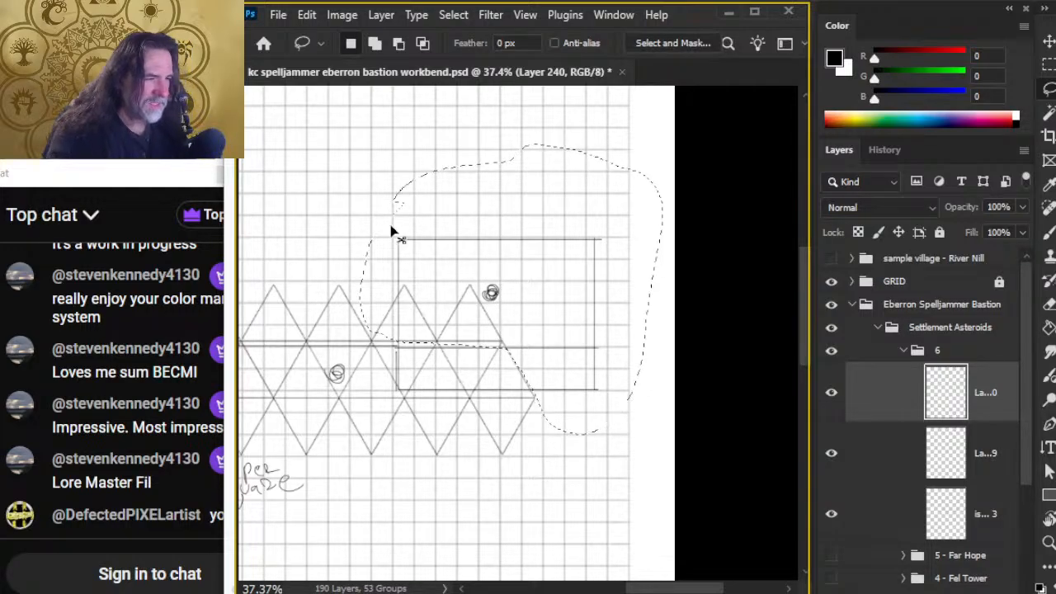
{"action": "key", "text": "ctrl+x"}
{"action": "key", "text": "ctrl+shift+v"}
Step: Move the outlying piece to the net's left end and rotate it 180°
{"action": "left_click_drag", "start_coordinate": [424, 495], "coordinate": [610, 413]}
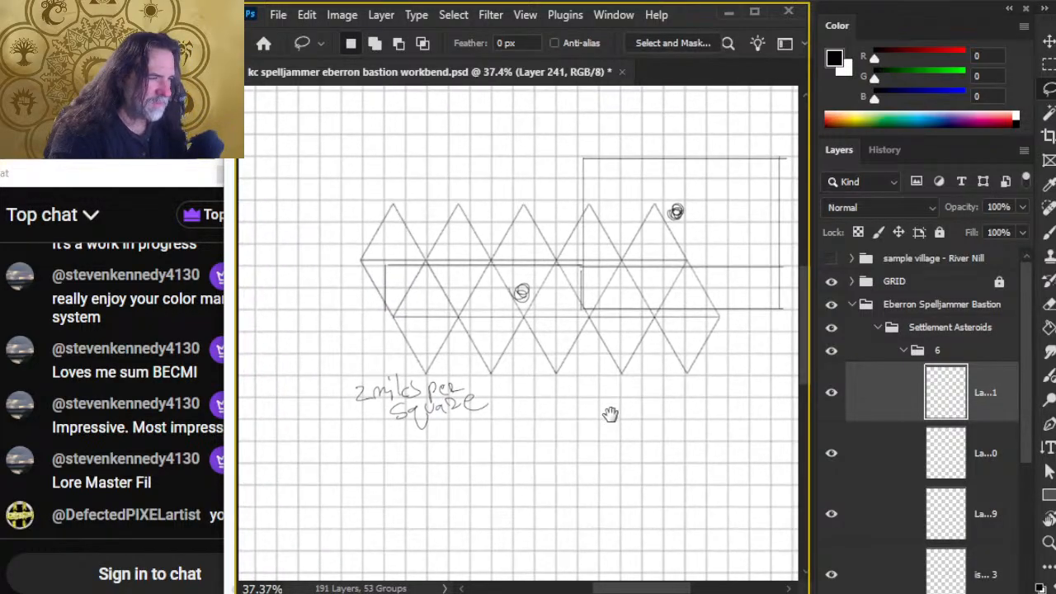
{"action": "left_click_drag", "start_coordinate": [750, 306], "coordinate": [406, 339]}
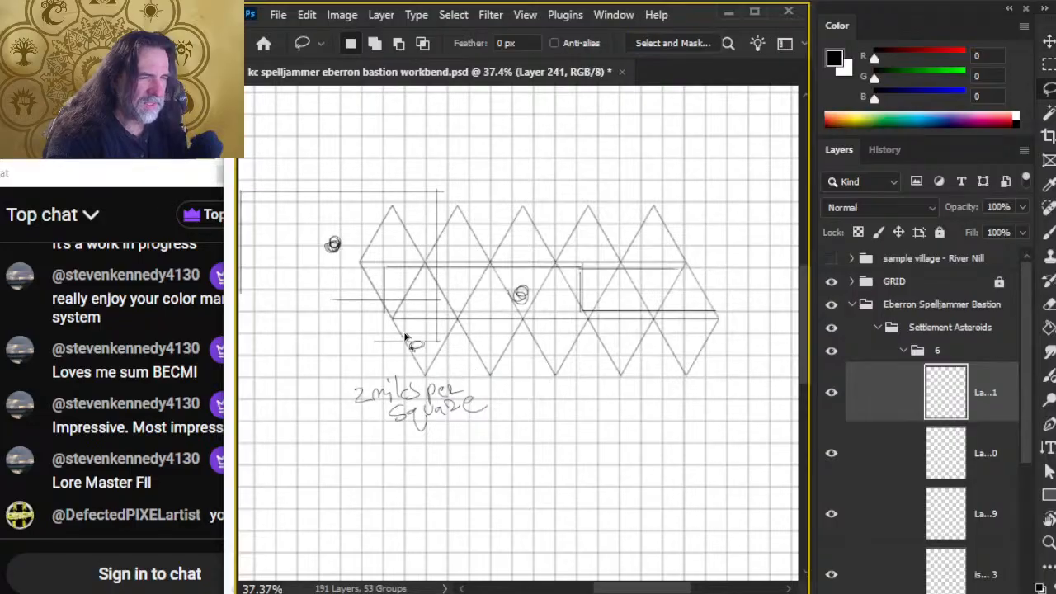
{"action": "right_click", "coordinate": [405, 338]}
{"action": "left_click", "coordinate": [525, 517]}
{"action": "right_click", "coordinate": [458, 272]}
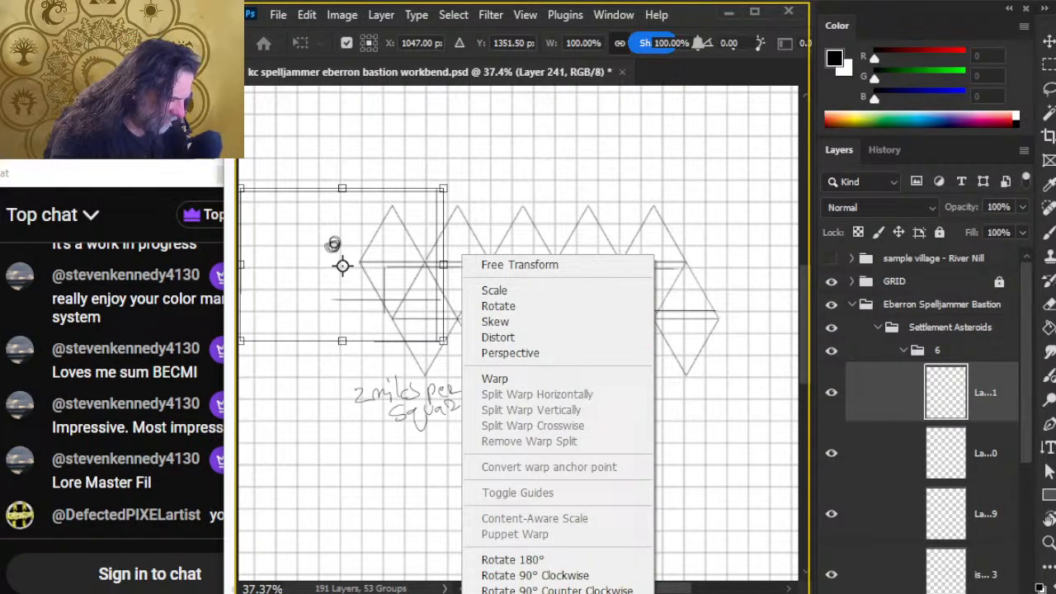
{"action": "left_click", "coordinate": [540, 561]}
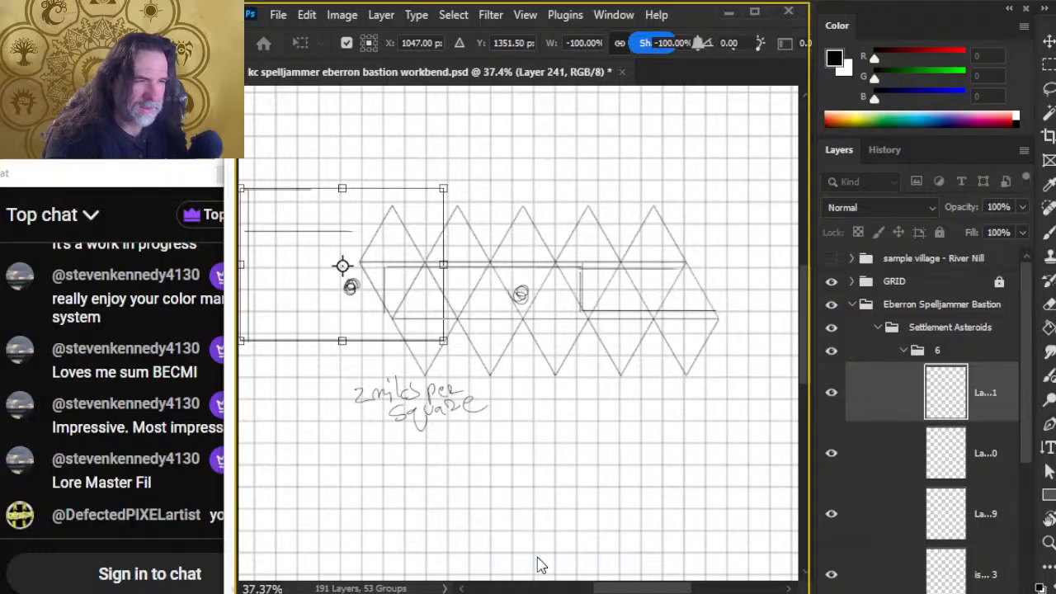
{"action": "key", "text": "Return"}
Step: Position the rotated piece over the net's lower left, with its mark on the first lower triangle's bottom point
{"action": "mouse_move", "coordinate": [381, 393]}
{"action": "left_mouse_down"}
{"action": "mouse_move", "coordinate": [467, 401]}
{"action": "mouse_move", "coordinate": [441, 473]}
{"action": "mouse_move", "coordinate": [443, 460]}
{"action": "mouse_move", "coordinate": [399, 468]}
{"action": "left_mouse_up"}
{"action": "key", "text": "b"}
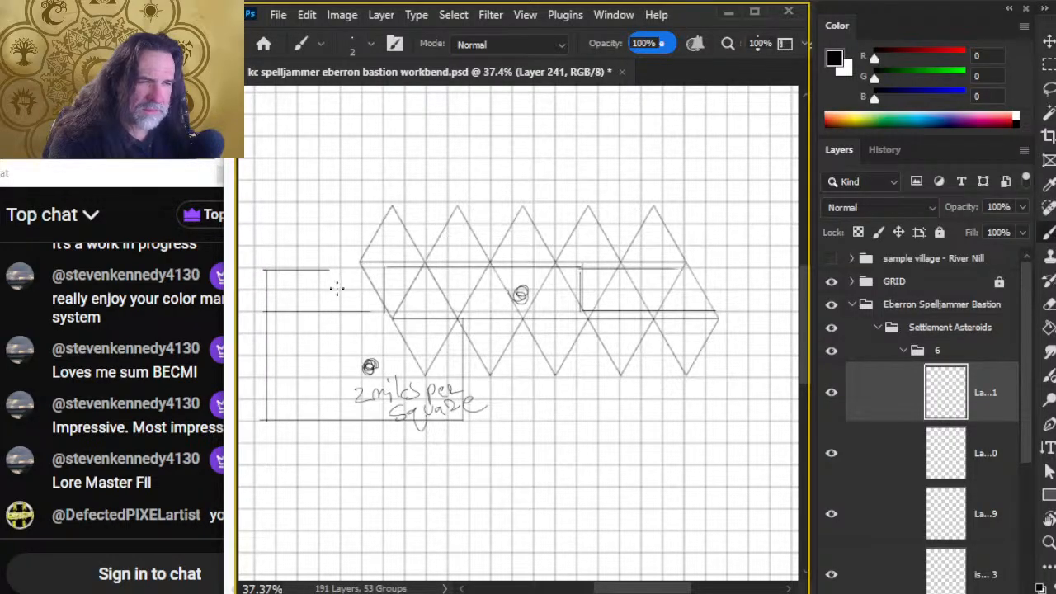
{"action": "key", "text": "v"}
{"action": "mouse_move", "coordinate": [377, 366]}
{"action": "left_mouse_down"}
{"action": "mouse_move", "coordinate": [408, 376]}
{"action": "mouse_move", "coordinate": [418, 363]}
{"action": "left_mouse_up"}
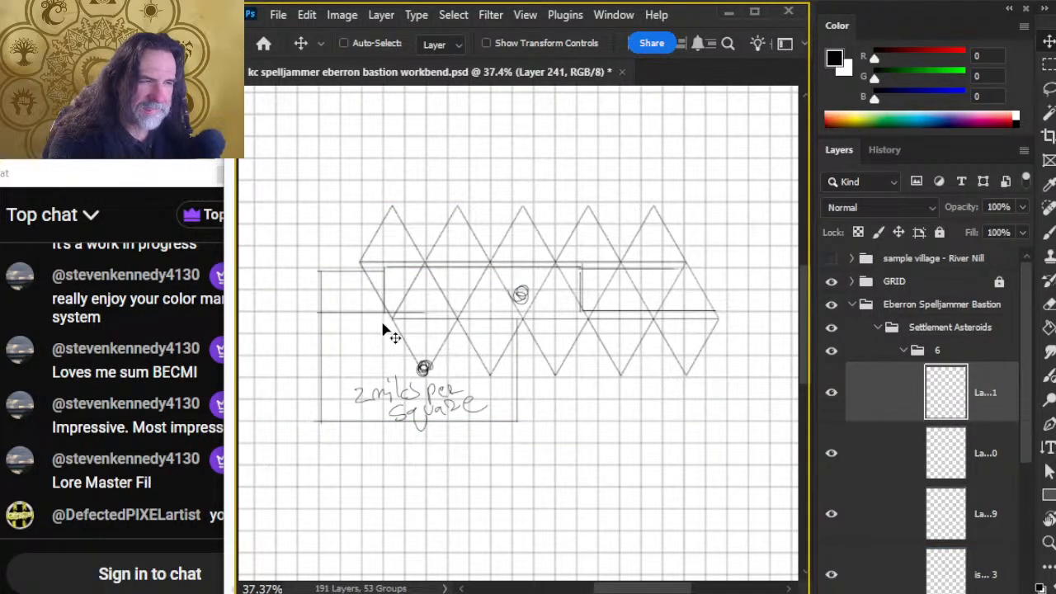
{"action": "left_click_drag", "start_coordinate": [384, 328], "coordinate": [388, 326]}
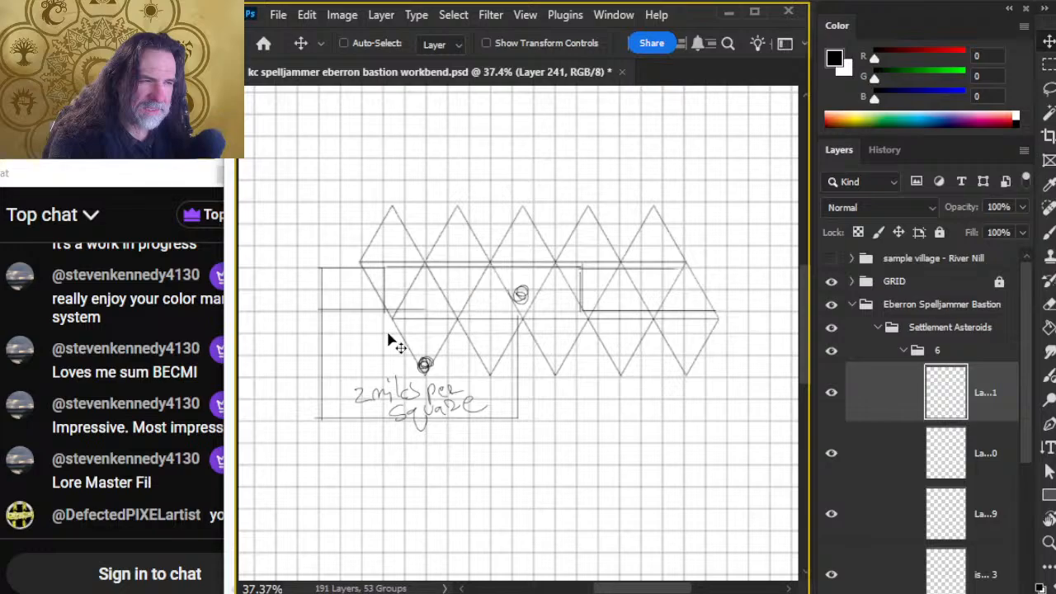
Step: Sketch a small square on the rotated piece's upper-left corner and a freehand outline looping around the piece outside the net
{"action": "key", "text": "b"}
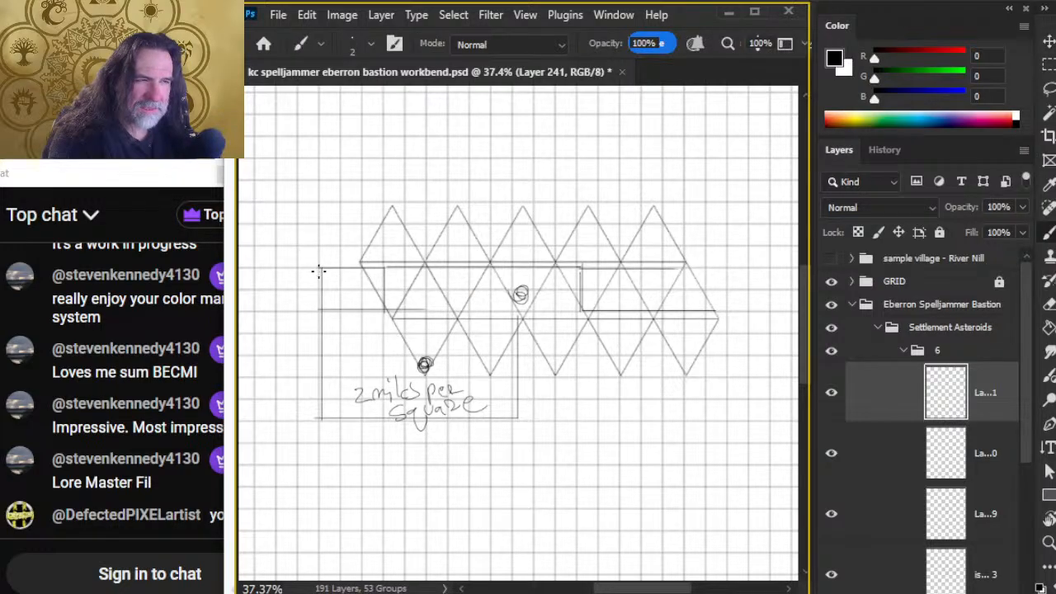
{"action": "mouse_move", "coordinate": [318, 271]}
{"action": "left_mouse_down"}
{"action": "mouse_move", "coordinate": [316, 244]}
{"action": "mouse_move", "coordinate": [338, 242]}
{"action": "mouse_move", "coordinate": [338, 268]}
{"action": "left_mouse_up"}
{"action": "mouse_move", "coordinate": [269, 279]}
{"action": "left_mouse_down"}
{"action": "mouse_move", "coordinate": [344, 478]}
{"action": "mouse_move", "coordinate": [506, 518]}
{"action": "mouse_move", "coordinate": [569, 411]}
{"action": "left_mouse_up"}
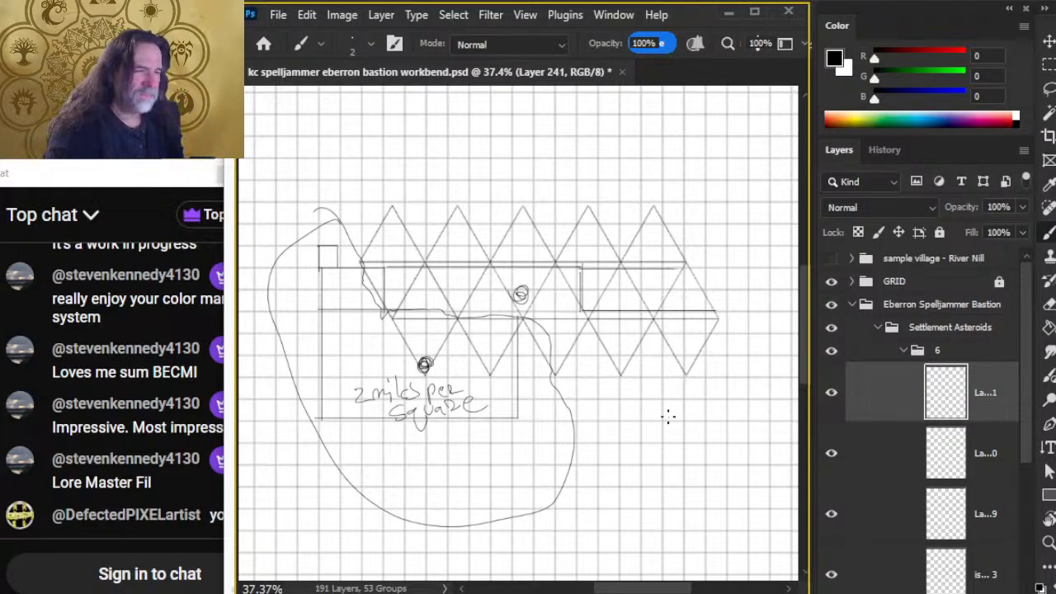
Step: Hide and show the rotated piece's layer to compare it with the net beneath
{"action": "left_click", "coordinate": [832, 394]}
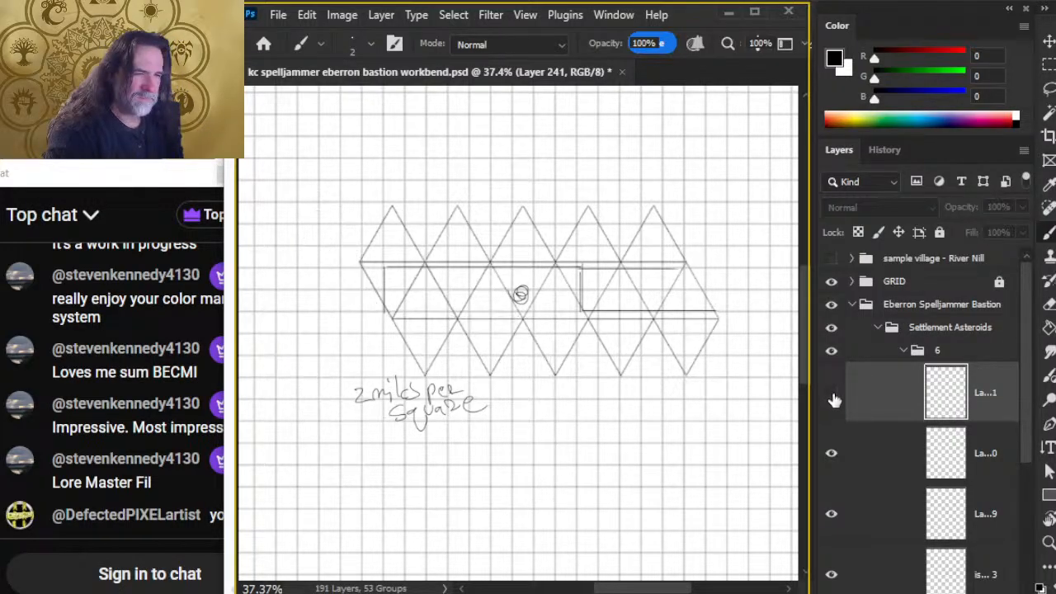
{"action": "left_click", "coordinate": [830, 393]}
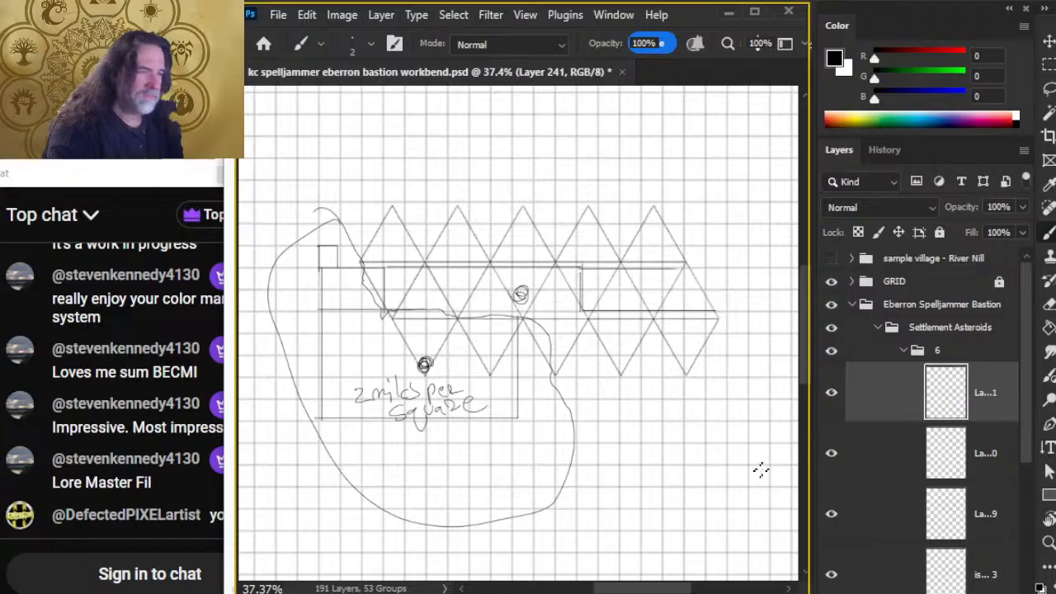
{"action": "key", "text": "l"}
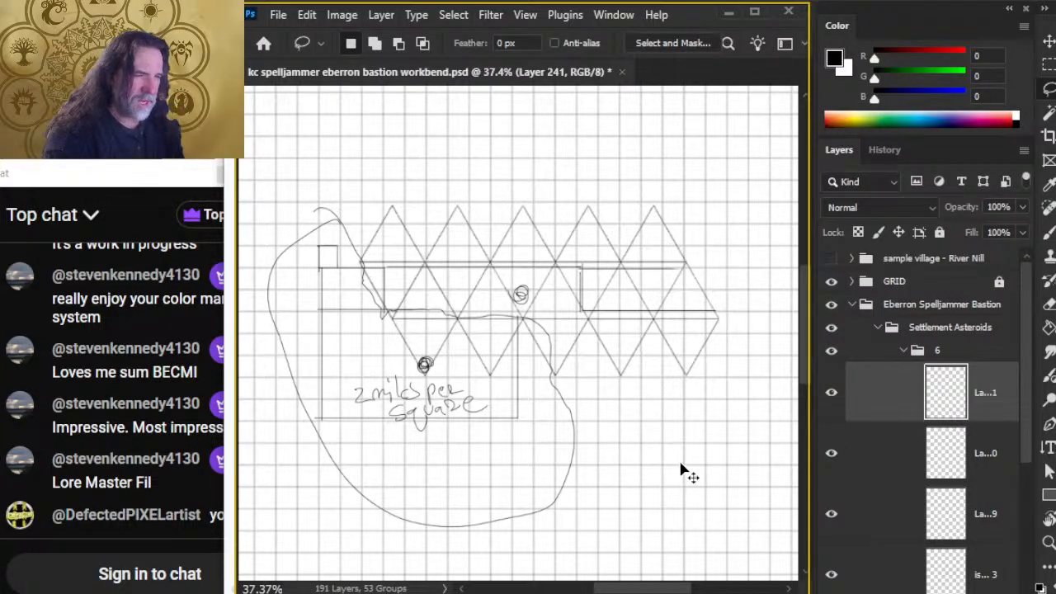
Step: Undo the freehand outline, then lasso the settlement area outside the net, cut it to a new layer and place it below the net
{"action": "key", "text": "ctrl+z"}
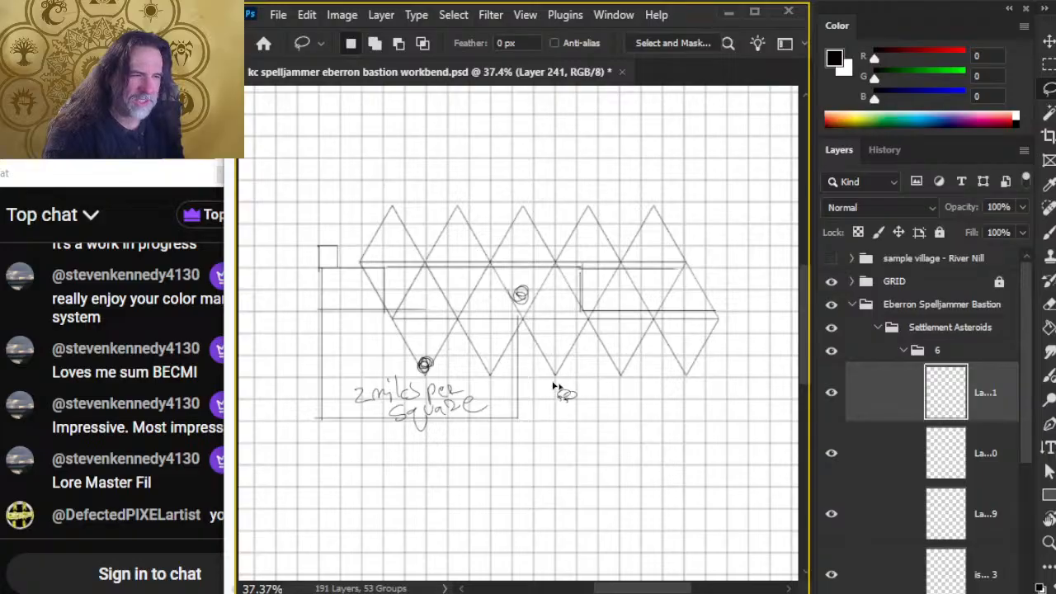
{"action": "mouse_move", "coordinate": [313, 188]}
{"action": "left_mouse_down"}
{"action": "mouse_move", "coordinate": [268, 417]}
{"action": "mouse_move", "coordinate": [534, 497]}
{"action": "mouse_move", "coordinate": [582, 401]}
{"action": "mouse_move", "coordinate": [570, 347]}
{"action": "mouse_move", "coordinate": [535, 310]}
{"action": "mouse_move", "coordinate": [394, 315]}
{"action": "left_mouse_up"}
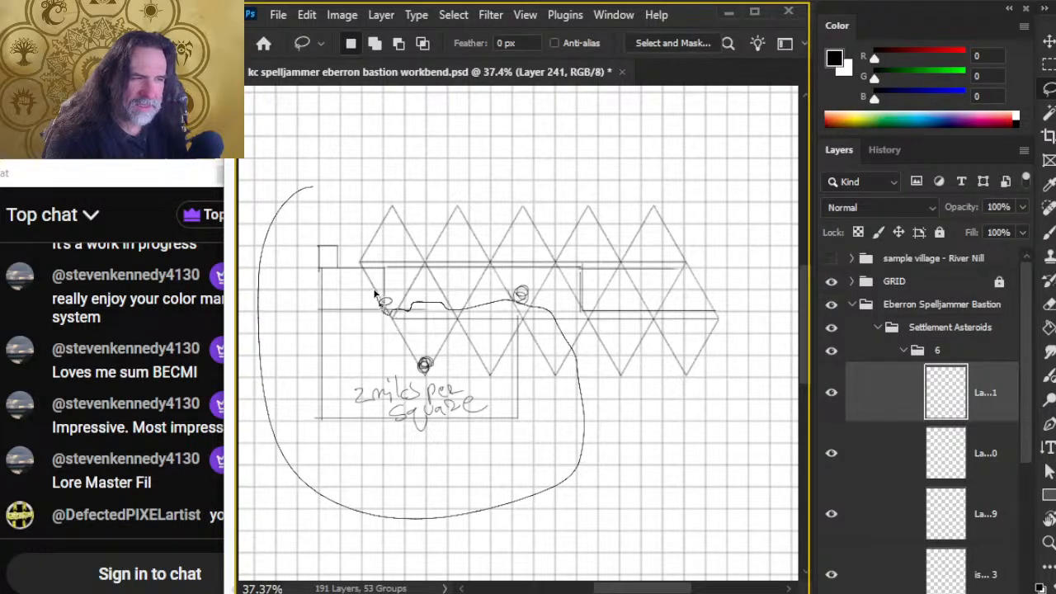
{"action": "left_click_drag", "start_coordinate": [353, 261], "coordinate": [278, 192]}
{"action": "key", "text": "ctrl+x"}
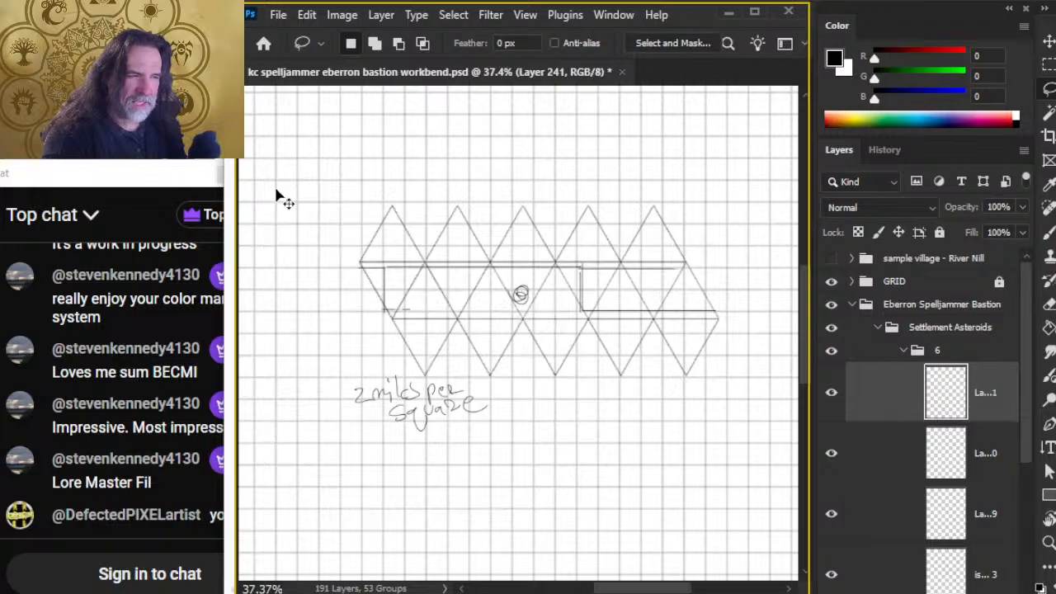
{"action": "key", "text": "ctrl+v"}
{"action": "key", "text": "v"}
{"action": "mouse_move", "coordinate": [463, 379]}
{"action": "left_mouse_down"}
{"action": "mouse_move", "coordinate": [473, 490]}
{"action": "mouse_move", "coordinate": [463, 299]}
{"action": "mouse_move", "coordinate": [462, 476]}
{"action": "left_mouse_up"}
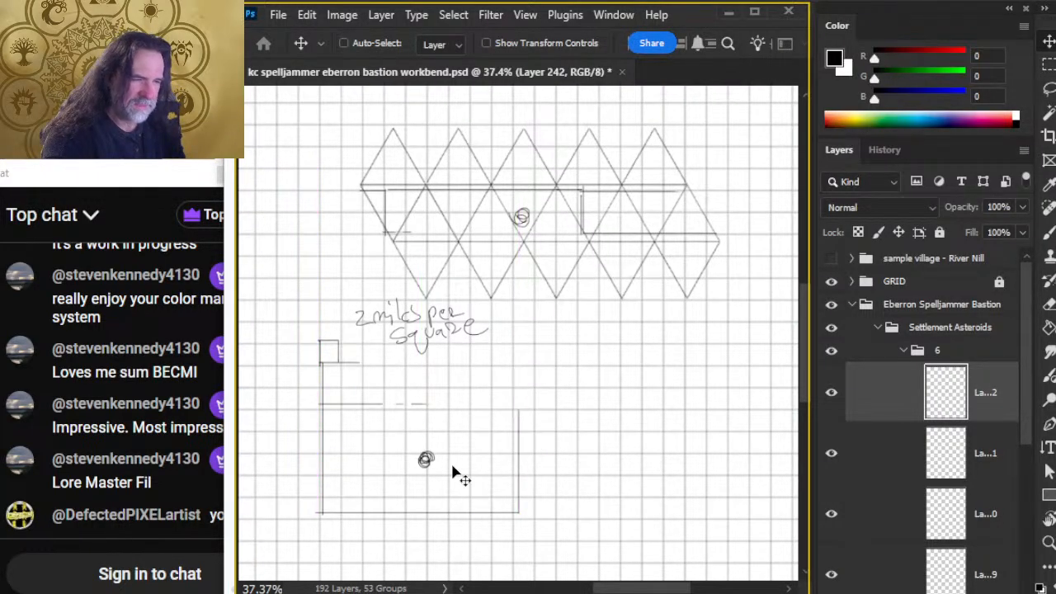
Step: Redraw the cut piece's missing edges with straight brush lines and erase the stray diagonal in its upper square
{"action": "key", "text": "b"}
{"action": "left_click_drag", "start_coordinate": [364, 408], "coordinate": [364, 361]}
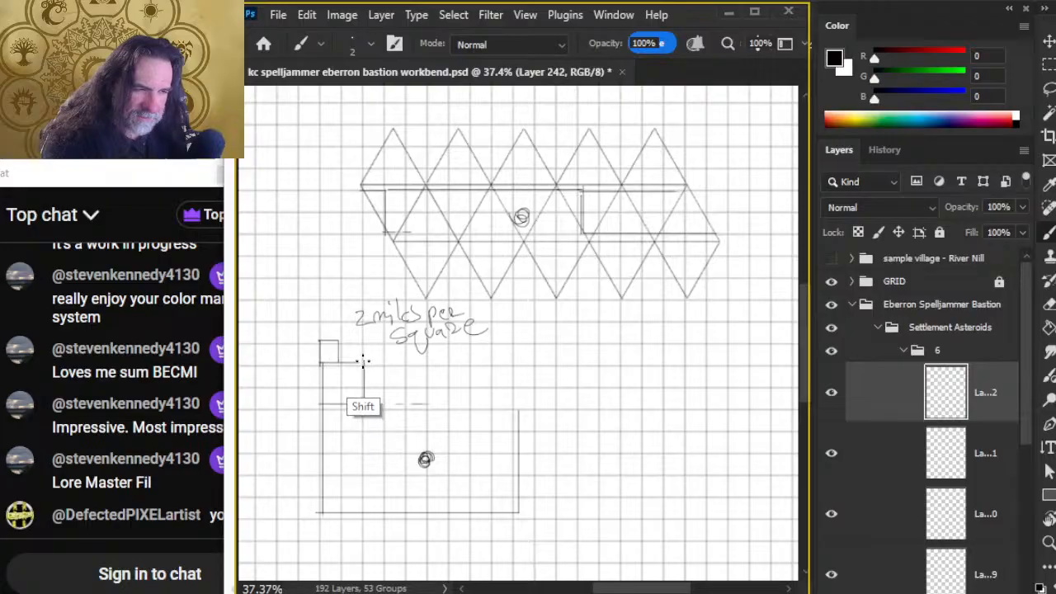
{"action": "left_click", "coordinate": [332, 405], "text": "shift"}
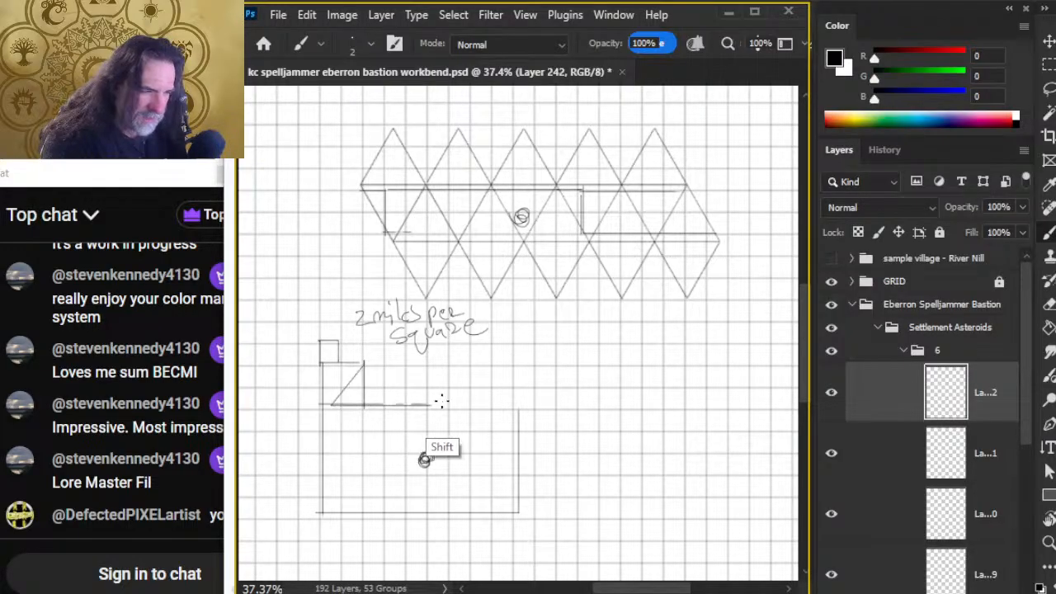
{"action": "left_click", "coordinate": [514, 405], "text": "shift"}
{"action": "left_click_drag", "start_coordinate": [466, 461], "coordinate": [473, 390]}
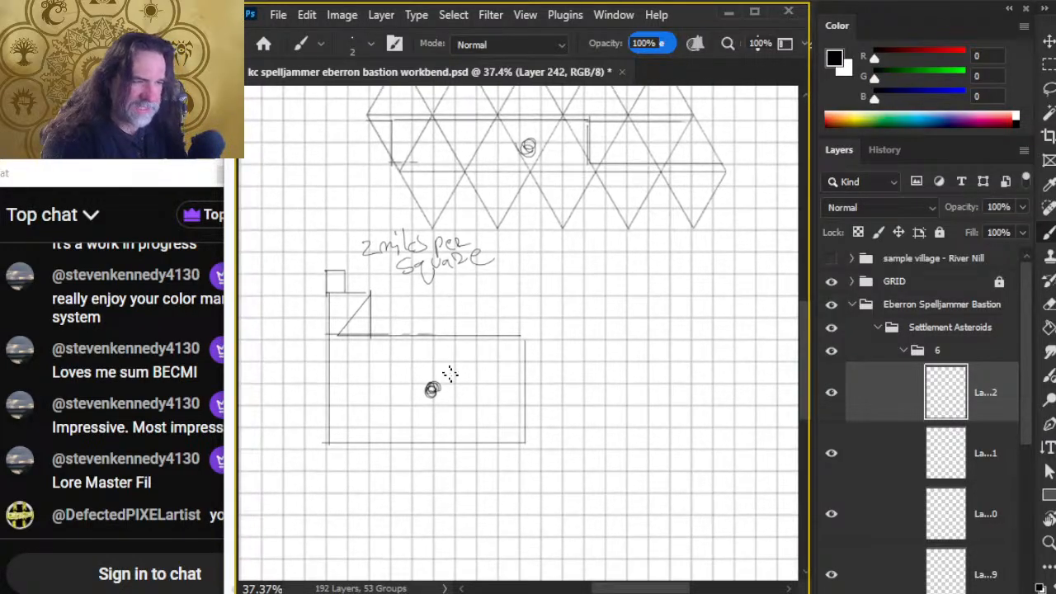
{"action": "key", "text": "e"}
{"action": "left_click_drag", "start_coordinate": [514, 271], "coordinate": [485, 368]}
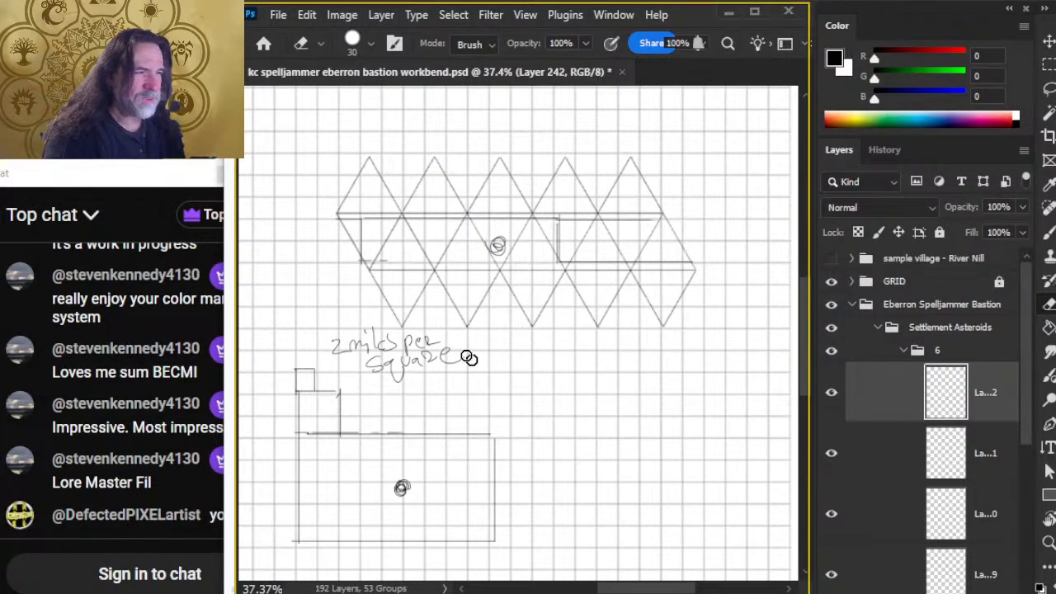
Step: Sketch a bracket at the net's left end and move the cut piece's smallest square beside the large rectangle's upper-right corner
{"action": "key", "text": "b"}
{"action": "left_click_drag", "start_coordinate": [320, 219], "coordinate": [312, 266]}
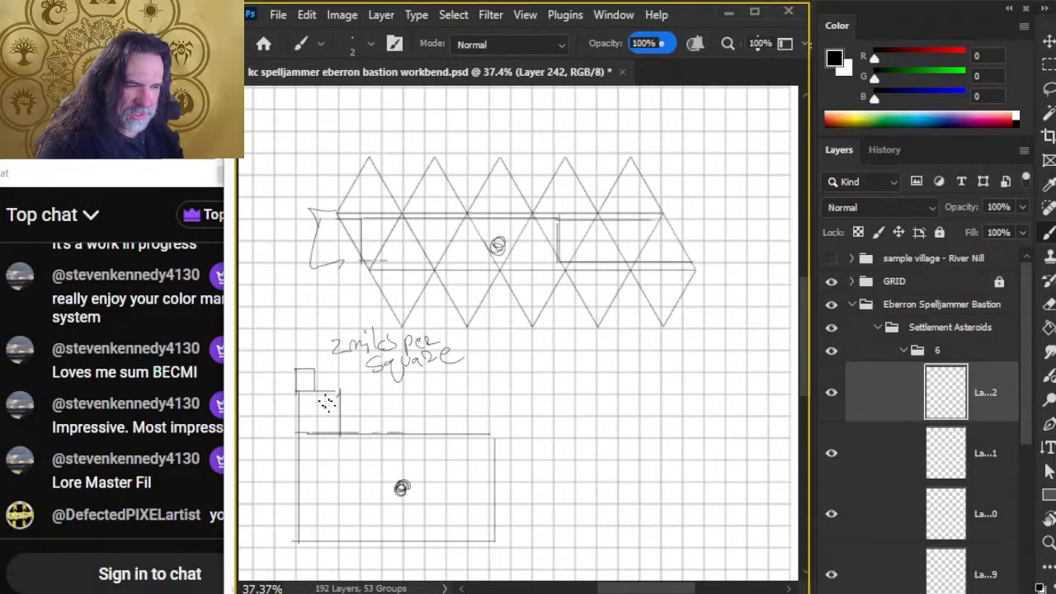
{"action": "key", "text": "l"}
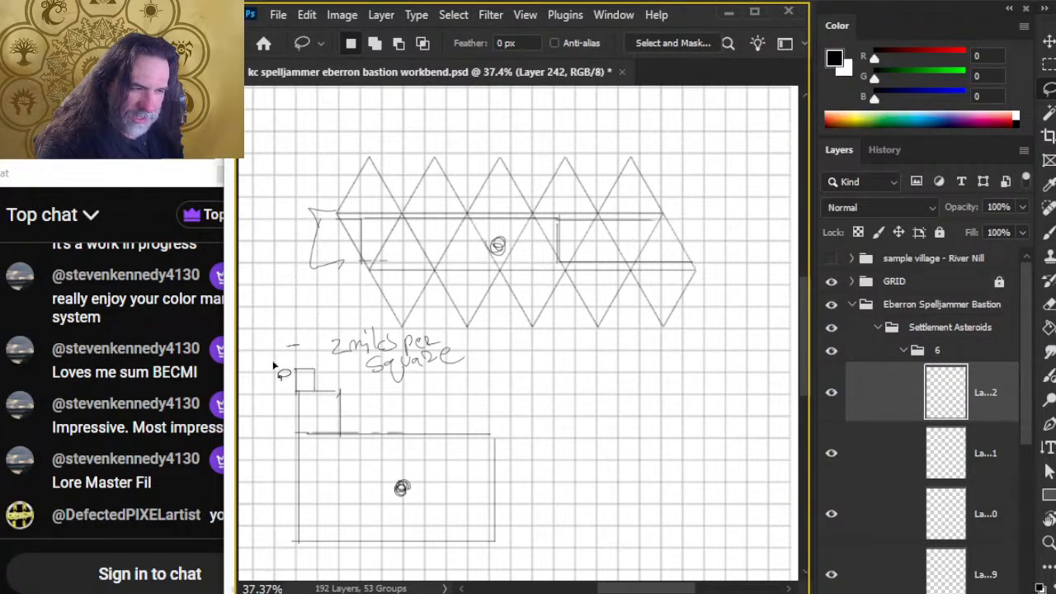
{"action": "mouse_move", "coordinate": [274, 362]}
{"action": "left_mouse_down"}
{"action": "mouse_move", "coordinate": [309, 388]}
{"action": "mouse_move", "coordinate": [327, 363]}
{"action": "mouse_move", "coordinate": [508, 450]}
{"action": "left_mouse_up"}
{"action": "key", "text": "v"}
Step: Move the remaining square above the large rectangle into the net's first upper triangle and deselect it
{"action": "key", "text": "l"}
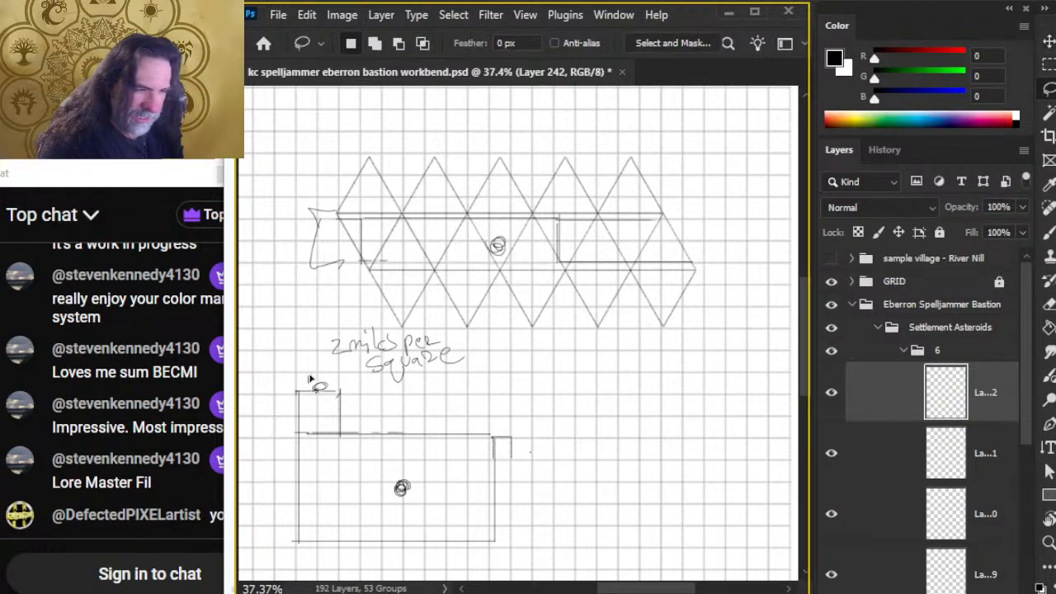
{"action": "mouse_move", "coordinate": [311, 379]}
{"action": "left_mouse_down"}
{"action": "mouse_move", "coordinate": [283, 437]}
{"action": "mouse_move", "coordinate": [342, 448]}
{"action": "mouse_move", "coordinate": [370, 435]}
{"action": "mouse_move", "coordinate": [361, 316]}
{"action": "mouse_move", "coordinate": [371, 213]}
{"action": "left_mouse_up"}
{"action": "key", "text": "v"}
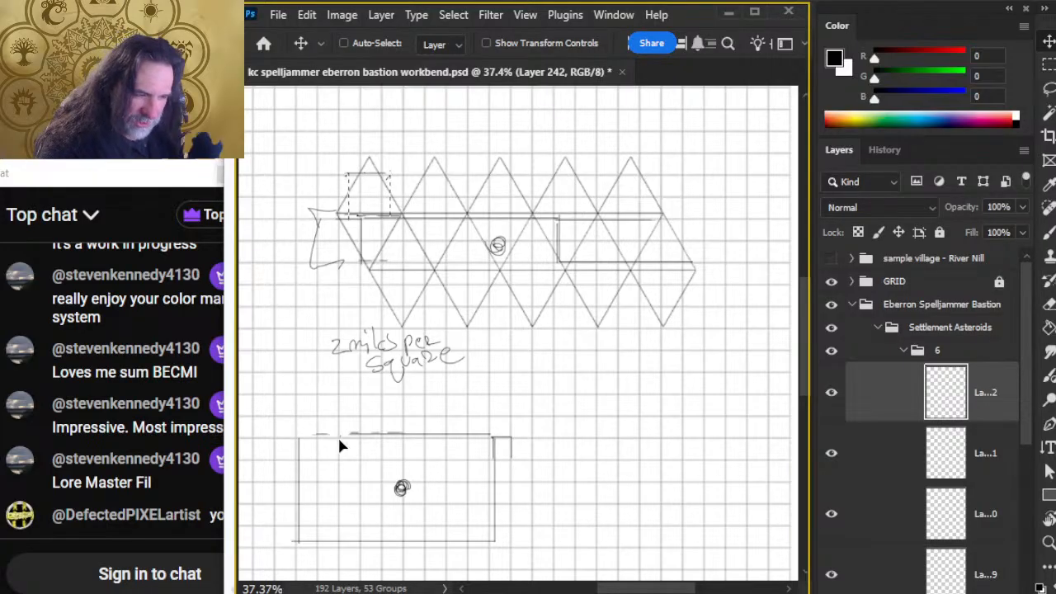
{"action": "key", "text": "l"}
{"action": "key", "text": "b"}
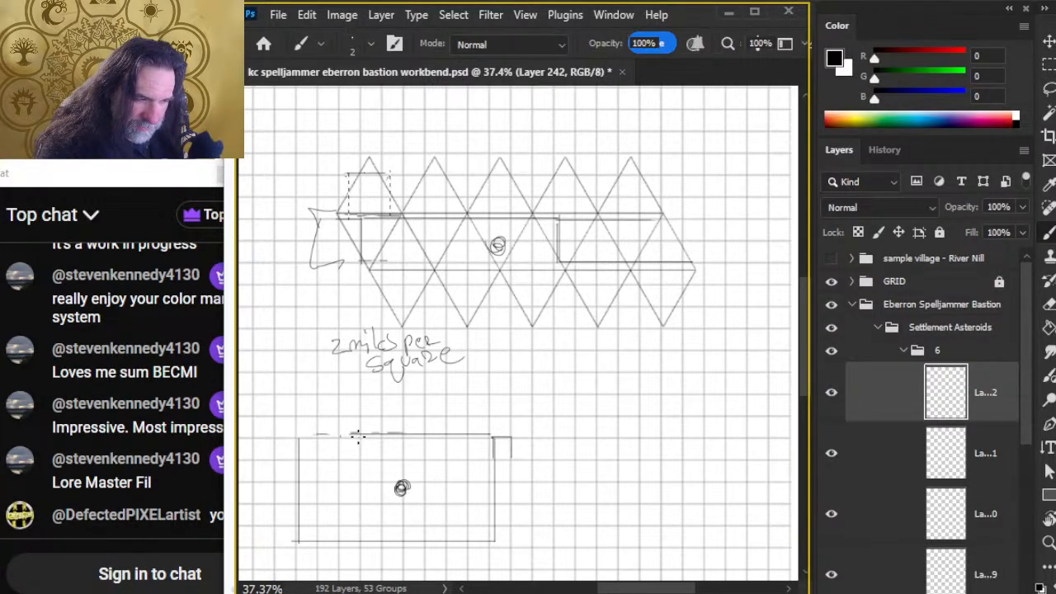
{"action": "key", "text": "l"}
{"action": "left_click", "coordinate": [314, 441]}
Step: Divide the large rectangle with straight lines into a grid of four columns and two rows, leaving a narrow L-shaped margin
{"action": "key", "text": "b"}
{"action": "mouse_move", "coordinate": [299, 436]}
{"action": "left_mouse_down"}
{"action": "mouse_move", "coordinate": [384, 436]}
{"action": "mouse_move", "coordinate": [337, 545]}
{"action": "left_mouse_up"}
{"action": "left_click_drag", "start_coordinate": [299, 481], "coordinate": [493, 485]}
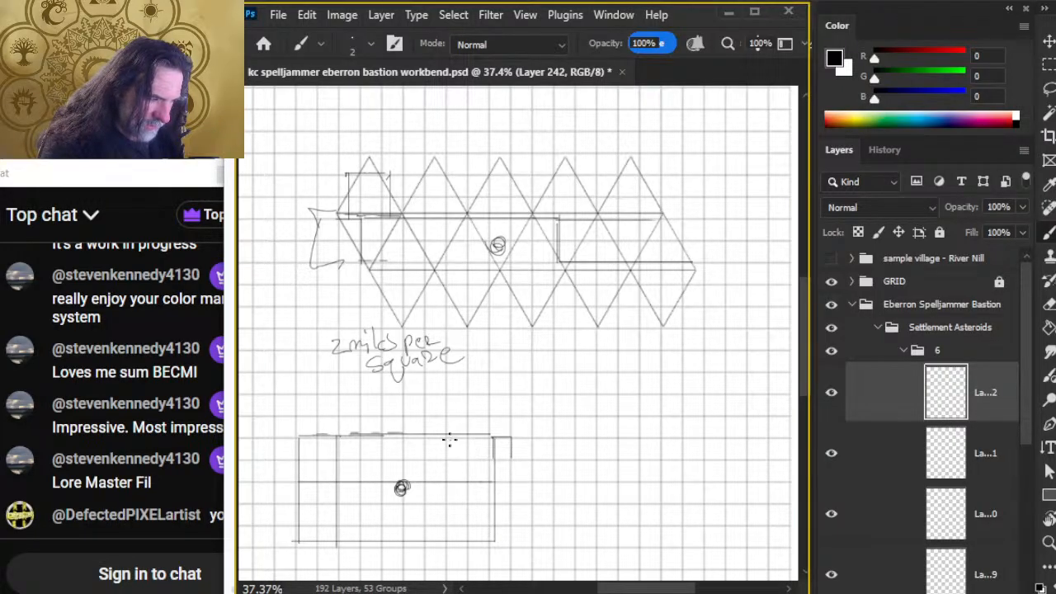
{"action": "left_click_drag", "start_coordinate": [449, 441], "coordinate": [437, 536]}
{"action": "key", "text": "ctrl+z"}
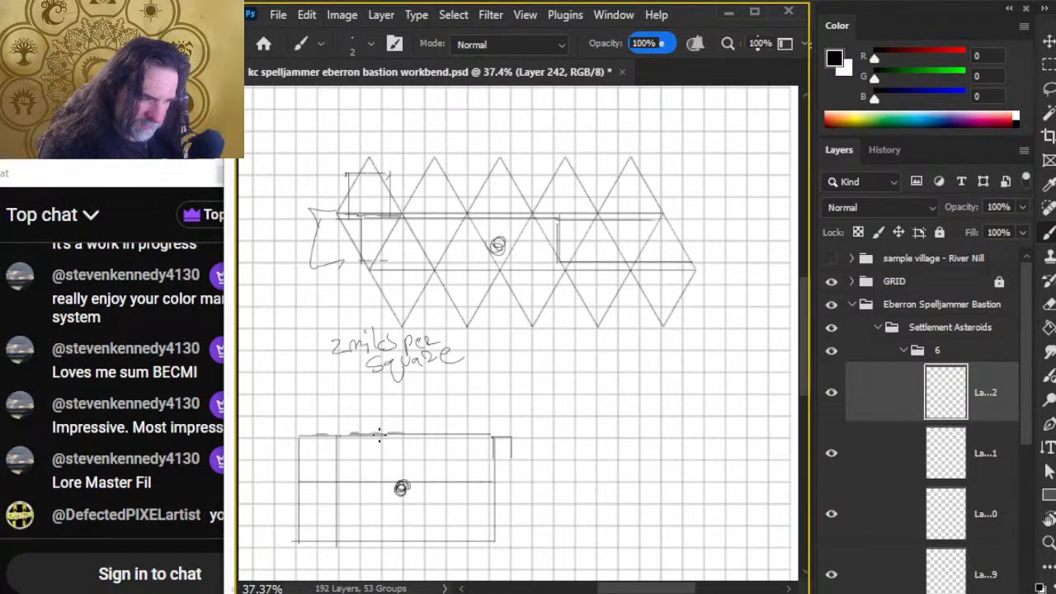
{"action": "left_click_drag", "start_coordinate": [383, 436], "coordinate": [383, 535]}
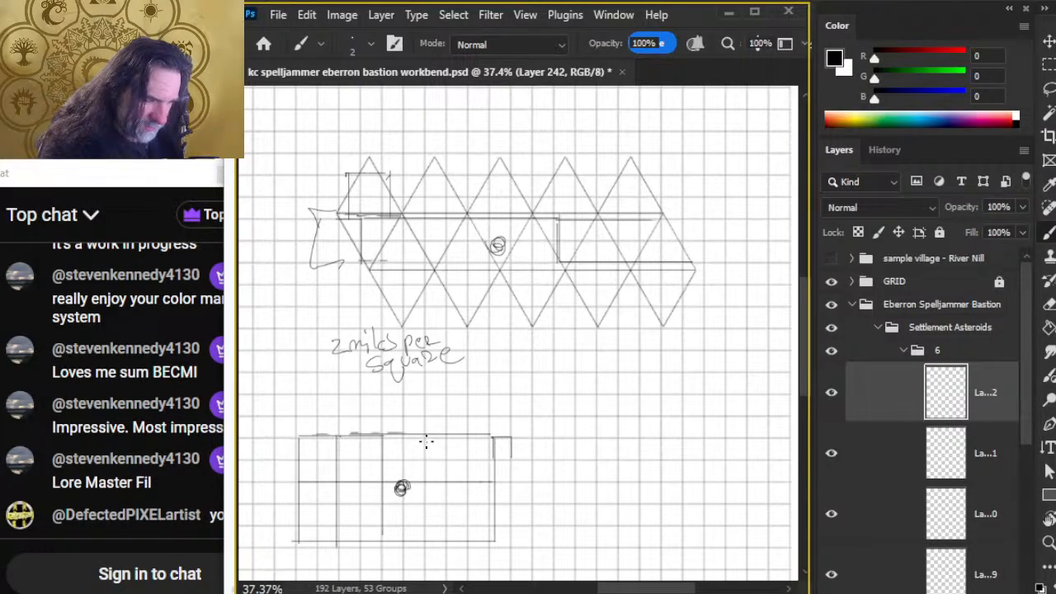
{"action": "left_click_drag", "start_coordinate": [426, 438], "coordinate": [425, 541]}
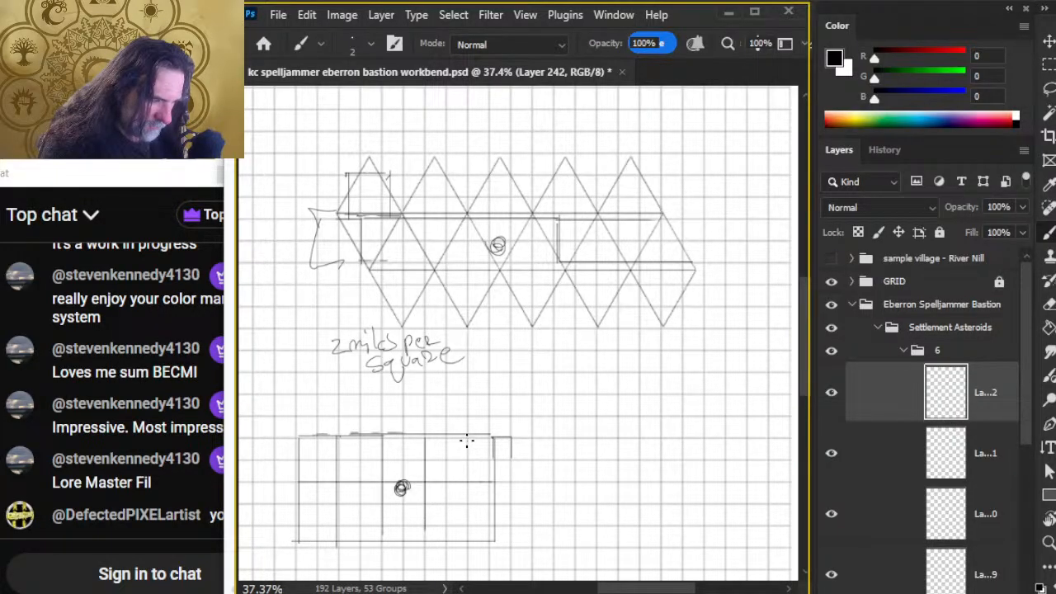
{"action": "mouse_move", "coordinate": [467, 442]}
{"action": "left_mouse_down"}
{"action": "mouse_move", "coordinate": [464, 527]}
{"action": "mouse_move", "coordinate": [361, 528]}
{"action": "mouse_move", "coordinate": [297, 543]}
{"action": "mouse_move", "coordinate": [442, 588]}
{"action": "mouse_move", "coordinate": [565, 559]}
{"action": "mouse_move", "coordinate": [587, 424]}
{"action": "left_mouse_up"}
Step: Lasso the L-shaped margin with its small corner square, cut it to a new layer and move it right of the grid
{"action": "key", "text": "l"}
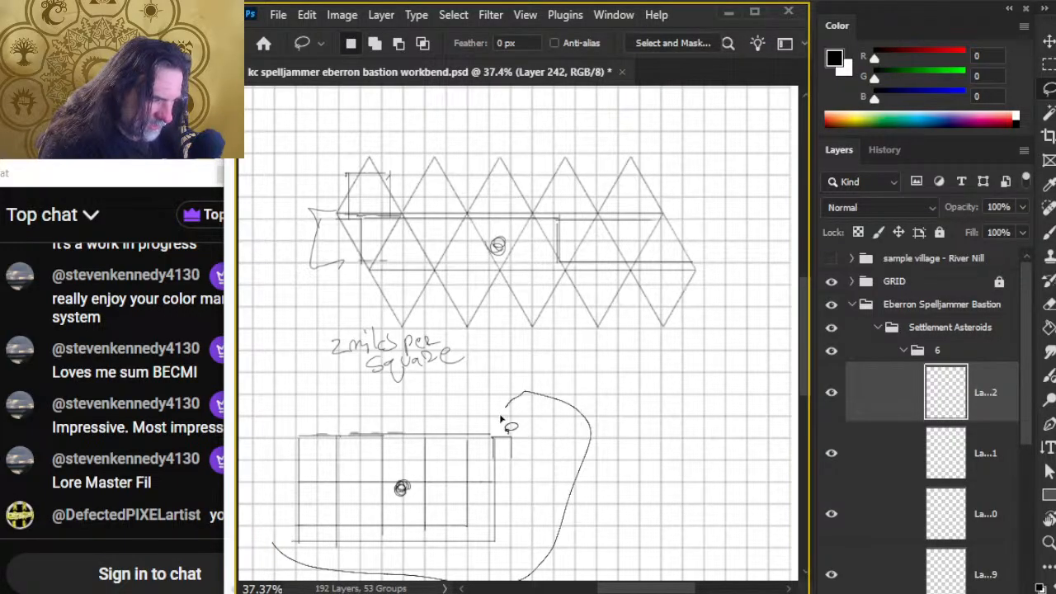
{"action": "left_click_drag", "start_coordinate": [492, 452], "coordinate": [498, 455]}
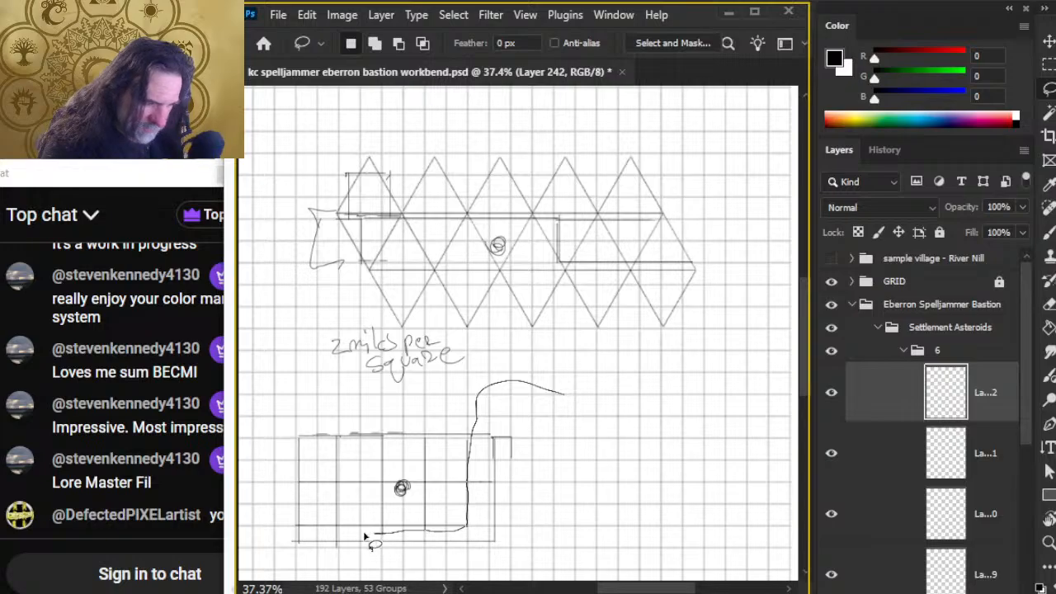
{"action": "mouse_move", "coordinate": [286, 536]}
{"action": "left_mouse_down"}
{"action": "mouse_move", "coordinate": [368, 578]}
{"action": "mouse_move", "coordinate": [595, 520]}
{"action": "mouse_move", "coordinate": [567, 373]}
{"action": "left_mouse_up"}
{"action": "key", "text": "Delete"}
{"action": "key", "text": "ctrl+d"}
{"action": "key", "text": "ctrl+v"}
{"action": "key", "text": "v"}
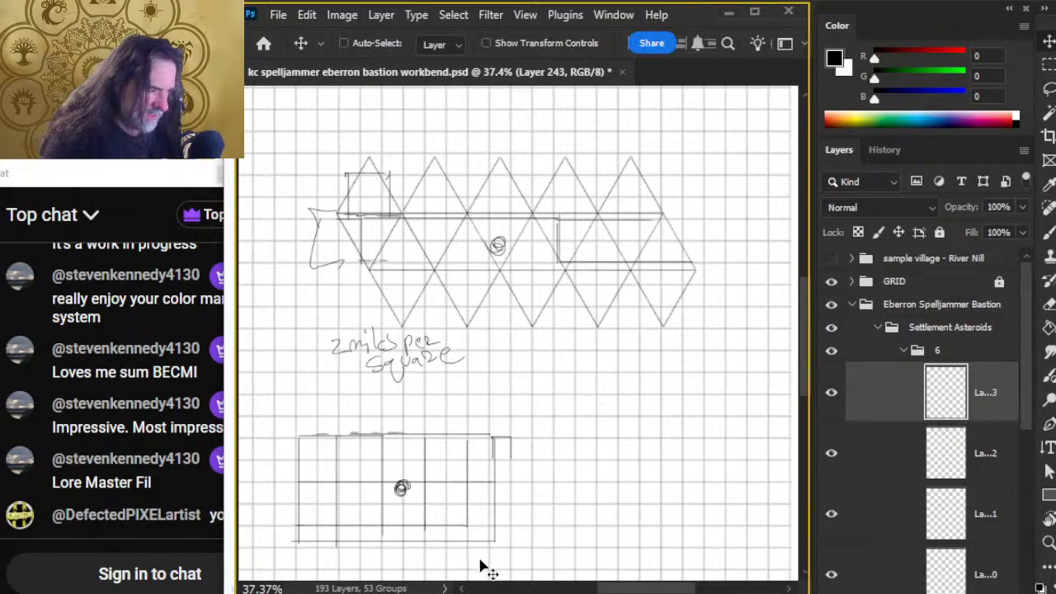
{"action": "mouse_move", "coordinate": [484, 566]}
{"action": "left_mouse_down"}
{"action": "mouse_move", "coordinate": [657, 471]}
{"action": "mouse_move", "coordinate": [712, 481]}
{"action": "left_mouse_up"}
Step: Close the L-shaped strip's outline with straight brush lines and shift the strip farther right of the grid
{"action": "key", "text": "b"}
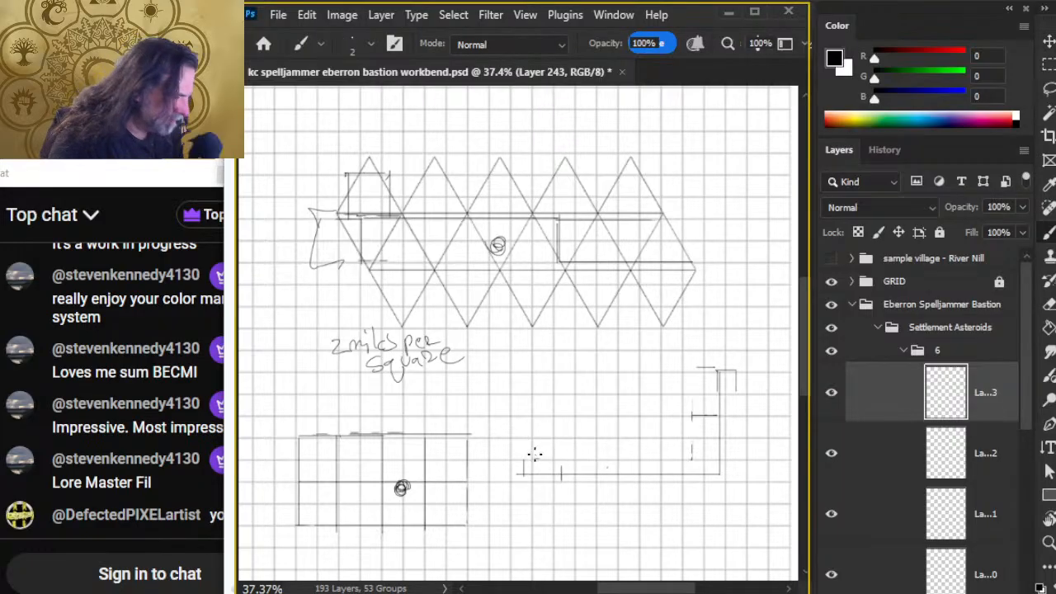
{"action": "key", "text": "v"}
{"action": "left_click_drag", "start_coordinate": [595, 493], "coordinate": [581, 496]}
{"action": "key", "text": "b"}
{"action": "mouse_move", "coordinate": [703, 377]}
{"action": "left_mouse_down"}
{"action": "mouse_move", "coordinate": [702, 346]}
{"action": "mouse_move", "coordinate": [678, 347]}
{"action": "mouse_move", "coordinate": [680, 458]}
{"action": "mouse_move", "coordinate": [508, 459]}
{"action": "left_mouse_up"}
{"action": "key", "text": "e"}
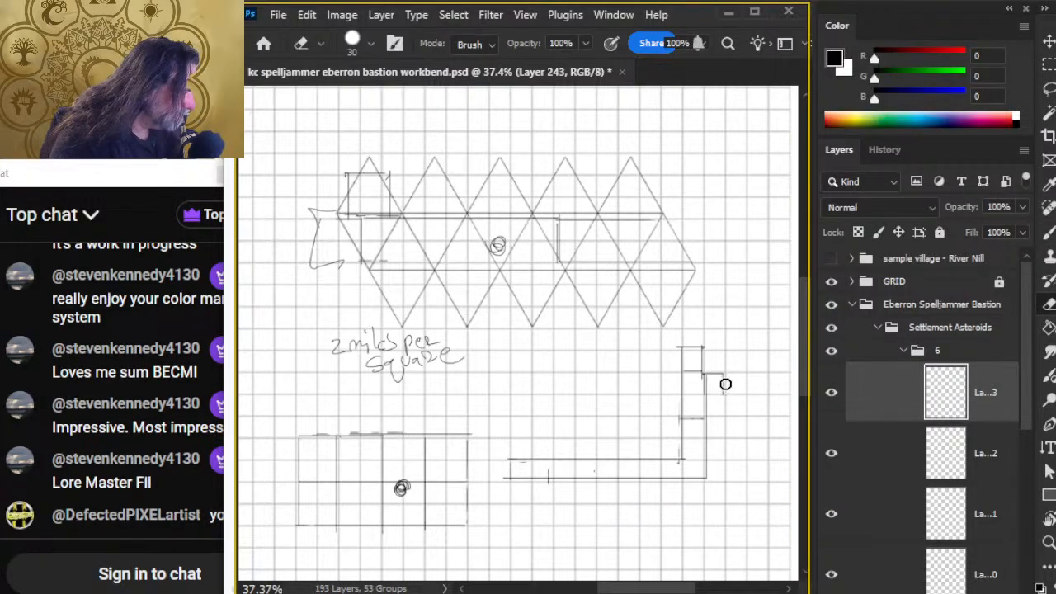
{"action": "left_click_drag", "start_coordinate": [686, 438], "coordinate": [627, 353]}
{"action": "key", "text": "v"}
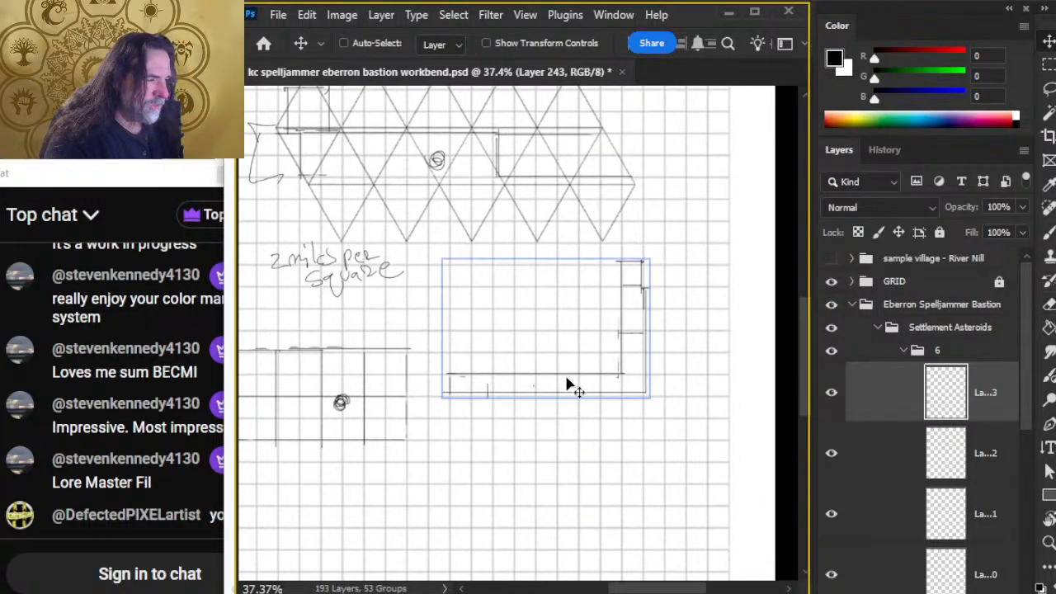
{"action": "mouse_move", "coordinate": [563, 394]}
{"action": "left_mouse_down"}
{"action": "mouse_move", "coordinate": [588, 419]}
{"action": "mouse_move", "coordinate": [615, 424]}
{"action": "mouse_move", "coordinate": [624, 411]}
{"action": "left_mouse_up"}
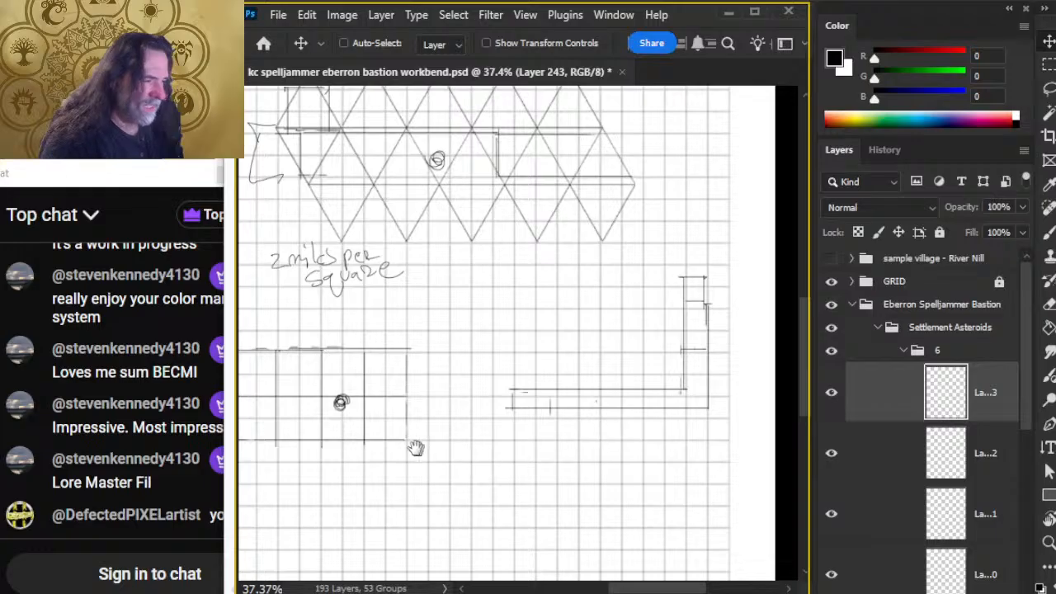
Step: Lasso the grid's upper-left square and move it on the grid's own layer into the net's second upper triangle
{"action": "left_click_drag", "start_coordinate": [417, 448], "coordinate": [466, 420]}
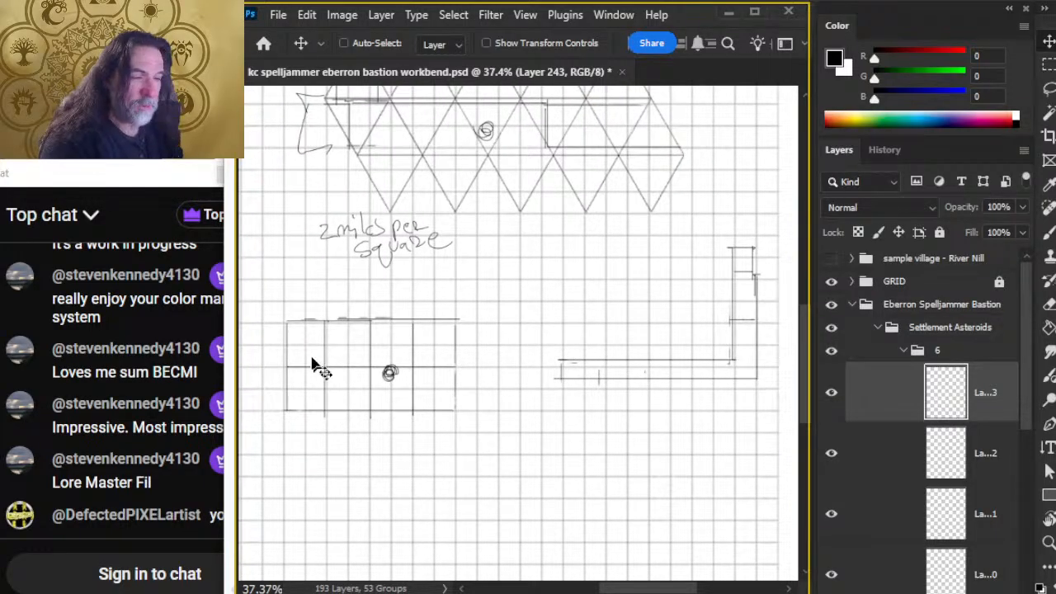
{"action": "key", "text": "l"}
{"action": "mouse_move", "coordinate": [305, 290]}
{"action": "left_mouse_down"}
{"action": "mouse_move", "coordinate": [269, 332]}
{"action": "mouse_move", "coordinate": [274, 356]}
{"action": "mouse_move", "coordinate": [321, 368]}
{"action": "mouse_move", "coordinate": [333, 331]}
{"action": "mouse_move", "coordinate": [311, 293]}
{"action": "mouse_move", "coordinate": [391, 383]}
{"action": "left_mouse_up"}
{"action": "key", "text": "v"}
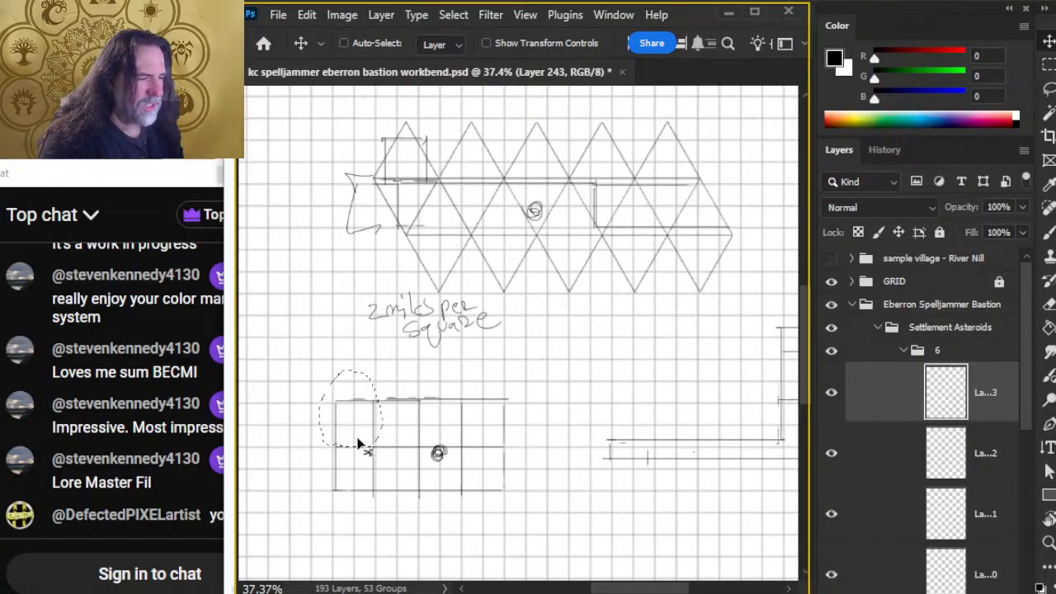
{"action": "left_click_drag", "start_coordinate": [361, 440], "coordinate": [468, 190]}
{"action": "left_click", "coordinate": [525, 259]}
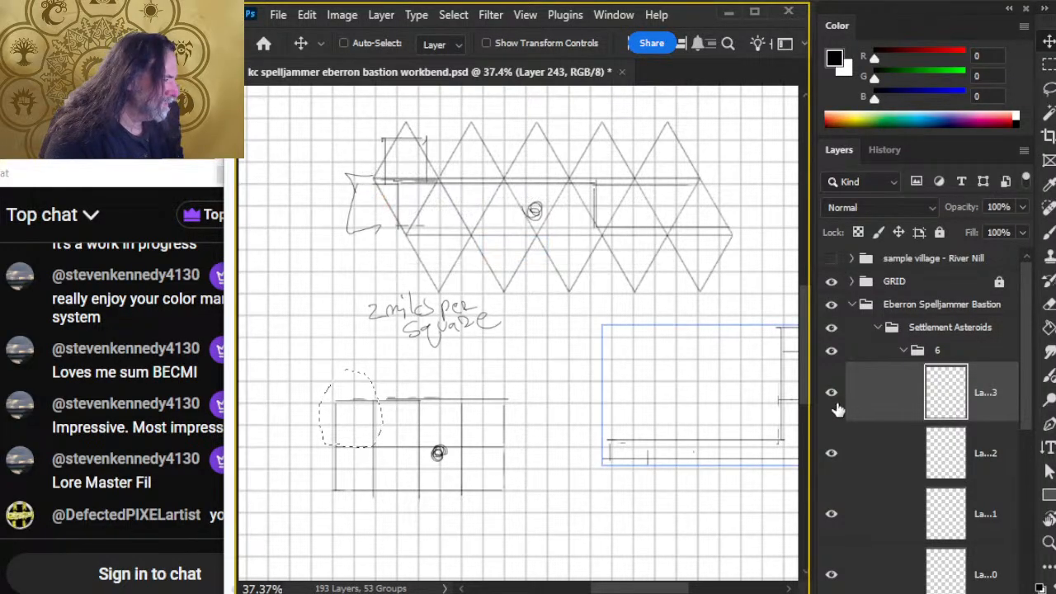
{"action": "left_click", "coordinate": [860, 446]}
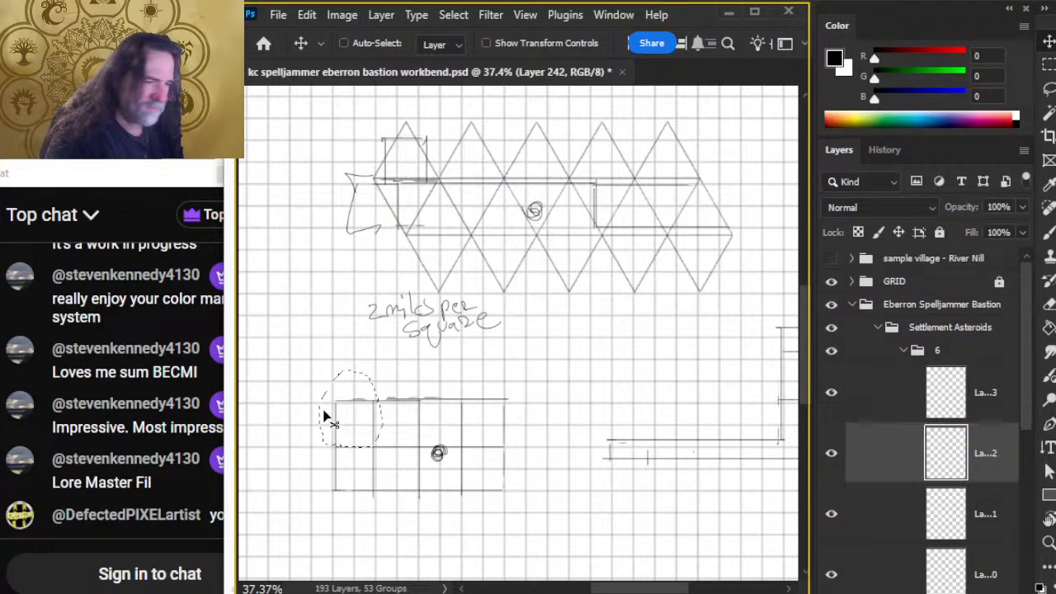
{"action": "left_click_drag", "start_coordinate": [360, 413], "coordinate": [475, 154]}
Step: Lasso the grid's lower-left square and move it into the net's third upper triangle
{"action": "key", "text": "l"}
{"action": "mouse_move", "coordinate": [347, 401]}
{"action": "left_mouse_down"}
{"action": "mouse_move", "coordinate": [309, 464]}
{"action": "mouse_move", "coordinate": [376, 491]}
{"action": "left_mouse_up"}
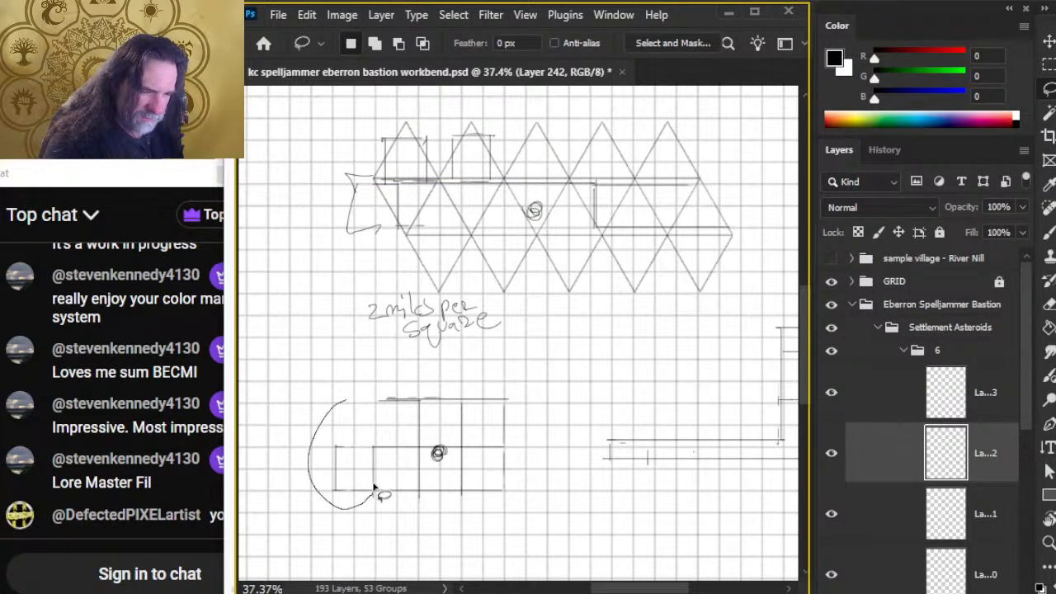
{"action": "left_click_drag", "start_coordinate": [352, 415], "coordinate": [350, 404]}
{"action": "key", "text": "v"}
{"action": "mouse_move", "coordinate": [370, 481]}
{"action": "left_mouse_down"}
{"action": "mouse_move", "coordinate": [432, 307]}
{"action": "mouse_move", "coordinate": [546, 165]}
{"action": "left_mouse_up"}
Step: Move the two squares of the grid's second column into the net's fourth and fifth upper triangles
{"action": "key", "text": "l"}
{"action": "mouse_move", "coordinate": [368, 383]}
{"action": "left_mouse_down"}
{"action": "mouse_move", "coordinate": [360, 442]}
{"action": "mouse_move", "coordinate": [392, 448]}
{"action": "left_mouse_up"}
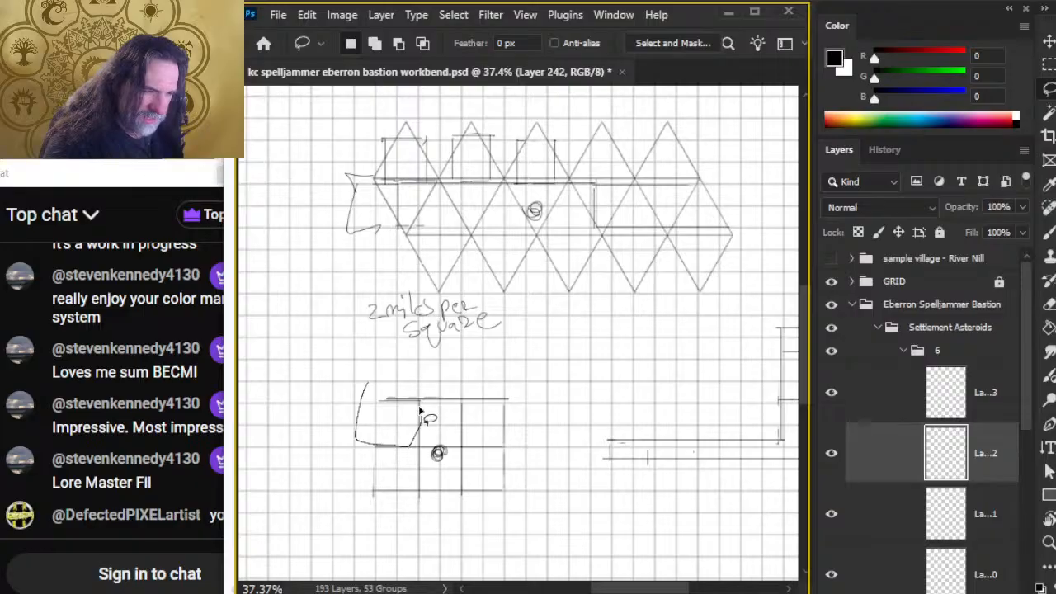
{"action": "mouse_move", "coordinate": [421, 410]}
{"action": "left_mouse_down"}
{"action": "mouse_move", "coordinate": [401, 432]}
{"action": "mouse_move", "coordinate": [502, 278]}
{"action": "mouse_move", "coordinate": [561, 161]}
{"action": "mouse_move", "coordinate": [606, 165]}
{"action": "left_mouse_up"}
{"action": "key", "text": "v"}
{"action": "key", "text": "l"}
{"action": "mouse_move", "coordinate": [378, 415]}
{"action": "left_mouse_down"}
{"action": "mouse_move", "coordinate": [411, 501]}
{"action": "mouse_move", "coordinate": [416, 437]}
{"action": "mouse_move", "coordinate": [385, 419]}
{"action": "mouse_move", "coordinate": [533, 331]}
{"action": "mouse_move", "coordinate": [612, 254]}
{"action": "mouse_move", "coordinate": [643, 174]}
{"action": "left_mouse_up"}
{"action": "key", "text": "v"}
Step: Move three more grid squares into the net's first three lower triangles, with the circled square in the third
{"action": "key", "text": "l"}
{"action": "mouse_move", "coordinate": [418, 386]}
{"action": "left_mouse_down"}
{"action": "mouse_move", "coordinate": [401, 449]}
{"action": "mouse_move", "coordinate": [427, 453]}
{"action": "left_mouse_up"}
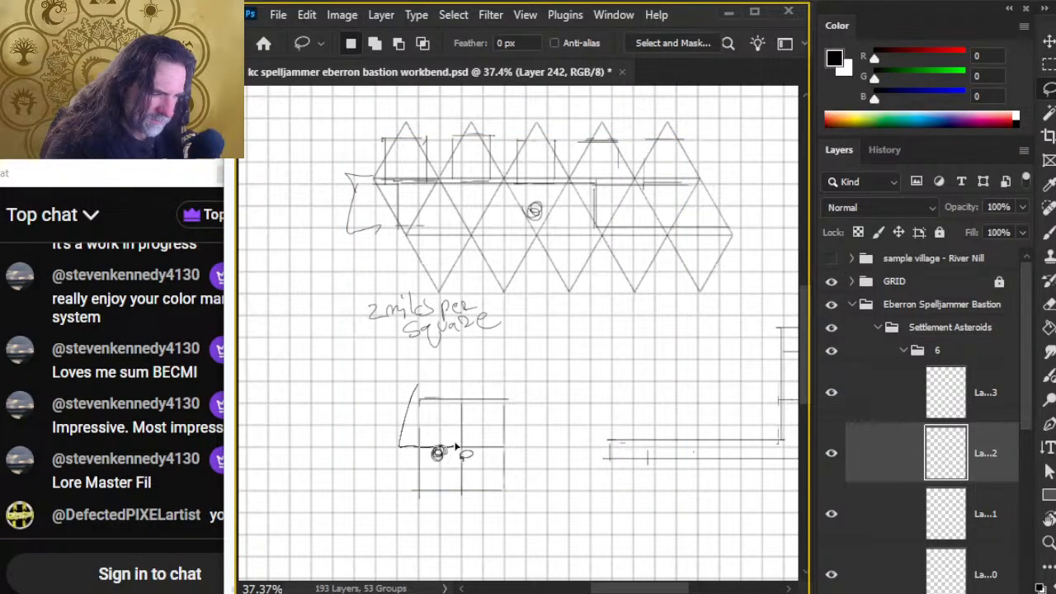
{"action": "key", "text": "v"}
{"action": "mouse_move", "coordinate": [458, 379]}
{"action": "left_mouse_down"}
{"action": "mouse_move", "coordinate": [443, 424]}
{"action": "mouse_move", "coordinate": [433, 269]}
{"action": "mouse_move", "coordinate": [441, 259]}
{"action": "mouse_move", "coordinate": [450, 445]}
{"action": "mouse_move", "coordinate": [487, 438]}
{"action": "mouse_move", "coordinate": [508, 254]}
{"action": "mouse_move", "coordinate": [508, 266]}
{"action": "left_mouse_up"}
{"action": "key", "text": "l"}
{"action": "key", "text": "v"}
{"action": "key", "text": "l"}
{"action": "mouse_move", "coordinate": [415, 449]}
{"action": "left_mouse_down"}
{"action": "mouse_move", "coordinate": [462, 487]}
{"action": "mouse_move", "coordinate": [463, 452]}
{"action": "mouse_move", "coordinate": [411, 424]}
{"action": "mouse_move", "coordinate": [468, 401]}
{"action": "mouse_move", "coordinate": [545, 287]}
{"action": "mouse_move", "coordinate": [596, 325]}
{"action": "mouse_move", "coordinate": [561, 283]}
{"action": "mouse_move", "coordinate": [575, 245]}
{"action": "left_mouse_up"}
{"action": "key", "text": "v"}
Step: Lasso the last remaining grid square and move it into the net's fourth lower triangle
{"action": "key", "text": "l"}
{"action": "mouse_move", "coordinate": [495, 426]}
{"action": "left_mouse_down"}
{"action": "mouse_move", "coordinate": [418, 517]}
{"action": "mouse_move", "coordinate": [499, 429]}
{"action": "left_mouse_up"}
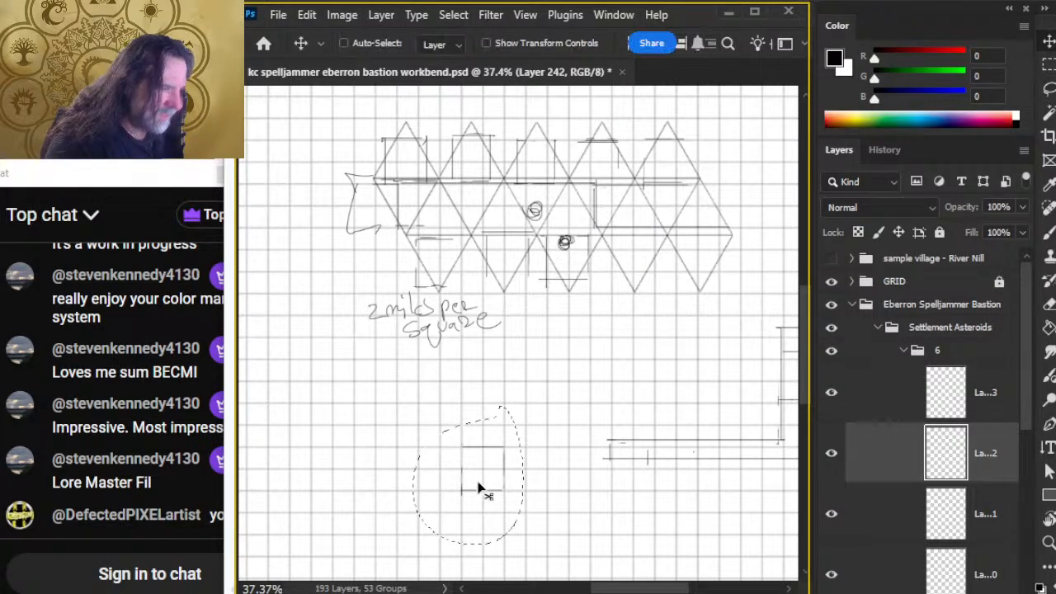
{"action": "key", "text": "v"}
{"action": "mouse_move", "coordinate": [479, 490]}
{"action": "left_mouse_down"}
{"action": "mouse_move", "coordinate": [618, 278]}
{"action": "mouse_move", "coordinate": [624, 284]}
{"action": "left_mouse_up"}
Step: Select the layer holding the L-shaped strip and shift the strip slightly down to realign it with the grid
{"action": "mouse_move", "coordinate": [677, 412]}
{"action": "left_mouse_down"}
{"action": "mouse_move", "coordinate": [504, 380]}
{"action": "mouse_move", "coordinate": [495, 363]}
{"action": "left_mouse_up"}
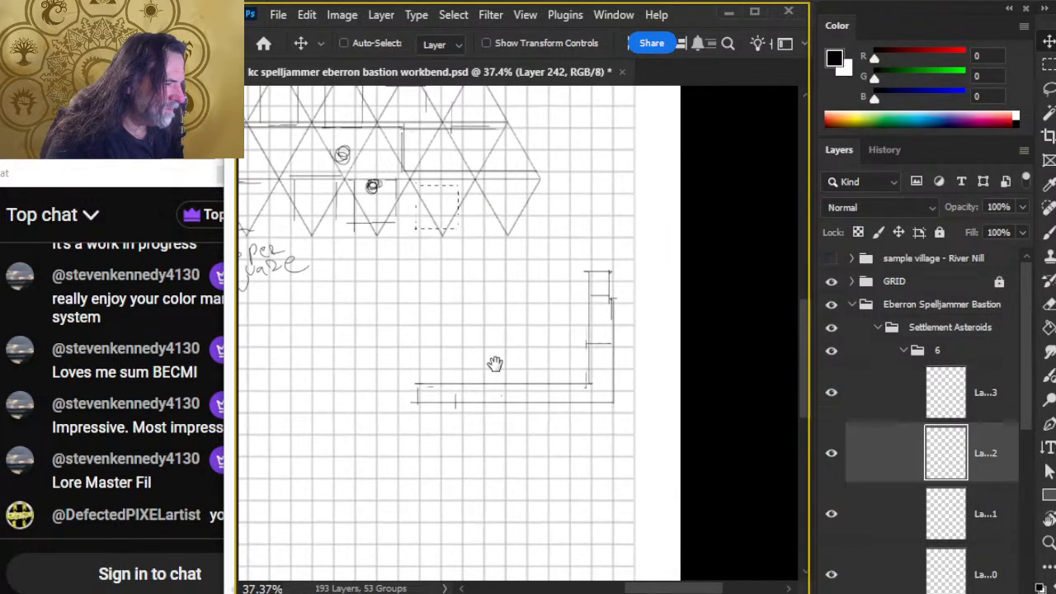
{"action": "key", "text": "l"}
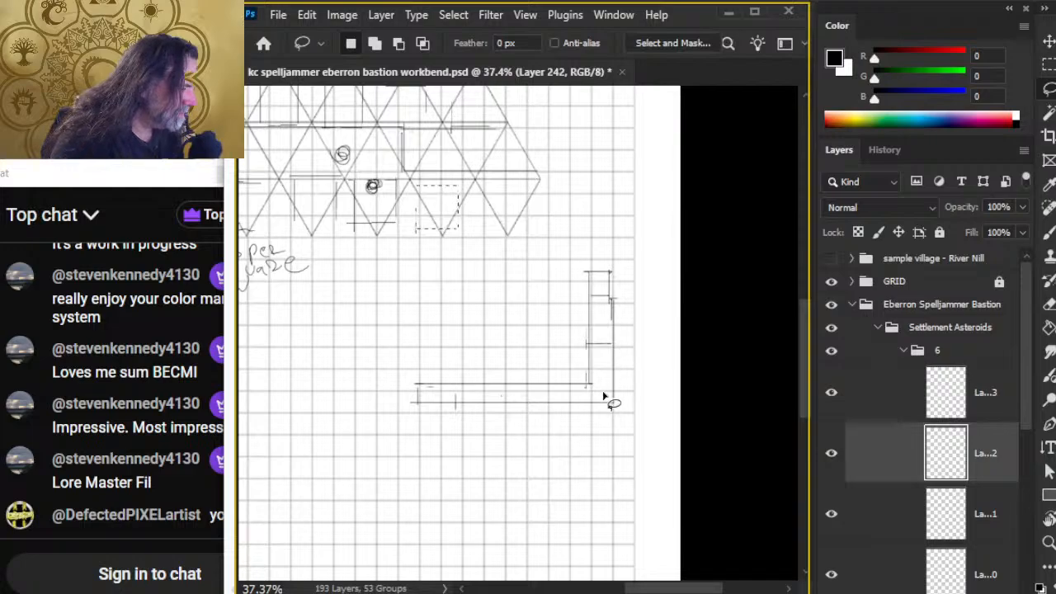
{"action": "key", "text": "v"}
{"action": "key", "text": "l"}
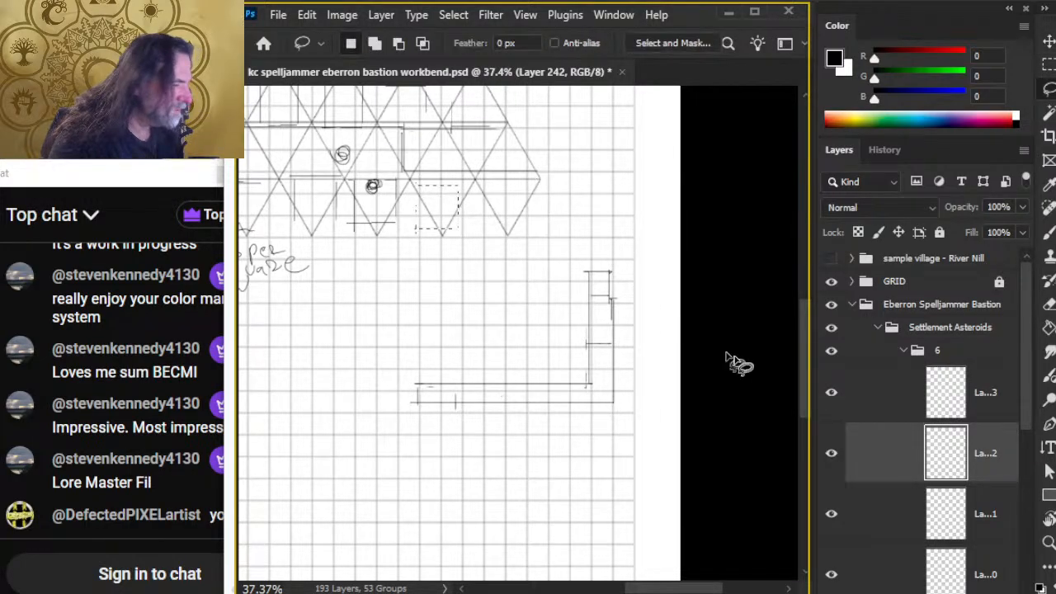
{"action": "left_click", "coordinate": [862, 401]}
{"action": "key", "text": "v"}
{"action": "key", "text": "shift+Down"}
{"action": "key", "text": "shift+Down"}
{"action": "key", "text": "shift+Down"}
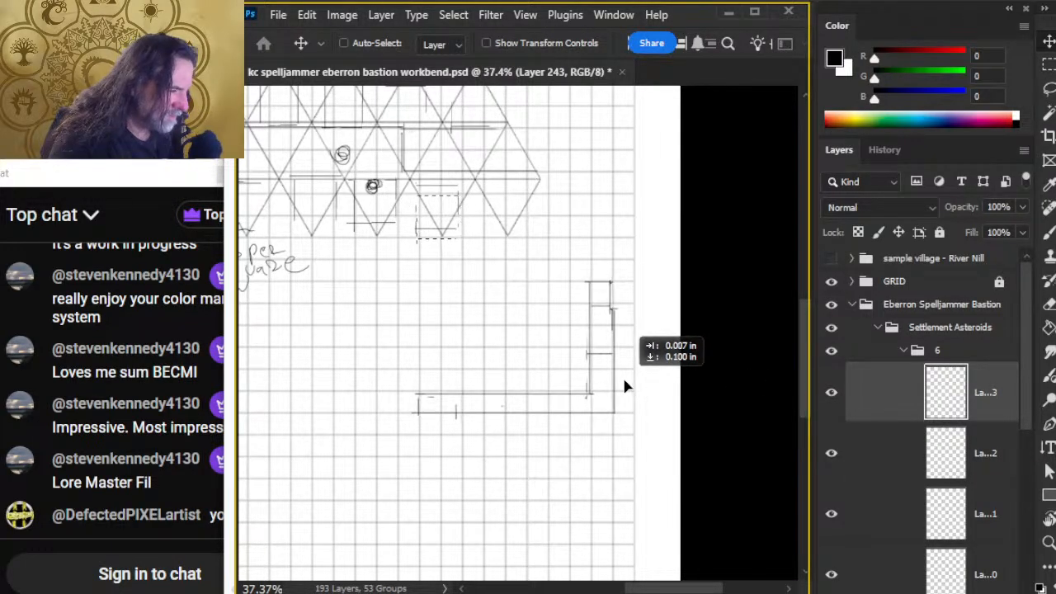
{"action": "left_click_drag", "start_coordinate": [625, 379], "coordinate": [625, 378]}
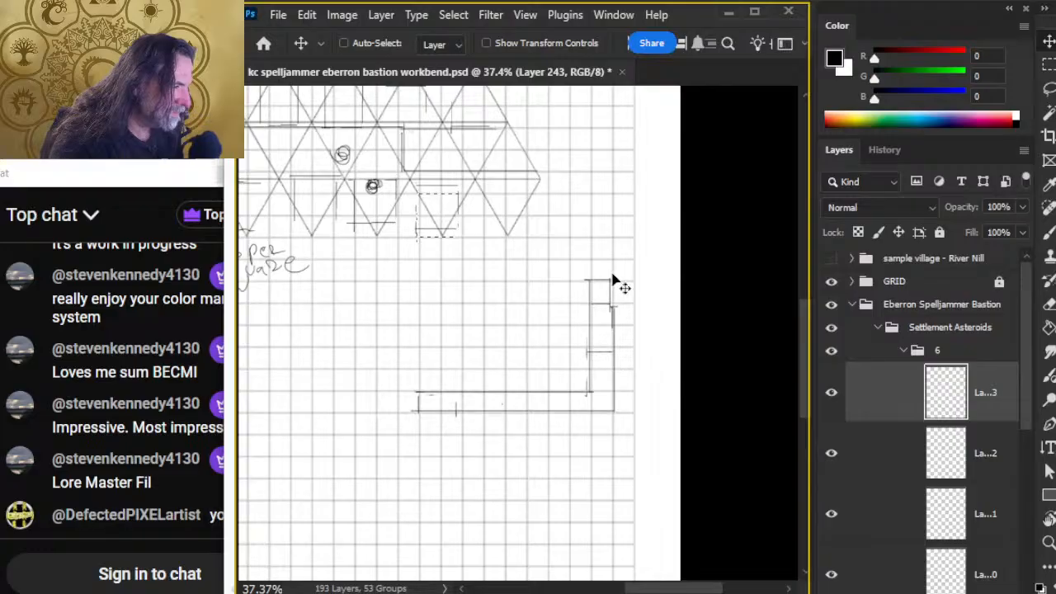
Step: Lasso the upper pieces of the strip's vertical arm and move them into the net's fifth lower triangle
{"action": "key", "text": "l"}
{"action": "mouse_move", "coordinate": [621, 271]}
{"action": "left_mouse_down"}
{"action": "mouse_move", "coordinate": [566, 312]}
{"action": "mouse_move", "coordinate": [580, 329]}
{"action": "mouse_move", "coordinate": [624, 325]}
{"action": "mouse_move", "coordinate": [619, 251]}
{"action": "mouse_move", "coordinate": [578, 302]}
{"action": "mouse_move", "coordinate": [586, 347]}
{"action": "left_mouse_up"}
{"action": "key", "text": "v"}
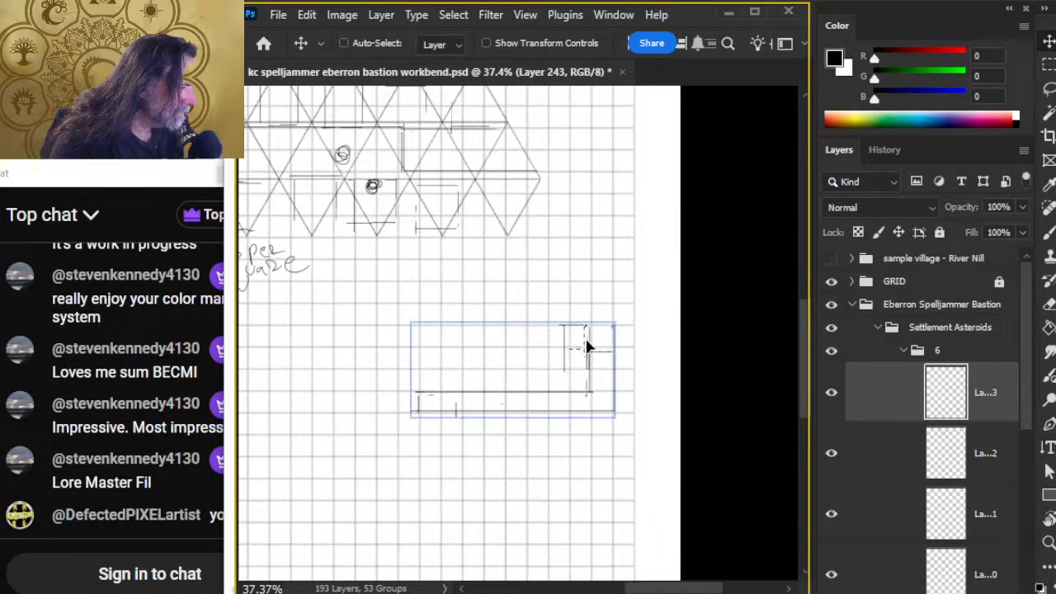
{"action": "key", "text": "l"}
{"action": "mouse_move", "coordinate": [632, 304]}
{"action": "left_mouse_down"}
{"action": "mouse_move", "coordinate": [570, 323]}
{"action": "mouse_move", "coordinate": [558, 372]}
{"action": "mouse_move", "coordinate": [607, 373]}
{"action": "mouse_move", "coordinate": [639, 337]}
{"action": "mouse_move", "coordinate": [547, 196]}
{"action": "mouse_move", "coordinate": [545, 227]}
{"action": "left_mouse_up"}
{"action": "key", "text": "v"}
{"action": "left_click_drag", "start_coordinate": [518, 310], "coordinate": [627, 394]}
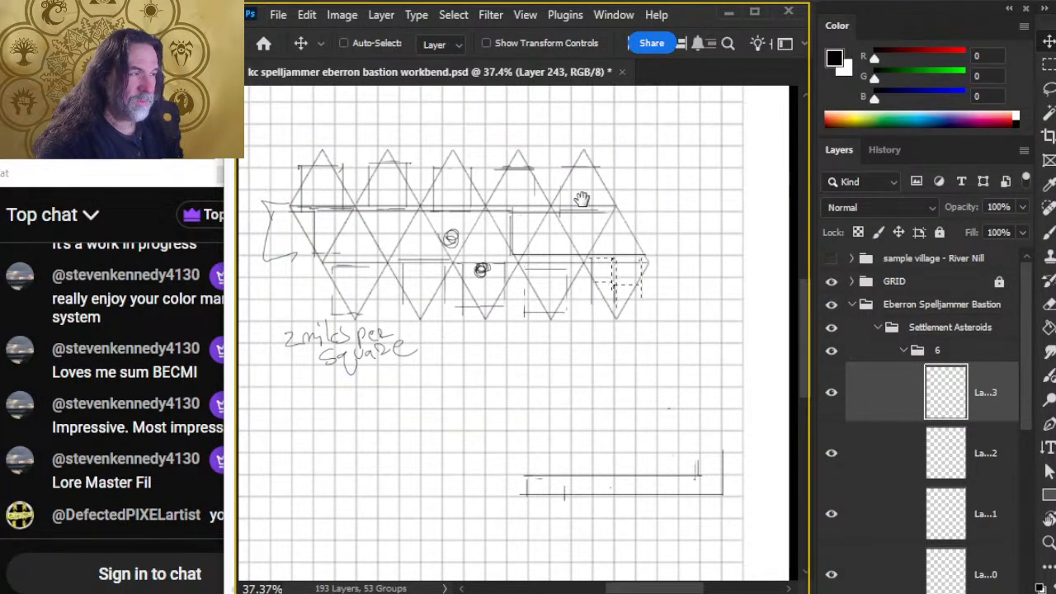
Step: Lasso the remaining piece of the strip's vertical arm and move it to the left end of the horizontal strip
{"action": "left_click_drag", "start_coordinate": [431, 261], "coordinate": [358, 150]}
{"action": "key", "text": "l"}
{"action": "mouse_move", "coordinate": [653, 343]}
{"action": "left_mouse_down"}
{"action": "mouse_move", "coordinate": [613, 344]}
{"action": "mouse_move", "coordinate": [642, 356]}
{"action": "mouse_move", "coordinate": [518, 342]}
{"action": "mouse_move", "coordinate": [435, 382]}
{"action": "left_mouse_up"}
{"action": "key", "text": "v"}
{"action": "key", "text": "l"}
{"action": "left_click", "coordinate": [444, 391]}
Step: Redraw the outline of the lengthened horizontal strip with straight brush lines along its long edges
{"action": "key", "text": "b"}
{"action": "left_click_drag", "start_coordinate": [435, 382], "coordinate": [469, 387]}
{"action": "left_click", "coordinate": [652, 383], "text": "shift"}
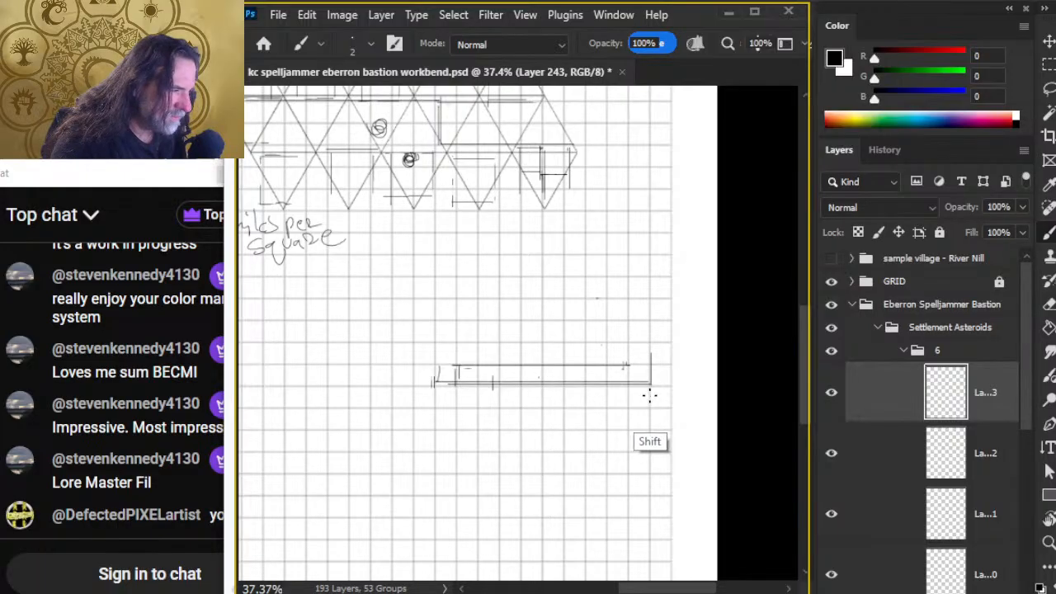
{"action": "left_click", "coordinate": [413, 369], "text": "shift"}
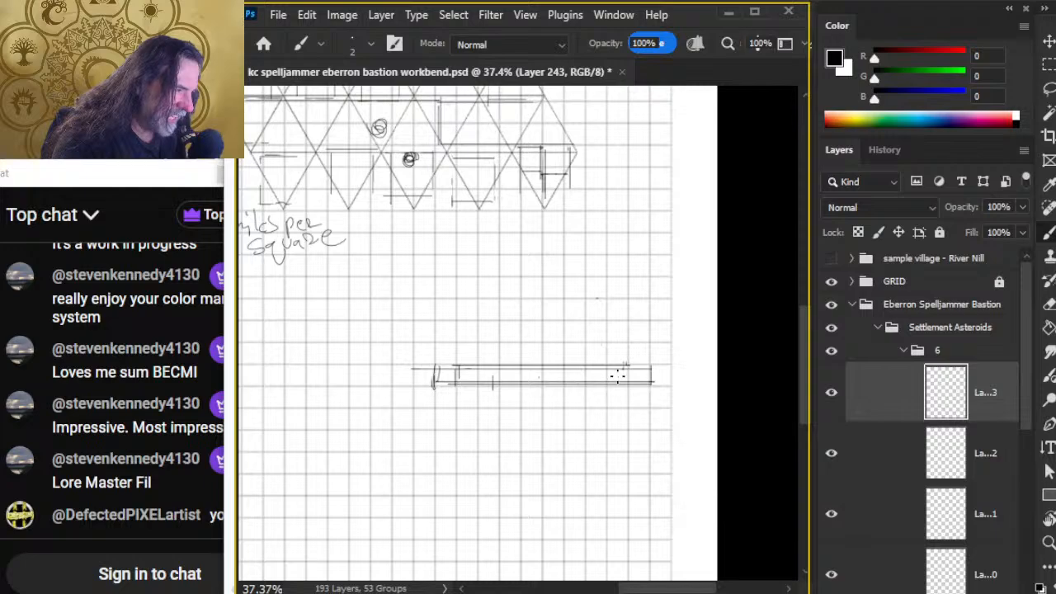
Step: Draw a clean rectangle about nine squares long and one square high above the horizontal strip, and erase the old strip
{"action": "left_click_drag", "start_coordinate": [436, 303], "coordinate": [435, 324]}
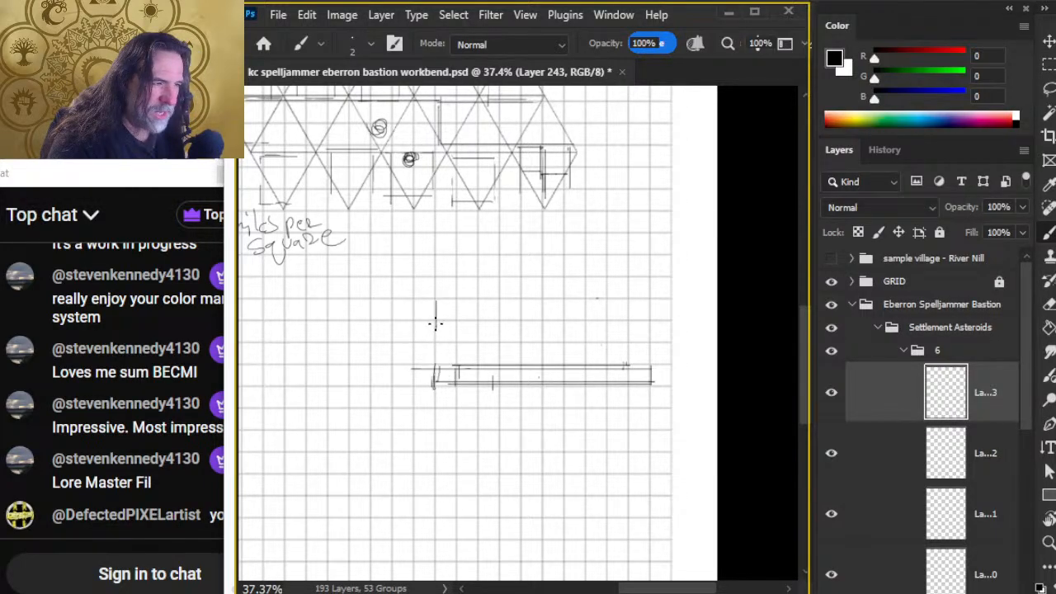
{"action": "left_click", "coordinate": [632, 323], "text": "shift"}
{"action": "left_click", "coordinate": [632, 298], "text": "shift"}
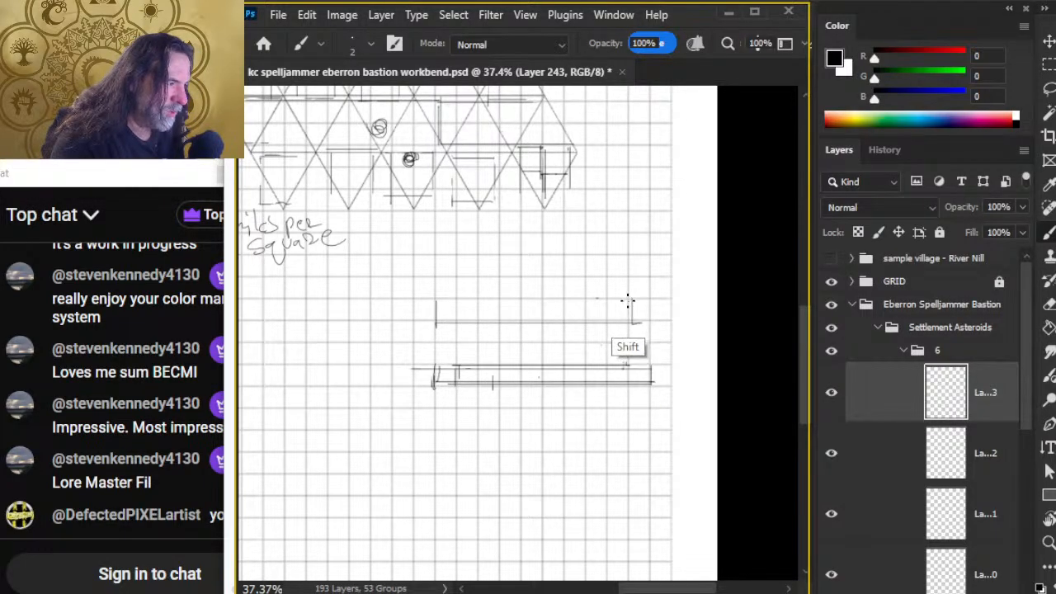
{"action": "left_click", "coordinate": [413, 299], "text": "shift"}
{"action": "key", "text": "e"}
{"action": "key", "text": "bracketright"}
{"action": "mouse_move", "coordinate": [431, 375]}
{"action": "left_mouse_down"}
{"action": "mouse_move", "coordinate": [403, 371]}
{"action": "mouse_move", "coordinate": [413, 389]}
{"action": "mouse_move", "coordinate": [467, 353]}
{"action": "mouse_move", "coordinate": [372, 380]}
{"action": "left_mouse_up"}
{"action": "mouse_move", "coordinate": [486, 354]}
{"action": "left_mouse_down"}
{"action": "mouse_move", "coordinate": [517, 382]}
{"action": "mouse_move", "coordinate": [530, 361]}
{"action": "mouse_move", "coordinate": [488, 401]}
{"action": "mouse_move", "coordinate": [596, 371]}
{"action": "mouse_move", "coordinate": [559, 411]}
{"action": "mouse_move", "coordinate": [634, 363]}
{"action": "mouse_move", "coordinate": [666, 389]}
{"action": "mouse_move", "coordinate": [636, 434]}
{"action": "mouse_move", "coordinate": [643, 373]}
{"action": "left_mouse_up"}
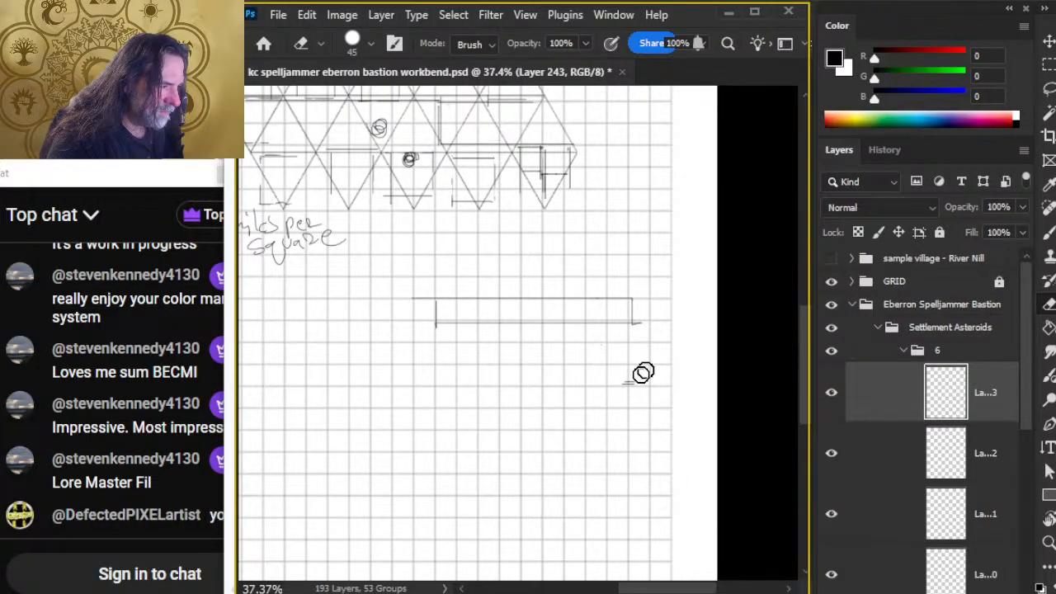
Step: Below the net, draw crossing horizontal and vertical lines reaching about three squares from a centre dot
{"action": "mouse_move", "coordinate": [454, 261]}
{"action": "left_mouse_down"}
{"action": "mouse_move", "coordinate": [632, 437]}
{"action": "mouse_move", "coordinate": [503, 403]}
{"action": "mouse_move", "coordinate": [531, 405]}
{"action": "mouse_move", "coordinate": [550, 426]}
{"action": "left_mouse_up"}
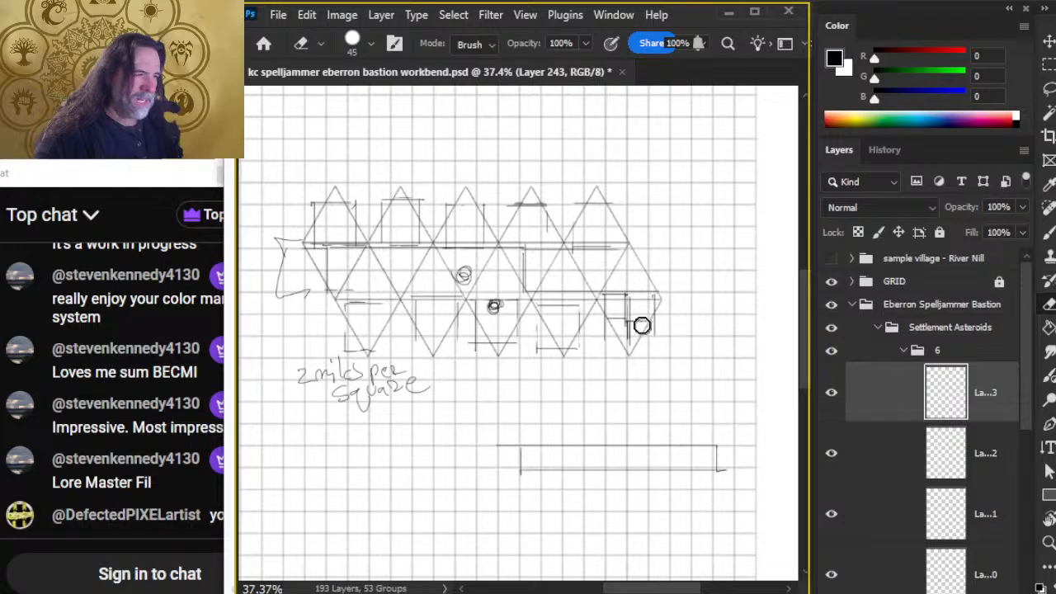
{"action": "left_click_drag", "start_coordinate": [609, 469], "coordinate": [606, 447]}
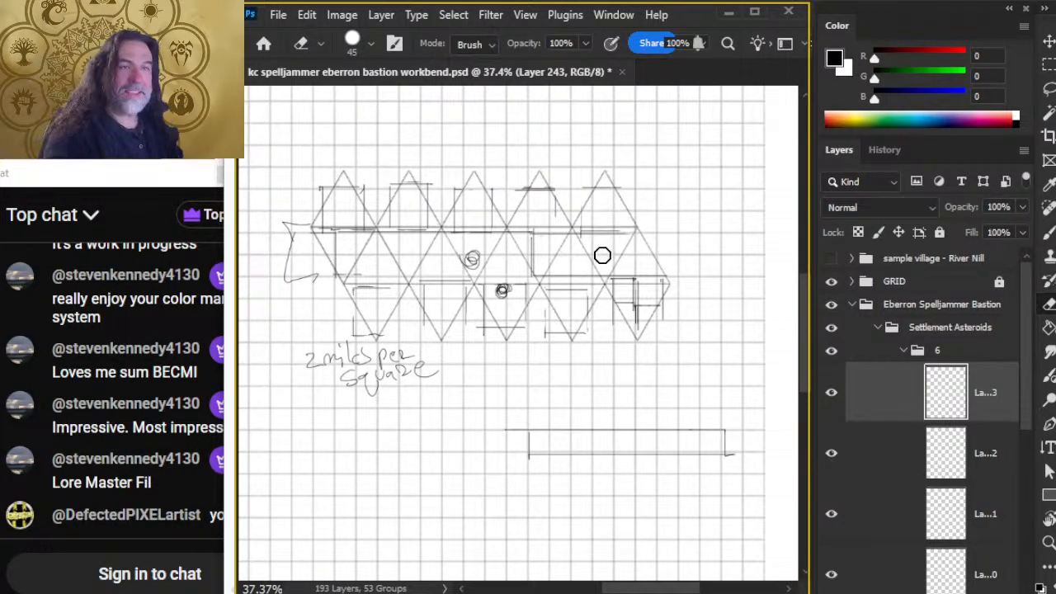
{"action": "left_click_drag", "start_coordinate": [676, 498], "coordinate": [599, 302]}
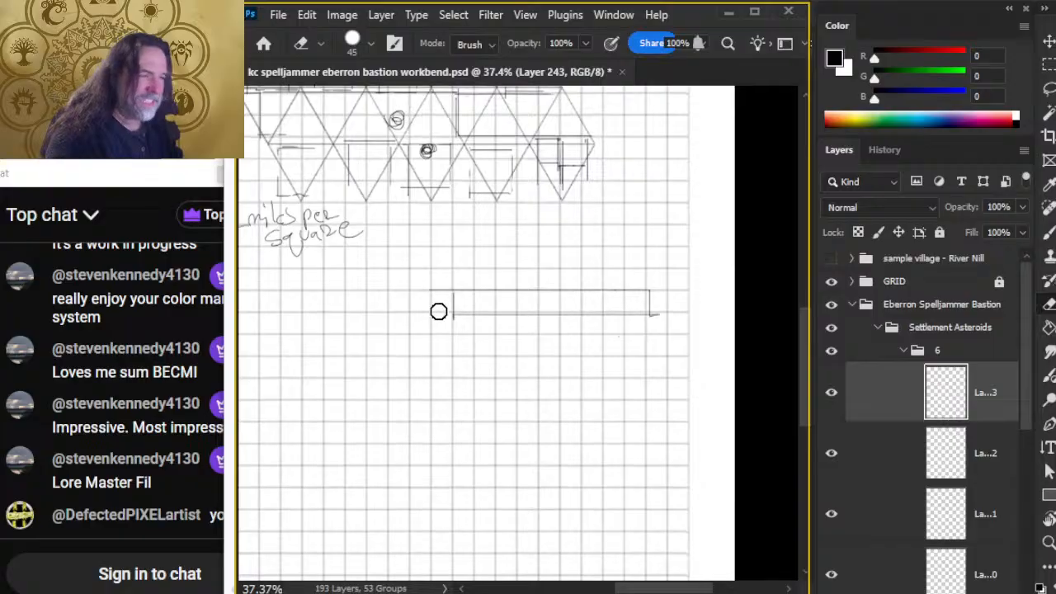
{"action": "left_click_drag", "start_coordinate": [457, 249], "coordinate": [562, 221]}
{"action": "key", "text": "b"}
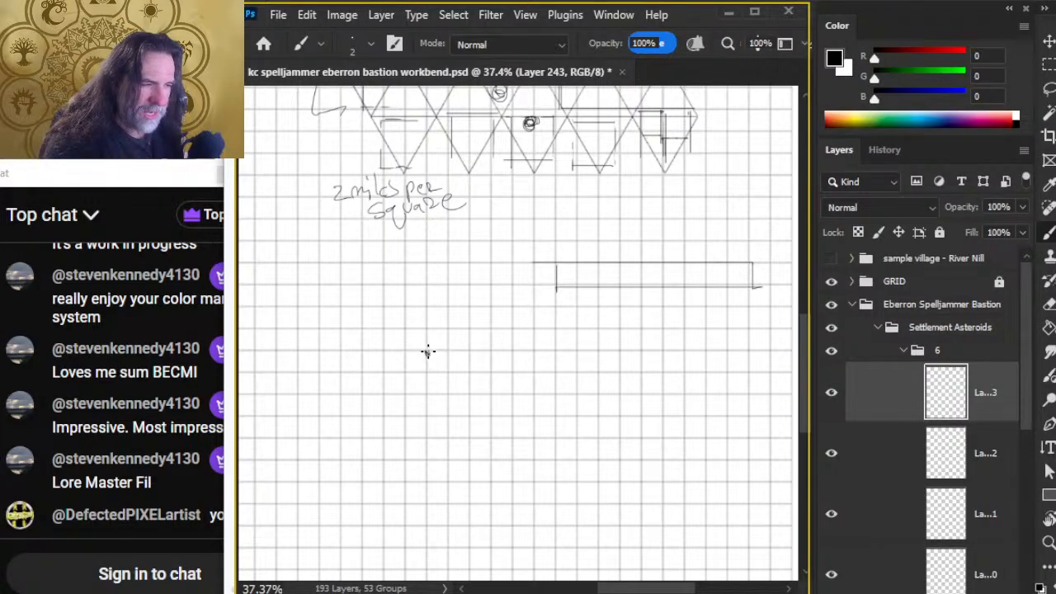
{"action": "left_click_drag", "start_coordinate": [428, 351], "coordinate": [361, 352]}
{"action": "left_click_drag", "start_coordinate": [428, 351], "coordinate": [493, 352]}
{"action": "key", "text": "ctrl+z"}
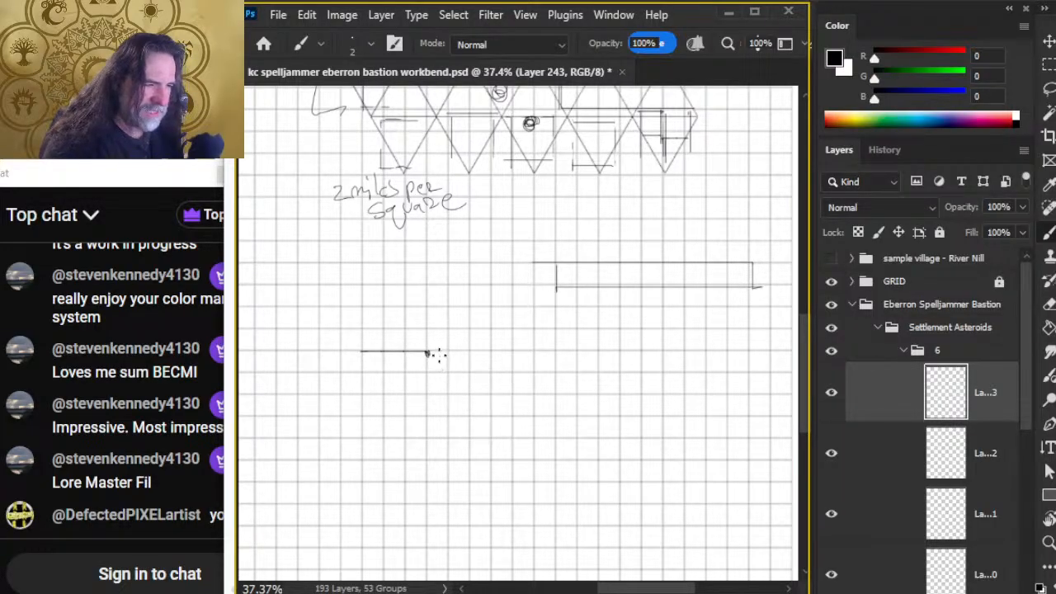
{"action": "left_click_drag", "start_coordinate": [427, 352], "coordinate": [495, 353]}
{"action": "left_click_drag", "start_coordinate": [428, 350], "coordinate": [433, 287]}
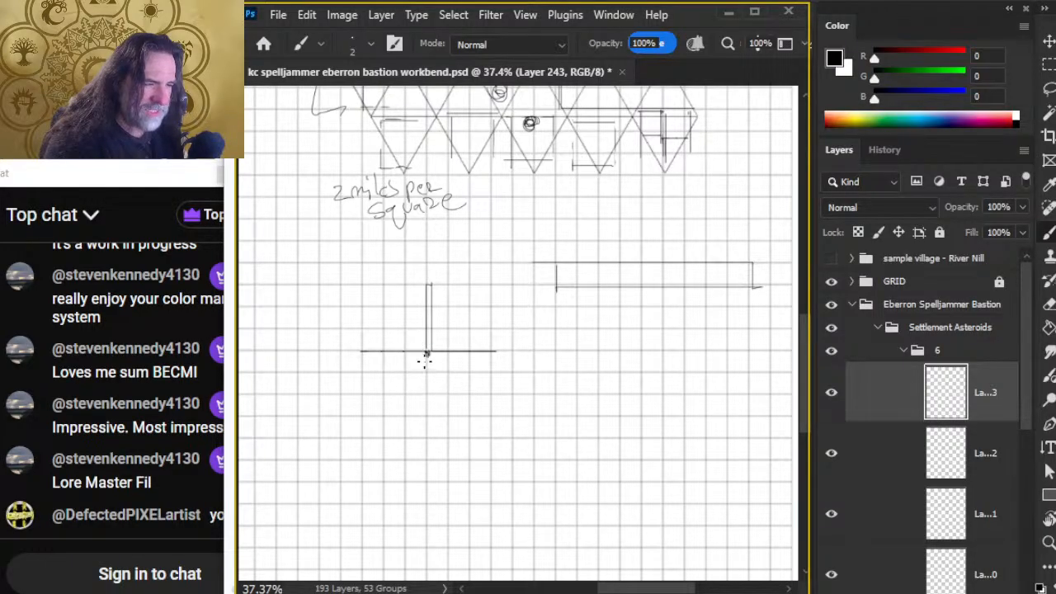
Step: Erase the doubled upper vertical line and sketch a circle through the ends of the crossing lines
{"action": "key", "text": "e"}
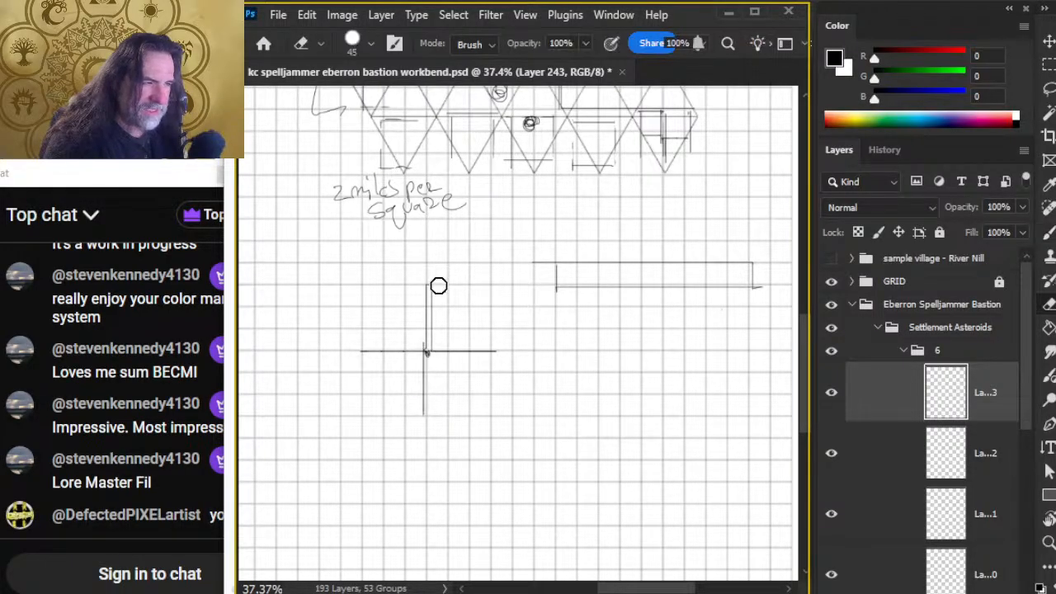
{"action": "key", "text": "b"}
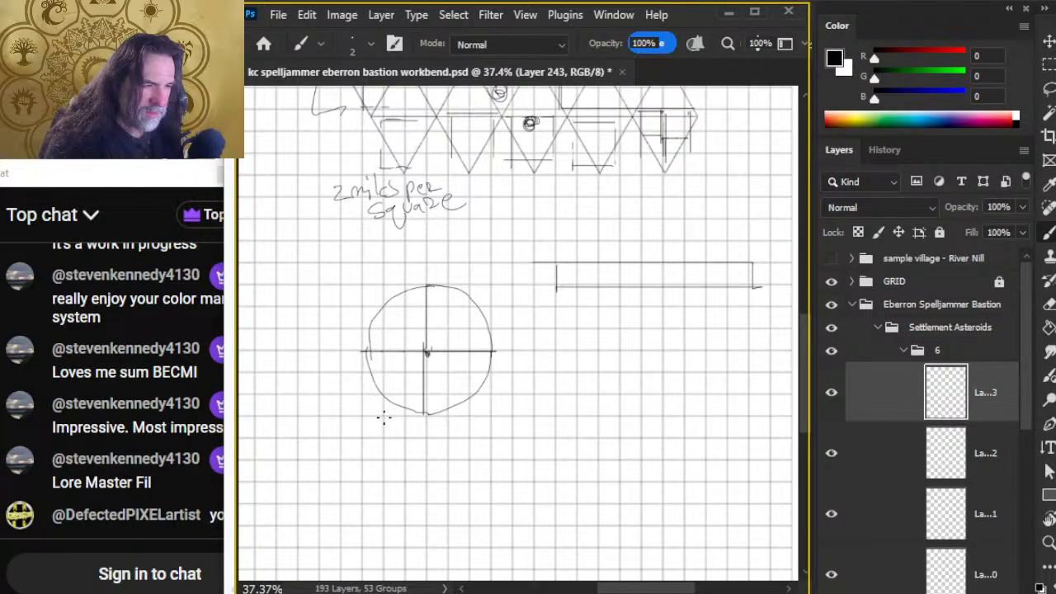
{"action": "mouse_move", "coordinate": [505, 343]}
{"action": "left_mouse_down"}
{"action": "mouse_move", "coordinate": [483, 382]}
{"action": "mouse_move", "coordinate": [460, 509]}
{"action": "left_mouse_up"}
Step: Lasso the long rectangle and move it directly beneath the circle so its upper edge touches the circle
{"action": "left_click_drag", "start_coordinate": [554, 440], "coordinate": [571, 231]}
{"action": "key", "text": "l"}
{"action": "mouse_move", "coordinate": [578, 189]}
{"action": "left_mouse_down"}
{"action": "mouse_move", "coordinate": [750, 170]}
{"action": "mouse_move", "coordinate": [639, 180]}
{"action": "mouse_move", "coordinate": [620, 261]}
{"action": "mouse_move", "coordinate": [648, 349]}
{"action": "mouse_move", "coordinate": [468, 476]}
{"action": "mouse_move", "coordinate": [431, 444]}
{"action": "mouse_move", "coordinate": [454, 442]}
{"action": "mouse_move", "coordinate": [440, 419]}
{"action": "mouse_move", "coordinate": [427, 436]}
{"action": "left_mouse_up"}
{"action": "key", "text": "v"}
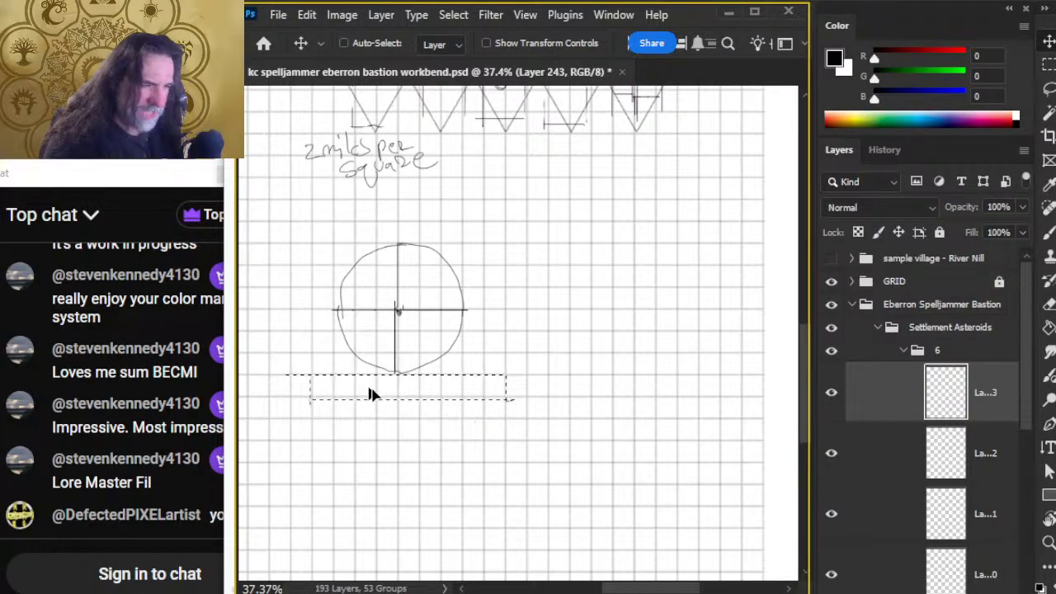
Step: Switch to the 2024 Bastion Campaigns document, look at its number table, and return to Photoshop
{"action": "key", "text": "alt+Tab"}
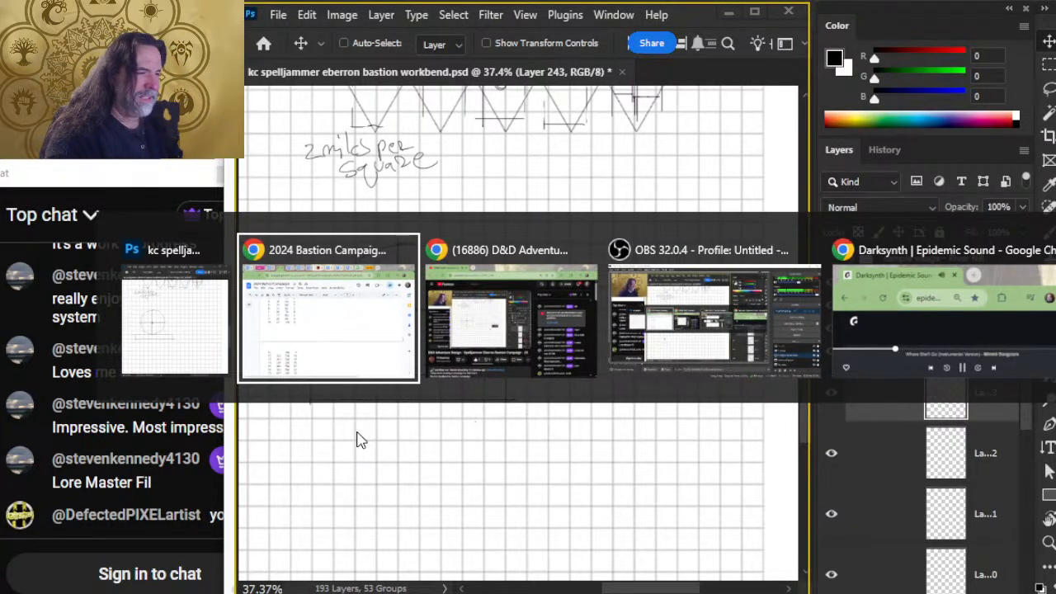
{"action": "key", "text": "alt+Tab"}
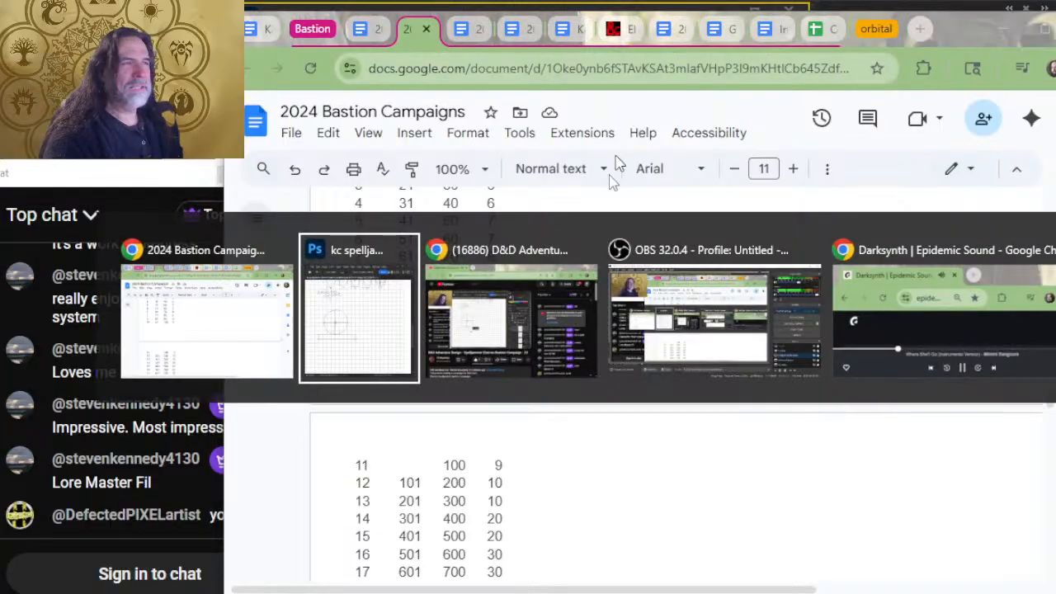
{"action": "key", "text": "alt+Tab"}
{"action": "key", "text": "alt+Tab"}
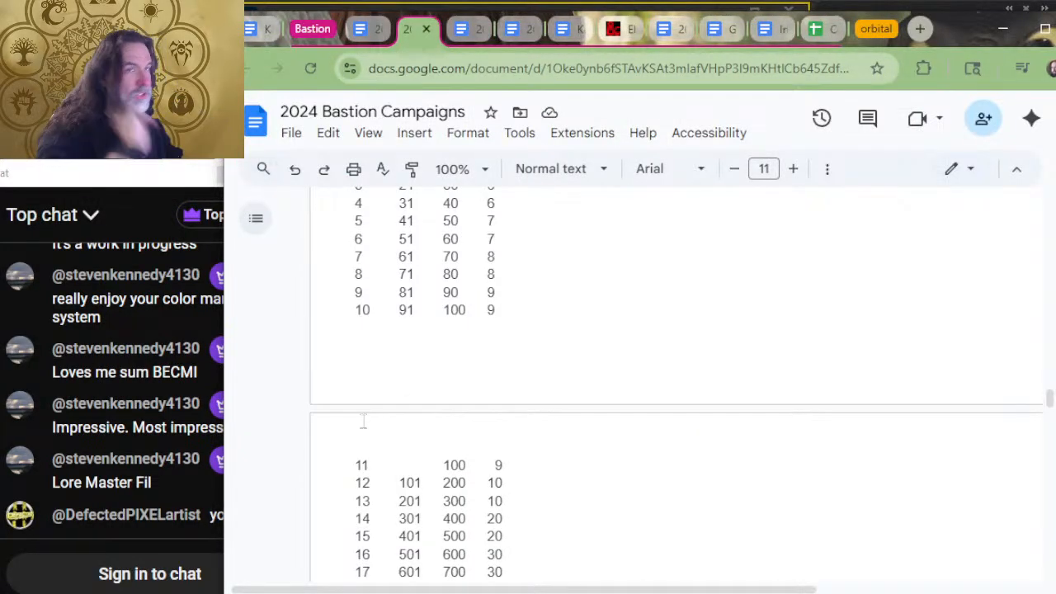
{"action": "key", "text": "alt+Tab"}
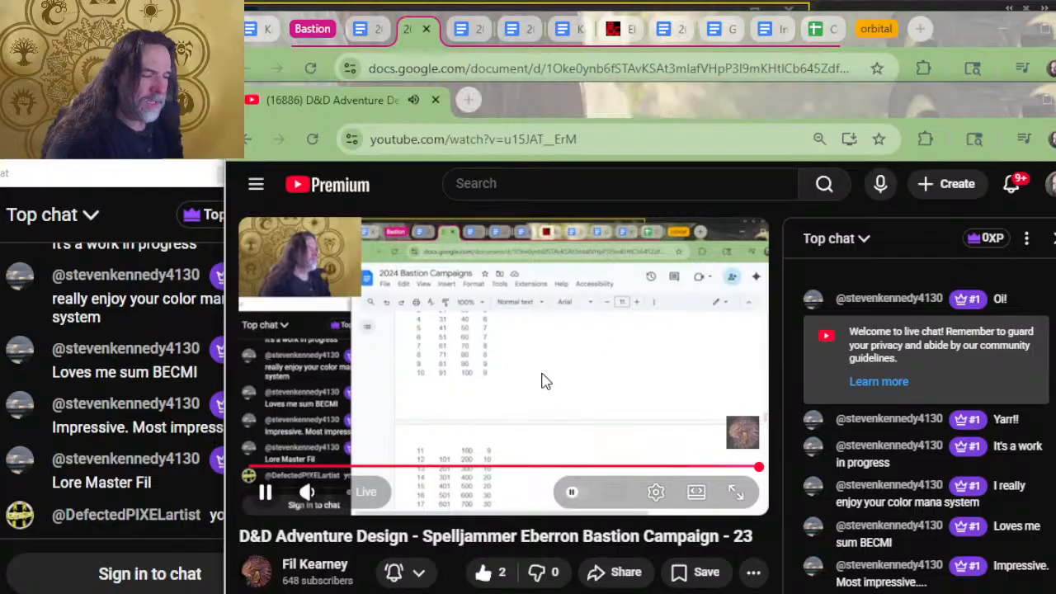
{"action": "key", "text": "alt+Tab"}
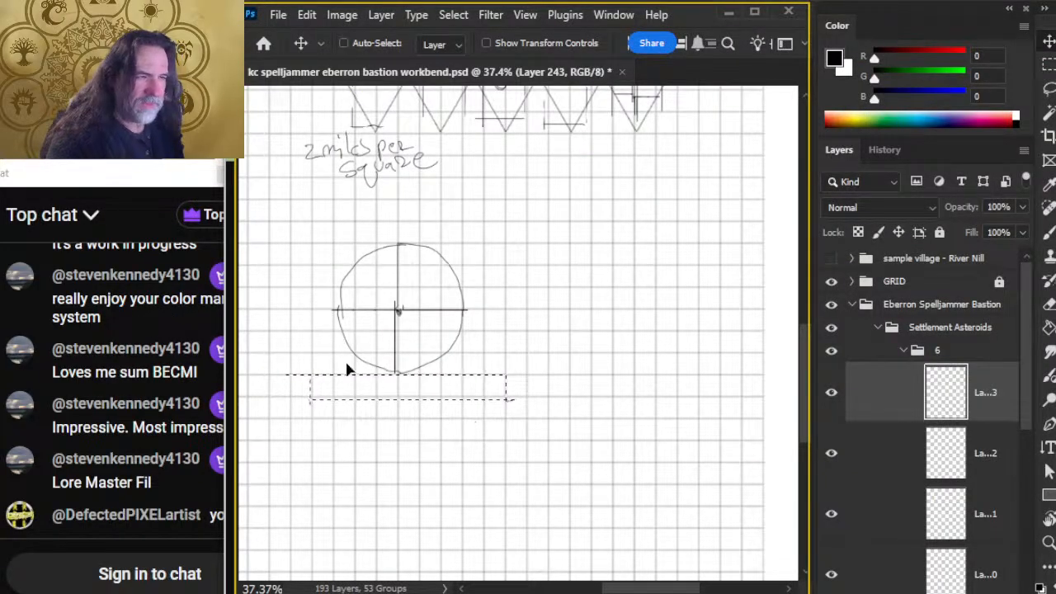
Step: Deselect the rectangle and nudge the circle and rectangle together to align them with the grid
{"action": "key", "text": "ctrl+d"}
{"action": "key", "text": "l"}
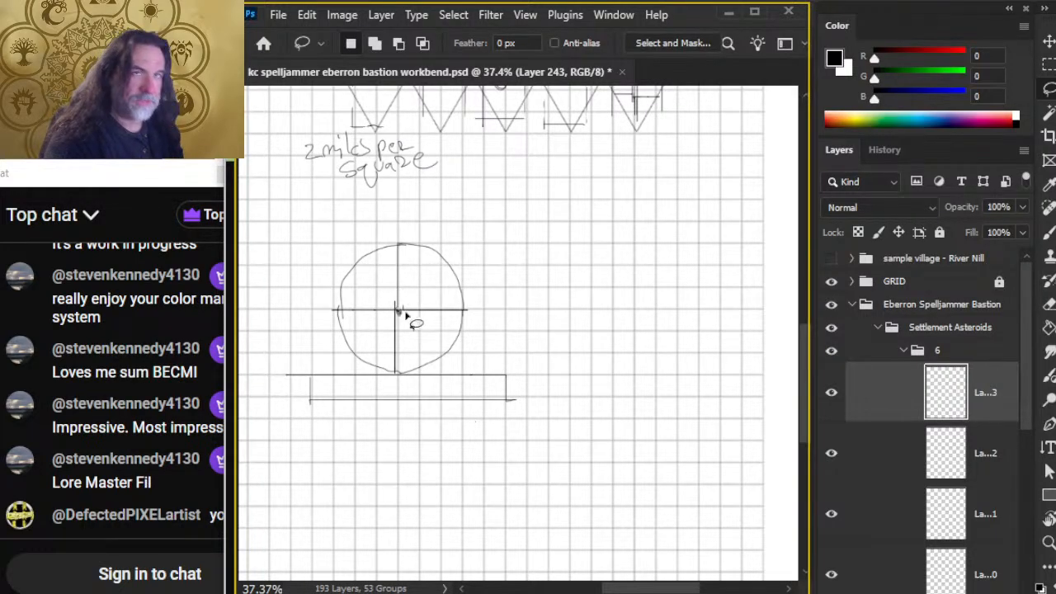
{"action": "key", "text": "v"}
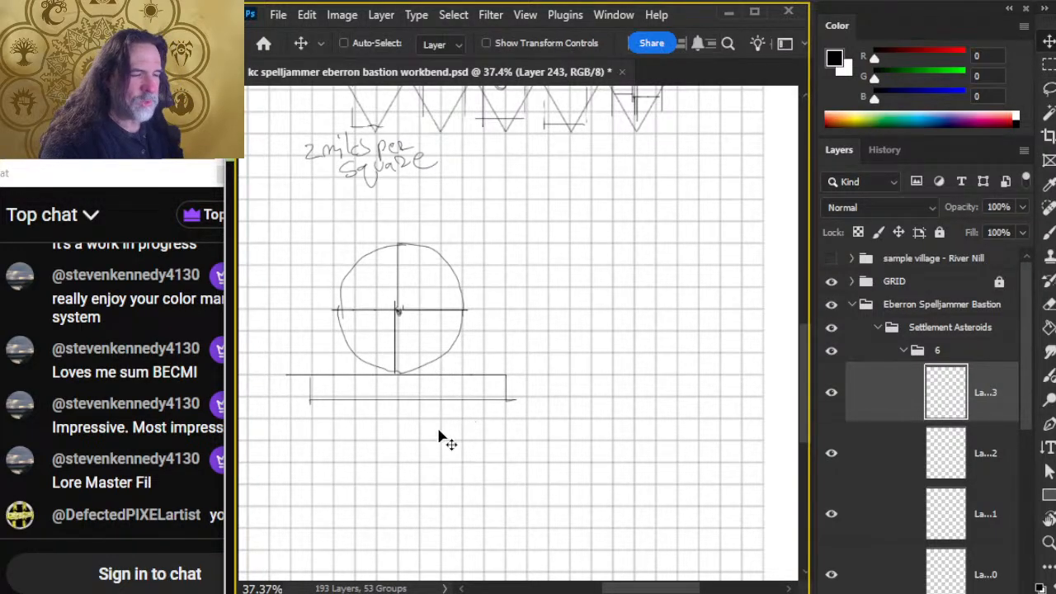
{"action": "left_click_drag", "start_coordinate": [438, 428], "coordinate": [439, 430]}
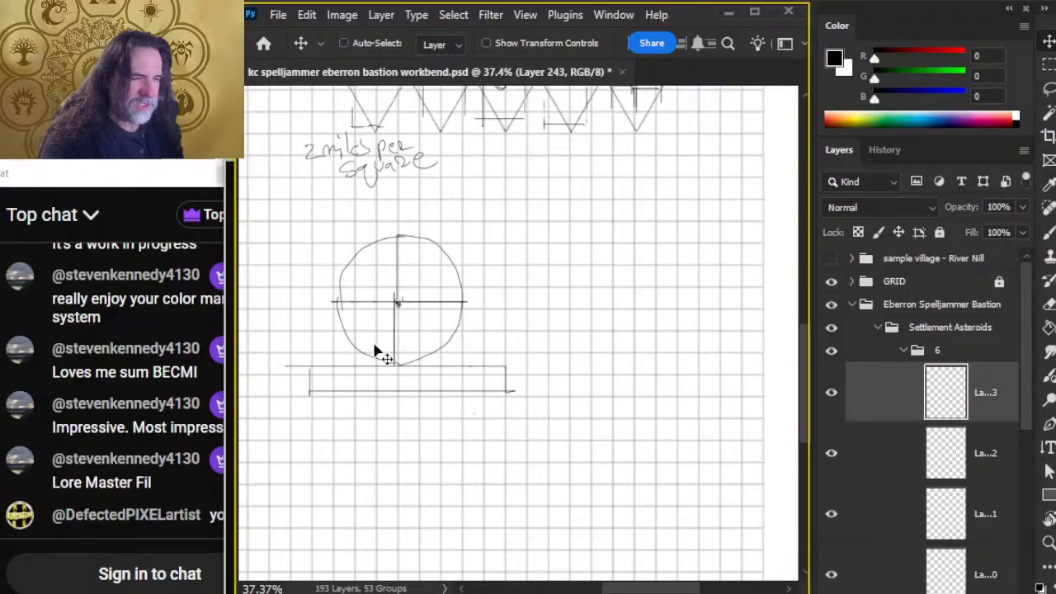
{"action": "left_click_drag", "start_coordinate": [415, 391], "coordinate": [411, 391]}
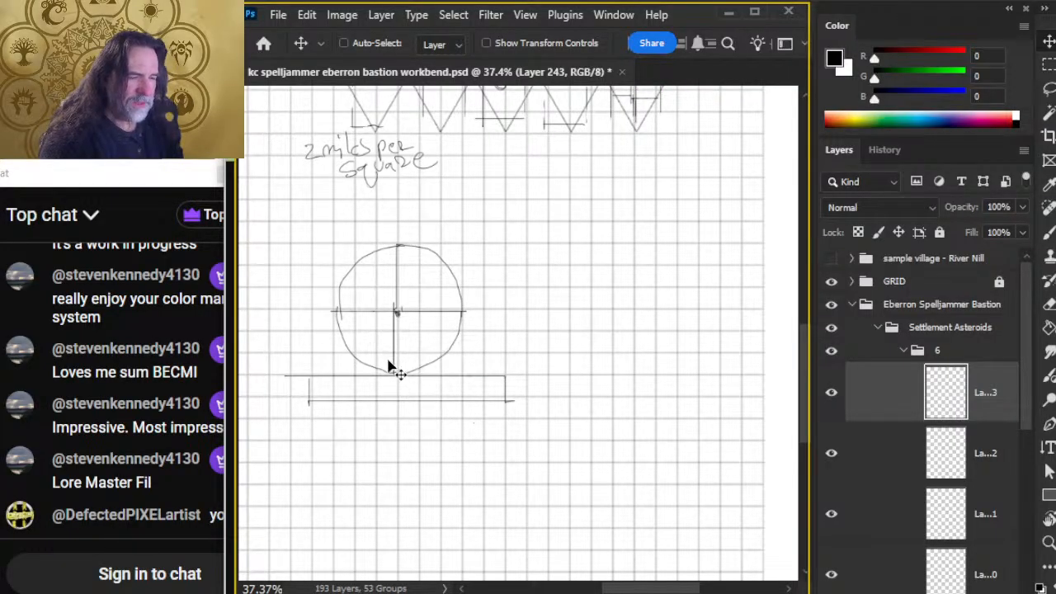
{"action": "key", "text": "b"}
{"action": "left_click_drag", "start_coordinate": [335, 375], "coordinate": [382, 332]}
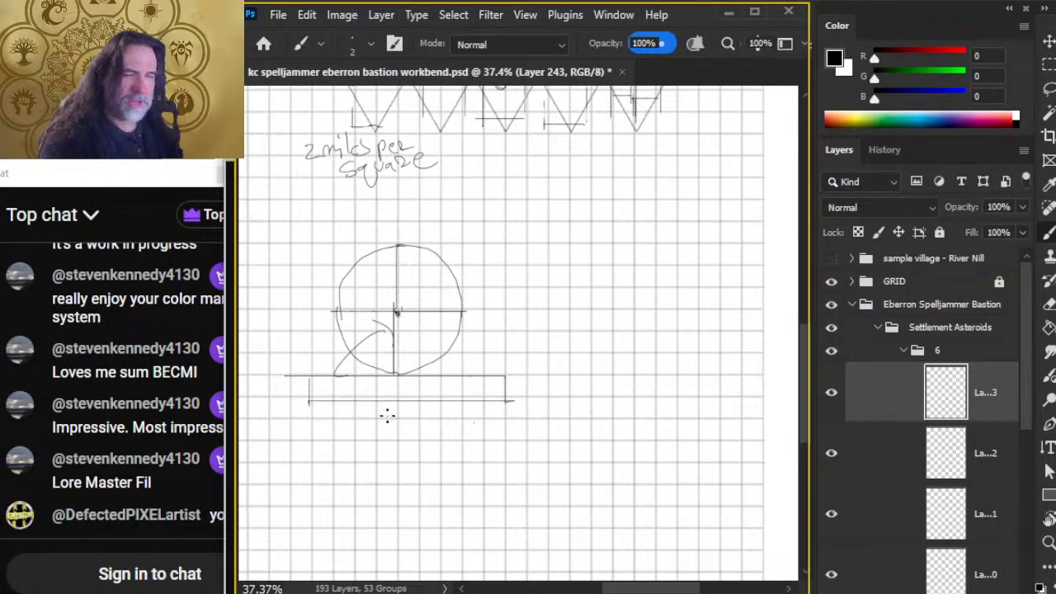
{"action": "key", "text": "l"}
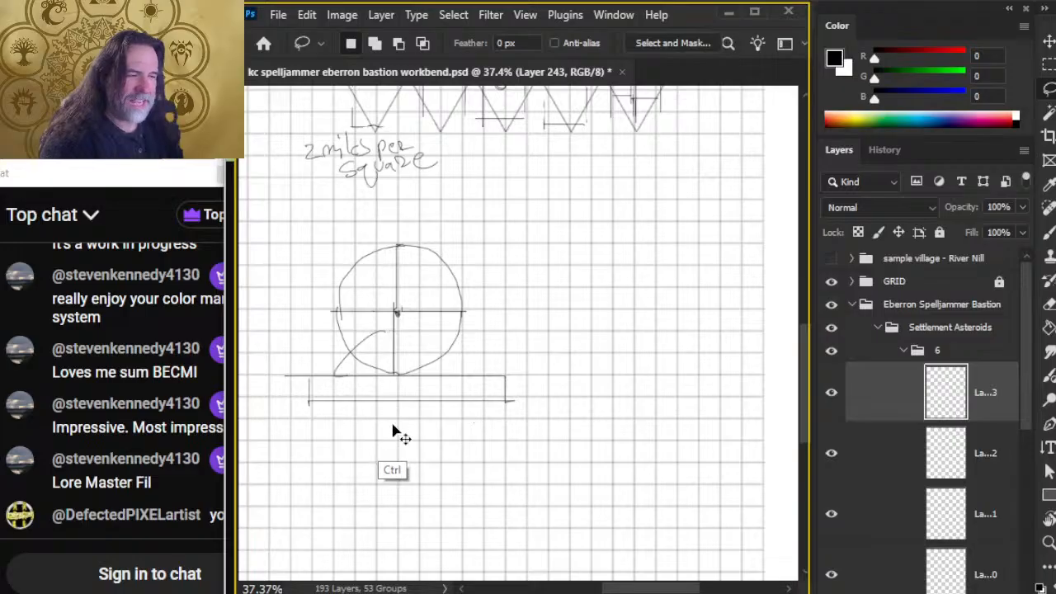
{"action": "key", "text": "ctrl+z"}
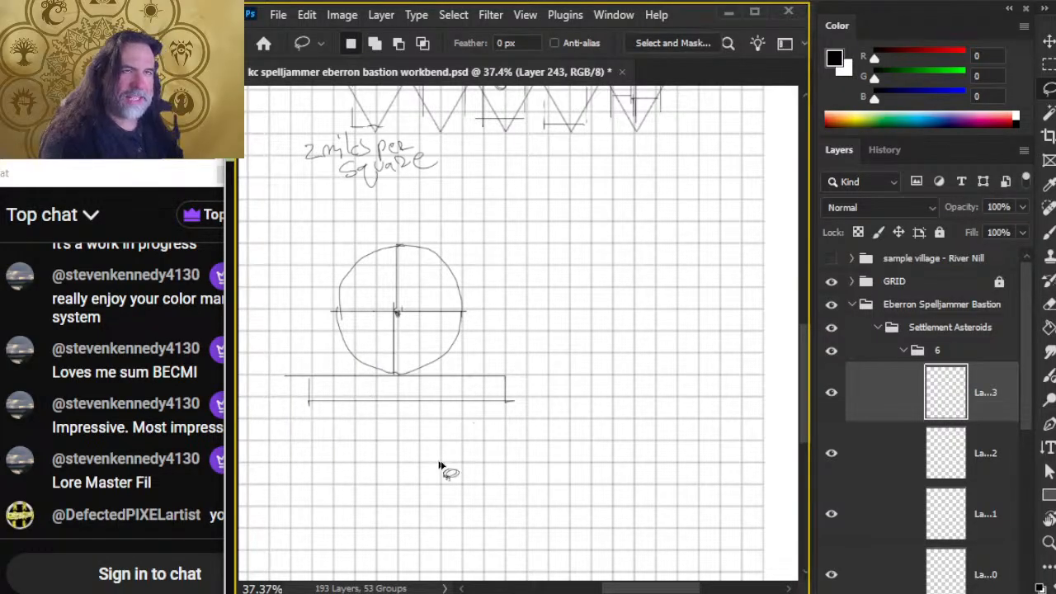
Step: Draw narrow double-line strips along the left, upper and right sides of the circle to frame it with the rectangle below
{"action": "left_click_drag", "start_coordinate": [436, 442], "coordinate": [453, 384]}
{"action": "key", "text": "b"}
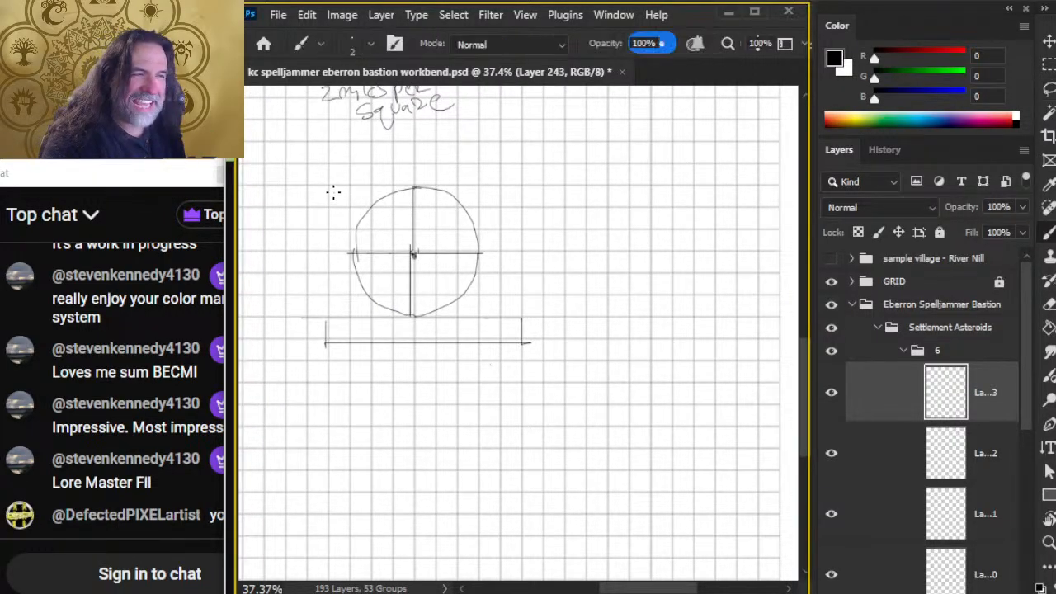
{"action": "left_click_drag", "start_coordinate": [325, 185], "coordinate": [306, 325]}
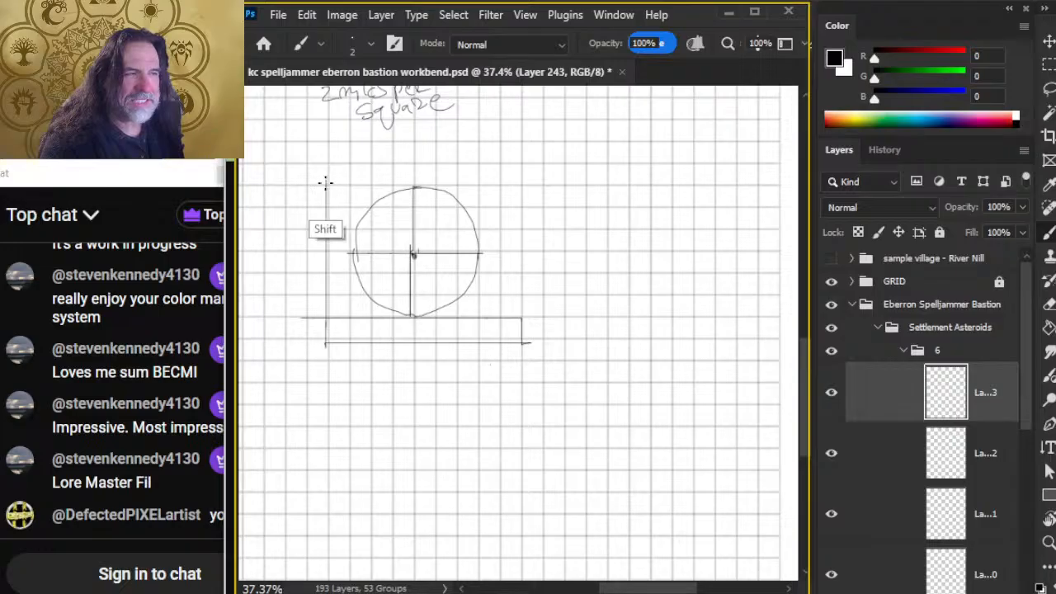
{"action": "mouse_move", "coordinate": [326, 184]}
{"action": "left_mouse_down"}
{"action": "mouse_move", "coordinate": [354, 184]}
{"action": "mouse_move", "coordinate": [341, 316]}
{"action": "left_mouse_up"}
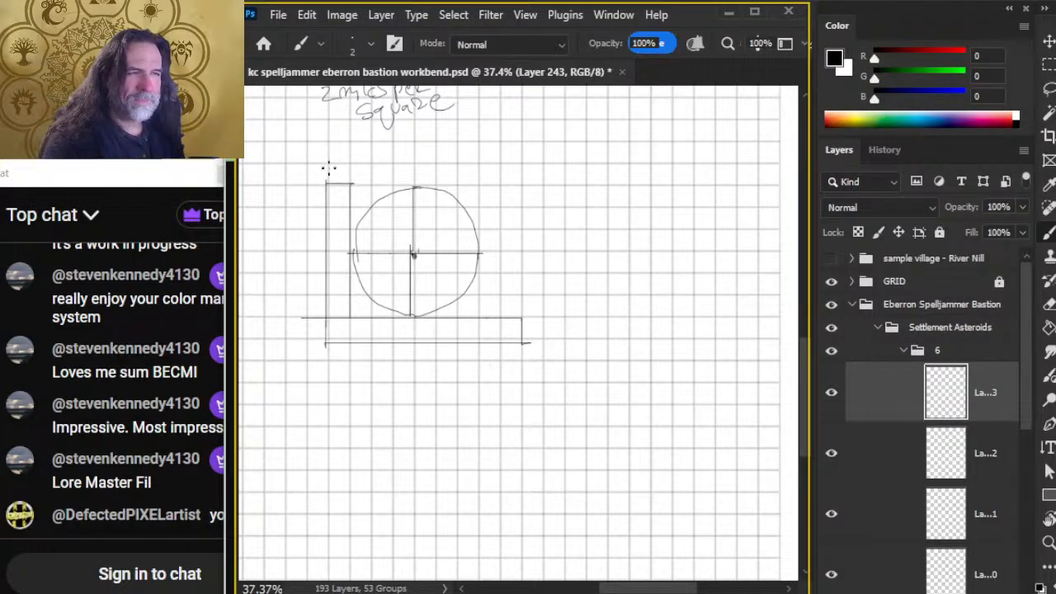
{"action": "mouse_move", "coordinate": [329, 186]}
{"action": "left_mouse_down"}
{"action": "mouse_move", "coordinate": [331, 164]}
{"action": "mouse_move", "coordinate": [517, 184]}
{"action": "mouse_move", "coordinate": [514, 302]}
{"action": "mouse_move", "coordinate": [491, 310]}
{"action": "mouse_move", "coordinate": [500, 169]}
{"action": "mouse_move", "coordinate": [321, 177]}
{"action": "left_mouse_up"}
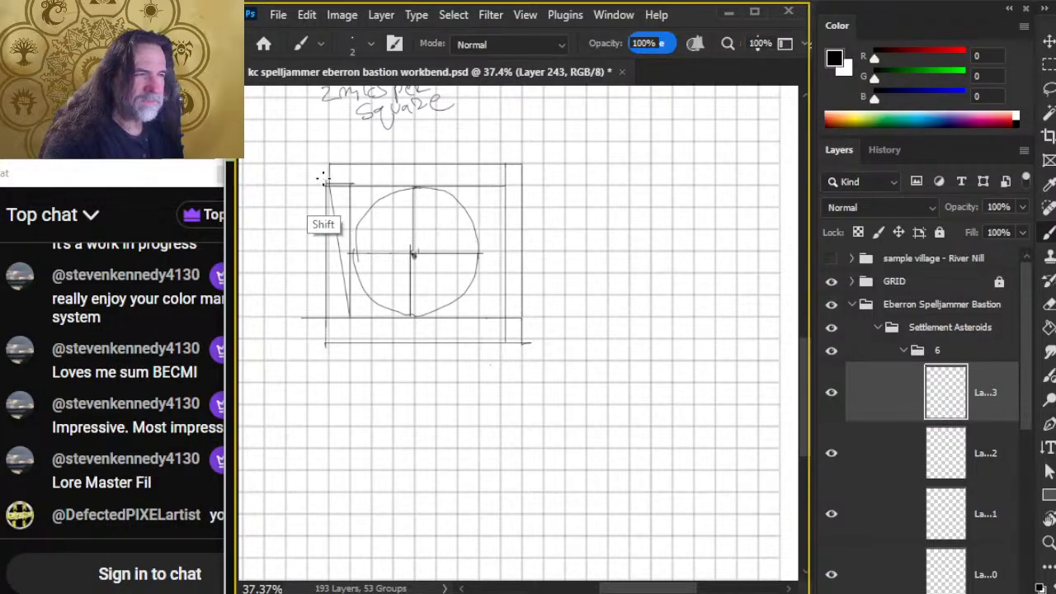
Step: Replace the frame's outermost right line with a vertical line touching the circle's right edge, and erase the stray diagonal in the left strip
{"action": "key", "text": "e"}
{"action": "left_click_drag", "start_coordinate": [528, 153], "coordinate": [521, 355]}
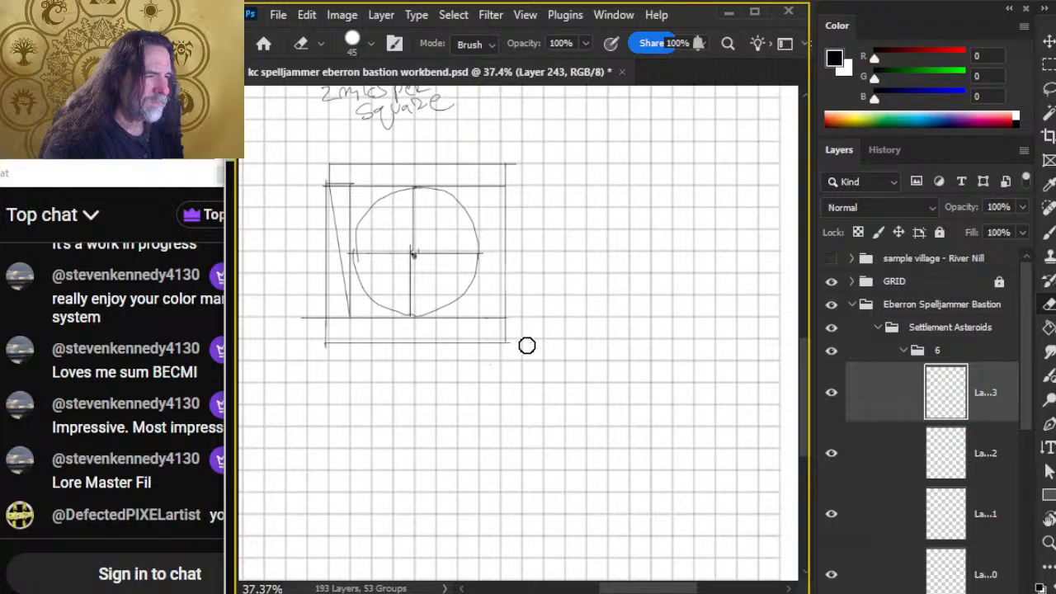
{"action": "key", "text": "b"}
{"action": "left_click_drag", "start_coordinate": [480, 185], "coordinate": [480, 345]}
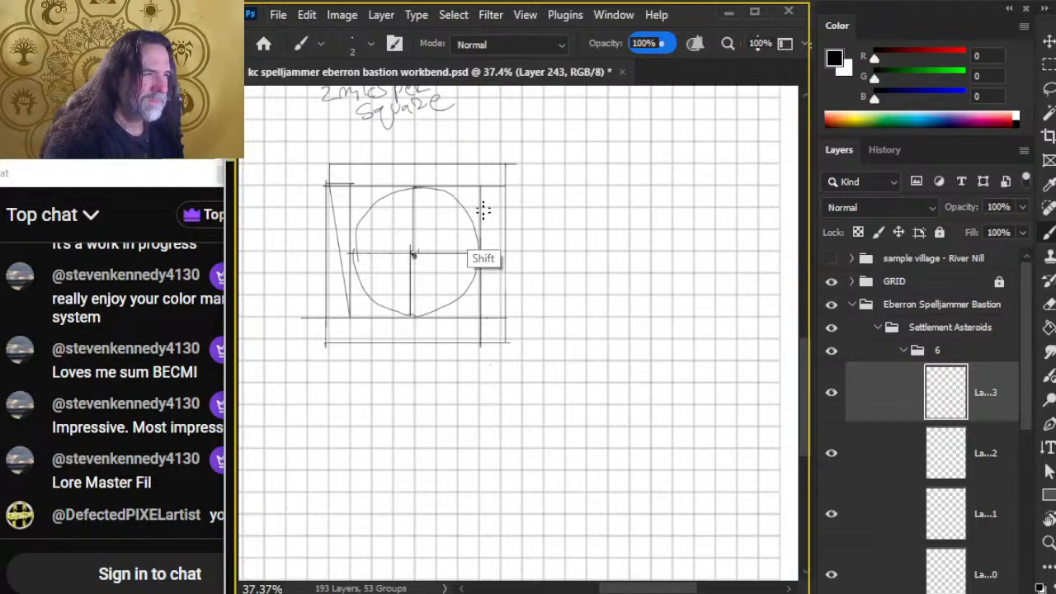
{"action": "key", "text": "e"}
{"action": "mouse_move", "coordinate": [335, 193]}
{"action": "left_mouse_down"}
{"action": "mouse_move", "coordinate": [337, 306]}
{"action": "mouse_move", "coordinate": [358, 358]}
{"action": "mouse_move", "coordinate": [410, 389]}
{"action": "left_mouse_up"}
{"action": "key", "text": "b"}
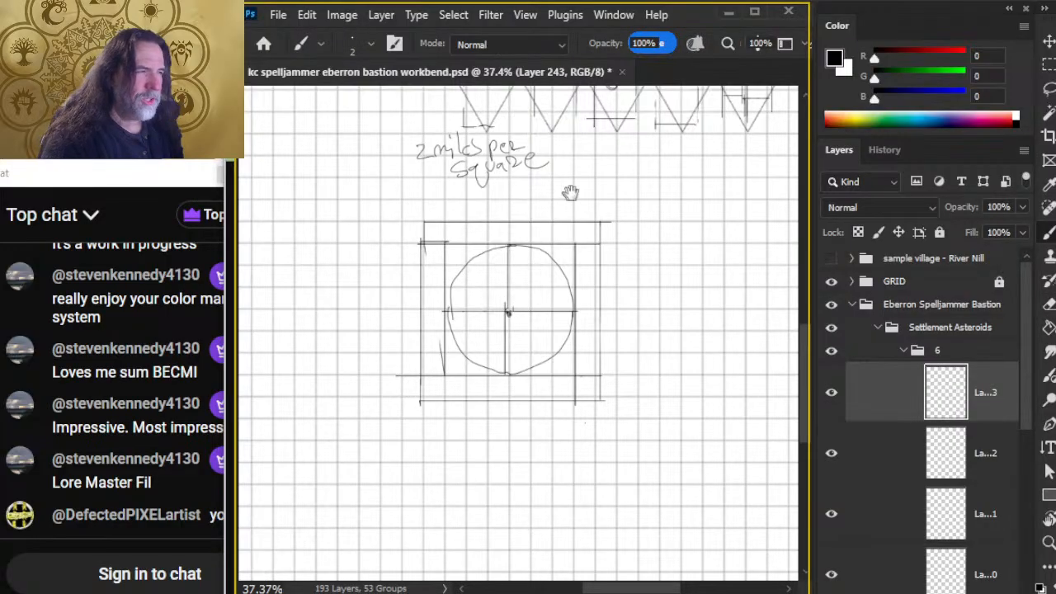
Step: Erase the crossing lines inside the circle, leaving only short tick marks at its edge
{"action": "mouse_move", "coordinate": [570, 193]}
{"action": "left_mouse_down"}
{"action": "mouse_move", "coordinate": [516, 317]}
{"action": "mouse_move", "coordinate": [504, 283]}
{"action": "left_mouse_up"}
{"action": "mouse_move", "coordinate": [441, 396]}
{"action": "left_mouse_down"}
{"action": "mouse_move", "coordinate": [465, 276]}
{"action": "mouse_move", "coordinate": [491, 282]}
{"action": "mouse_move", "coordinate": [446, 290]}
{"action": "mouse_move", "coordinate": [462, 237]}
{"action": "mouse_move", "coordinate": [457, 254]}
{"action": "mouse_move", "coordinate": [474, 257]}
{"action": "mouse_move", "coordinate": [441, 253]}
{"action": "mouse_move", "coordinate": [457, 260]}
{"action": "left_mouse_up"}
{"action": "key", "text": "e"}
{"action": "key", "text": "b"}
{"action": "key", "text": "e"}
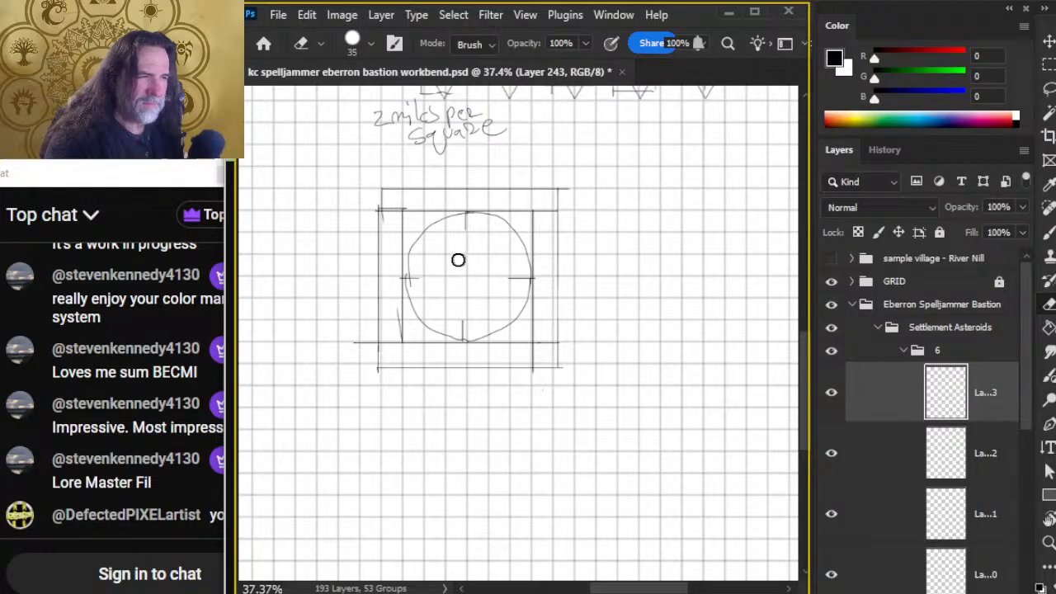
Step: Handwrite "Scavver Cave" inside the circle on Layer 243 of group 6
{"action": "key", "text": "b"}
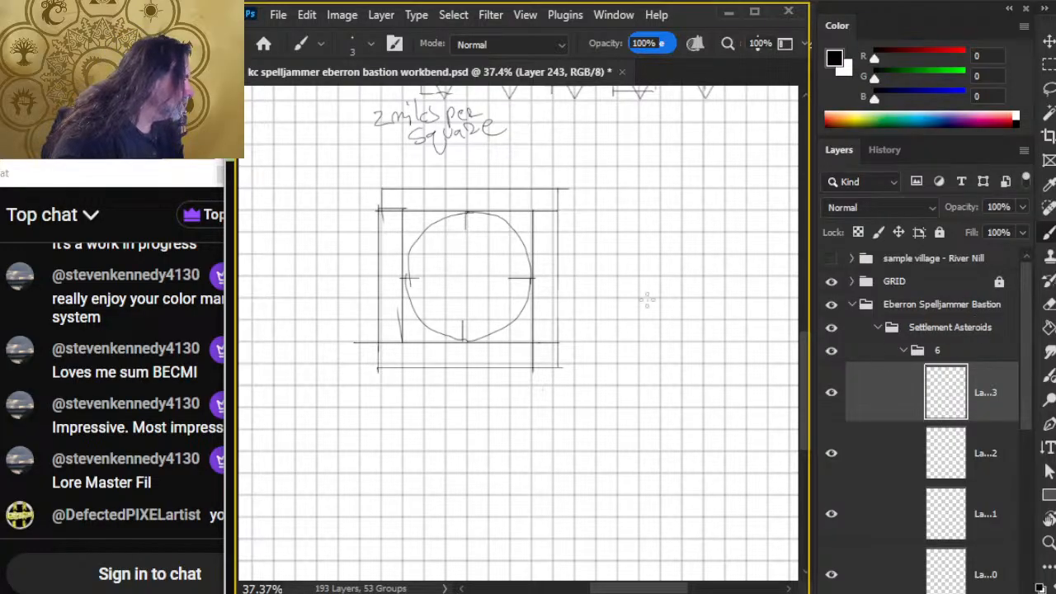
{"action": "left_click", "coordinate": [979, 350]}
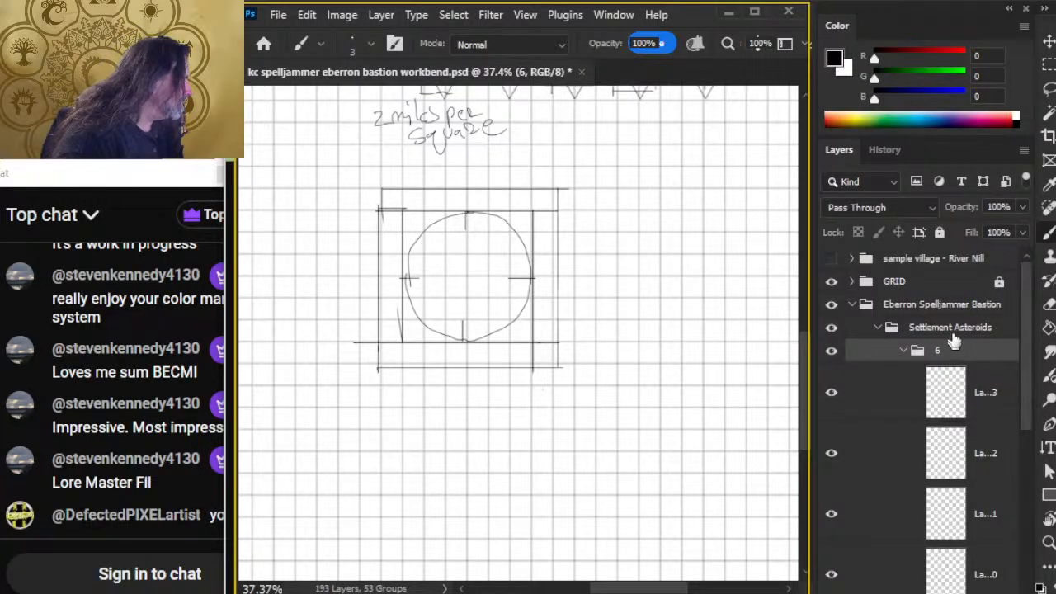
{"action": "left_click", "coordinate": [955, 328]}
{"action": "left_click", "coordinate": [959, 350]}
{"action": "left_click", "coordinate": [982, 397]}
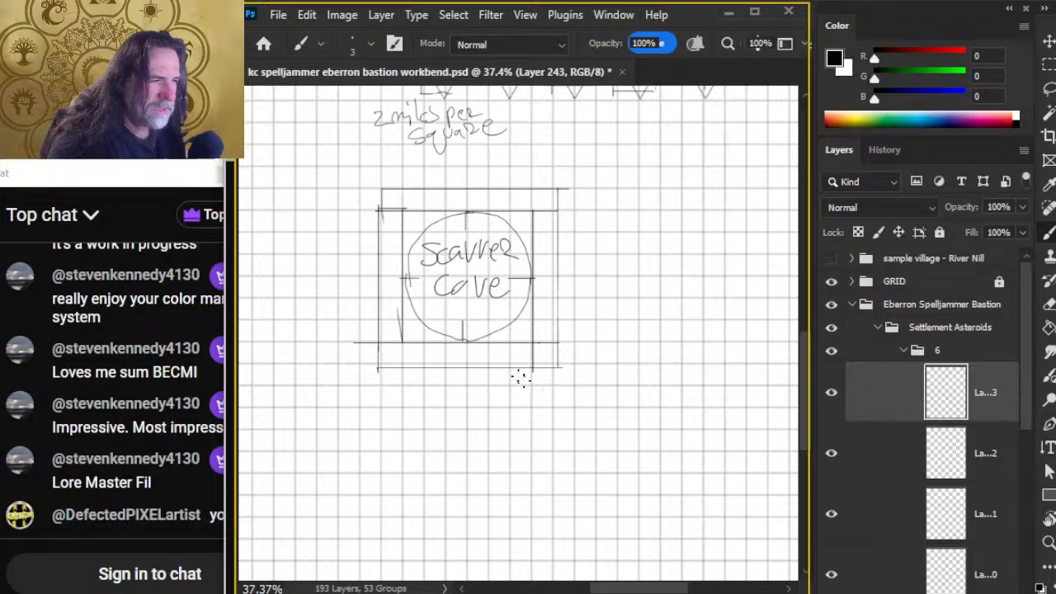
Step: Lasso the labelled circle with its frame, move it right away from the "2 miles per square" note, and deselect it
{"action": "left_click_drag", "start_coordinate": [426, 222], "coordinate": [485, 336]}
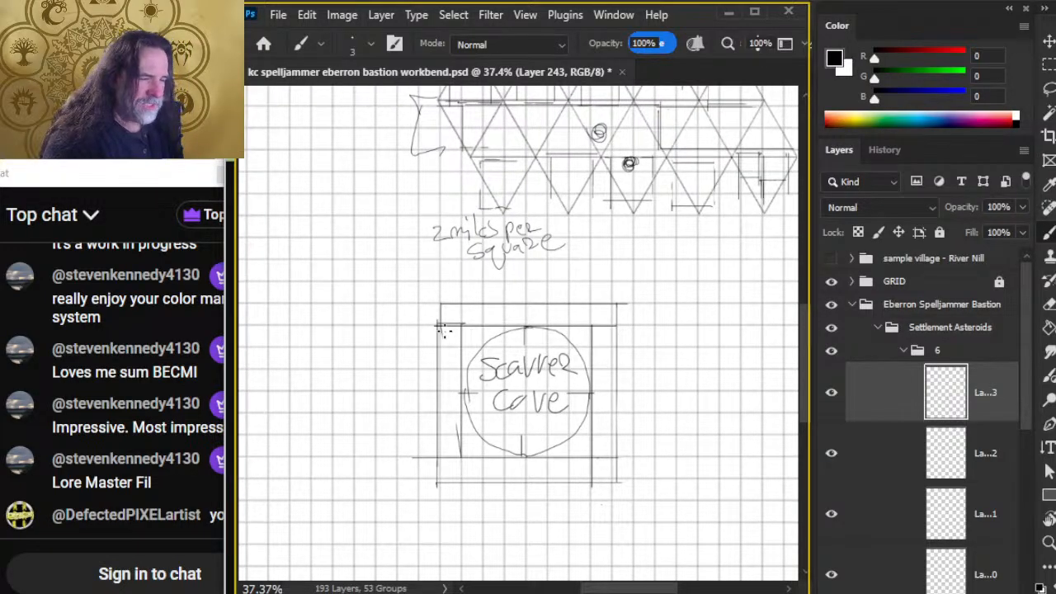
{"action": "key", "text": "l"}
{"action": "mouse_move", "coordinate": [587, 289]}
{"action": "left_mouse_down"}
{"action": "mouse_move", "coordinate": [459, 278]}
{"action": "mouse_move", "coordinate": [752, 456]}
{"action": "mouse_move", "coordinate": [572, 295]}
{"action": "left_mouse_up"}
{"action": "key", "text": "v"}
{"action": "mouse_move", "coordinate": [578, 352]}
{"action": "left_mouse_down"}
{"action": "mouse_move", "coordinate": [691, 420]}
{"action": "mouse_move", "coordinate": [726, 332]}
{"action": "mouse_move", "coordinate": [729, 357]}
{"action": "mouse_move", "coordinate": [719, 354]}
{"action": "left_mouse_up"}
{"action": "mouse_move", "coordinate": [683, 453]}
{"action": "left_mouse_down"}
{"action": "mouse_move", "coordinate": [509, 384]}
{"action": "mouse_move", "coordinate": [475, 387]}
{"action": "left_mouse_up"}
{"action": "key", "text": "l"}
{"action": "left_click", "coordinate": [474, 414]}
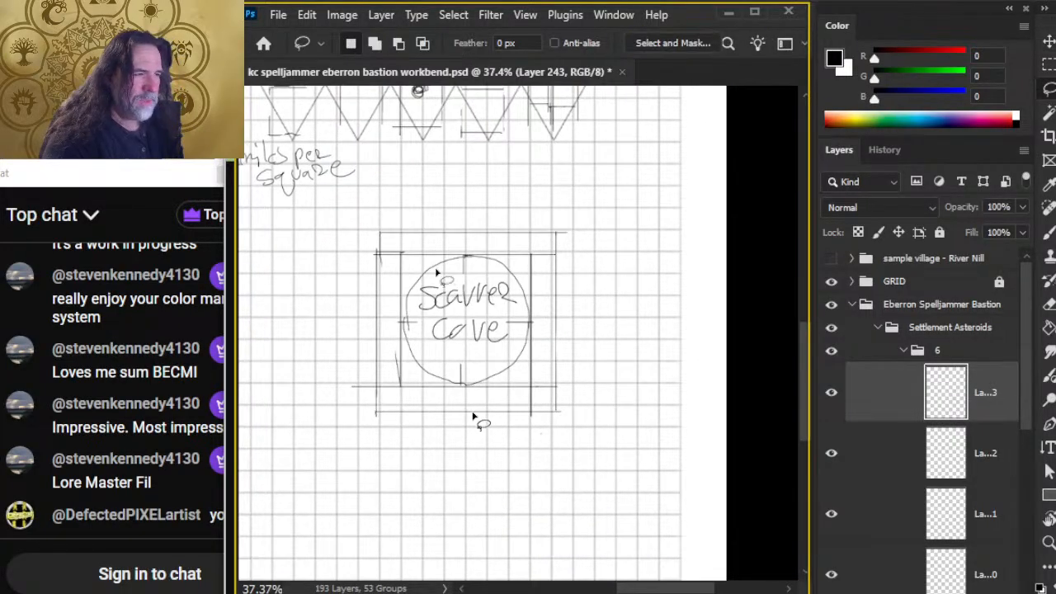
Step: Draw a horizontal line outward from the circle's left side and a long vertical line across it, and erase the overshoot
{"action": "key", "text": "b"}
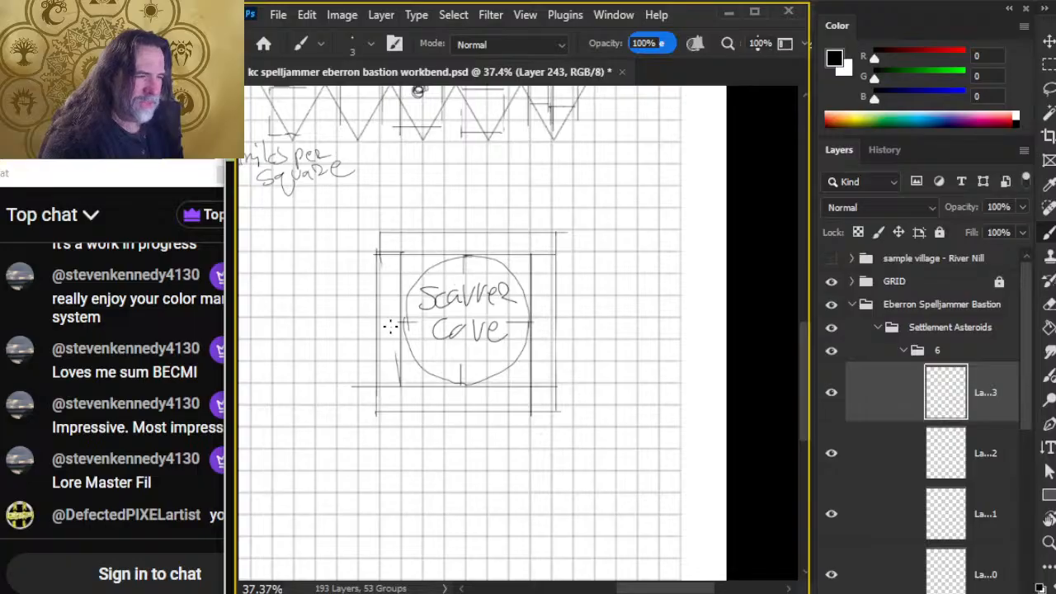
{"action": "mouse_move", "coordinate": [392, 320]}
{"action": "left_mouse_down"}
{"action": "mouse_move", "coordinate": [288, 312]}
{"action": "mouse_move", "coordinate": [338, 295]}
{"action": "mouse_move", "coordinate": [340, 246]}
{"action": "mouse_move", "coordinate": [330, 378]}
{"action": "mouse_move", "coordinate": [344, 222]}
{"action": "mouse_move", "coordinate": [332, 408]}
{"action": "left_mouse_up"}
{"action": "key", "text": "e"}
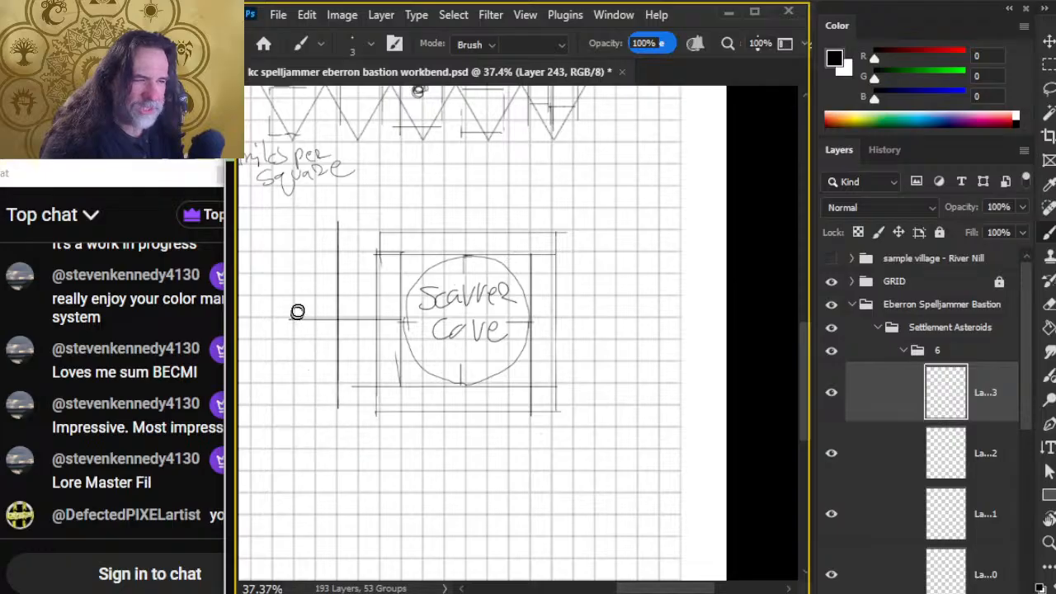
{"action": "mouse_move", "coordinate": [297, 311]}
{"action": "left_mouse_down"}
{"action": "mouse_move", "coordinate": [308, 304]}
{"action": "mouse_move", "coordinate": [325, 345]}
{"action": "left_mouse_up"}
Step: Draw the upper and right edges of a square about 12 grid squares wide around the frame, redrawing the right edge slightly inward
{"action": "key", "text": "b"}
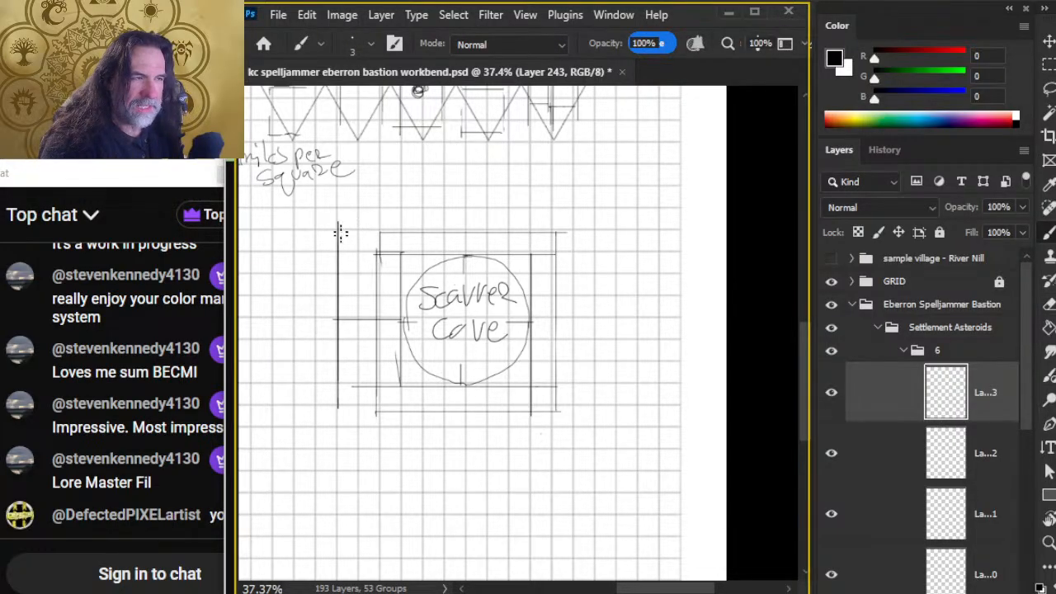
{"action": "mouse_move", "coordinate": [335, 189]}
{"action": "left_mouse_down"}
{"action": "mouse_move", "coordinate": [334, 246]}
{"action": "mouse_move", "coordinate": [392, 200]}
{"action": "mouse_move", "coordinate": [599, 248]}
{"action": "left_mouse_up"}
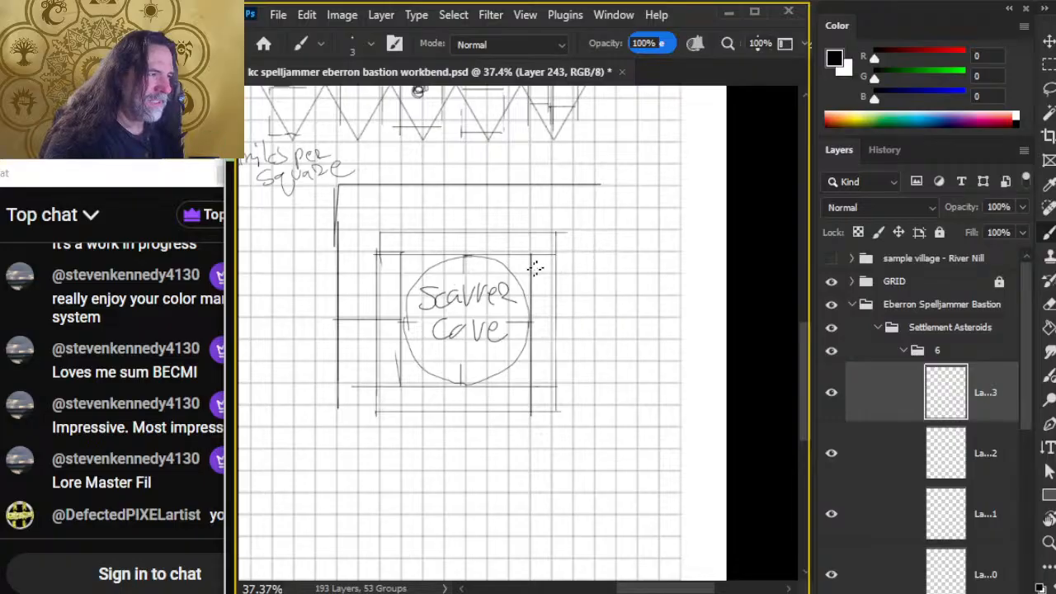
{"action": "left_click_drag", "start_coordinate": [604, 189], "coordinate": [601, 363]}
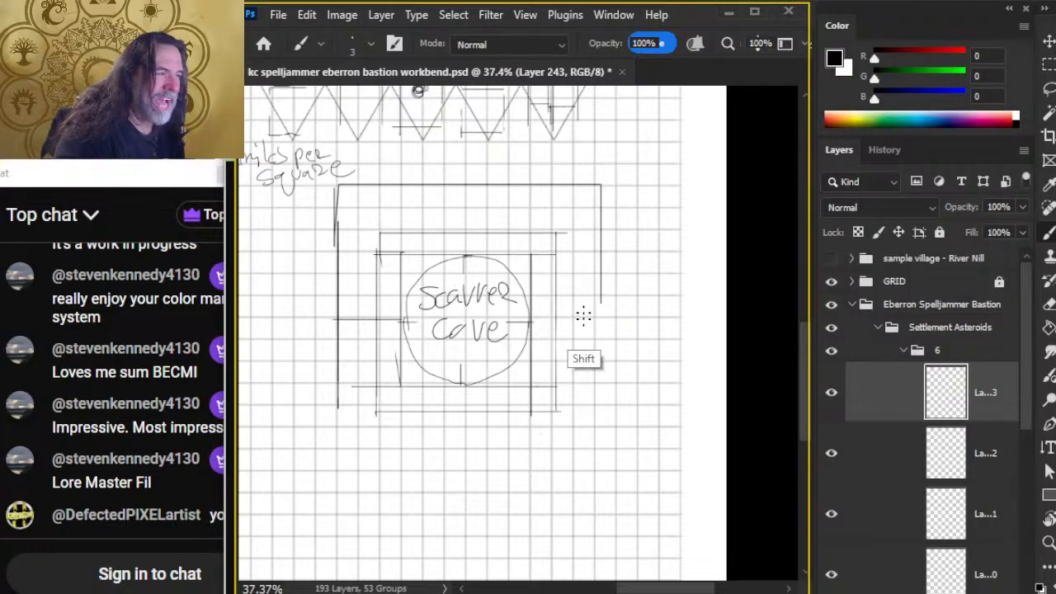
{"action": "key", "text": "e"}
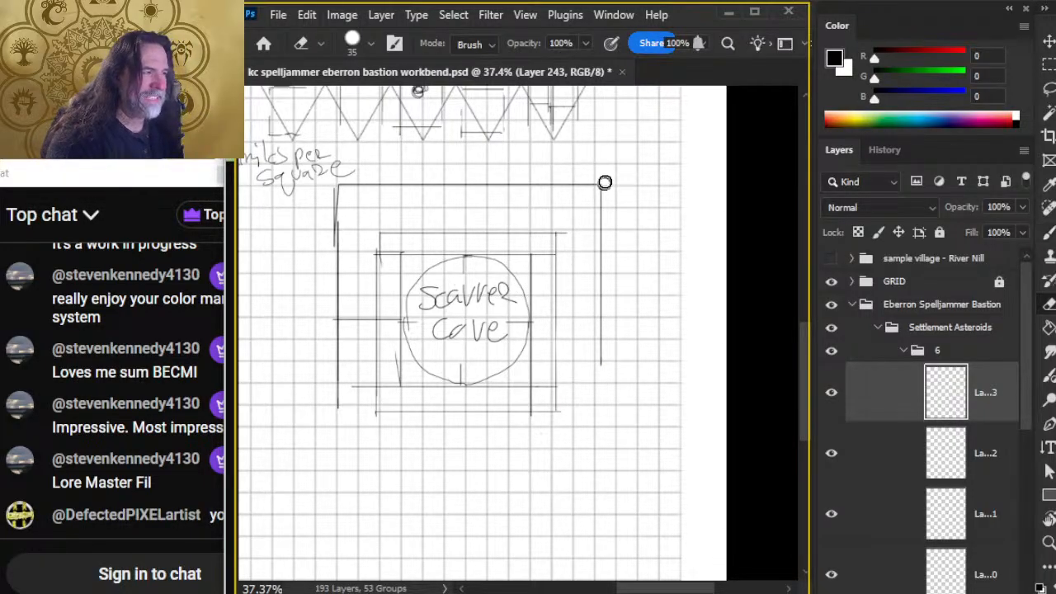
{"action": "left_click_drag", "start_coordinate": [605, 182], "coordinate": [608, 372]}
{"action": "key", "text": "b"}
{"action": "left_click_drag", "start_coordinate": [597, 187], "coordinate": [596, 452]}
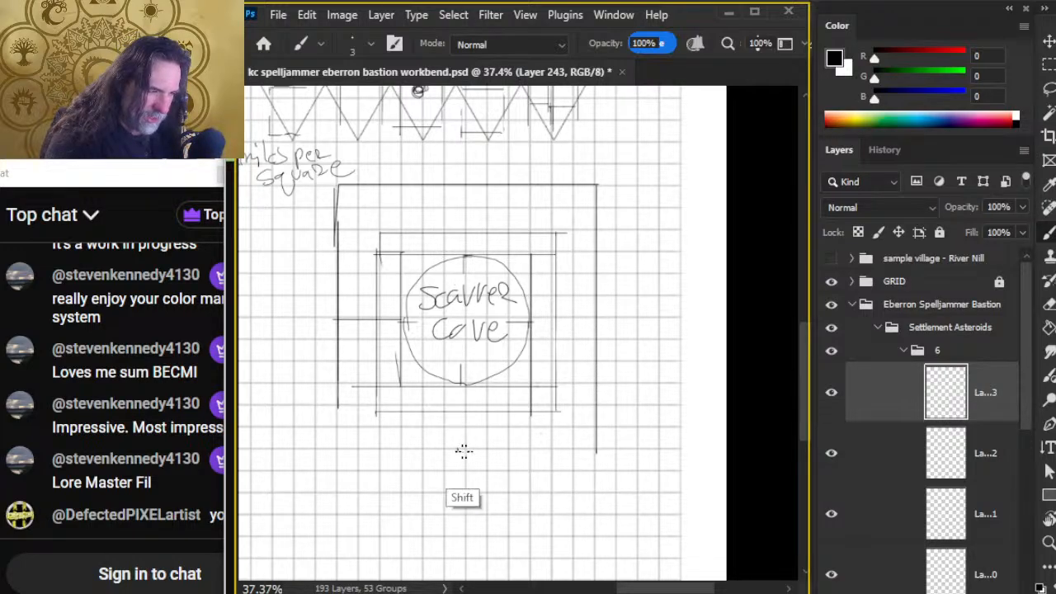
Step: Draw the large square's lower edge and extend its left edge down to close the outline
{"action": "mouse_move", "coordinate": [464, 448]}
{"action": "left_mouse_down"}
{"action": "mouse_move", "coordinate": [604, 457]}
{"action": "mouse_move", "coordinate": [321, 471]}
{"action": "mouse_move", "coordinate": [332, 473]}
{"action": "mouse_move", "coordinate": [343, 440]}
{"action": "mouse_move", "coordinate": [337, 412]}
{"action": "mouse_move", "coordinate": [322, 460]}
{"action": "mouse_move", "coordinate": [345, 416]}
{"action": "mouse_move", "coordinate": [339, 433]}
{"action": "mouse_move", "coordinate": [329, 400]}
{"action": "left_mouse_up"}
{"action": "key", "text": "e"}
{"action": "key", "text": "b"}
Step: Erase the inner frame's left and upper lines and redraw the damaged top arc of the circle
{"action": "key", "text": "e"}
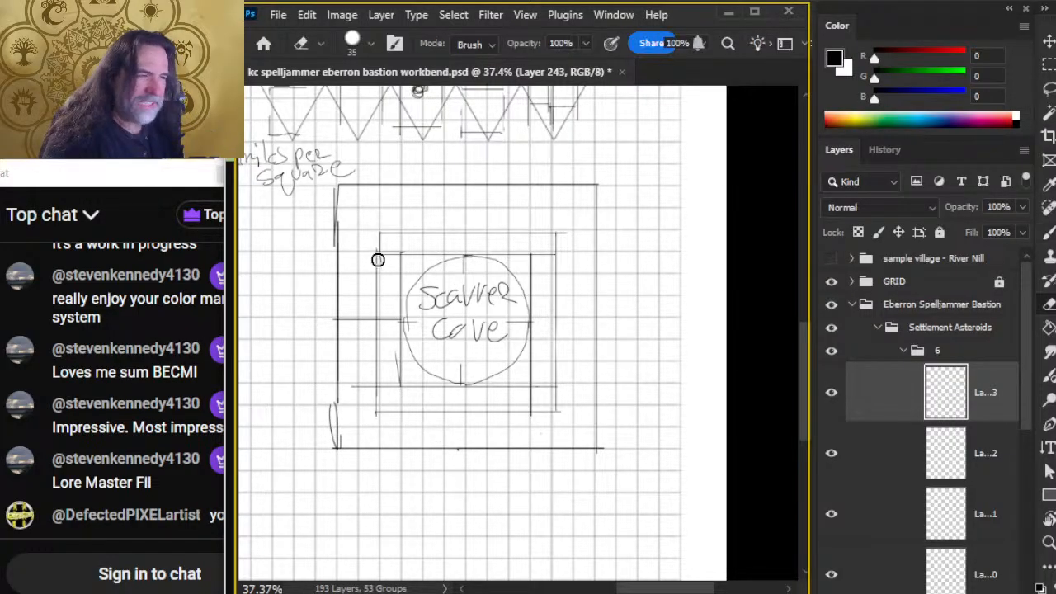
{"action": "mouse_move", "coordinate": [377, 255]}
{"action": "left_mouse_down"}
{"action": "mouse_move", "coordinate": [361, 335]}
{"action": "mouse_move", "coordinate": [356, 282]}
{"action": "mouse_move", "coordinate": [349, 311]}
{"action": "mouse_move", "coordinate": [385, 312]}
{"action": "mouse_move", "coordinate": [408, 241]}
{"action": "mouse_move", "coordinate": [383, 350]}
{"action": "mouse_move", "coordinate": [384, 325]}
{"action": "mouse_move", "coordinate": [387, 314]}
{"action": "mouse_move", "coordinate": [389, 377]}
{"action": "mouse_move", "coordinate": [401, 378]}
{"action": "mouse_move", "coordinate": [392, 345]}
{"action": "mouse_move", "coordinate": [377, 342]}
{"action": "mouse_move", "coordinate": [372, 400]}
{"action": "mouse_move", "coordinate": [360, 408]}
{"action": "mouse_move", "coordinate": [358, 376]}
{"action": "mouse_move", "coordinate": [387, 374]}
{"action": "mouse_move", "coordinate": [402, 402]}
{"action": "mouse_move", "coordinate": [391, 359]}
{"action": "mouse_move", "coordinate": [397, 366]}
{"action": "mouse_move", "coordinate": [407, 252]}
{"action": "mouse_move", "coordinate": [420, 234]}
{"action": "mouse_move", "coordinate": [393, 244]}
{"action": "mouse_move", "coordinate": [501, 230]}
{"action": "mouse_move", "coordinate": [441, 242]}
{"action": "mouse_move", "coordinate": [540, 260]}
{"action": "mouse_move", "coordinate": [528, 270]}
{"action": "mouse_move", "coordinate": [558, 270]}
{"action": "mouse_move", "coordinate": [549, 274]}
{"action": "mouse_move", "coordinate": [540, 220]}
{"action": "left_mouse_up"}
{"action": "key", "text": "b"}
{"action": "mouse_move", "coordinate": [443, 261]}
{"action": "left_mouse_down"}
{"action": "mouse_move", "coordinate": [461, 253]}
{"action": "mouse_move", "coordinate": [502, 265]}
{"action": "left_mouse_up"}
{"action": "key", "text": "e"}
{"action": "key", "text": "b"}
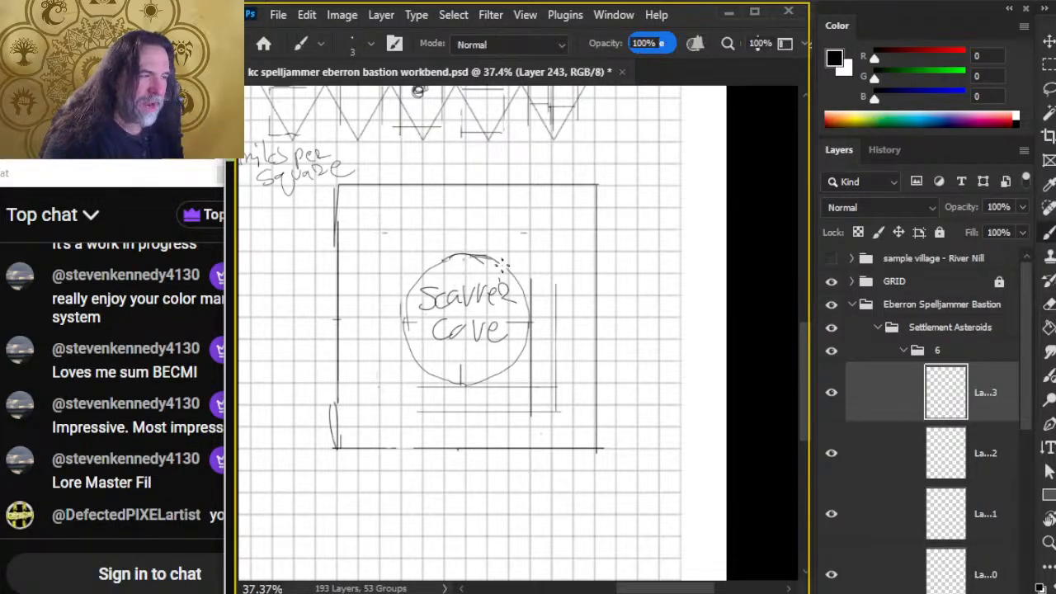
Step: Clean up the circle's top arc and erase the remaining inner frame lines to its right and below it
{"action": "key", "text": "e"}
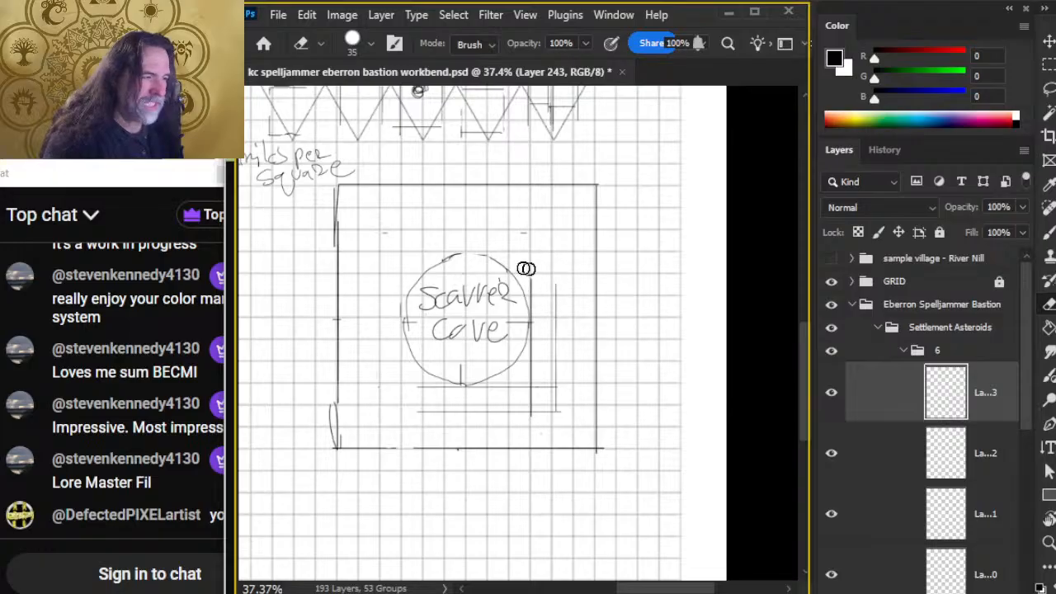
{"action": "mouse_move", "coordinate": [536, 294]}
{"action": "left_mouse_down"}
{"action": "mouse_move", "coordinate": [545, 346]}
{"action": "mouse_move", "coordinate": [515, 401]}
{"action": "mouse_move", "coordinate": [567, 351]}
{"action": "mouse_move", "coordinate": [529, 415]}
{"action": "left_mouse_up"}
{"action": "left_click_drag", "start_coordinate": [526, 175], "coordinate": [561, 445]}
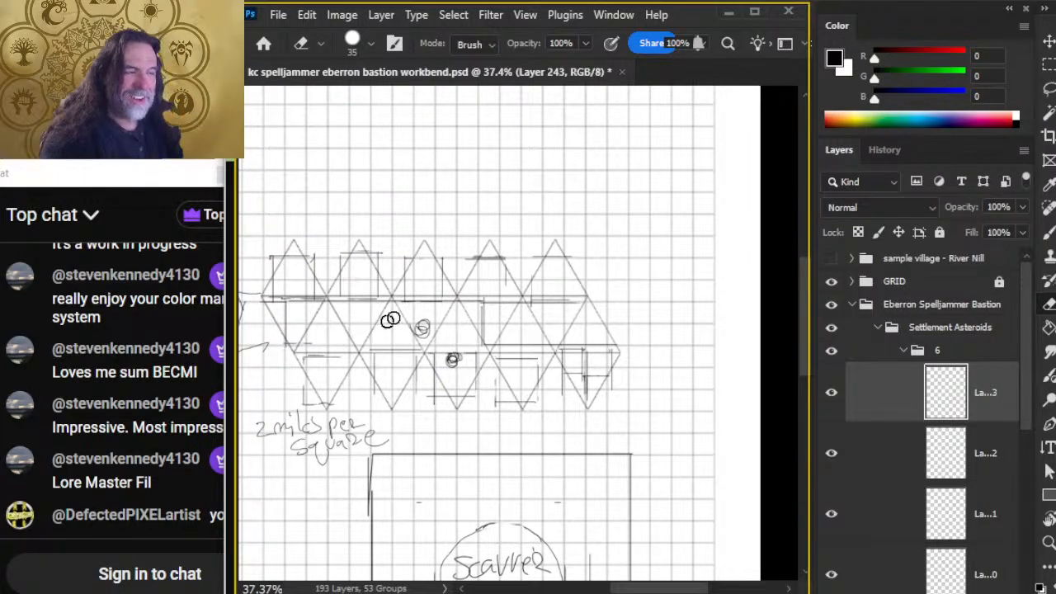
{"action": "left_click_drag", "start_coordinate": [531, 373], "coordinate": [554, 273]}
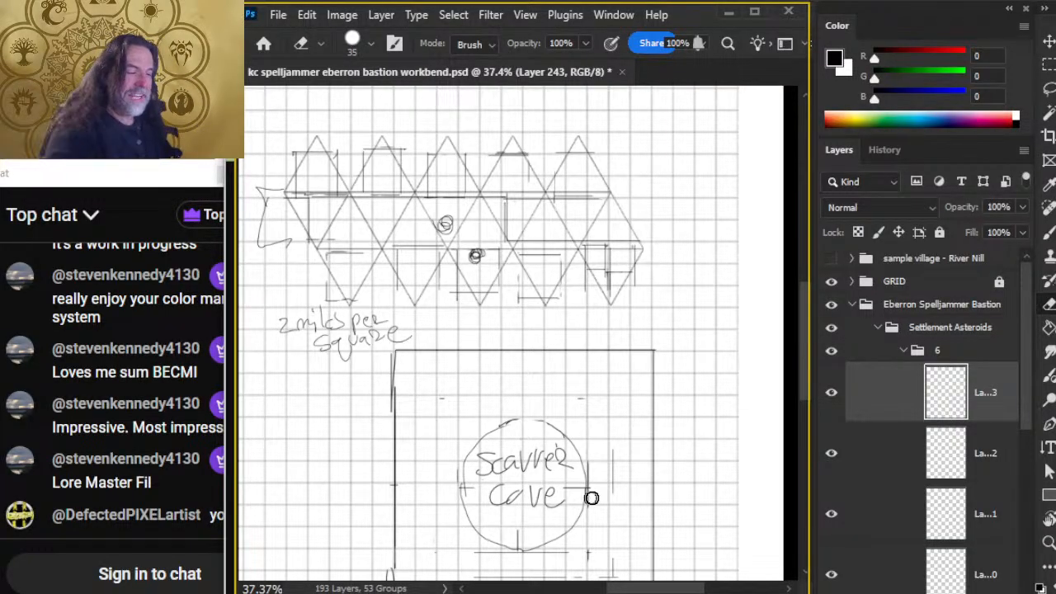
{"action": "left_click_drag", "start_coordinate": [535, 451], "coordinate": [526, 330]}
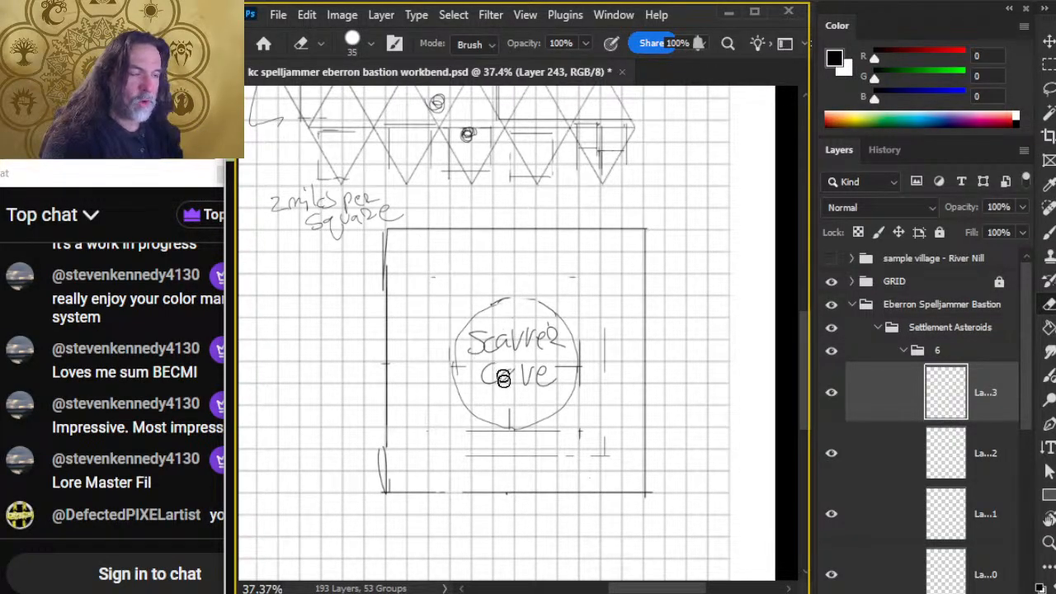
{"action": "mouse_move", "coordinate": [505, 444]}
{"action": "left_mouse_down"}
{"action": "mouse_move", "coordinate": [471, 432]}
{"action": "mouse_move", "coordinate": [566, 439]}
{"action": "mouse_move", "coordinate": [493, 453]}
{"action": "mouse_move", "coordinate": [618, 460]}
{"action": "mouse_move", "coordinate": [594, 448]}
{"action": "mouse_move", "coordinate": [596, 316]}
{"action": "mouse_move", "coordinate": [582, 333]}
{"action": "mouse_move", "coordinate": [588, 452]}
{"action": "left_mouse_up"}
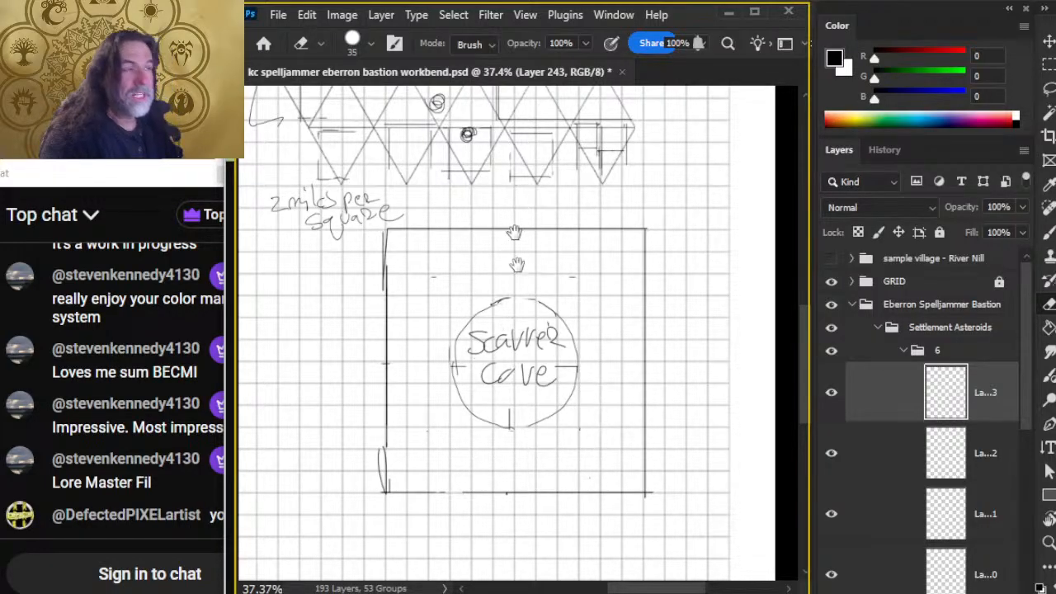
Step: Check the triangular net against the square and erase the leftover frame marks around the Scavver Cave circle
{"action": "scroll", "coordinate": [516, 265], "scroll_direction": "up", "scroll_amount": 3}
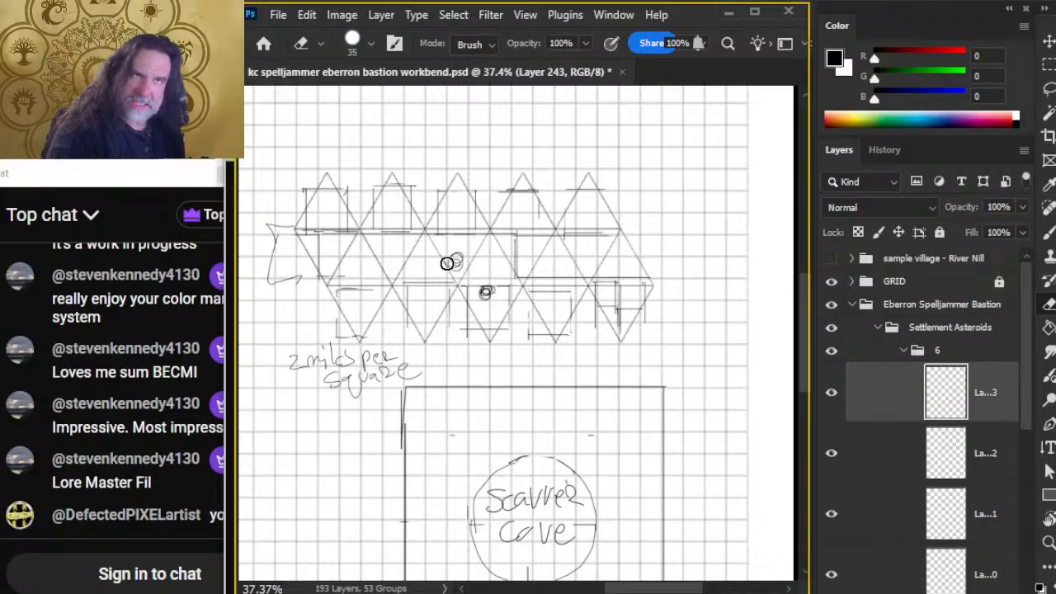
{"action": "left_click_drag", "start_coordinate": [485, 394], "coordinate": [502, 303]}
{"action": "left_click_drag", "start_coordinate": [544, 364], "coordinate": [505, 290]}
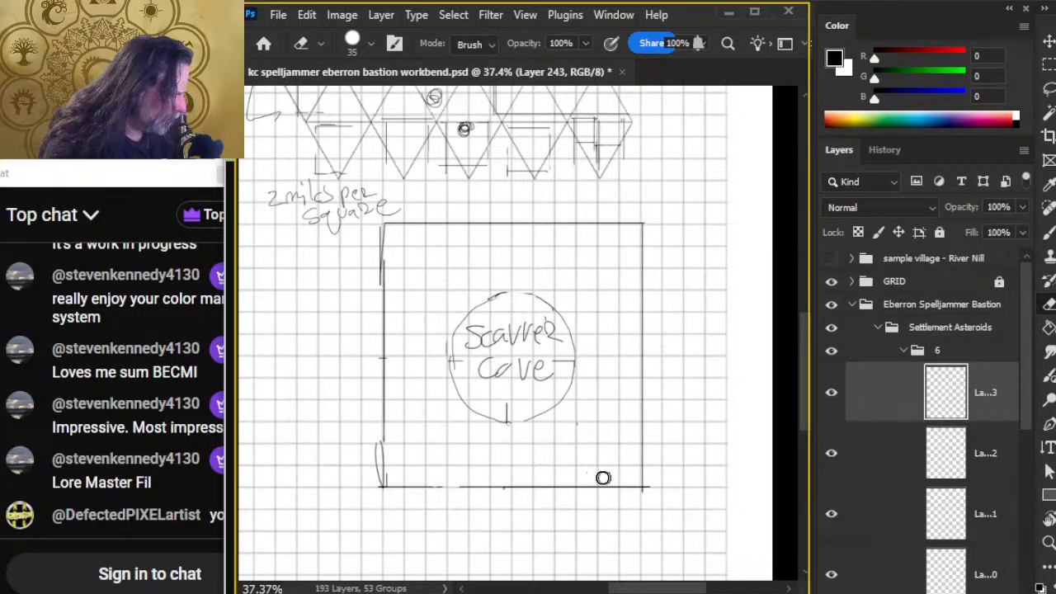
{"action": "left_click_drag", "start_coordinate": [571, 385], "coordinate": [523, 379]}
{"action": "key", "text": "ctrl+space"}
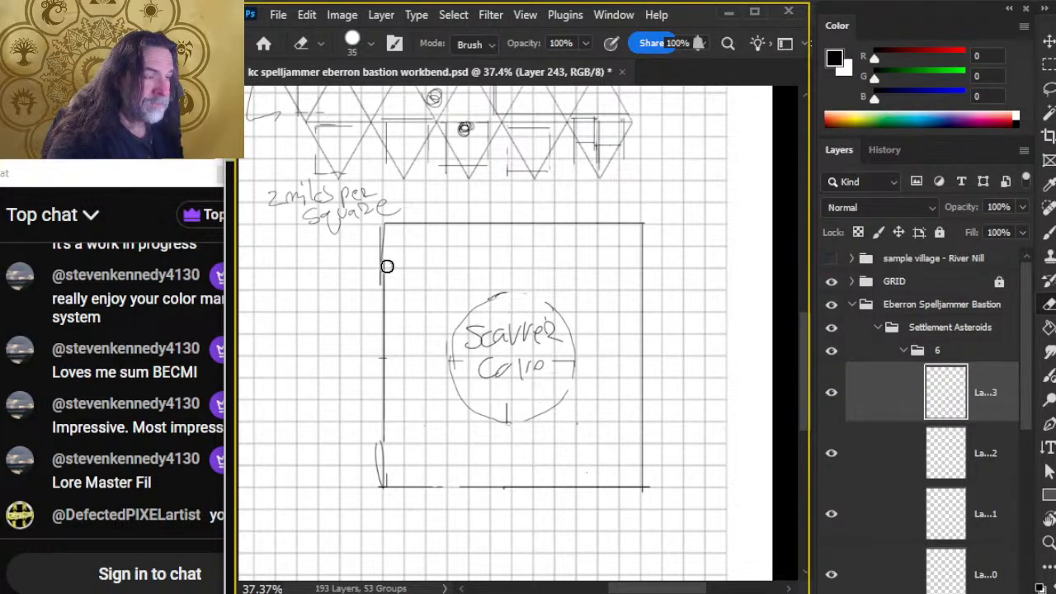
{"action": "key", "text": "b"}
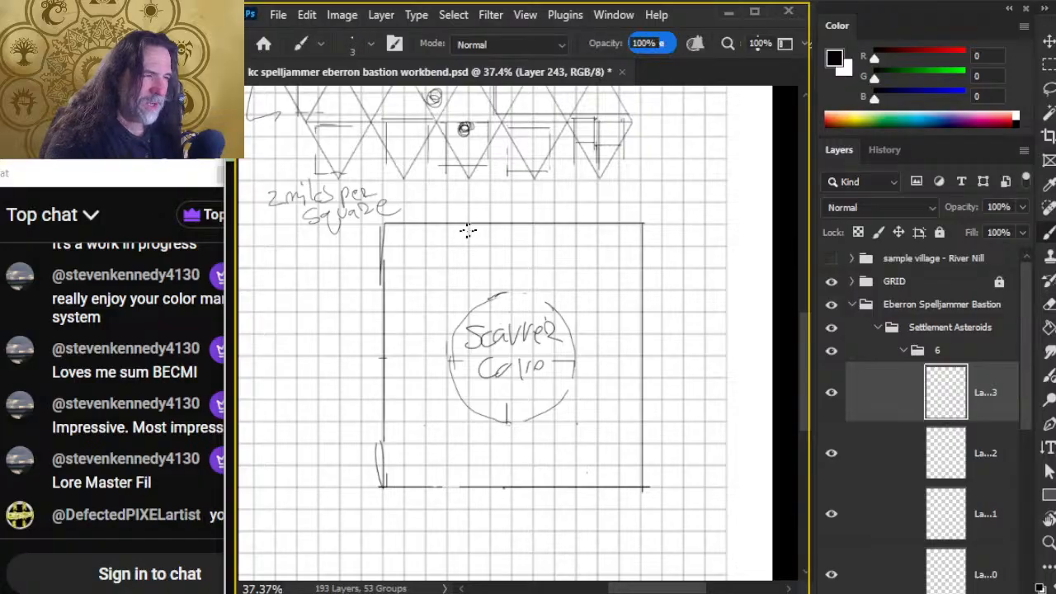
{"action": "left_click_drag", "start_coordinate": [470, 230], "coordinate": [383, 357]}
{"action": "left_click_drag", "start_coordinate": [572, 227], "coordinate": [642, 353]}
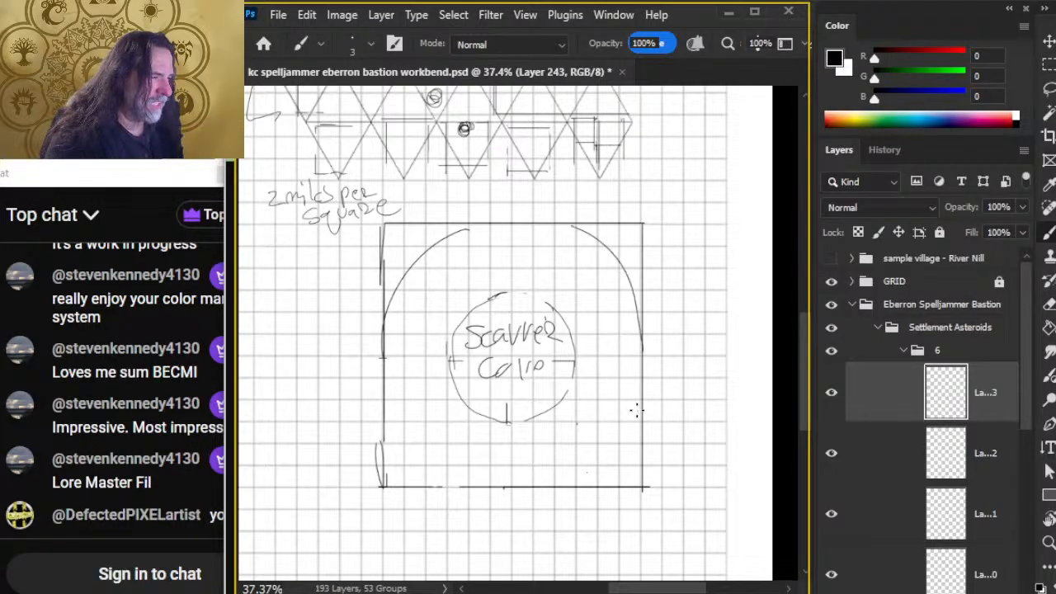
{"action": "left_click_drag", "start_coordinate": [388, 429], "coordinate": [483, 499]}
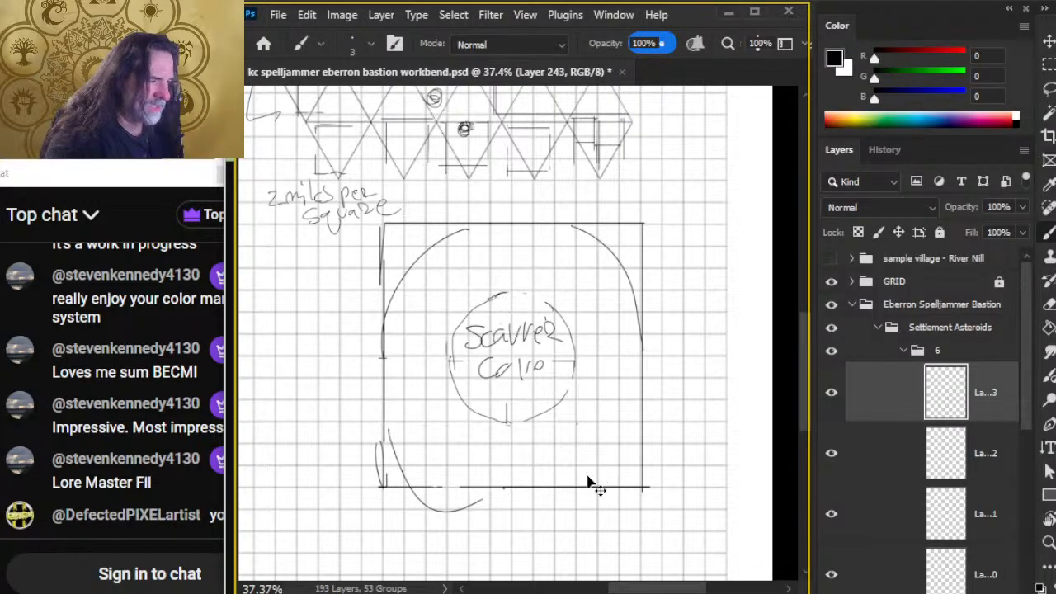
{"action": "key", "text": "ctrl+z"}
{"action": "key", "text": "ctrl+z"}
{"action": "key", "text": "ctrl+z"}
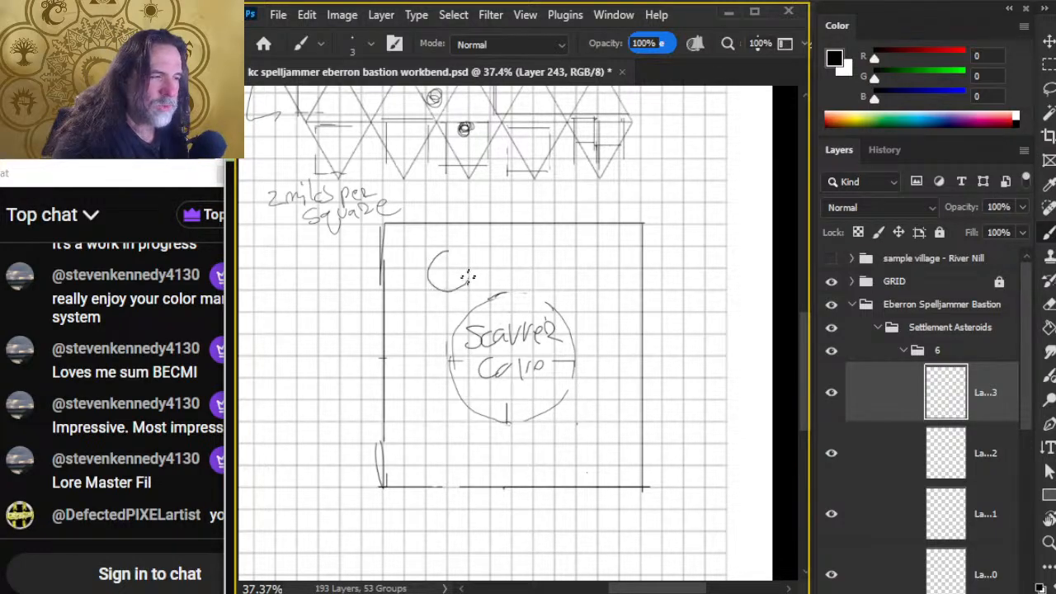
Step: Sketch a small circle about two grid squares wide inside the large square, just above and left of the Scavver Cave circle
{"action": "key", "text": "e"}
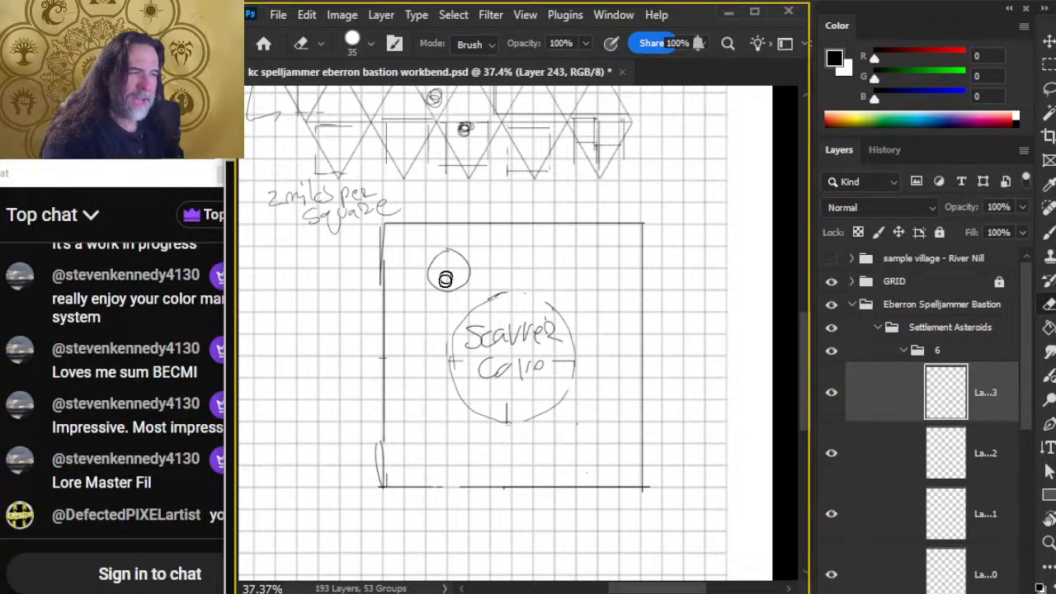
Step: Erase and redraw the small circle above and left of the Scavver Cave circle, making it slightly under two grid squares wide
{"action": "mouse_move", "coordinate": [437, 248]}
{"action": "left_mouse_down"}
{"action": "mouse_move", "coordinate": [439, 304]}
{"action": "mouse_move", "coordinate": [469, 284]}
{"action": "mouse_move", "coordinate": [444, 315]}
{"action": "left_mouse_up"}
{"action": "key", "text": "b"}
{"action": "left_click_drag", "start_coordinate": [448, 253], "coordinate": [419, 273]}
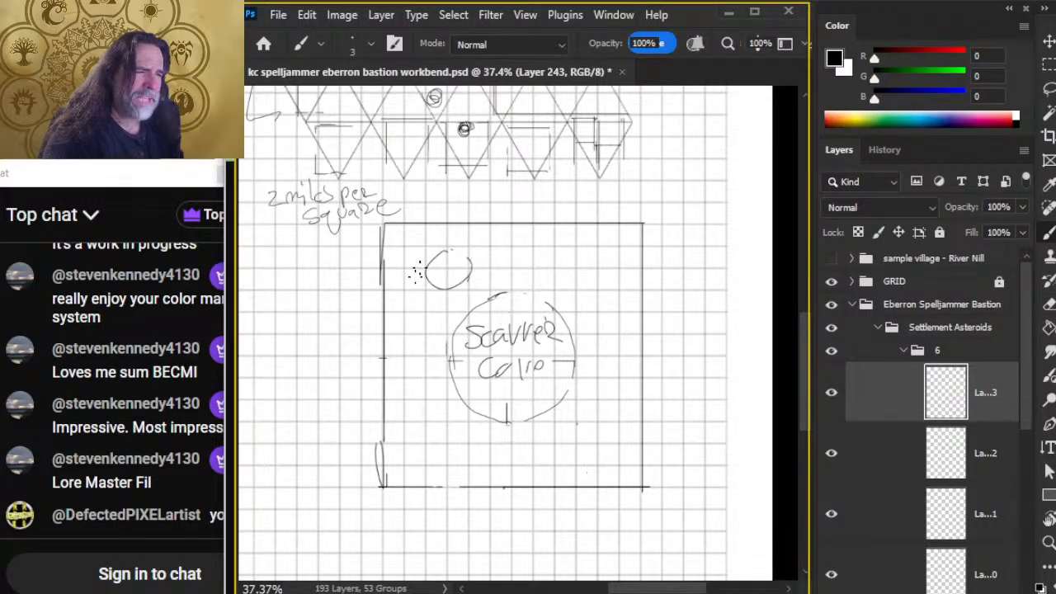
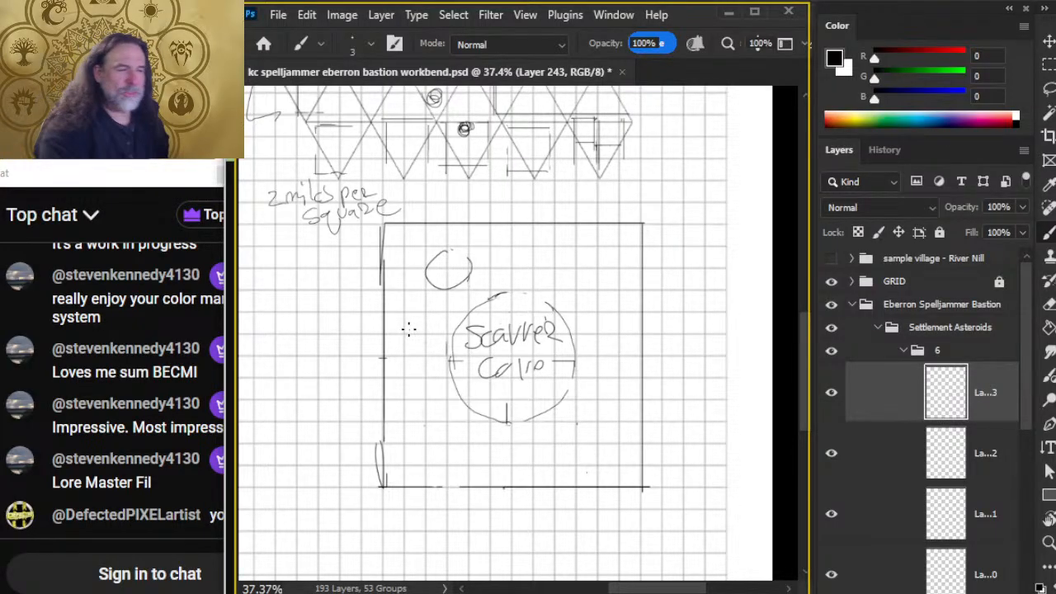
{"action": "key", "text": "e"}
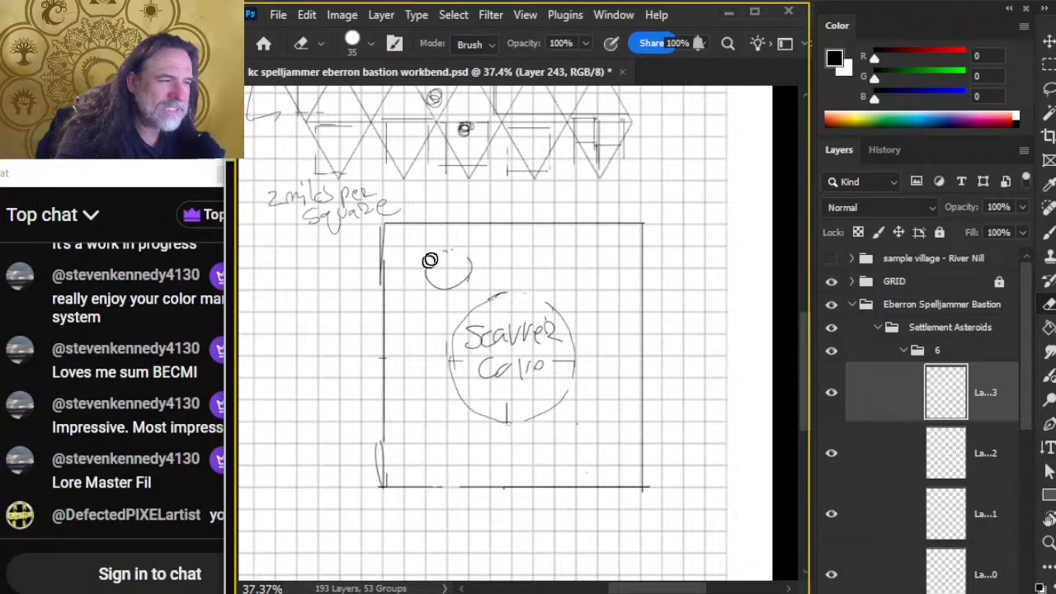
{"action": "mouse_move", "coordinate": [430, 261]}
{"action": "left_mouse_down"}
{"action": "mouse_move", "coordinate": [464, 282]}
{"action": "mouse_move", "coordinate": [475, 259]}
{"action": "mouse_move", "coordinate": [474, 276]}
{"action": "mouse_move", "coordinate": [447, 291]}
{"action": "mouse_move", "coordinate": [447, 255]}
{"action": "left_mouse_up"}
{"action": "key", "text": "b"}
{"action": "key", "text": "e"}
{"action": "key", "text": "b"}
{"action": "key", "text": "e"}
{"action": "key", "text": "b"}
{"action": "key", "text": "e"}
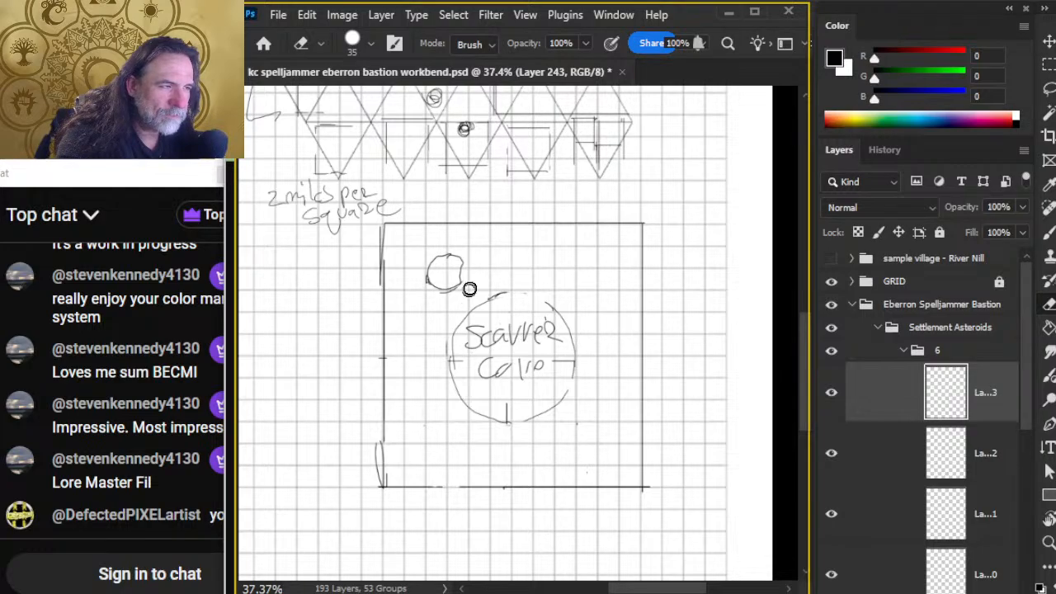
Step: Sketch three irregular rounded shapes about one and a half grid squares wide near the large square's upper-right, lower-right and lower-left corners
{"action": "mouse_move", "coordinate": [574, 308]}
{"action": "left_mouse_down"}
{"action": "mouse_move", "coordinate": [512, 288]}
{"action": "mouse_move", "coordinate": [480, 291]}
{"action": "left_mouse_up"}
{"action": "key", "text": "b"}
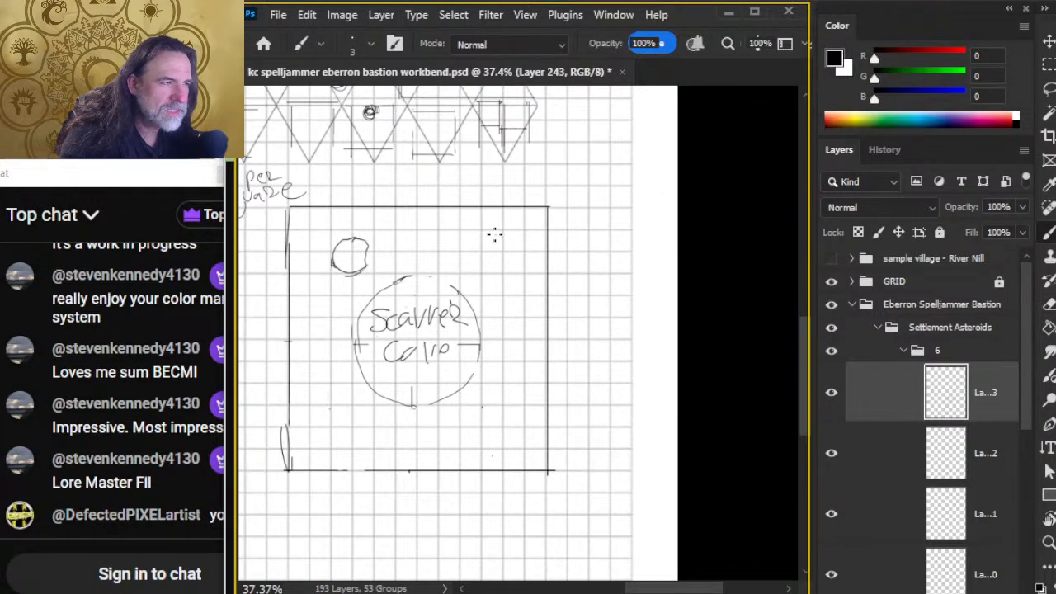
{"action": "mouse_move", "coordinate": [491, 234]}
{"action": "left_mouse_down"}
{"action": "mouse_move", "coordinate": [495, 251]}
{"action": "mouse_move", "coordinate": [513, 256]}
{"action": "mouse_move", "coordinate": [528, 241]}
{"action": "mouse_move", "coordinate": [513, 231]}
{"action": "mouse_move", "coordinate": [488, 238]}
{"action": "left_mouse_up"}
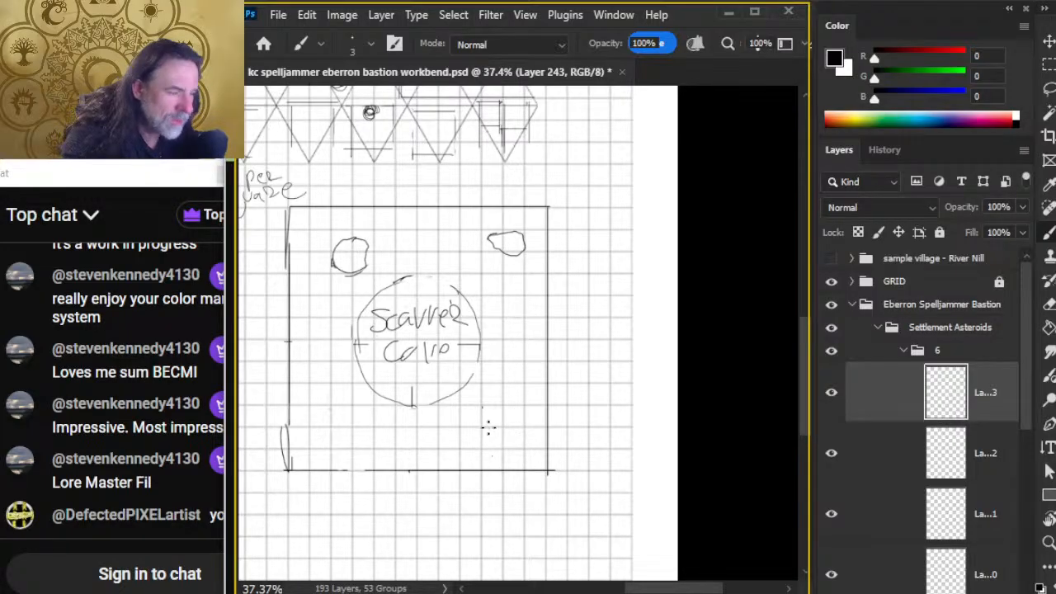
{"action": "mouse_move", "coordinate": [473, 409]}
{"action": "left_mouse_down"}
{"action": "mouse_move", "coordinate": [468, 440]}
{"action": "mouse_move", "coordinate": [480, 446]}
{"action": "mouse_move", "coordinate": [499, 421]}
{"action": "mouse_move", "coordinate": [467, 409]}
{"action": "left_mouse_up"}
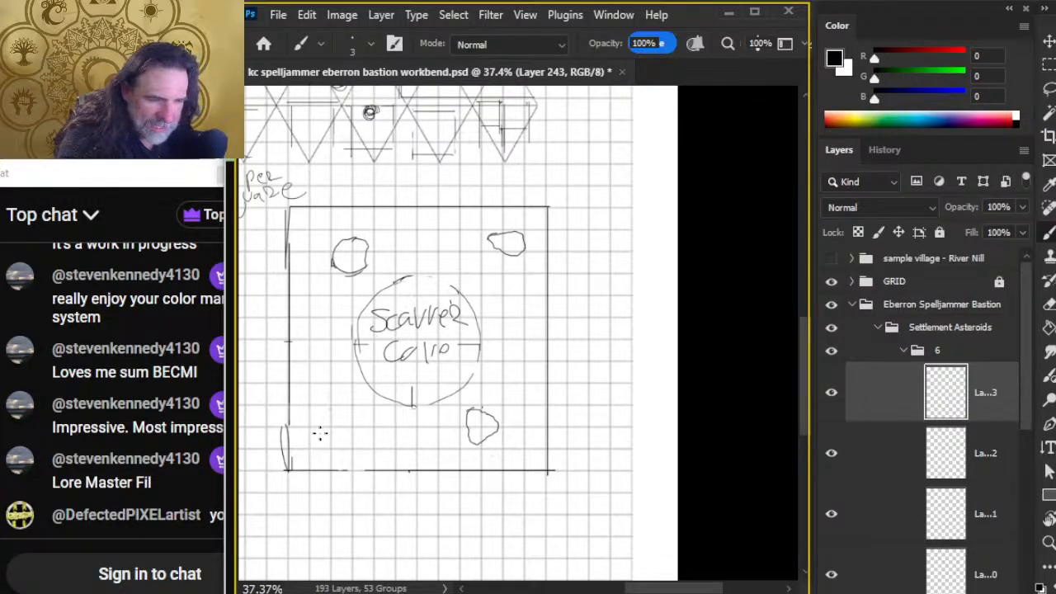
{"action": "mouse_move", "coordinate": [325, 431]}
{"action": "left_mouse_down"}
{"action": "mouse_move", "coordinate": [312, 440]}
{"action": "mouse_move", "coordinate": [338, 447]}
{"action": "mouse_move", "coordinate": [345, 435]}
{"action": "mouse_move", "coordinate": [315, 427]}
{"action": "left_mouse_up"}
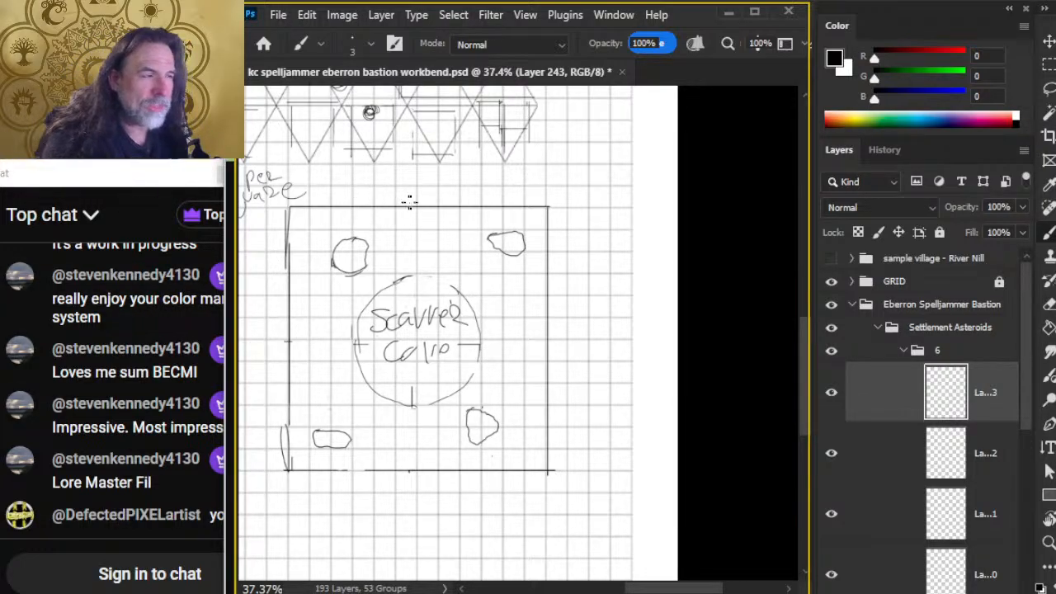
Step: Sketch five circles about one grid square wide: two below the upper-left circle, one left of the upper-right shape, two around the lower-left shape
{"action": "left_click_drag", "start_coordinate": [408, 208], "coordinate": [279, 335]}
{"action": "key", "text": "ctrl+z"}
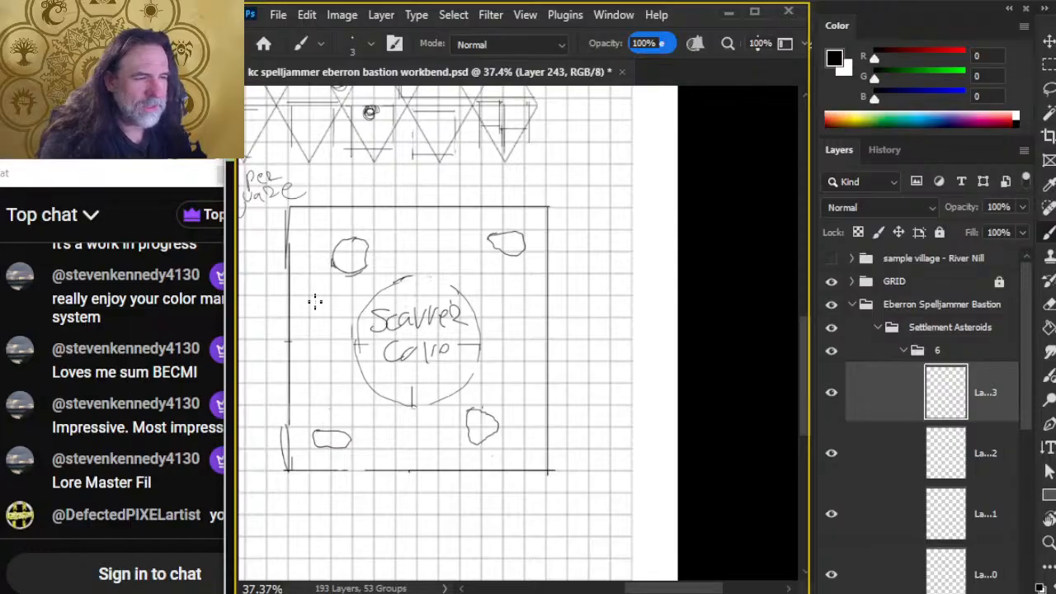
{"action": "mouse_move", "coordinate": [320, 276]}
{"action": "left_mouse_down"}
{"action": "mouse_move", "coordinate": [312, 285]}
{"action": "mouse_move", "coordinate": [323, 277]}
{"action": "left_mouse_up"}
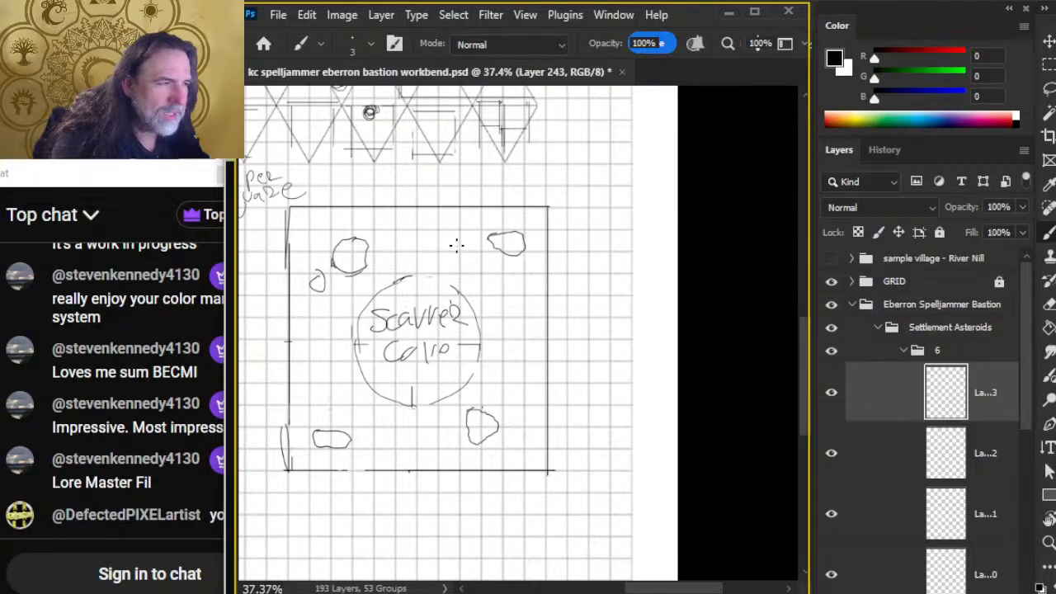
{"action": "mouse_move", "coordinate": [449, 232]}
{"action": "left_mouse_down"}
{"action": "mouse_move", "coordinate": [442, 244]}
{"action": "mouse_move", "coordinate": [451, 234]}
{"action": "left_mouse_up"}
{"action": "left_click_drag", "start_coordinate": [318, 308], "coordinate": [322, 299]}
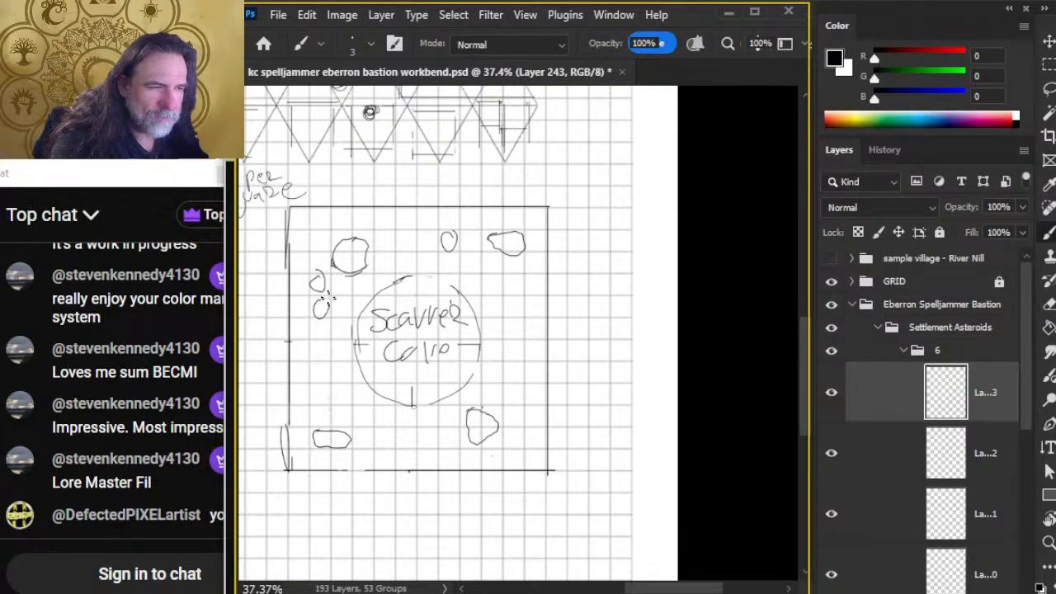
{"action": "mouse_move", "coordinate": [326, 384]}
{"action": "left_mouse_down"}
{"action": "mouse_move", "coordinate": [317, 408]}
{"action": "mouse_move", "coordinate": [369, 409]}
{"action": "left_mouse_up"}
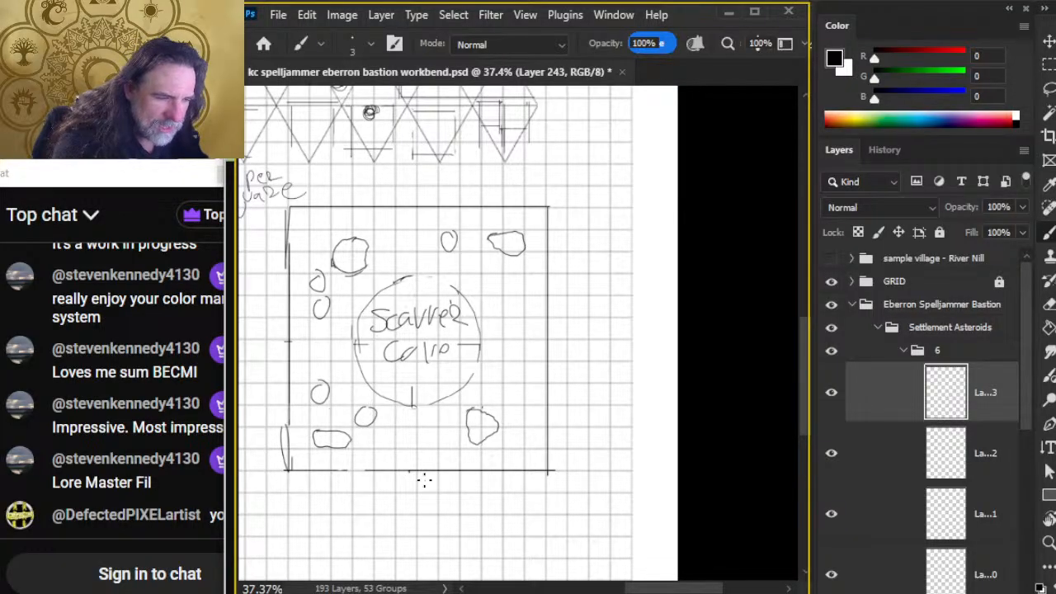
Step: Add six more one-square circles around the Scavver Cave circle: two above it, one on its left, two on its right and one below
{"action": "mouse_move", "coordinate": [448, 454]}
{"action": "left_mouse_down"}
{"action": "mouse_move", "coordinate": [459, 470]}
{"action": "mouse_move", "coordinate": [452, 450]}
{"action": "left_mouse_up"}
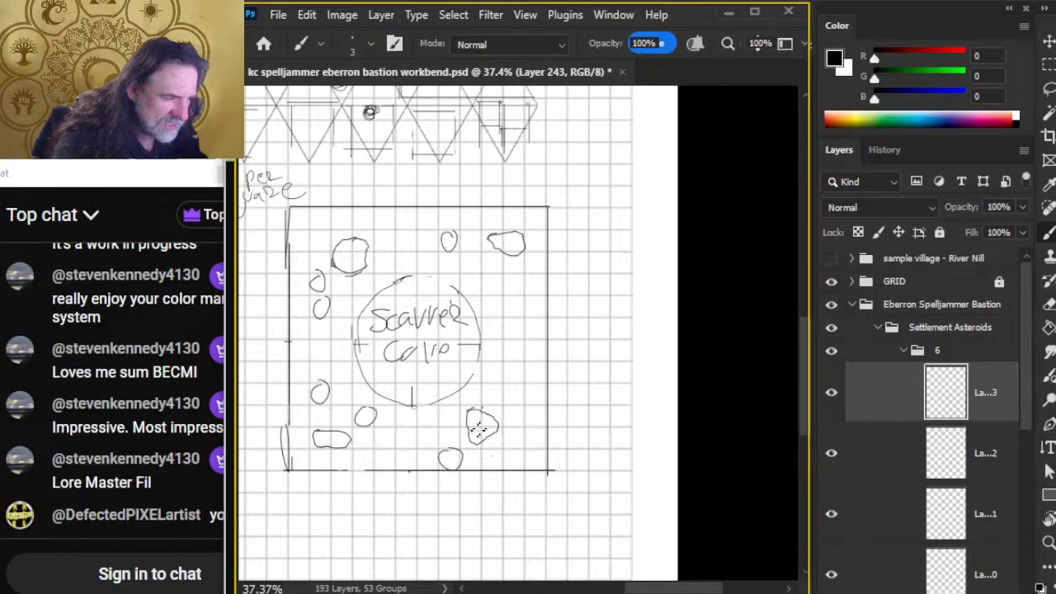
{"action": "left_click_drag", "start_coordinate": [517, 393], "coordinate": [498, 394]}
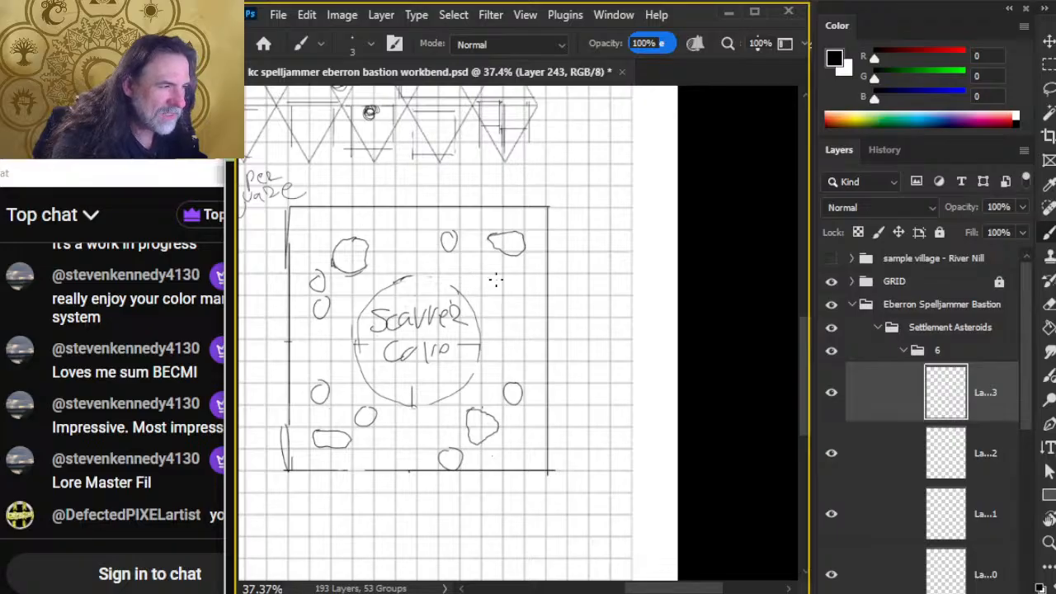
{"action": "left_click_drag", "start_coordinate": [495, 281], "coordinate": [487, 279]}
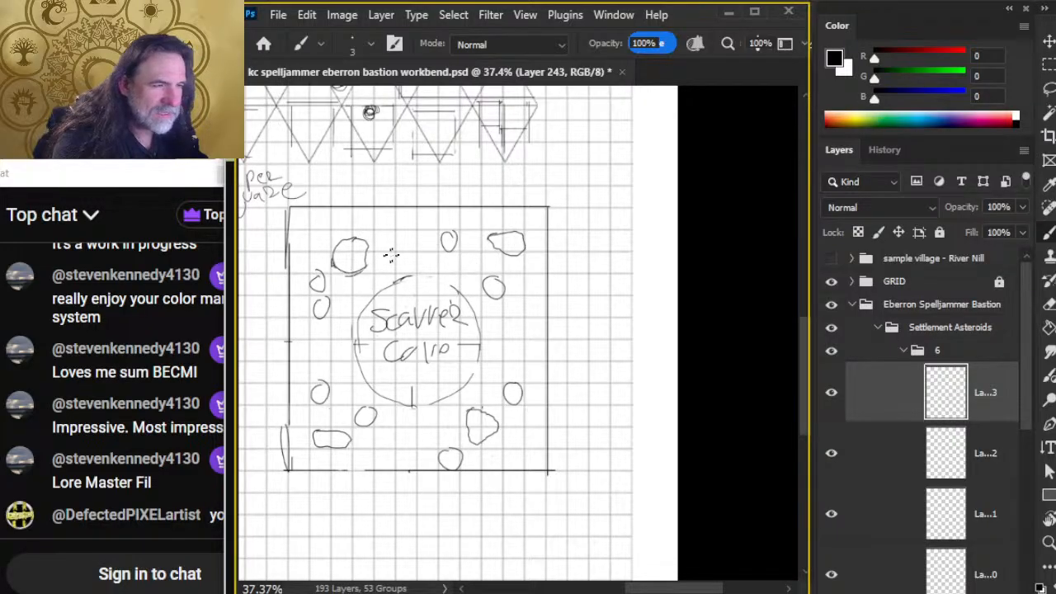
{"action": "mouse_move", "coordinate": [407, 233]}
{"action": "left_mouse_down"}
{"action": "mouse_move", "coordinate": [398, 249]}
{"action": "mouse_move", "coordinate": [412, 232]}
{"action": "left_mouse_up"}
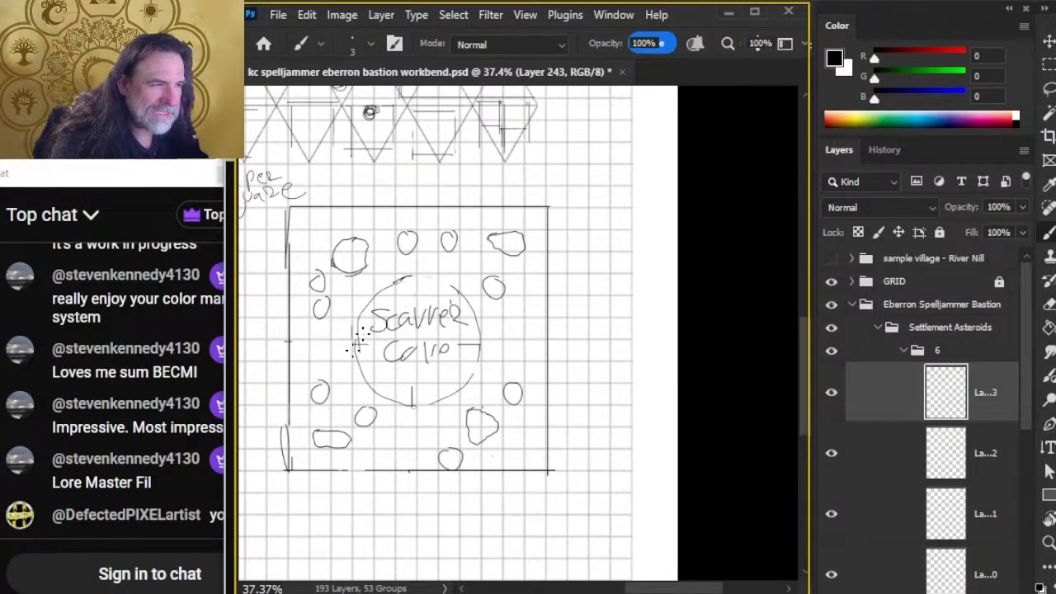
{"action": "mouse_move", "coordinate": [323, 343]}
{"action": "left_mouse_down"}
{"action": "mouse_move", "coordinate": [319, 355]}
{"action": "mouse_move", "coordinate": [326, 342]}
{"action": "left_mouse_up"}
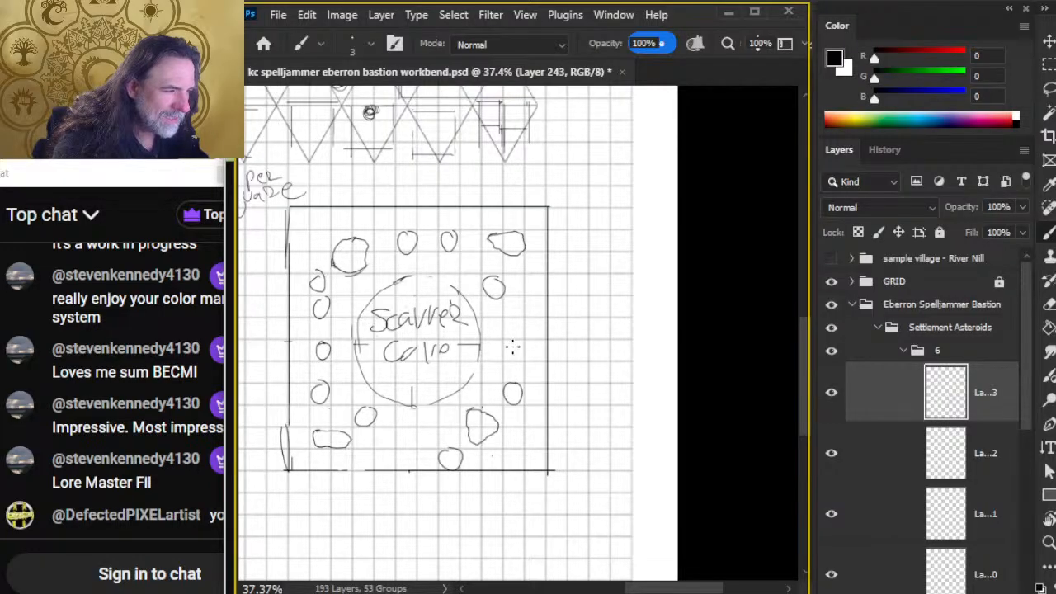
{"action": "left_click_drag", "start_coordinate": [513, 340], "coordinate": [511, 342]}
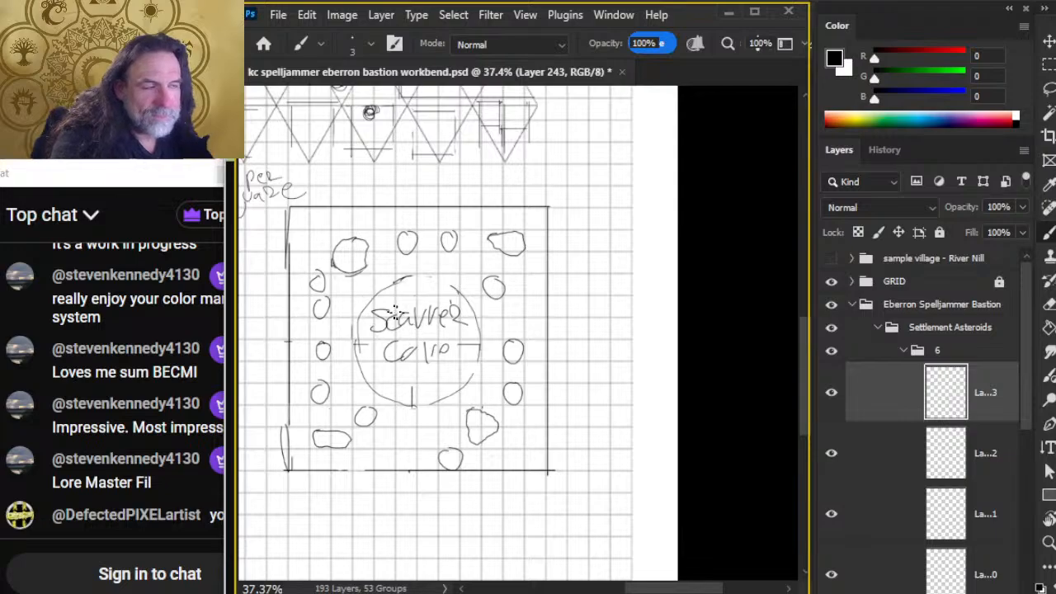
Step: Erase the small circle directly below and left of the large upper-left circle
{"action": "key", "text": "e"}
{"action": "mouse_move", "coordinate": [320, 279]}
{"action": "left_mouse_down"}
{"action": "mouse_move", "coordinate": [317, 246]}
{"action": "mouse_move", "coordinate": [323, 299]}
{"action": "left_mouse_up"}
{"action": "key", "text": "b"}
{"action": "key", "text": "e"}
{"action": "key", "text": "b"}
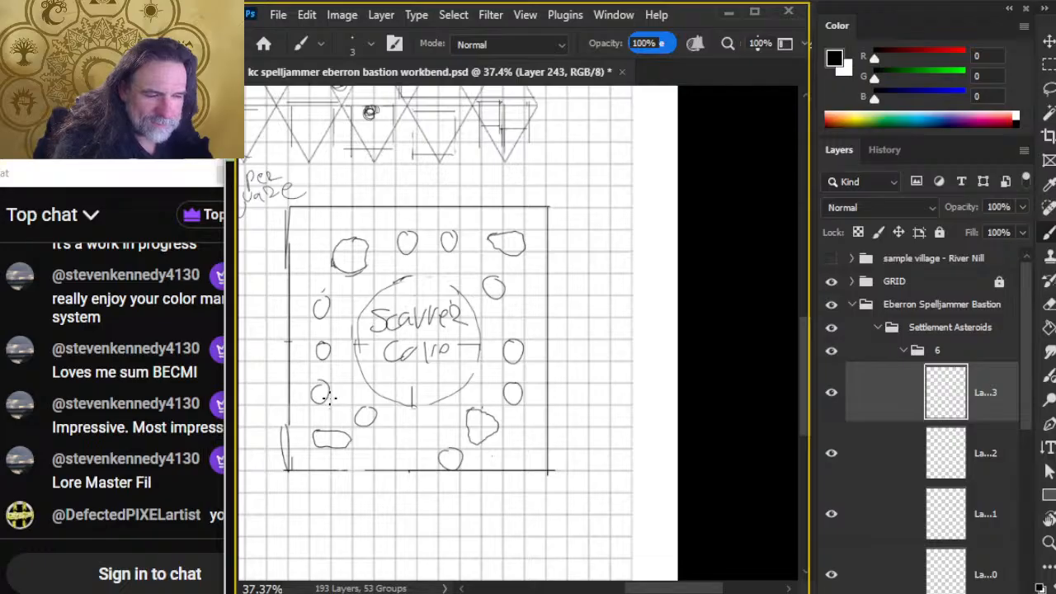
Step: Move the small circle above the lower-left shape down about one grid square, so it sits just over that shape
{"action": "key", "text": "l"}
{"action": "key", "text": "v"}
{"action": "left_click_drag", "start_coordinate": [331, 395], "coordinate": [328, 415]}
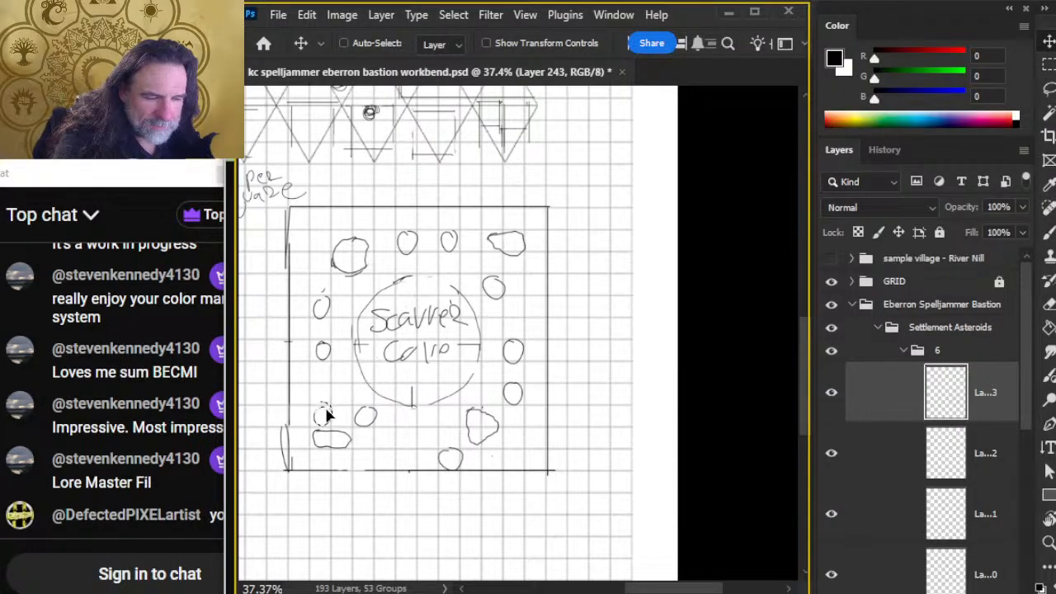
{"action": "key", "text": "l"}
Step: Sketch a small circle directly beneath the large upper-left circle, touching its lower edge
{"action": "key", "text": "b"}
{"action": "left_click_drag", "start_coordinate": [342, 283], "coordinate": [342, 278]}
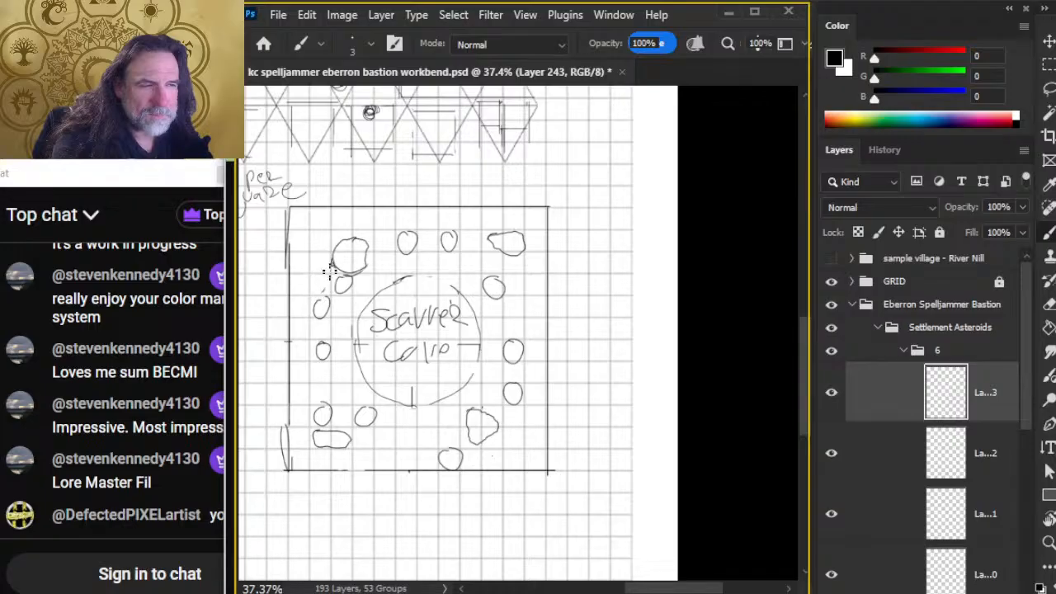
{"action": "key", "text": "l"}
{"action": "key", "text": "b"}
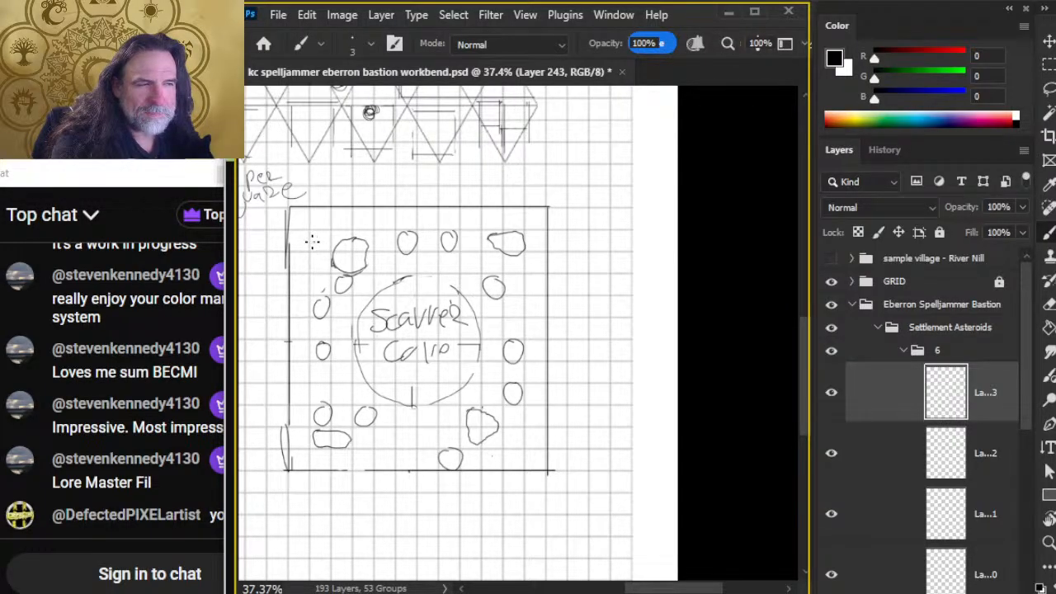
Step: Sketch eight tiny circles about half a grid square wide: four around the large upper-left circle and four near the upper-right shape
{"action": "mouse_move", "coordinate": [314, 241]}
{"action": "left_mouse_down"}
{"action": "mouse_move", "coordinate": [312, 249]}
{"action": "mouse_move", "coordinate": [315, 241]}
{"action": "left_mouse_up"}
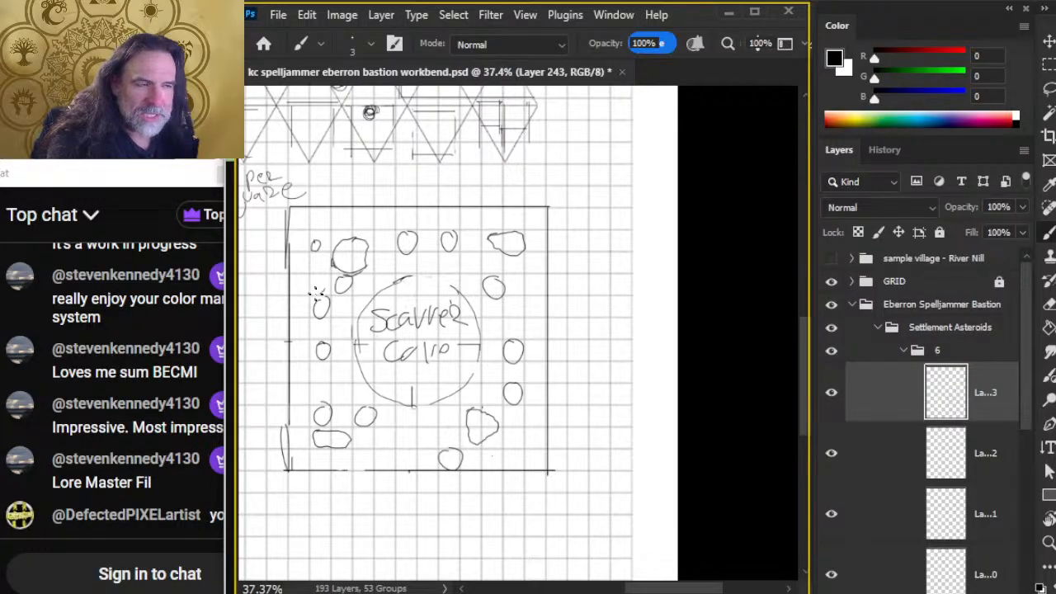
{"action": "left_click_drag", "start_coordinate": [307, 288], "coordinate": [306, 290]}
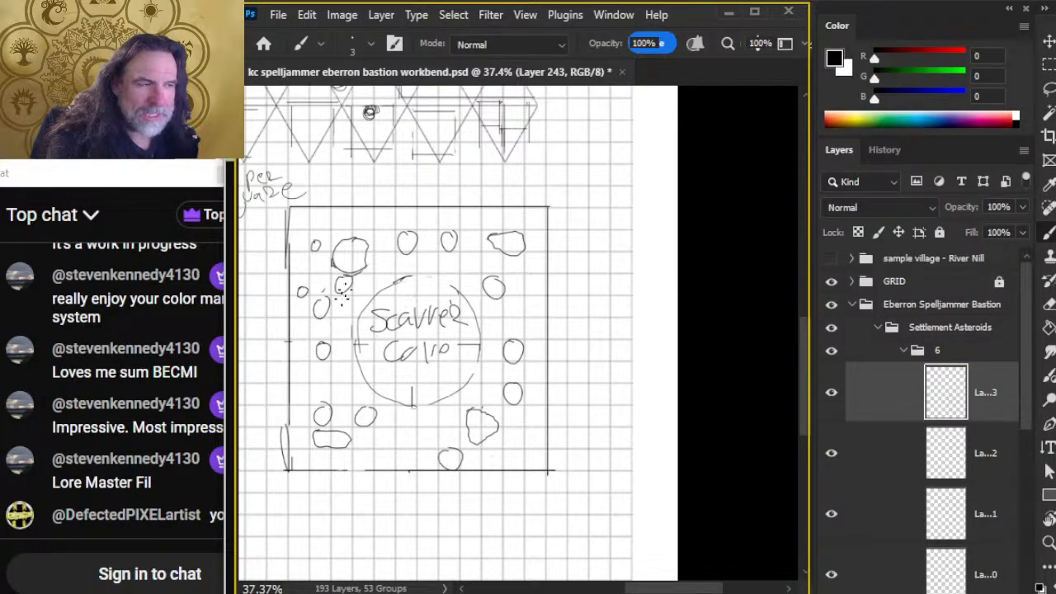
{"action": "left_click_drag", "start_coordinate": [391, 266], "coordinate": [366, 287]}
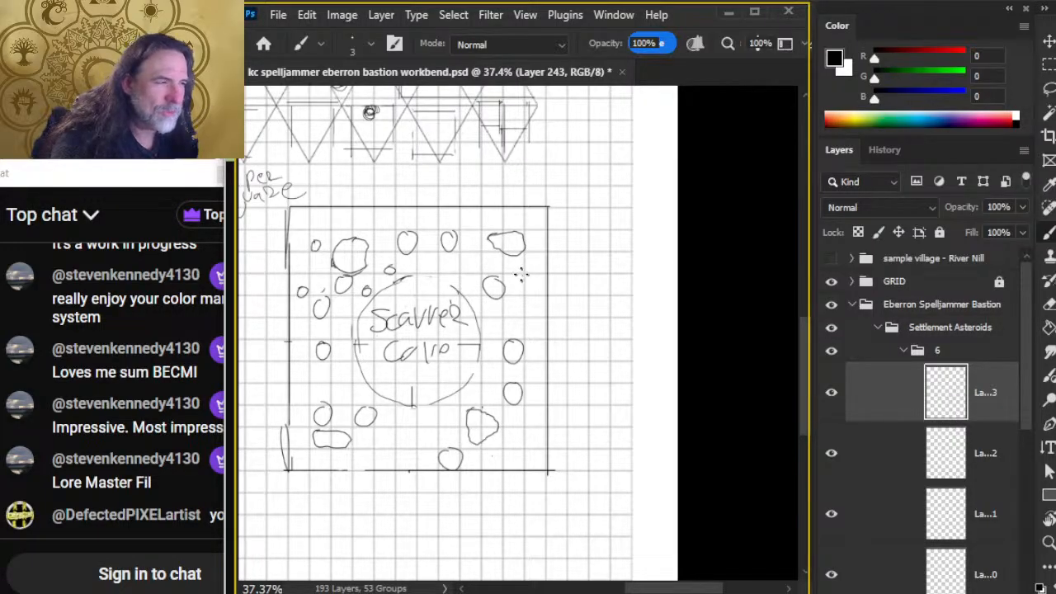
{"action": "mouse_move", "coordinate": [510, 266]}
{"action": "left_mouse_down"}
{"action": "mouse_move", "coordinate": [457, 264]}
{"action": "mouse_move", "coordinate": [476, 235]}
{"action": "left_mouse_up"}
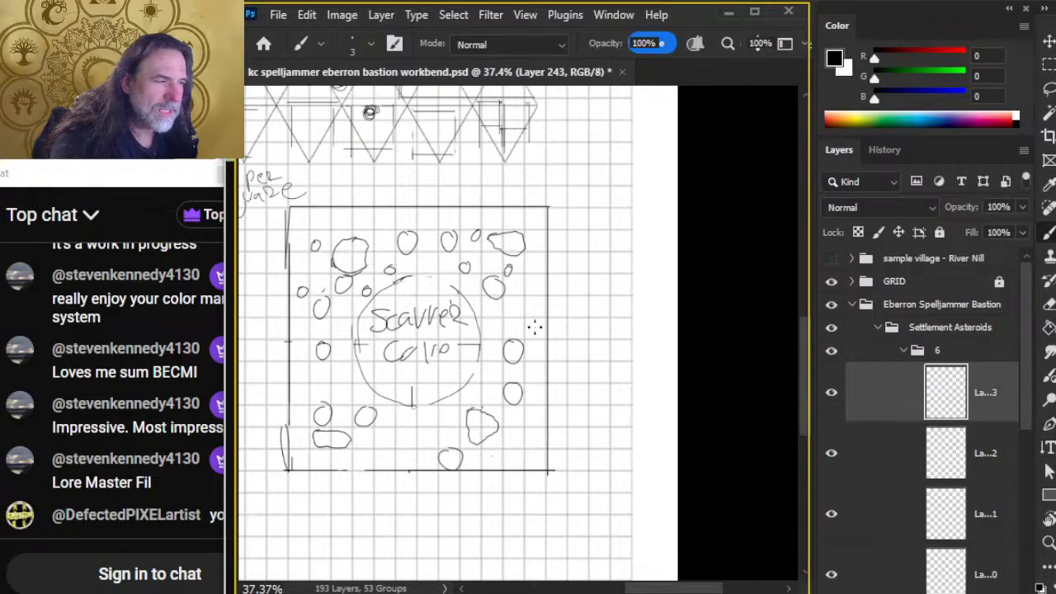
{"action": "left_click_drag", "start_coordinate": [518, 307], "coordinate": [517, 307]}
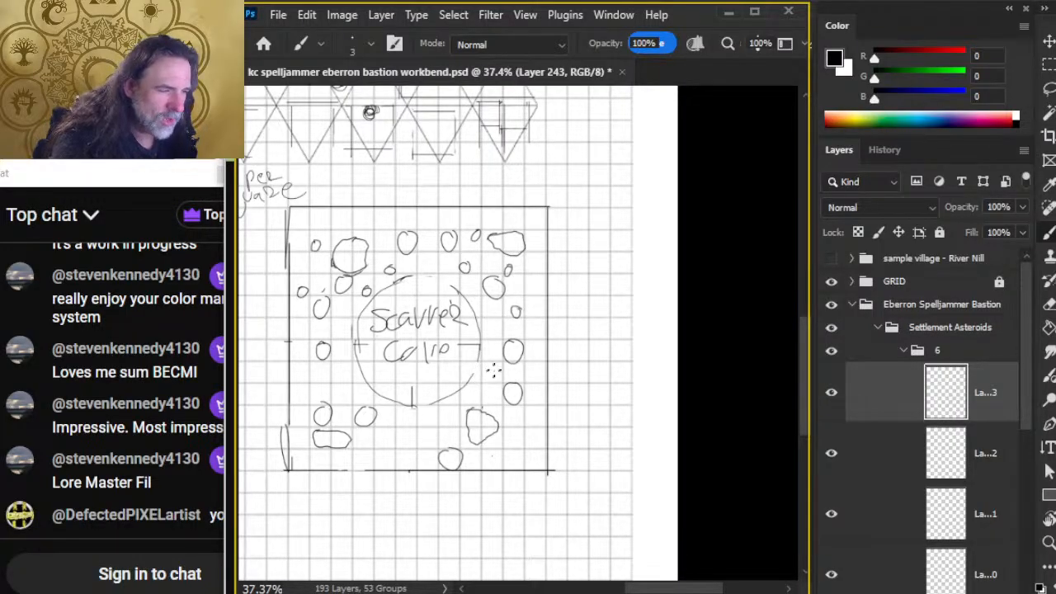
Step: Add four tiny circles around the lower-right shape and along the Scavver Cave circle's lower right, and touch up the large square's bottom edge
{"action": "key", "text": "e"}
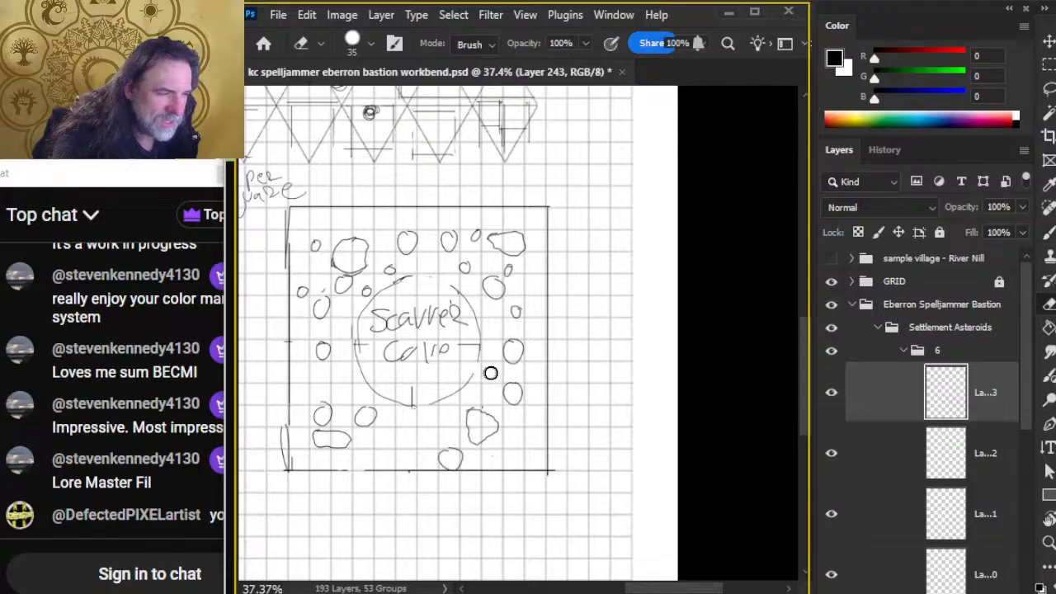
{"action": "key", "text": "b"}
{"action": "left_click_drag", "start_coordinate": [490, 365], "coordinate": [488, 367]}
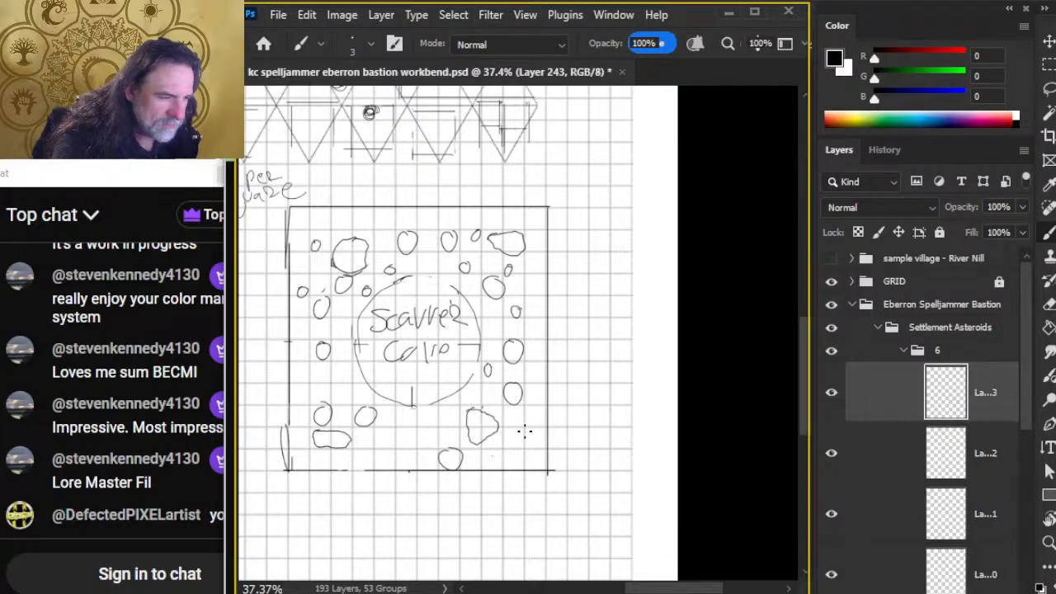
{"action": "left_click_drag", "start_coordinate": [520, 416], "coordinate": [519, 417]}
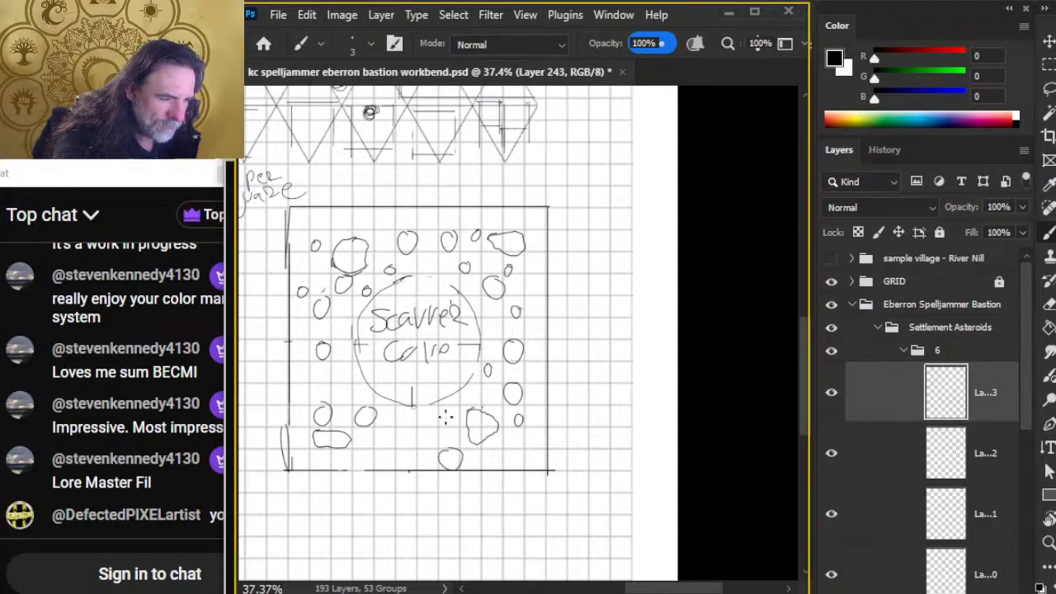
{"action": "left_click_drag", "start_coordinate": [445, 416], "coordinate": [444, 417]}
{"action": "mouse_move", "coordinate": [498, 450]}
{"action": "left_mouse_down"}
{"action": "mouse_move", "coordinate": [509, 474]}
{"action": "mouse_move", "coordinate": [484, 451]}
{"action": "left_mouse_up"}
{"action": "key", "text": "e"}
{"action": "key", "text": "b"}
Step: Sketch two tiny circles around the lower-left shape, one above it and one to its right, and create a new layer
{"action": "left_click_drag", "start_coordinate": [366, 439], "coordinate": [366, 440]}
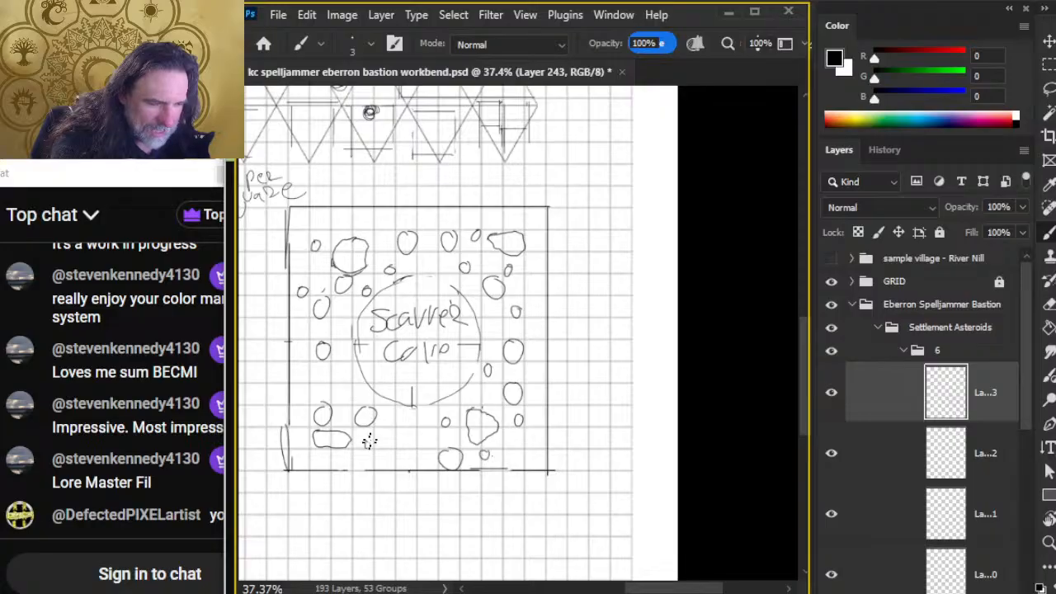
{"action": "key", "text": "ctrl+z"}
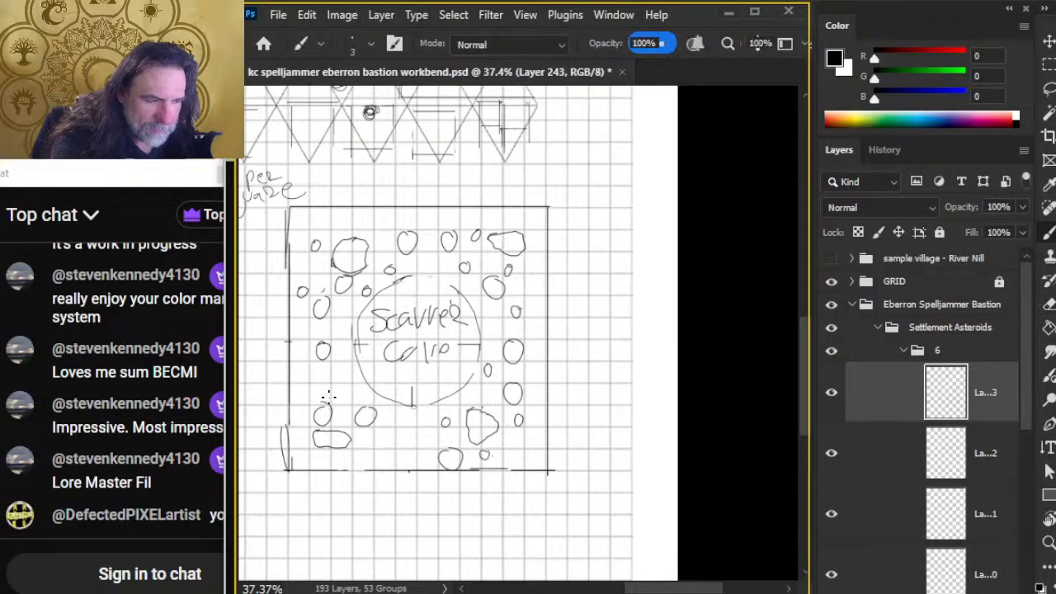
{"action": "mouse_move", "coordinate": [338, 393]}
{"action": "left_mouse_down"}
{"action": "mouse_move", "coordinate": [332, 403]}
{"action": "mouse_move", "coordinate": [338, 394]}
{"action": "left_mouse_up"}
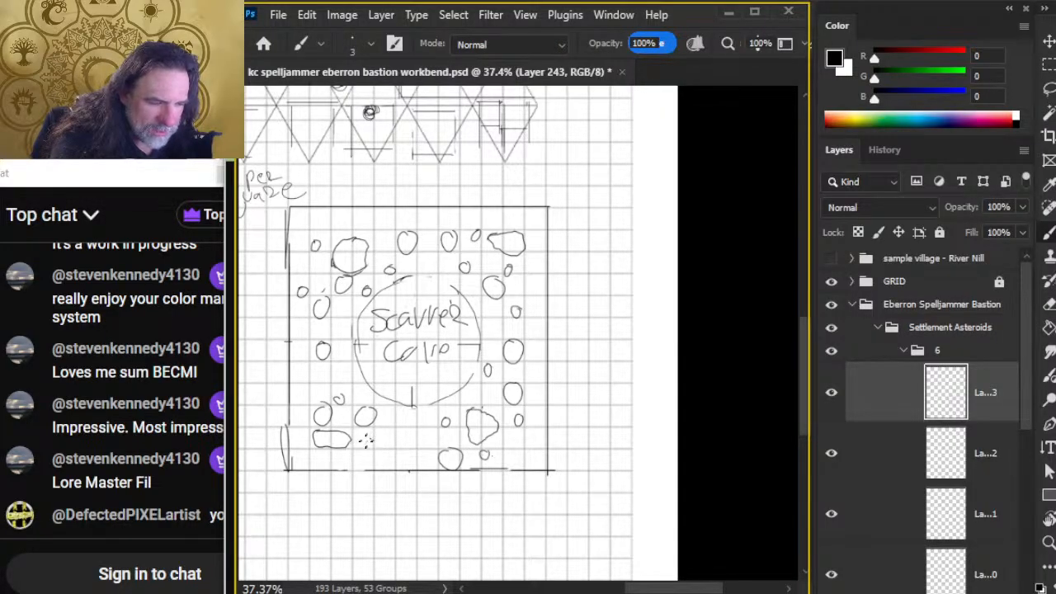
{"action": "left_click_drag", "start_coordinate": [365, 438], "coordinate": [368, 439]}
{"action": "key", "text": "e"}
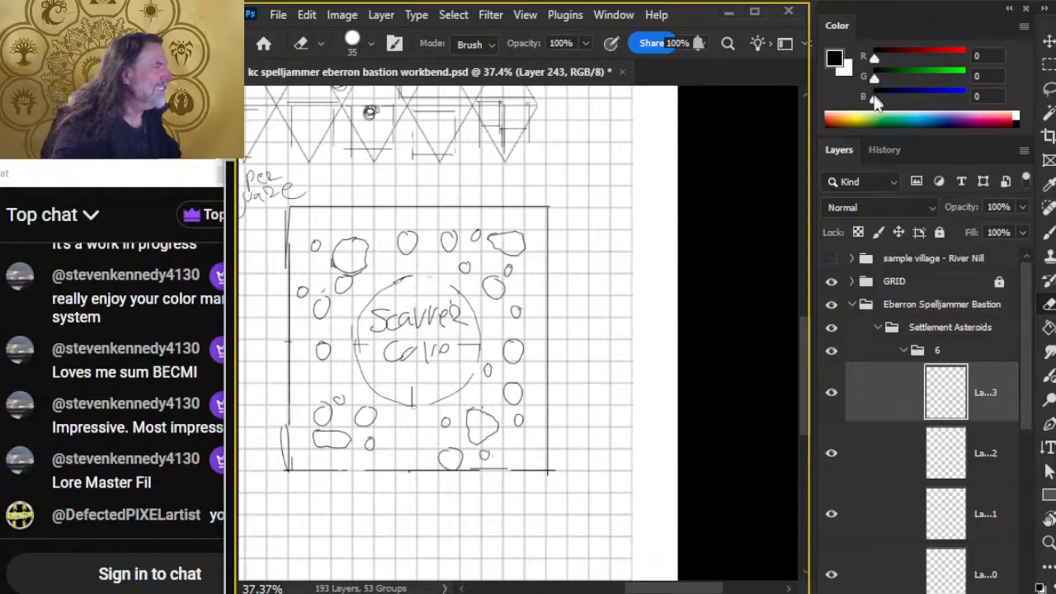
{"action": "key", "text": "ctrl+shift+alt+n"}
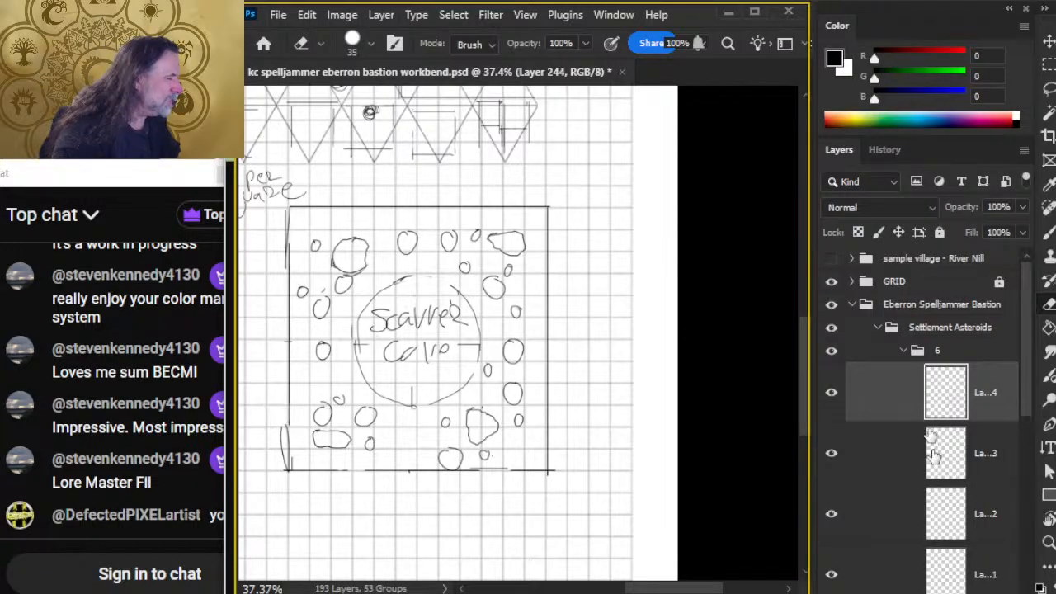
Step: Outline the open space between the upper-left circles on Layer 244 in dark blue, RGB 66, 66, 128
{"action": "left_click_drag", "start_coordinate": [876, 100], "coordinate": [897, 81]}
{"action": "left_click_drag", "start_coordinate": [875, 62], "coordinate": [899, 66]}
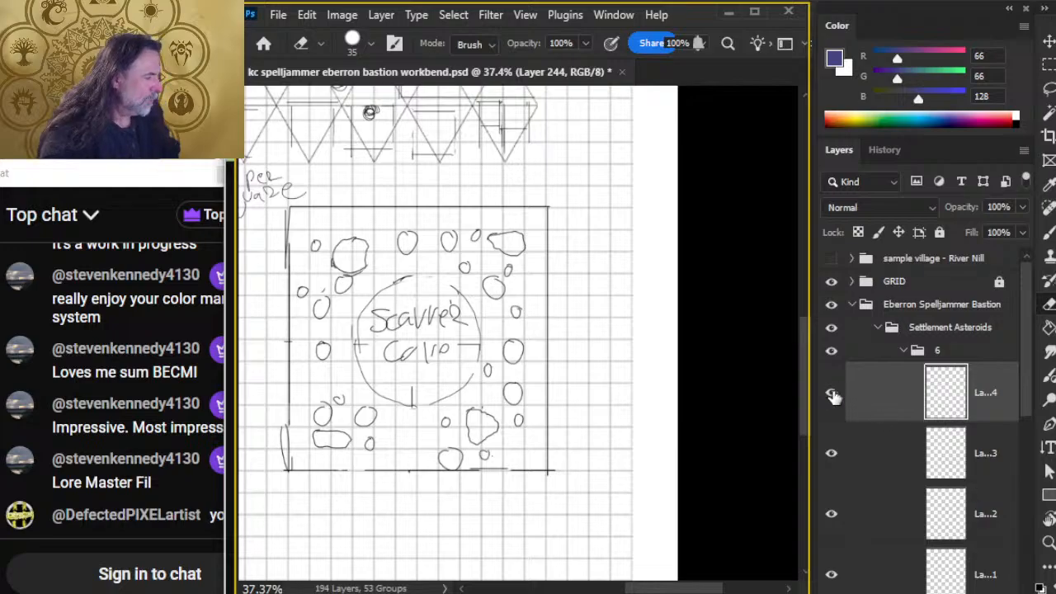
{"action": "left_click", "coordinate": [831, 394]}
{"action": "left_click", "coordinate": [830, 396]}
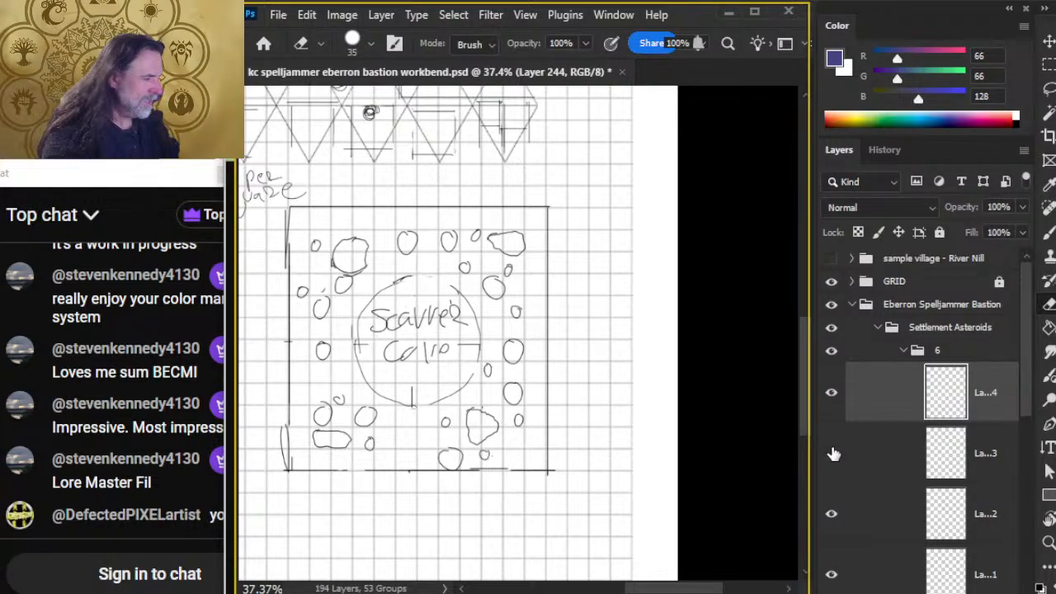
{"action": "left_click", "coordinate": [832, 450]}
{"action": "left_click", "coordinate": [833, 437]}
{"action": "key", "text": "z"}
{"action": "left_click_drag", "start_coordinate": [330, 273], "coordinate": [398, 219]}
{"action": "key", "text": "b"}
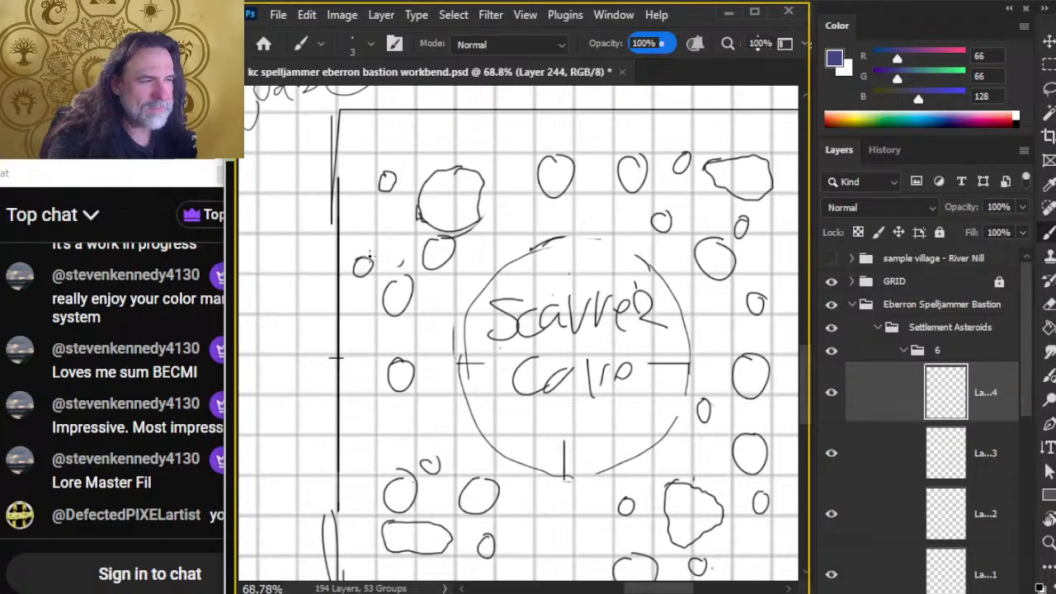
{"action": "mouse_move", "coordinate": [365, 274]}
{"action": "left_mouse_down"}
{"action": "mouse_move", "coordinate": [379, 283]}
{"action": "mouse_move", "coordinate": [413, 275]}
{"action": "mouse_move", "coordinate": [440, 225]}
{"action": "mouse_move", "coordinate": [404, 193]}
{"action": "mouse_move", "coordinate": [376, 194]}
{"action": "left_mouse_up"}
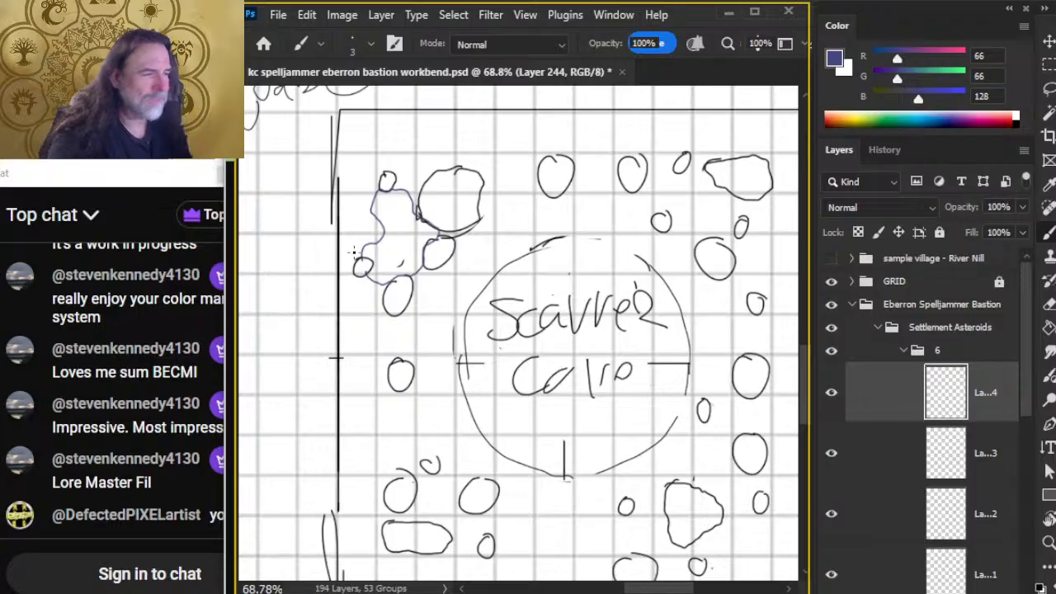
Step: Set the other swatch colour to black and sketch a tiny circle in the blue outline's left-hand notch on Layer 243
{"action": "key", "text": "x"}
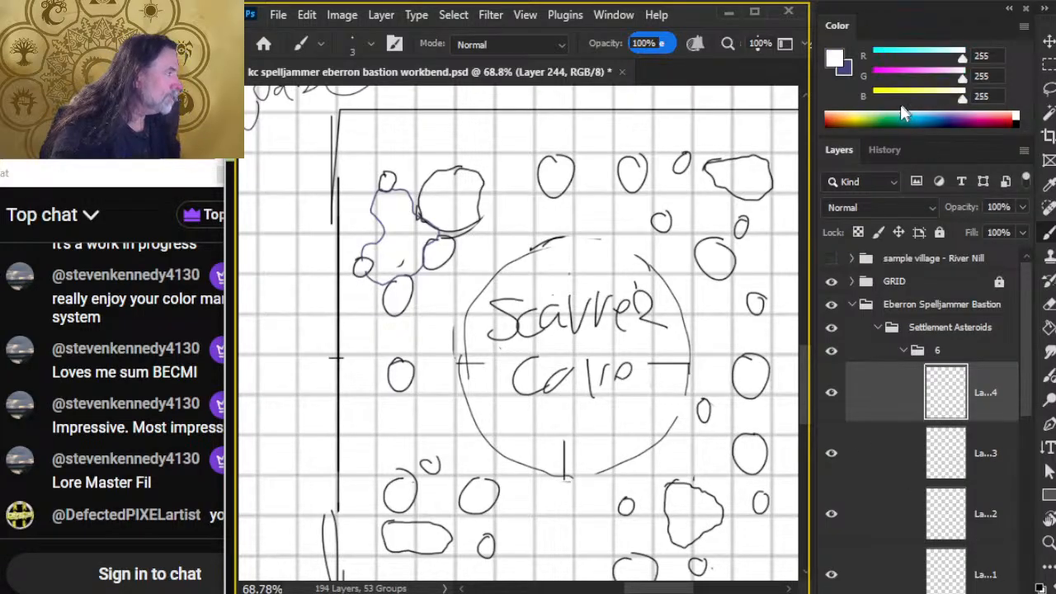
{"action": "left_click_drag", "start_coordinate": [964, 97], "coordinate": [861, 114]}
{"action": "left_click_drag", "start_coordinate": [963, 76], "coordinate": [874, 77]}
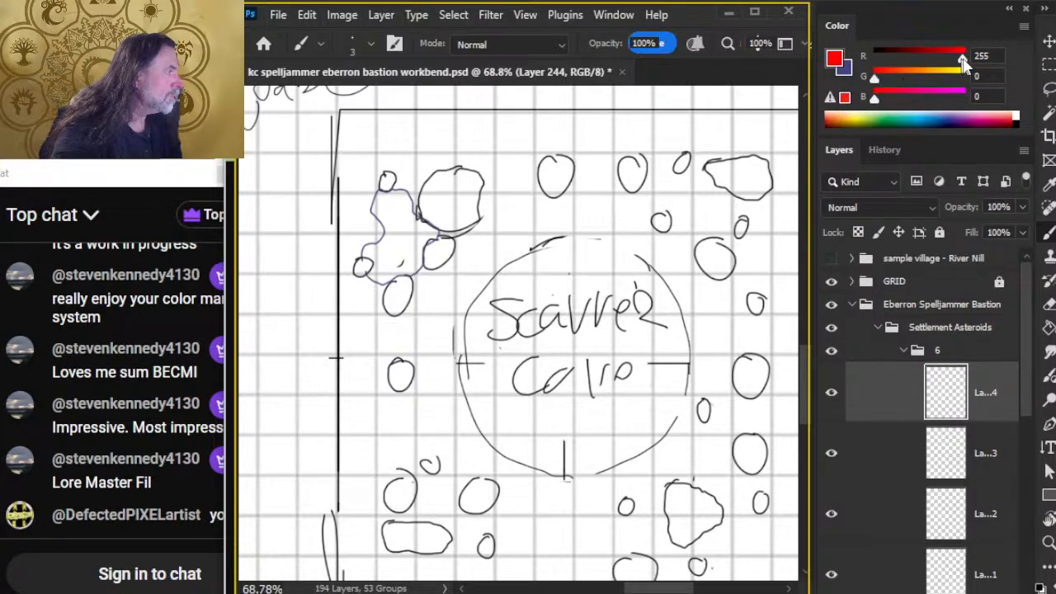
{"action": "left_click_drag", "start_coordinate": [962, 58], "coordinate": [874, 58]}
{"action": "left_click", "coordinate": [856, 439]}
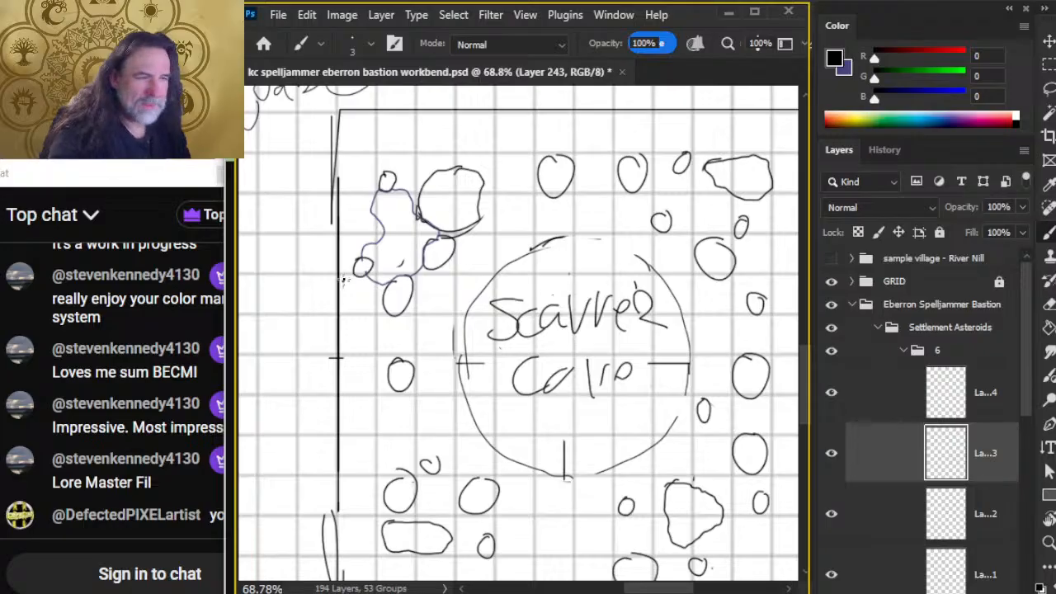
{"action": "mouse_move", "coordinate": [378, 224]}
{"action": "left_mouse_down"}
{"action": "mouse_move", "coordinate": [362, 228]}
{"action": "mouse_move", "coordinate": [373, 231]}
{"action": "left_mouse_up"}
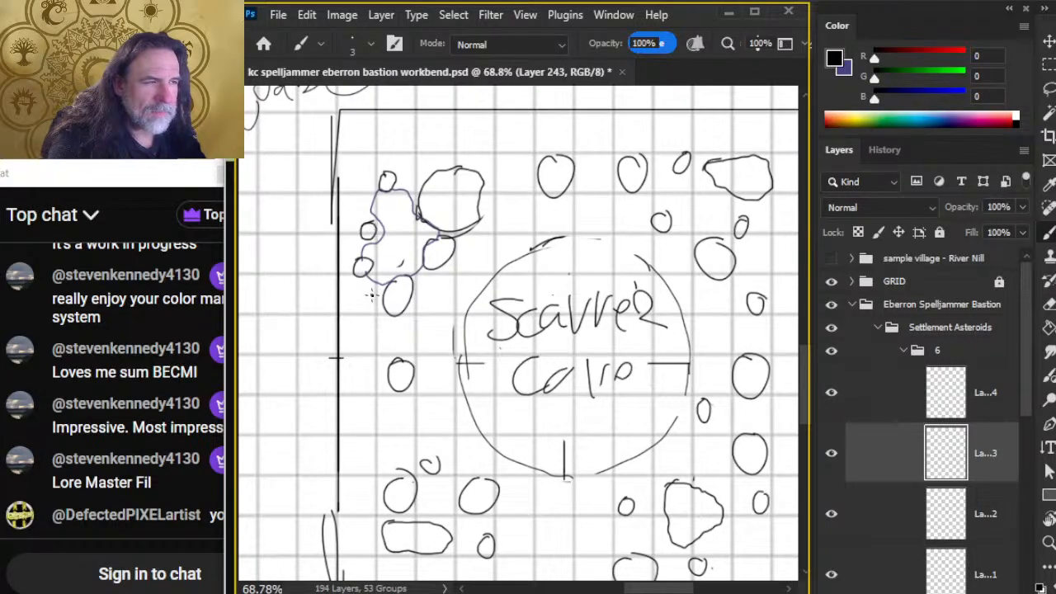
Step: Redraw the blue outline's left side against the tiny circles, thicken its remaining edges, and fill the shape with dark blue on Layer 244
{"action": "left_click", "coordinate": [906, 403]}
{"action": "key", "text": "x"}
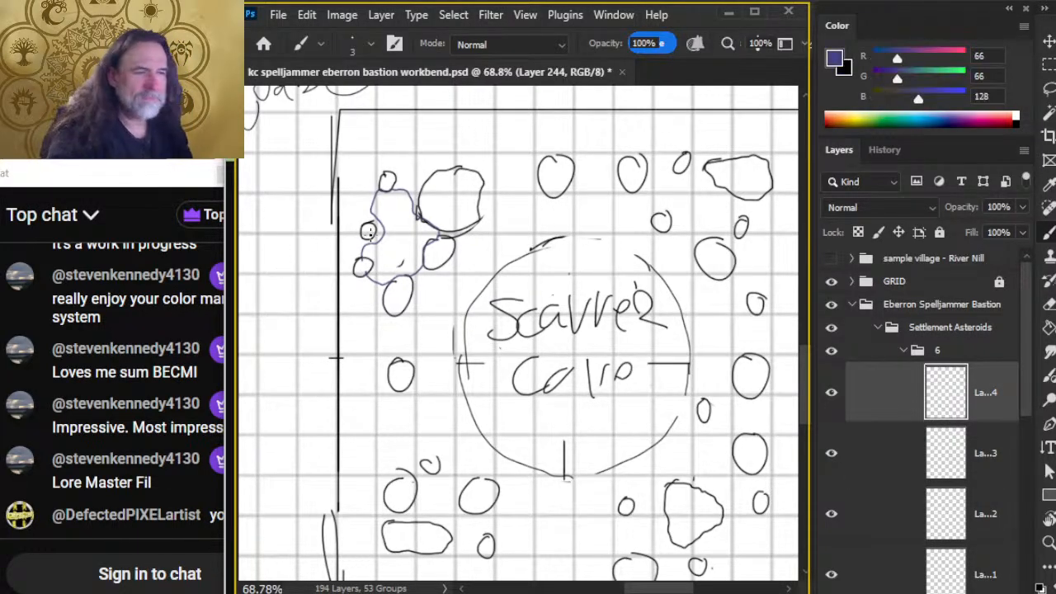
{"action": "key", "text": "e"}
{"action": "key", "text": "b"}
{"action": "left_click_drag", "start_coordinate": [369, 205], "coordinate": [366, 240]}
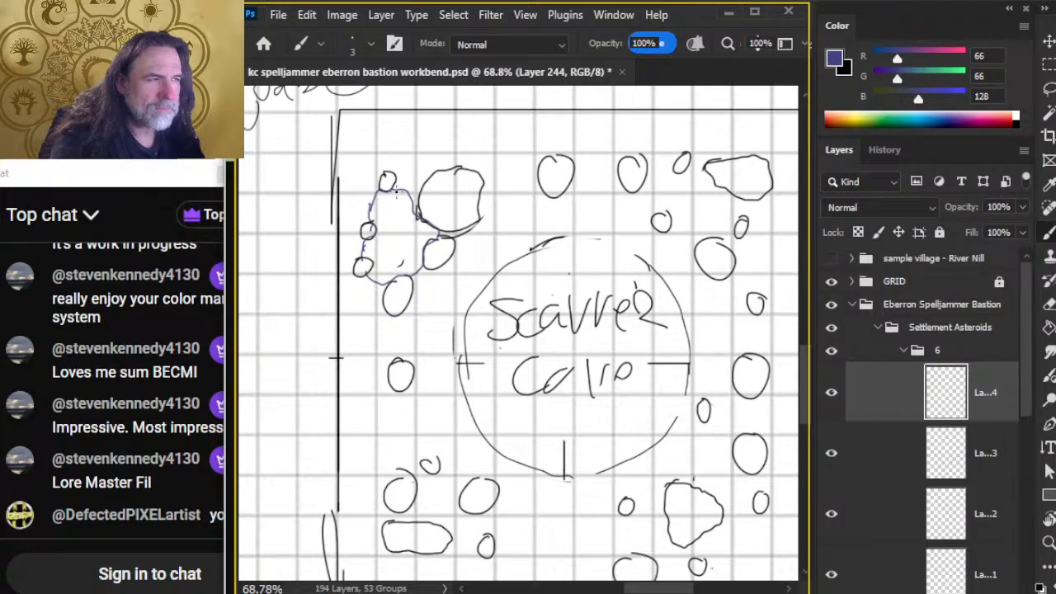
{"action": "left_click_drag", "start_coordinate": [397, 194], "coordinate": [414, 216]}
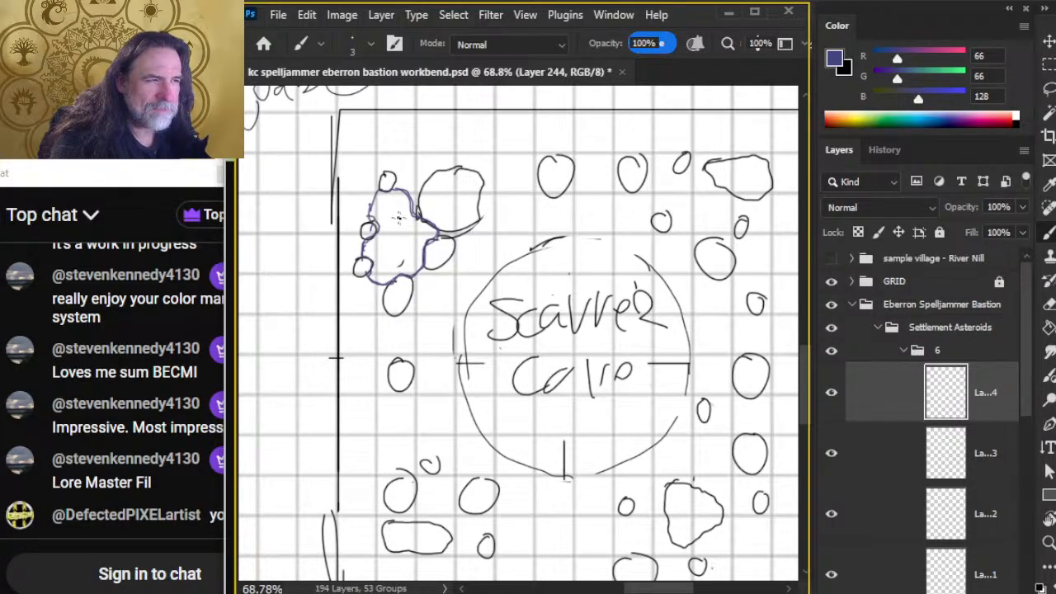
{"action": "key", "text": "g"}
{"action": "left_click", "coordinate": [405, 239]}
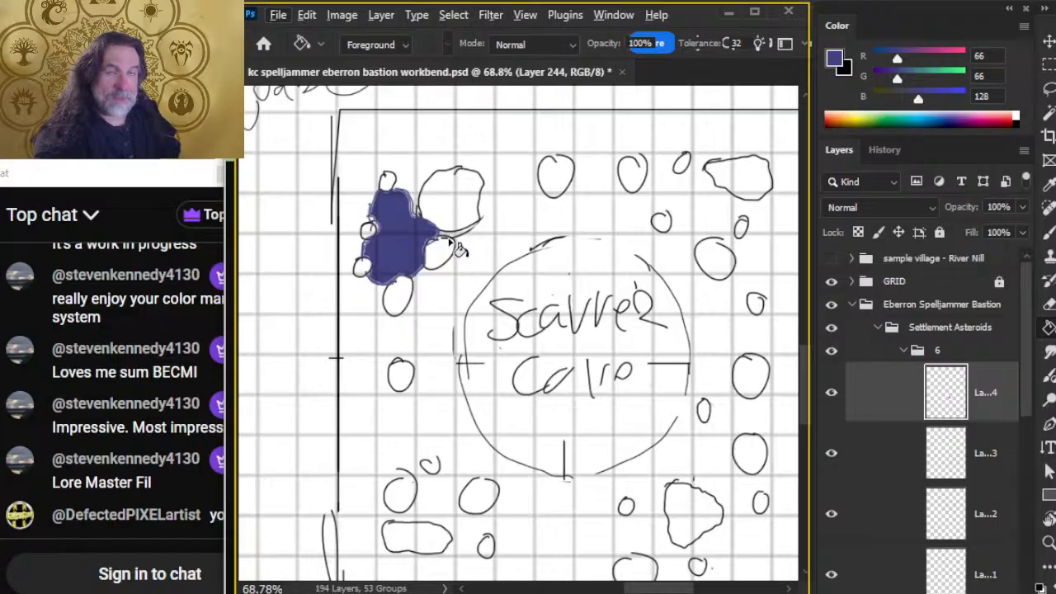
{"action": "key", "text": "alt+Tab"}
{"action": "key", "text": "alt+Tab"}
{"action": "key", "text": "alt+shift+Tab"}
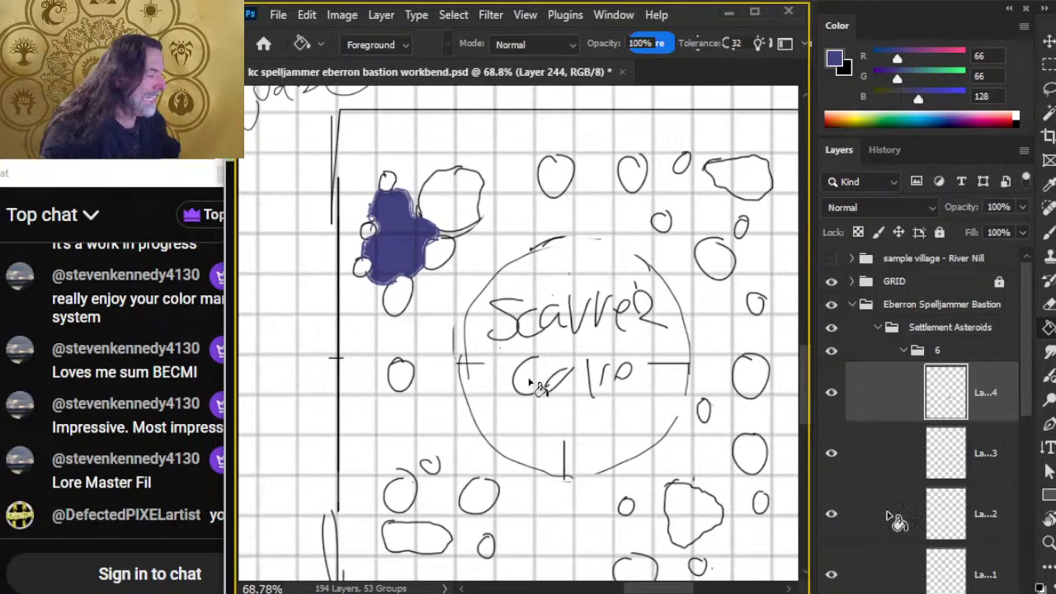
Step: Sketch a ring of tiny black circles around the upper-left blue area on Layer 243, plus one separate small circle below it
{"action": "left_click", "coordinate": [886, 453]}
{"action": "key", "text": "d"}
{"action": "key", "text": "b"}
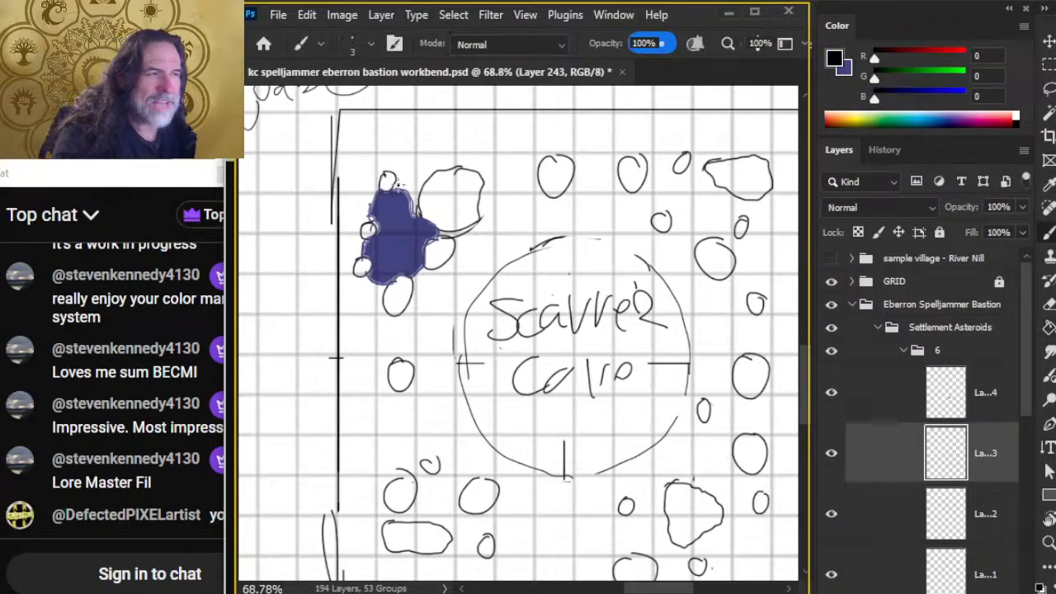
{"action": "mouse_move", "coordinate": [405, 184]}
{"action": "left_mouse_down"}
{"action": "mouse_move", "coordinate": [362, 198]}
{"action": "mouse_move", "coordinate": [370, 187]}
{"action": "mouse_move", "coordinate": [367, 232]}
{"action": "mouse_move", "coordinate": [359, 214]}
{"action": "mouse_move", "coordinate": [360, 257]}
{"action": "mouse_move", "coordinate": [362, 235]}
{"action": "mouse_move", "coordinate": [351, 258]}
{"action": "mouse_move", "coordinate": [363, 244]}
{"action": "mouse_move", "coordinate": [375, 304]}
{"action": "mouse_move", "coordinate": [366, 282]}
{"action": "mouse_move", "coordinate": [384, 295]}
{"action": "mouse_move", "coordinate": [379, 283]}
{"action": "mouse_move", "coordinate": [419, 291]}
{"action": "mouse_move", "coordinate": [430, 268]}
{"action": "left_mouse_up"}
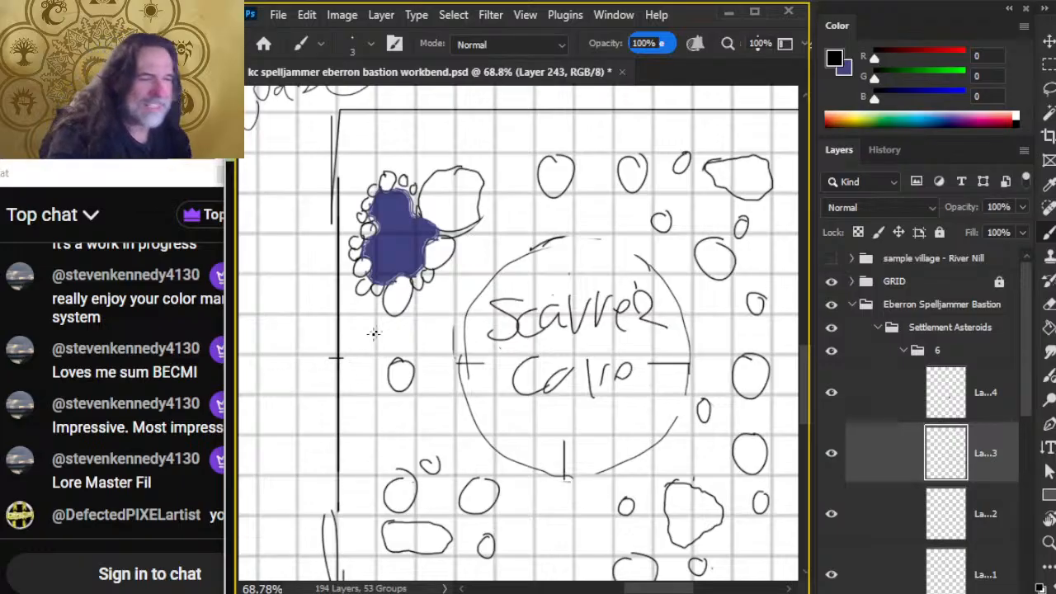
{"action": "mouse_move", "coordinate": [370, 325]}
{"action": "left_mouse_down"}
{"action": "mouse_move", "coordinate": [359, 330]}
{"action": "mouse_move", "coordinate": [364, 341]}
{"action": "mouse_move", "coordinate": [371, 326]}
{"action": "left_mouse_up"}
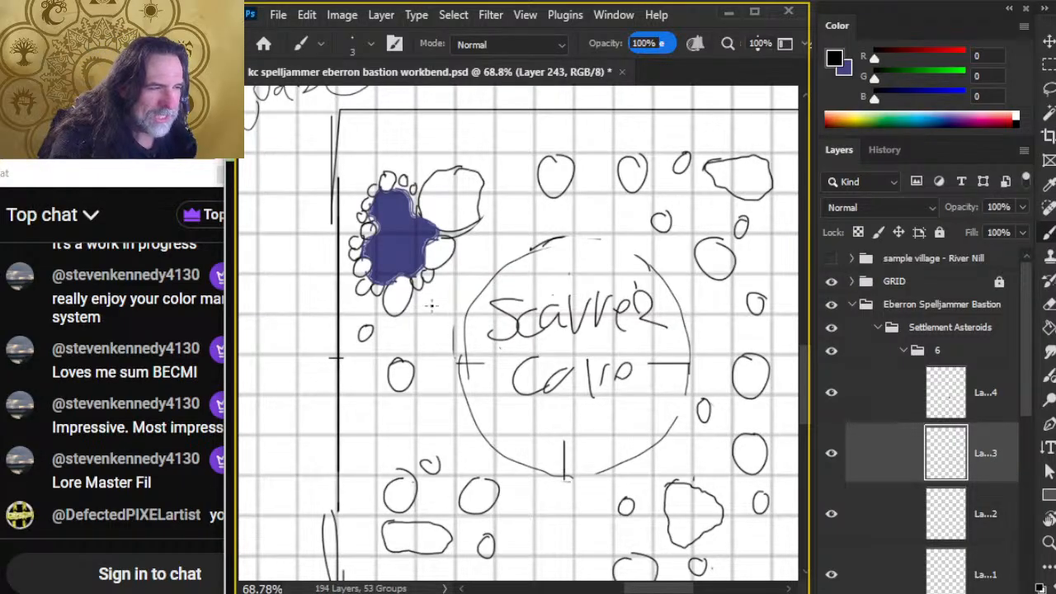
Step: Outline the space enclosed by the lower-left shapes in dark blue on Layer 244 and fill it with the same colour
{"action": "left_click_drag", "start_coordinate": [524, 481], "coordinate": [510, 271]}
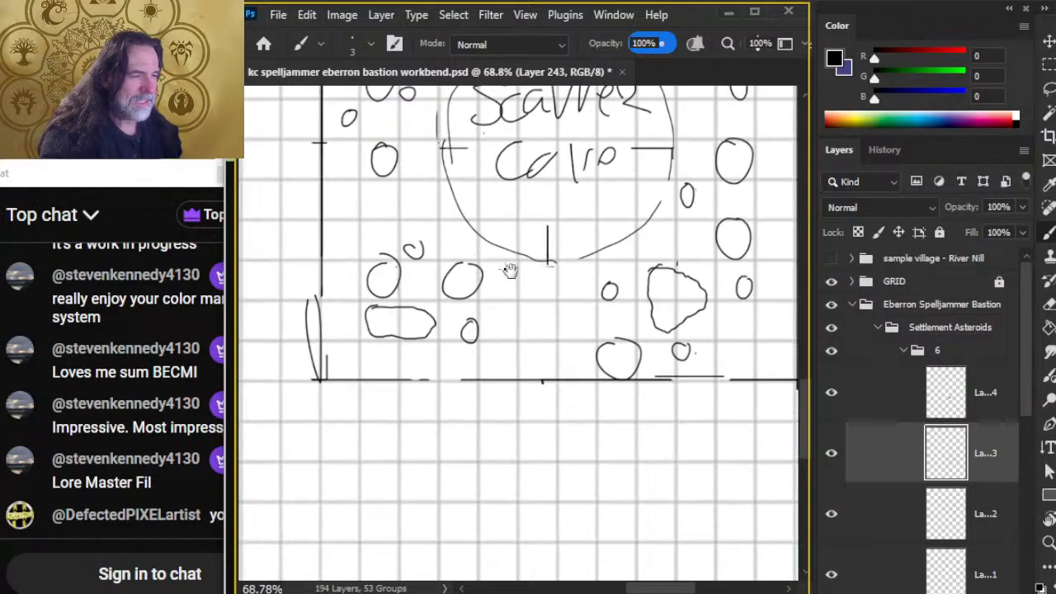
{"action": "left_click", "coordinate": [883, 410]}
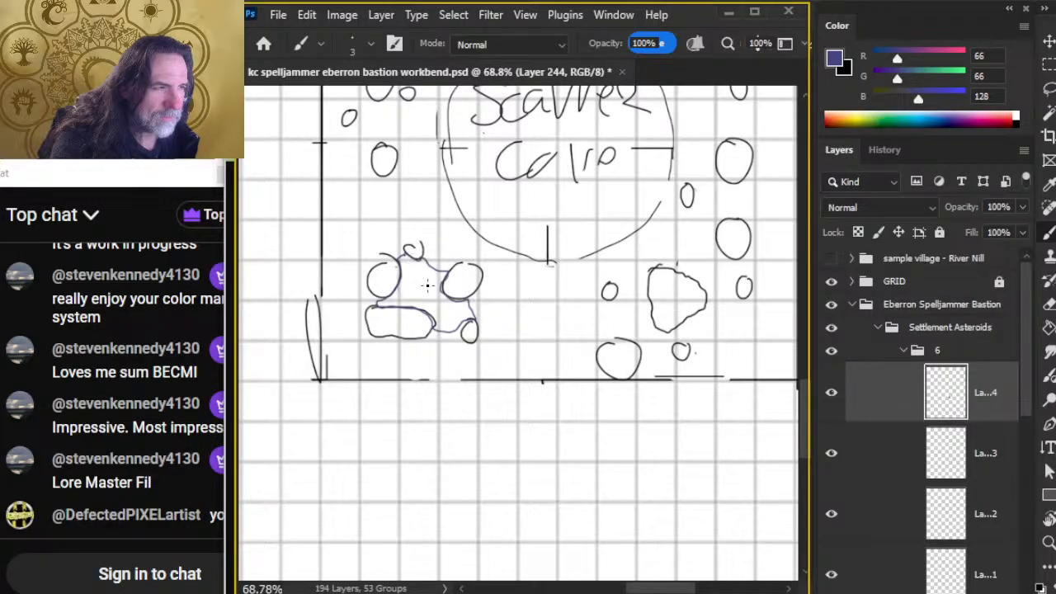
{"action": "key", "text": "g"}
{"action": "left_click", "coordinate": [428, 286]}
{"action": "left_click", "coordinate": [464, 328]}
Step: Sketch two tiny black circles along the upper-right edge of the lower-left blue area on Layer 243
{"action": "key", "text": "x"}
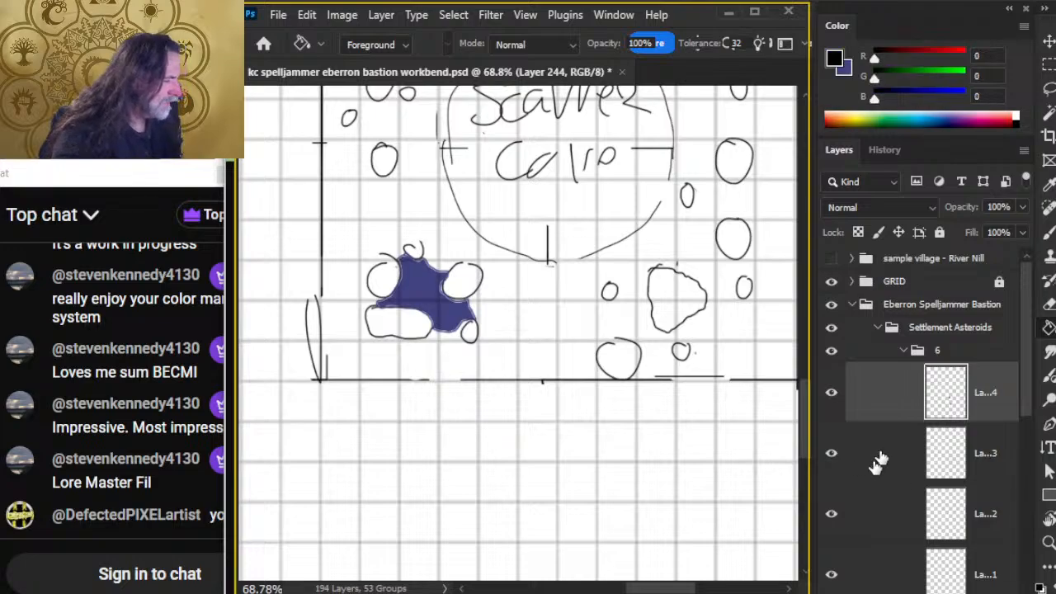
{"action": "left_click", "coordinate": [879, 461]}
{"action": "key", "text": "b"}
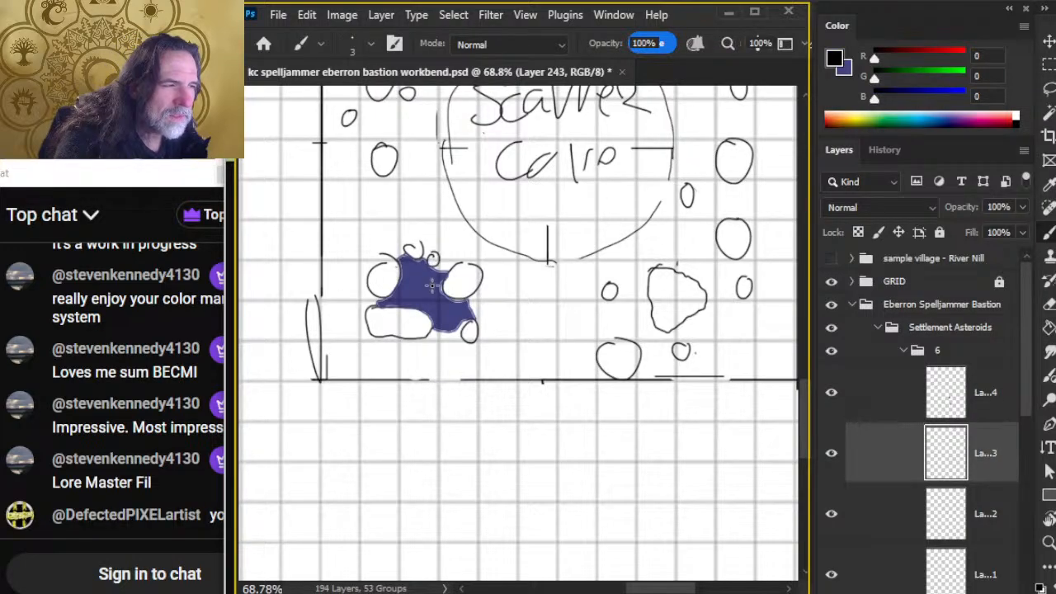
{"action": "left_click_drag", "start_coordinate": [451, 256], "coordinate": [442, 264]}
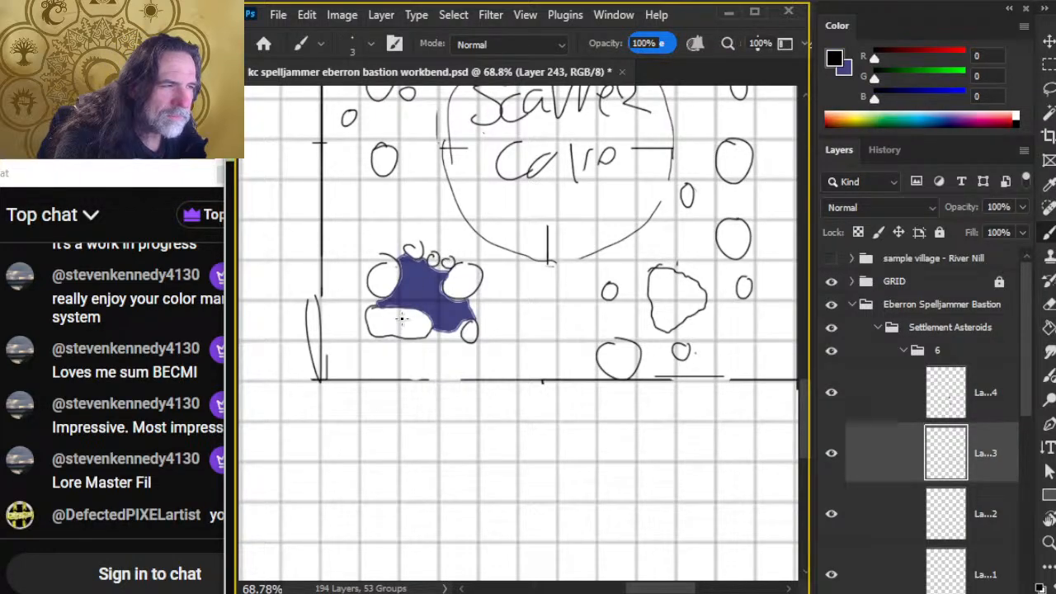
Step: Draw small round rocks along the open edges of the lower-left blue patch, plus two loose ones to its right
{"action": "mouse_move", "coordinate": [377, 298]}
{"action": "left_mouse_down"}
{"action": "mouse_move", "coordinate": [368, 299]}
{"action": "mouse_move", "coordinate": [379, 298]}
{"action": "left_mouse_up"}
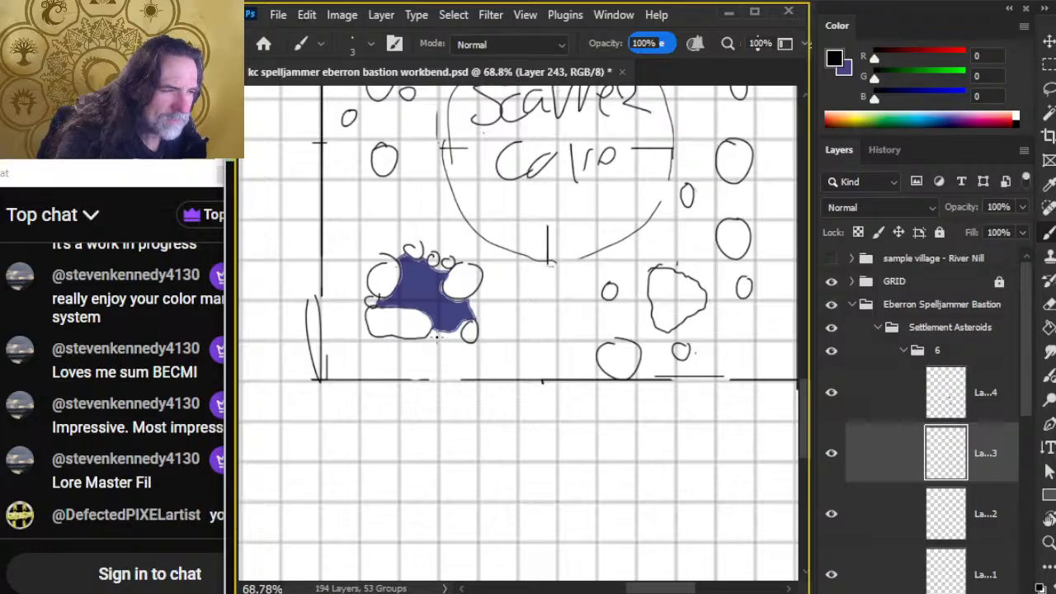
{"action": "mouse_move", "coordinate": [436, 338]}
{"action": "left_mouse_down"}
{"action": "mouse_move", "coordinate": [464, 334]}
{"action": "mouse_move", "coordinate": [477, 300]}
{"action": "mouse_move", "coordinate": [508, 339]}
{"action": "left_mouse_up"}
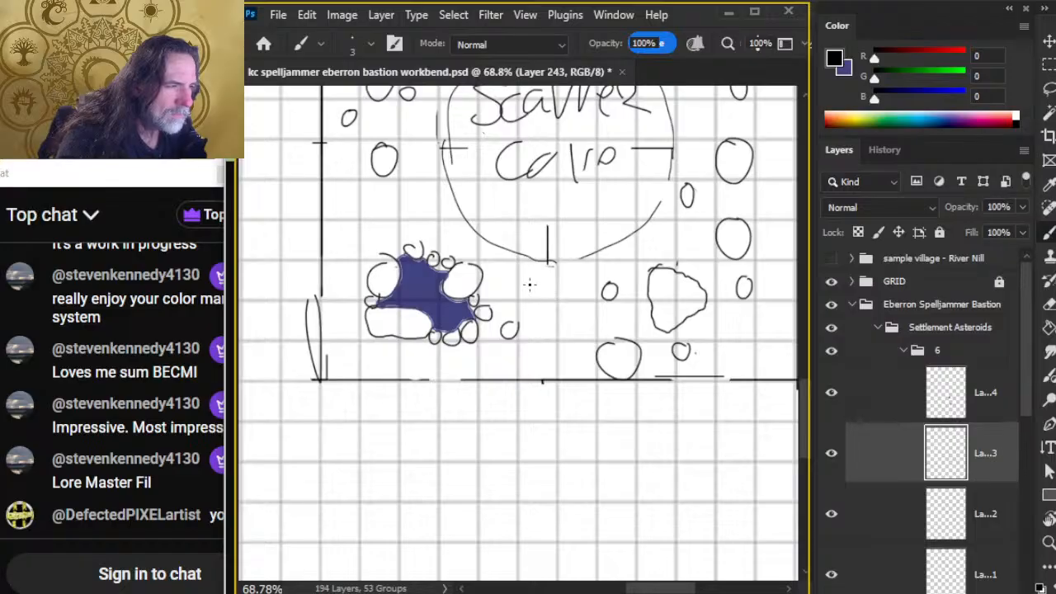
{"action": "left_click_drag", "start_coordinate": [530, 283], "coordinate": [529, 284]}
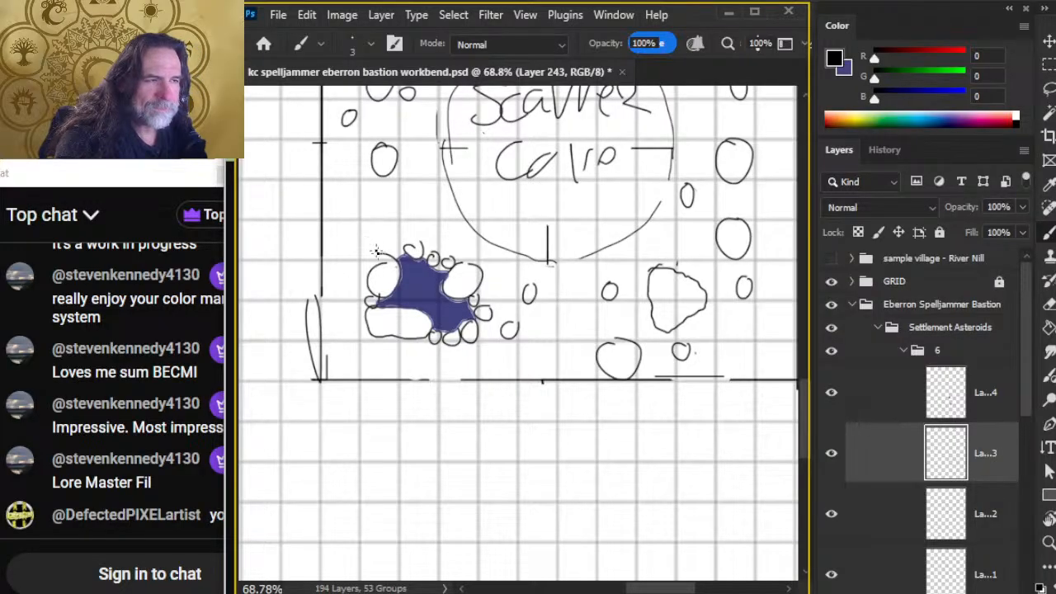
Step: Draw three small loose rocks above the lower-left cluster, erasing the stray strokes there
{"action": "key", "text": "e"}
{"action": "key", "text": "b"}
{"action": "mouse_move", "coordinate": [377, 248]}
{"action": "left_mouse_down"}
{"action": "mouse_move", "coordinate": [394, 262]}
{"action": "mouse_move", "coordinate": [380, 242]}
{"action": "left_mouse_up"}
{"action": "mouse_move", "coordinate": [376, 205]}
{"action": "left_mouse_down"}
{"action": "mouse_move", "coordinate": [370, 225]}
{"action": "mouse_move", "coordinate": [380, 206]}
{"action": "left_mouse_up"}
{"action": "key", "text": "e"}
{"action": "left_click_drag", "start_coordinate": [373, 252], "coordinate": [363, 206]}
{"action": "key", "text": "b"}
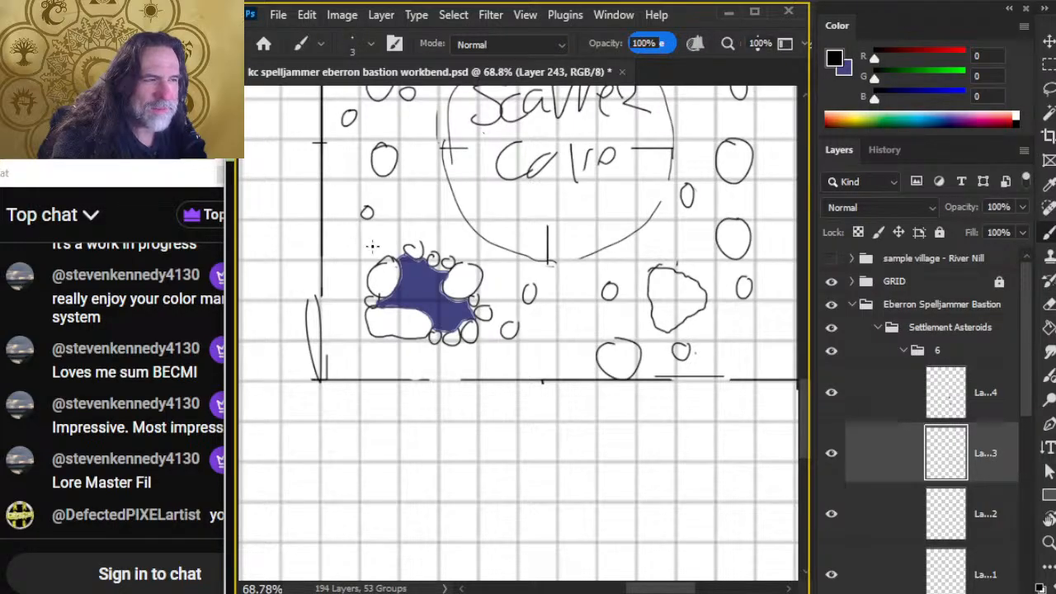
{"action": "left_click_drag", "start_coordinate": [372, 245], "coordinate": [368, 244]}
{"action": "mouse_move", "coordinate": [409, 207]}
{"action": "left_mouse_down"}
{"action": "mouse_move", "coordinate": [403, 221]}
{"action": "mouse_move", "coordinate": [405, 206]}
{"action": "mouse_move", "coordinate": [422, 238]}
{"action": "left_mouse_up"}
{"action": "key", "text": "space"}
{"action": "mouse_move", "coordinate": [439, 199]}
{"action": "left_mouse_down"}
{"action": "mouse_move", "coordinate": [427, 187]}
{"action": "mouse_move", "coordinate": [437, 195]}
{"action": "left_mouse_up"}
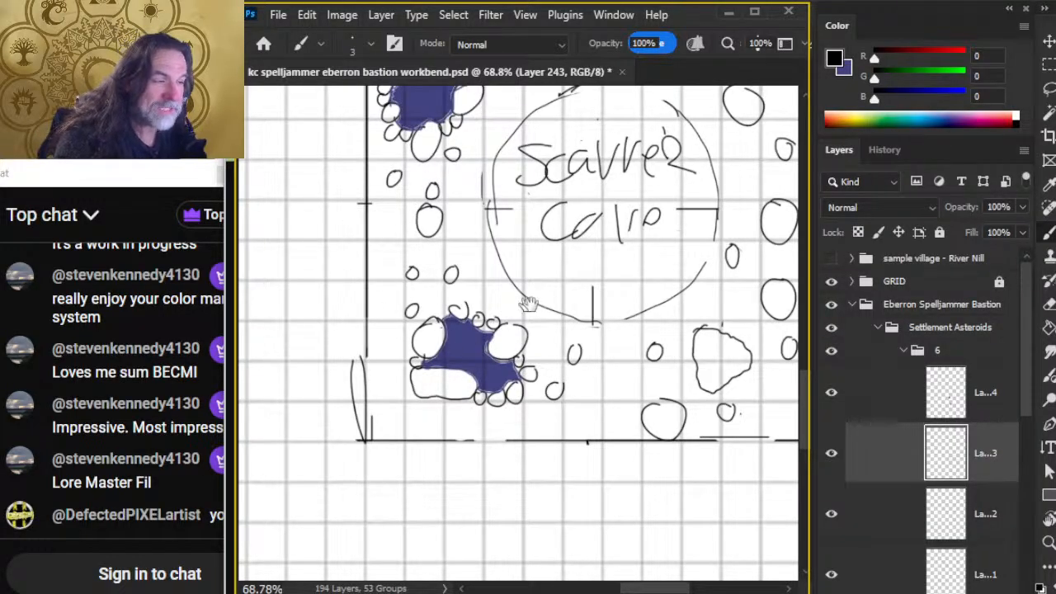
Step: On Layer 244, outline the area between the rocks at the map's lower right in dark blue and fill it
{"action": "key", "text": "space"}
{"action": "mouse_move", "coordinate": [719, 408]}
{"action": "left_mouse_down"}
{"action": "mouse_move", "coordinate": [673, 355]}
{"action": "mouse_move", "coordinate": [616, 353]}
{"action": "mouse_move", "coordinate": [534, 294]}
{"action": "left_mouse_up"}
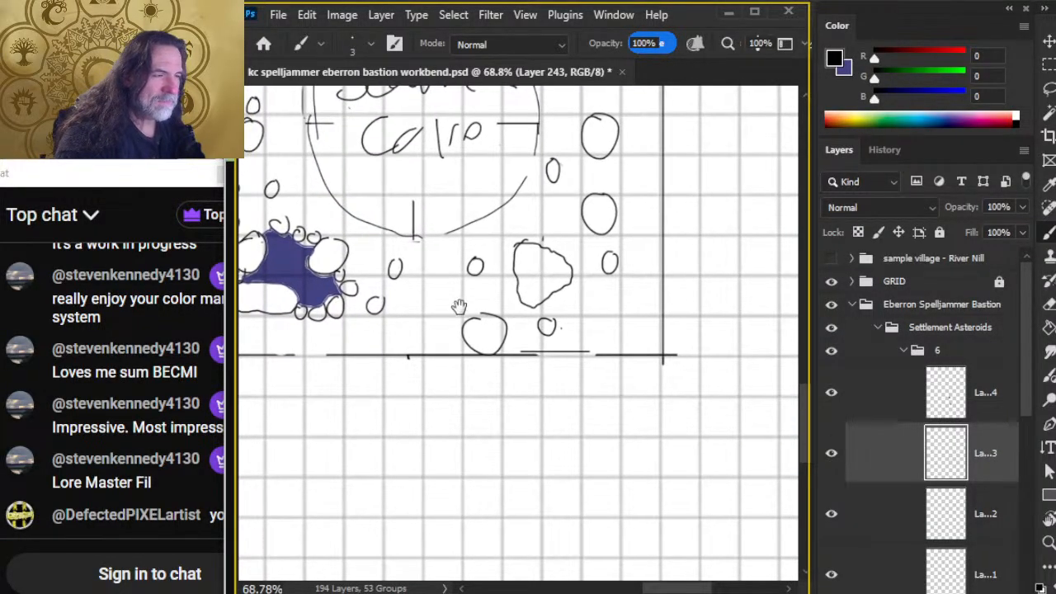
{"action": "left_click", "coordinate": [900, 396]}
{"action": "key", "text": "x"}
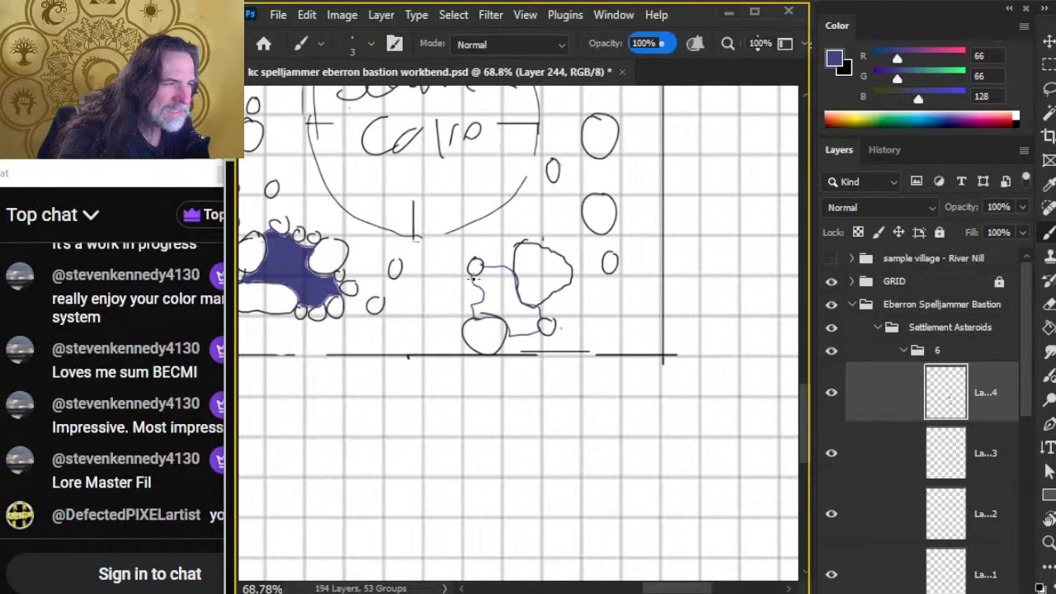
{"action": "key", "text": "g"}
{"action": "left_click", "coordinate": [510, 304]}
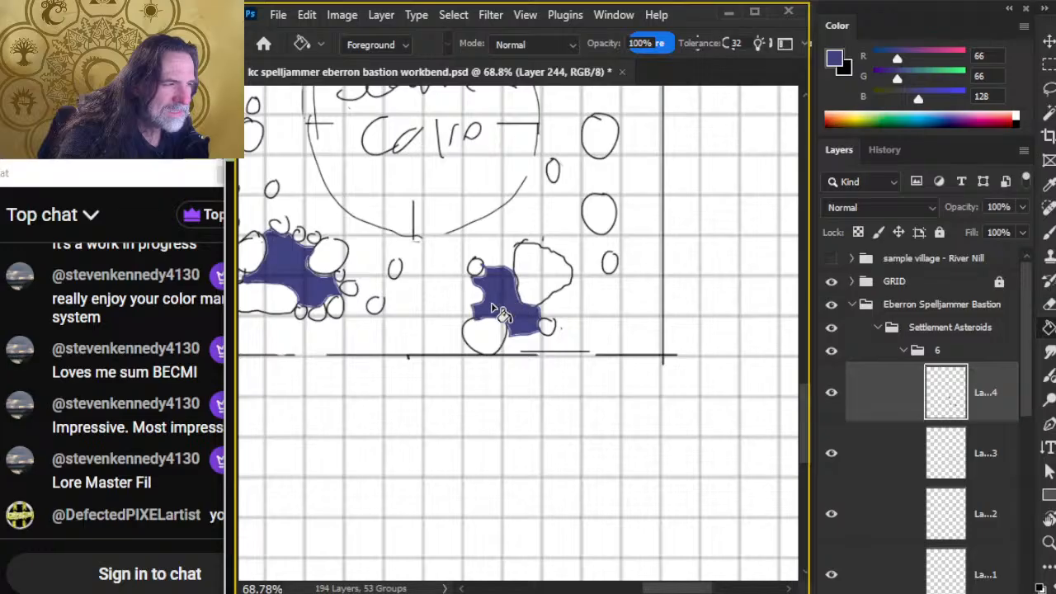
Step: On Layer 243, draw small black rocks around the edges of the new lower-right blue patch
{"action": "key", "text": "x"}
{"action": "key", "text": "b"}
{"action": "left_click", "coordinate": [884, 452]}
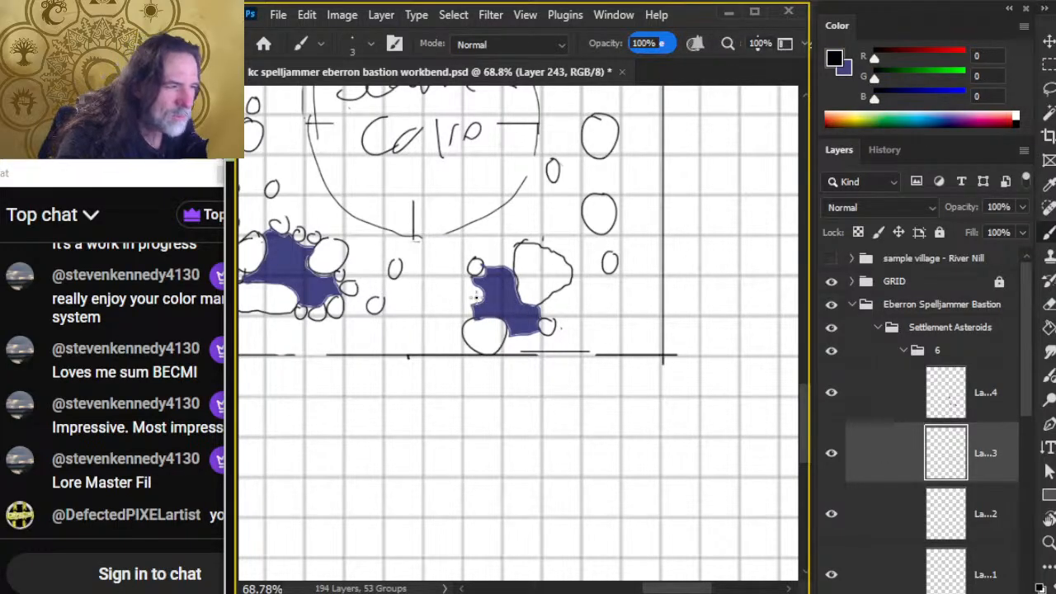
{"action": "mouse_move", "coordinate": [470, 287]}
{"action": "left_mouse_down"}
{"action": "mouse_move", "coordinate": [459, 312]}
{"action": "mouse_move", "coordinate": [468, 306]}
{"action": "left_mouse_up"}
{"action": "mouse_move", "coordinate": [492, 253]}
{"action": "left_mouse_down"}
{"action": "mouse_move", "coordinate": [487, 263]}
{"action": "mouse_move", "coordinate": [493, 253]}
{"action": "mouse_move", "coordinate": [502, 264]}
{"action": "mouse_move", "coordinate": [506, 250]}
{"action": "left_mouse_up"}
{"action": "mouse_move", "coordinate": [551, 305]}
{"action": "left_mouse_down"}
{"action": "mouse_move", "coordinate": [561, 327]}
{"action": "mouse_move", "coordinate": [552, 347]}
{"action": "mouse_move", "coordinate": [509, 347]}
{"action": "left_mouse_up"}
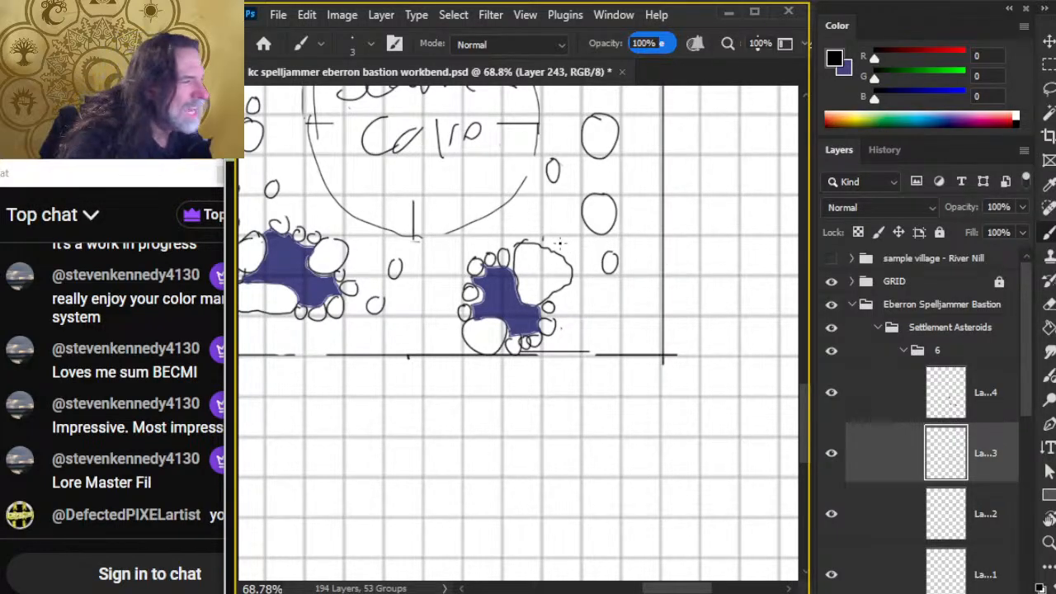
Step: Ring the gap between the irregular lower-right rock and the large round one above it with small rocks, and fill it dark blue on Layer 244
{"action": "mouse_move", "coordinate": [563, 232]}
{"action": "left_mouse_down"}
{"action": "mouse_move", "coordinate": [611, 235]}
{"action": "mouse_move", "coordinate": [607, 259]}
{"action": "mouse_move", "coordinate": [626, 252]}
{"action": "mouse_move", "coordinate": [581, 280]}
{"action": "mouse_move", "coordinate": [584, 271]}
{"action": "mouse_move", "coordinate": [573, 294]}
{"action": "left_mouse_up"}
{"action": "left_click", "coordinate": [892, 410]}
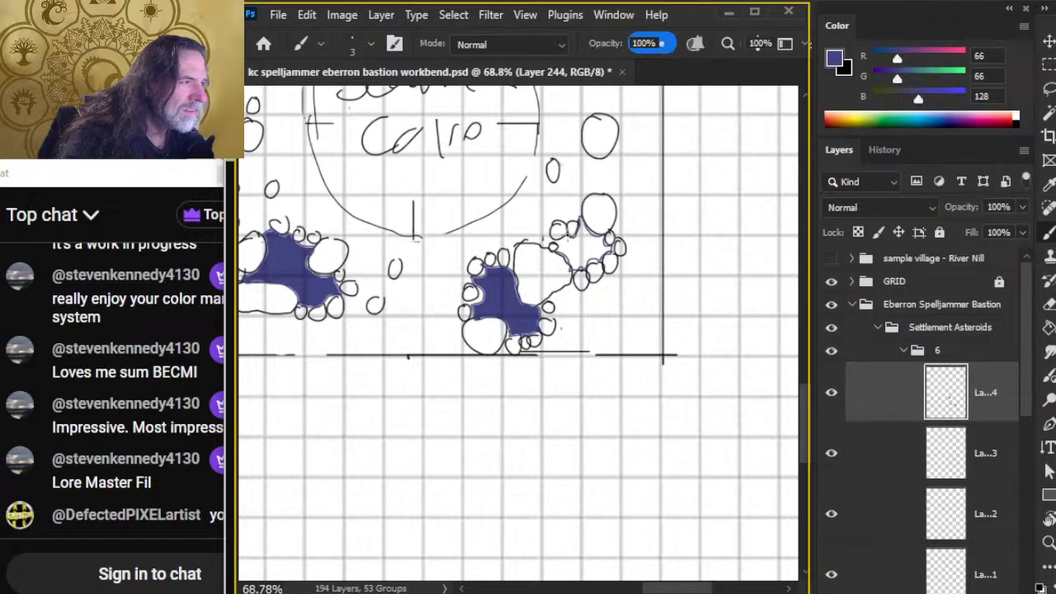
{"action": "key", "text": "g"}
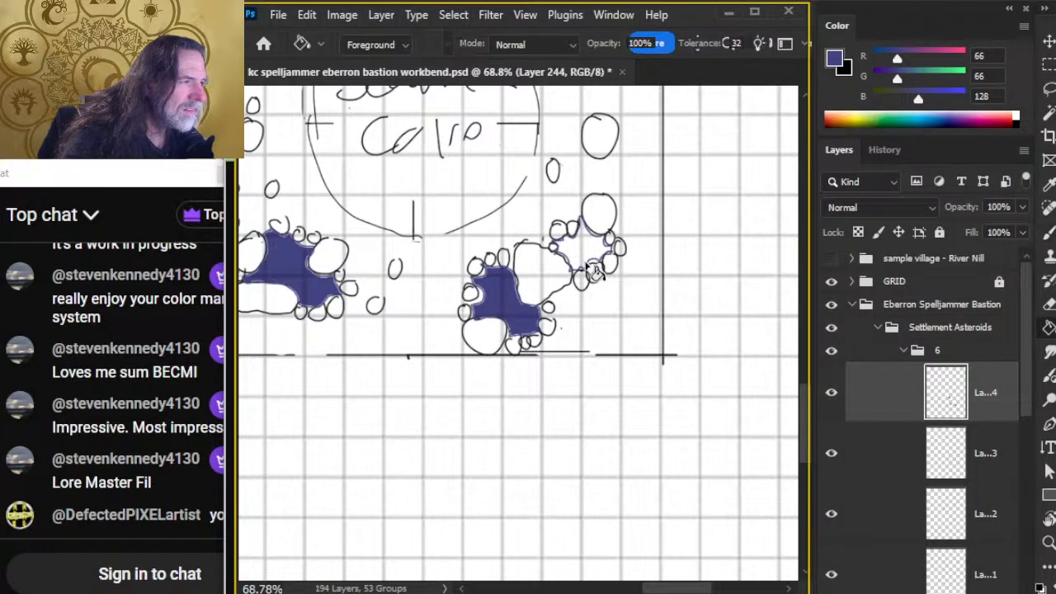
{"action": "left_click", "coordinate": [577, 255]}
Step: On Layer 243, draw small black rocks linking the larger upper-right rocks into a closed ring
{"action": "left_click_drag", "start_coordinate": [608, 337], "coordinate": [586, 552]}
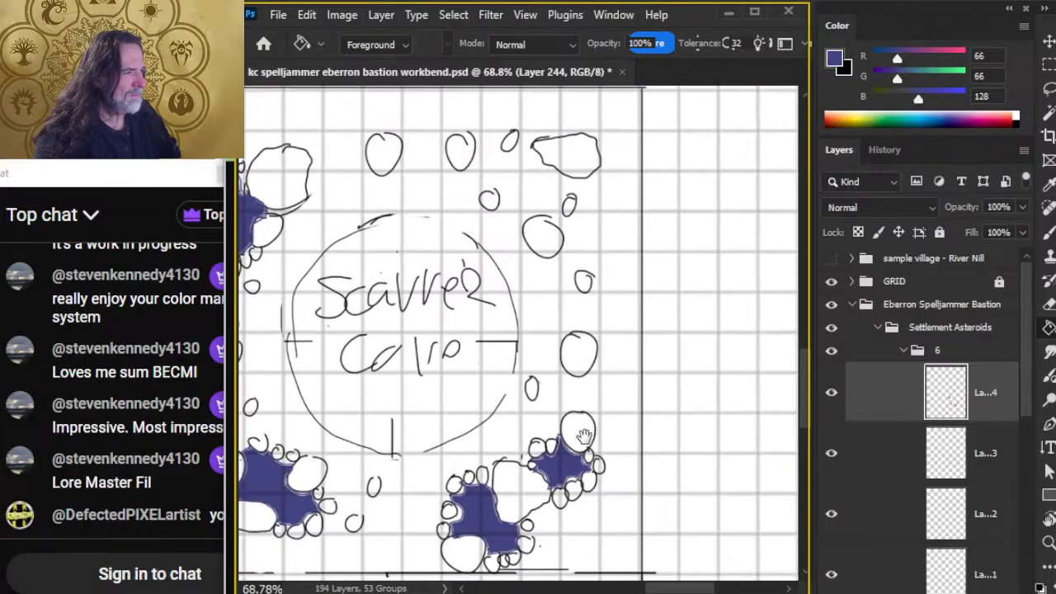
{"action": "key", "text": "x"}
{"action": "key", "text": "b"}
{"action": "left_click", "coordinate": [895, 448]}
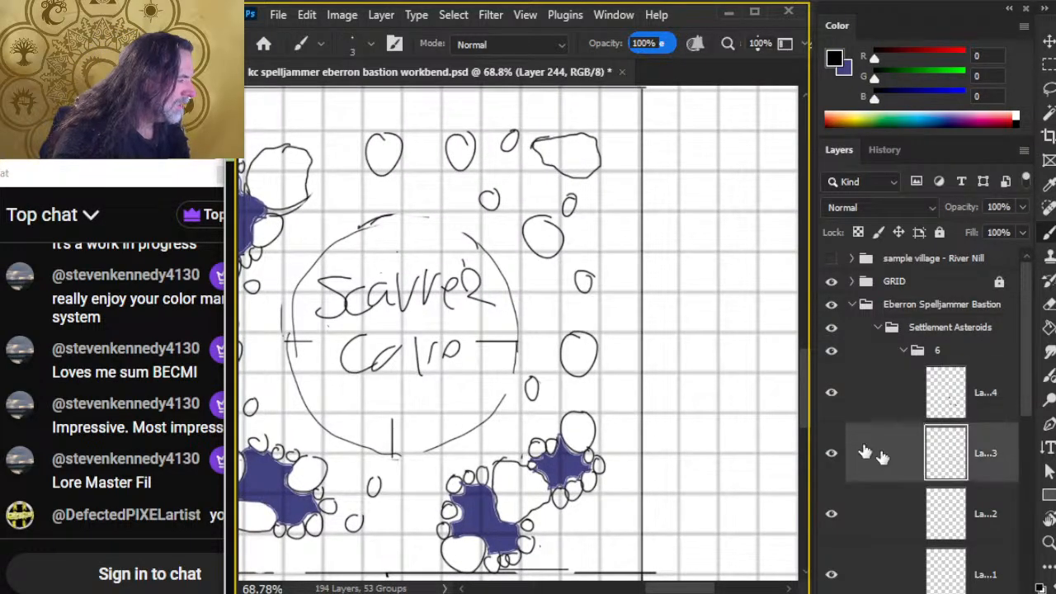
{"action": "mouse_move", "coordinate": [512, 205]}
{"action": "left_mouse_down"}
{"action": "mouse_move", "coordinate": [516, 222]}
{"action": "mouse_move", "coordinate": [467, 175]}
{"action": "left_mouse_up"}
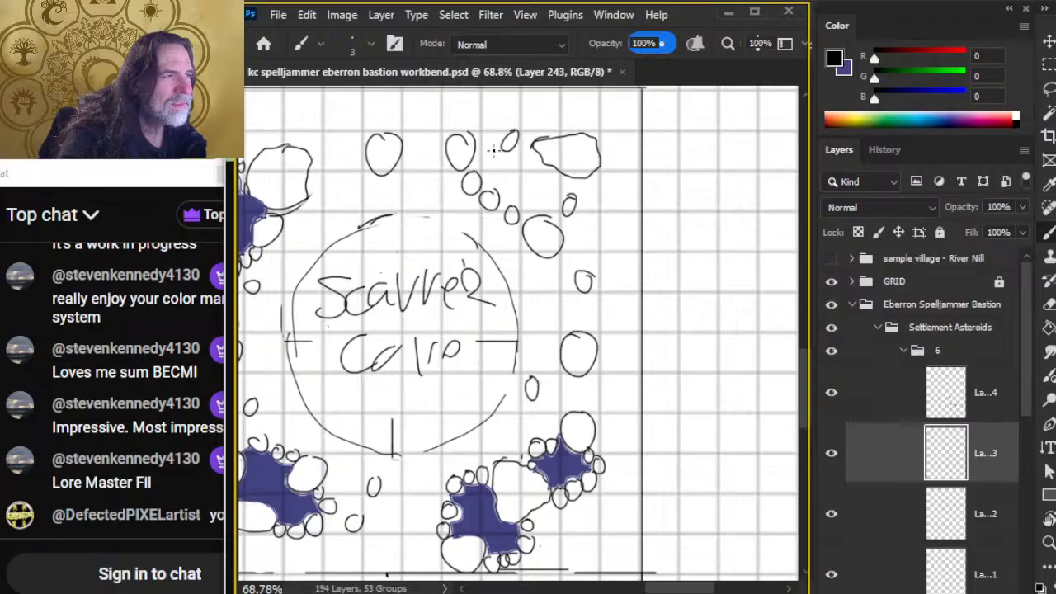
{"action": "mouse_move", "coordinate": [497, 130]}
{"action": "left_mouse_down"}
{"action": "mouse_move", "coordinate": [483, 145]}
{"action": "mouse_move", "coordinate": [499, 136]}
{"action": "mouse_move", "coordinate": [526, 149]}
{"action": "left_mouse_up"}
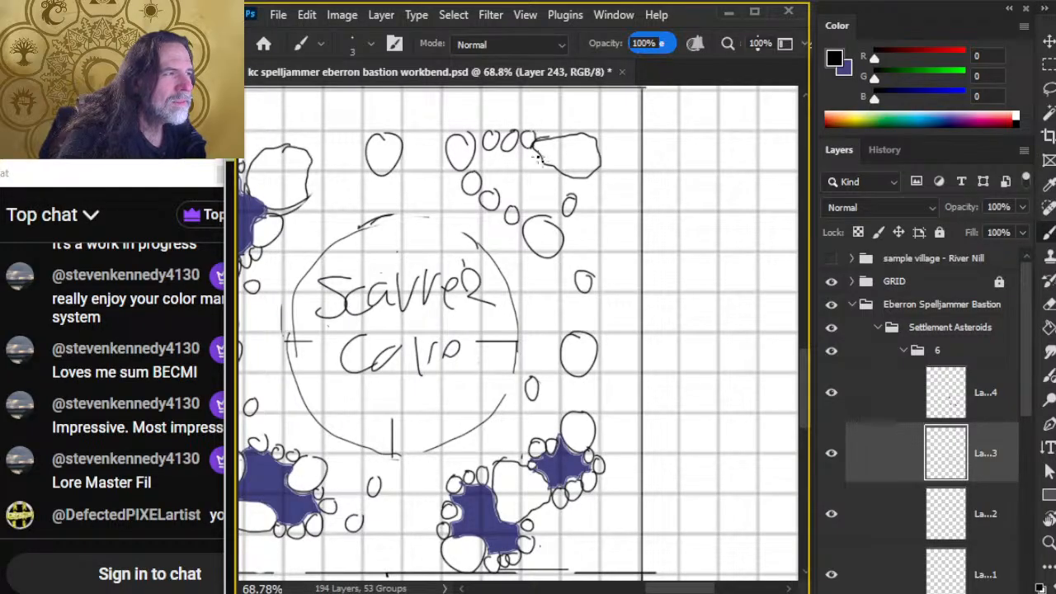
{"action": "mouse_move", "coordinate": [586, 183]}
{"action": "left_mouse_down"}
{"action": "mouse_move", "coordinate": [599, 203]}
{"action": "mouse_move", "coordinate": [581, 181]}
{"action": "left_mouse_up"}
{"action": "left_click_drag", "start_coordinate": [573, 218], "coordinate": [567, 221]}
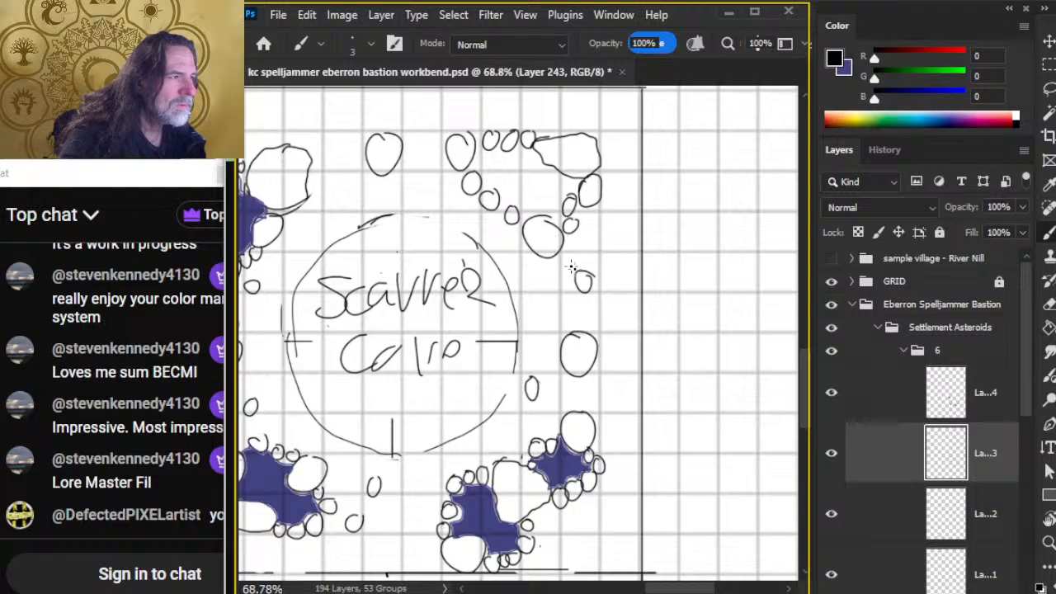
Step: On Layer 244, outline the inside of the upper-right rock ring in dark blue and fill it
{"action": "left_click", "coordinate": [866, 416]}
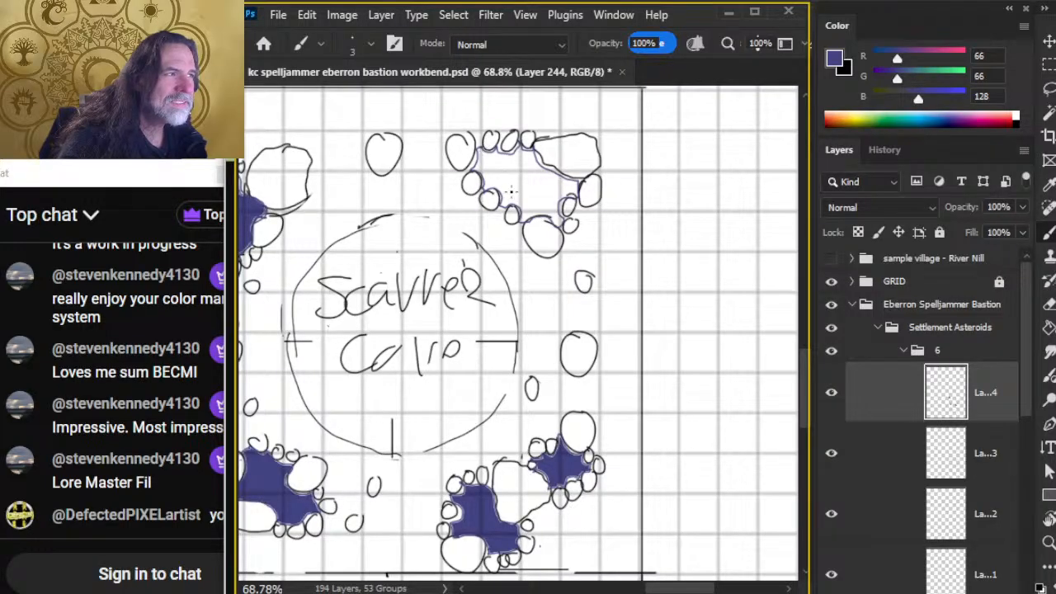
{"action": "key", "text": "g"}
{"action": "left_click", "coordinate": [511, 191]}
Step: On Layer 243, draw five small loose black rocks around the large rock above the central circle and one to the circle's upper right
{"action": "mouse_move", "coordinate": [532, 314]}
{"action": "left_mouse_down"}
{"action": "mouse_move", "coordinate": [662, 305]}
{"action": "mouse_move", "coordinate": [599, 248]}
{"action": "mouse_move", "coordinate": [617, 313]}
{"action": "mouse_move", "coordinate": [602, 340]}
{"action": "left_mouse_up"}
{"action": "key", "text": "x"}
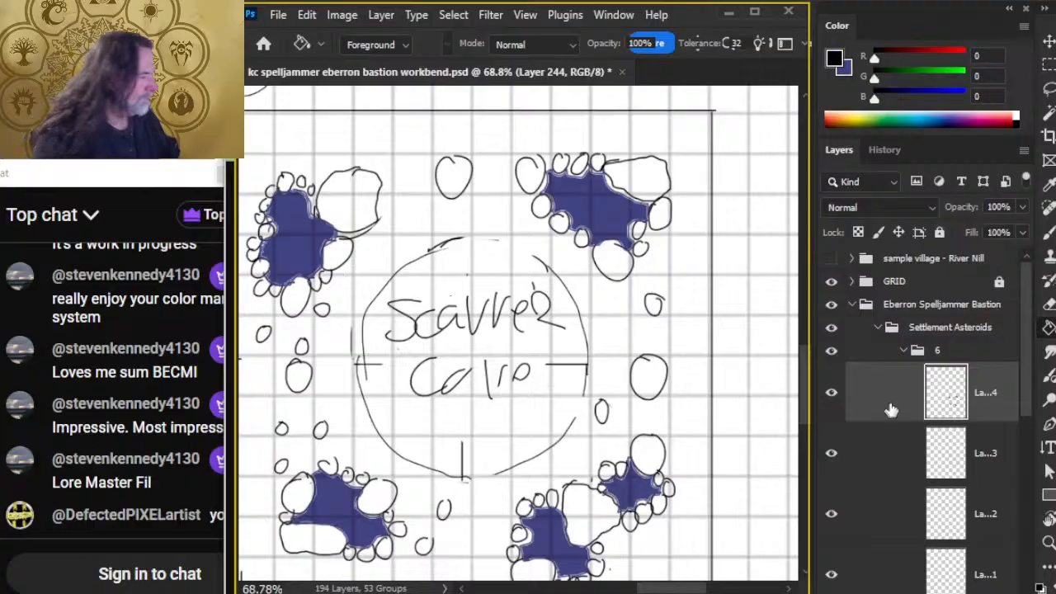
{"action": "key", "text": "b"}
{"action": "left_click", "coordinate": [896, 450]}
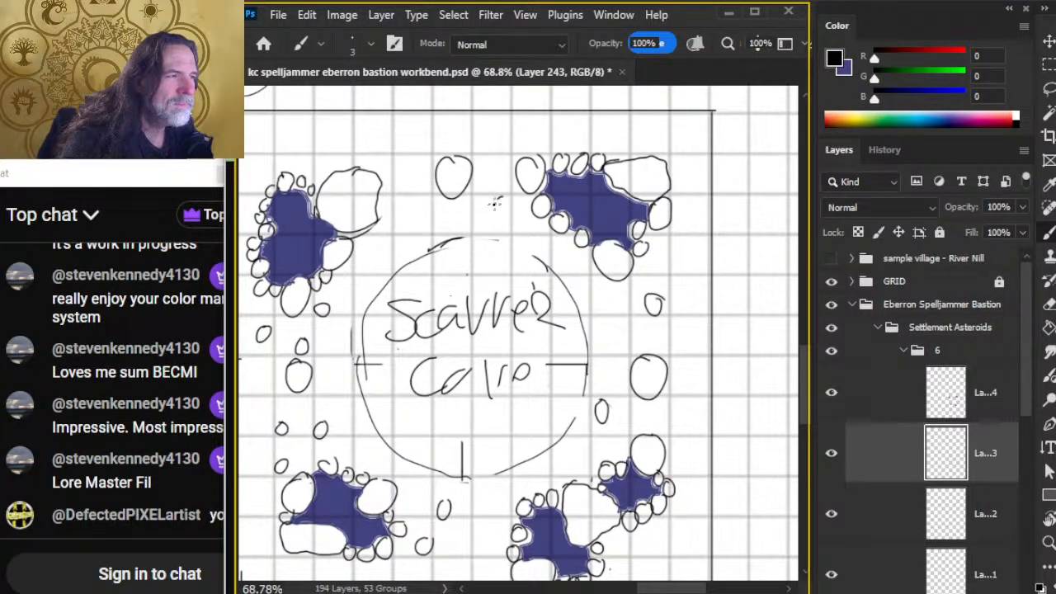
{"action": "left_click_drag", "start_coordinate": [495, 202], "coordinate": [495, 200]}
{"action": "left_click_drag", "start_coordinate": [485, 147], "coordinate": [483, 143]}
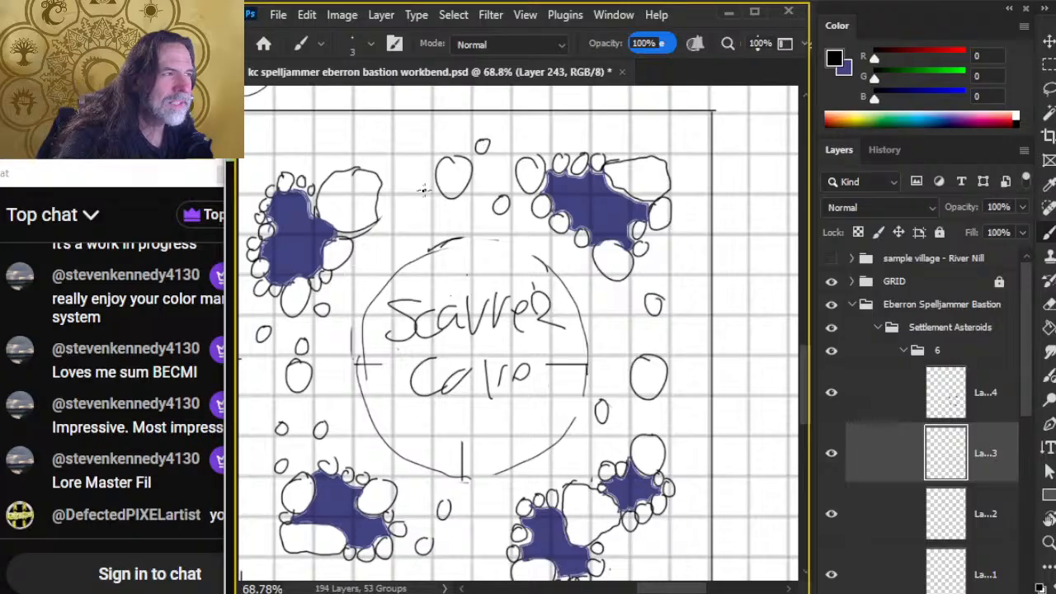
{"action": "left_click_drag", "start_coordinate": [401, 221], "coordinate": [422, 194]}
{"action": "left_click_drag", "start_coordinate": [397, 155], "coordinate": [398, 156]}
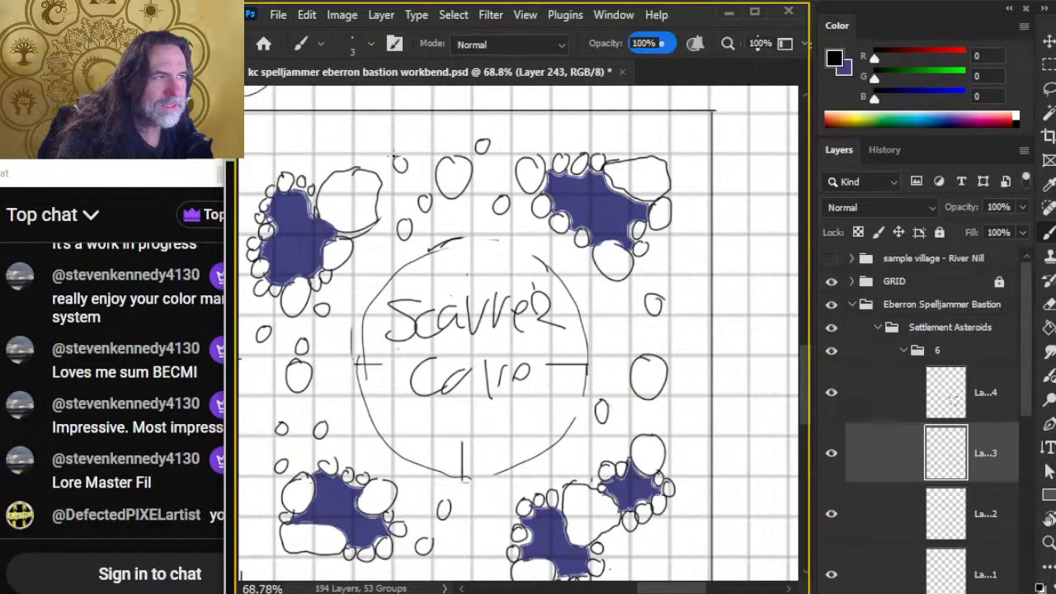
{"action": "left_click_drag", "start_coordinate": [621, 318], "coordinate": [625, 313]}
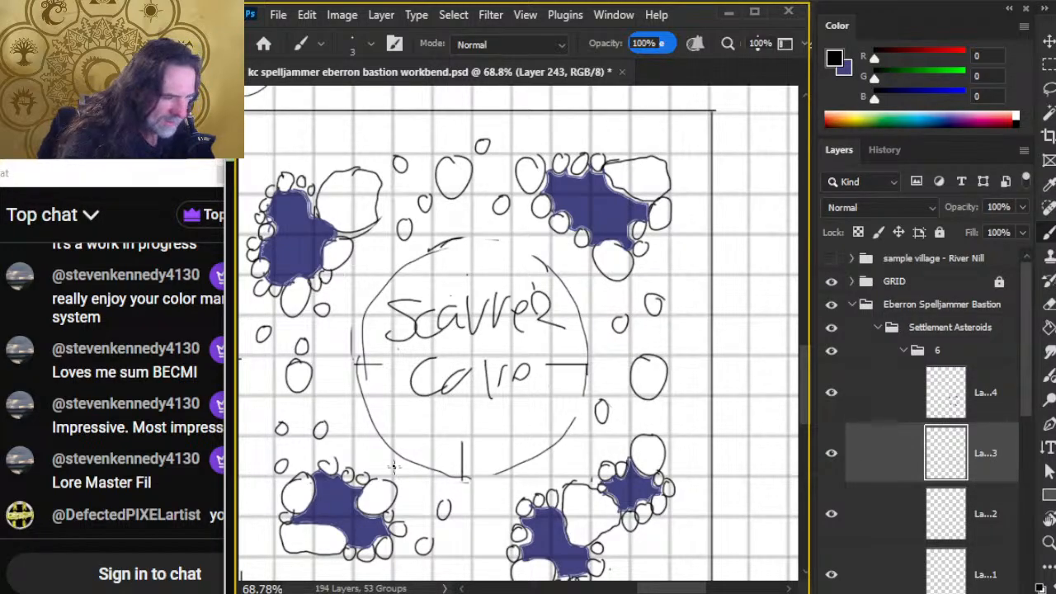
Step: On Layer 244, outline the gap between the rocks just below the upper-left cluster in dark blue and fill it
{"action": "left_click_drag", "start_coordinate": [331, 392], "coordinate": [443, 335]}
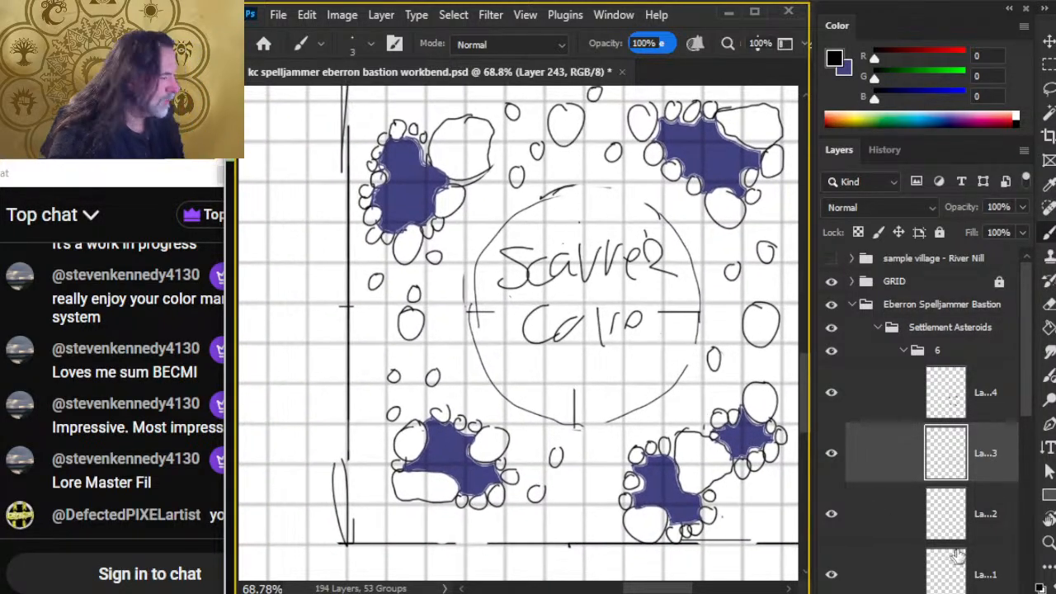
{"action": "left_click", "coordinate": [877, 408]}
{"action": "key", "text": "x"}
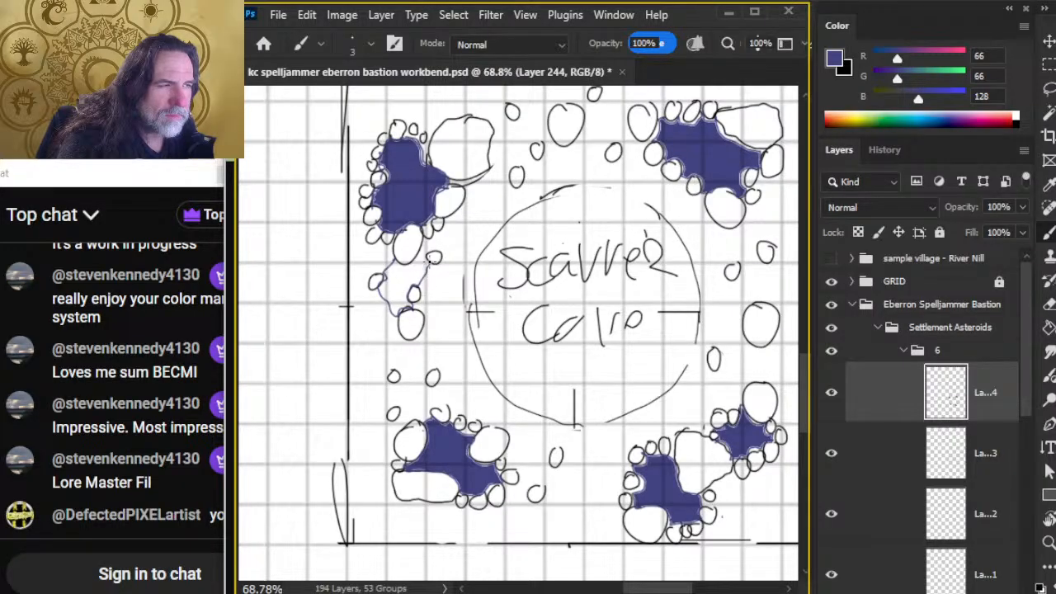
{"action": "key", "text": "g"}
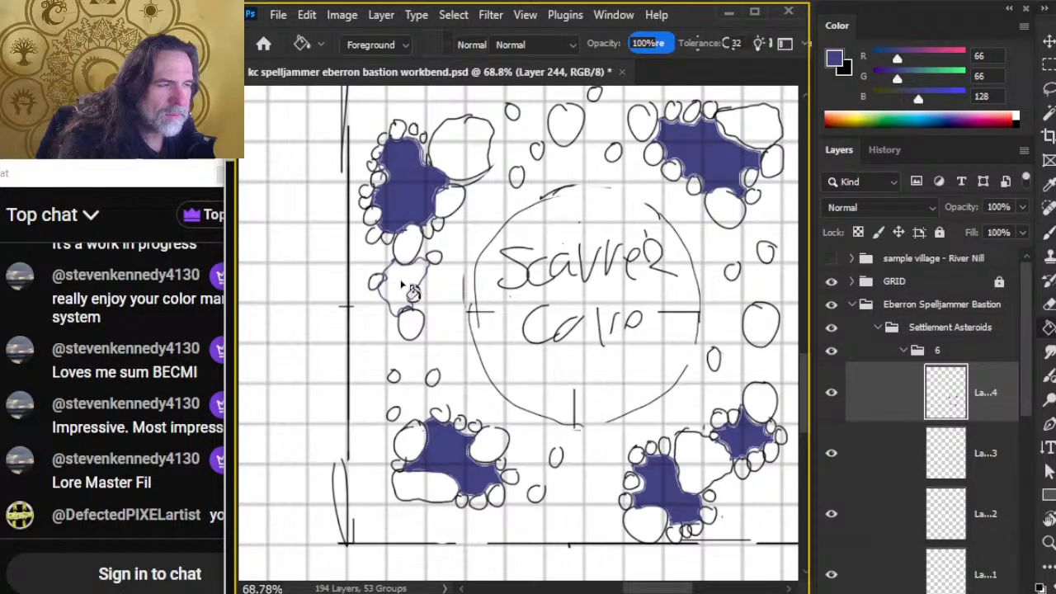
{"action": "left_click", "coordinate": [403, 285]}
Step: Smudge the edges of the small left-hand blue patch outward with a size 15 Smudge brush at 65% strength
{"action": "key", "text": "r"}
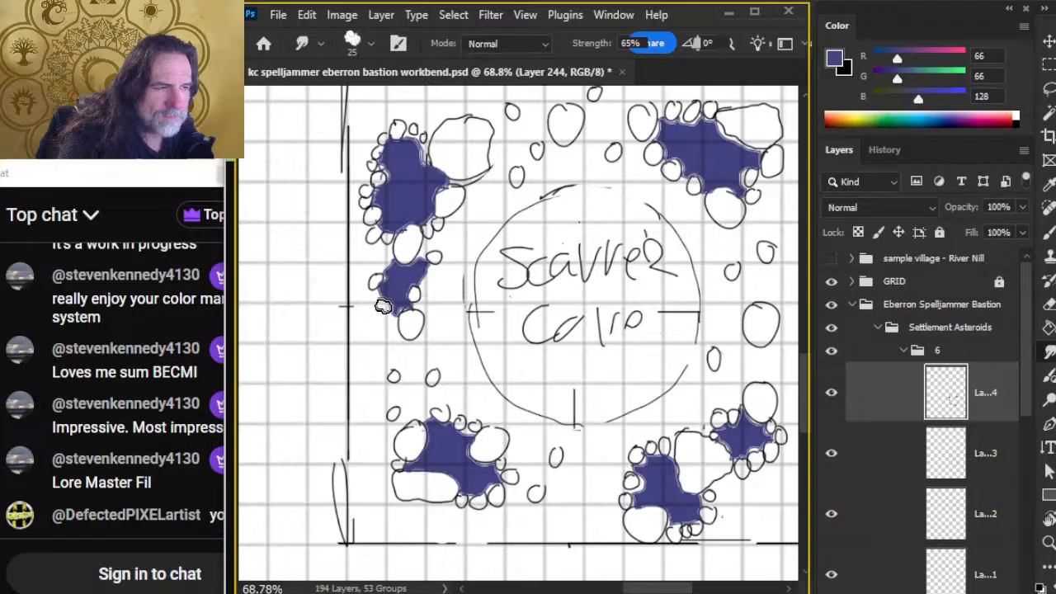
{"action": "key", "text": "bracketleft"}
{"action": "key", "text": "bracketleft"}
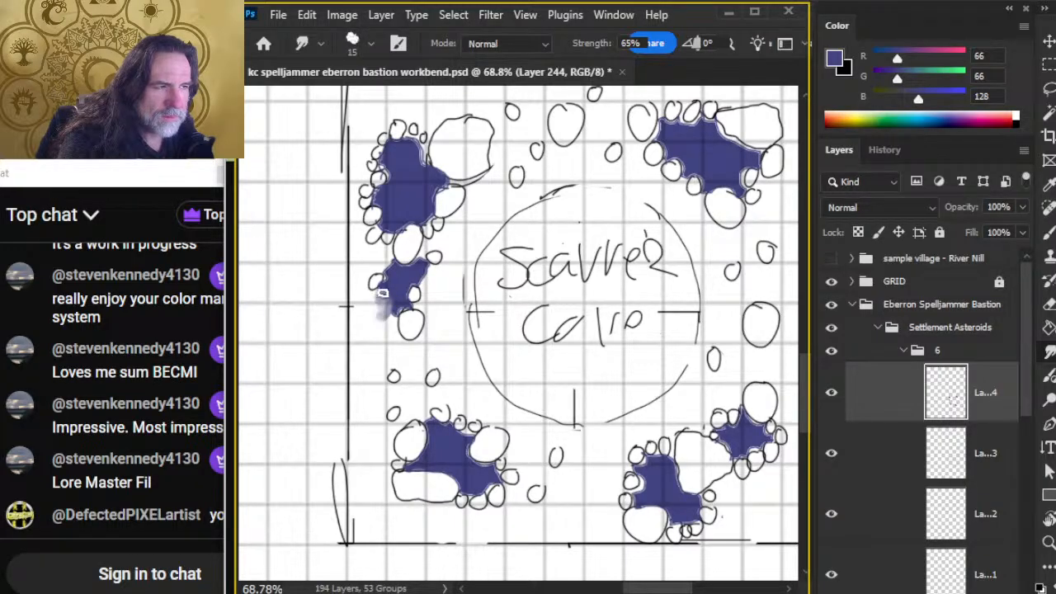
{"action": "left_click_drag", "start_coordinate": [383, 293], "coordinate": [386, 309]}
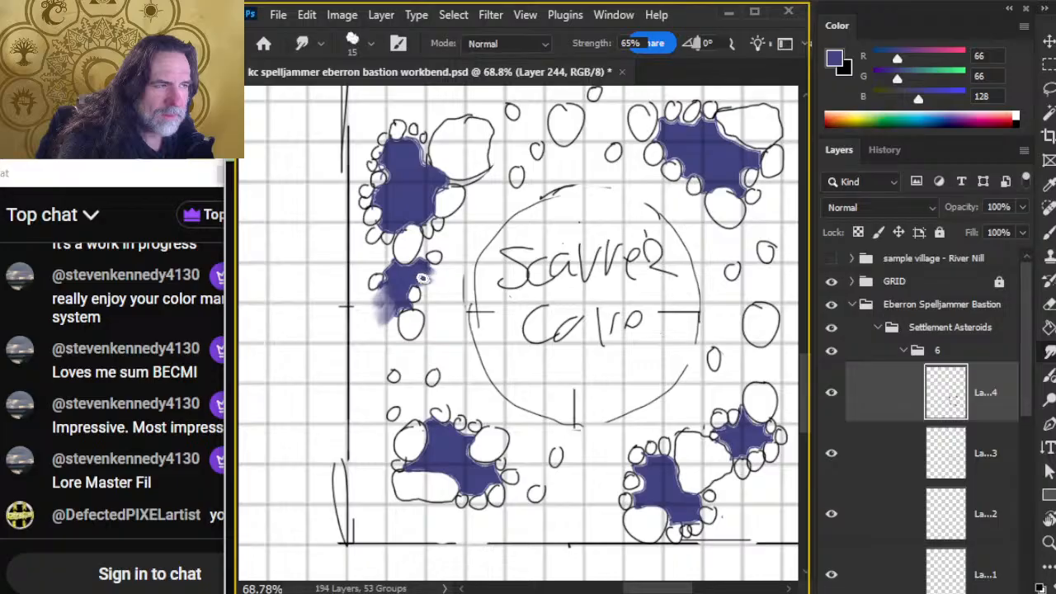
{"action": "left_click_drag", "start_coordinate": [429, 271], "coordinate": [391, 273]}
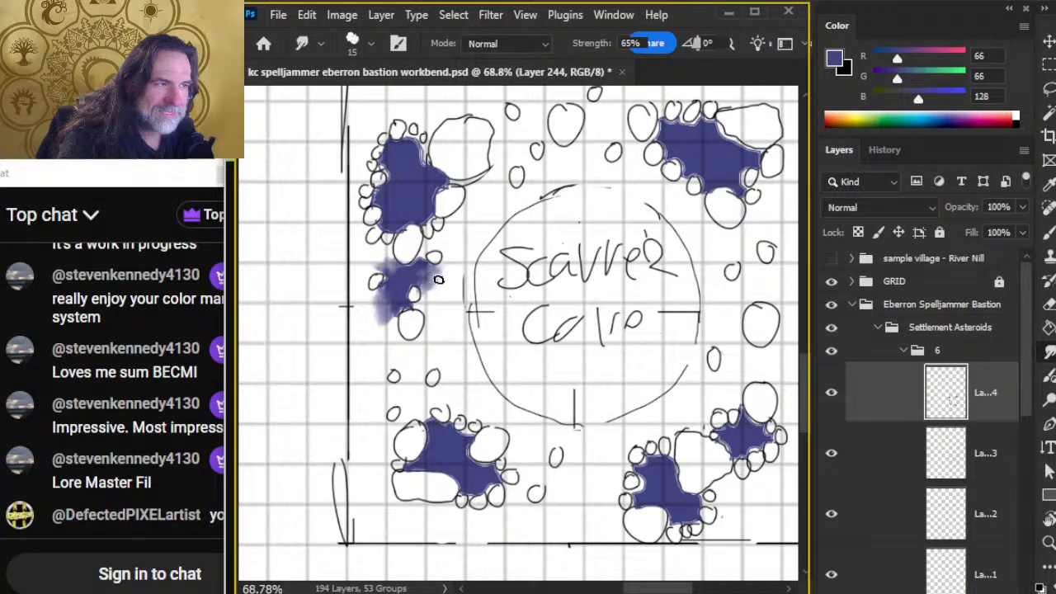
Step: On Layer 243, erase several small rocks around the upper-left blue patch and redraw the adjoining large rock's outline in black
{"action": "left_click", "coordinate": [880, 452]}
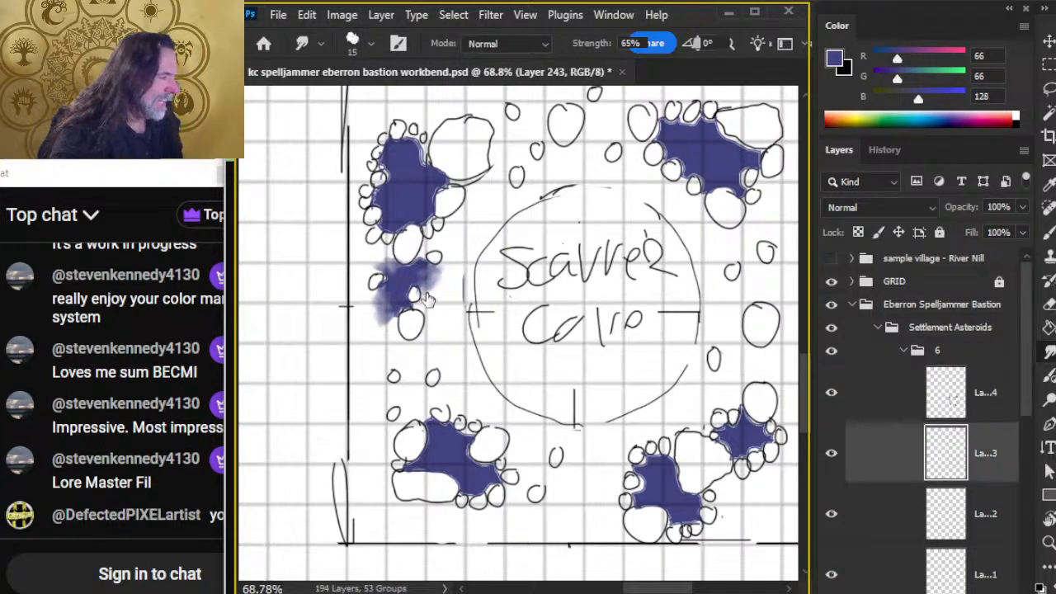
{"action": "key", "text": "e"}
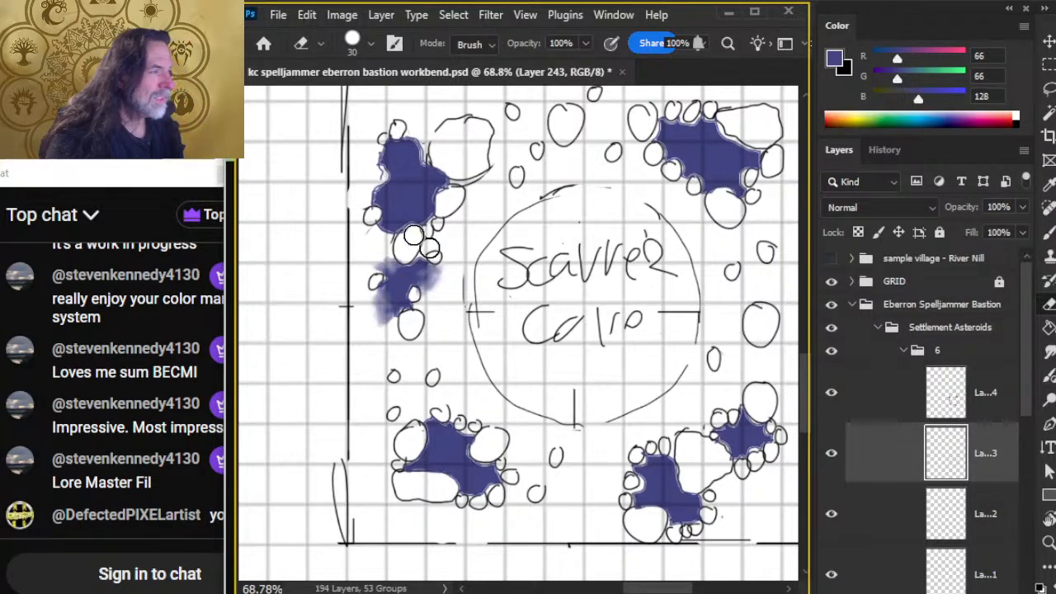
{"action": "key", "text": "b"}
{"action": "key", "text": "x"}
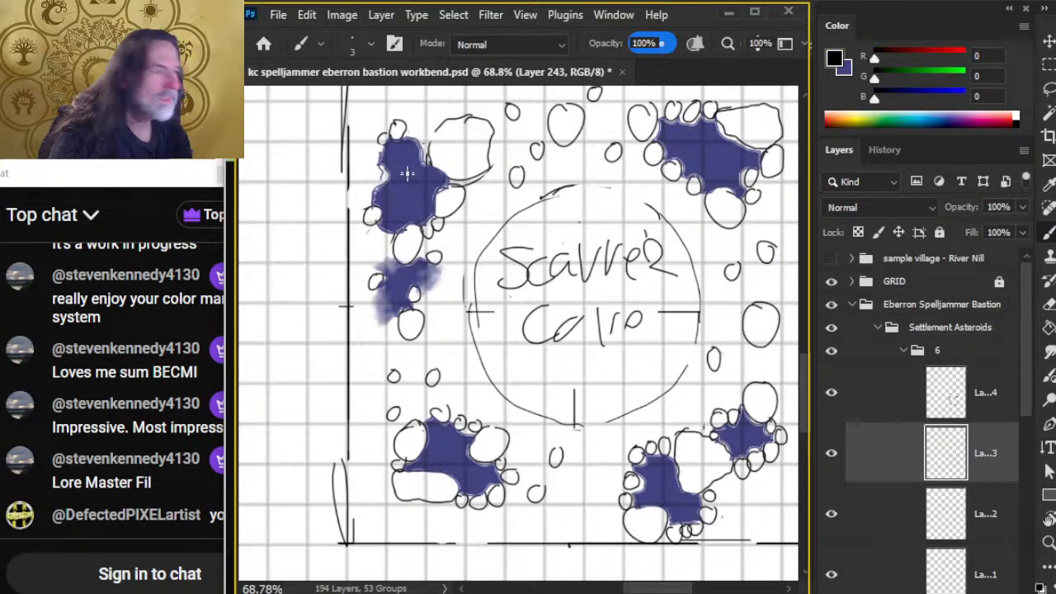
Step: On Layer 244, smudge the upper and left edges of the upper-left blue patch outward
{"action": "left_click", "coordinate": [888, 412]}
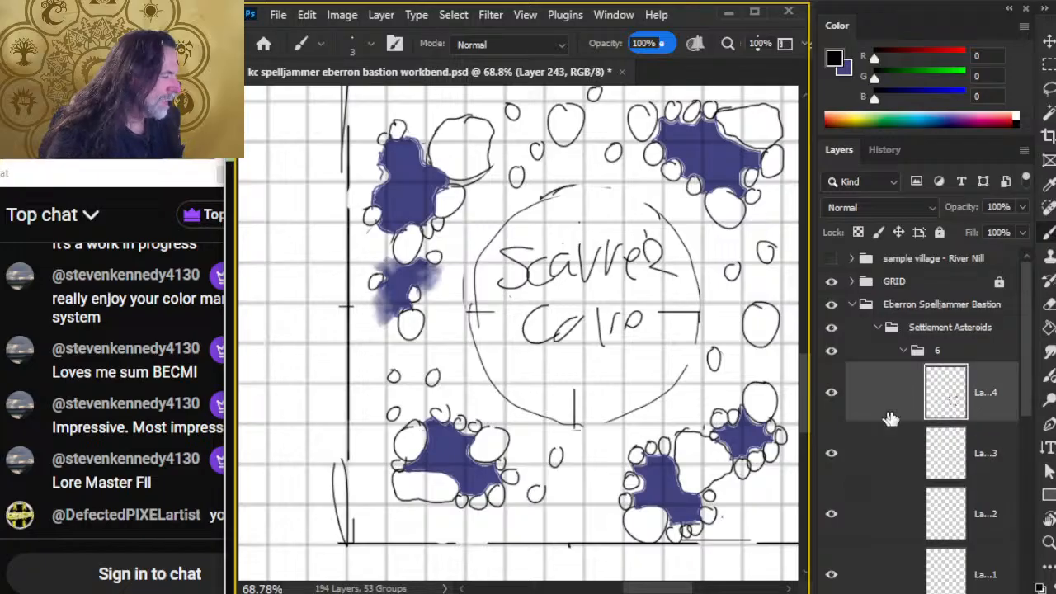
{"action": "key", "text": "r"}
{"action": "mouse_move", "coordinate": [420, 163]}
{"action": "left_mouse_down"}
{"action": "mouse_move", "coordinate": [419, 125]}
{"action": "mouse_move", "coordinate": [424, 137]}
{"action": "mouse_move", "coordinate": [414, 127]}
{"action": "mouse_move", "coordinate": [410, 142]}
{"action": "mouse_move", "coordinate": [431, 125]}
{"action": "mouse_move", "coordinate": [411, 140]}
{"action": "mouse_move", "coordinate": [417, 122]}
{"action": "mouse_move", "coordinate": [419, 156]}
{"action": "mouse_move", "coordinate": [426, 138]}
{"action": "mouse_move", "coordinate": [397, 163]}
{"action": "mouse_move", "coordinate": [377, 157]}
{"action": "mouse_move", "coordinate": [395, 161]}
{"action": "mouse_move", "coordinate": [385, 153]}
{"action": "mouse_move", "coordinate": [392, 174]}
{"action": "mouse_move", "coordinate": [377, 170]}
{"action": "mouse_move", "coordinate": [399, 178]}
{"action": "mouse_move", "coordinate": [371, 194]}
{"action": "left_mouse_up"}
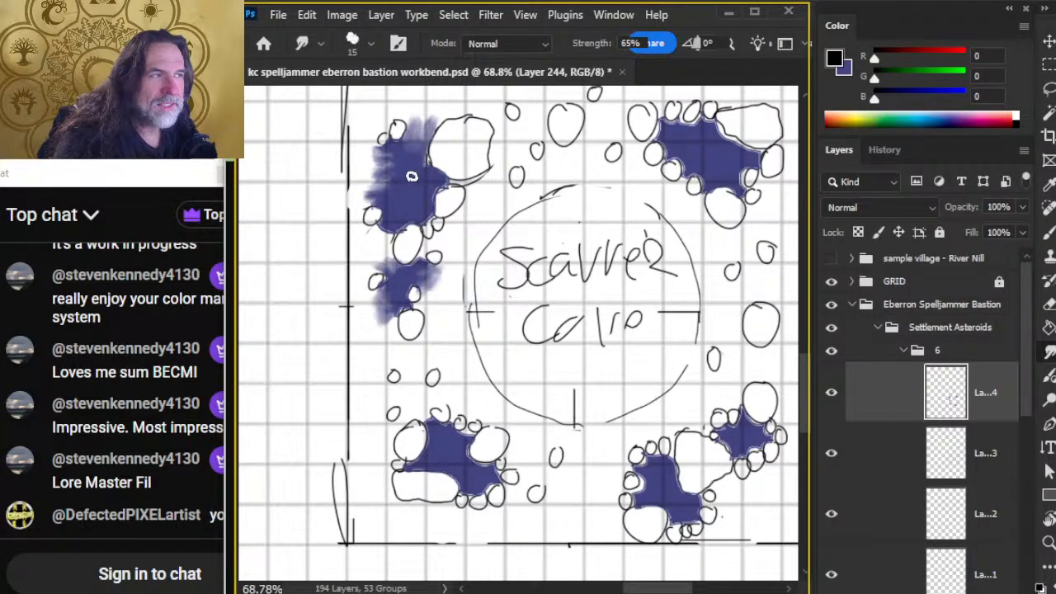
{"action": "key", "text": "x"}
{"action": "key", "text": "b"}
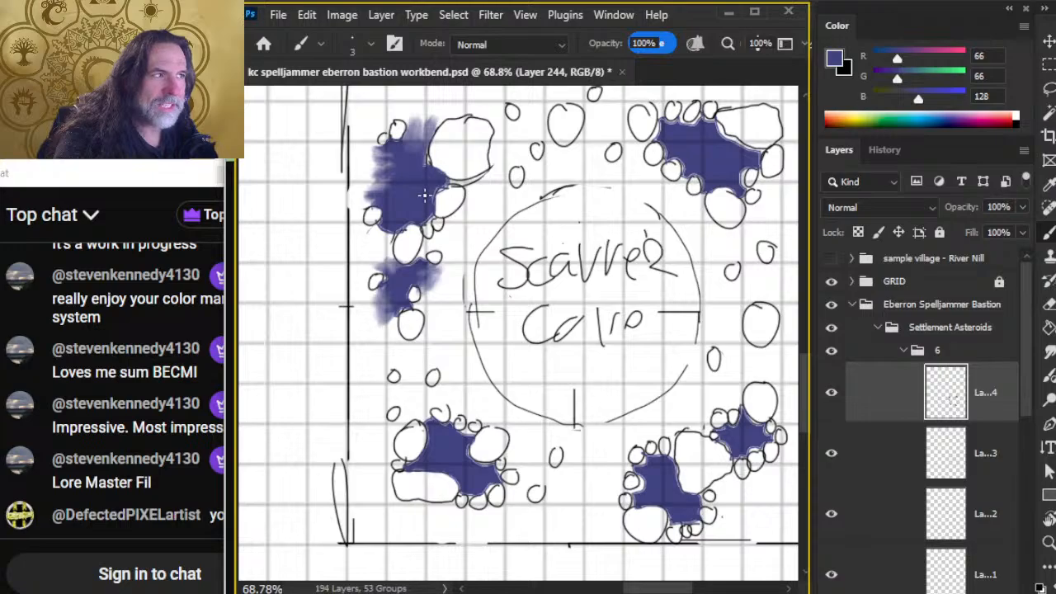
{"action": "key", "text": "x"}
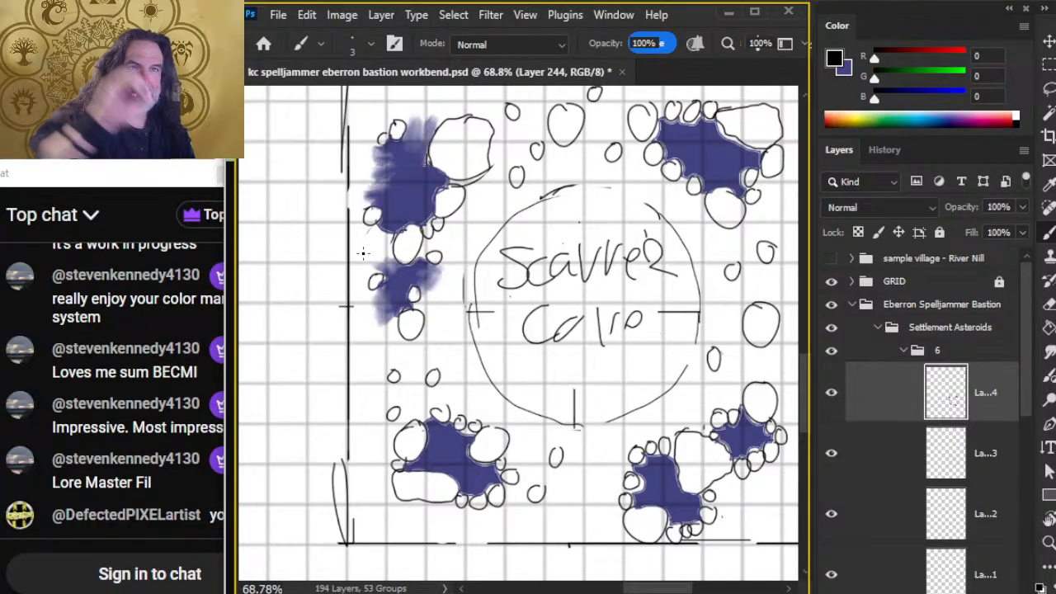
{"action": "key", "text": "r"}
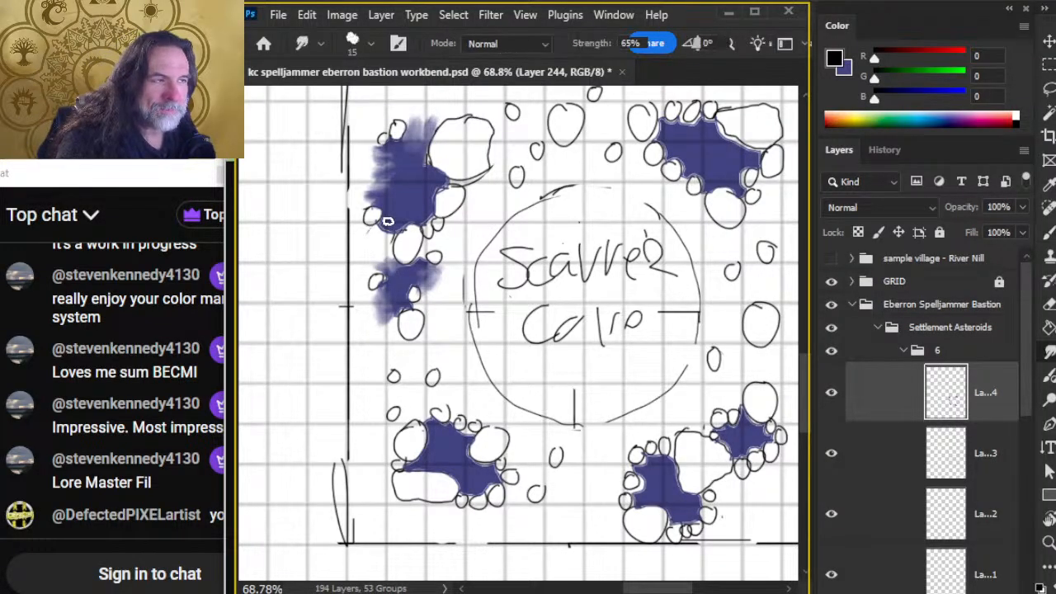
{"action": "key", "text": "b"}
{"action": "left_click_drag", "start_coordinate": [321, 265], "coordinate": [396, 213]}
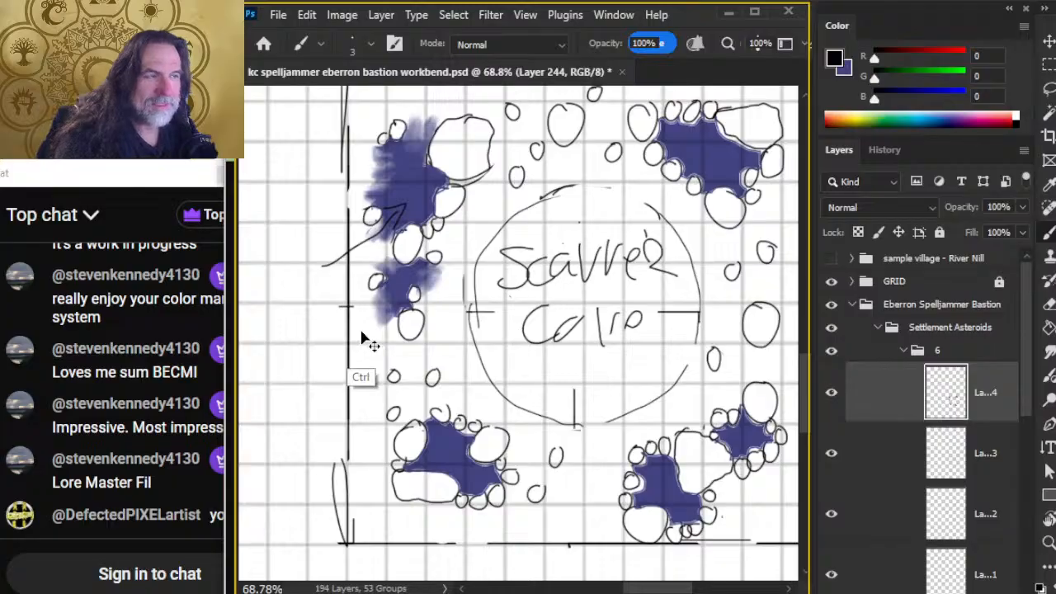
{"action": "key", "text": "ctrl+z"}
{"action": "left_click_drag", "start_coordinate": [320, 147], "coordinate": [408, 223]}
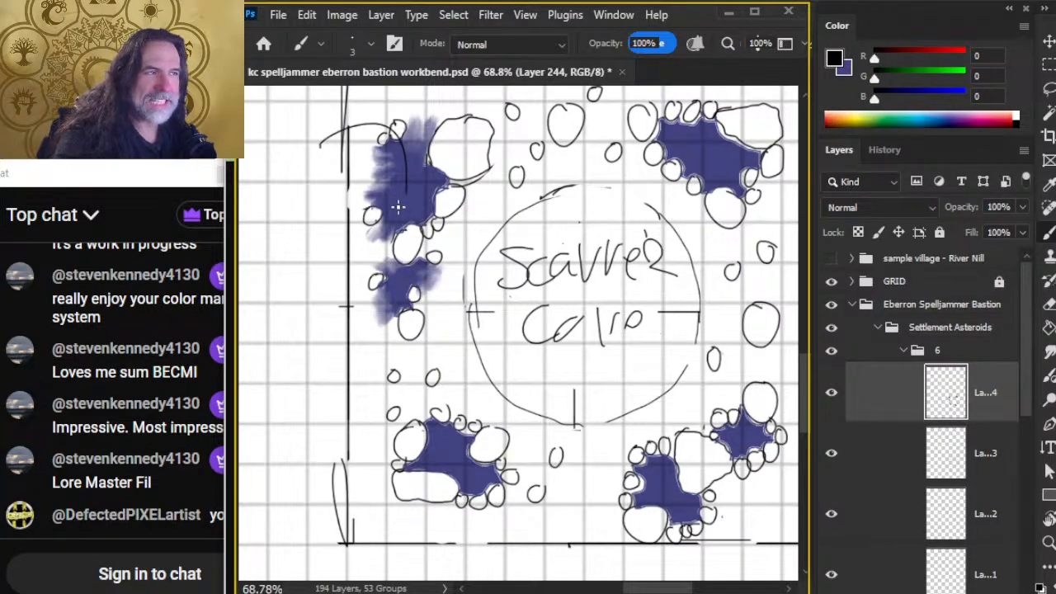
{"action": "left_click_drag", "start_coordinate": [387, 175], "coordinate": [415, 178]}
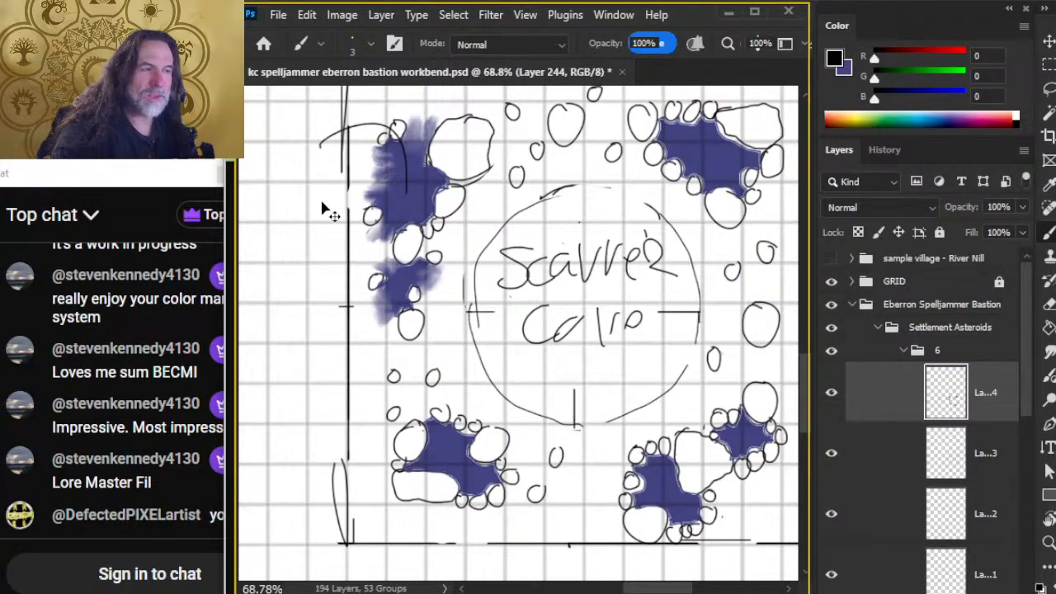
{"action": "key", "text": "ctrl+z"}
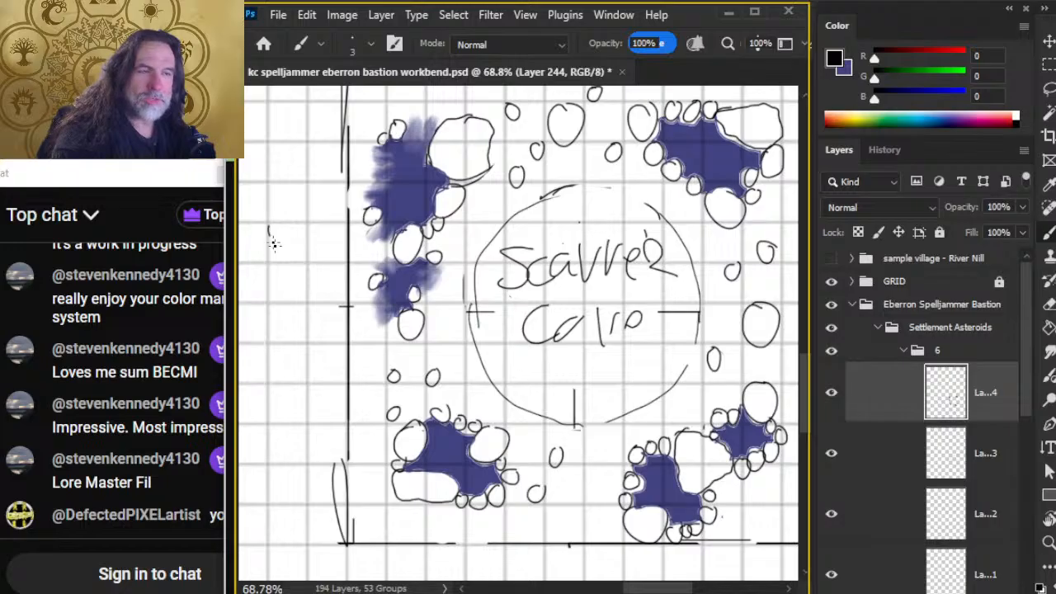
{"action": "mouse_move", "coordinate": [269, 229]}
{"action": "left_mouse_down"}
{"action": "mouse_move", "coordinate": [318, 272]}
{"action": "mouse_move", "coordinate": [356, 254]}
{"action": "left_mouse_up"}
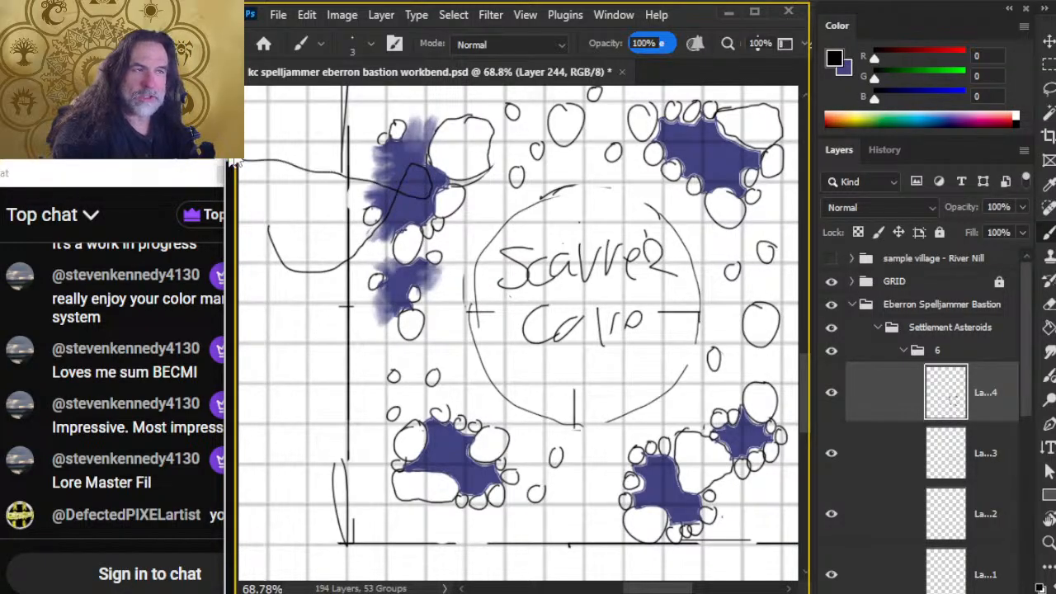
{"action": "key", "text": "ctrl+z"}
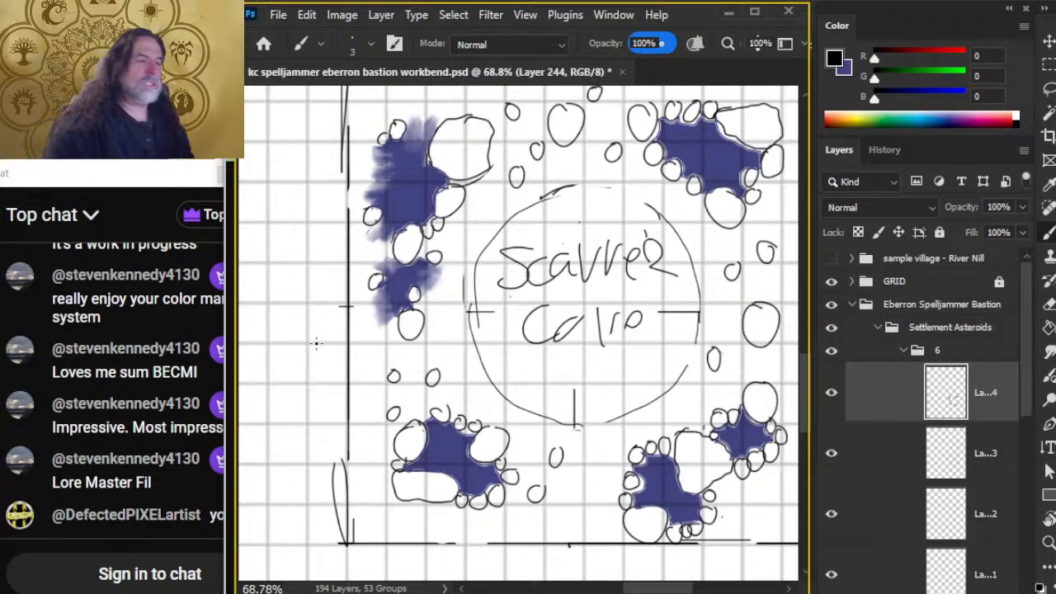
Step: On Layer 244, smudge the upper-left blue patch's edges outward and blend it into the small blue patch below, around the rock between them
{"action": "key", "text": "r"}
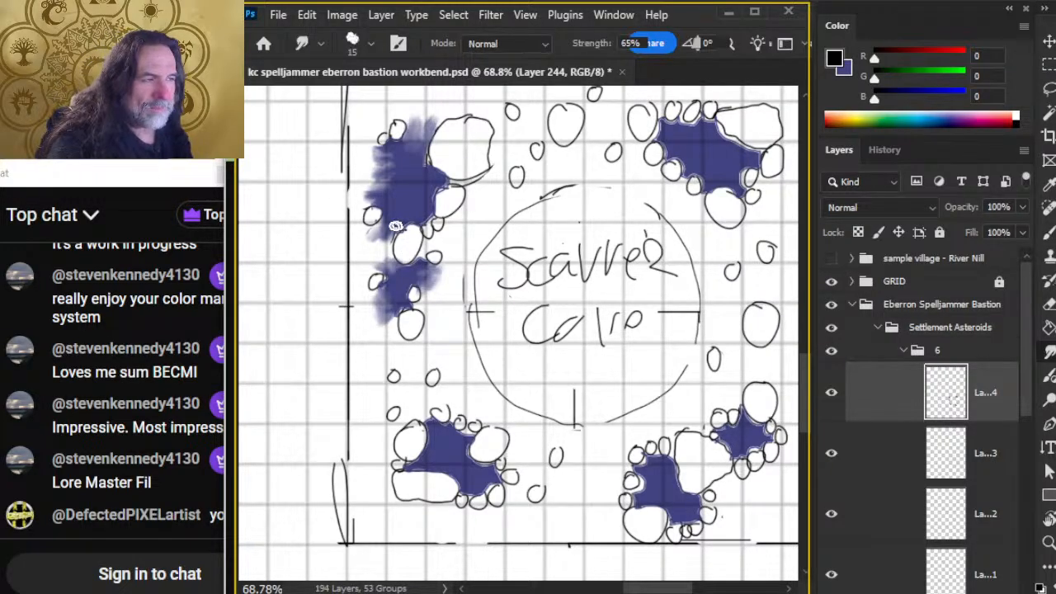
{"action": "mouse_move", "coordinate": [396, 225]}
{"action": "left_mouse_down"}
{"action": "mouse_move", "coordinate": [380, 234]}
{"action": "mouse_move", "coordinate": [394, 221]}
{"action": "mouse_move", "coordinate": [383, 246]}
{"action": "left_mouse_up"}
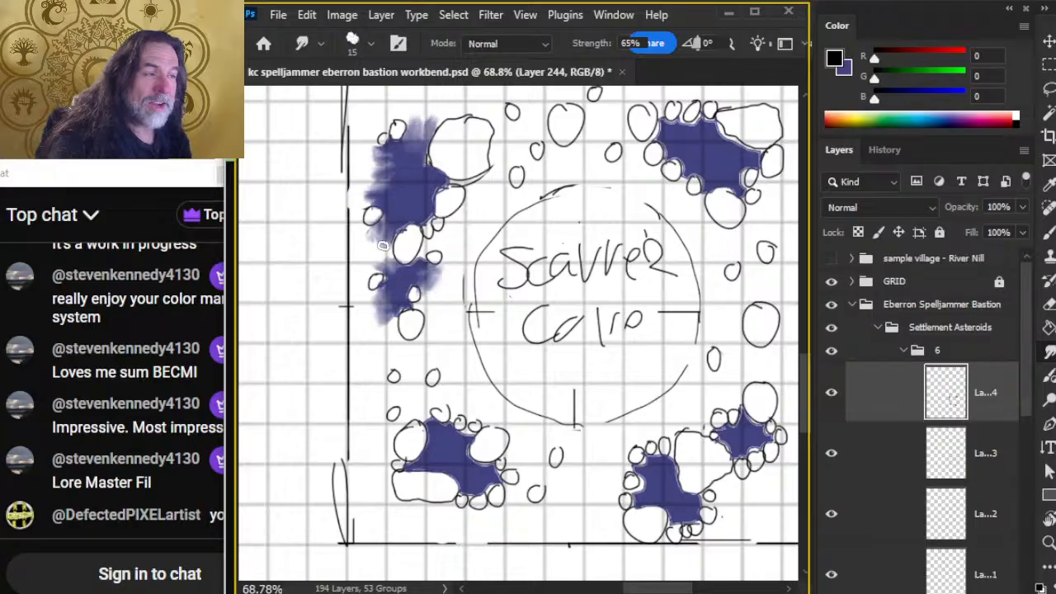
{"action": "mouse_move", "coordinate": [389, 191]}
{"action": "left_mouse_down"}
{"action": "mouse_move", "coordinate": [383, 155]}
{"action": "mouse_move", "coordinate": [367, 184]}
{"action": "mouse_move", "coordinate": [380, 150]}
{"action": "mouse_move", "coordinate": [365, 196]}
{"action": "mouse_move", "coordinate": [390, 175]}
{"action": "mouse_move", "coordinate": [374, 154]}
{"action": "mouse_move", "coordinate": [388, 146]}
{"action": "mouse_move", "coordinate": [383, 137]}
{"action": "mouse_move", "coordinate": [416, 107]}
{"action": "mouse_move", "coordinate": [413, 154]}
{"action": "mouse_move", "coordinate": [434, 122]}
{"action": "mouse_move", "coordinate": [415, 124]}
{"action": "mouse_move", "coordinate": [430, 110]}
{"action": "mouse_move", "coordinate": [448, 116]}
{"action": "mouse_move", "coordinate": [408, 123]}
{"action": "mouse_move", "coordinate": [442, 113]}
{"action": "left_mouse_up"}
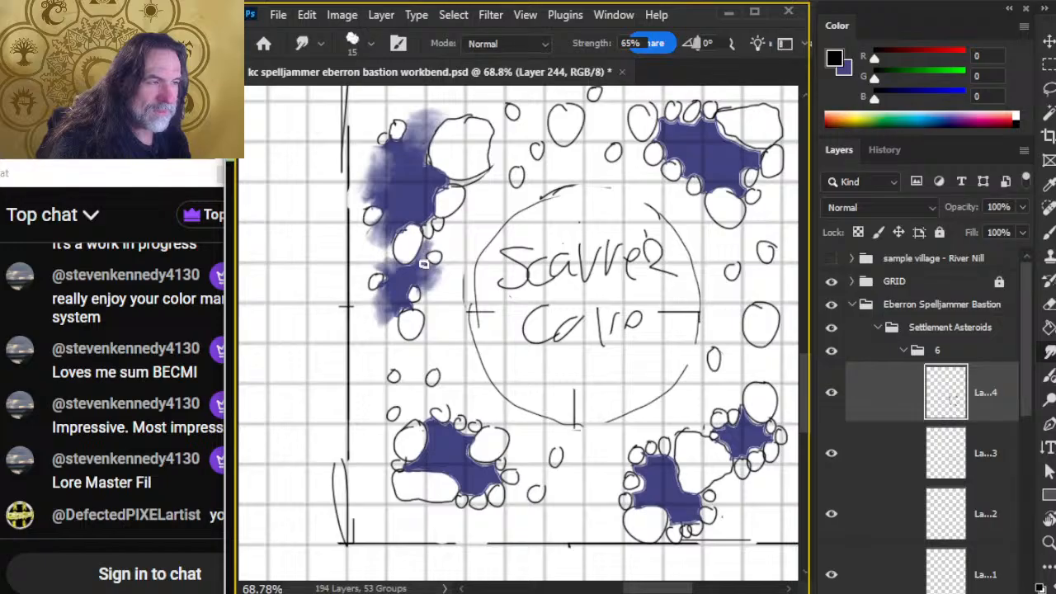
{"action": "mouse_move", "coordinate": [432, 244]}
{"action": "left_mouse_down"}
{"action": "mouse_move", "coordinate": [466, 243]}
{"action": "mouse_move", "coordinate": [446, 252]}
{"action": "mouse_move", "coordinate": [445, 232]}
{"action": "mouse_move", "coordinate": [436, 280]}
{"action": "left_mouse_up"}
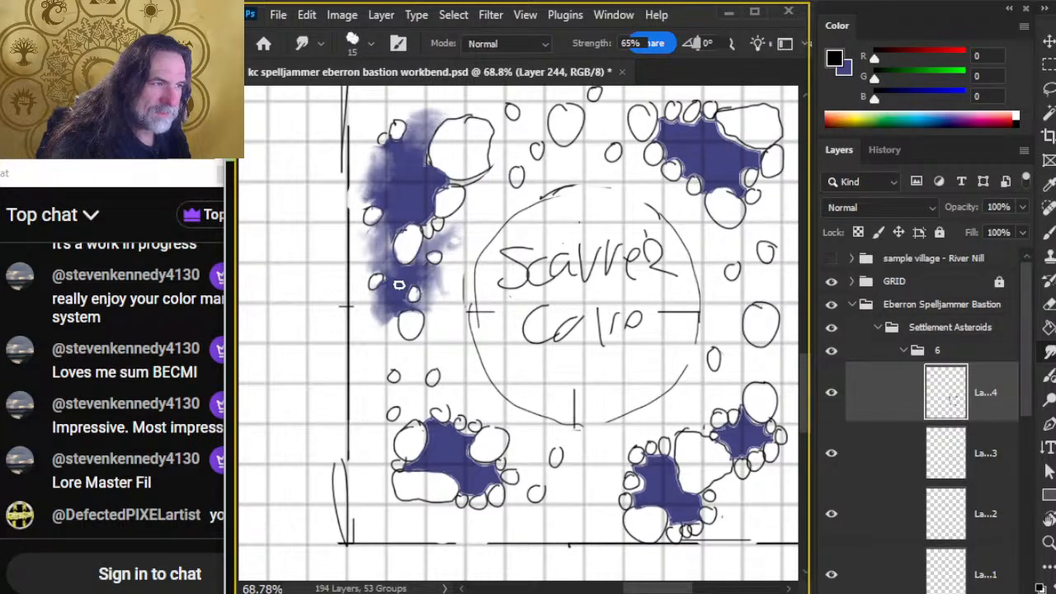
{"action": "mouse_move", "coordinate": [409, 285]}
{"action": "left_mouse_down"}
{"action": "mouse_move", "coordinate": [436, 278]}
{"action": "mouse_move", "coordinate": [382, 246]}
{"action": "mouse_move", "coordinate": [387, 256]}
{"action": "mouse_move", "coordinate": [387, 238]}
{"action": "mouse_move", "coordinate": [376, 255]}
{"action": "mouse_move", "coordinate": [402, 256]}
{"action": "left_mouse_up"}
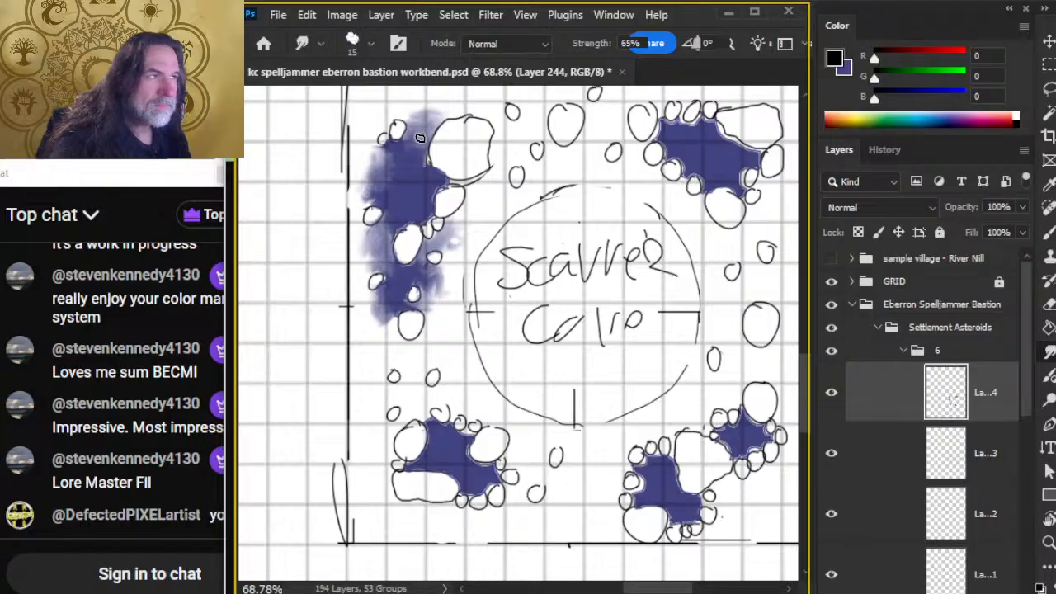
{"action": "mouse_move", "coordinate": [421, 138]}
{"action": "left_mouse_down"}
{"action": "mouse_move", "coordinate": [430, 111]}
{"action": "mouse_move", "coordinate": [422, 139]}
{"action": "mouse_move", "coordinate": [410, 118]}
{"action": "mouse_move", "coordinate": [452, 105]}
{"action": "mouse_move", "coordinate": [395, 169]}
{"action": "mouse_move", "coordinate": [369, 180]}
{"action": "mouse_move", "coordinate": [362, 165]}
{"action": "mouse_move", "coordinate": [376, 182]}
{"action": "mouse_move", "coordinate": [360, 177]}
{"action": "mouse_move", "coordinate": [375, 172]}
{"action": "mouse_move", "coordinate": [367, 137]}
{"action": "mouse_move", "coordinate": [370, 171]}
{"action": "left_mouse_up"}
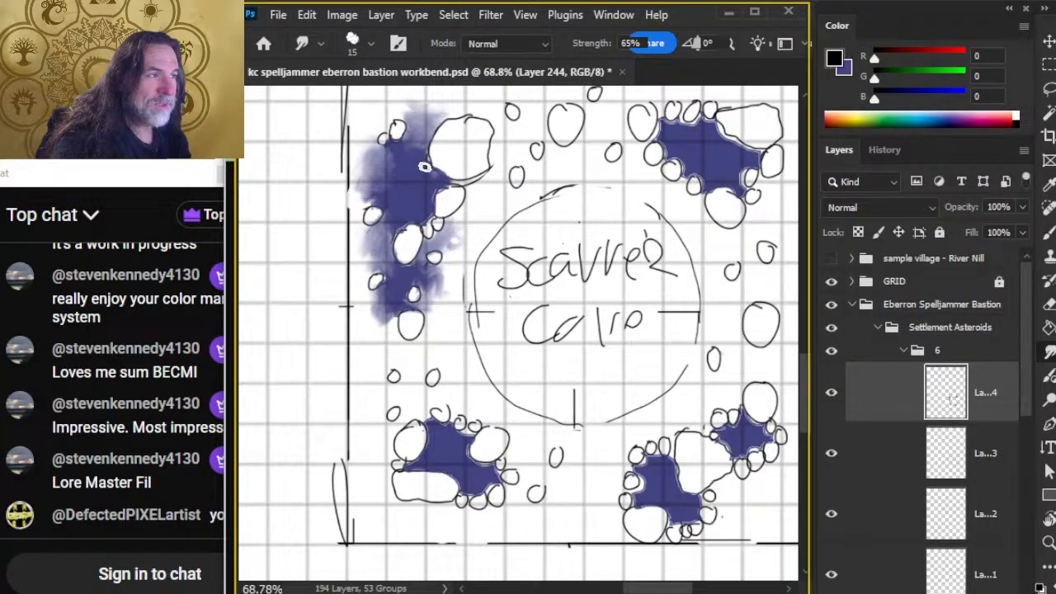
{"action": "mouse_move", "coordinate": [388, 202]}
{"action": "left_mouse_down"}
{"action": "mouse_move", "coordinate": [365, 178]}
{"action": "mouse_move", "coordinate": [363, 197]}
{"action": "left_mouse_up"}
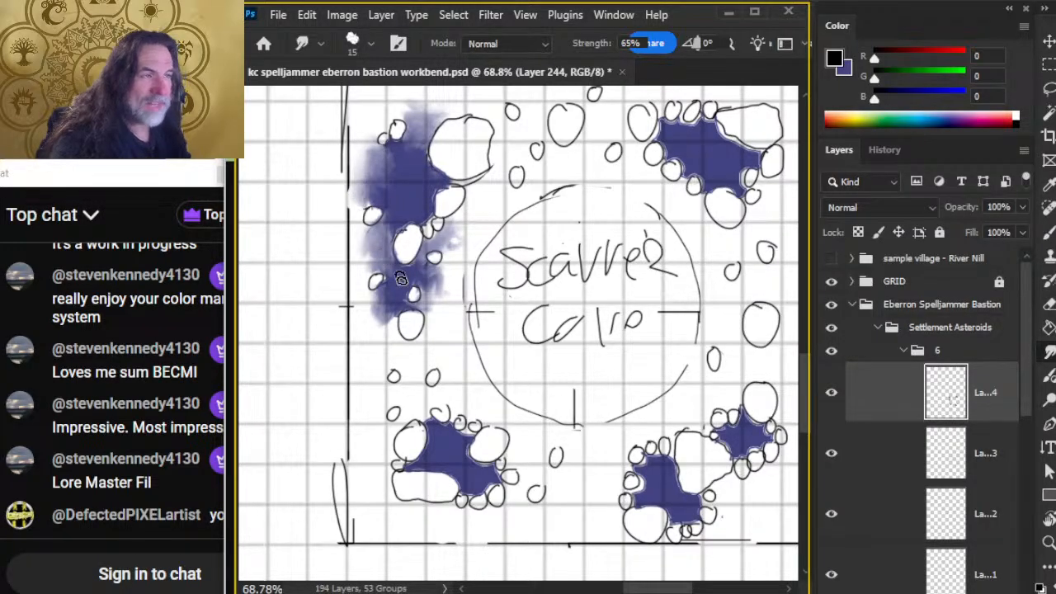
Step: On Layer 243, erase several small rocks along the upper and lower edges of the upper-right blue patch with a size 30 eraser
{"action": "left_click_drag", "start_coordinate": [613, 249], "coordinate": [453, 331]}
{"action": "left_click", "coordinate": [869, 453]}
{"action": "key", "text": "e"}
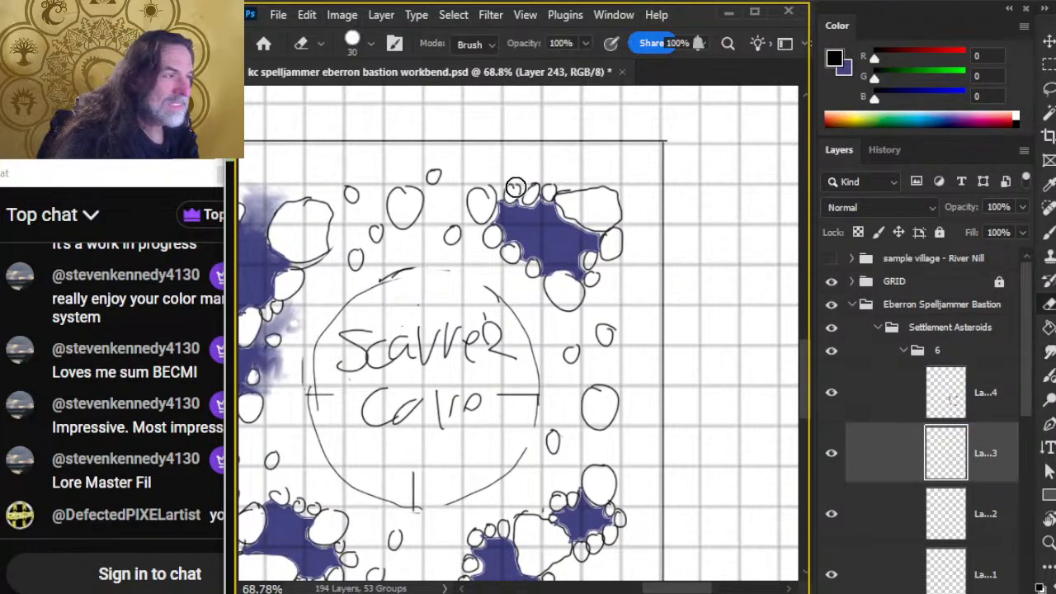
{"action": "mouse_move", "coordinate": [531, 190]}
{"action": "left_mouse_down"}
{"action": "mouse_move", "coordinate": [512, 255]}
{"action": "mouse_move", "coordinate": [601, 282]}
{"action": "mouse_move", "coordinate": [592, 261]}
{"action": "mouse_move", "coordinate": [600, 290]}
{"action": "mouse_move", "coordinate": [588, 248]}
{"action": "left_mouse_up"}
Step: On Layer 243, repair the black outlines of the remaining rocks on the lower and right sides of the upper-right blue patch
{"action": "key", "text": "b"}
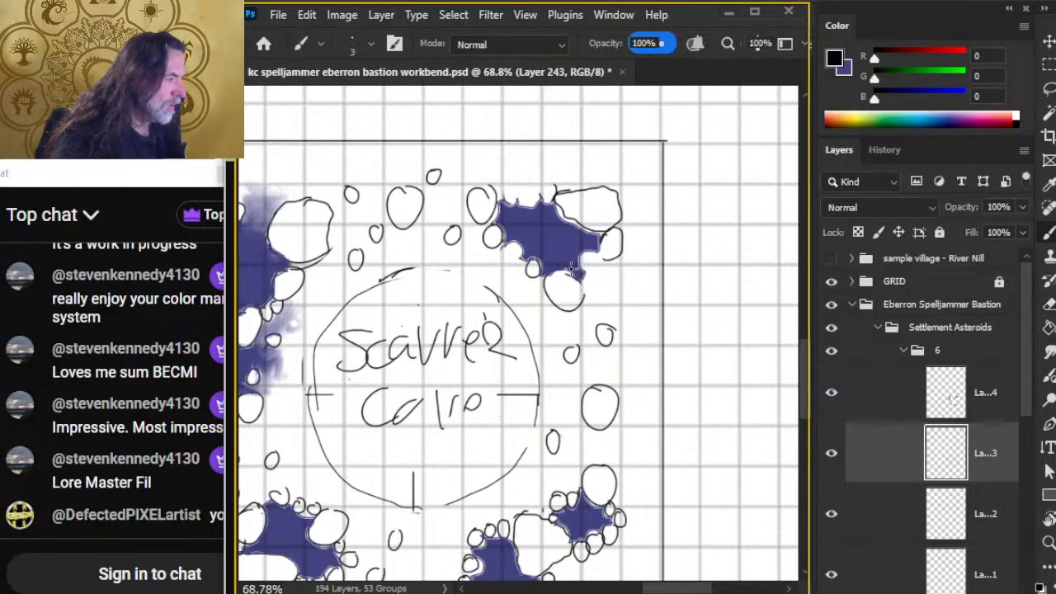
{"action": "left_click", "coordinate": [573, 273], "text": "alt"}
{"action": "key", "text": "x"}
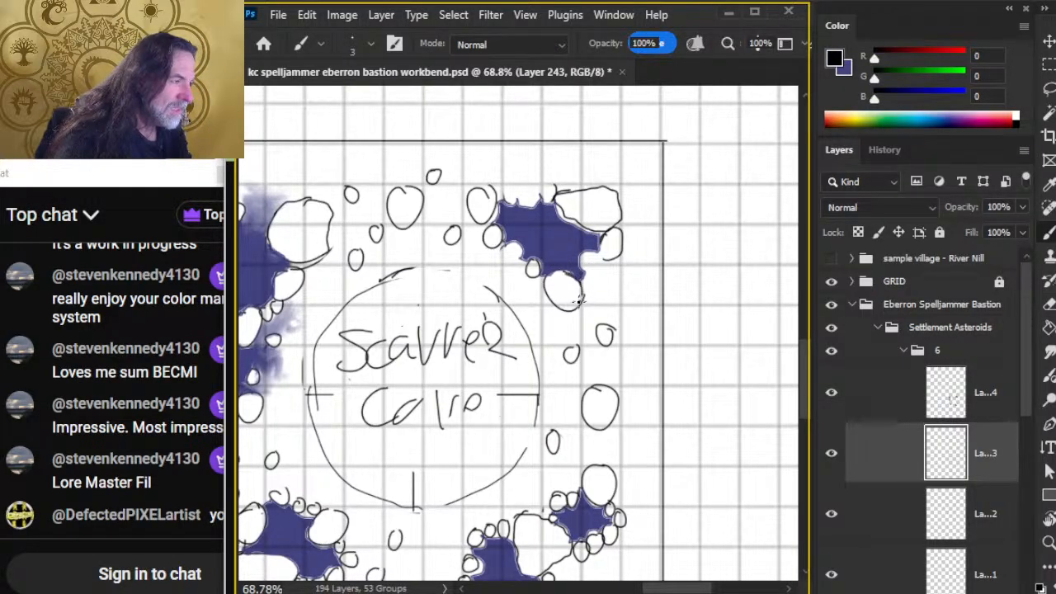
{"action": "left_click", "coordinate": [878, 415]}
{"action": "key", "text": "r"}
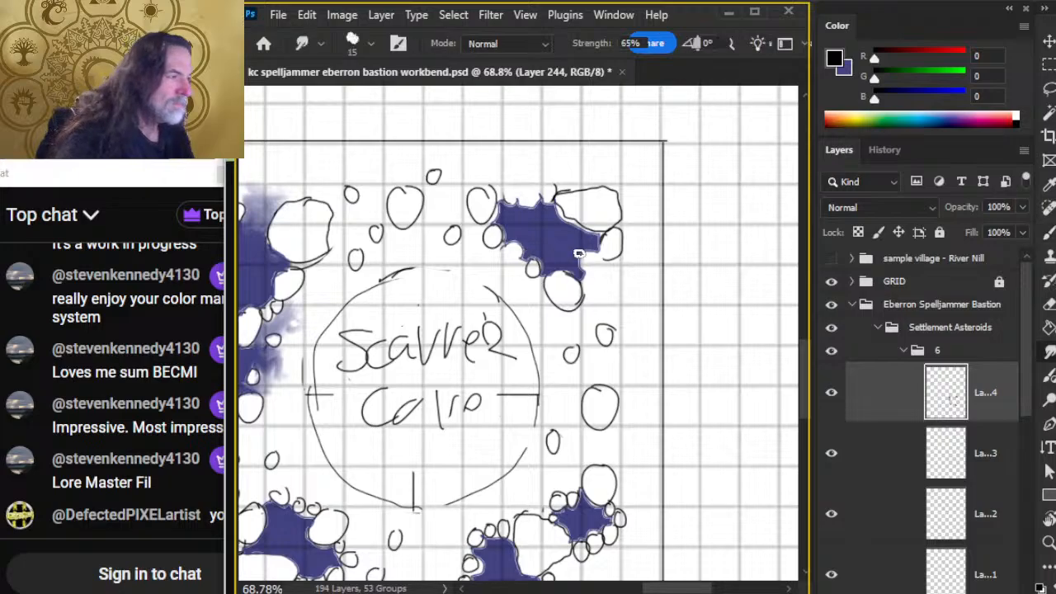
{"action": "key", "text": "b"}
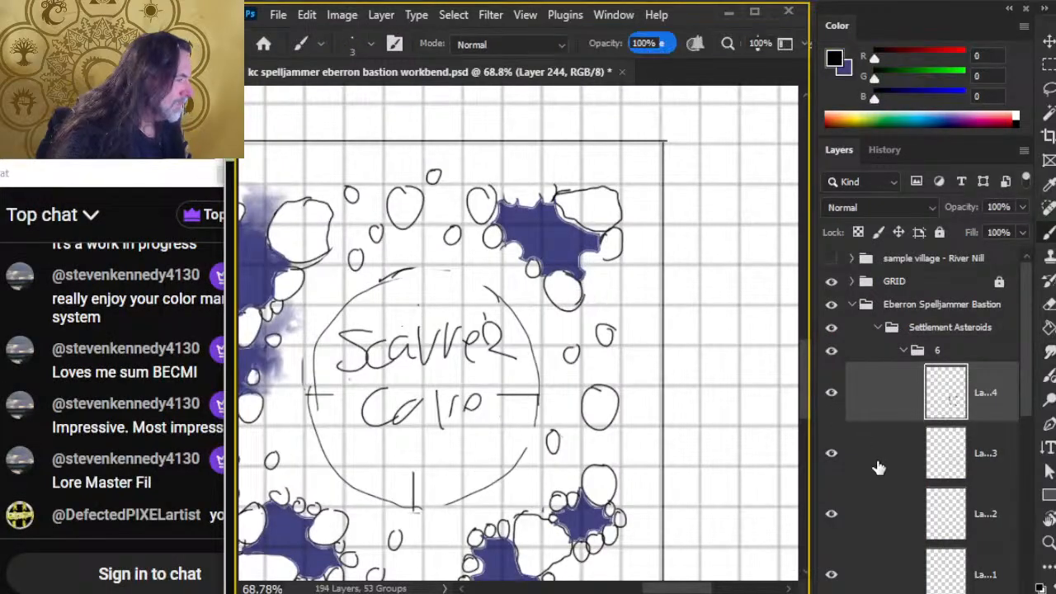
{"action": "left_click", "coordinate": [879, 467]}
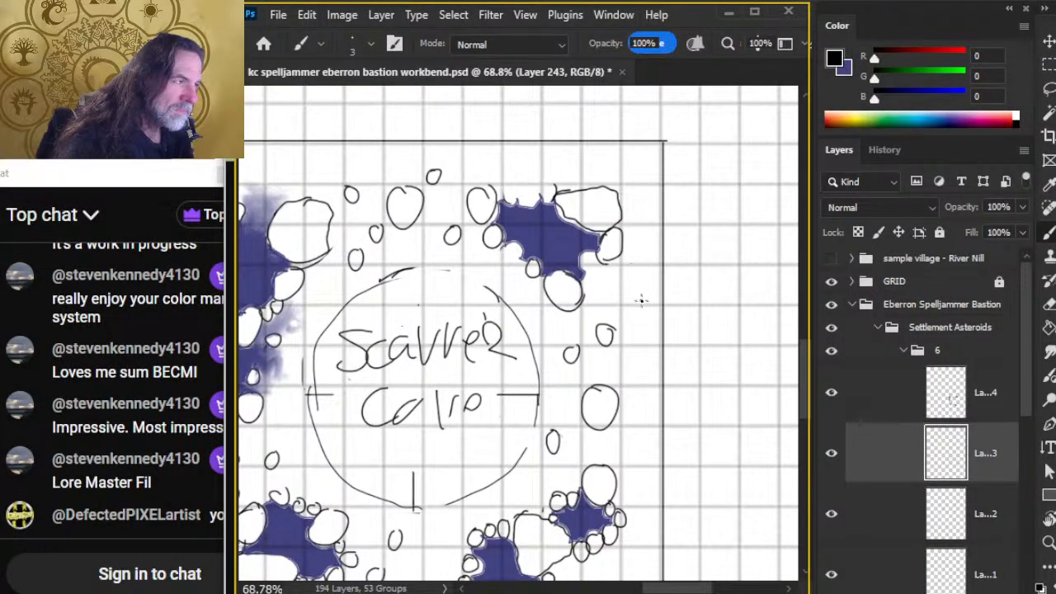
{"action": "left_click", "coordinate": [569, 260], "text": "alt"}
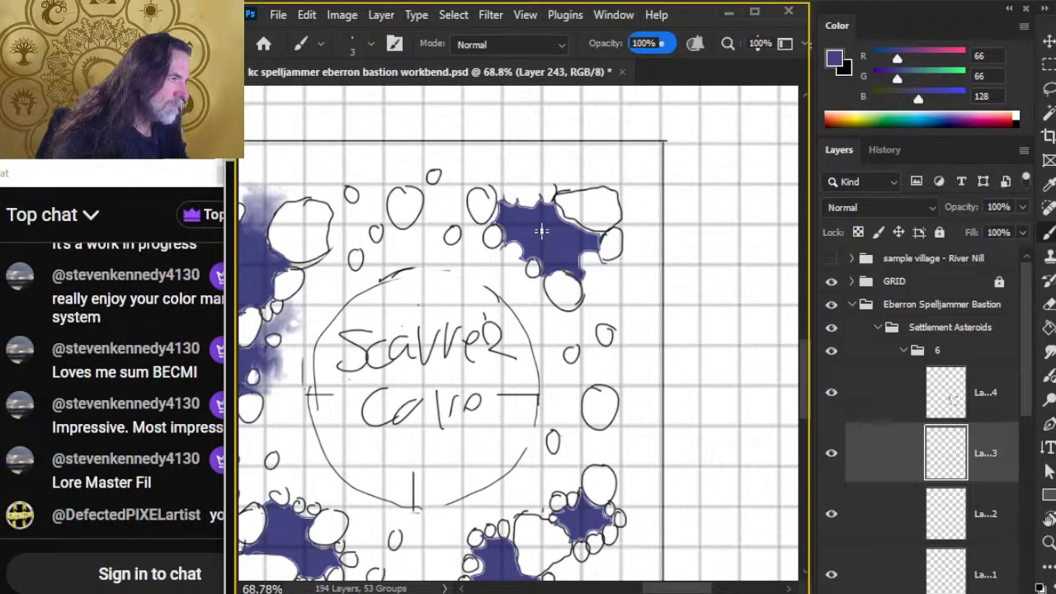
{"action": "key", "text": "x"}
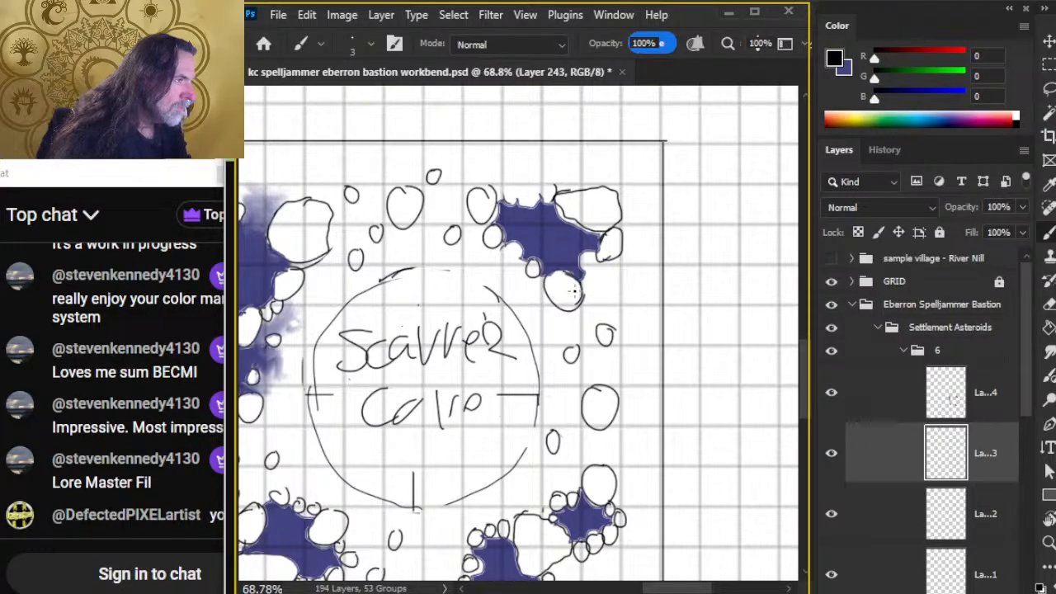
Step: On Layer 244, smudge the lower-right edge of the upper-right blue patch outward between the two remaining rocks
{"action": "left_click", "coordinate": [840, 452]}
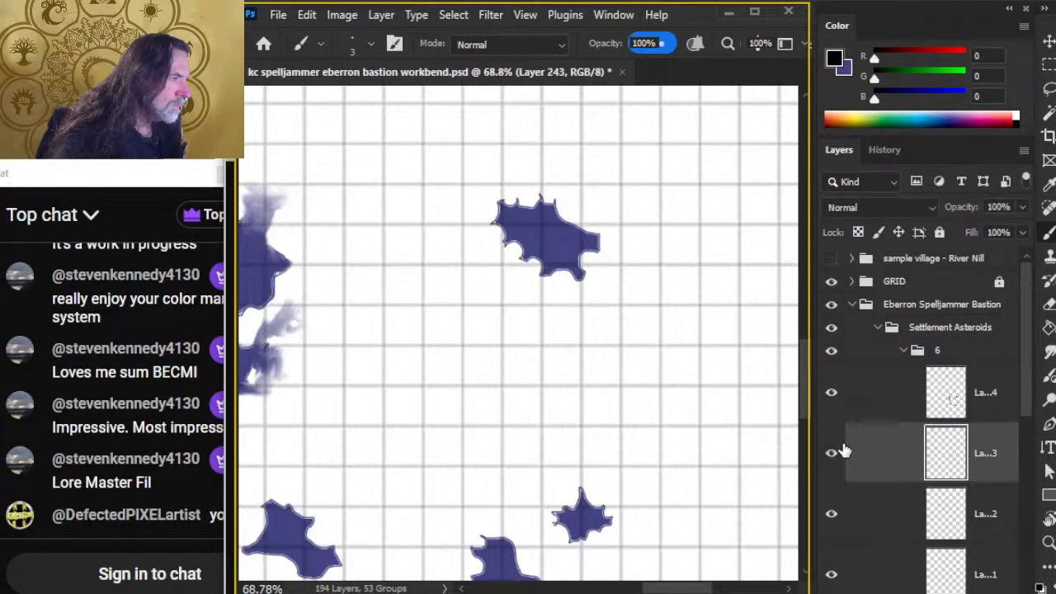
{"action": "left_click", "coordinate": [833, 453]}
{"action": "left_click", "coordinate": [867, 395]}
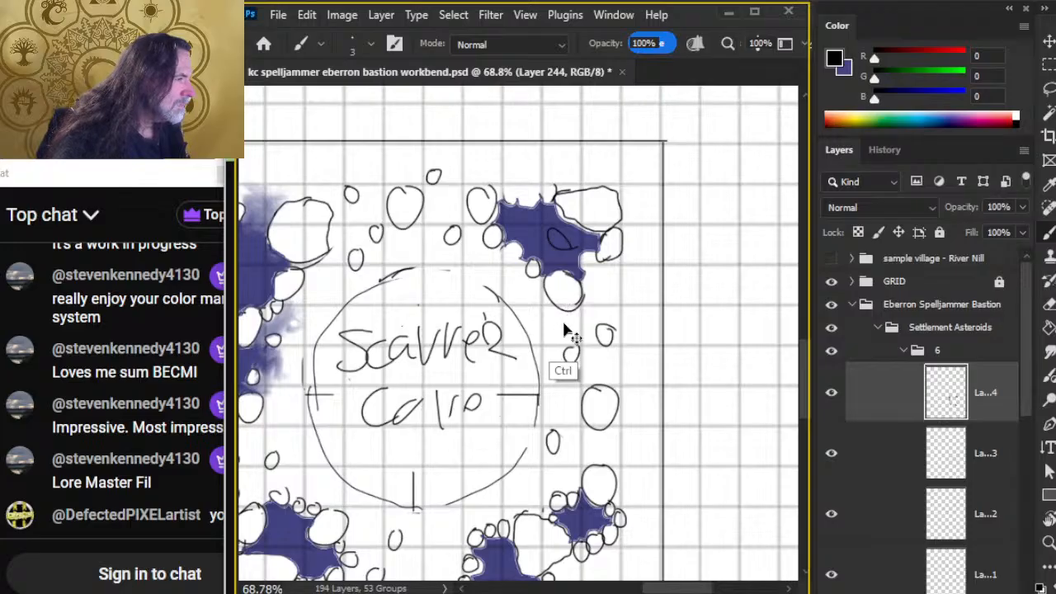
{"action": "key", "text": "r"}
{"action": "mouse_move", "coordinate": [584, 254]}
{"action": "left_mouse_down"}
{"action": "mouse_move", "coordinate": [595, 278]}
{"action": "mouse_move", "coordinate": [584, 282]}
{"action": "mouse_move", "coordinate": [593, 283]}
{"action": "mouse_move", "coordinate": [575, 234]}
{"action": "mouse_move", "coordinate": [593, 282]}
{"action": "mouse_move", "coordinate": [586, 253]}
{"action": "mouse_move", "coordinate": [596, 278]}
{"action": "mouse_move", "coordinate": [611, 270]}
{"action": "mouse_move", "coordinate": [595, 286]}
{"action": "mouse_move", "coordinate": [583, 242]}
{"action": "left_mouse_up"}
{"action": "key", "text": "l"}
{"action": "key", "text": "b"}
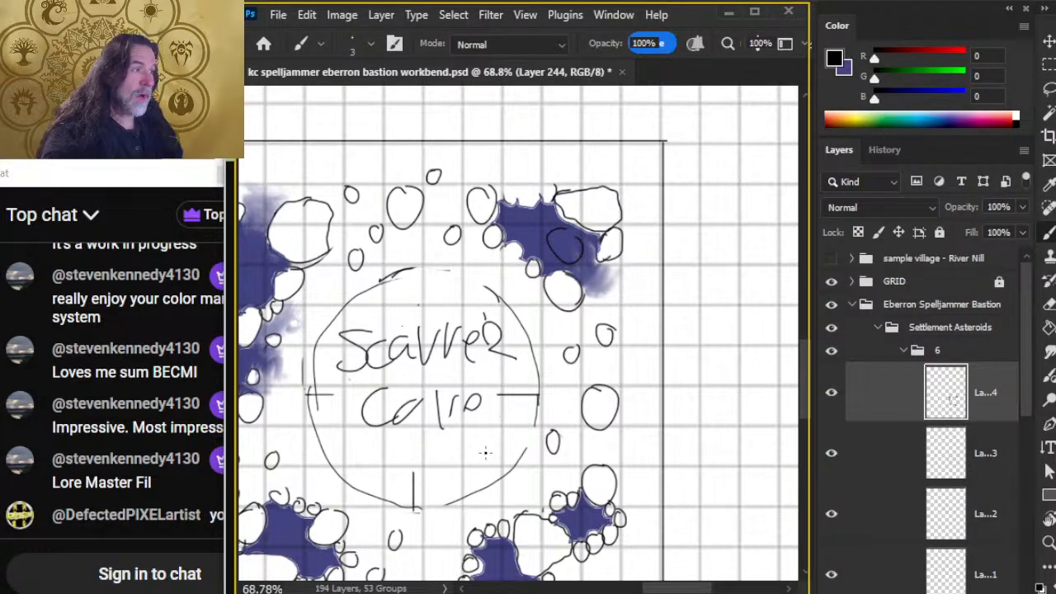
{"action": "left_click_drag", "start_coordinate": [532, 359], "coordinate": [611, 142]}
{"action": "left_click_drag", "start_coordinate": [584, 442], "coordinate": [559, 533]}
{"action": "left_click_drag", "start_coordinate": [624, 227], "coordinate": [589, 422]}
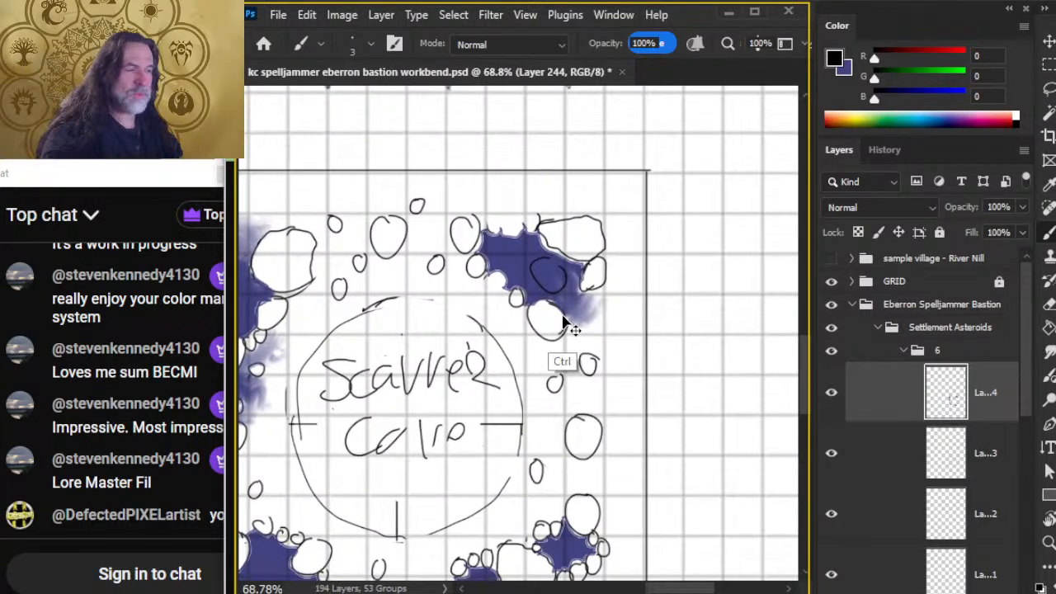
Step: Smudge the upper and lower-left edges of the upper-right blue patch outward with a size 20 Smudge brush at 65% strength
{"action": "key", "text": "r"}
{"action": "mouse_move", "coordinate": [512, 250]}
{"action": "left_mouse_down"}
{"action": "mouse_move", "coordinate": [493, 222]}
{"action": "mouse_move", "coordinate": [510, 226]}
{"action": "mouse_move", "coordinate": [526, 211]}
{"action": "mouse_move", "coordinate": [496, 294]}
{"action": "mouse_move", "coordinate": [483, 285]}
{"action": "mouse_move", "coordinate": [499, 298]}
{"action": "mouse_move", "coordinate": [493, 282]}
{"action": "left_mouse_up"}
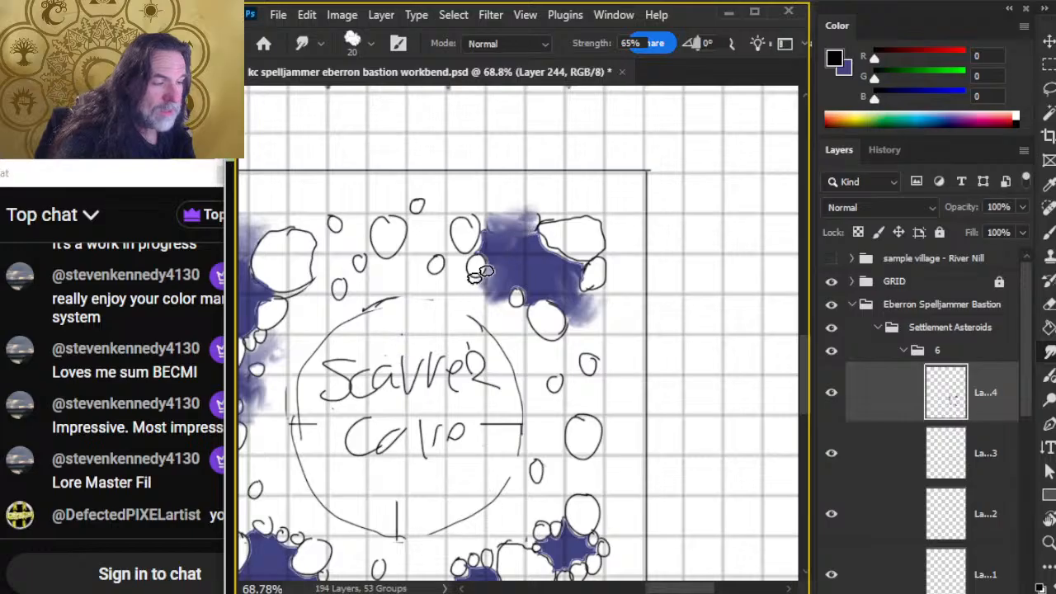
{"action": "mouse_move", "coordinate": [502, 234]}
{"action": "left_mouse_down"}
{"action": "mouse_move", "coordinate": [530, 231]}
{"action": "mouse_move", "coordinate": [486, 229]}
{"action": "mouse_move", "coordinate": [516, 209]}
{"action": "mouse_move", "coordinate": [511, 237]}
{"action": "mouse_move", "coordinate": [491, 217]}
{"action": "mouse_move", "coordinate": [516, 207]}
{"action": "mouse_move", "coordinate": [527, 226]}
{"action": "mouse_move", "coordinate": [500, 205]}
{"action": "mouse_move", "coordinate": [528, 212]}
{"action": "mouse_move", "coordinate": [502, 198]}
{"action": "left_mouse_up"}
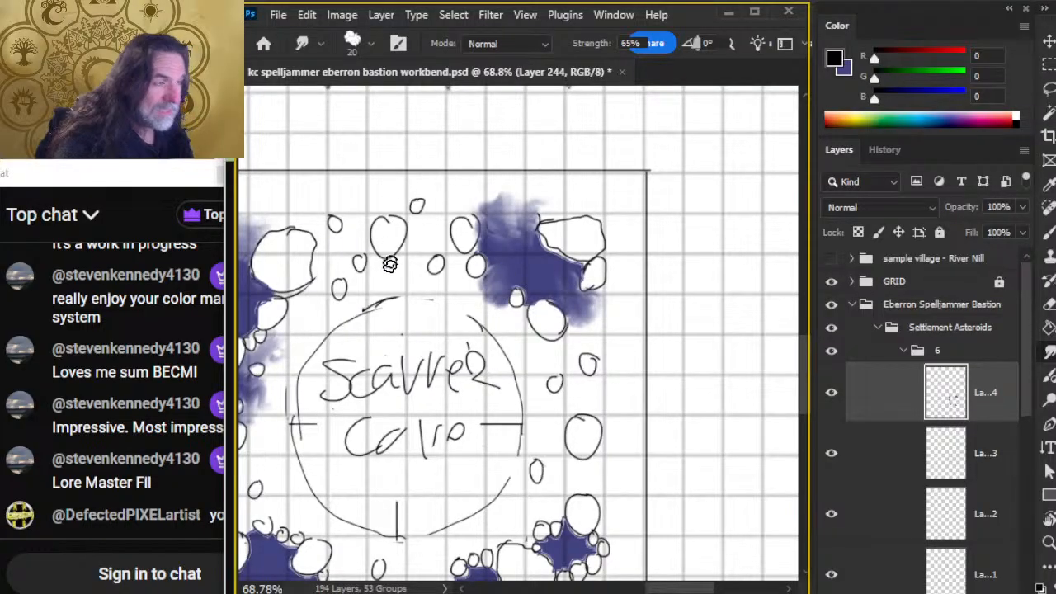
Step: On Layer 243, erase several small rocks around the two lower-right blue patches, reducing the eraser to size 15, and make Layer 244 active
{"action": "left_click_drag", "start_coordinate": [579, 399], "coordinate": [624, 167]}
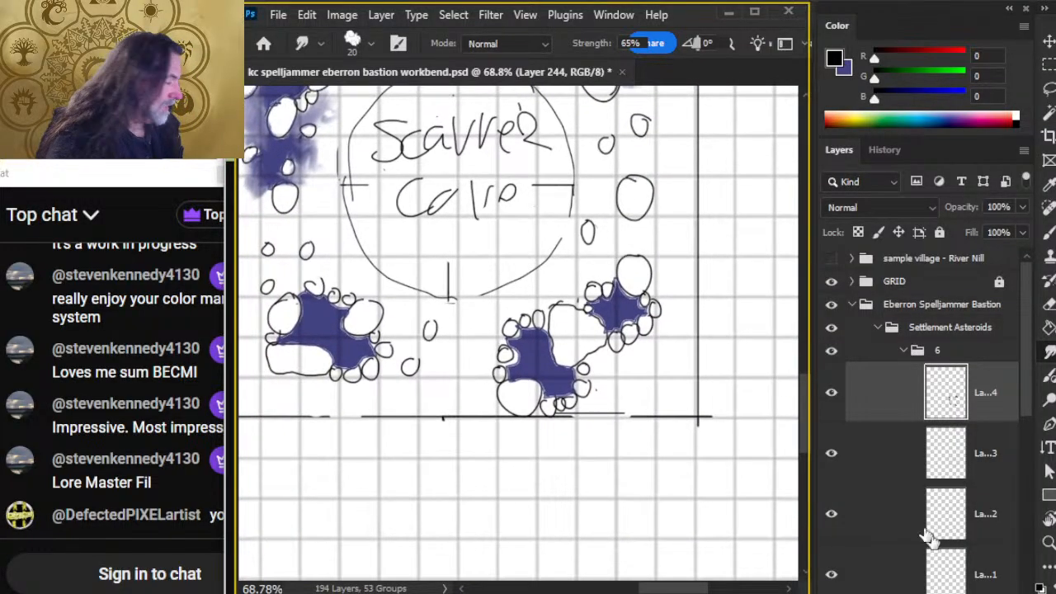
{"action": "left_click", "coordinate": [892, 464]}
{"action": "key", "text": "e"}
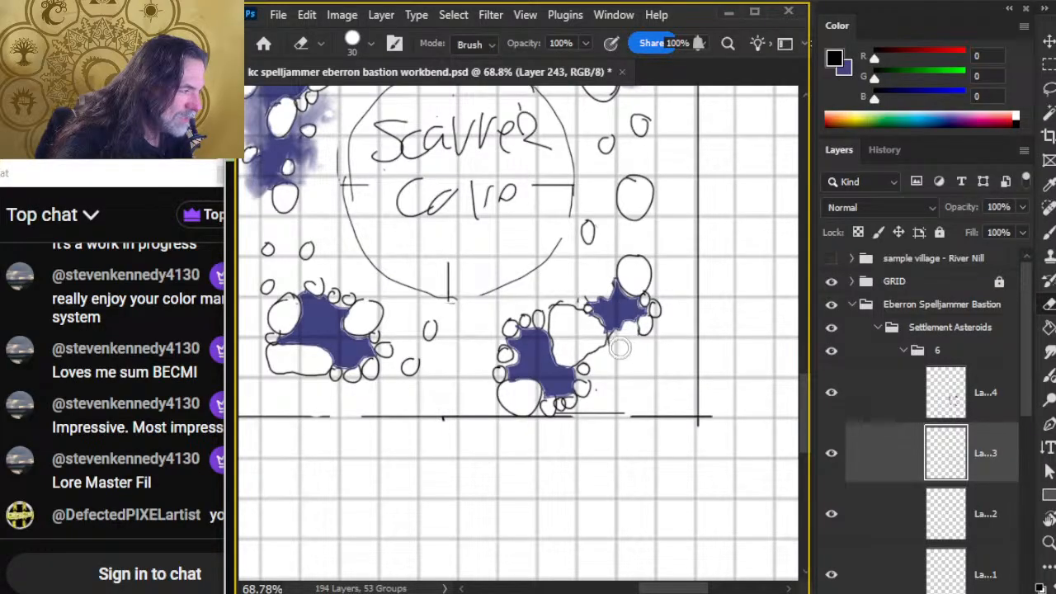
{"action": "key", "text": "bracketleft"}
{"action": "key", "text": "bracketleft"}
{"action": "key", "text": "bracketleft"}
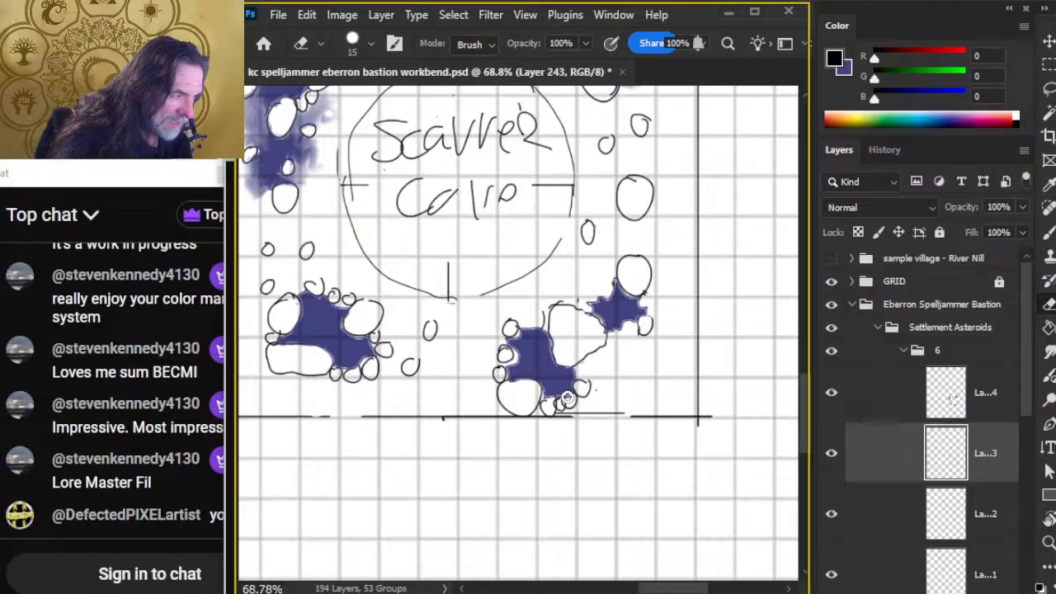
{"action": "mouse_move", "coordinate": [562, 409]}
{"action": "left_mouse_down"}
{"action": "mouse_move", "coordinate": [545, 404]}
{"action": "mouse_move", "coordinate": [571, 398]}
{"action": "left_mouse_up"}
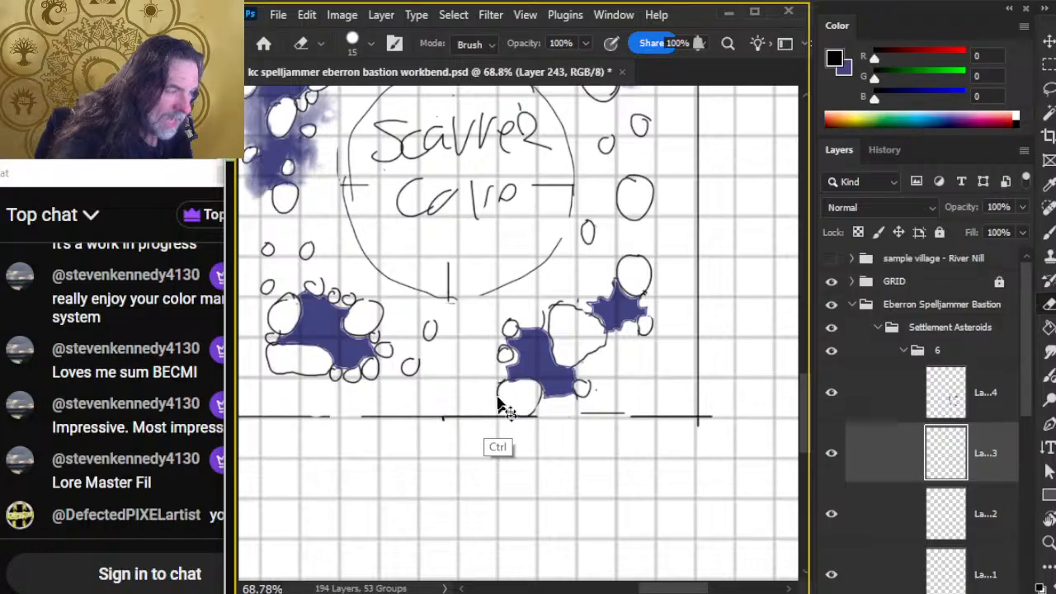
{"action": "left_click", "coordinate": [898, 411]}
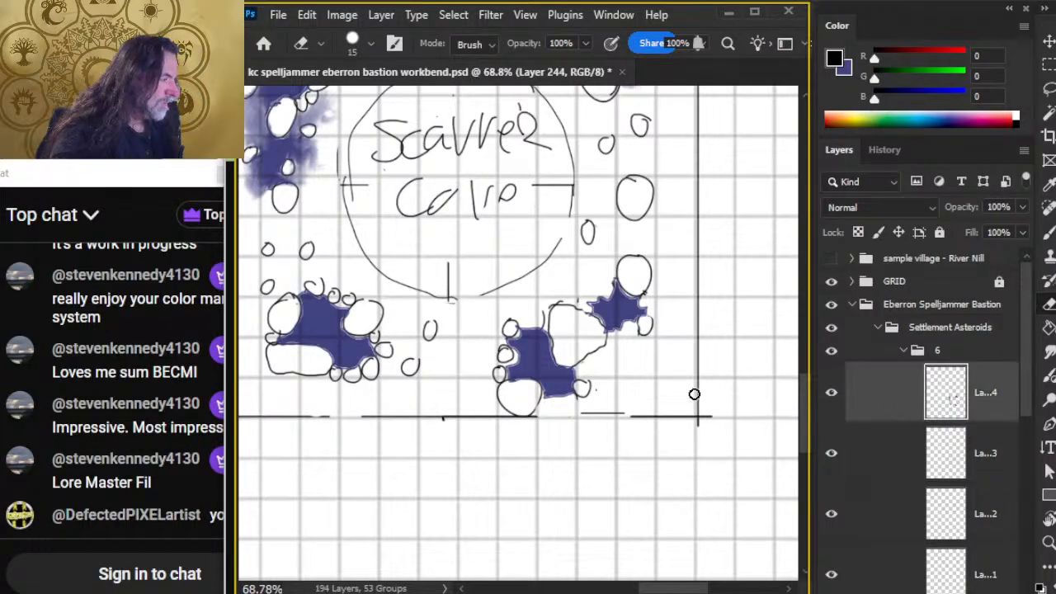
Step: On Layer 244, smudge the upper edges of the two lower-right blue patches outward and blend them together above the large rock
{"action": "key", "text": "r"}
{"action": "left_click_drag", "start_coordinate": [532, 347], "coordinate": [547, 307]}
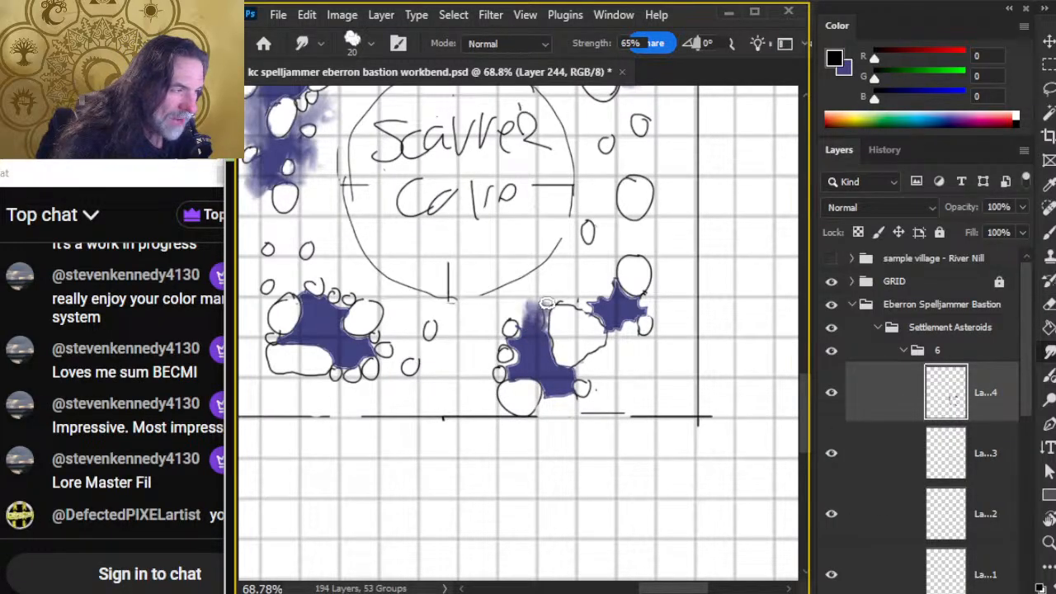
{"action": "mouse_move", "coordinate": [537, 346]}
{"action": "left_mouse_down"}
{"action": "mouse_move", "coordinate": [519, 318]}
{"action": "mouse_move", "coordinate": [544, 313]}
{"action": "mouse_move", "coordinate": [527, 322]}
{"action": "mouse_move", "coordinate": [537, 339]}
{"action": "mouse_move", "coordinate": [545, 291]}
{"action": "left_mouse_up"}
{"action": "mouse_move", "coordinate": [617, 302]}
{"action": "left_mouse_down"}
{"action": "mouse_move", "coordinate": [569, 291]}
{"action": "mouse_move", "coordinate": [592, 307]}
{"action": "mouse_move", "coordinate": [606, 300]}
{"action": "mouse_move", "coordinate": [604, 275]}
{"action": "mouse_move", "coordinate": [612, 299]}
{"action": "mouse_move", "coordinate": [596, 321]}
{"action": "mouse_move", "coordinate": [622, 315]}
{"action": "mouse_move", "coordinate": [569, 296]}
{"action": "mouse_move", "coordinate": [554, 308]}
{"action": "mouse_move", "coordinate": [591, 301]}
{"action": "mouse_move", "coordinate": [614, 315]}
{"action": "mouse_move", "coordinate": [580, 294]}
{"action": "mouse_move", "coordinate": [604, 286]}
{"action": "mouse_move", "coordinate": [607, 306]}
{"action": "mouse_move", "coordinate": [631, 302]}
{"action": "mouse_move", "coordinate": [613, 266]}
{"action": "mouse_move", "coordinate": [591, 290]}
{"action": "mouse_move", "coordinate": [549, 298]}
{"action": "mouse_move", "coordinate": [594, 326]}
{"action": "mouse_move", "coordinate": [599, 341]}
{"action": "mouse_move", "coordinate": [546, 310]}
{"action": "mouse_move", "coordinate": [593, 361]}
{"action": "mouse_move", "coordinate": [533, 318]}
{"action": "left_mouse_up"}
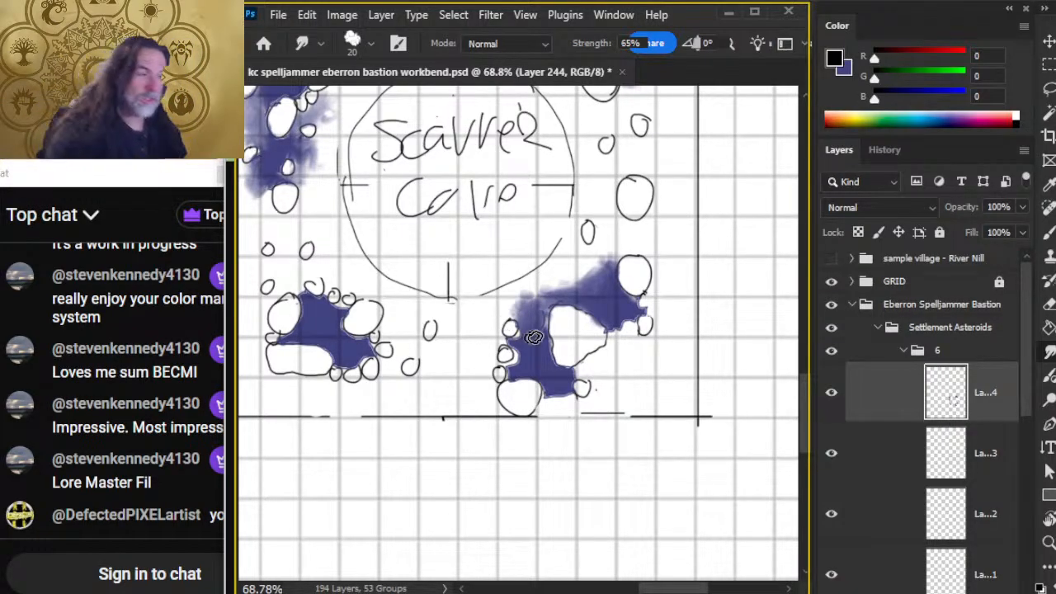
{"action": "key", "text": "b"}
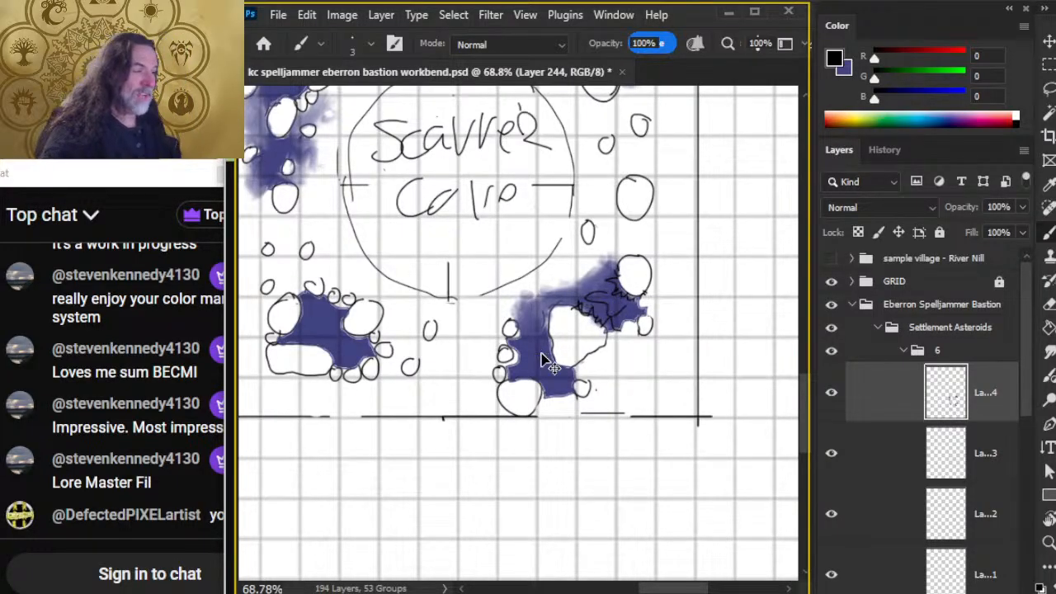
{"action": "key", "text": "ctrl+z"}
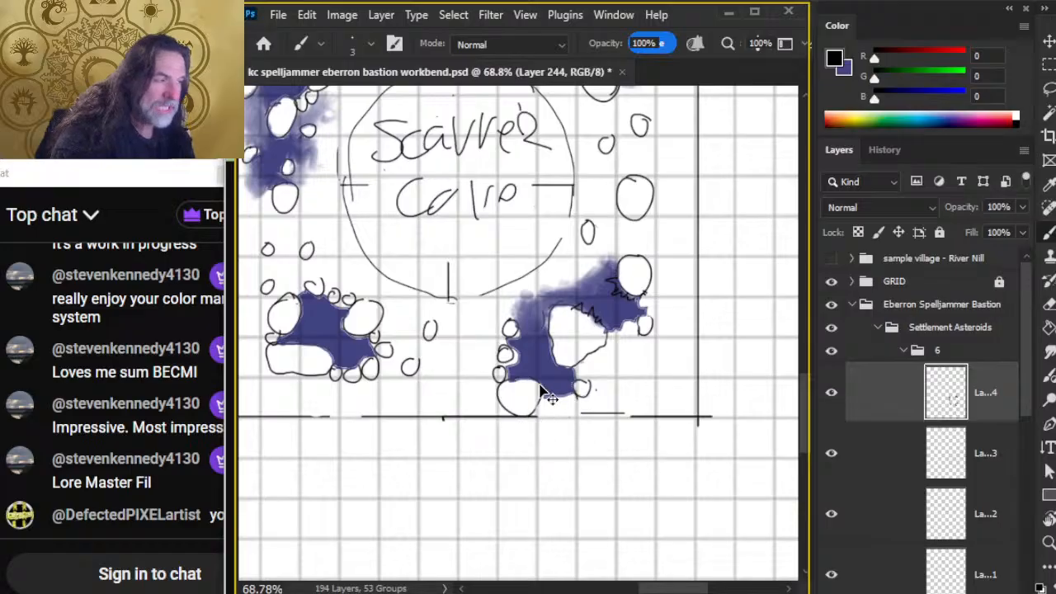
{"action": "key", "text": "ctrl+z"}
{"action": "key", "text": "ctrl+z"}
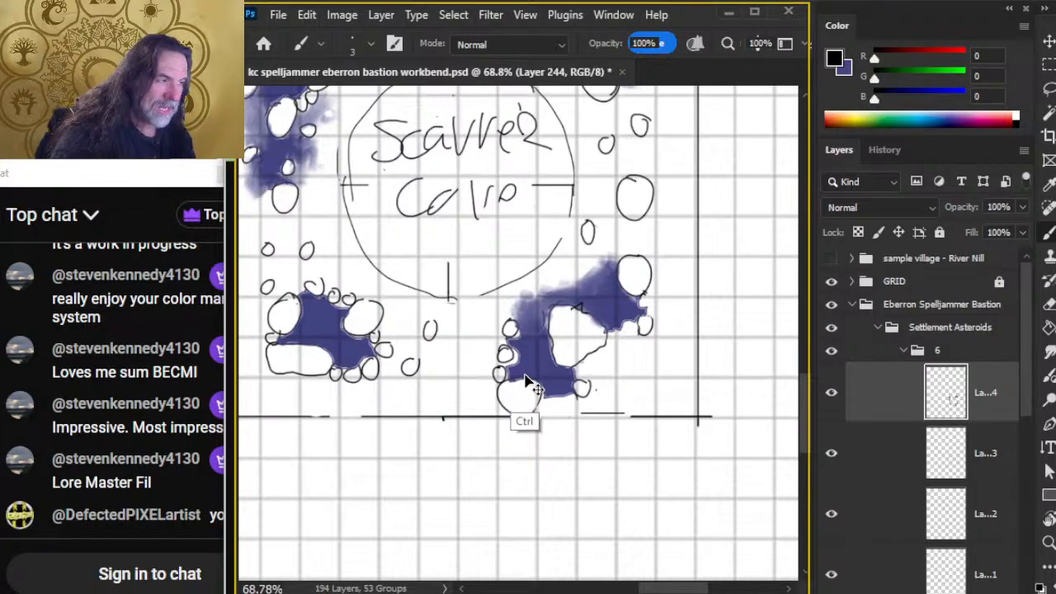
Step: Smudge the left and lower edges of the merged lower-right blue patch outward and widen its blurred upper-left edge
{"action": "key", "text": "r"}
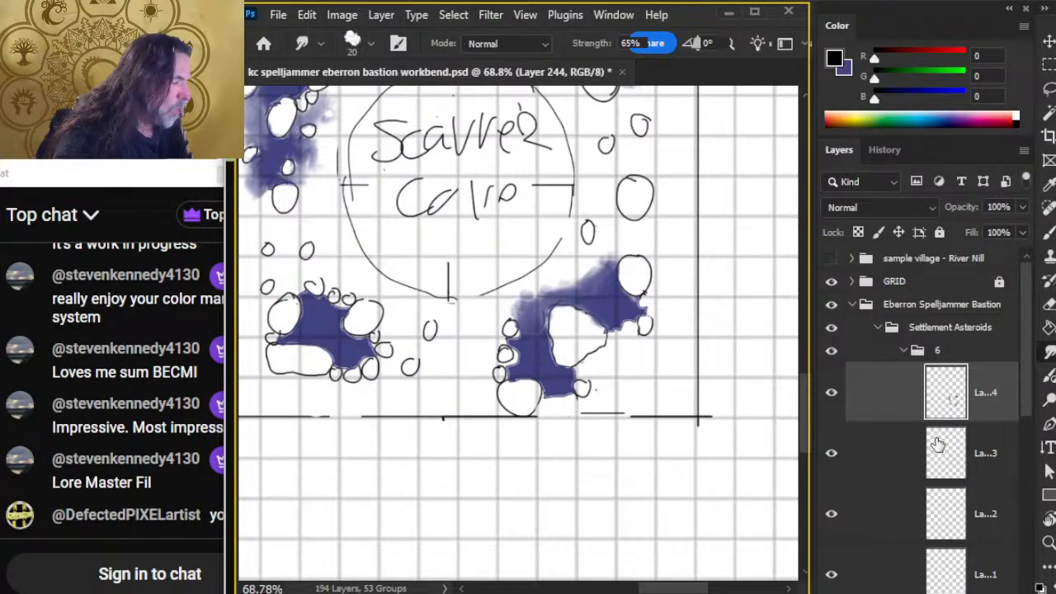
{"action": "mouse_move", "coordinate": [536, 337]}
{"action": "left_mouse_down"}
{"action": "mouse_move", "coordinate": [502, 341]}
{"action": "mouse_move", "coordinate": [526, 364]}
{"action": "left_mouse_up"}
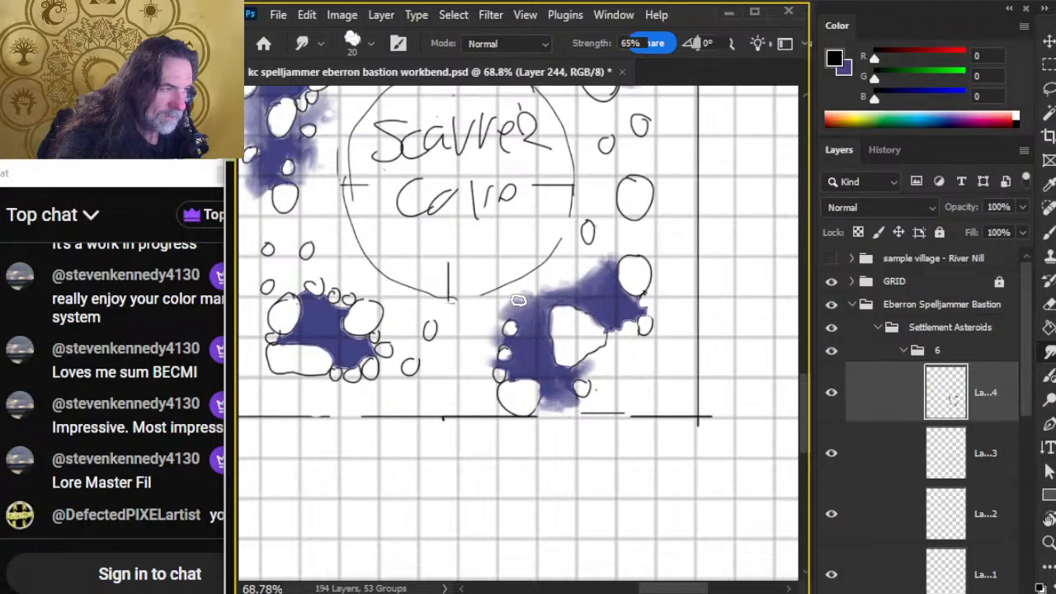
{"action": "mouse_move", "coordinate": [541, 297]}
{"action": "left_mouse_down"}
{"action": "mouse_move", "coordinate": [593, 267]}
{"action": "mouse_move", "coordinate": [564, 297]}
{"action": "mouse_move", "coordinate": [571, 285]}
{"action": "mouse_move", "coordinate": [606, 279]}
{"action": "mouse_move", "coordinate": [606, 267]}
{"action": "mouse_move", "coordinate": [586, 285]}
{"action": "mouse_move", "coordinate": [550, 292]}
{"action": "mouse_move", "coordinate": [549, 281]}
{"action": "mouse_move", "coordinate": [606, 268]}
{"action": "mouse_move", "coordinate": [511, 308]}
{"action": "mouse_move", "coordinate": [540, 304]}
{"action": "mouse_move", "coordinate": [514, 307]}
{"action": "mouse_move", "coordinate": [558, 269]}
{"action": "mouse_move", "coordinate": [501, 306]}
{"action": "mouse_move", "coordinate": [521, 285]}
{"action": "mouse_move", "coordinate": [545, 305]}
{"action": "mouse_move", "coordinate": [547, 291]}
{"action": "mouse_move", "coordinate": [592, 286]}
{"action": "left_mouse_up"}
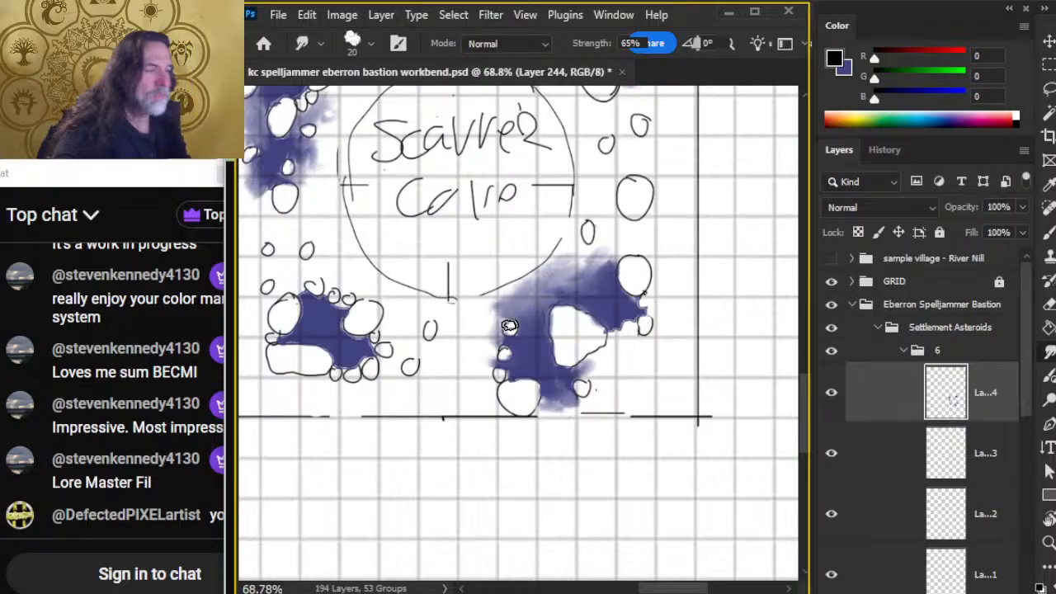
Step: Below the map, brush an oval with two inward-pointing arrows, and under it two horizontal lines with outward-pointing arrows and a wavy line
{"action": "key", "text": "b"}
{"action": "key", "text": "space"}
{"action": "mouse_move", "coordinate": [441, 471]}
{"action": "left_mouse_down"}
{"action": "mouse_move", "coordinate": [493, 278]}
{"action": "mouse_move", "coordinate": [511, 341]}
{"action": "mouse_move", "coordinate": [521, 293]}
{"action": "left_mouse_up"}
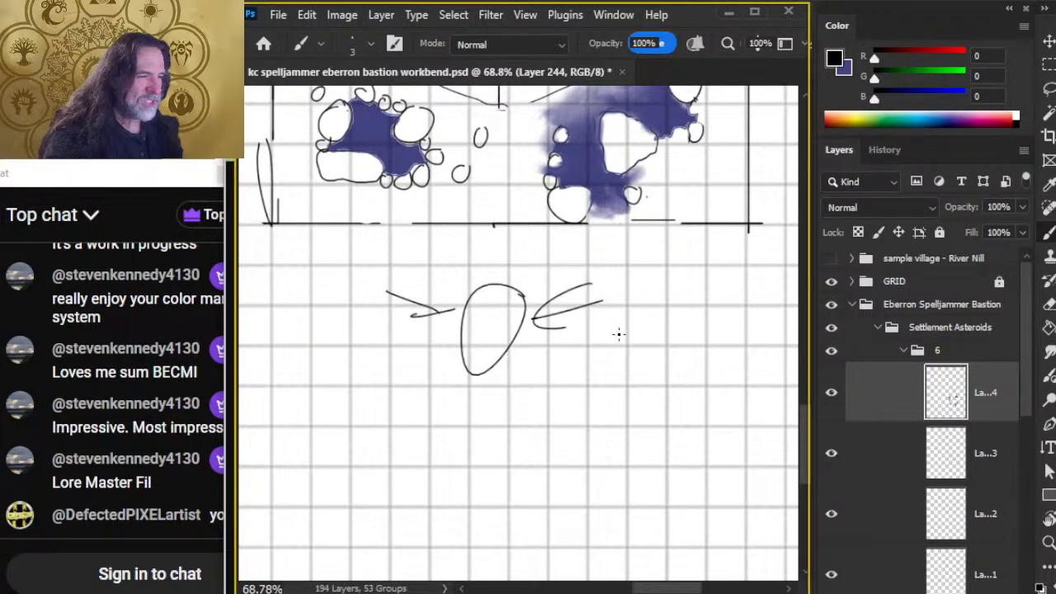
{"action": "key", "text": "space"}
{"action": "left_click_drag", "start_coordinate": [455, 473], "coordinate": [478, 344]}
{"action": "mouse_move", "coordinate": [370, 315]}
{"action": "left_mouse_down"}
{"action": "mouse_move", "coordinate": [557, 333]}
{"action": "mouse_move", "coordinate": [290, 289]}
{"action": "mouse_move", "coordinate": [646, 297]}
{"action": "left_mouse_up"}
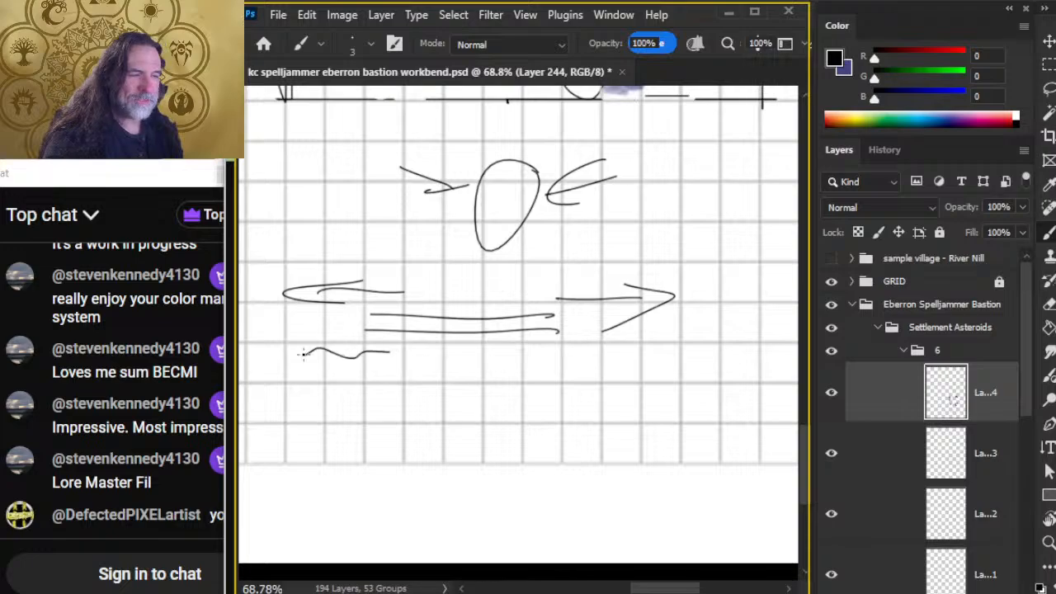
{"action": "key", "text": "space"}
{"action": "left_click_drag", "start_coordinate": [599, 232], "coordinate": [590, 501]}
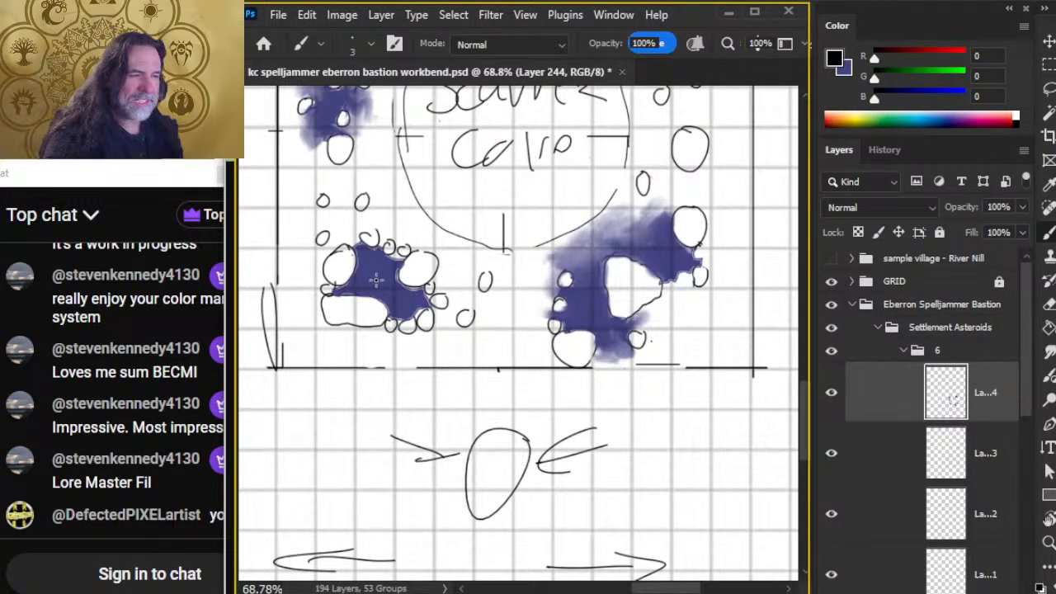
Step: Smudge the right edge of the upper-left blue patch outward beside the small rocks at its middle
{"action": "left_click_drag", "start_coordinate": [426, 183], "coordinate": [512, 347]}
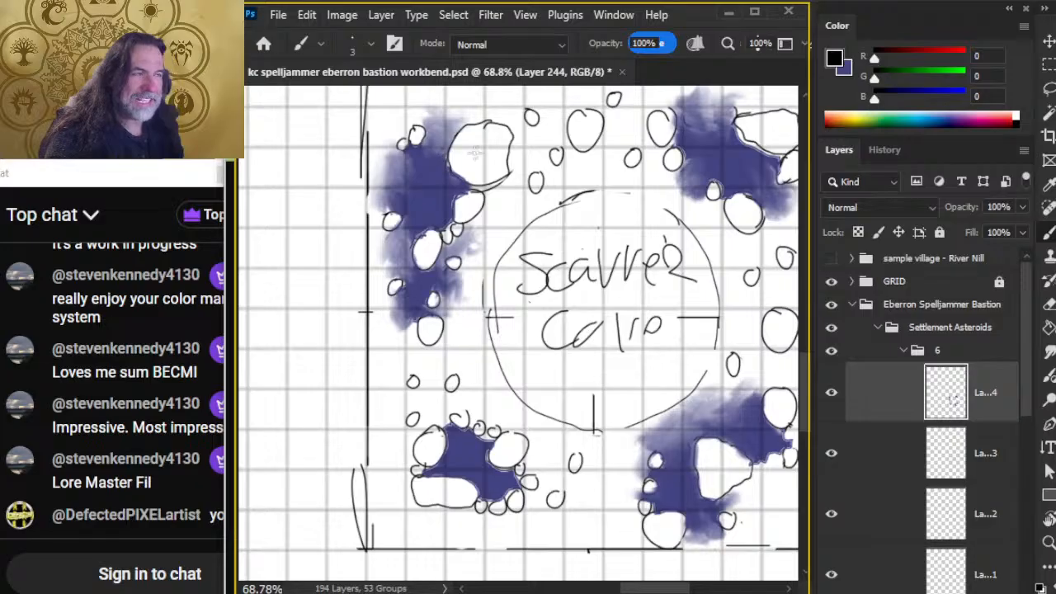
{"action": "left_click_drag", "start_coordinate": [469, 195], "coordinate": [484, 292]}
{"action": "key", "text": "r"}
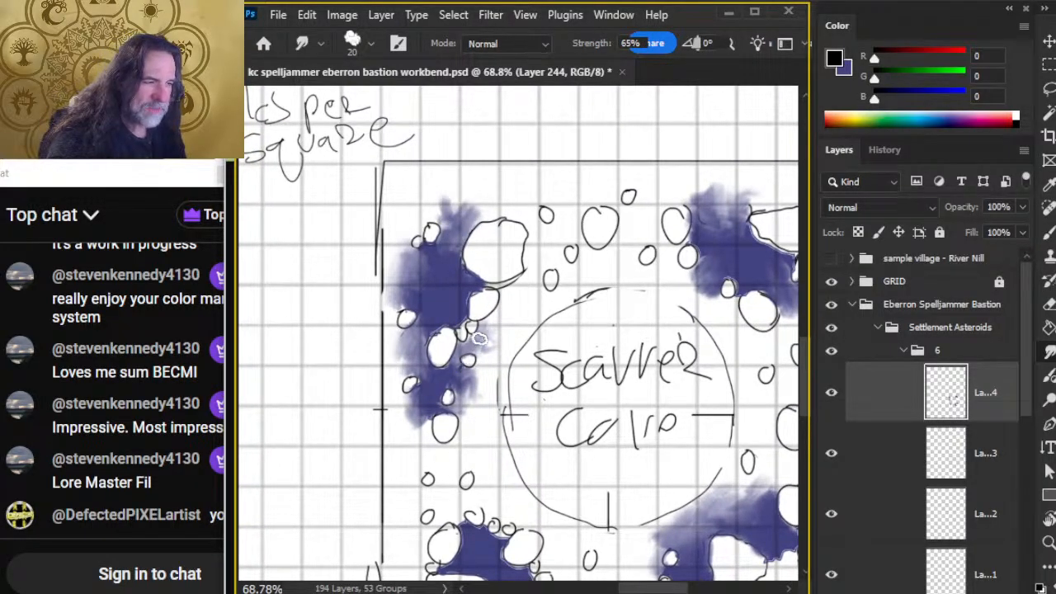
{"action": "mouse_move", "coordinate": [479, 338]}
{"action": "left_mouse_down"}
{"action": "mouse_move", "coordinate": [485, 353]}
{"action": "mouse_move", "coordinate": [488, 331]}
{"action": "left_mouse_up"}
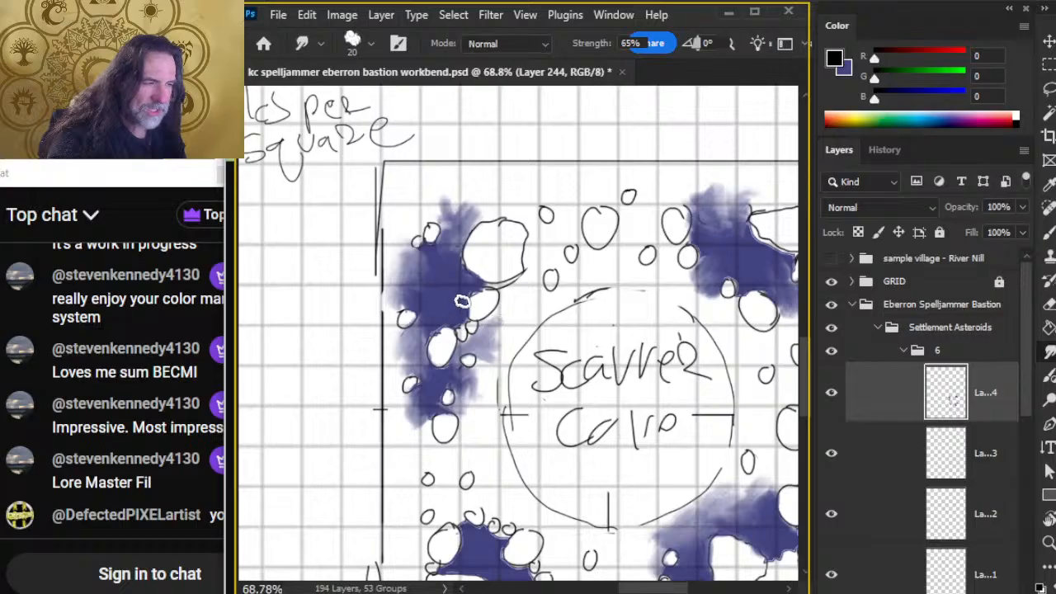
{"action": "key", "text": "l"}
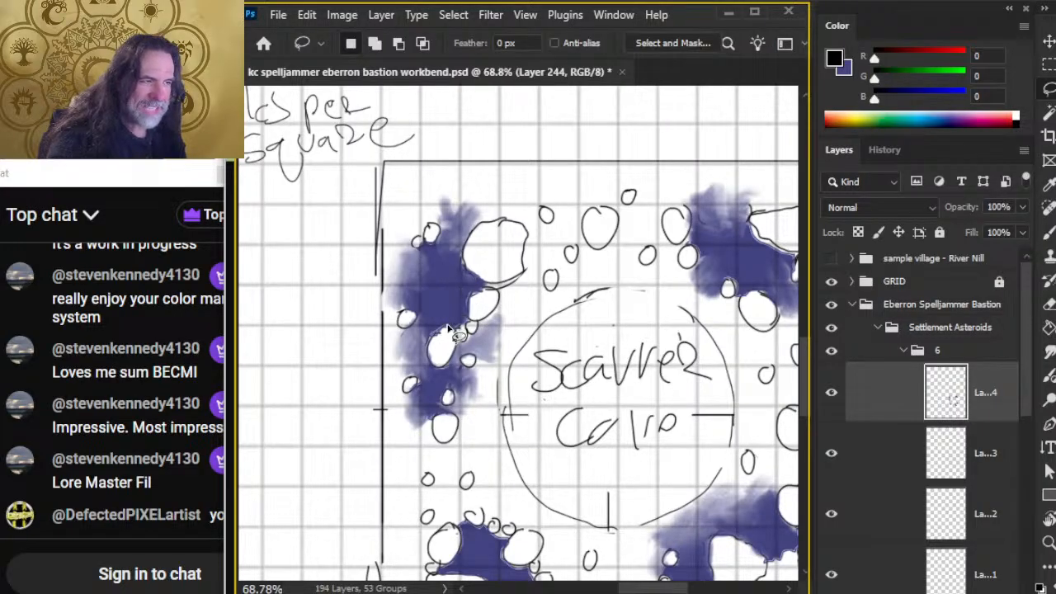
{"action": "mouse_move", "coordinate": [464, 307]}
{"action": "left_mouse_down"}
{"action": "mouse_move", "coordinate": [458, 274]}
{"action": "mouse_move", "coordinate": [441, 299]}
{"action": "mouse_move", "coordinate": [411, 307]}
{"action": "mouse_move", "coordinate": [448, 322]}
{"action": "mouse_move", "coordinate": [475, 288]}
{"action": "mouse_move", "coordinate": [459, 266]}
{"action": "mouse_move", "coordinate": [415, 332]}
{"action": "left_mouse_up"}
{"action": "key", "text": "ctrl+d"}
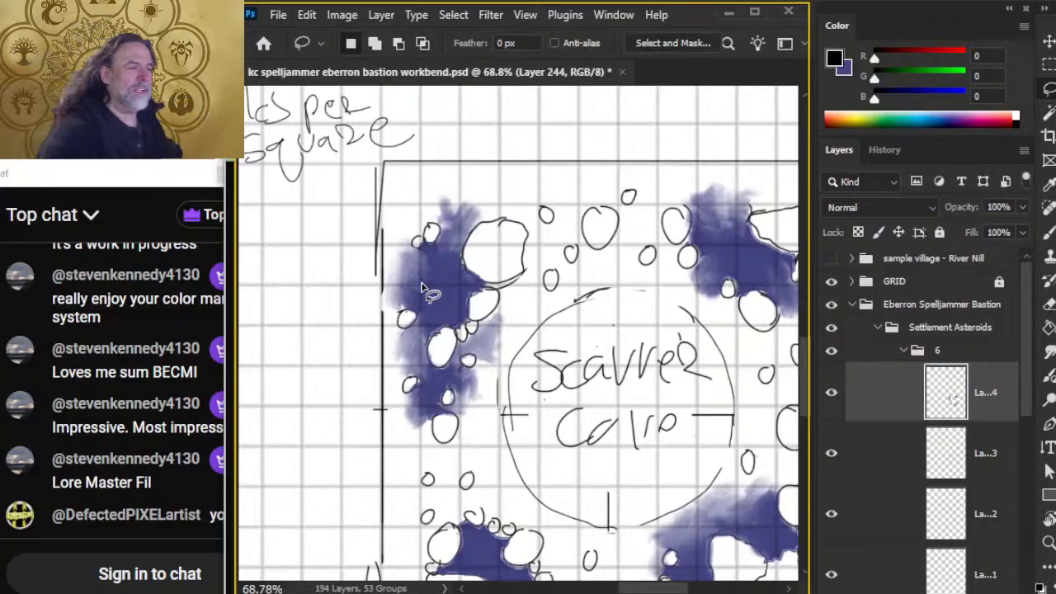
Step: Smudge the top edge of the upper-left blue patch outward next to the large rock
{"action": "key", "text": "r"}
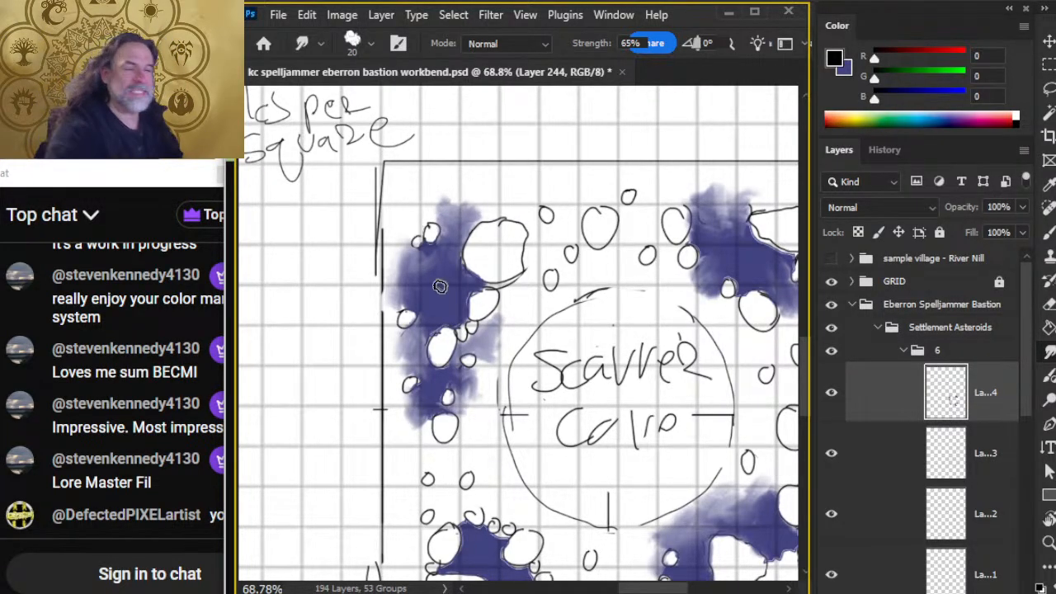
{"action": "mouse_move", "coordinate": [484, 232]}
{"action": "left_mouse_down"}
{"action": "mouse_move", "coordinate": [441, 201]}
{"action": "mouse_move", "coordinate": [474, 201]}
{"action": "mouse_move", "coordinate": [448, 214]}
{"action": "mouse_move", "coordinate": [483, 217]}
{"action": "mouse_move", "coordinate": [463, 227]}
{"action": "mouse_move", "coordinate": [449, 217]}
{"action": "mouse_move", "coordinate": [444, 233]}
{"action": "mouse_move", "coordinate": [463, 229]}
{"action": "mouse_move", "coordinate": [456, 246]}
{"action": "mouse_move", "coordinate": [425, 254]}
{"action": "mouse_move", "coordinate": [462, 257]}
{"action": "mouse_move", "coordinate": [462, 238]}
{"action": "mouse_move", "coordinate": [456, 262]}
{"action": "mouse_move", "coordinate": [472, 268]}
{"action": "mouse_move", "coordinate": [446, 297]}
{"action": "mouse_move", "coordinate": [445, 257]}
{"action": "left_mouse_up"}
Step: Lasso the core areas of the four dark blue patches, adding each one to the same selection
{"action": "key", "text": "l"}
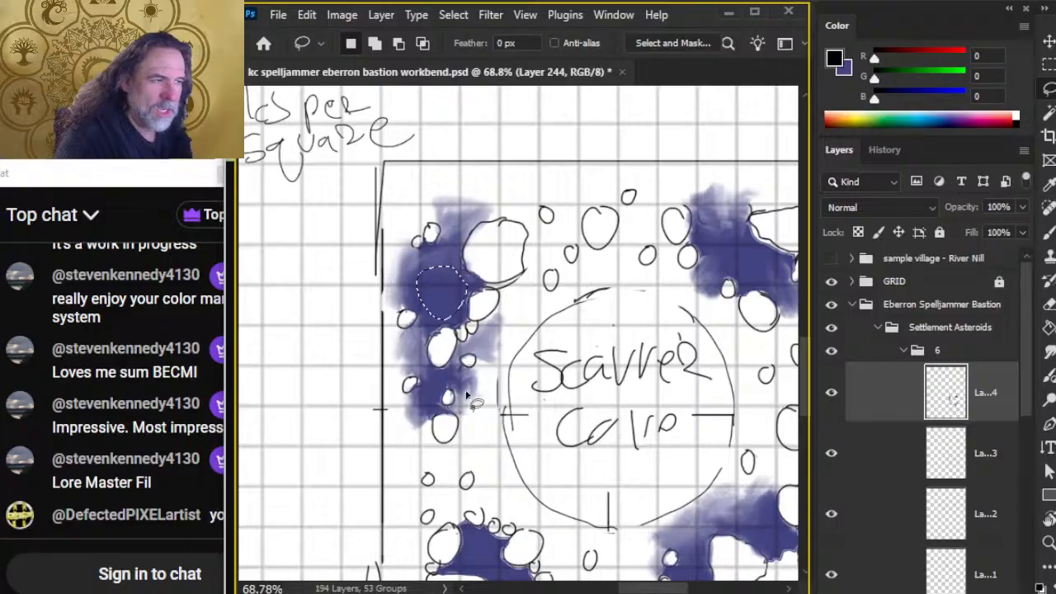
{"action": "mouse_move", "coordinate": [419, 257]}
{"action": "left_mouse_down"}
{"action": "mouse_move", "coordinate": [463, 277]}
{"action": "mouse_move", "coordinate": [420, 248]}
{"action": "left_mouse_up"}
{"action": "left_click_drag", "start_coordinate": [550, 281], "coordinate": [402, 258]}
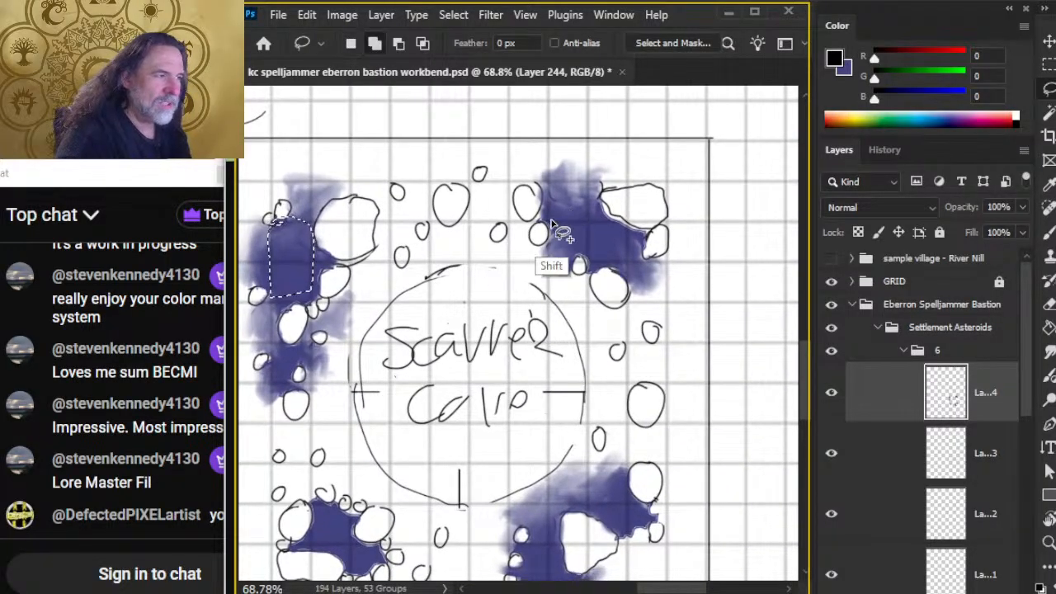
{"action": "mouse_move", "coordinate": [553, 218]}
{"action": "left_mouse_down"}
{"action": "mouse_move", "coordinate": [612, 262]}
{"action": "mouse_move", "coordinate": [592, 225]}
{"action": "mouse_move", "coordinate": [553, 220]}
{"action": "left_mouse_up"}
{"action": "left_click_drag", "start_coordinate": [502, 396], "coordinate": [486, 199]}
{"action": "mouse_move", "coordinate": [506, 363]}
{"action": "left_mouse_down"}
{"action": "mouse_move", "coordinate": [535, 388]}
{"action": "mouse_move", "coordinate": [500, 353]}
{"action": "left_mouse_up"}
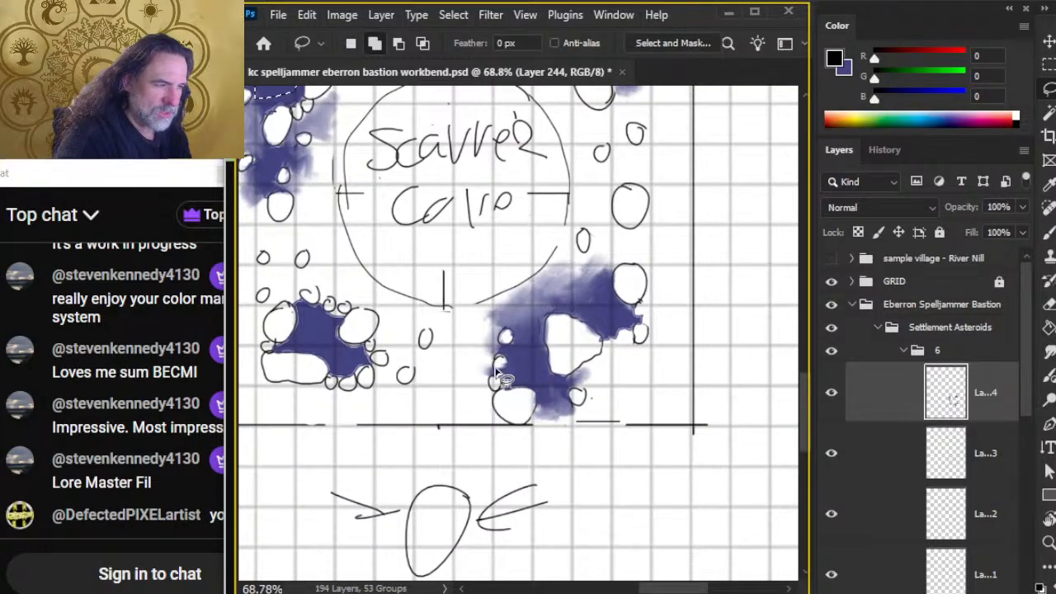
{"action": "mouse_move", "coordinate": [297, 340]}
{"action": "left_mouse_down"}
{"action": "mouse_move", "coordinate": [345, 345]}
{"action": "mouse_move", "coordinate": [284, 351]}
{"action": "mouse_move", "coordinate": [368, 450]}
{"action": "left_mouse_up"}
{"action": "left_click_drag", "start_coordinate": [363, 111], "coordinate": [359, 136]}
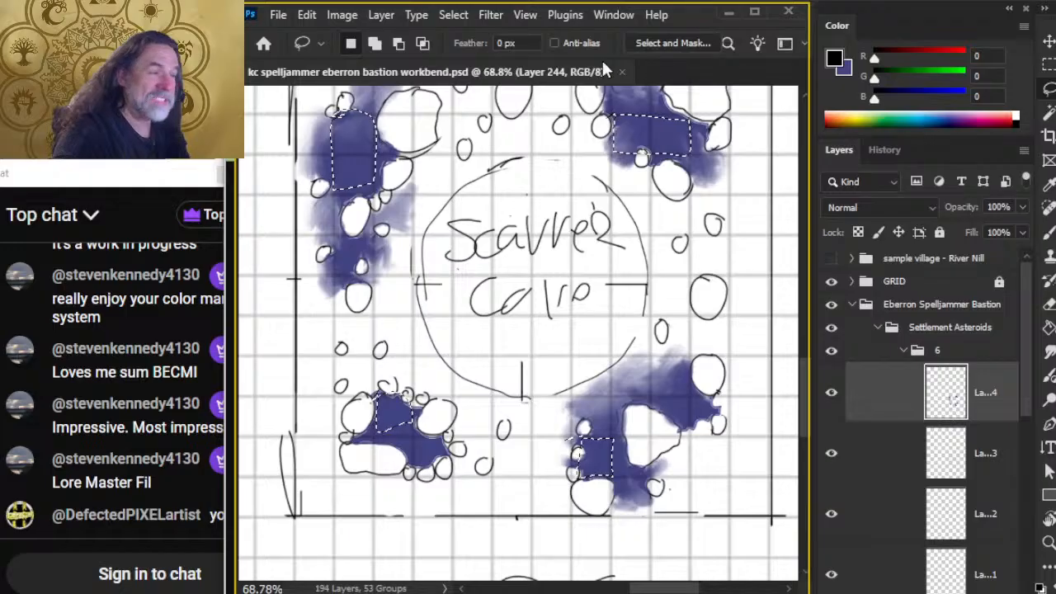
{"action": "mouse_move", "coordinate": [555, 266]}
{"action": "left_mouse_down"}
{"action": "mouse_move", "coordinate": [542, 288]}
{"action": "mouse_move", "coordinate": [556, 339]}
{"action": "left_mouse_up"}
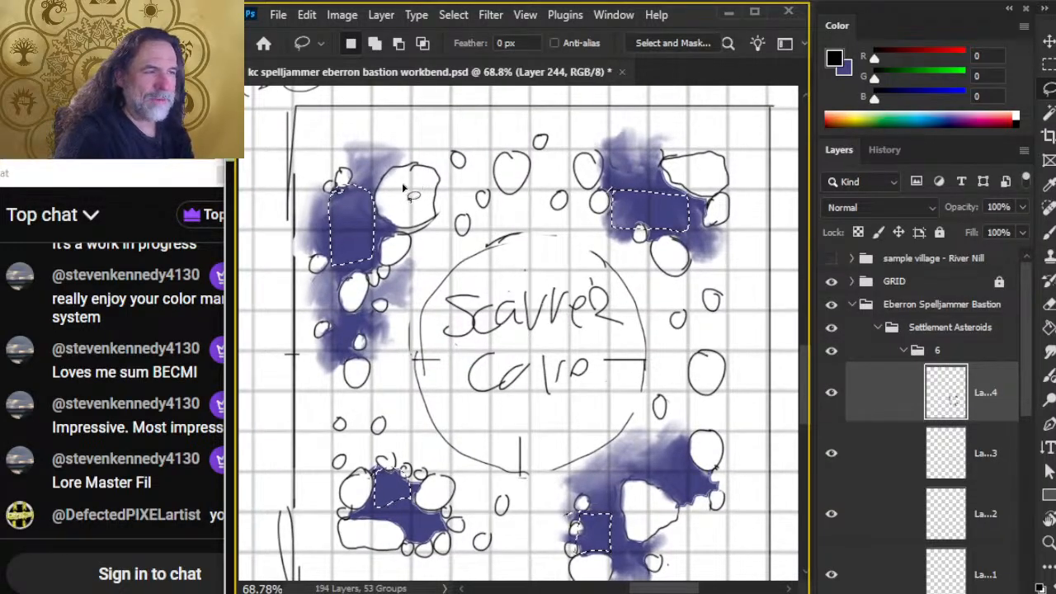
Step: Lasso the large rocks beside the blue patches one after another, finishing with the upper-left rock of the lower-left patch
{"action": "mouse_move", "coordinate": [399, 181]}
{"action": "left_mouse_down"}
{"action": "mouse_move", "coordinate": [388, 198]}
{"action": "mouse_move", "coordinate": [398, 182]}
{"action": "left_mouse_up"}
{"action": "left_click", "coordinate": [641, 260]}
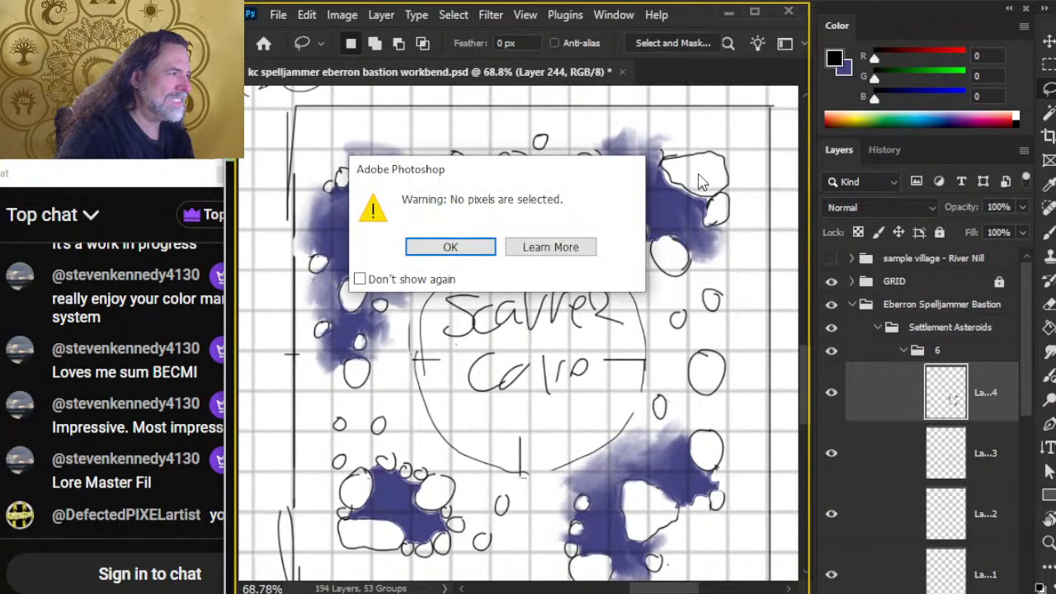
{"action": "left_click", "coordinate": [453, 245]}
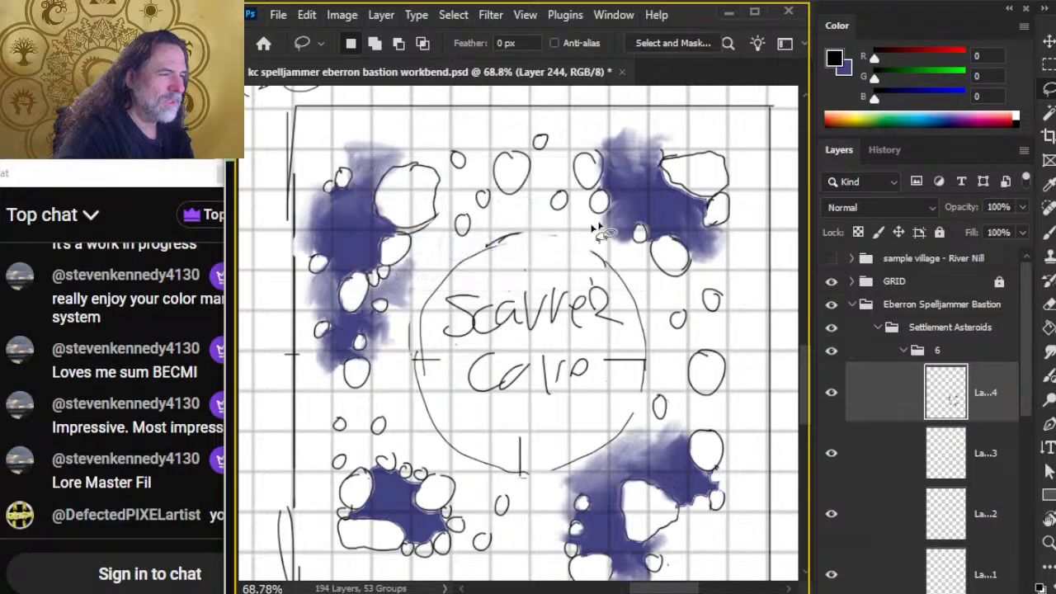
{"action": "left_click_drag", "start_coordinate": [719, 181], "coordinate": [692, 183]}
{"action": "left_click_drag", "start_coordinate": [532, 188], "coordinate": [535, 165]}
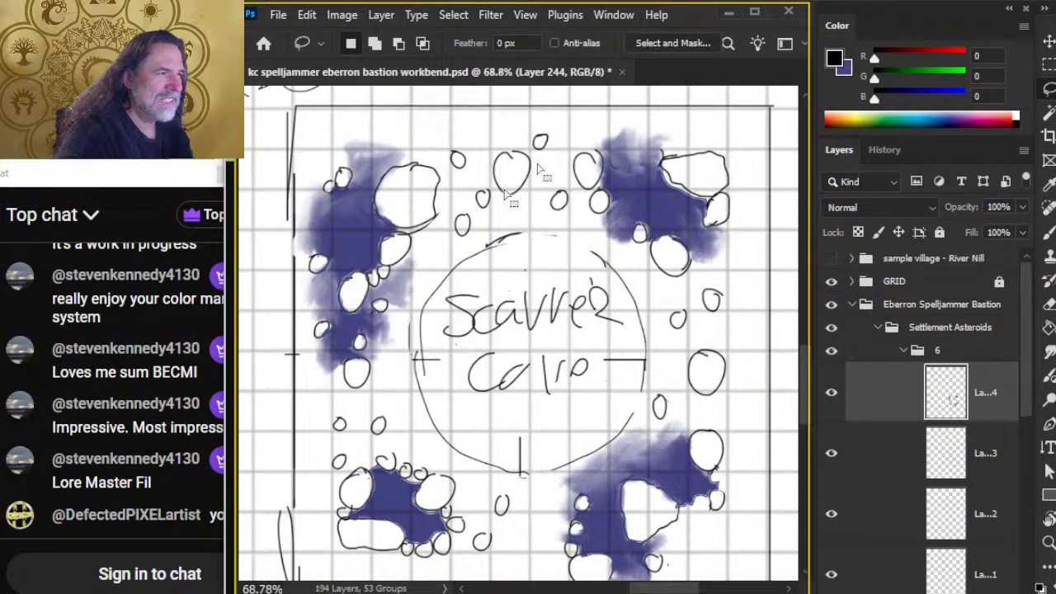
{"action": "left_click_drag", "start_coordinate": [560, 386], "coordinate": [564, 190]}
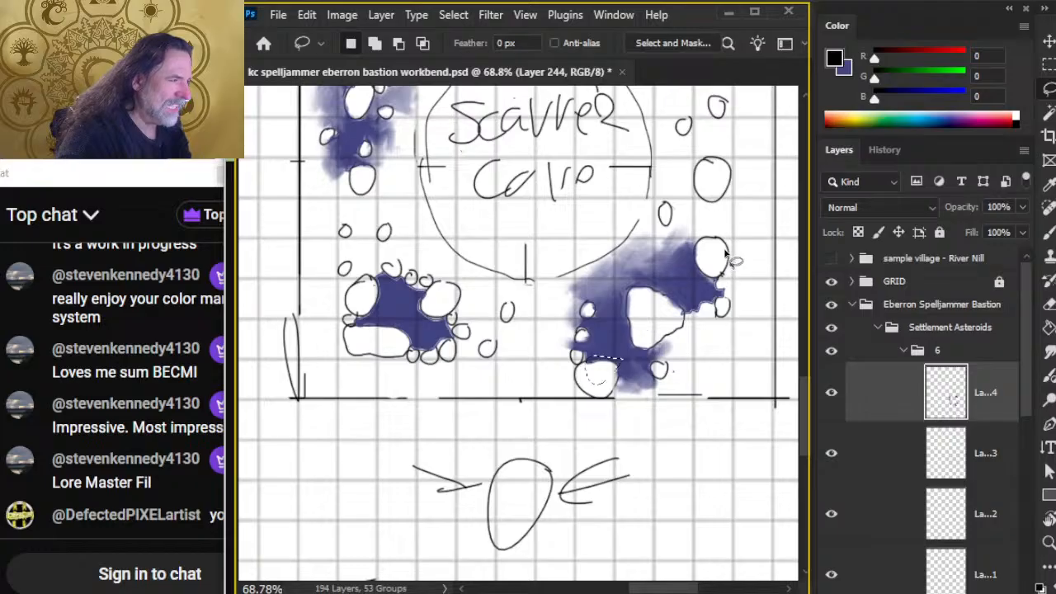
{"action": "left_click_drag", "start_coordinate": [726, 251], "coordinate": [702, 246]}
{"action": "mouse_move", "coordinate": [384, 302]}
{"action": "left_mouse_down"}
{"action": "mouse_move", "coordinate": [347, 288]}
{"action": "mouse_move", "coordinate": [381, 287]}
{"action": "left_mouse_up"}
Step: Examine the triangular grid sketch above the settlement map, and the arrangement of rocks and blue patches within the map
{"action": "left_click_drag", "start_coordinate": [555, 248], "coordinate": [555, 338]}
{"action": "mouse_move", "coordinate": [658, 238]}
{"action": "left_mouse_down"}
{"action": "mouse_move", "coordinate": [575, 507]}
{"action": "mouse_move", "coordinate": [565, 503]}
{"action": "left_mouse_up"}
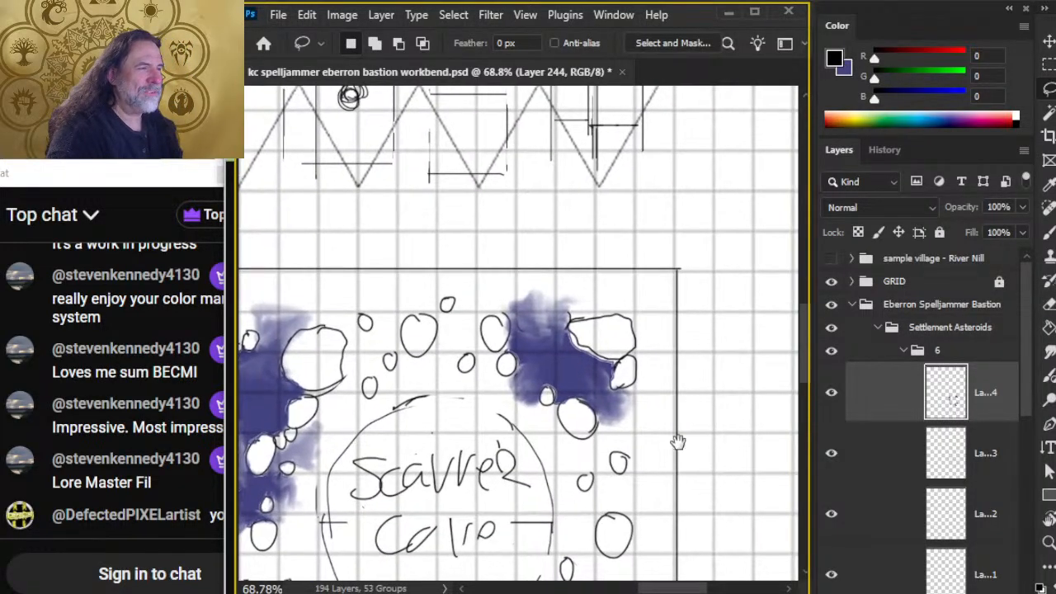
{"action": "left_click_drag", "start_coordinate": [646, 339], "coordinate": [718, 466]}
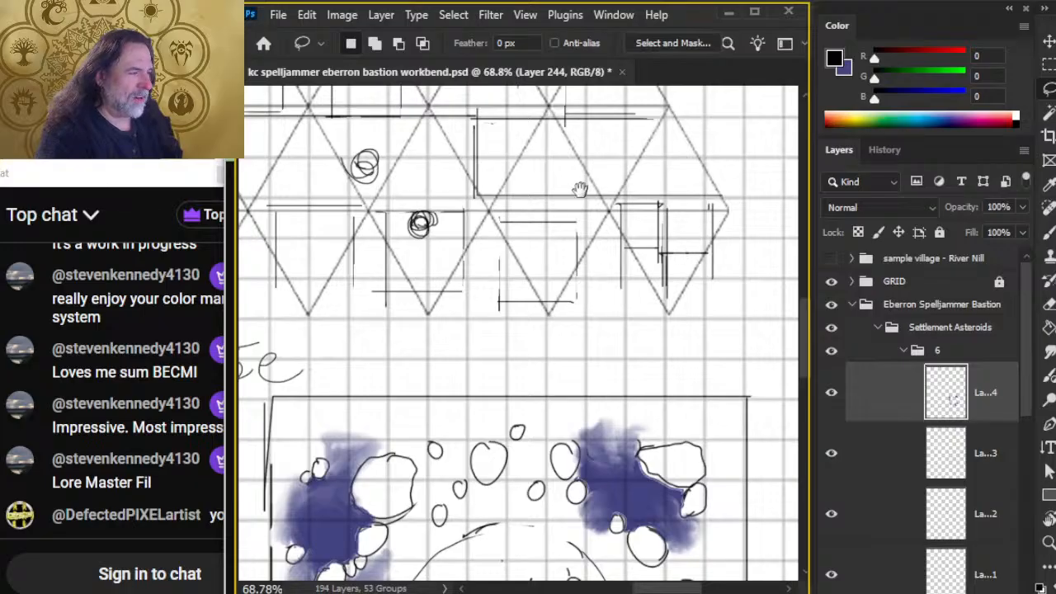
{"action": "left_click_drag", "start_coordinate": [577, 260], "coordinate": [669, 328]}
{"action": "left_click_drag", "start_coordinate": [585, 372], "coordinate": [579, 124]}
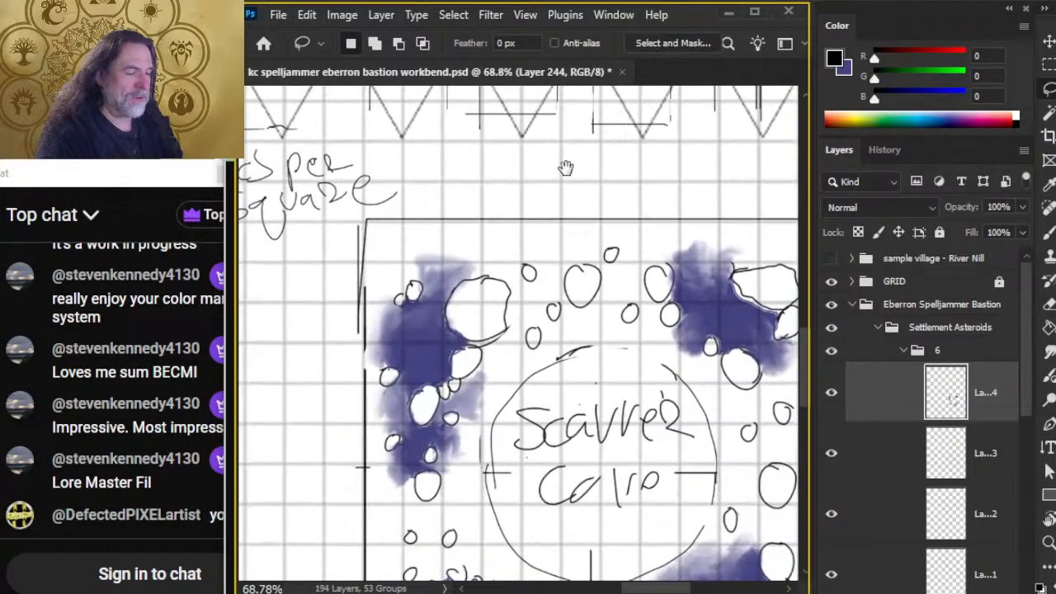
{"action": "mouse_move", "coordinate": [559, 252]}
{"action": "left_mouse_down"}
{"action": "mouse_move", "coordinate": [566, 215]}
{"action": "mouse_move", "coordinate": [467, 115]}
{"action": "left_mouse_up"}
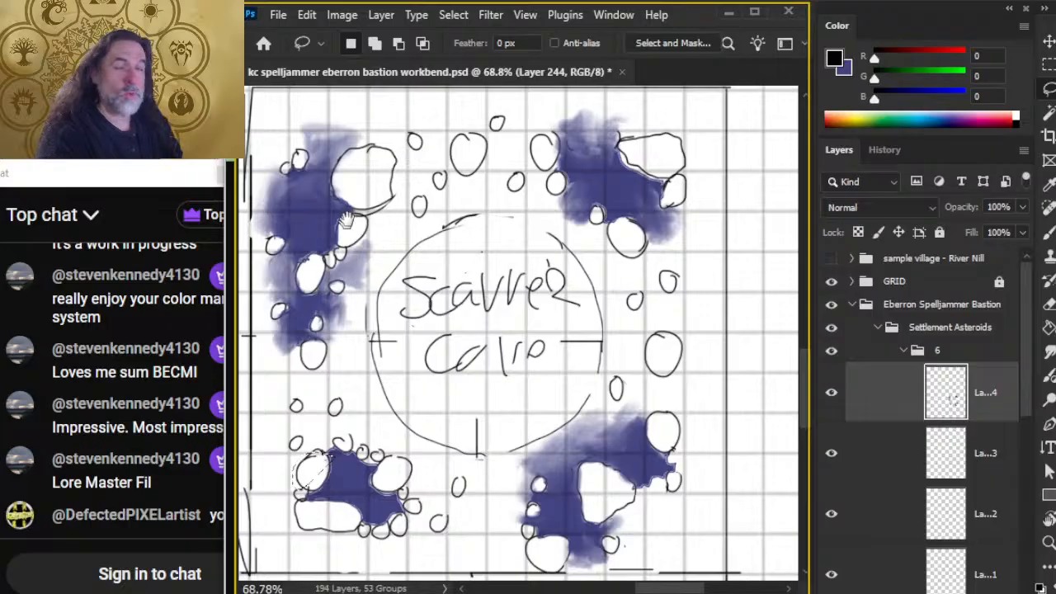
{"action": "left_click_drag", "start_coordinate": [470, 106], "coordinate": [572, 486]}
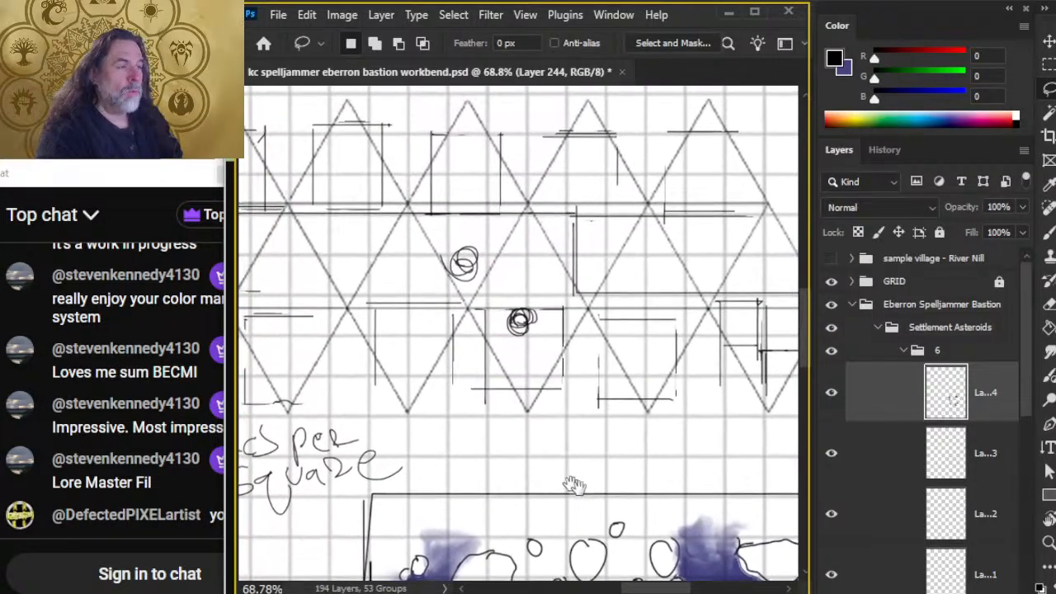
{"action": "left_click_drag", "start_coordinate": [489, 209], "coordinate": [582, 247]}
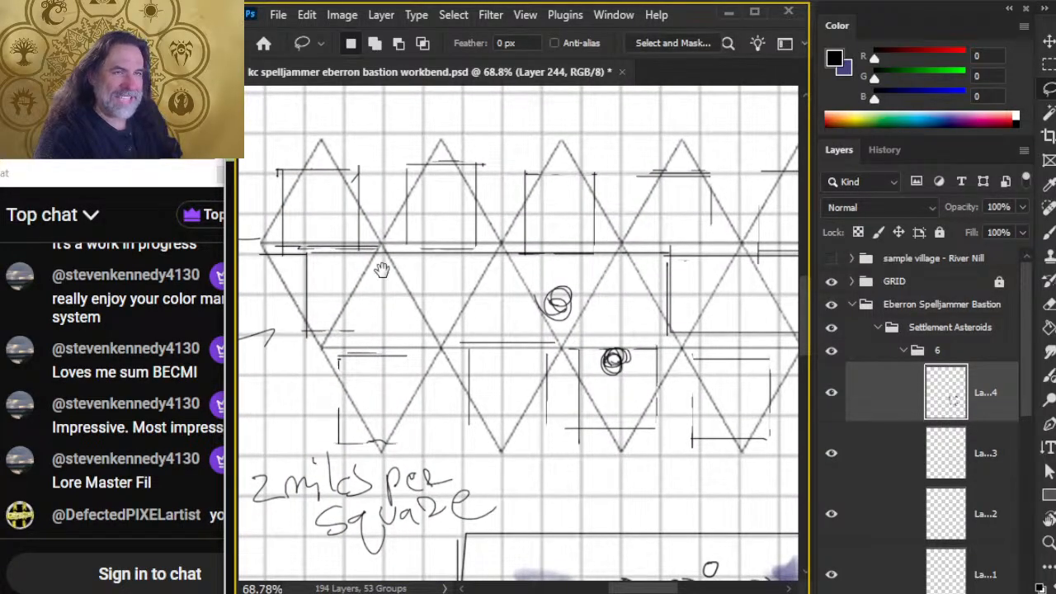
{"action": "scroll", "coordinate": [382, 249], "scroll_direction": "down", "scroll_amount": 10}
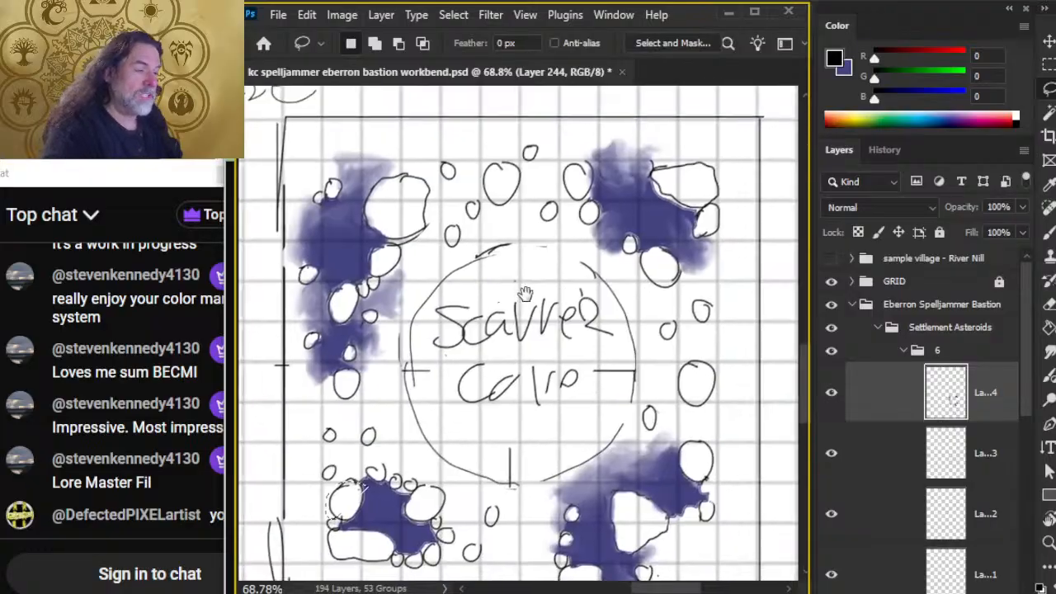
{"action": "left_click_drag", "start_coordinate": [517, 340], "coordinate": [527, 317]}
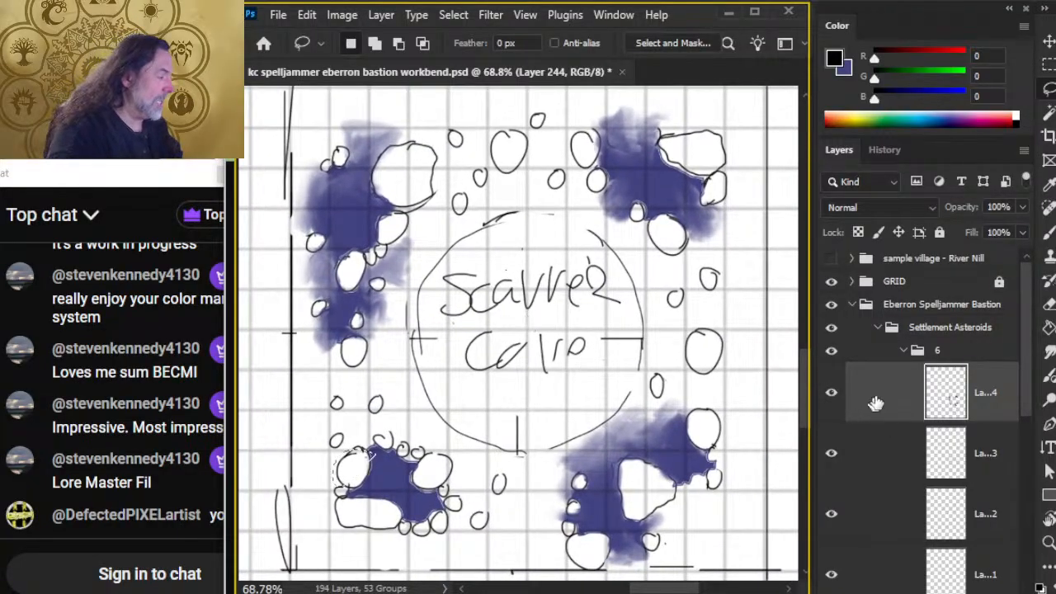
Step: Clear the selection and smudge the upper-left blue patch outward around the two small rocks and over the top of the large rock
{"action": "key", "text": "r"}
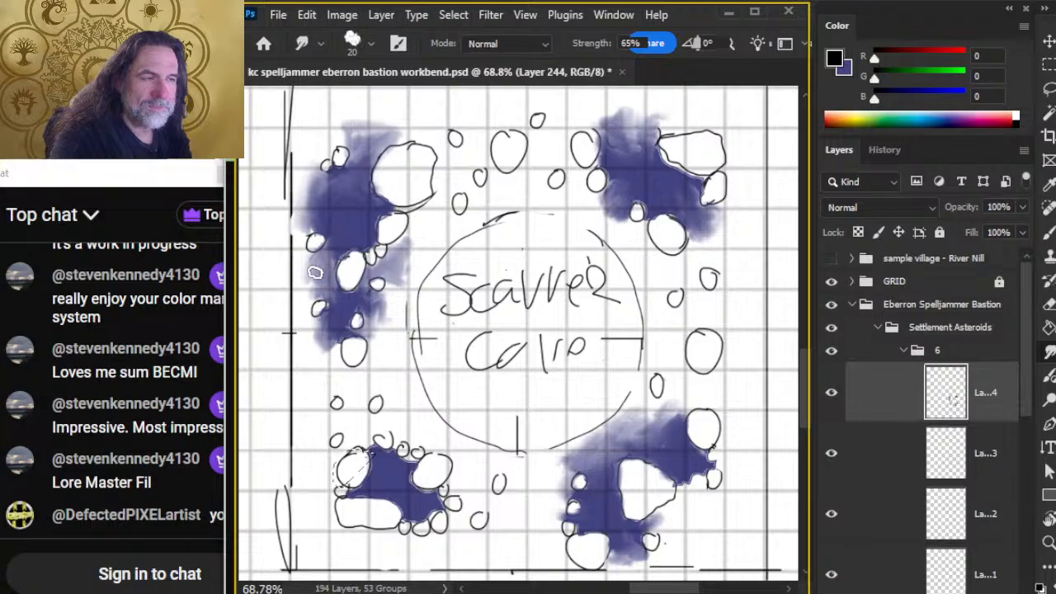
{"action": "left_click", "coordinate": [833, 394]}
{"action": "left_click", "coordinate": [834, 395]}
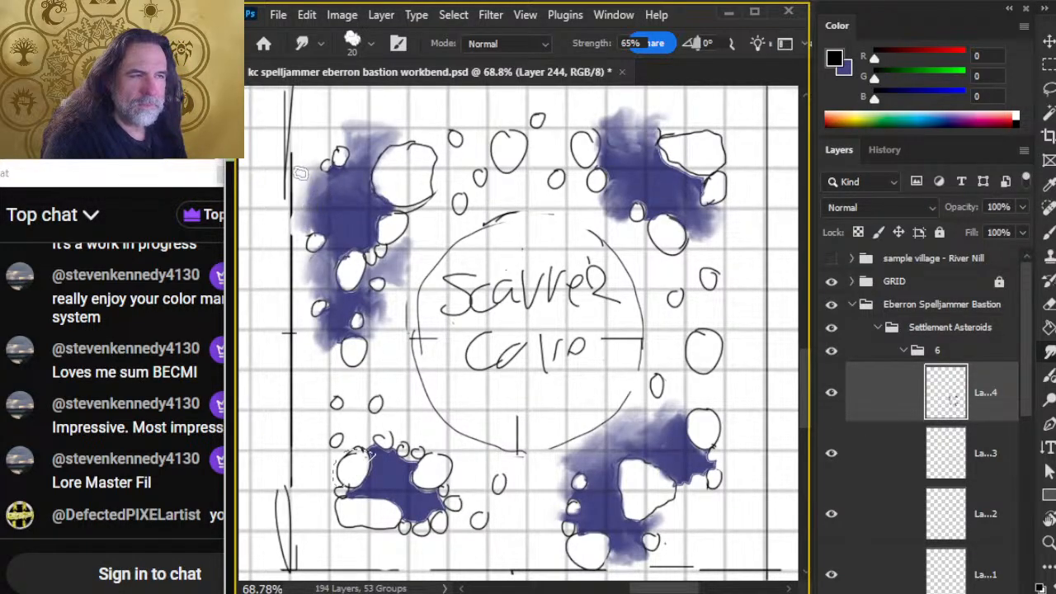
{"action": "key", "text": "l"}
{"action": "left_click", "coordinate": [353, 217]}
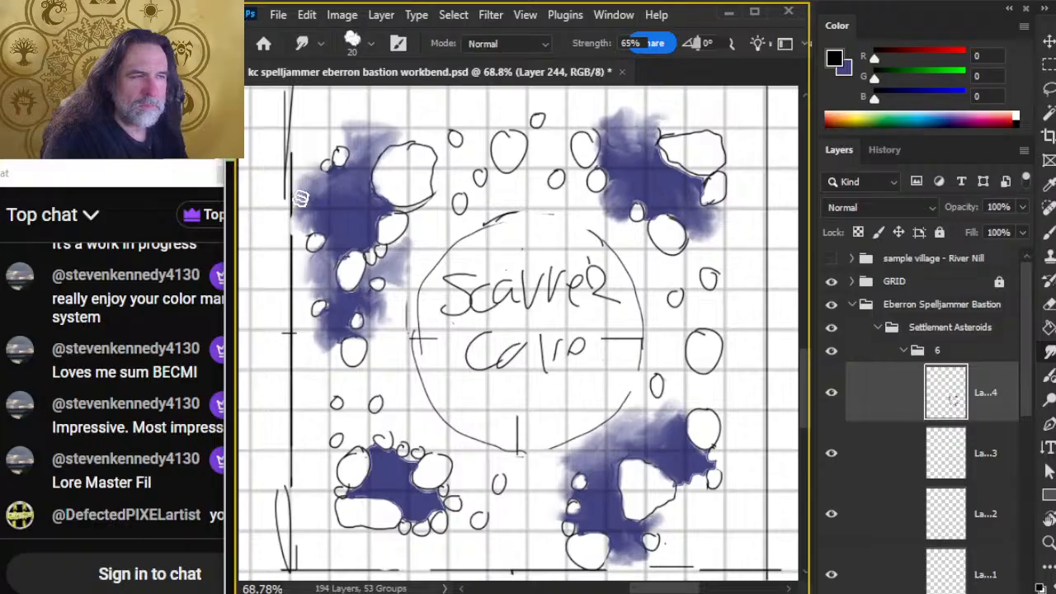
{"action": "mouse_move", "coordinate": [328, 198]}
{"action": "left_mouse_down"}
{"action": "mouse_move", "coordinate": [302, 209]}
{"action": "mouse_move", "coordinate": [308, 162]}
{"action": "left_mouse_up"}
{"action": "mouse_move", "coordinate": [317, 157]}
{"action": "left_mouse_down"}
{"action": "mouse_move", "coordinate": [350, 165]}
{"action": "mouse_move", "coordinate": [317, 179]}
{"action": "mouse_move", "coordinate": [326, 153]}
{"action": "mouse_move", "coordinate": [343, 176]}
{"action": "mouse_move", "coordinate": [352, 146]}
{"action": "mouse_move", "coordinate": [309, 158]}
{"action": "left_mouse_up"}
{"action": "mouse_move", "coordinate": [379, 127]}
{"action": "left_mouse_down"}
{"action": "mouse_move", "coordinate": [373, 162]}
{"action": "mouse_move", "coordinate": [347, 159]}
{"action": "mouse_move", "coordinate": [385, 113]}
{"action": "mouse_move", "coordinate": [393, 148]}
{"action": "mouse_move", "coordinate": [344, 171]}
{"action": "mouse_move", "coordinate": [429, 138]}
{"action": "left_mouse_up"}
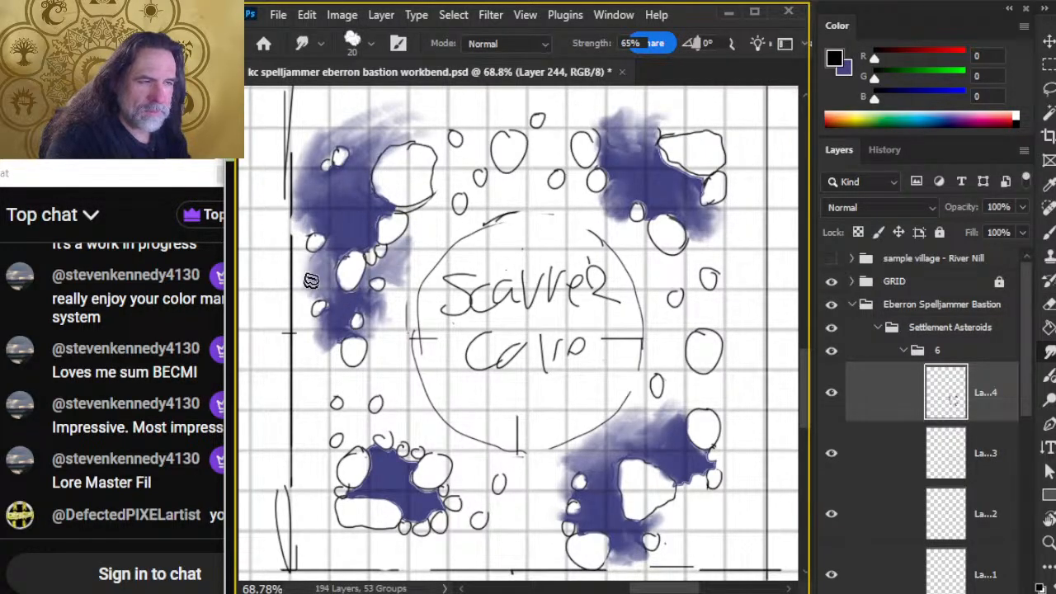
Step: Smudge the left edge and lower end of the upper-left blue patch outward and down around its lowest rock
{"action": "left_click_drag", "start_coordinate": [317, 223], "coordinate": [302, 218]}
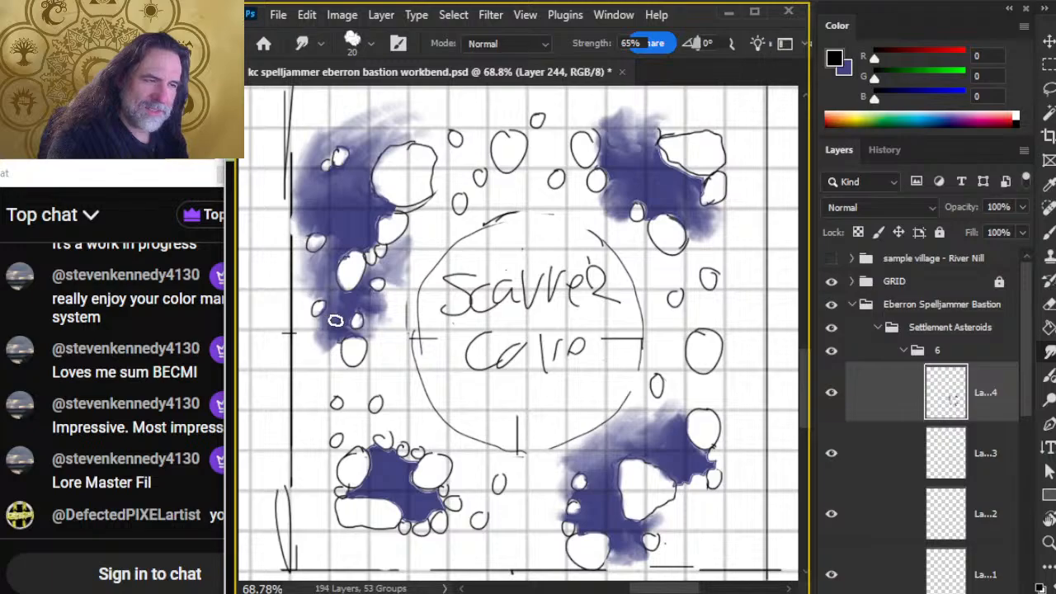
{"action": "left_click_drag", "start_coordinate": [331, 317], "coordinate": [302, 321]}
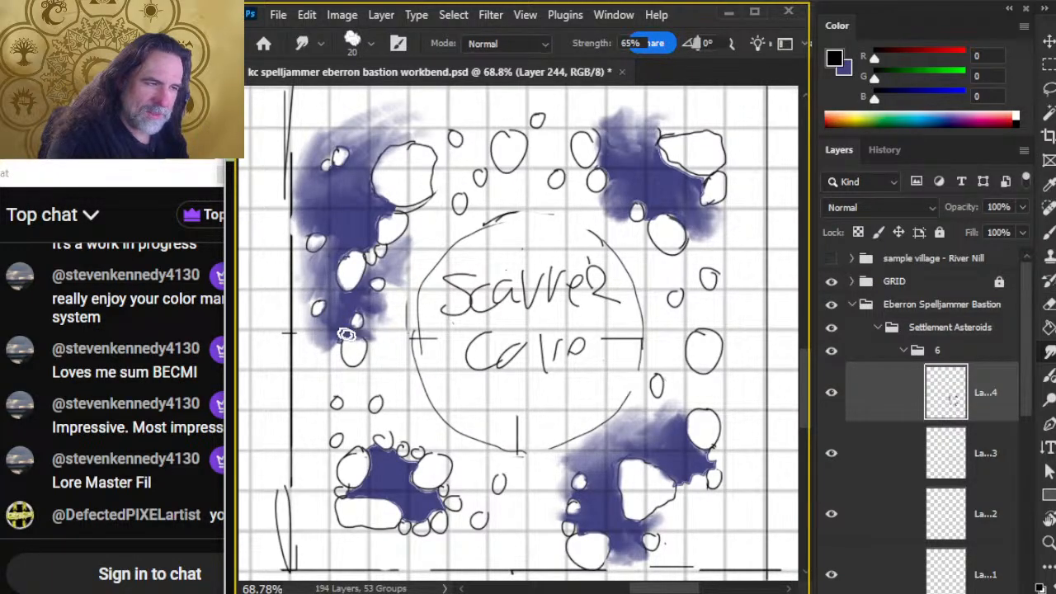
{"action": "left_click_drag", "start_coordinate": [343, 332], "coordinate": [324, 353]}
{"action": "mouse_move", "coordinate": [367, 311]}
{"action": "left_mouse_down"}
{"action": "mouse_move", "coordinate": [389, 292]}
{"action": "mouse_move", "coordinate": [381, 315]}
{"action": "mouse_move", "coordinate": [346, 309]}
{"action": "mouse_move", "coordinate": [382, 309]}
{"action": "mouse_move", "coordinate": [393, 284]}
{"action": "mouse_move", "coordinate": [389, 310]}
{"action": "mouse_move", "coordinate": [365, 302]}
{"action": "mouse_move", "coordinate": [379, 331]}
{"action": "mouse_move", "coordinate": [402, 282]}
{"action": "mouse_move", "coordinate": [377, 298]}
{"action": "mouse_move", "coordinate": [374, 339]}
{"action": "mouse_move", "coordinate": [399, 289]}
{"action": "mouse_move", "coordinate": [380, 356]}
{"action": "mouse_move", "coordinate": [324, 350]}
{"action": "mouse_move", "coordinate": [333, 374]}
{"action": "mouse_move", "coordinate": [337, 356]}
{"action": "mouse_move", "coordinate": [309, 357]}
{"action": "mouse_move", "coordinate": [318, 343]}
{"action": "mouse_move", "coordinate": [335, 342]}
{"action": "mouse_move", "coordinate": [342, 371]}
{"action": "left_mouse_up"}
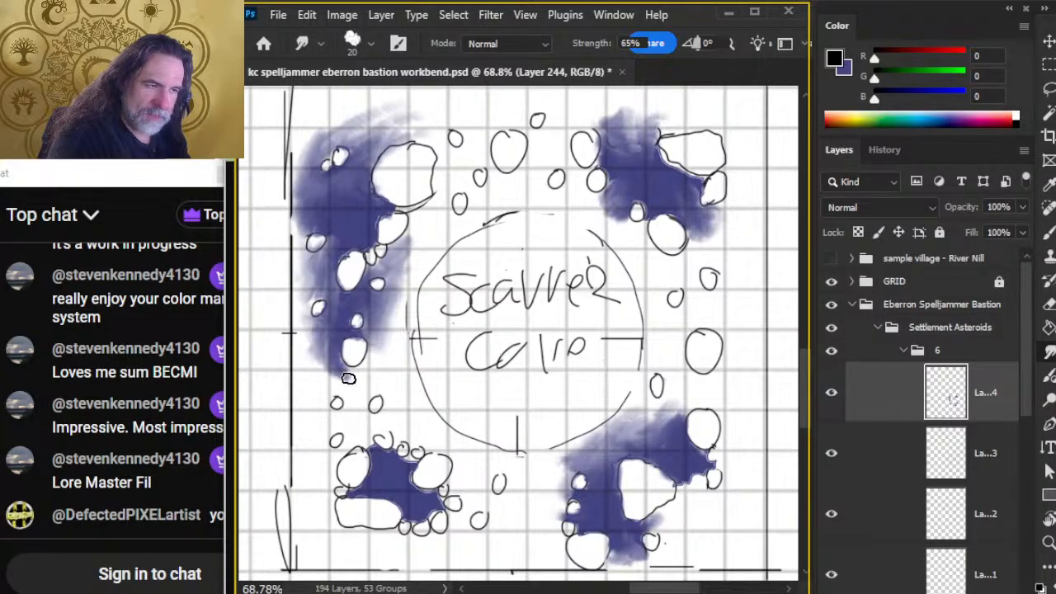
{"action": "key", "text": "b"}
{"action": "key", "text": "ctrl+z"}
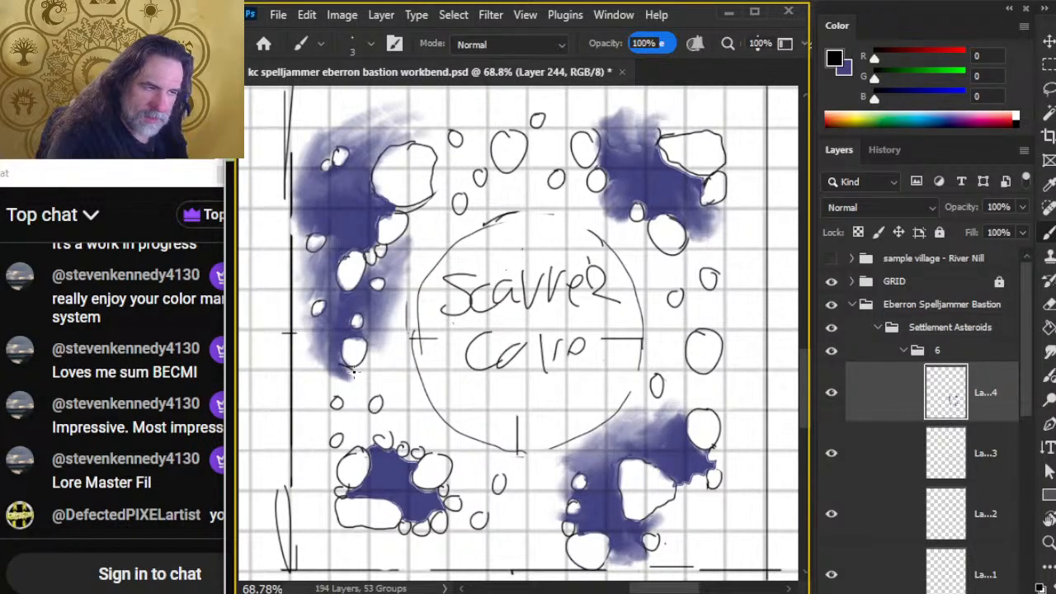
{"action": "key", "text": "r"}
{"action": "key", "text": "ctrl+z"}
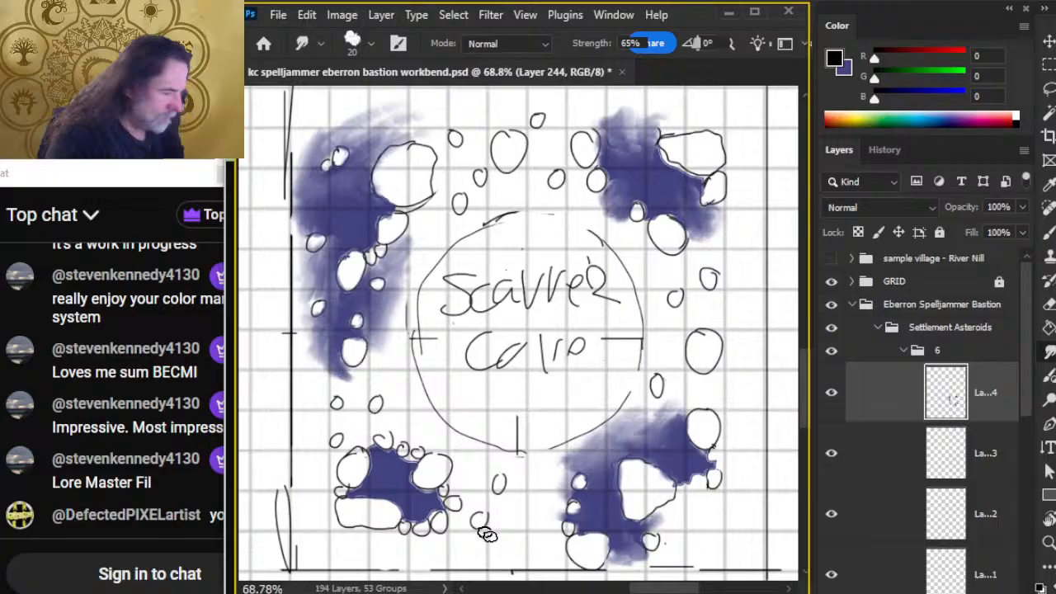
Step: Make the dark blue (66, 66, 128) the foreground color and smudge the lower tip of the upper-left patch beside its lowest rock
{"action": "key", "text": "x"}
{"action": "key", "text": "b"}
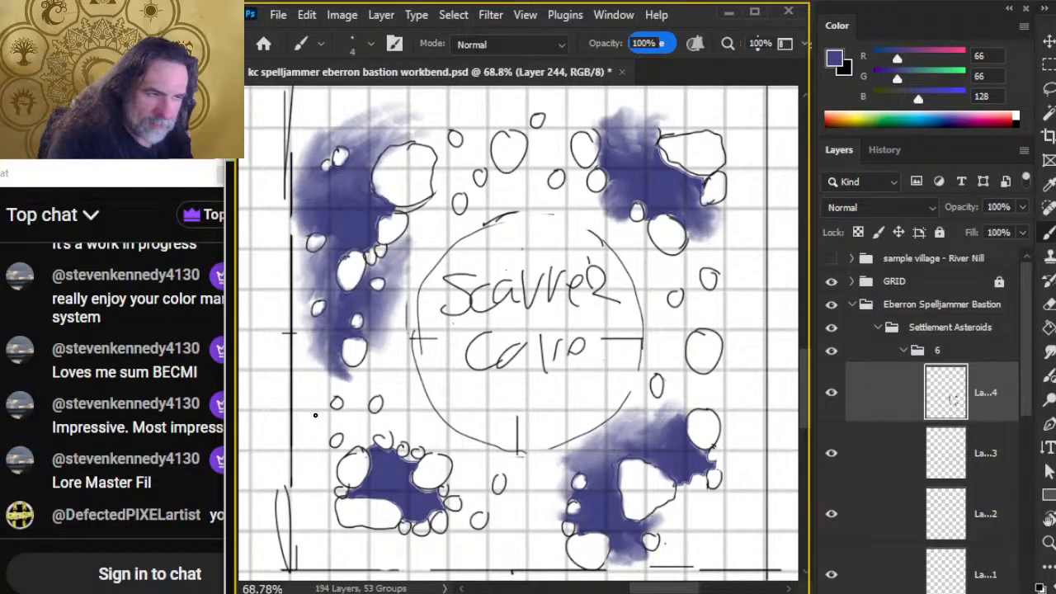
{"action": "key", "text": "r"}
{"action": "mouse_move", "coordinate": [333, 366]}
{"action": "left_mouse_down"}
{"action": "mouse_move", "coordinate": [361, 373]}
{"action": "mouse_move", "coordinate": [327, 367]}
{"action": "mouse_move", "coordinate": [349, 378]}
{"action": "mouse_move", "coordinate": [375, 358]}
{"action": "mouse_move", "coordinate": [349, 331]}
{"action": "mouse_move", "coordinate": [336, 358]}
{"action": "mouse_move", "coordinate": [359, 333]}
{"action": "left_mouse_up"}
Step: Smudge the edges of the upper-right blue patch outward along its top and past the rocks on its left side
{"action": "mouse_move", "coordinate": [760, 199]}
{"action": "left_mouse_down"}
{"action": "mouse_move", "coordinate": [310, 322]}
{"action": "mouse_move", "coordinate": [556, 344]}
{"action": "left_mouse_up"}
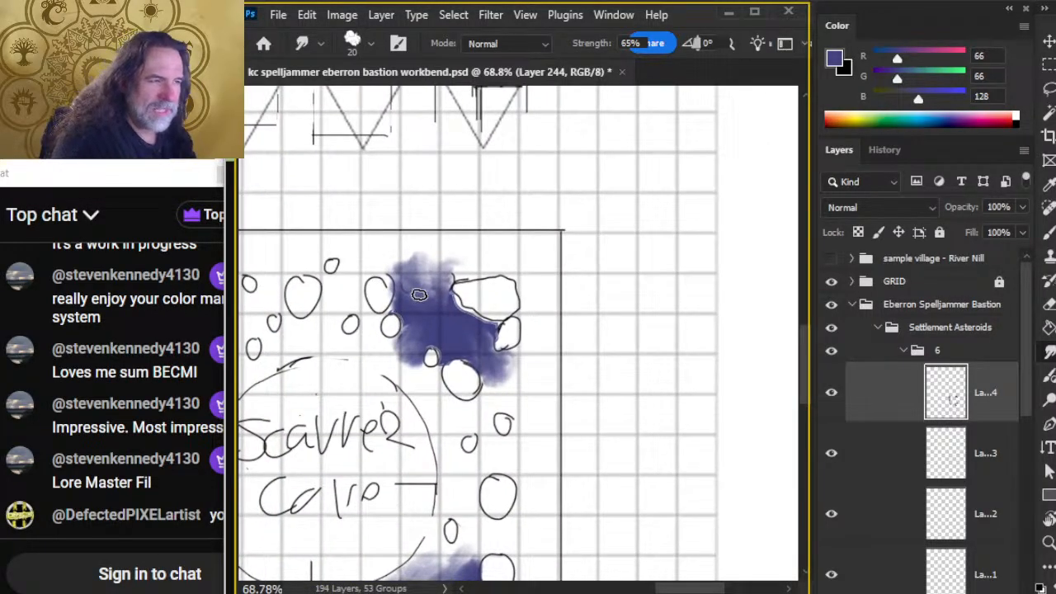
{"action": "left_click_drag", "start_coordinate": [458, 284], "coordinate": [400, 270]}
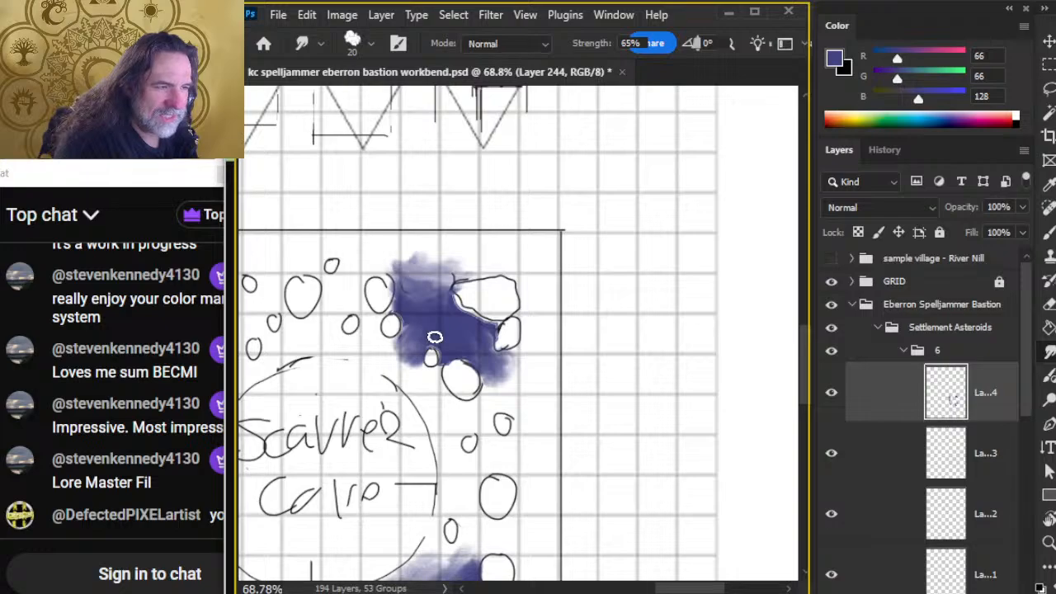
{"action": "mouse_move", "coordinate": [413, 340]}
{"action": "left_mouse_down"}
{"action": "mouse_move", "coordinate": [386, 356]}
{"action": "mouse_move", "coordinate": [408, 348]}
{"action": "mouse_move", "coordinate": [393, 356]}
{"action": "mouse_move", "coordinate": [373, 334]}
{"action": "mouse_move", "coordinate": [429, 328]}
{"action": "mouse_move", "coordinate": [410, 341]}
{"action": "mouse_move", "coordinate": [446, 384]}
{"action": "mouse_move", "coordinate": [446, 363]}
{"action": "mouse_move", "coordinate": [425, 383]}
{"action": "mouse_move", "coordinate": [460, 370]}
{"action": "mouse_move", "coordinate": [446, 380]}
{"action": "mouse_move", "coordinate": [413, 353]}
{"action": "mouse_move", "coordinate": [425, 378]}
{"action": "mouse_move", "coordinate": [447, 352]}
{"action": "mouse_move", "coordinate": [498, 396]}
{"action": "mouse_move", "coordinate": [490, 385]}
{"action": "mouse_move", "coordinate": [512, 350]}
{"action": "mouse_move", "coordinate": [508, 376]}
{"action": "mouse_move", "coordinate": [472, 314]}
{"action": "mouse_move", "coordinate": [420, 297]}
{"action": "mouse_move", "coordinate": [455, 281]}
{"action": "mouse_move", "coordinate": [428, 289]}
{"action": "mouse_move", "coordinate": [419, 278]}
{"action": "mouse_move", "coordinate": [464, 281]}
{"action": "mouse_move", "coordinate": [470, 308]}
{"action": "mouse_move", "coordinate": [431, 311]}
{"action": "mouse_move", "coordinate": [446, 301]}
{"action": "mouse_move", "coordinate": [479, 322]}
{"action": "mouse_move", "coordinate": [460, 317]}
{"action": "mouse_move", "coordinate": [448, 298]}
{"action": "mouse_move", "coordinate": [460, 297]}
{"action": "mouse_move", "coordinate": [452, 303]}
{"action": "mouse_move", "coordinate": [421, 275]}
{"action": "mouse_move", "coordinate": [426, 301]}
{"action": "mouse_move", "coordinate": [414, 278]}
{"action": "mouse_move", "coordinate": [381, 304]}
{"action": "mouse_move", "coordinate": [391, 286]}
{"action": "mouse_move", "coordinate": [430, 279]}
{"action": "mouse_move", "coordinate": [393, 274]}
{"action": "mouse_move", "coordinate": [442, 286]}
{"action": "mouse_move", "coordinate": [448, 277]}
{"action": "mouse_move", "coordinate": [431, 301]}
{"action": "mouse_move", "coordinate": [458, 303]}
{"action": "mouse_move", "coordinate": [385, 270]}
{"action": "mouse_move", "coordinate": [449, 257]}
{"action": "mouse_move", "coordinate": [437, 278]}
{"action": "mouse_move", "coordinate": [420, 266]}
{"action": "mouse_move", "coordinate": [466, 264]}
{"action": "mouse_move", "coordinate": [447, 280]}
{"action": "mouse_move", "coordinate": [437, 278]}
{"action": "mouse_move", "coordinate": [459, 269]}
{"action": "mouse_move", "coordinate": [430, 276]}
{"action": "left_mouse_up"}
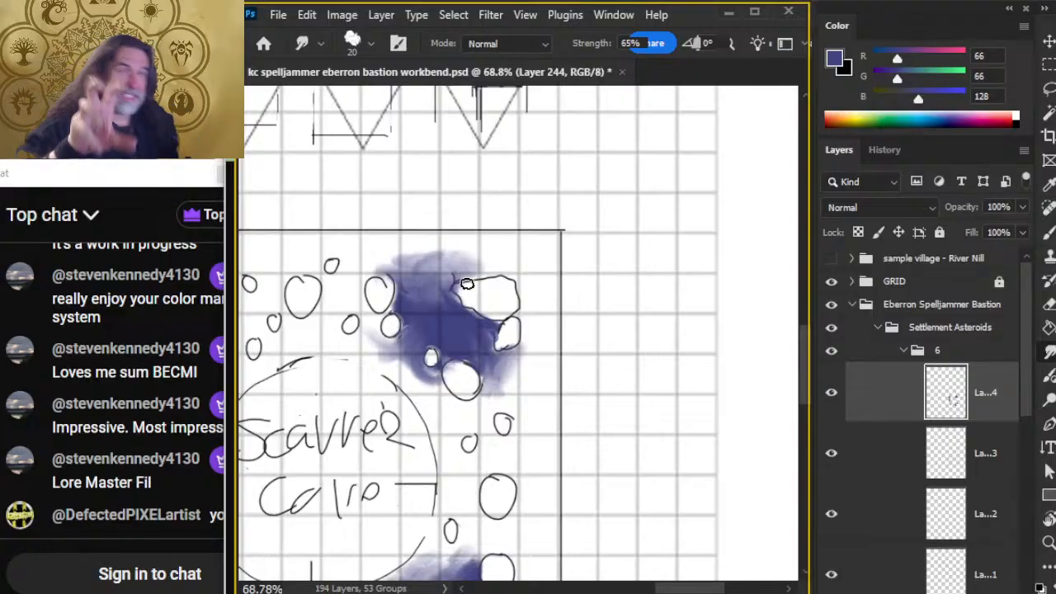
Step: Lasso the inside of the large rock beside the upper-right patch, delete the blue there and clear the selection
{"action": "left_click_drag", "start_coordinate": [495, 344], "coordinate": [542, 274]}
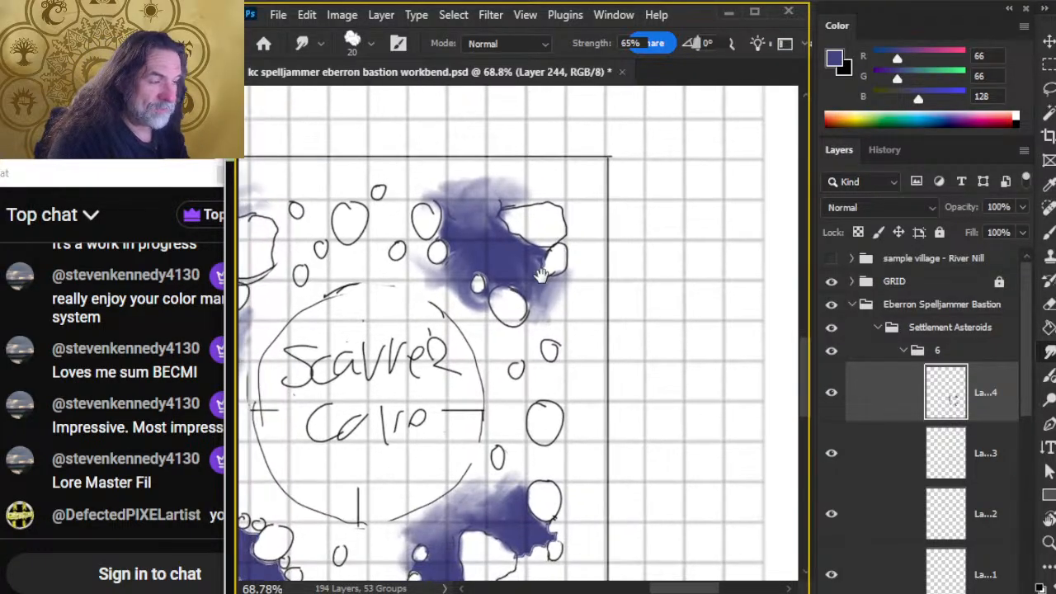
{"action": "key", "text": "l"}
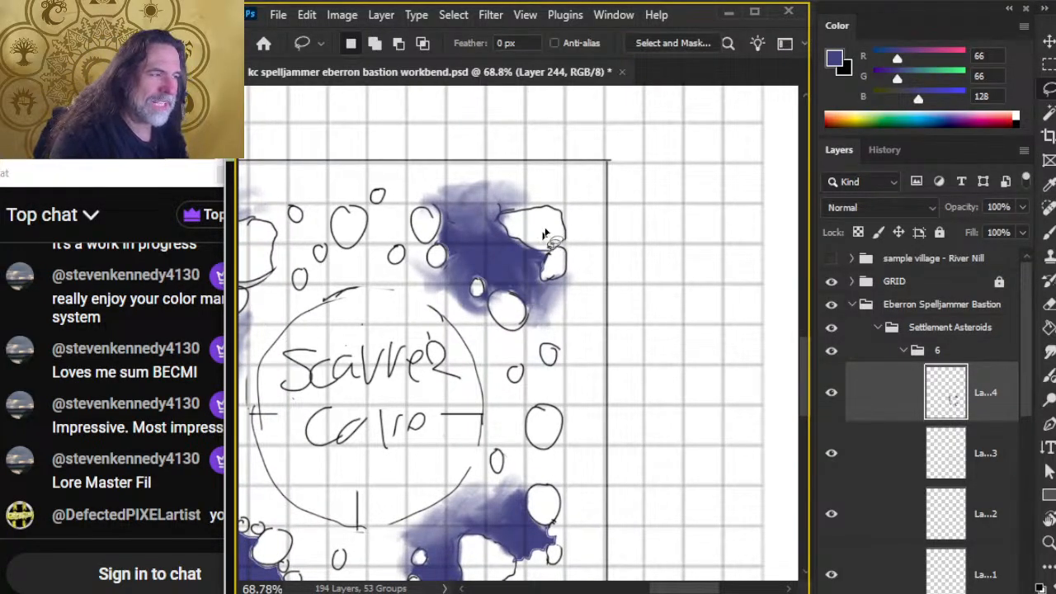
{"action": "mouse_move", "coordinate": [529, 235]}
{"action": "left_mouse_down"}
{"action": "mouse_move", "coordinate": [502, 221]}
{"action": "mouse_move", "coordinate": [497, 237]}
{"action": "mouse_move", "coordinate": [518, 244]}
{"action": "mouse_move", "coordinate": [548, 206]}
{"action": "left_mouse_up"}
{"action": "key", "text": "Delete"}
{"action": "key", "text": "ctrl+d"}
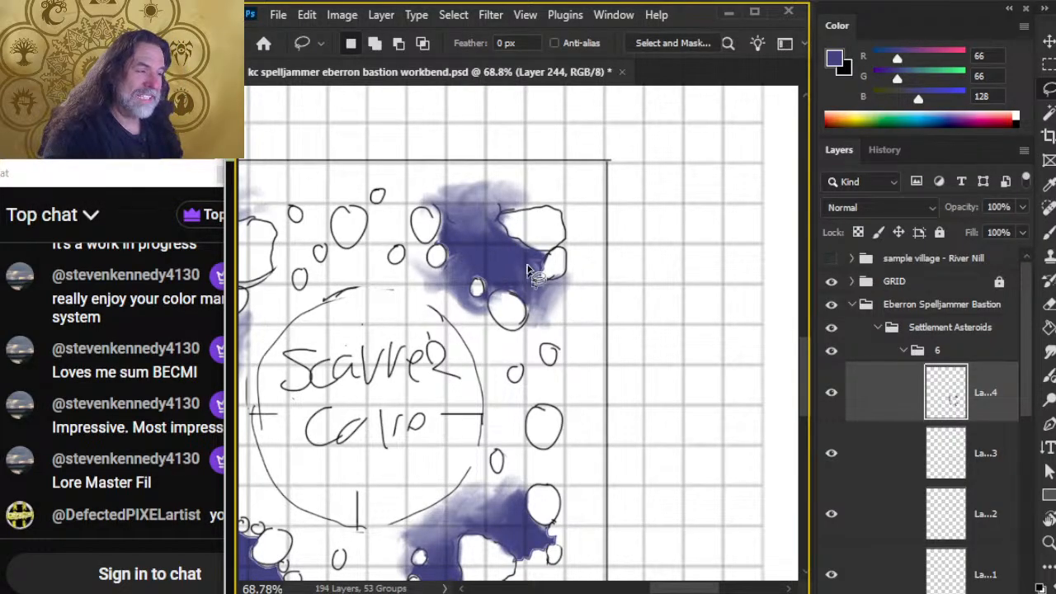
Step: Smudge the blue of the upper-right patch over and around the small rocks on its lower-left side
{"action": "key", "text": "r"}
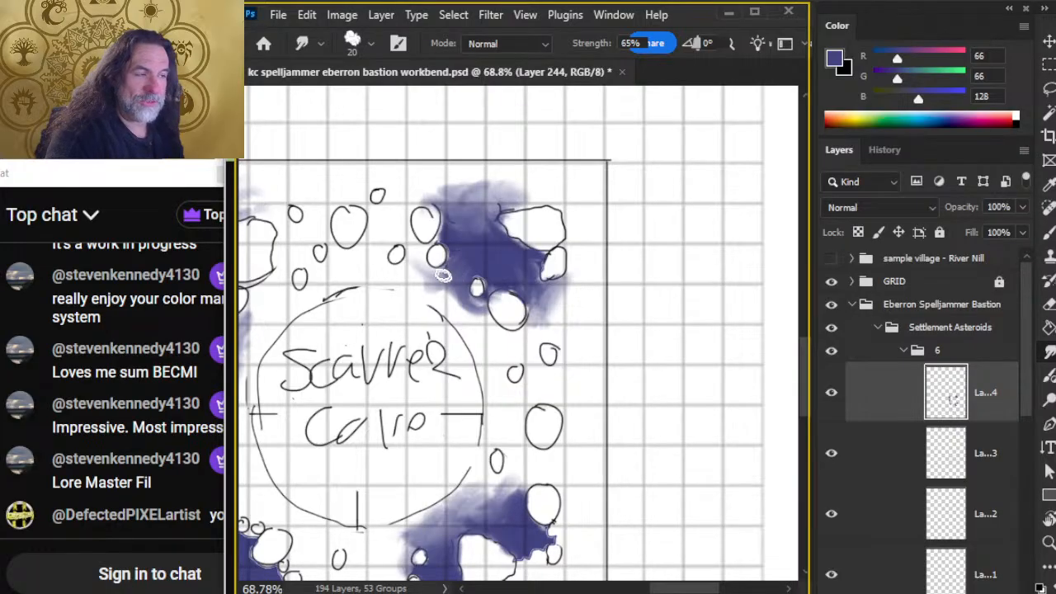
{"action": "mouse_move", "coordinate": [425, 266]}
{"action": "left_mouse_down"}
{"action": "mouse_move", "coordinate": [461, 280]}
{"action": "mouse_move", "coordinate": [453, 290]}
{"action": "mouse_move", "coordinate": [479, 306]}
{"action": "mouse_move", "coordinate": [423, 258]}
{"action": "mouse_move", "coordinate": [442, 236]}
{"action": "left_mouse_up"}
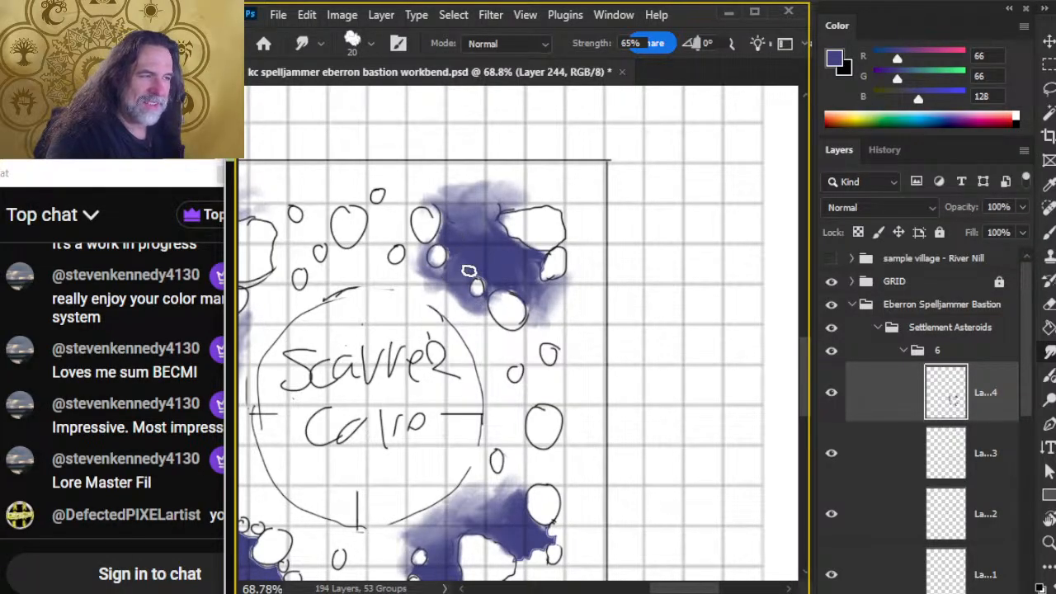
{"action": "mouse_move", "coordinate": [470, 270]}
{"action": "left_mouse_down"}
{"action": "mouse_move", "coordinate": [445, 286]}
{"action": "mouse_move", "coordinate": [434, 278]}
{"action": "left_mouse_up"}
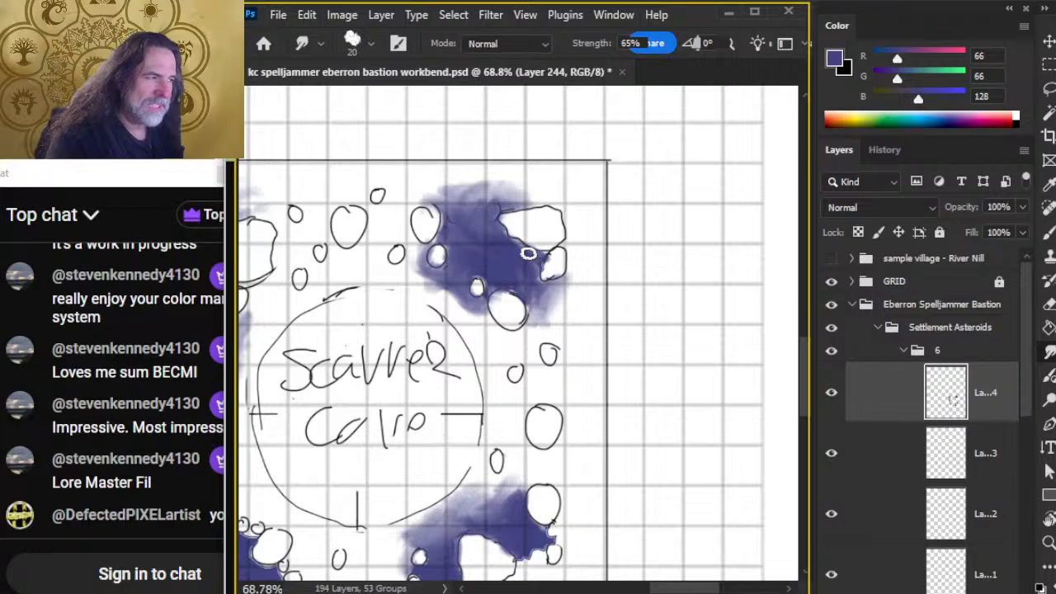
Step: Enlarge the smudge brush to 25 px and spread the upper-right patch's top and lower-left edges, continuing below its lower rock
{"action": "key", "text": "z"}
{"action": "left_click_drag", "start_coordinate": [558, 386], "coordinate": [484, 353]}
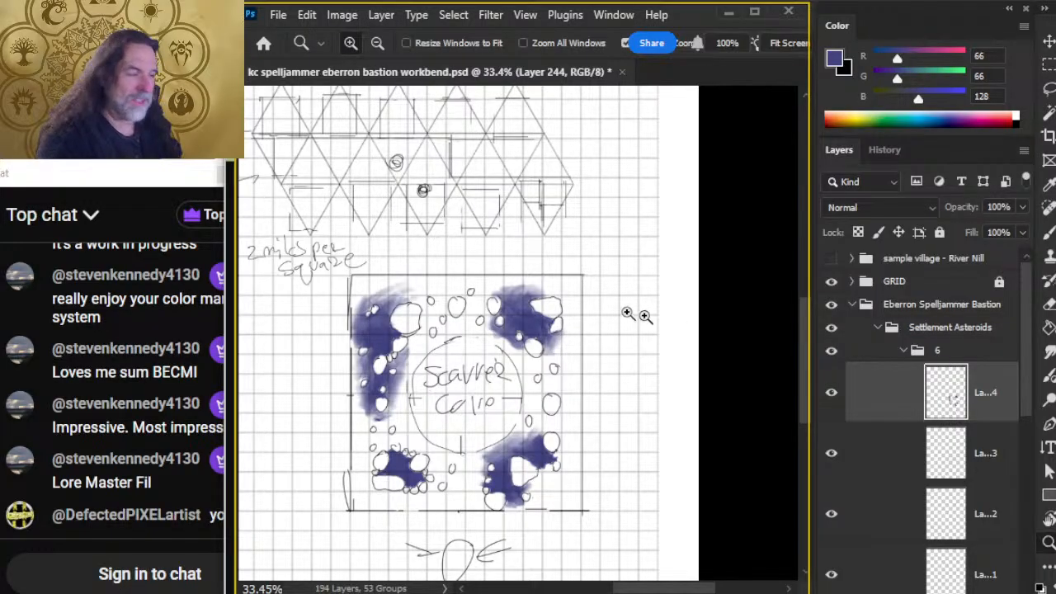
{"action": "left_click_drag", "start_coordinate": [493, 383], "coordinate": [517, 420]}
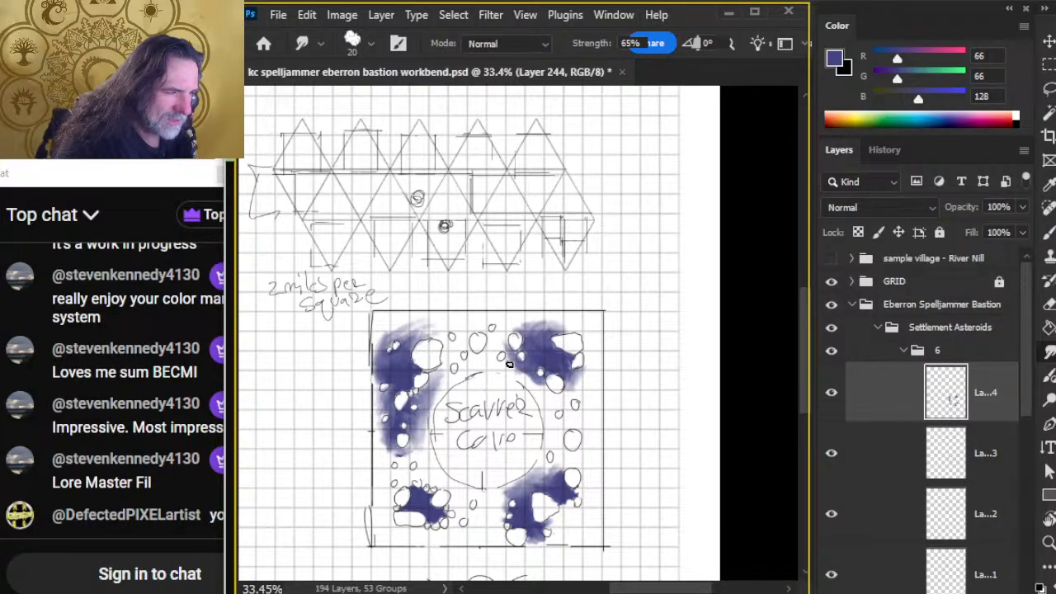
{"action": "left_click_drag", "start_coordinate": [542, 328], "coordinate": [569, 328]}
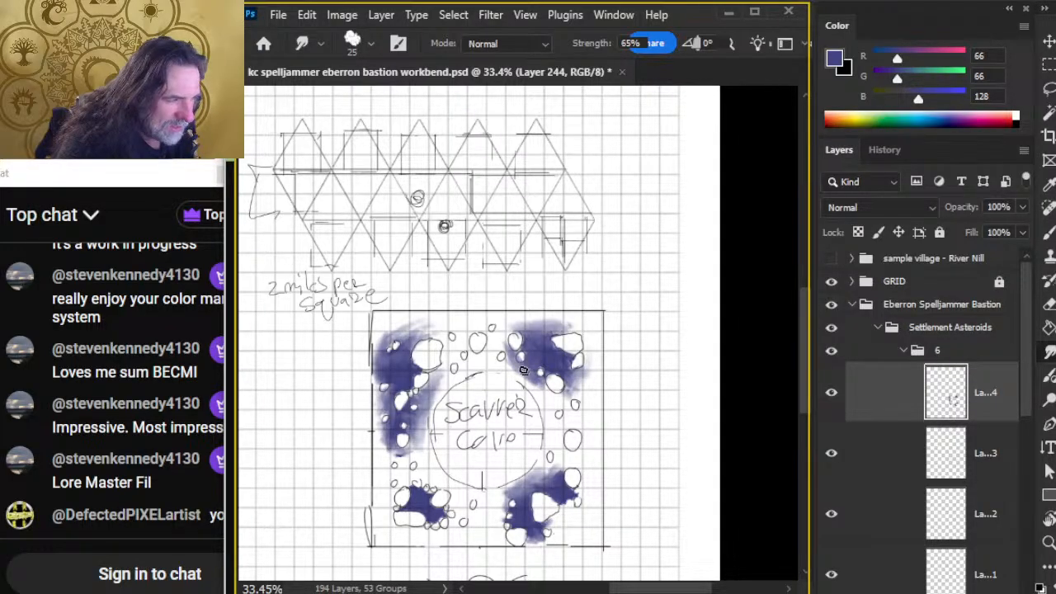
{"action": "left_click_drag", "start_coordinate": [524, 371], "coordinate": [533, 375]}
{"action": "left_click_drag", "start_coordinate": [578, 403], "coordinate": [561, 403]}
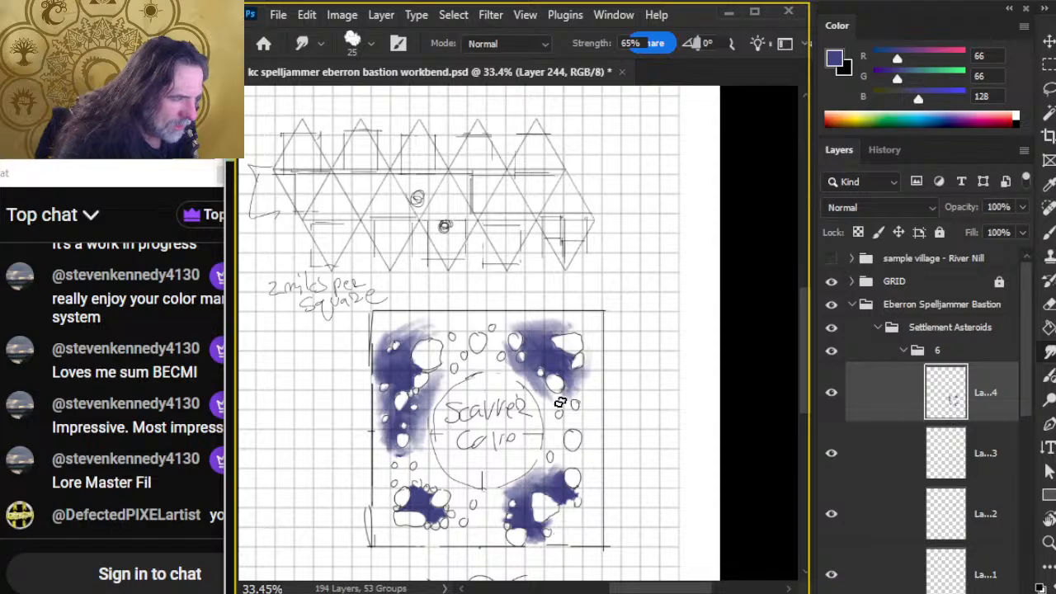
Step: Paint a blue spot below the lower rock of the upper-right patch and smudge it into the patch
{"action": "key", "text": "b"}
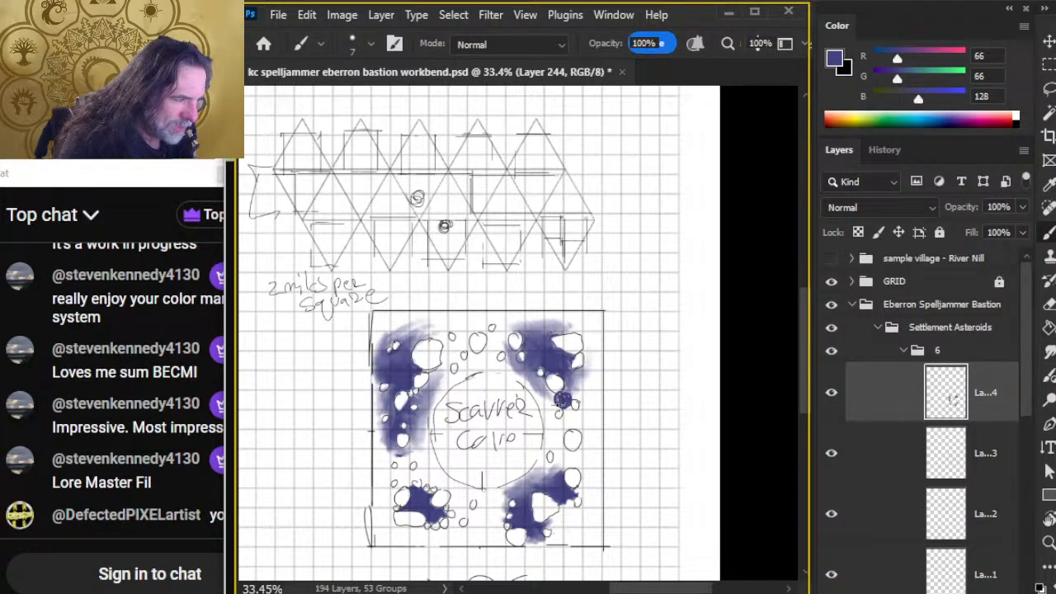
{"action": "key", "text": "r"}
{"action": "key", "text": "b"}
{"action": "left_click_drag", "start_coordinate": [559, 401], "coordinate": [550, 396]}
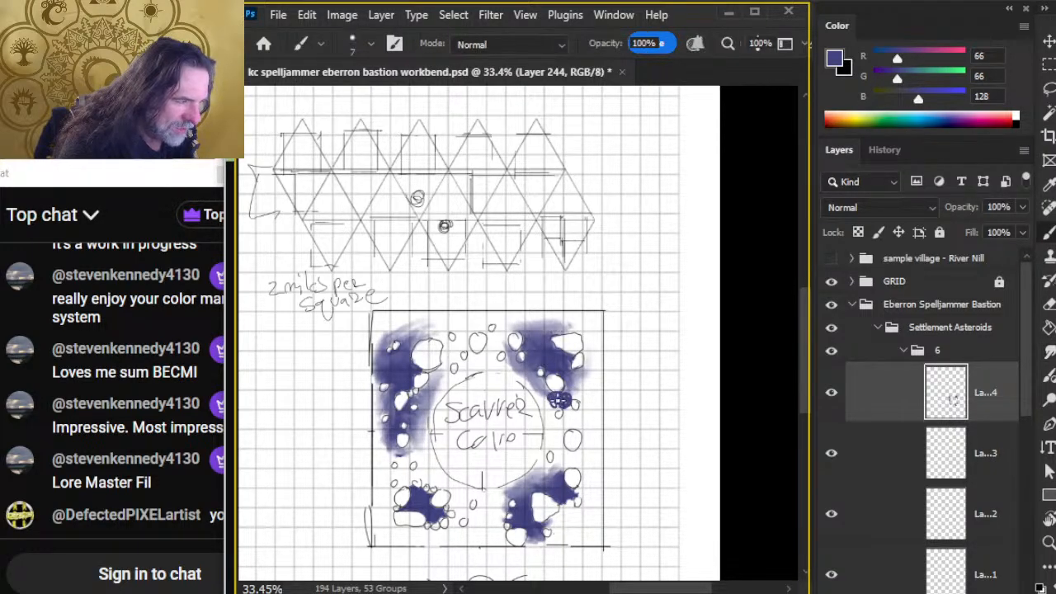
{"action": "key", "text": "r"}
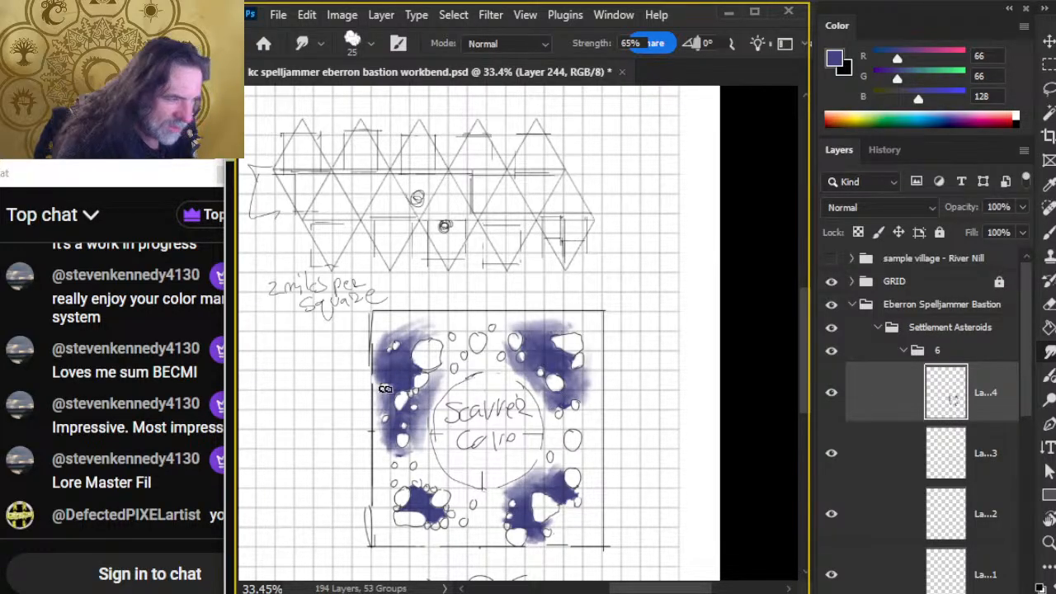
Step: Paint a blue spot right of the upper-left patch's large rock and smudge it toward the neighboring rocks and the patch
{"action": "key", "text": "b"}
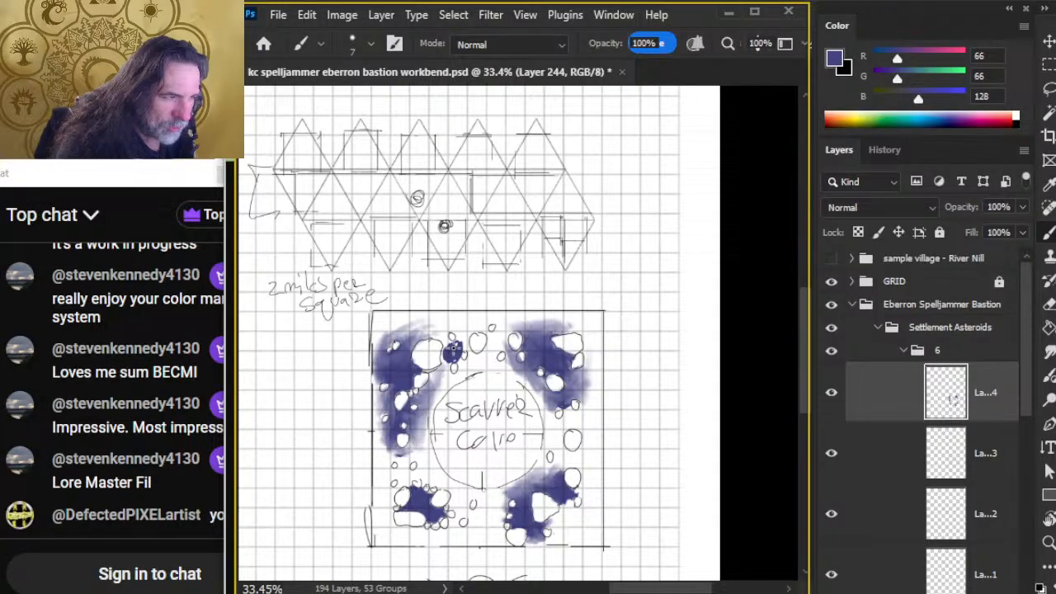
{"action": "key", "text": "r"}
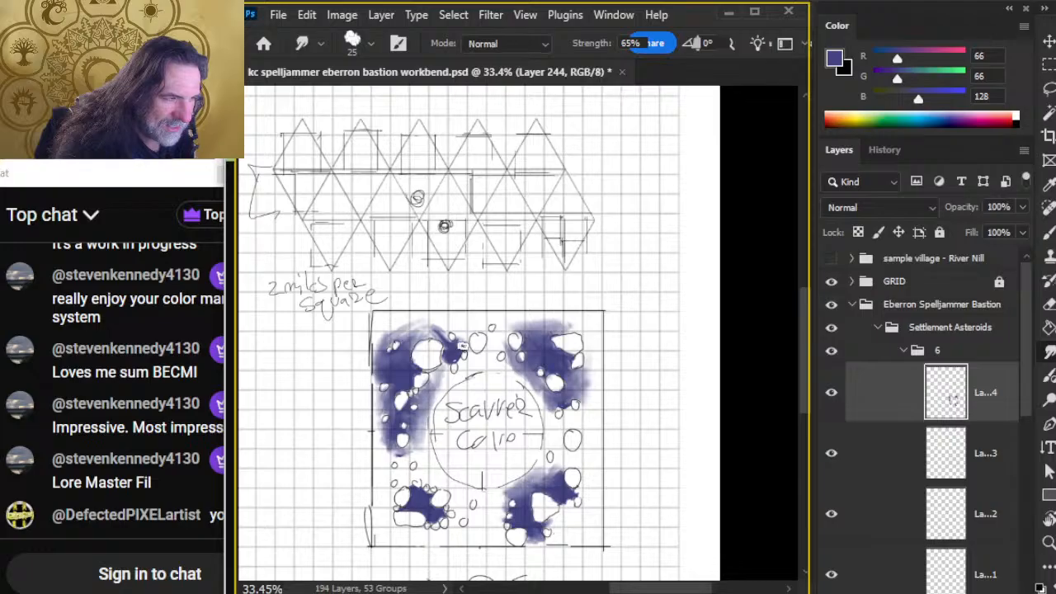
{"action": "left_click_drag", "start_coordinate": [463, 345], "coordinate": [461, 360]}
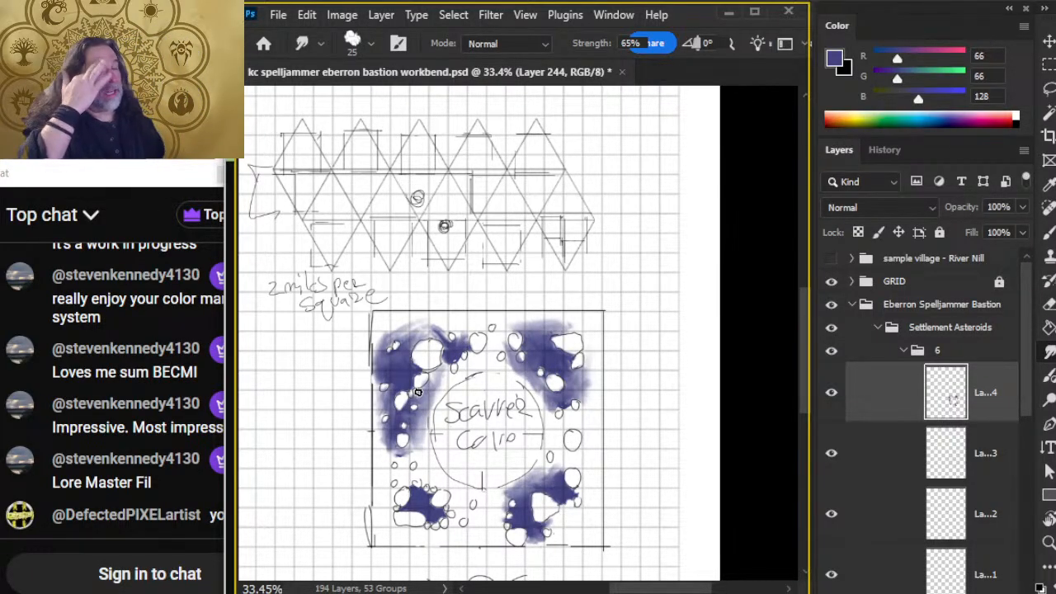
Step: Lasso the core of the upper-right blue patch and the area around its large rock, clearing each selection
{"action": "key", "text": "z"}
{"action": "left_click", "coordinate": [571, 375]}
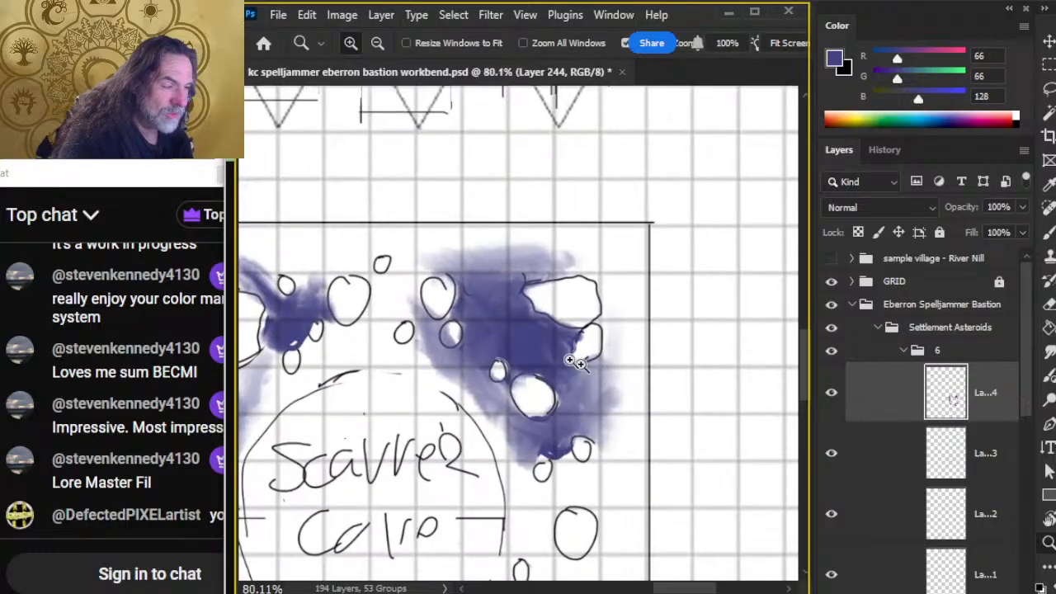
{"action": "key", "text": "l"}
{"action": "left_click_drag", "start_coordinate": [534, 323], "coordinate": [550, 319]}
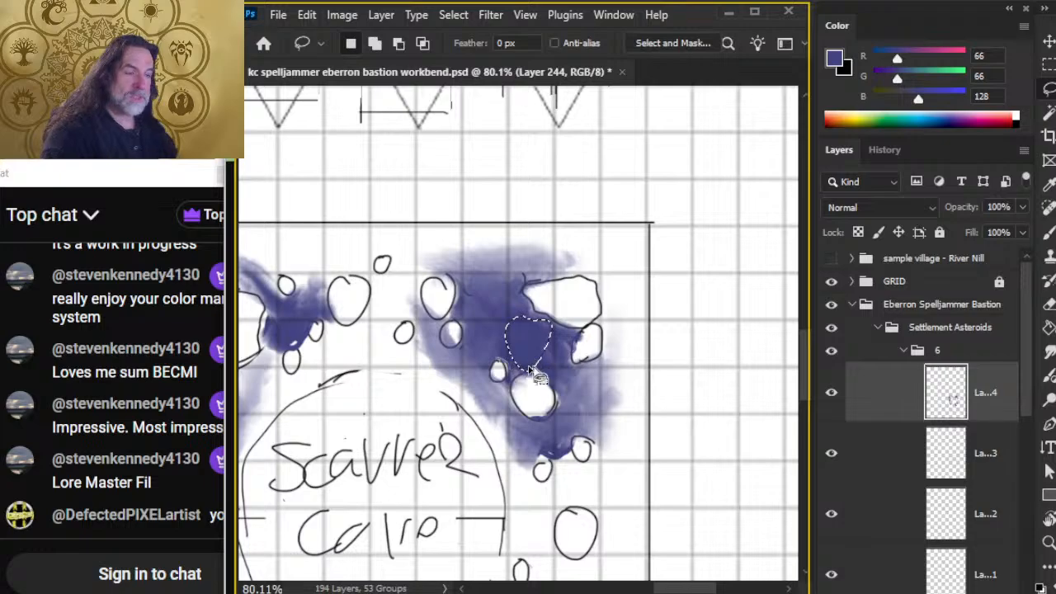
{"action": "mouse_move", "coordinate": [552, 307]}
{"action": "left_mouse_down"}
{"action": "mouse_move", "coordinate": [591, 293]}
{"action": "mouse_move", "coordinate": [582, 332]}
{"action": "mouse_move", "coordinate": [555, 319]}
{"action": "left_mouse_up"}
{"action": "left_click", "coordinate": [589, 306]}
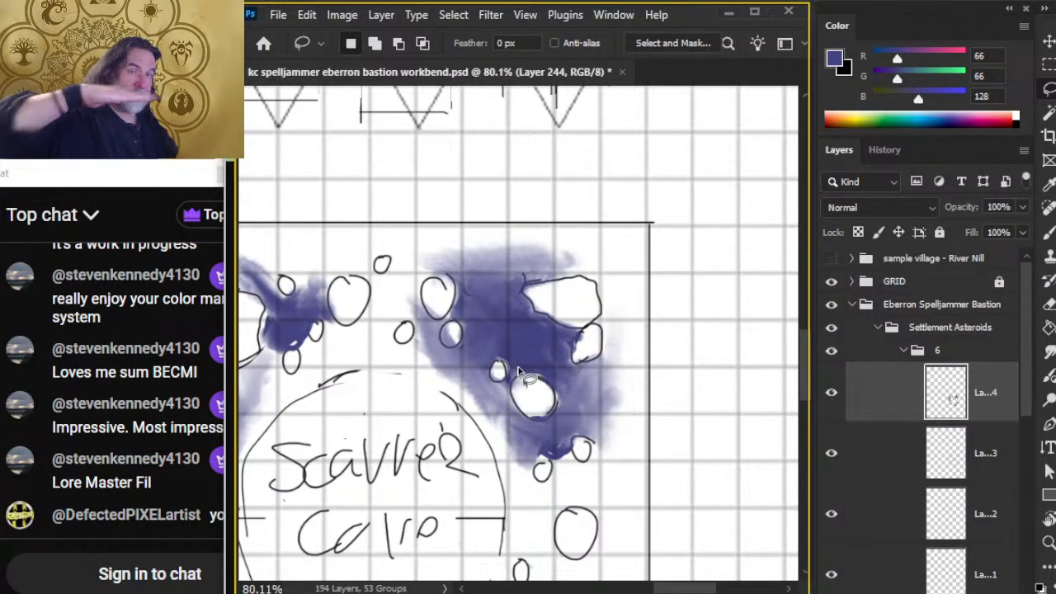
{"action": "left_click_drag", "start_coordinate": [566, 295], "coordinate": [571, 327]}
{"action": "mouse_move", "coordinate": [602, 301]}
{"action": "left_mouse_down"}
{"action": "mouse_move", "coordinate": [617, 299]}
{"action": "mouse_move", "coordinate": [609, 317]}
{"action": "left_mouse_up"}
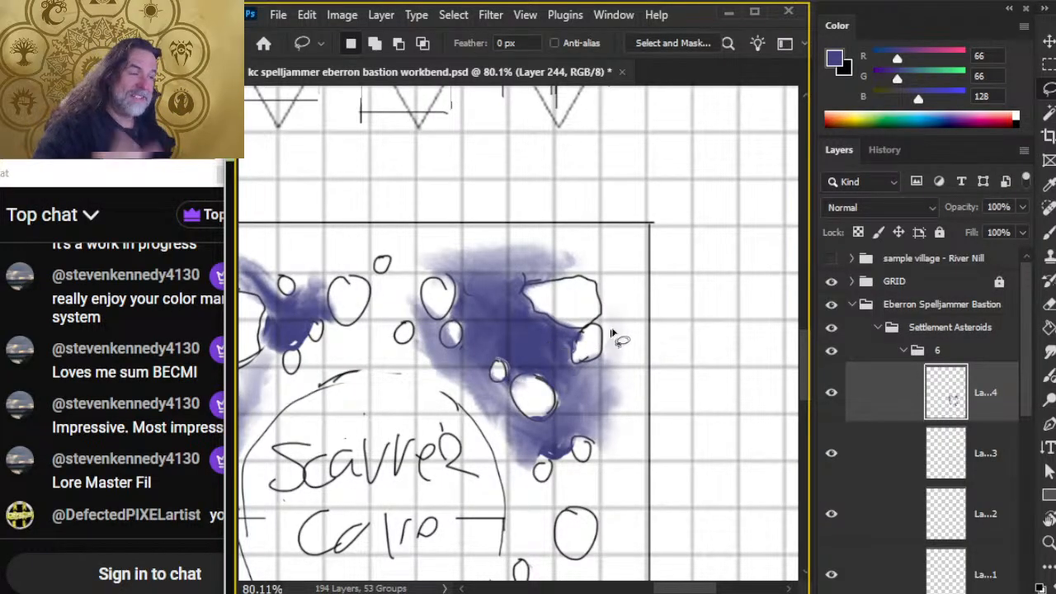
Step: Smudge the upper-right patch's upper-left edge outward around its large left rock
{"action": "key", "text": "r"}
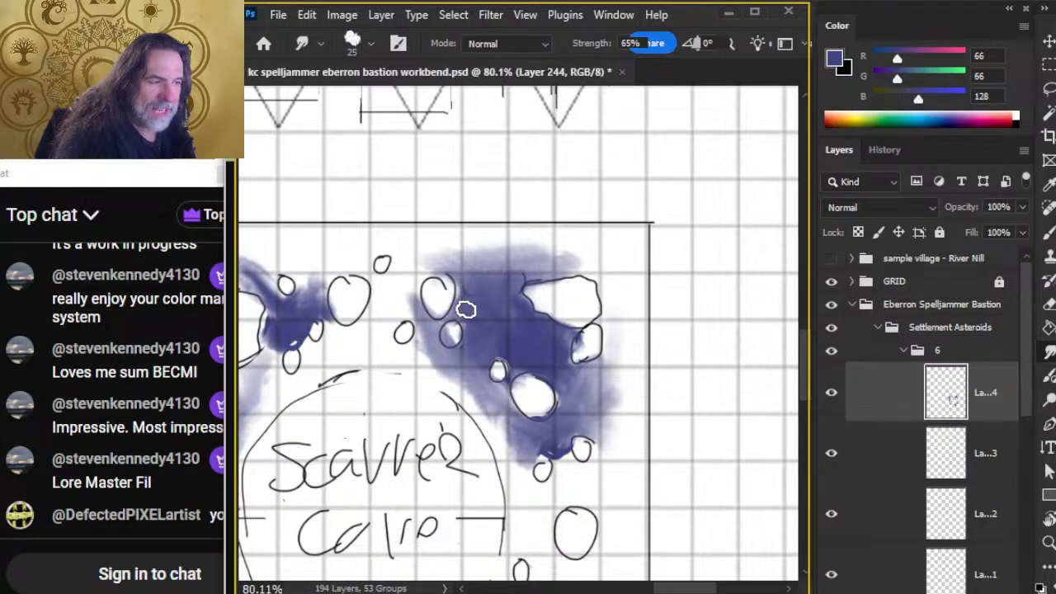
{"action": "mouse_move", "coordinate": [432, 258]}
{"action": "left_mouse_down"}
{"action": "mouse_move", "coordinate": [552, 254]}
{"action": "mouse_move", "coordinate": [454, 256]}
{"action": "mouse_move", "coordinate": [473, 276]}
{"action": "mouse_move", "coordinate": [473, 304]}
{"action": "left_mouse_up"}
{"action": "mouse_move", "coordinate": [461, 266]}
{"action": "left_mouse_down"}
{"action": "mouse_move", "coordinate": [427, 265]}
{"action": "mouse_move", "coordinate": [418, 288]}
{"action": "mouse_move", "coordinate": [446, 271]}
{"action": "mouse_move", "coordinate": [419, 322]}
{"action": "left_mouse_up"}
Step: Spread the upper-right patch around its small right-hand rock and along its outer edges with a 20 px smudge brush, erasing color inside the rocks
{"action": "key", "text": "["}
{"action": "key", "text": "e"}
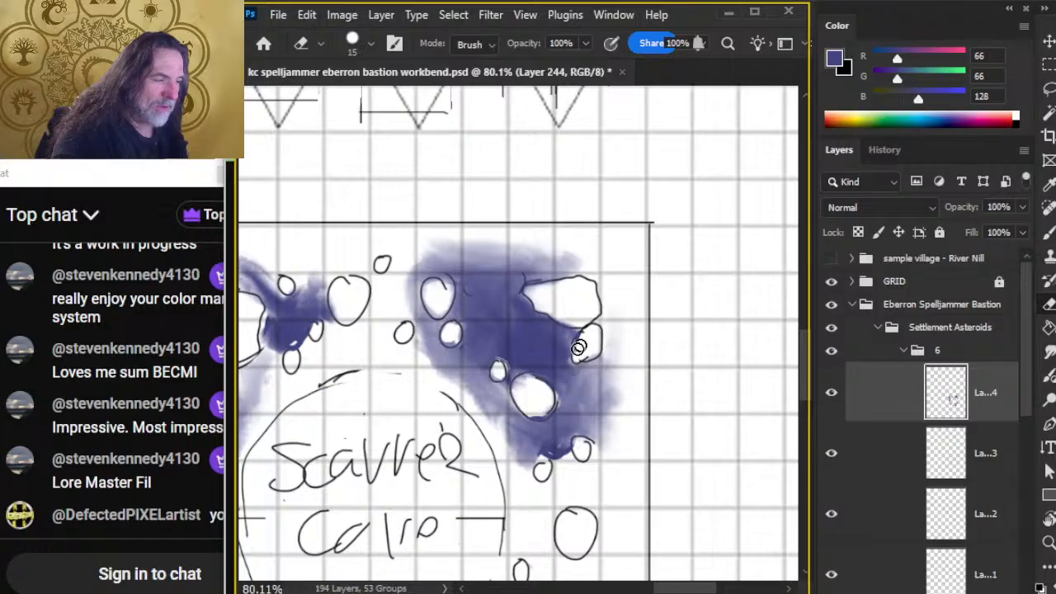
{"action": "key", "text": "r"}
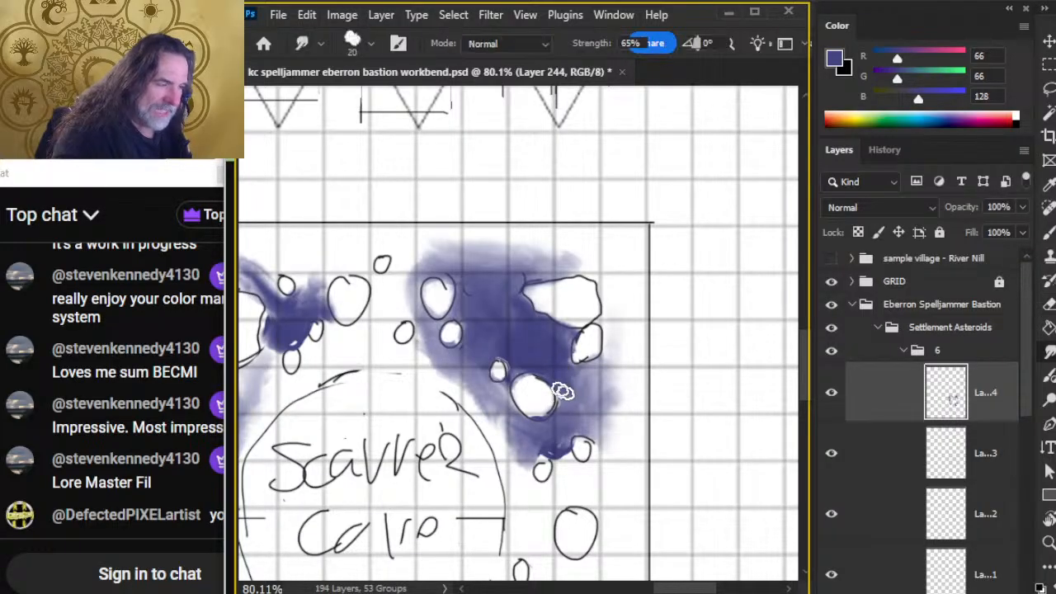
{"action": "mouse_move", "coordinate": [579, 394]}
{"action": "left_mouse_down"}
{"action": "mouse_move", "coordinate": [604, 372]}
{"action": "mouse_move", "coordinate": [579, 389]}
{"action": "mouse_move", "coordinate": [571, 412]}
{"action": "mouse_move", "coordinate": [604, 357]}
{"action": "mouse_move", "coordinate": [603, 378]}
{"action": "mouse_move", "coordinate": [594, 387]}
{"action": "mouse_move", "coordinate": [573, 376]}
{"action": "mouse_move", "coordinate": [608, 342]}
{"action": "mouse_move", "coordinate": [606, 358]}
{"action": "mouse_move", "coordinate": [578, 364]}
{"action": "mouse_move", "coordinate": [594, 344]}
{"action": "left_mouse_up"}
{"action": "key", "text": "e"}
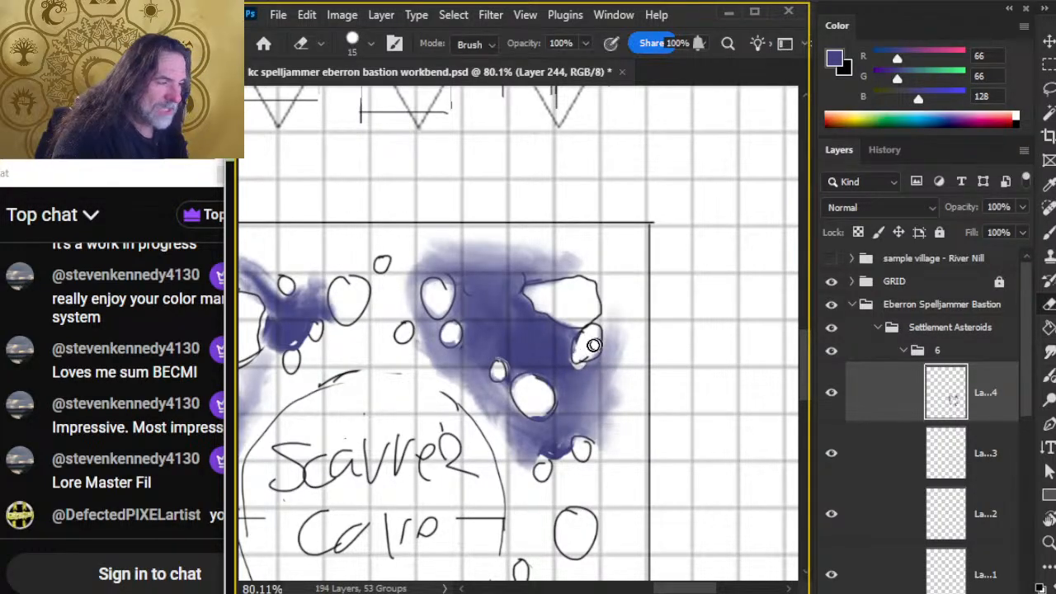
{"action": "key", "text": "r"}
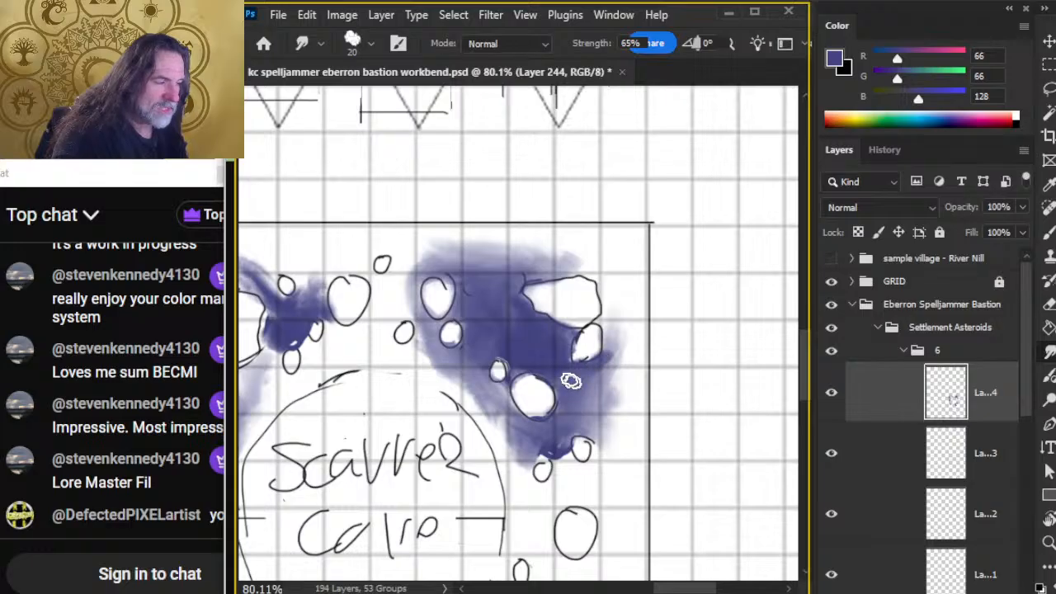
{"action": "mouse_move", "coordinate": [571, 380]}
{"action": "left_mouse_down"}
{"action": "mouse_move", "coordinate": [576, 331]}
{"action": "mouse_move", "coordinate": [607, 323]}
{"action": "mouse_move", "coordinate": [607, 350]}
{"action": "mouse_move", "coordinate": [608, 326]}
{"action": "mouse_move", "coordinate": [614, 332]}
{"action": "mouse_move", "coordinate": [587, 393]}
{"action": "mouse_move", "coordinate": [609, 354]}
{"action": "mouse_move", "coordinate": [571, 373]}
{"action": "mouse_move", "coordinate": [607, 371]}
{"action": "mouse_move", "coordinate": [613, 394]}
{"action": "left_mouse_up"}
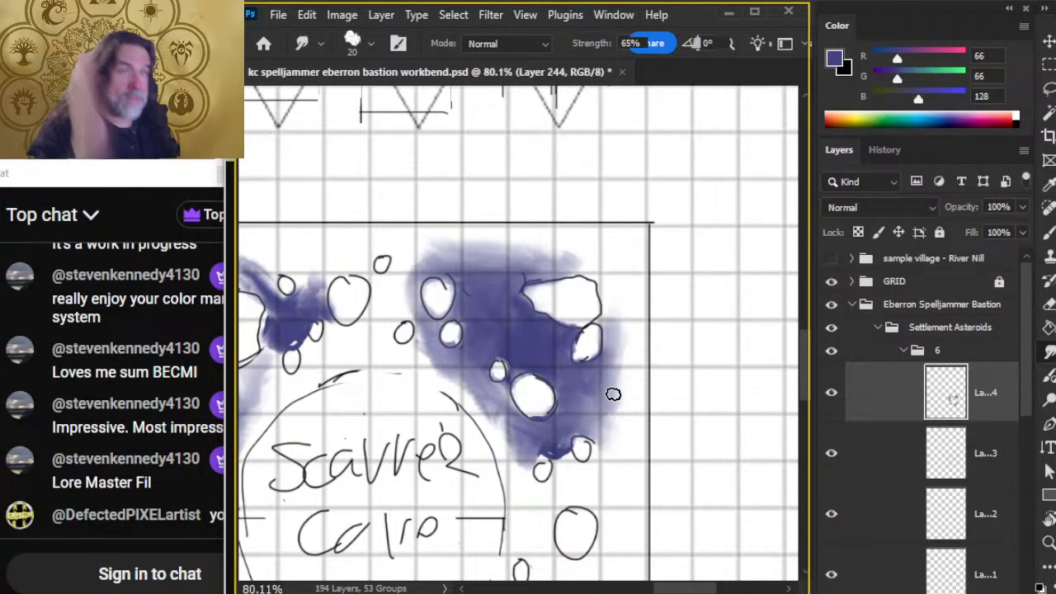
{"action": "mouse_move", "coordinate": [628, 343]}
{"action": "left_mouse_down"}
{"action": "mouse_move", "coordinate": [616, 402]}
{"action": "mouse_move", "coordinate": [630, 327]}
{"action": "mouse_move", "coordinate": [622, 310]}
{"action": "mouse_move", "coordinate": [615, 359]}
{"action": "mouse_move", "coordinate": [620, 344]}
{"action": "mouse_move", "coordinate": [596, 333]}
{"action": "mouse_move", "coordinate": [606, 299]}
{"action": "mouse_move", "coordinate": [608, 356]}
{"action": "mouse_move", "coordinate": [582, 344]}
{"action": "mouse_move", "coordinate": [598, 344]}
{"action": "mouse_move", "coordinate": [608, 361]}
{"action": "mouse_move", "coordinate": [616, 334]}
{"action": "mouse_move", "coordinate": [607, 375]}
{"action": "mouse_move", "coordinate": [619, 351]}
{"action": "mouse_move", "coordinate": [612, 363]}
{"action": "mouse_move", "coordinate": [605, 276]}
{"action": "mouse_move", "coordinate": [511, 238]}
{"action": "mouse_move", "coordinate": [495, 268]}
{"action": "mouse_move", "coordinate": [562, 269]}
{"action": "mouse_move", "coordinate": [495, 277]}
{"action": "mouse_move", "coordinate": [597, 278]}
{"action": "mouse_move", "coordinate": [485, 257]}
{"action": "mouse_move", "coordinate": [533, 254]}
{"action": "mouse_move", "coordinate": [496, 243]}
{"action": "mouse_move", "coordinate": [464, 284]}
{"action": "left_mouse_up"}
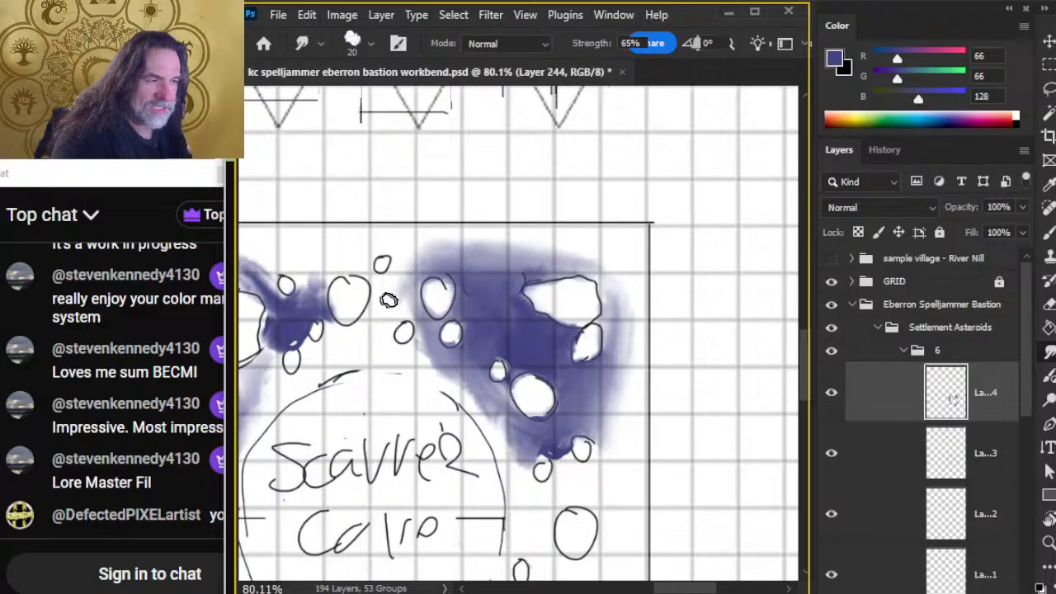
Step: Paint a blue spot between the two blue patches and smudge it along the tops of the rocks to join them
{"action": "key", "text": "b"}
{"action": "left_click_drag", "start_coordinate": [396, 294], "coordinate": [389, 313]}
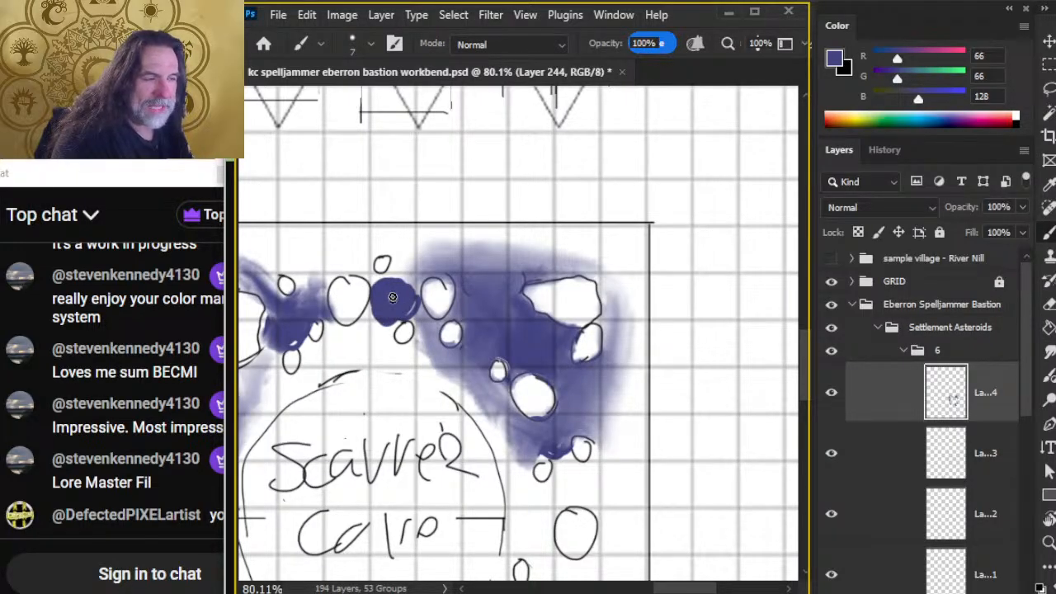
{"action": "key", "text": "r"}
{"action": "mouse_move", "coordinate": [400, 291]}
{"action": "left_mouse_down"}
{"action": "mouse_move", "coordinate": [385, 284]}
{"action": "mouse_move", "coordinate": [392, 276]}
{"action": "mouse_move", "coordinate": [372, 283]}
{"action": "mouse_move", "coordinate": [414, 302]}
{"action": "mouse_move", "coordinate": [401, 284]}
{"action": "mouse_move", "coordinate": [393, 297]}
{"action": "mouse_move", "coordinate": [417, 288]}
{"action": "left_mouse_up"}
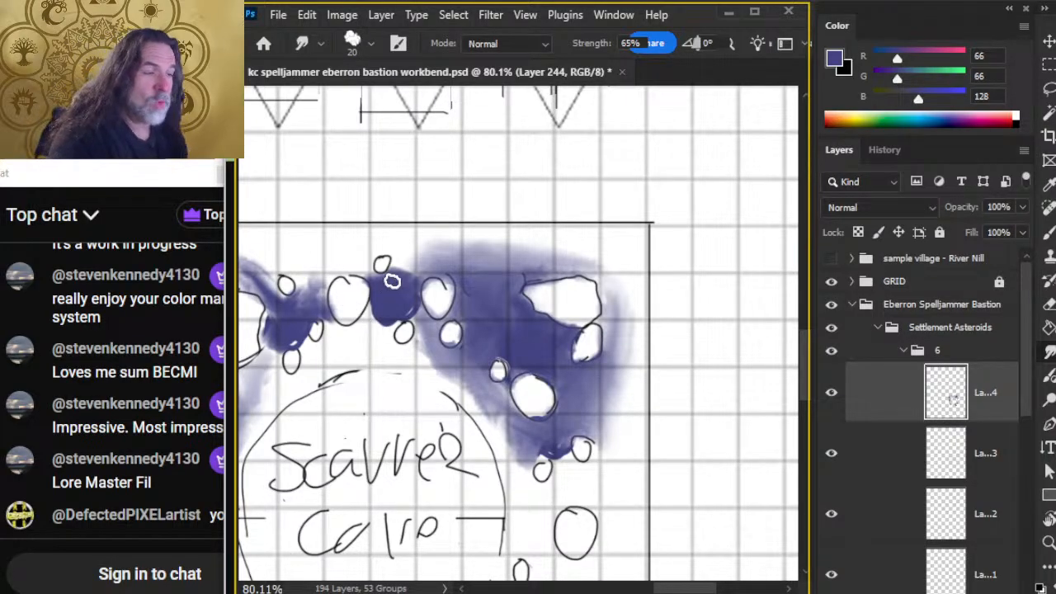
{"action": "mouse_move", "coordinate": [393, 276]}
{"action": "left_mouse_down"}
{"action": "mouse_move", "coordinate": [449, 262]}
{"action": "mouse_move", "coordinate": [394, 262]}
{"action": "mouse_move", "coordinate": [451, 253]}
{"action": "mouse_move", "coordinate": [396, 254]}
{"action": "mouse_move", "coordinate": [479, 252]}
{"action": "mouse_move", "coordinate": [419, 244]}
{"action": "mouse_move", "coordinate": [456, 241]}
{"action": "mouse_move", "coordinate": [464, 259]}
{"action": "mouse_move", "coordinate": [432, 253]}
{"action": "mouse_move", "coordinate": [483, 249]}
{"action": "mouse_move", "coordinate": [397, 293]}
{"action": "mouse_move", "coordinate": [354, 265]}
{"action": "mouse_move", "coordinate": [370, 265]}
{"action": "mouse_move", "coordinate": [360, 265]}
{"action": "mouse_move", "coordinate": [382, 288]}
{"action": "mouse_move", "coordinate": [392, 279]}
{"action": "mouse_move", "coordinate": [367, 274]}
{"action": "mouse_move", "coordinate": [369, 258]}
{"action": "mouse_move", "coordinate": [359, 272]}
{"action": "mouse_move", "coordinate": [401, 250]}
{"action": "mouse_move", "coordinate": [384, 269]}
{"action": "mouse_move", "coordinate": [342, 261]}
{"action": "mouse_move", "coordinate": [359, 273]}
{"action": "mouse_move", "coordinate": [332, 274]}
{"action": "mouse_move", "coordinate": [309, 305]}
{"action": "mouse_move", "coordinate": [321, 288]}
{"action": "mouse_move", "coordinate": [310, 302]}
{"action": "mouse_move", "coordinate": [301, 288]}
{"action": "mouse_move", "coordinate": [276, 301]}
{"action": "mouse_move", "coordinate": [289, 316]}
{"action": "mouse_move", "coordinate": [270, 291]}
{"action": "mouse_move", "coordinate": [298, 297]}
{"action": "mouse_move", "coordinate": [320, 281]}
{"action": "mouse_move", "coordinate": [313, 291]}
{"action": "mouse_move", "coordinate": [355, 290]}
{"action": "mouse_move", "coordinate": [343, 317]}
{"action": "mouse_move", "coordinate": [325, 314]}
{"action": "mouse_move", "coordinate": [329, 274]}
{"action": "left_mouse_up"}
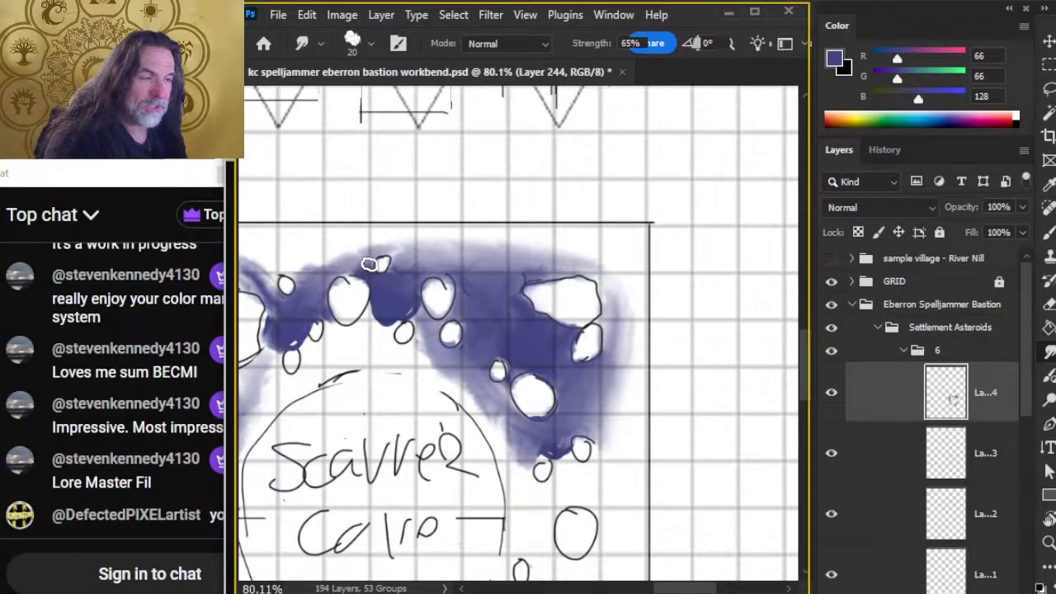
Step: Switch to the YouTube livestream page in the browser and examine the document links in the video description
{"action": "key", "text": "alt+Tab"}
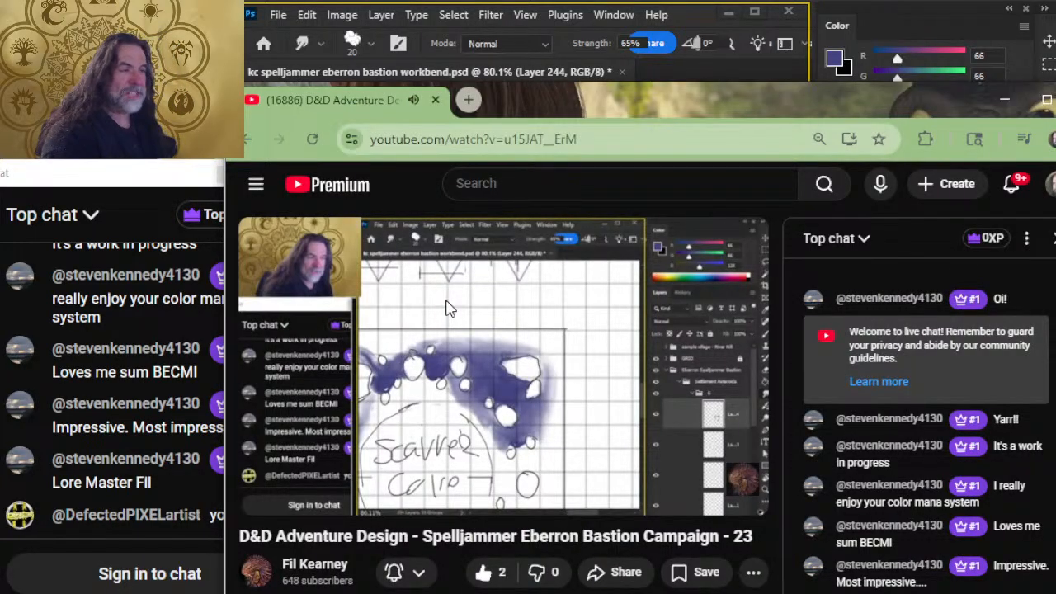
{"action": "key", "text": "alt+Tab"}
{"action": "key", "text": "Tab"}
{"action": "key", "text": "alt+Tab"}
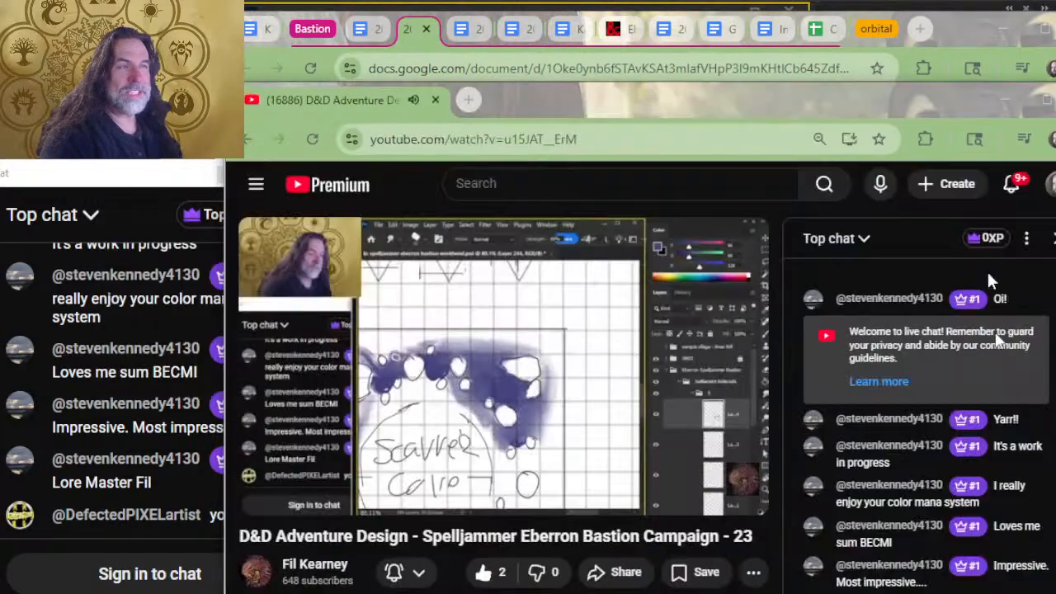
{"action": "scroll", "coordinate": [466, 402], "scroll_direction": "down", "scroll_amount": 5}
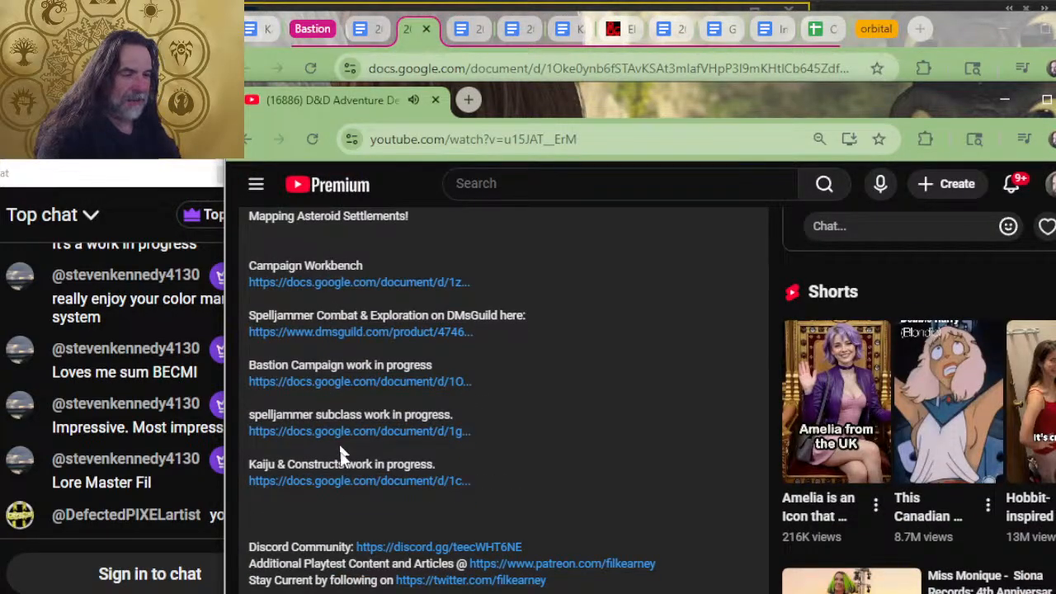
{"action": "scroll", "coordinate": [435, 440], "scroll_direction": "up", "scroll_amount": 5}
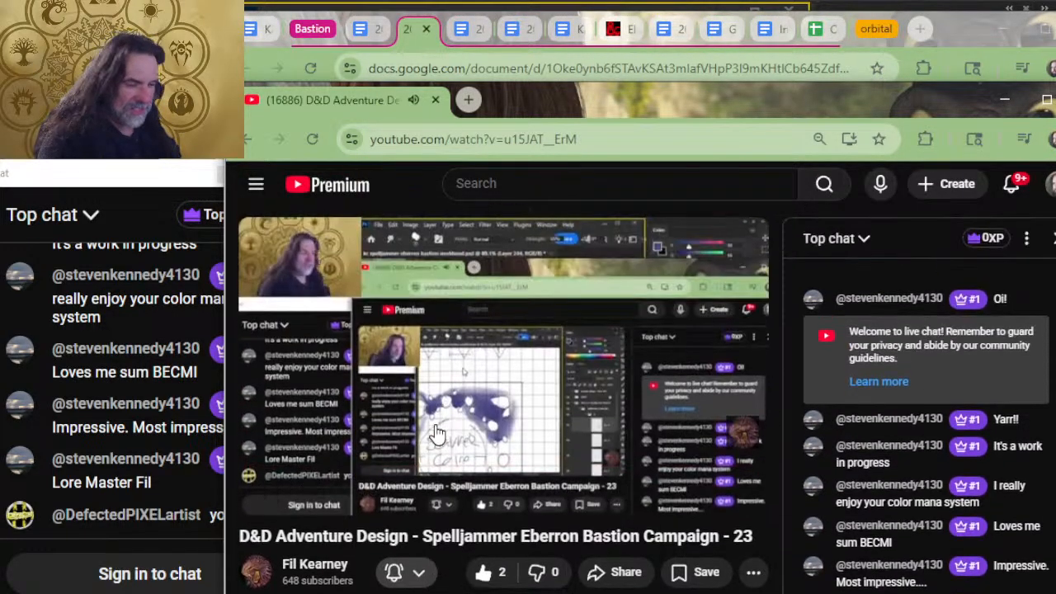
Step: Switch to the 2024 Bastion Campaigns document in Google Docs and go to its last pages
{"action": "left_click", "coordinate": [467, 29]}
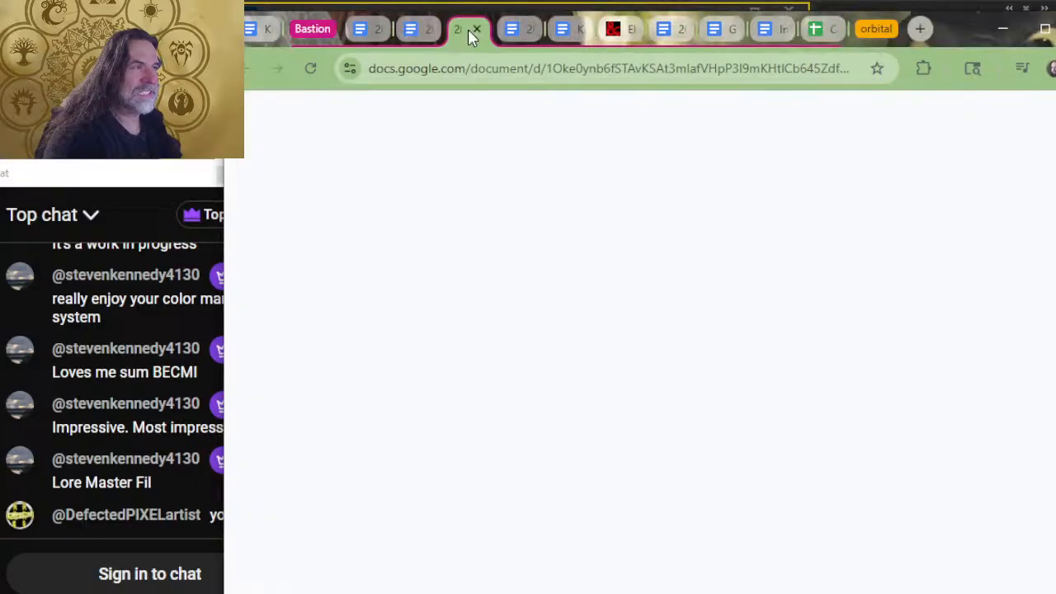
{"action": "left_click", "coordinate": [566, 30]}
{"action": "left_click", "coordinate": [514, 29]}
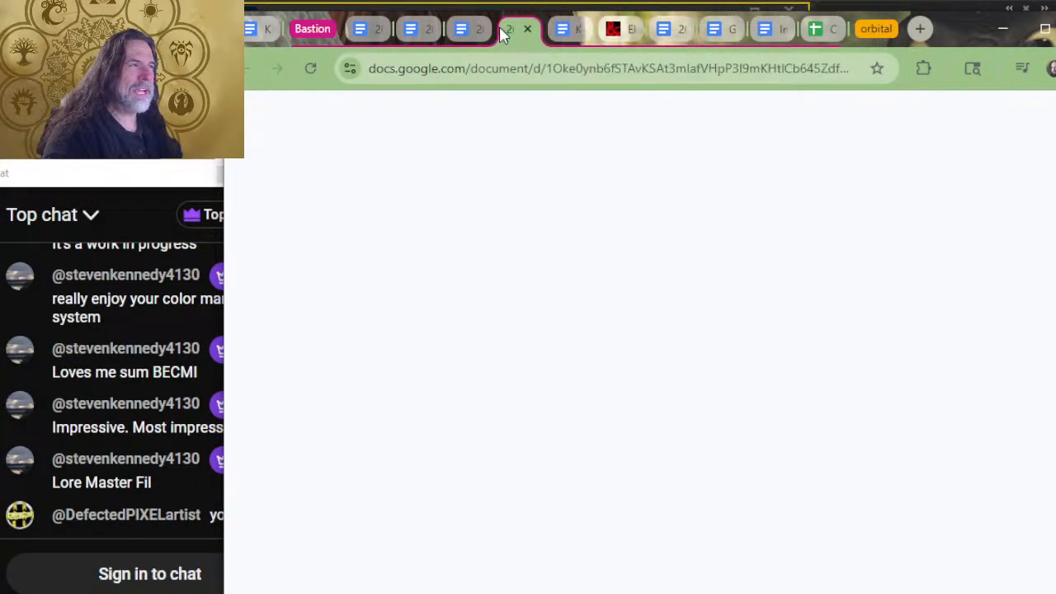
{"action": "left_click_drag", "start_coordinate": [1049, 201], "coordinate": [1036, 584]}
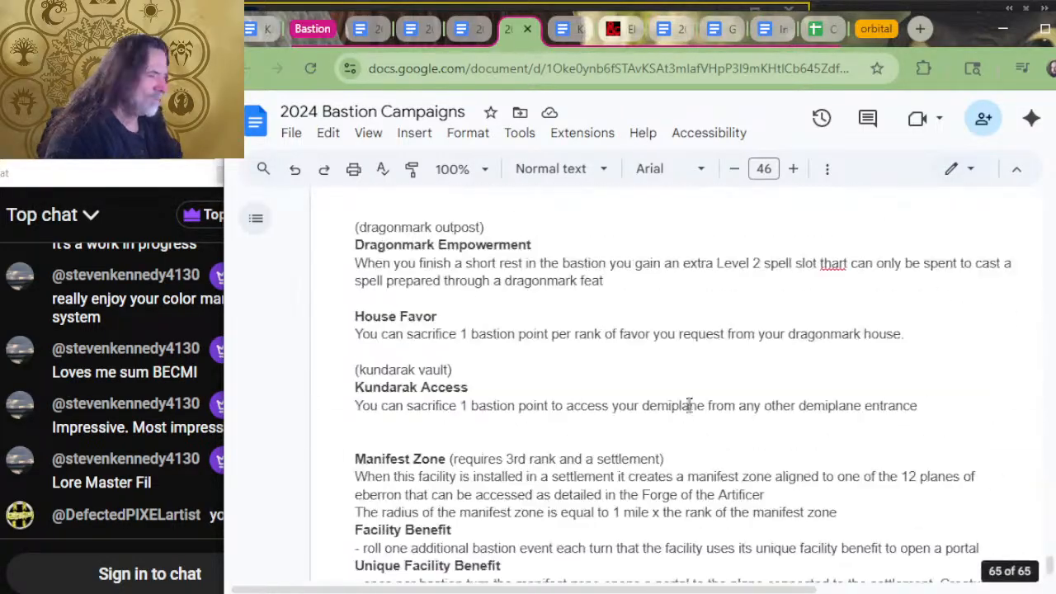
Step: Examine the document's crafting tables for adventuring gear, food, poisons, magic items and tools
{"action": "scroll", "coordinate": [692, 405], "scroll_direction": "up", "scroll_amount": 10}
{"action": "scroll", "coordinate": [698, 395], "scroll_direction": "up", "scroll_amount": 15}
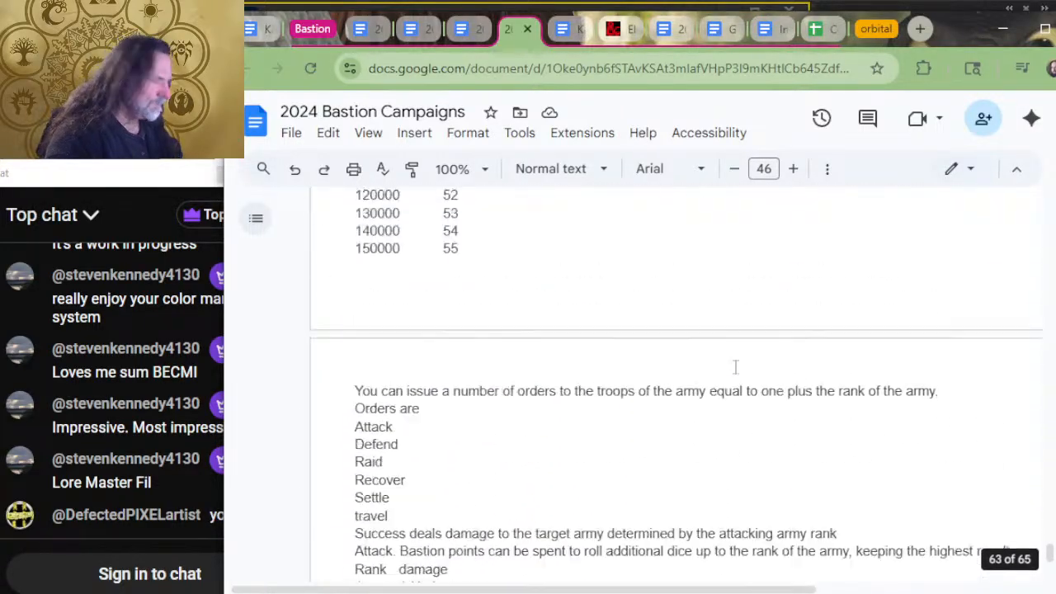
{"action": "scroll", "coordinate": [550, 365], "scroll_direction": "up", "scroll_amount": 15}
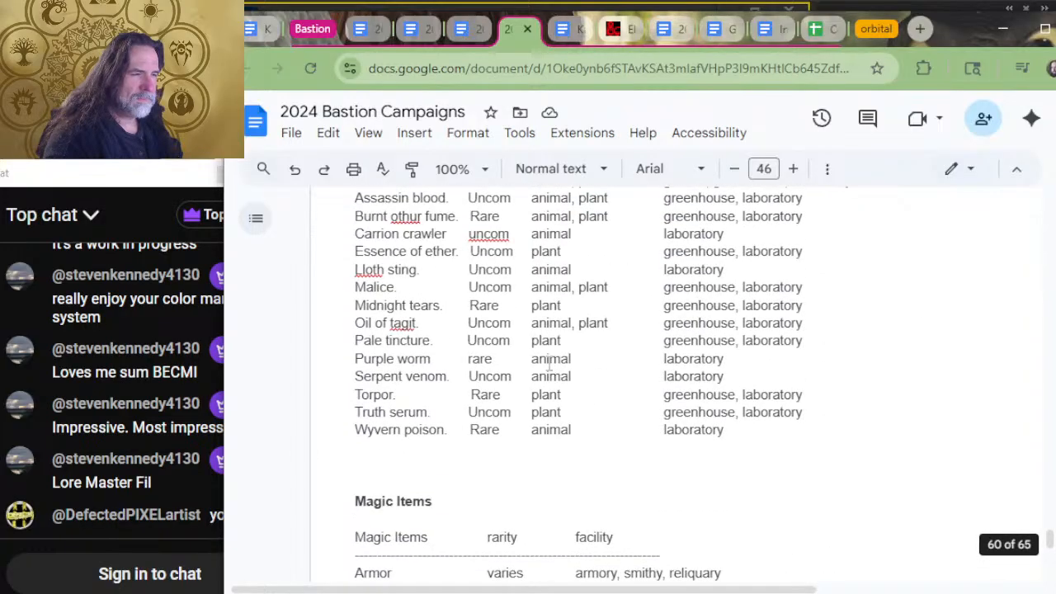
{"action": "scroll", "coordinate": [550, 363], "scroll_direction": "up", "scroll_amount": 15}
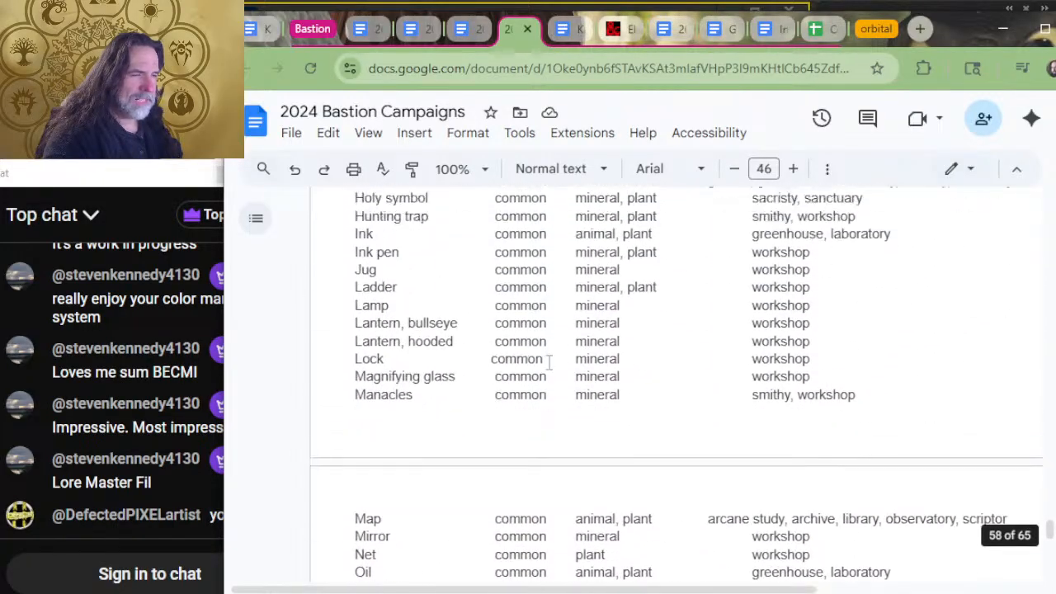
{"action": "scroll", "coordinate": [373, 286], "scroll_direction": "up", "scroll_amount": 15}
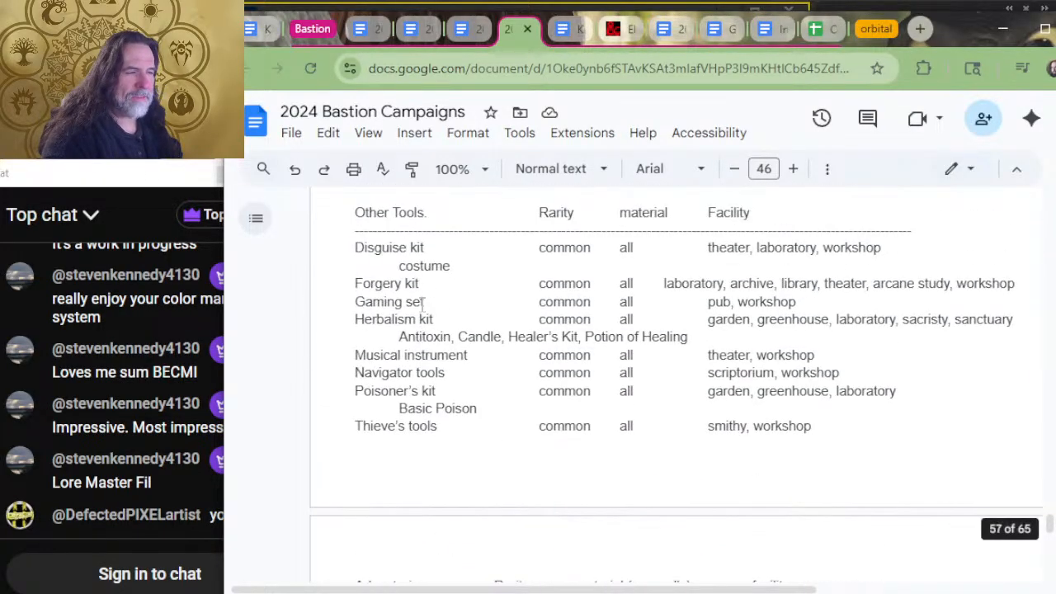
{"action": "scroll", "coordinate": [423, 304], "scroll_direction": "up", "scroll_amount": 15}
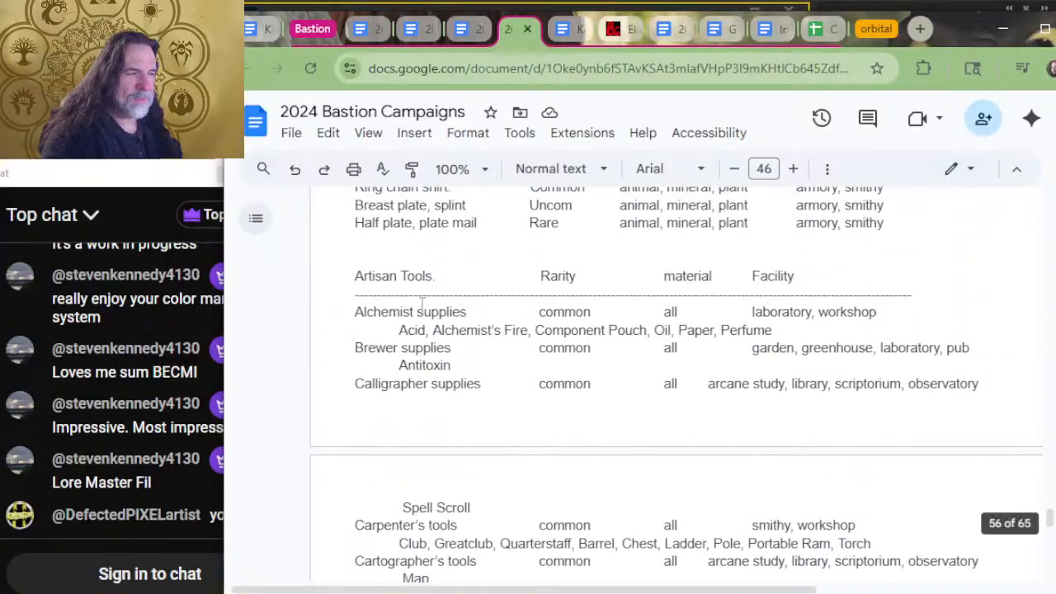
{"action": "scroll", "coordinate": [426, 310], "scroll_direction": "down", "scroll_amount": 15}
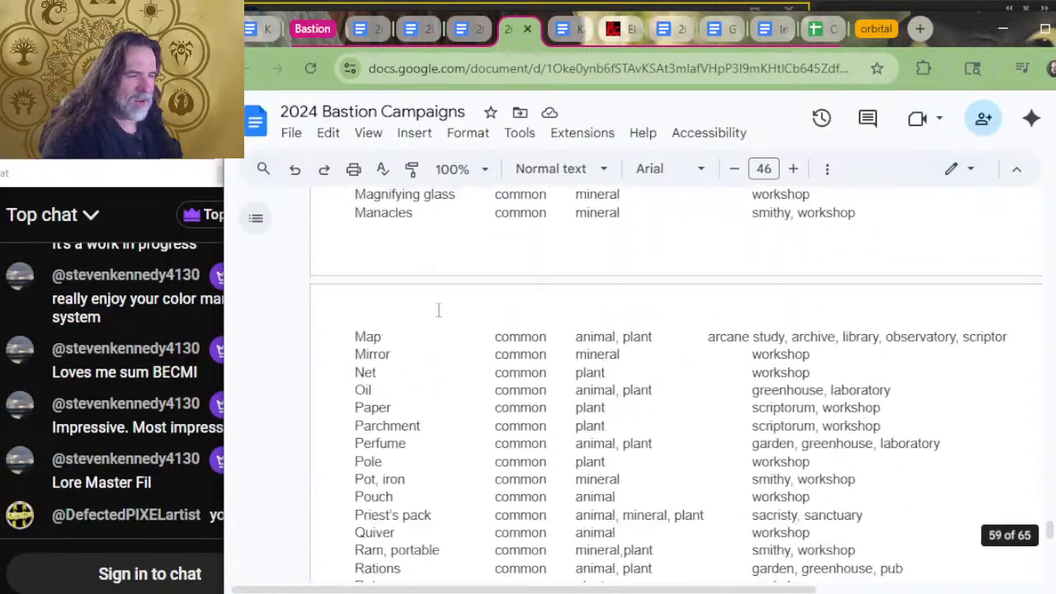
{"action": "scroll", "coordinate": [442, 306], "scroll_direction": "down", "scroll_amount": 8}
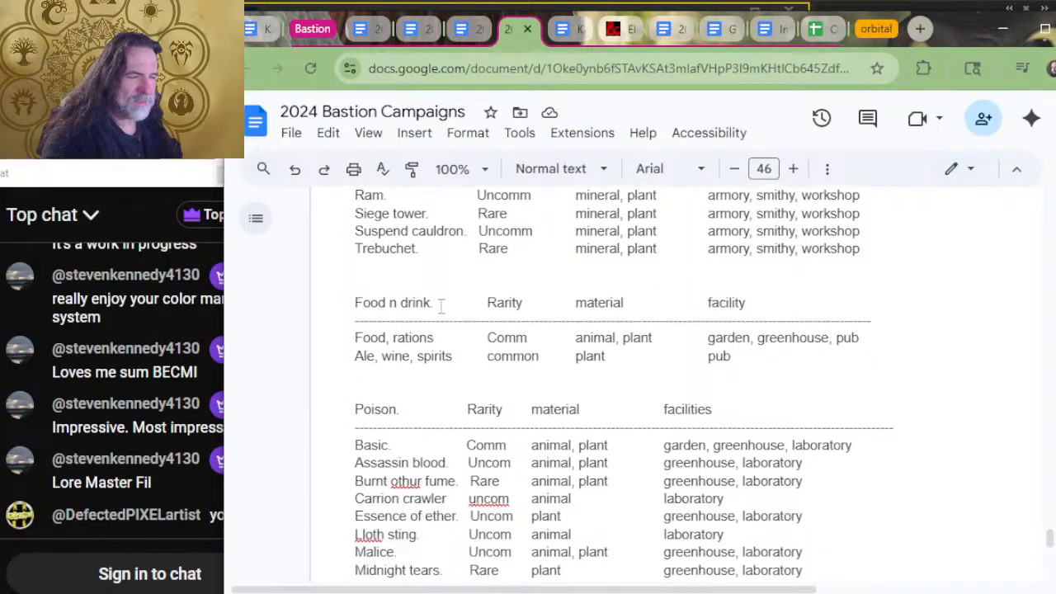
{"action": "scroll", "coordinate": [439, 306], "scroll_direction": "up", "scroll_amount": 8}
{"action": "scroll", "coordinate": [532, 338], "scroll_direction": "up", "scroll_amount": 12}
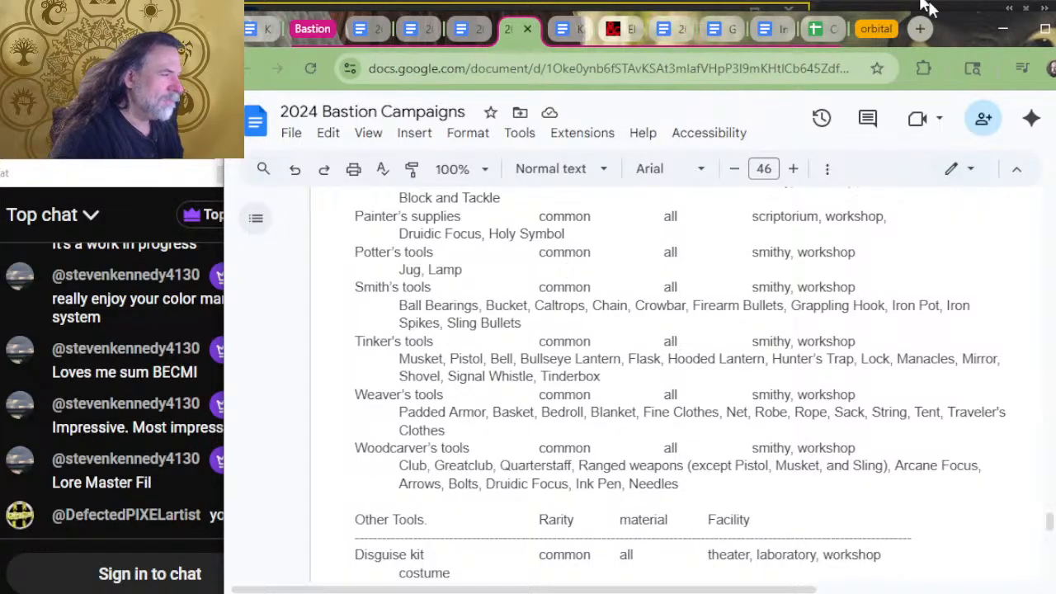
Step: Compare the rarity, material and facility entries in the weapon, ammunition, armor, artisan tools and other tools tables
{"action": "scroll", "coordinate": [715, 283], "scroll_direction": "up", "scroll_amount": 6}
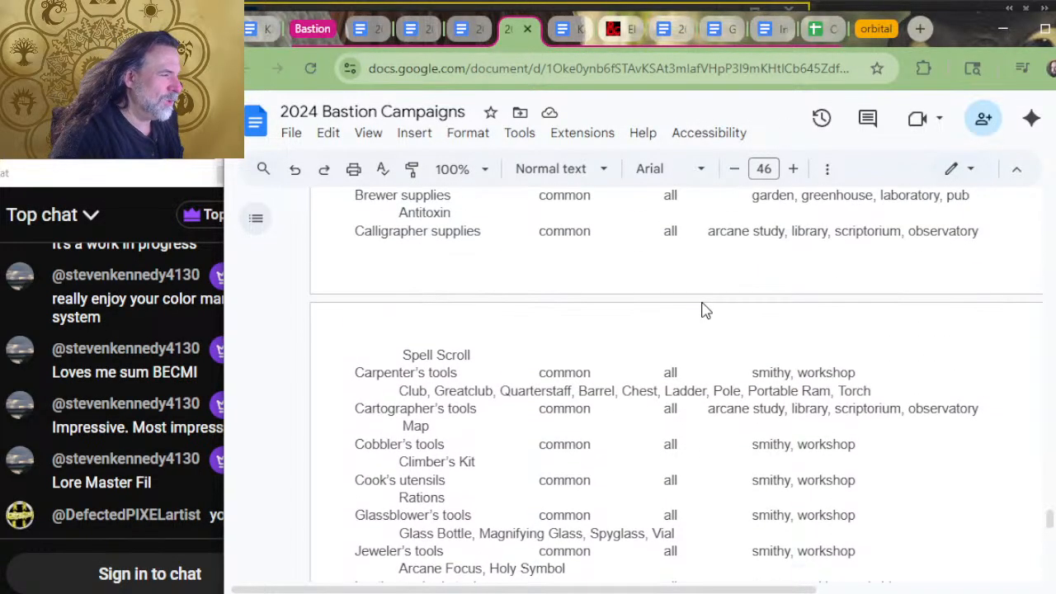
{"action": "scroll", "coordinate": [703, 312], "scroll_direction": "down", "scroll_amount": 4}
{"action": "scroll", "coordinate": [703, 318], "scroll_direction": "up", "scroll_amount": 2}
{"action": "scroll", "coordinate": [702, 320], "scroll_direction": "down", "scroll_amount": 10}
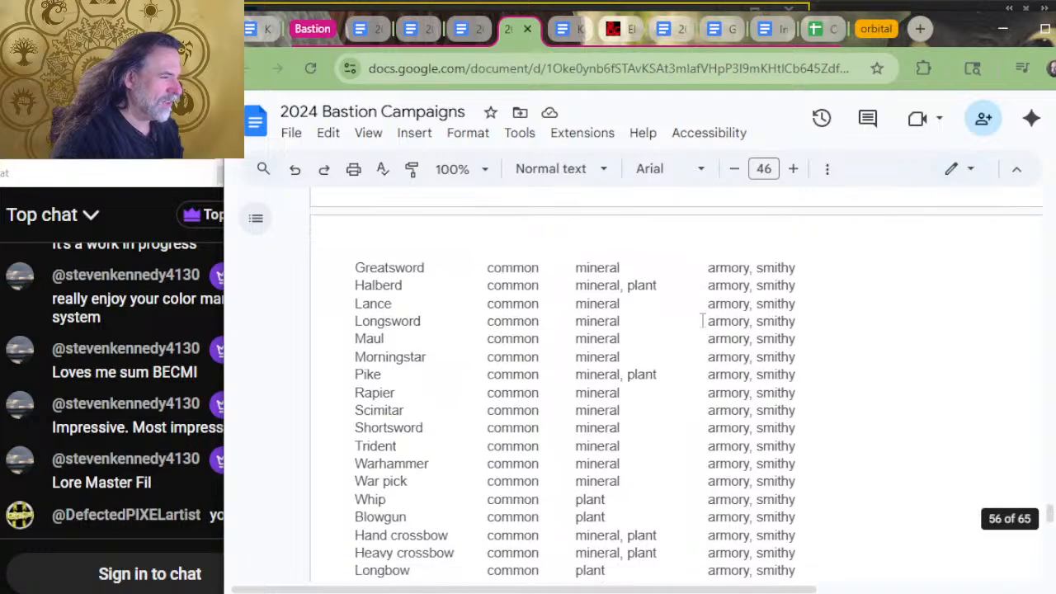
{"action": "scroll", "coordinate": [702, 320], "scroll_direction": "up", "scroll_amount": 12}
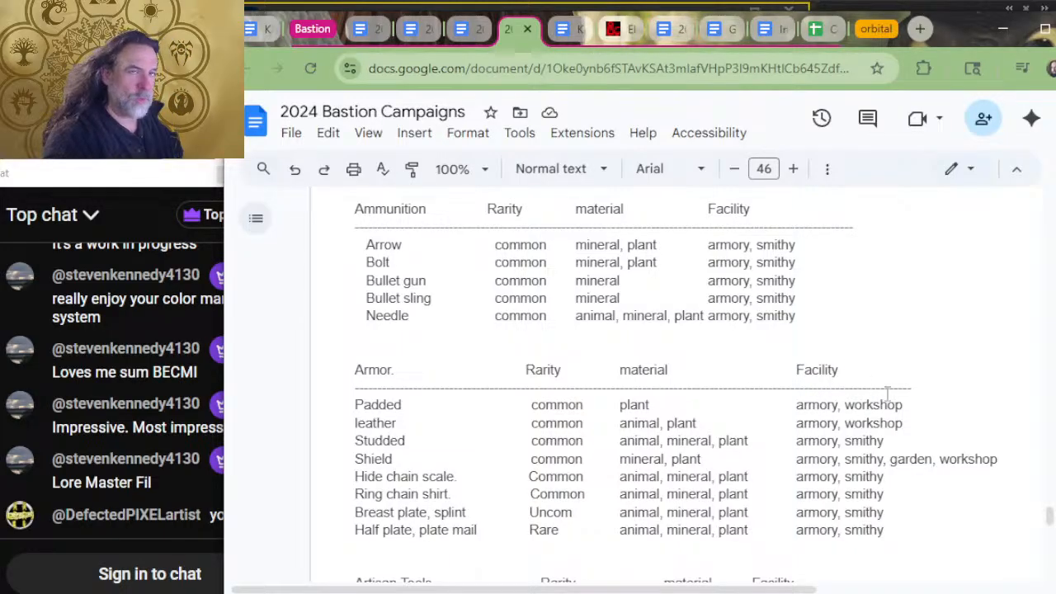
{"action": "scroll", "coordinate": [827, 386], "scroll_direction": "down", "scroll_amount": 8}
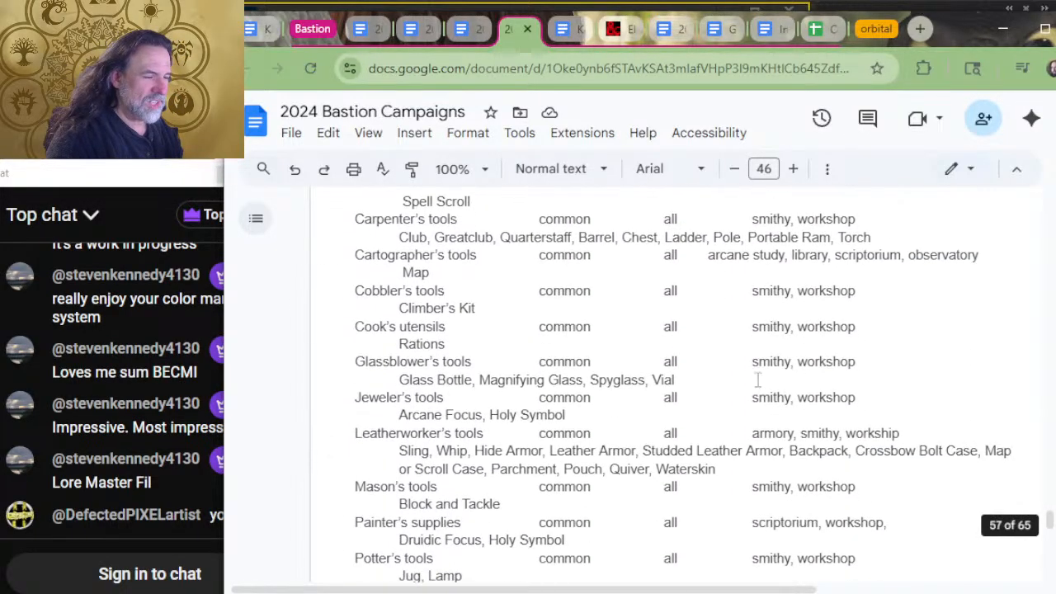
{"action": "scroll", "coordinate": [491, 343], "scroll_direction": "down", "scroll_amount": 7}
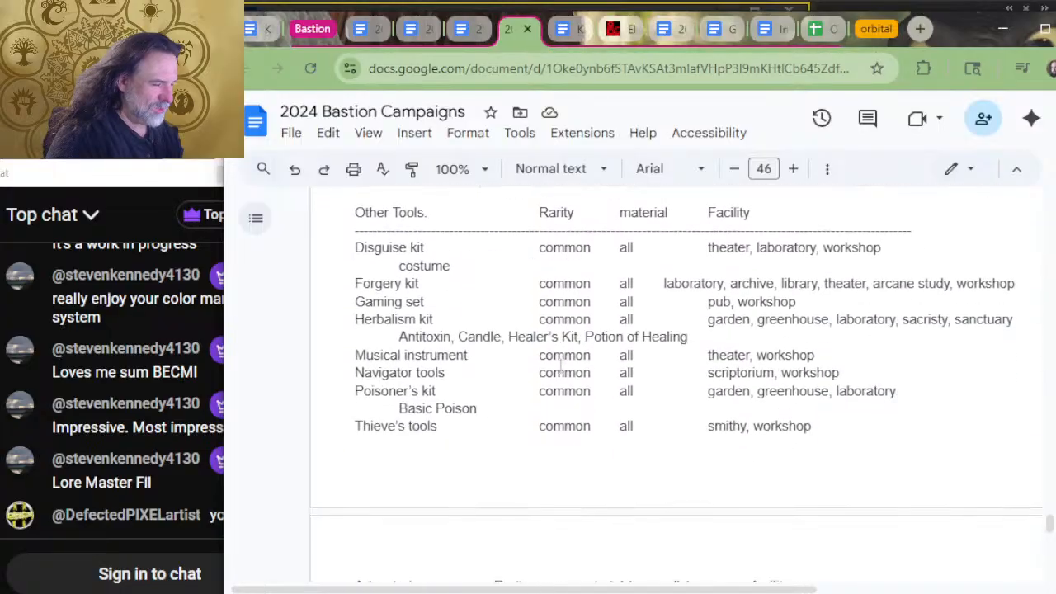
{"action": "scroll", "coordinate": [550, 382], "scroll_direction": "up", "scroll_amount": 3}
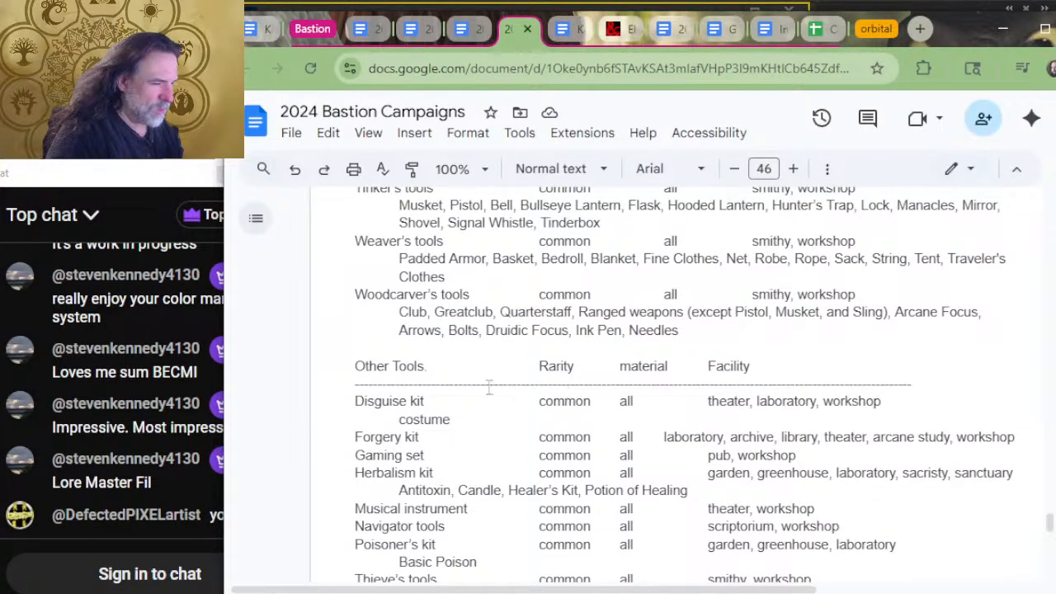
{"action": "scroll", "coordinate": [496, 341], "scroll_direction": "down", "scroll_amount": 6}
{"action": "scroll", "coordinate": [498, 344], "scroll_direction": "up", "scroll_amount": 9}
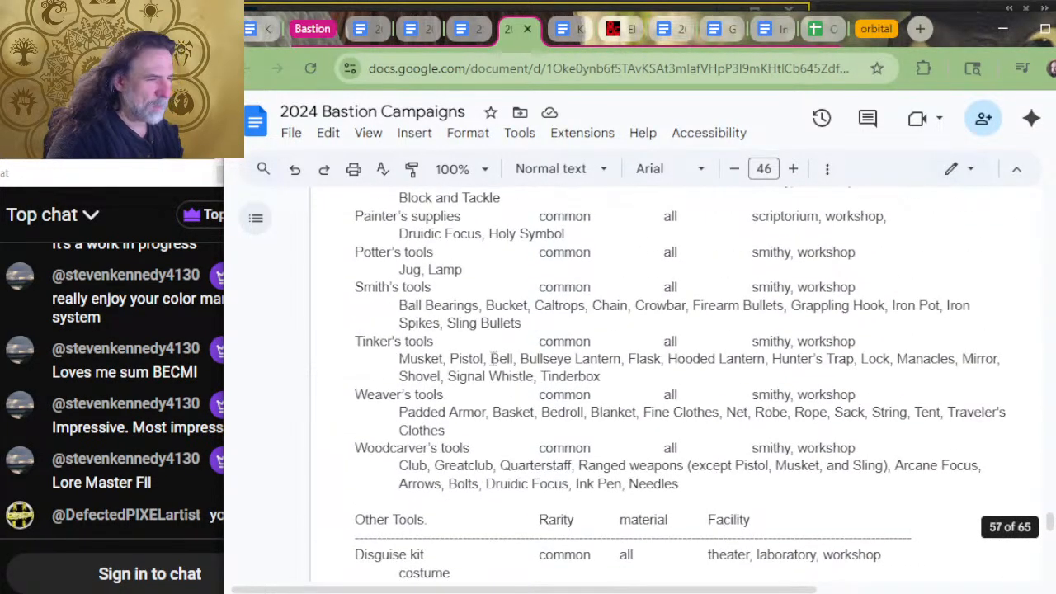
Step: Highlight the Smith's tools row in the artisan tools table to point out its rarity and material
{"action": "left_click_drag", "start_coordinate": [364, 288], "coordinate": [487, 287]}
{"action": "left_click_drag", "start_coordinate": [473, 287], "coordinate": [700, 287]}
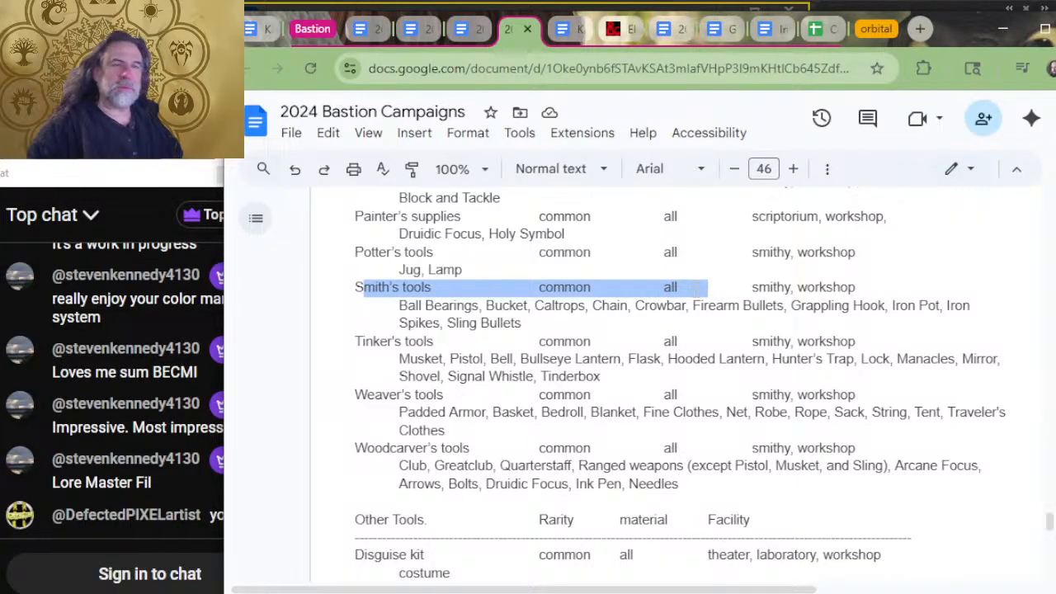
{"action": "left_click_drag", "start_coordinate": [699, 280], "coordinate": [701, 274]}
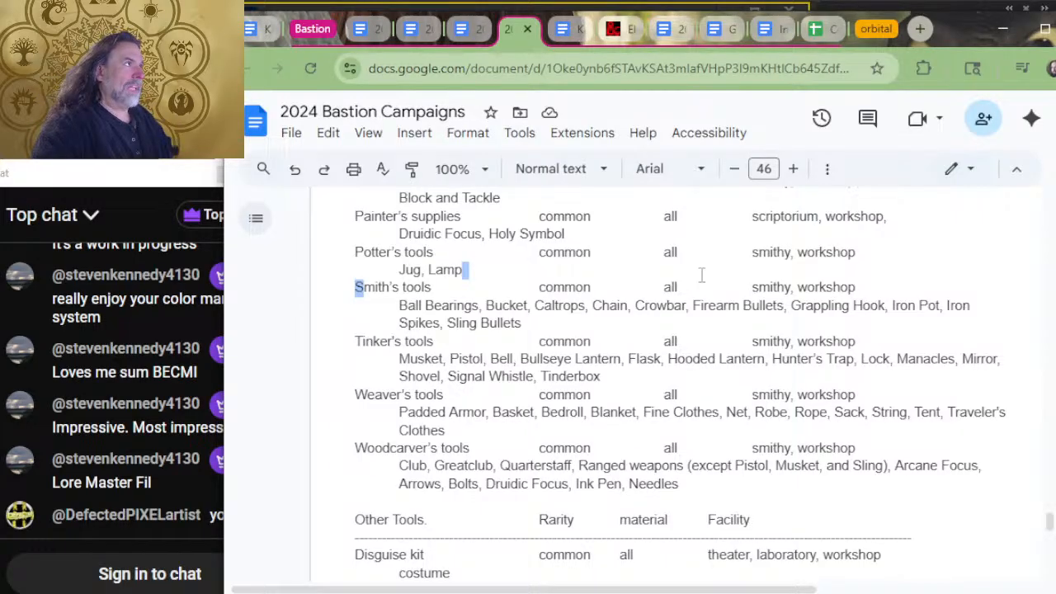
{"action": "mouse_move", "coordinate": [700, 275]}
{"action": "left_mouse_down"}
{"action": "mouse_move", "coordinate": [707, 298]}
{"action": "mouse_move", "coordinate": [700, 267]}
{"action": "left_mouse_up"}
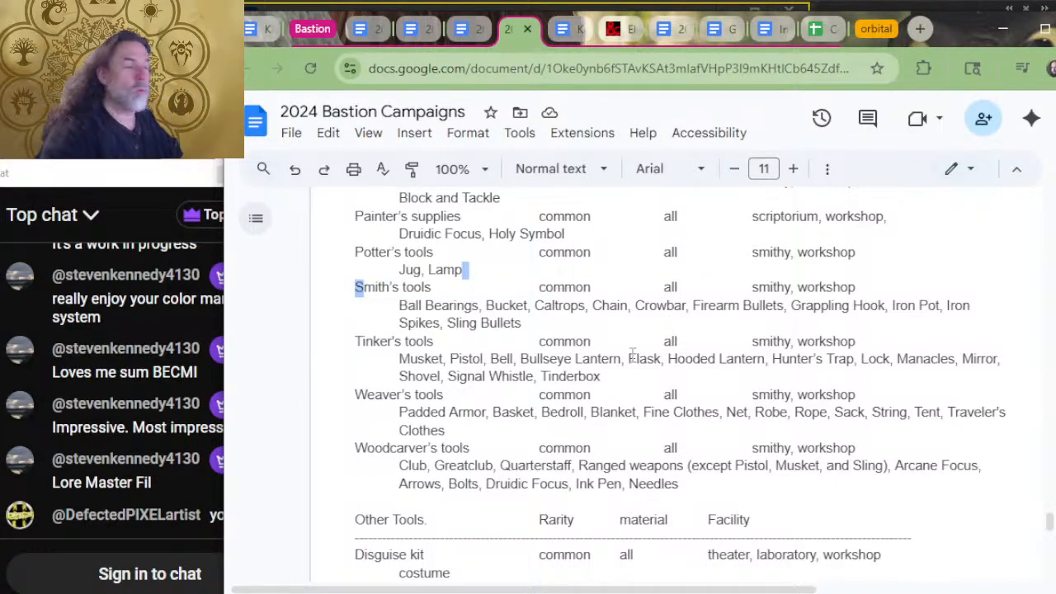
Step: Point out the facility, material and rarity entries of the Smith's tools row in the artisan tools table
{"action": "left_click", "coordinate": [669, 305]}
{"action": "left_click", "coordinate": [774, 288]}
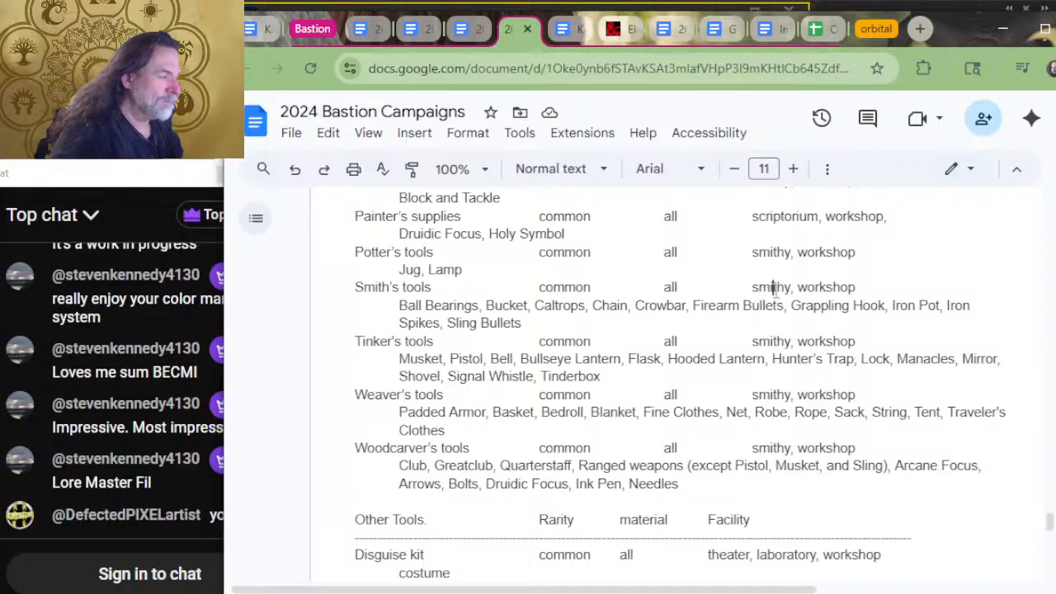
{"action": "left_click", "coordinate": [749, 291]}
{"action": "left_click", "coordinate": [866, 280]}
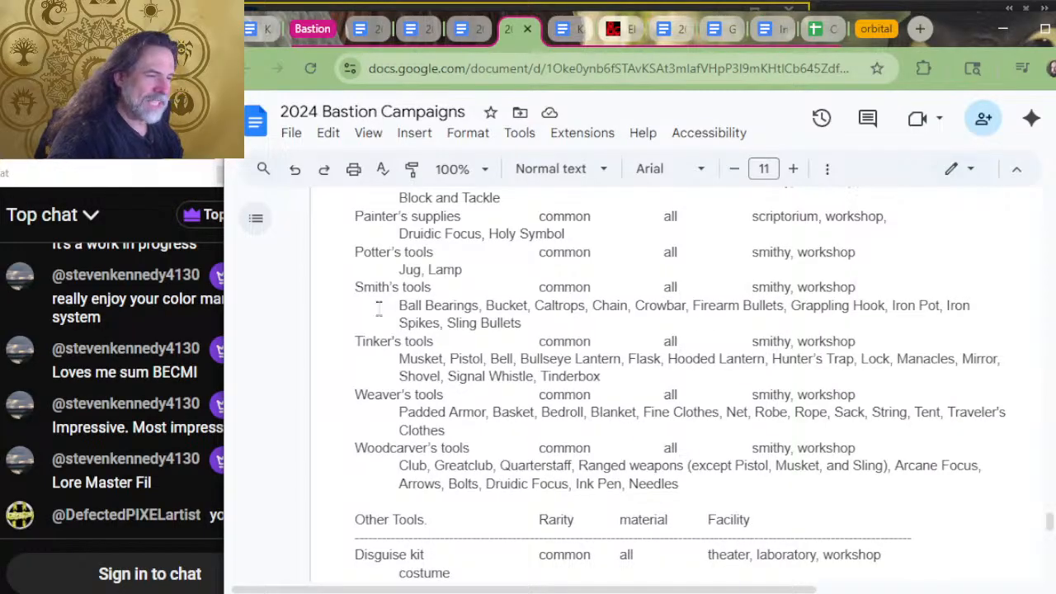
{"action": "left_click_drag", "start_coordinate": [757, 287], "coordinate": [535, 289]}
{"action": "left_click", "coordinate": [541, 283]}
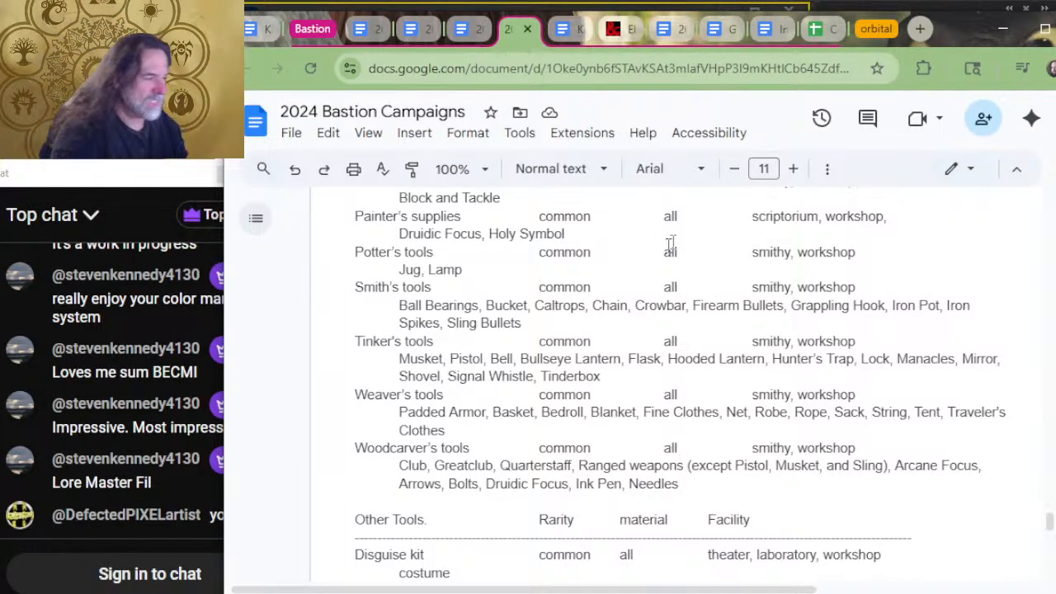
Step: Review the artisan tools and weapons tables, then the ammunition table down to the armor entries
{"action": "scroll", "coordinate": [606, 430], "scroll_direction": "up", "scroll_amount": 2}
{"action": "scroll", "coordinate": [606, 430], "scroll_direction": "up", "scroll_amount": 2}
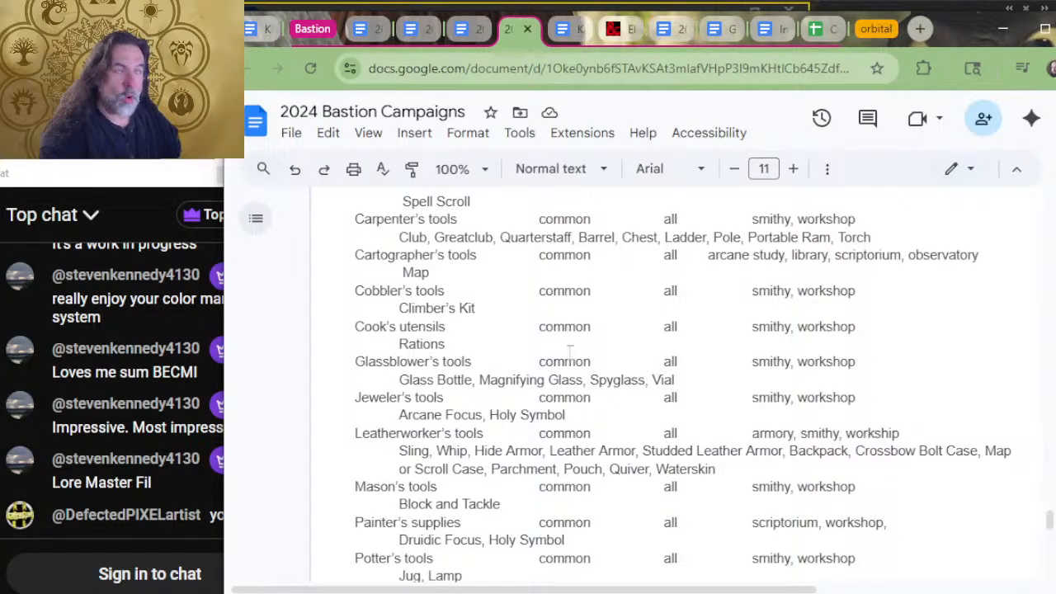
{"action": "scroll", "coordinate": [363, 305], "scroll_direction": "up", "scroll_amount": 2}
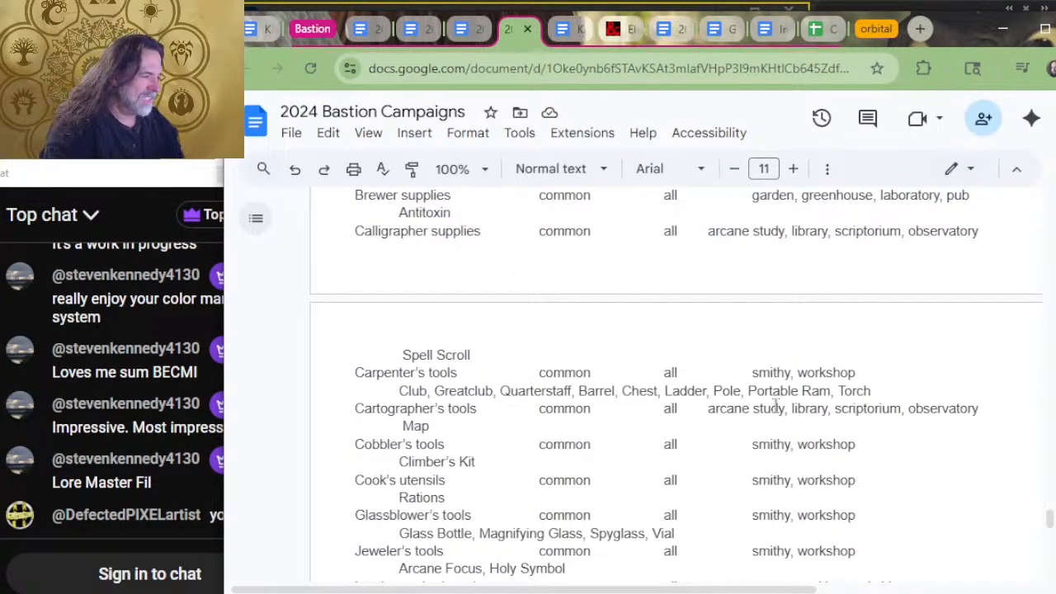
{"action": "scroll", "coordinate": [780, 400], "scroll_direction": "up", "scroll_amount": 4}
{"action": "scroll", "coordinate": [790, 388], "scroll_direction": "up", "scroll_amount": 10}
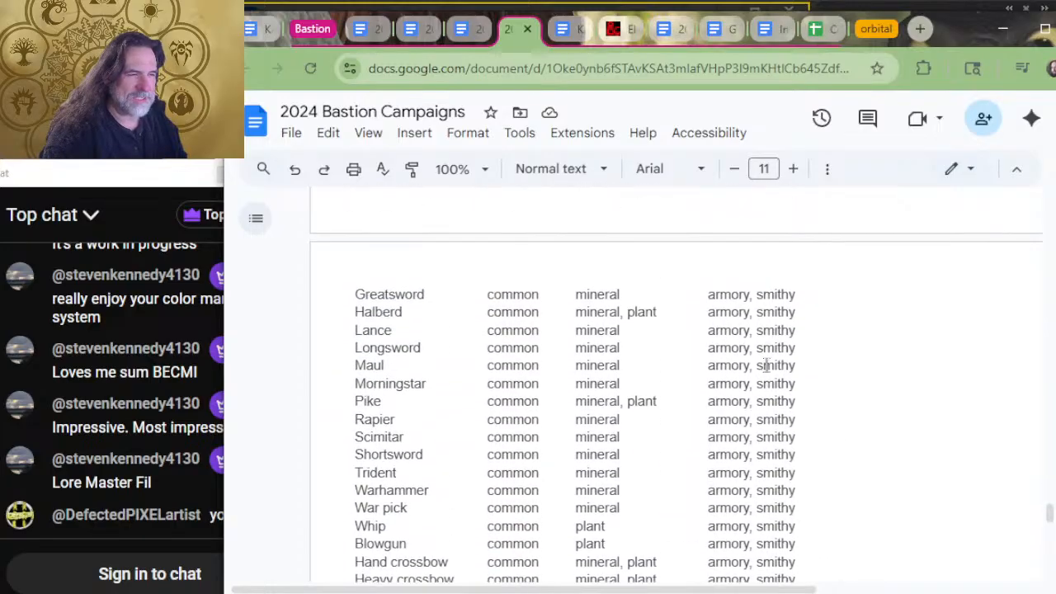
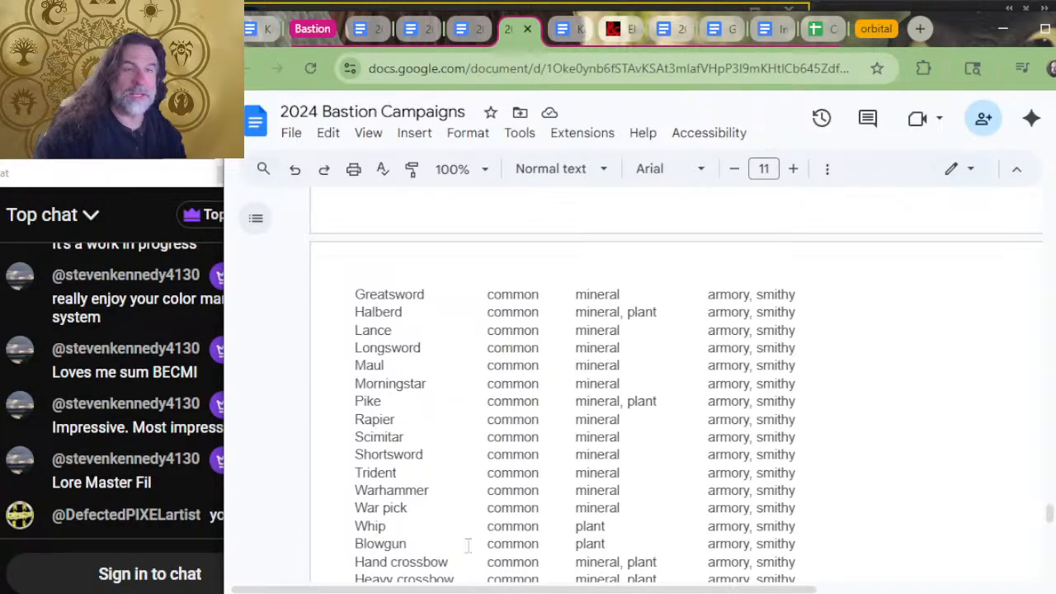
{"action": "scroll", "coordinate": [575, 451], "scroll_direction": "down", "scroll_amount": 2}
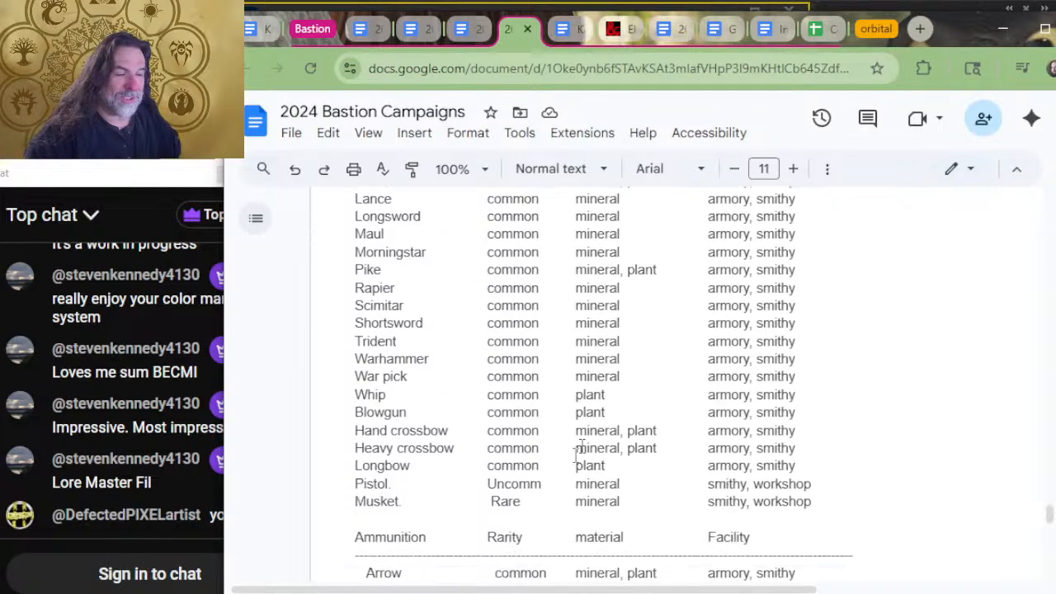
{"action": "scroll", "coordinate": [575, 451], "scroll_direction": "down", "scroll_amount": 4}
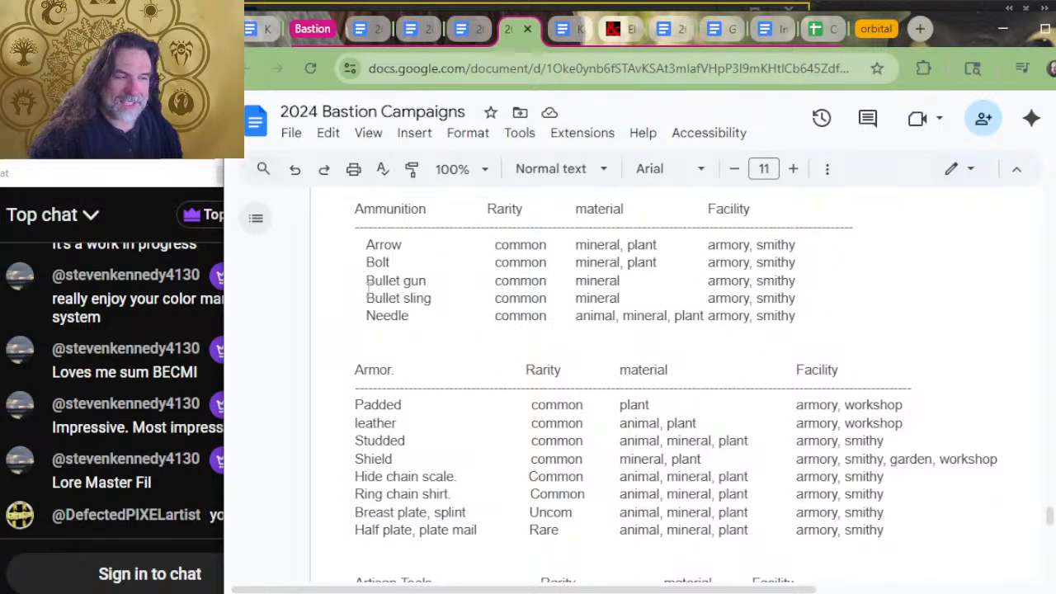
{"action": "scroll", "coordinate": [472, 342], "scroll_direction": "down", "scroll_amount": 2}
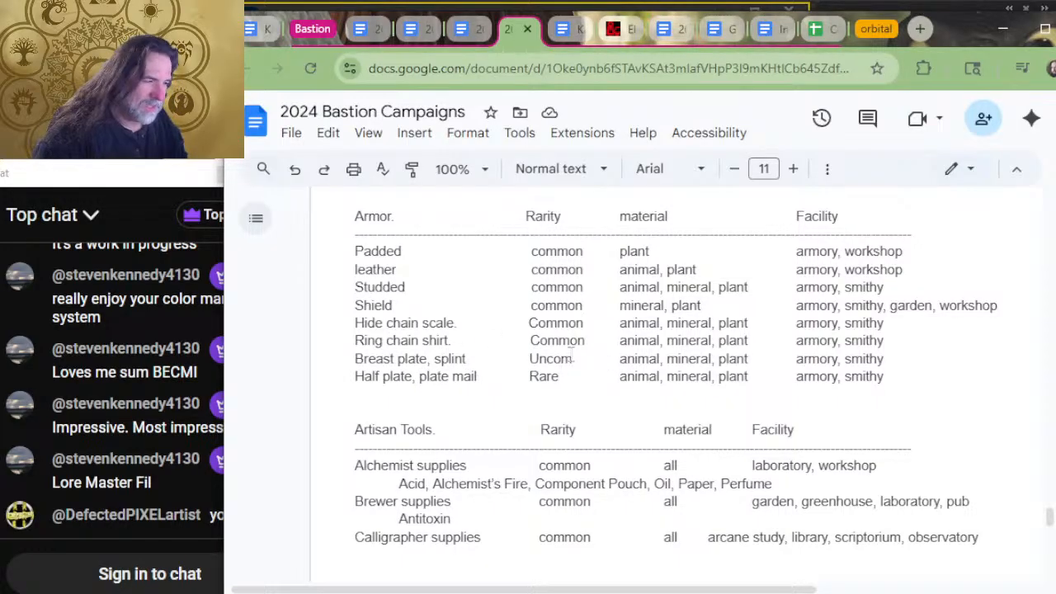
Step: Point out the rarity, material and facility of the breast plate and splint row in the armor table
{"action": "left_click", "coordinate": [540, 360]}
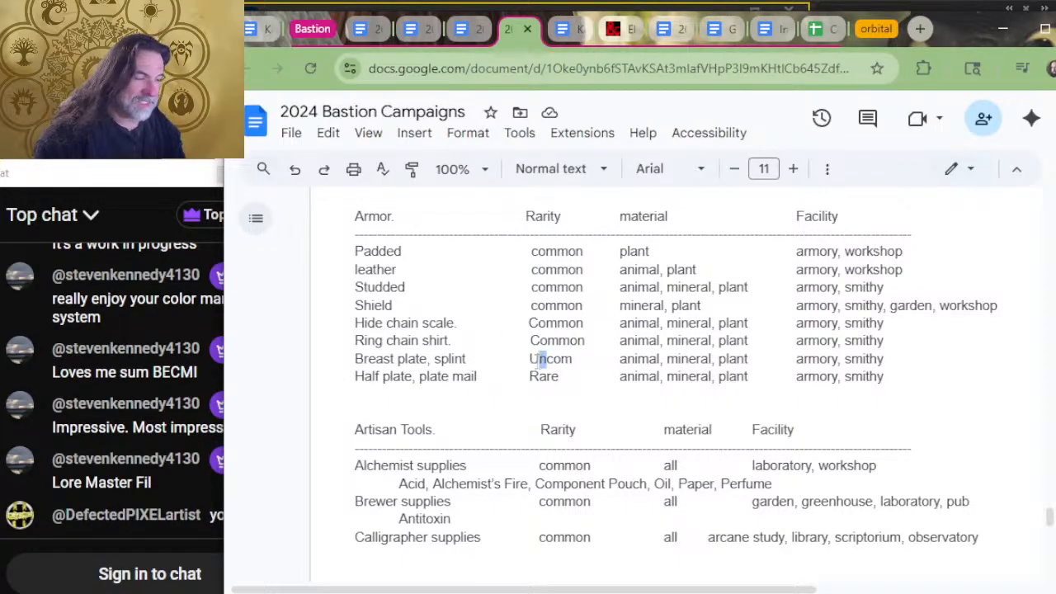
{"action": "left_click_drag", "start_coordinate": [761, 359], "coordinate": [617, 360]}
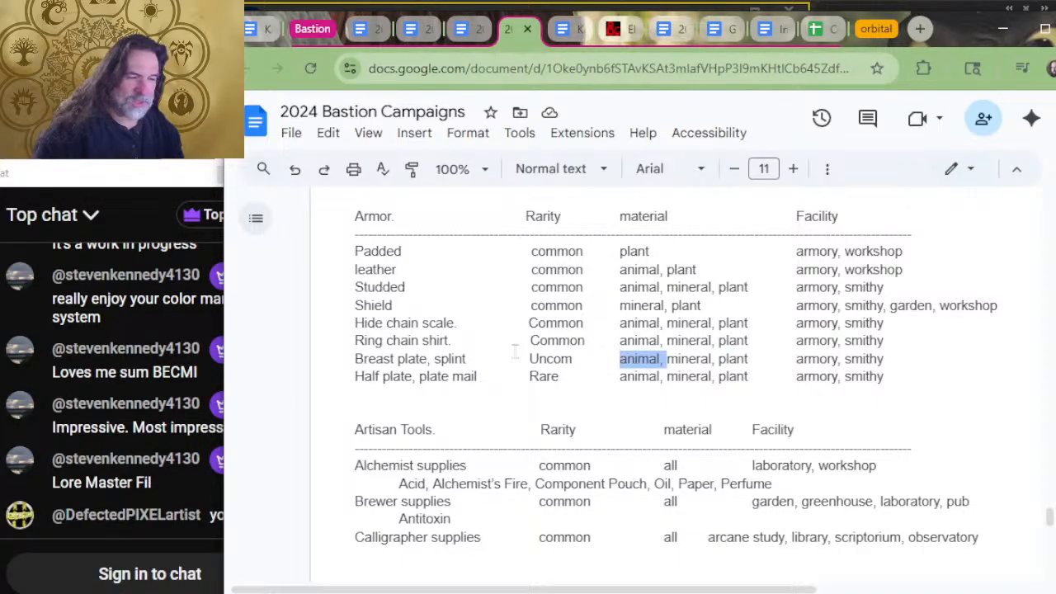
{"action": "left_click", "coordinate": [485, 360]}
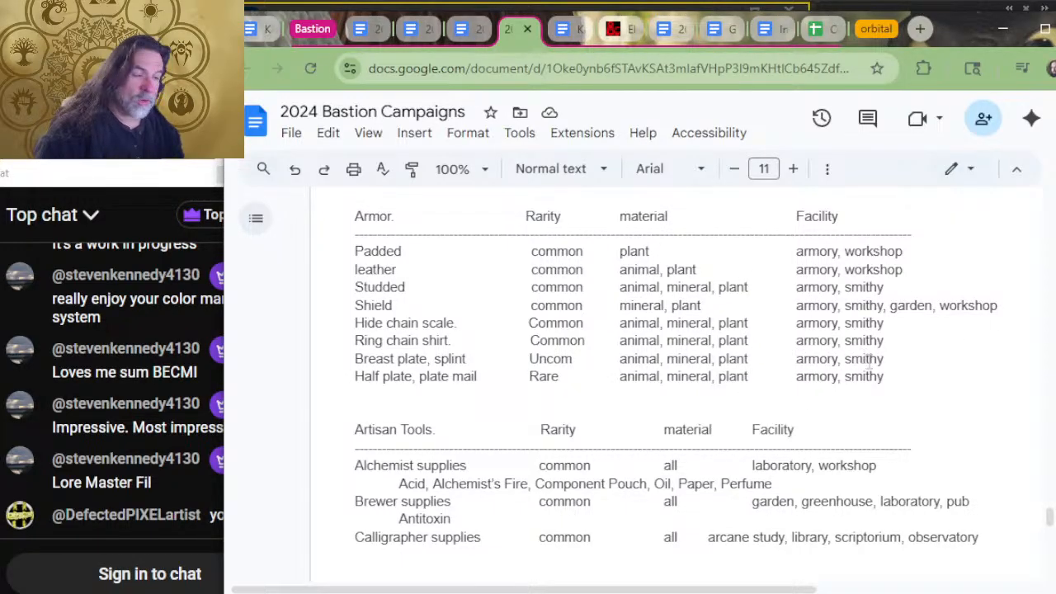
{"action": "left_click", "coordinate": [957, 347]}
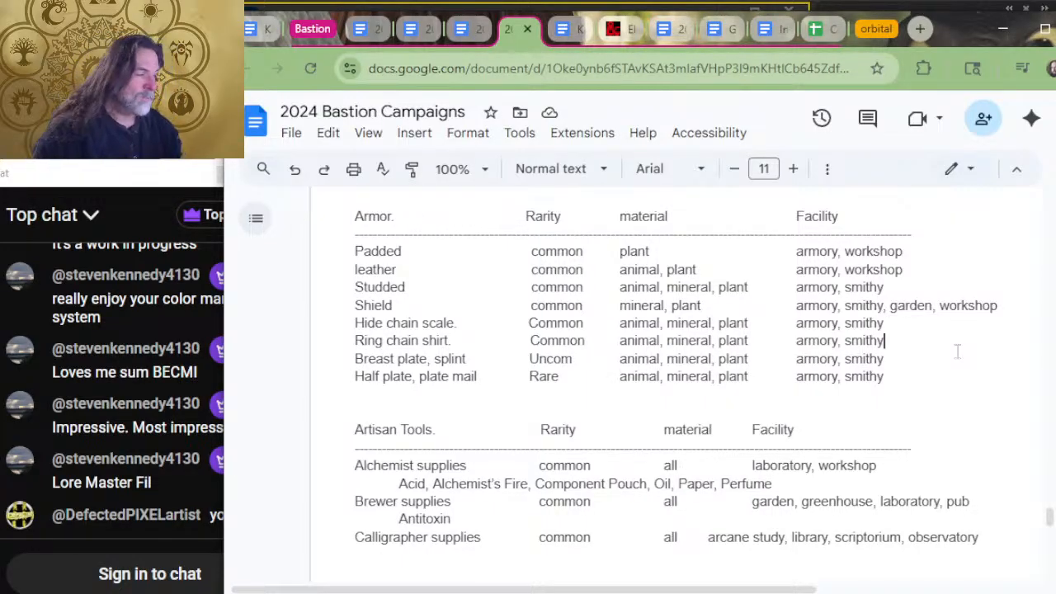
{"action": "left_click", "coordinate": [955, 357]}
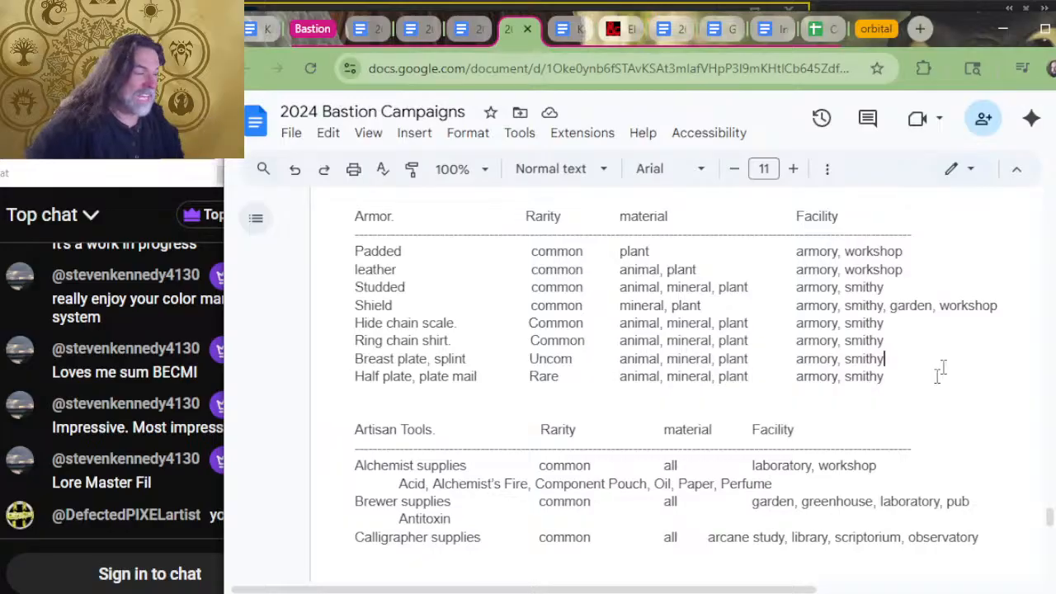
{"action": "left_click", "coordinate": [802, 413]}
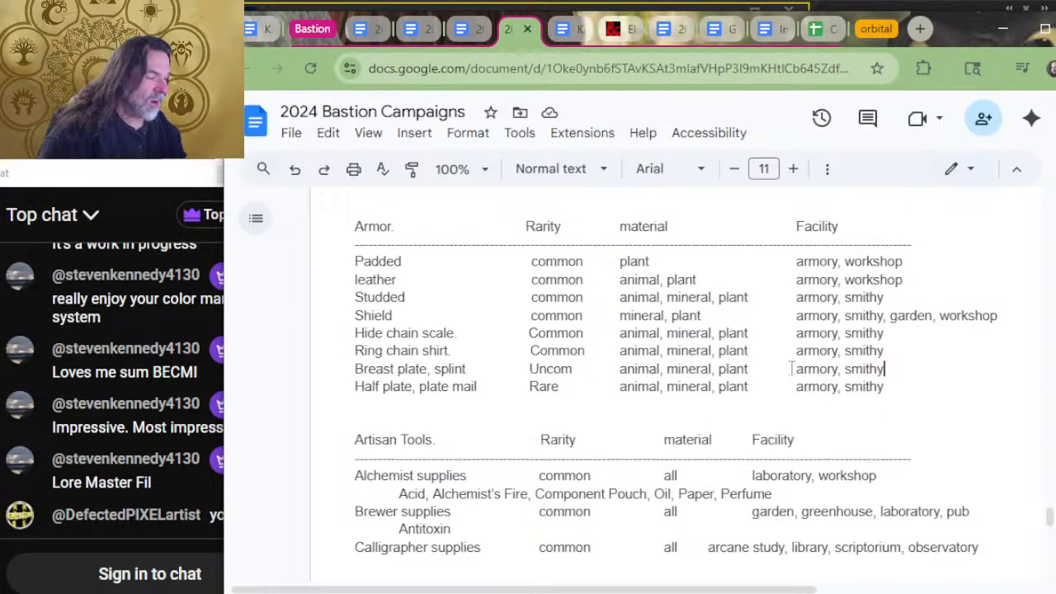
Step: Skim the equipment tables from weapons to other tools and return to the armor table
{"action": "scroll", "coordinate": [793, 374], "scroll_direction": "up", "scroll_amount": 8}
{"action": "scroll", "coordinate": [793, 374], "scroll_direction": "up", "scroll_amount": 7}
{"action": "scroll", "coordinate": [731, 354], "scroll_direction": "down", "scroll_amount": 7}
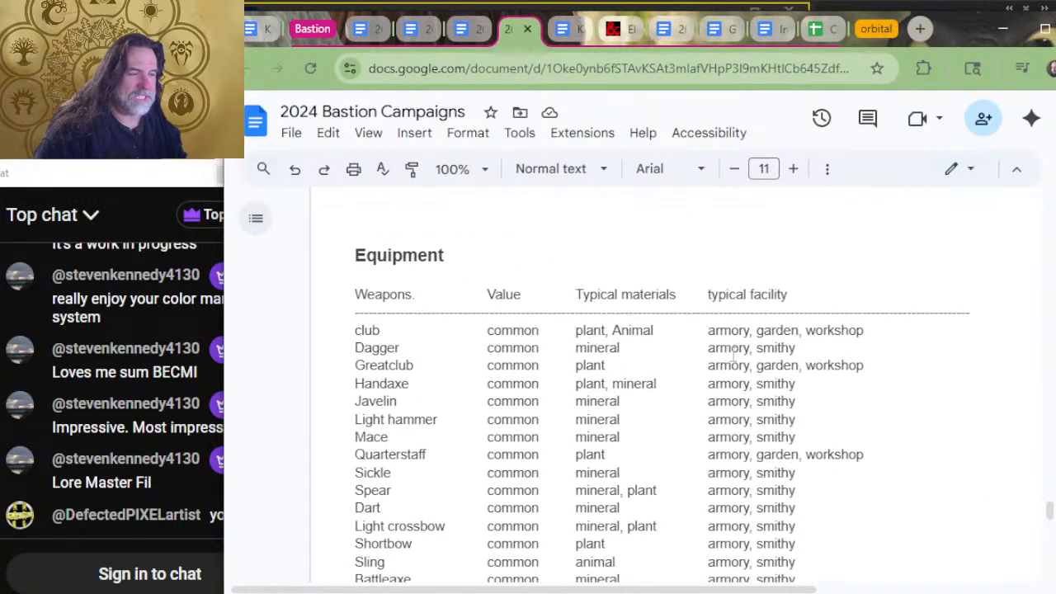
{"action": "scroll", "coordinate": [709, 356], "scroll_direction": "up", "scroll_amount": 6}
{"action": "scroll", "coordinate": [736, 366], "scroll_direction": "down", "scroll_amount": 14}
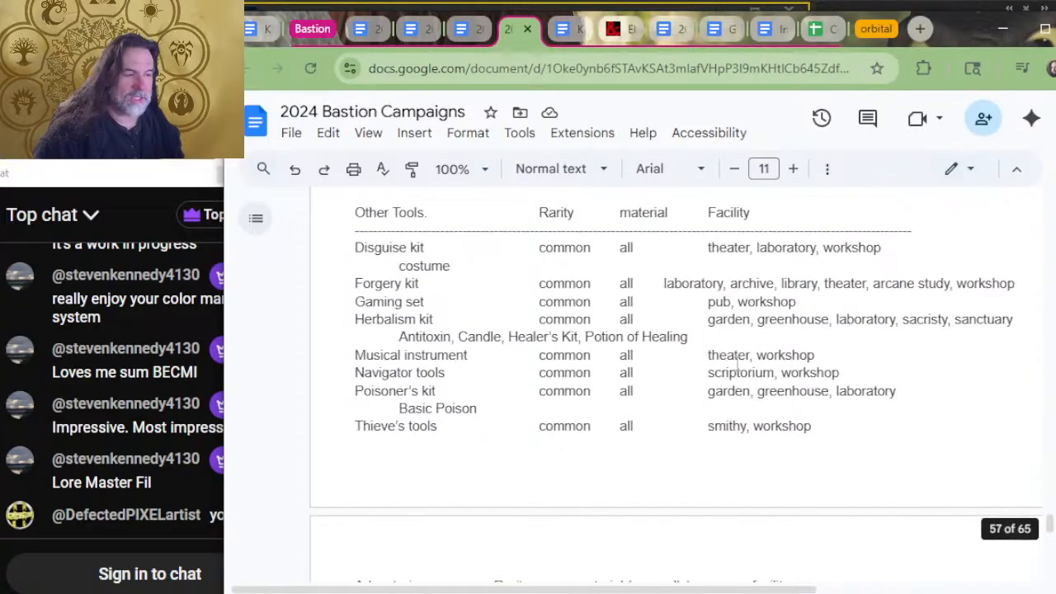
{"action": "scroll", "coordinate": [735, 366], "scroll_direction": "up", "scroll_amount": 3}
{"action": "scroll", "coordinate": [747, 373], "scroll_direction": "up", "scroll_amount": 7}
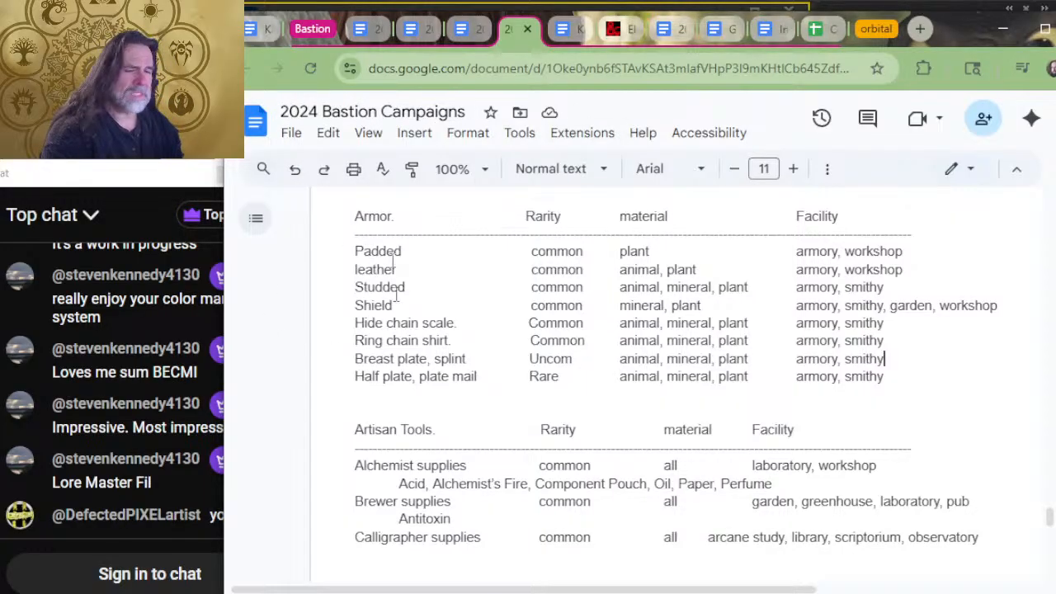
Step: Switch to Epidemic Sound, reload the darksynth playlist and play The Randomizer, restoring the window to its small size
{"action": "key", "text": "alt+Tab"}
{"action": "key", "text": "alt+Tab"}
{"action": "key", "text": "alt+Tab"}
{"action": "key", "text": "alt+Tab"}
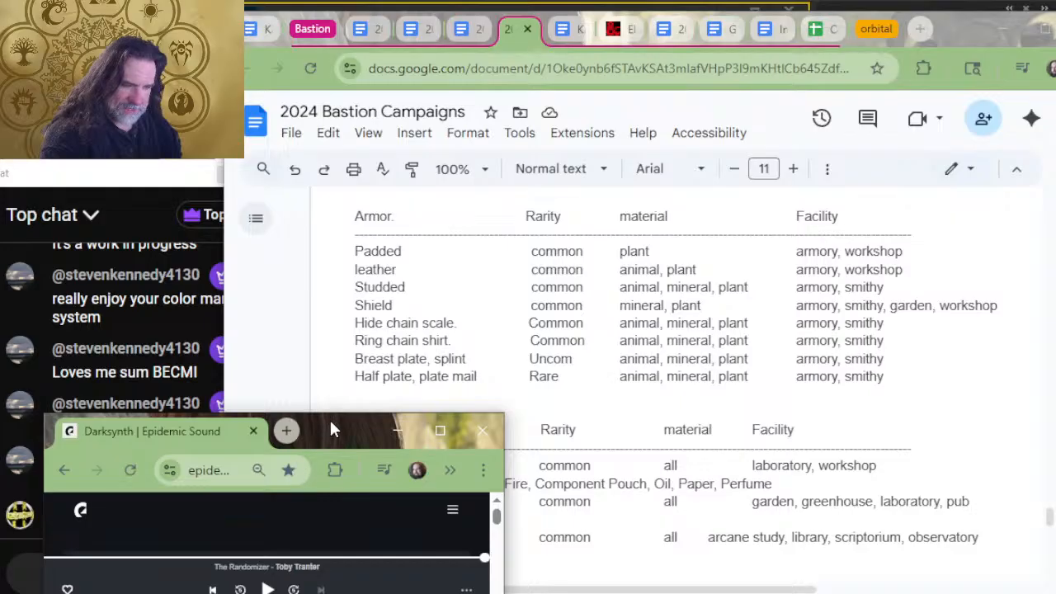
{"action": "double_click", "coordinate": [330, 424]}
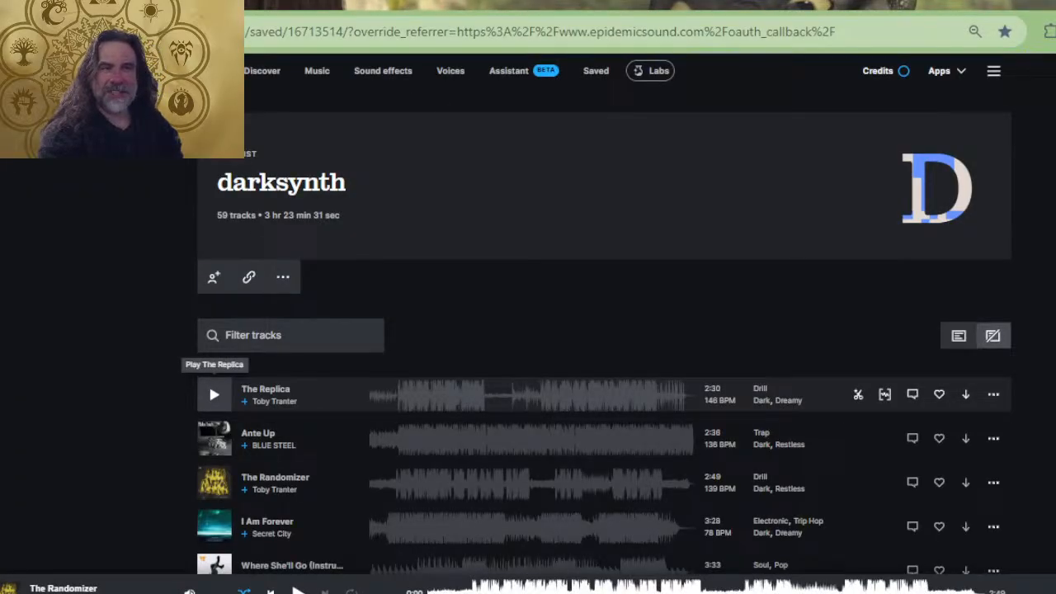
{"action": "key", "text": "F5"}
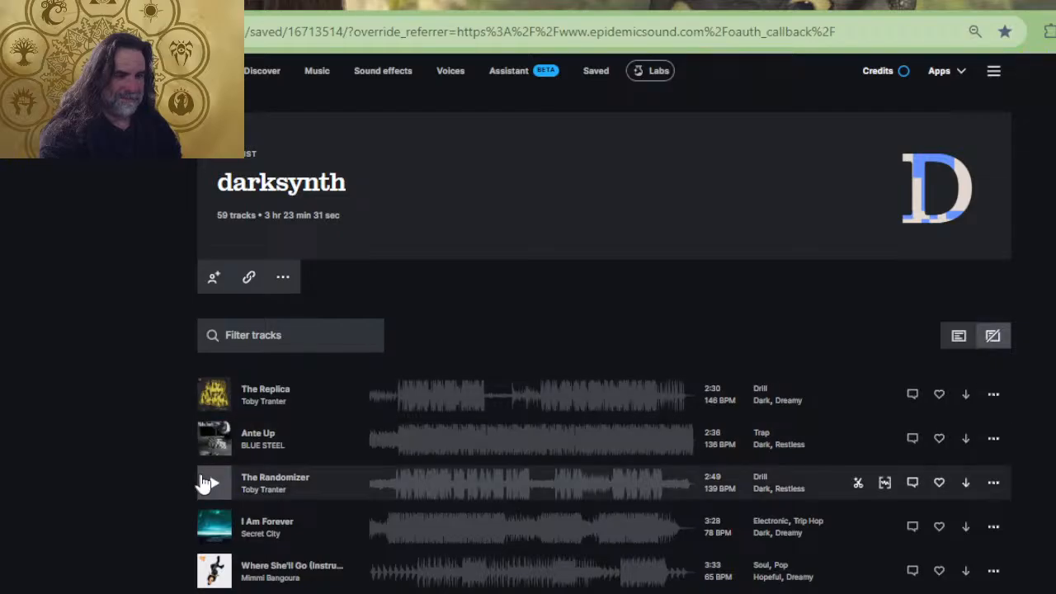
{"action": "left_click", "coordinate": [216, 486]}
{"action": "double_click", "coordinate": [454, 4]}
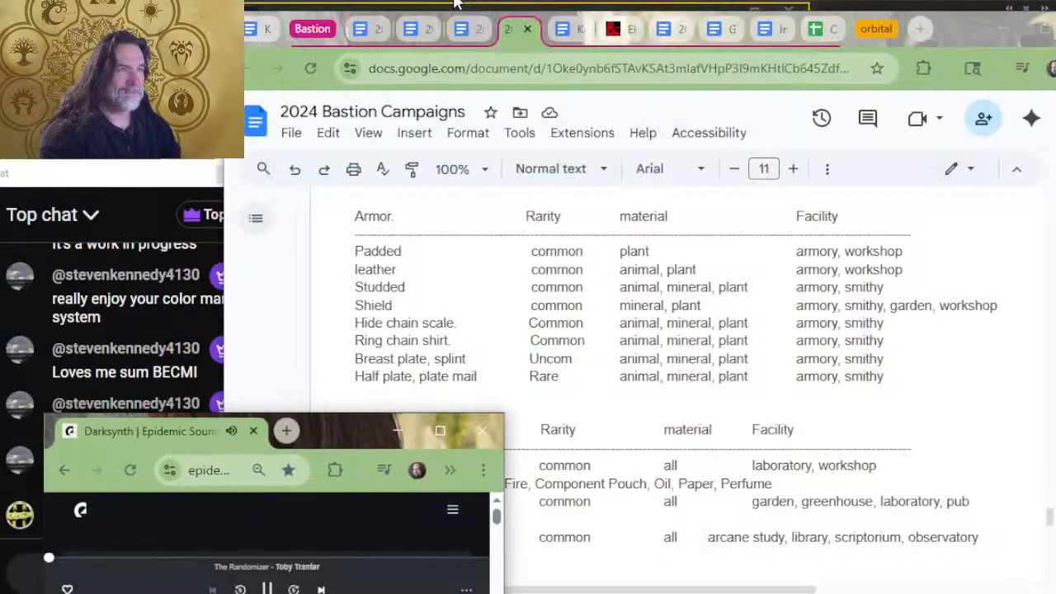
Step: Switch back to the asteroid settlement map in Photoshop
{"action": "key", "text": "alt+Tab"}
{"action": "key", "text": "alt+Tab"}
{"action": "key", "text": "alt+Tab"}
{"action": "key", "text": "alt+Tab"}
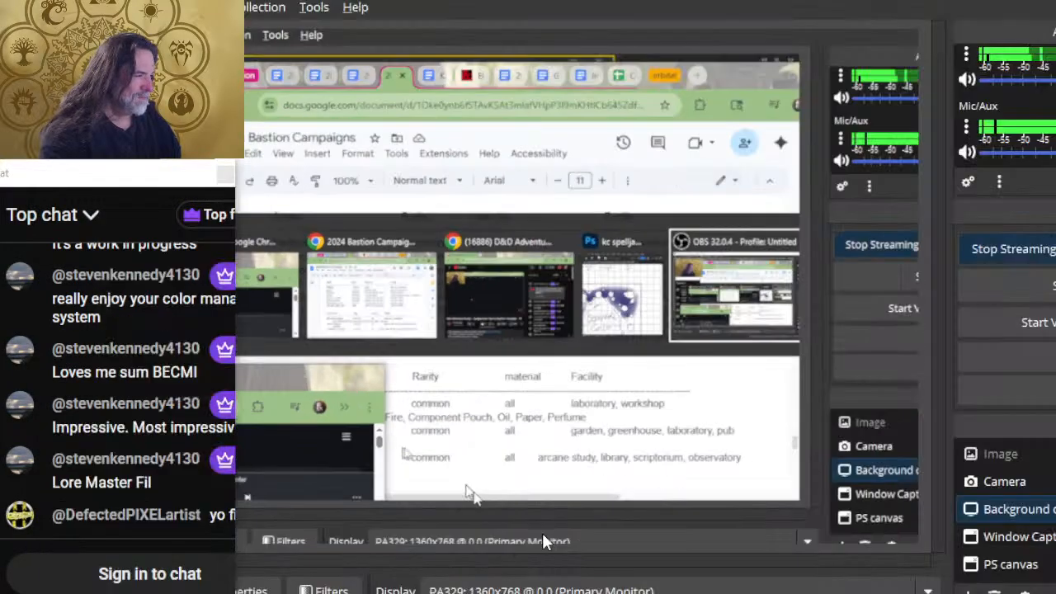
{"action": "key", "text": "alt+Tab"}
{"action": "key", "text": "alt+Tab"}
{"action": "key", "text": "alt+Tab"}
{"action": "key", "text": "alt+Tab"}
{"action": "key", "text": "alt+Tab"}
{"action": "key", "text": "alt+Tab"}
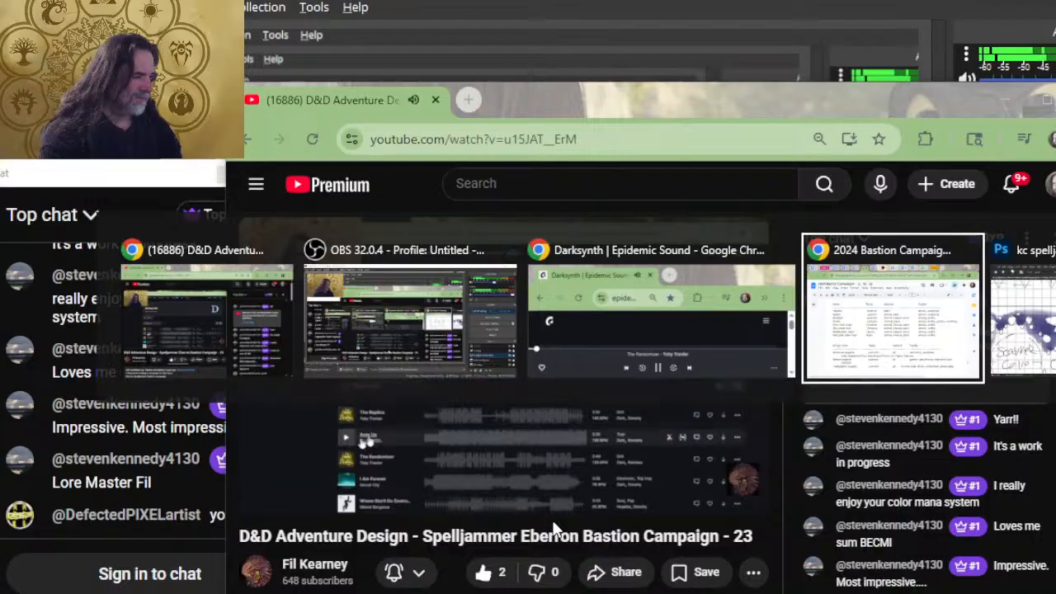
{"action": "key", "text": "alt+Tab"}
{"action": "key", "text": "alt+Tab"}
{"action": "key", "text": "alt+Tab"}
{"action": "key", "text": "alt+Tab"}
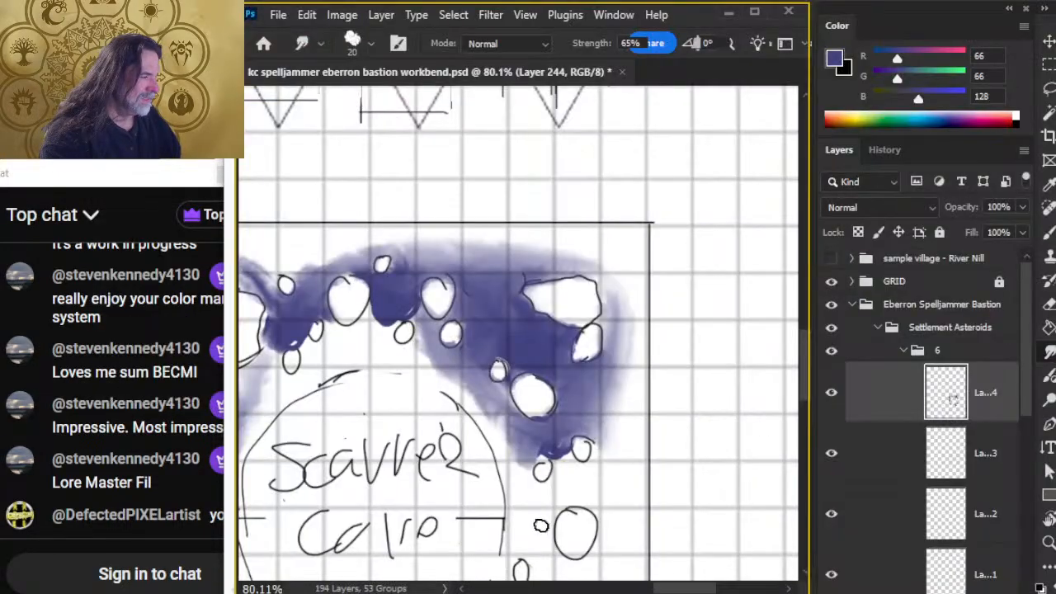
{"action": "key", "text": "alt+Tab"}
{"action": "key", "text": "alt+Tab"}
{"action": "key", "text": "alt+Tab"}
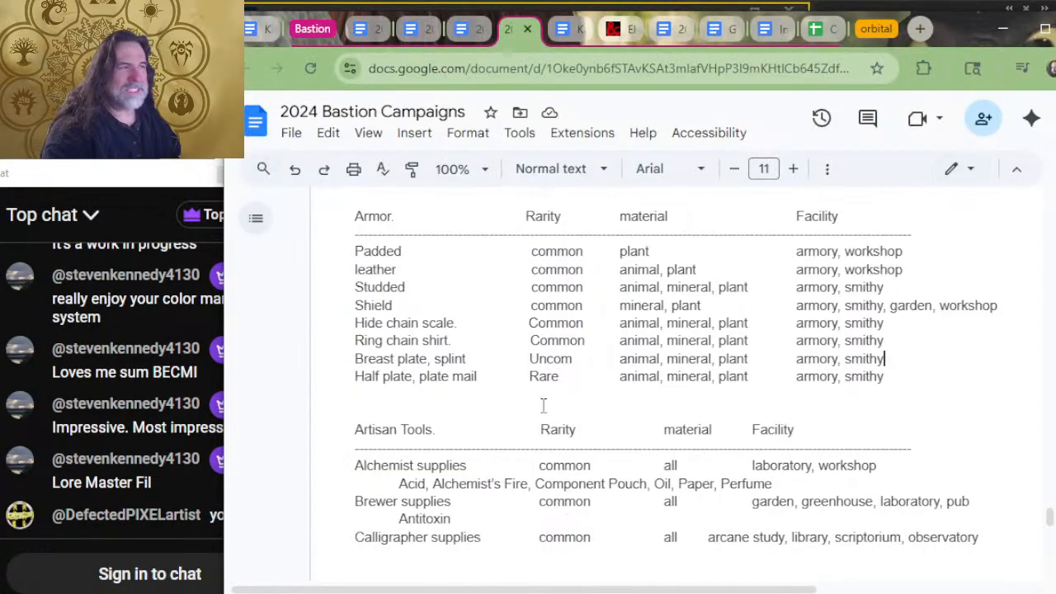
{"action": "key", "text": "alt+Tab"}
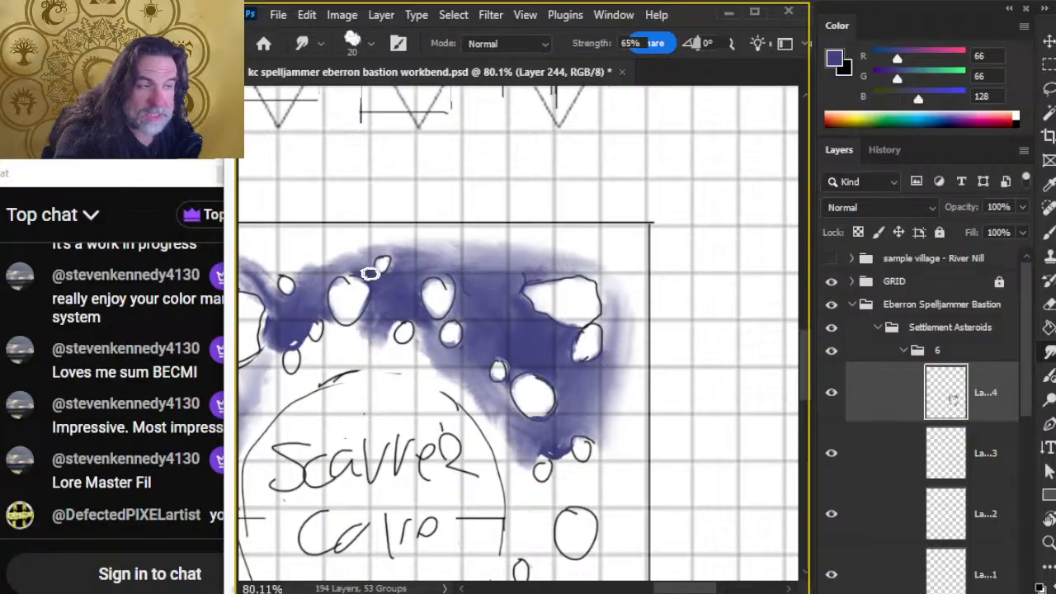
Step: Smudge the edges of the blue patch around the upper rocks and inward toward the labelled central circle
{"action": "left_click_drag", "start_coordinate": [395, 381], "coordinate": [450, 304]}
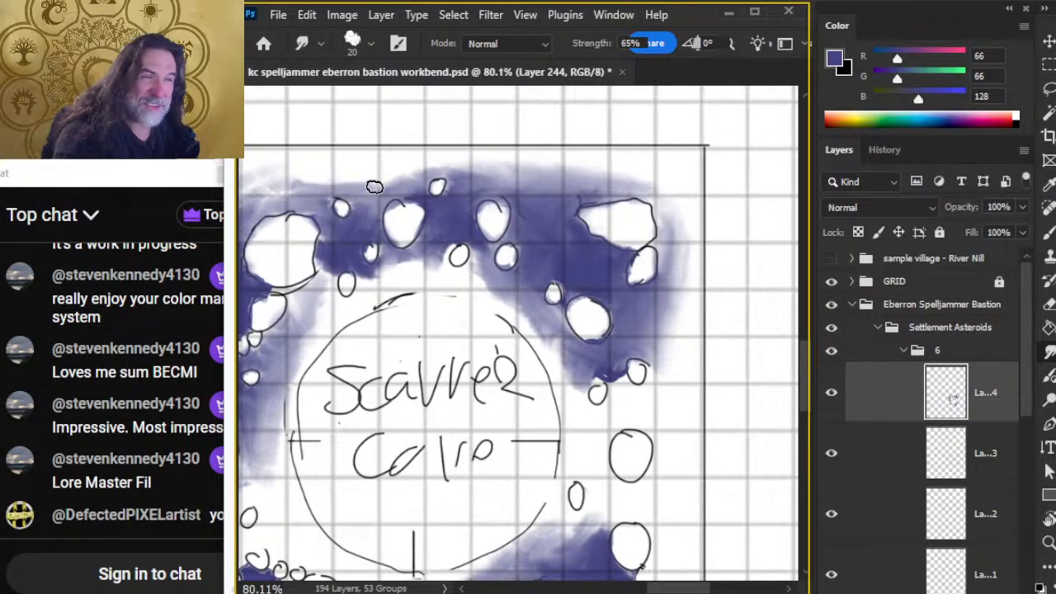
{"action": "mouse_move", "coordinate": [333, 241]}
{"action": "left_mouse_down"}
{"action": "mouse_move", "coordinate": [380, 240]}
{"action": "mouse_move", "coordinate": [331, 246]}
{"action": "mouse_move", "coordinate": [341, 224]}
{"action": "mouse_move", "coordinate": [331, 246]}
{"action": "mouse_move", "coordinate": [305, 213]}
{"action": "mouse_move", "coordinate": [330, 219]}
{"action": "mouse_move", "coordinate": [325, 201]}
{"action": "mouse_move", "coordinate": [379, 194]}
{"action": "mouse_move", "coordinate": [374, 182]}
{"action": "mouse_move", "coordinate": [312, 191]}
{"action": "mouse_move", "coordinate": [420, 182]}
{"action": "mouse_move", "coordinate": [338, 187]}
{"action": "mouse_move", "coordinate": [367, 171]}
{"action": "mouse_move", "coordinate": [391, 179]}
{"action": "mouse_move", "coordinate": [265, 201]}
{"action": "mouse_move", "coordinate": [364, 178]}
{"action": "mouse_move", "coordinate": [517, 178]}
{"action": "mouse_move", "coordinate": [465, 169]}
{"action": "mouse_move", "coordinate": [580, 191]}
{"action": "mouse_move", "coordinate": [448, 166]}
{"action": "mouse_move", "coordinate": [486, 164]}
{"action": "mouse_move", "coordinate": [447, 168]}
{"action": "mouse_move", "coordinate": [450, 176]}
{"action": "mouse_move", "coordinate": [485, 163]}
{"action": "mouse_move", "coordinate": [381, 180]}
{"action": "mouse_move", "coordinate": [427, 161]}
{"action": "mouse_move", "coordinate": [382, 182]}
{"action": "mouse_move", "coordinate": [451, 163]}
{"action": "mouse_move", "coordinate": [354, 156]}
{"action": "mouse_move", "coordinate": [362, 177]}
{"action": "mouse_move", "coordinate": [507, 165]}
{"action": "mouse_move", "coordinate": [307, 189]}
{"action": "mouse_move", "coordinate": [493, 176]}
{"action": "mouse_move", "coordinate": [436, 163]}
{"action": "mouse_move", "coordinate": [643, 189]}
{"action": "mouse_move", "coordinate": [462, 172]}
{"action": "left_mouse_up"}
{"action": "mouse_move", "coordinate": [450, 260]}
{"action": "left_mouse_down"}
{"action": "mouse_move", "coordinate": [582, 190]}
{"action": "mouse_move", "coordinate": [569, 182]}
{"action": "left_mouse_up"}
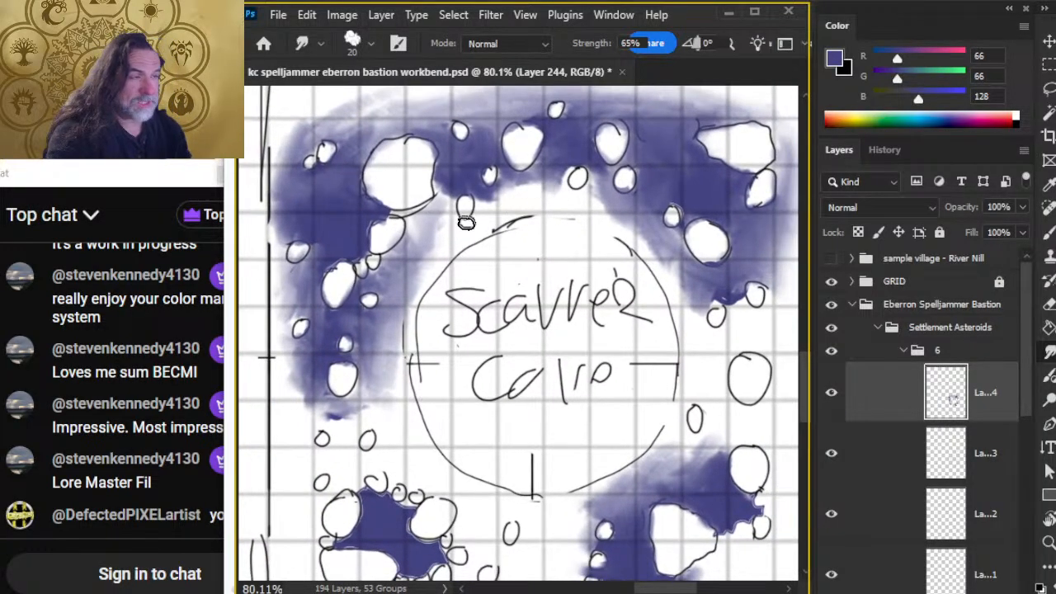
{"action": "mouse_move", "coordinate": [417, 243]}
{"action": "left_mouse_down"}
{"action": "mouse_move", "coordinate": [360, 218]}
{"action": "mouse_move", "coordinate": [428, 218]}
{"action": "mouse_move", "coordinate": [414, 229]}
{"action": "mouse_move", "coordinate": [449, 191]}
{"action": "mouse_move", "coordinate": [421, 262]}
{"action": "mouse_move", "coordinate": [449, 192]}
{"action": "mouse_move", "coordinate": [434, 185]}
{"action": "mouse_move", "coordinate": [439, 209]}
{"action": "mouse_move", "coordinate": [455, 173]}
{"action": "mouse_move", "coordinate": [449, 188]}
{"action": "mouse_move", "coordinate": [434, 186]}
{"action": "mouse_move", "coordinate": [488, 192]}
{"action": "mouse_move", "coordinate": [500, 206]}
{"action": "mouse_move", "coordinate": [501, 195]}
{"action": "mouse_move", "coordinate": [511, 209]}
{"action": "mouse_move", "coordinate": [496, 192]}
{"action": "mouse_move", "coordinate": [495, 217]}
{"action": "mouse_move", "coordinate": [504, 203]}
{"action": "mouse_move", "coordinate": [524, 246]}
{"action": "mouse_move", "coordinate": [503, 227]}
{"action": "mouse_move", "coordinate": [512, 258]}
{"action": "mouse_move", "coordinate": [493, 241]}
{"action": "mouse_move", "coordinate": [531, 253]}
{"action": "mouse_move", "coordinate": [514, 201]}
{"action": "left_mouse_up"}
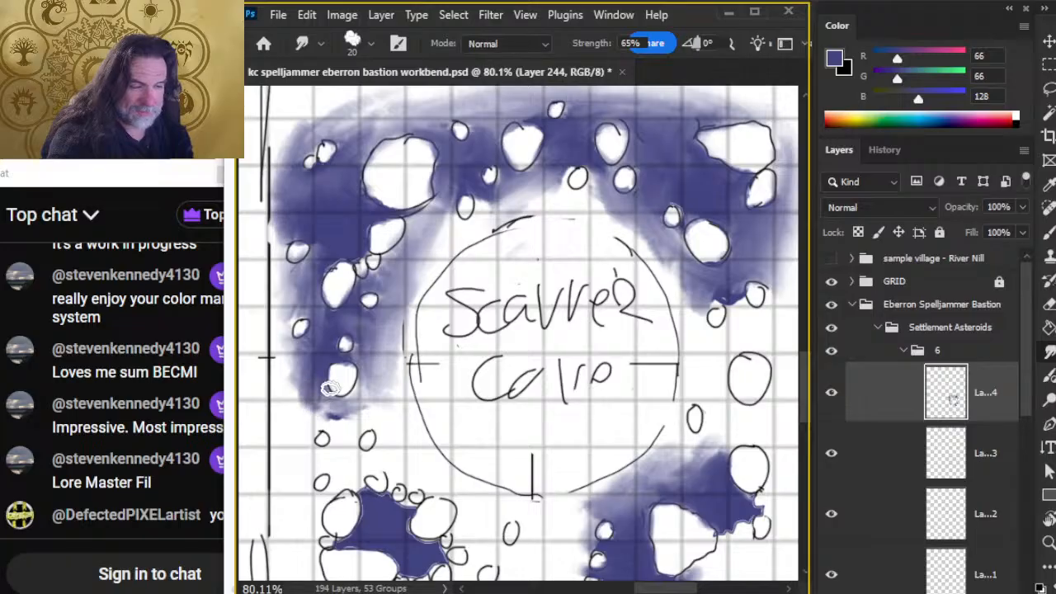
Step: Paint blue into the gap above the lower-left rock cluster and smudge it into the column above, reducing the smudge brush to size 10
{"action": "key", "text": "b"}
{"action": "left_click_drag", "start_coordinate": [350, 462], "coordinate": [340, 484]}
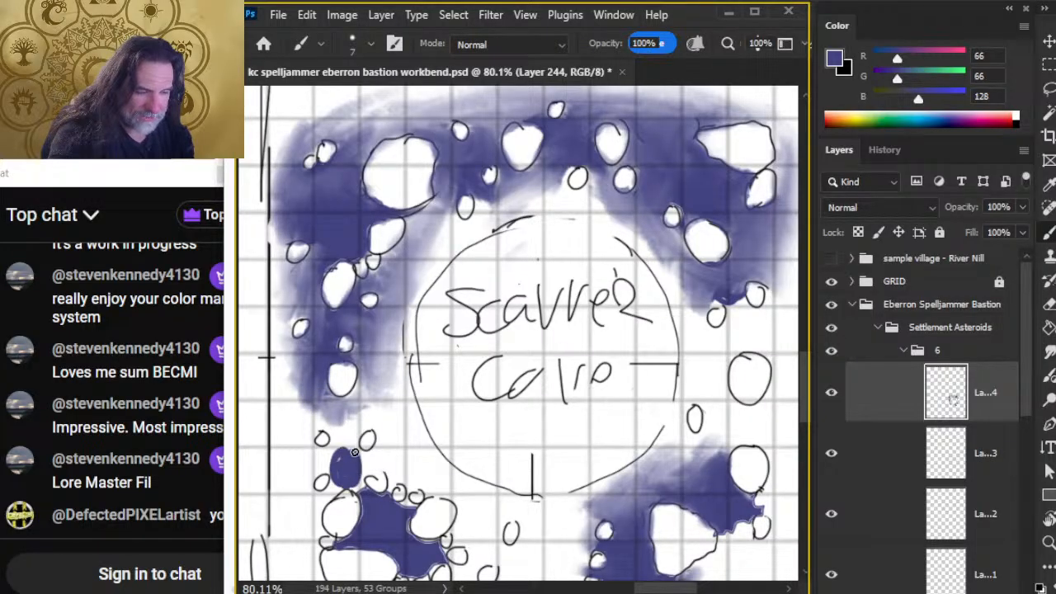
{"action": "key", "text": "r"}
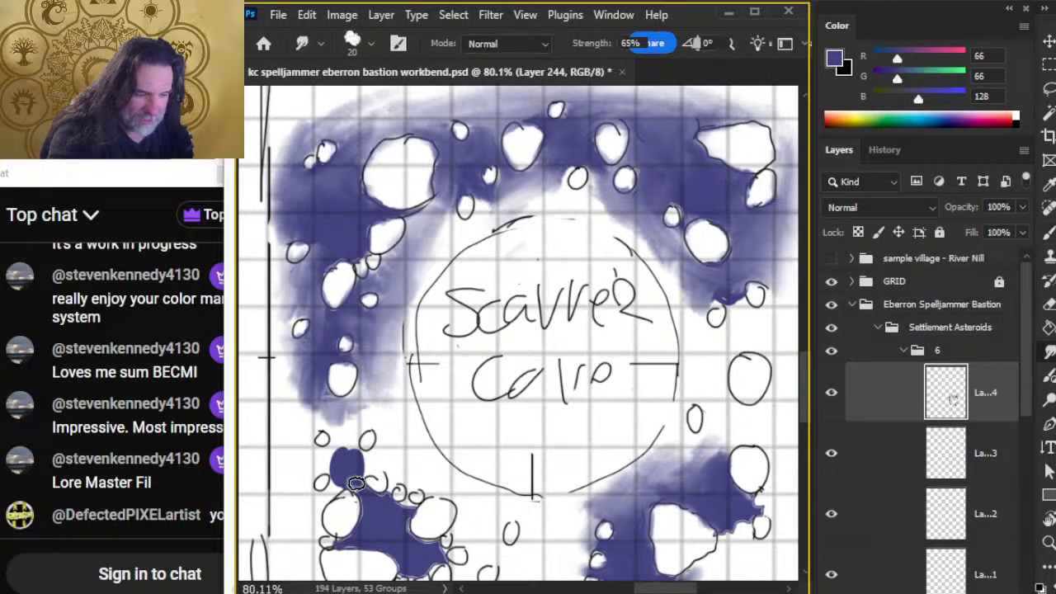
{"action": "mouse_move", "coordinate": [359, 488]}
{"action": "left_mouse_down"}
{"action": "mouse_move", "coordinate": [340, 448]}
{"action": "mouse_move", "coordinate": [344, 460]}
{"action": "mouse_move", "coordinate": [330, 413]}
{"action": "mouse_move", "coordinate": [350, 419]}
{"action": "mouse_move", "coordinate": [329, 414]}
{"action": "mouse_move", "coordinate": [356, 391]}
{"action": "mouse_move", "coordinate": [355, 443]}
{"action": "mouse_move", "coordinate": [356, 406]}
{"action": "mouse_move", "coordinate": [371, 393]}
{"action": "mouse_move", "coordinate": [352, 407]}
{"action": "mouse_move", "coordinate": [366, 392]}
{"action": "mouse_move", "coordinate": [386, 395]}
{"action": "mouse_move", "coordinate": [331, 429]}
{"action": "mouse_move", "coordinate": [340, 415]}
{"action": "mouse_move", "coordinate": [331, 402]}
{"action": "mouse_move", "coordinate": [338, 432]}
{"action": "mouse_move", "coordinate": [313, 401]}
{"action": "mouse_move", "coordinate": [307, 417]}
{"action": "mouse_move", "coordinate": [339, 427]}
{"action": "mouse_move", "coordinate": [347, 456]}
{"action": "mouse_move", "coordinate": [316, 461]}
{"action": "mouse_move", "coordinate": [338, 455]}
{"action": "mouse_move", "coordinate": [347, 466]}
{"action": "mouse_move", "coordinate": [335, 453]}
{"action": "mouse_move", "coordinate": [343, 471]}
{"action": "mouse_move", "coordinate": [348, 457]}
{"action": "mouse_move", "coordinate": [302, 443]}
{"action": "mouse_move", "coordinate": [304, 420]}
{"action": "mouse_move", "coordinate": [310, 454]}
{"action": "mouse_move", "coordinate": [308, 416]}
{"action": "mouse_move", "coordinate": [299, 438]}
{"action": "mouse_move", "coordinate": [313, 409]}
{"action": "mouse_move", "coordinate": [294, 403]}
{"action": "mouse_move", "coordinate": [343, 429]}
{"action": "mouse_move", "coordinate": [343, 417]}
{"action": "mouse_move", "coordinate": [391, 418]}
{"action": "mouse_move", "coordinate": [368, 446]}
{"action": "mouse_move", "coordinate": [413, 306]}
{"action": "mouse_move", "coordinate": [397, 354]}
{"action": "mouse_move", "coordinate": [396, 298]}
{"action": "mouse_move", "coordinate": [378, 384]}
{"action": "left_mouse_up"}
{"action": "key", "text": "e"}
{"action": "key", "text": "r"}
{"action": "key", "text": "bracketleft"}
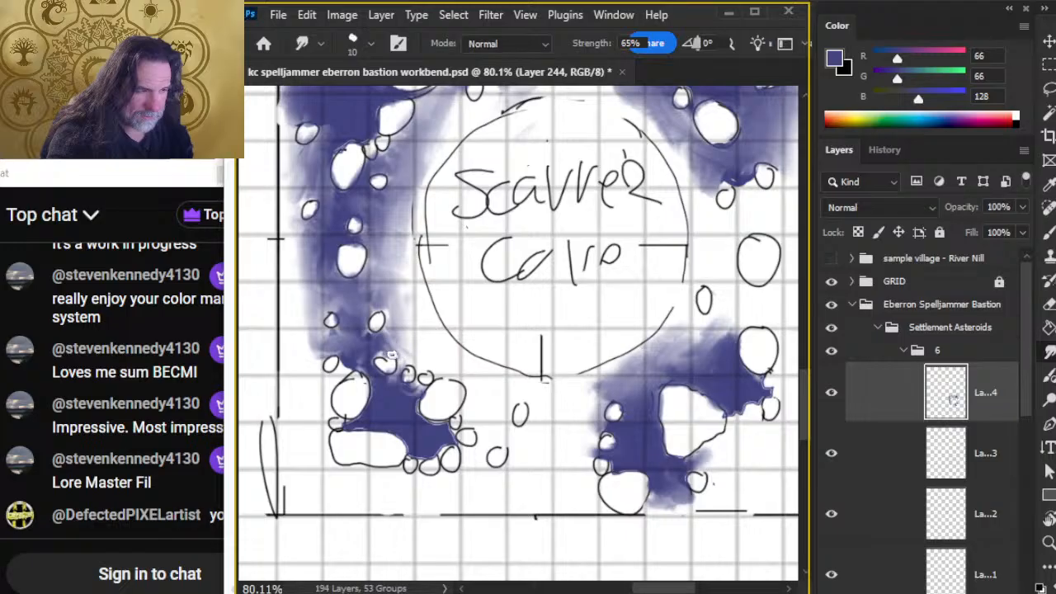
Step: Add darker blue between the small rocks just above the lower-left cluster and smudge its outer edge
{"action": "key", "text": "b"}
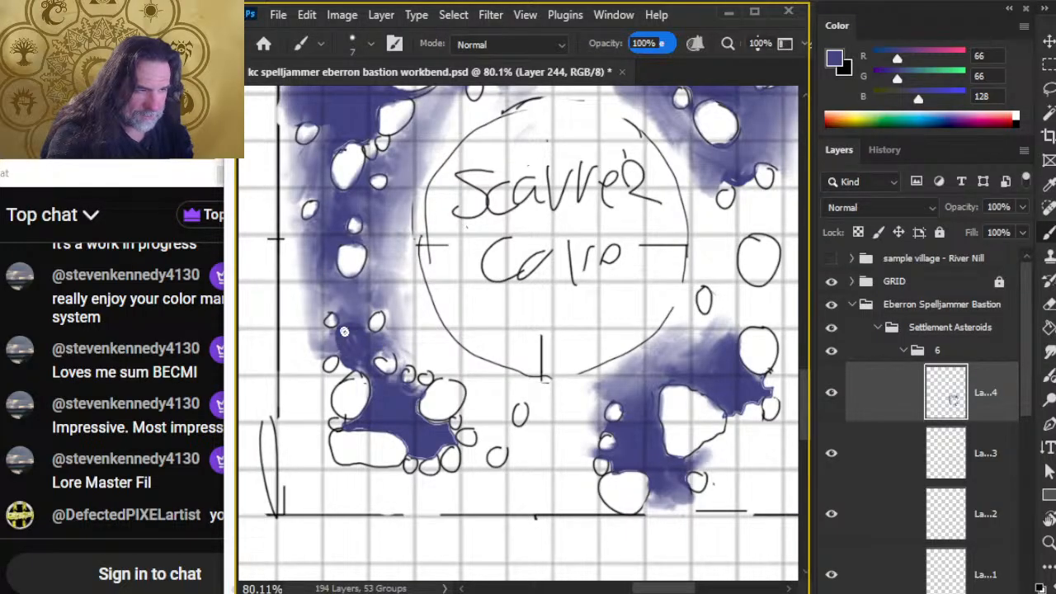
{"action": "left_click_drag", "start_coordinate": [344, 332], "coordinate": [354, 361]}
{"action": "key", "text": "r"}
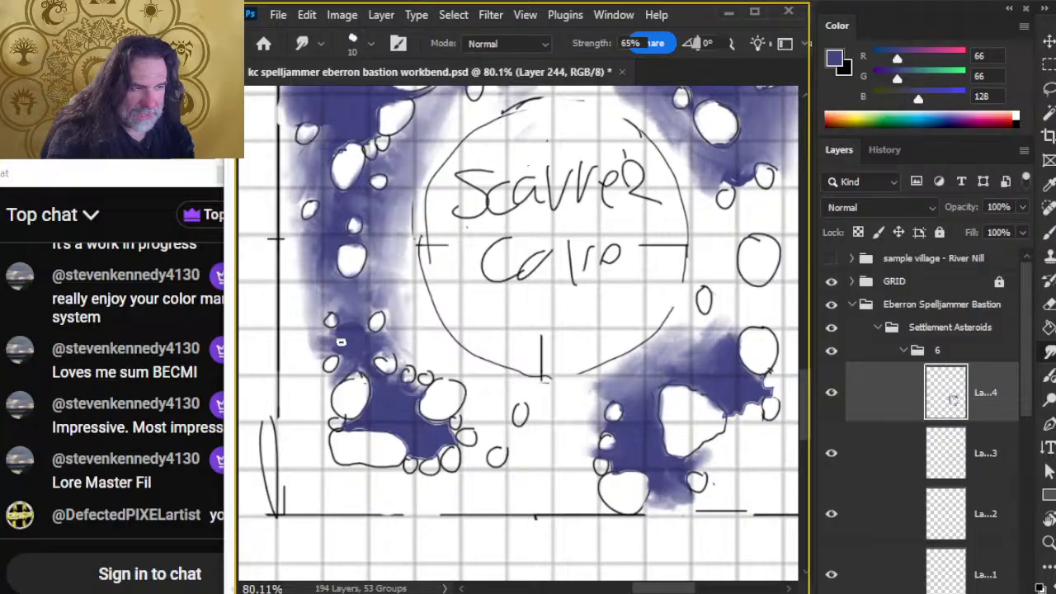
{"action": "left_click_drag", "start_coordinate": [330, 332], "coordinate": [312, 333]}
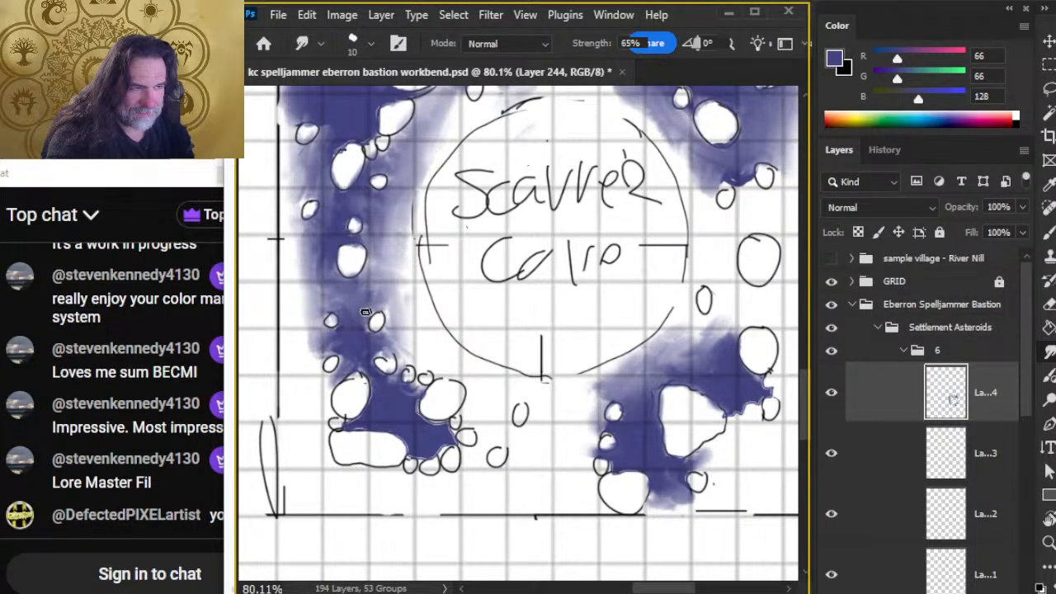
Step: Paint blue beneath the lowest oval rock of the left column, smudge it outward, and clean the nearby rocks with the Eraser
{"action": "key", "text": "b"}
{"action": "mouse_move", "coordinate": [369, 290]}
{"action": "left_mouse_down"}
{"action": "mouse_move", "coordinate": [350, 327]}
{"action": "mouse_move", "coordinate": [341, 290]}
{"action": "mouse_move", "coordinate": [328, 306]}
{"action": "left_mouse_up"}
{"action": "key", "text": "r"}
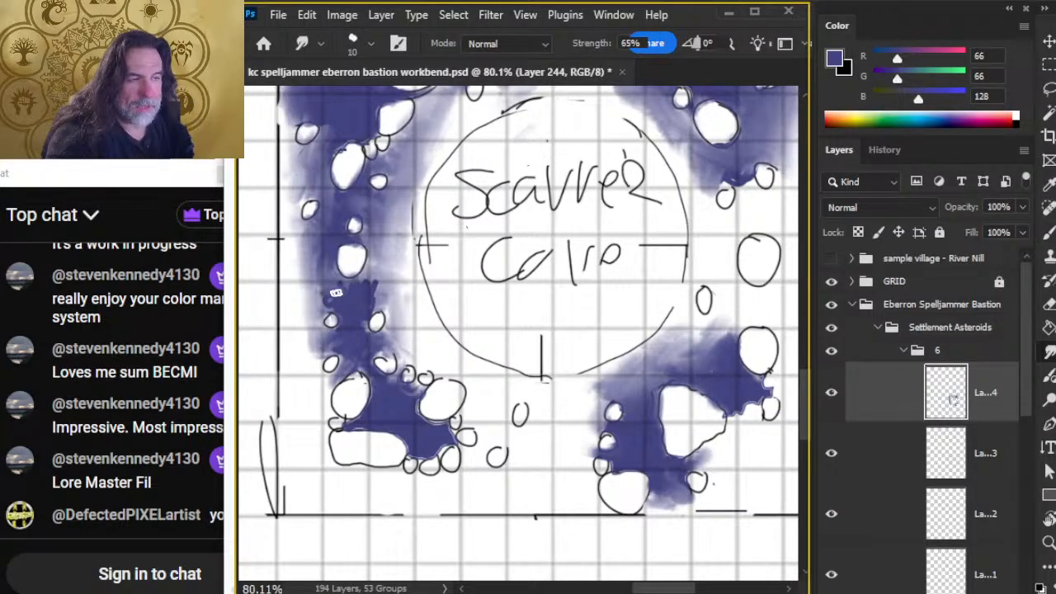
{"action": "mouse_move", "coordinate": [325, 294]}
{"action": "left_mouse_down"}
{"action": "mouse_move", "coordinate": [328, 268]}
{"action": "mouse_move", "coordinate": [343, 302]}
{"action": "mouse_move", "coordinate": [356, 297]}
{"action": "mouse_move", "coordinate": [369, 270]}
{"action": "mouse_move", "coordinate": [357, 299]}
{"action": "mouse_move", "coordinate": [348, 288]}
{"action": "mouse_move", "coordinate": [365, 279]}
{"action": "mouse_move", "coordinate": [331, 286]}
{"action": "mouse_move", "coordinate": [314, 270]}
{"action": "mouse_move", "coordinate": [326, 265]}
{"action": "mouse_move", "coordinate": [313, 274]}
{"action": "mouse_move", "coordinate": [337, 290]}
{"action": "mouse_move", "coordinate": [320, 299]}
{"action": "mouse_move", "coordinate": [309, 287]}
{"action": "mouse_move", "coordinate": [317, 279]}
{"action": "mouse_move", "coordinate": [326, 311]}
{"action": "mouse_move", "coordinate": [352, 285]}
{"action": "mouse_move", "coordinate": [377, 286]}
{"action": "mouse_move", "coordinate": [360, 334]}
{"action": "mouse_move", "coordinate": [365, 306]}
{"action": "mouse_move", "coordinate": [391, 292]}
{"action": "mouse_move", "coordinate": [372, 273]}
{"action": "mouse_move", "coordinate": [349, 291]}
{"action": "left_mouse_up"}
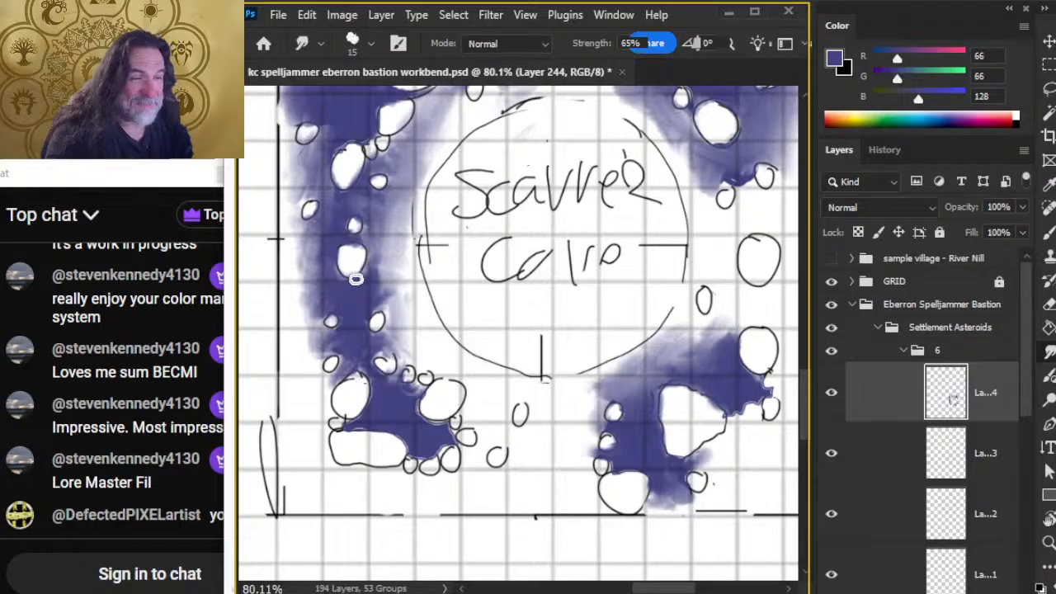
{"action": "key", "text": "e"}
{"action": "key", "text": "r"}
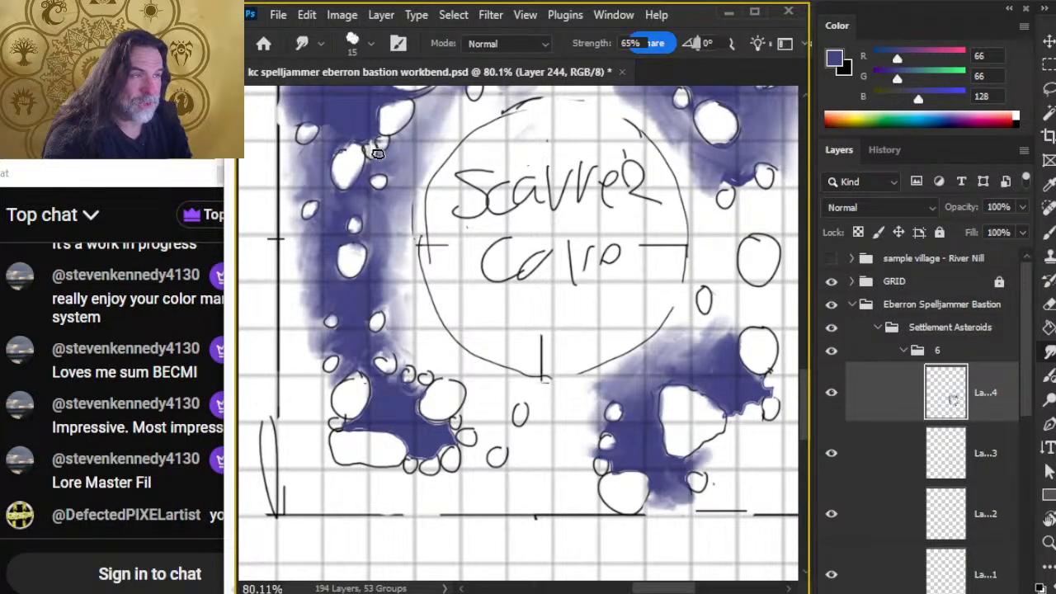
{"action": "key", "text": "e"}
{"action": "key", "text": "r"}
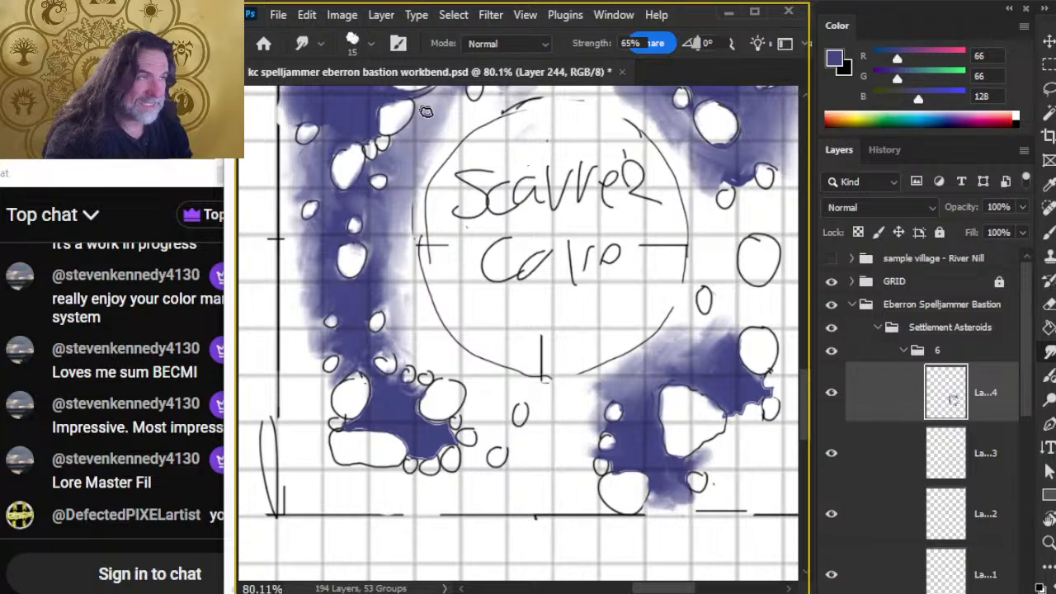
Step: Paint blue between the small rocks midway down the left column and smudge it around the neighbouring rocks
{"action": "scroll", "coordinate": [426, 112], "scroll_direction": "up", "scroll_amount": 3}
{"action": "key", "text": "b"}
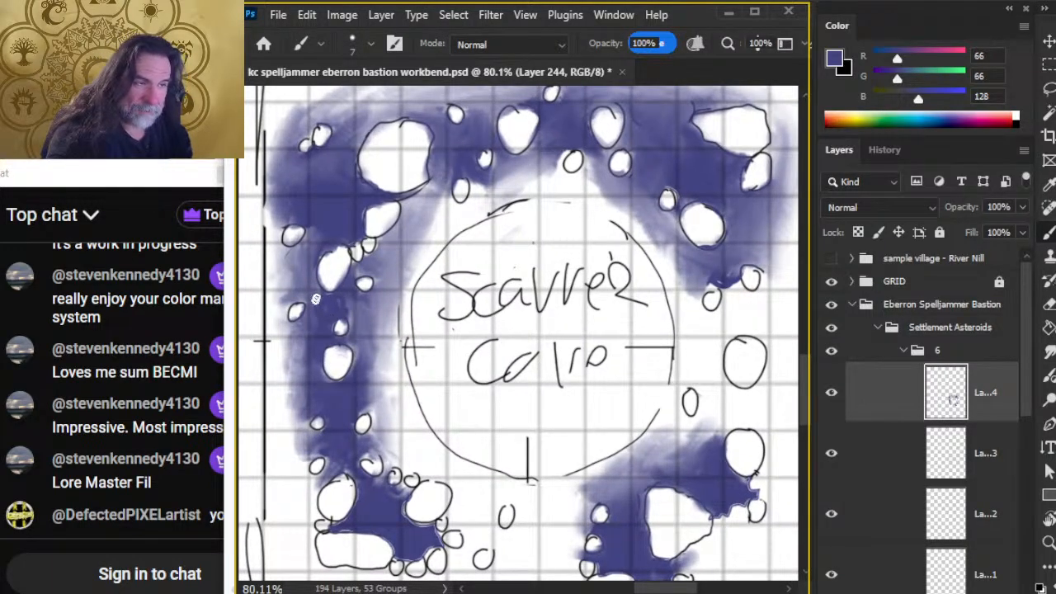
{"action": "left_click_drag", "start_coordinate": [344, 312], "coordinate": [355, 310]}
{"action": "key", "text": "r"}
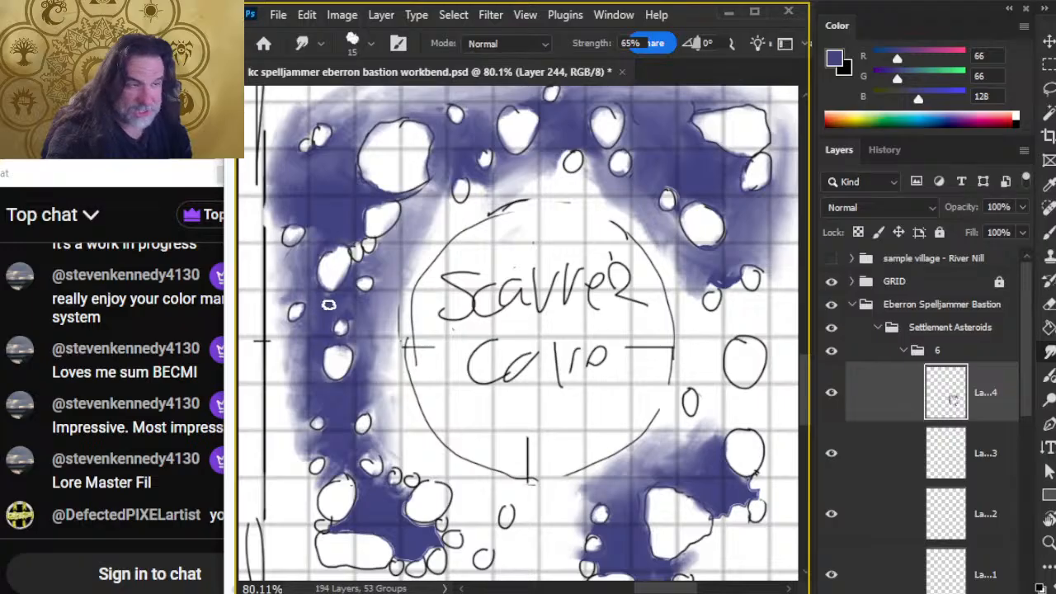
{"action": "mouse_move", "coordinate": [309, 254]}
{"action": "left_mouse_down"}
{"action": "mouse_move", "coordinate": [339, 265]}
{"action": "mouse_move", "coordinate": [328, 241]}
{"action": "mouse_move", "coordinate": [307, 264]}
{"action": "mouse_move", "coordinate": [314, 215]}
{"action": "mouse_move", "coordinate": [304, 254]}
{"action": "left_mouse_up"}
{"action": "left_click_drag", "start_coordinate": [364, 272], "coordinate": [355, 293]}
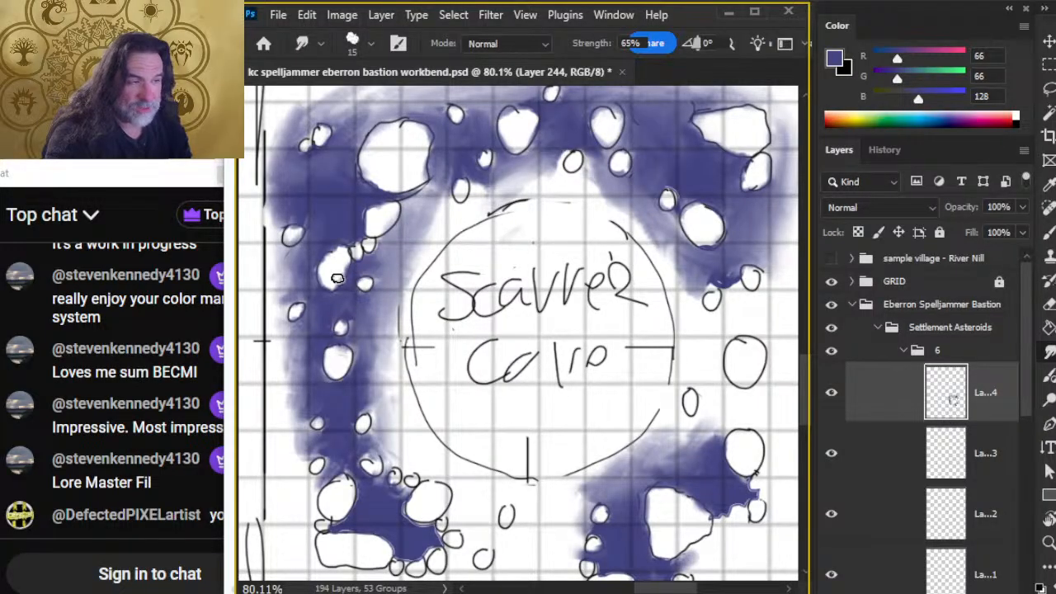
Step: Paint blue beside the lower edge of the large upper-left rock and smudge it toward the circle
{"action": "key", "text": "b"}
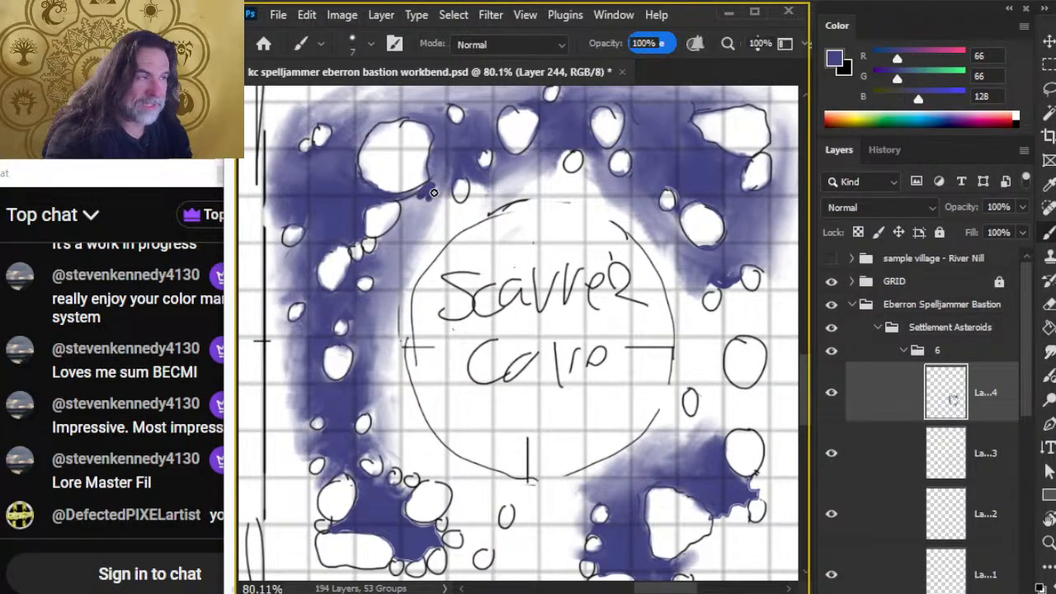
{"action": "key", "text": "r"}
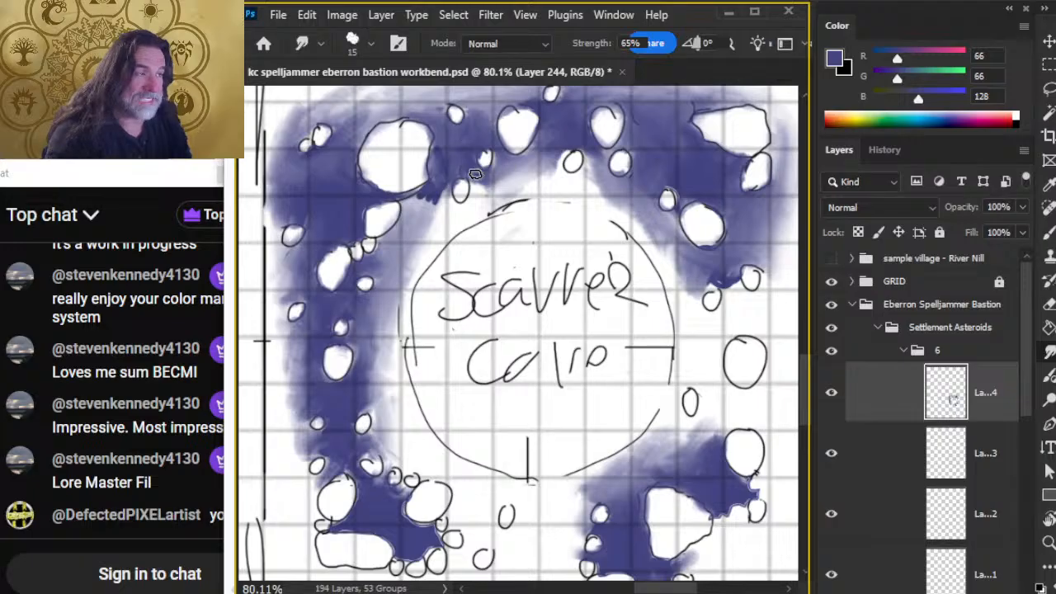
{"action": "mouse_move", "coordinate": [444, 191]}
{"action": "left_mouse_down"}
{"action": "mouse_move", "coordinate": [434, 183]}
{"action": "mouse_move", "coordinate": [425, 200]}
{"action": "mouse_move", "coordinate": [444, 211]}
{"action": "left_mouse_up"}
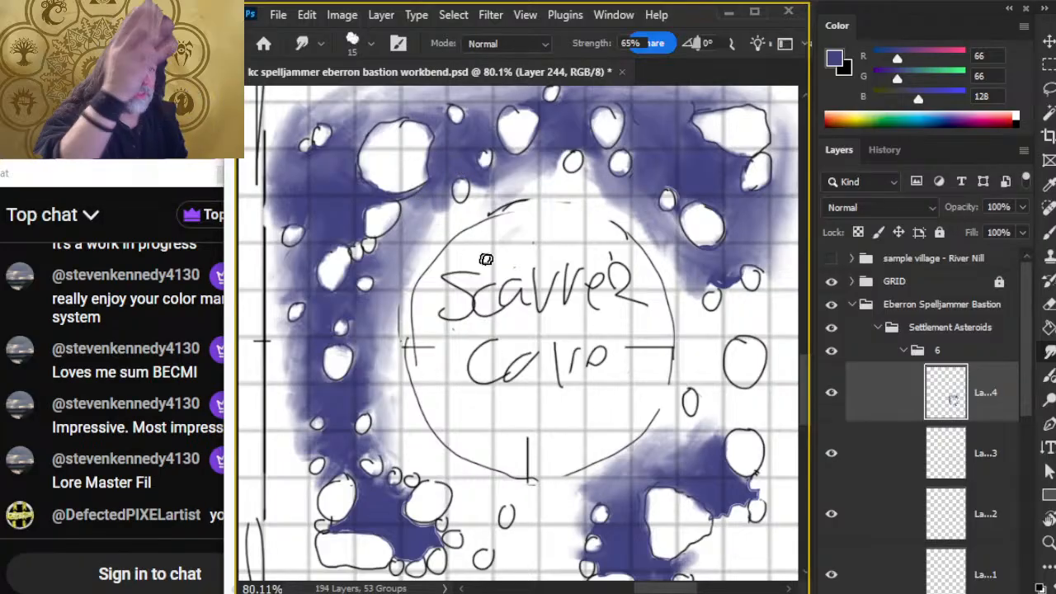
{"action": "key", "text": "alt+Tab"}
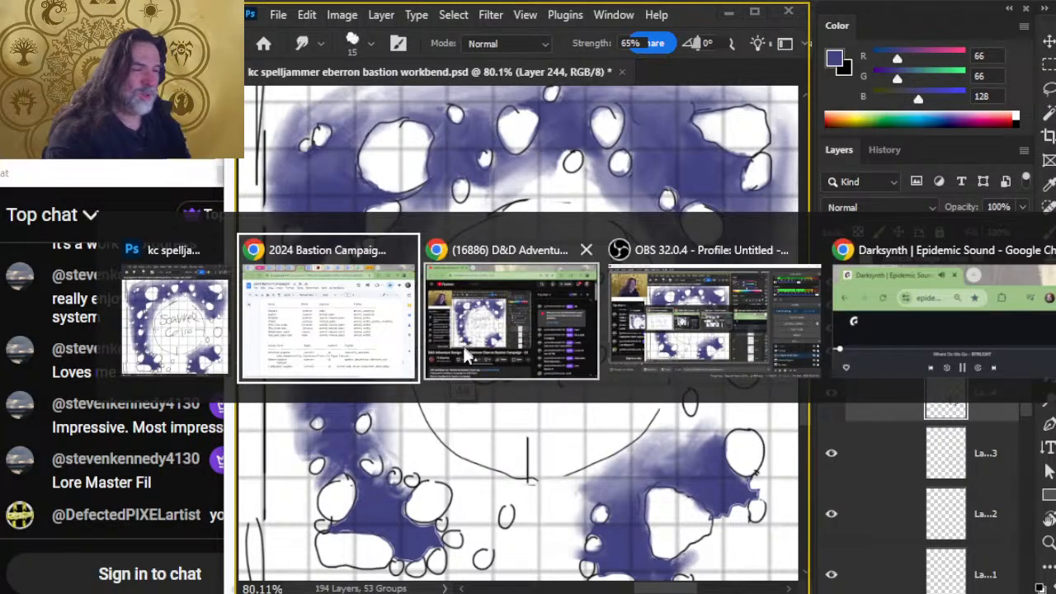
{"action": "key", "text": "alt+Tab"}
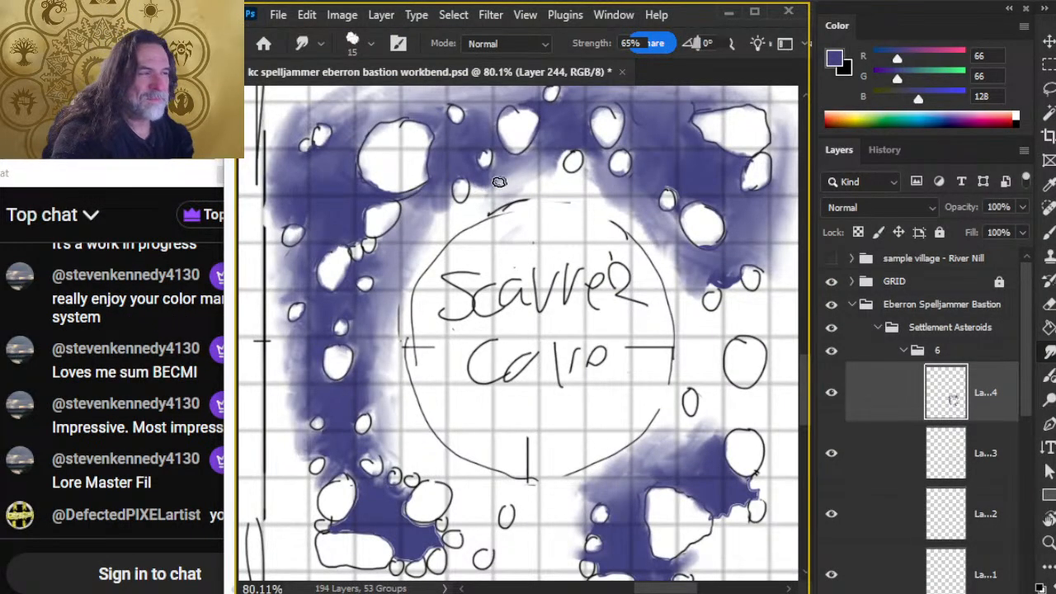
Step: Smudge the inner edge of the blue band along the top and upper-right arc of the central circle
{"action": "mouse_move", "coordinate": [478, 180]}
{"action": "left_mouse_down"}
{"action": "mouse_move", "coordinate": [536, 171]}
{"action": "mouse_move", "coordinate": [568, 179]}
{"action": "left_mouse_up"}
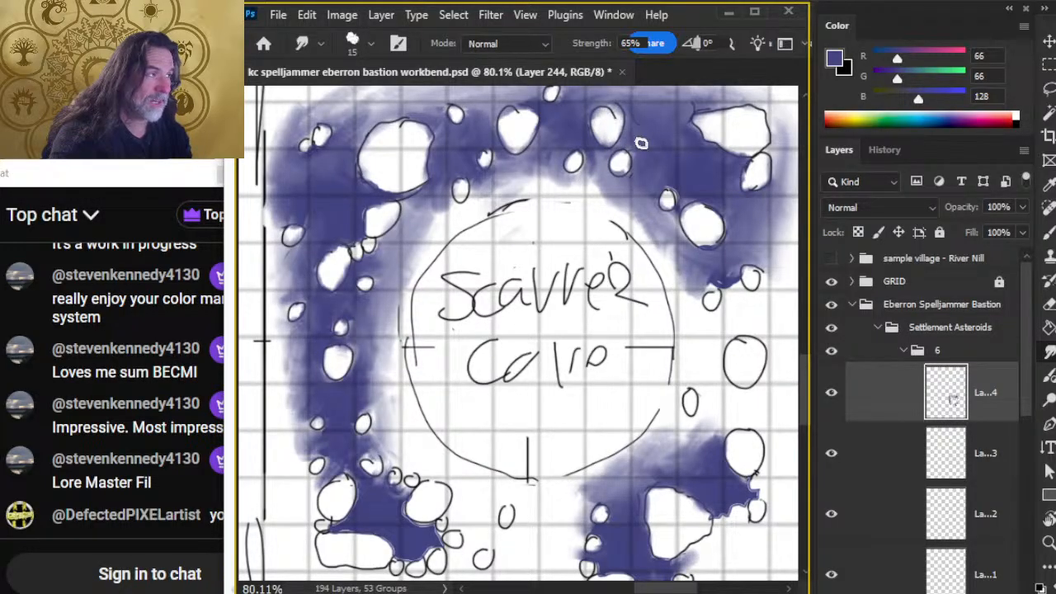
{"action": "left_click_drag", "start_coordinate": [600, 168], "coordinate": [559, 177]}
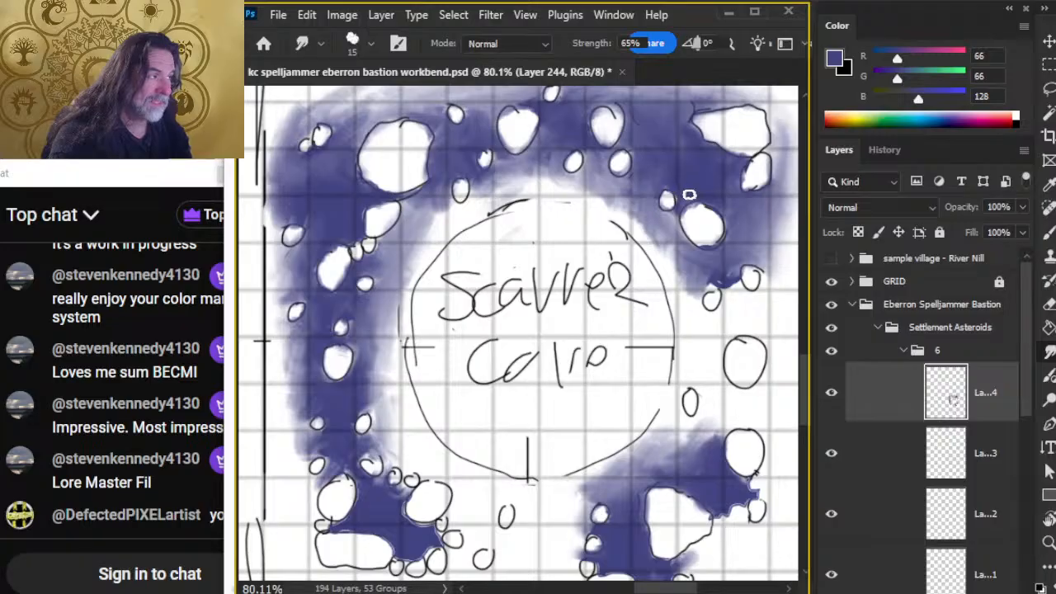
{"action": "left_click_drag", "start_coordinate": [696, 322], "coordinate": [515, 293]}
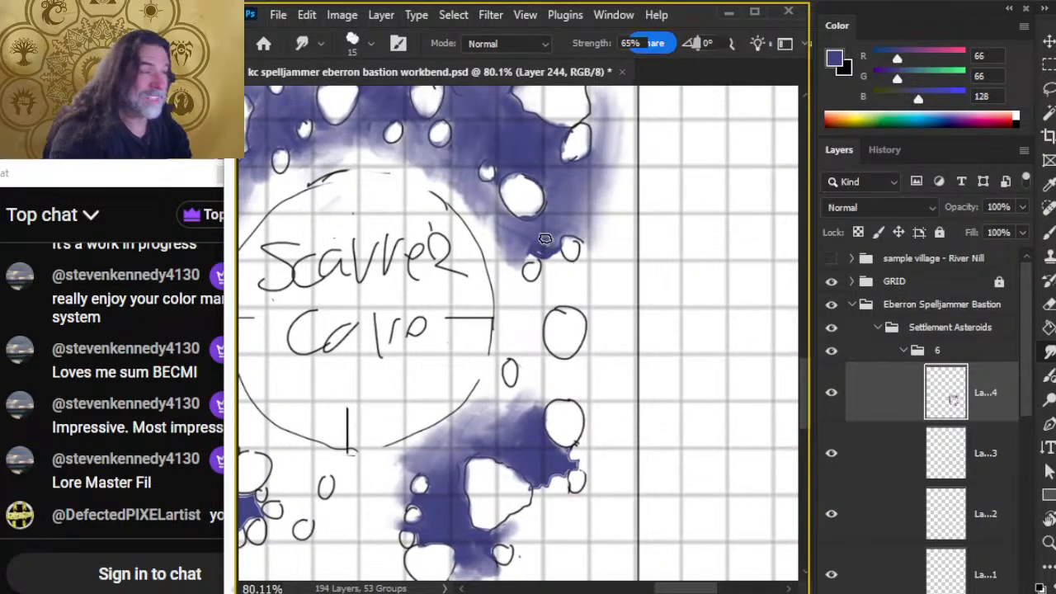
{"action": "left_click_drag", "start_coordinate": [506, 247], "coordinate": [492, 241]}
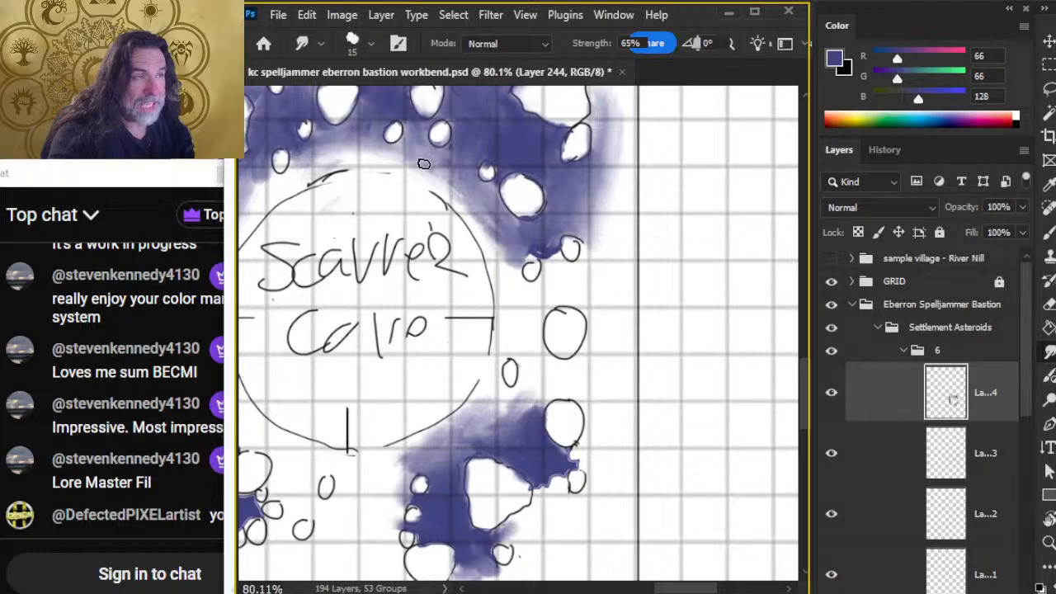
Step: Paint a blue patch below the two small rocks right of the circle, smudge its edge, and clean a nearby rock with the Eraser
{"action": "key", "text": "b"}
{"action": "left_click_drag", "start_coordinate": [555, 265], "coordinate": [558, 284]}
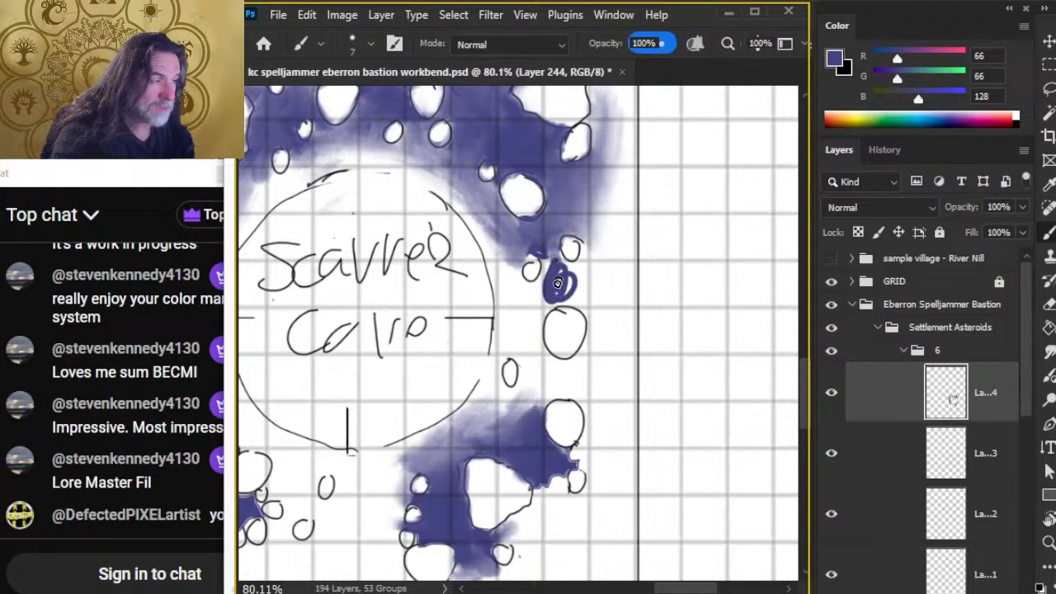
{"action": "key", "text": "r"}
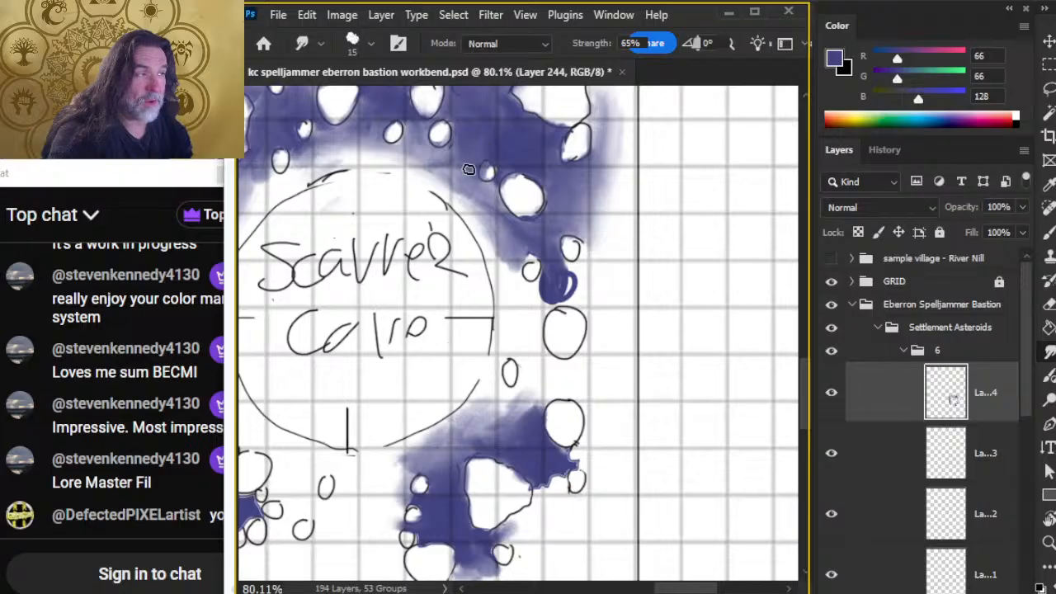
{"action": "key", "text": "e"}
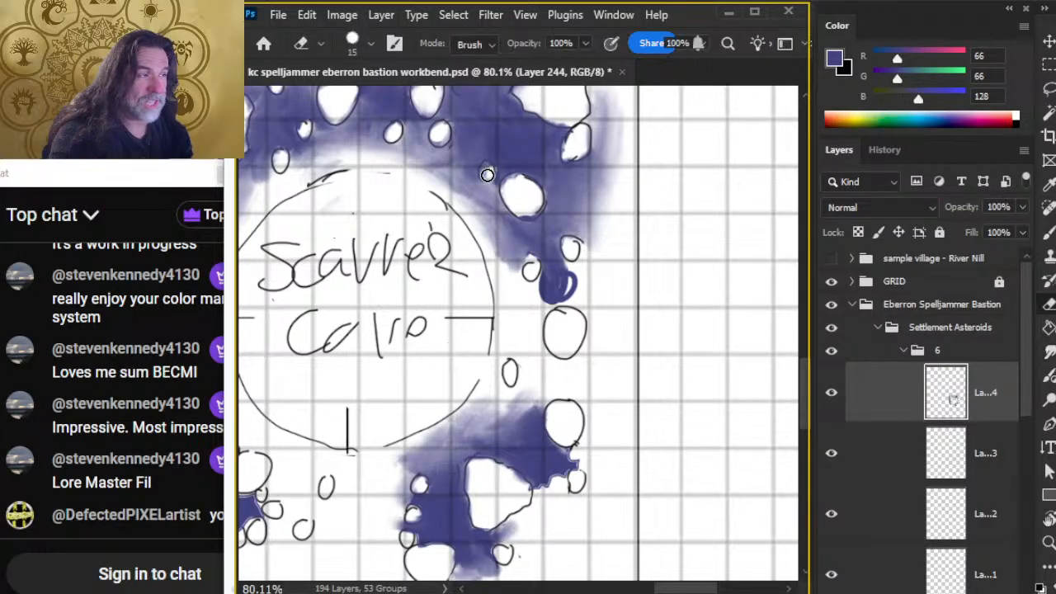
{"action": "key", "text": "r"}
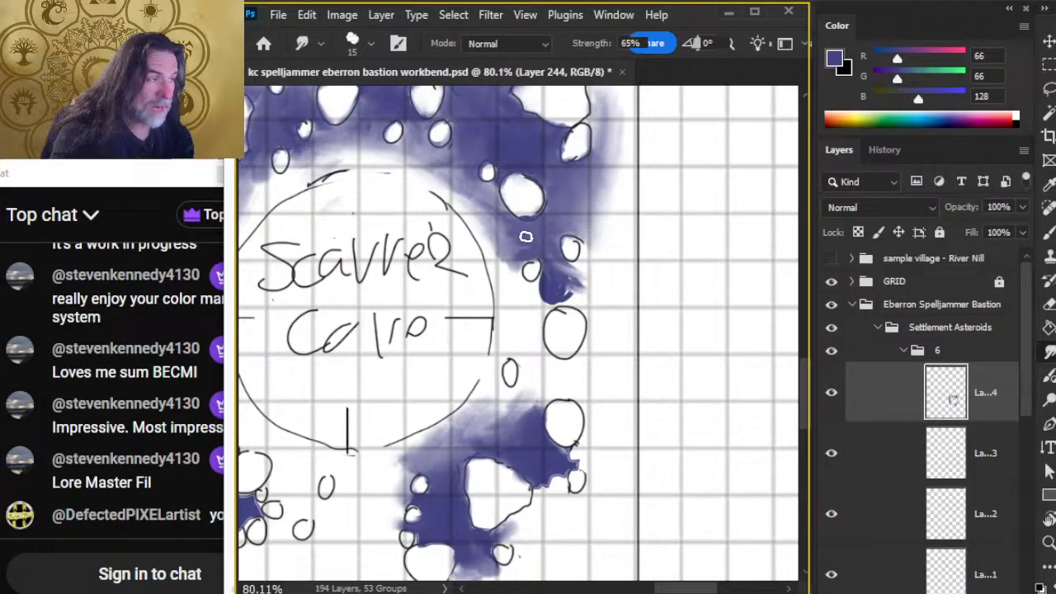
Step: Paint blue under the oval rock on the upper-right arm and smudge the arm down past the two small rocks
{"action": "key", "text": "b"}
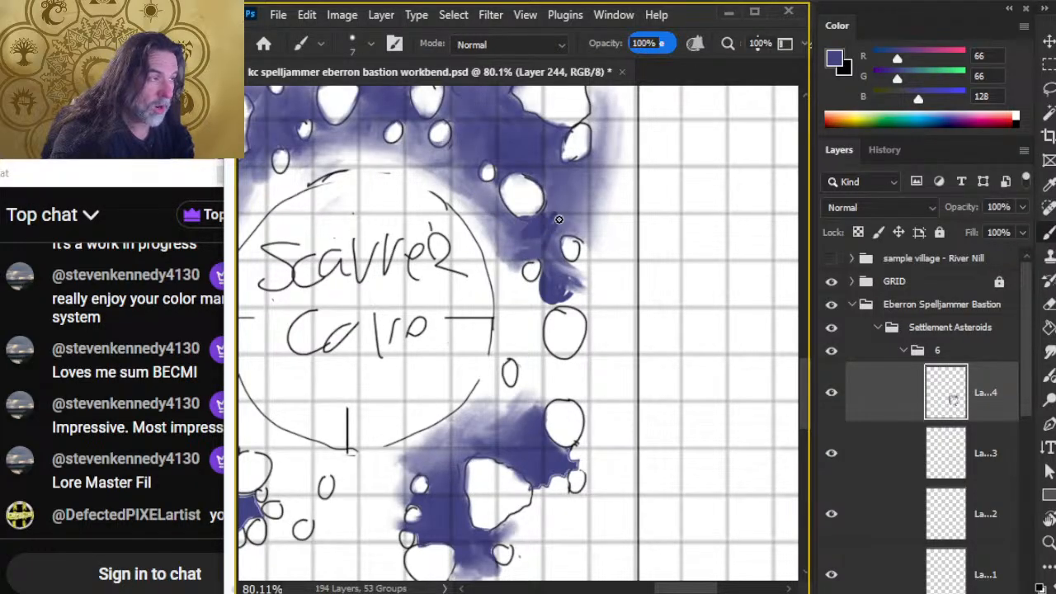
{"action": "key", "text": "r"}
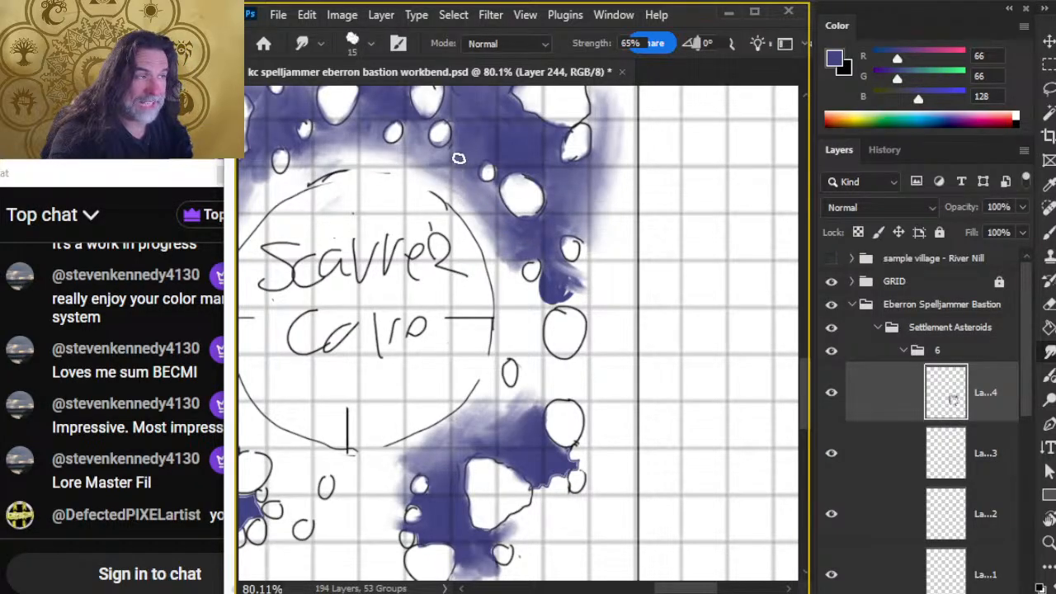
{"action": "mouse_move", "coordinate": [552, 279]}
{"action": "left_mouse_down"}
{"action": "mouse_move", "coordinate": [544, 293]}
{"action": "mouse_move", "coordinate": [570, 281]}
{"action": "left_mouse_up"}
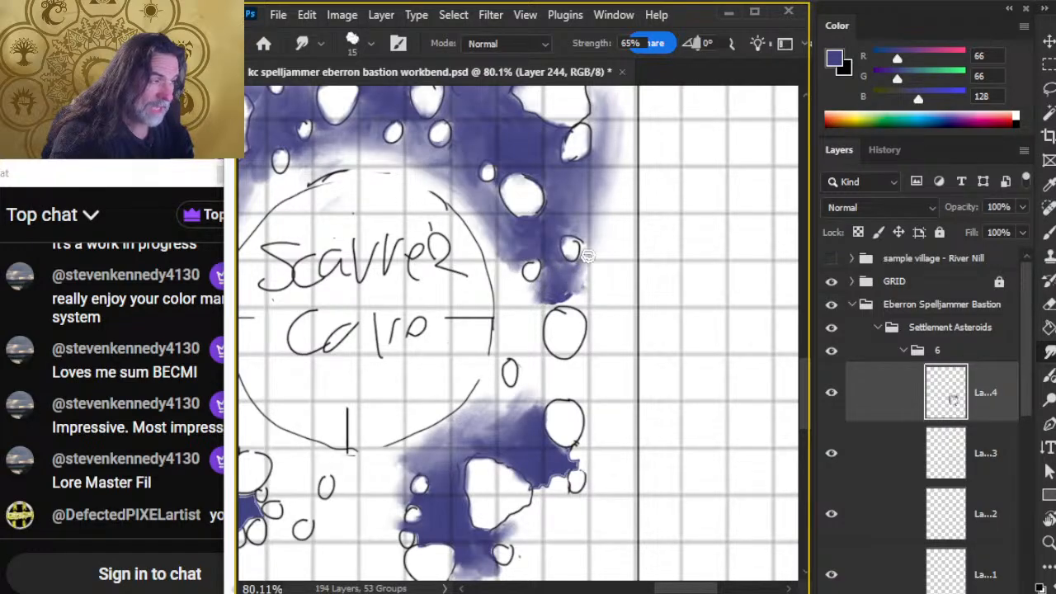
{"action": "left_click_drag", "start_coordinate": [563, 233], "coordinate": [562, 210]}
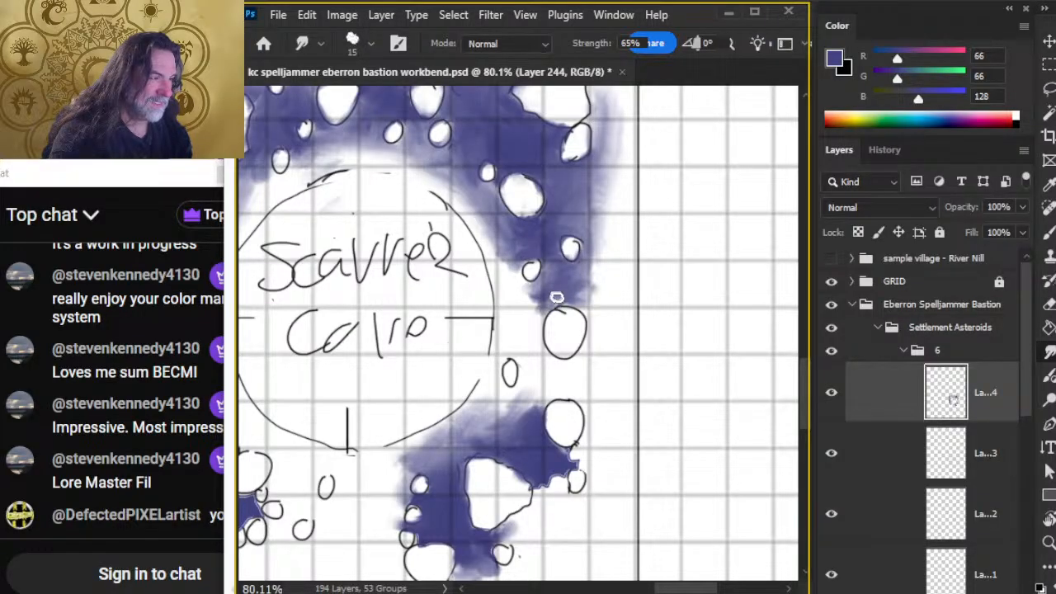
Step: Fill the gap above the large round rock on the right with solid blue and smudge the area around the small rocks above
{"action": "key", "text": "b"}
{"action": "left_click_drag", "start_coordinate": [564, 288], "coordinate": [563, 295]}
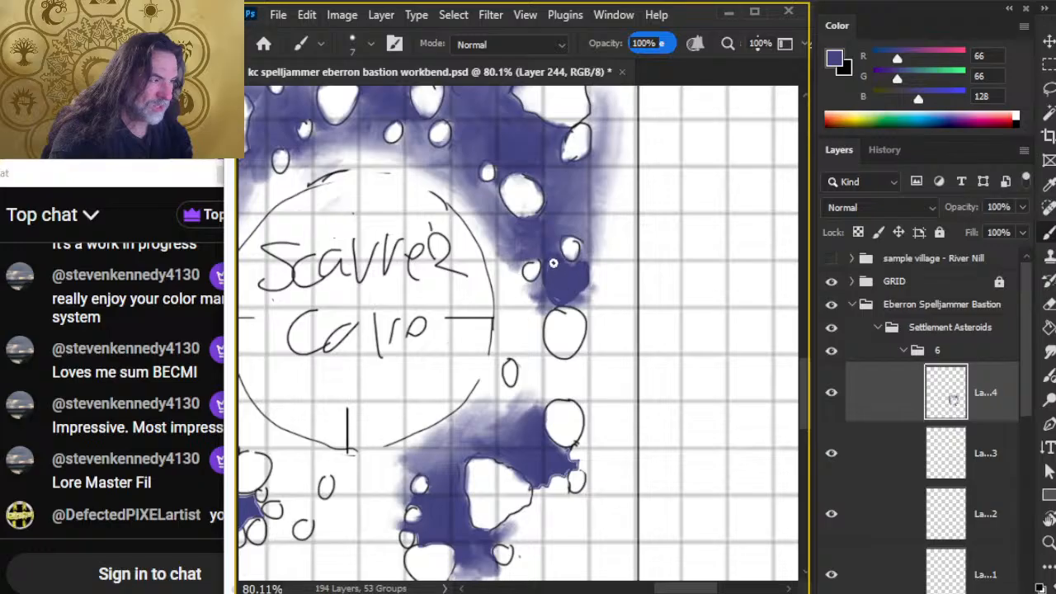
{"action": "left_click_drag", "start_coordinate": [584, 266], "coordinate": [591, 280]}
{"action": "key", "text": "r"}
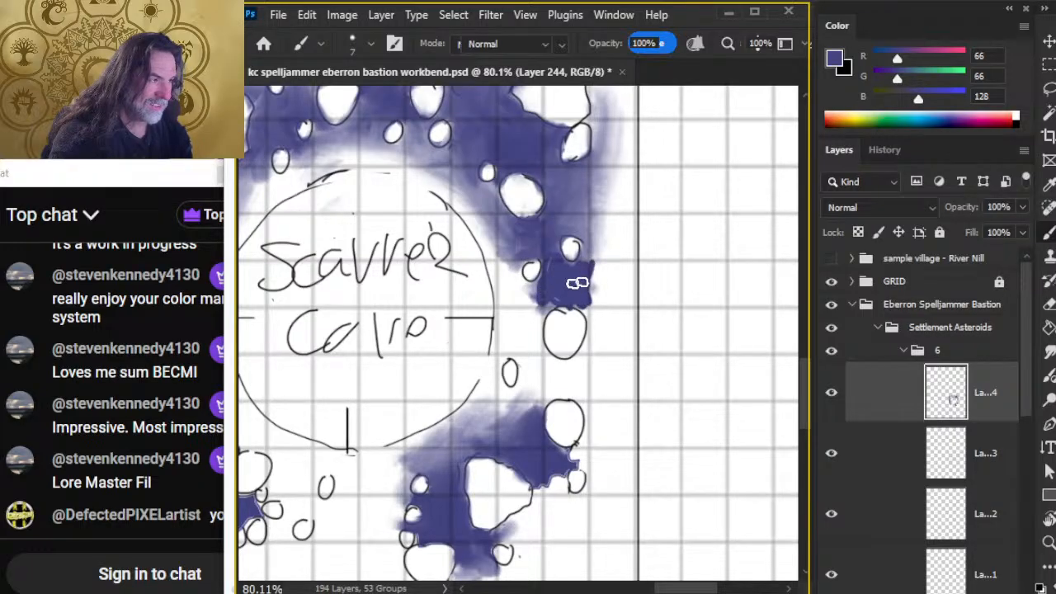
{"action": "key", "text": "b"}
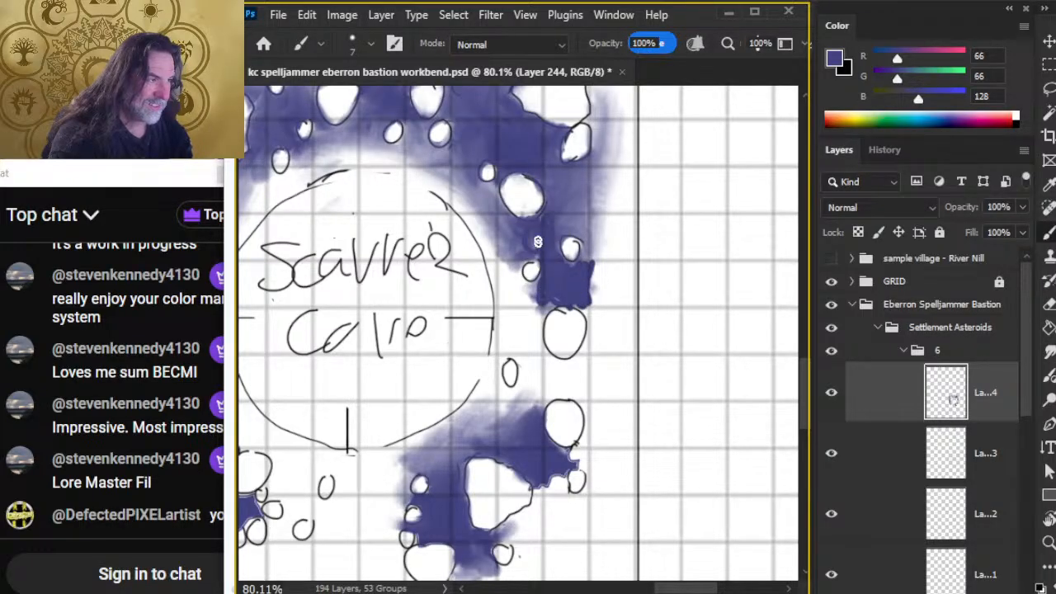
{"action": "key", "text": "r"}
{"action": "left_click_drag", "start_coordinate": [538, 241], "coordinate": [553, 247]}
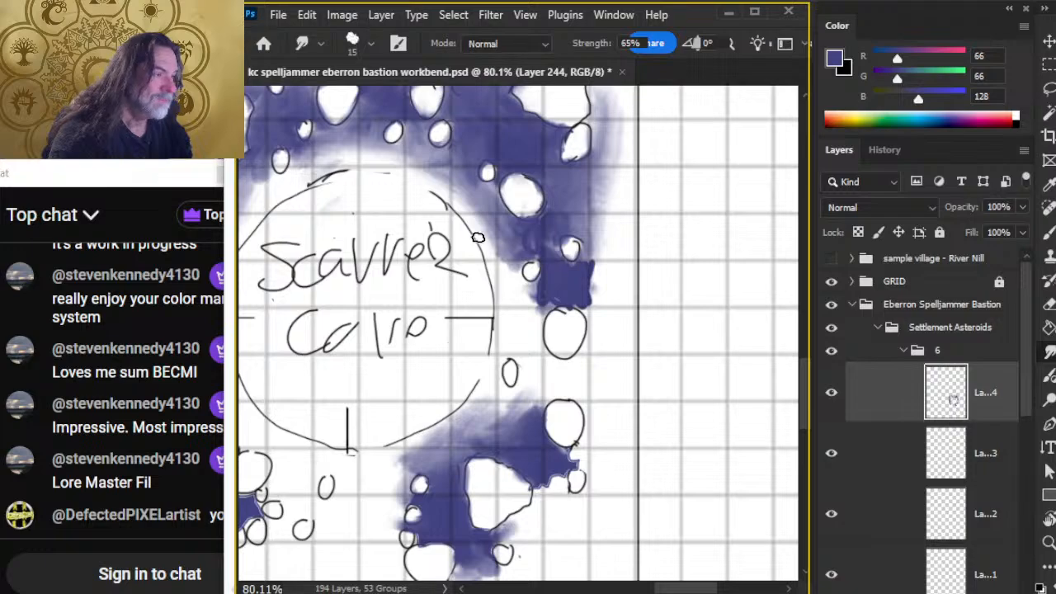
Step: Paint blue around the small rock above the large round rock on the right and smudge the band's inner and outer edges there
{"action": "key", "text": "b"}
{"action": "mouse_move", "coordinate": [525, 296]}
{"action": "left_mouse_down"}
{"action": "mouse_move", "coordinate": [541, 323]}
{"action": "mouse_move", "coordinate": [530, 303]}
{"action": "mouse_move", "coordinate": [558, 292]}
{"action": "mouse_move", "coordinate": [551, 279]}
{"action": "mouse_move", "coordinate": [522, 294]}
{"action": "mouse_move", "coordinate": [528, 307]}
{"action": "mouse_move", "coordinate": [523, 290]}
{"action": "mouse_move", "coordinate": [533, 293]}
{"action": "mouse_move", "coordinate": [503, 277]}
{"action": "mouse_move", "coordinate": [511, 253]}
{"action": "left_mouse_up"}
{"action": "key", "text": "r"}
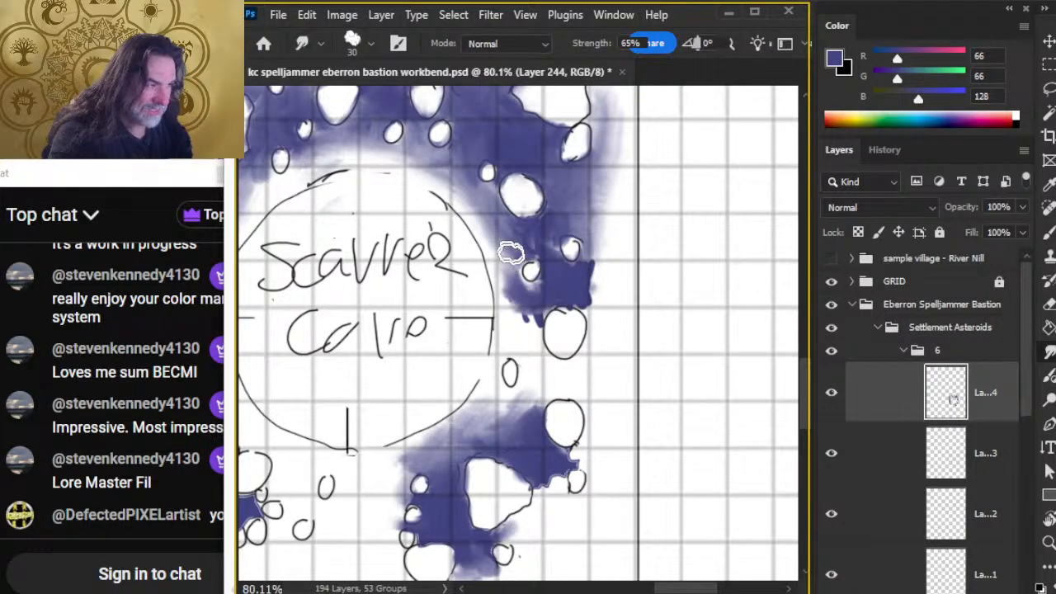
{"action": "mouse_move", "coordinate": [577, 304]}
{"action": "left_mouse_down"}
{"action": "mouse_move", "coordinate": [591, 222]}
{"action": "mouse_move", "coordinate": [602, 298]}
{"action": "mouse_move", "coordinate": [584, 196]}
{"action": "mouse_move", "coordinate": [597, 191]}
{"action": "mouse_move", "coordinate": [615, 284]}
{"action": "mouse_move", "coordinate": [604, 304]}
{"action": "mouse_move", "coordinate": [597, 283]}
{"action": "mouse_move", "coordinate": [569, 297]}
{"action": "mouse_move", "coordinate": [602, 200]}
{"action": "mouse_move", "coordinate": [609, 256]}
{"action": "left_mouse_up"}
{"action": "left_click_drag", "start_coordinate": [646, 330], "coordinate": [616, 399]}
{"action": "mouse_move", "coordinate": [561, 302]}
{"action": "left_mouse_down"}
{"action": "mouse_move", "coordinate": [580, 293]}
{"action": "mouse_move", "coordinate": [584, 310]}
{"action": "left_mouse_up"}
{"action": "mouse_move", "coordinate": [563, 360]}
{"action": "left_mouse_down"}
{"action": "mouse_move", "coordinate": [556, 242]}
{"action": "mouse_move", "coordinate": [526, 276]}
{"action": "mouse_move", "coordinate": [546, 246]}
{"action": "mouse_move", "coordinate": [530, 272]}
{"action": "mouse_move", "coordinate": [551, 260]}
{"action": "mouse_move", "coordinate": [535, 265]}
{"action": "mouse_move", "coordinate": [550, 284]}
{"action": "mouse_move", "coordinate": [500, 295]}
{"action": "mouse_move", "coordinate": [539, 282]}
{"action": "mouse_move", "coordinate": [567, 254]}
{"action": "mouse_move", "coordinate": [577, 285]}
{"action": "mouse_move", "coordinate": [581, 246]}
{"action": "mouse_move", "coordinate": [591, 300]}
{"action": "mouse_move", "coordinate": [578, 324]}
{"action": "left_mouse_up"}
{"action": "key", "text": "b"}
{"action": "key", "text": "r"}
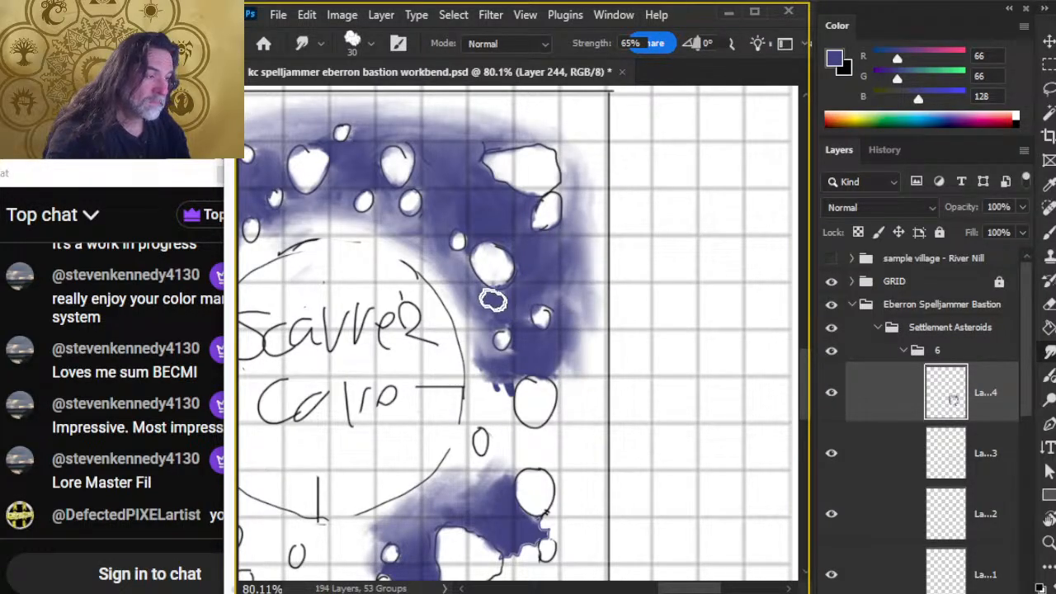
{"action": "mouse_move", "coordinate": [492, 300]}
{"action": "left_mouse_down"}
{"action": "mouse_move", "coordinate": [559, 291]}
{"action": "mouse_move", "coordinate": [575, 269]}
{"action": "mouse_move", "coordinate": [578, 355]}
{"action": "mouse_move", "coordinate": [543, 357]}
{"action": "mouse_move", "coordinate": [555, 367]}
{"action": "mouse_move", "coordinate": [558, 346]}
{"action": "mouse_move", "coordinate": [592, 391]}
{"action": "mouse_move", "coordinate": [576, 199]}
{"action": "mouse_move", "coordinate": [590, 242]}
{"action": "mouse_move", "coordinate": [585, 421]}
{"action": "mouse_move", "coordinate": [568, 372]}
{"action": "mouse_move", "coordinate": [497, 386]}
{"action": "mouse_move", "coordinate": [534, 360]}
{"action": "left_mouse_up"}
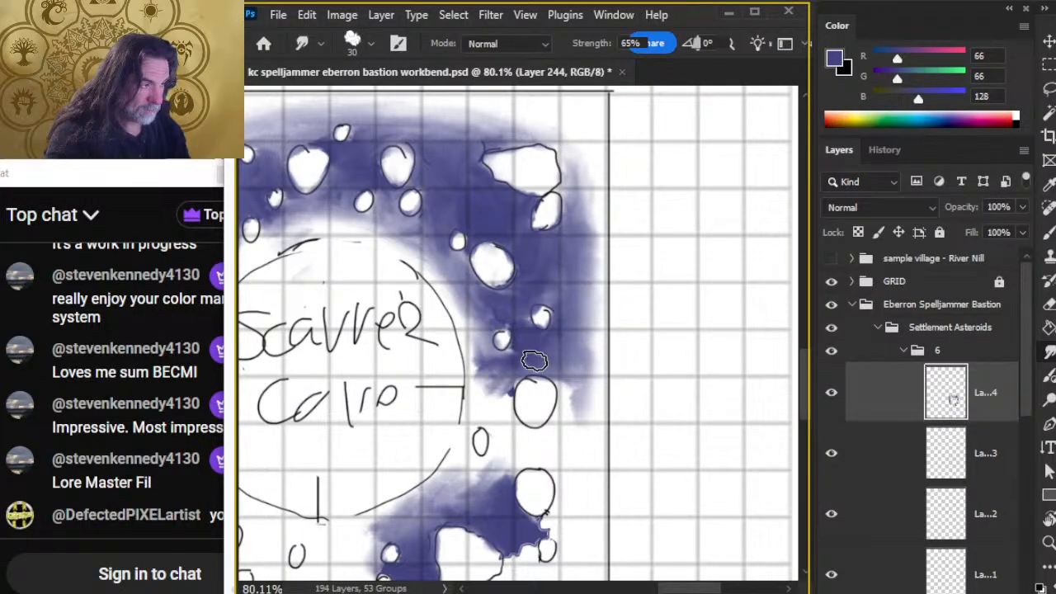
Step: Paint and smudge the inner side of the band past the large round rock to join the lower-right blue area
{"action": "key", "text": "b"}
{"action": "key", "text": "r"}
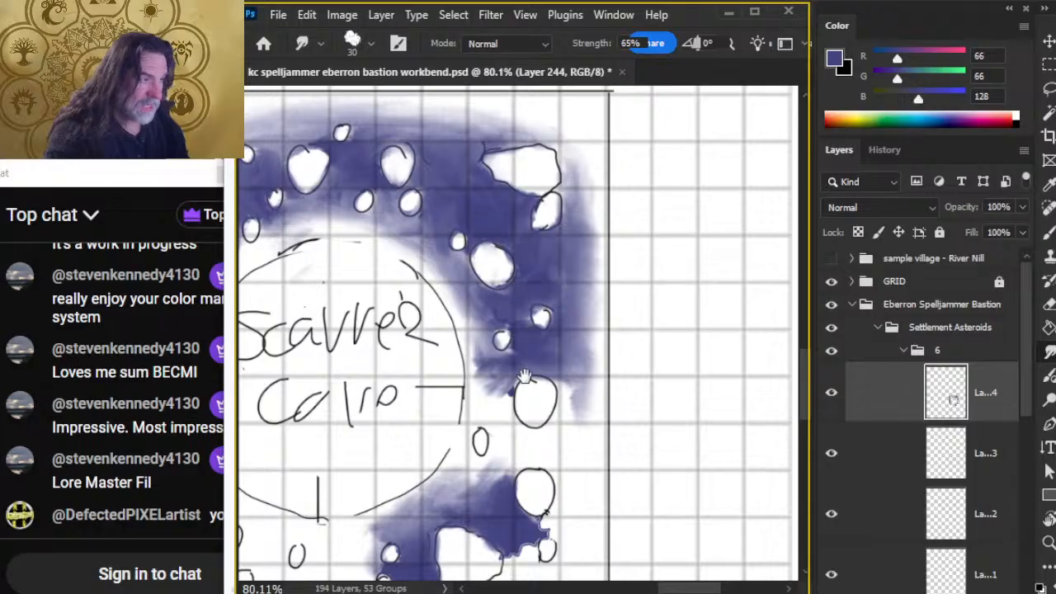
{"action": "left_click_drag", "start_coordinate": [527, 460], "coordinate": [540, 397]}
{"action": "mouse_move", "coordinate": [506, 442]}
{"action": "left_mouse_down"}
{"action": "mouse_move", "coordinate": [520, 385]}
{"action": "mouse_move", "coordinate": [501, 444]}
{"action": "mouse_move", "coordinate": [486, 442]}
{"action": "mouse_move", "coordinate": [498, 446]}
{"action": "mouse_move", "coordinate": [514, 393]}
{"action": "mouse_move", "coordinate": [511, 361]}
{"action": "mouse_move", "coordinate": [523, 368]}
{"action": "mouse_move", "coordinate": [513, 327]}
{"action": "mouse_move", "coordinate": [521, 320]}
{"action": "mouse_move", "coordinate": [514, 364]}
{"action": "mouse_move", "coordinate": [506, 335]}
{"action": "mouse_move", "coordinate": [509, 368]}
{"action": "mouse_move", "coordinate": [509, 335]}
{"action": "mouse_move", "coordinate": [480, 293]}
{"action": "mouse_move", "coordinate": [481, 342]}
{"action": "mouse_move", "coordinate": [487, 310]}
{"action": "mouse_move", "coordinate": [463, 231]}
{"action": "left_mouse_up"}
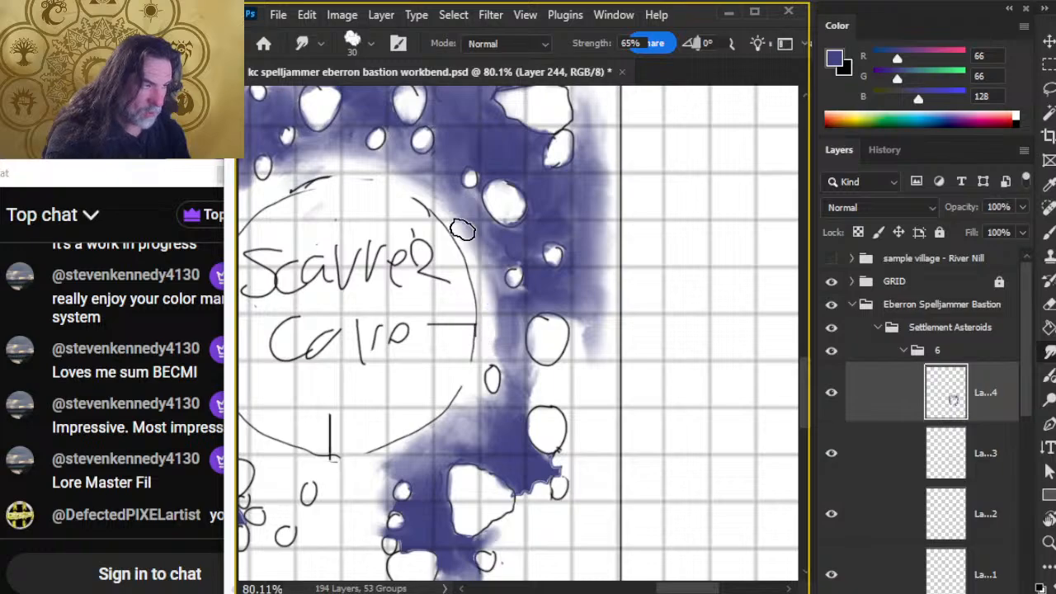
{"action": "mouse_move", "coordinate": [423, 451]}
{"action": "left_mouse_down"}
{"action": "mouse_move", "coordinate": [463, 399]}
{"action": "mouse_move", "coordinate": [474, 406]}
{"action": "mouse_move", "coordinate": [396, 449]}
{"action": "mouse_move", "coordinate": [436, 404]}
{"action": "mouse_move", "coordinate": [470, 397]}
{"action": "mouse_move", "coordinate": [454, 399]}
{"action": "mouse_move", "coordinate": [451, 437]}
{"action": "left_mouse_up"}
Step: Fill the gap between the two large round rocks on the right with blue and smudge the outer edge downward
{"action": "key", "text": "b"}
{"action": "mouse_move", "coordinate": [547, 378]}
{"action": "left_mouse_down"}
{"action": "mouse_move", "coordinate": [532, 404]}
{"action": "mouse_move", "coordinate": [535, 379]}
{"action": "mouse_move", "coordinate": [561, 378]}
{"action": "mouse_move", "coordinate": [545, 400]}
{"action": "mouse_move", "coordinate": [546, 373]}
{"action": "mouse_move", "coordinate": [535, 377]}
{"action": "mouse_move", "coordinate": [561, 366]}
{"action": "mouse_move", "coordinate": [559, 391]}
{"action": "mouse_move", "coordinate": [538, 395]}
{"action": "mouse_move", "coordinate": [567, 379]}
{"action": "mouse_move", "coordinate": [557, 404]}
{"action": "mouse_move", "coordinate": [564, 365]}
{"action": "left_mouse_up"}
{"action": "key", "text": "r"}
{"action": "key", "text": "b"}
{"action": "key", "text": "r"}
{"action": "mouse_move", "coordinate": [582, 320]}
{"action": "left_mouse_down"}
{"action": "mouse_move", "coordinate": [568, 395]}
{"action": "mouse_move", "coordinate": [582, 339]}
{"action": "mouse_move", "coordinate": [585, 397]}
{"action": "mouse_move", "coordinate": [572, 405]}
{"action": "mouse_move", "coordinate": [581, 308]}
{"action": "mouse_move", "coordinate": [582, 361]}
{"action": "mouse_move", "coordinate": [562, 382]}
{"action": "mouse_move", "coordinate": [591, 379]}
{"action": "mouse_move", "coordinate": [589, 276]}
{"action": "mouse_move", "coordinate": [595, 373]}
{"action": "mouse_move", "coordinate": [559, 349]}
{"action": "mouse_move", "coordinate": [540, 299]}
{"action": "mouse_move", "coordinate": [525, 299]}
{"action": "mouse_move", "coordinate": [547, 322]}
{"action": "mouse_move", "coordinate": [571, 297]}
{"action": "mouse_move", "coordinate": [590, 361]}
{"action": "left_mouse_up"}
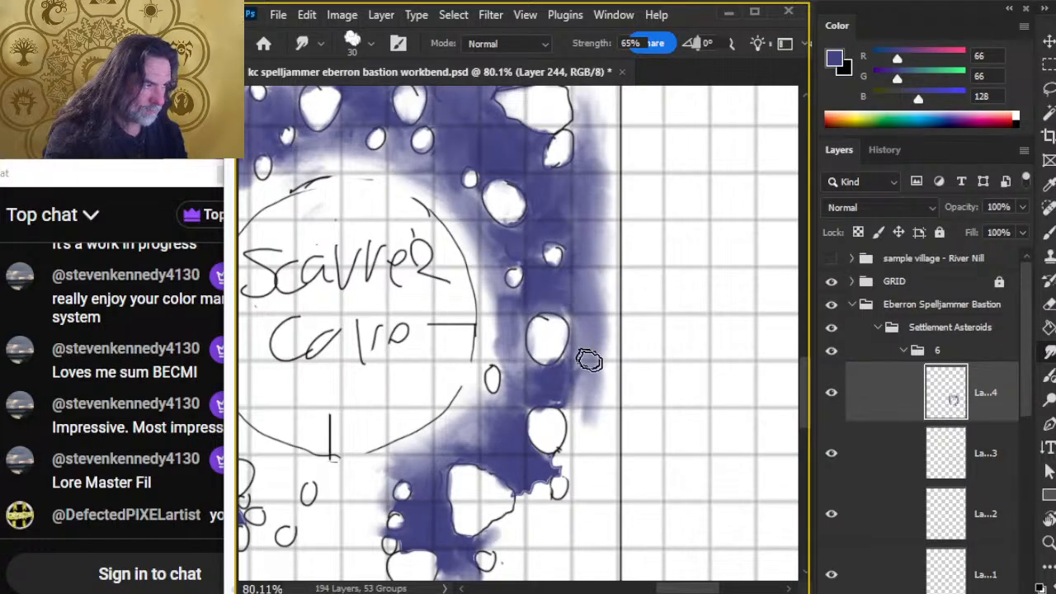
Step: Paint blue between the big angular rock and the small rock under the lower round rock, and smudge it outward
{"action": "mouse_move", "coordinate": [349, 538]}
{"action": "left_mouse_down"}
{"action": "mouse_move", "coordinate": [370, 410]}
{"action": "mouse_move", "coordinate": [462, 453]}
{"action": "mouse_move", "coordinate": [438, 372]}
{"action": "mouse_move", "coordinate": [450, 331]}
{"action": "mouse_move", "coordinate": [451, 370]}
{"action": "left_mouse_up"}
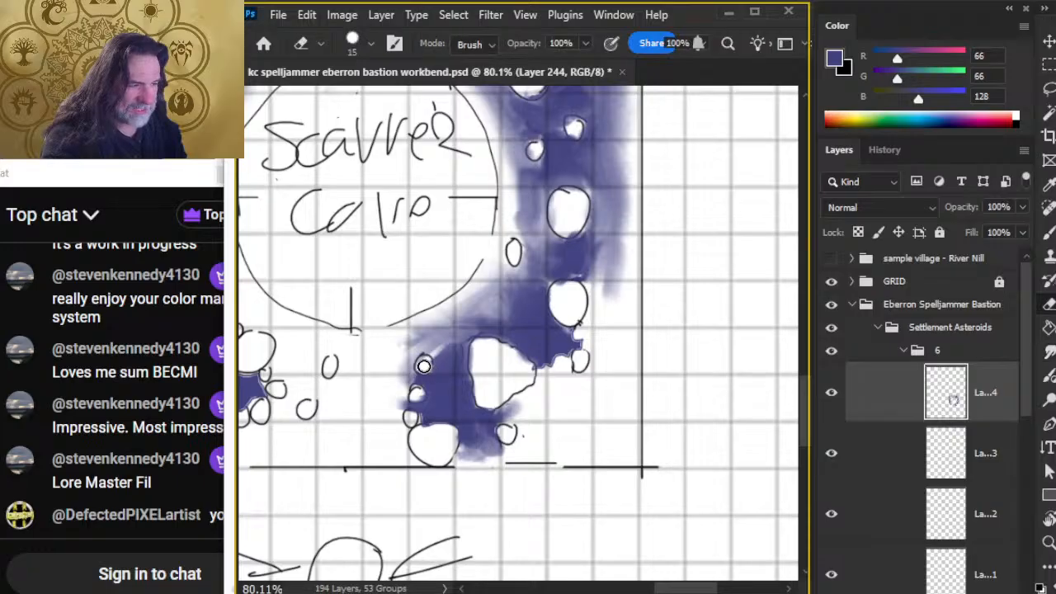
{"action": "key", "text": "b"}
{"action": "left_click_drag", "start_coordinate": [553, 384], "coordinate": [557, 352]}
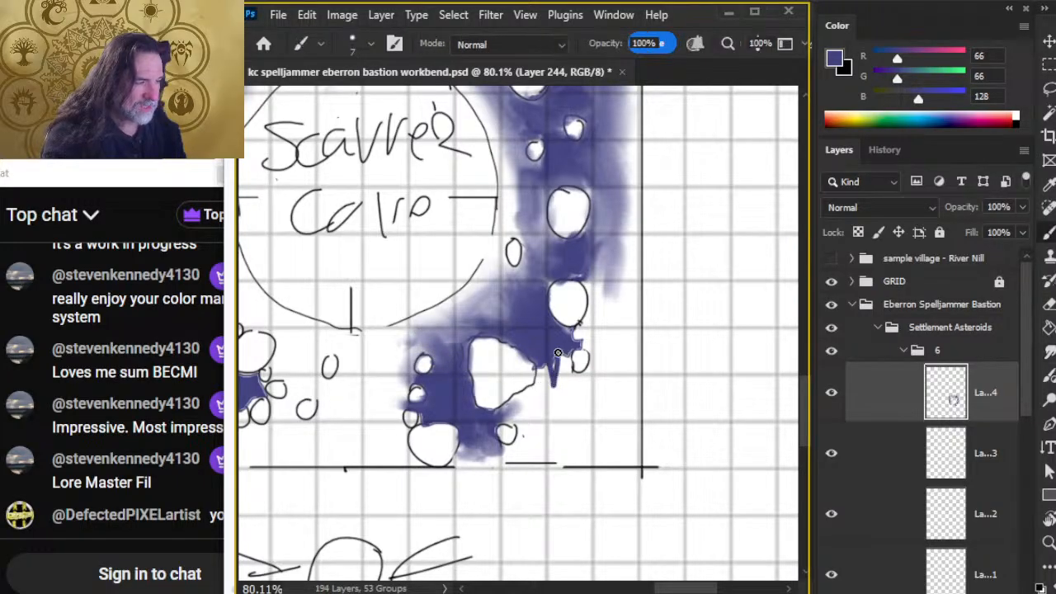
{"action": "key", "text": "r"}
{"action": "mouse_move", "coordinate": [558, 404]}
{"action": "left_mouse_down"}
{"action": "mouse_move", "coordinate": [549, 378]}
{"action": "mouse_move", "coordinate": [596, 305]}
{"action": "mouse_move", "coordinate": [577, 368]}
{"action": "mouse_move", "coordinate": [670, 371]}
{"action": "left_mouse_up"}
Step: Reduce the Eraser size to 7
{"action": "key", "text": "e"}
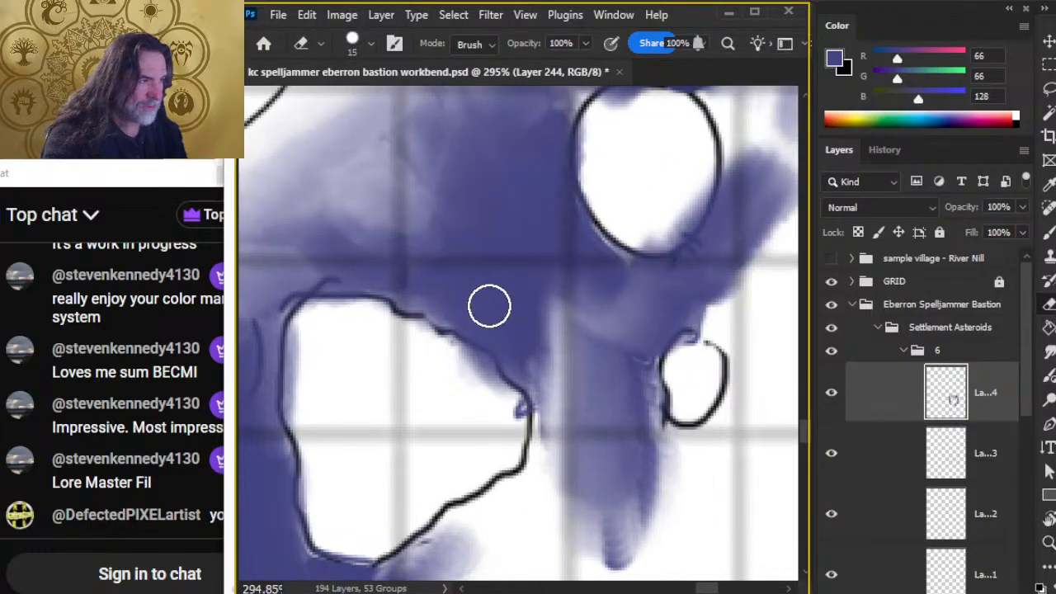
{"action": "key", "text": "bracketleft"}
{"action": "key", "text": "bracketleft"}
{"action": "key", "text": "bracketleft"}
{"action": "key", "text": "bracketleft"}
{"action": "key", "text": "bracketleft"}
{"action": "key", "text": "bracketleft"}
{"action": "left_click", "coordinate": [502, 282]}
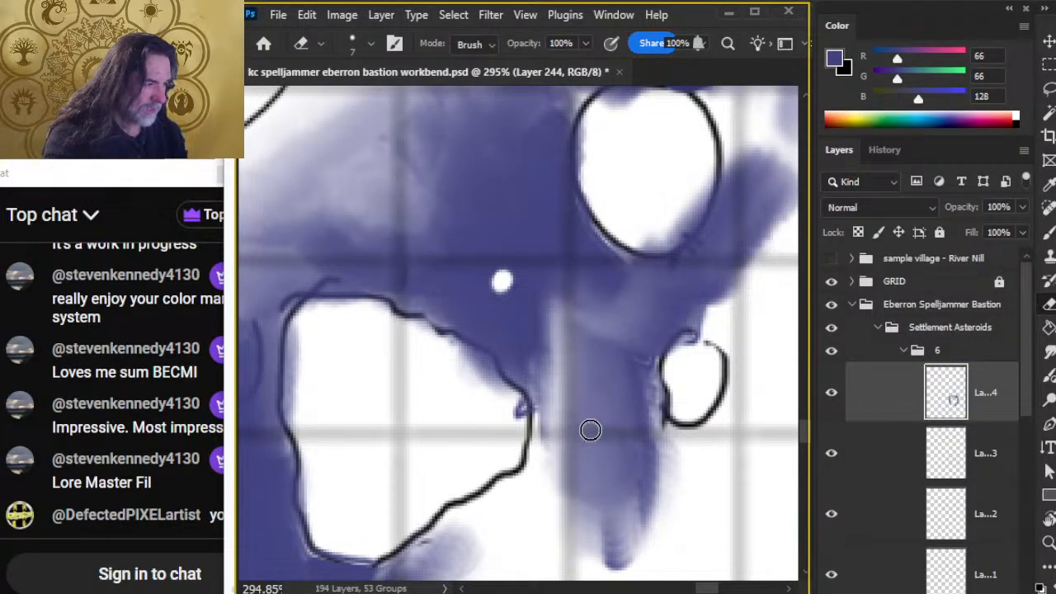
{"action": "left_click", "coordinate": [591, 411]}
{"action": "left_click", "coordinate": [672, 295]}
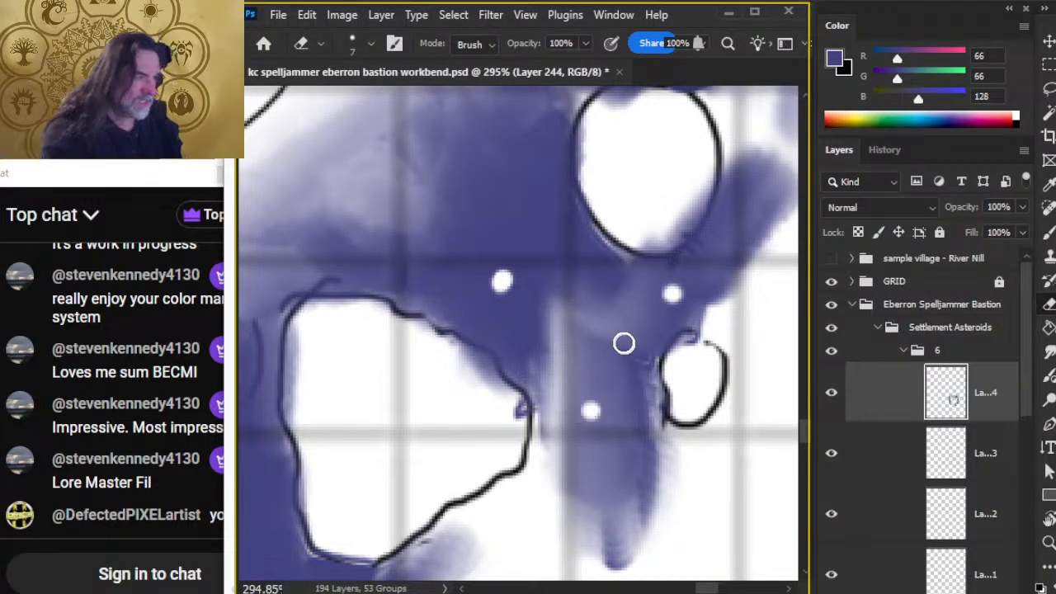
{"action": "key", "text": "b"}
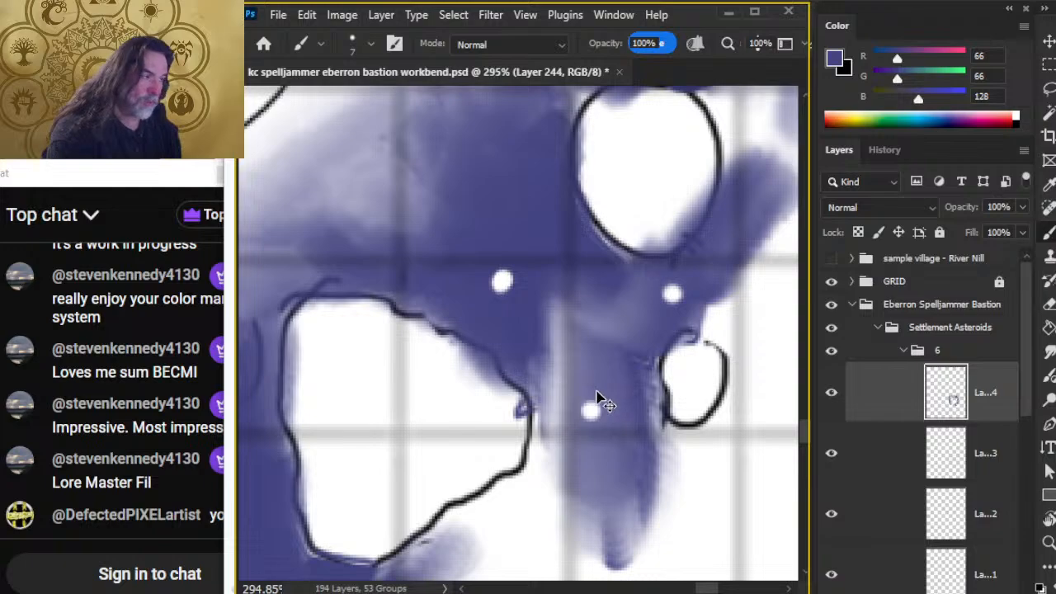
{"action": "key", "text": "ctrl+z"}
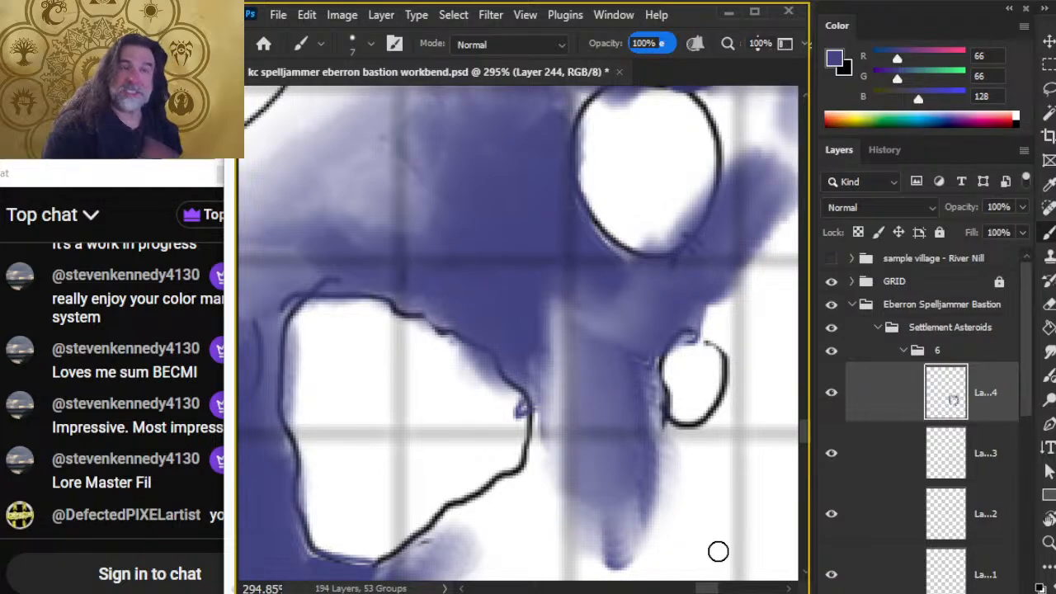
Step: Erase the blue spilling inside the lower of the two round rocks on the right
{"action": "left_click_drag", "start_coordinate": [673, 518], "coordinate": [525, 588]}
{"action": "key", "text": "e"}
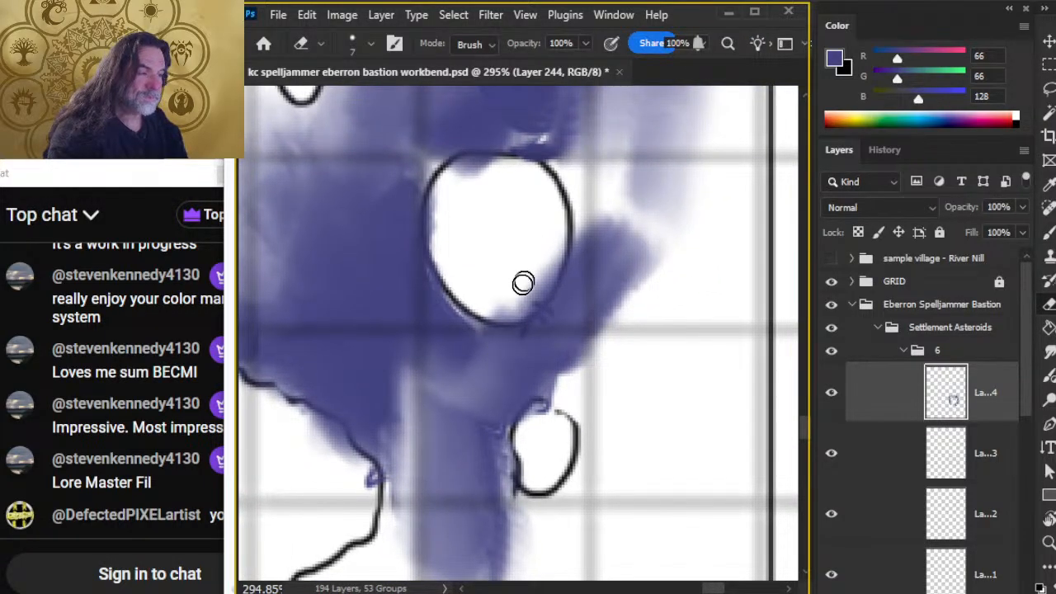
{"action": "mouse_move", "coordinate": [545, 279]}
{"action": "left_mouse_down"}
{"action": "mouse_move", "coordinate": [506, 296]}
{"action": "mouse_move", "coordinate": [541, 298]}
{"action": "left_mouse_up"}
{"action": "mouse_move", "coordinate": [455, 184]}
{"action": "left_mouse_down"}
{"action": "mouse_move", "coordinate": [492, 170]}
{"action": "mouse_move", "coordinate": [467, 166]}
{"action": "left_mouse_up"}
Step: Smudge the haze along the outer side of the two round rocks and down around the small rock below them
{"action": "key", "text": "r"}
{"action": "mouse_move", "coordinate": [557, 124]}
{"action": "left_mouse_down"}
{"action": "mouse_move", "coordinate": [581, 116]}
{"action": "mouse_move", "coordinate": [606, 208]}
{"action": "mouse_move", "coordinate": [598, 182]}
{"action": "mouse_move", "coordinate": [608, 186]}
{"action": "mouse_move", "coordinate": [623, 106]}
{"action": "mouse_move", "coordinate": [616, 227]}
{"action": "mouse_move", "coordinate": [653, 349]}
{"action": "left_mouse_up"}
{"action": "key", "text": "z"}
{"action": "mouse_move", "coordinate": [707, 467]}
{"action": "left_mouse_down"}
{"action": "mouse_move", "coordinate": [588, 438]}
{"action": "mouse_move", "coordinate": [662, 508]}
{"action": "mouse_move", "coordinate": [625, 414]}
{"action": "left_mouse_up"}
{"action": "key", "text": "r"}
{"action": "mouse_move", "coordinate": [535, 202]}
{"action": "left_mouse_down"}
{"action": "mouse_move", "coordinate": [563, 225]}
{"action": "mouse_move", "coordinate": [522, 187]}
{"action": "mouse_move", "coordinate": [548, 221]}
{"action": "mouse_move", "coordinate": [513, 214]}
{"action": "mouse_move", "coordinate": [555, 217]}
{"action": "mouse_move", "coordinate": [586, 241]}
{"action": "mouse_move", "coordinate": [602, 166]}
{"action": "mouse_move", "coordinate": [592, 255]}
{"action": "mouse_move", "coordinate": [532, 245]}
{"action": "mouse_move", "coordinate": [508, 226]}
{"action": "mouse_move", "coordinate": [529, 225]}
{"action": "mouse_move", "coordinate": [501, 219]}
{"action": "mouse_move", "coordinate": [525, 243]}
{"action": "mouse_move", "coordinate": [485, 243]}
{"action": "mouse_move", "coordinate": [546, 216]}
{"action": "mouse_move", "coordinate": [536, 282]}
{"action": "mouse_move", "coordinate": [509, 289]}
{"action": "mouse_move", "coordinate": [549, 351]}
{"action": "mouse_move", "coordinate": [544, 378]}
{"action": "mouse_move", "coordinate": [517, 348]}
{"action": "mouse_move", "coordinate": [530, 324]}
{"action": "mouse_move", "coordinate": [548, 362]}
{"action": "mouse_move", "coordinate": [542, 379]}
{"action": "mouse_move", "coordinate": [597, 335]}
{"action": "mouse_move", "coordinate": [585, 328]}
{"action": "mouse_move", "coordinate": [614, 297]}
{"action": "left_mouse_up"}
{"action": "mouse_move", "coordinate": [523, 245]}
{"action": "left_mouse_down"}
{"action": "mouse_move", "coordinate": [528, 252]}
{"action": "mouse_move", "coordinate": [549, 234]}
{"action": "left_mouse_up"}
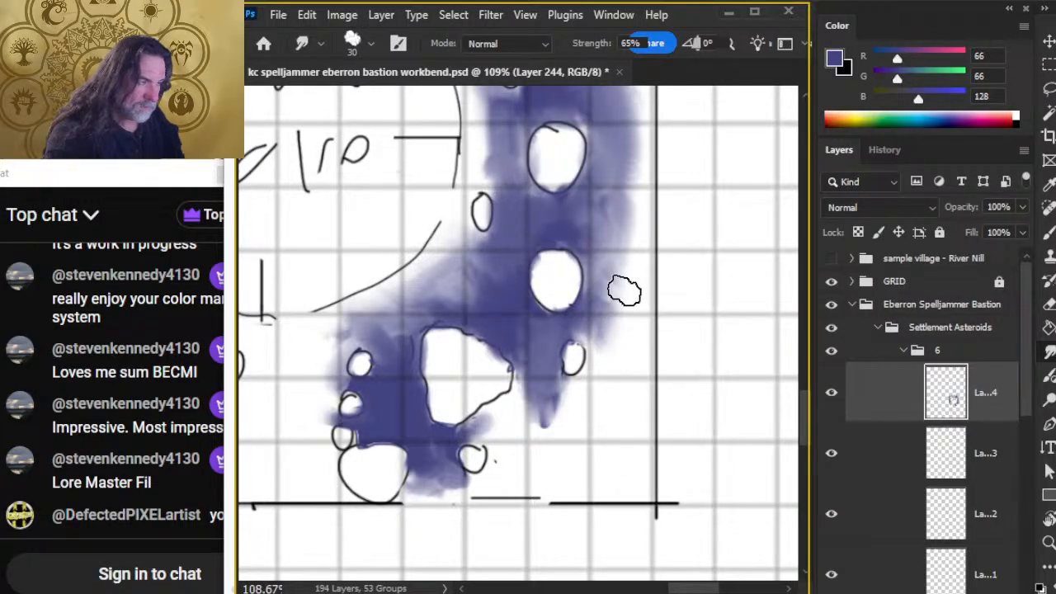
{"action": "mouse_move", "coordinate": [624, 290]}
{"action": "left_mouse_down"}
{"action": "mouse_move", "coordinate": [609, 268]}
{"action": "mouse_move", "coordinate": [620, 309]}
{"action": "mouse_move", "coordinate": [576, 377]}
{"action": "mouse_move", "coordinate": [559, 379]}
{"action": "mouse_move", "coordinate": [523, 420]}
{"action": "mouse_move", "coordinate": [524, 394]}
{"action": "mouse_move", "coordinate": [468, 454]}
{"action": "mouse_move", "coordinate": [447, 434]}
{"action": "mouse_move", "coordinate": [508, 406]}
{"action": "mouse_move", "coordinate": [515, 391]}
{"action": "mouse_move", "coordinate": [470, 385]}
{"action": "mouse_move", "coordinate": [501, 380]}
{"action": "mouse_move", "coordinate": [438, 396]}
{"action": "mouse_move", "coordinate": [482, 423]}
{"action": "mouse_move", "coordinate": [526, 390]}
{"action": "mouse_move", "coordinate": [517, 426]}
{"action": "mouse_move", "coordinate": [481, 440]}
{"action": "mouse_move", "coordinate": [530, 424]}
{"action": "mouse_move", "coordinate": [543, 385]}
{"action": "mouse_move", "coordinate": [561, 374]}
{"action": "mouse_move", "coordinate": [571, 426]}
{"action": "mouse_move", "coordinate": [547, 403]}
{"action": "mouse_move", "coordinate": [581, 386]}
{"action": "mouse_move", "coordinate": [540, 434]}
{"action": "mouse_move", "coordinate": [527, 431]}
{"action": "mouse_move", "coordinate": [566, 373]}
{"action": "left_mouse_up"}
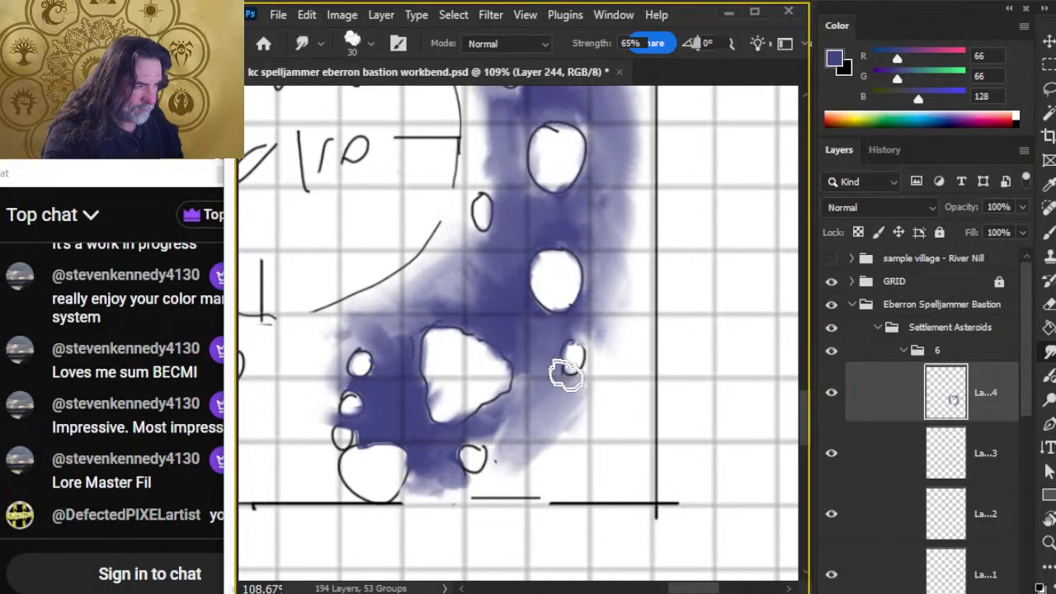
Step: Smudge the band's inner edge below the circle's lower-right arc and its outer edge beside the small rock
{"action": "mouse_move", "coordinate": [420, 279]}
{"action": "left_mouse_down"}
{"action": "mouse_move", "coordinate": [316, 323]}
{"action": "mouse_move", "coordinate": [307, 342]}
{"action": "mouse_move", "coordinate": [354, 311]}
{"action": "mouse_move", "coordinate": [503, 273]}
{"action": "left_mouse_up"}
{"action": "left_click_drag", "start_coordinate": [570, 324], "coordinate": [604, 356]}
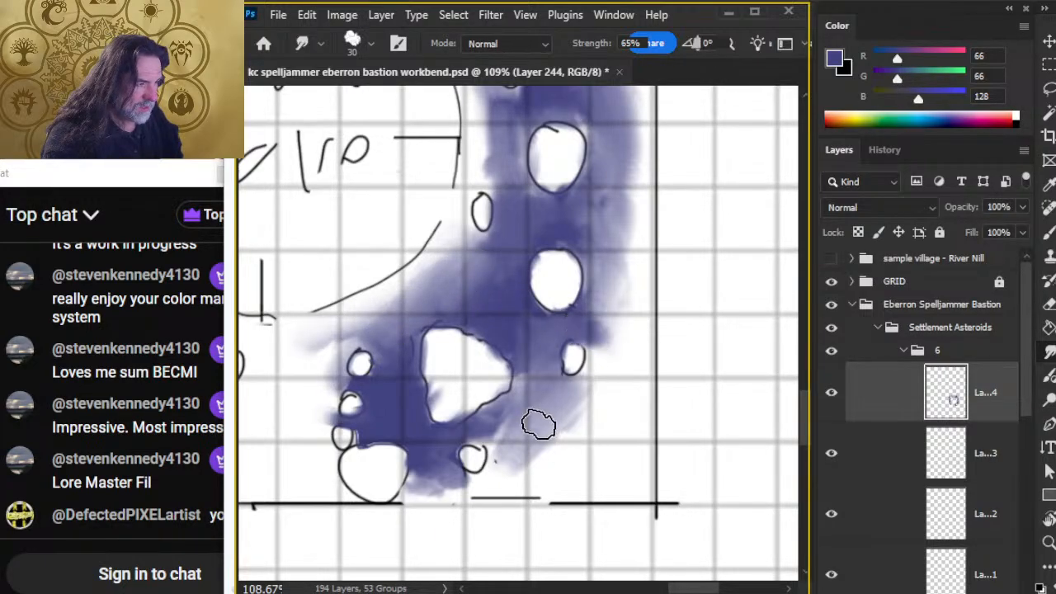
{"action": "mouse_move", "coordinate": [539, 425]}
{"action": "left_mouse_down"}
{"action": "mouse_move", "coordinate": [624, 333]}
{"action": "mouse_move", "coordinate": [615, 300]}
{"action": "mouse_move", "coordinate": [587, 338]}
{"action": "mouse_move", "coordinate": [615, 316]}
{"action": "mouse_move", "coordinate": [616, 231]}
{"action": "mouse_move", "coordinate": [600, 343]}
{"action": "mouse_move", "coordinate": [599, 276]}
{"action": "mouse_move", "coordinate": [591, 317]}
{"action": "mouse_move", "coordinate": [557, 326]}
{"action": "mouse_move", "coordinate": [602, 376]}
{"action": "mouse_move", "coordinate": [584, 364]}
{"action": "mouse_move", "coordinate": [603, 345]}
{"action": "left_mouse_up"}
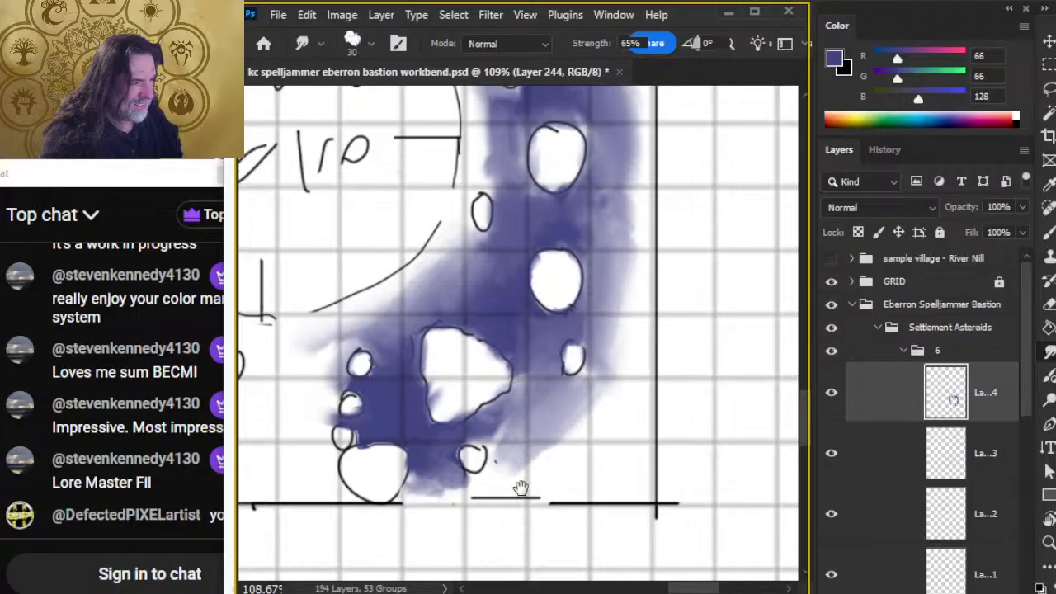
Step: Clean the inside of the big angular rock with the Eraser and smudge the haze around the small rock below it
{"action": "left_click_drag", "start_coordinate": [462, 496], "coordinate": [584, 374]}
{"action": "key", "text": "e"}
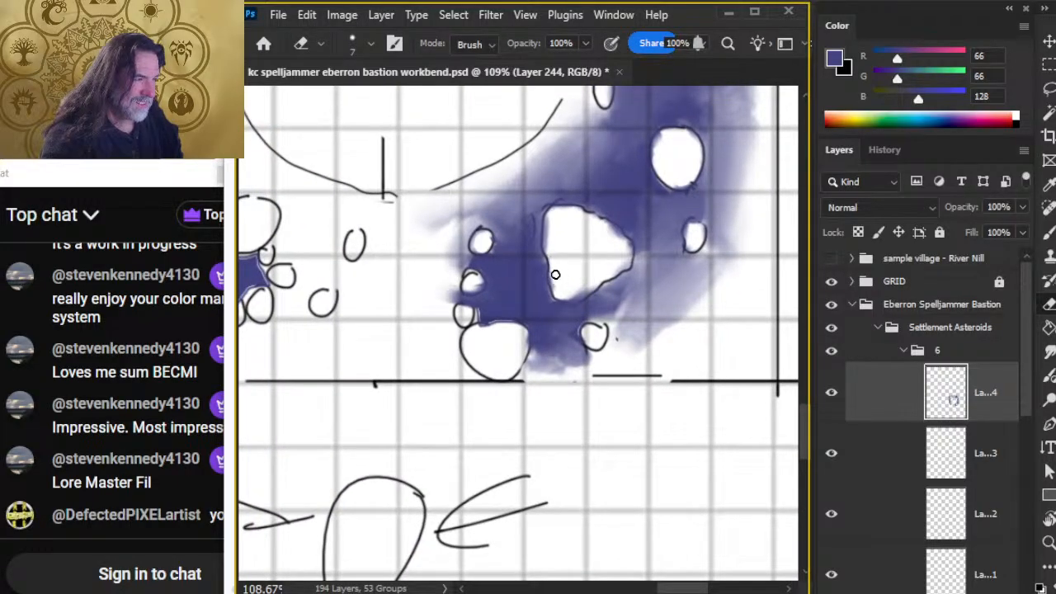
{"action": "key", "text": "r"}
{"action": "mouse_move", "coordinate": [630, 307]}
{"action": "left_mouse_down"}
{"action": "mouse_move", "coordinate": [612, 311]}
{"action": "mouse_move", "coordinate": [623, 297]}
{"action": "mouse_move", "coordinate": [648, 304]}
{"action": "mouse_move", "coordinate": [627, 342]}
{"action": "mouse_move", "coordinate": [715, 259]}
{"action": "mouse_move", "coordinate": [690, 313]}
{"action": "mouse_move", "coordinate": [564, 370]}
{"action": "mouse_move", "coordinate": [604, 365]}
{"action": "mouse_move", "coordinate": [542, 358]}
{"action": "mouse_move", "coordinate": [582, 349]}
{"action": "left_mouse_up"}
{"action": "key", "text": "e"}
{"action": "key", "text": "r"}
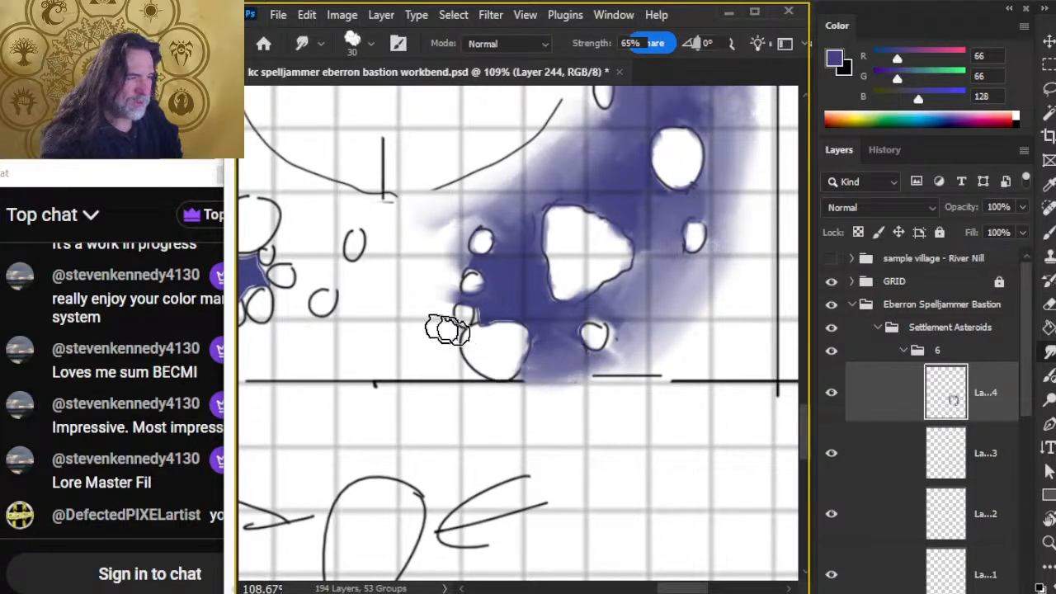
{"action": "mouse_move", "coordinate": [603, 397]}
{"action": "left_mouse_down"}
{"action": "mouse_move", "coordinate": [638, 361]}
{"action": "mouse_move", "coordinate": [599, 369]}
{"action": "mouse_move", "coordinate": [613, 363]}
{"action": "mouse_move", "coordinate": [618, 335]}
{"action": "left_mouse_up"}
{"action": "left_click_drag", "start_coordinate": [479, 438], "coordinate": [632, 487]}
{"action": "key", "text": "b"}
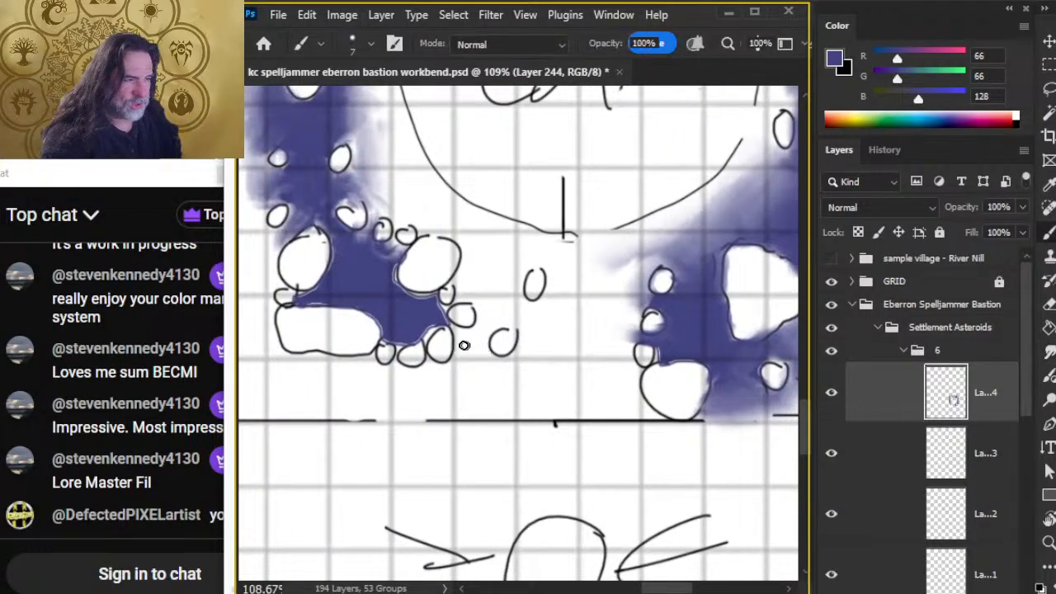
{"action": "left_click_drag", "start_coordinate": [476, 338], "coordinate": [453, 347]}
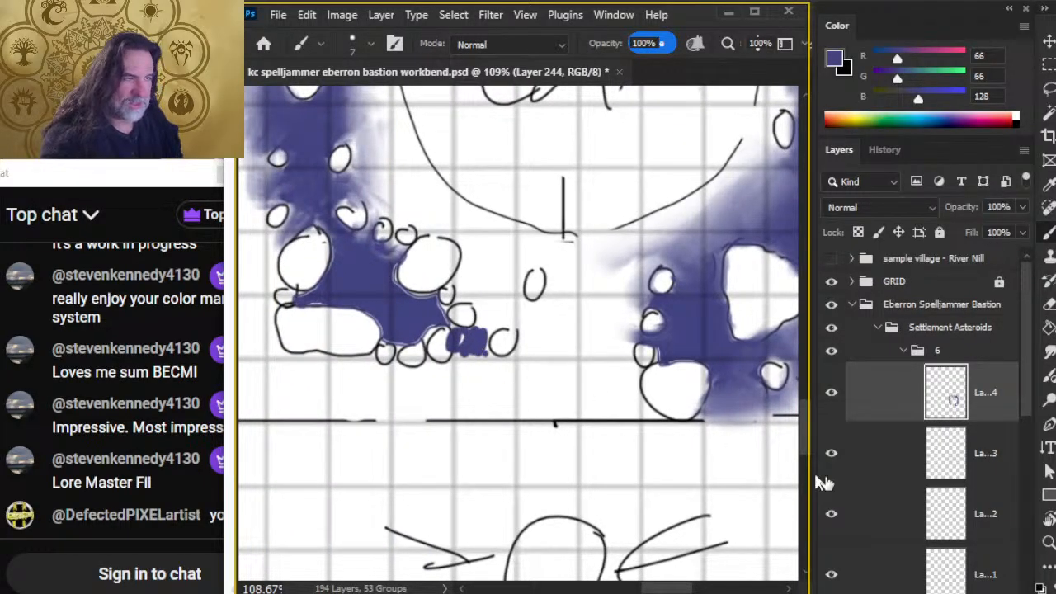
{"action": "left_click", "coordinate": [897, 433]}
{"action": "key", "text": "e"}
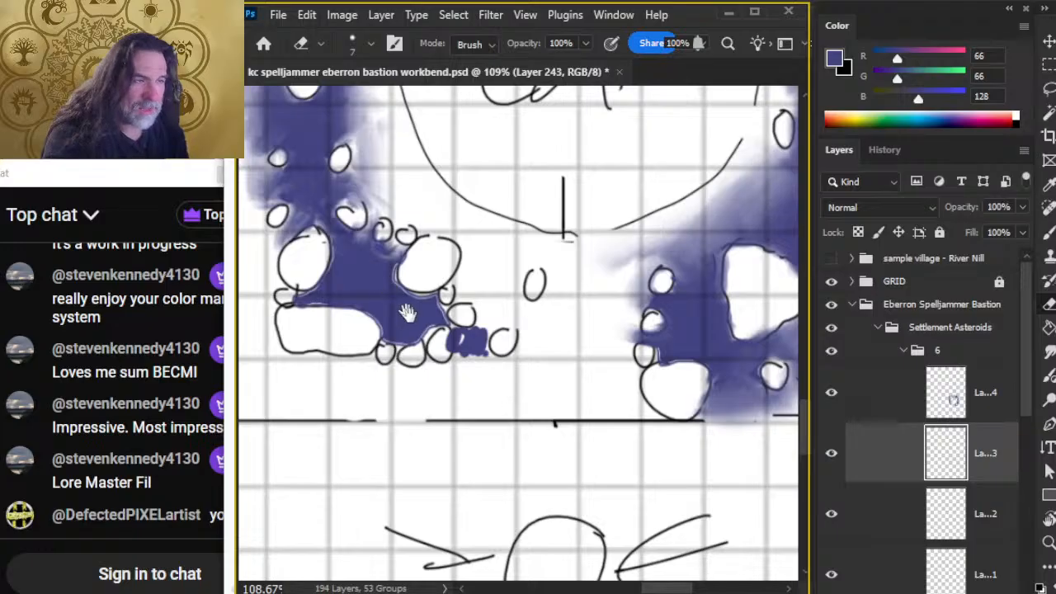
{"action": "key", "text": "ctrl+z"}
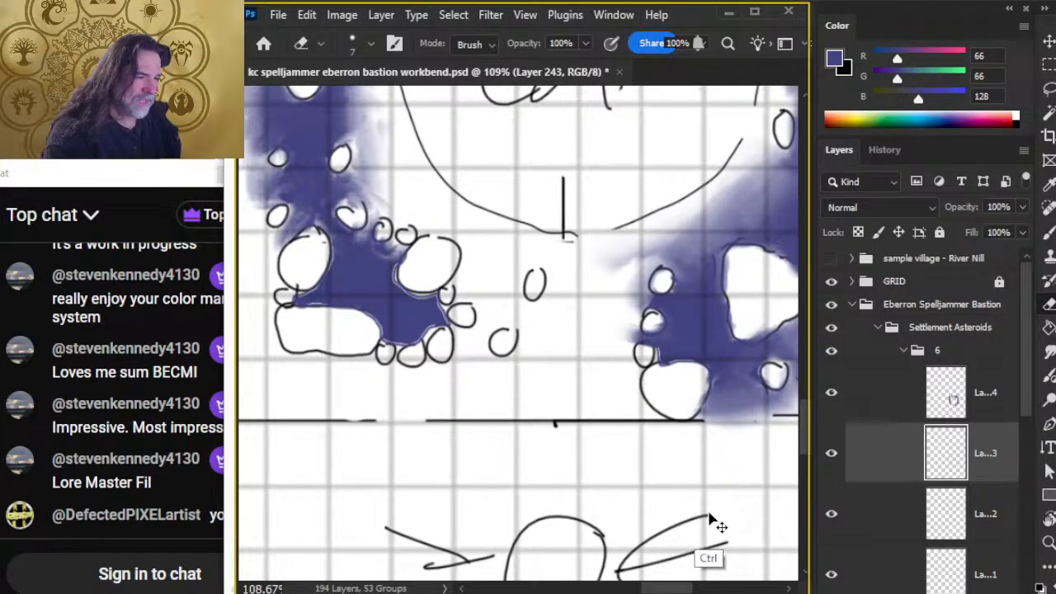
Step: On Layer 244, smudge haze outward from the stacked small rocks at the lower right and clean the middle rock with the Eraser
{"action": "key", "text": "r"}
{"action": "mouse_move", "coordinate": [608, 322]}
{"action": "left_mouse_down"}
{"action": "mouse_move", "coordinate": [655, 302]}
{"action": "mouse_move", "coordinate": [689, 310]}
{"action": "left_mouse_up"}
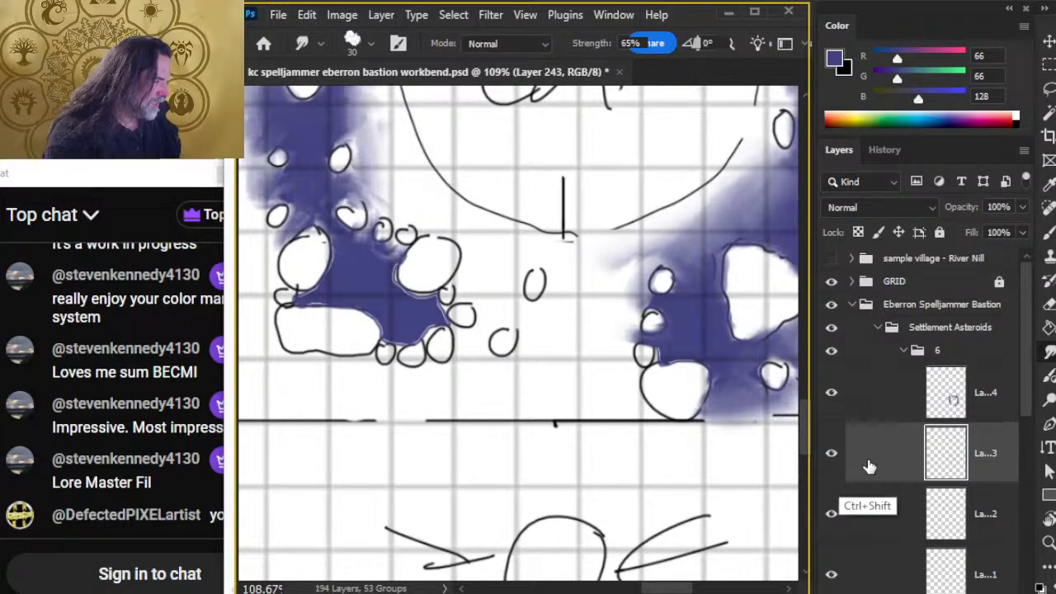
{"action": "left_click", "coordinate": [873, 408]}
{"action": "mouse_move", "coordinate": [654, 330]}
{"action": "left_mouse_down"}
{"action": "mouse_move", "coordinate": [583, 298]}
{"action": "mouse_move", "coordinate": [617, 298]}
{"action": "mouse_move", "coordinate": [599, 293]}
{"action": "mouse_move", "coordinate": [573, 318]}
{"action": "mouse_move", "coordinate": [676, 307]}
{"action": "mouse_move", "coordinate": [624, 288]}
{"action": "mouse_move", "coordinate": [638, 279]}
{"action": "mouse_move", "coordinate": [635, 258]}
{"action": "mouse_move", "coordinate": [569, 328]}
{"action": "mouse_move", "coordinate": [606, 290]}
{"action": "mouse_move", "coordinate": [613, 317]}
{"action": "mouse_move", "coordinate": [633, 290]}
{"action": "mouse_move", "coordinate": [685, 308]}
{"action": "mouse_move", "coordinate": [588, 312]}
{"action": "mouse_move", "coordinate": [634, 292]}
{"action": "mouse_move", "coordinate": [599, 345]}
{"action": "mouse_move", "coordinate": [602, 362]}
{"action": "mouse_move", "coordinate": [625, 311]}
{"action": "mouse_move", "coordinate": [670, 344]}
{"action": "left_mouse_up"}
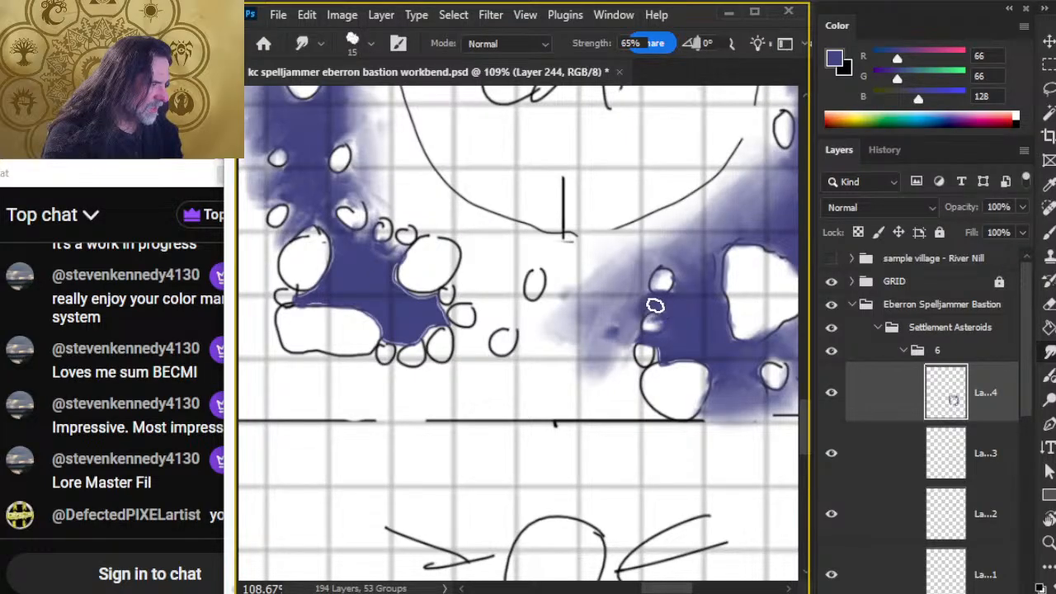
{"action": "left_click_drag", "start_coordinate": [656, 306], "coordinate": [645, 295]}
{"action": "key", "text": "e"}
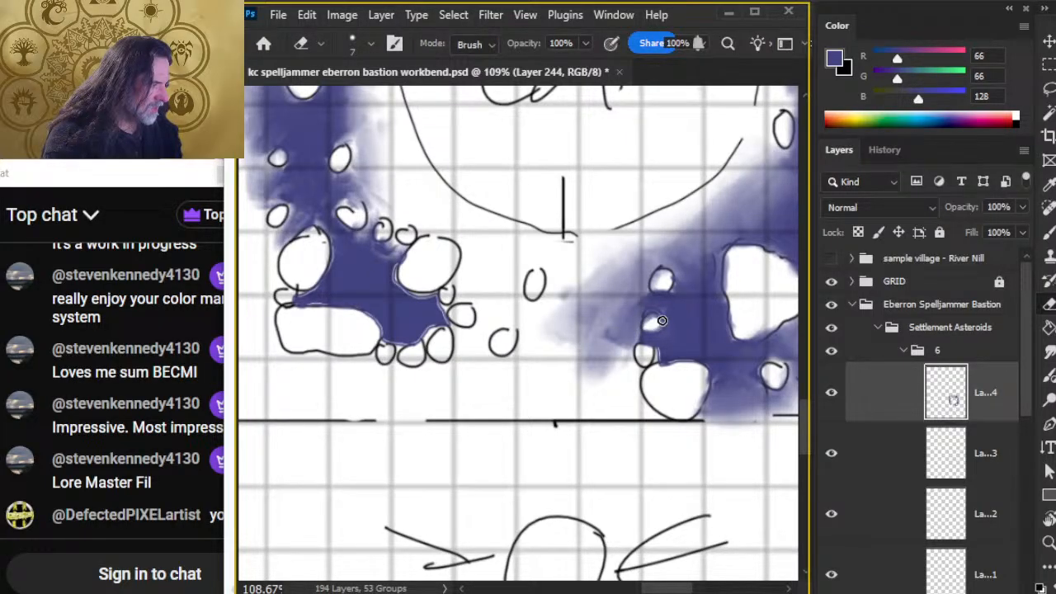
Step: Paint blue along the outer side of the stacked small rocks and smudge it into the surrounding haze
{"action": "key", "text": "r"}
{"action": "mouse_move", "coordinate": [628, 343]}
{"action": "left_mouse_down"}
{"action": "mouse_move", "coordinate": [617, 389]}
{"action": "mouse_move", "coordinate": [614, 377]}
{"action": "left_mouse_up"}
{"action": "left_click_drag", "start_coordinate": [623, 330], "coordinate": [614, 388]}
{"action": "key", "text": "b"}
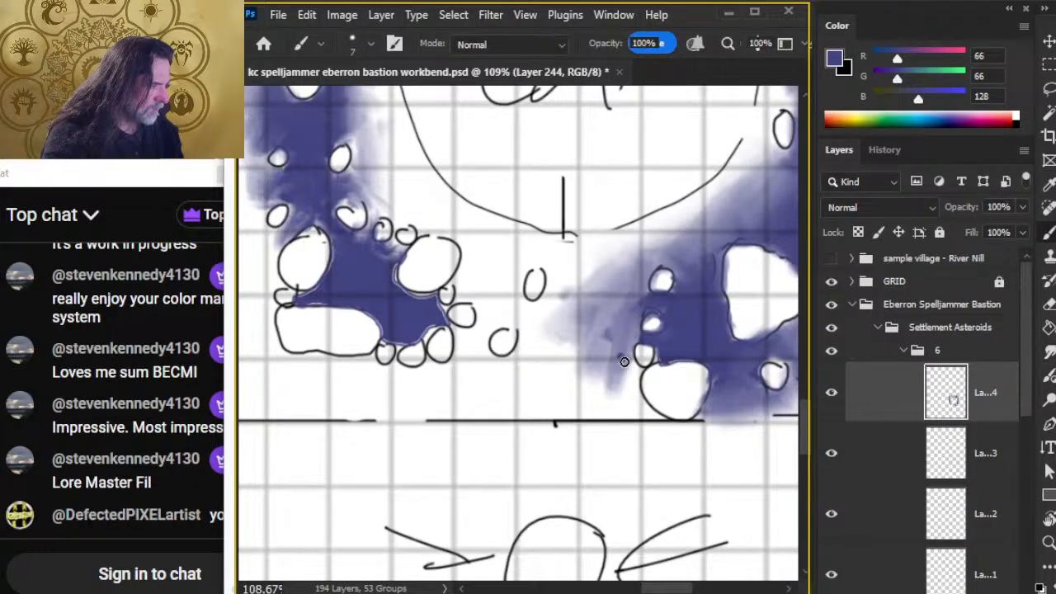
{"action": "key", "text": "r"}
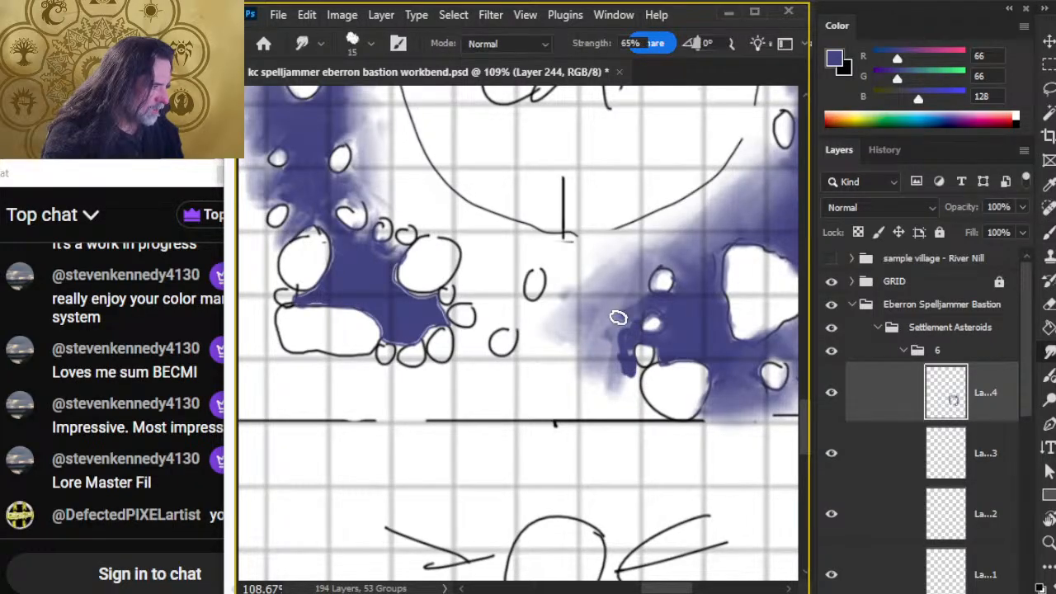
{"action": "left_click_drag", "start_coordinate": [632, 316], "coordinate": [613, 377]}
Step: Paint a blue patch between the lower-left rock cluster and the two separate small rocks, and smudge its upper part
{"action": "key", "text": "b"}
{"action": "mouse_move", "coordinate": [500, 333]}
{"action": "left_mouse_down"}
{"action": "mouse_move", "coordinate": [484, 308]}
{"action": "mouse_move", "coordinate": [491, 295]}
{"action": "mouse_move", "coordinate": [515, 311]}
{"action": "mouse_move", "coordinate": [503, 325]}
{"action": "mouse_move", "coordinate": [470, 276]}
{"action": "mouse_move", "coordinate": [506, 269]}
{"action": "left_mouse_up"}
{"action": "key", "text": "r"}
{"action": "mouse_move", "coordinate": [477, 301]}
{"action": "left_mouse_down"}
{"action": "mouse_move", "coordinate": [472, 285]}
{"action": "mouse_move", "coordinate": [483, 289]}
{"action": "left_mouse_up"}
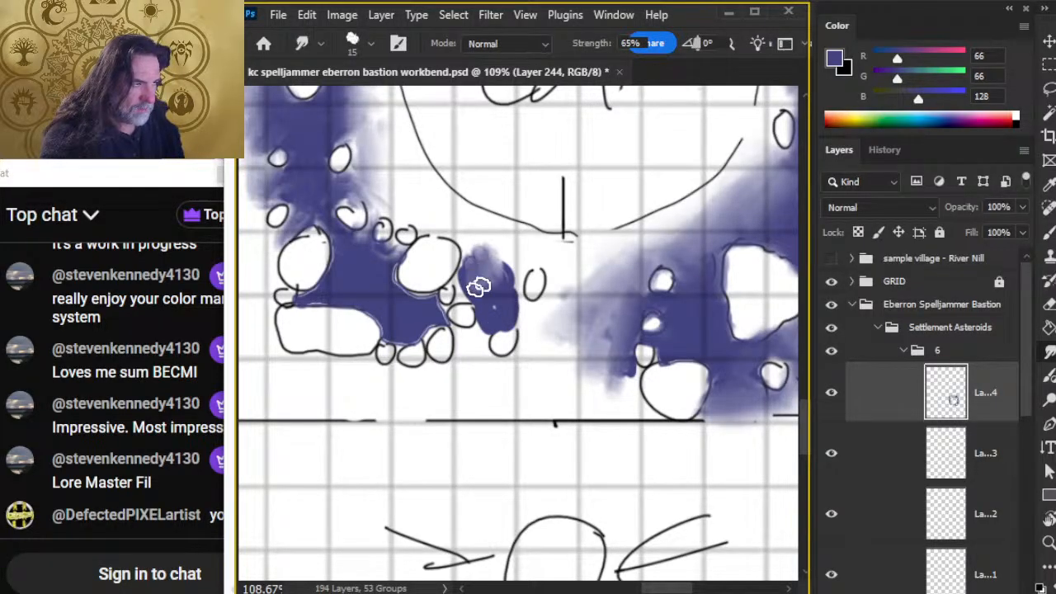
{"action": "key", "text": "b"}
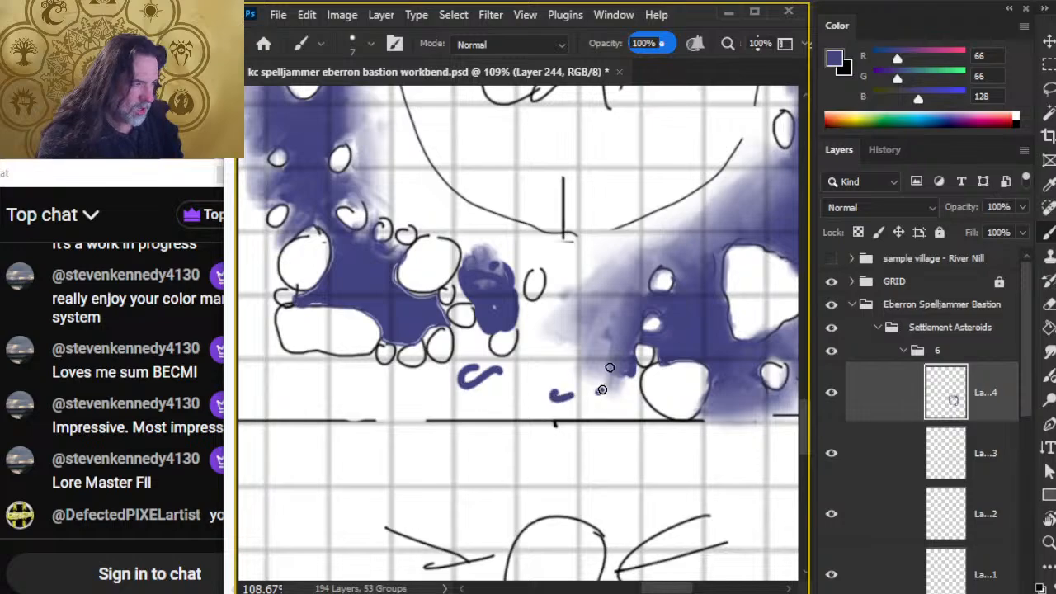
{"action": "key", "text": "ctrl+z"}
{"action": "key", "text": "ctrl+z"}
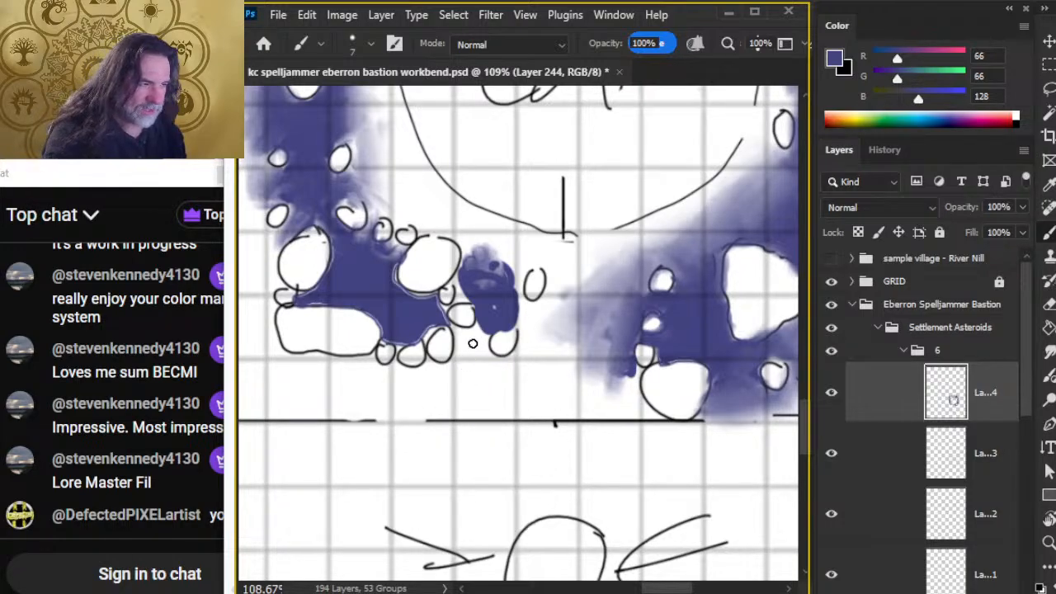
Step: Smudge the new blue patch downward between the small rocks beside the lower-left cluster and soften its edges
{"action": "key", "text": "r"}
{"action": "left_click_drag", "start_coordinate": [472, 340], "coordinate": [469, 378]}
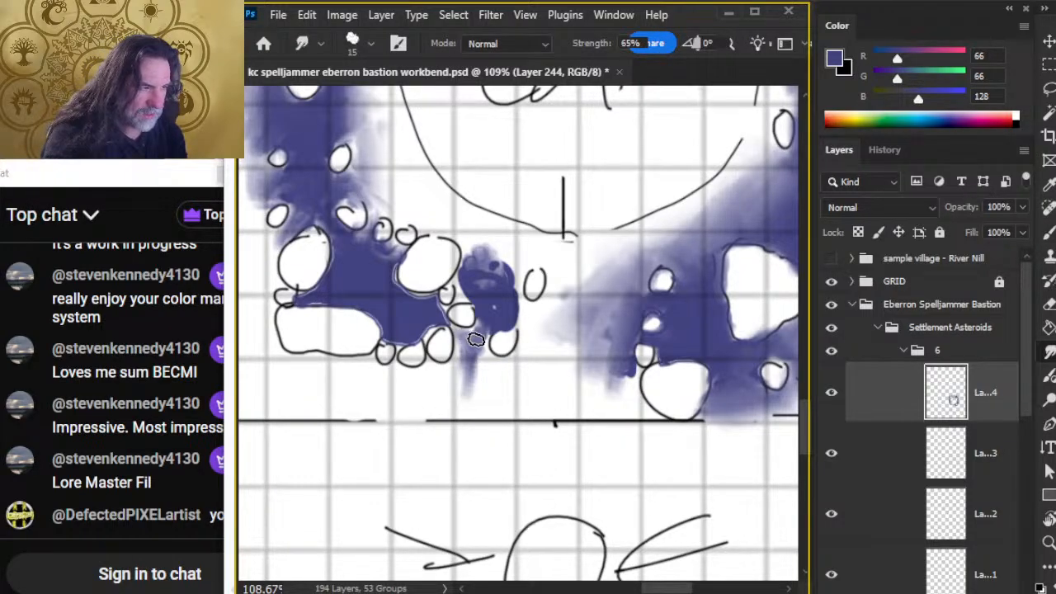
{"action": "mouse_move", "coordinate": [487, 317]}
{"action": "left_mouse_down"}
{"action": "mouse_move", "coordinate": [504, 308]}
{"action": "mouse_move", "coordinate": [501, 339]}
{"action": "mouse_move", "coordinate": [502, 315]}
{"action": "mouse_move", "coordinate": [556, 322]}
{"action": "mouse_move", "coordinate": [510, 293]}
{"action": "mouse_move", "coordinate": [513, 301]}
{"action": "mouse_move", "coordinate": [495, 293]}
{"action": "mouse_move", "coordinate": [451, 302]}
{"action": "mouse_move", "coordinate": [491, 299]}
{"action": "mouse_move", "coordinate": [478, 274]}
{"action": "mouse_move", "coordinate": [508, 265]}
{"action": "left_mouse_up"}
Step: Paint and smudge the inner edge of the left arm along the circle's lower-left arc, blending it into the new patch
{"action": "mouse_move", "coordinate": [335, 187]}
{"action": "left_mouse_down"}
{"action": "mouse_move", "coordinate": [383, 211]}
{"action": "mouse_move", "coordinate": [350, 248]}
{"action": "mouse_move", "coordinate": [370, 205]}
{"action": "mouse_move", "coordinate": [350, 216]}
{"action": "mouse_move", "coordinate": [427, 225]}
{"action": "mouse_move", "coordinate": [395, 201]}
{"action": "mouse_move", "coordinate": [382, 215]}
{"action": "mouse_move", "coordinate": [357, 188]}
{"action": "mouse_move", "coordinate": [364, 164]}
{"action": "mouse_move", "coordinate": [395, 183]}
{"action": "mouse_move", "coordinate": [412, 217]}
{"action": "mouse_move", "coordinate": [378, 218]}
{"action": "mouse_move", "coordinate": [401, 217]}
{"action": "mouse_move", "coordinate": [394, 184]}
{"action": "mouse_move", "coordinate": [380, 195]}
{"action": "mouse_move", "coordinate": [376, 118]}
{"action": "left_mouse_up"}
{"action": "key", "text": "b"}
{"action": "key", "text": "r"}
{"action": "left_click_drag", "start_coordinate": [403, 192], "coordinate": [474, 335]}
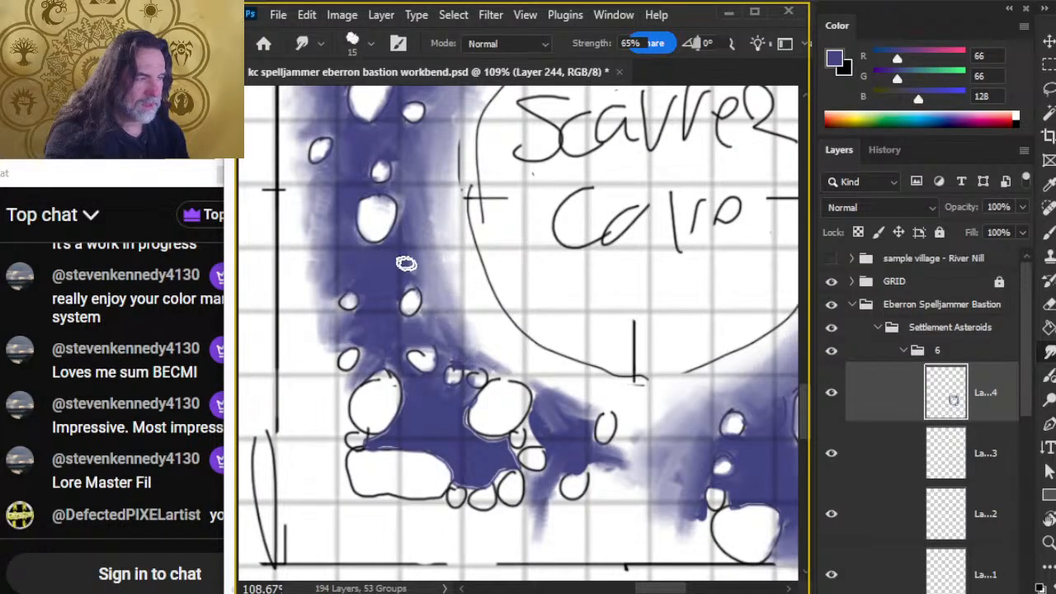
{"action": "left_click_drag", "start_coordinate": [455, 352], "coordinate": [495, 368]}
{"action": "left_click_drag", "start_coordinate": [444, 314], "coordinate": [488, 350]}
{"action": "left_click_drag", "start_coordinate": [447, 294], "coordinate": [474, 326]}
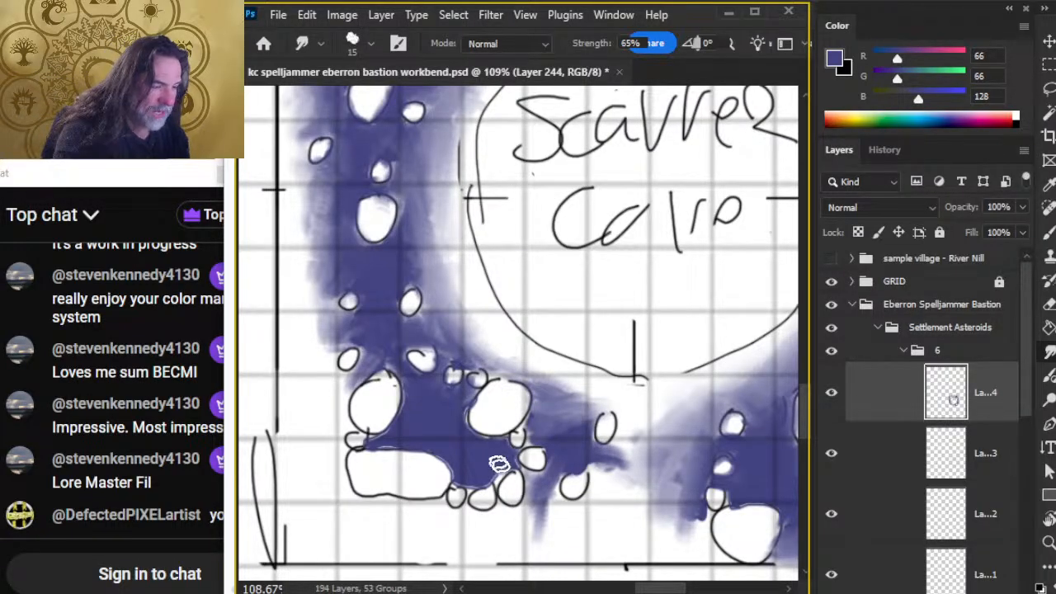
Step: Smudge the blue patch around the two separate small rocks and paint blue strokes into the open gap below the circle
{"action": "left_click_drag", "start_coordinate": [559, 473], "coordinate": [529, 482]}
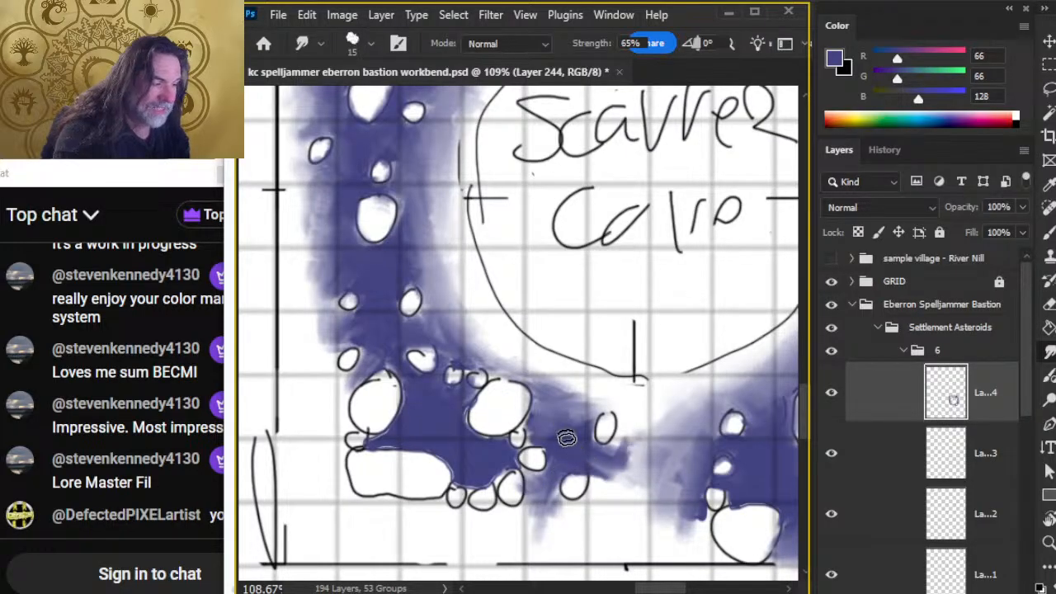
{"action": "mouse_move", "coordinate": [577, 412]}
{"action": "left_mouse_down"}
{"action": "mouse_move", "coordinate": [623, 404]}
{"action": "mouse_move", "coordinate": [562, 388]}
{"action": "mouse_move", "coordinate": [446, 310]}
{"action": "mouse_move", "coordinate": [444, 286]}
{"action": "left_mouse_up"}
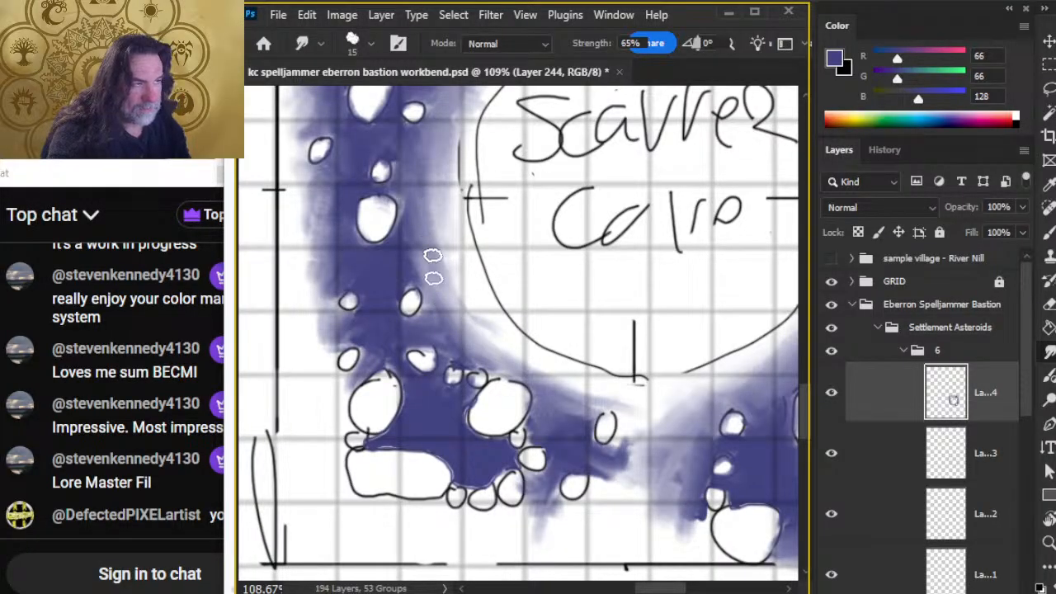
{"action": "mouse_move", "coordinate": [585, 416]}
{"action": "left_mouse_down"}
{"action": "mouse_move", "coordinate": [628, 441]}
{"action": "mouse_move", "coordinate": [634, 414]}
{"action": "mouse_move", "coordinate": [638, 496]}
{"action": "mouse_move", "coordinate": [656, 478]}
{"action": "mouse_move", "coordinate": [645, 462]}
{"action": "mouse_move", "coordinate": [651, 413]}
{"action": "mouse_move", "coordinate": [657, 470]}
{"action": "left_mouse_up"}
Step: Smudge the strokes below the circle into a continuous haze joining both lower arms, using brush sizes 40 and 25
{"action": "key", "text": "bracketright"}
{"action": "key", "text": "bracketright"}
{"action": "key", "text": "bracketright"}
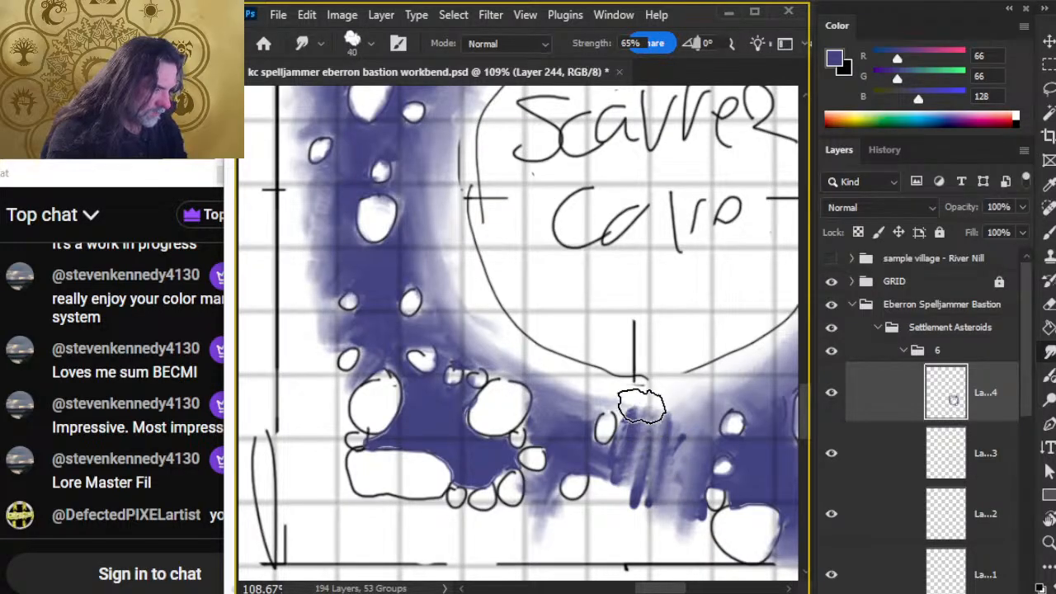
{"action": "mouse_move", "coordinate": [632, 432]}
{"action": "left_mouse_down"}
{"action": "mouse_move", "coordinate": [668, 455]}
{"action": "mouse_move", "coordinate": [641, 437]}
{"action": "mouse_move", "coordinate": [614, 459]}
{"action": "mouse_move", "coordinate": [644, 427]}
{"action": "mouse_move", "coordinate": [635, 464]}
{"action": "mouse_move", "coordinate": [669, 426]}
{"action": "mouse_move", "coordinate": [639, 413]}
{"action": "left_mouse_up"}
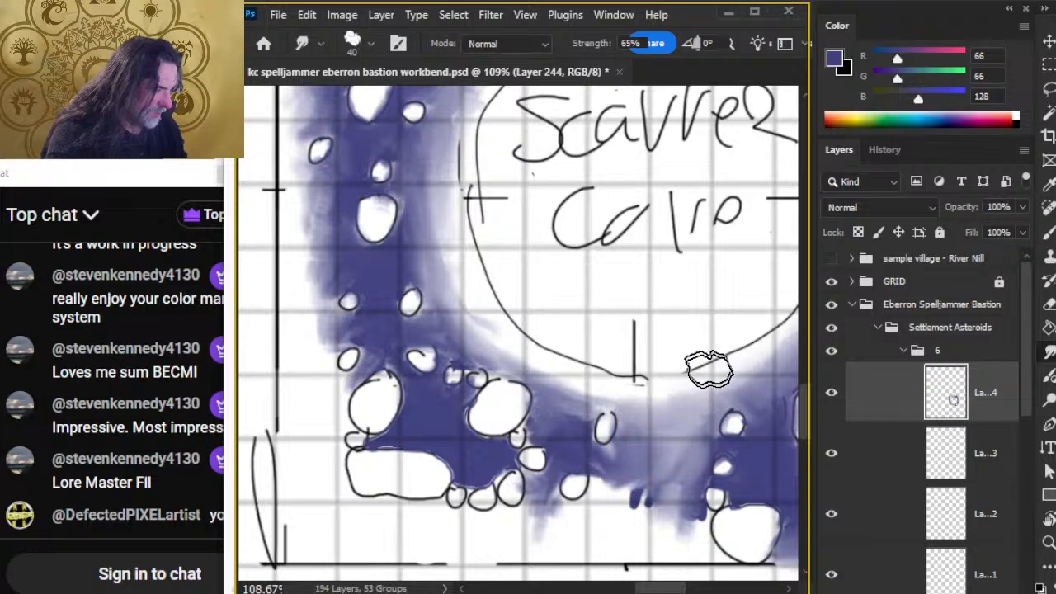
{"action": "mouse_move", "coordinate": [618, 514]}
{"action": "left_mouse_down"}
{"action": "mouse_move", "coordinate": [625, 485]}
{"action": "mouse_move", "coordinate": [604, 510]}
{"action": "mouse_move", "coordinate": [618, 497]}
{"action": "mouse_move", "coordinate": [620, 464]}
{"action": "mouse_move", "coordinate": [656, 534]}
{"action": "mouse_move", "coordinate": [684, 486]}
{"action": "mouse_move", "coordinate": [682, 544]}
{"action": "mouse_move", "coordinate": [626, 542]}
{"action": "mouse_move", "coordinate": [610, 509]}
{"action": "mouse_move", "coordinate": [591, 520]}
{"action": "mouse_move", "coordinate": [628, 502]}
{"action": "mouse_move", "coordinate": [627, 465]}
{"action": "mouse_move", "coordinate": [621, 478]}
{"action": "mouse_move", "coordinate": [609, 467]}
{"action": "mouse_move", "coordinate": [641, 468]}
{"action": "mouse_move", "coordinate": [622, 484]}
{"action": "mouse_move", "coordinate": [622, 507]}
{"action": "mouse_move", "coordinate": [648, 466]}
{"action": "left_mouse_up"}
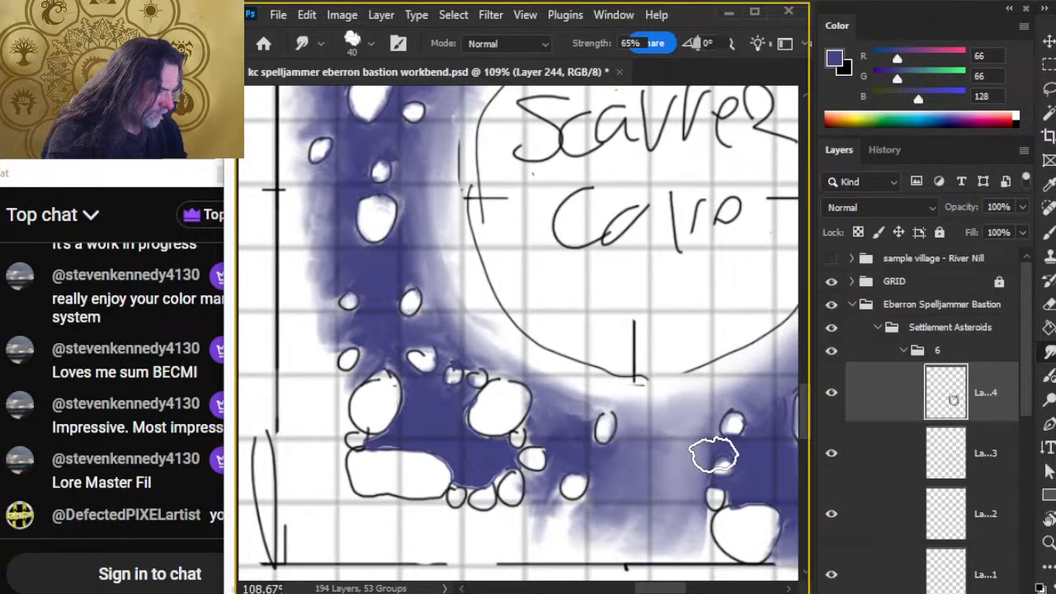
{"action": "key", "text": "bracketleft"}
{"action": "key", "text": "bracketleft"}
{"action": "key", "text": "bracketleft"}
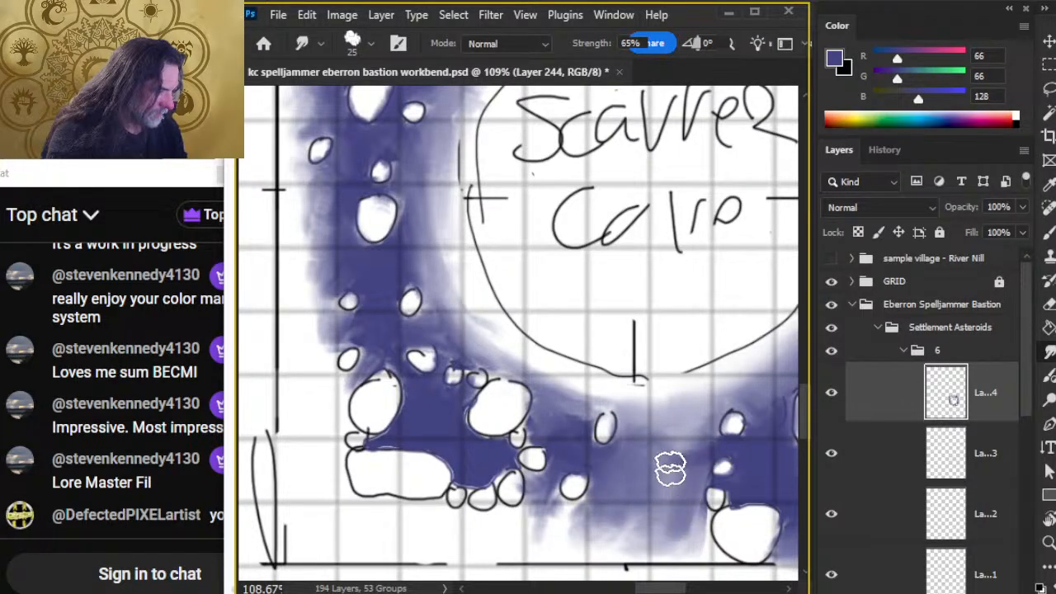
Step: Review the whole blue haze ring around the labelled central circle
{"action": "key", "text": "b"}
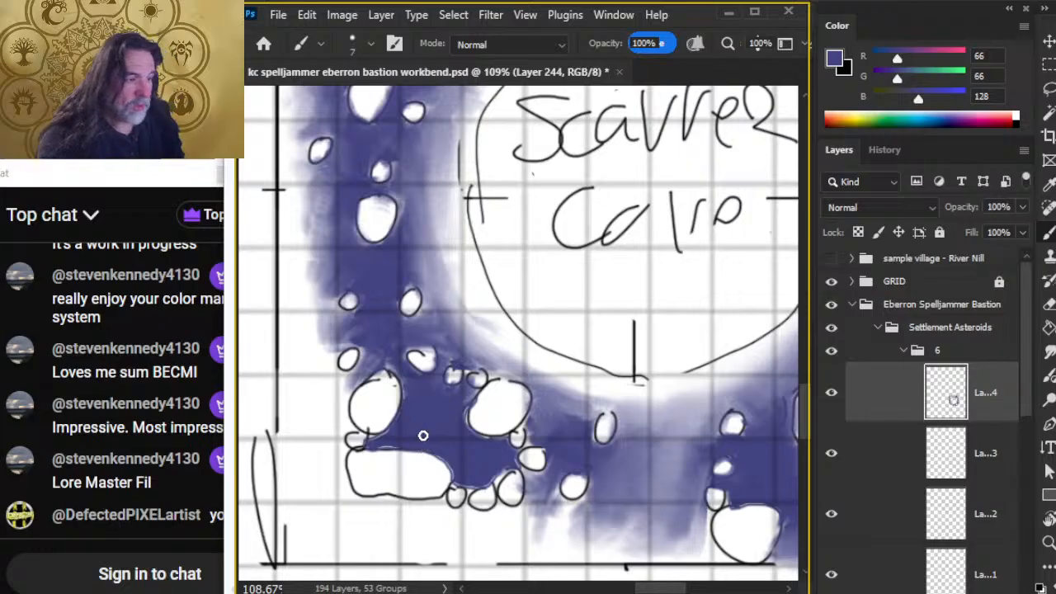
{"action": "key", "text": "l"}
{"action": "left_click_drag", "start_coordinate": [431, 402], "coordinate": [423, 425]}
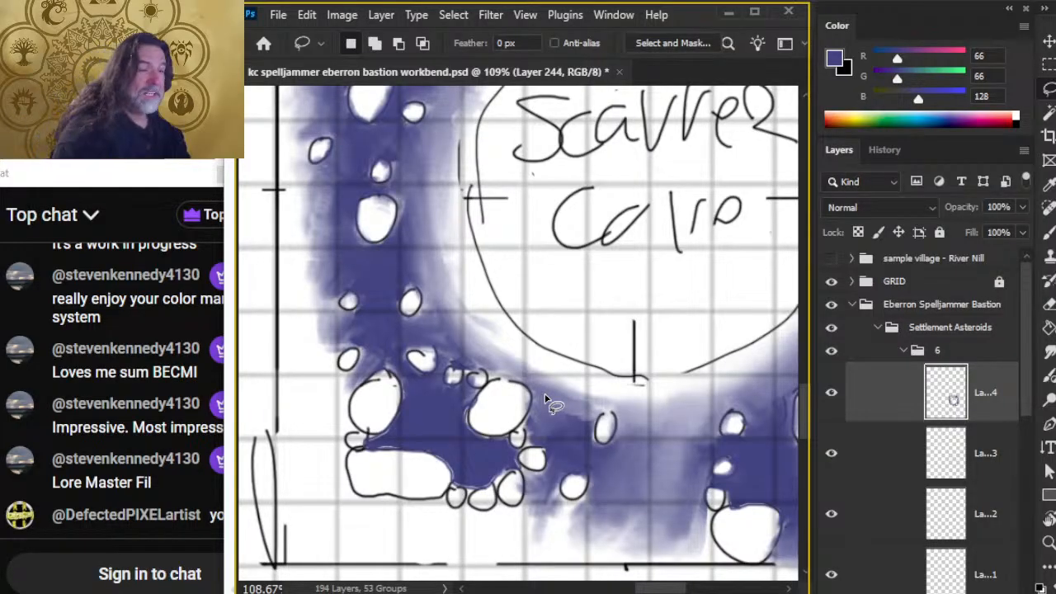
{"action": "left_click_drag", "start_coordinate": [634, 297], "coordinate": [601, 350]}
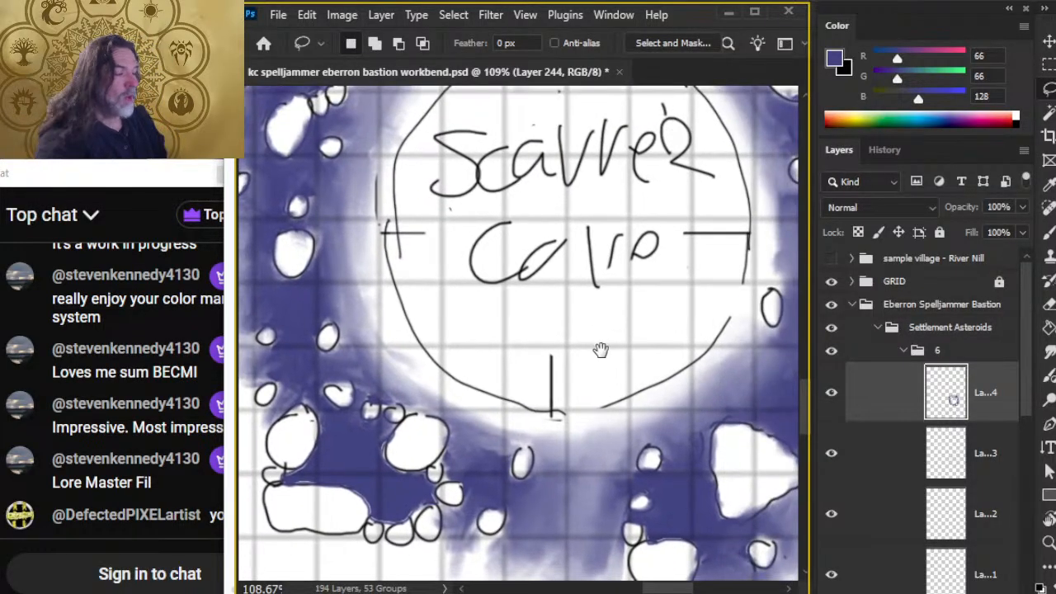
{"action": "key", "text": "z"}
{"action": "left_click_drag", "start_coordinate": [508, 414], "coordinate": [429, 416]}
{"action": "key", "text": "l"}
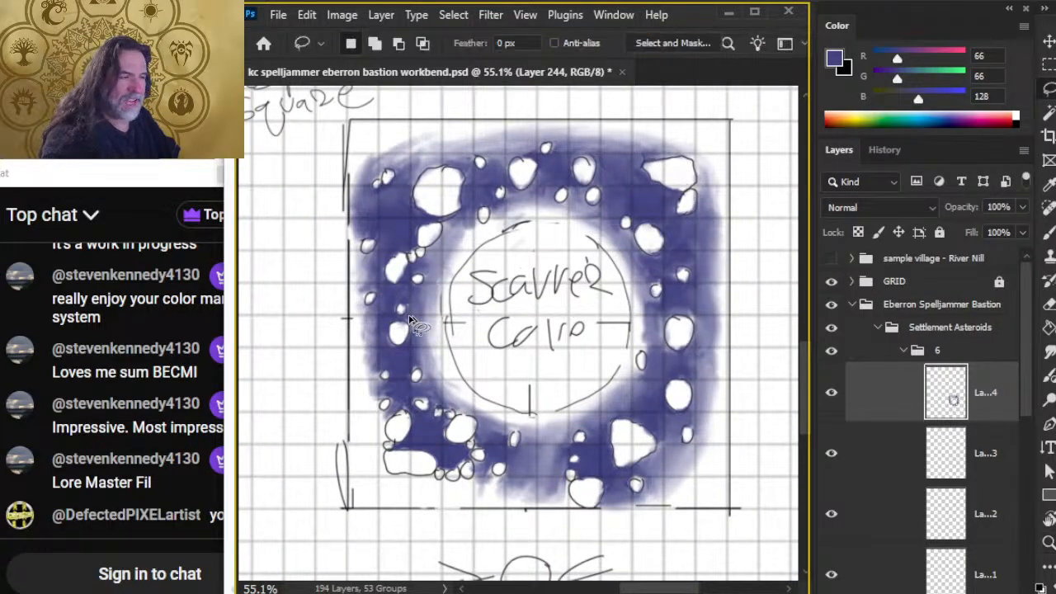
{"action": "mouse_move", "coordinate": [381, 322]}
{"action": "left_mouse_down"}
{"action": "mouse_move", "coordinate": [538, 339]}
{"action": "mouse_move", "coordinate": [568, 355]}
{"action": "left_mouse_up"}
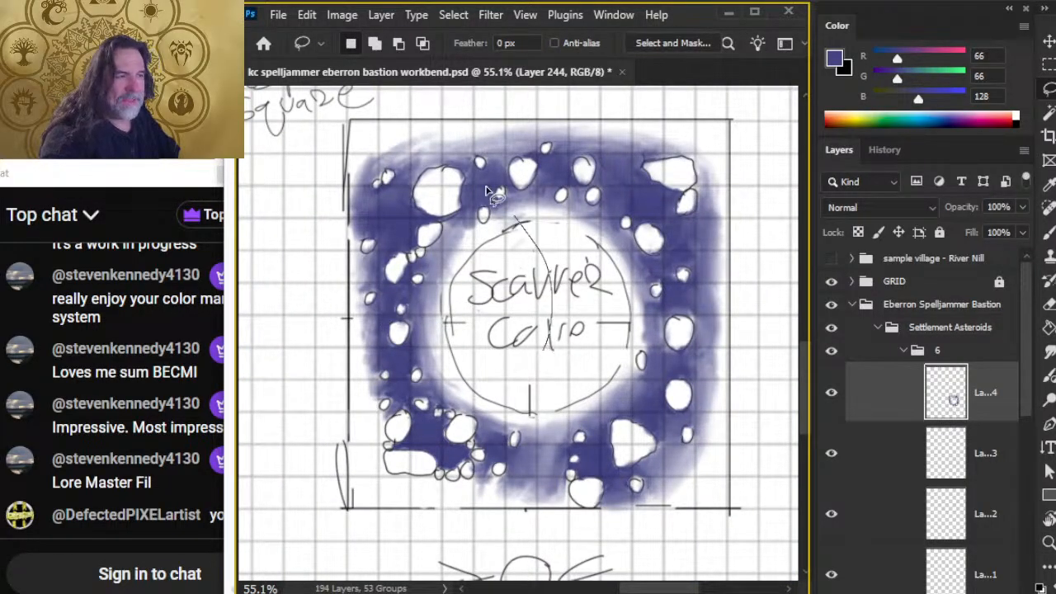
Step: Smudge the haze's outer edge beside the lower-left rock cluster and extend its soft lower edge beneath the small rocks
{"action": "key", "text": "z"}
{"action": "mouse_move", "coordinate": [443, 193]}
{"action": "left_mouse_down"}
{"action": "mouse_move", "coordinate": [495, 195]}
{"action": "mouse_move", "coordinate": [417, 227]}
{"action": "left_mouse_up"}
{"action": "mouse_move", "coordinate": [643, 454]}
{"action": "left_mouse_down"}
{"action": "mouse_move", "coordinate": [335, 490]}
{"action": "mouse_move", "coordinate": [604, 156]}
{"action": "mouse_move", "coordinate": [437, 73]}
{"action": "mouse_move", "coordinate": [679, 114]}
{"action": "mouse_move", "coordinate": [652, 110]}
{"action": "left_mouse_up"}
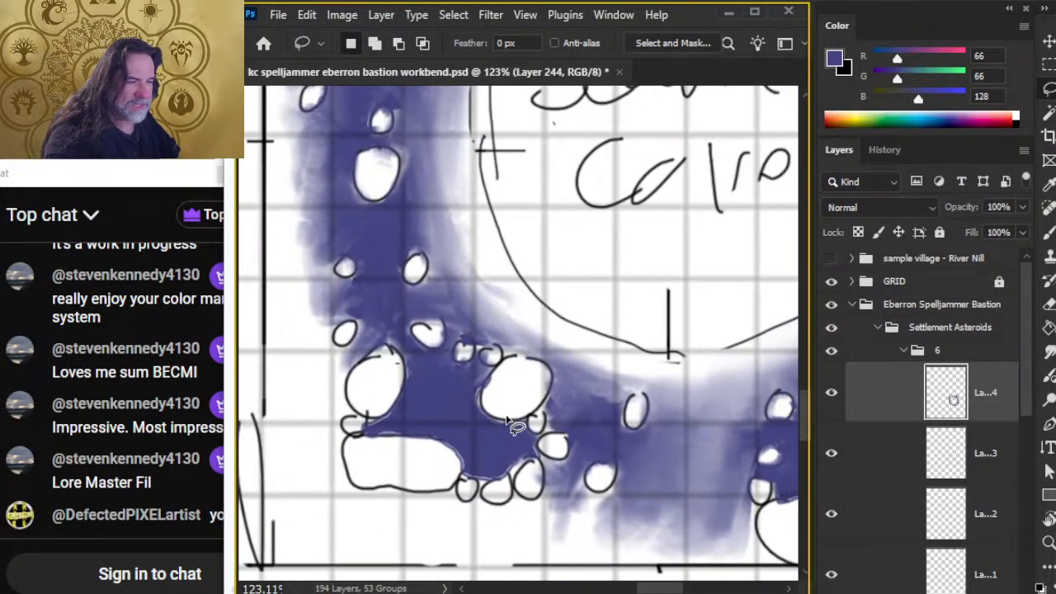
{"action": "key", "text": "r"}
{"action": "mouse_move", "coordinate": [329, 370]}
{"action": "left_mouse_down"}
{"action": "mouse_move", "coordinate": [335, 316]}
{"action": "mouse_move", "coordinate": [319, 253]}
{"action": "mouse_move", "coordinate": [337, 276]}
{"action": "mouse_move", "coordinate": [335, 308]}
{"action": "mouse_move", "coordinate": [328, 235]}
{"action": "mouse_move", "coordinate": [369, 297]}
{"action": "mouse_move", "coordinate": [296, 267]}
{"action": "mouse_move", "coordinate": [310, 266]}
{"action": "mouse_move", "coordinate": [290, 275]}
{"action": "mouse_move", "coordinate": [304, 261]}
{"action": "mouse_move", "coordinate": [319, 312]}
{"action": "mouse_move", "coordinate": [345, 302]}
{"action": "mouse_move", "coordinate": [336, 294]}
{"action": "mouse_move", "coordinate": [332, 303]}
{"action": "mouse_move", "coordinate": [335, 284]}
{"action": "mouse_move", "coordinate": [335, 298]}
{"action": "mouse_move", "coordinate": [359, 310]}
{"action": "mouse_move", "coordinate": [332, 253]}
{"action": "mouse_move", "coordinate": [324, 361]}
{"action": "mouse_move", "coordinate": [359, 331]}
{"action": "left_mouse_up"}
{"action": "mouse_move", "coordinate": [465, 437]}
{"action": "left_mouse_down"}
{"action": "mouse_move", "coordinate": [403, 337]}
{"action": "mouse_move", "coordinate": [447, 433]}
{"action": "mouse_move", "coordinate": [562, 481]}
{"action": "mouse_move", "coordinate": [557, 503]}
{"action": "mouse_move", "coordinate": [580, 516]}
{"action": "mouse_move", "coordinate": [572, 500]}
{"action": "mouse_move", "coordinate": [609, 512]}
{"action": "mouse_move", "coordinate": [582, 502]}
{"action": "mouse_move", "coordinate": [602, 521]}
{"action": "mouse_move", "coordinate": [623, 509]}
{"action": "mouse_move", "coordinate": [515, 534]}
{"action": "mouse_move", "coordinate": [544, 512]}
{"action": "mouse_move", "coordinate": [540, 502]}
{"action": "mouse_move", "coordinate": [513, 510]}
{"action": "mouse_move", "coordinate": [509, 447]}
{"action": "mouse_move", "coordinate": [509, 459]}
{"action": "mouse_move", "coordinate": [562, 500]}
{"action": "mouse_move", "coordinate": [556, 477]}
{"action": "mouse_move", "coordinate": [610, 539]}
{"action": "mouse_move", "coordinate": [583, 514]}
{"action": "mouse_move", "coordinate": [662, 491]}
{"action": "mouse_move", "coordinate": [646, 522]}
{"action": "mouse_move", "coordinate": [693, 522]}
{"action": "mouse_move", "coordinate": [602, 511]}
{"action": "mouse_move", "coordinate": [668, 540]}
{"action": "mouse_move", "coordinate": [641, 508]}
{"action": "mouse_move", "coordinate": [709, 506]}
{"action": "mouse_move", "coordinate": [731, 521]}
{"action": "mouse_move", "coordinate": [745, 509]}
{"action": "mouse_move", "coordinate": [740, 529]}
{"action": "mouse_move", "coordinate": [694, 555]}
{"action": "mouse_move", "coordinate": [708, 427]}
{"action": "mouse_move", "coordinate": [739, 425]}
{"action": "mouse_move", "coordinate": [670, 477]}
{"action": "mouse_move", "coordinate": [606, 419]}
{"action": "mouse_move", "coordinate": [619, 388]}
{"action": "mouse_move", "coordinate": [590, 470]}
{"action": "mouse_move", "coordinate": [608, 491]}
{"action": "mouse_move", "coordinate": [716, 457]}
{"action": "left_mouse_up"}
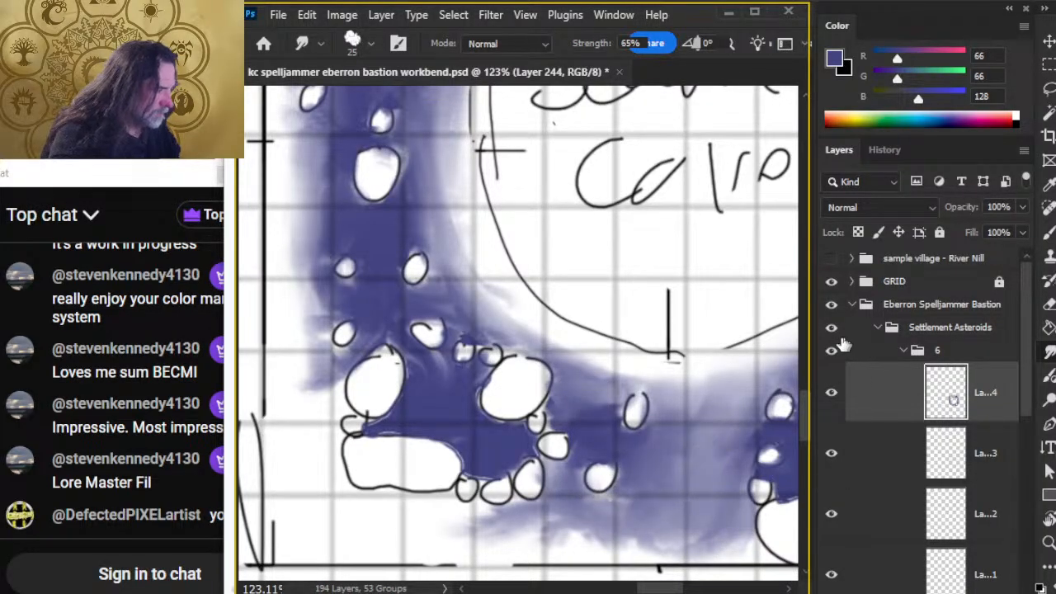
Step: Hide settlement group 6 and show the community group to view the map with the Frizia Zone
{"action": "left_click_drag", "start_coordinate": [1027, 363], "coordinate": [1025, 529]}
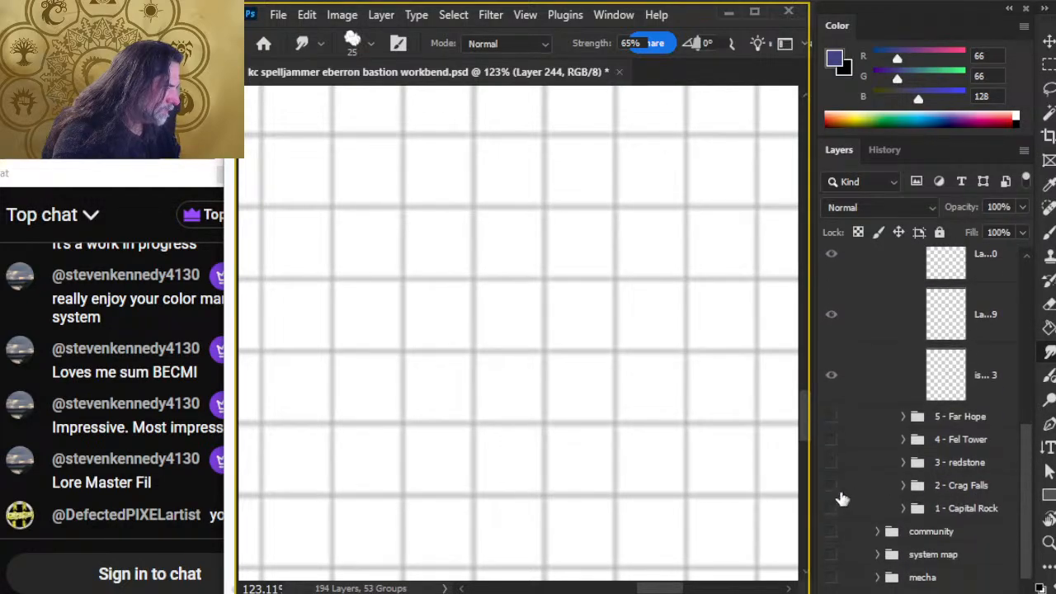
{"action": "left_click", "coordinate": [832, 487]}
{"action": "key", "text": "z"}
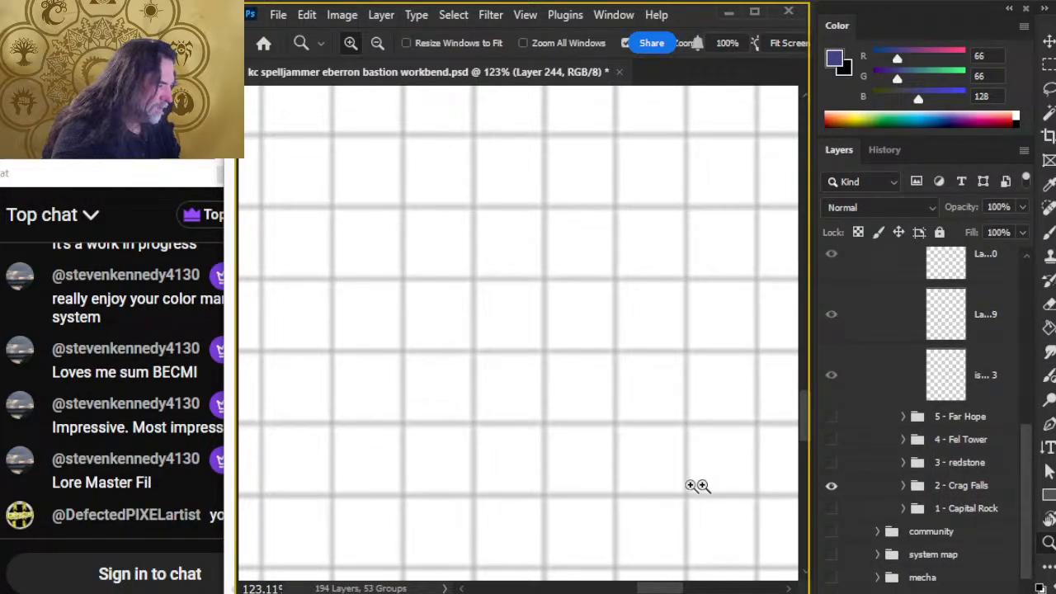
{"action": "left_click_drag", "start_coordinate": [697, 486], "coordinate": [687, 486]}
{"action": "left_click", "coordinate": [832, 555]}
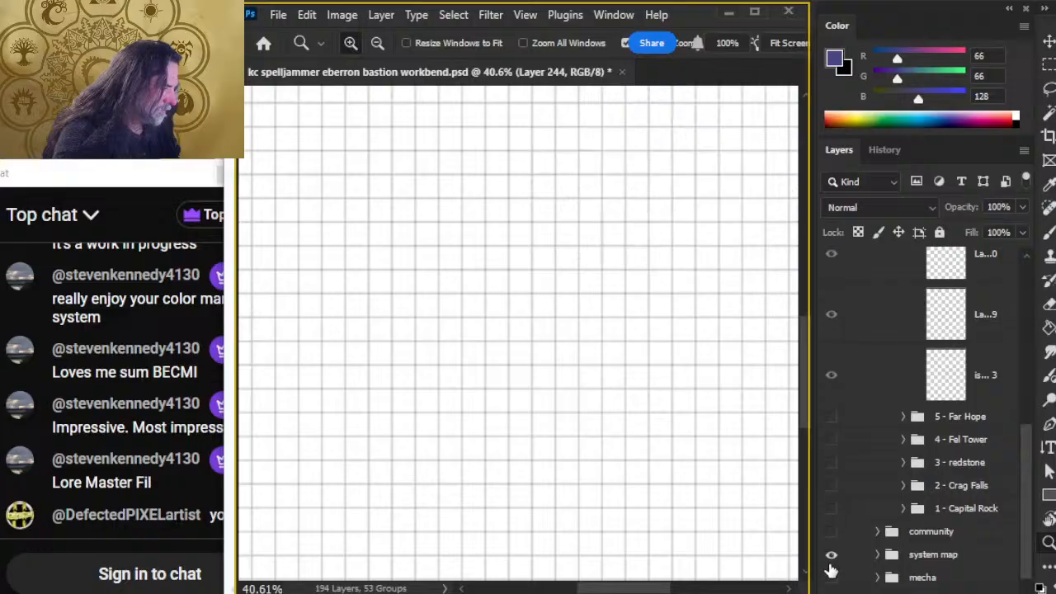
{"action": "left_click", "coordinate": [831, 532]}
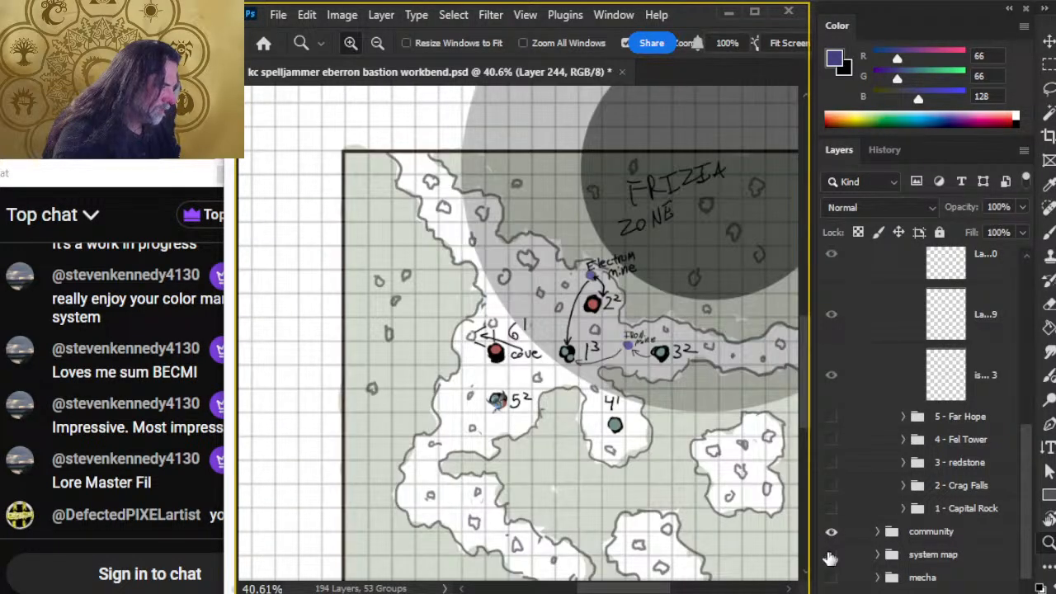
{"action": "left_click_drag", "start_coordinate": [659, 469], "coordinate": [520, 421]}
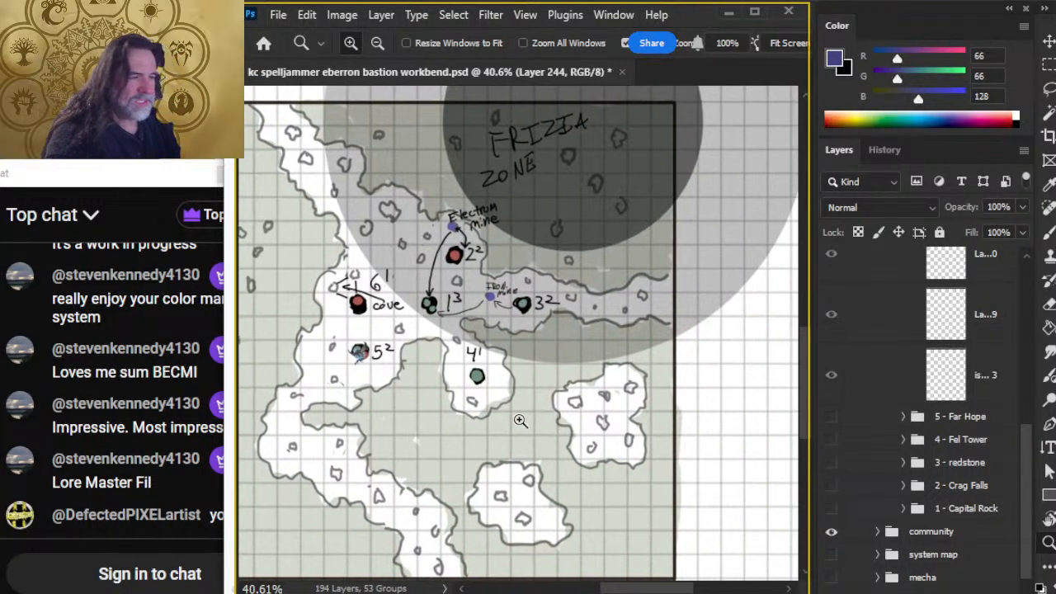
Step: Replace the community map with the system map and examine the location marked YOU and its surroundings
{"action": "left_click", "coordinate": [831, 533]}
{"action": "left_click", "coordinate": [832, 554]}
{"action": "left_click_drag", "start_coordinate": [413, 376], "coordinate": [543, 451]}
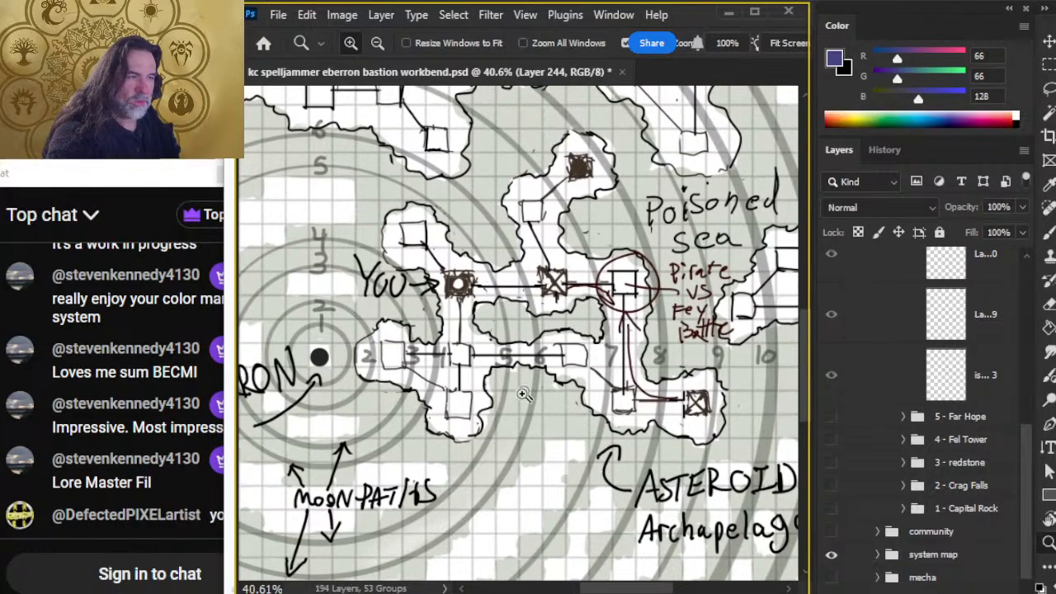
{"action": "left_click_drag", "start_coordinate": [427, 250], "coordinate": [521, 254]}
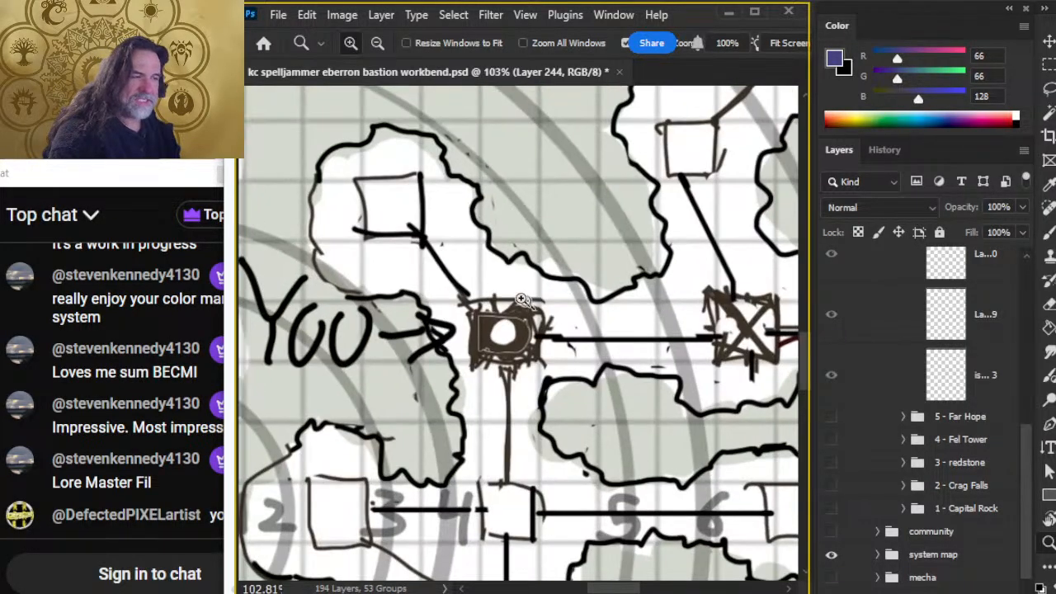
{"action": "key", "text": "l"}
{"action": "mouse_move", "coordinate": [557, 289]}
{"action": "left_mouse_down"}
{"action": "mouse_move", "coordinate": [438, 303]}
{"action": "mouse_move", "coordinate": [563, 299]}
{"action": "left_mouse_up"}
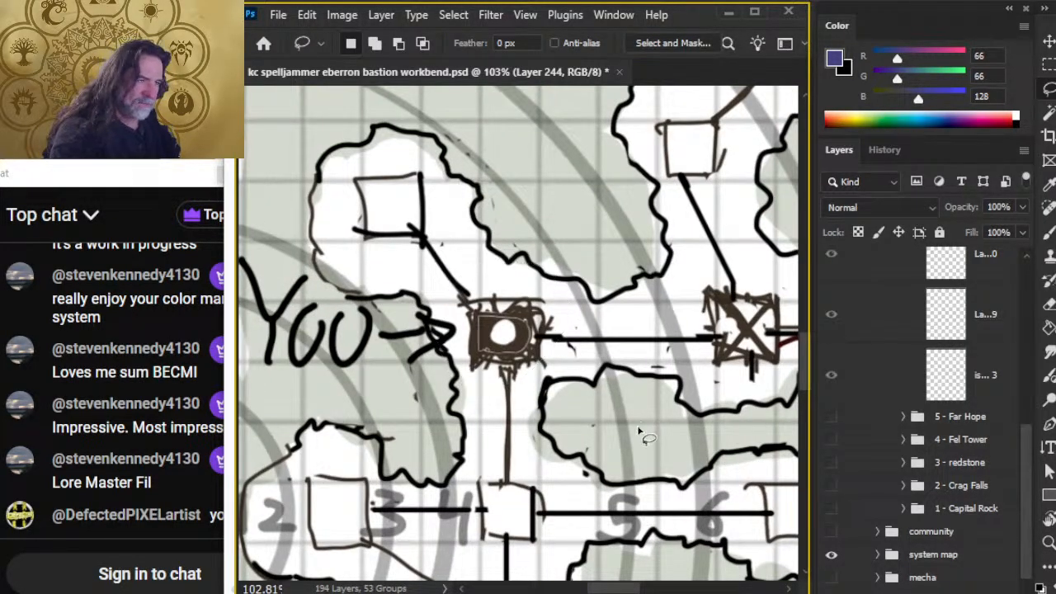
{"action": "left_click_drag", "start_coordinate": [706, 456], "coordinate": [569, 455]}
{"action": "left_click_drag", "start_coordinate": [578, 454], "coordinate": [451, 312]}
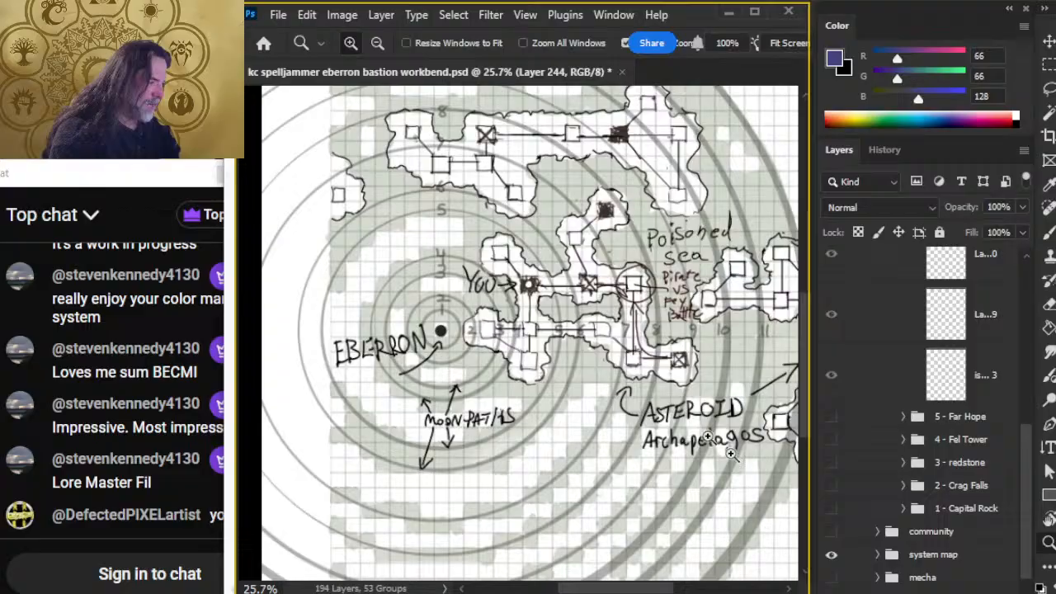
Step: Switch back to the community map and trace the outline of the asteroid belt around the numbered settlements
{"action": "left_click", "coordinate": [831, 554]}
{"action": "left_click", "coordinate": [831, 533]}
{"action": "left_click_drag", "start_coordinate": [569, 380], "coordinate": [532, 379]}
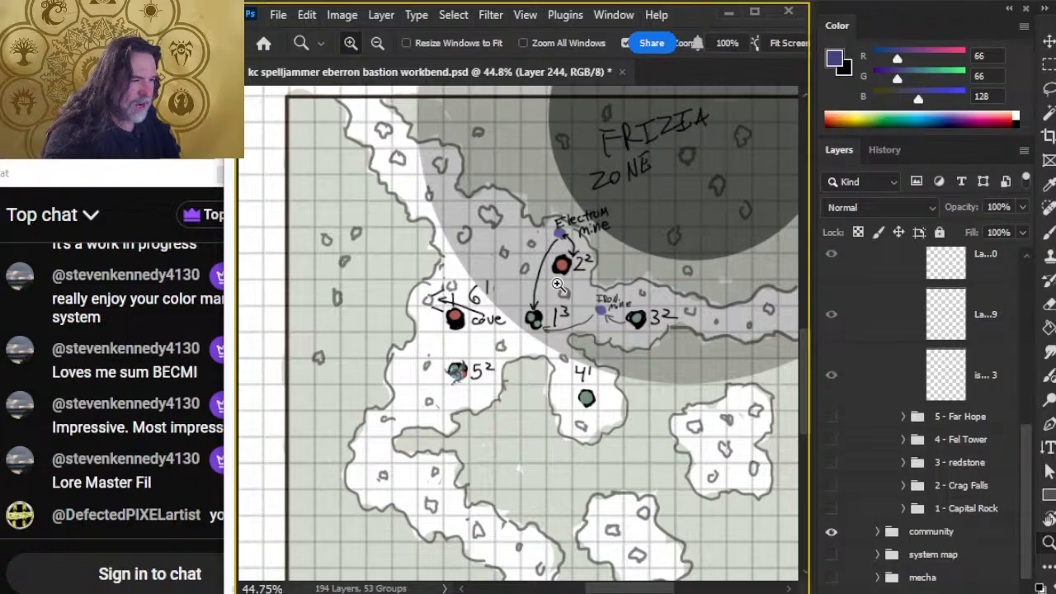
{"action": "key", "text": "l"}
{"action": "mouse_move", "coordinate": [343, 104]}
{"action": "left_mouse_down"}
{"action": "mouse_move", "coordinate": [381, 188]}
{"action": "mouse_move", "coordinate": [416, 363]}
{"action": "left_mouse_up"}
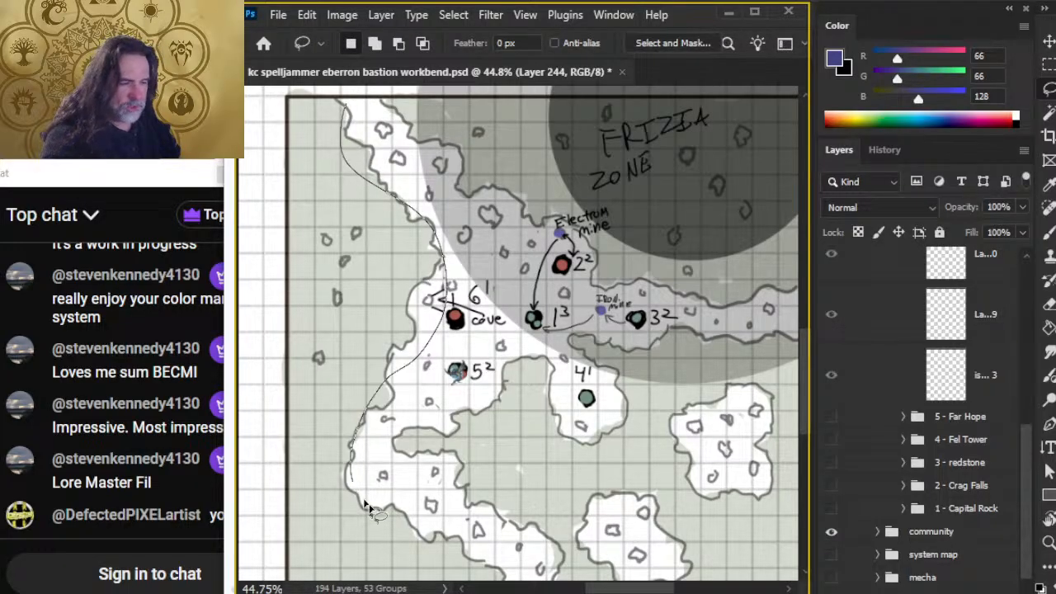
{"action": "left_click_drag", "start_coordinate": [368, 508], "coordinate": [588, 542]}
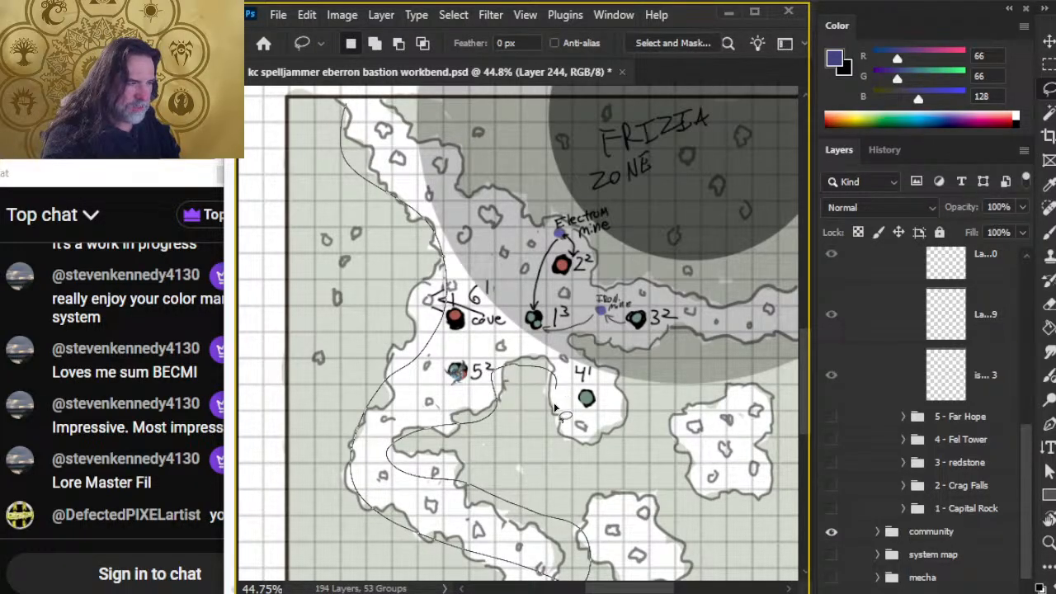
{"action": "left_click_drag", "start_coordinate": [554, 404], "coordinate": [554, 414]}
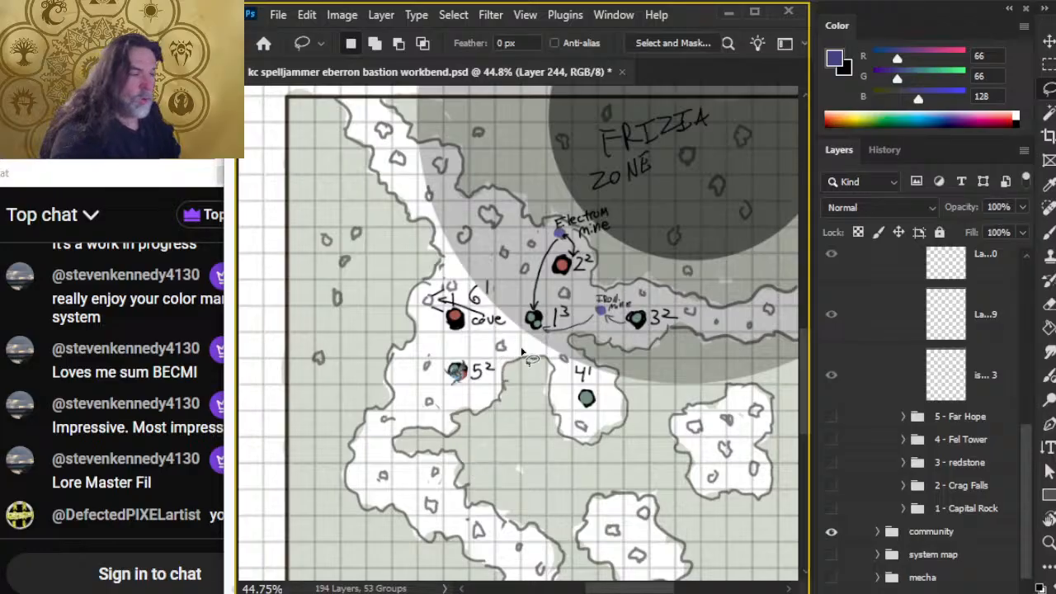
Step: Examine the area around settlement 6 and the cove, circling it with temporary lasso selections and clearing them
{"action": "left_click_drag", "start_coordinate": [442, 302], "coordinate": [501, 302]}
{"action": "mouse_move", "coordinate": [385, 299]}
{"action": "left_mouse_down"}
{"action": "mouse_move", "coordinate": [527, 329]}
{"action": "mouse_move", "coordinate": [388, 281]}
{"action": "left_mouse_up"}
{"action": "left_click", "coordinate": [453, 360]}
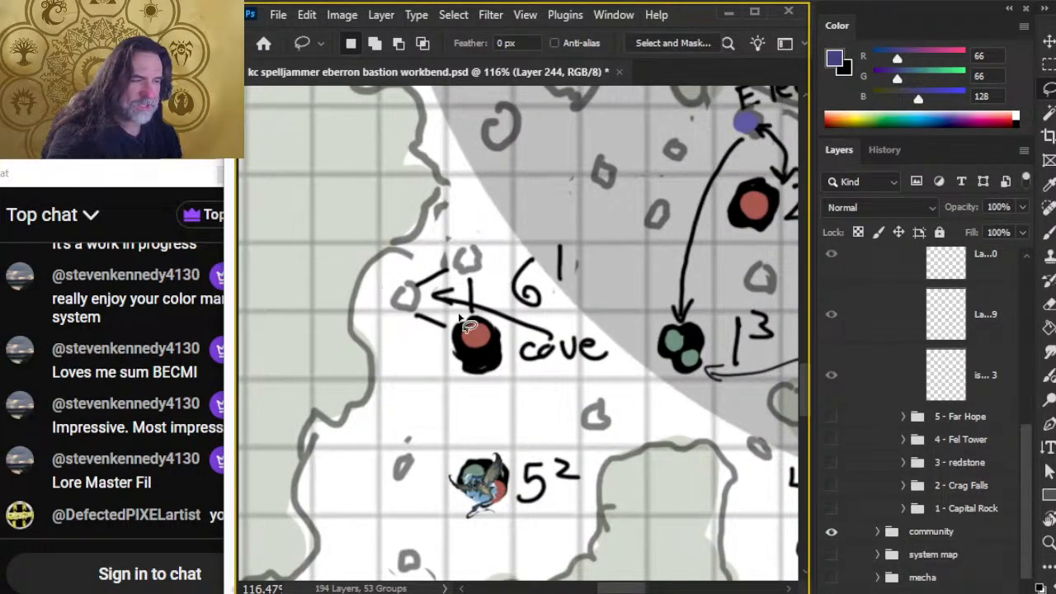
{"action": "mouse_move", "coordinate": [620, 142]}
{"action": "left_mouse_down"}
{"action": "mouse_move", "coordinate": [514, 95]}
{"action": "mouse_move", "coordinate": [693, 454]}
{"action": "mouse_move", "coordinate": [730, 136]}
{"action": "mouse_move", "coordinate": [652, 161]}
{"action": "left_mouse_up"}
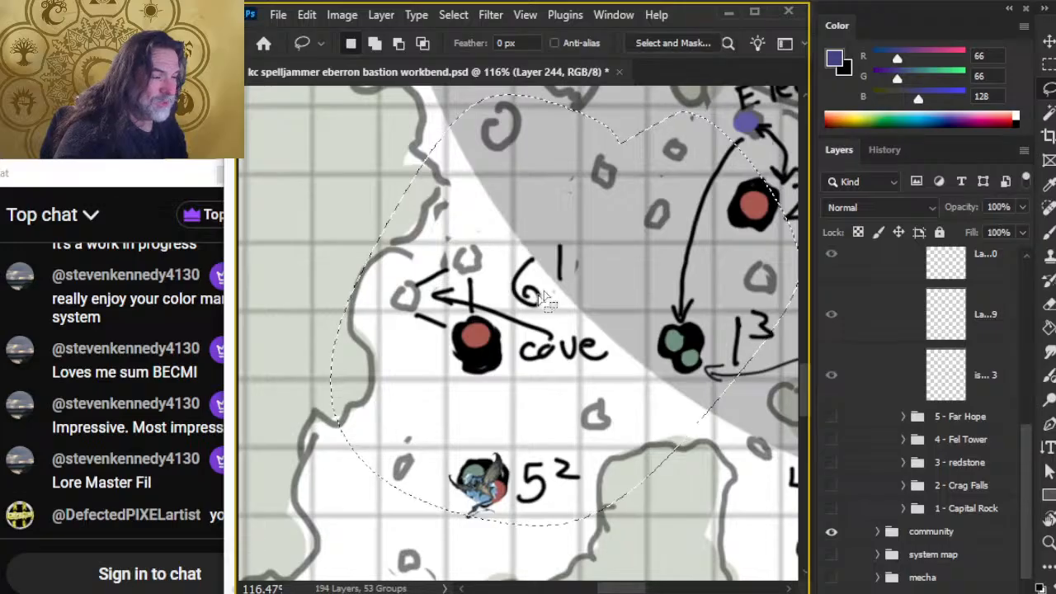
{"action": "key", "text": "ctrl+d"}
{"action": "mouse_move", "coordinate": [556, 289]}
{"action": "left_mouse_down"}
{"action": "mouse_move", "coordinate": [652, 232]}
{"action": "mouse_move", "coordinate": [727, 207]}
{"action": "mouse_move", "coordinate": [542, 351]}
{"action": "mouse_move", "coordinate": [495, 314]}
{"action": "left_mouse_up"}
{"action": "key", "text": "ctrl+d"}
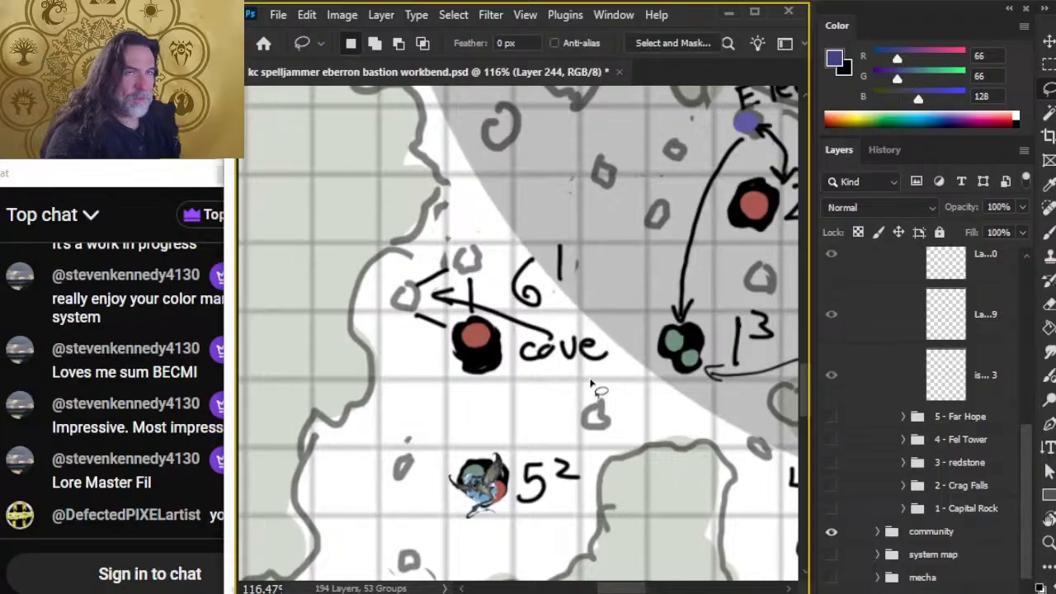
Step: Mark the spot beside settlement 6 with a temporary lasso selection and clear the selection
{"action": "key", "text": "b"}
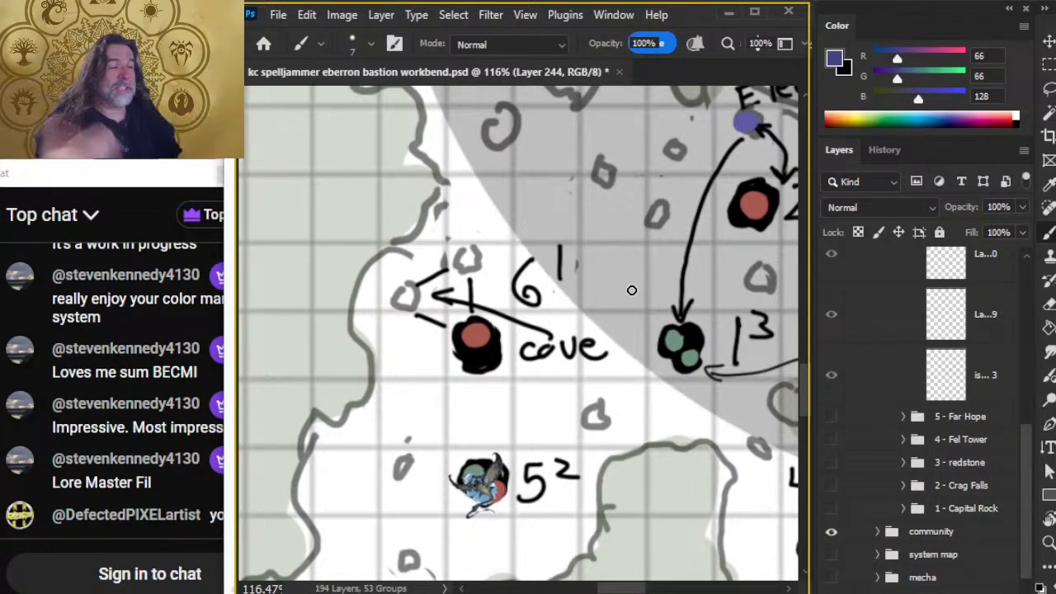
{"action": "key", "text": "l"}
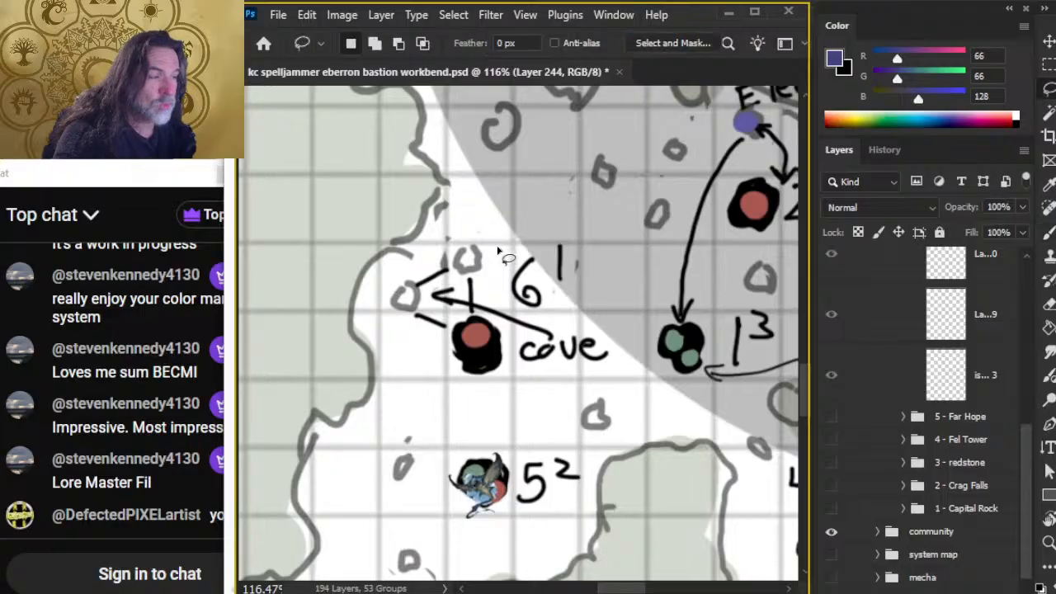
{"action": "mouse_move", "coordinate": [491, 248]}
{"action": "left_mouse_down"}
{"action": "mouse_move", "coordinate": [578, 236]}
{"action": "mouse_move", "coordinate": [499, 276]}
{"action": "mouse_move", "coordinate": [489, 265]}
{"action": "left_mouse_up"}
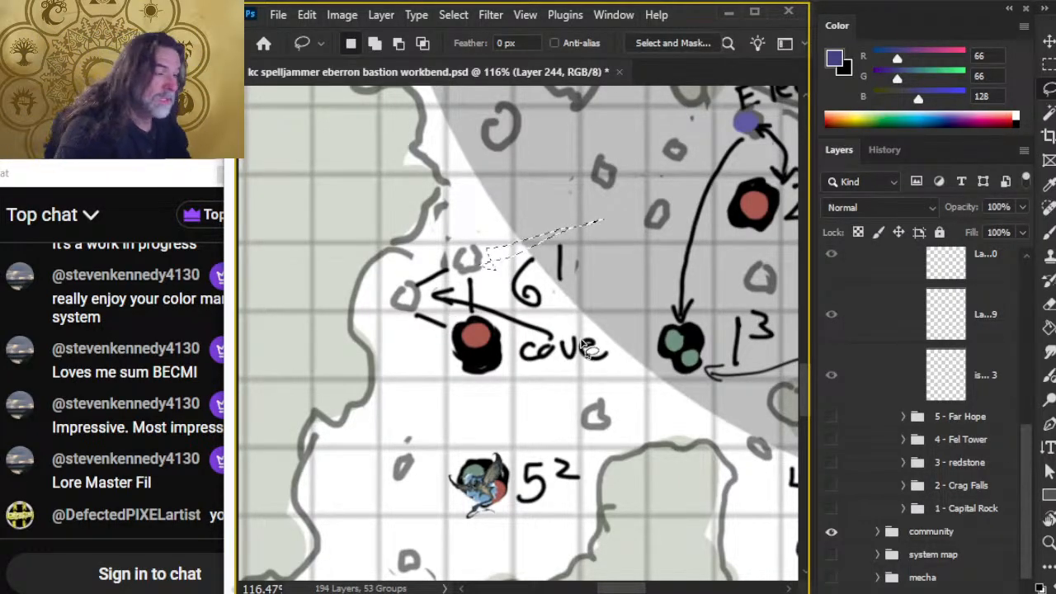
{"action": "left_click", "coordinate": [556, 385]}
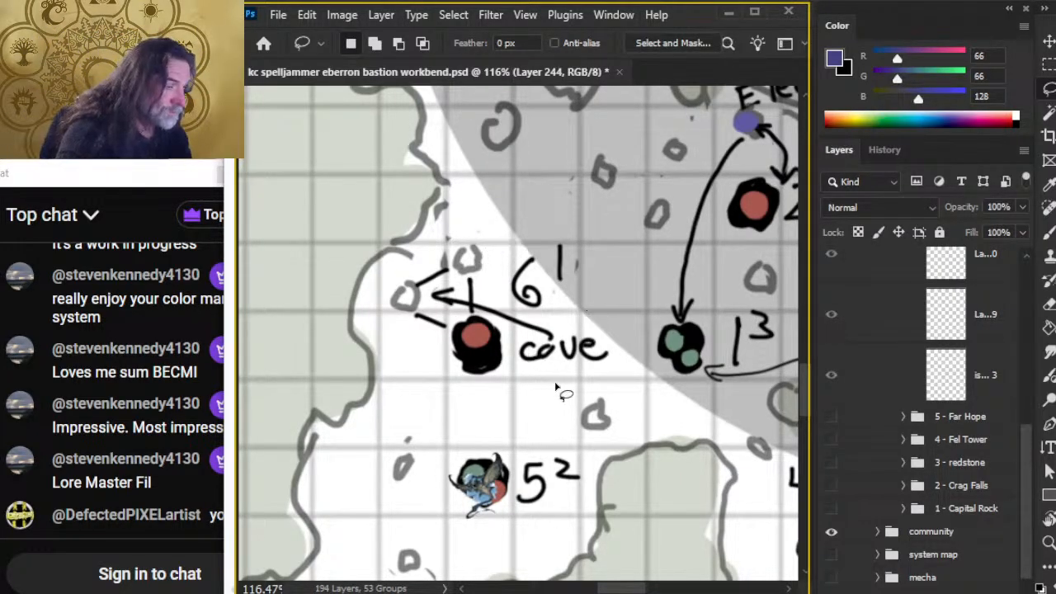
Step: Hide the community group and show settlement group 6 with its map in view
{"action": "left_click", "coordinate": [829, 533]}
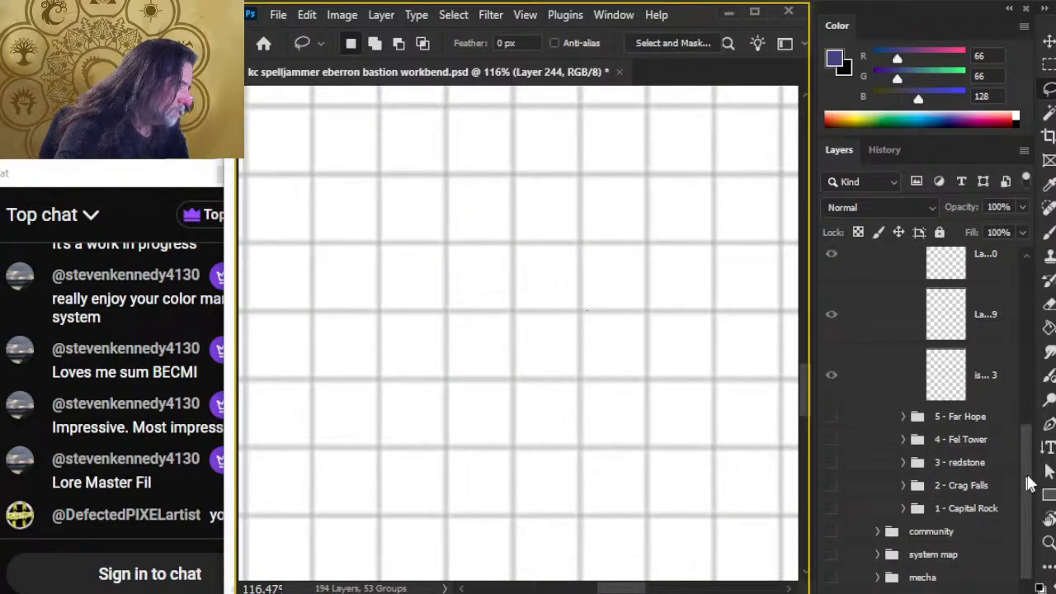
{"action": "left_click_drag", "start_coordinate": [1028, 474], "coordinate": [981, 314]}
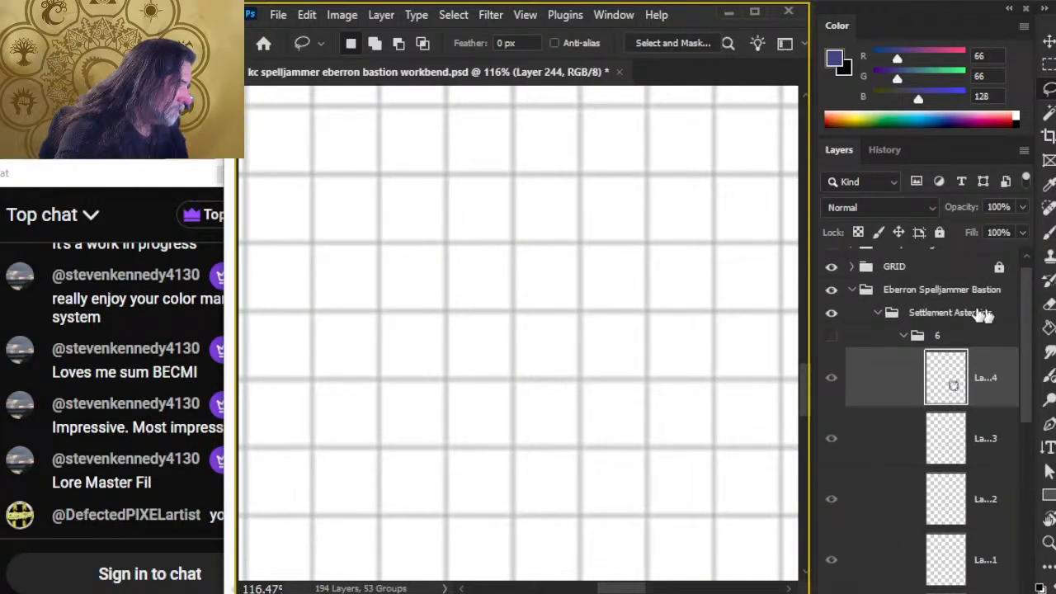
{"action": "left_click", "coordinate": [831, 335]}
{"action": "key", "text": "z"}
{"action": "mouse_move", "coordinate": [701, 428]}
{"action": "left_mouse_down"}
{"action": "mouse_move", "coordinate": [594, 422]}
{"action": "mouse_move", "coordinate": [566, 372]}
{"action": "left_mouse_up"}
Step: Toggle the visibility of Layers 243, 242 and 244 in group 6 to check which one holds the stray blue stroke
{"action": "key", "text": "e"}
{"action": "key", "text": "bracketright"}
{"action": "key", "text": "bracketright"}
{"action": "key", "text": "bracketright"}
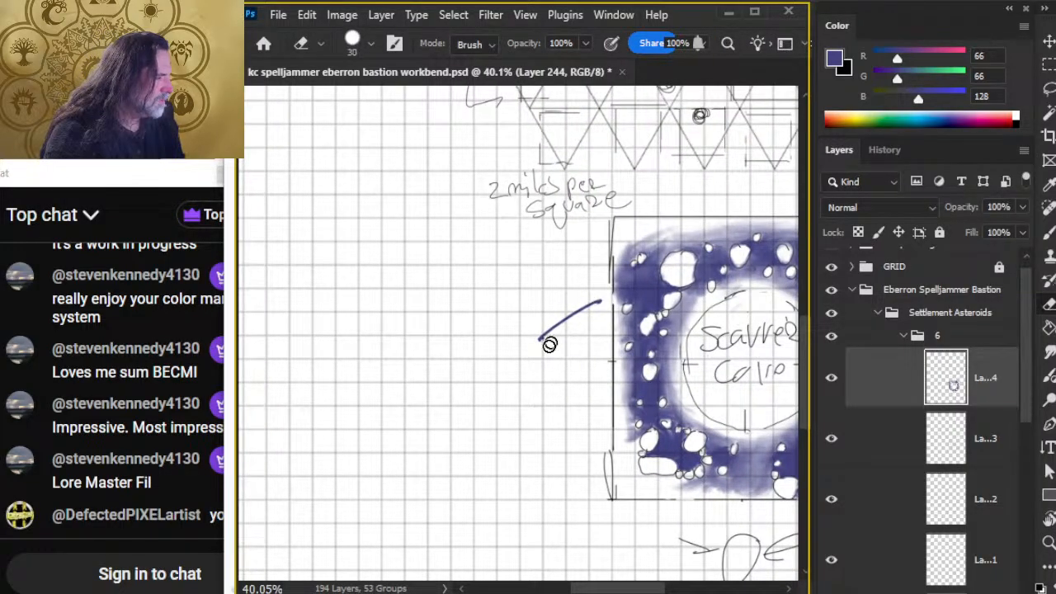
{"action": "left_click", "coordinate": [831, 439]}
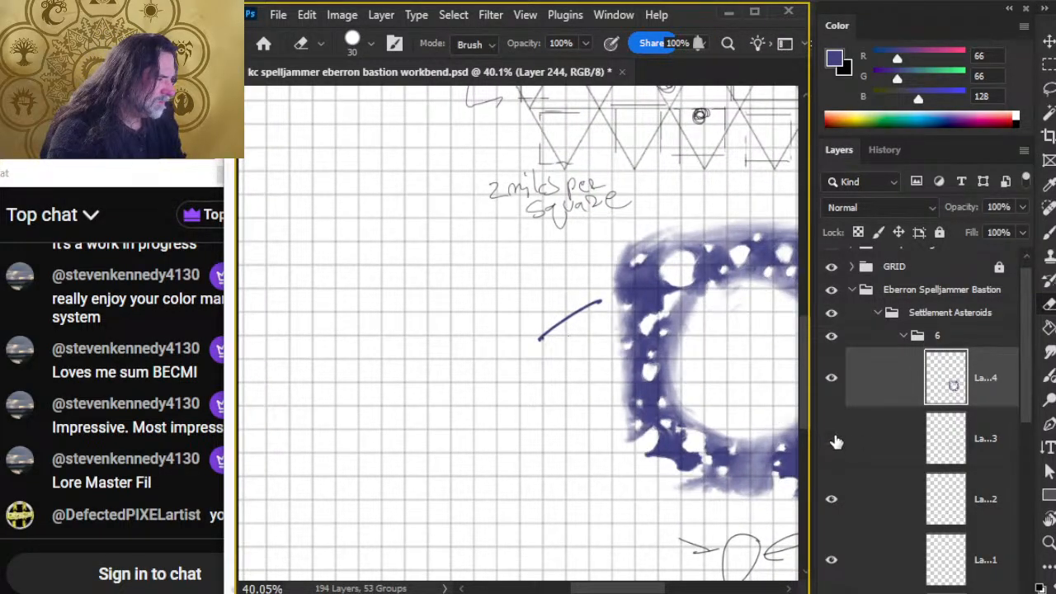
{"action": "left_click", "coordinate": [832, 439]}
{"action": "left_click", "coordinate": [832, 502]}
{"action": "left_click", "coordinate": [832, 502]}
{"action": "left_click", "coordinate": [833, 383]}
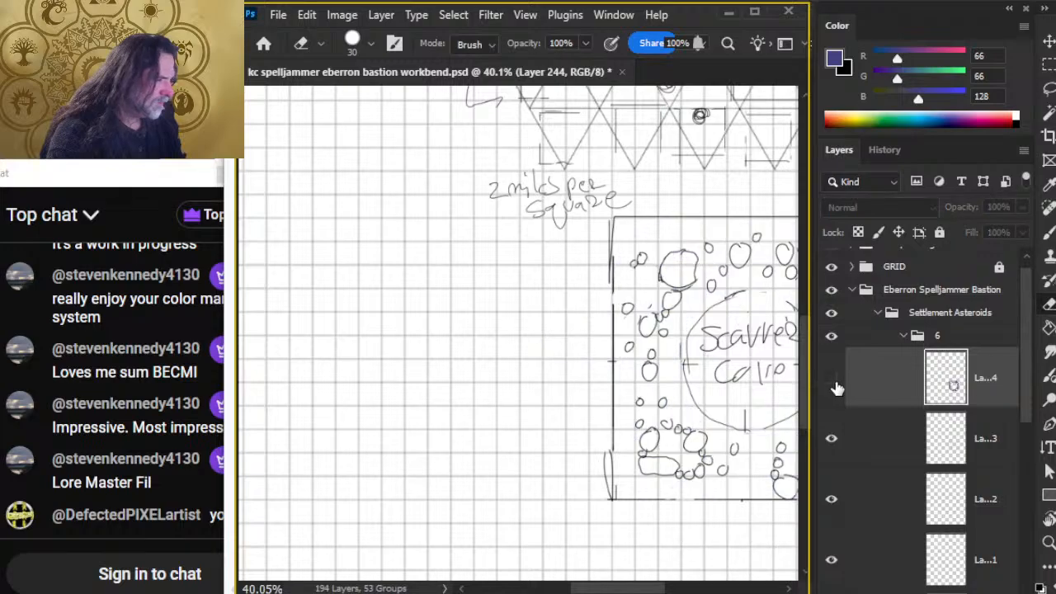
{"action": "left_click", "coordinate": [838, 387]}
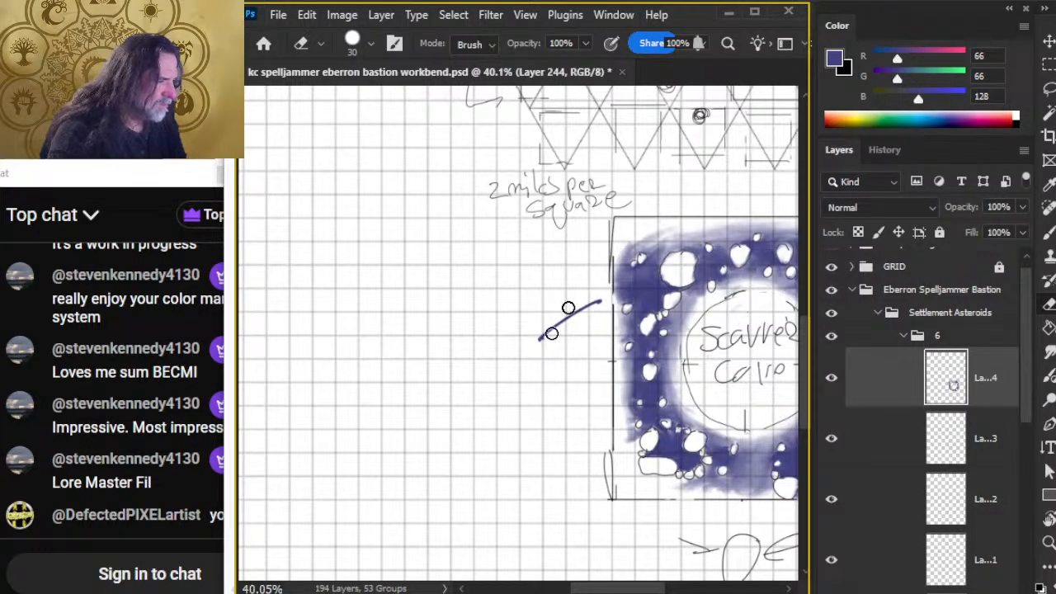
Step: Lasso the stray blue stroke outside the Scarrer map on Layer 244, delete it and deselect
{"action": "key", "text": "l"}
{"action": "key", "text": "e"}
{"action": "key", "text": "l"}
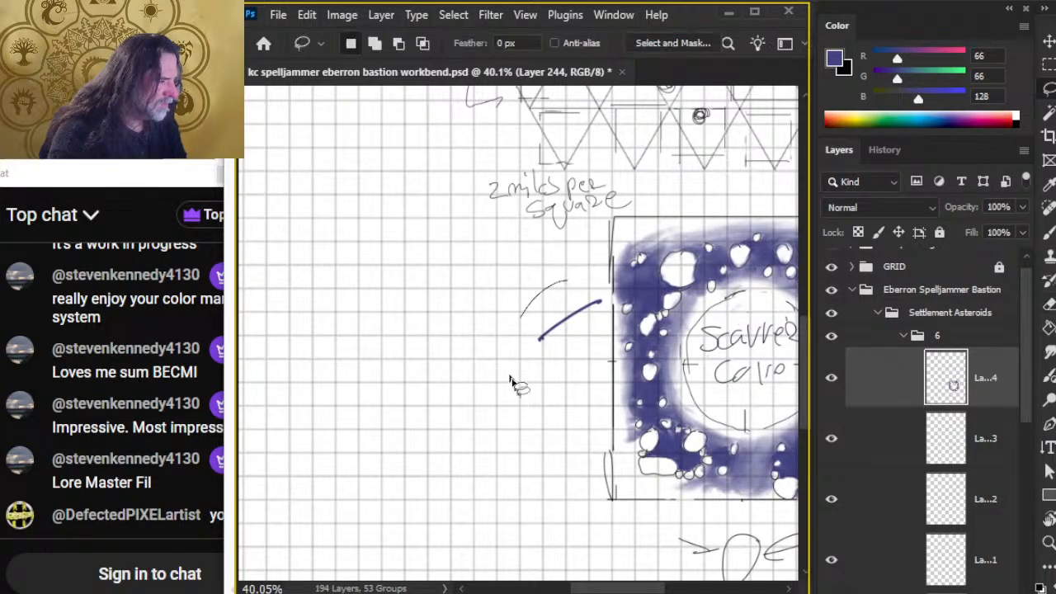
{"action": "left_click_drag", "start_coordinate": [514, 377], "coordinate": [569, 287]}
{"action": "key", "text": "Delete"}
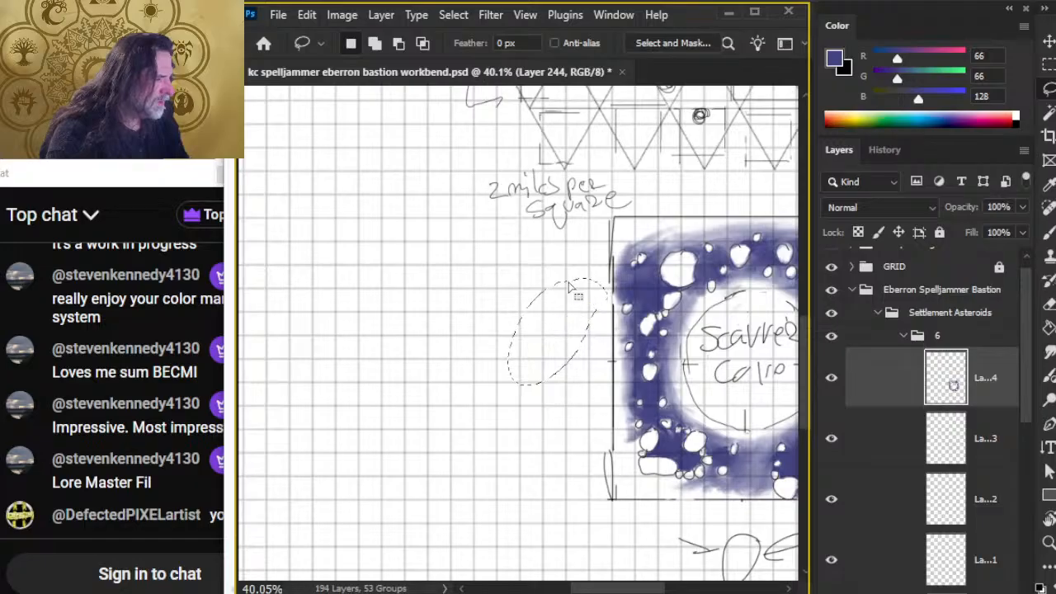
{"action": "key", "text": "ctrl+d"}
Step: Smudge the blue haze along the lower edge of the asteroid map at 65% strength with a size 25 brush
{"action": "left_click_drag", "start_coordinate": [659, 442], "coordinate": [530, 416]}
{"action": "key", "text": "e"}
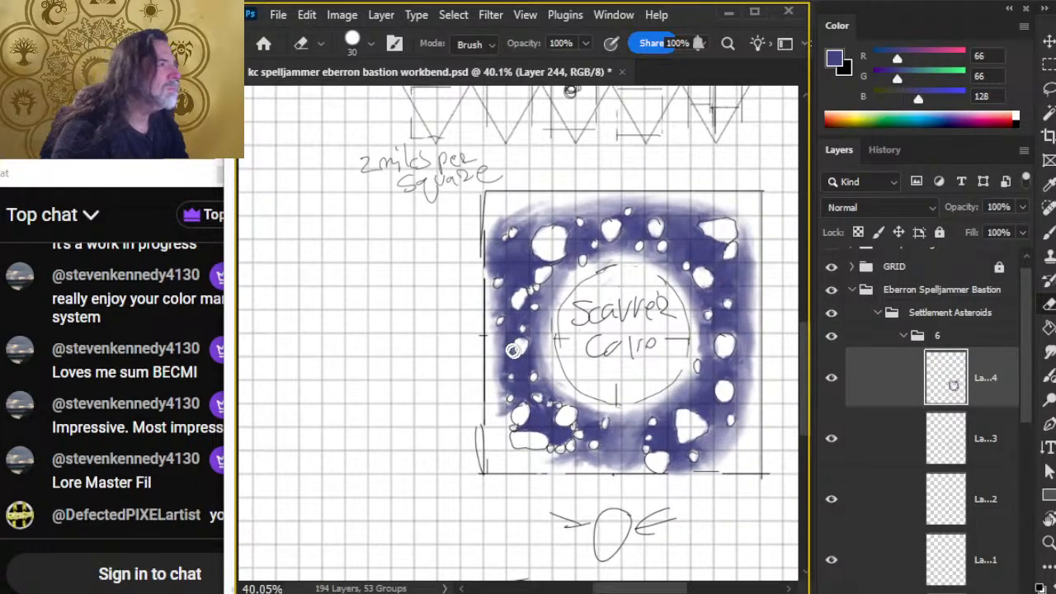
{"action": "key", "text": "l"}
{"action": "left_click_drag", "start_coordinate": [569, 447], "coordinate": [534, 360]}
{"action": "key", "text": "r"}
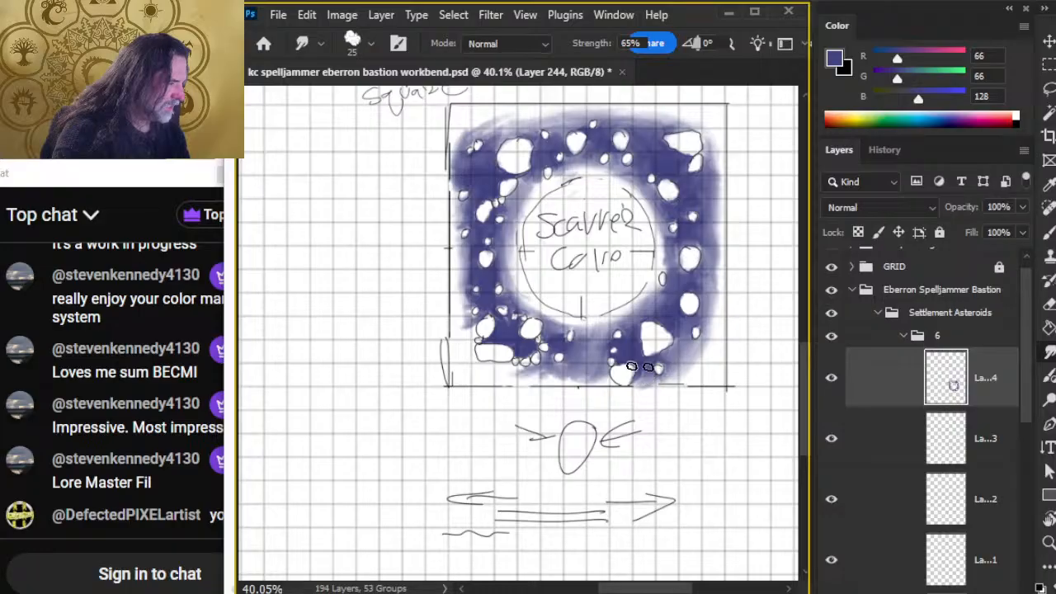
{"action": "mouse_move", "coordinate": [583, 378]}
{"action": "left_mouse_down"}
{"action": "mouse_move", "coordinate": [543, 375]}
{"action": "mouse_move", "coordinate": [559, 372]}
{"action": "mouse_move", "coordinate": [537, 372]}
{"action": "mouse_move", "coordinate": [548, 372]}
{"action": "mouse_move", "coordinate": [542, 360]}
{"action": "mouse_move", "coordinate": [537, 371]}
{"action": "mouse_move", "coordinate": [483, 385]}
{"action": "left_mouse_up"}
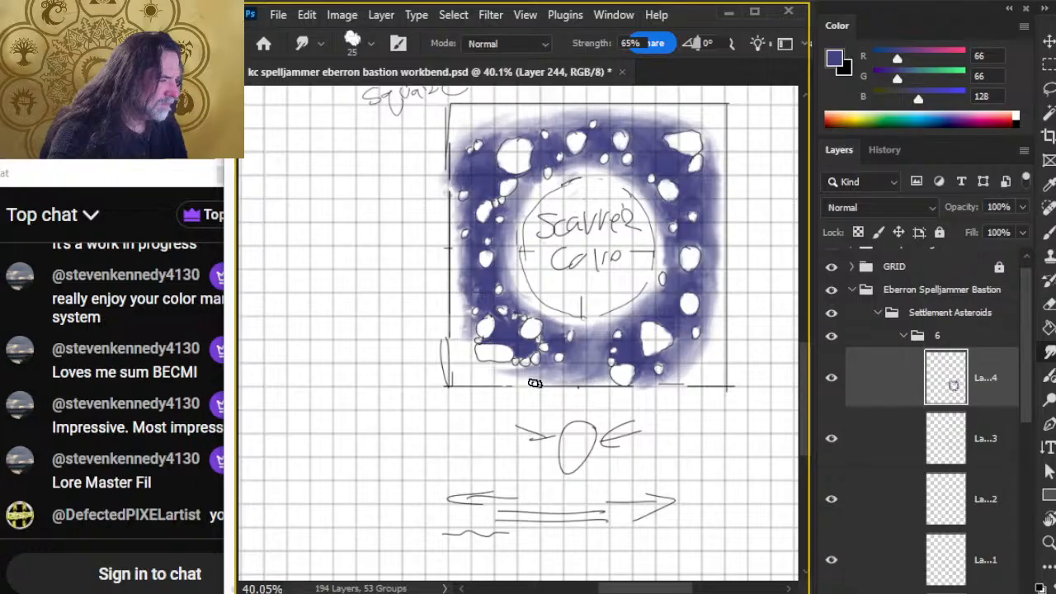
{"action": "left_click_drag", "start_coordinate": [577, 378], "coordinate": [593, 381]}
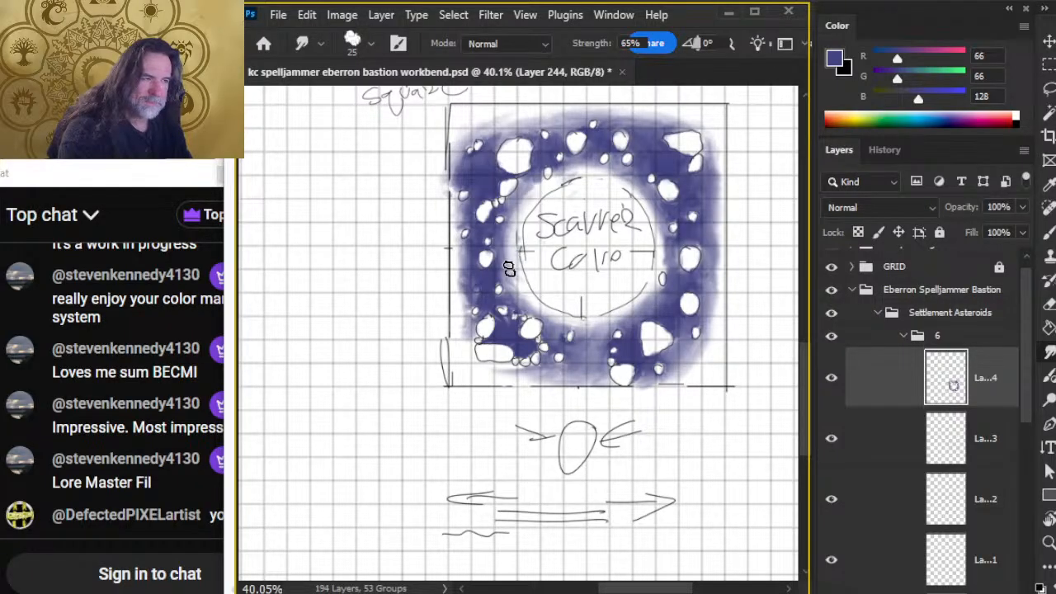
Step: Paint a straight horizontal blue line across the middle row of the triangle net on Layer 244
{"action": "left_click_drag", "start_coordinate": [542, 208], "coordinate": [609, 486]}
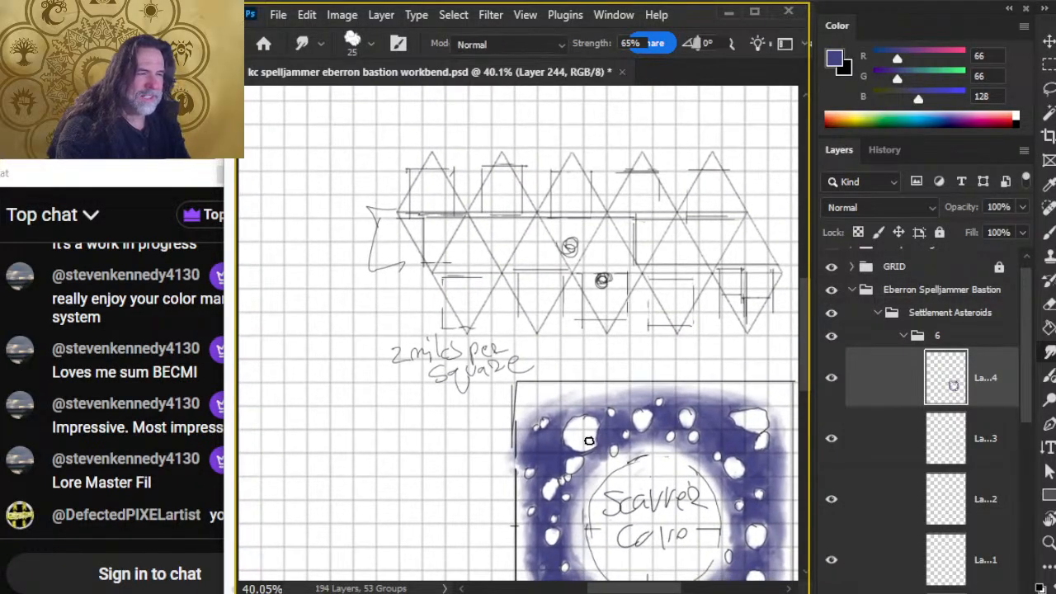
{"action": "key", "text": "b"}
{"action": "mouse_move", "coordinate": [325, 245]}
{"action": "left_mouse_down"}
{"action": "mouse_move", "coordinate": [482, 260]}
{"action": "mouse_move", "coordinate": [795, 262]}
{"action": "mouse_move", "coordinate": [705, 282]}
{"action": "left_mouse_up"}
{"action": "mouse_move", "coordinate": [458, 341]}
{"action": "left_mouse_down"}
{"action": "mouse_move", "coordinate": [559, 338]}
{"action": "mouse_move", "coordinate": [599, 359]}
{"action": "mouse_move", "coordinate": [611, 353]}
{"action": "left_mouse_up"}
{"action": "key", "text": "l"}
{"action": "key", "text": "z"}
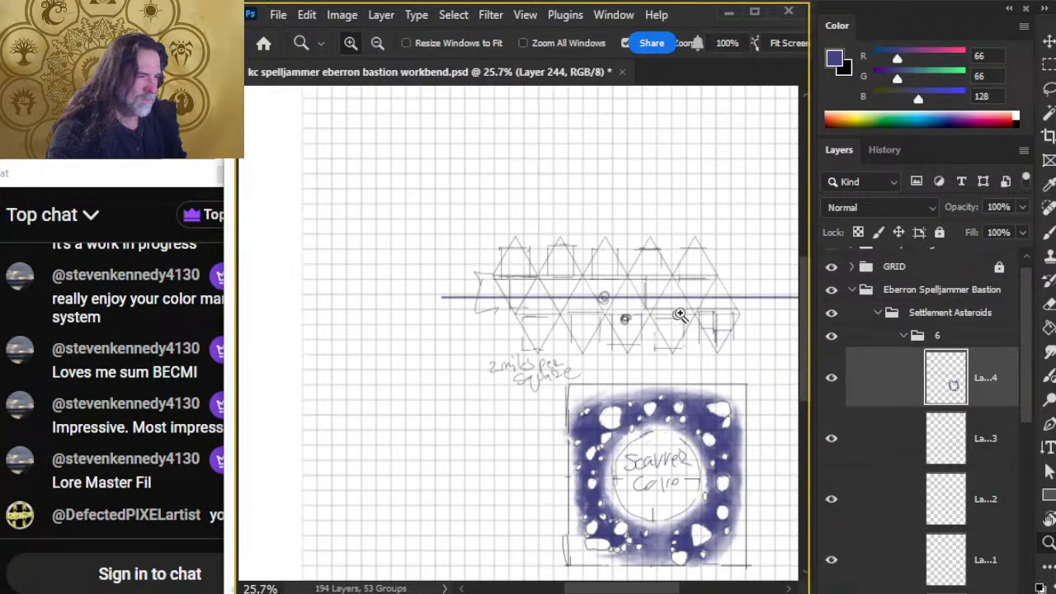
{"action": "key", "text": "l"}
{"action": "left_click_drag", "start_coordinate": [674, 255], "coordinate": [590, 231]}
{"action": "mouse_move", "coordinate": [543, 214]}
{"action": "left_mouse_down"}
{"action": "mouse_move", "coordinate": [411, 198]}
{"action": "mouse_move", "coordinate": [753, 264]}
{"action": "mouse_move", "coordinate": [704, 245]}
{"action": "left_mouse_up"}
{"action": "key", "text": "v"}
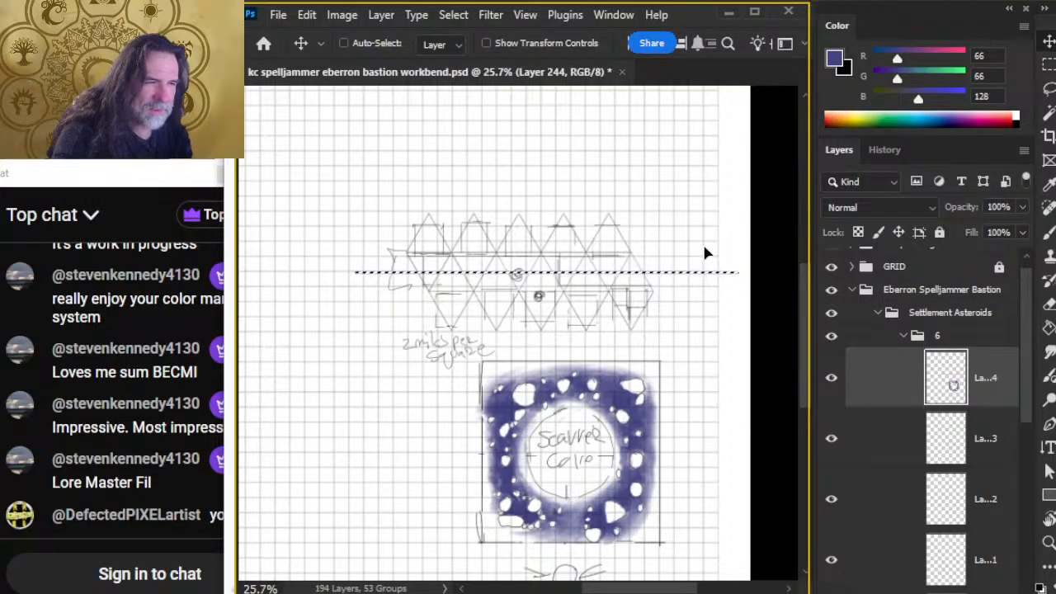
{"action": "key", "text": "ctrl+d"}
{"action": "key", "text": "l"}
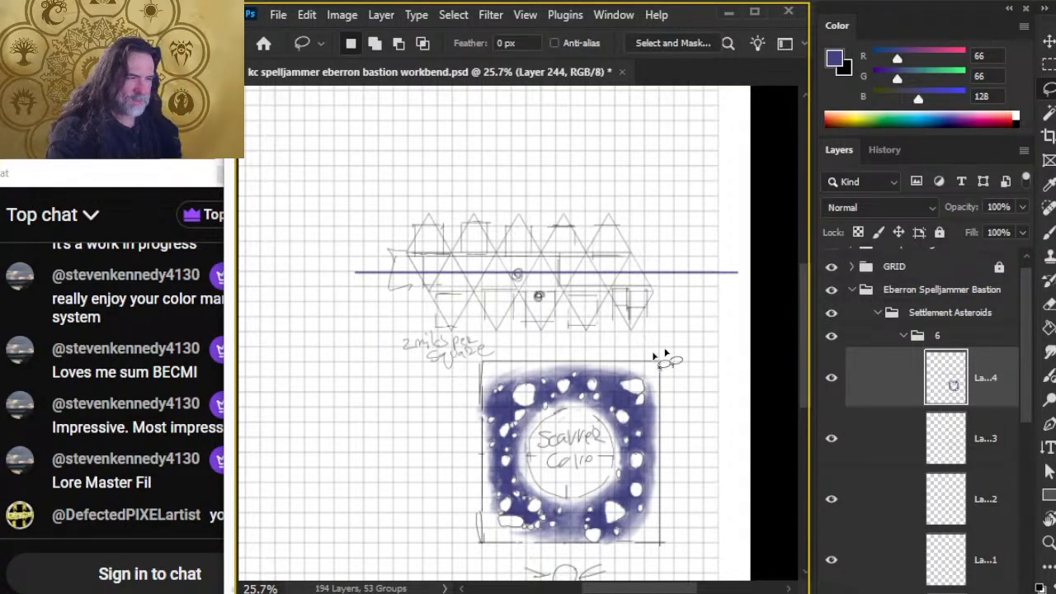
Step: Hide the five sketch layers beneath Layer 244, from Layer 243 down, and check the base triangle layer by toggling its visibility
{"action": "scroll", "coordinate": [658, 434], "scroll_direction": "down", "scroll_amount": 1}
{"action": "left_click", "coordinate": [900, 438]}
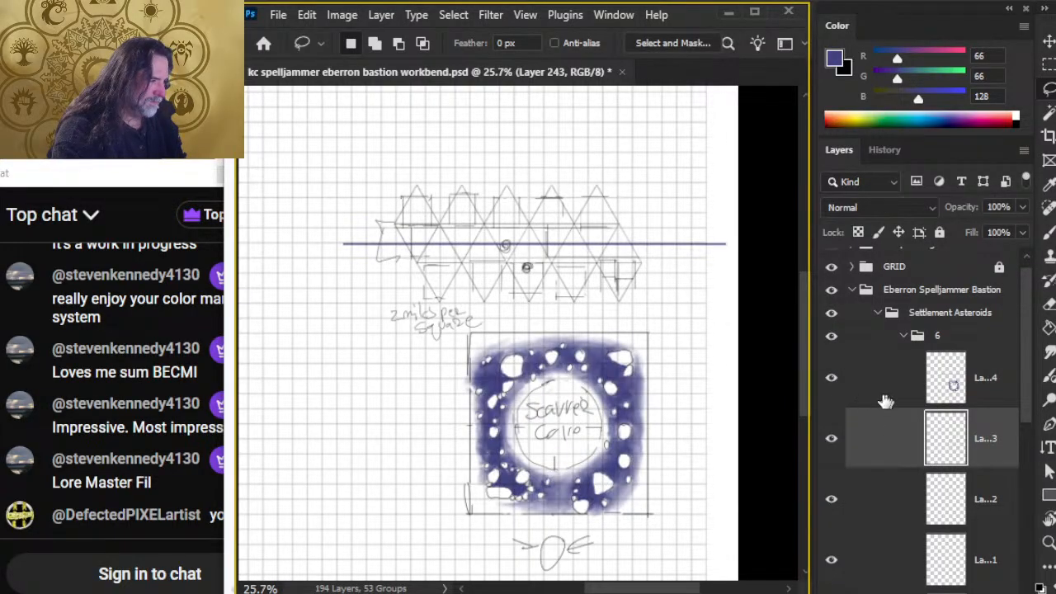
{"action": "left_click", "coordinate": [883, 396]}
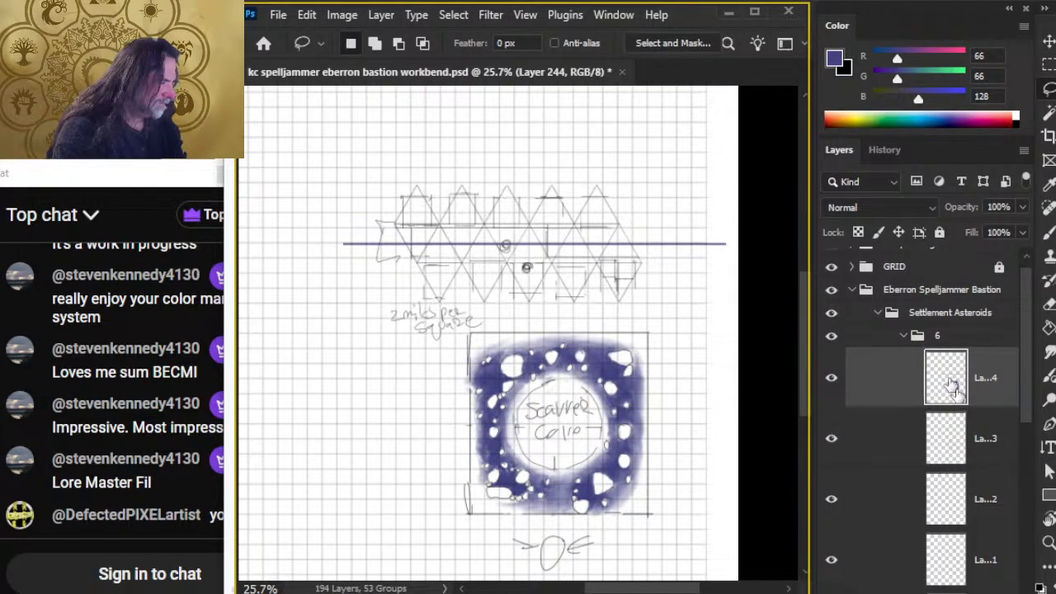
{"action": "left_click", "coordinate": [835, 450]}
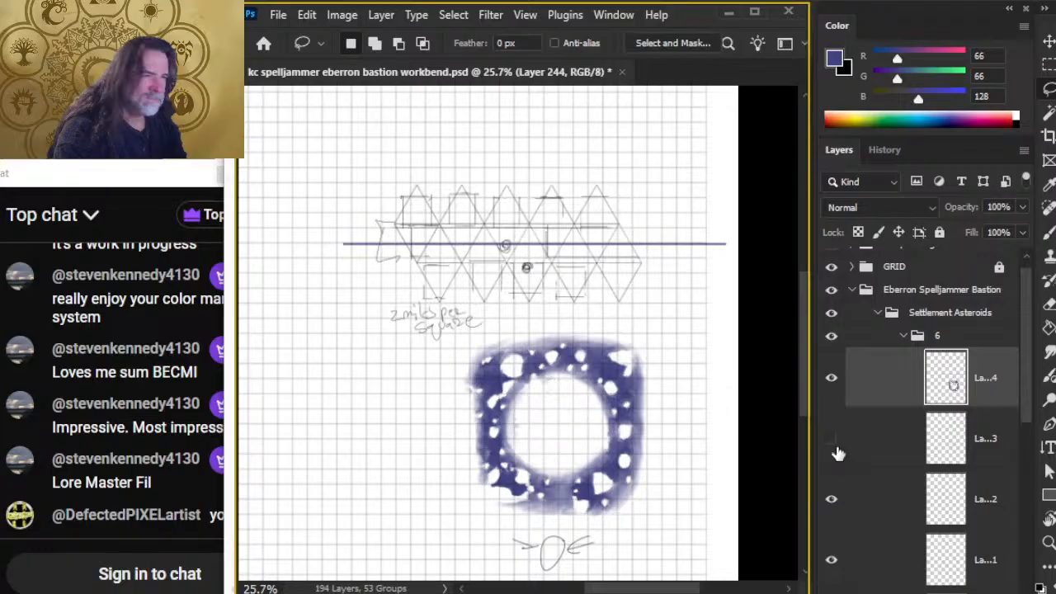
{"action": "left_click", "coordinate": [834, 439]}
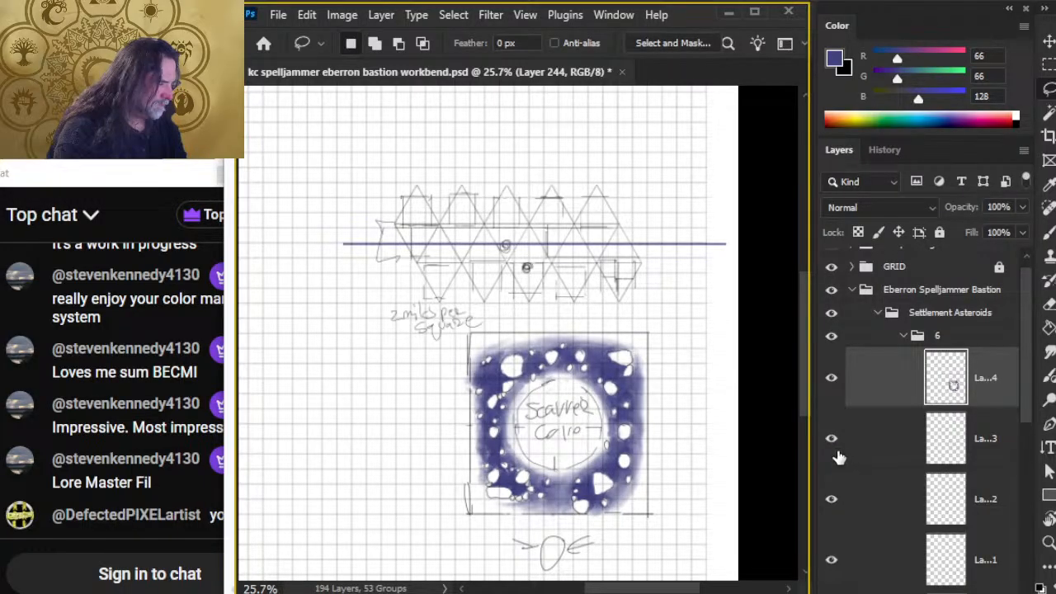
{"action": "left_click", "coordinate": [835, 447]}
{"action": "left_click", "coordinate": [836, 511]}
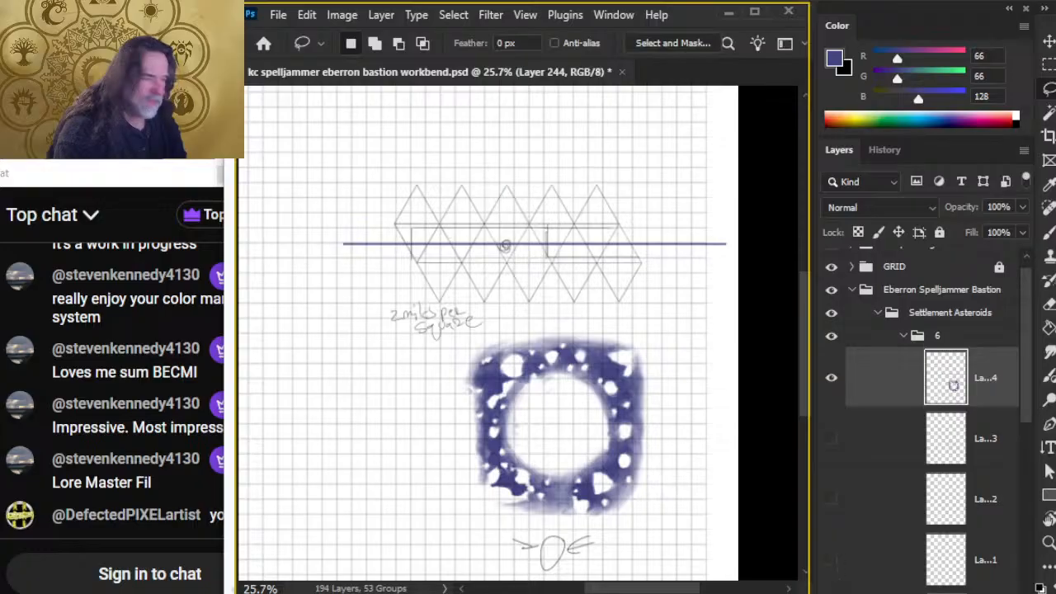
{"action": "left_click_drag", "start_coordinate": [1026, 398], "coordinate": [1017, 465]}
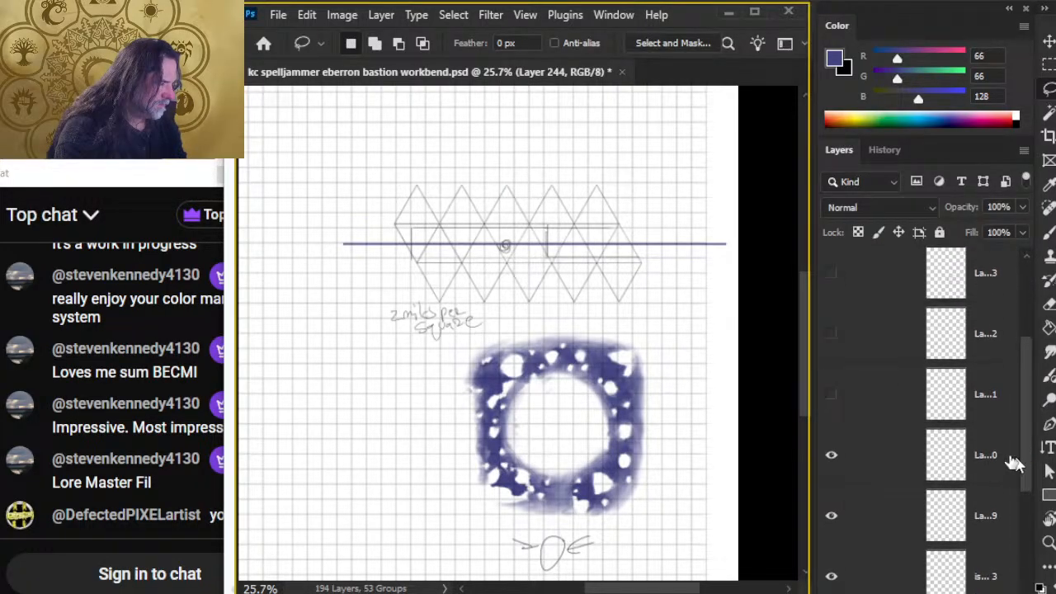
{"action": "left_click", "coordinate": [832, 516]}
{"action": "left_click", "coordinate": [834, 575]}
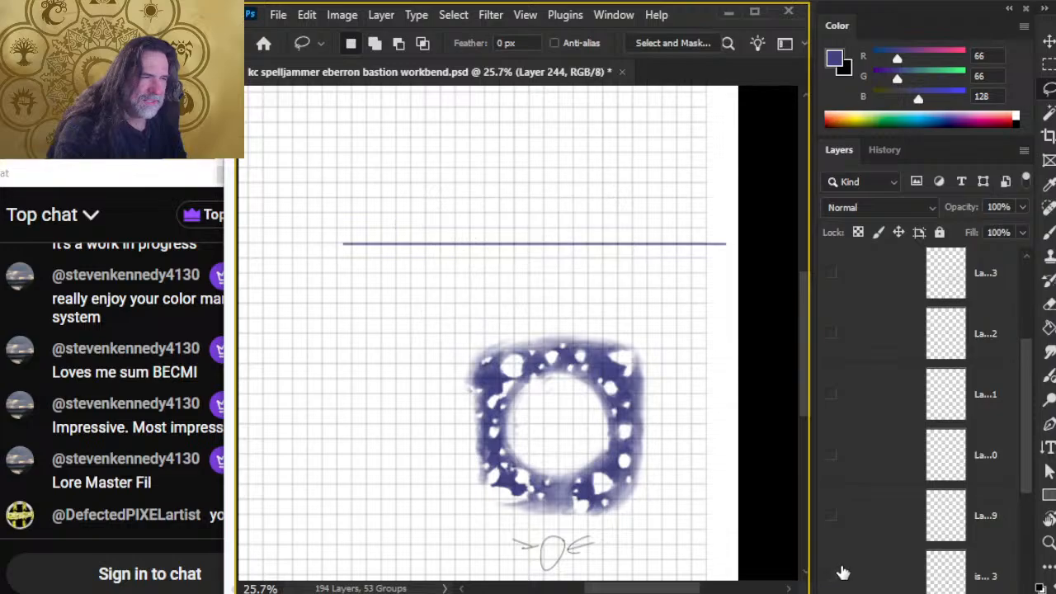
{"action": "left_click", "coordinate": [835, 575]}
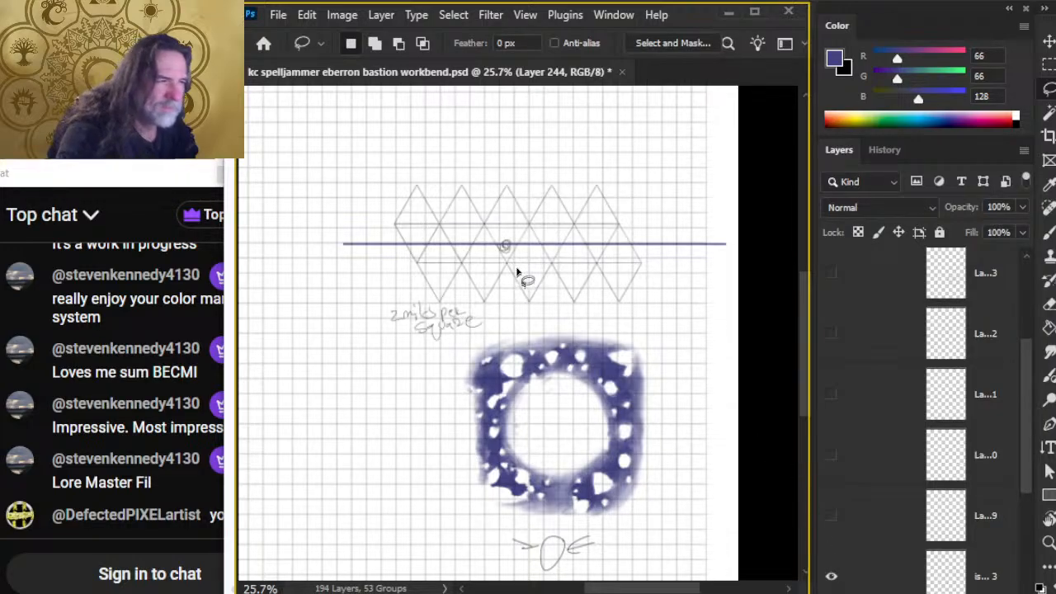
Step: Show Layer 243 again and check its sketch by toggling its visibility
{"action": "key", "text": "z"}
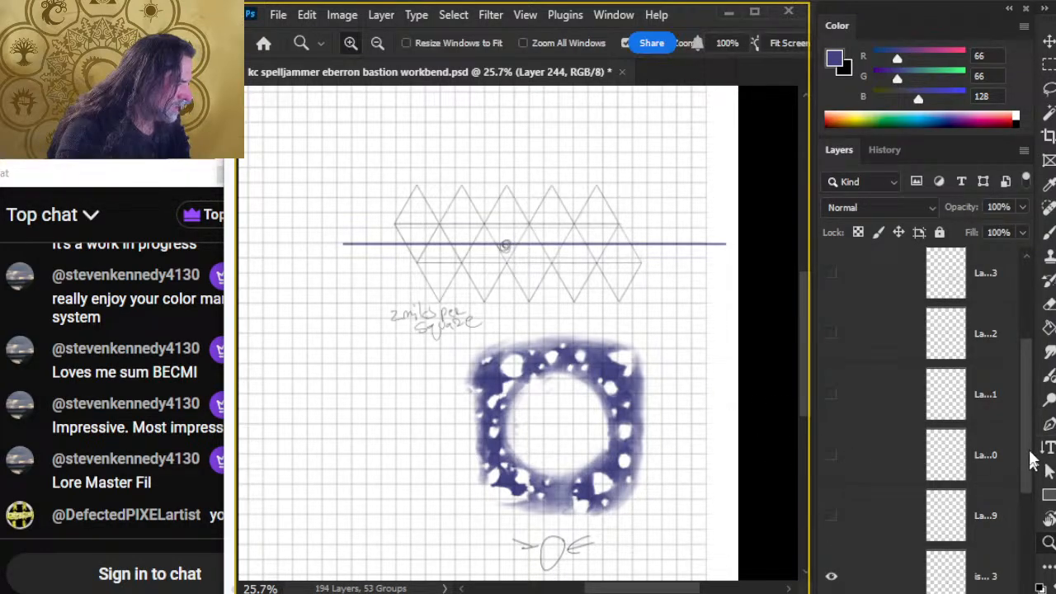
{"action": "left_click_drag", "start_coordinate": [1030, 462], "coordinate": [1027, 380]}
{"action": "left_click", "coordinate": [828, 456]}
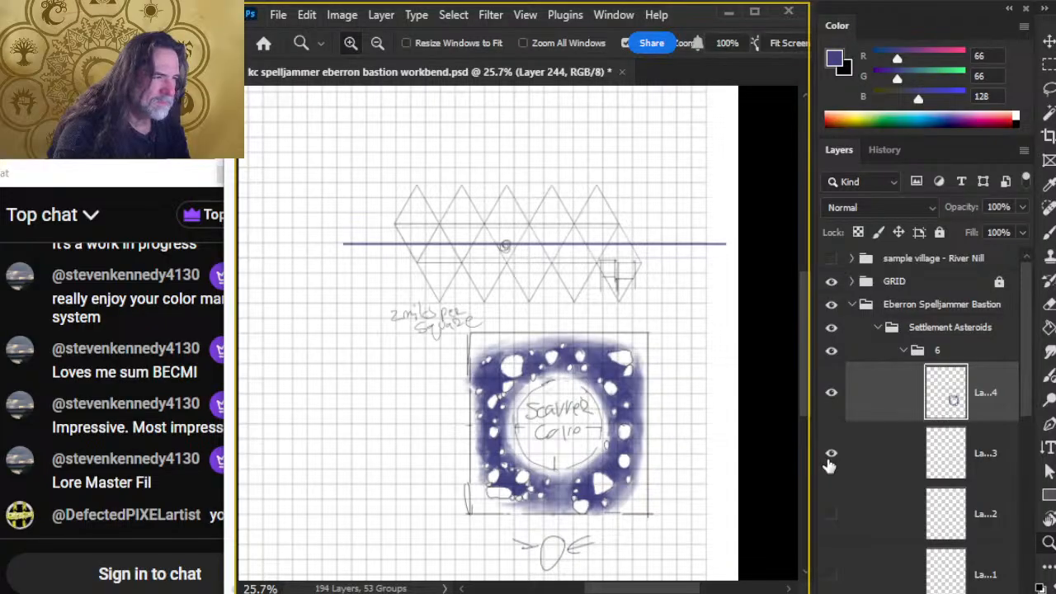
{"action": "left_click", "coordinate": [831, 455]}
{"action": "left_click", "coordinate": [832, 456]}
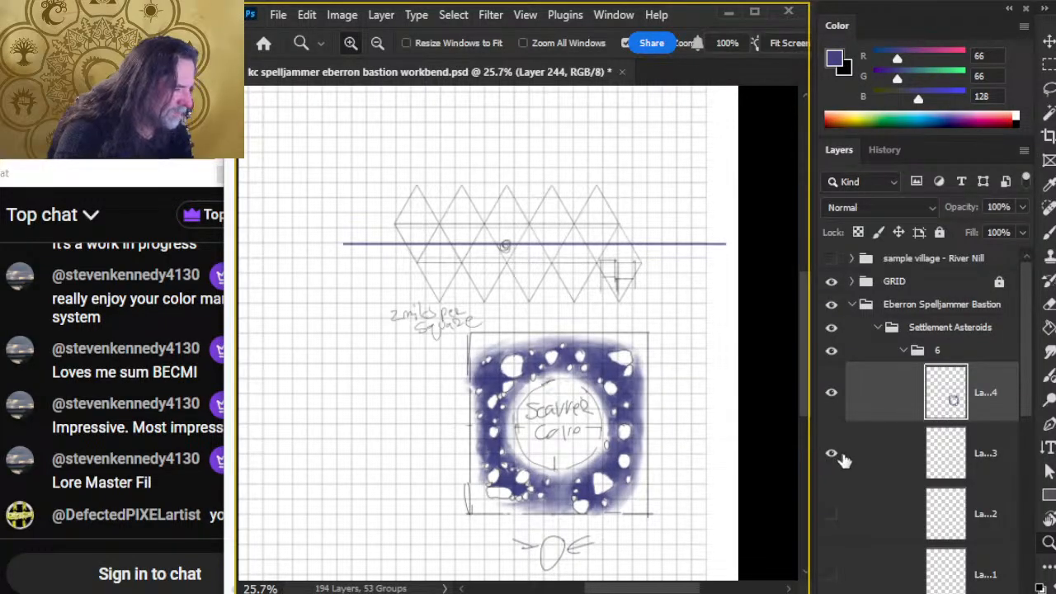
Step: Erase the small boxes sketched over the last lower triangle of the net on Layer 243 with a size 50 eraser
{"action": "scroll", "coordinate": [581, 418], "scroll_direction": "up", "scroll_amount": 5}
{"action": "scroll", "coordinate": [581, 417], "scroll_direction": "down", "scroll_amount": 2}
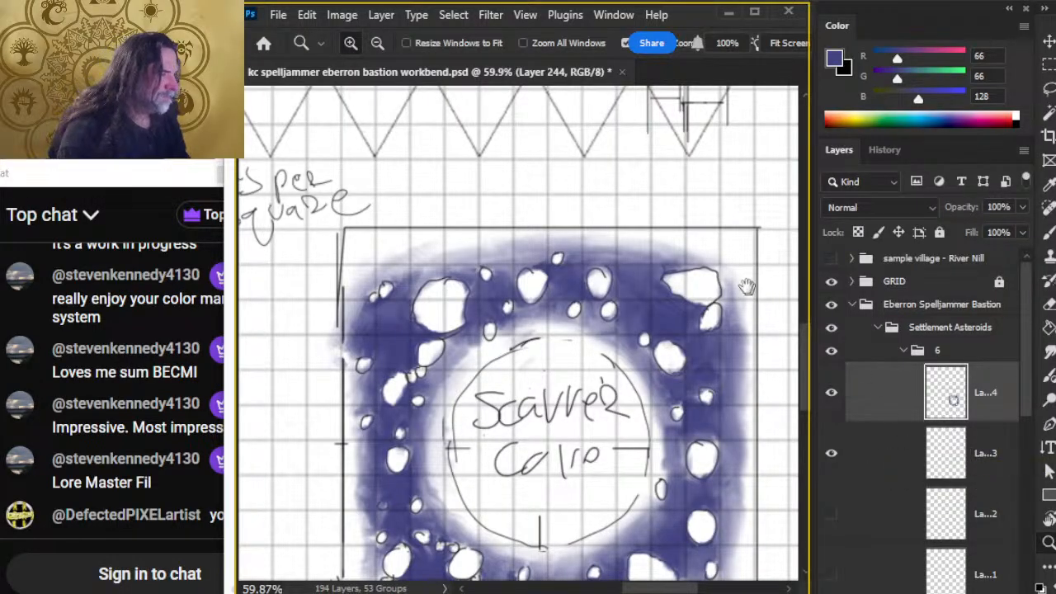
{"action": "scroll", "coordinate": [640, 262], "scroll_direction": "up", "scroll_amount": 4}
{"action": "key", "text": "e"}
{"action": "key", "text": "bracketright"}
{"action": "key", "text": "bracketright"}
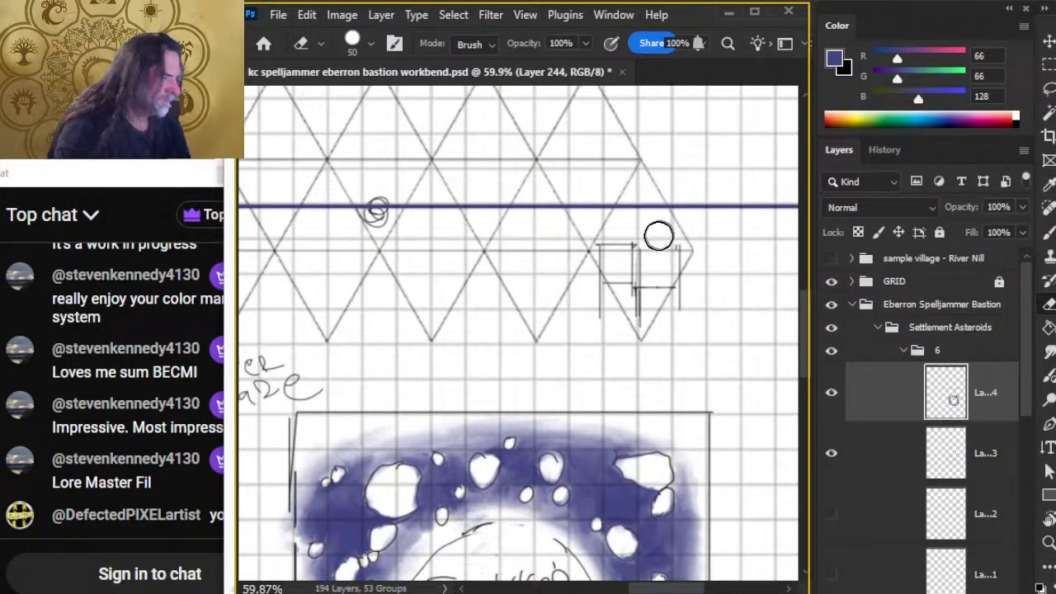
{"action": "left_click", "coordinate": [685, 206]}
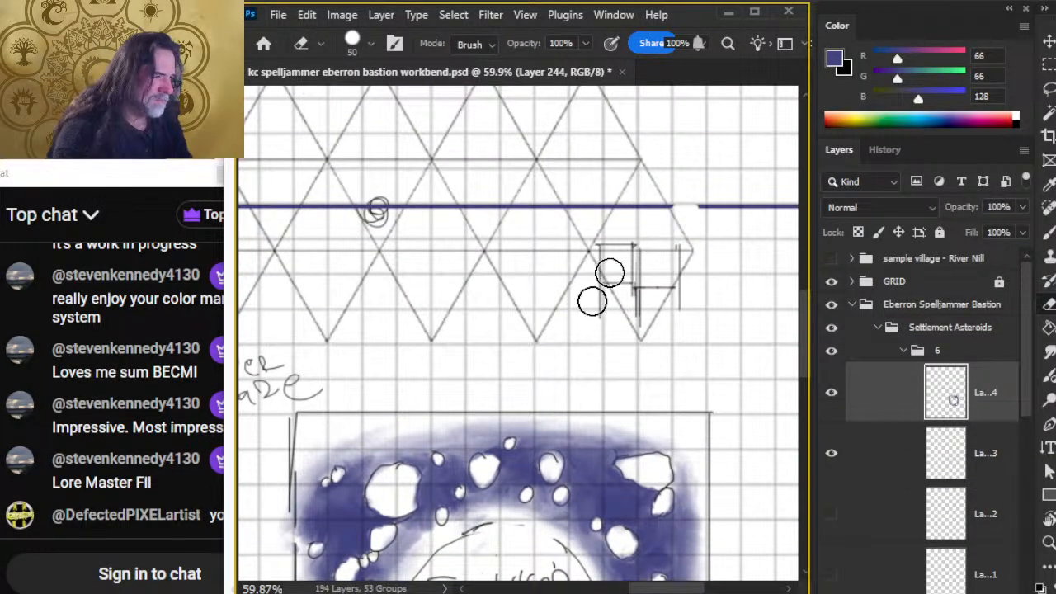
{"action": "left_click", "coordinate": [905, 455]}
{"action": "mouse_move", "coordinate": [660, 207]}
{"action": "left_mouse_down"}
{"action": "mouse_move", "coordinate": [594, 298]}
{"action": "mouse_move", "coordinate": [693, 268]}
{"action": "mouse_move", "coordinate": [567, 263]}
{"action": "left_mouse_up"}
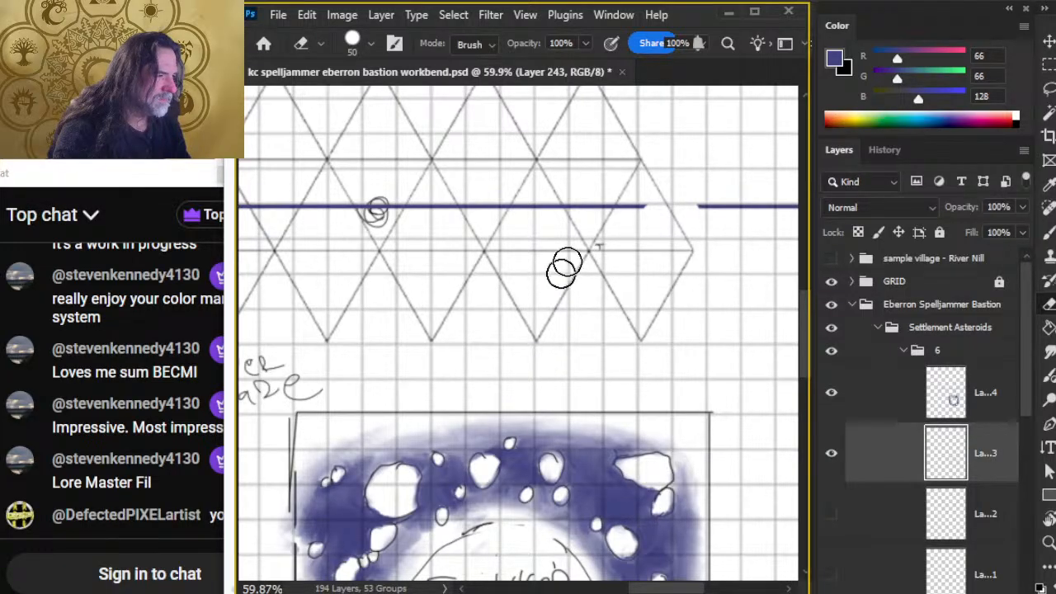
Step: Smudge the horizontal blue line on Layer 244 straight across its gap with a size 40 smudge brush
{"action": "key", "text": "r"}
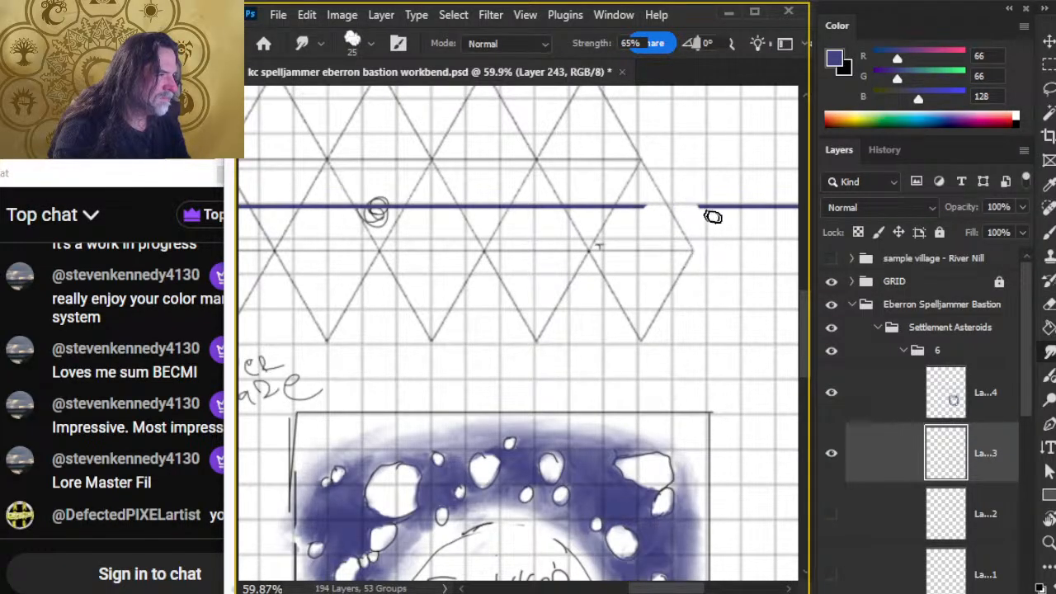
{"action": "left_click", "coordinate": [851, 404]}
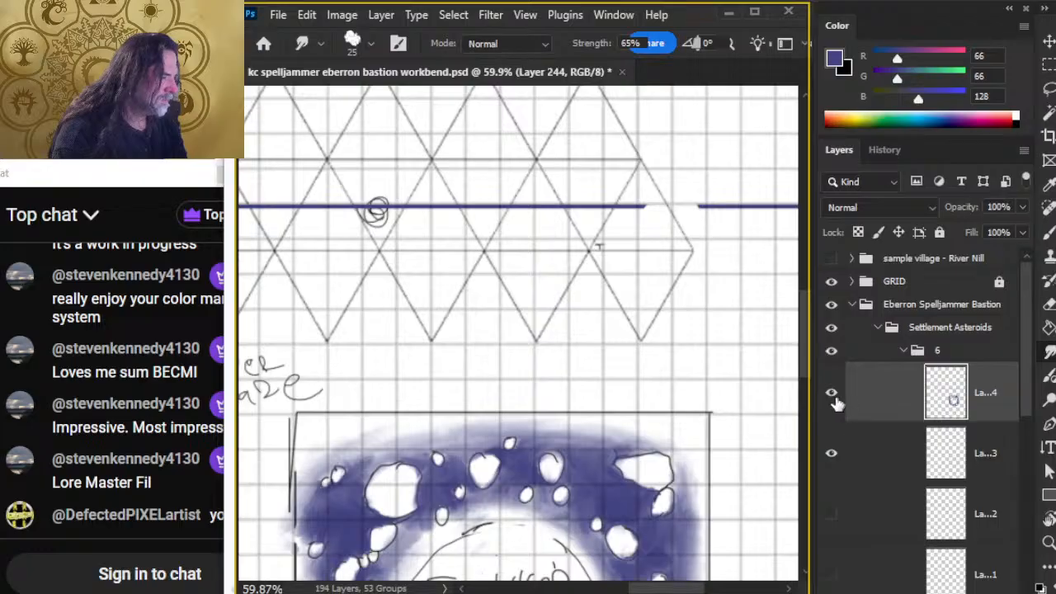
{"action": "left_click", "coordinate": [832, 396]}
{"action": "left_click", "coordinate": [832, 396]}
{"action": "key", "text": "bracketright"}
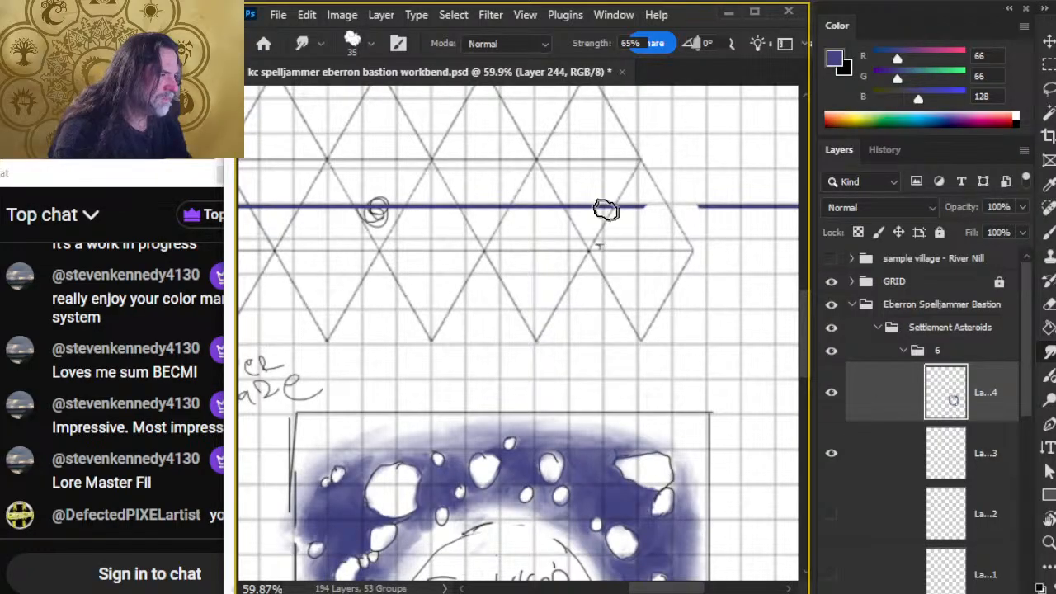
{"action": "key", "text": "bracketright"}
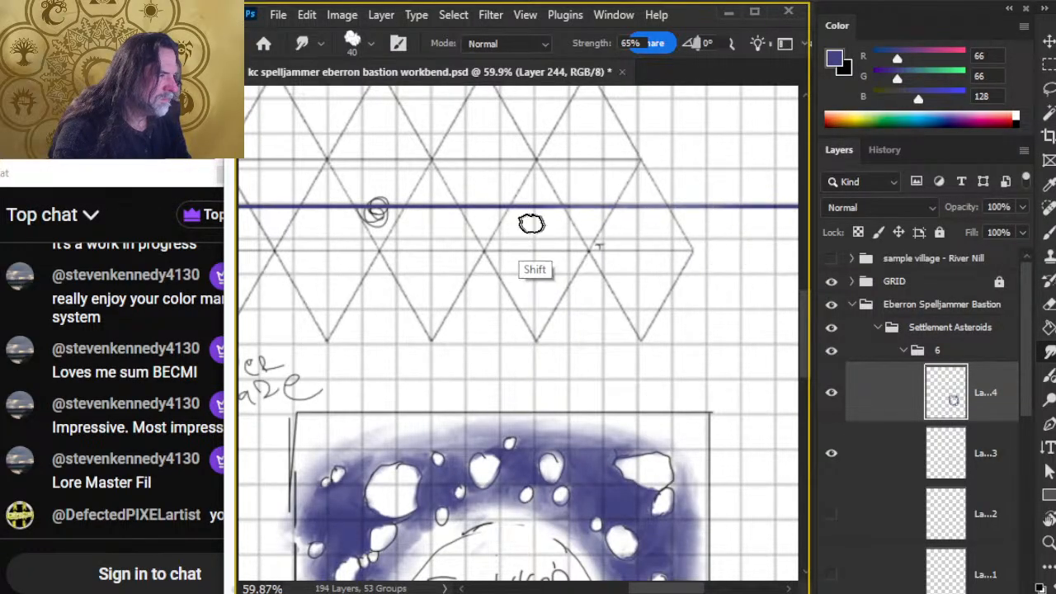
Step: Erase the scribbled circle beside the blue line from the isomap copy 3 layer with a size 40 eraser
{"action": "key", "text": "z"}
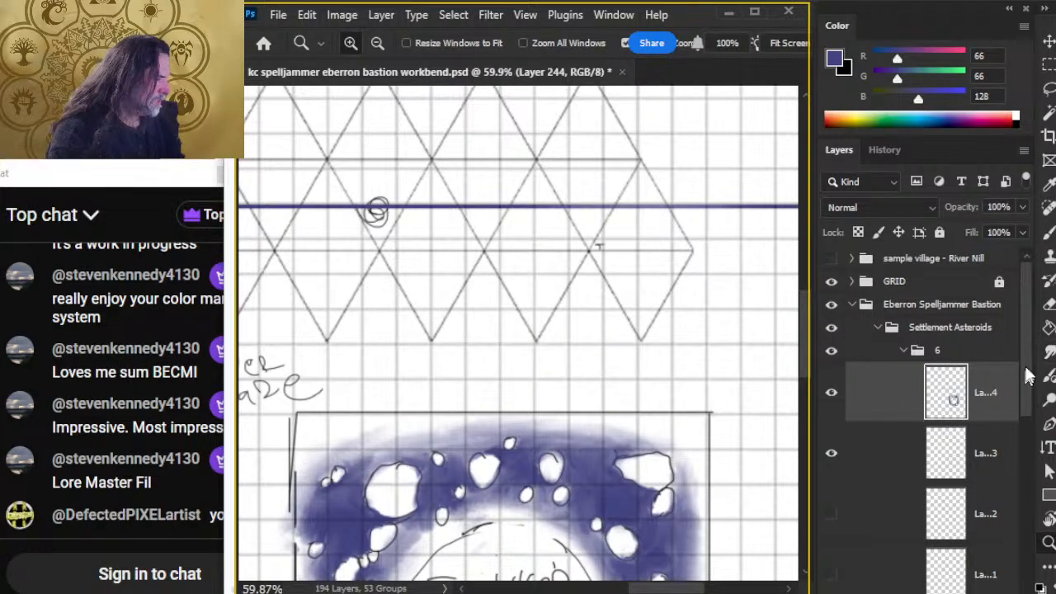
{"action": "left_click_drag", "start_coordinate": [1028, 376], "coordinate": [1030, 495]}
{"action": "left_click", "coordinate": [896, 487]}
{"action": "key", "text": "e"}
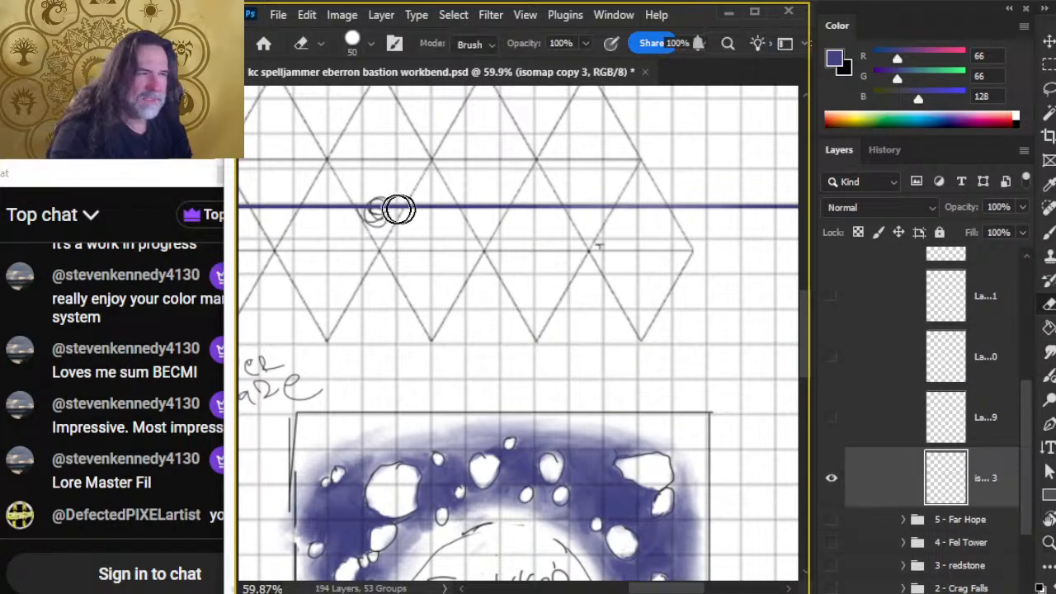
{"action": "key", "text": "bracketleft"}
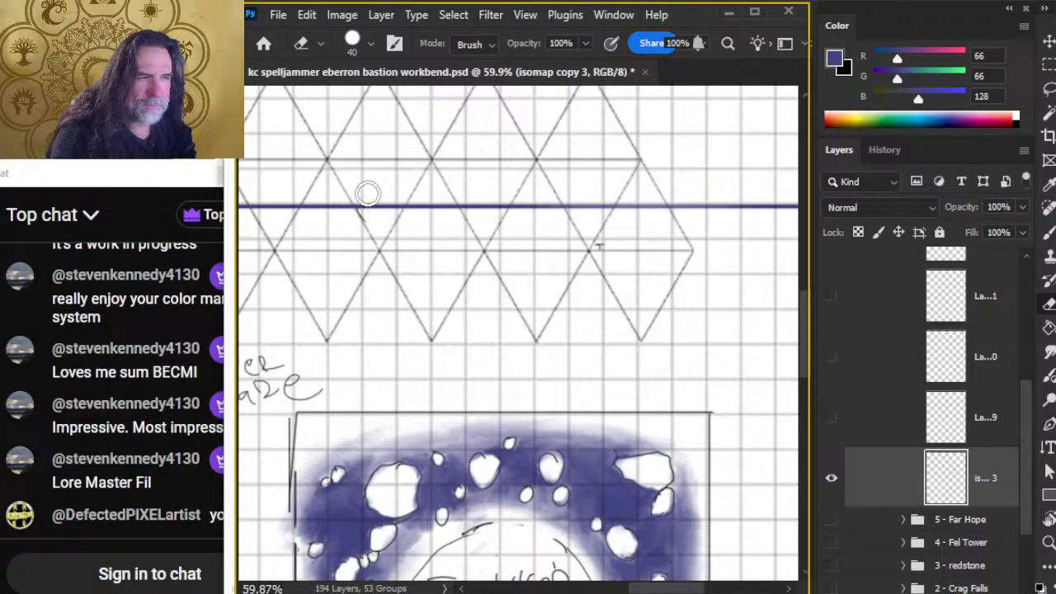
Step: Move the isomap copy 3 layer up in the layer stack, directly beneath Layer 243
{"action": "key", "text": "z"}
{"action": "scroll", "coordinate": [552, 355], "scroll_direction": "down", "scroll_amount": 5}
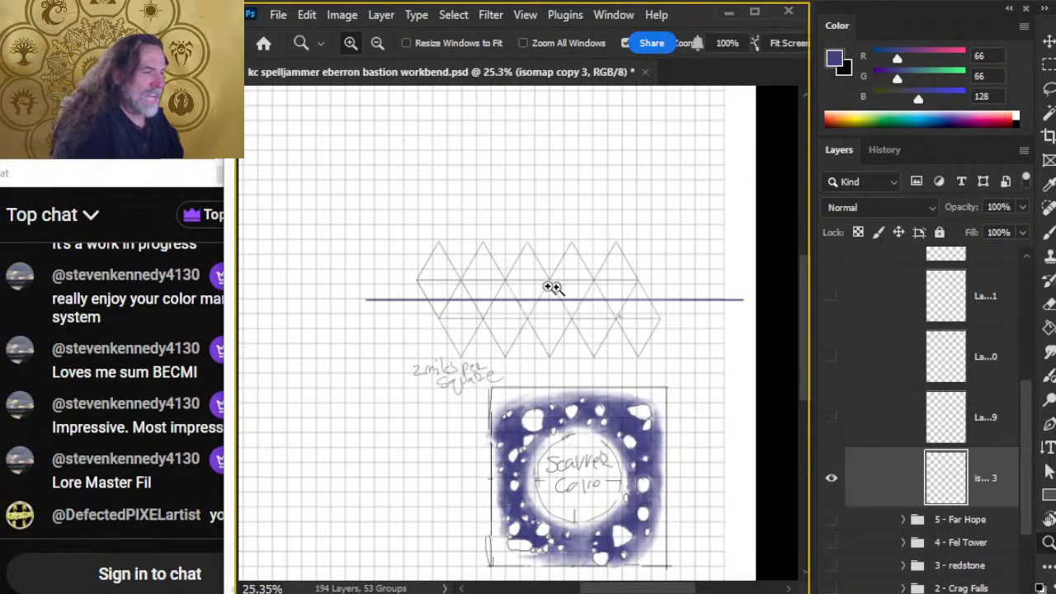
{"action": "left_click_drag", "start_coordinate": [498, 303], "coordinate": [563, 306]}
{"action": "left_click_drag", "start_coordinate": [646, 264], "coordinate": [534, 238]}
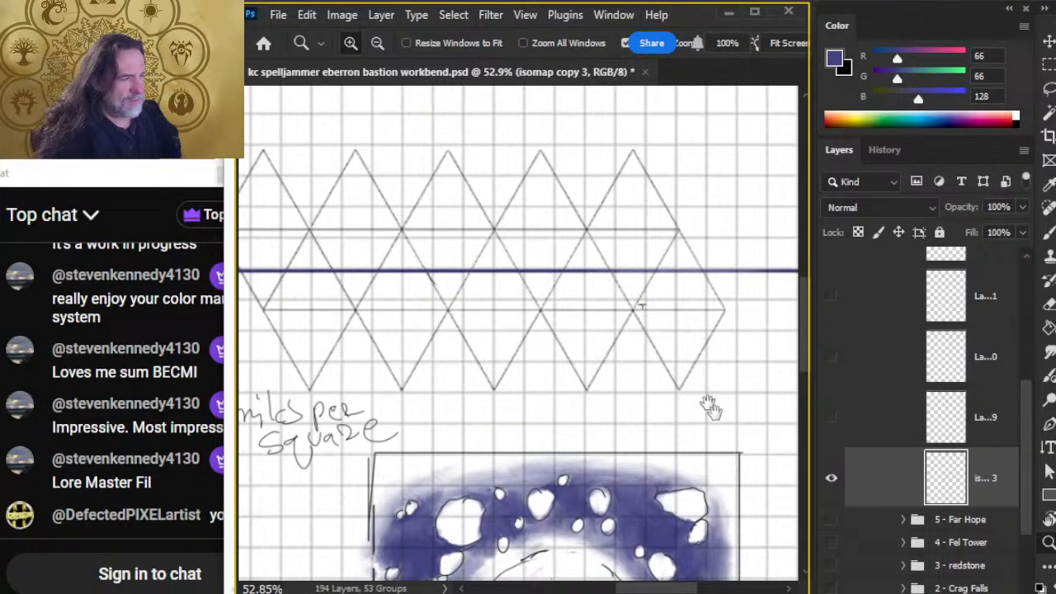
{"action": "mouse_move", "coordinate": [708, 405]}
{"action": "left_mouse_down"}
{"action": "mouse_move", "coordinate": [634, 223]}
{"action": "mouse_move", "coordinate": [584, 233]}
{"action": "left_mouse_up"}
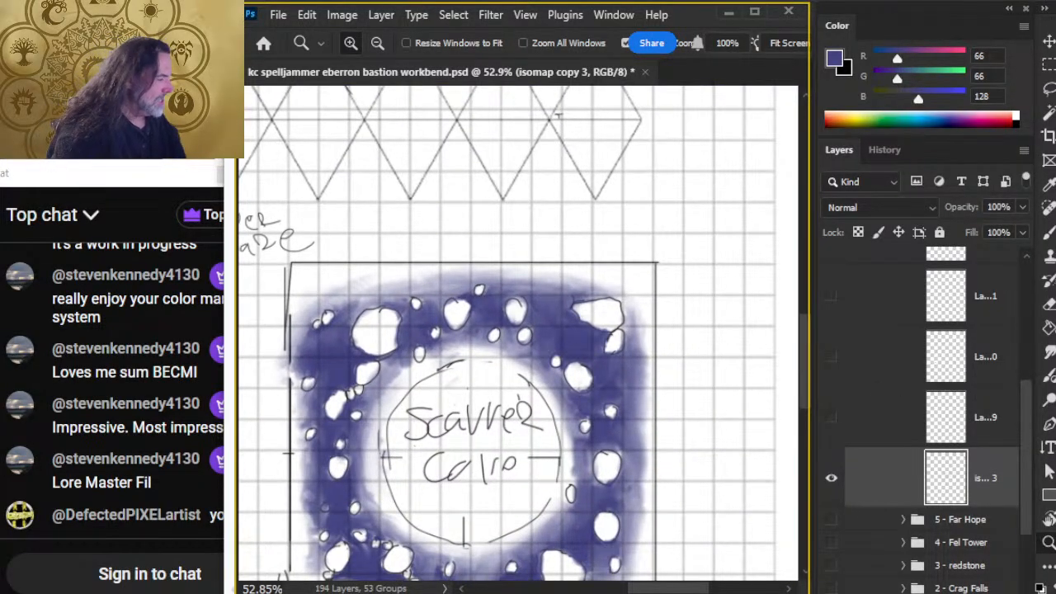
{"action": "scroll", "coordinate": [1021, 449], "scroll_direction": "up", "scroll_amount": 8}
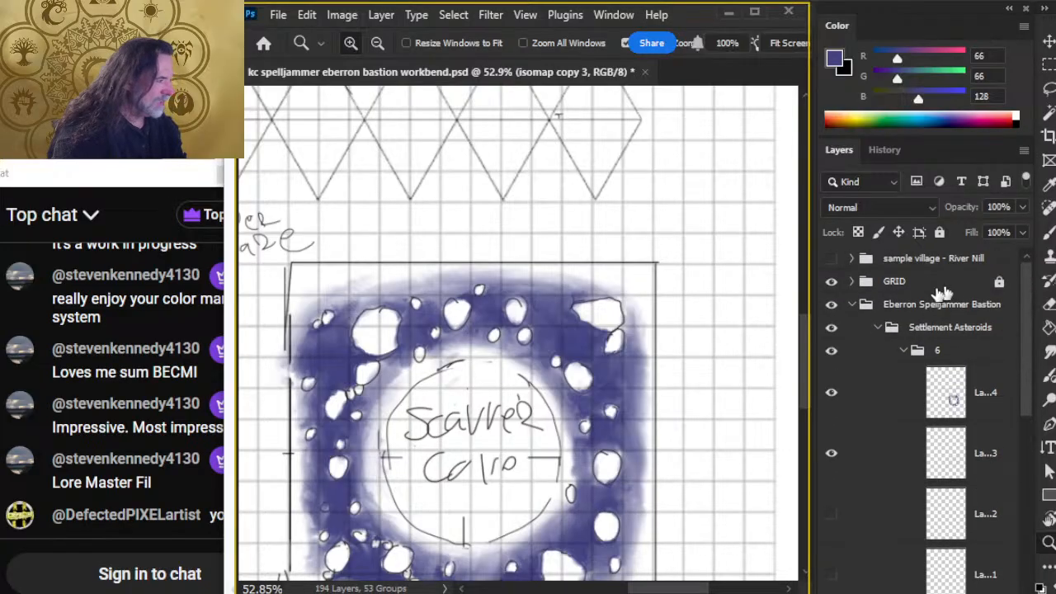
{"action": "left_click", "coordinate": [903, 392]}
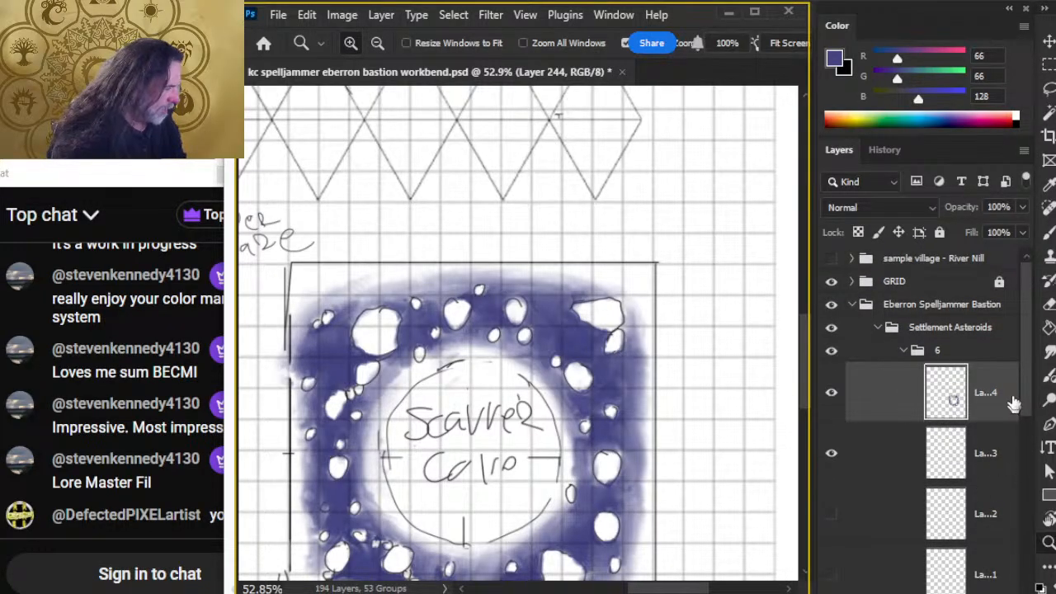
{"action": "left_click_drag", "start_coordinate": [1027, 397], "coordinate": [1028, 498]}
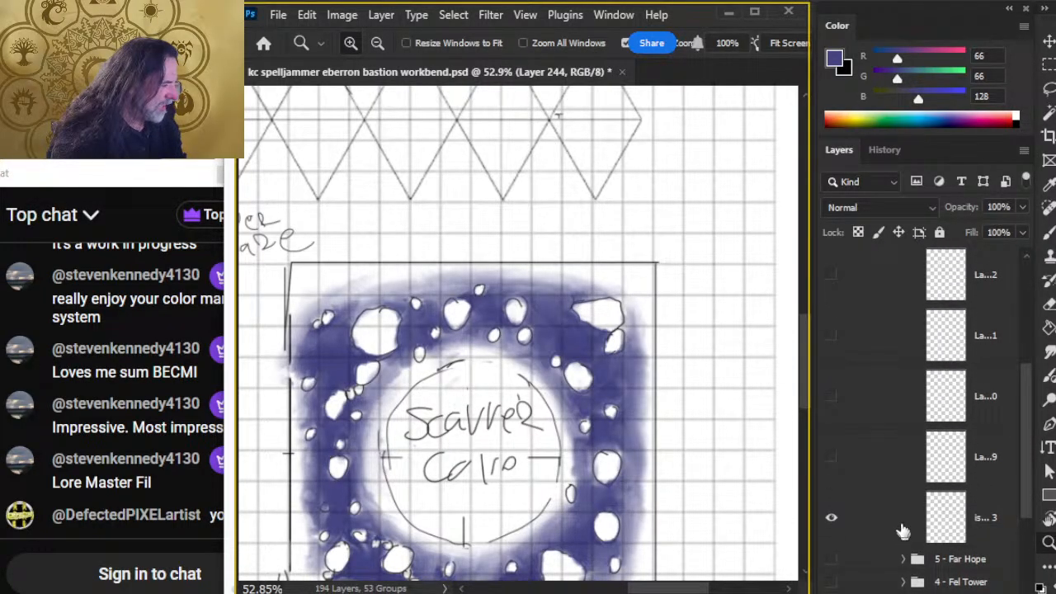
{"action": "left_click_drag", "start_coordinate": [901, 523], "coordinate": [891, 290]}
{"action": "left_click_drag", "start_coordinate": [1033, 444], "coordinate": [1037, 372]}
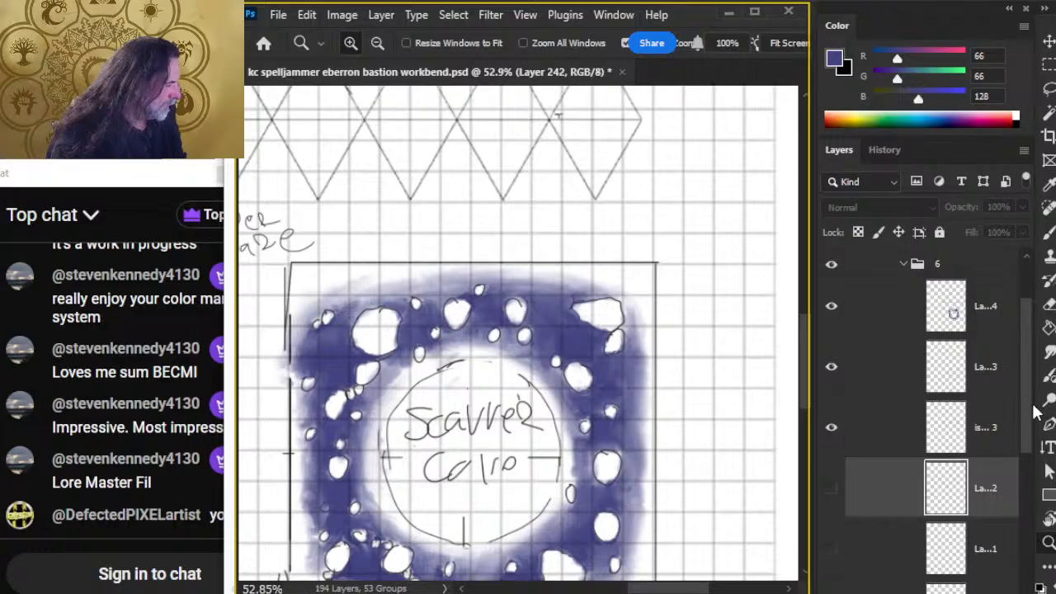
Step: Delete the four hidden sketch layers from Layer 242 down to Layer 239
{"action": "scroll", "coordinate": [1037, 413], "scroll_direction": "down", "scroll_amount": 3}
{"action": "left_click", "coordinate": [874, 495], "text": "shift"}
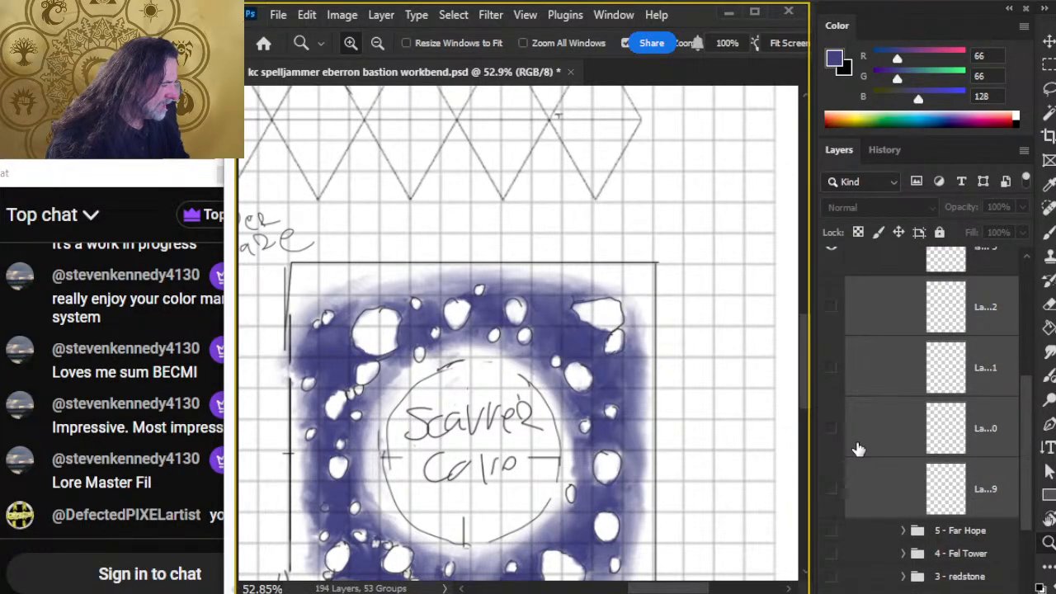
{"action": "key", "text": "ctrl+e"}
Step: Group Layer 244, Layer 243 and isomap copy 3, and add a new empty layer above the group
{"action": "scroll", "coordinate": [1020, 429], "scroll_direction": "up", "scroll_amount": 1}
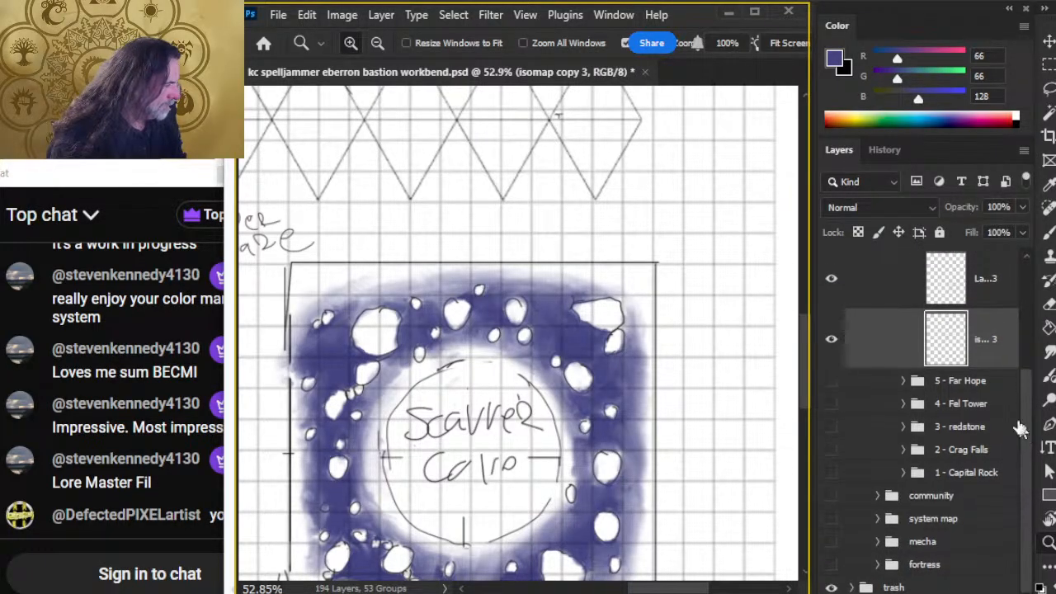
{"action": "scroll", "coordinate": [1021, 429], "scroll_direction": "up", "scroll_amount": 3}
{"action": "left_click", "coordinate": [908, 364], "text": "ctrl"}
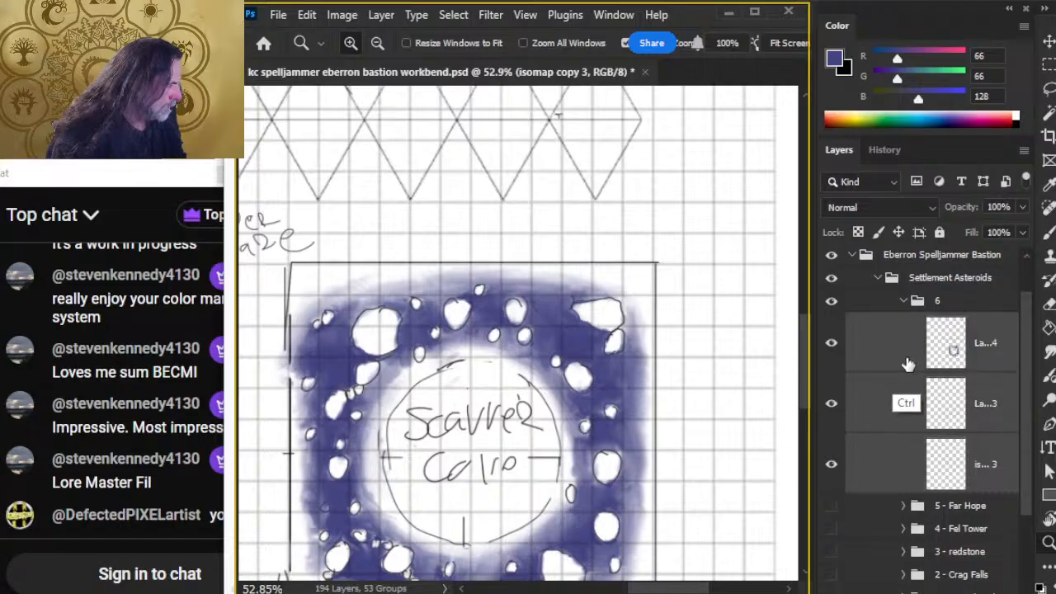
{"action": "key", "text": "ctrl+g"}
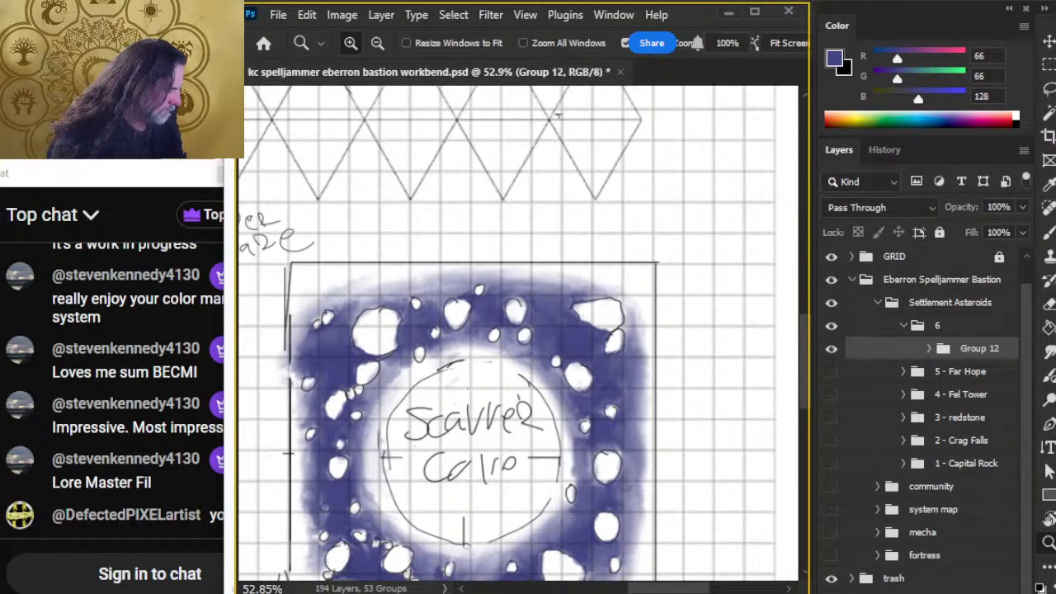
{"action": "key", "text": "ctrl+shift+alt+n"}
Step: Outline two stacked grid squares in white at 34% opacity with a size 5 brush, beside the large upper-left rock on the haze
{"action": "key", "text": "d"}
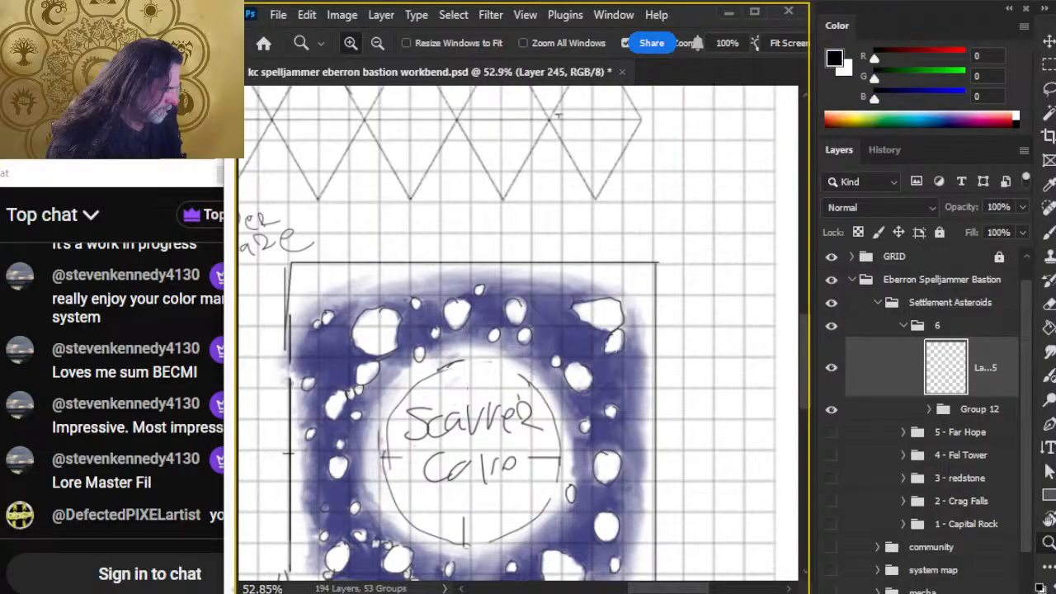
{"action": "left_click_drag", "start_coordinate": [408, 406], "coordinate": [469, 370]}
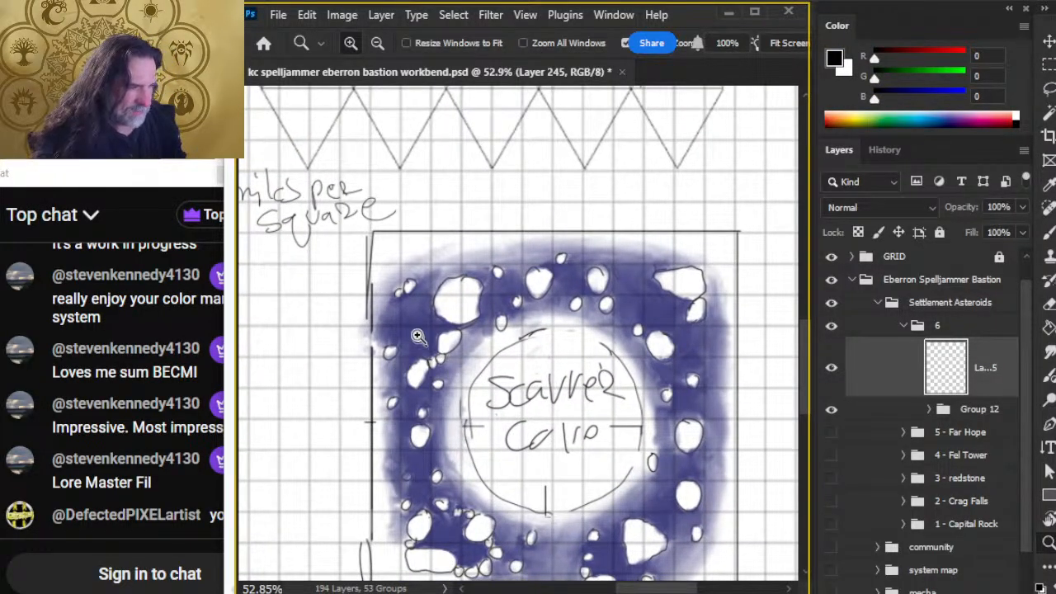
{"action": "left_click_drag", "start_coordinate": [411, 335], "coordinate": [454, 333]}
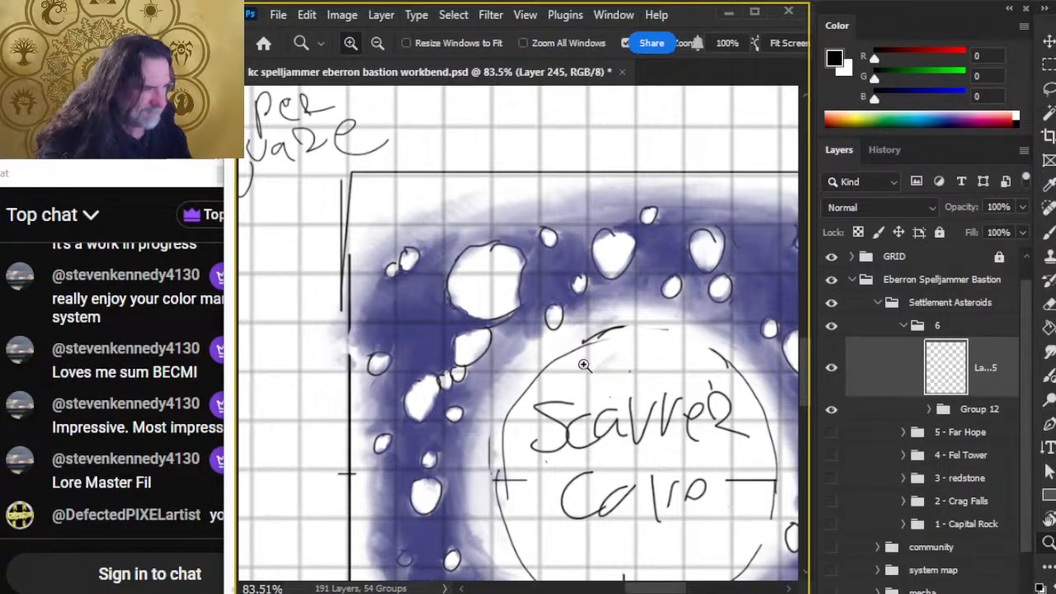
{"action": "key", "text": "b"}
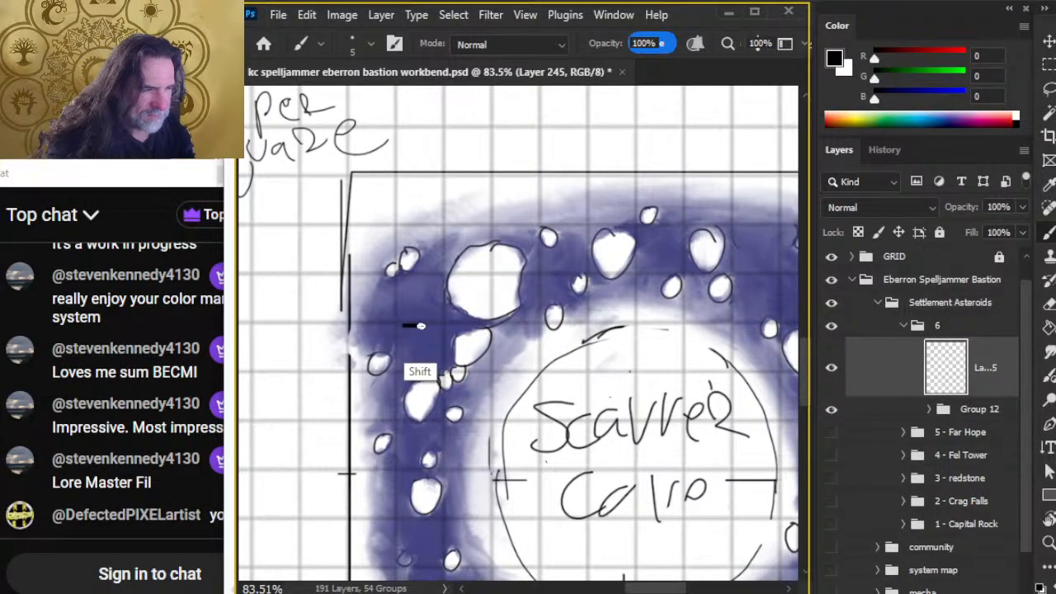
{"action": "key", "text": "x"}
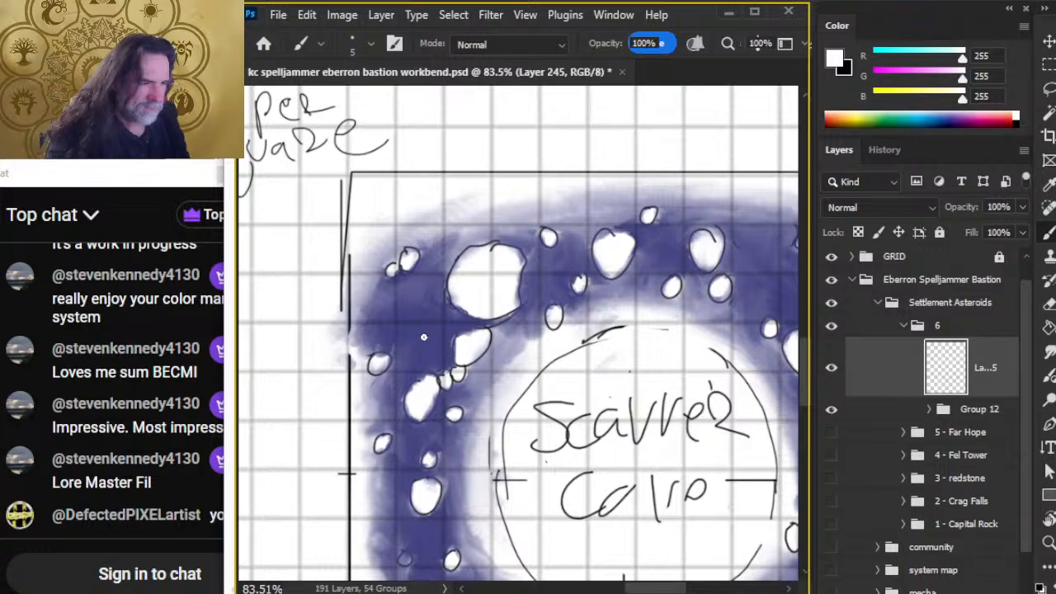
{"action": "mouse_move", "coordinate": [403, 326]}
{"action": "left_mouse_down"}
{"action": "mouse_move", "coordinate": [437, 328]}
{"action": "mouse_move", "coordinate": [401, 322]}
{"action": "mouse_move", "coordinate": [402, 373]}
{"action": "mouse_move", "coordinate": [444, 364]}
{"action": "mouse_move", "coordinate": [443, 323]}
{"action": "left_mouse_up"}
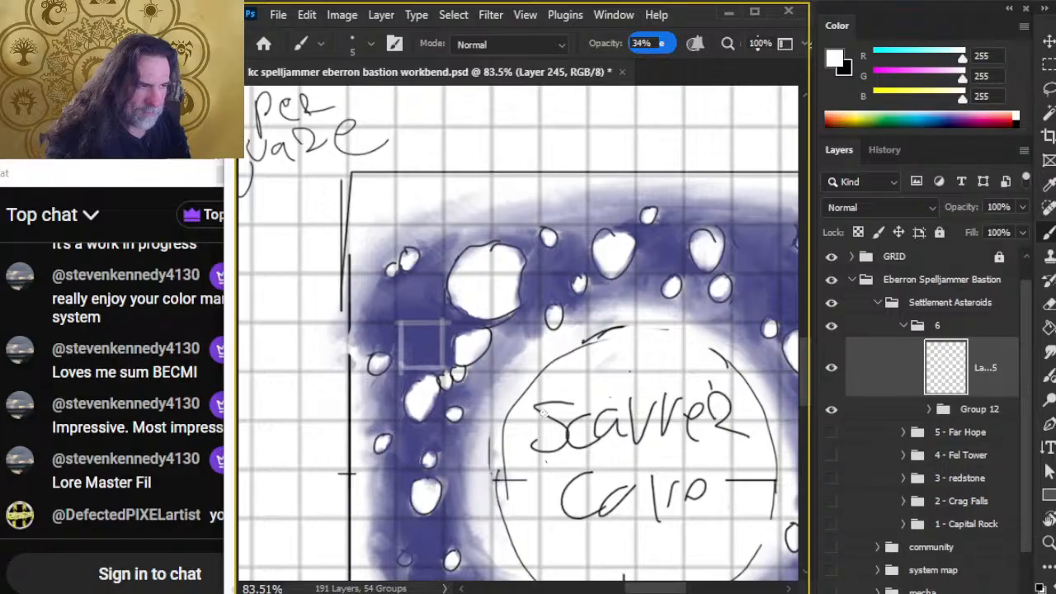
{"action": "mouse_move", "coordinate": [400, 278]}
{"action": "left_mouse_down"}
{"action": "mouse_move", "coordinate": [403, 298]}
{"action": "mouse_move", "coordinate": [401, 276]}
{"action": "mouse_move", "coordinate": [439, 277]}
{"action": "mouse_move", "coordinate": [444, 333]}
{"action": "left_mouse_up"}
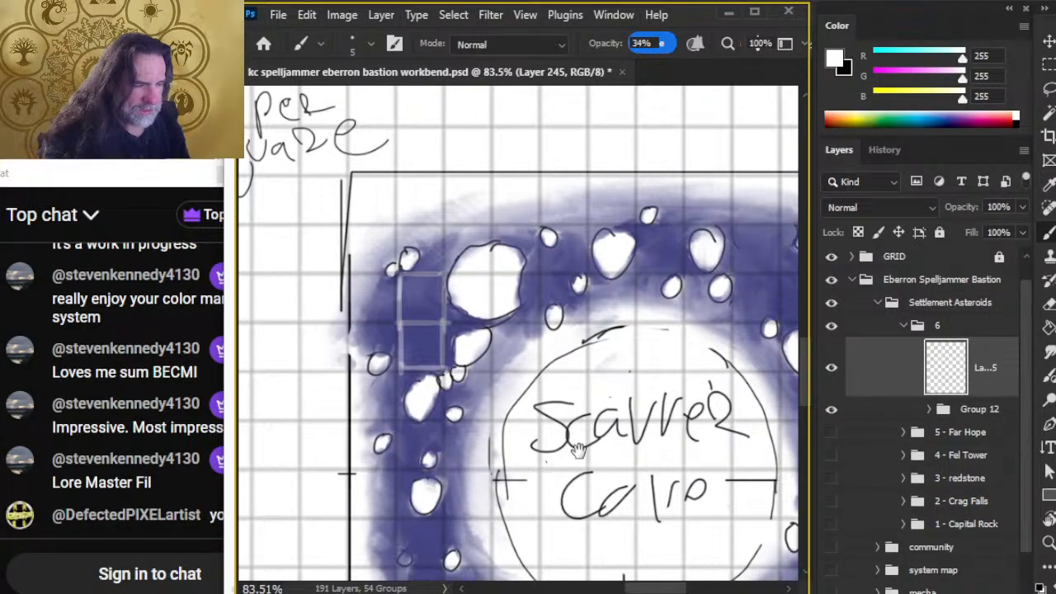
Step: Outline one grid square in white between the two rocks at the top middle of the blue haze
{"action": "mouse_move", "coordinate": [551, 460]}
{"action": "left_mouse_down"}
{"action": "mouse_move", "coordinate": [518, 411]}
{"action": "mouse_move", "coordinate": [500, 424]}
{"action": "left_mouse_up"}
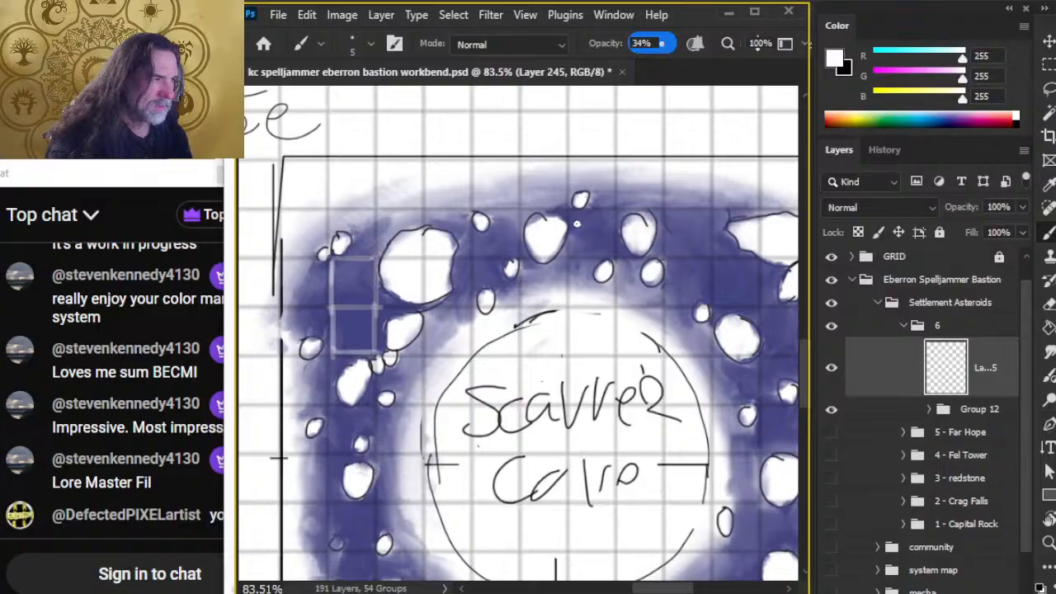
{"action": "mouse_move", "coordinate": [570, 211]}
{"action": "left_mouse_down"}
{"action": "mouse_move", "coordinate": [573, 259]}
{"action": "mouse_move", "coordinate": [612, 256]}
{"action": "left_mouse_up"}
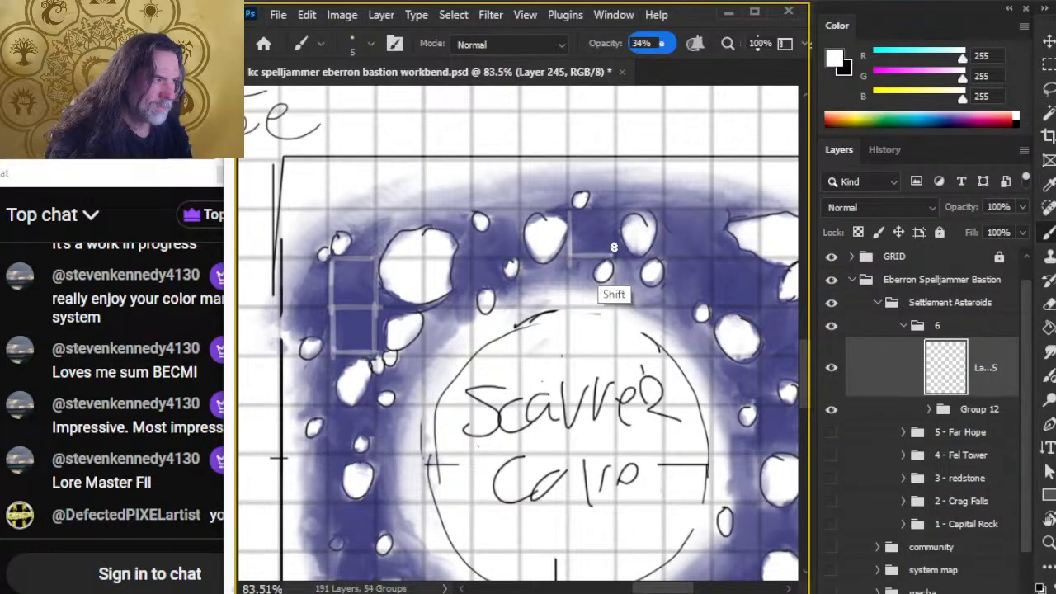
{"action": "left_click", "coordinate": [614, 211], "text": "shift"}
{"action": "left_click", "coordinate": [569, 211], "text": "shift"}
{"action": "key", "text": "e"}
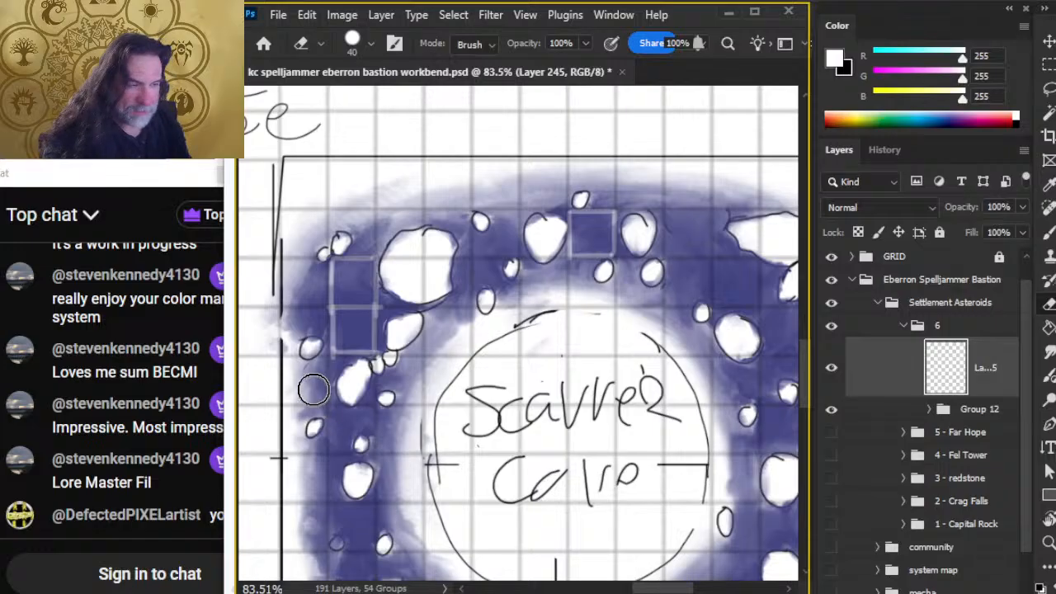
Step: Outline a white grid square in the upper haze, just left of the large upper-right rock
{"action": "mouse_move", "coordinate": [741, 348]}
{"action": "left_mouse_down"}
{"action": "mouse_move", "coordinate": [647, 385]}
{"action": "mouse_move", "coordinate": [638, 540]}
{"action": "mouse_move", "coordinate": [554, 157]}
{"action": "left_mouse_up"}
{"action": "key", "text": "b"}
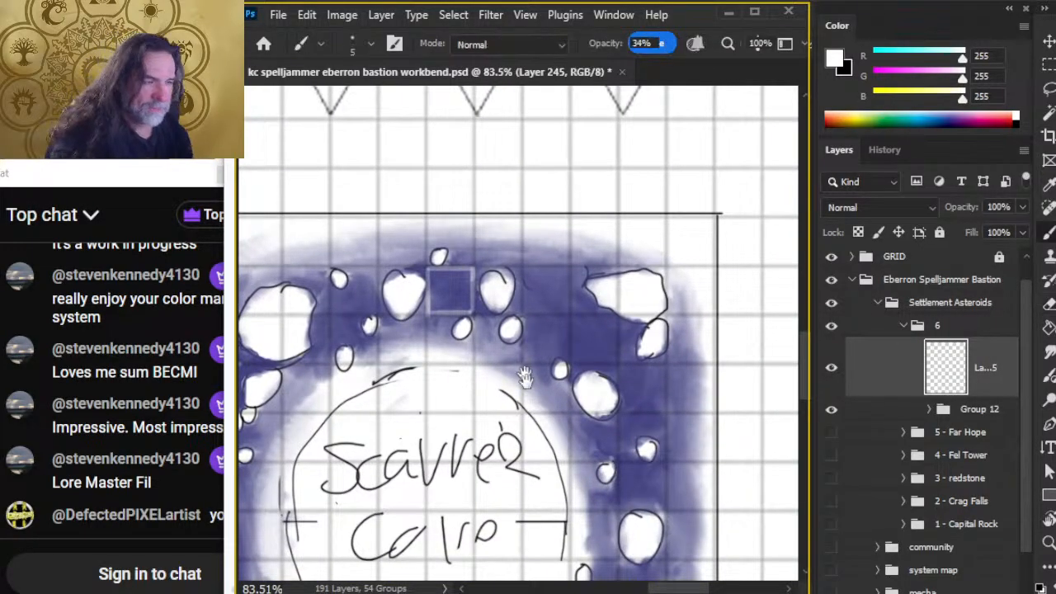
{"action": "mouse_move", "coordinate": [526, 379]}
{"action": "left_mouse_down"}
{"action": "mouse_move", "coordinate": [632, 303]}
{"action": "mouse_move", "coordinate": [569, 324]}
{"action": "left_mouse_up"}
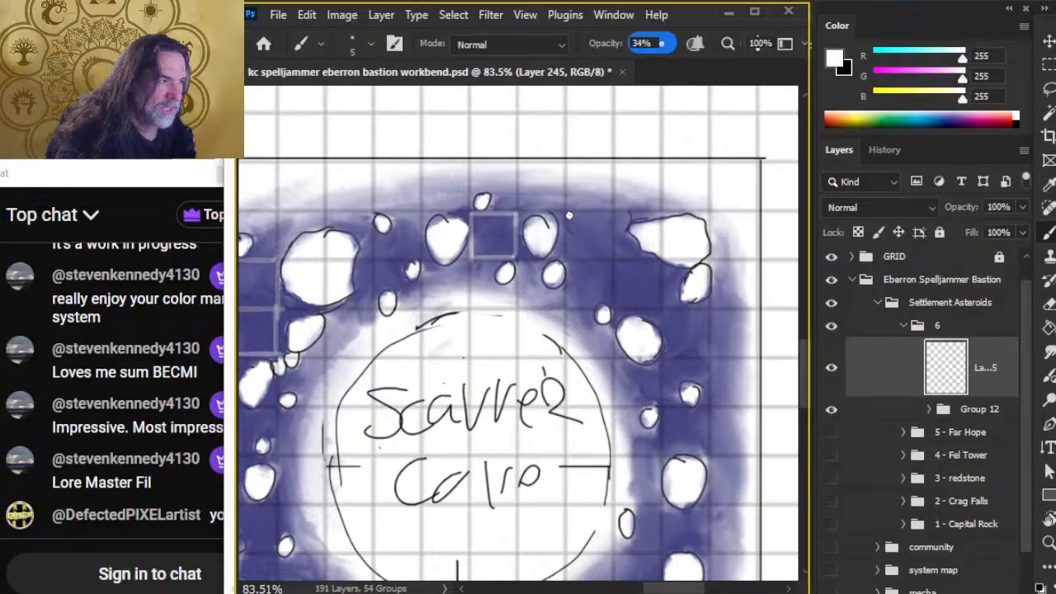
{"action": "left_click", "coordinate": [568, 215]}
{"action": "left_click", "coordinate": [570, 256], "text": "shift"}
{"action": "left_click", "coordinate": [613, 256], "text": "shift"}
{"action": "left_click", "coordinate": [613, 214], "text": "shift"}
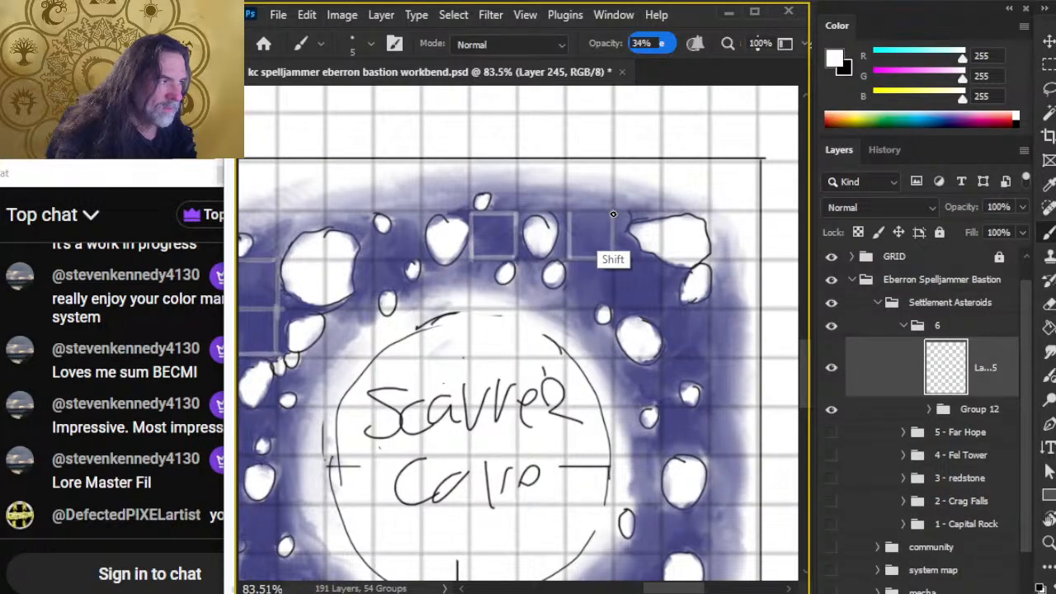
Step: Outline two more white grid squares side by side, directly beneath the square near the upper-right rock, forming an L shape
{"action": "left_click", "coordinate": [570, 257]}
{"action": "left_click", "coordinate": [570, 305], "text": "shift"}
{"action": "left_click", "coordinate": [613, 305], "text": "shift"}
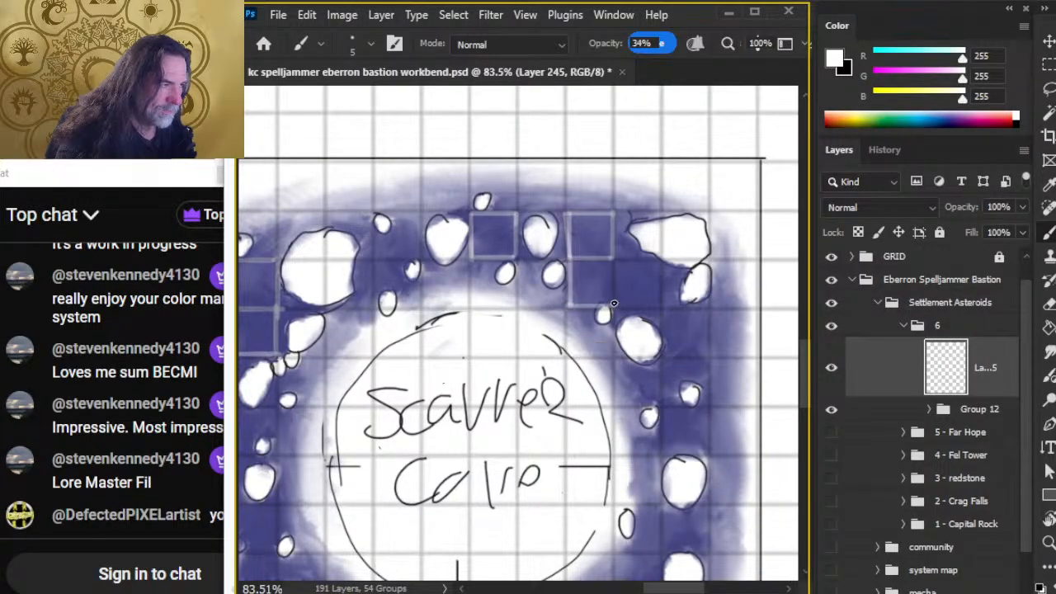
{"action": "left_click", "coordinate": [613, 257], "text": "shift"}
{"action": "left_click", "coordinate": [658, 257], "text": "shift"}
{"action": "left_click", "coordinate": [658, 305], "text": "shift"}
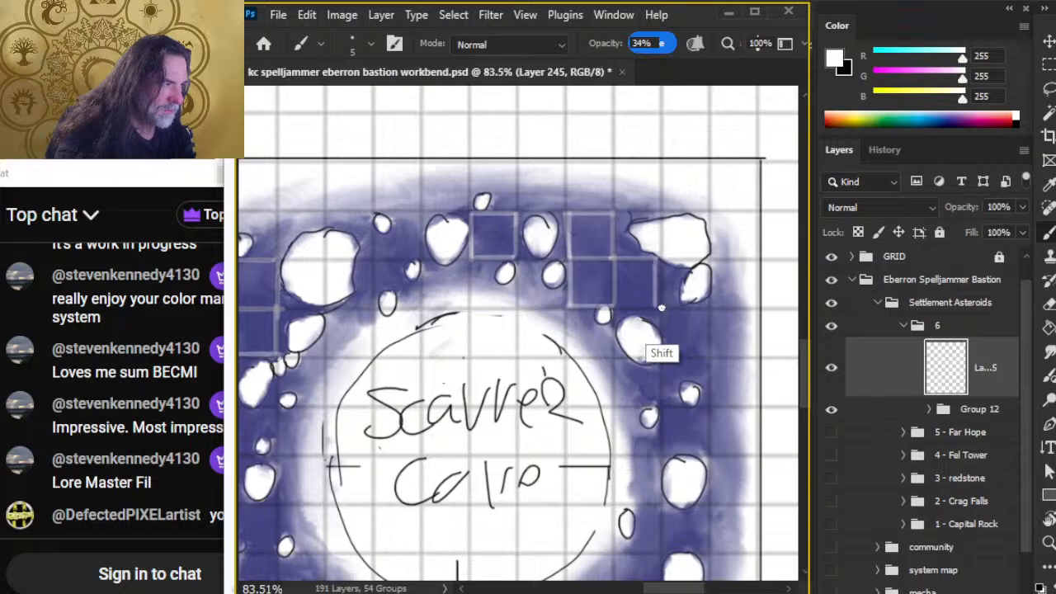
{"action": "left_click", "coordinate": [613, 305], "text": "shift"}
Step: Outline another white grid square diagonally below the L-shaped group of squares, to the right of the oval rock
{"action": "left_click_drag", "start_coordinate": [669, 370], "coordinate": [579, 312]}
{"action": "left_click", "coordinate": [573, 250]}
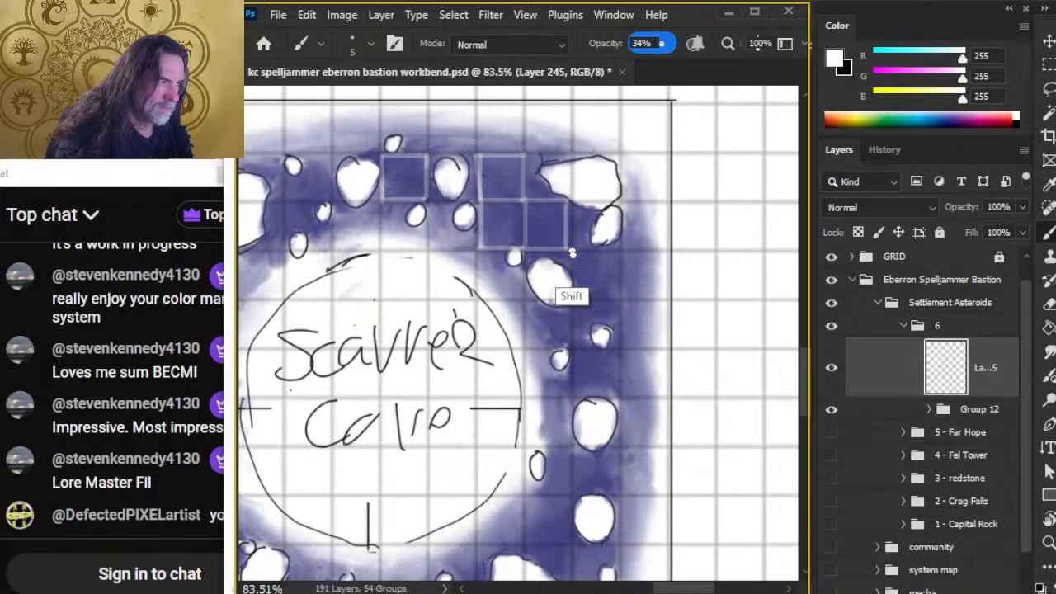
{"action": "left_click", "coordinate": [574, 299], "text": "shift"}
{"action": "left_click", "coordinate": [626, 300], "text": "shift"}
{"action": "left_click", "coordinate": [625, 250], "text": "shift"}
{"action": "left_click", "coordinate": [573, 250], "text": "shift"}
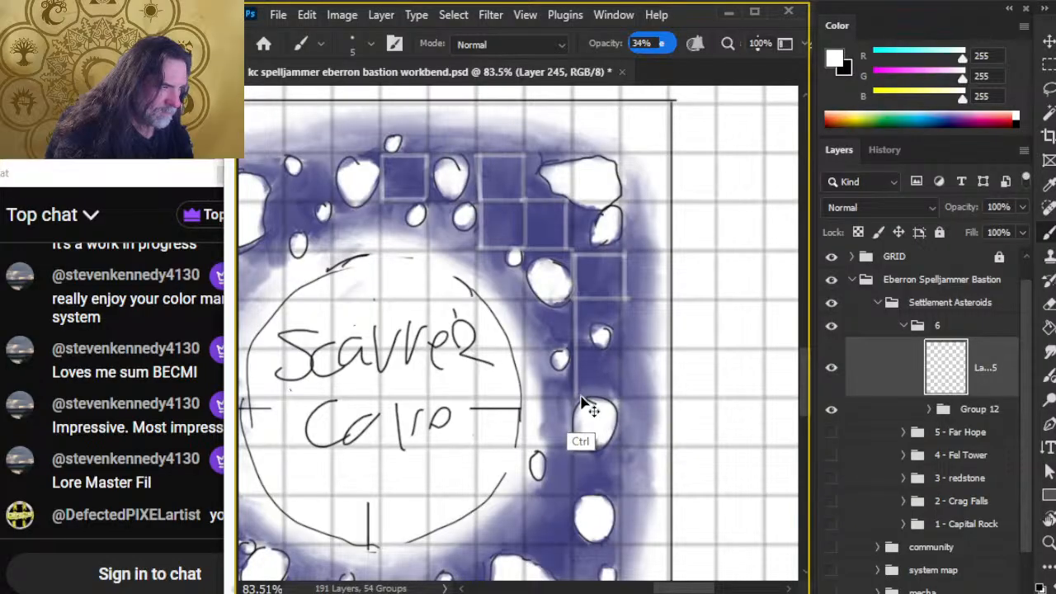
Step: Outline white grid squares above and below the middle oval rock in the right haze, beside the lower oval rock, and above the bottom round rock
{"action": "mouse_move", "coordinate": [575, 392]}
{"action": "left_mouse_down"}
{"action": "mouse_move", "coordinate": [577, 359]}
{"action": "mouse_move", "coordinate": [609, 354]}
{"action": "mouse_move", "coordinate": [625, 365]}
{"action": "mouse_move", "coordinate": [623, 354]}
{"action": "mouse_move", "coordinate": [622, 396]}
{"action": "mouse_move", "coordinate": [575, 397]}
{"action": "left_mouse_up"}
{"action": "mouse_move", "coordinate": [591, 478]}
{"action": "left_mouse_down"}
{"action": "mouse_move", "coordinate": [585, 332]}
{"action": "mouse_move", "coordinate": [563, 352]}
{"action": "mouse_move", "coordinate": [603, 351]}
{"action": "mouse_move", "coordinate": [610, 313]}
{"action": "mouse_move", "coordinate": [566, 315]}
{"action": "left_mouse_up"}
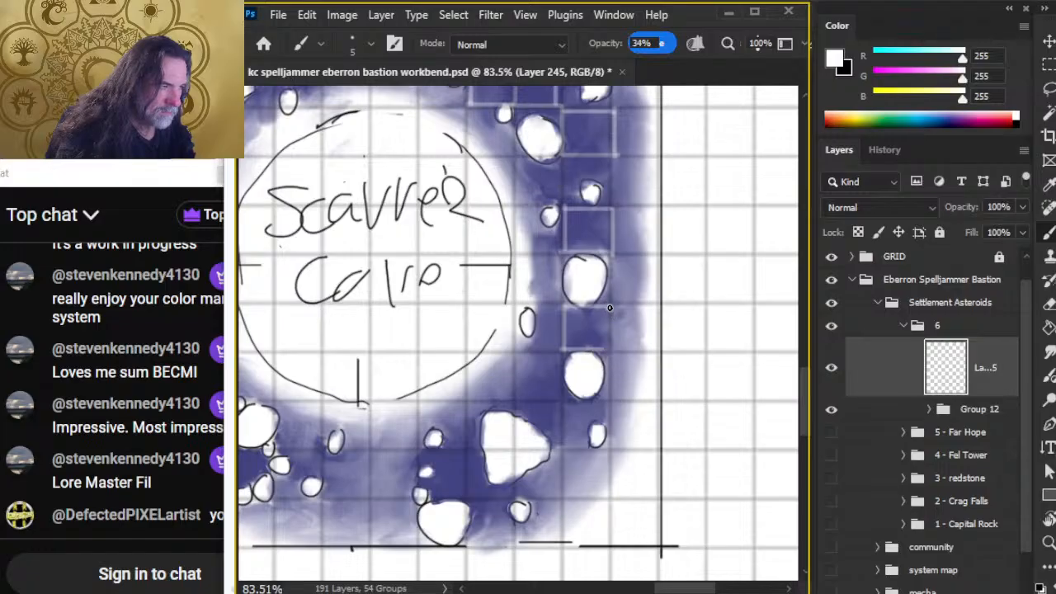
{"action": "scroll", "coordinate": [581, 388], "scroll_direction": "down", "scroll_amount": 3}
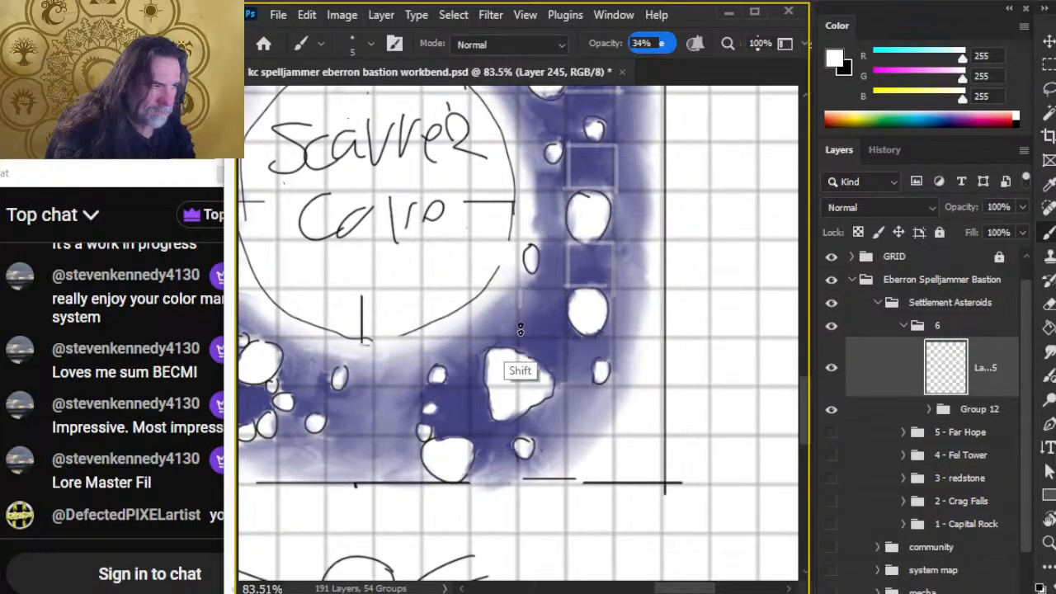
{"action": "mouse_move", "coordinate": [518, 337]}
{"action": "left_mouse_down"}
{"action": "mouse_move", "coordinate": [568, 339]}
{"action": "mouse_move", "coordinate": [566, 292]}
{"action": "mouse_move", "coordinate": [519, 292]}
{"action": "left_mouse_up"}
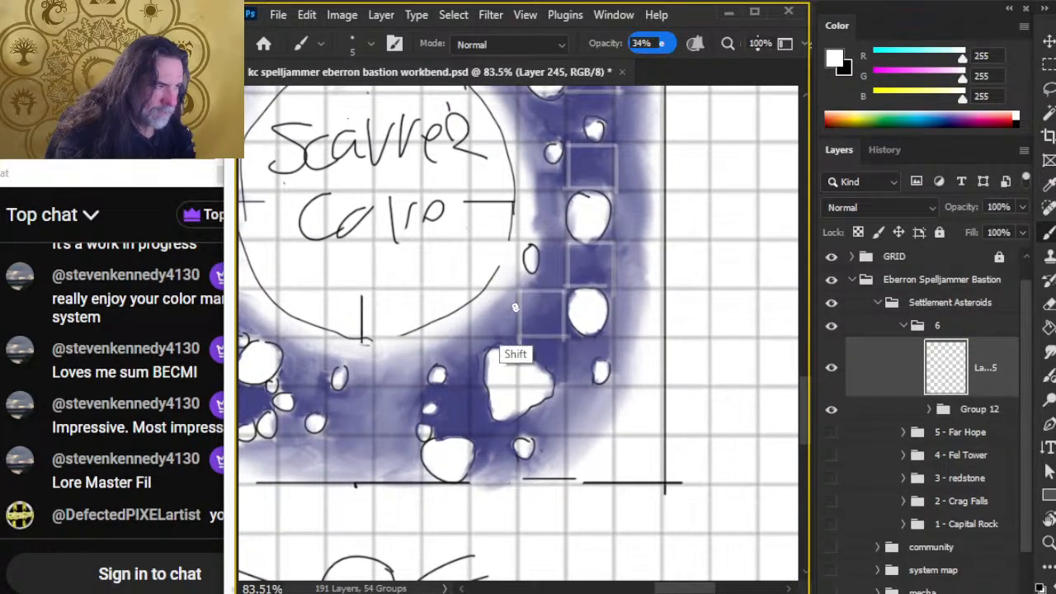
{"action": "left_click_drag", "start_coordinate": [534, 435], "coordinate": [587, 379]}
{"action": "mouse_move", "coordinate": [485, 332]}
{"action": "left_mouse_down"}
{"action": "mouse_move", "coordinate": [529, 332]}
{"action": "mouse_move", "coordinate": [522, 382]}
{"action": "mouse_move", "coordinate": [484, 382]}
{"action": "mouse_move", "coordinate": [480, 337]}
{"action": "left_mouse_up"}
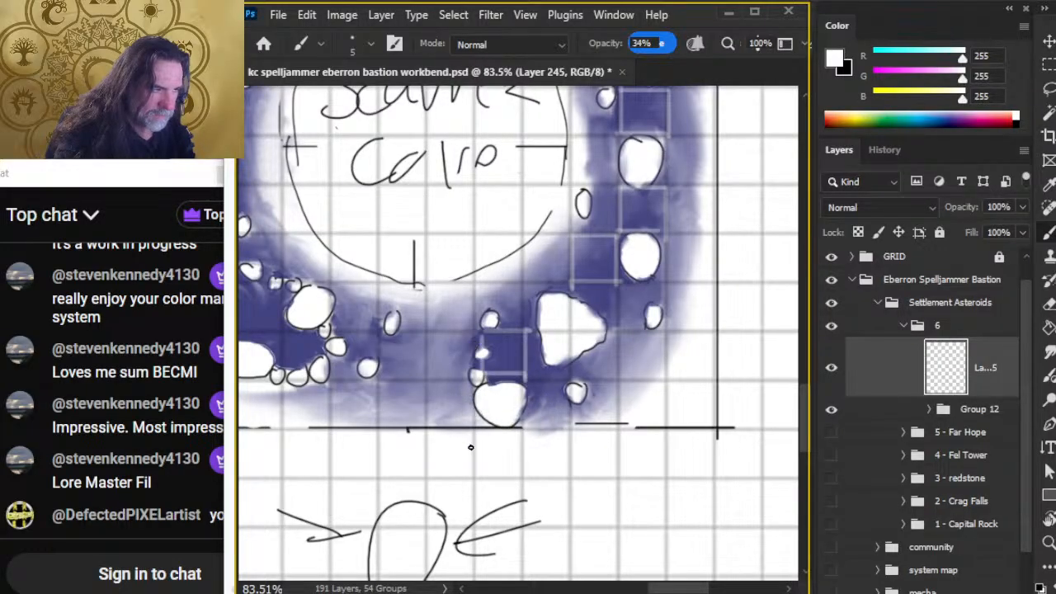
Step: Outline two diagonally adjoining white grid squares inside the lower-left rock cluster and another square just above the cluster
{"action": "left_click_drag", "start_coordinate": [436, 400], "coordinate": [594, 425]}
{"action": "mouse_move", "coordinate": [400, 313]}
{"action": "left_mouse_down"}
{"action": "mouse_move", "coordinate": [396, 361]}
{"action": "mouse_move", "coordinate": [441, 356]}
{"action": "mouse_move", "coordinate": [443, 312]}
{"action": "mouse_move", "coordinate": [397, 314]}
{"action": "left_mouse_up"}
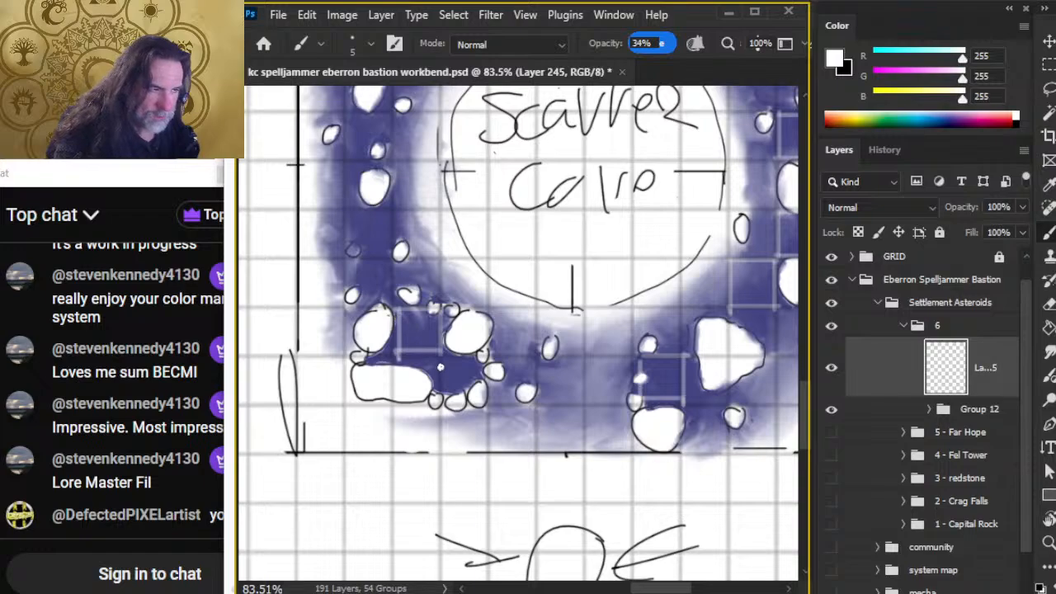
{"action": "left_click_drag", "start_coordinate": [444, 356], "coordinate": [443, 398]}
{"action": "key", "text": "ctrl+z"}
{"action": "mouse_move", "coordinate": [444, 357]}
{"action": "left_mouse_down"}
{"action": "mouse_move", "coordinate": [440, 401]}
{"action": "mouse_move", "coordinate": [486, 405]}
{"action": "mouse_move", "coordinate": [484, 359]}
{"action": "mouse_move", "coordinate": [442, 358]}
{"action": "left_mouse_up"}
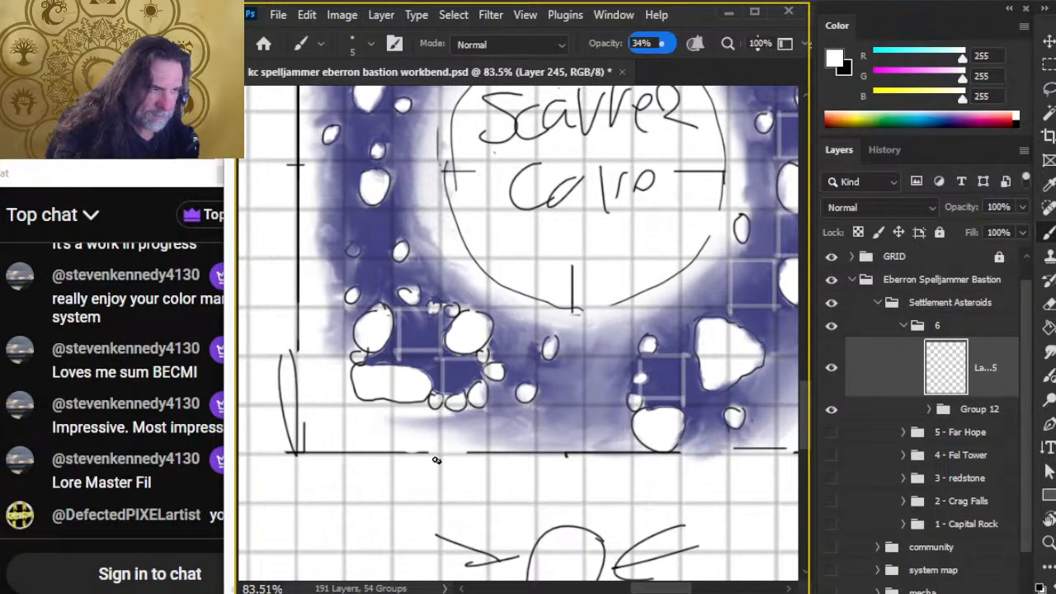
{"action": "left_click_drag", "start_coordinate": [423, 308], "coordinate": [462, 363]}
{"action": "mouse_move", "coordinate": [390, 316]}
{"action": "left_mouse_down"}
{"action": "mouse_move", "coordinate": [389, 361]}
{"action": "mouse_move", "coordinate": [434, 359]}
{"action": "mouse_move", "coordinate": [434, 319]}
{"action": "mouse_move", "coordinate": [388, 318]}
{"action": "left_mouse_up"}
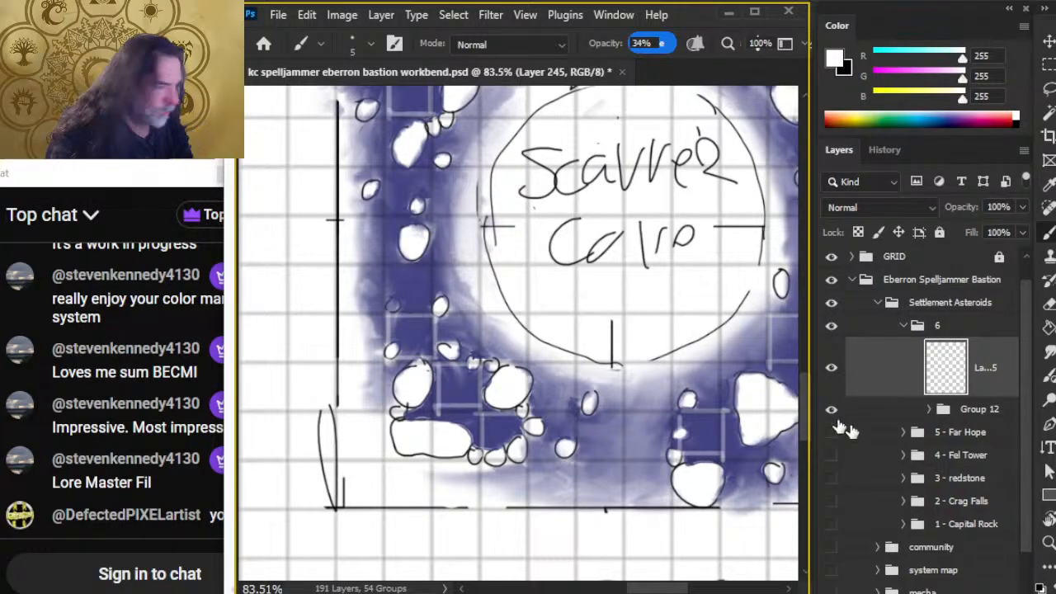
Step: Erase the blue haze inside the small rocks above the lower-left cluster on Layer 244 in Group 12, using a small eraser
{"action": "left_click", "coordinate": [914, 419]}
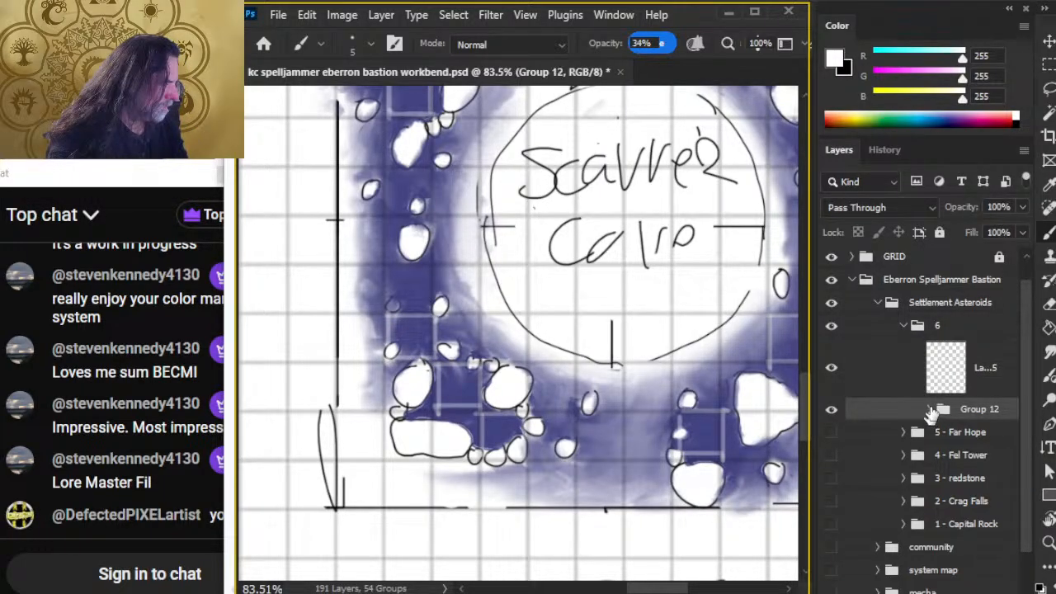
{"action": "left_click", "coordinate": [929, 408]}
{"action": "left_click", "coordinate": [894, 452]}
{"action": "key", "text": "e"}
{"action": "key", "text": "bracketleft"}
{"action": "key", "text": "bracketleft"}
{"action": "key", "text": "bracketleft"}
{"action": "key", "text": "bracketleft"}
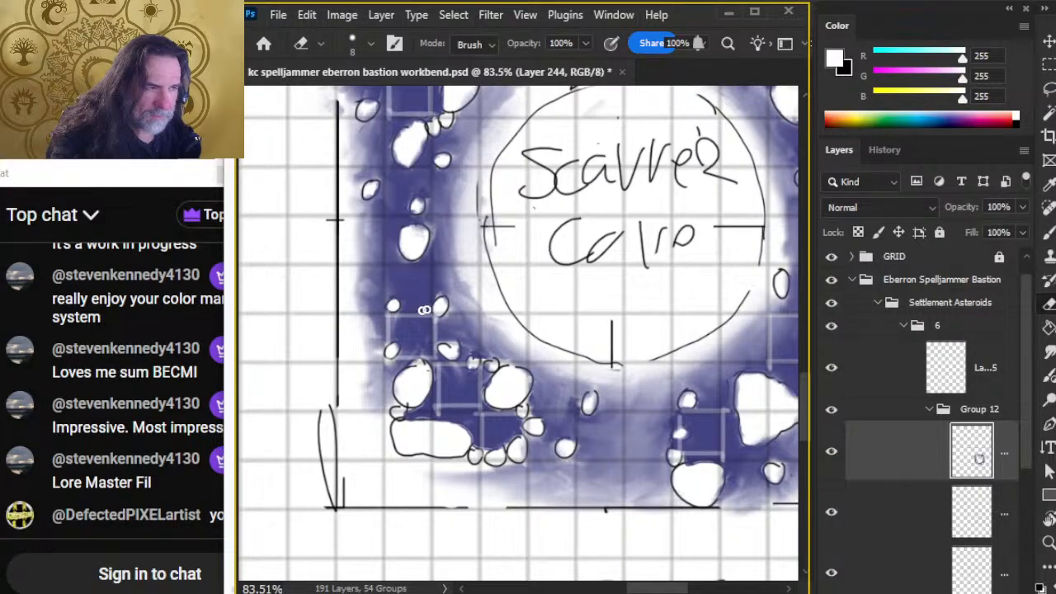
Step: Outline white grid squares above and below the round rock in the left haze on Layer 245
{"action": "left_click", "coordinate": [901, 380]}
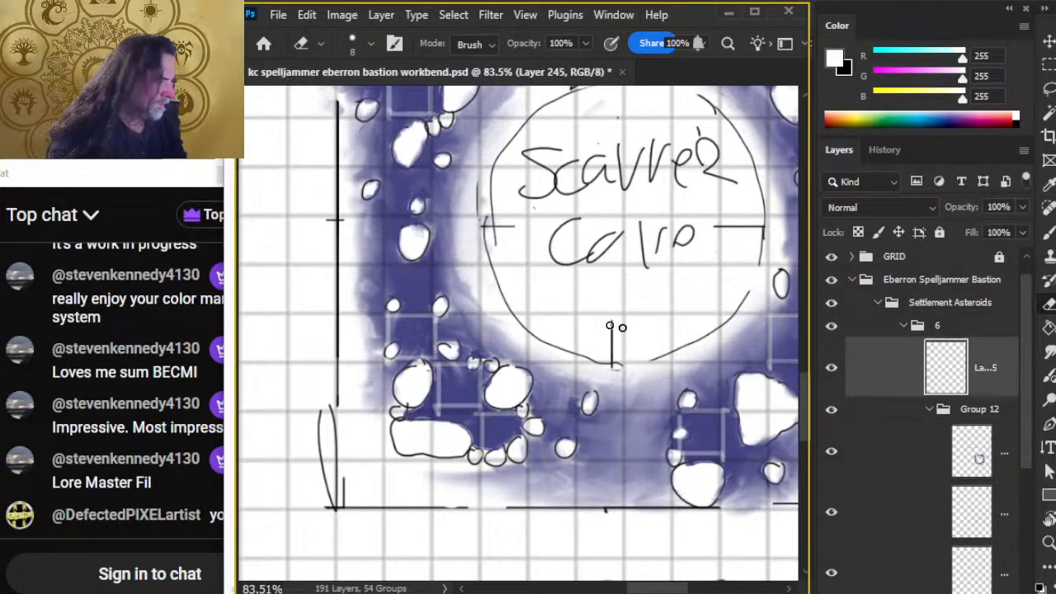
{"action": "key", "text": "b"}
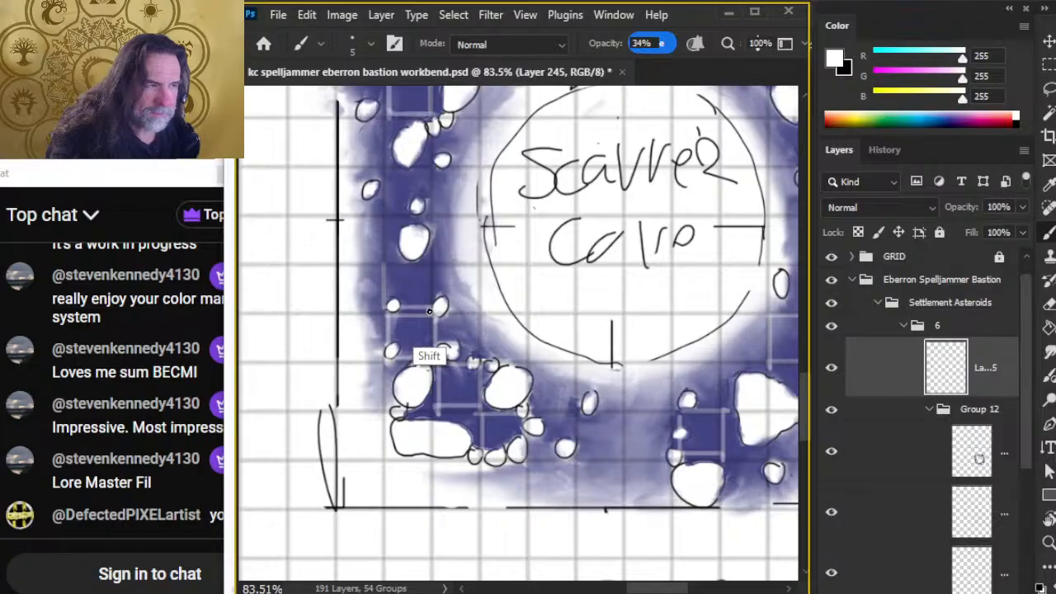
{"action": "left_click_drag", "start_coordinate": [454, 215], "coordinate": [450, 314]}
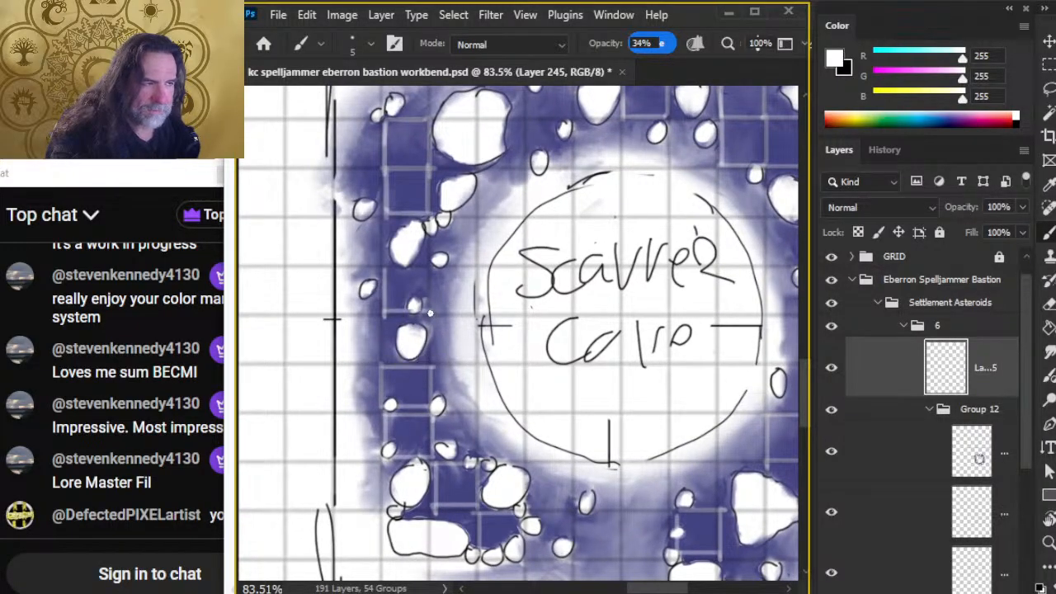
{"action": "left_click_drag", "start_coordinate": [532, 277], "coordinate": [494, 391]}
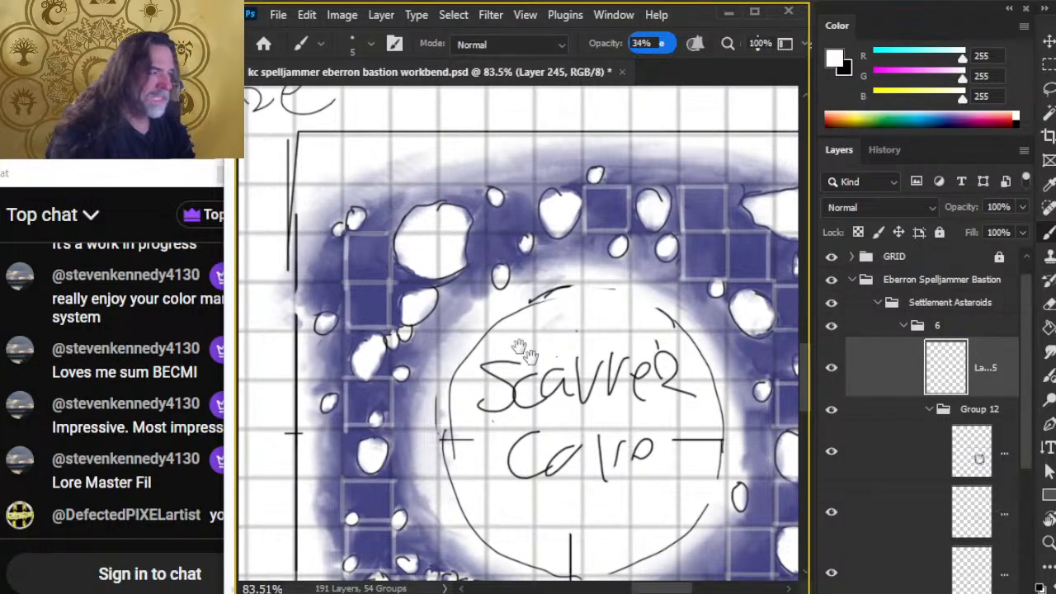
Step: Draw black horizontal lines across the five lower tips of the triangle net above the settlement map, erasing the excess between tips
{"action": "left_click_drag", "start_coordinate": [639, 430], "coordinate": [547, 337]}
{"action": "key", "text": "z"}
{"action": "left_click_drag", "start_coordinate": [642, 452], "coordinate": [585, 434]}
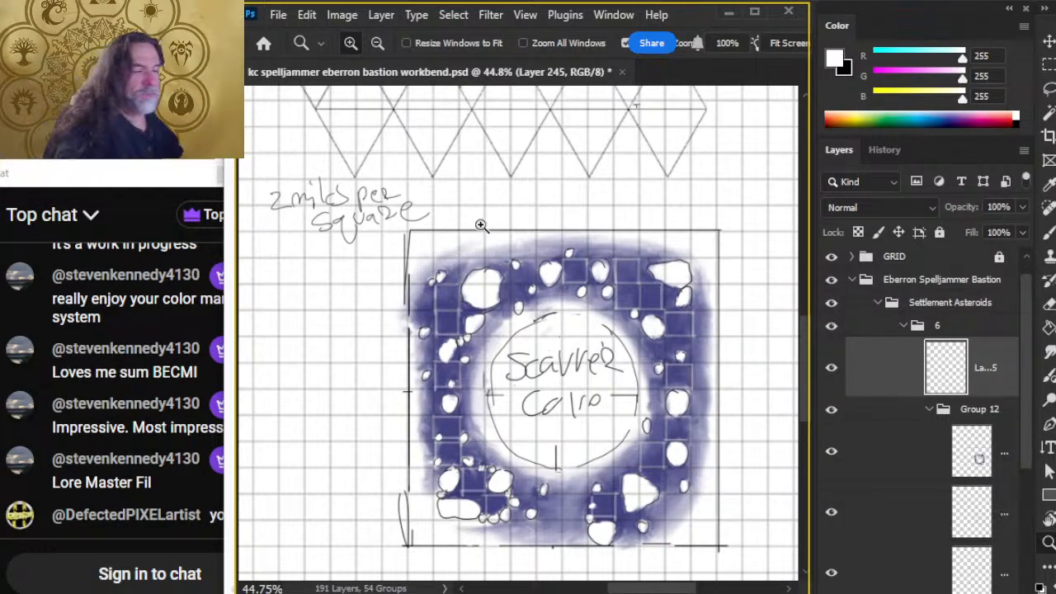
{"action": "mouse_move", "coordinate": [620, 206]}
{"action": "left_mouse_down"}
{"action": "mouse_move", "coordinate": [613, 252]}
{"action": "mouse_move", "coordinate": [577, 207]}
{"action": "mouse_move", "coordinate": [585, 215]}
{"action": "left_mouse_up"}
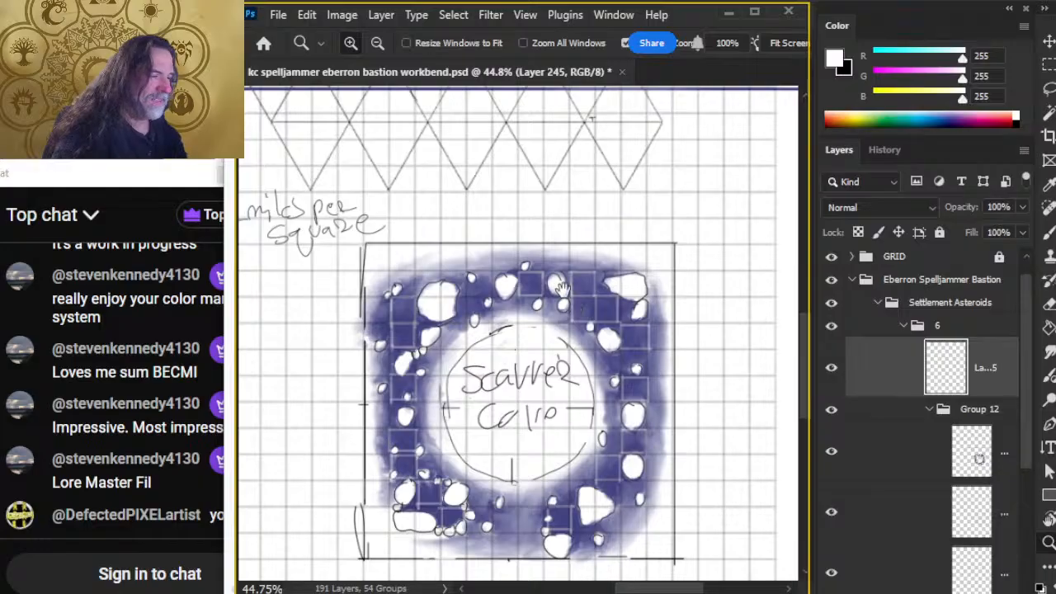
{"action": "left_click_drag", "start_coordinate": [587, 215], "coordinate": [625, 351]}
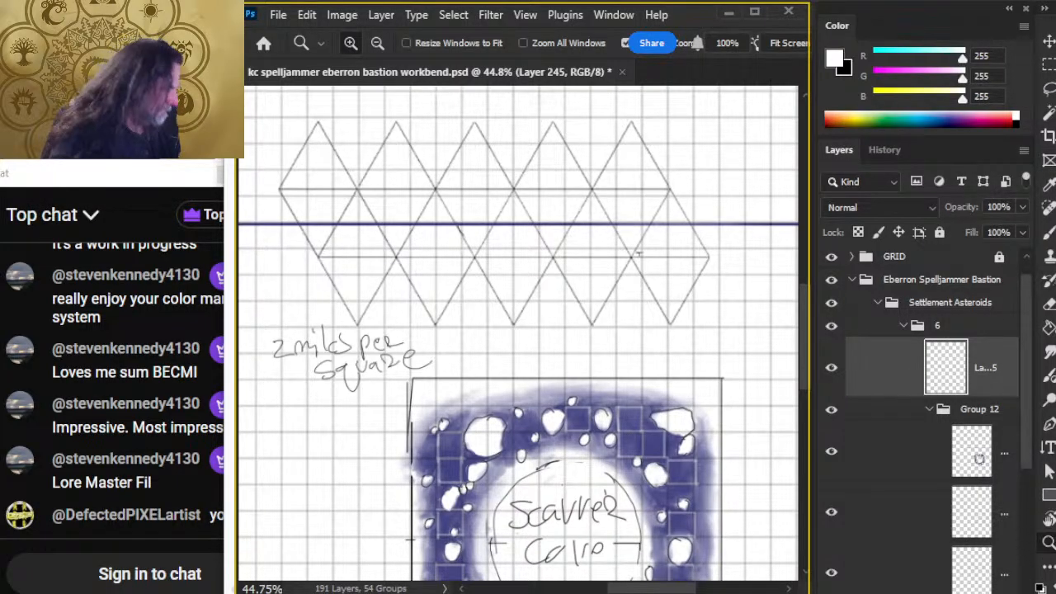
{"action": "key", "text": "x"}
{"action": "key", "text": "b"}
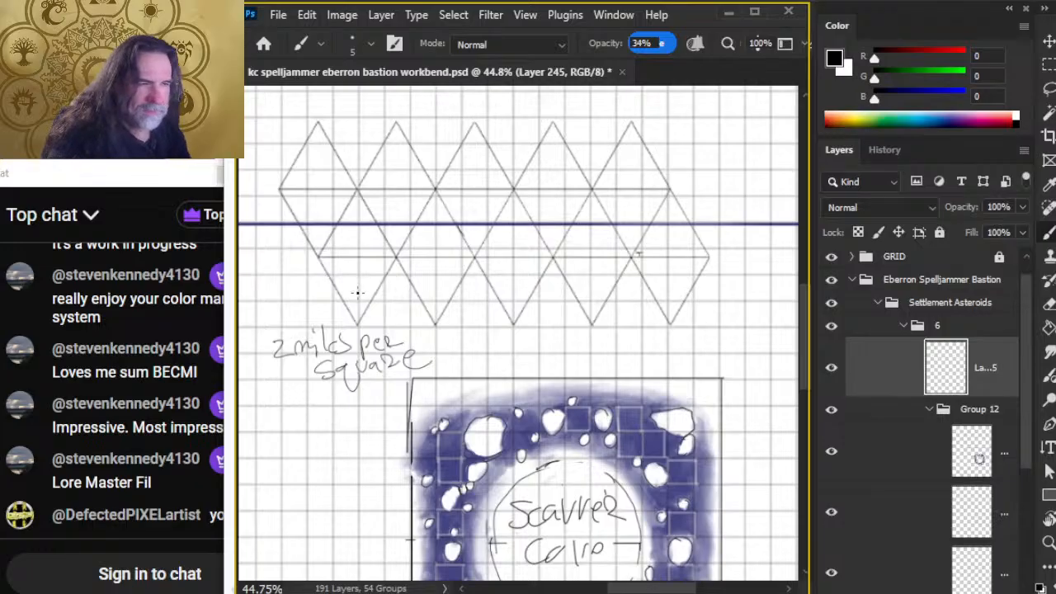
{"action": "left_click_drag", "start_coordinate": [339, 302], "coordinate": [528, 303]}
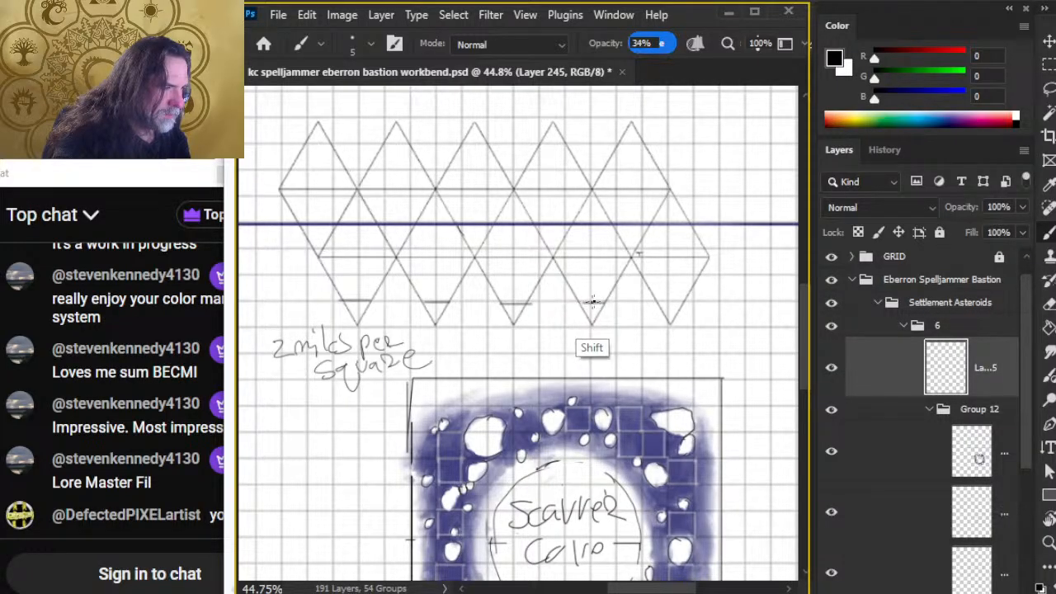
{"action": "left_click_drag", "start_coordinate": [583, 303], "coordinate": [651, 303]}
{"action": "key", "text": "e"}
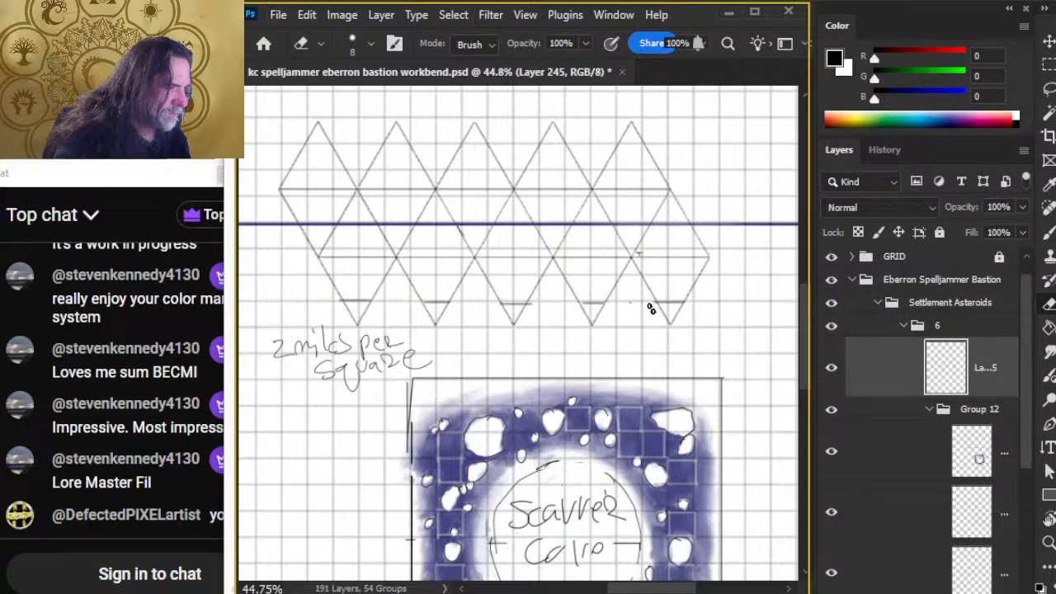
Step: Draw matching black horizontal lines across the five upper tips of the triangle net and erase the parts between the triangles
{"action": "left_click_drag", "start_coordinate": [514, 235], "coordinate": [578, 293]}
{"action": "key", "text": "b"}
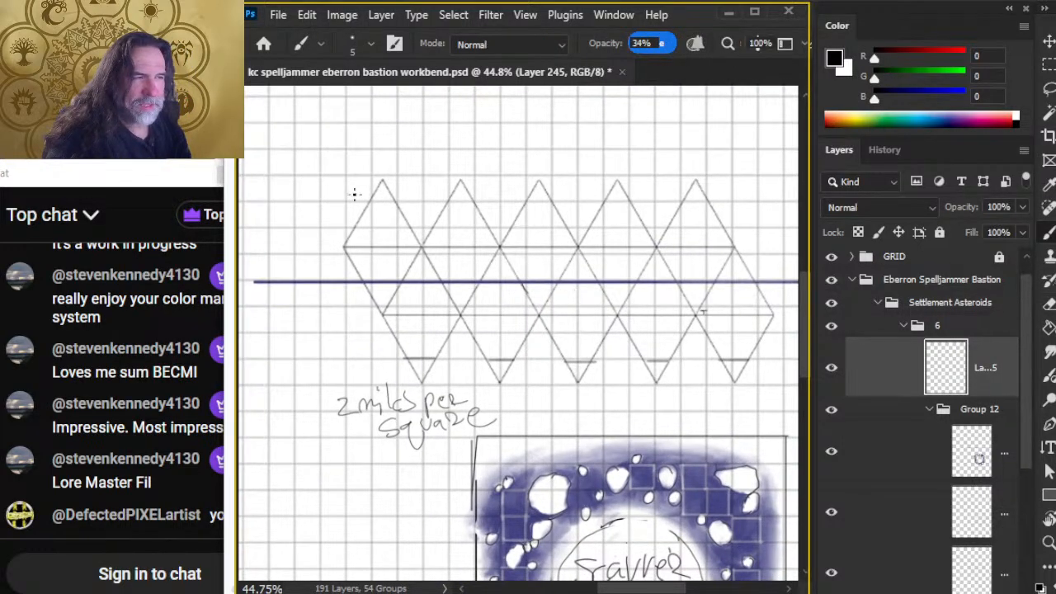
{"action": "left_click_drag", "start_coordinate": [375, 201], "coordinate": [554, 202]}
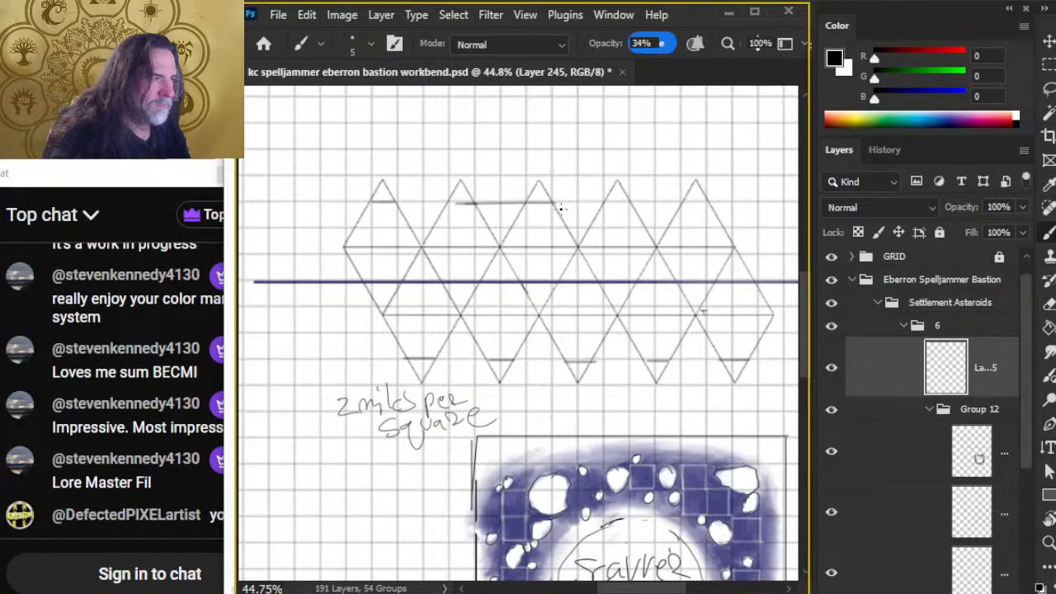
{"action": "key", "text": "ctrl+z"}
{"action": "left_click_drag", "start_coordinate": [708, 200], "coordinate": [472, 201]}
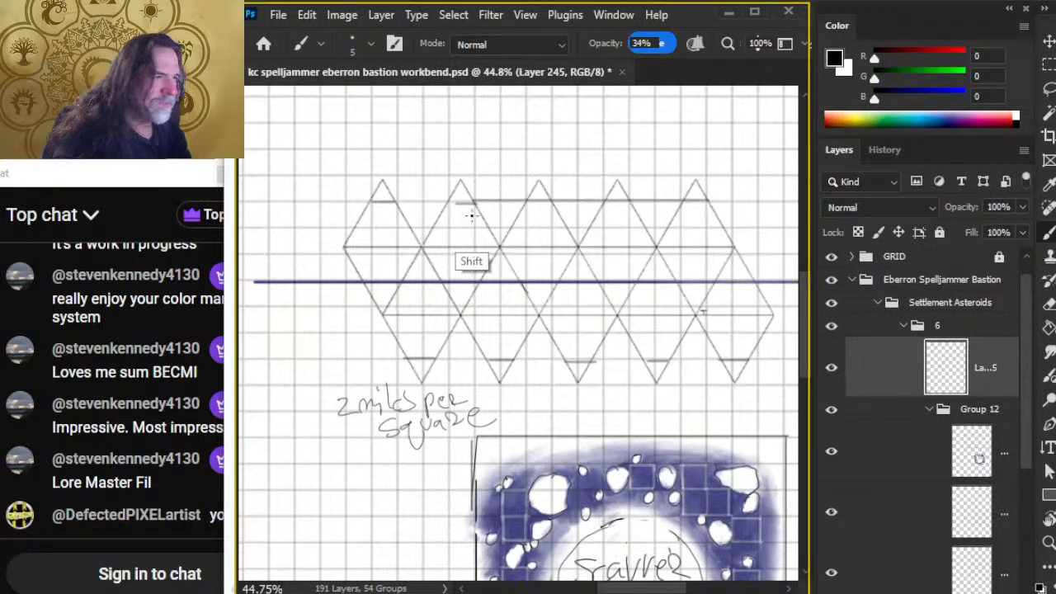
{"action": "key", "text": "e"}
{"action": "key", "text": "0"}
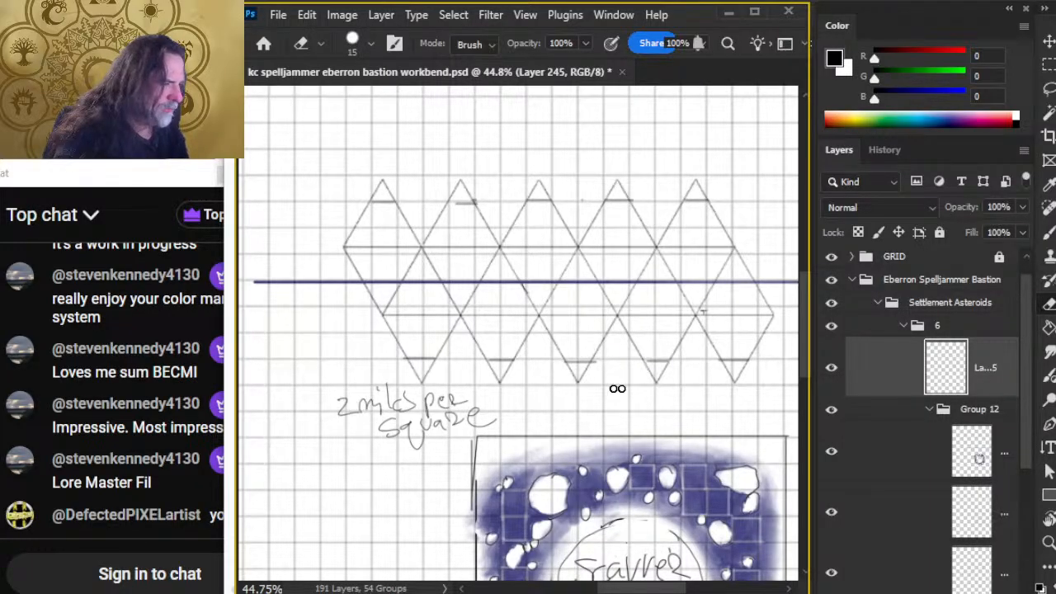
{"action": "left_click_drag", "start_coordinate": [662, 363], "coordinate": [612, 351]}
{"action": "key", "text": "b"}
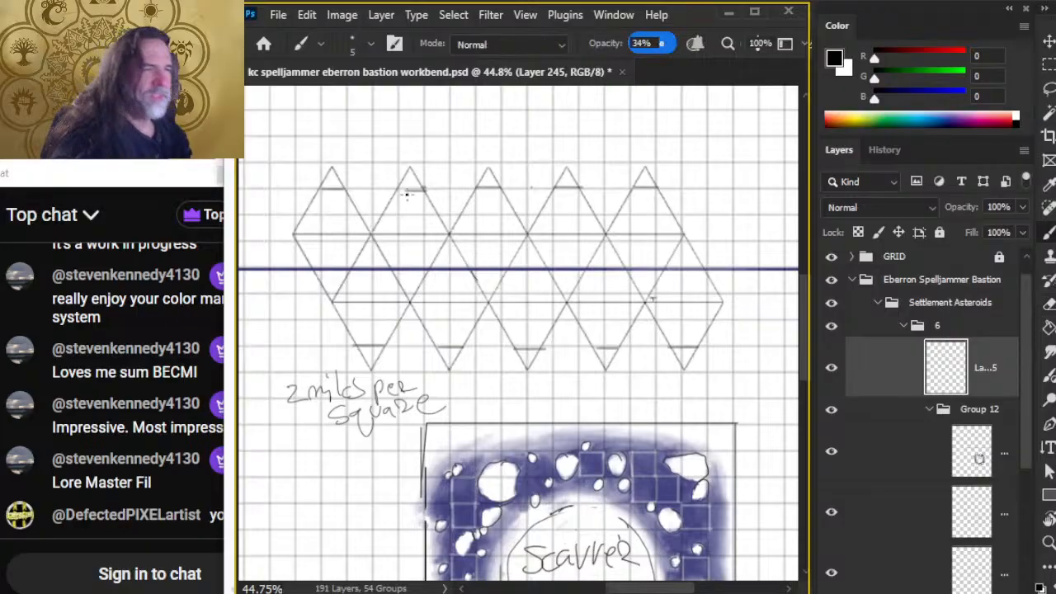
Step: Draw a straight horizontal line with the Brush across the upper row of triangles, just above their shared base line
{"action": "key", "text": "shift+r"}
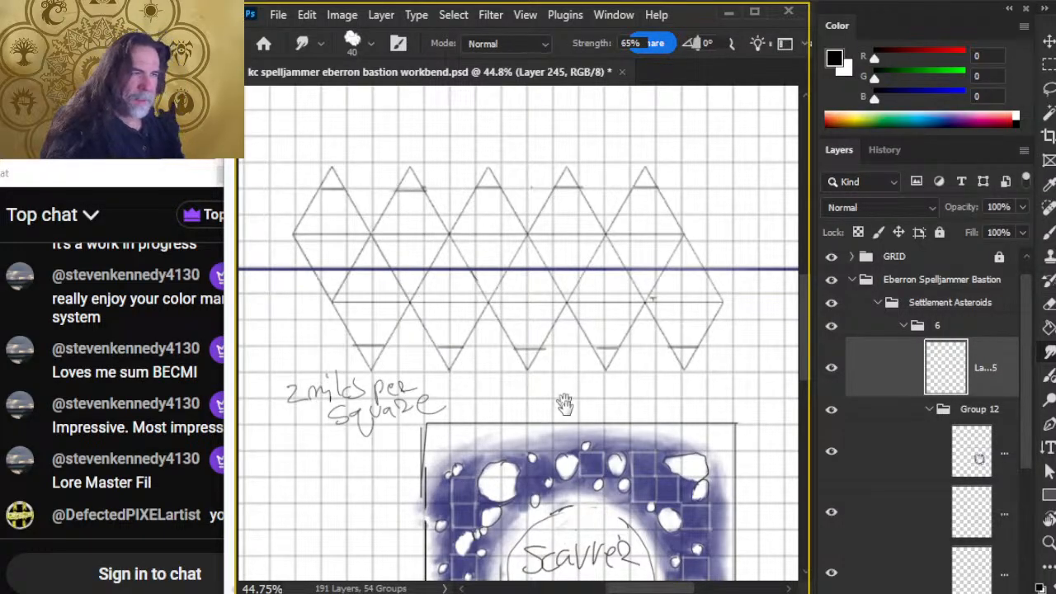
{"action": "left_click_drag", "start_coordinate": [563, 407], "coordinate": [579, 361], "text": "space"}
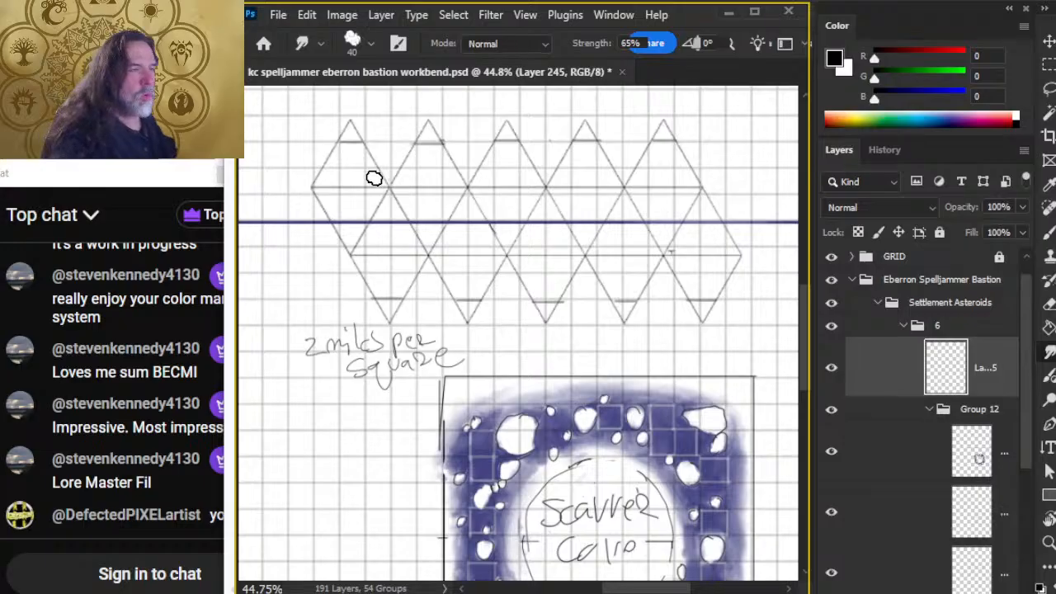
{"action": "key", "text": "b"}
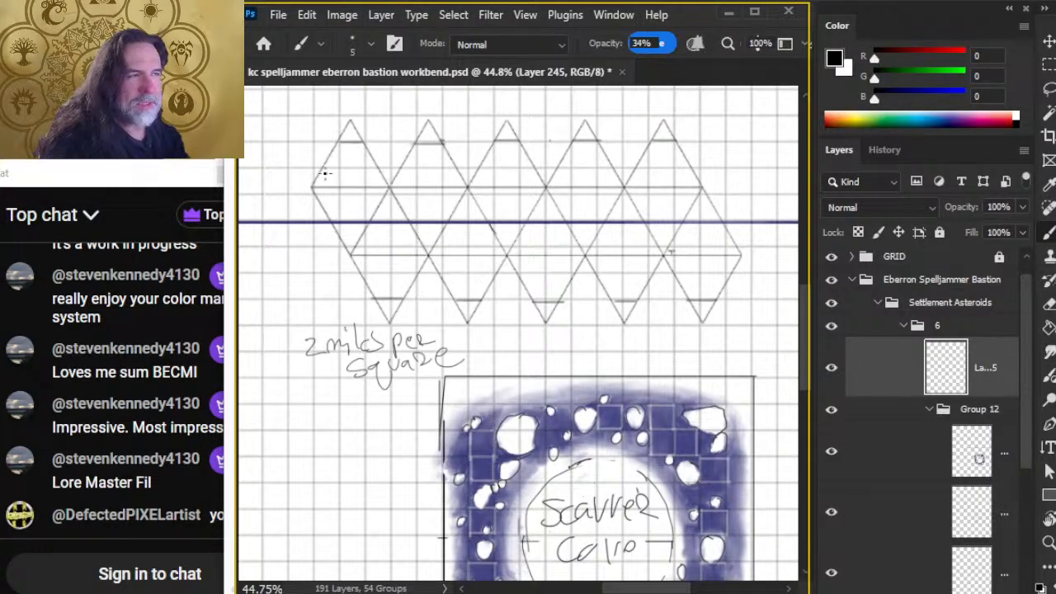
{"action": "left_click_drag", "start_coordinate": [325, 172], "coordinate": [692, 232]}
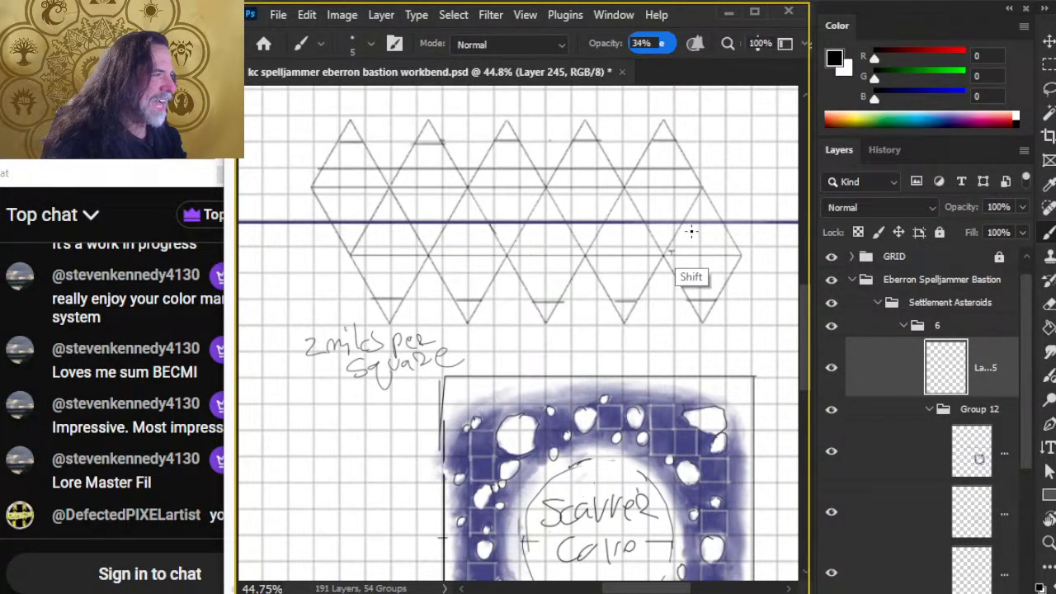
{"action": "mouse_move", "coordinate": [743, 273]}
{"action": "left_mouse_down"}
{"action": "mouse_move", "coordinate": [388, 268]}
{"action": "mouse_move", "coordinate": [321, 263]}
{"action": "mouse_move", "coordinate": [305, 243]}
{"action": "left_mouse_up"}
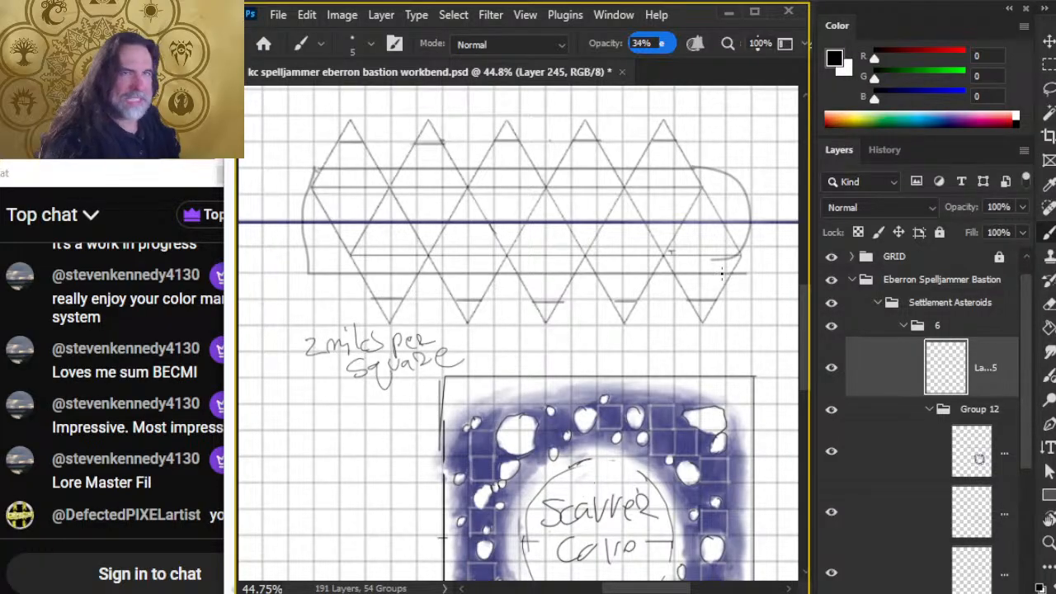
{"action": "mouse_move", "coordinate": [648, 344]}
{"action": "left_mouse_down"}
{"action": "mouse_move", "coordinate": [600, 217]}
{"action": "mouse_move", "coordinate": [620, 240]}
{"action": "left_mouse_up"}
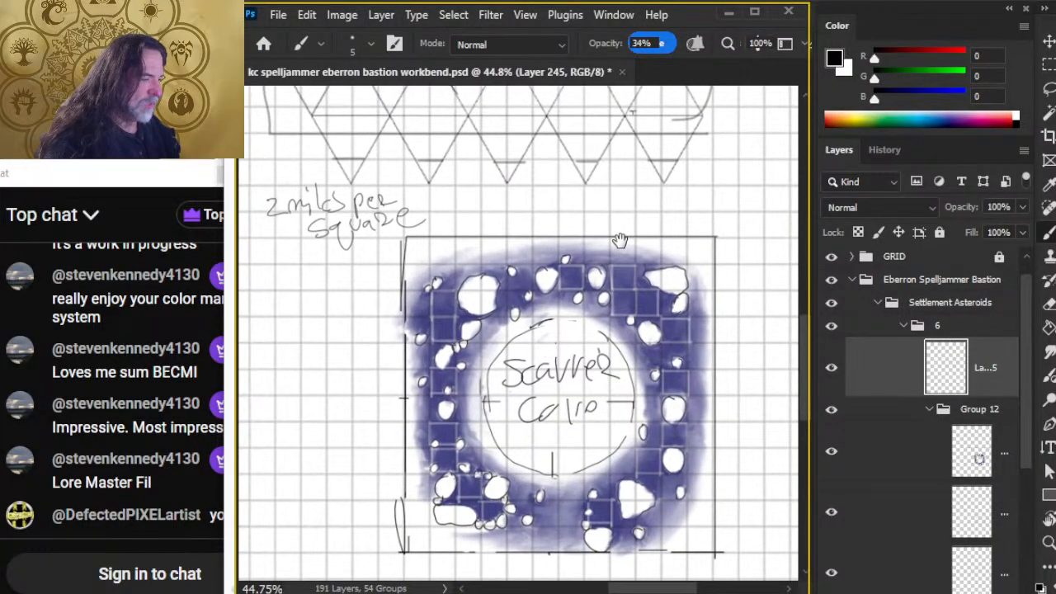
{"action": "left_click_drag", "start_coordinate": [617, 305], "coordinate": [637, 329]}
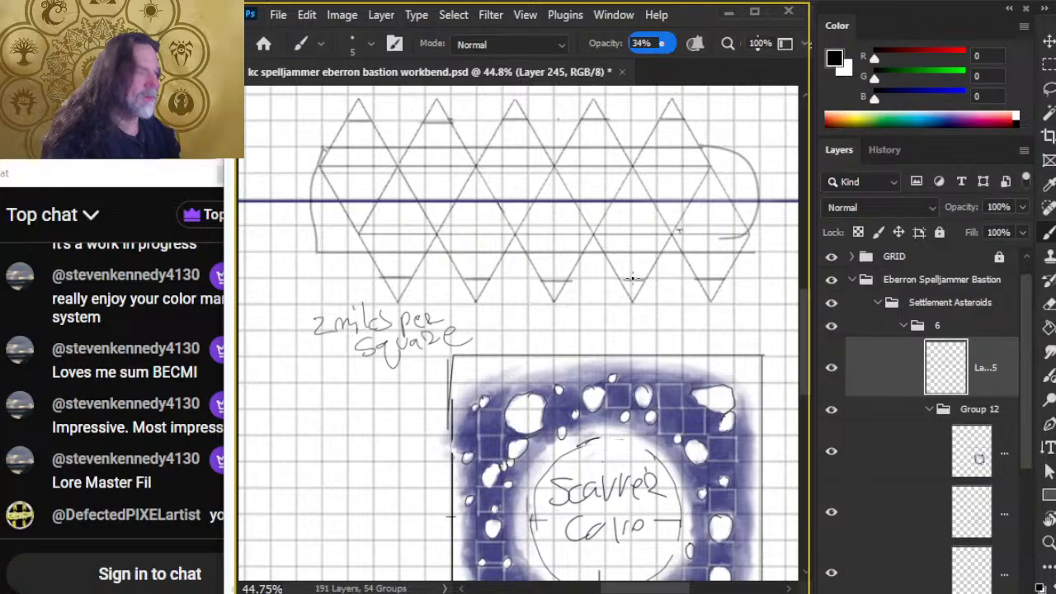
{"action": "key", "text": "ctrl+z"}
{"action": "key", "text": "ctrl+z"}
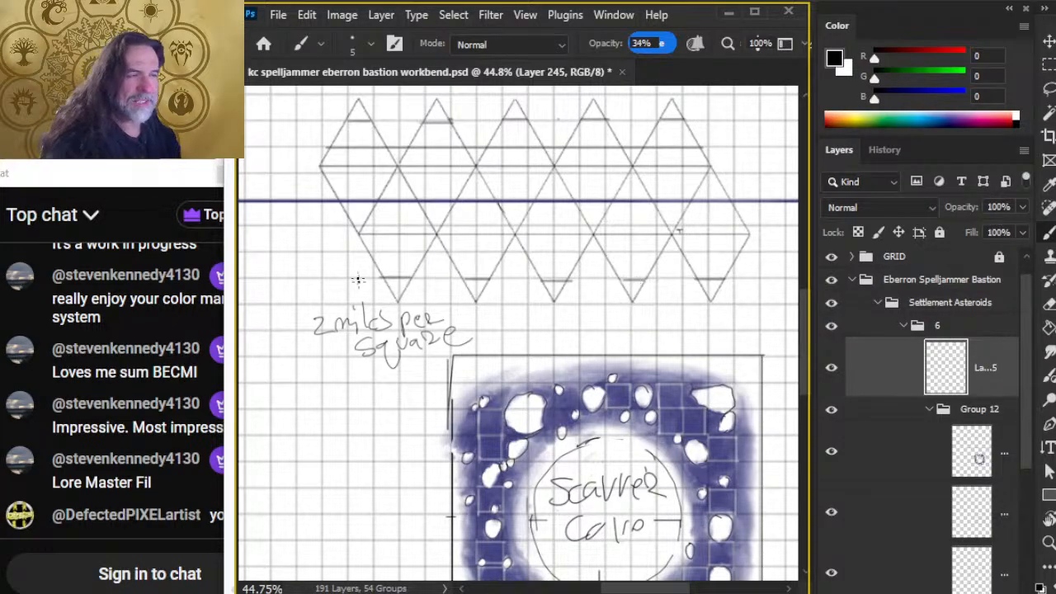
{"action": "key", "text": "ctrl+z"}
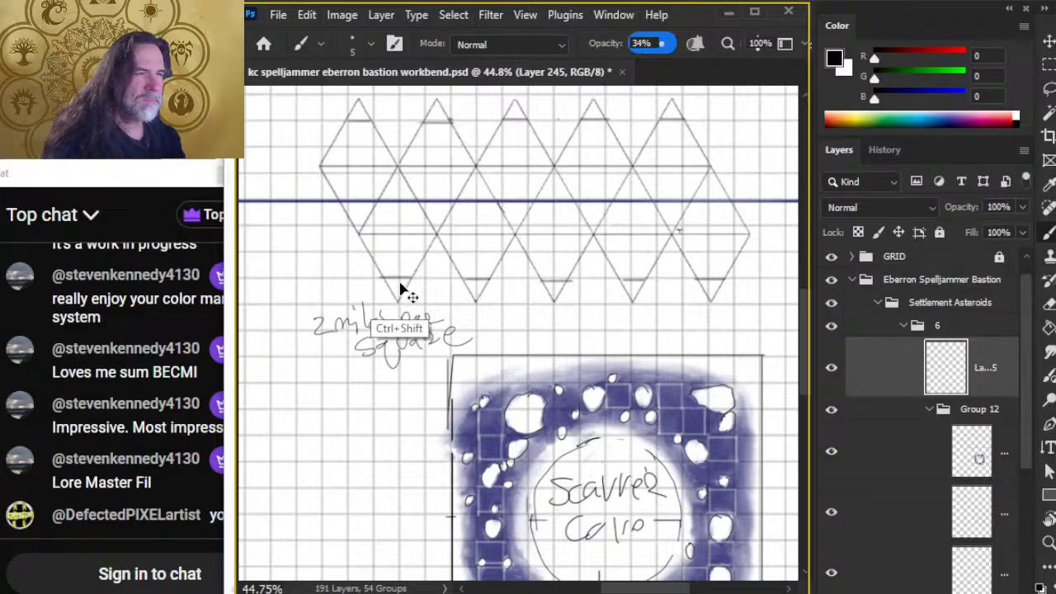
{"action": "key", "text": "ctrl+shift+z"}
{"action": "key", "text": "ctrl+shift+z"}
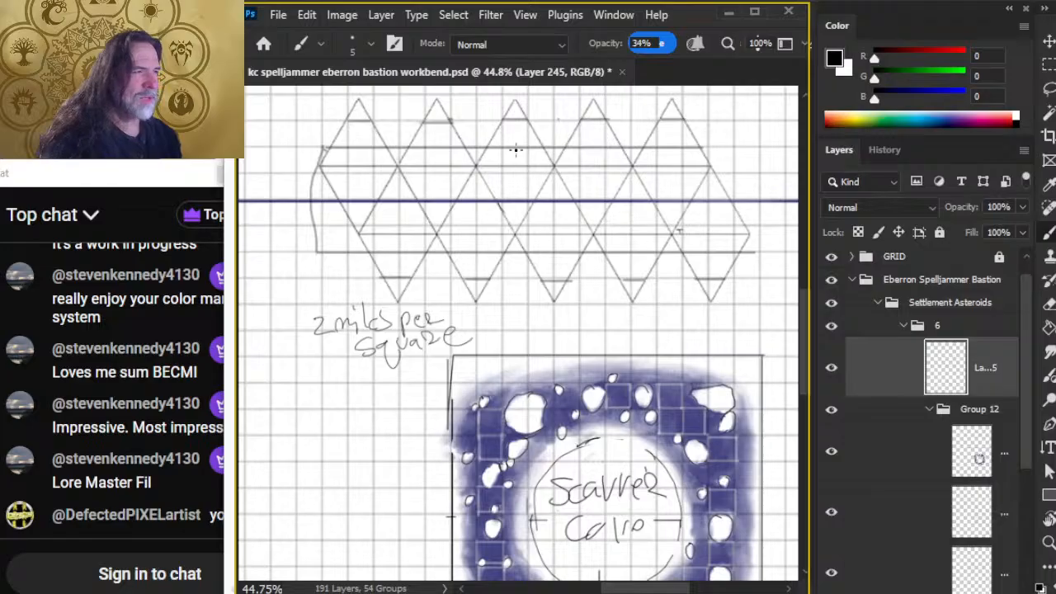
{"action": "key", "text": "ctrl+z"}
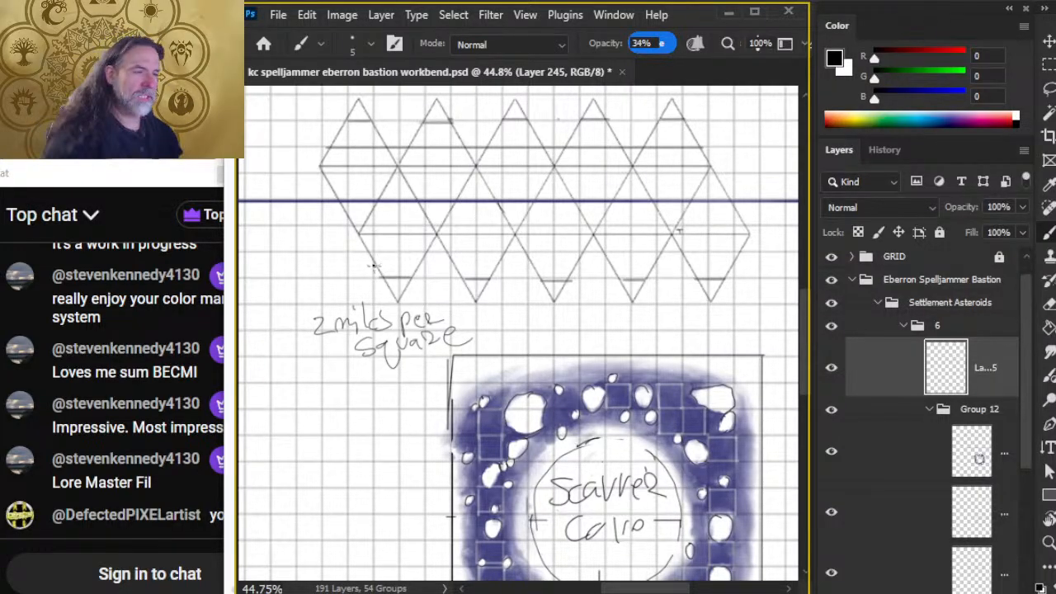
Step: Draw a matching horizontal line across the lower row of triangles and erase the line parts between triangles in both rows
{"action": "left_click_drag", "start_coordinate": [371, 250], "coordinate": [747, 252]}
{"action": "key", "text": "e"}
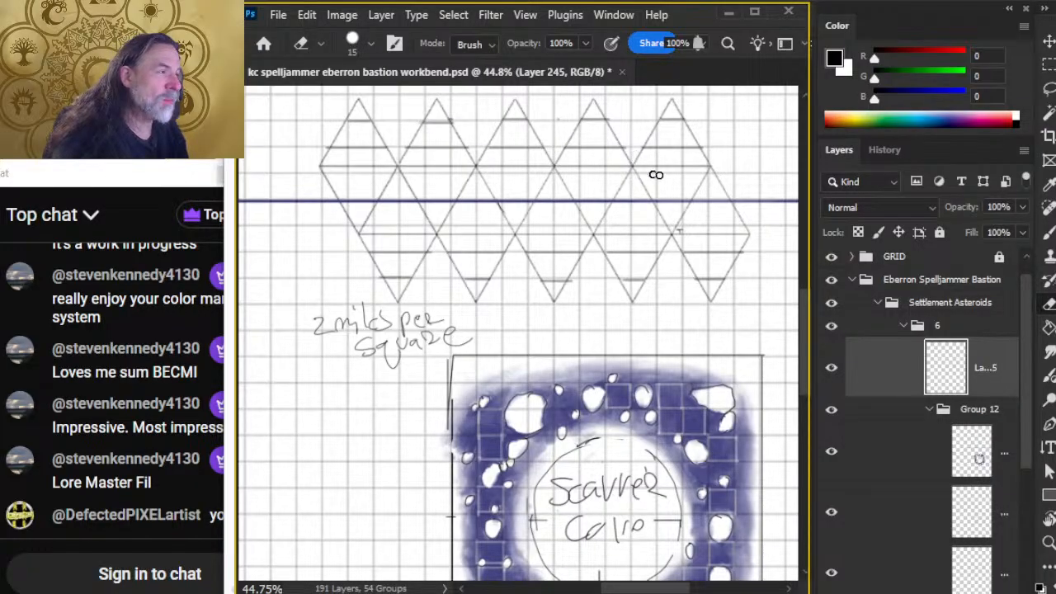
Step: Outline a grid square over the large upper-left asteroid of the Scarred Cairn sketch with the black Brush at 34% opacity
{"action": "left_click_drag", "start_coordinate": [615, 400], "coordinate": [553, 229]}
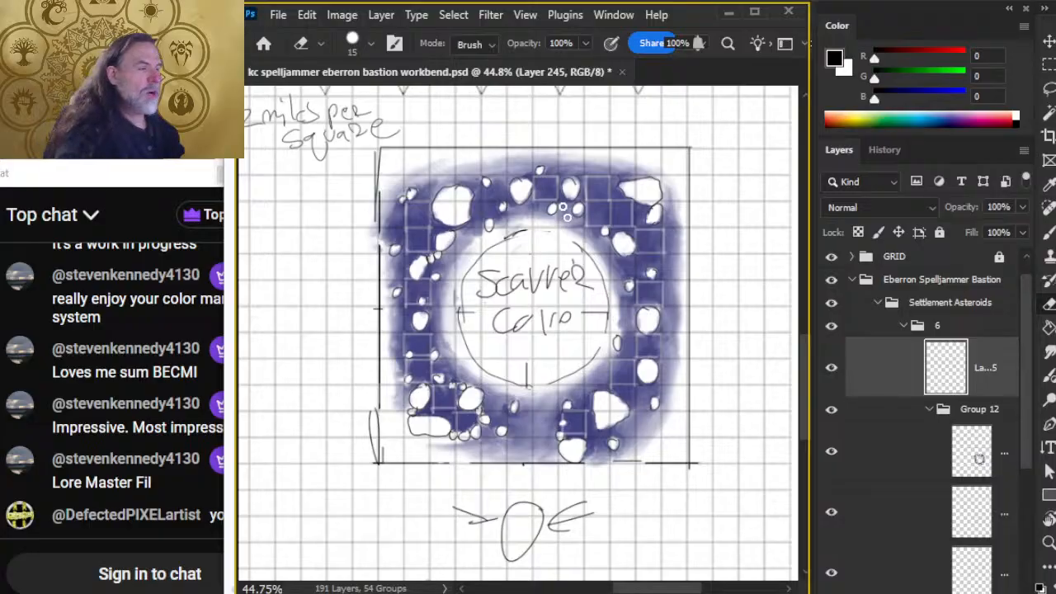
{"action": "left_click_drag", "start_coordinate": [602, 166], "coordinate": [609, 393]}
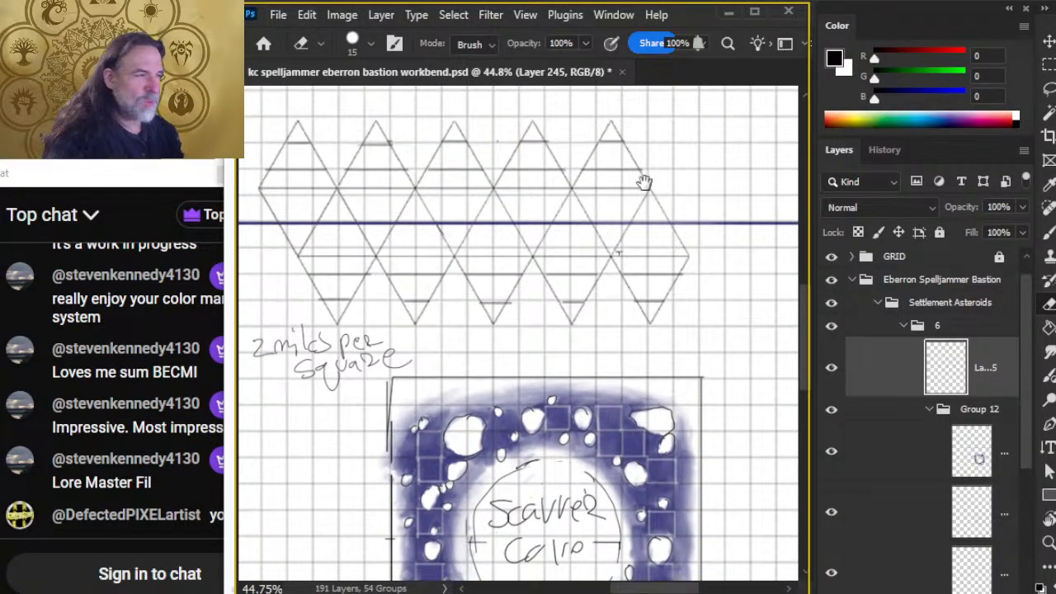
{"action": "left_click_drag", "start_coordinate": [624, 462], "coordinate": [608, 215]}
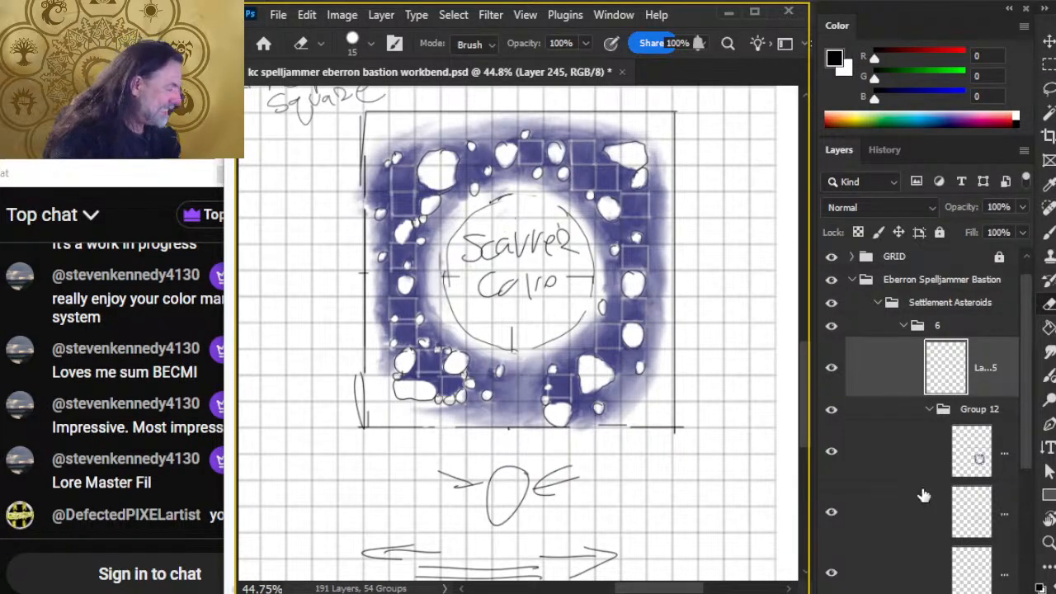
{"action": "key", "text": "z"}
{"action": "left_click_drag", "start_coordinate": [445, 165], "coordinate": [511, 237]}
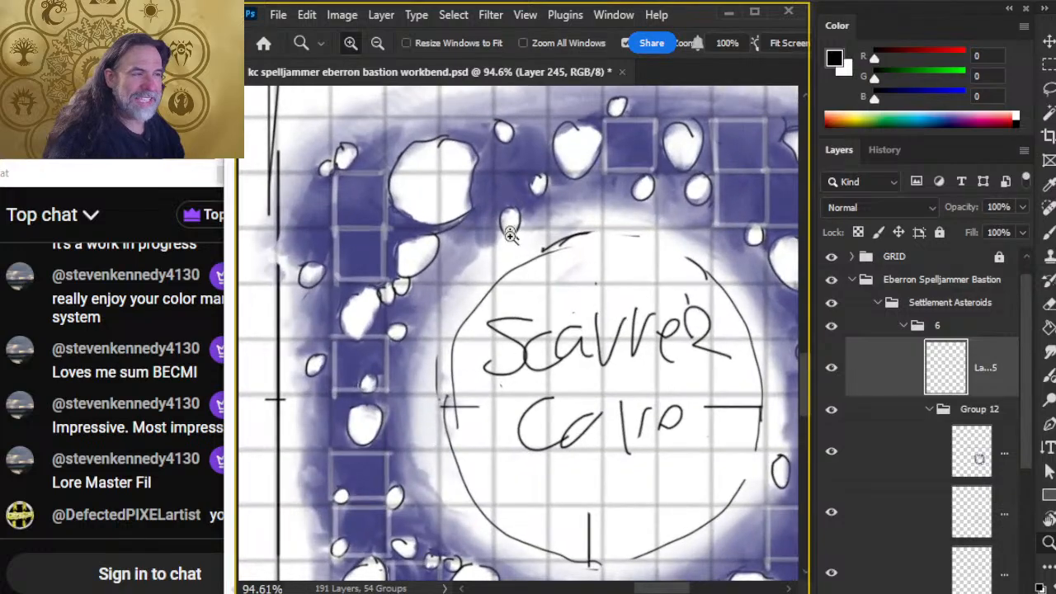
{"action": "key", "text": "b"}
{"action": "key", "text": "3"}
{"action": "key", "text": "4"}
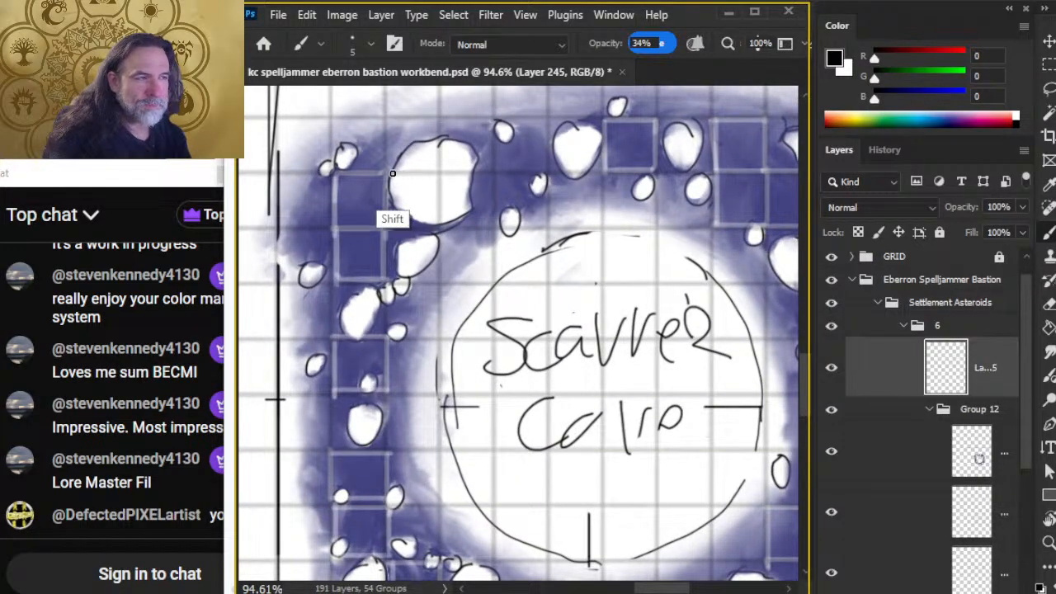
{"action": "left_click_drag", "start_coordinate": [437, 171], "coordinate": [437, 227]}
{"action": "left_click_drag", "start_coordinate": [438, 229], "coordinate": [392, 229]}
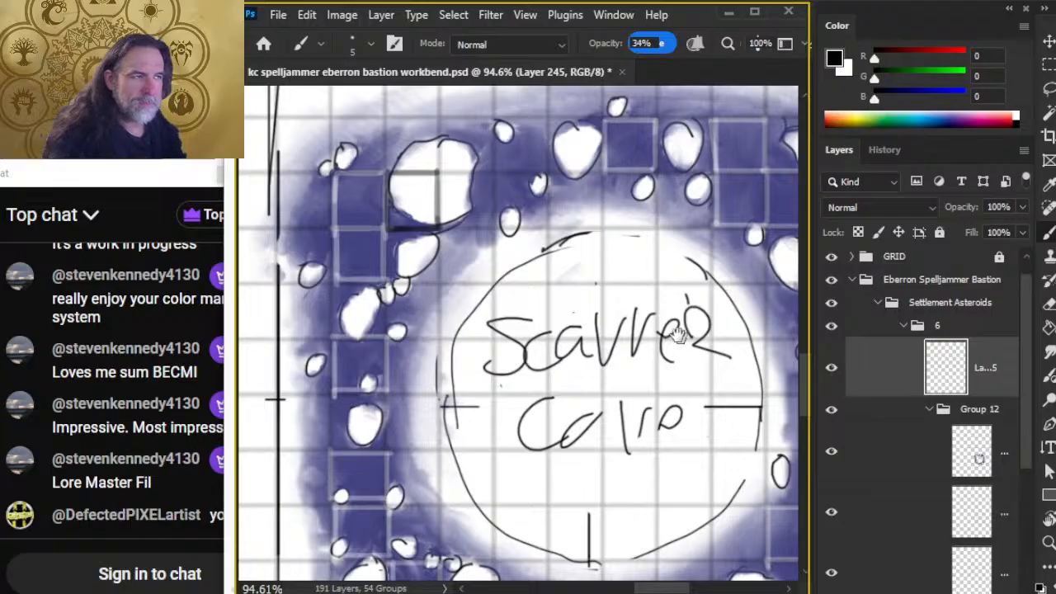
Step: Outline grid squares over the left asteroid of the upper-edge pair and the outer part of the upper-right corner asteroid
{"action": "left_click_drag", "start_coordinate": [670, 332], "coordinate": [546, 355]}
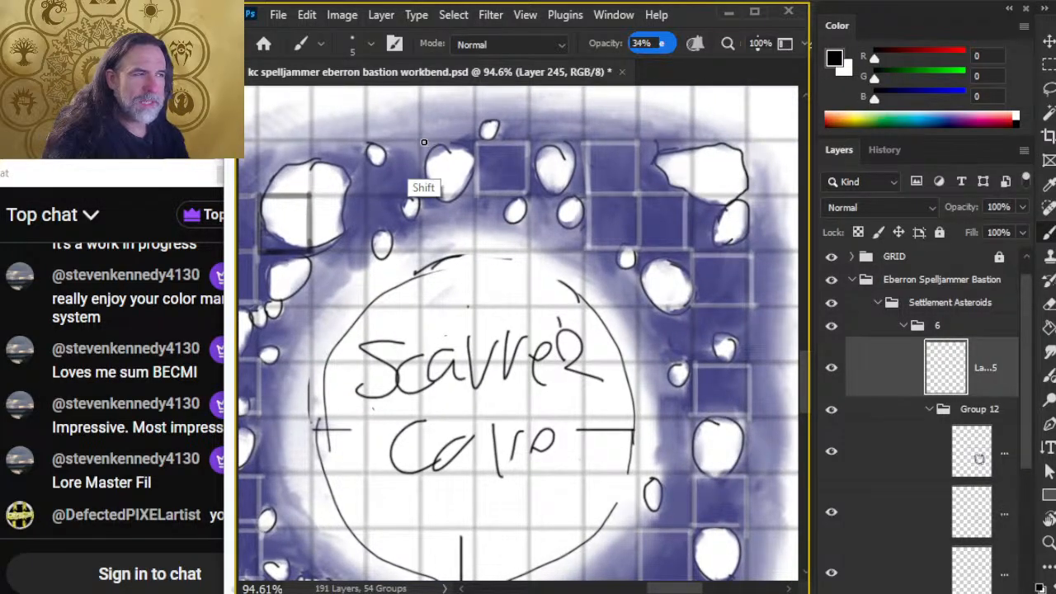
{"action": "mouse_move", "coordinate": [425, 142]}
{"action": "left_mouse_down"}
{"action": "mouse_move", "coordinate": [472, 142]}
{"action": "mouse_move", "coordinate": [468, 193]}
{"action": "mouse_move", "coordinate": [424, 195]}
{"action": "mouse_move", "coordinate": [424, 143]}
{"action": "left_mouse_up"}
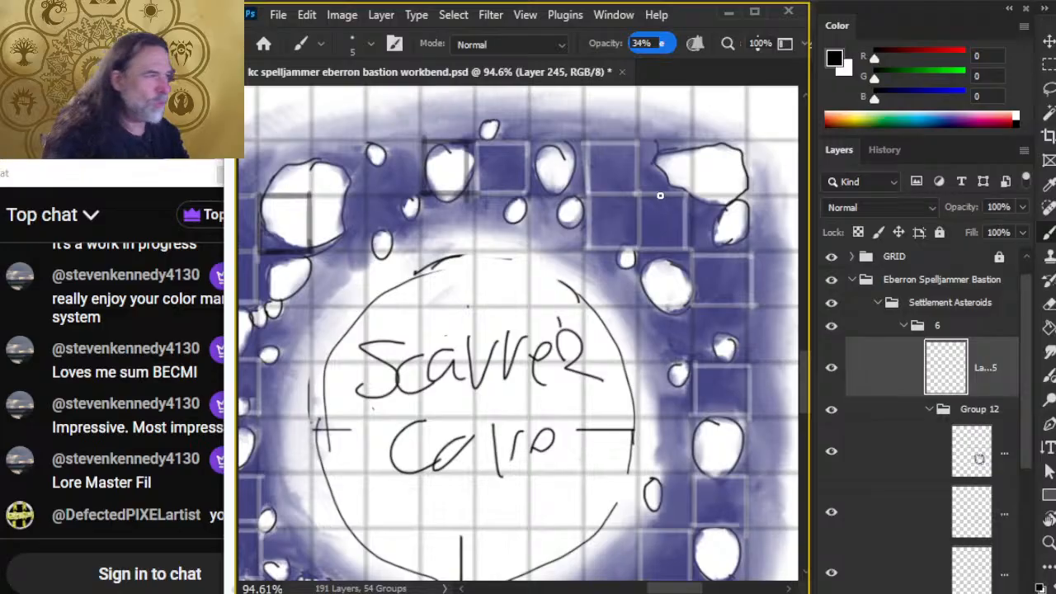
{"action": "mouse_move", "coordinate": [697, 149]}
{"action": "left_mouse_down"}
{"action": "mouse_move", "coordinate": [697, 196]}
{"action": "mouse_move", "coordinate": [755, 194]}
{"action": "mouse_move", "coordinate": [747, 151]}
{"action": "mouse_move", "coordinate": [684, 149]}
{"action": "left_mouse_up"}
Step: Outline grid squares around the two round right-edge asteroids, the bottom-edge asteroid and over the triangular asteroid
{"action": "left_click_drag", "start_coordinate": [679, 312], "coordinate": [595, 202]}
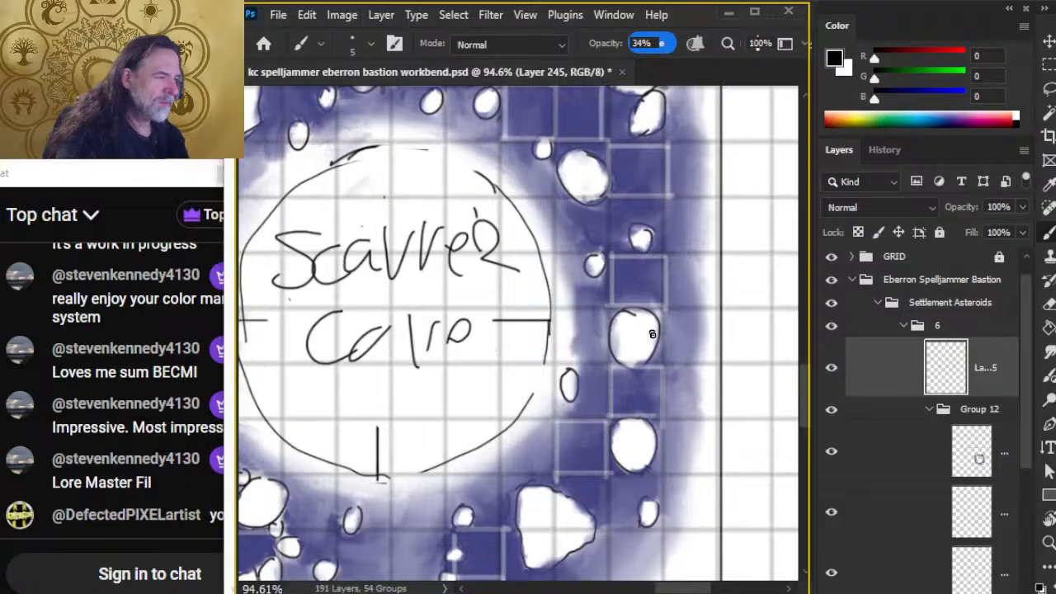
{"action": "mouse_move", "coordinate": [617, 314]}
{"action": "left_mouse_down"}
{"action": "mouse_move", "coordinate": [642, 310]}
{"action": "mouse_move", "coordinate": [657, 324]}
{"action": "mouse_move", "coordinate": [657, 363]}
{"action": "mouse_move", "coordinate": [603, 363]}
{"action": "mouse_move", "coordinate": [611, 313]}
{"action": "left_mouse_up"}
{"action": "left_click_drag", "start_coordinate": [610, 485], "coordinate": [639, 299]}
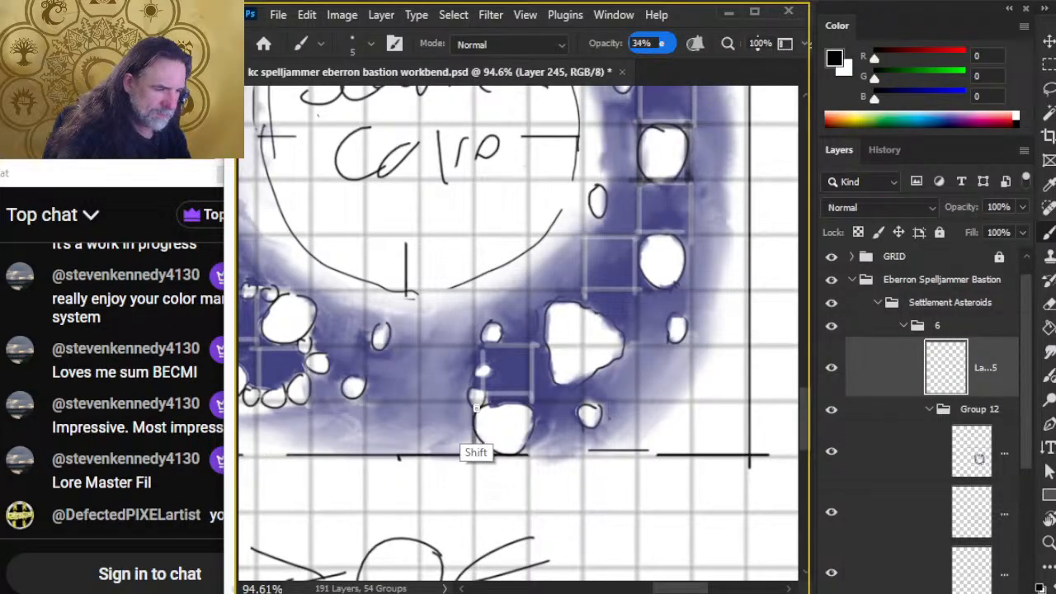
{"action": "mouse_move", "coordinate": [475, 407]}
{"action": "left_mouse_down"}
{"action": "mouse_move", "coordinate": [476, 448]}
{"action": "mouse_move", "coordinate": [532, 448]}
{"action": "mouse_move", "coordinate": [527, 456]}
{"action": "mouse_move", "coordinate": [531, 414]}
{"action": "mouse_move", "coordinate": [472, 404]}
{"action": "left_mouse_up"}
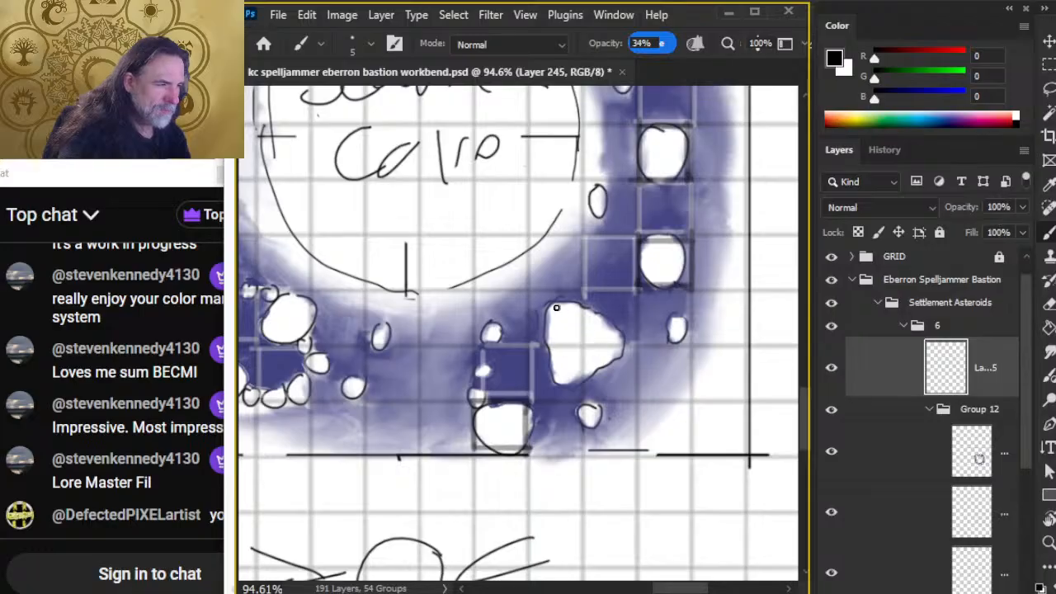
{"action": "mouse_move", "coordinate": [538, 299]}
{"action": "left_mouse_down"}
{"action": "mouse_move", "coordinate": [536, 350]}
{"action": "mouse_move", "coordinate": [538, 335]}
{"action": "mouse_move", "coordinate": [533, 343]}
{"action": "mouse_move", "coordinate": [584, 343]}
{"action": "left_mouse_up"}
Step: Outline two adjacent grid squares around the elongated asteroid in the lower-left corner of the asteroid ring
{"action": "mouse_move", "coordinate": [583, 341]}
{"action": "left_mouse_down"}
{"action": "mouse_move", "coordinate": [577, 287]}
{"action": "mouse_move", "coordinate": [533, 294]}
{"action": "mouse_move", "coordinate": [546, 296]}
{"action": "mouse_move", "coordinate": [530, 306]}
{"action": "mouse_move", "coordinate": [543, 387]}
{"action": "mouse_move", "coordinate": [565, 399]}
{"action": "mouse_move", "coordinate": [533, 353]}
{"action": "mouse_move", "coordinate": [658, 429]}
{"action": "mouse_move", "coordinate": [720, 423]}
{"action": "mouse_move", "coordinate": [761, 379]}
{"action": "left_mouse_up"}
{"action": "left_click_drag", "start_coordinate": [390, 378], "coordinate": [389, 426]}
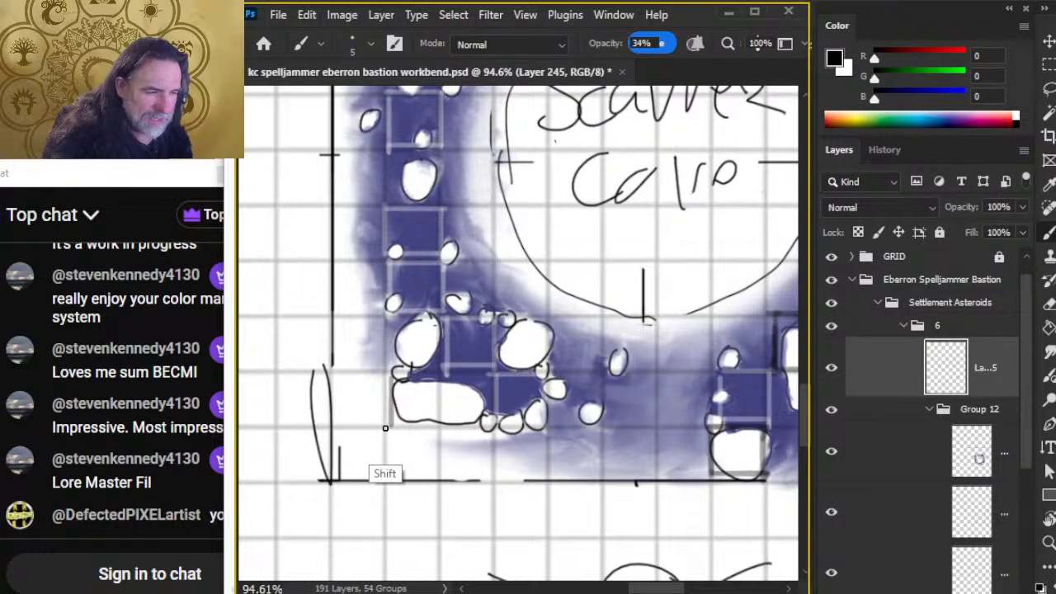
{"action": "left_click_drag", "start_coordinate": [390, 380], "coordinate": [389, 424]}
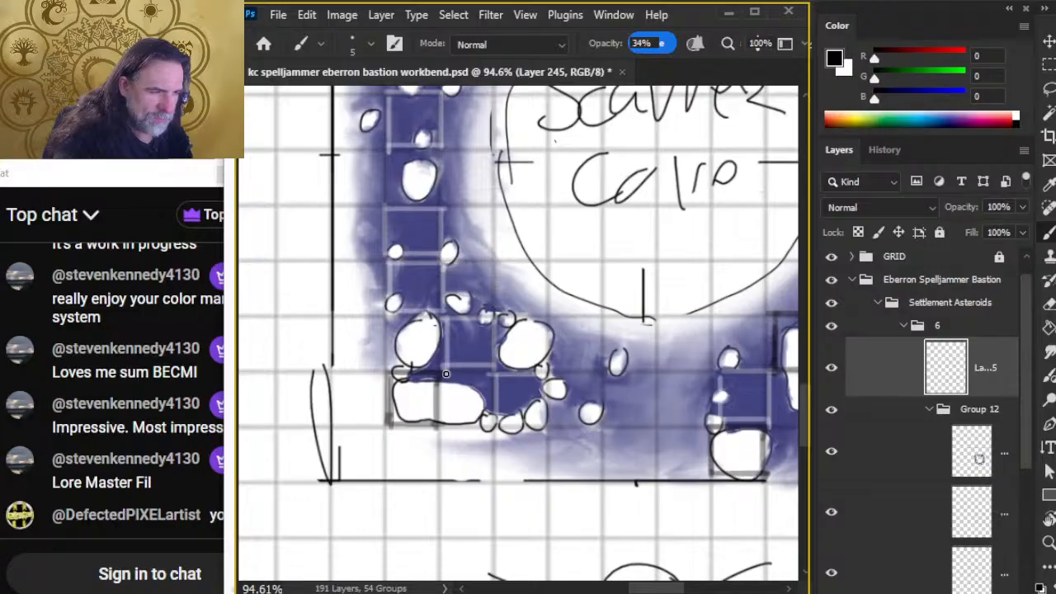
{"action": "mouse_move", "coordinate": [445, 374]}
{"action": "left_mouse_down"}
{"action": "mouse_move", "coordinate": [495, 378]}
{"action": "mouse_move", "coordinate": [463, 380]}
{"action": "mouse_move", "coordinate": [492, 385]}
{"action": "mouse_move", "coordinate": [493, 427]}
{"action": "mouse_move", "coordinate": [444, 433]}
{"action": "left_mouse_up"}
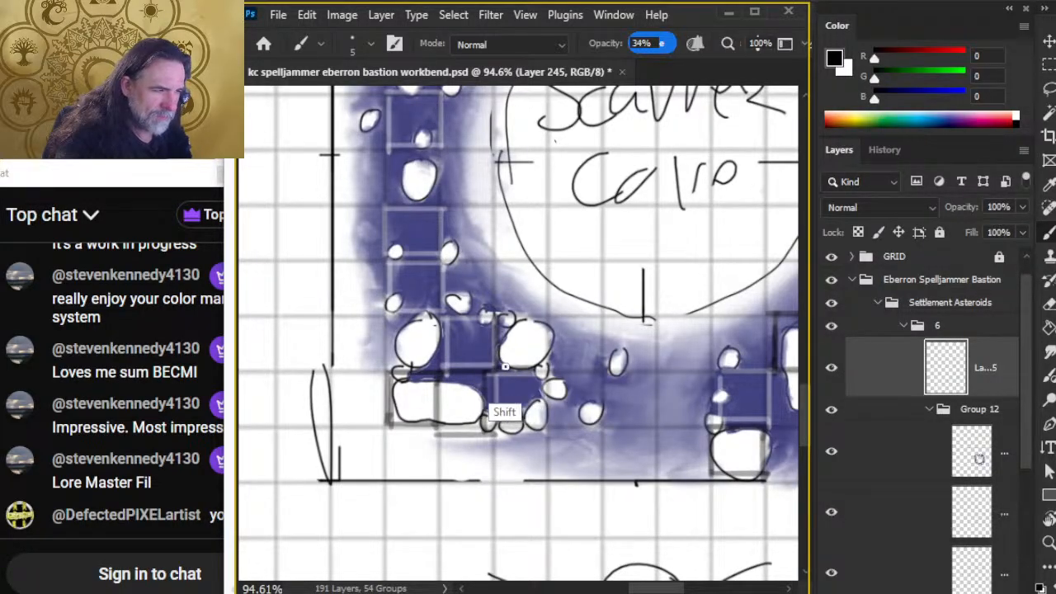
Step: Outline a grid square around each of the two round asteroids just above the elongated lower-left asteroid
{"action": "mouse_move", "coordinate": [505, 366]}
{"action": "left_mouse_down"}
{"action": "mouse_move", "coordinate": [547, 367]}
{"action": "mouse_move", "coordinate": [552, 318]}
{"action": "left_mouse_up"}
{"action": "left_click_drag", "start_coordinate": [552, 317], "coordinate": [507, 316]}
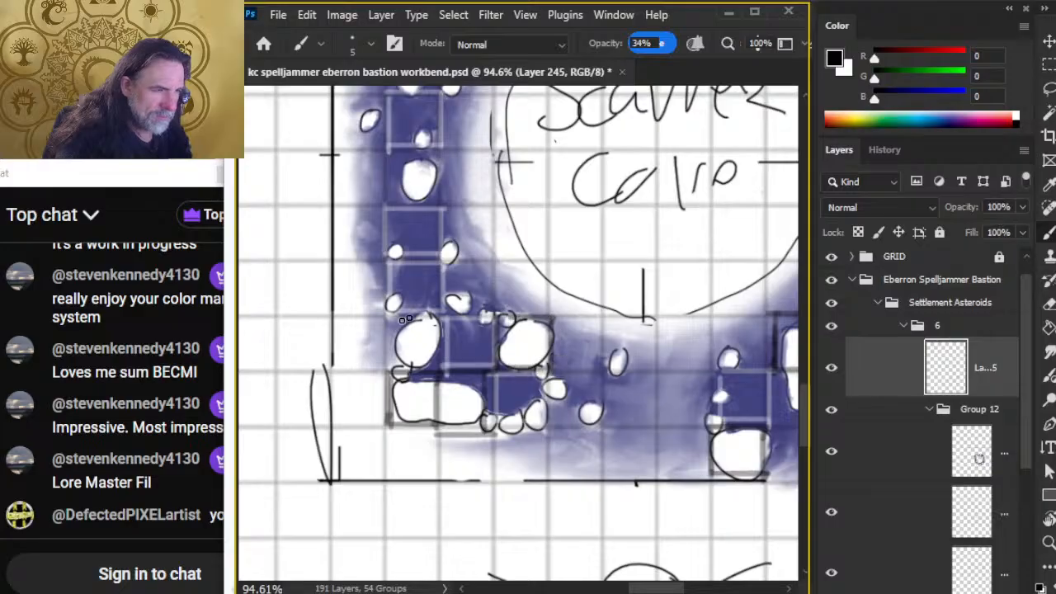
{"action": "left_click_drag", "start_coordinate": [390, 322], "coordinate": [388, 364]}
{"action": "mouse_move", "coordinate": [381, 364]}
{"action": "left_mouse_down"}
{"action": "mouse_move", "coordinate": [442, 371]}
{"action": "mouse_move", "coordinate": [445, 317]}
{"action": "left_mouse_up"}
{"action": "left_click_drag", "start_coordinate": [446, 317], "coordinate": [391, 317]}
Step: Outline a grid square around the round asteroid on the inner side of the ring's upper-right corner
{"action": "mouse_move", "coordinate": [467, 261]}
{"action": "left_mouse_down"}
{"action": "mouse_move", "coordinate": [480, 338]}
{"action": "mouse_move", "coordinate": [464, 370]}
{"action": "left_mouse_up"}
{"action": "left_click_drag", "start_coordinate": [466, 196], "coordinate": [487, 271]}
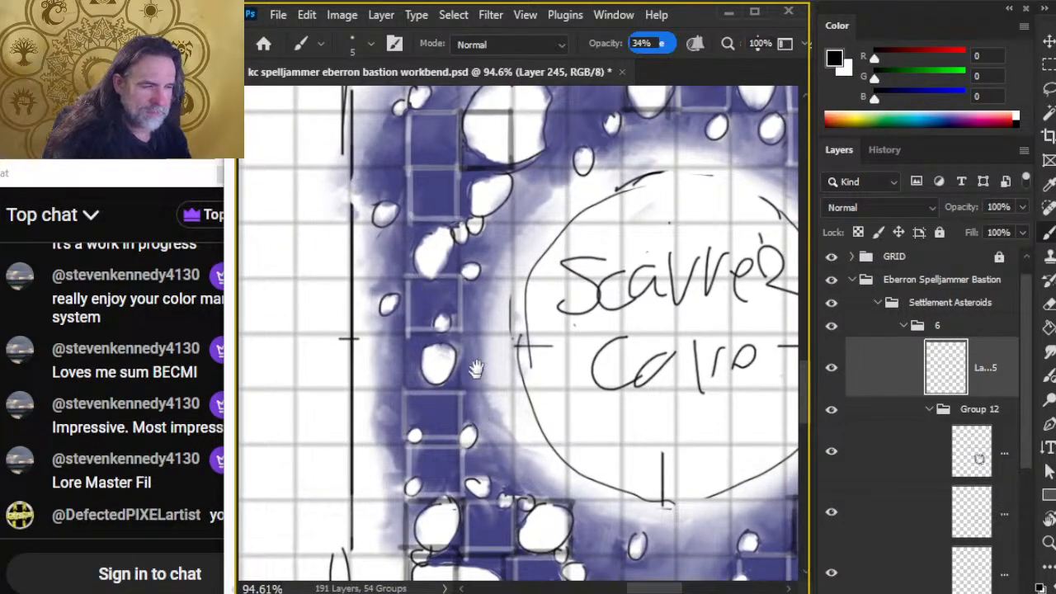
{"action": "left_click_drag", "start_coordinate": [477, 369], "coordinate": [356, 168]}
{"action": "left_click_drag", "start_coordinate": [637, 316], "coordinate": [505, 538]}
{"action": "left_click_drag", "start_coordinate": [542, 250], "coordinate": [484, 292]}
{"action": "mouse_move", "coordinate": [530, 234]}
{"action": "left_mouse_down"}
{"action": "mouse_move", "coordinate": [527, 285]}
{"action": "mouse_move", "coordinate": [580, 285]}
{"action": "left_mouse_up"}
{"action": "mouse_move", "coordinate": [578, 245]}
{"action": "left_mouse_down"}
{"action": "mouse_move", "coordinate": [580, 232]}
{"action": "mouse_move", "coordinate": [534, 231]}
{"action": "left_mouse_up"}
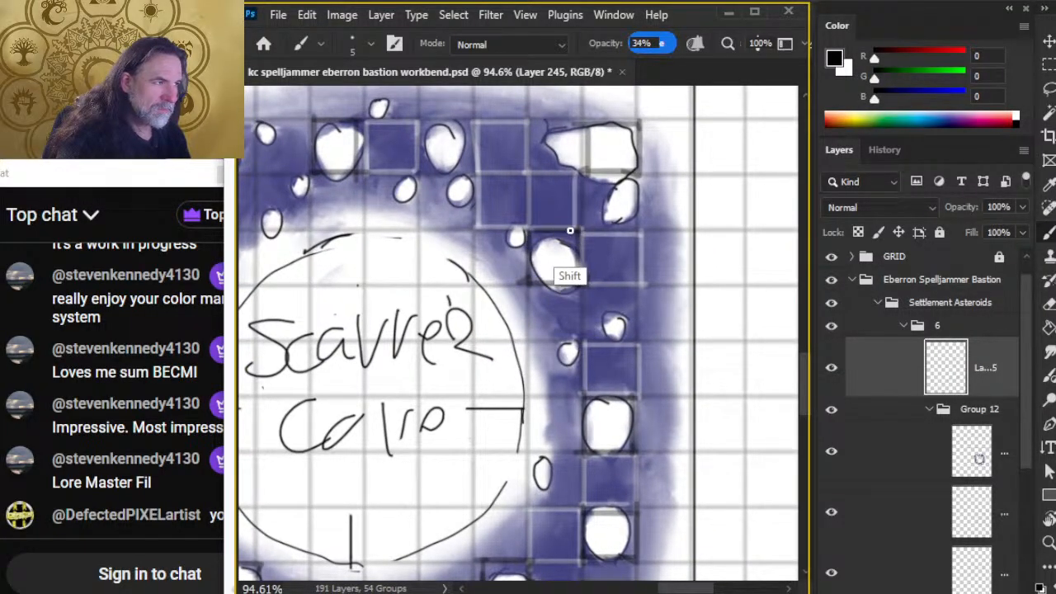
Step: Outline grid squares around the second upper-edge asteroid and the inner tip of the upper-right corner asteroid
{"action": "left_click_drag", "start_coordinate": [465, 289], "coordinate": [526, 367]}
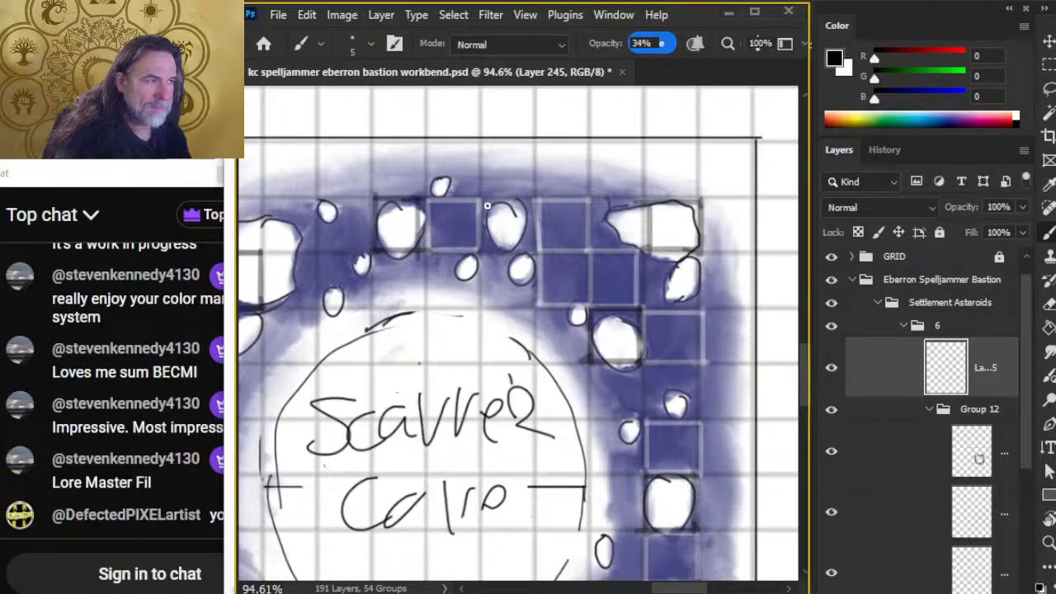
{"action": "mouse_move", "coordinate": [482, 251]}
{"action": "left_mouse_down"}
{"action": "mouse_move", "coordinate": [537, 255]}
{"action": "mouse_move", "coordinate": [538, 198]}
{"action": "mouse_move", "coordinate": [498, 198]}
{"action": "left_mouse_up"}
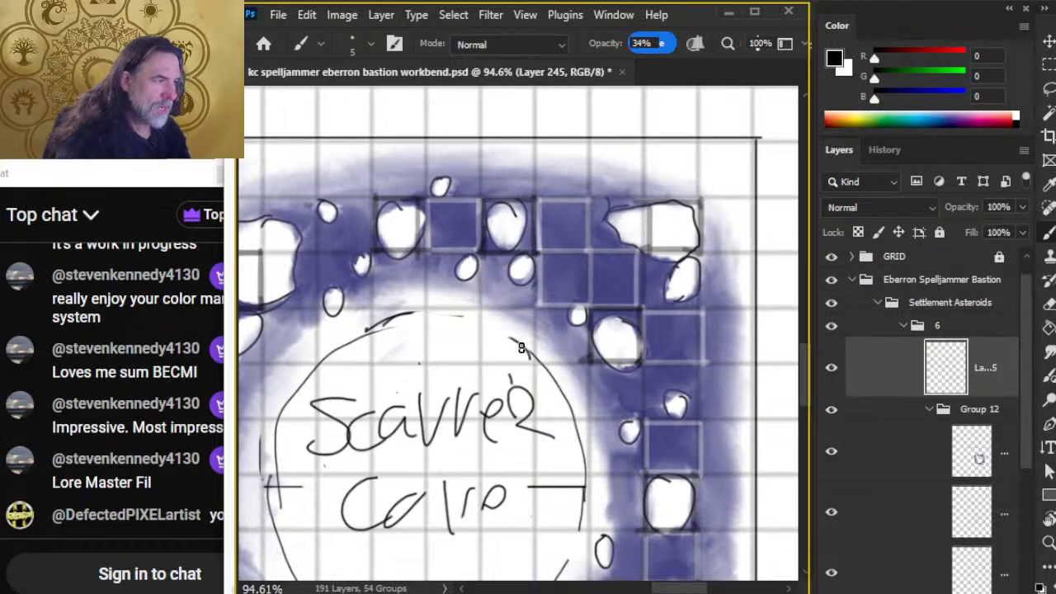
{"action": "mouse_move", "coordinate": [591, 201]}
{"action": "left_mouse_down"}
{"action": "mouse_move", "coordinate": [639, 209]}
{"action": "mouse_move", "coordinate": [626, 211]}
{"action": "mouse_move", "coordinate": [640, 213]}
{"action": "mouse_move", "coordinate": [635, 249]}
{"action": "mouse_move", "coordinate": [637, 224]}
{"action": "mouse_move", "coordinate": [644, 244]}
{"action": "mouse_move", "coordinate": [588, 244]}
{"action": "left_mouse_up"}
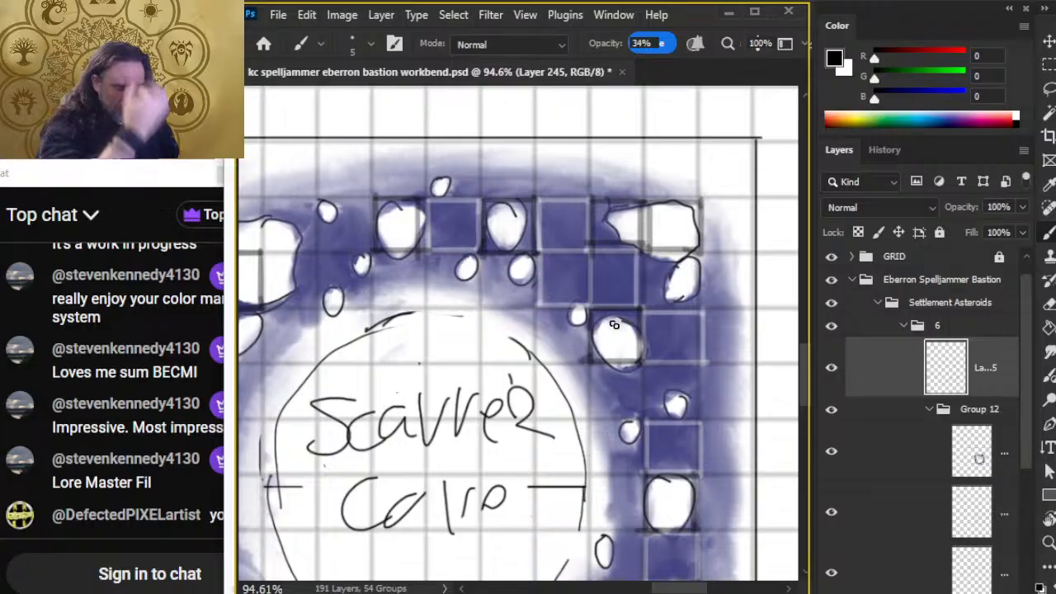
Step: Extend the outline around the large upper-left asteroid to a two-by-two block of grid squares
{"action": "left_click_drag", "start_coordinate": [382, 305], "coordinate": [584, 322]}
{"action": "mouse_move", "coordinate": [462, 268]}
{"action": "left_mouse_down"}
{"action": "mouse_move", "coordinate": [463, 324]}
{"action": "mouse_move", "coordinate": [520, 325]}
{"action": "mouse_move", "coordinate": [519, 267]}
{"action": "mouse_move", "coordinate": [519, 278]}
{"action": "mouse_move", "coordinate": [514, 267]}
{"action": "mouse_move", "coordinate": [438, 264]}
{"action": "mouse_move", "coordinate": [424, 251]}
{"action": "mouse_move", "coordinate": [414, 264]}
{"action": "mouse_move", "coordinate": [413, 223]}
{"action": "mouse_move", "coordinate": [462, 214]}
{"action": "mouse_move", "coordinate": [463, 260]}
{"action": "mouse_move", "coordinate": [471, 212]}
{"action": "mouse_move", "coordinate": [517, 218]}
{"action": "left_mouse_up"}
{"action": "mouse_move", "coordinate": [518, 218]}
{"action": "left_mouse_down"}
{"action": "mouse_move", "coordinate": [523, 294]}
{"action": "mouse_move", "coordinate": [515, 269]}
{"action": "mouse_move", "coordinate": [457, 269]}
{"action": "left_mouse_up"}
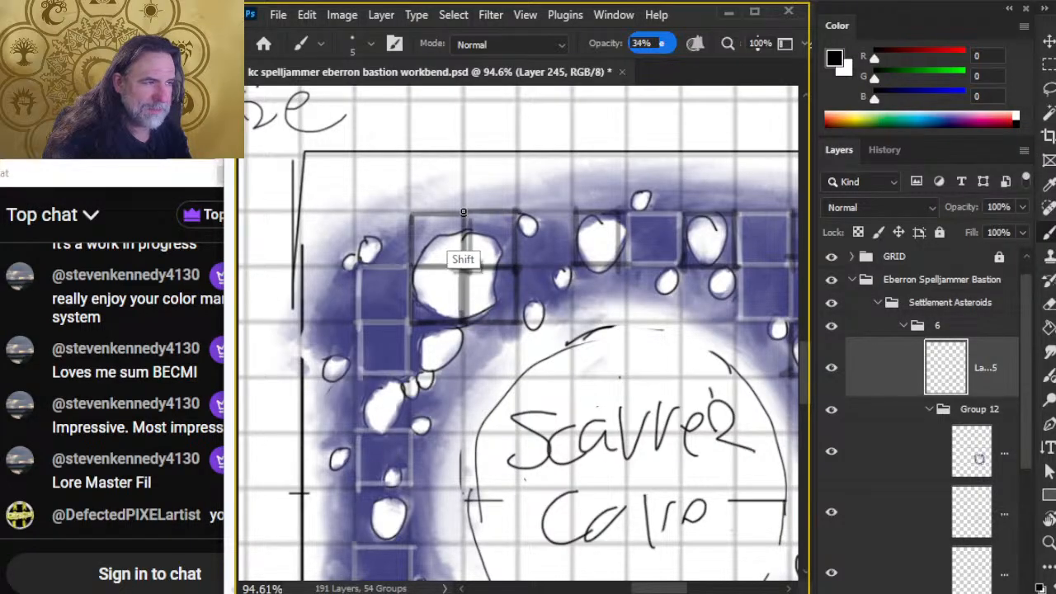
Step: Outline a grid square around the round asteroid midway along the ring's left side
{"action": "left_click_drag", "start_coordinate": [551, 488], "coordinate": [468, 192]}
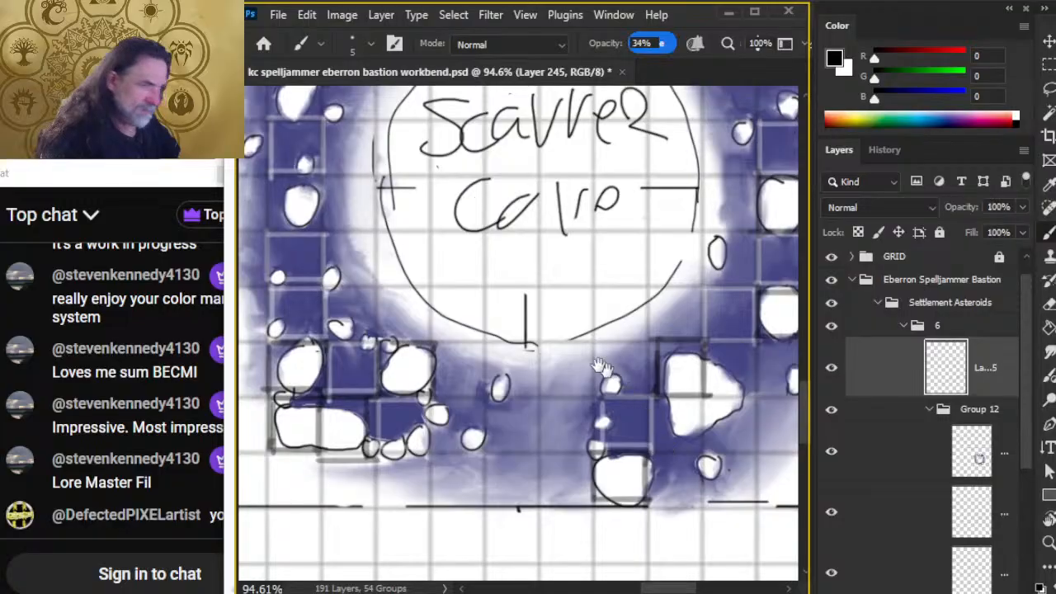
{"action": "left_click_drag", "start_coordinate": [457, 330], "coordinate": [490, 379]}
{"action": "mouse_move", "coordinate": [378, 309]}
{"action": "left_mouse_down"}
{"action": "mouse_move", "coordinate": [378, 359]}
{"action": "mouse_move", "coordinate": [432, 358]}
{"action": "mouse_move", "coordinate": [431, 305]}
{"action": "mouse_move", "coordinate": [369, 307]}
{"action": "left_mouse_up"}
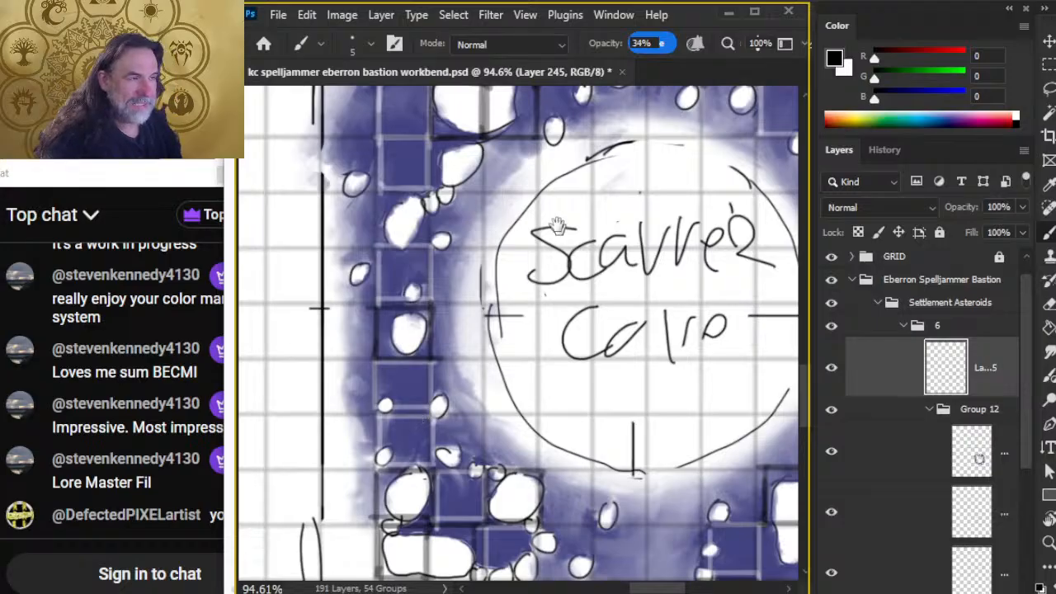
Step: Draw a straight horizontal line across the full width of the triangle net, just above the bases of its lowest row
{"action": "left_click_drag", "start_coordinate": [558, 224], "coordinate": [524, 312]}
{"action": "key", "text": "z"}
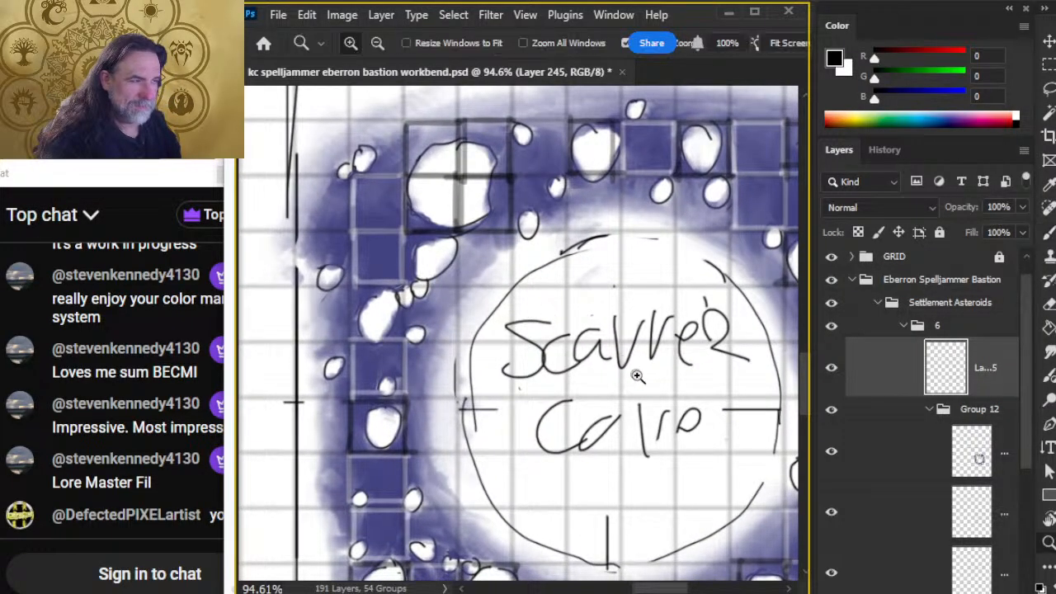
{"action": "left_click_drag", "start_coordinate": [636, 372], "coordinate": [541, 388]}
{"action": "left_click_drag", "start_coordinate": [663, 282], "coordinate": [599, 416]}
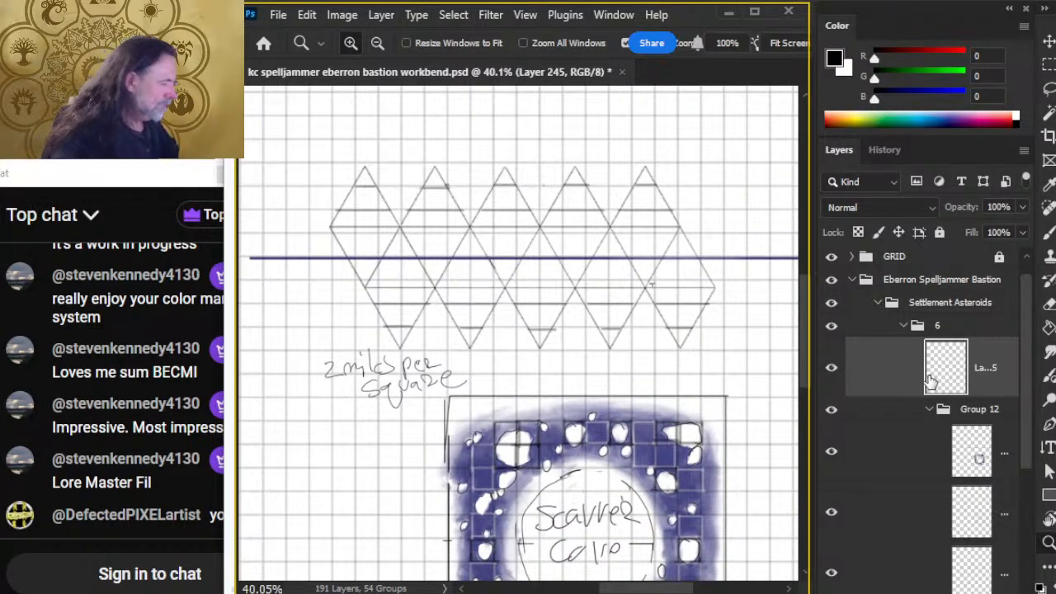
{"action": "key", "text": "b"}
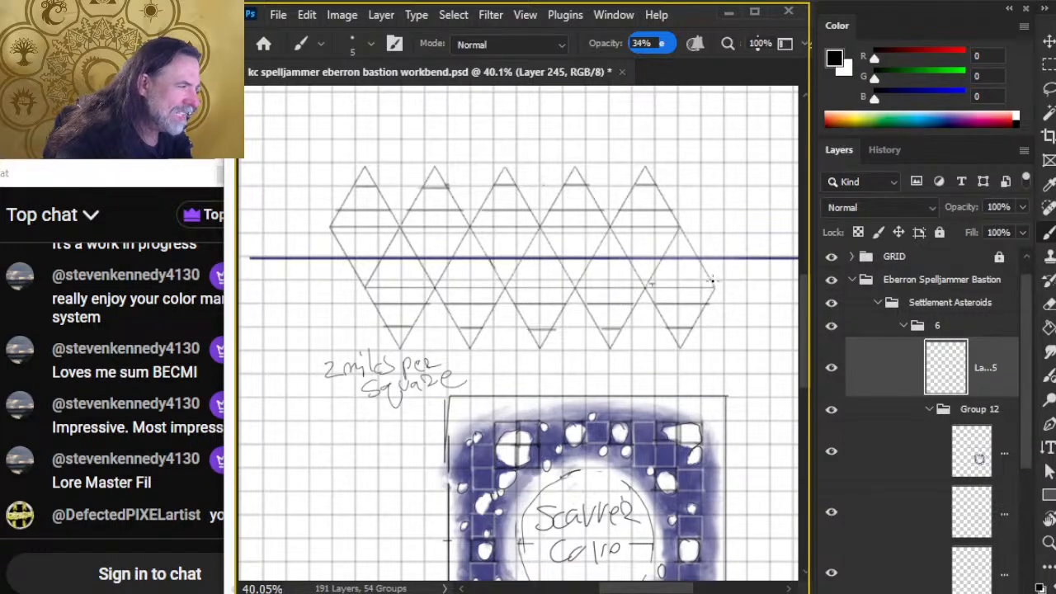
{"action": "left_click_drag", "start_coordinate": [711, 281], "coordinate": [354, 281]}
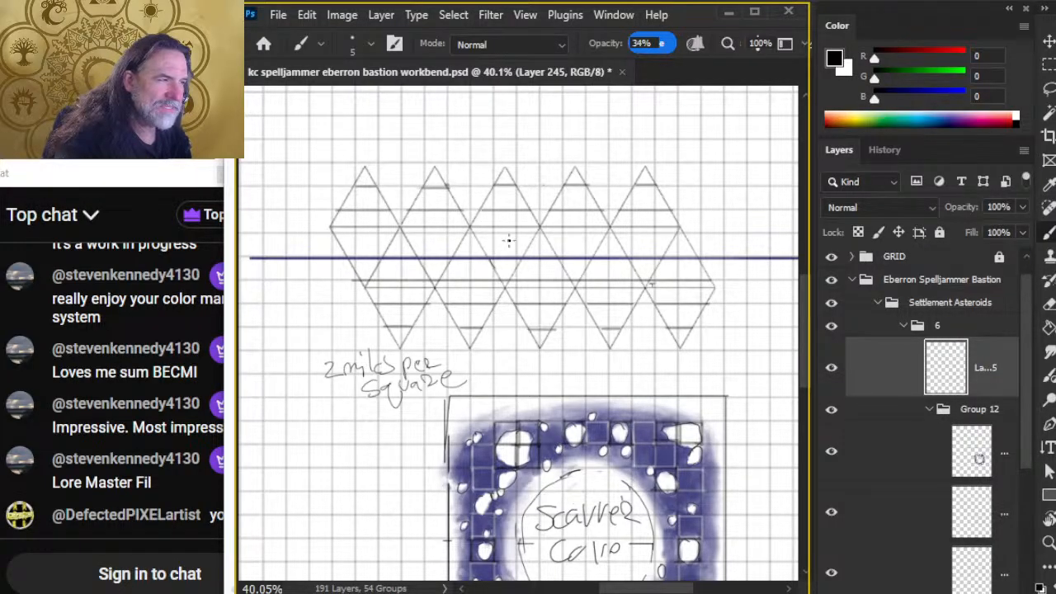
Step: Draw a stepped line in the net's upper half, dropping vertically in the third triangle and running horizontally to the net's right edge
{"action": "left_click_drag", "start_coordinate": [519, 213], "coordinate": [514, 232]}
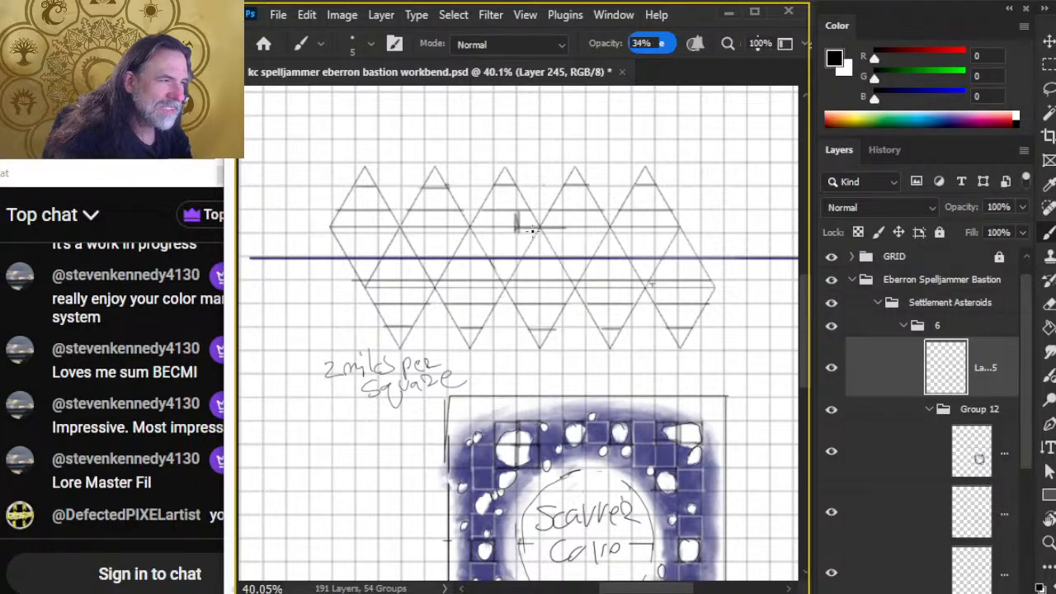
{"action": "key", "text": "ctrl+z"}
{"action": "mouse_move", "coordinate": [519, 216]}
{"action": "left_mouse_down"}
{"action": "mouse_move", "coordinate": [519, 228]}
{"action": "mouse_move", "coordinate": [575, 240]}
{"action": "mouse_move", "coordinate": [687, 239]}
{"action": "left_mouse_up"}
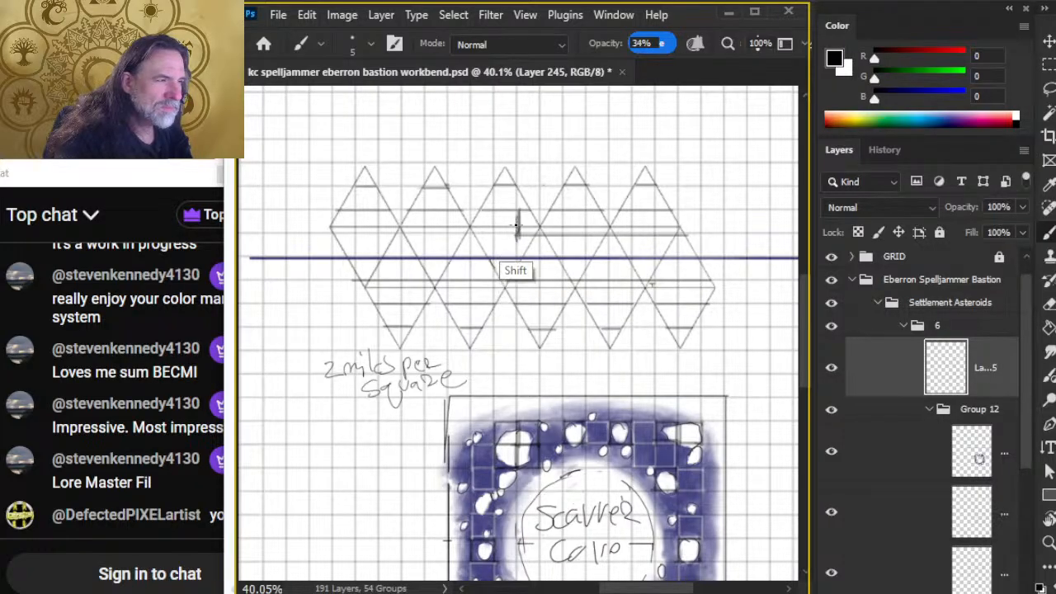
{"action": "left_click_drag", "start_coordinate": [519, 211], "coordinate": [484, 211]}
Step: Erase the old short horizontal division lines from the upper and lower triangles with a size 35 eraser
{"action": "key", "text": "e"}
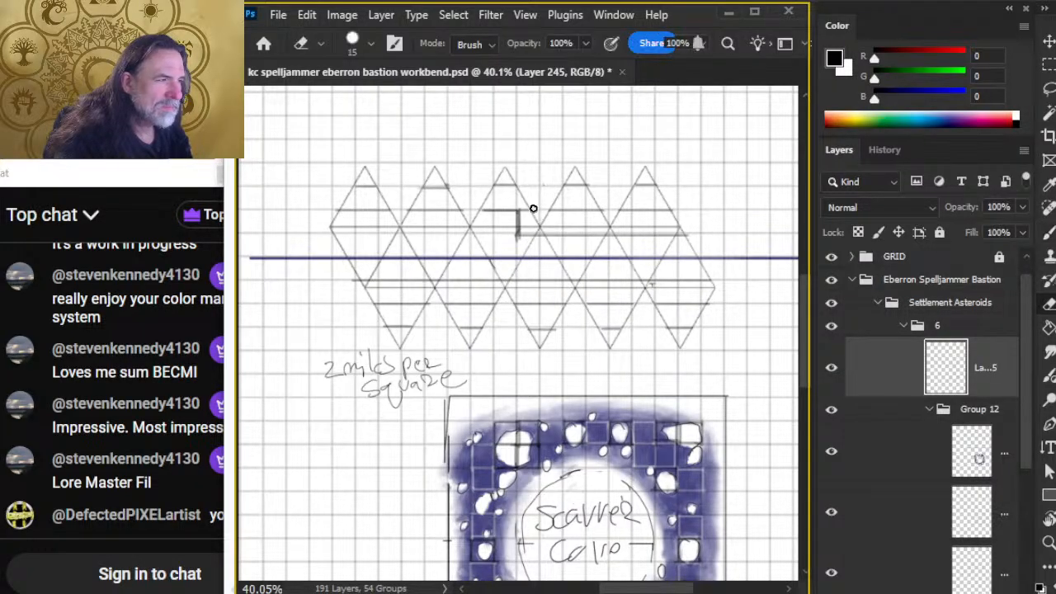
{"action": "key", "text": "bracketright"}
{"action": "key", "text": "bracketright"}
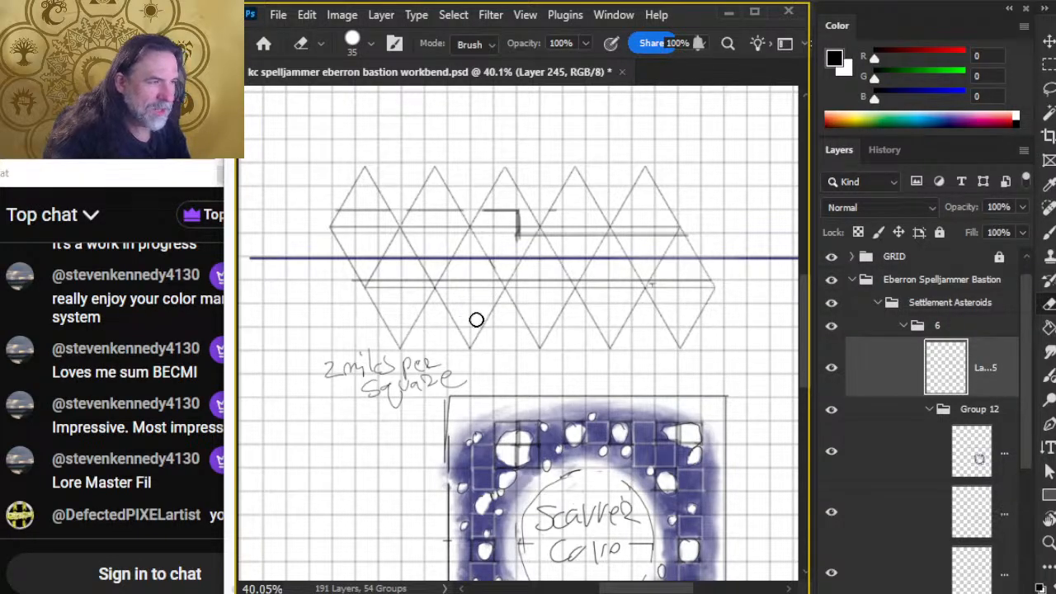
Step: Darken the stepped upper line and the full-width lower line by retracing them with straight strokes at 34% opacity
{"action": "key", "text": "b"}
{"action": "left_click_drag", "start_coordinate": [517, 211], "coordinate": [483, 212]}
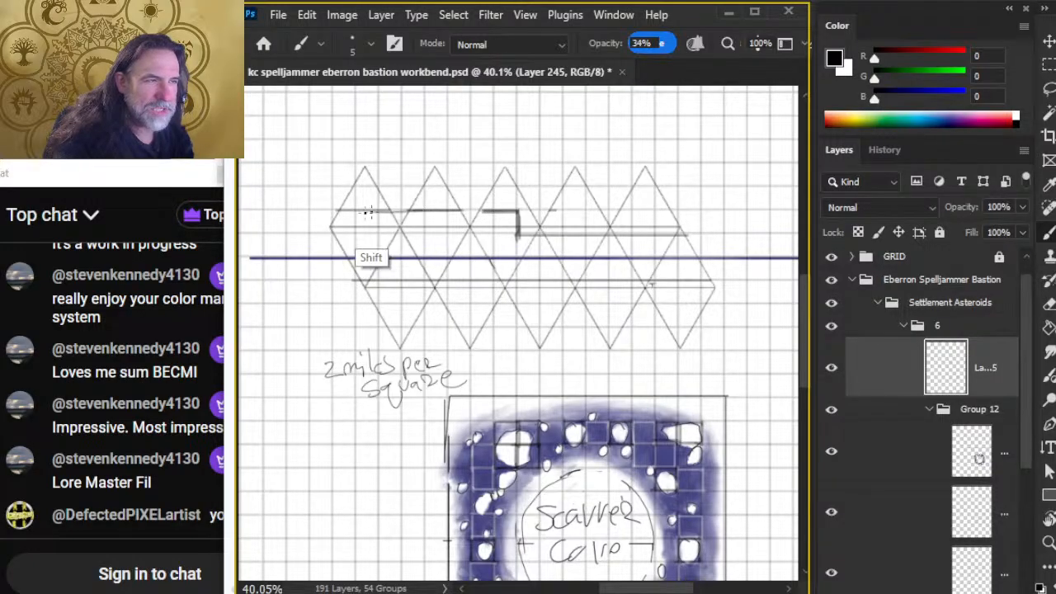
{"action": "left_click_drag", "start_coordinate": [355, 282], "coordinate": [723, 282]}
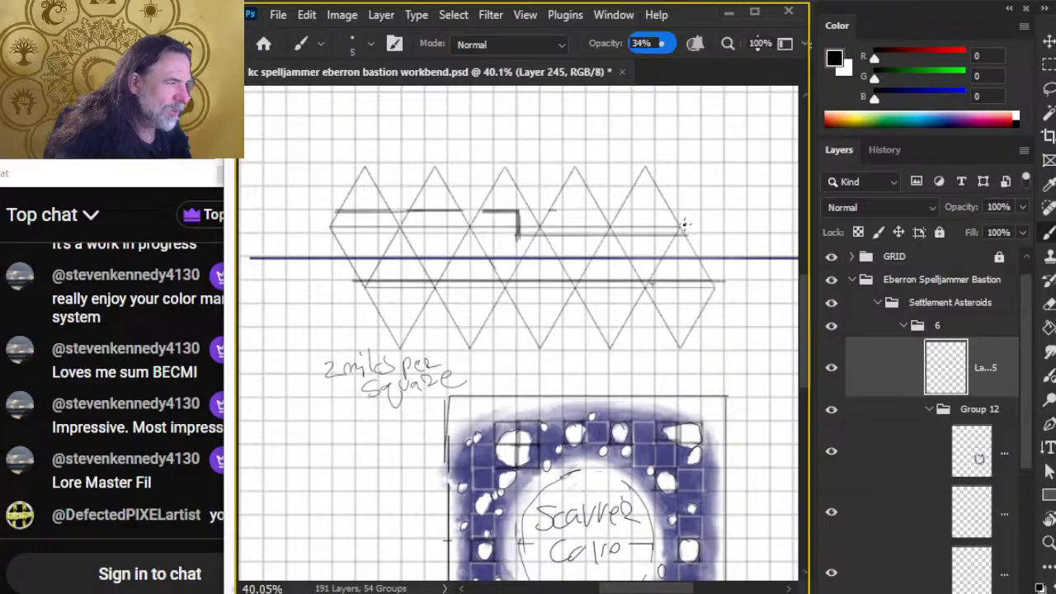
{"action": "left_click_drag", "start_coordinate": [686, 236], "coordinate": [526, 234]}
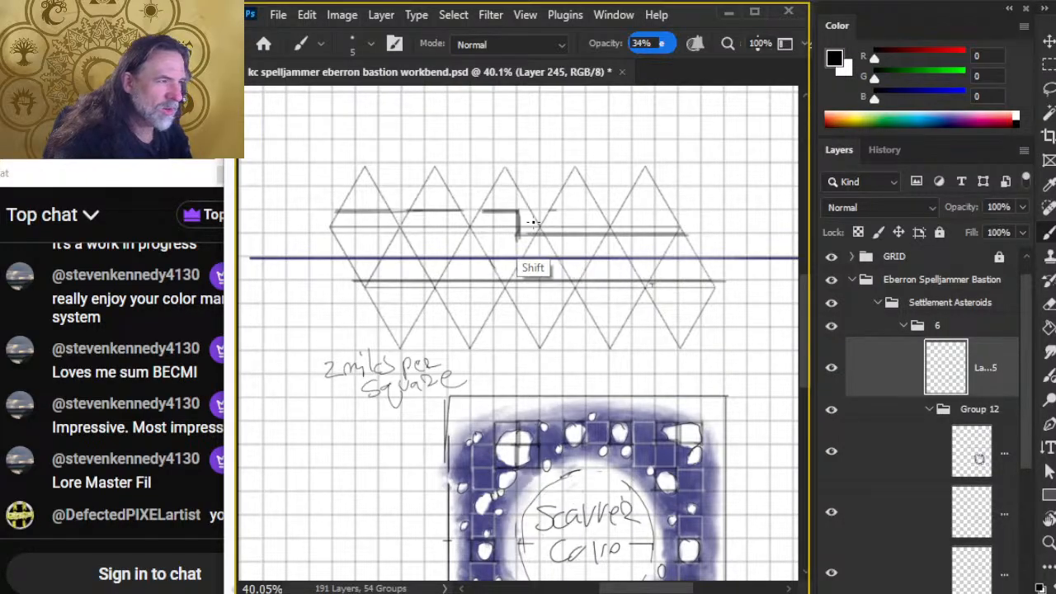
Step: Erase stray line bits outside the triangles and around the corner of the stepped line
{"action": "key", "text": "e"}
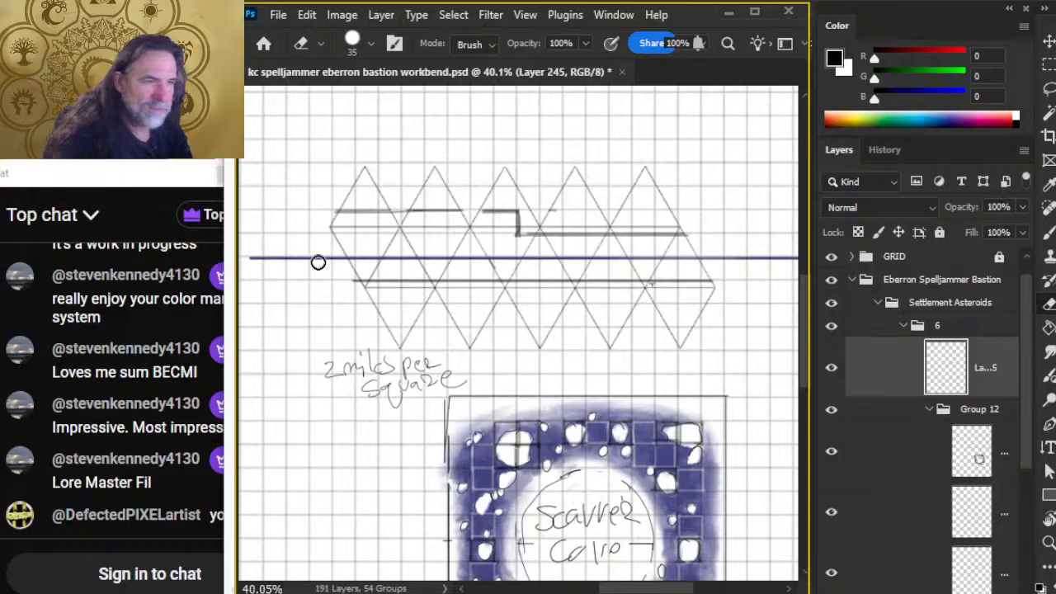
{"action": "mouse_move", "coordinate": [398, 203]}
{"action": "left_mouse_down"}
{"action": "mouse_move", "coordinate": [402, 230]}
{"action": "mouse_move", "coordinate": [337, 211]}
{"action": "left_mouse_up"}
{"action": "key", "text": "b"}
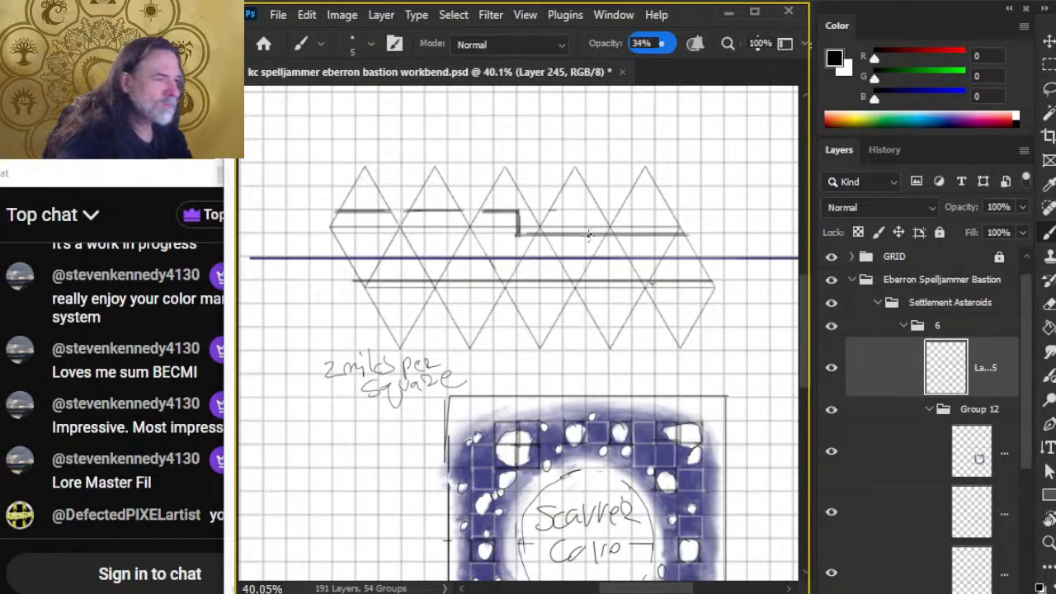
{"action": "key", "text": "e"}
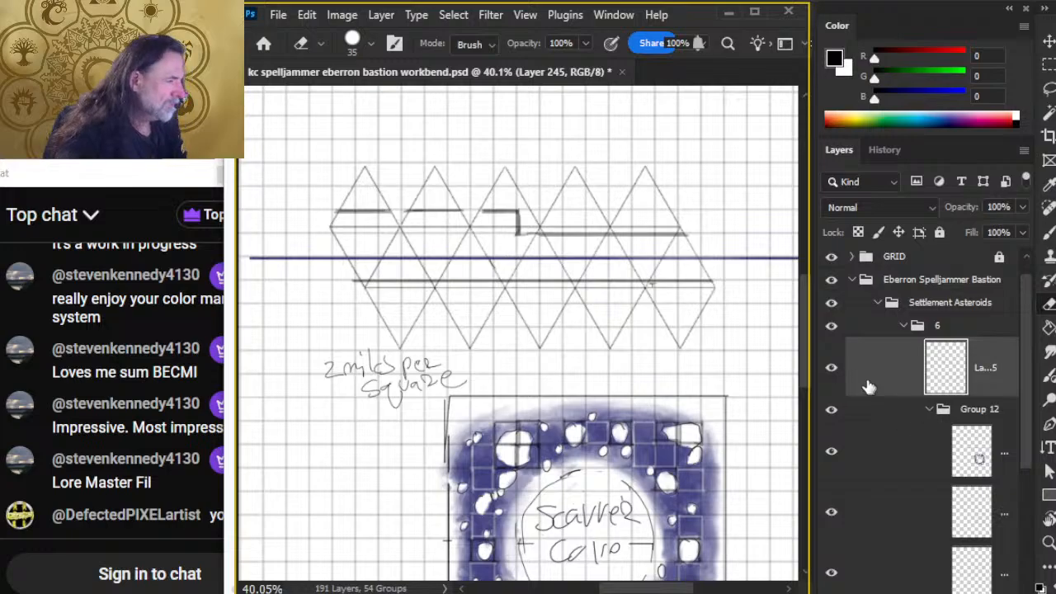
Step: Check the net with the line layer hidden and shown, and lower that layer's opacity to 72%
{"action": "left_click", "coordinate": [832, 368]}
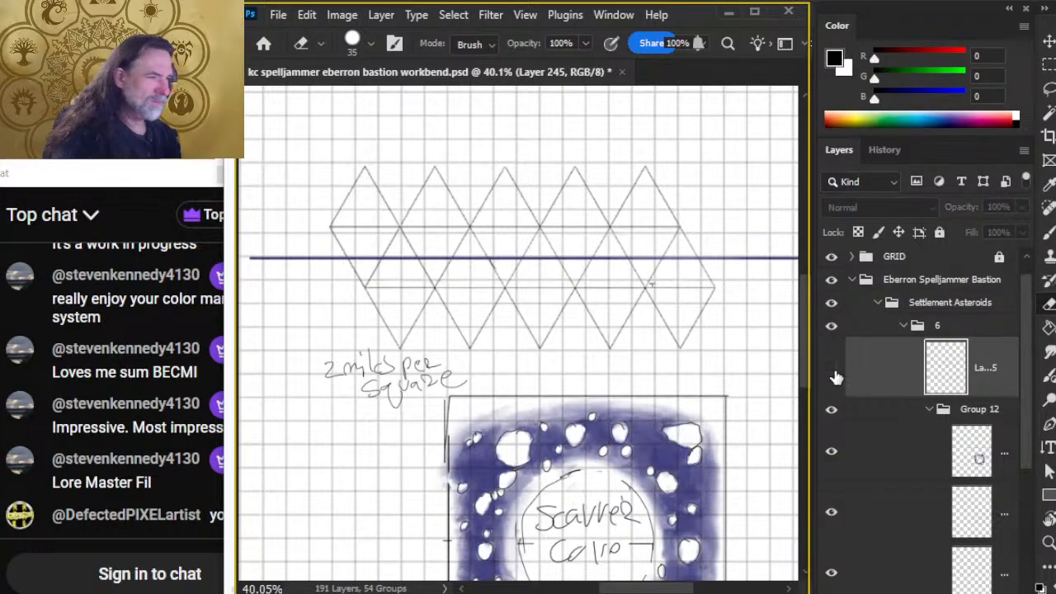
{"action": "left_click", "coordinate": [833, 372]}
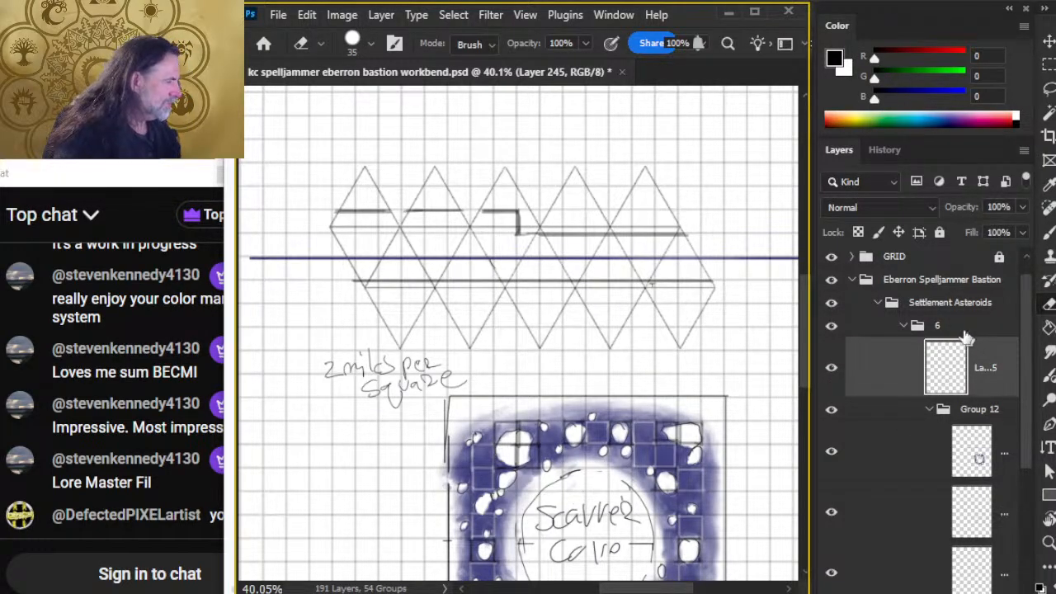
{"action": "left_click", "coordinate": [1017, 231]}
{"action": "left_click_drag", "start_coordinate": [1020, 232], "coordinate": [994, 233]}
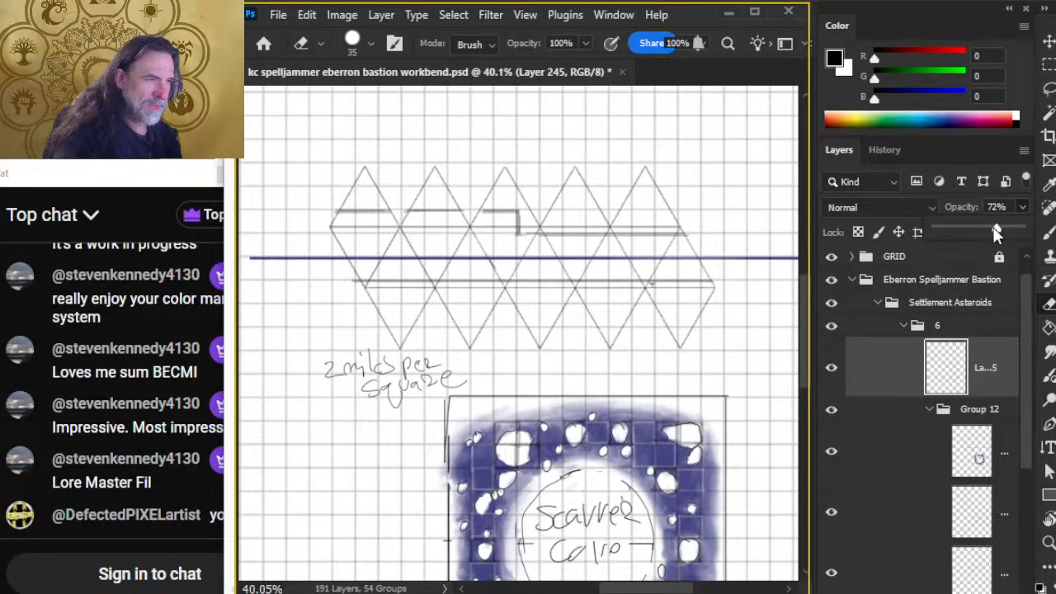
{"action": "left_click", "coordinate": [904, 371]}
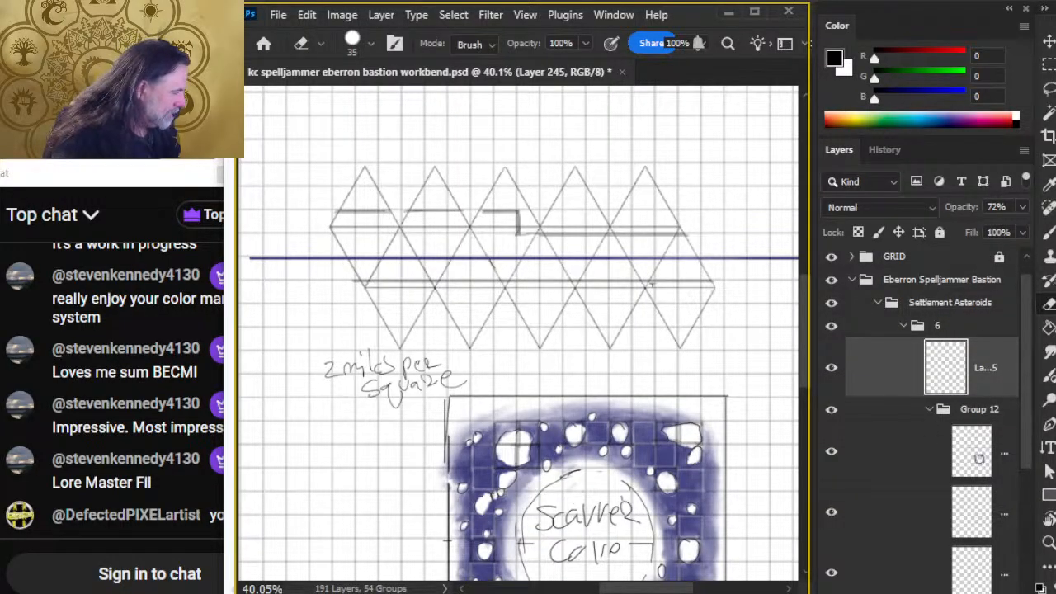
Step: On a new layer, draw a wavy coastline across the net's lower row of triangles in dark green, RGB 61, 104, 61
{"action": "key", "text": "ctrl+shift+alt+n"}
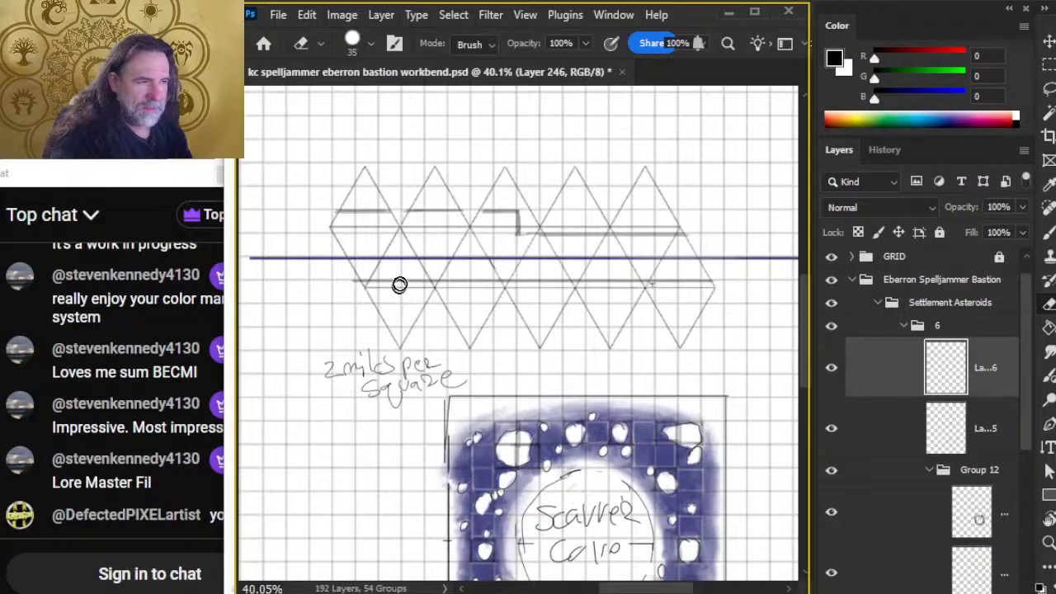
{"action": "key", "text": "b"}
{"action": "key", "text": "3"}
{"action": "key", "text": "4"}
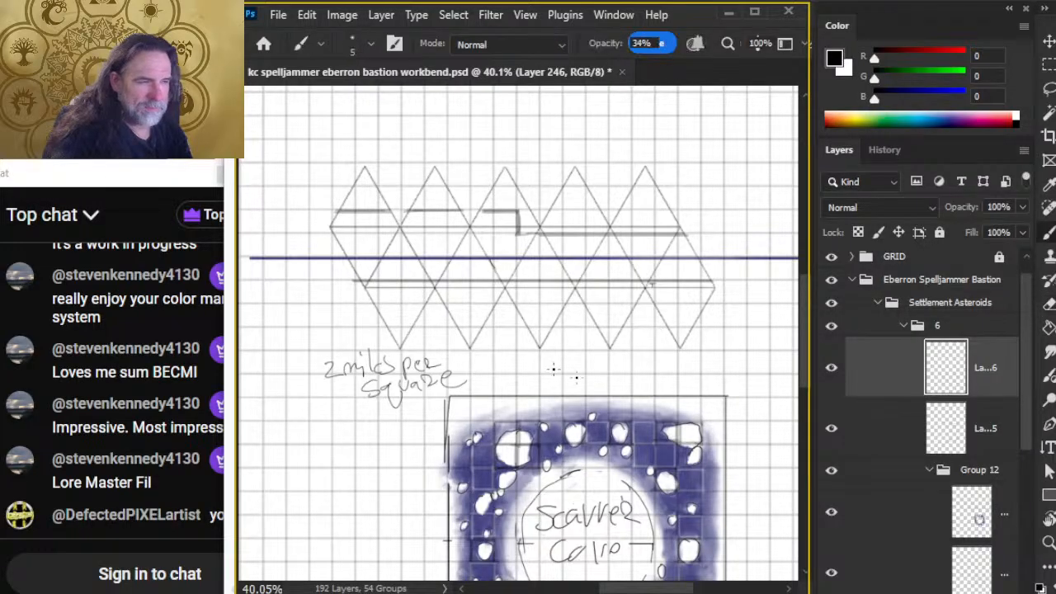
{"action": "left_click", "coordinate": [911, 82]}
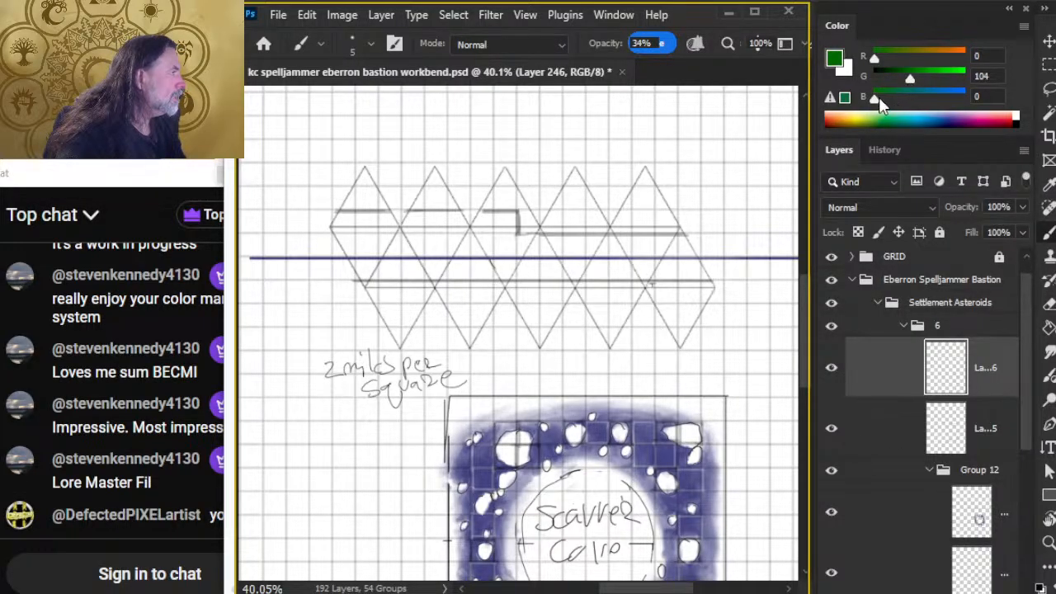
{"action": "left_click_drag", "start_coordinate": [879, 98], "coordinate": [895, 59]}
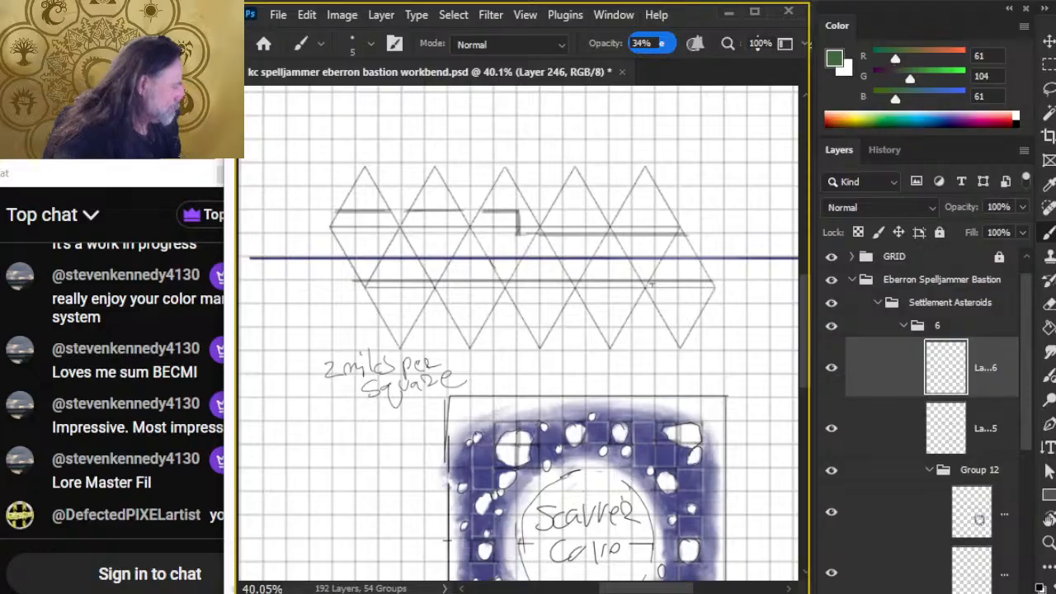
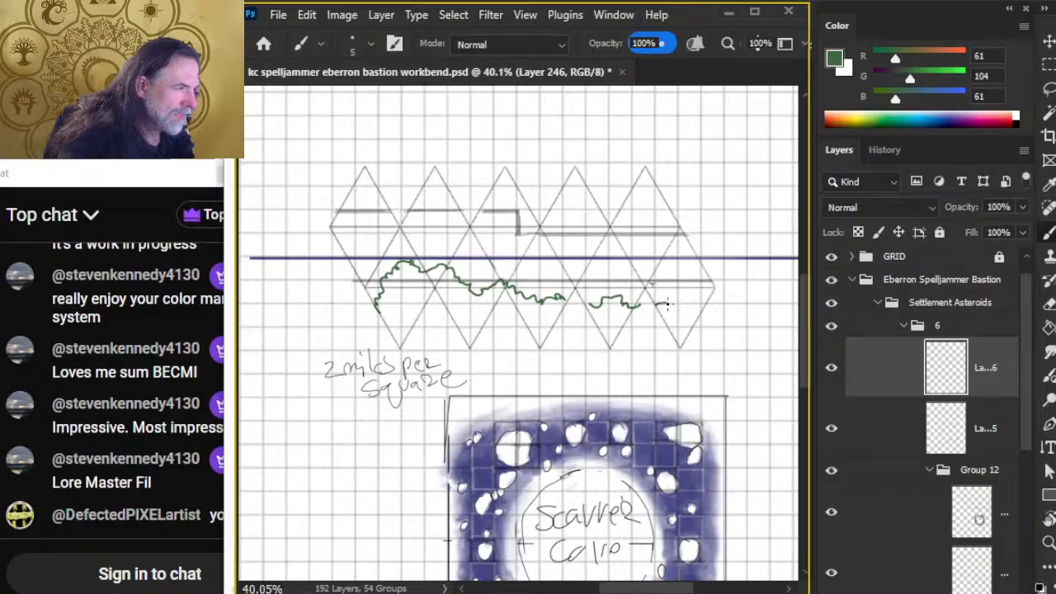
Step: Trim the lower coastline at the triangle edges and outline wavy green landmasses in the first three upper triangles
{"action": "key", "text": "e"}
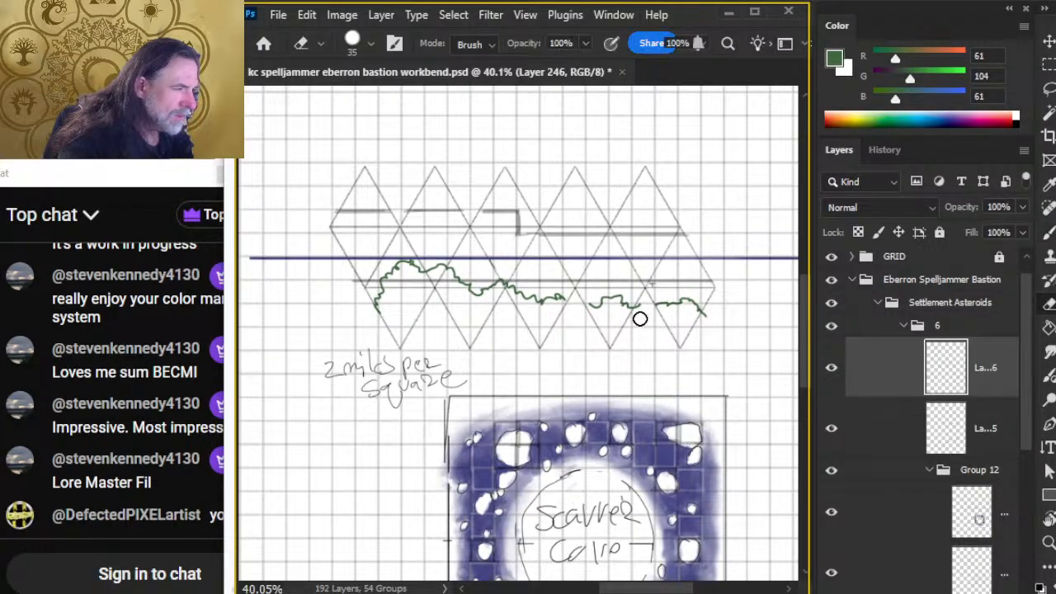
{"action": "key", "text": "b"}
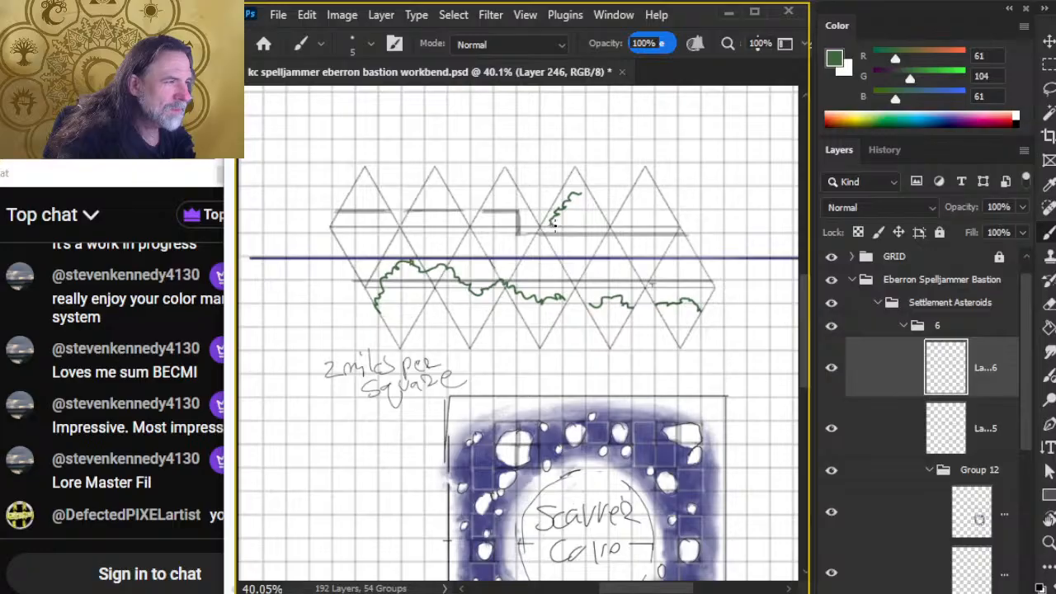
{"action": "key", "text": "ctrl+z"}
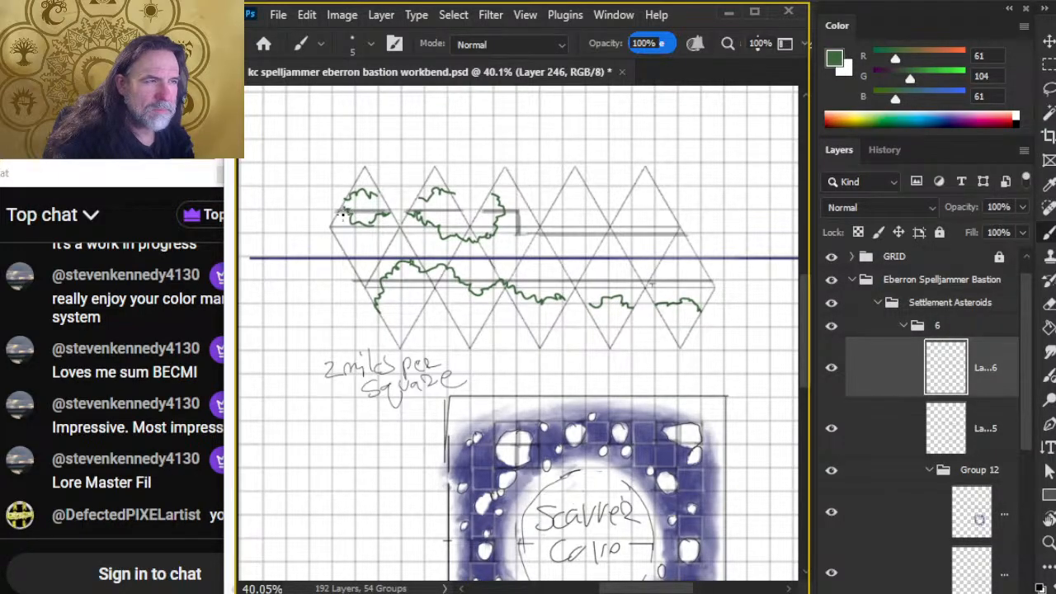
Step: Clean up and redraw the coastline inside the first upper triangle, and outline a small landmass along the fifth upper triangle's right edge
{"action": "key", "text": "e"}
{"action": "left_click_drag", "start_coordinate": [344, 199], "coordinate": [335, 214]}
{"action": "key", "text": "b"}
{"action": "key", "text": "e"}
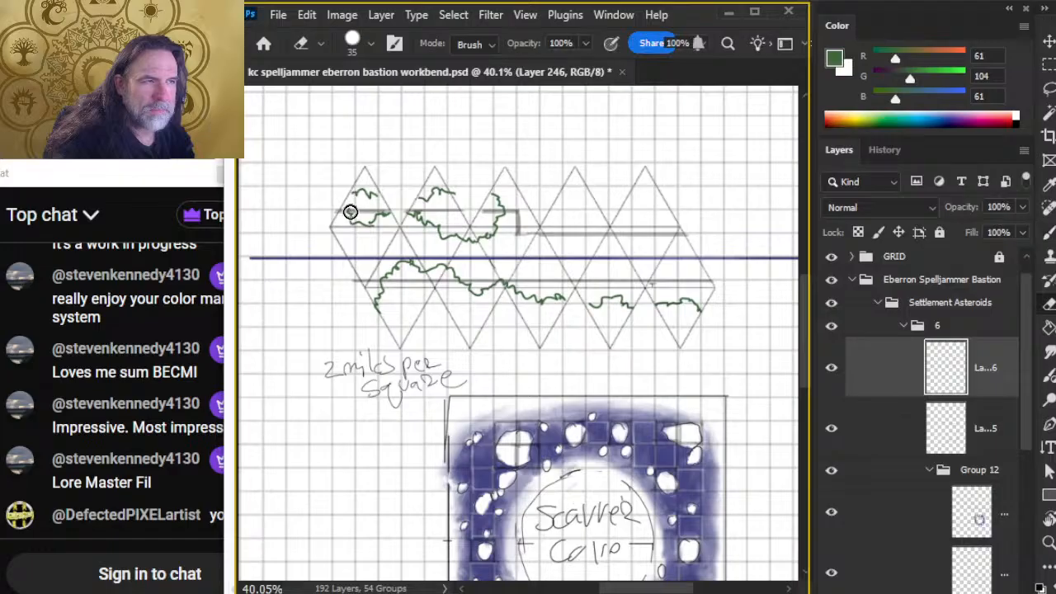
{"action": "key", "text": "b"}
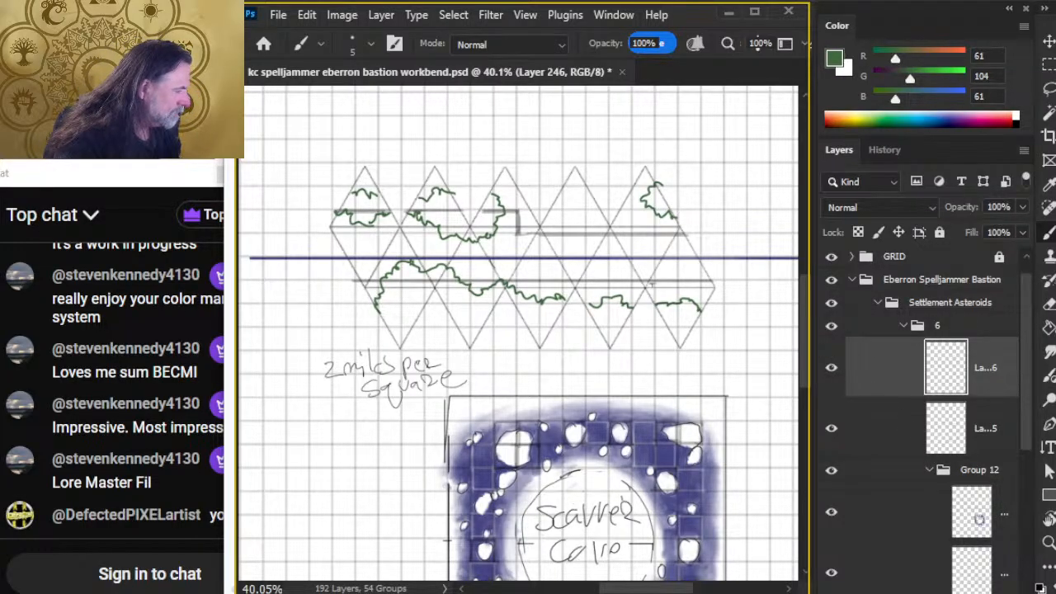
Step: On a new layer, paint the landmass in the fifth upper triangle solid dark green
{"action": "key", "text": "ctrl+shift+alt+n"}
{"action": "key", "text": "x"}
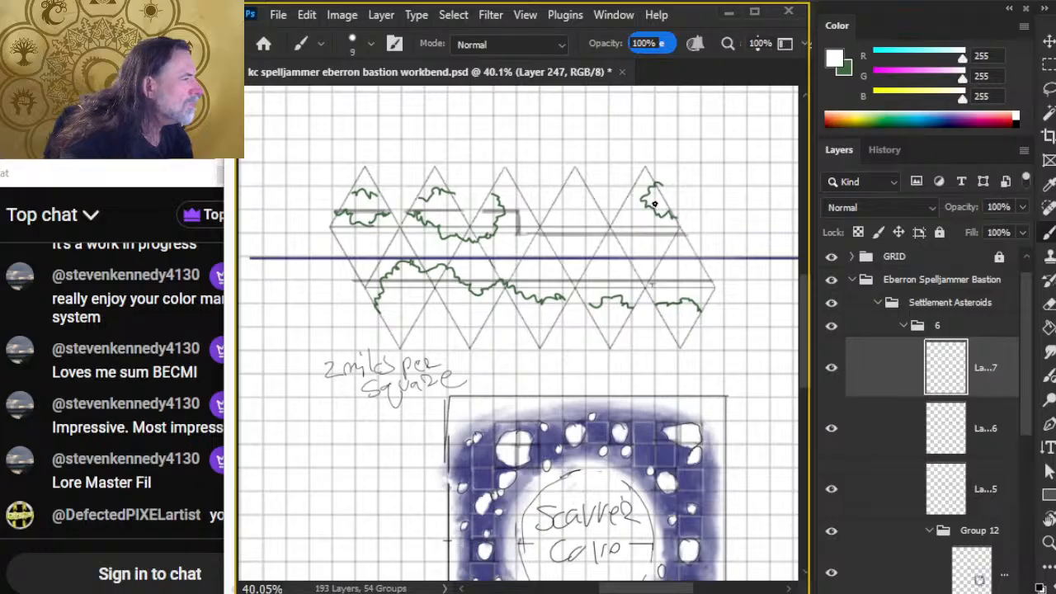
{"action": "key", "text": "l"}
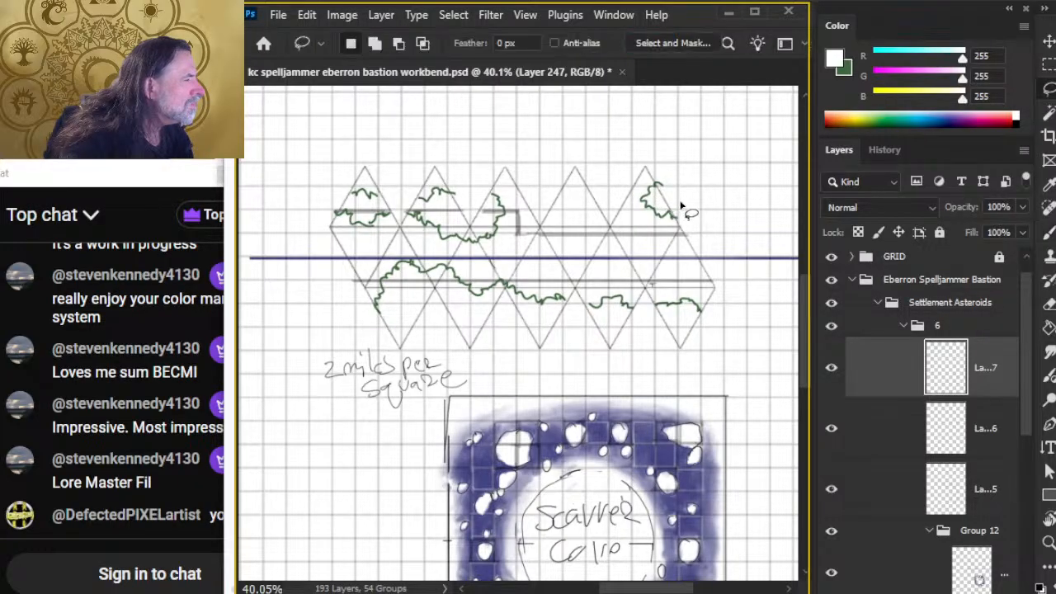
{"action": "key", "text": "b"}
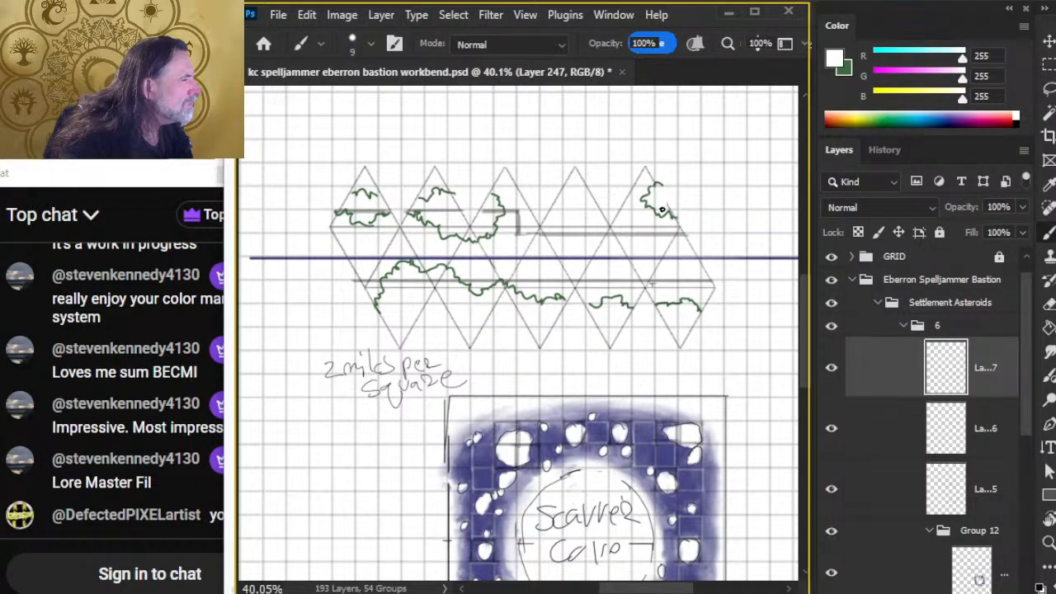
{"action": "key", "text": "ctrl+z"}
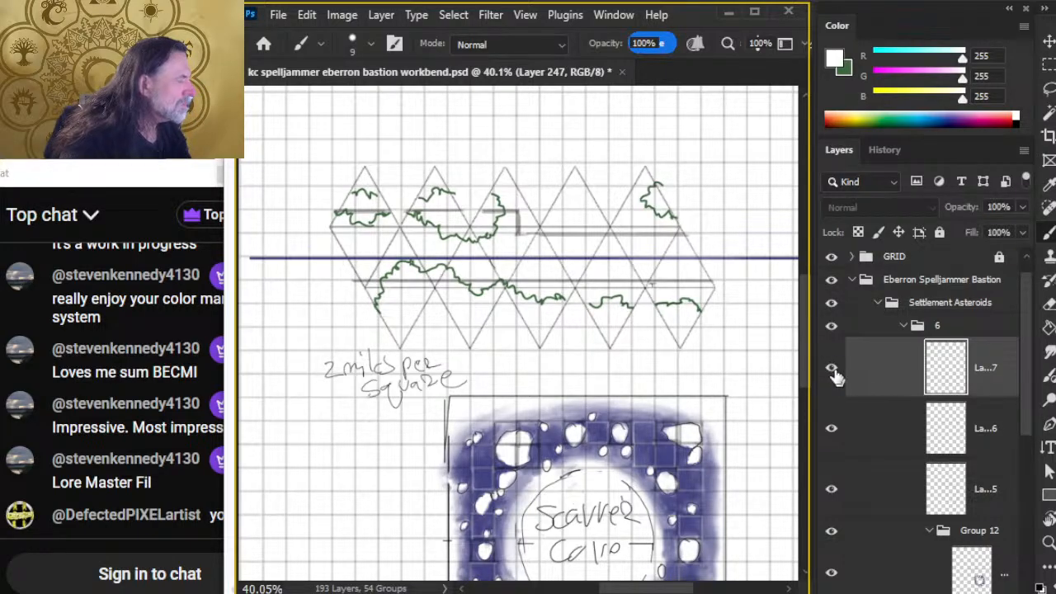
{"action": "key", "text": "x"}
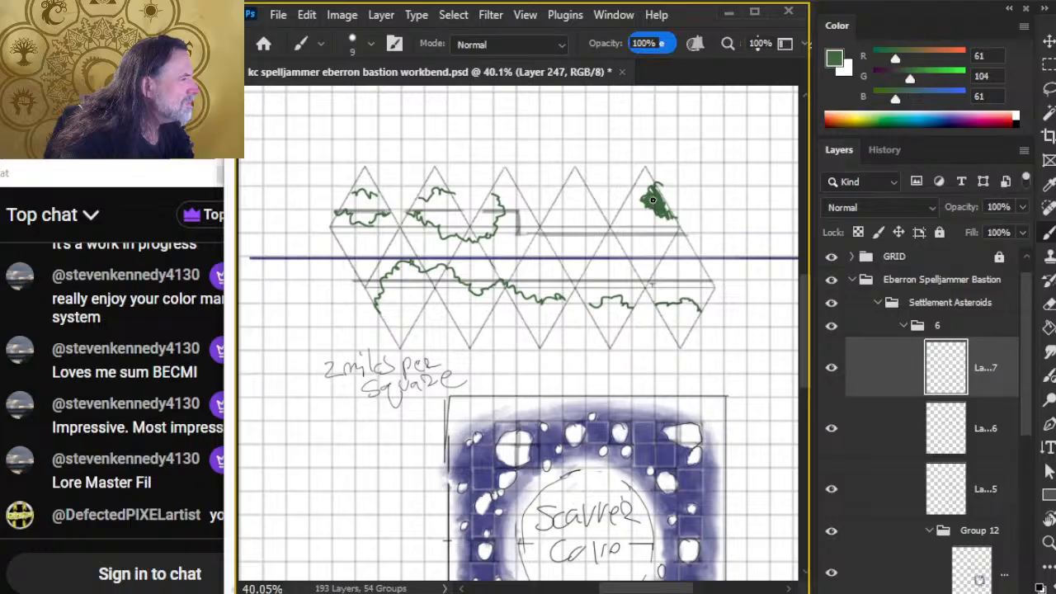
Step: On the coastline outline layer, erase the stray line at the top of the fifth upper triangle's landmass, and return to the fill layer
{"action": "key", "text": "e"}
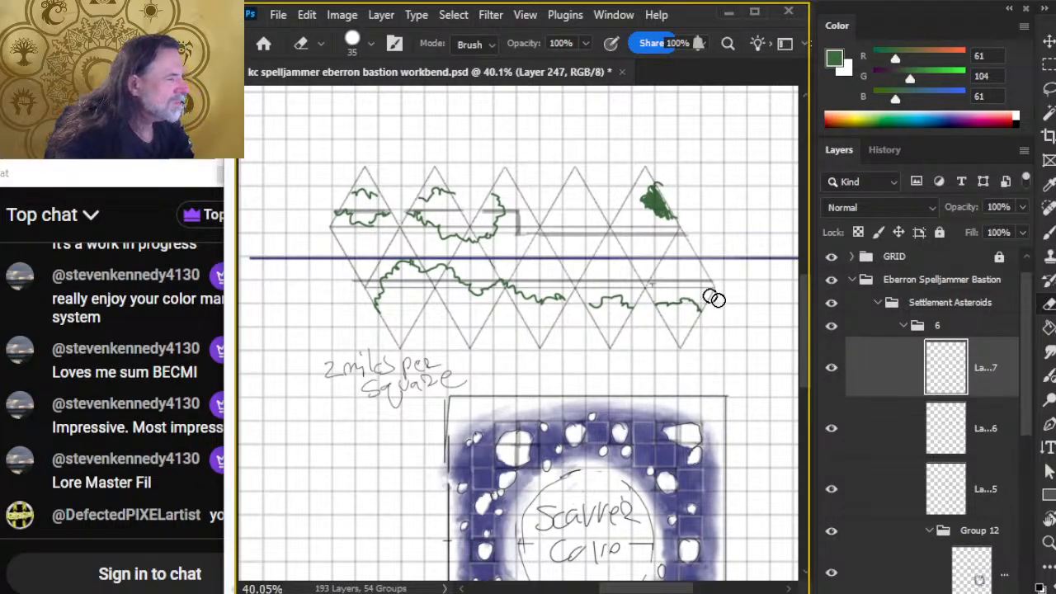
{"action": "left_click", "coordinate": [874, 443]}
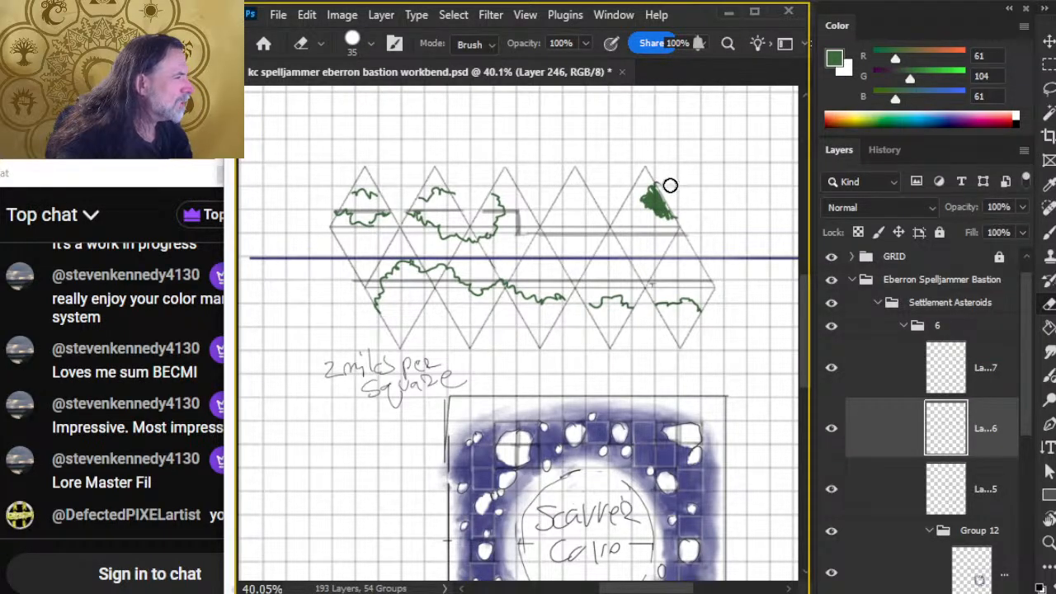
{"action": "left_click", "coordinate": [855, 388]}
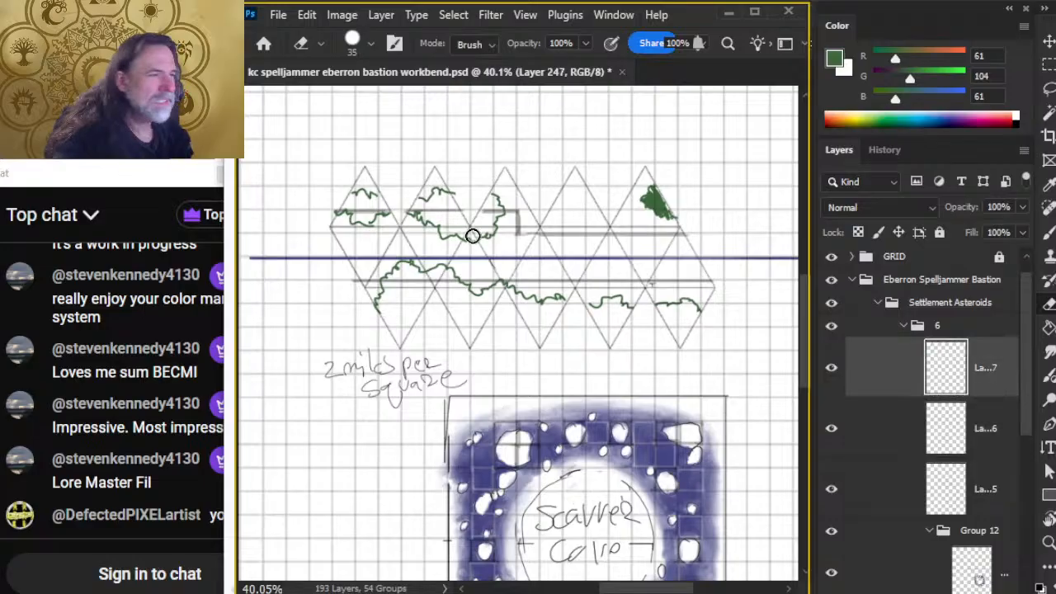
Step: Paint the outlined landmasses in the first three upper triangles solid dark green
{"action": "key", "text": "b"}
{"action": "mouse_move", "coordinate": [490, 208]}
{"action": "left_mouse_down"}
{"action": "mouse_move", "coordinate": [487, 226]}
{"action": "mouse_move", "coordinate": [455, 236]}
{"action": "mouse_move", "coordinate": [450, 198]}
{"action": "mouse_move", "coordinate": [452, 236]}
{"action": "mouse_move", "coordinate": [439, 192]}
{"action": "mouse_move", "coordinate": [420, 202]}
{"action": "left_mouse_up"}
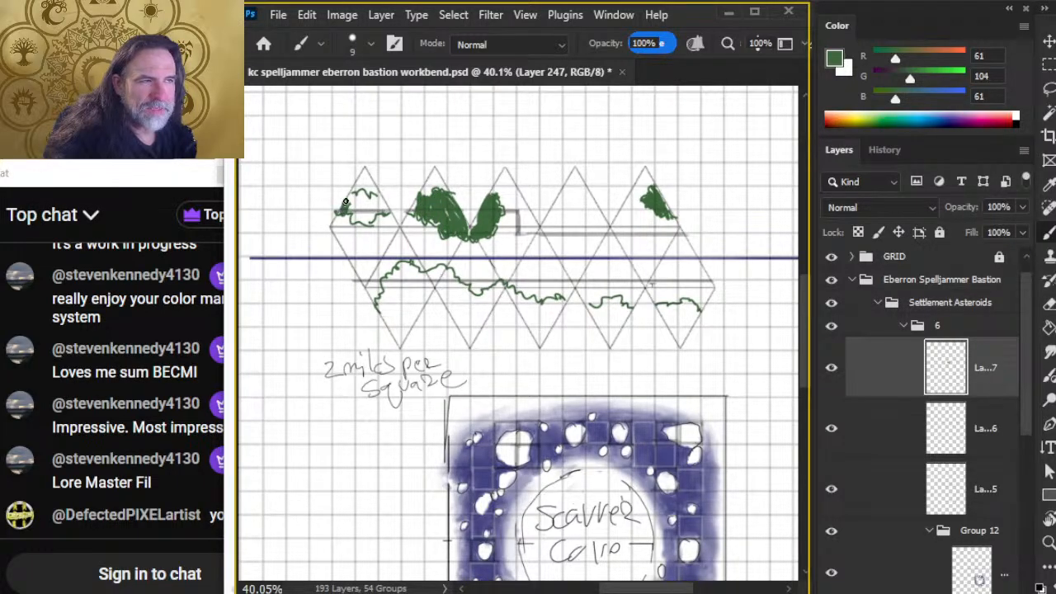
{"action": "left_click_drag", "start_coordinate": [346, 202], "coordinate": [370, 217]}
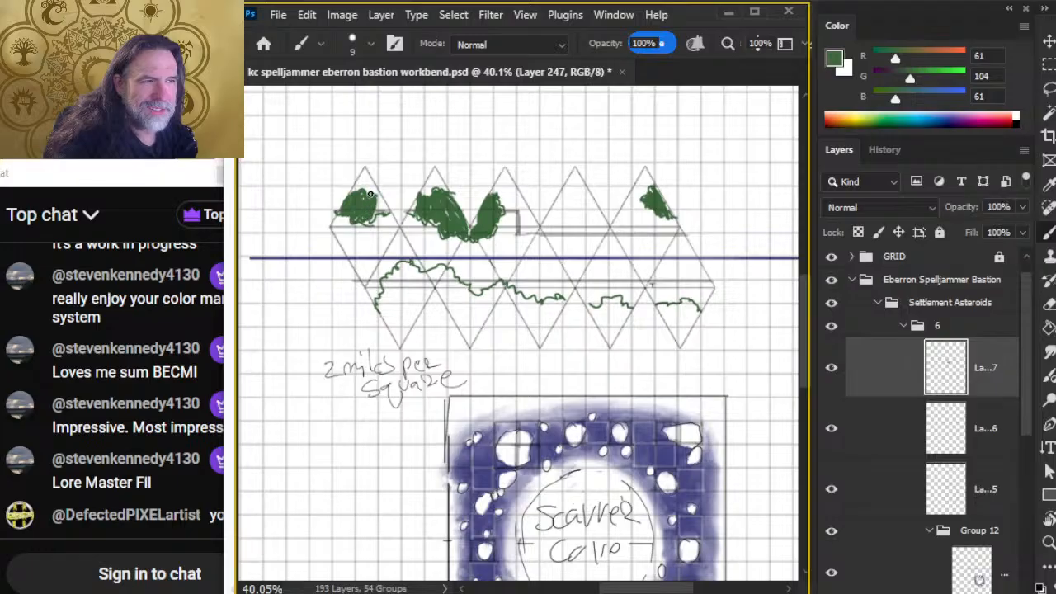
Step: With a larger brush of about 25 px, fill the landmass across the first three lower triangles solid dark green
{"action": "key", "text": "bracketright"}
{"action": "key", "text": "bracketright"}
{"action": "key", "text": "bracketright"}
{"action": "key", "text": "bracketright"}
{"action": "key", "text": "bracketright"}
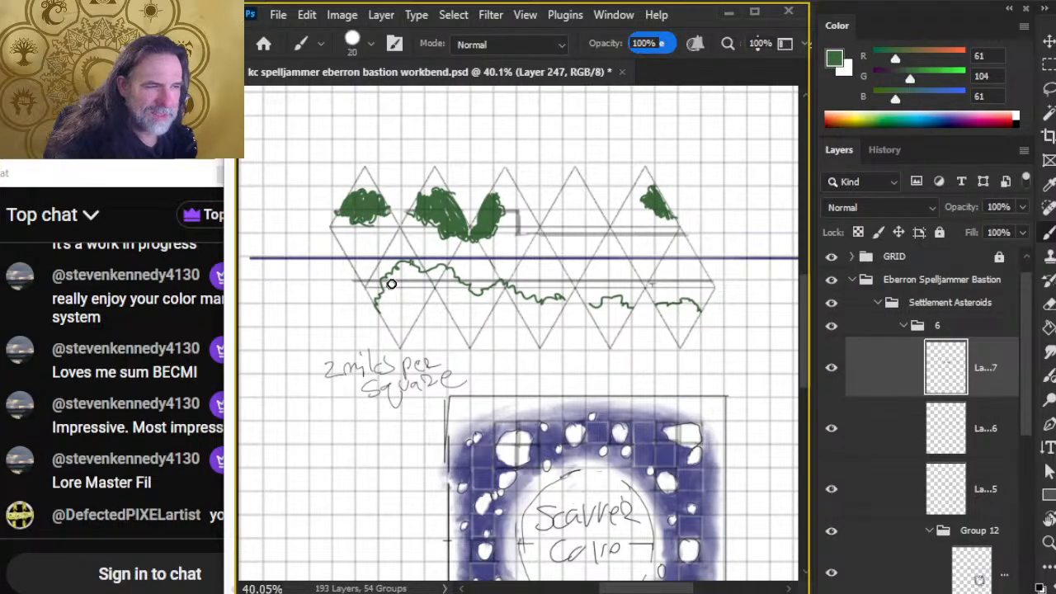
{"action": "mouse_move", "coordinate": [389, 281]}
{"action": "left_mouse_down"}
{"action": "mouse_move", "coordinate": [409, 277]}
{"action": "mouse_move", "coordinate": [381, 301]}
{"action": "mouse_move", "coordinate": [386, 326]}
{"action": "mouse_move", "coordinate": [416, 309]}
{"action": "mouse_move", "coordinate": [433, 281]}
{"action": "mouse_move", "coordinate": [409, 298]}
{"action": "mouse_move", "coordinate": [399, 284]}
{"action": "mouse_move", "coordinate": [416, 280]}
{"action": "mouse_move", "coordinate": [439, 276]}
{"action": "mouse_move", "coordinate": [455, 311]}
{"action": "mouse_move", "coordinate": [450, 273]}
{"action": "mouse_move", "coordinate": [464, 289]}
{"action": "mouse_move", "coordinate": [468, 343]}
{"action": "mouse_move", "coordinate": [487, 304]}
{"action": "mouse_move", "coordinate": [470, 298]}
{"action": "mouse_move", "coordinate": [504, 288]}
{"action": "mouse_move", "coordinate": [528, 297]}
{"action": "mouse_move", "coordinate": [519, 301]}
{"action": "mouse_move", "coordinate": [532, 336]}
{"action": "mouse_move", "coordinate": [549, 302]}
{"action": "mouse_move", "coordinate": [538, 296]}
{"action": "mouse_move", "coordinate": [546, 311]}
{"action": "mouse_move", "coordinate": [561, 302]}
{"action": "mouse_move", "coordinate": [541, 339]}
{"action": "mouse_move", "coordinate": [542, 307]}
{"action": "left_mouse_up"}
{"action": "key", "text": "bracketleft"}
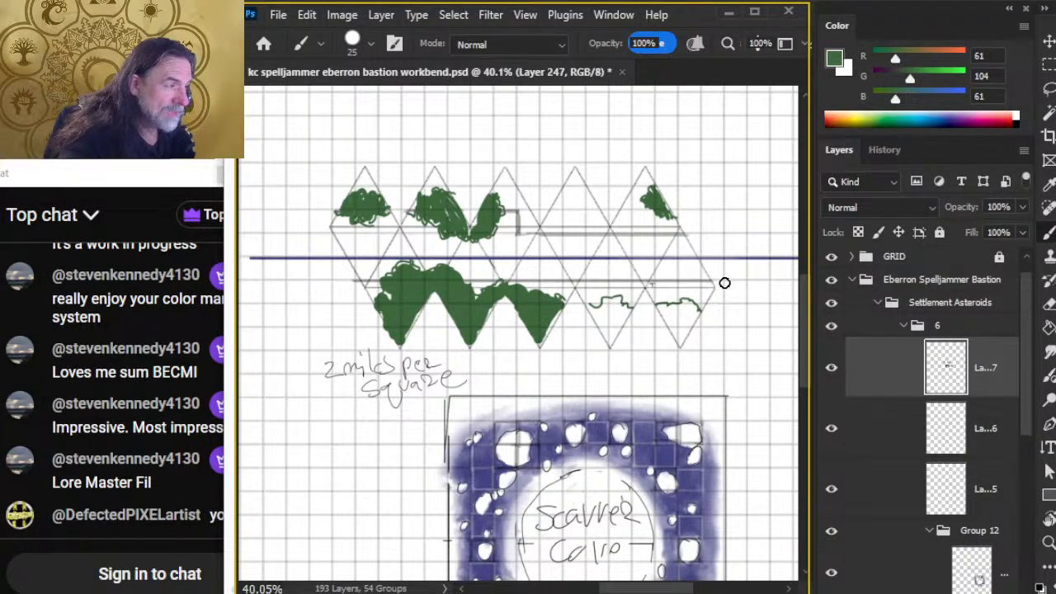
{"action": "key", "text": "l"}
{"action": "mouse_move", "coordinate": [689, 253]}
{"action": "left_mouse_down"}
{"action": "mouse_move", "coordinate": [643, 236]}
{"action": "mouse_move", "coordinate": [535, 236]}
{"action": "mouse_move", "coordinate": [464, 211]}
{"action": "mouse_move", "coordinate": [334, 202]}
{"action": "mouse_move", "coordinate": [396, 285]}
{"action": "mouse_move", "coordinate": [697, 295]}
{"action": "mouse_move", "coordinate": [672, 232]}
{"action": "left_mouse_up"}
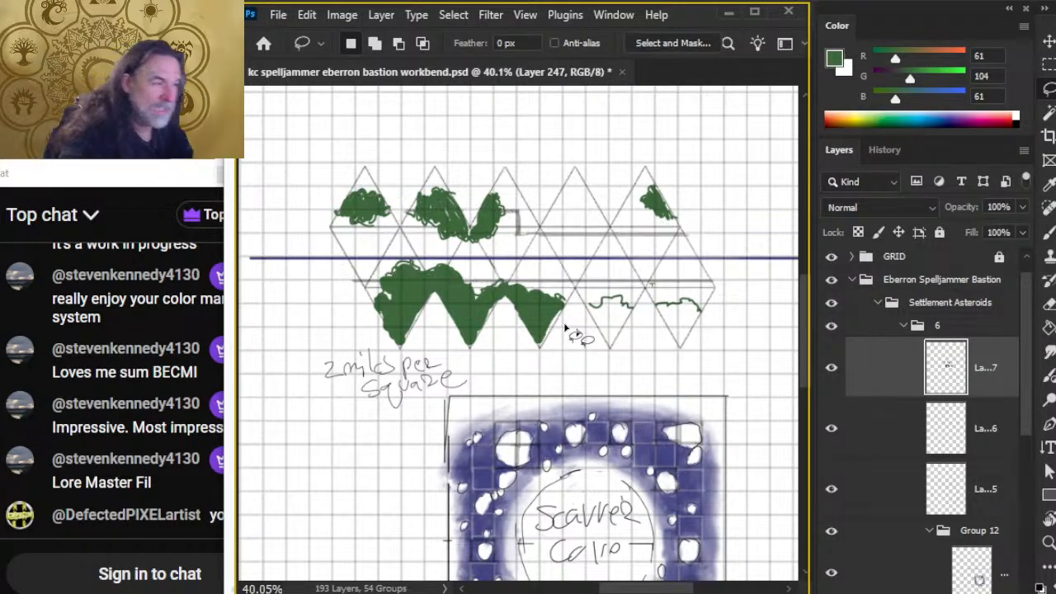
Step: Paint the landmasses in the fourth and fifth lower triangles solid dark green down to their tips
{"action": "key", "text": "b"}
{"action": "left_click_drag", "start_coordinate": [633, 487], "coordinate": [594, 275]}
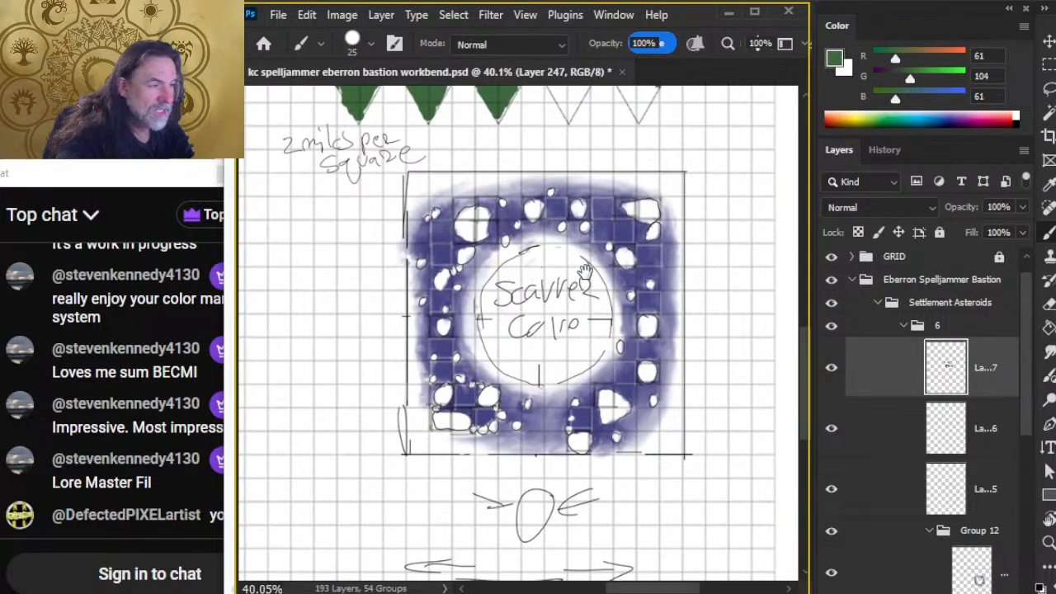
{"action": "left_click_drag", "start_coordinate": [604, 187], "coordinate": [570, 352]}
{"action": "mouse_move", "coordinate": [540, 282]}
{"action": "left_mouse_down"}
{"action": "mouse_move", "coordinate": [538, 261]}
{"action": "mouse_move", "coordinate": [551, 264]}
{"action": "mouse_move", "coordinate": [526, 274]}
{"action": "left_mouse_up"}
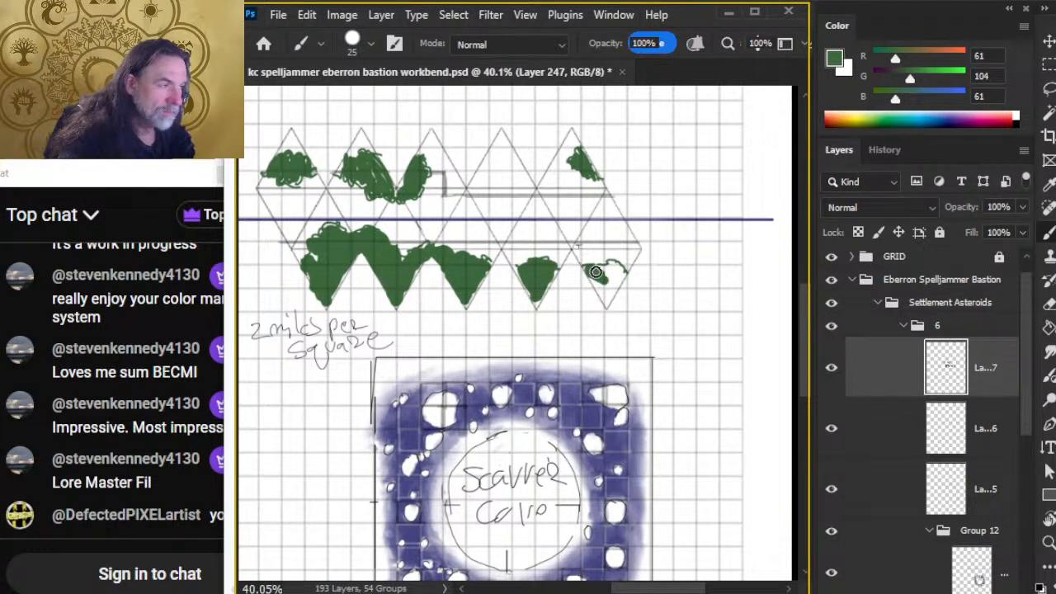
{"action": "left_click_drag", "start_coordinate": [608, 273], "coordinate": [610, 283]}
{"action": "mouse_move", "coordinate": [612, 280]}
{"action": "left_mouse_down"}
{"action": "mouse_move", "coordinate": [589, 279]}
{"action": "mouse_move", "coordinate": [609, 302]}
{"action": "left_mouse_up"}
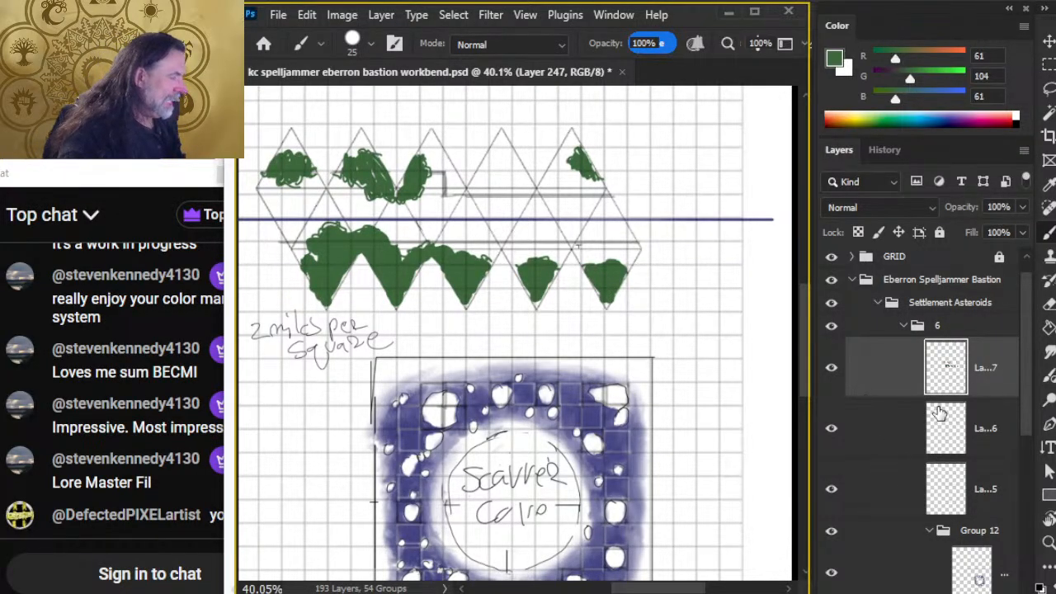
Step: On a new layer at 79% opacity, paint indigo lakes in the fourth upper triangle and near the middle row's start, sampling RGB 72, 71, 132
{"action": "left_click", "coordinate": [610, 402], "text": "alt"}
{"action": "left_click", "coordinate": [596, 413], "text": "alt"}
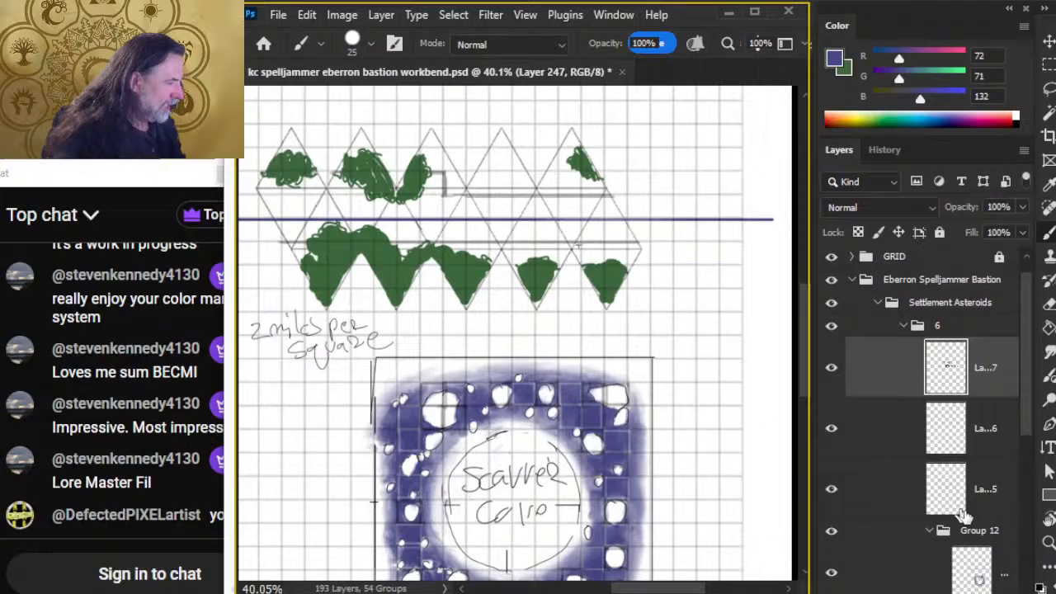
{"action": "key", "text": "ctrl+shift+alt+n"}
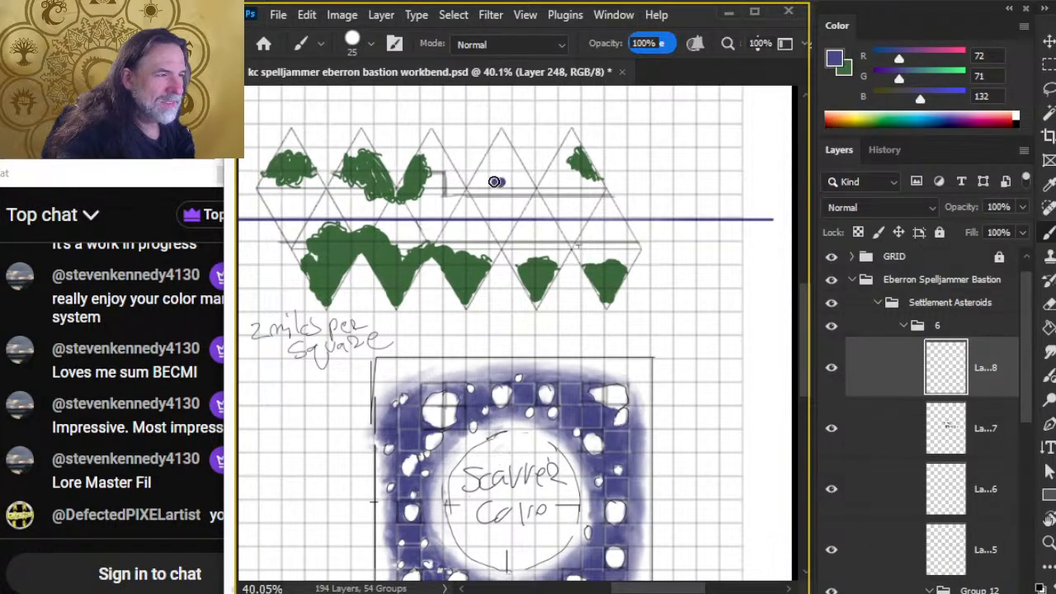
{"action": "mouse_move", "coordinate": [502, 179]}
{"action": "left_mouse_down"}
{"action": "mouse_move", "coordinate": [496, 207]}
{"action": "mouse_move", "coordinate": [513, 175]}
{"action": "mouse_move", "coordinate": [503, 164]}
{"action": "mouse_move", "coordinate": [492, 172]}
{"action": "mouse_move", "coordinate": [493, 188]}
{"action": "mouse_move", "coordinate": [503, 174]}
{"action": "mouse_move", "coordinate": [509, 186]}
{"action": "mouse_move", "coordinate": [467, 213]}
{"action": "left_mouse_up"}
{"action": "mouse_move", "coordinate": [297, 188]}
{"action": "left_mouse_down"}
{"action": "mouse_move", "coordinate": [288, 212]}
{"action": "mouse_move", "coordinate": [304, 227]}
{"action": "mouse_move", "coordinate": [323, 203]}
{"action": "mouse_move", "coordinate": [314, 194]}
{"action": "mouse_move", "coordinate": [301, 200]}
{"action": "mouse_move", "coordinate": [305, 216]}
{"action": "mouse_move", "coordinate": [317, 197]}
{"action": "mouse_move", "coordinate": [307, 203]}
{"action": "mouse_move", "coordinate": [335, 218]}
{"action": "left_mouse_up"}
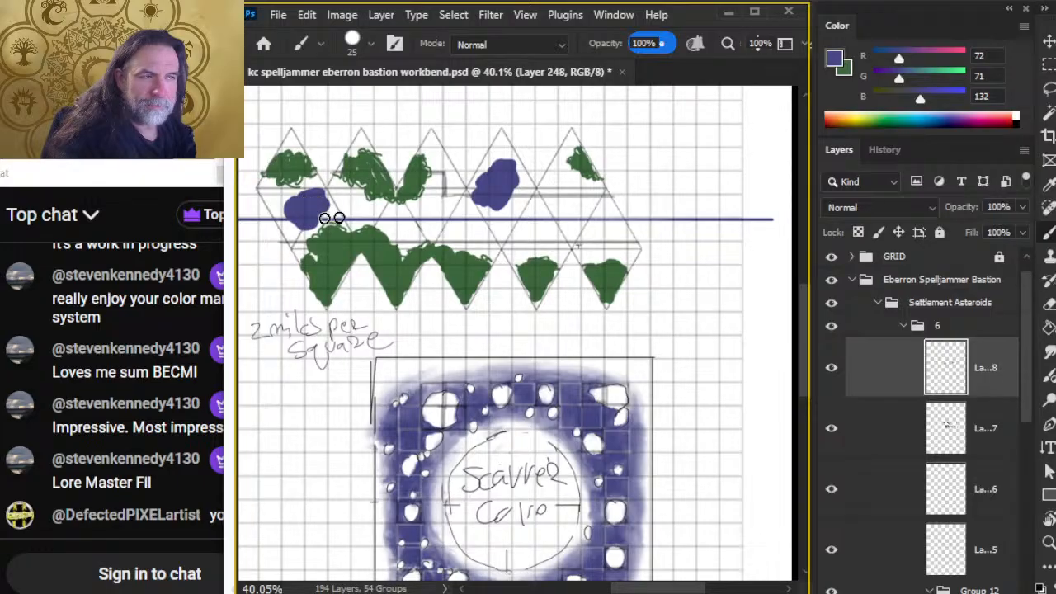
{"action": "left_click", "coordinate": [1022, 207]}
{"action": "mouse_move", "coordinate": [1025, 233]}
{"action": "left_mouse_down"}
{"action": "mouse_move", "coordinate": [978, 228]}
{"action": "mouse_move", "coordinate": [1002, 224]}
{"action": "left_mouse_up"}
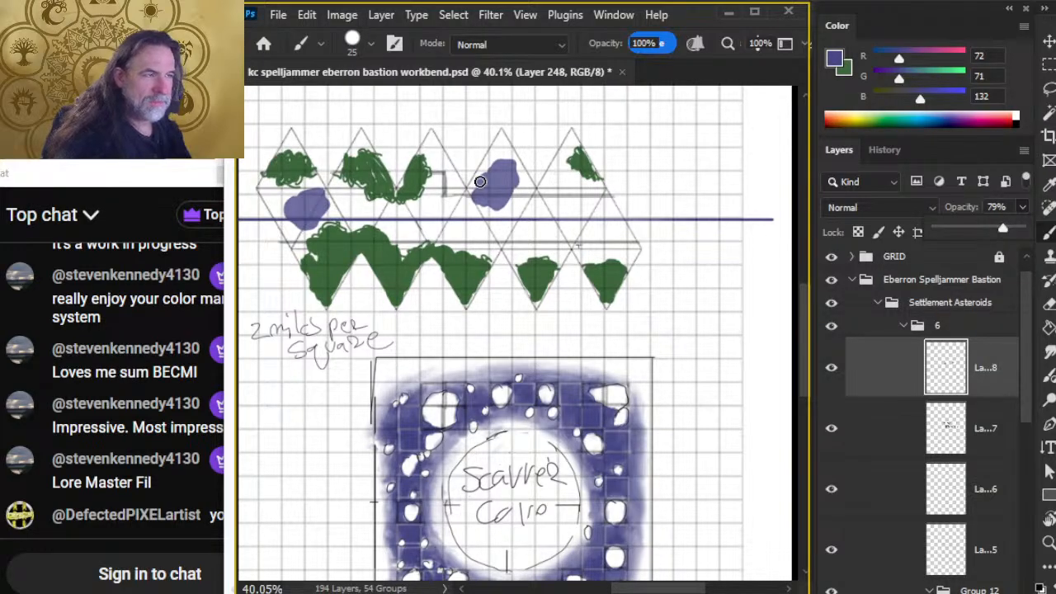
Step: With a 7 px brush, draw thin indigo rivers branching from the lakes and along the net's outer edge, and fill a small middle-row lake
{"action": "key", "text": "["}
{"action": "key", "text": "["}
{"action": "key", "text": "["}
{"action": "key", "text": "["}
{"action": "key", "text": "["}
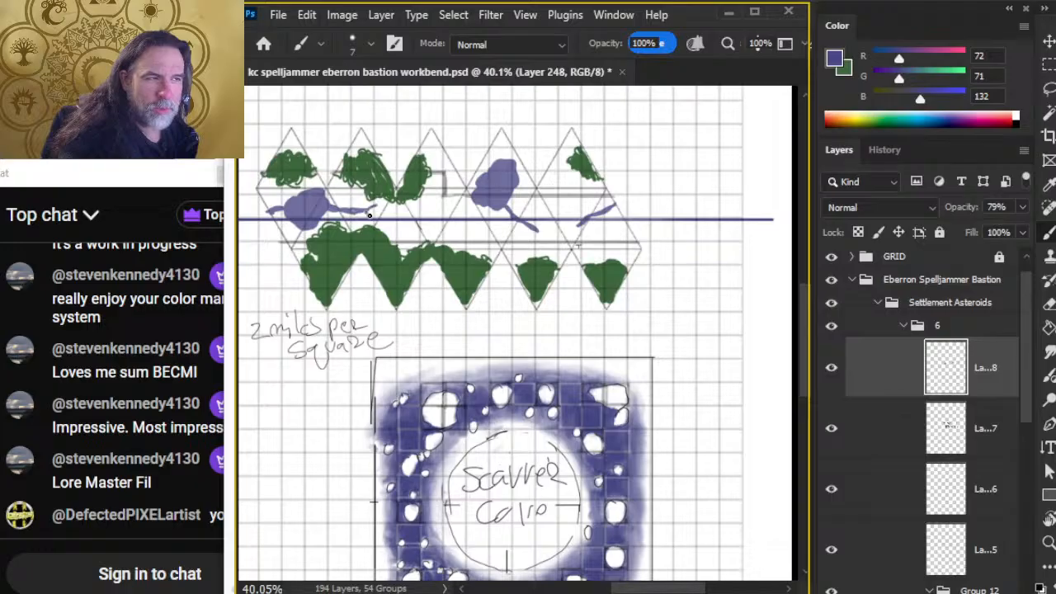
{"action": "key", "text": "g"}
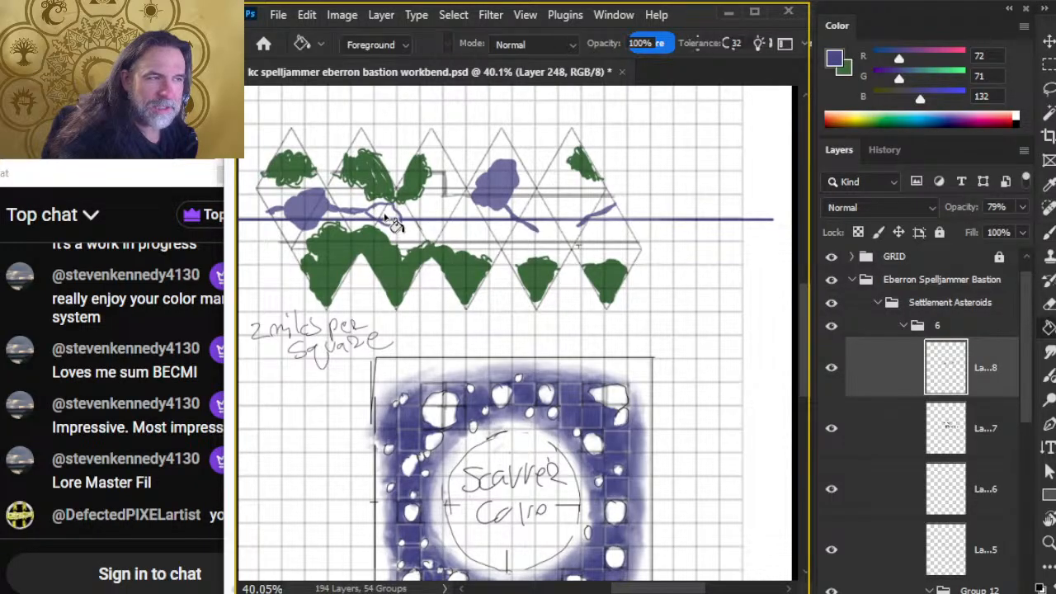
{"action": "left_click", "coordinate": [383, 215]}
{"action": "key", "text": "b"}
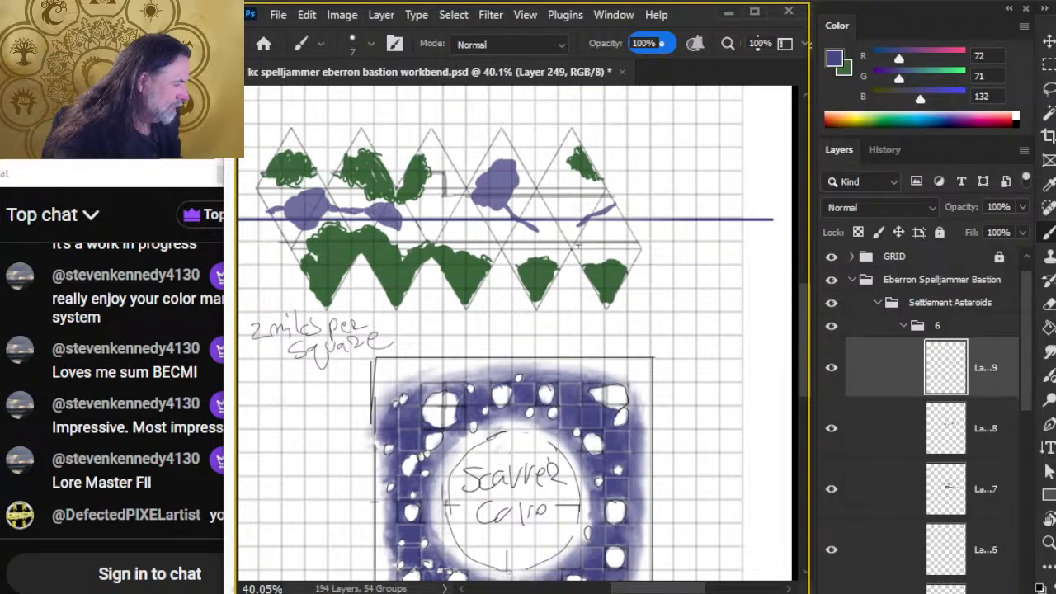
Step: On a new layer, try drawing a large black oval with radiating tick marks between the fourth and fifth triangles of the net
{"action": "key", "text": "ctrl+shift+alt+n"}
{"action": "key", "text": "d"}
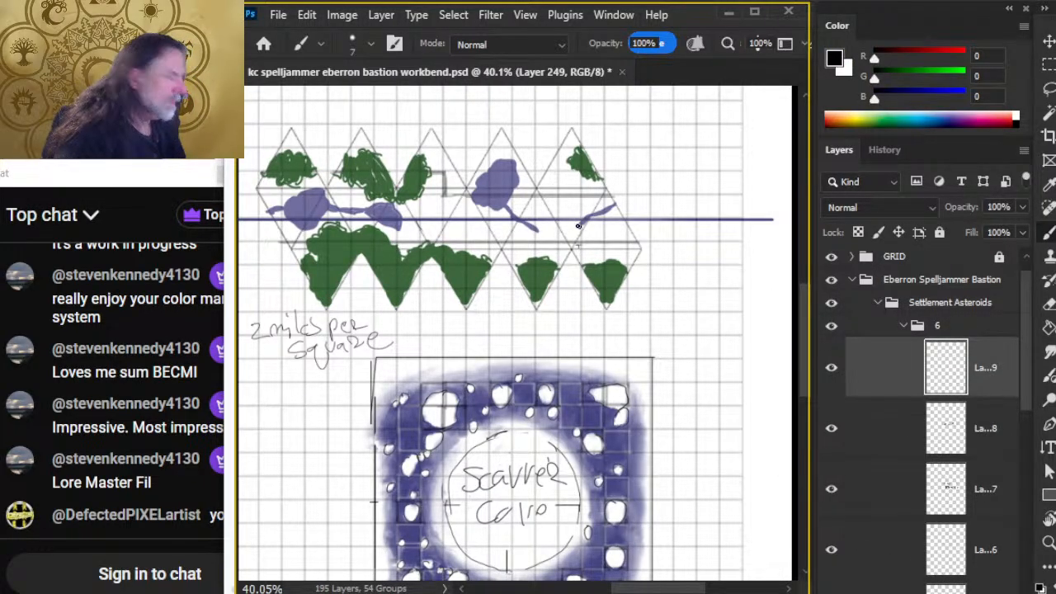
{"action": "mouse_move", "coordinate": [562, 203]}
{"action": "left_mouse_down"}
{"action": "mouse_move", "coordinate": [533, 202]}
{"action": "mouse_move", "coordinate": [515, 219]}
{"action": "left_mouse_up"}
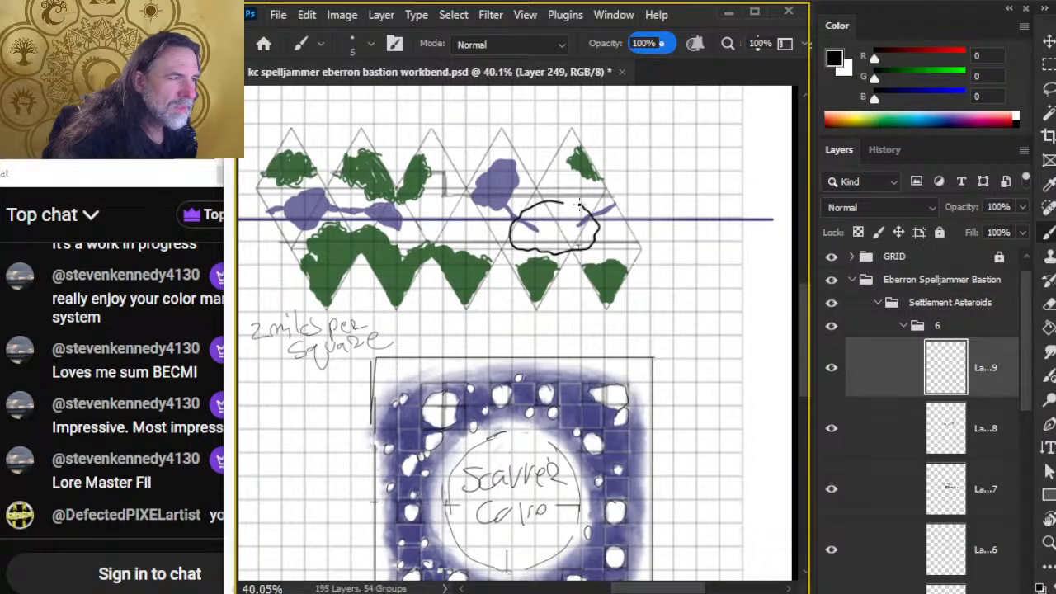
{"action": "left_click_drag", "start_coordinate": [514, 205], "coordinate": [518, 210]}
{"action": "left_click_drag", "start_coordinate": [506, 213], "coordinate": [512, 217]}
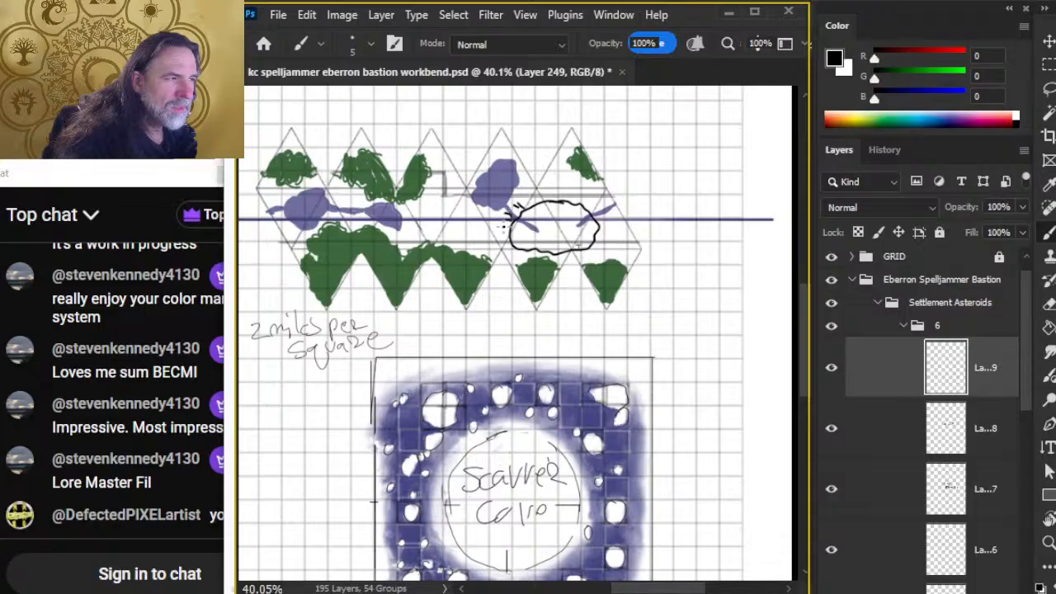
{"action": "left_click_drag", "start_coordinate": [519, 256], "coordinate": [521, 261]}
{"action": "left_click_drag", "start_coordinate": [531, 256], "coordinate": [530, 261]}
{"action": "left_click_drag", "start_coordinate": [540, 254], "coordinate": [542, 258]}
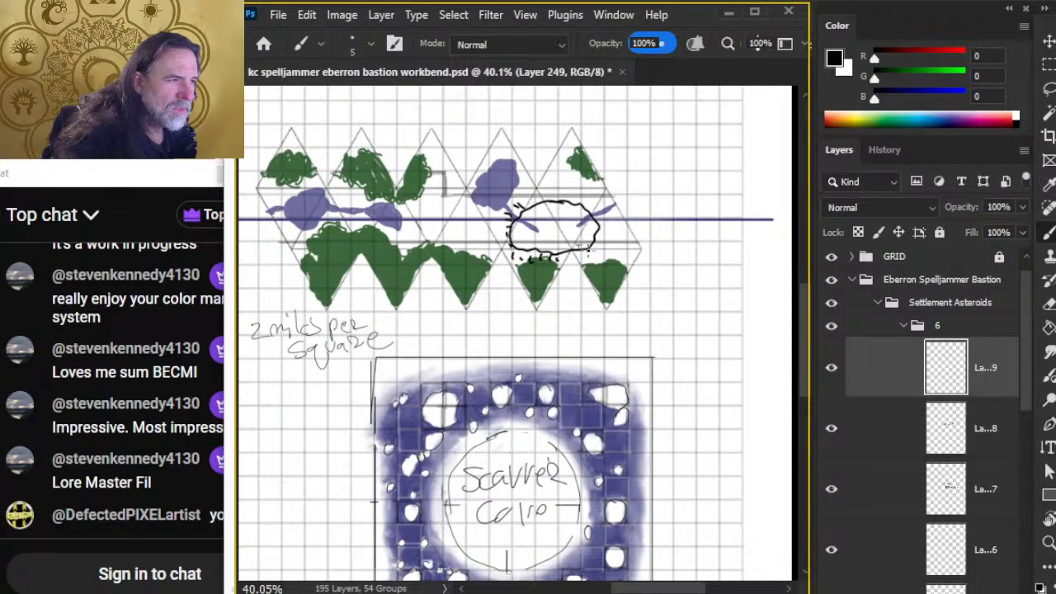
{"action": "left_click_drag", "start_coordinate": [601, 227], "coordinate": [607, 228]}
{"action": "left_click_drag", "start_coordinate": [599, 219], "coordinate": [604, 217]}
{"action": "left_click_drag", "start_coordinate": [593, 212], "coordinate": [596, 208]}
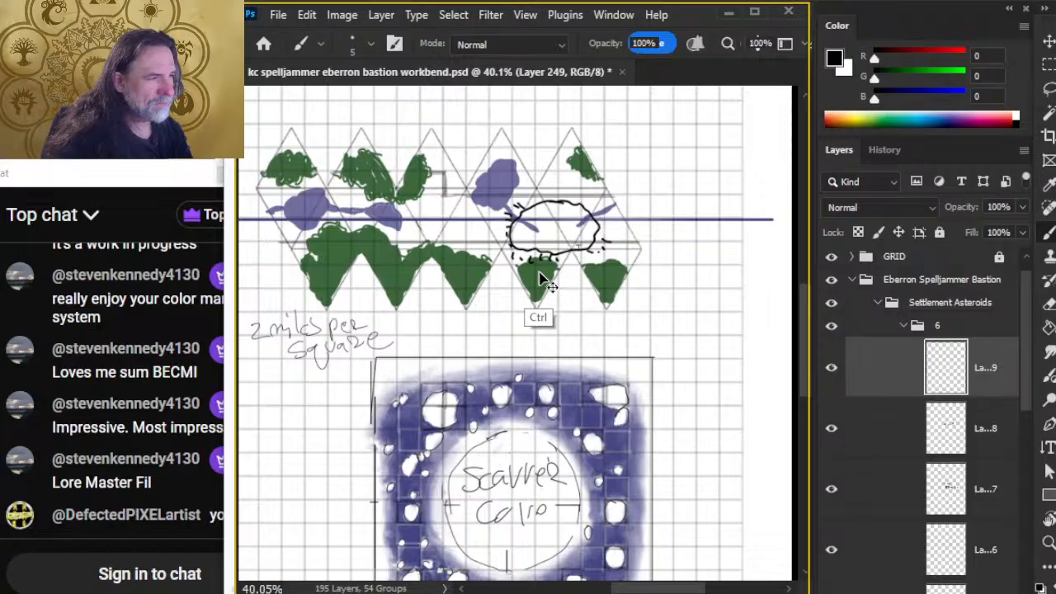
Step: Undo the large black oval, its tick marks and the new layer
{"action": "key", "text": "ctrl+z"}
{"action": "key", "text": "ctrl+z"}
{"action": "key", "text": "ctrl+z"}
{"action": "key", "text": "ctrl+z"}
{"action": "key", "text": "ctrl+z"}
{"action": "key", "text": "ctrl+z"}
{"action": "key", "text": "ctrl+z"}
{"action": "key", "text": "ctrl+z"}
{"action": "key", "text": "ctrl+z"}
{"action": "key", "text": "ctrl+z"}
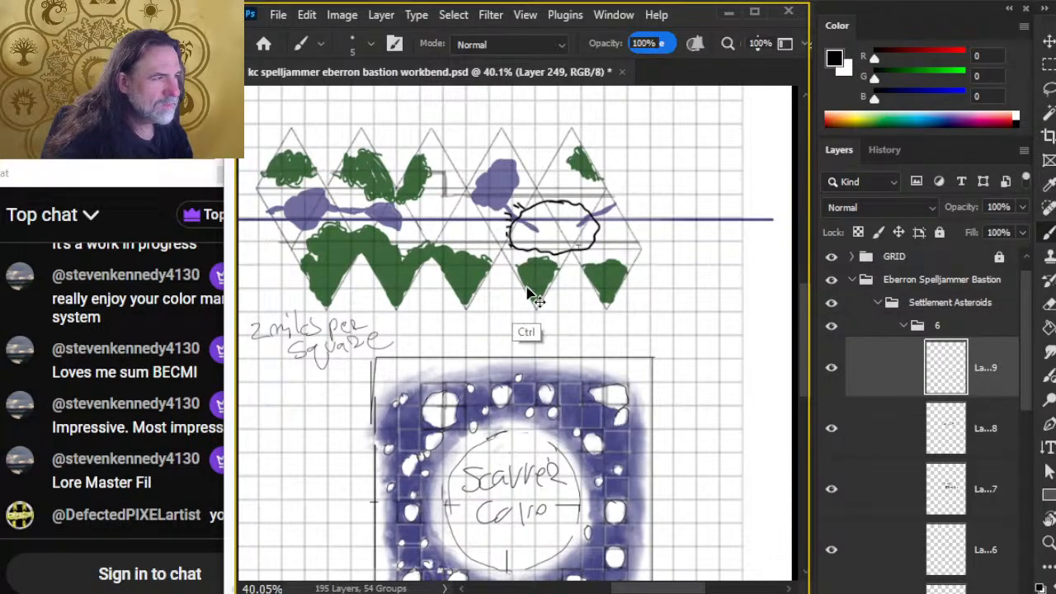
{"action": "key", "text": "ctrl+z"}
{"action": "key", "text": "ctrl+z"}
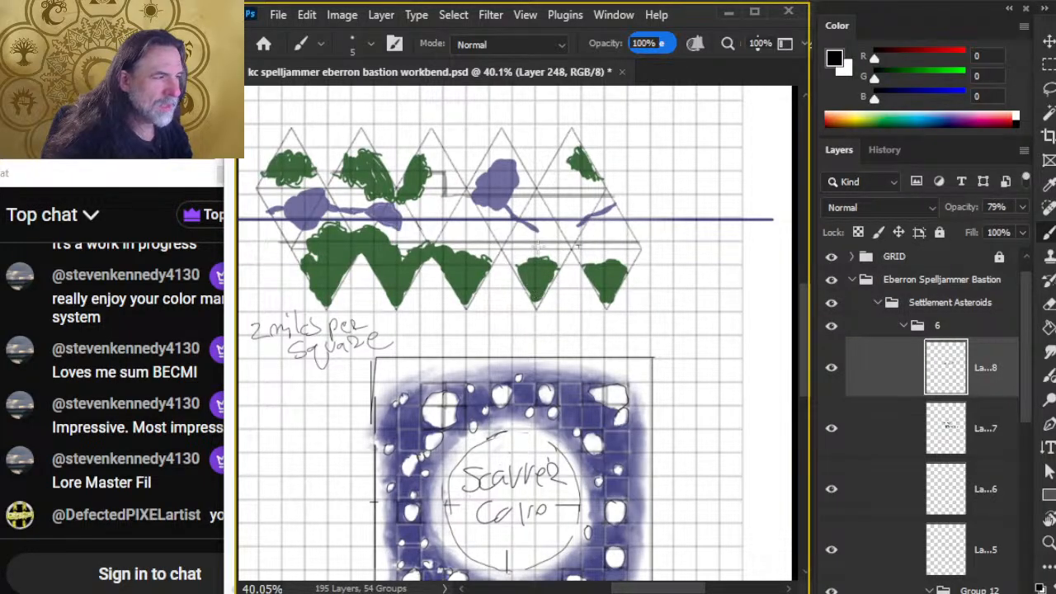
Step: Draw a small black ring with radiating ticks and concentric inner loops in the lower part of the fifth upper triangle
{"action": "left_click_drag", "start_coordinate": [559, 174], "coordinate": [545, 211]}
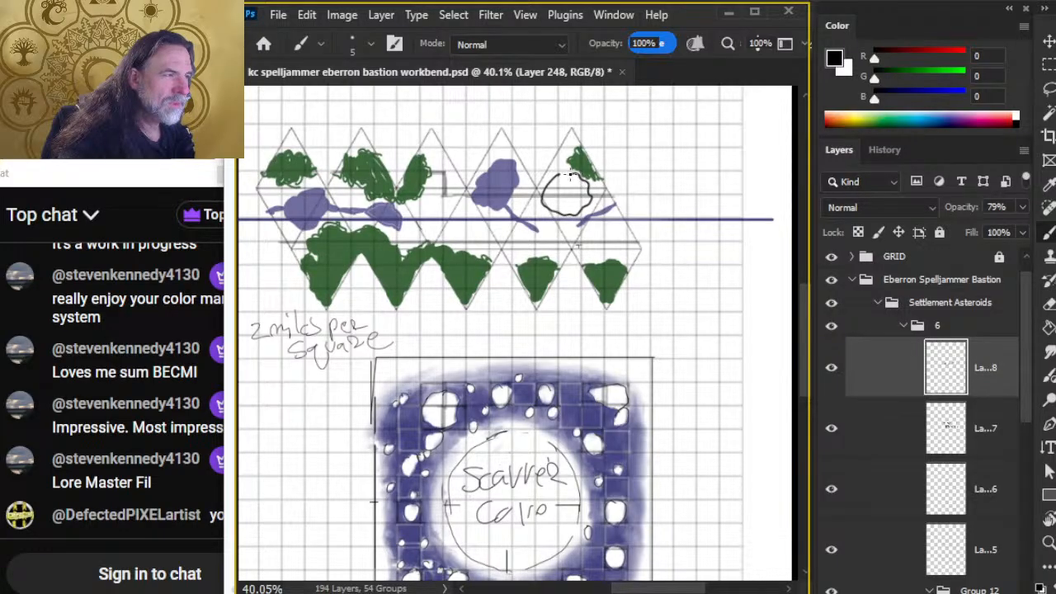
{"action": "left_click_drag", "start_coordinate": [559, 219], "coordinate": [588, 204]}
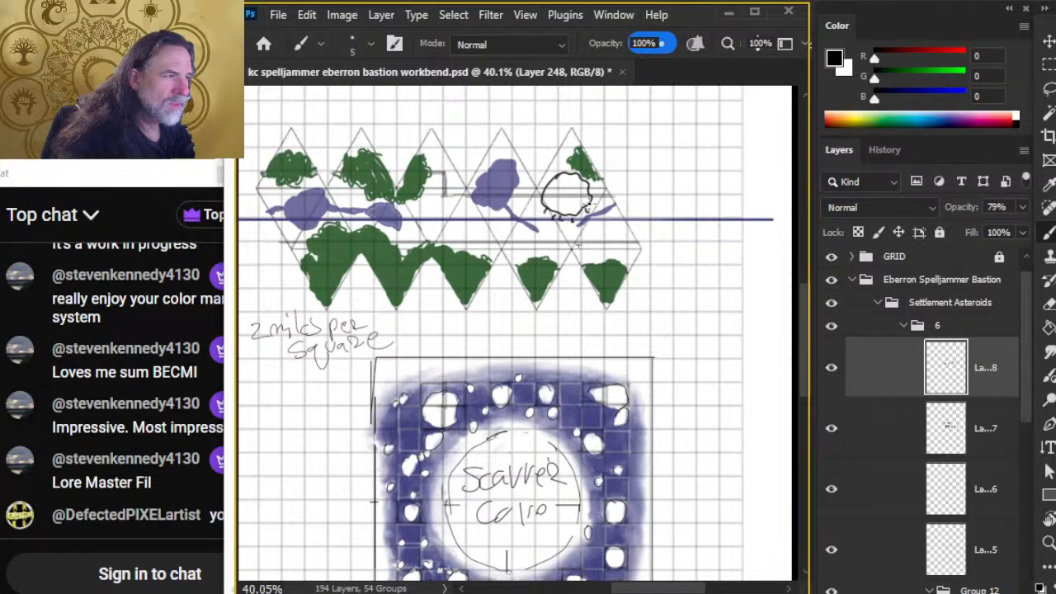
{"action": "mouse_move", "coordinate": [576, 167]}
{"action": "left_mouse_down"}
{"action": "mouse_move", "coordinate": [533, 202]}
{"action": "mouse_move", "coordinate": [570, 203]}
{"action": "mouse_move", "coordinate": [557, 177]}
{"action": "mouse_move", "coordinate": [566, 192]}
{"action": "left_mouse_up"}
Step: Toggle the landmass, coastline and water layers' visibility to check which one holds the indigo rivers and the black ring
{"action": "left_click", "coordinate": [905, 428]}
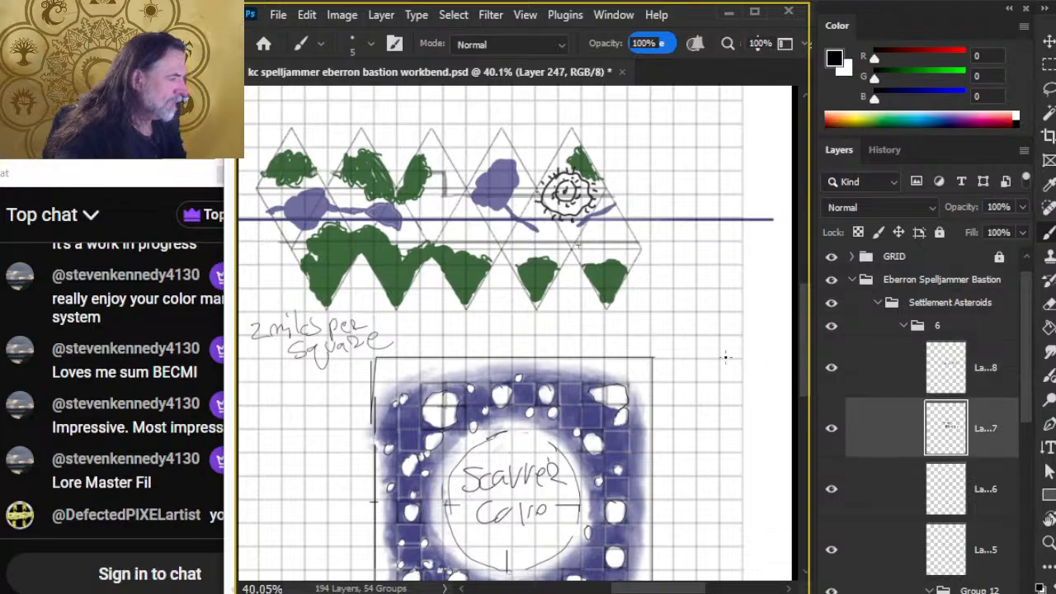
{"action": "left_click", "coordinate": [505, 216], "text": "alt"}
{"action": "key", "text": "e"}
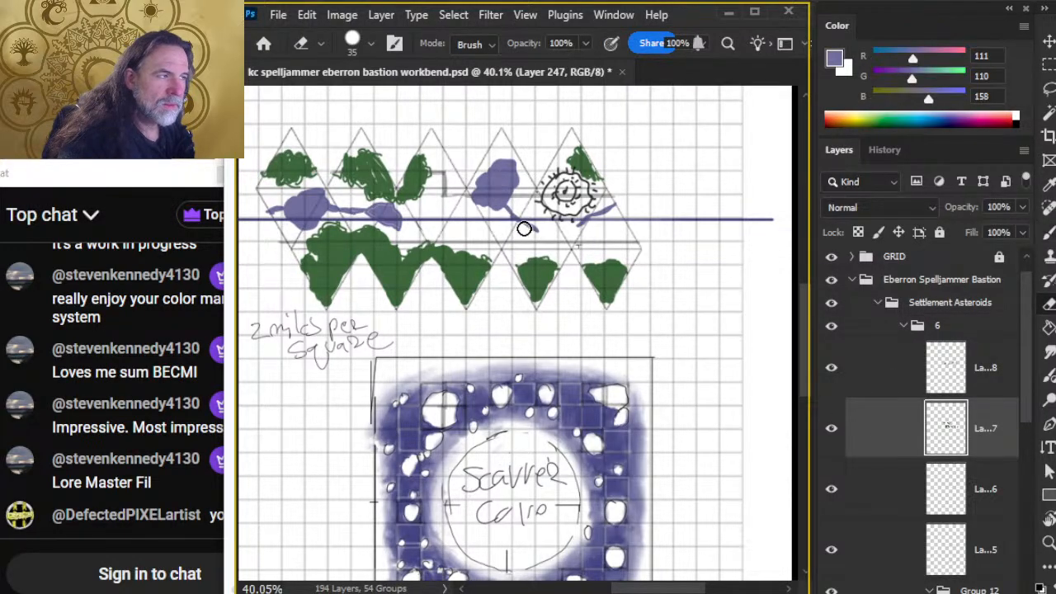
{"action": "left_click", "coordinate": [833, 428]}
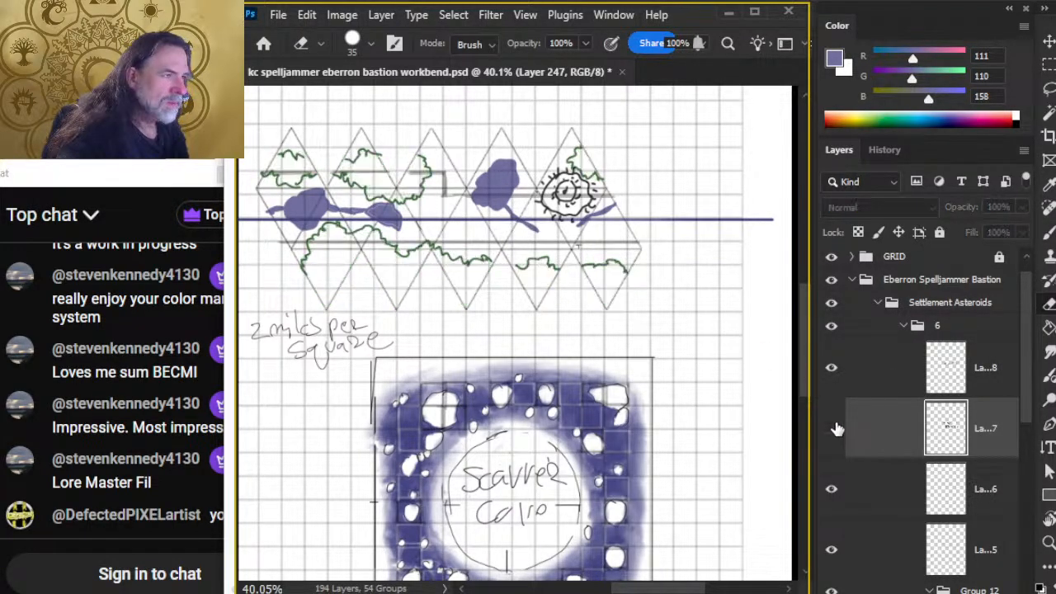
{"action": "left_click", "coordinate": [835, 428]}
{"action": "left_click", "coordinate": [833, 487]}
{"action": "left_click", "coordinate": [834, 487]}
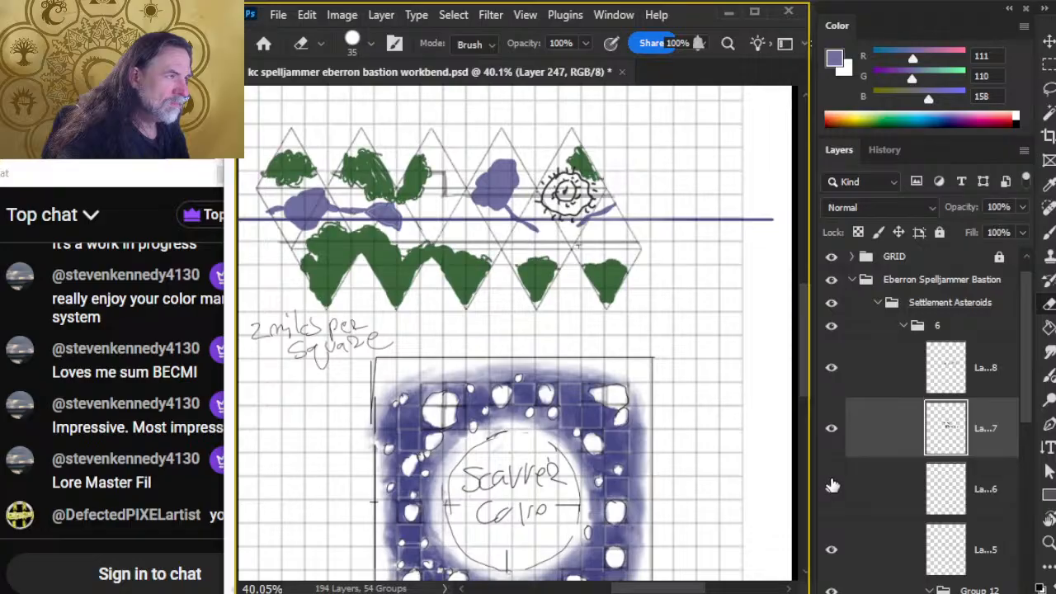
{"action": "left_click", "coordinate": [834, 369]}
{"action": "left_click", "coordinate": [834, 369]}
Step: Lasso the black ring on the water layer, cut it out and paste it in place on its own new layer
{"action": "left_click", "coordinate": [868, 372]}
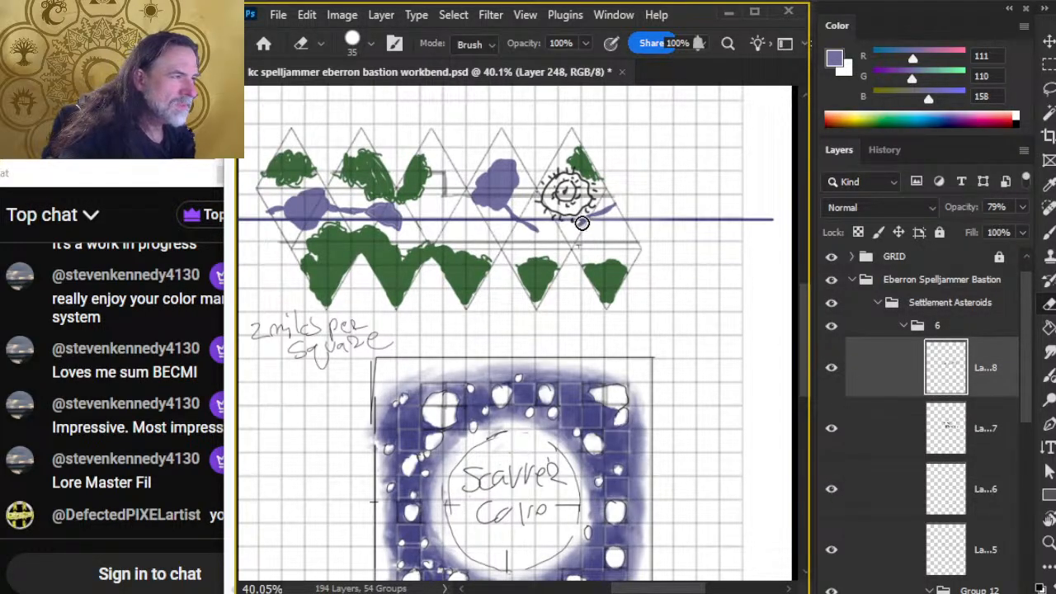
{"action": "key", "text": "l"}
{"action": "mouse_move", "coordinate": [586, 157]}
{"action": "left_mouse_down"}
{"action": "mouse_move", "coordinate": [541, 168]}
{"action": "mouse_move", "coordinate": [530, 211]}
{"action": "mouse_move", "coordinate": [541, 222]}
{"action": "mouse_move", "coordinate": [581, 221]}
{"action": "mouse_move", "coordinate": [611, 195]}
{"action": "mouse_move", "coordinate": [573, 153]}
{"action": "left_mouse_up"}
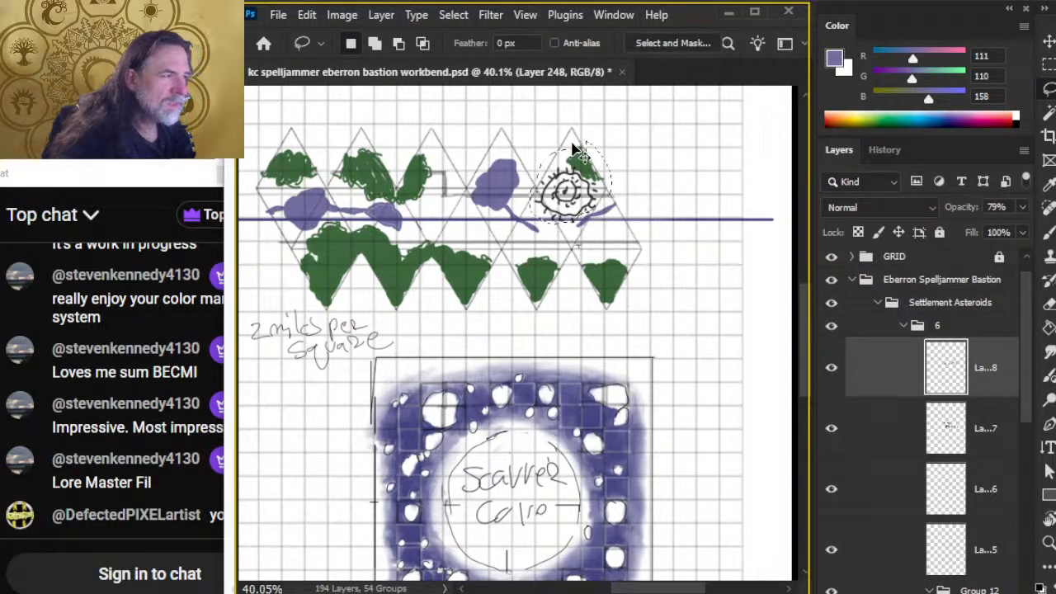
{"action": "key", "text": "Delete"}
{"action": "key", "text": "ctrl+shift+v"}
Step: On the water layer, erase the river below the fourth upper triangle's lake and redraw it shorter toward the black ring in the sampled indigo
{"action": "left_click", "coordinate": [878, 443]}
{"action": "key", "text": "b"}
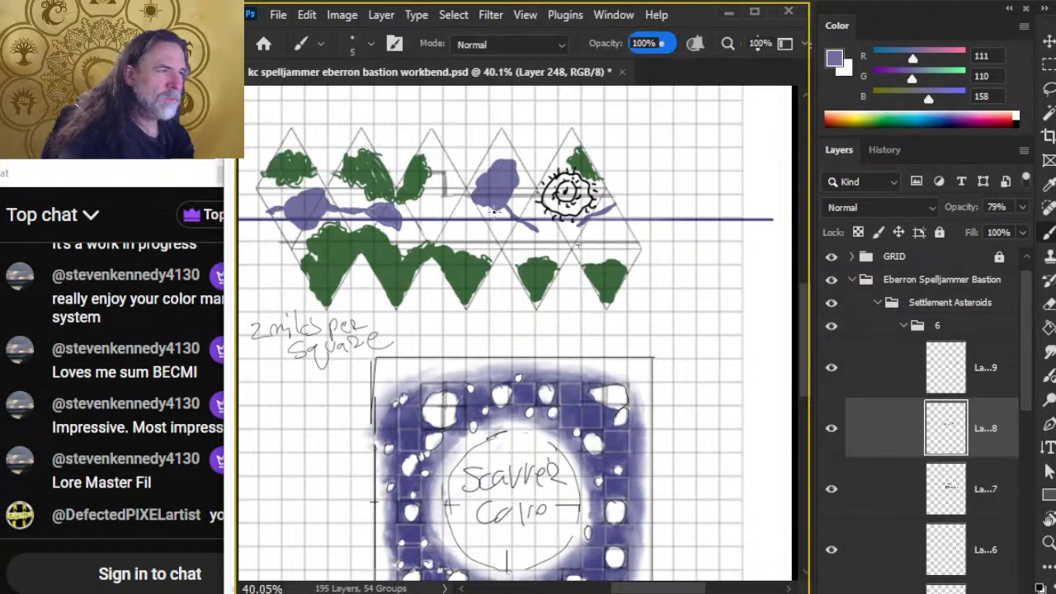
{"action": "left_click", "coordinate": [495, 175], "text": "alt"}
{"action": "left_click", "coordinate": [495, 176], "text": "alt"}
{"action": "key", "text": "e"}
{"action": "mouse_move", "coordinate": [525, 229]}
{"action": "left_mouse_down"}
{"action": "mouse_move", "coordinate": [535, 226]}
{"action": "mouse_move", "coordinate": [506, 208]}
{"action": "left_mouse_up"}
{"action": "key", "text": "b"}
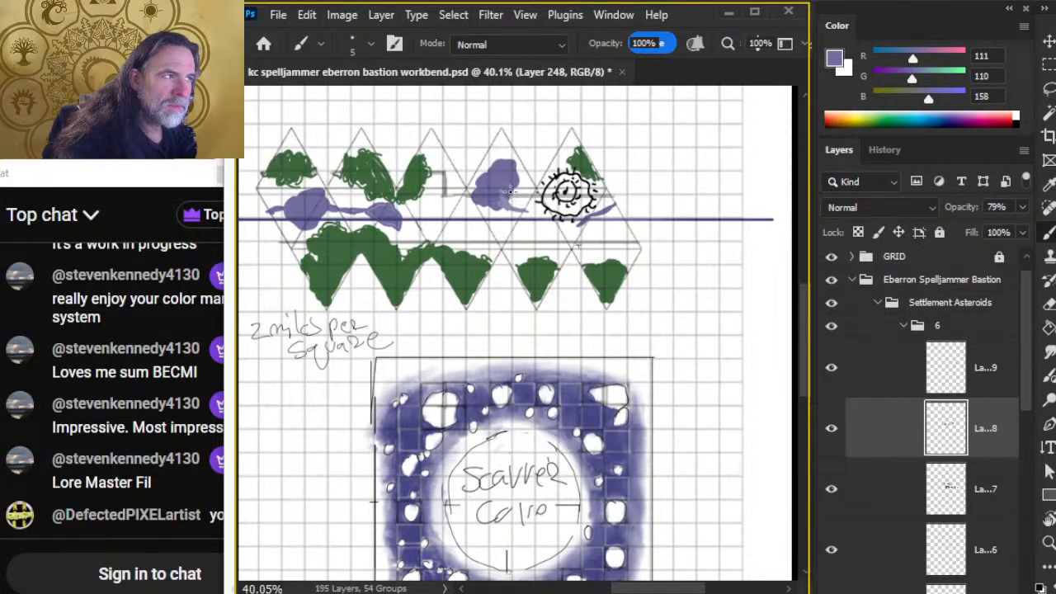
Step: Undo the pale river stroke and sample the lake's full indigo with the water layer at 100% opacity
{"action": "left_click", "coordinate": [1023, 211]}
{"action": "left_click_drag", "start_coordinate": [1001, 229], "coordinate": [1043, 231]}
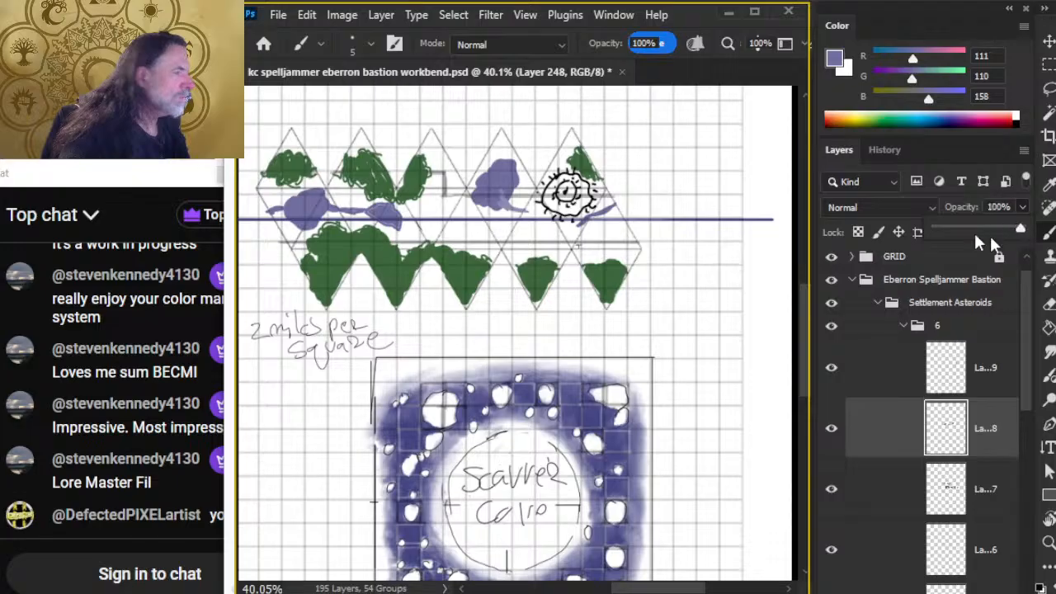
{"action": "key", "text": "ctrl+z"}
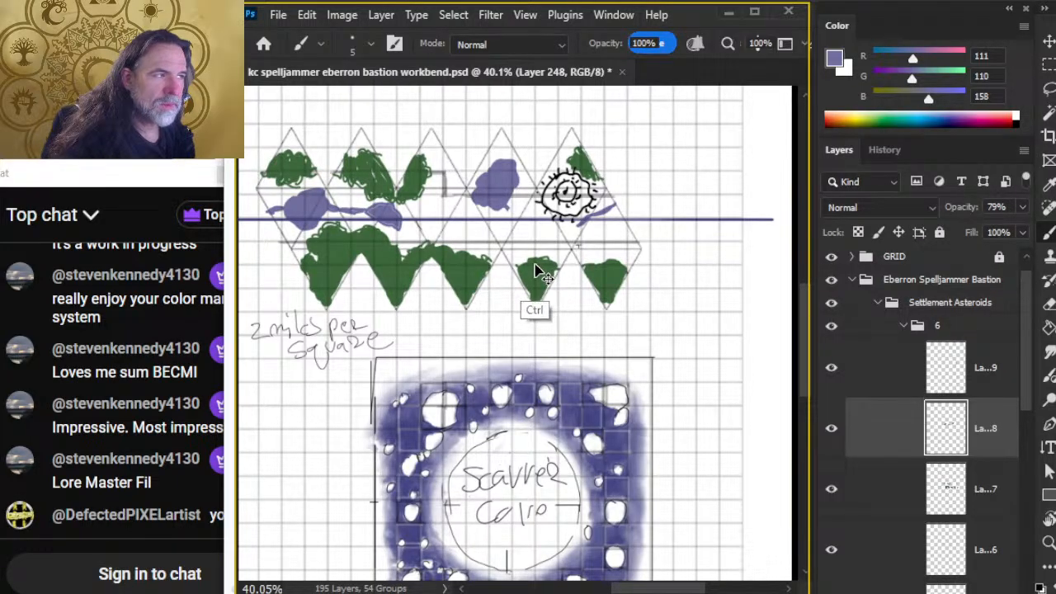
{"action": "left_click", "coordinate": [1023, 207]}
{"action": "left_click_drag", "start_coordinate": [1002, 229], "coordinate": [1020, 229]}
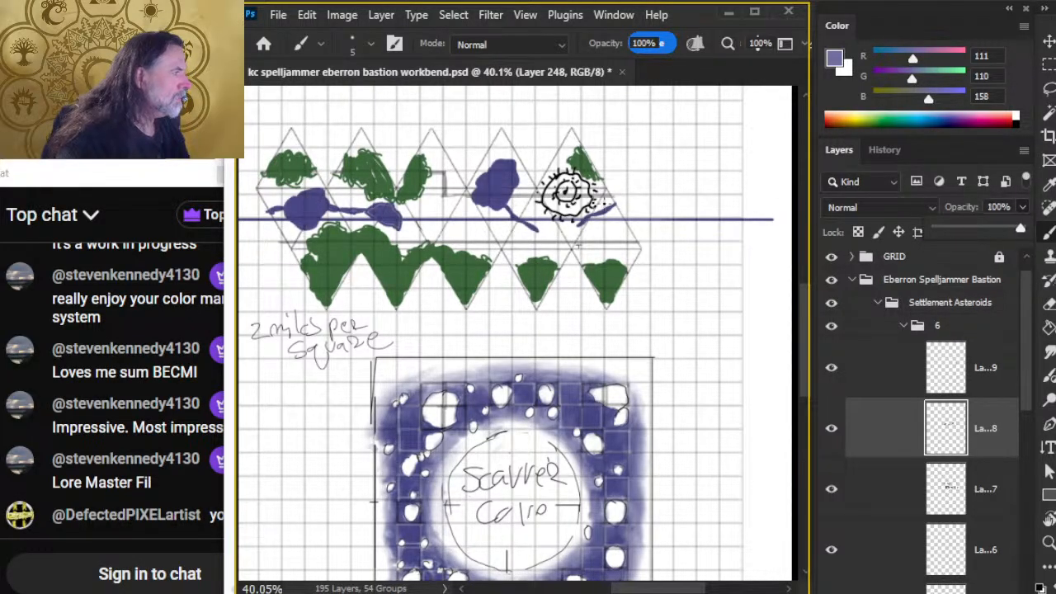
{"action": "left_click", "coordinate": [505, 191], "text": "alt"}
Step: Set the water layer's opacity to 76% and redraw the rivers so they run straight into both sides of the black ring
{"action": "left_click", "coordinate": [1023, 207]}
{"action": "left_click_drag", "start_coordinate": [1026, 229], "coordinate": [999, 228]}
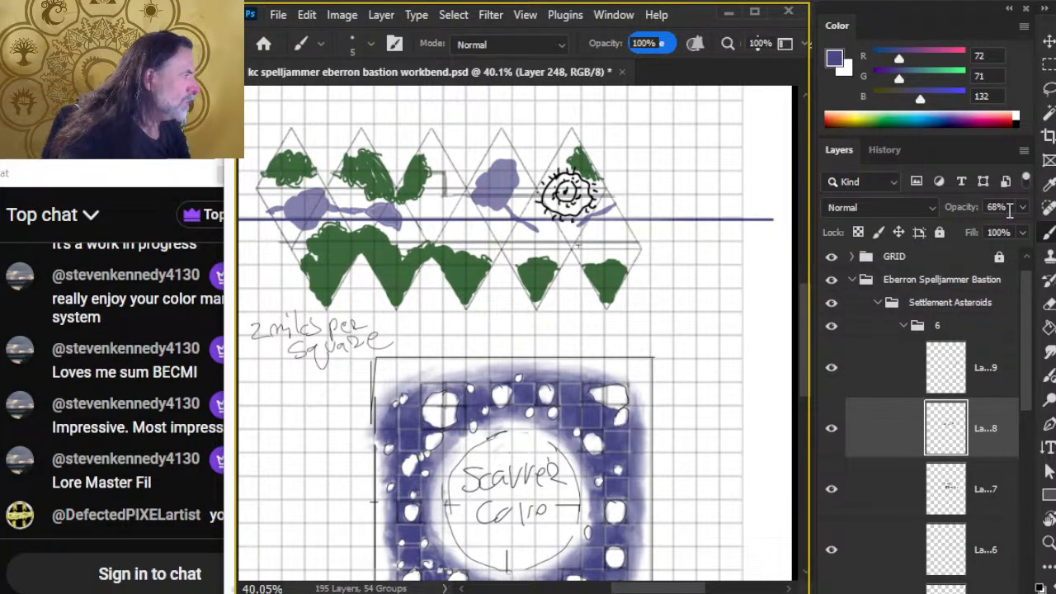
{"action": "left_click", "coordinate": [1023, 207]}
{"action": "left_click_drag", "start_coordinate": [998, 228], "coordinate": [1005, 229]}
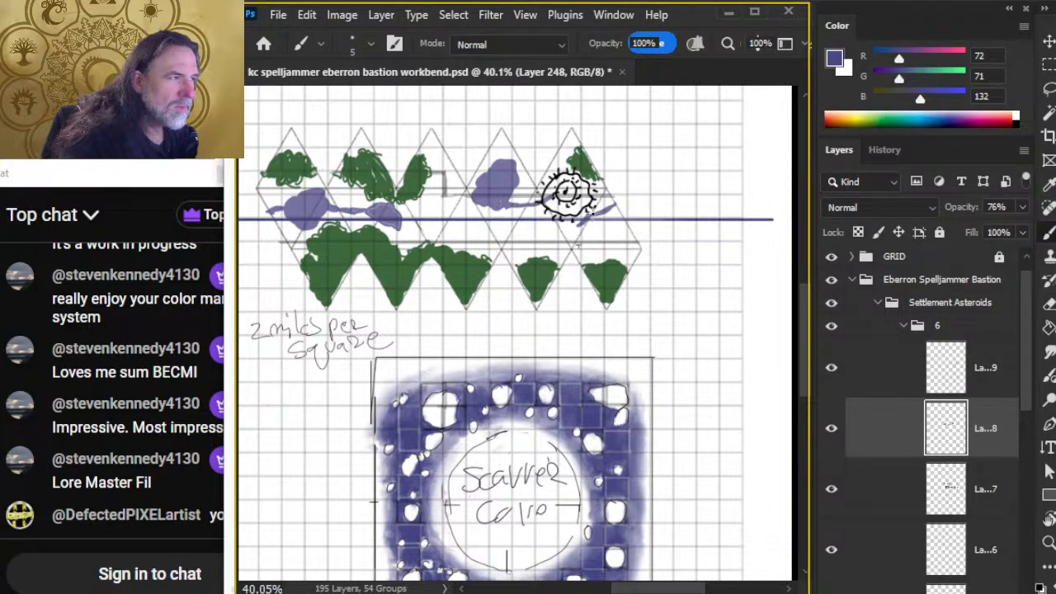
{"action": "key", "text": "ctrl+z"}
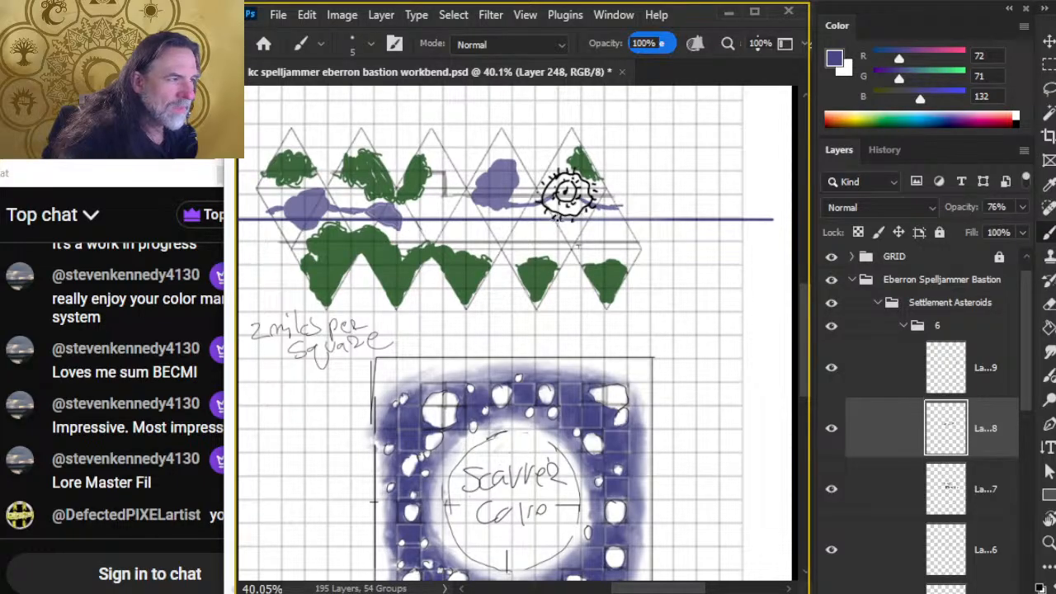
Step: Outline a small indigo lake just below the black ring, fill it, and select the layer above the water layer
{"action": "left_click_drag", "start_coordinate": [536, 225], "coordinate": [535, 239]}
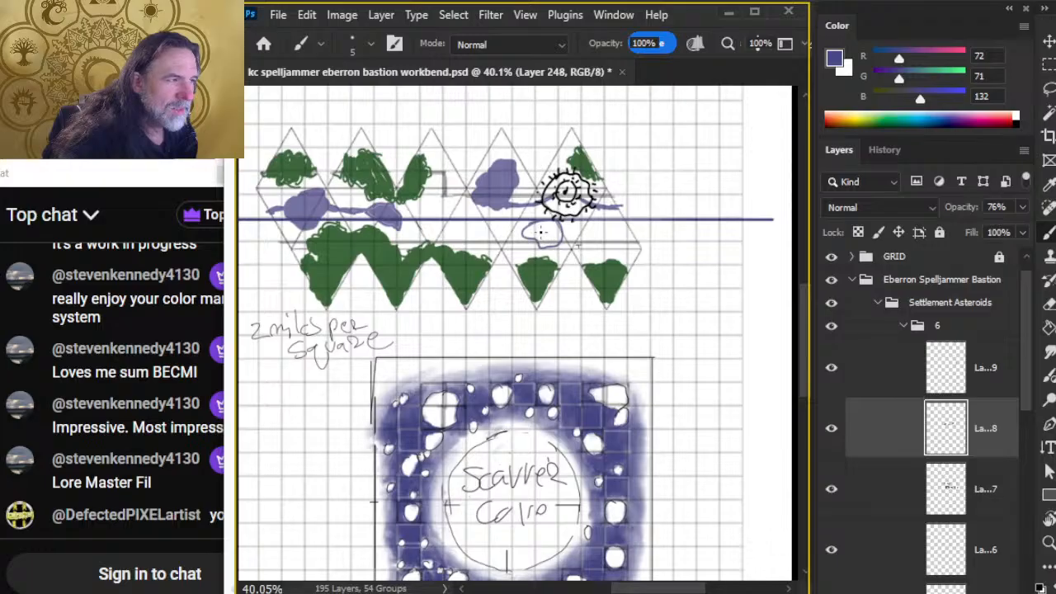
{"action": "key", "text": "g"}
{"action": "left_click", "coordinate": [545, 232]}
{"action": "key", "text": "b"}
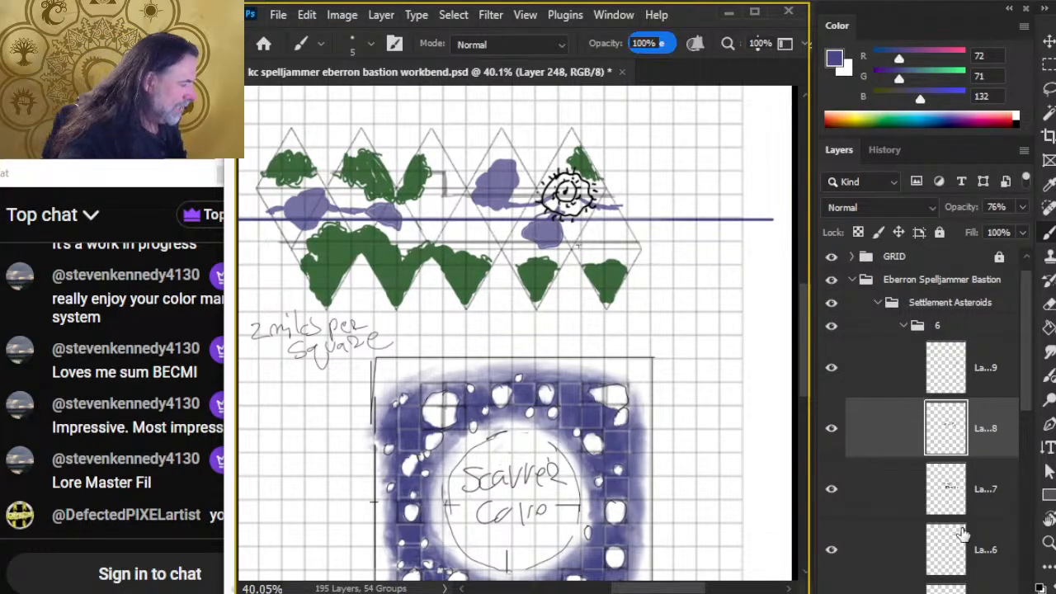
{"action": "left_click", "coordinate": [878, 375]}
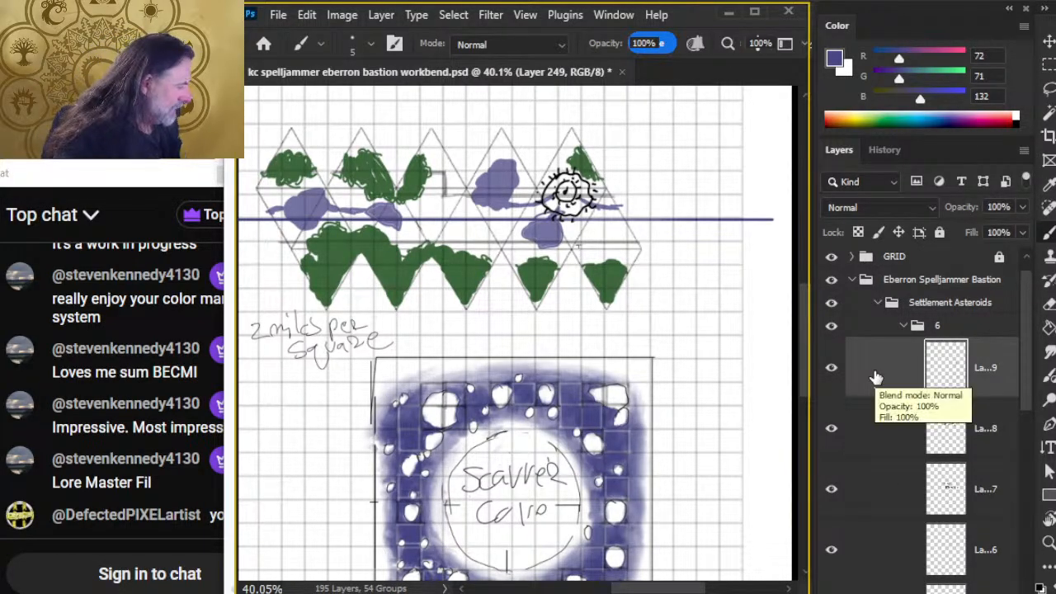
Step: Switch to Chrome, bring up the Kaiju Bastion Spelljammer Eberron Campaign document and go past Scavver Cove to the Fishmonger's Hook entry
{"action": "key", "text": "alt+Tab"}
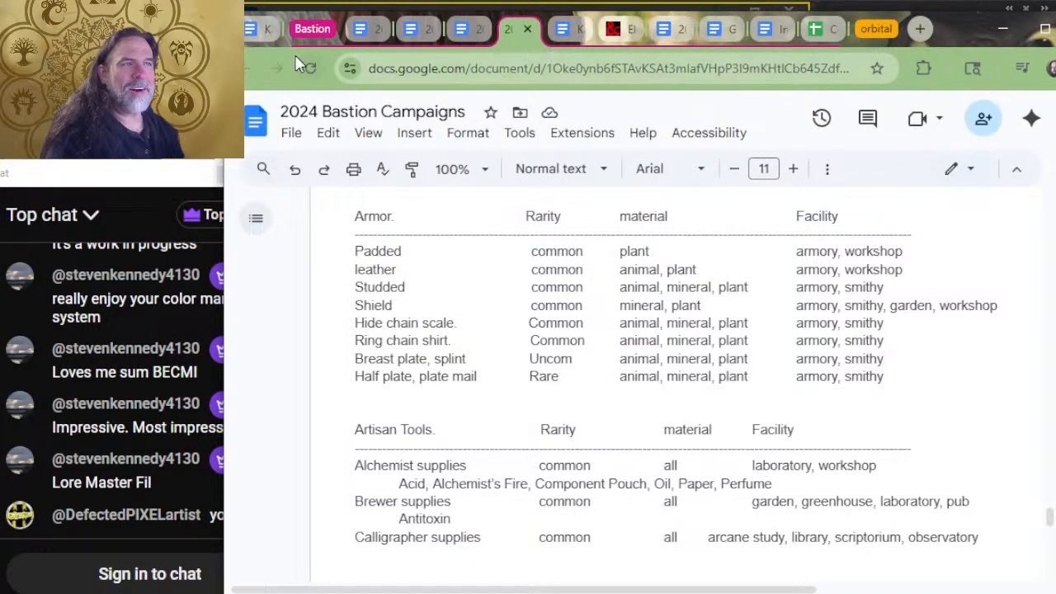
{"action": "left_click", "coordinate": [307, 30]}
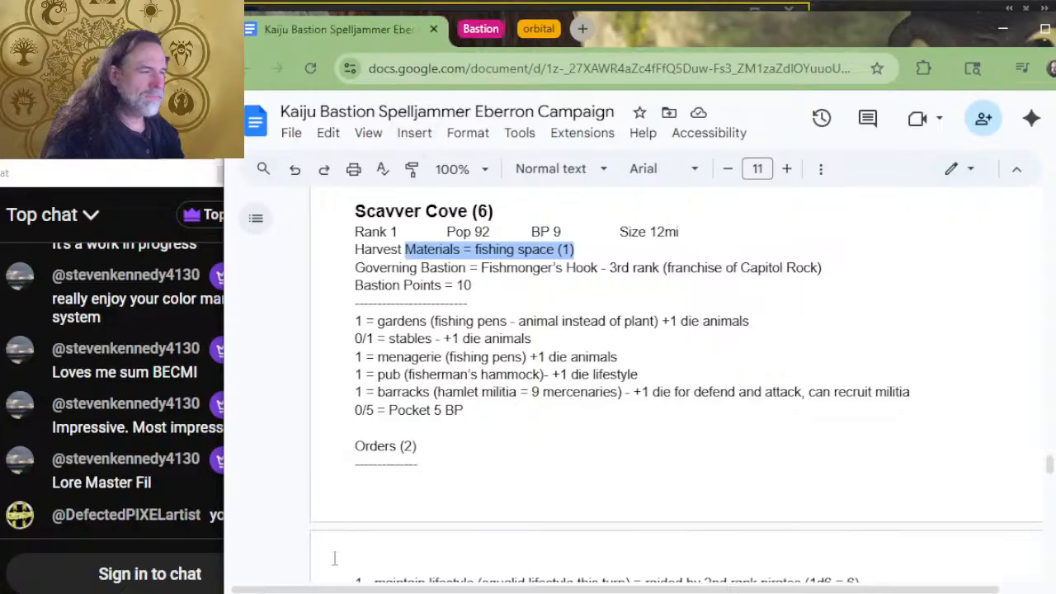
{"action": "scroll", "coordinate": [493, 348], "scroll_direction": "up", "scroll_amount": 3}
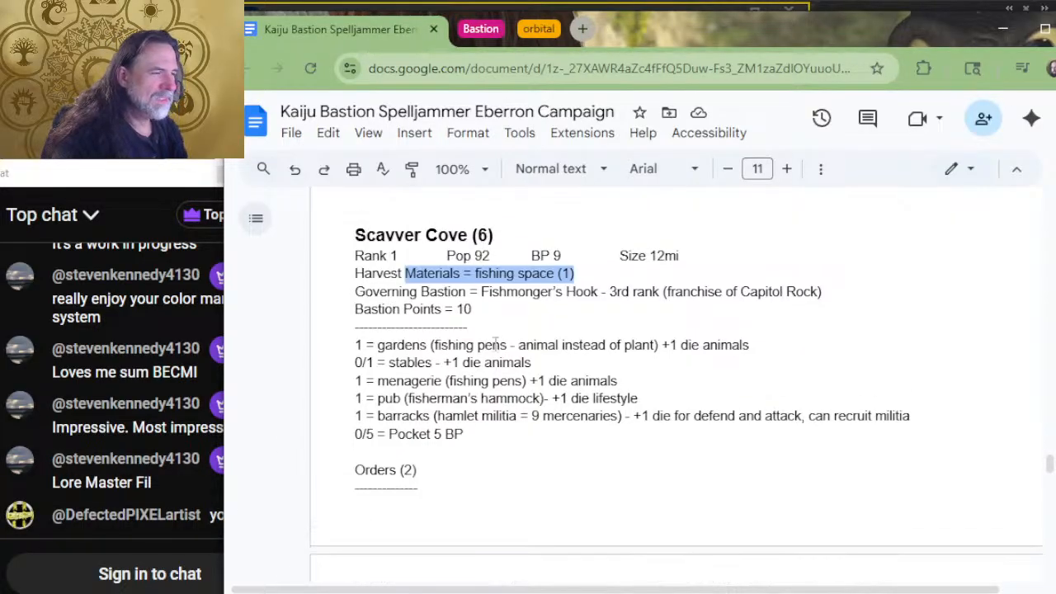
{"action": "scroll", "coordinate": [479, 352], "scroll_direction": "down", "scroll_amount": 3}
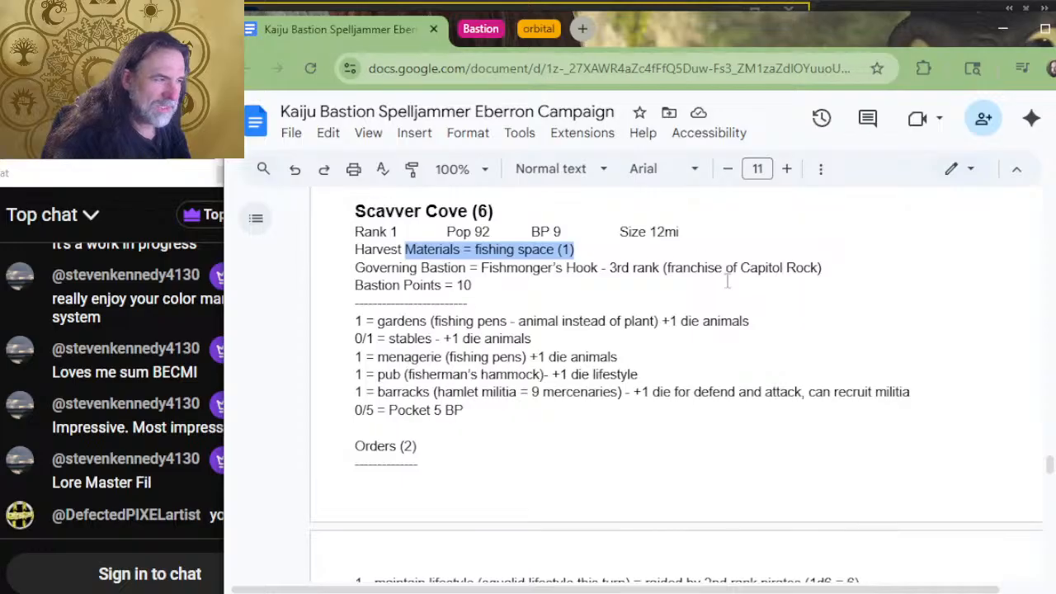
{"action": "scroll", "coordinate": [566, 311], "scroll_direction": "down", "scroll_amount": 4}
{"action": "scroll", "coordinate": [545, 313], "scroll_direction": "down", "scroll_amount": 2}
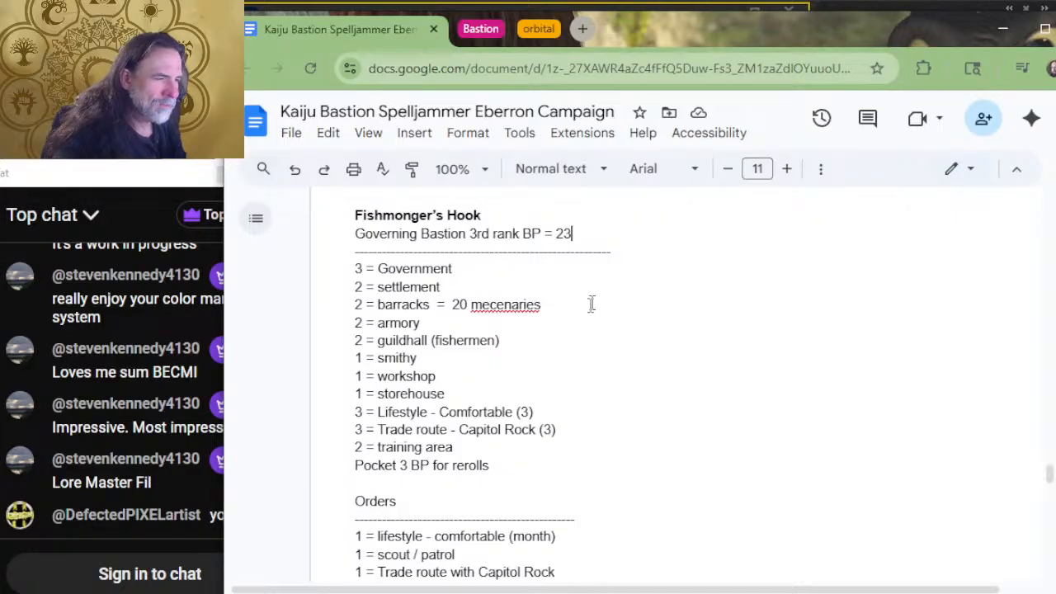
Step: Add the line "Primary facility = guildhall (fisherman" below the governing bastion line of Fishmonger's Hook
{"action": "key", "text": "Return"}
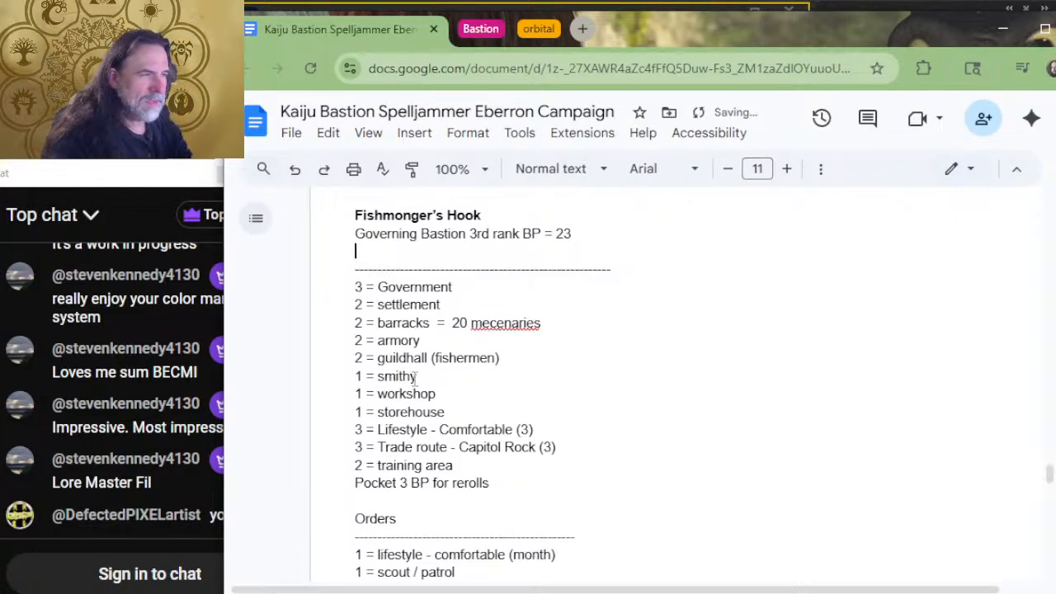
{"action": "type", "text": "pria"}
{"action": "key", "text": "BackSpace"}
{"action": "type", "text": "mary"}
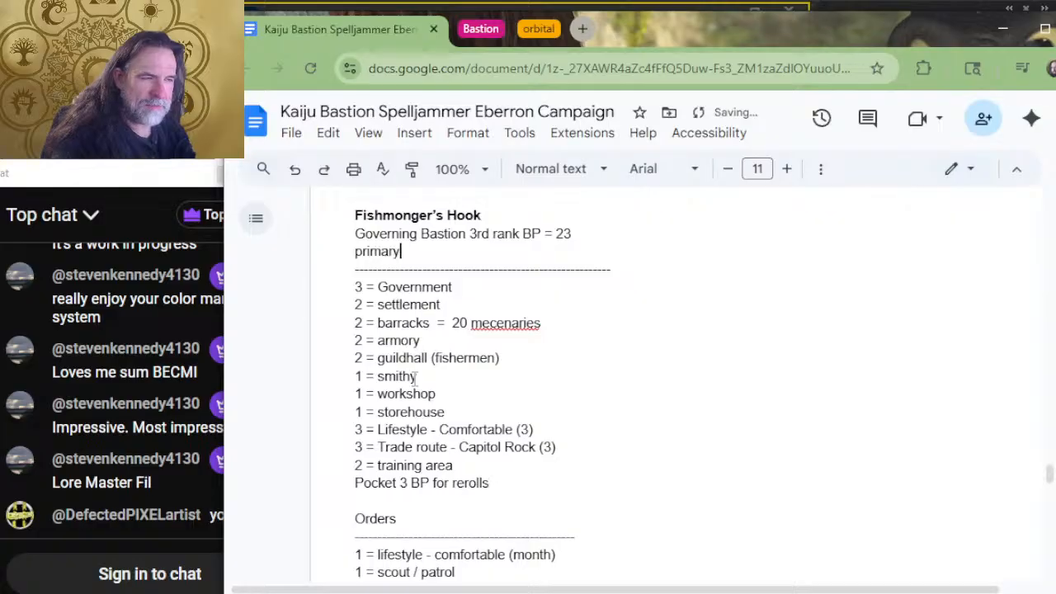
{"action": "type", "text": " facility "}
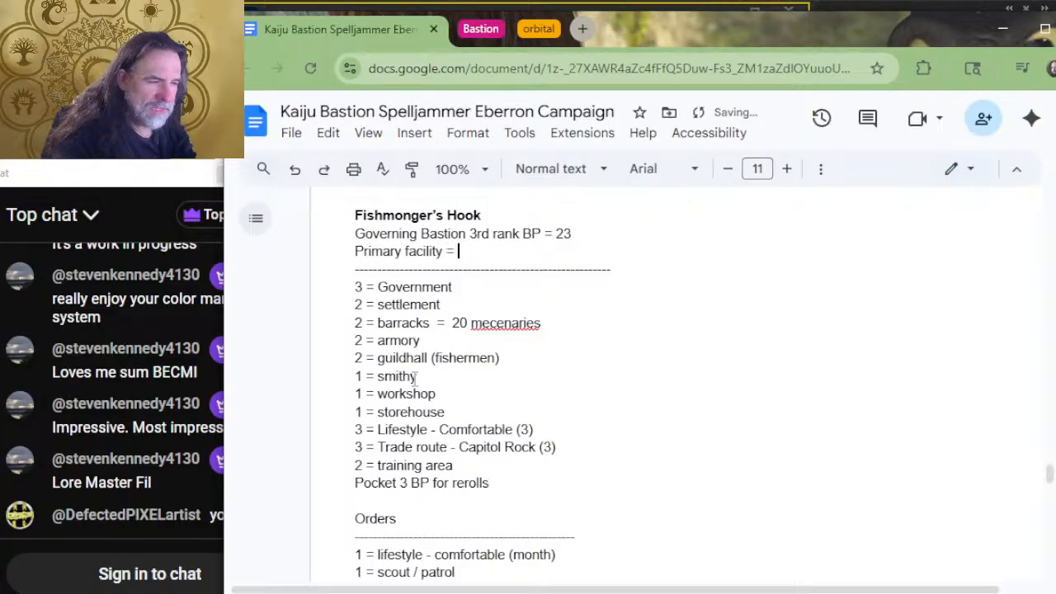
{"action": "type", "text": "= guildhall "}
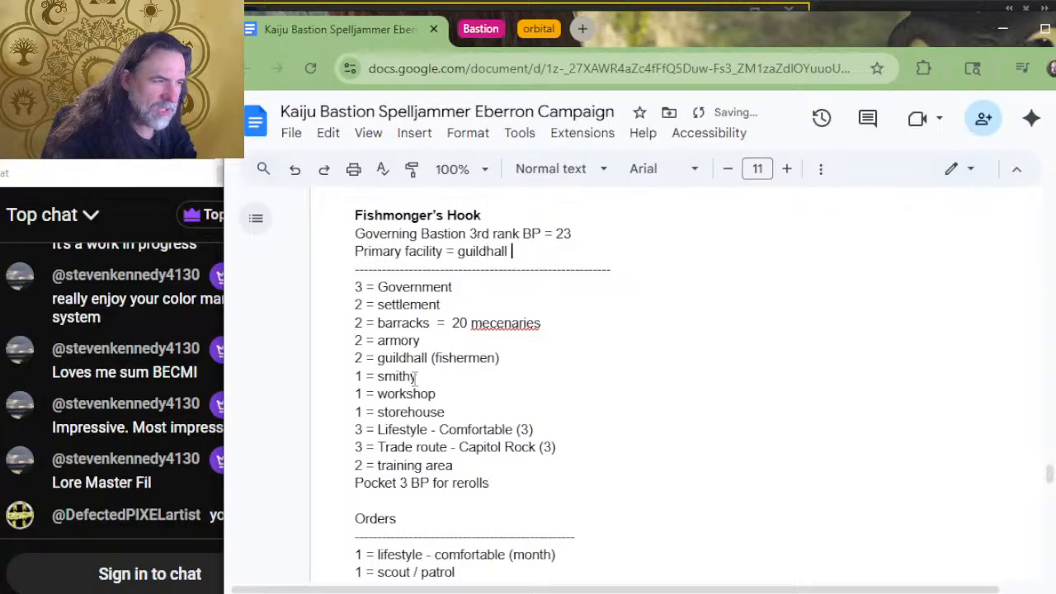
{"action": "type", "text": "(fisherman"}
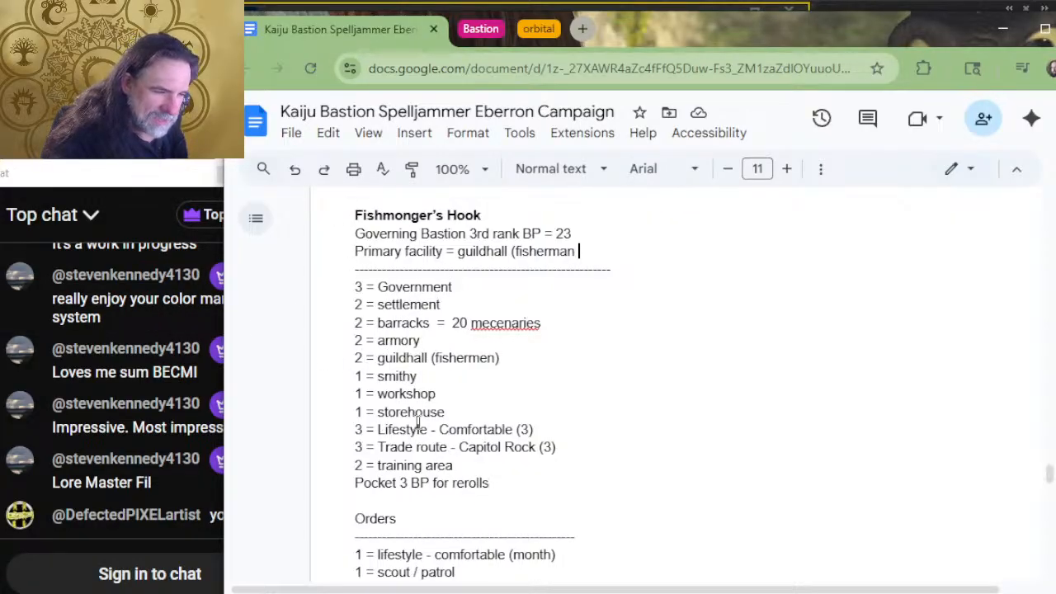
Step: Review the Scavver Cove and Fishmonger's Hook entries and close the parenthesis after "fisherman" in the primary facility line
{"action": "scroll", "coordinate": [528, 302], "scroll_direction": "up", "scroll_amount": 4}
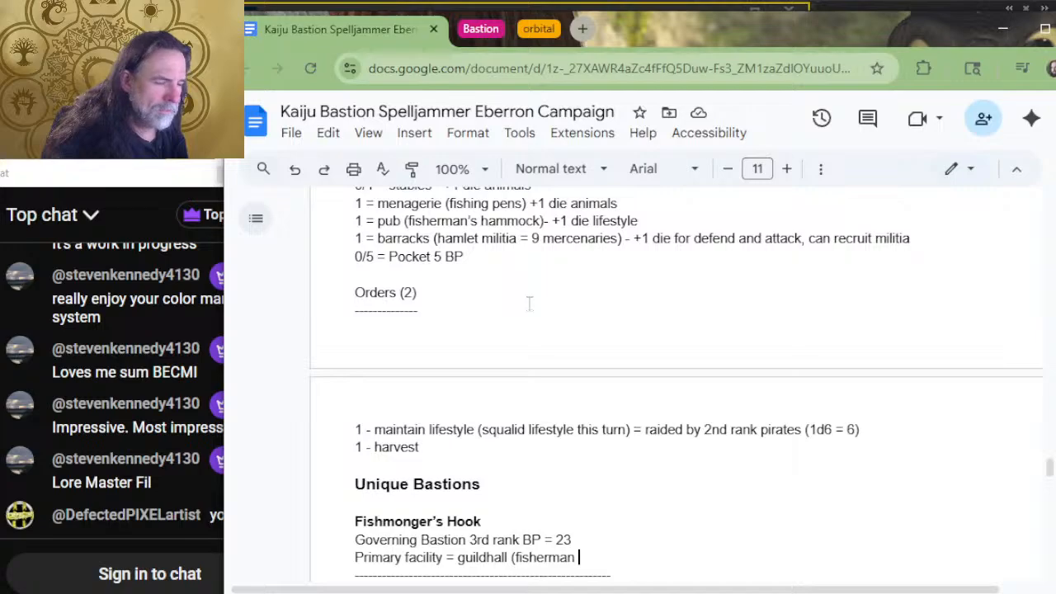
{"action": "scroll", "coordinate": [533, 326], "scroll_direction": "up", "scroll_amount": 3}
{"action": "scroll", "coordinate": [538, 338], "scroll_direction": "down", "scroll_amount": 5}
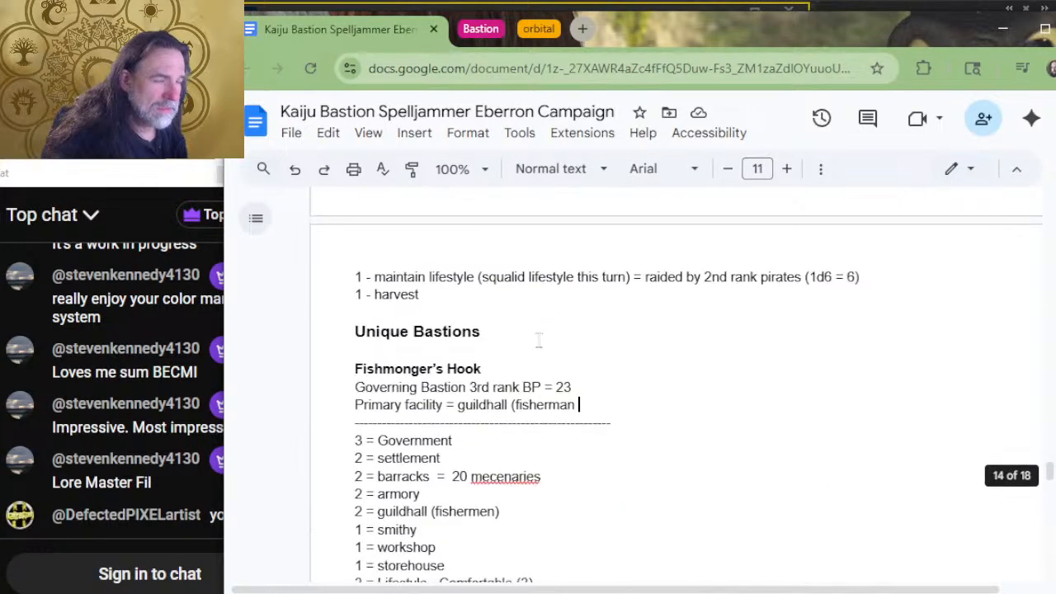
{"action": "scroll", "coordinate": [538, 338], "scroll_direction": "down", "scroll_amount": 4}
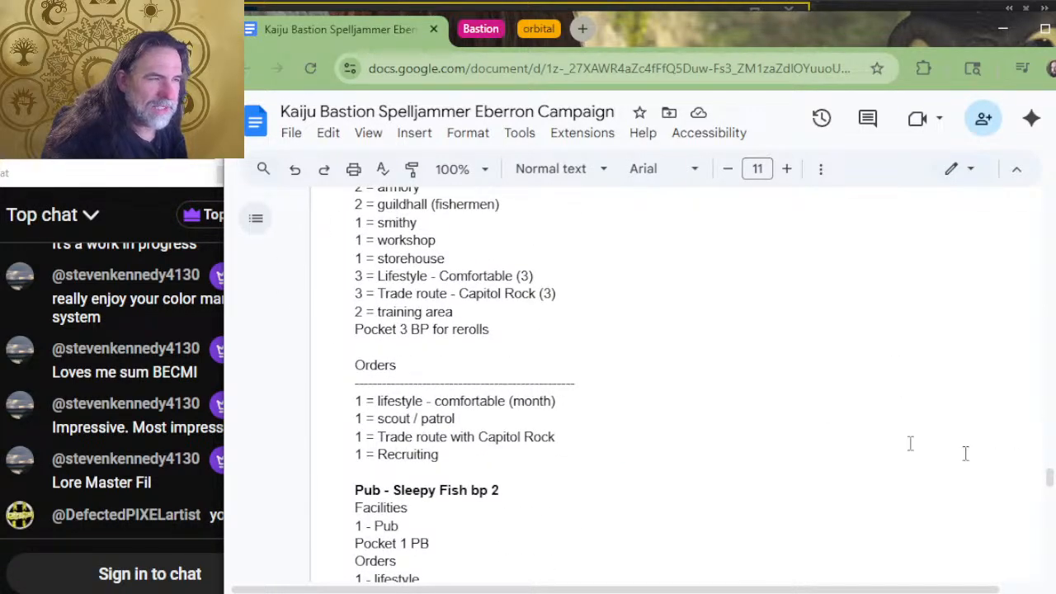
{"action": "scroll", "coordinate": [448, 338], "scroll_direction": "up", "scroll_amount": 2}
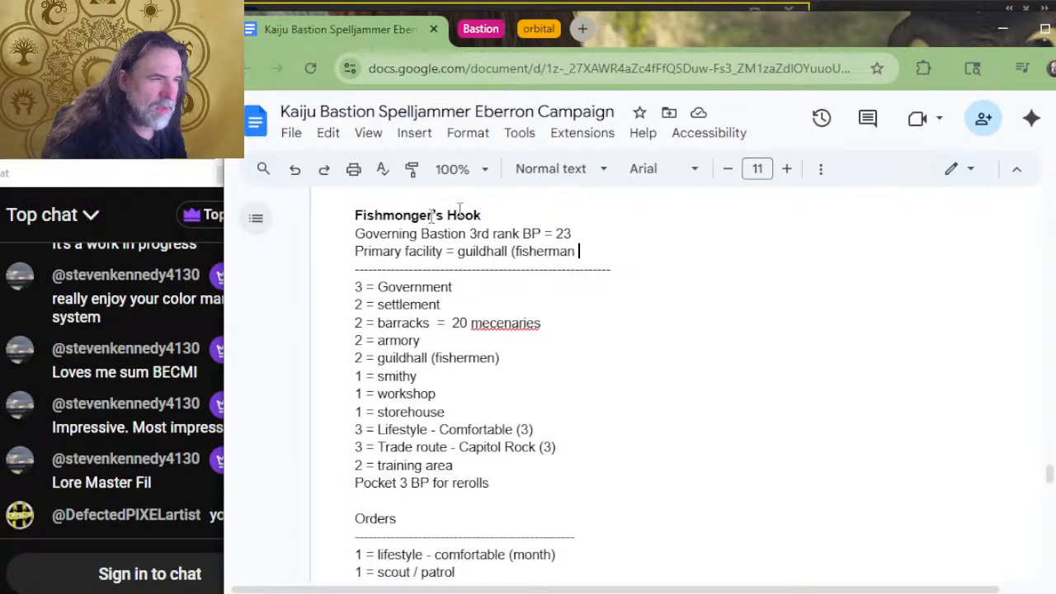
{"action": "scroll", "coordinate": [429, 426], "scroll_direction": "up", "scroll_amount": 5}
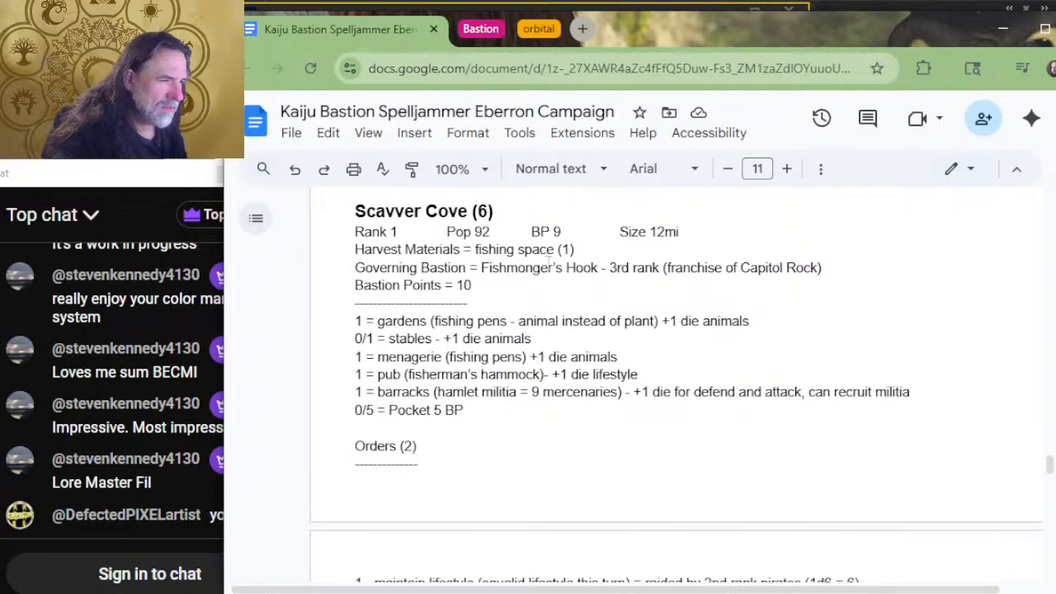
{"action": "scroll", "coordinate": [573, 282], "scroll_direction": "down", "scroll_amount": 6}
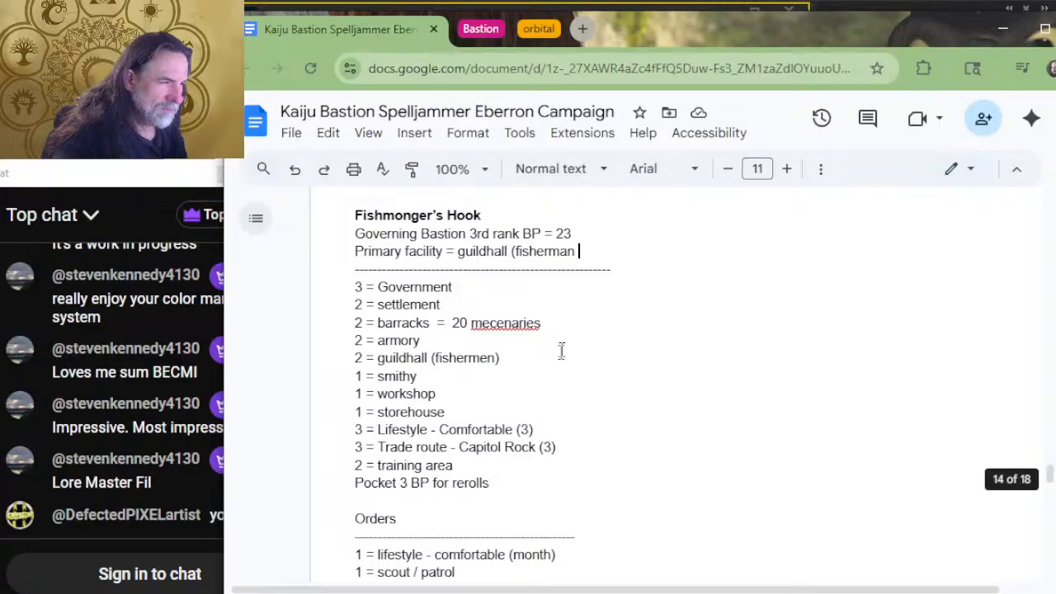
{"action": "type", "text": ")"}
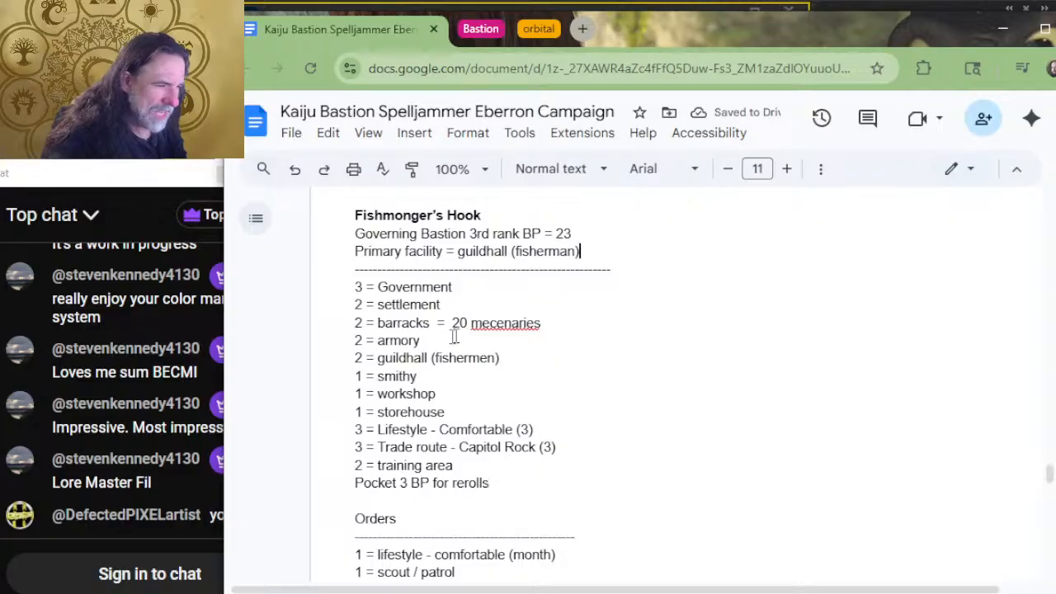
Step: Set the guildhall (fishermen) value to 3 and the training area value to 1 in the Fishmonger's Hook facility list
{"action": "double_click", "coordinate": [359, 358]}
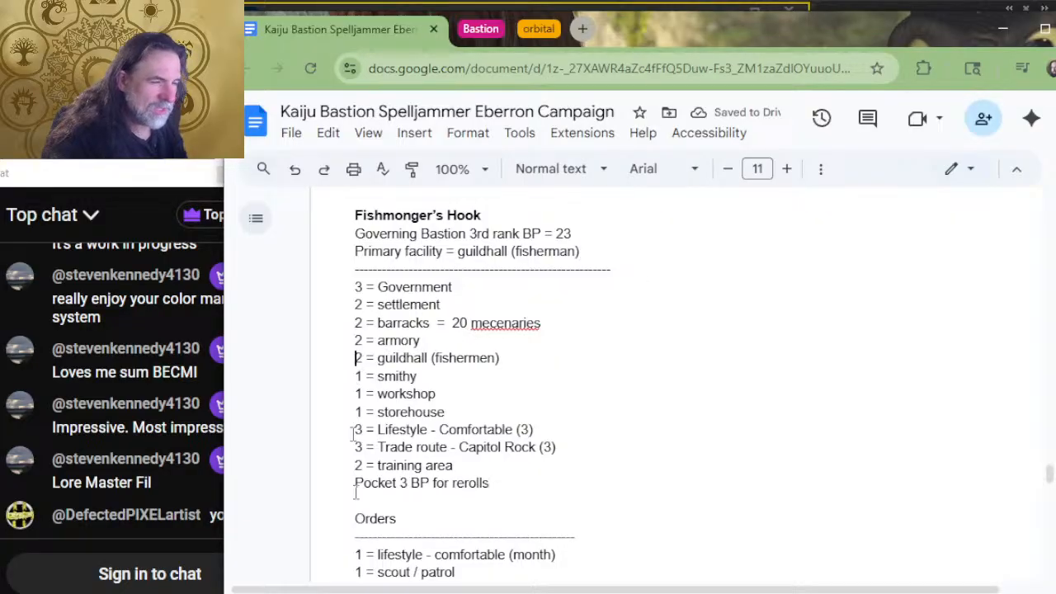
{"action": "type", "text": "3"}
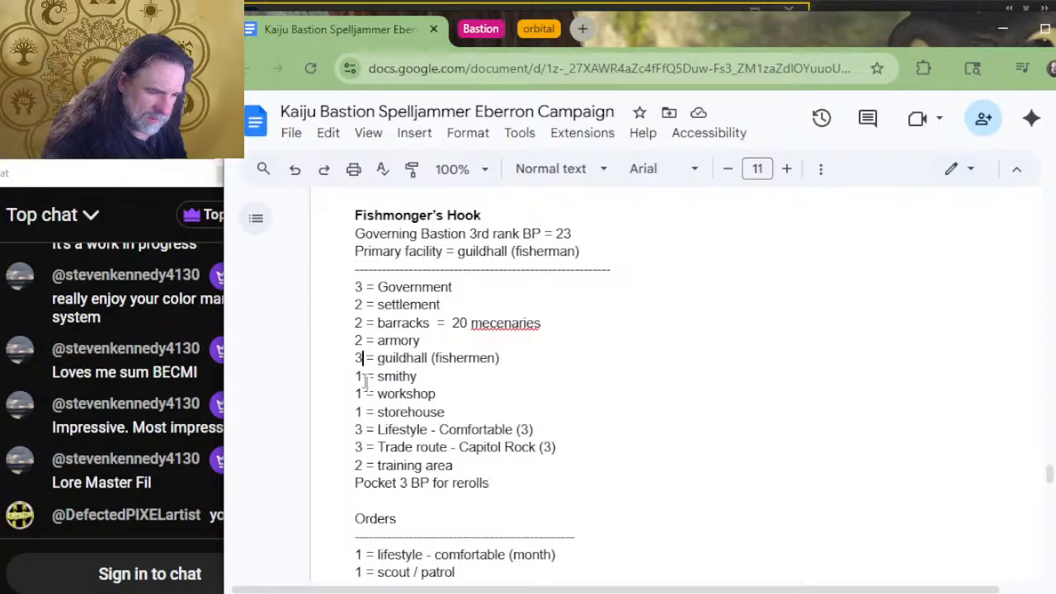
{"action": "left_click", "coordinate": [358, 466]}
{"action": "key", "text": "Delete"}
{"action": "type", "text": "1"}
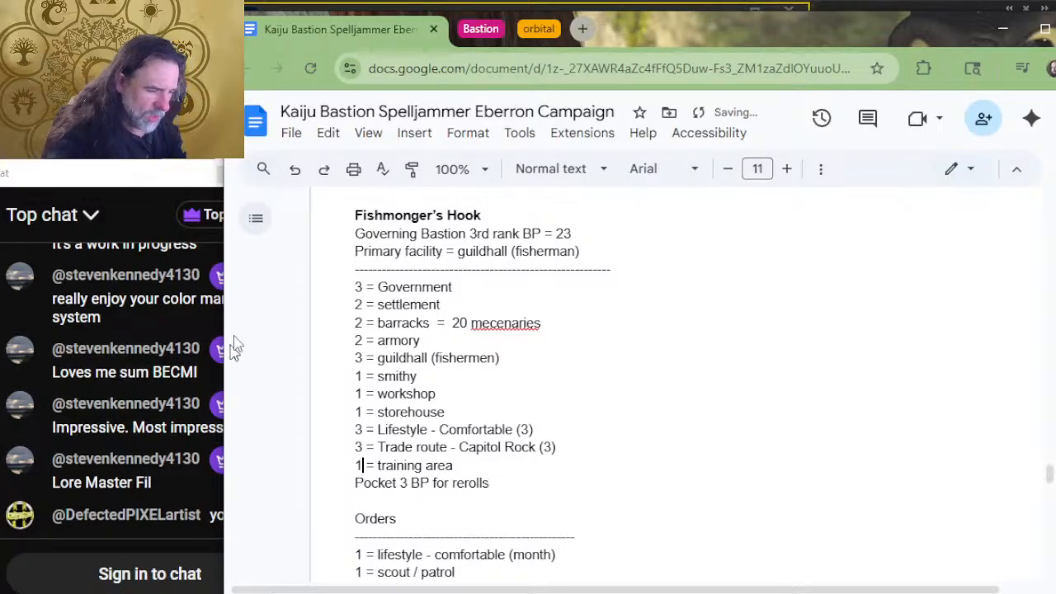
Step: Insert tab spacing after the Government, settlement, barracks, armory and guildhall lines of Fishmonger's Hook to form an aligned second column
{"action": "scroll", "coordinate": [229, 339], "scroll_direction": "down", "scroll_amount": 2}
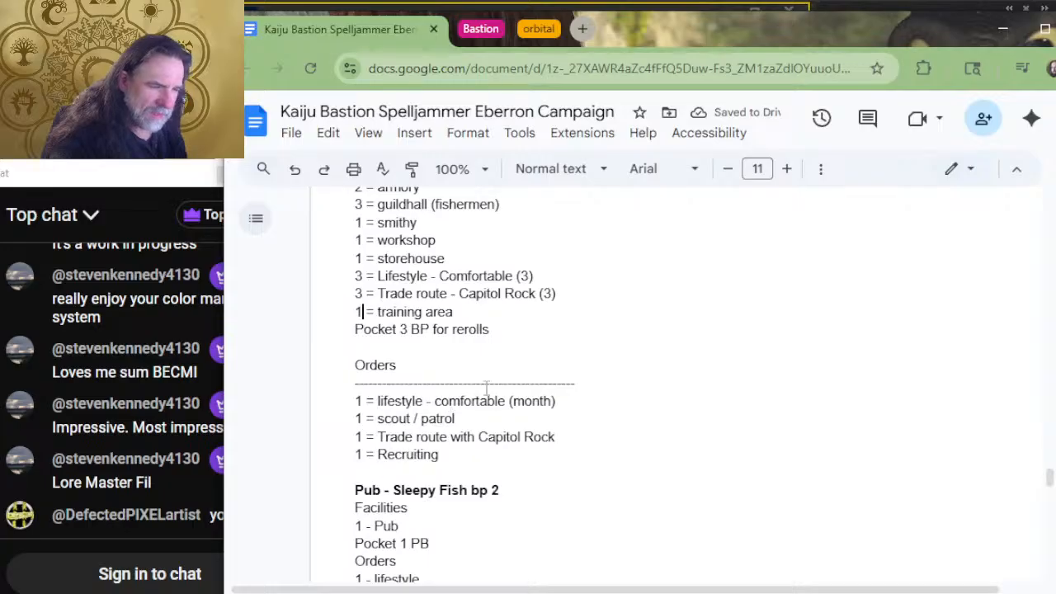
{"action": "scroll", "coordinate": [485, 389], "scroll_direction": "up", "scroll_amount": 2}
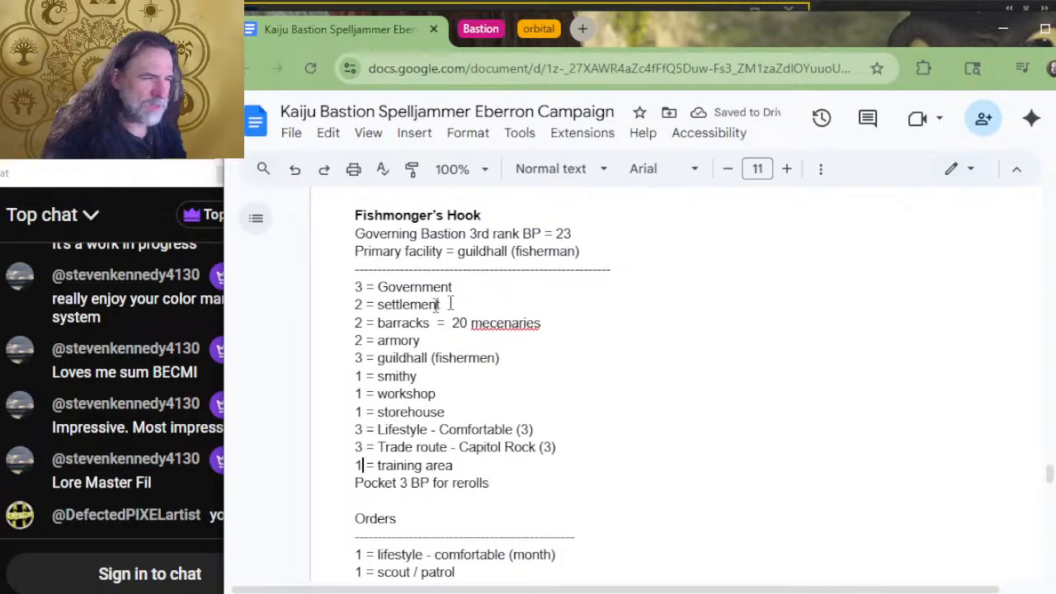
{"action": "left_click", "coordinate": [570, 287]}
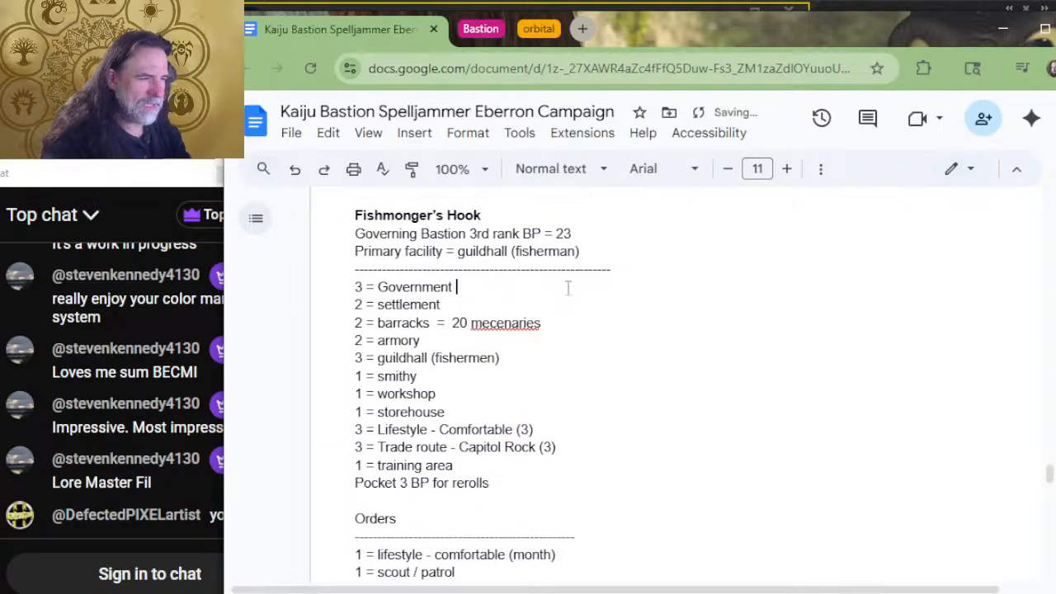
{"action": "key", "text": "Tab"}
{"action": "key", "text": "Tab"}
{"action": "key", "text": "Tab"}
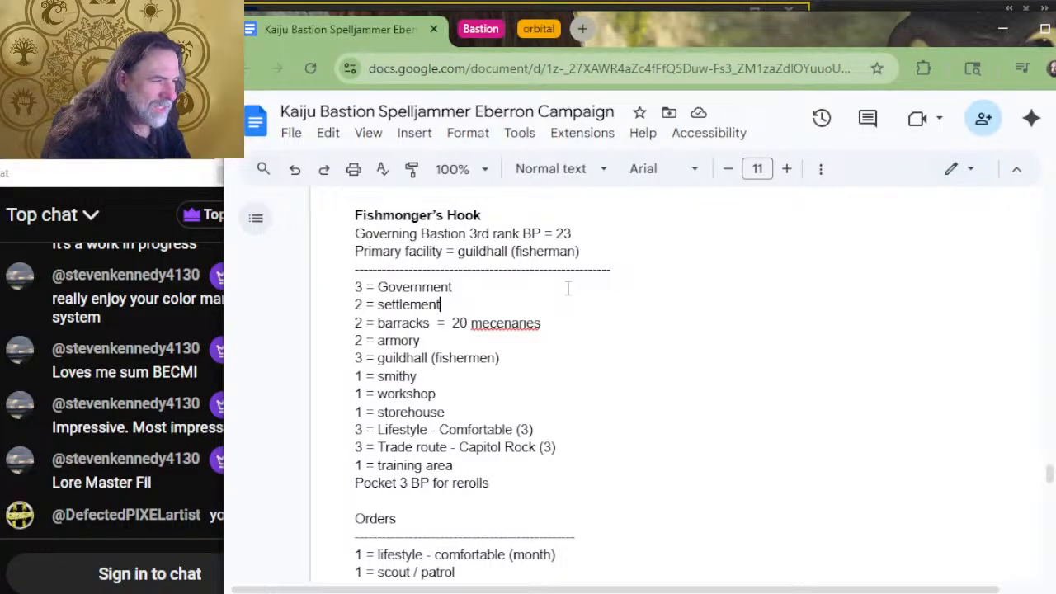
{"action": "key", "text": "Tab"}
{"action": "key", "text": "Tab"}
{"action": "key", "text": "Tab"}
{"action": "key", "text": "Tab"}
{"action": "key", "text": "Down"}
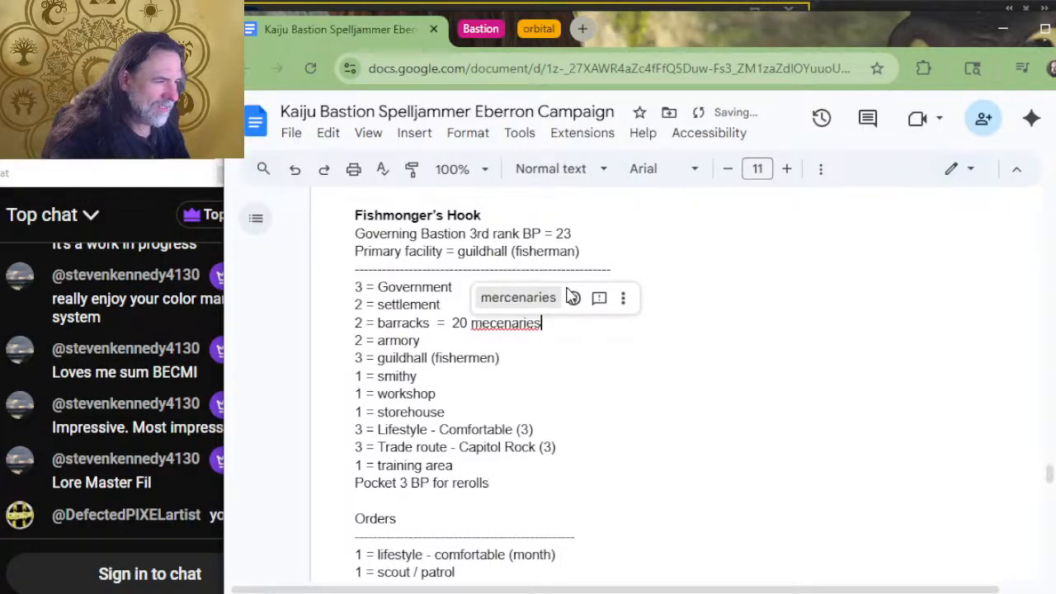
{"action": "key", "text": "Tab"}
{"action": "key", "text": "Down"}
{"action": "key", "text": "Tab"}
{"action": "key", "text": "Tab"}
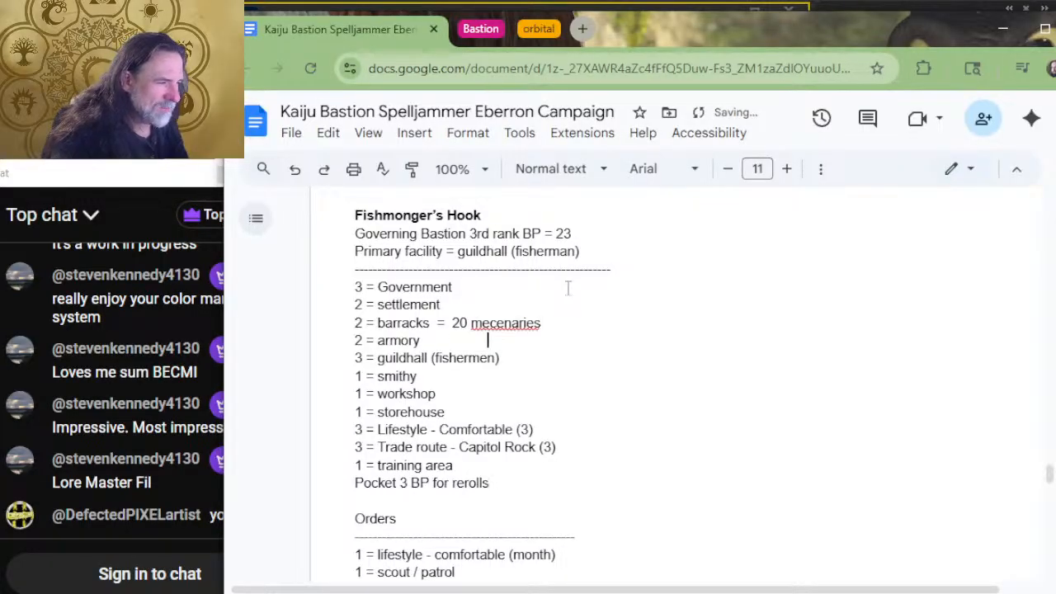
{"action": "key", "text": "Tab"}
{"action": "key", "text": "Down"}
{"action": "key", "text": "Tab"}
{"action": "key", "text": "BackSpace"}
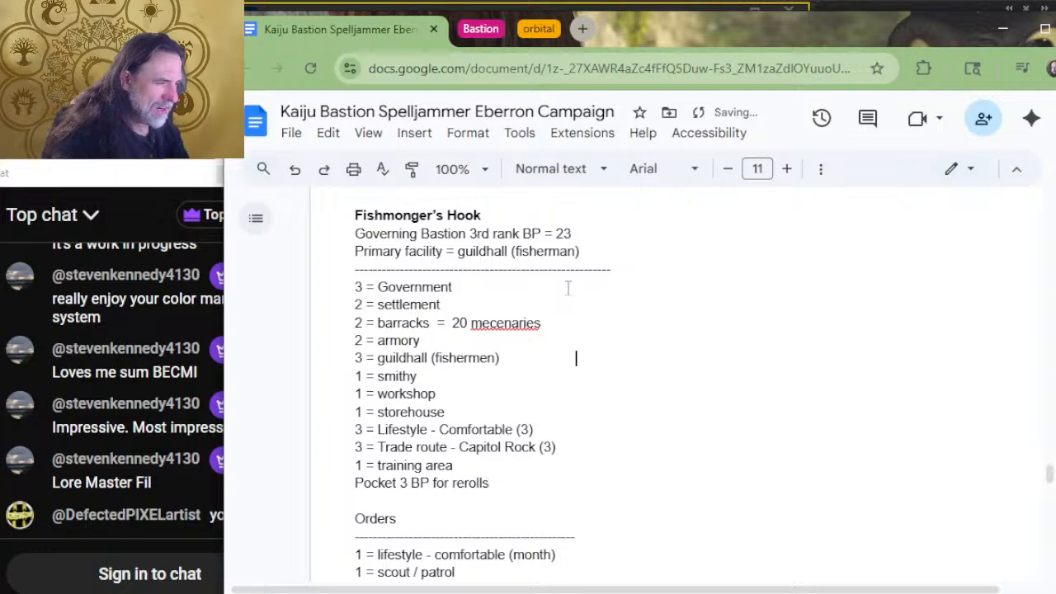
Step: Extend the aligned second column with tab spacing from the smithy line down to the "Pocket 3 BP for rerolls" line
{"action": "key", "text": "Down"}
{"action": "key", "text": "Tab"}
{"action": "key", "text": "Tab"}
{"action": "key", "text": "Tab"}
{"action": "key", "text": "Tab"}
{"action": "key", "text": "Down"}
{"action": "key", "text": "Tab"}
{"action": "key", "text": "Tab"}
{"action": "key", "text": "Tab"}
{"action": "key", "text": "Tab"}
{"action": "key", "text": "Down"}
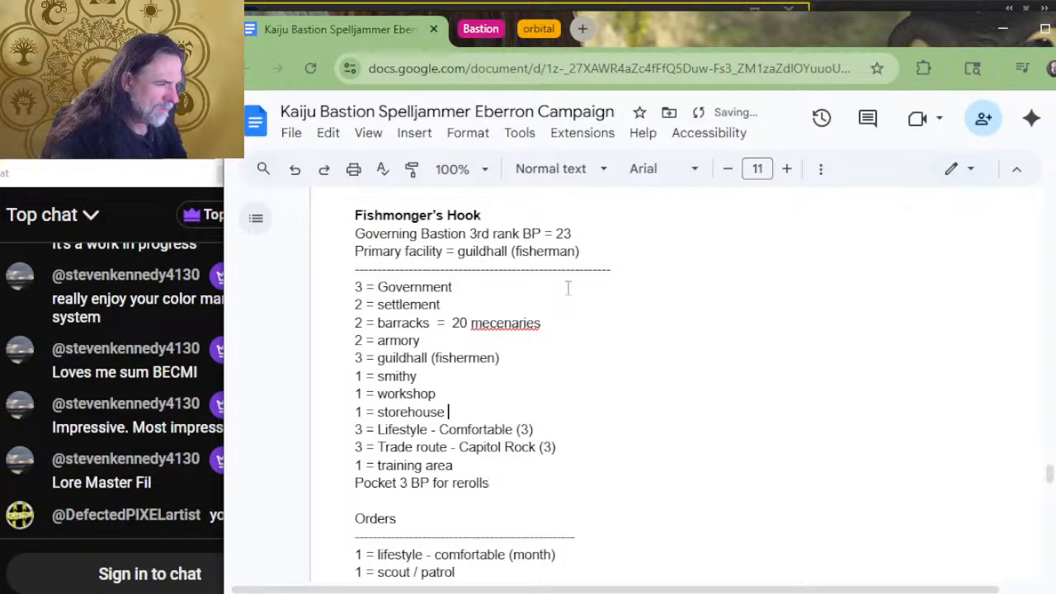
{"action": "key", "text": "Tab"}
{"action": "key", "text": "Tab"}
{"action": "key", "text": "Tab"}
{"action": "key", "text": "Tab"}
{"action": "key", "text": "BackSpace"}
{"action": "key", "text": "Down"}
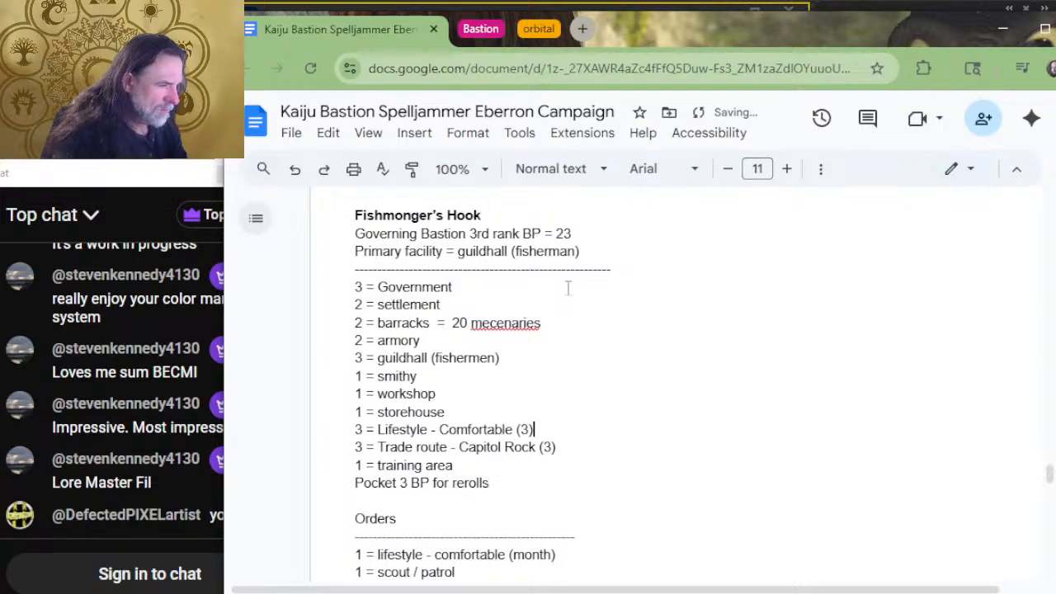
{"action": "key", "text": "Tab"}
{"action": "key", "text": "Tab"}
{"action": "key", "text": "Down"}
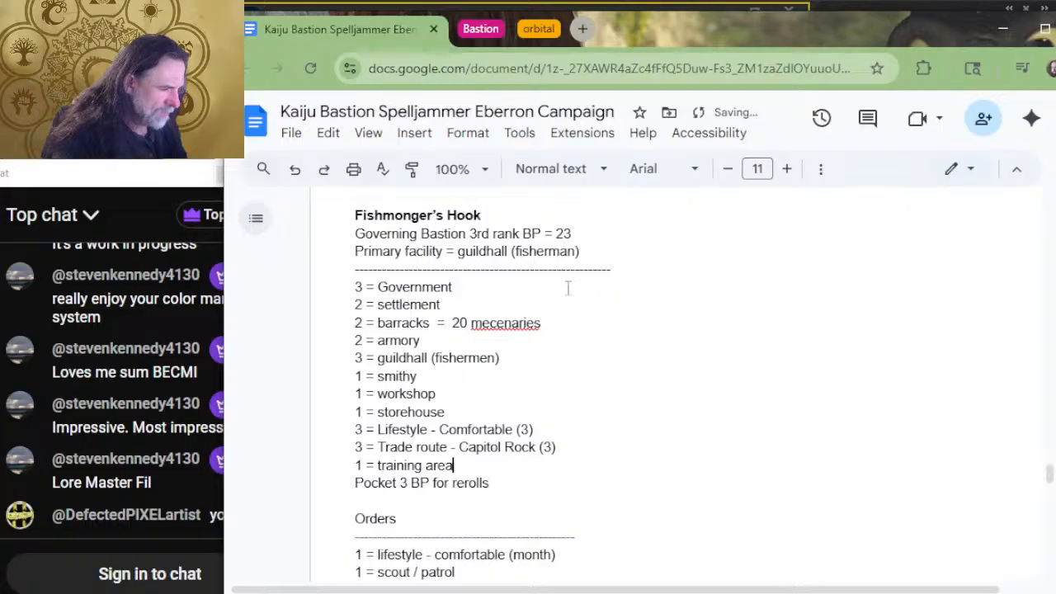
{"action": "key", "text": "Tab"}
{"action": "key", "text": "Tab"}
{"action": "key", "text": "Tab"}
{"action": "key", "text": "Down"}
{"action": "key", "text": "Tab"}
{"action": "key", "text": "Tab"}
Step: Enter 5 for Government, 3 for settlement, 23 for barracks and 3 for armory in the second column of Fishmonger's Hook
{"action": "key", "text": "Up"}
{"action": "key", "text": "Up"}
{"action": "key", "text": "Up"}
{"action": "key", "text": "Up"}
{"action": "key", "text": "Up"}
{"action": "key", "text": "Up"}
{"action": "key", "text": "Up"}
{"action": "key", "text": "Up"}
{"action": "key", "text": "Up"}
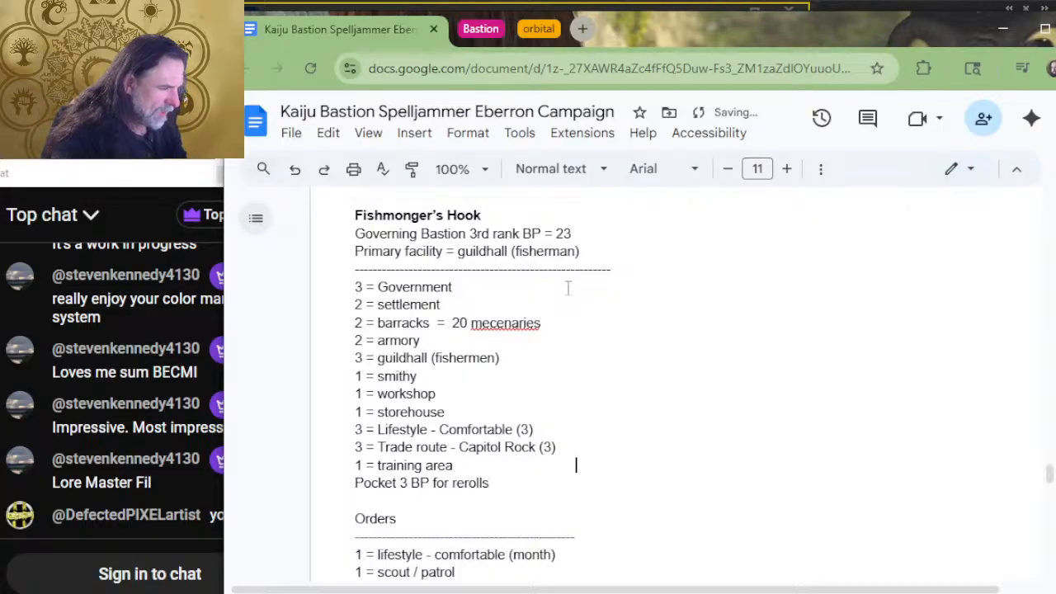
{"action": "key", "text": "Up"}
{"action": "key", "text": "Up"}
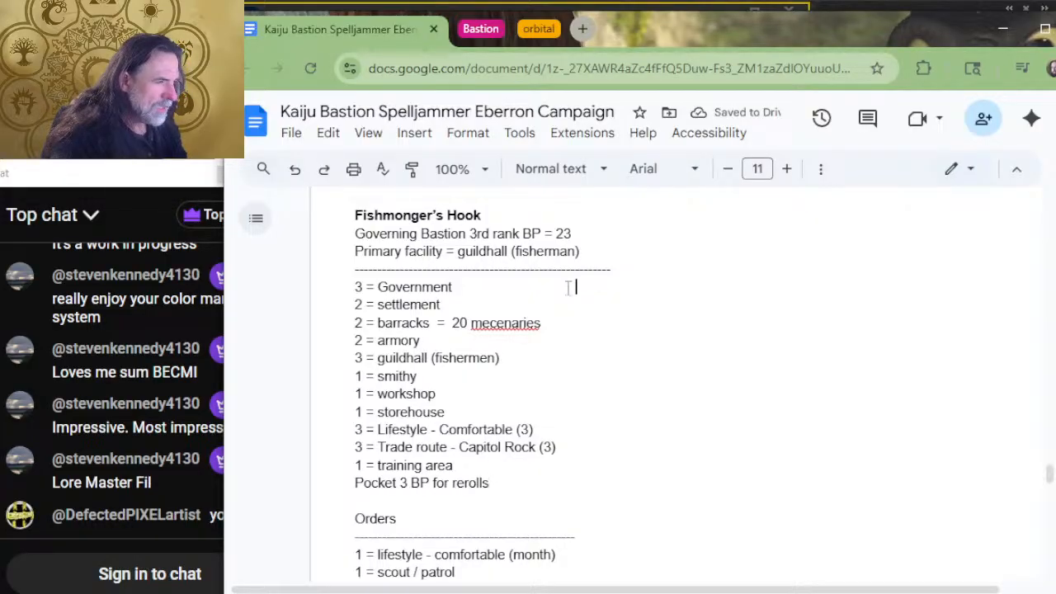
{"action": "type", "text": "5"}
{"action": "key", "text": "Down"}
{"action": "type", "text": "3"}
{"action": "key", "text": "Down"}
{"action": "type", "text": "3"}
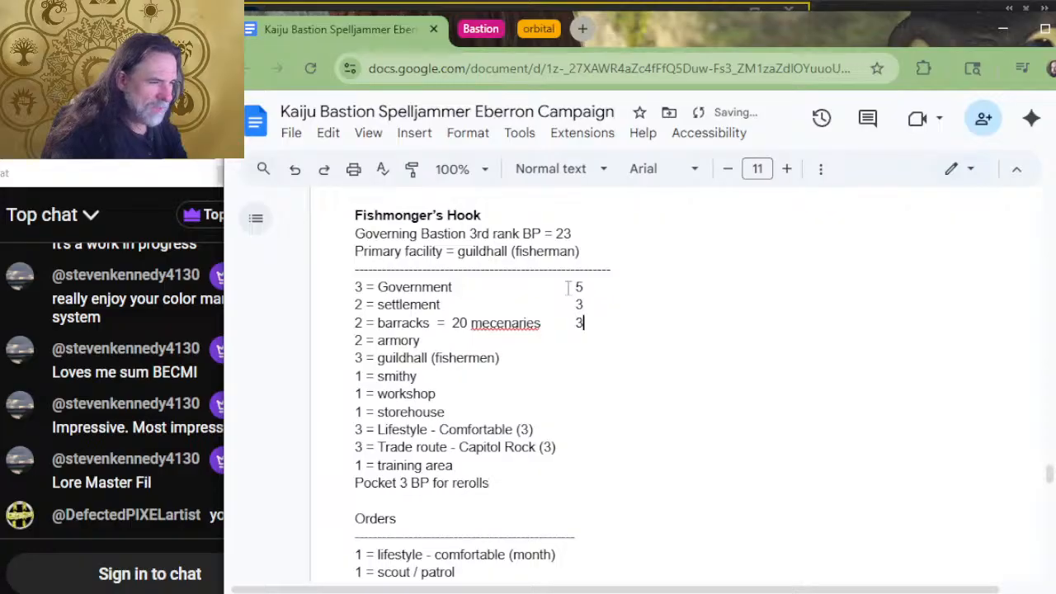
{"action": "key", "text": "Down"}
{"action": "type", "text": "3"}
{"action": "key", "text": "Down"}
{"action": "key", "text": "Up"}
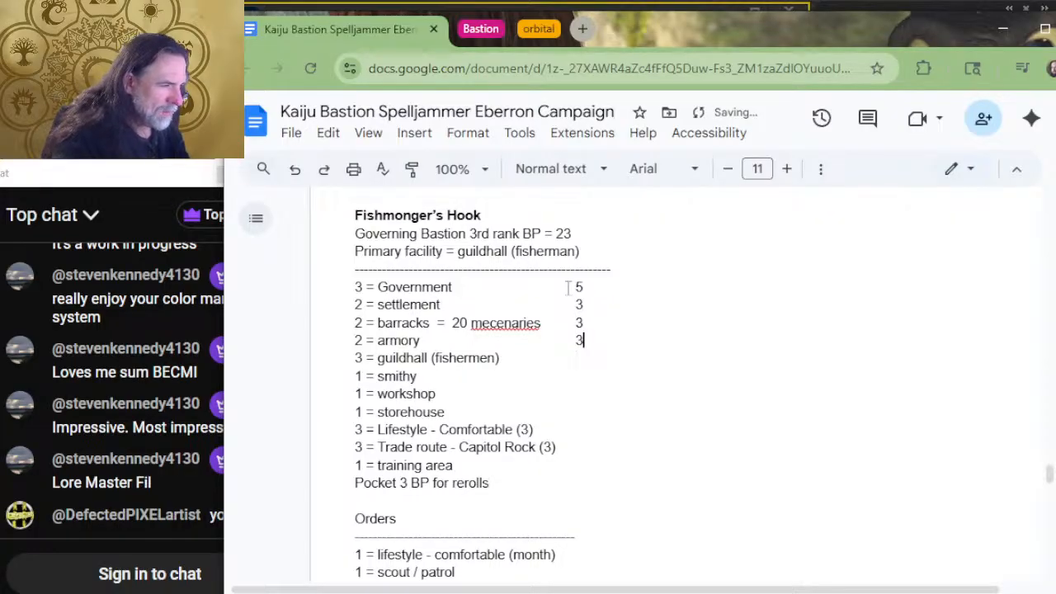
{"action": "key", "text": "Up"}
{"action": "type", "text": "2"}
Step: Enter 5 for guildhall (fishermen) and 1 each for smithy, workshop, storehouse and training area in the second column
{"action": "key", "text": "Down"}
{"action": "key", "text": "Down"}
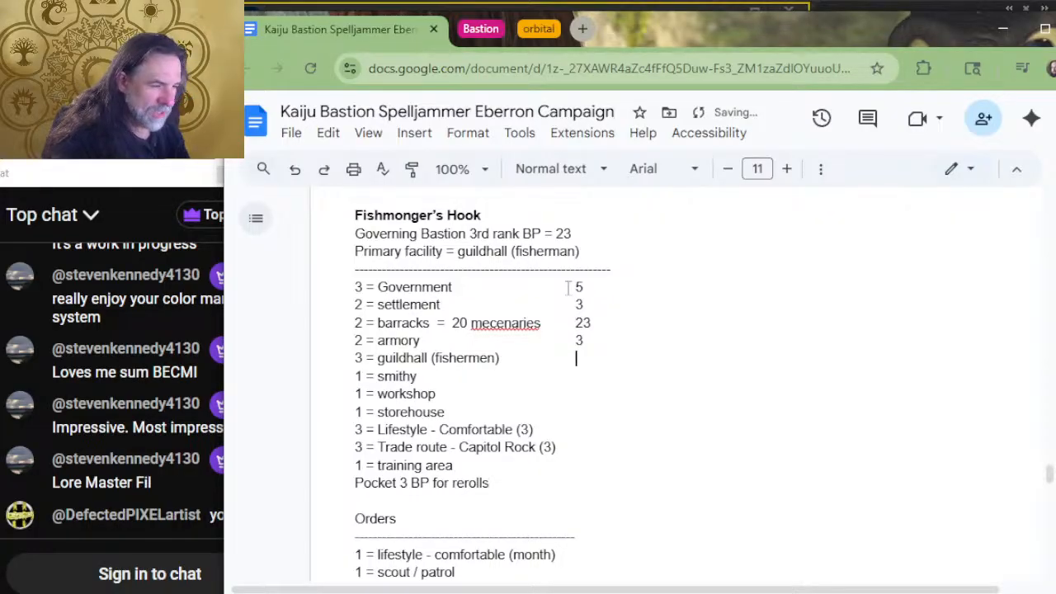
{"action": "type", "text": "5"}
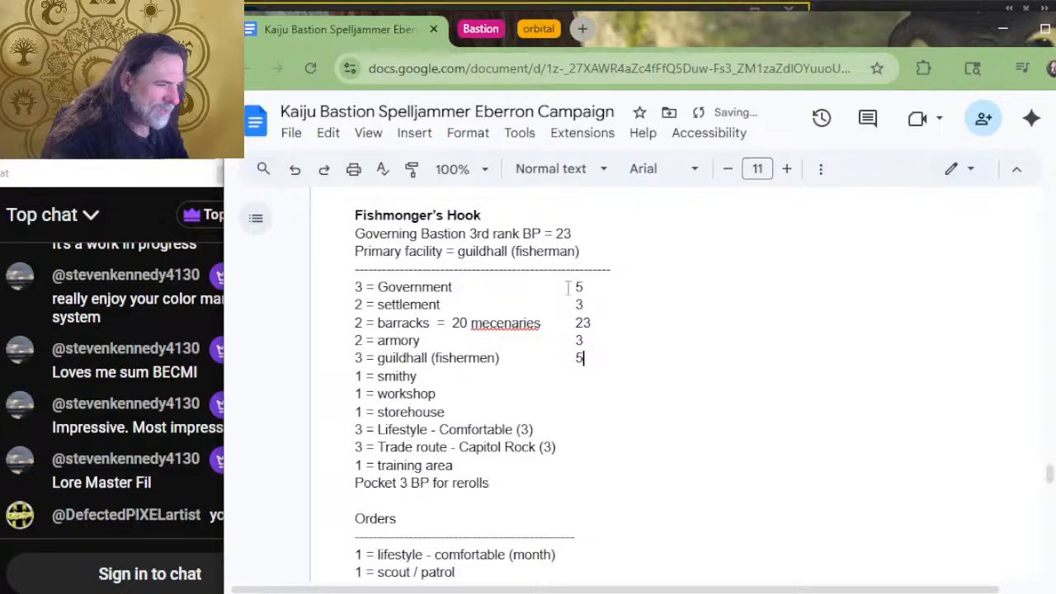
{"action": "key", "text": "Down"}
{"action": "type", "text": "1"}
{"action": "key", "text": "Down"}
{"action": "type", "text": "1"}
{"action": "key", "text": "Down"}
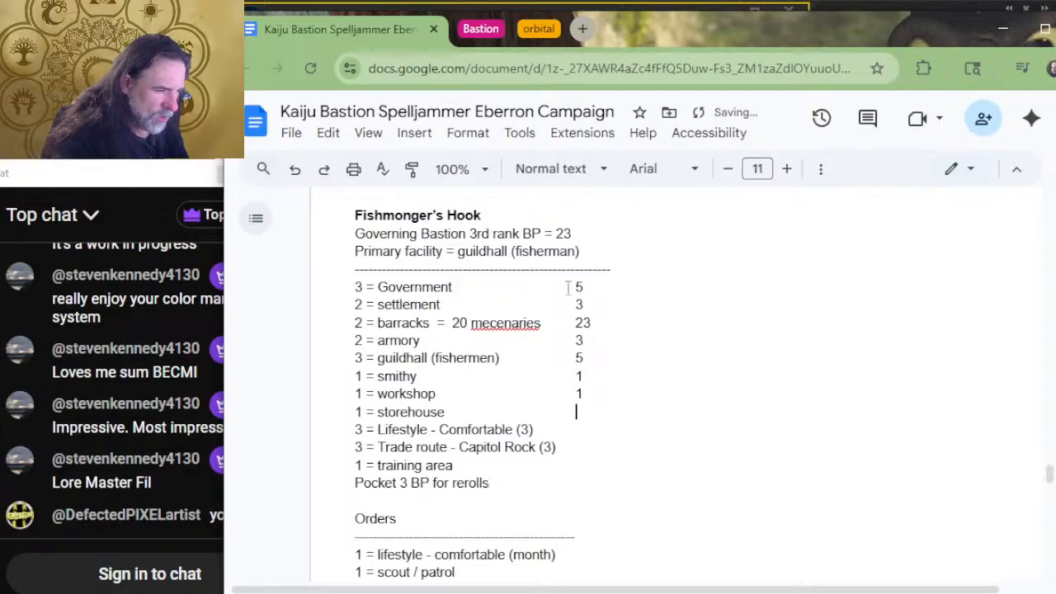
{"action": "type", "text": "1"}
{"action": "key", "text": "Down"}
{"action": "type", "text": "4"}
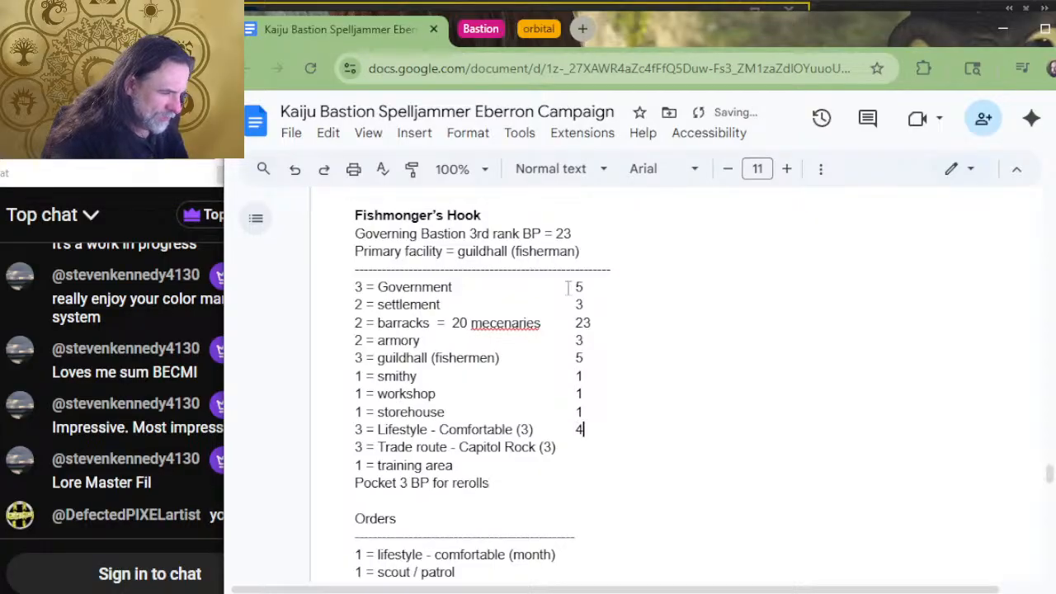
{"action": "key", "text": "BackSpace"}
{"action": "key", "text": "Down"}
{"action": "key", "text": "Down"}
{"action": "key", "text": "Down"}
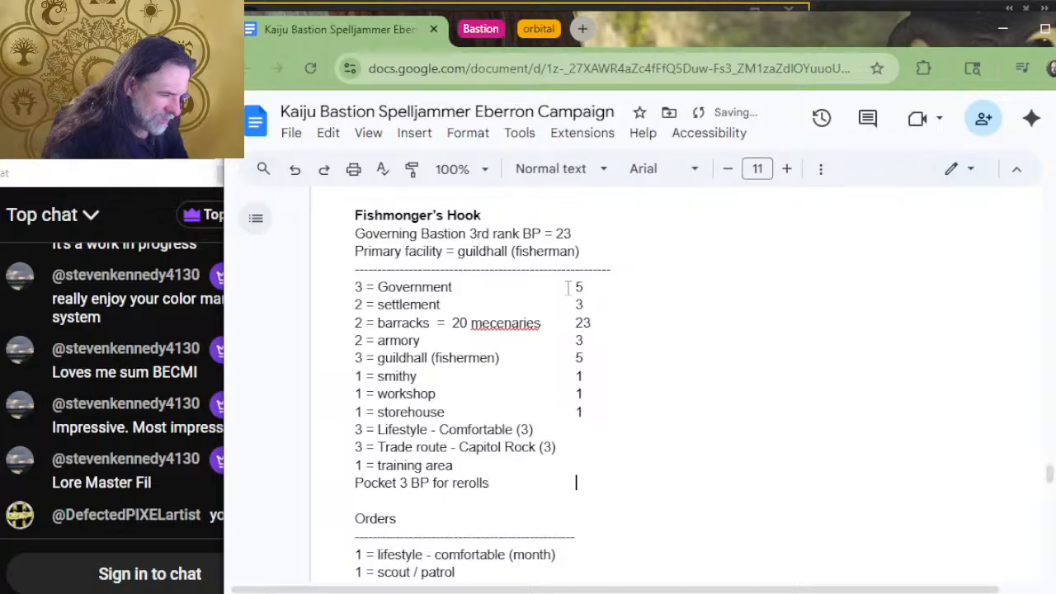
{"action": "key", "text": "Up"}
{"action": "type", "text": "1"}
Step: Move the training area line with its value to directly below the storehouse line, above Lifestyle - Comfortable
{"action": "key", "text": "Home"}
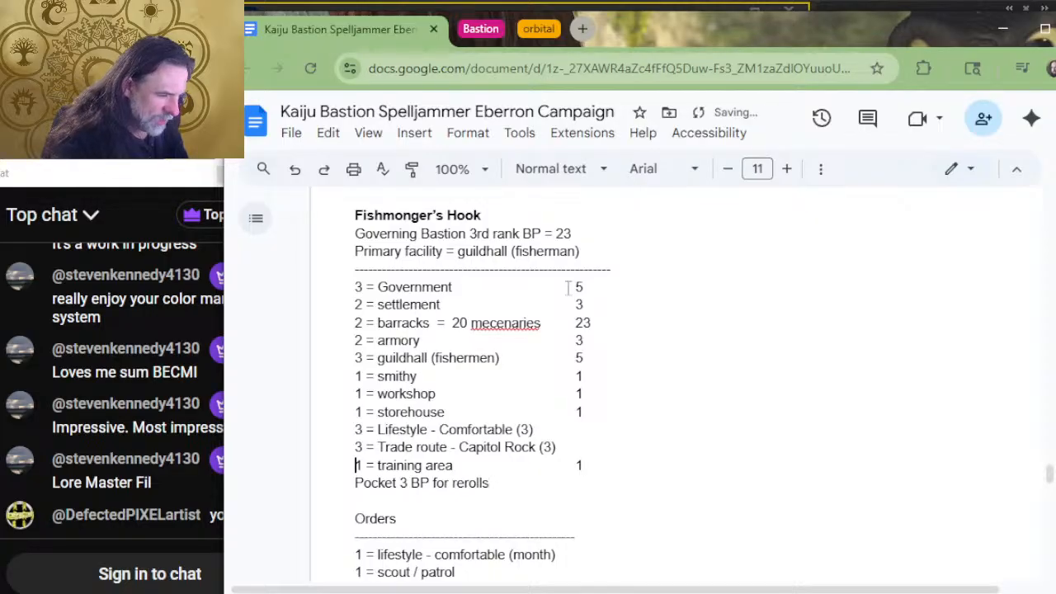
{"action": "key", "text": "shift+End"}
{"action": "key", "text": "ctrl+x"}
{"action": "key", "text": "Up"}
{"action": "key", "text": "Up"}
{"action": "key", "text": "Up"}
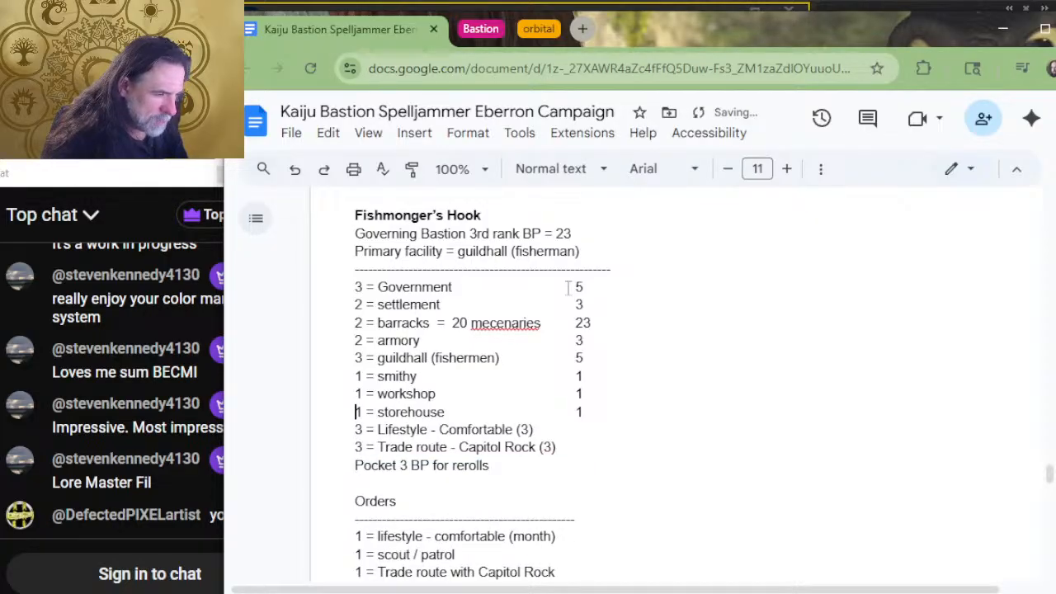
{"action": "key", "text": "Down"}
{"action": "key", "text": "Return"}
{"action": "key", "text": "Up"}
{"action": "key", "text": "ctrl+v"}
{"action": "key", "text": "Delete"}
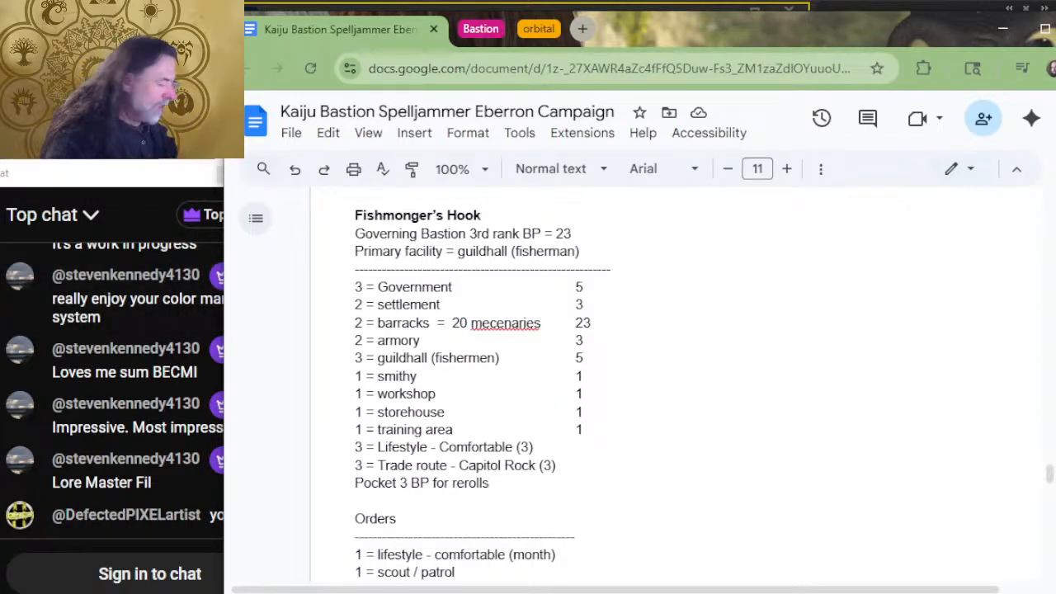
Step: Switch to Photoshop and look over the Scavver Cove asteroid map
{"action": "key", "text": "alt+Tab"}
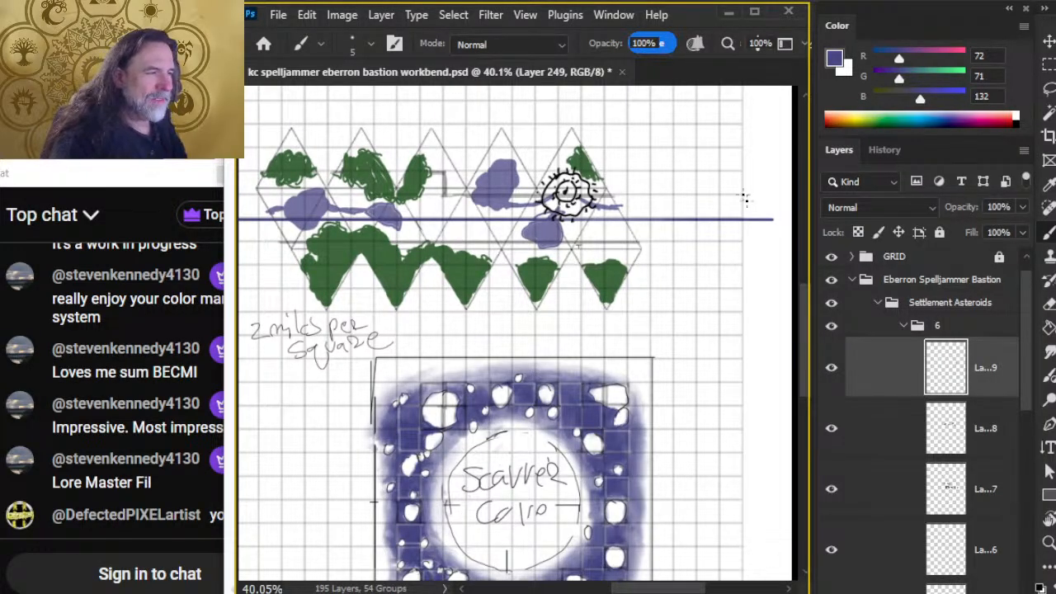
{"action": "mouse_move", "coordinate": [609, 412]}
{"action": "left_mouse_down"}
{"action": "mouse_move", "coordinate": [587, 279]}
{"action": "mouse_move", "coordinate": [622, 366]}
{"action": "left_mouse_up"}
{"action": "key", "text": "alt+Tab"}
{"action": "key", "text": "alt+Tab"}
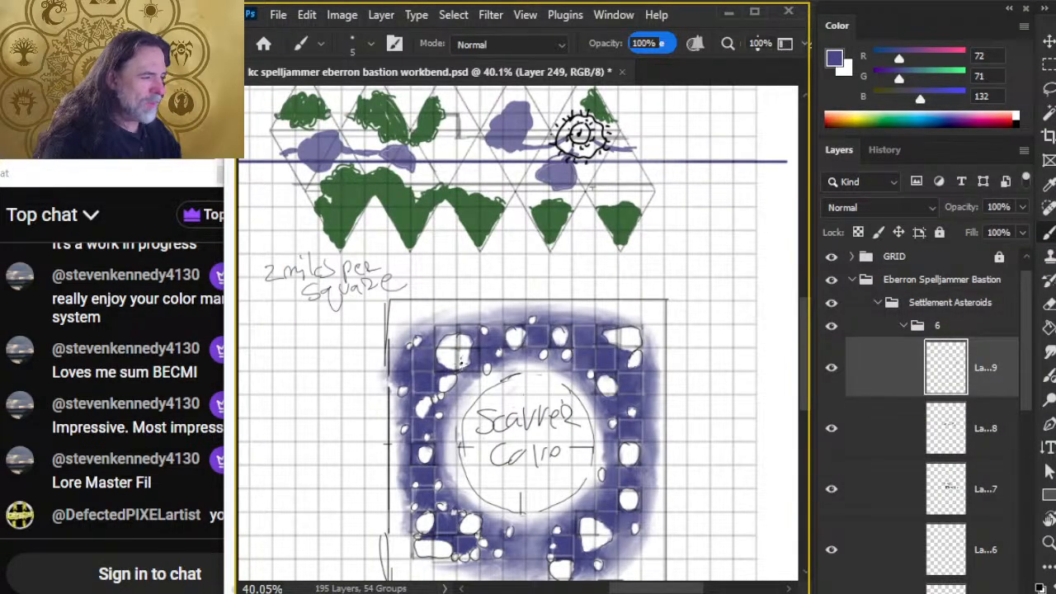
Step: Return to the campaign document in Chrome and review the unique bastions from Fishmonger's Hook through the hidden food stockpile and Recent Events
{"action": "key", "text": "alt+Tab"}
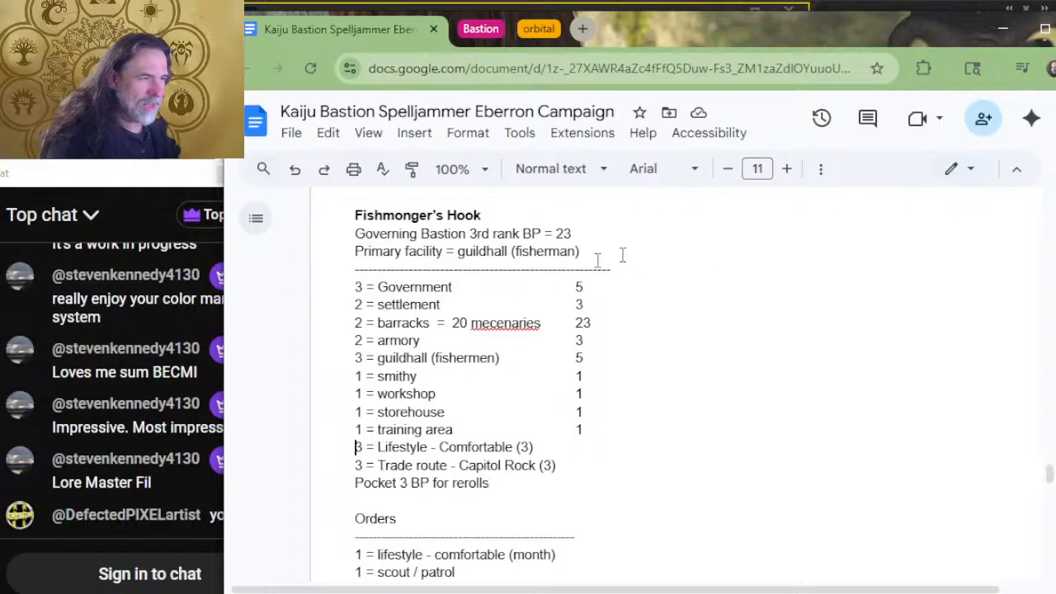
{"action": "scroll", "coordinate": [704, 256], "scroll_direction": "down", "scroll_amount": 3}
{"action": "scroll", "coordinate": [703, 255], "scroll_direction": "down", "scroll_amount": 6}
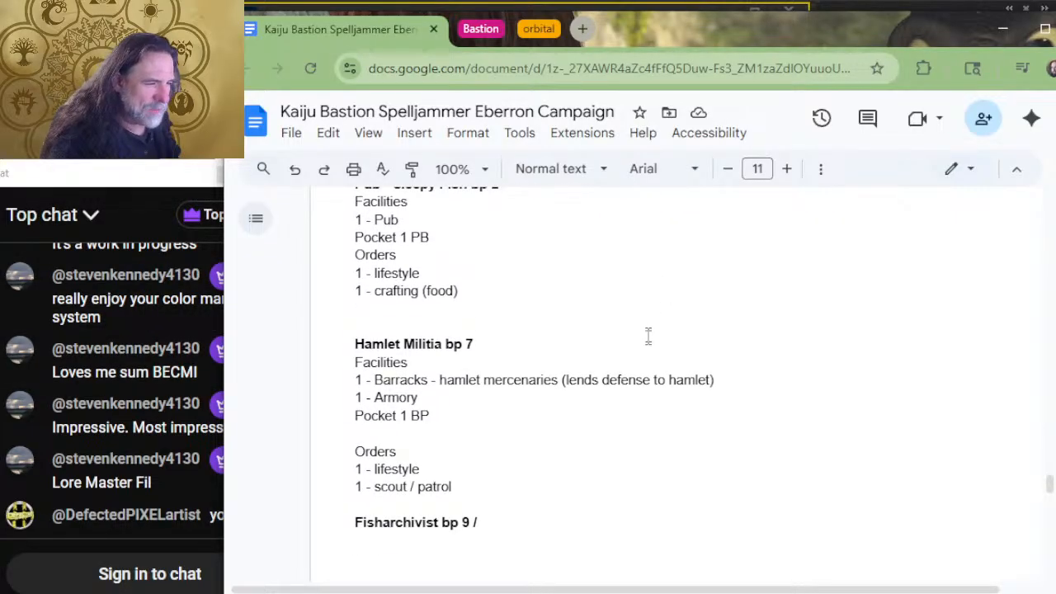
{"action": "scroll", "coordinate": [649, 365], "scroll_direction": "up", "scroll_amount": 2}
{"action": "scroll", "coordinate": [649, 365], "scroll_direction": "up", "scroll_amount": 1}
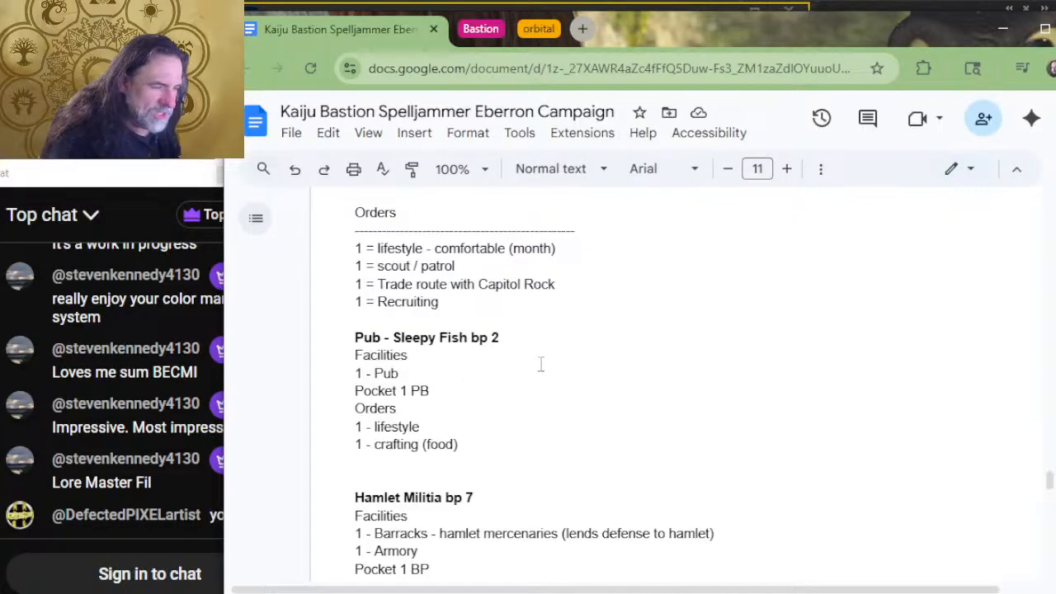
{"action": "scroll", "coordinate": [540, 363], "scroll_direction": "down", "scroll_amount": 3}
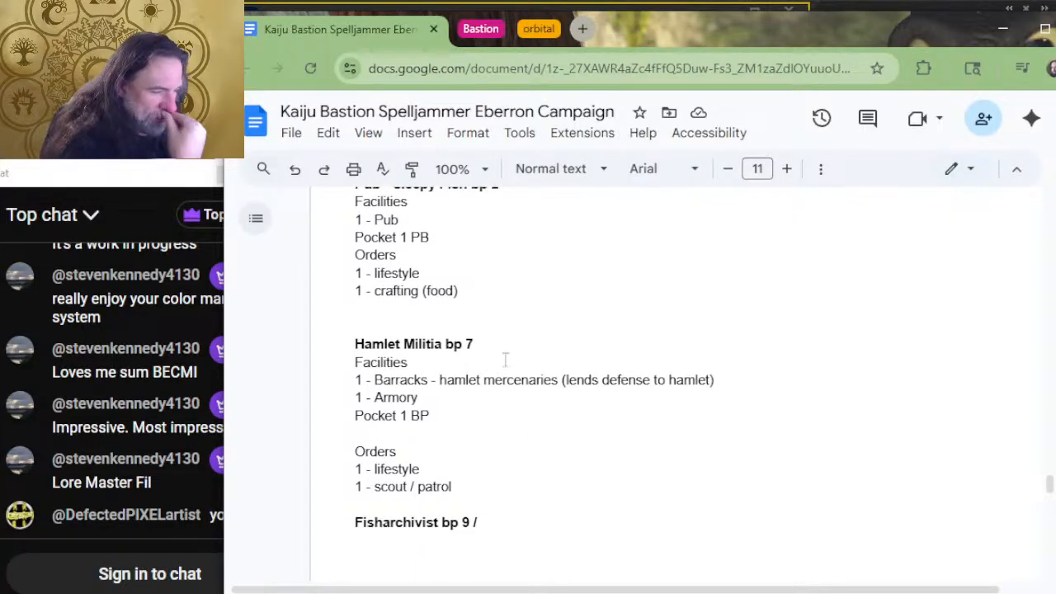
{"action": "scroll", "coordinate": [514, 424], "scroll_direction": "down", "scroll_amount": 3}
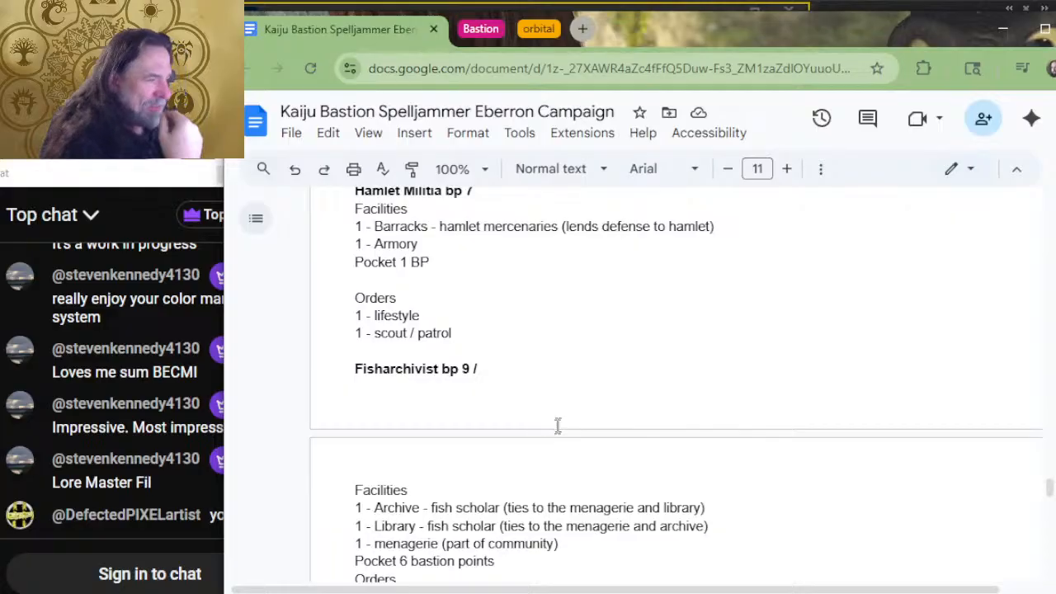
{"action": "scroll", "coordinate": [557, 424], "scroll_direction": "down", "scroll_amount": 3}
{"action": "scroll", "coordinate": [556, 431], "scroll_direction": "down", "scroll_amount": 3}
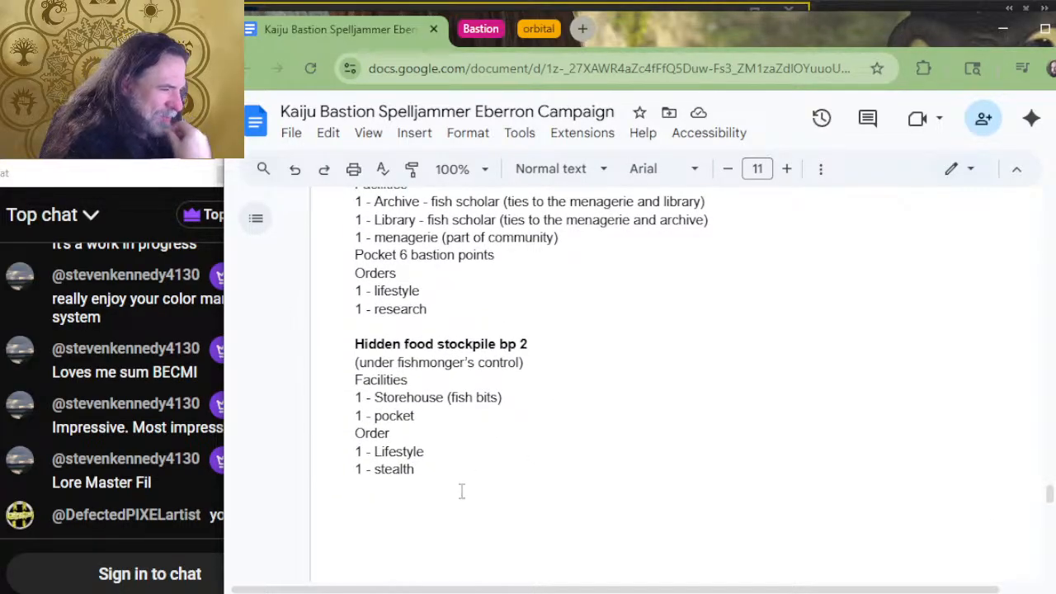
{"action": "scroll", "coordinate": [574, 366], "scroll_direction": "down", "scroll_amount": 5}
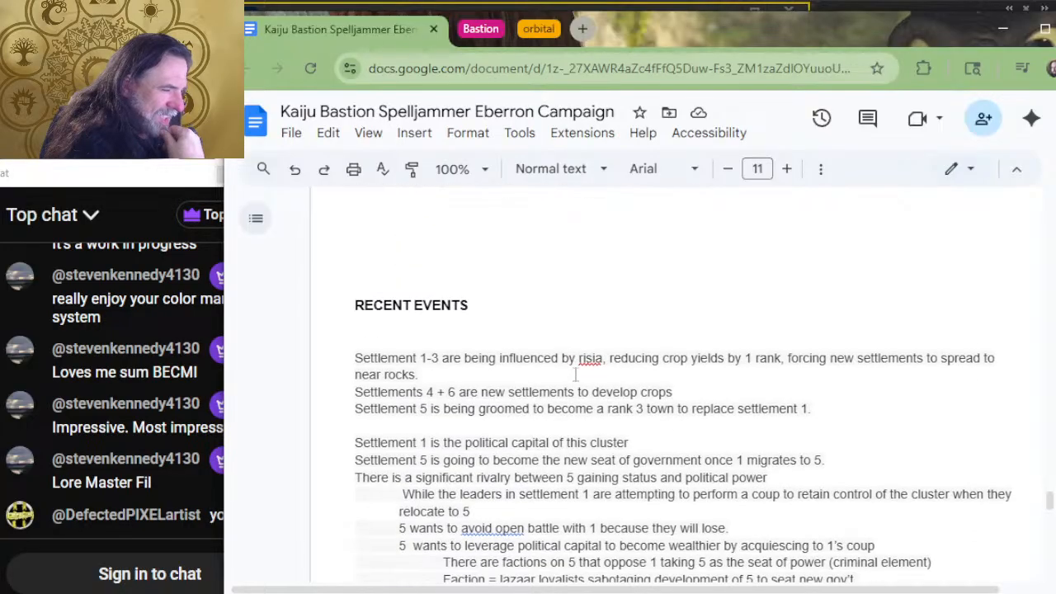
{"action": "scroll", "coordinate": [571, 380], "scroll_direction": "up", "scroll_amount": 5}
{"action": "scroll", "coordinate": [570, 392], "scroll_direction": "up", "scroll_amount": 4}
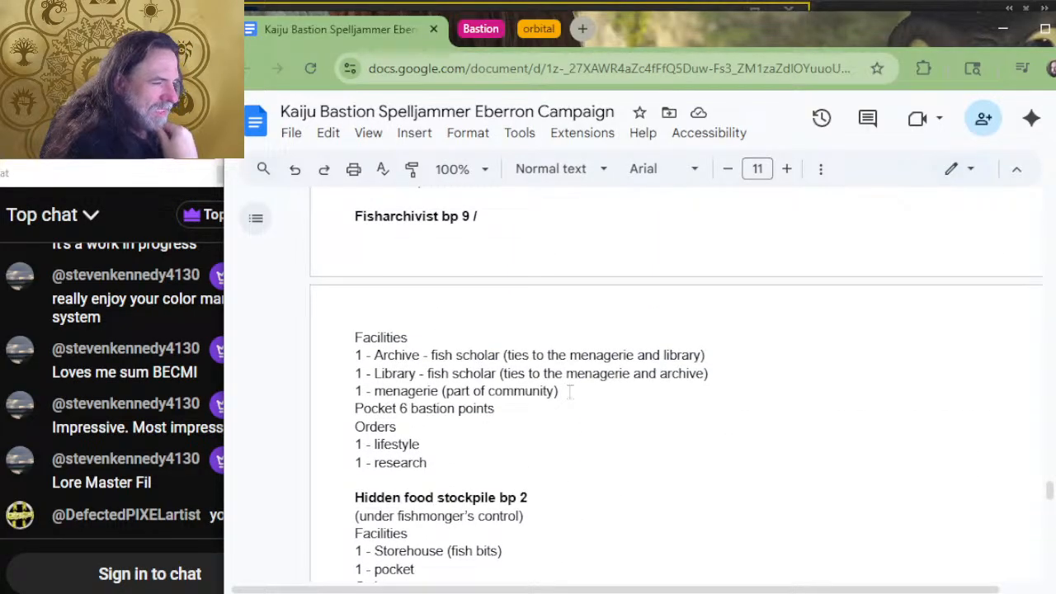
{"action": "scroll", "coordinate": [569, 392], "scroll_direction": "up", "scroll_amount": 4}
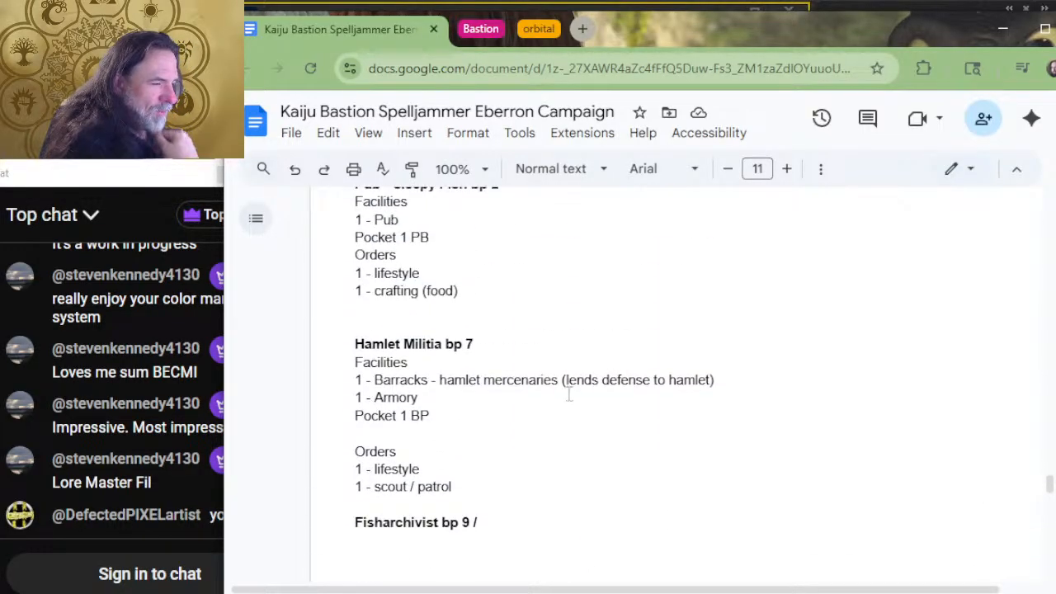
{"action": "scroll", "coordinate": [568, 395], "scroll_direction": "up", "scroll_amount": 2}
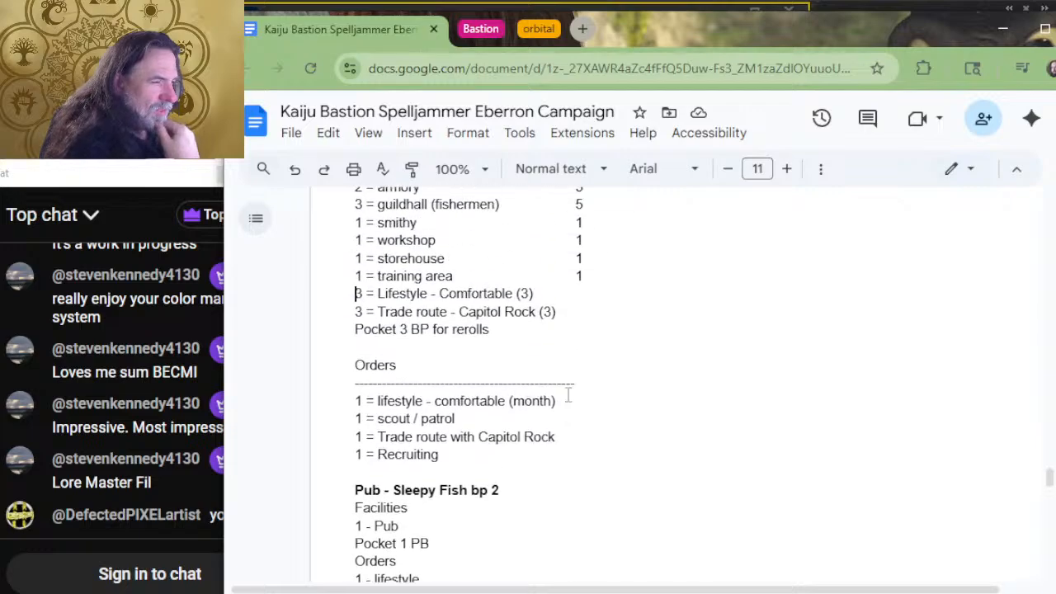
{"action": "scroll", "coordinate": [563, 401], "scroll_direction": "up", "scroll_amount": 3}
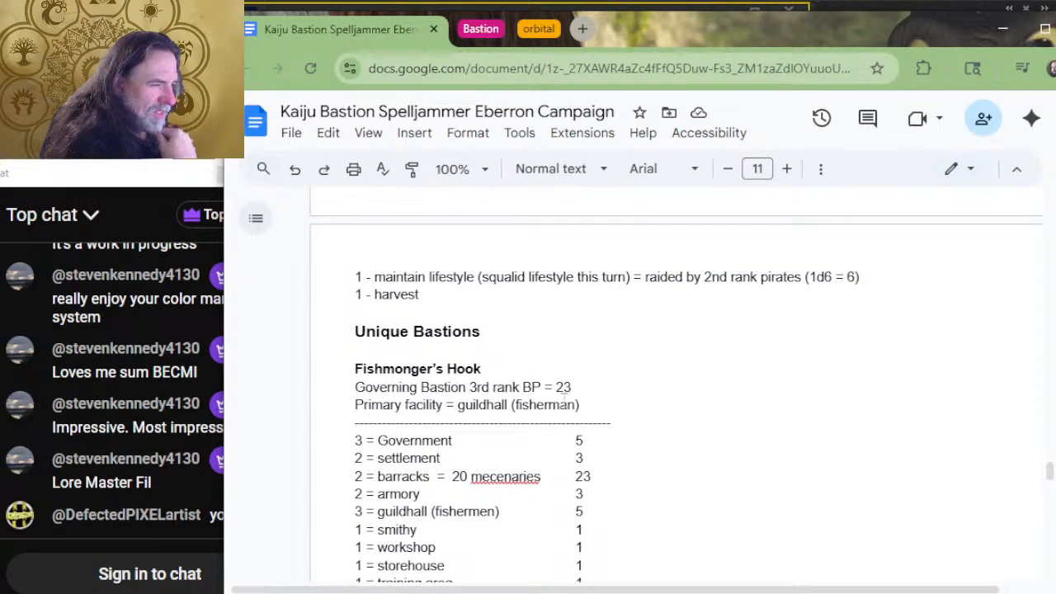
Step: Add a tab space after the Pub facility line in the Pub - Sleepy Fish entry
{"action": "scroll", "coordinate": [564, 401], "scroll_direction": "down", "scroll_amount": 1}
{"action": "scroll", "coordinate": [566, 401], "scroll_direction": "down", "scroll_amount": 2}
{"action": "scroll", "coordinate": [610, 340], "scroll_direction": "down", "scroll_amount": 2}
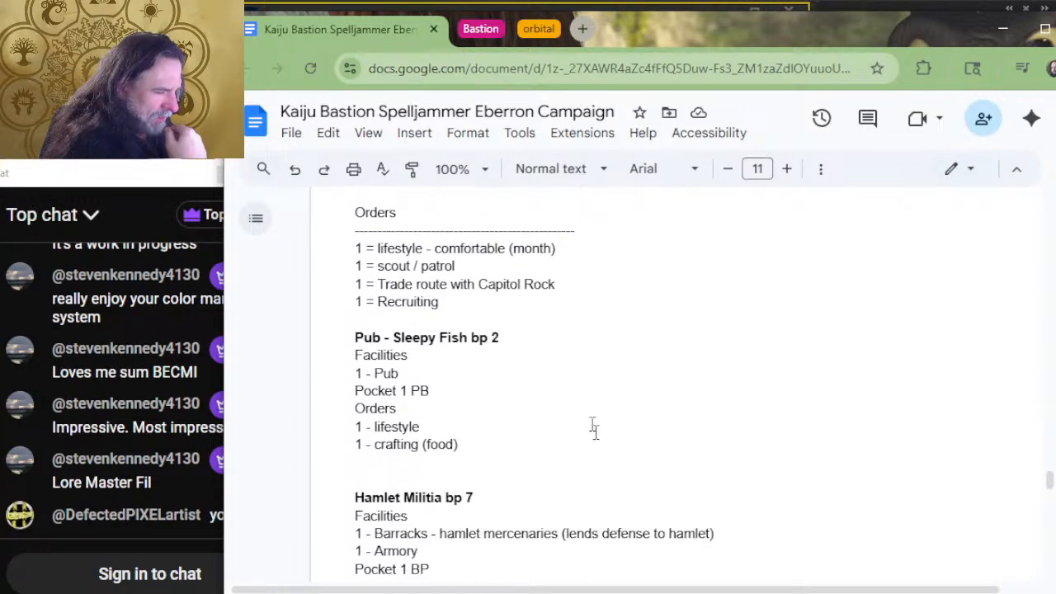
{"action": "left_click", "coordinate": [566, 374]}
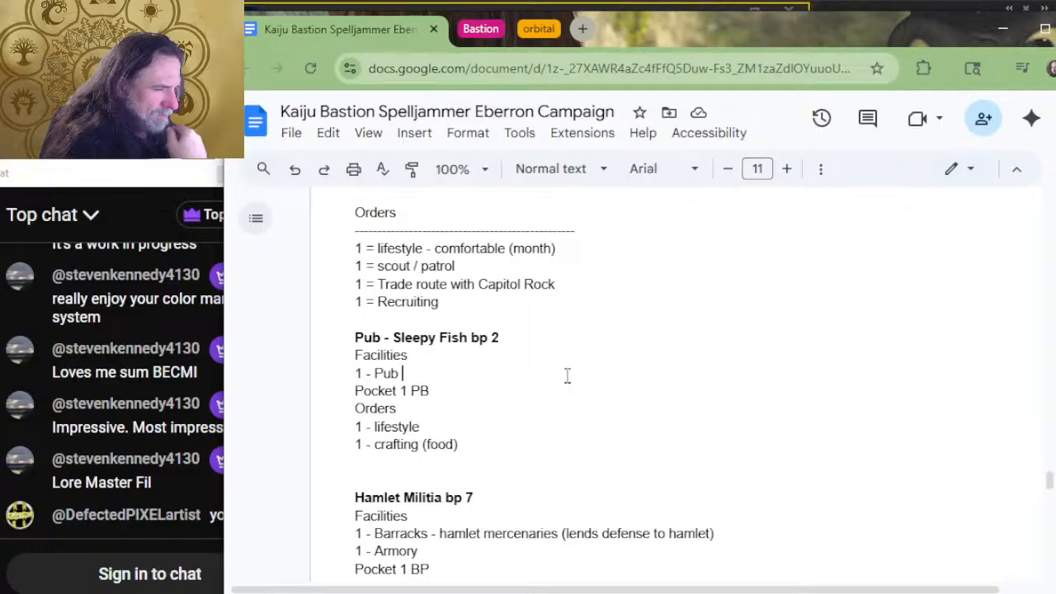
{"action": "key", "text": "Tab"}
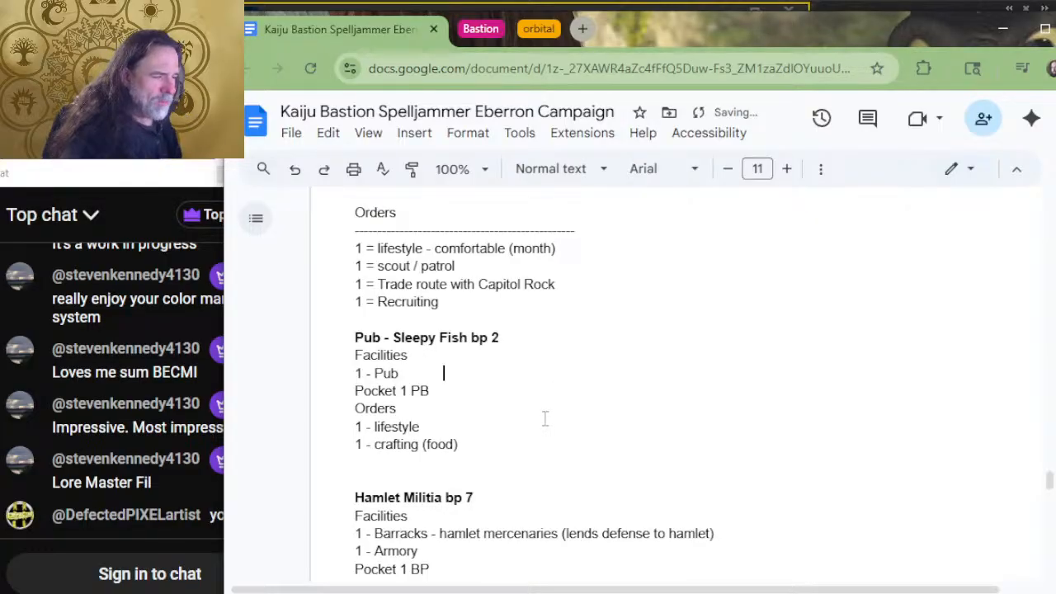
Step: Insert "(9)" before "hamlet mercenaries" in the Hamlet Militia's Barracks line
{"action": "scroll", "coordinate": [537, 372], "scroll_direction": "down", "scroll_amount": 4}
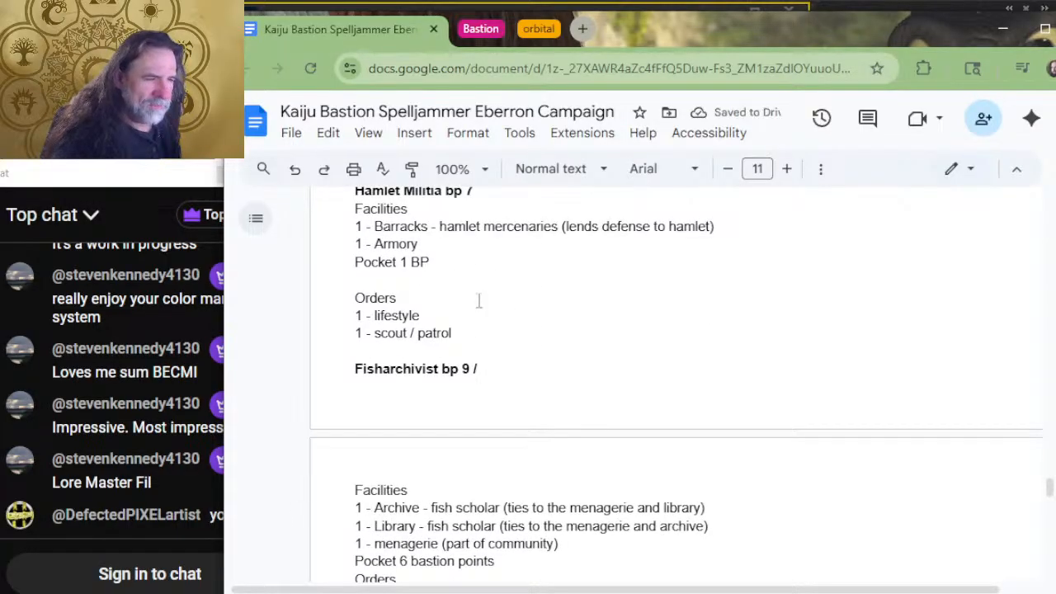
{"action": "scroll", "coordinate": [475, 301], "scroll_direction": "up", "scroll_amount": 2}
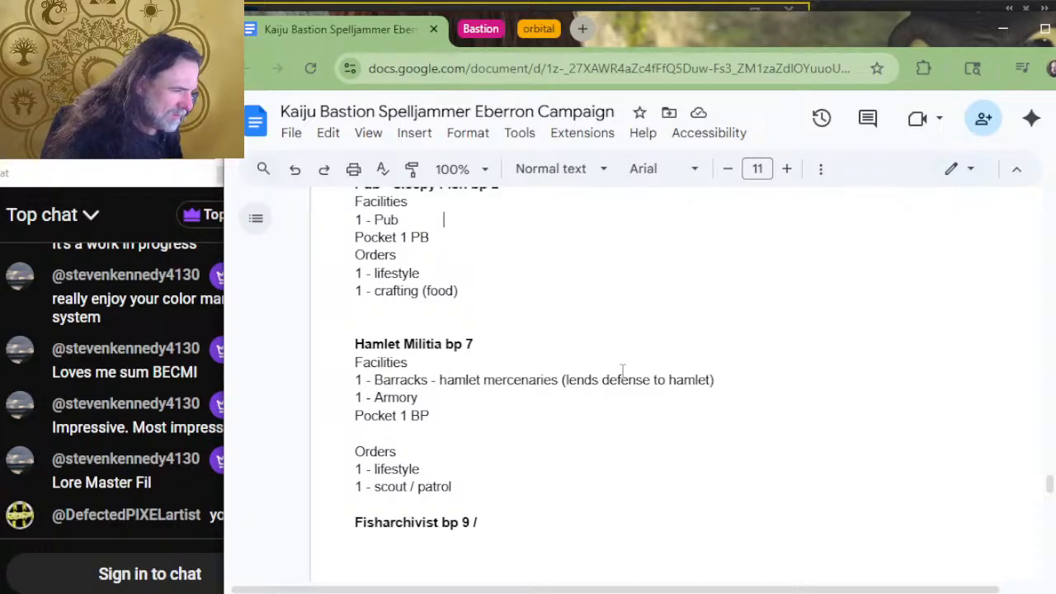
{"action": "left_click", "coordinate": [722, 380]}
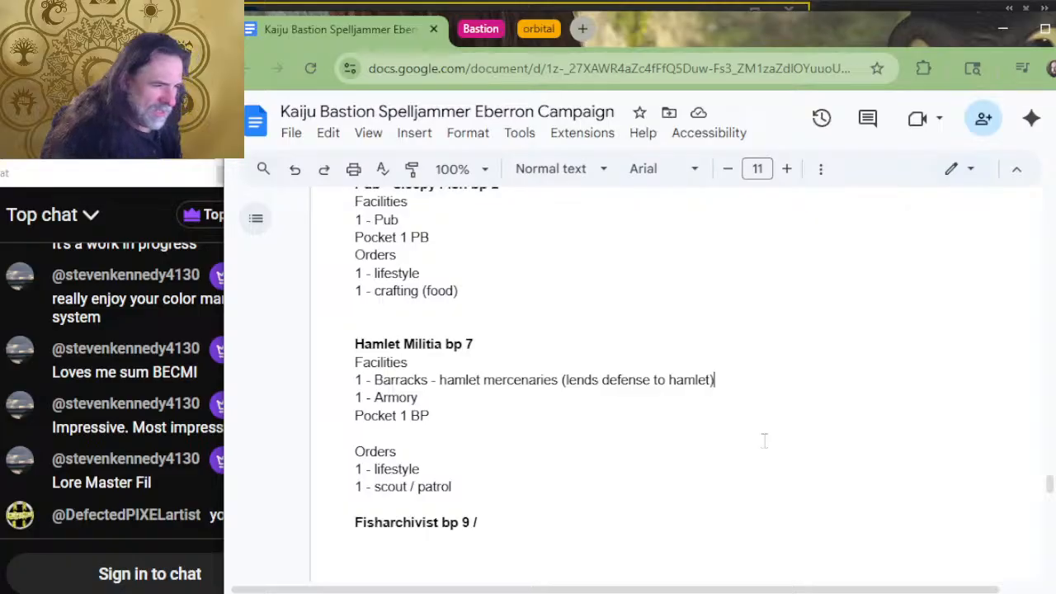
{"action": "key", "text": "Left"}
{"action": "key", "text": "Left"}
{"action": "key", "text": "Left"}
{"action": "key", "text": "Left"}
{"action": "key", "text": "Left"}
{"action": "key", "text": "Left"}
{"action": "key", "text": "Left"}
{"action": "key", "text": "Left"}
{"action": "key", "text": "Left"}
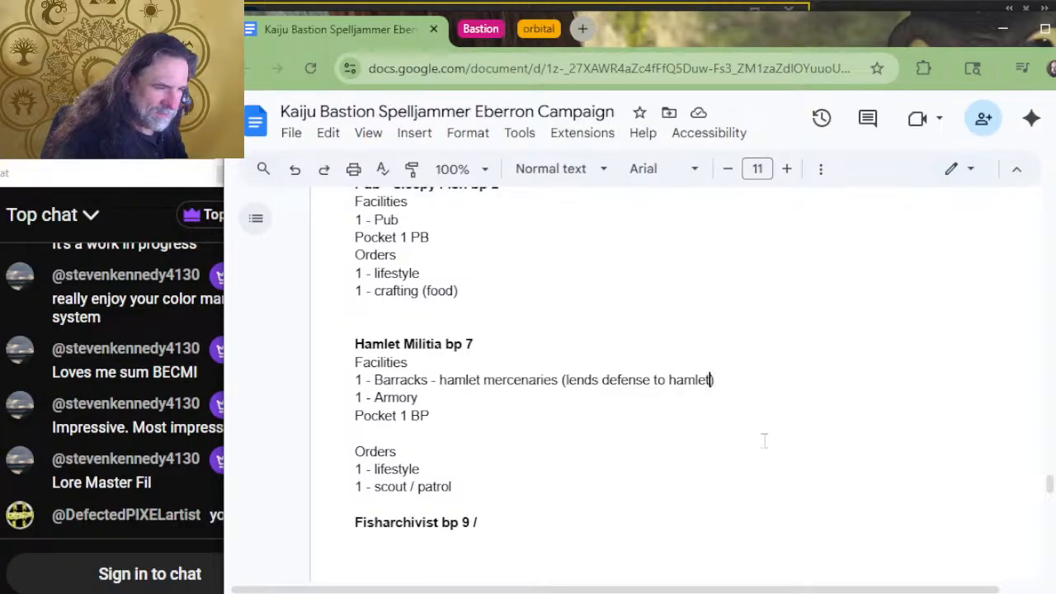
{"action": "key", "text": "Left"}
{"action": "key", "text": "Left"}
{"action": "key", "text": "Left"}
{"action": "key", "text": "Left"}
{"action": "key", "text": "Left"}
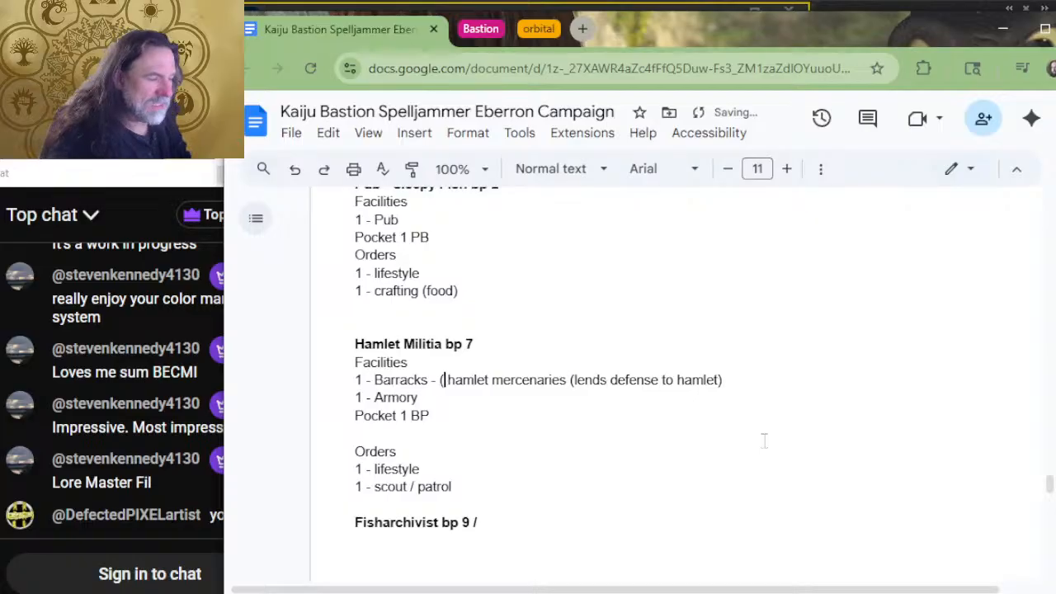
{"action": "type", "text": "(9)"}
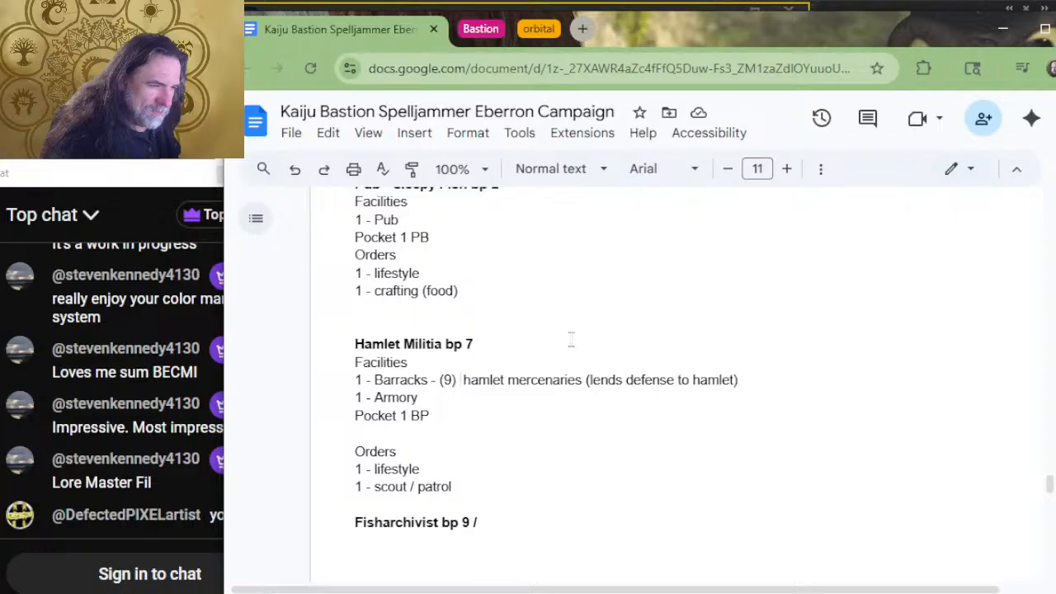
Step: Add tabbed values beside the Facilities headings: 2 for Hamlet Militia and 1 for Pub - Sleepy Fish
{"action": "key", "text": "Tab"}
{"action": "type", "text": "2"}
{"action": "scroll", "coordinate": [606, 250], "scroll_direction": "up", "scroll_amount": 3}
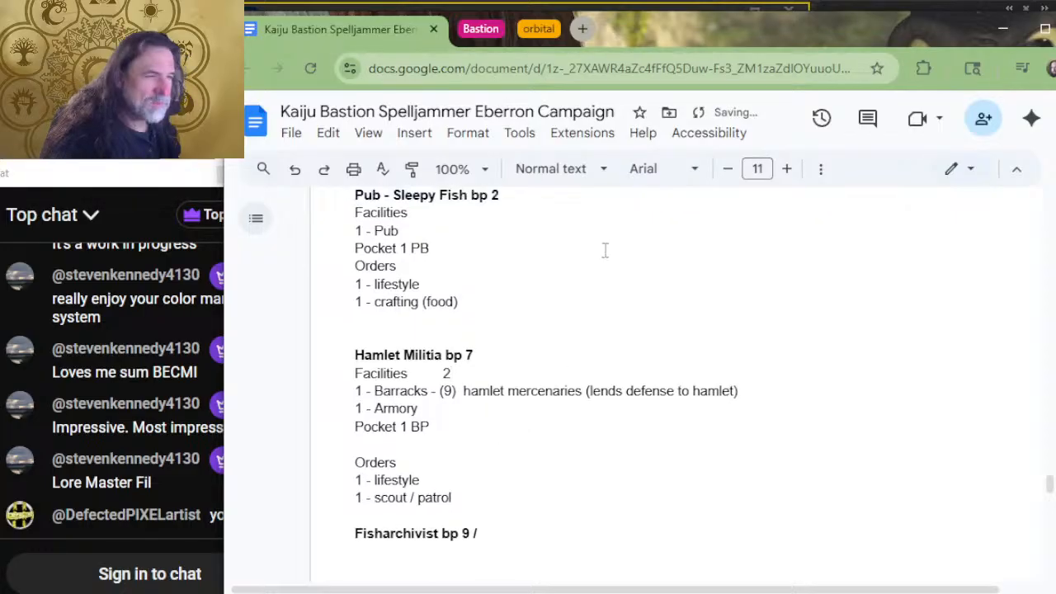
{"action": "left_click", "coordinate": [511, 356]}
{"action": "key", "text": "Tab"}
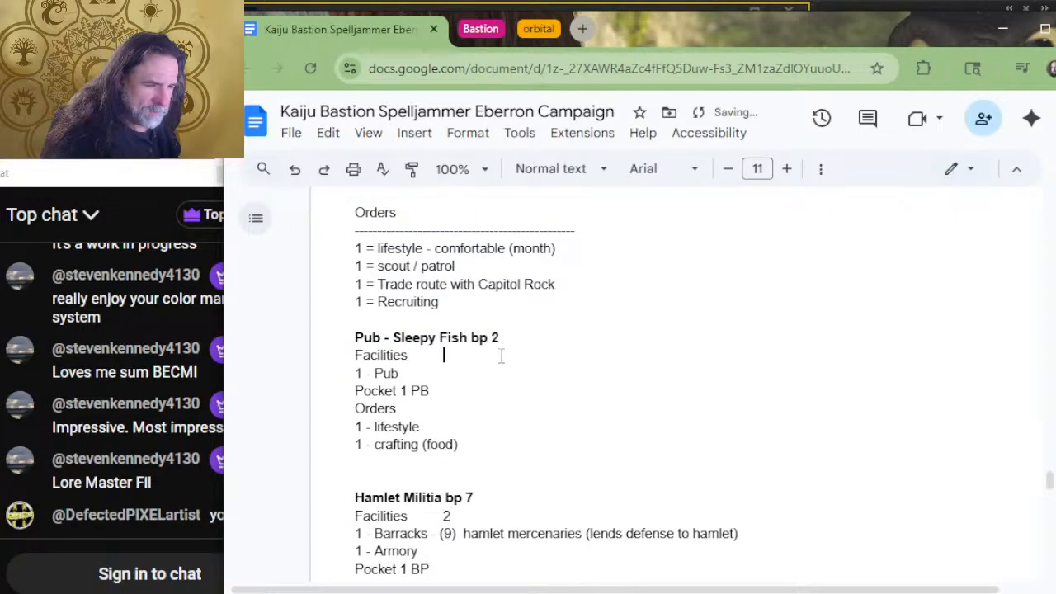
{"action": "type", "text": "2"}
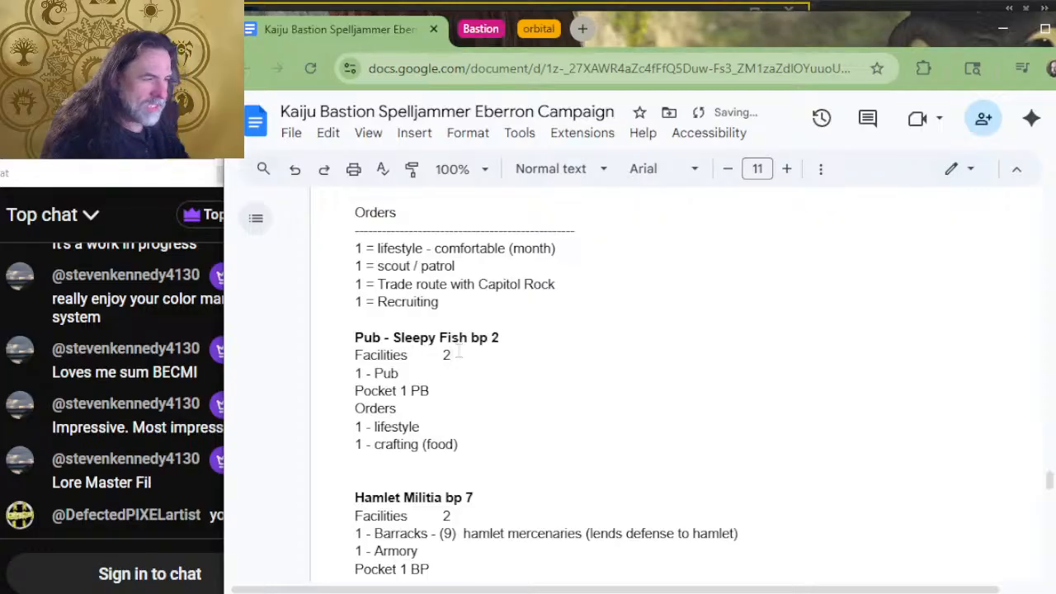
{"action": "scroll", "coordinate": [458, 353], "scroll_direction": "down", "scroll_amount": 3}
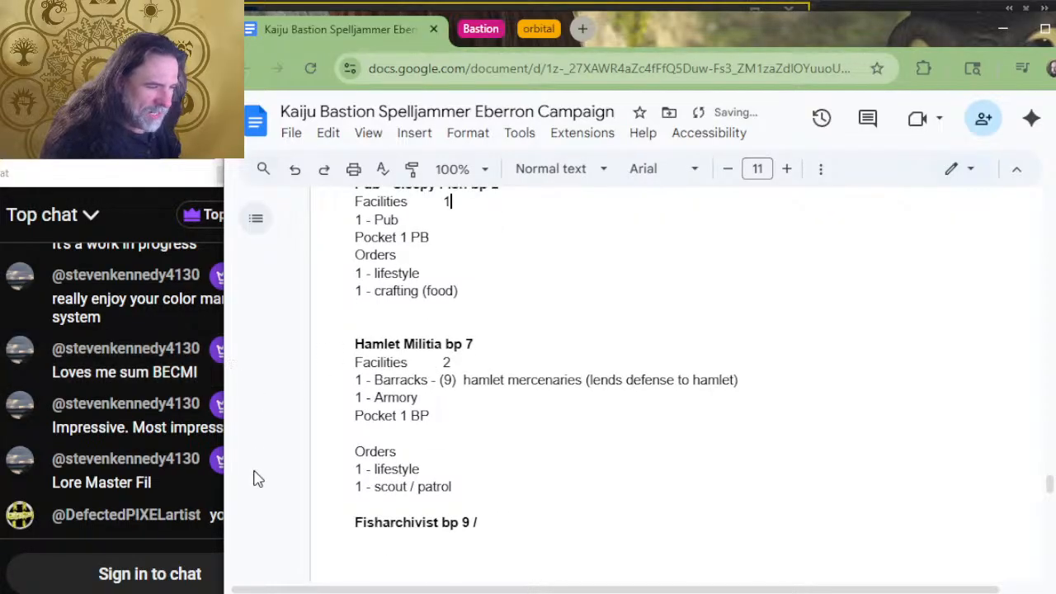
Step: Add tabbed values beside the Facilities headings: 3 for Fisharchivist and 2 for Hidden food stockpile
{"action": "scroll", "coordinate": [567, 335], "scroll_direction": "down", "scroll_amount": 3}
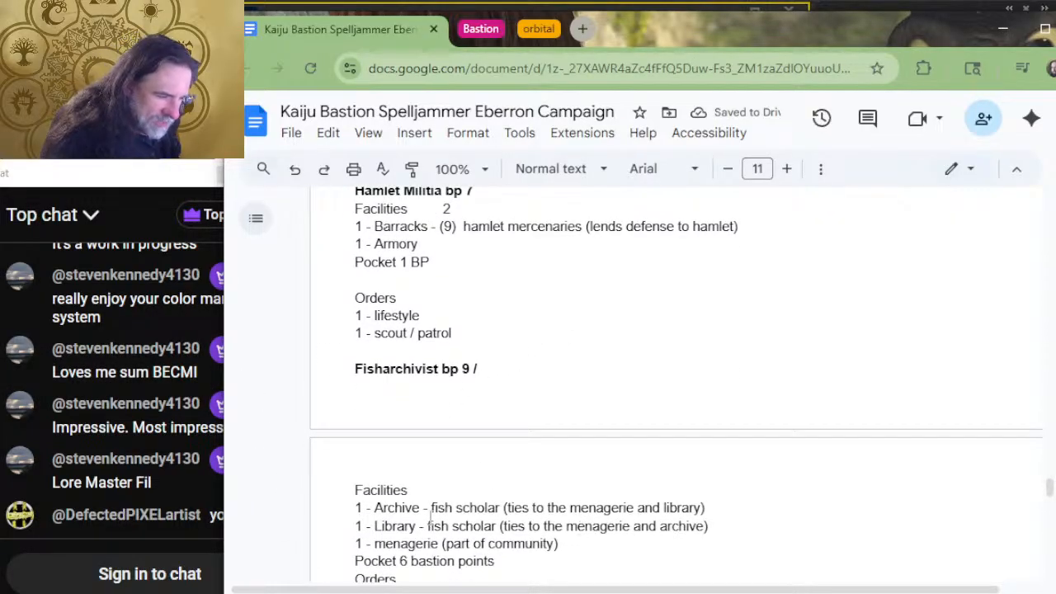
{"action": "scroll", "coordinate": [582, 528], "scroll_direction": "down", "scroll_amount": 2}
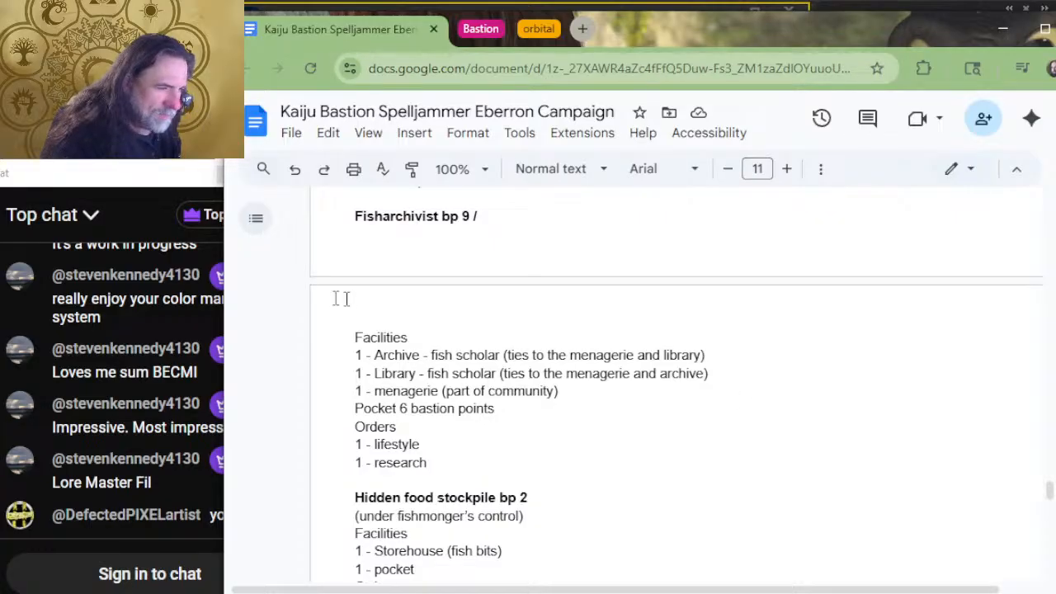
{"action": "left_click", "coordinate": [443, 340]}
{"action": "key", "text": "Tab"}
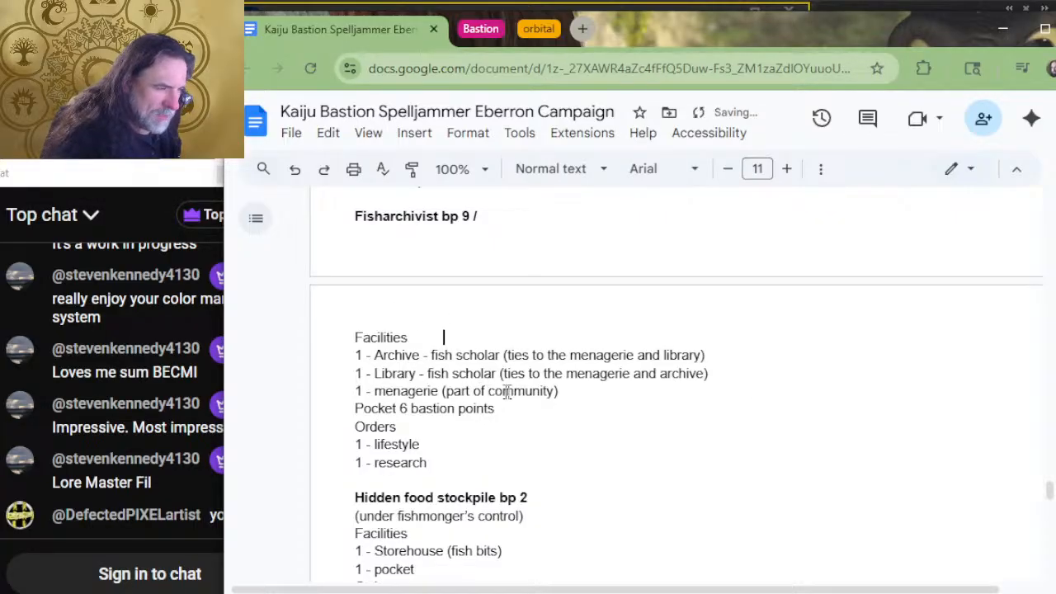
{"action": "scroll", "coordinate": [487, 386], "scroll_direction": "down", "scroll_amount": 2}
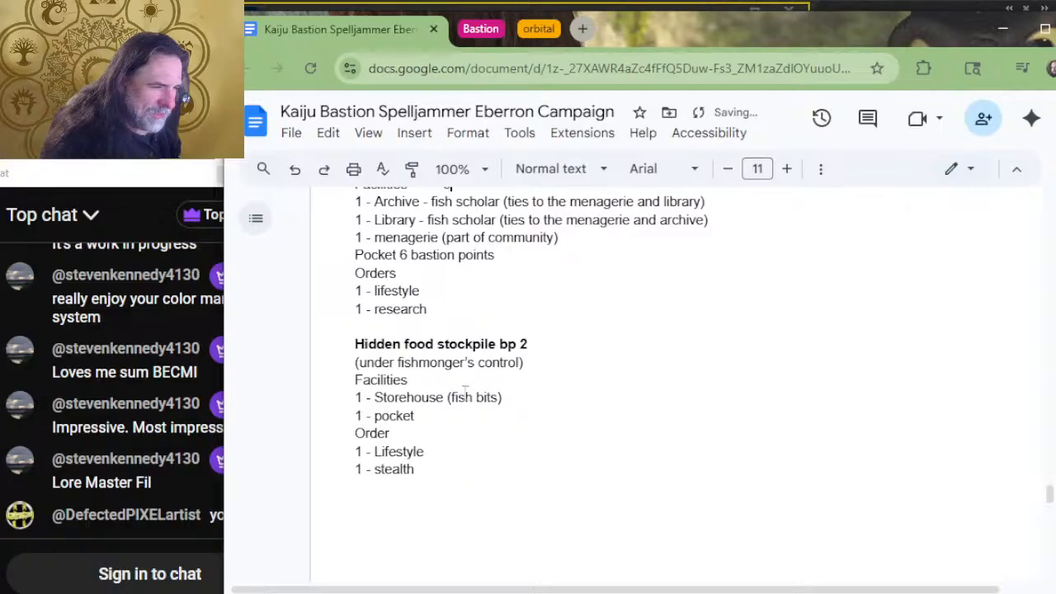
{"action": "key", "text": "Tab"}
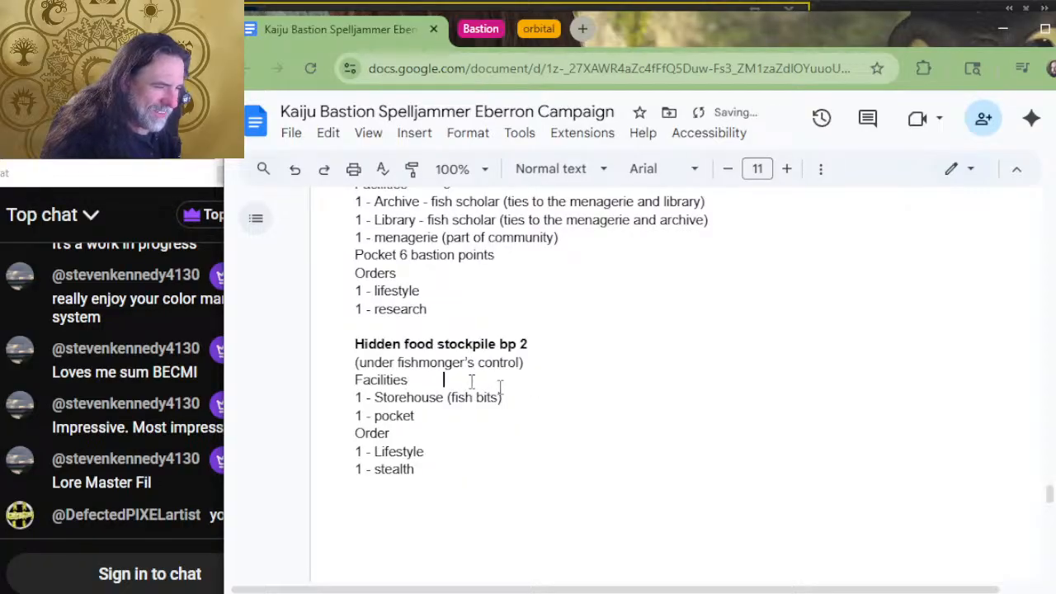
{"action": "type", "text": "2"}
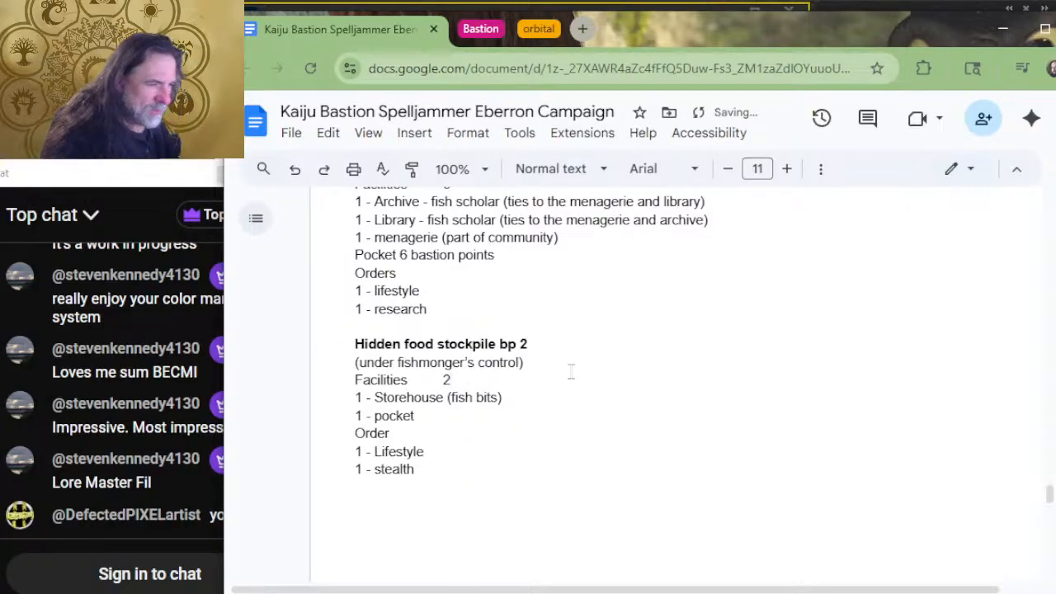
Step: Review the Facilities values of the bastions from Hidden food stockpile back up to Fishmonger's Hook
{"action": "left_click", "coordinate": [523, 398]}
{"action": "scroll", "coordinate": [504, 404], "scroll_direction": "up", "scroll_amount": 2}
{"action": "scroll", "coordinate": [508, 400], "scroll_direction": "up", "scroll_amount": 2}
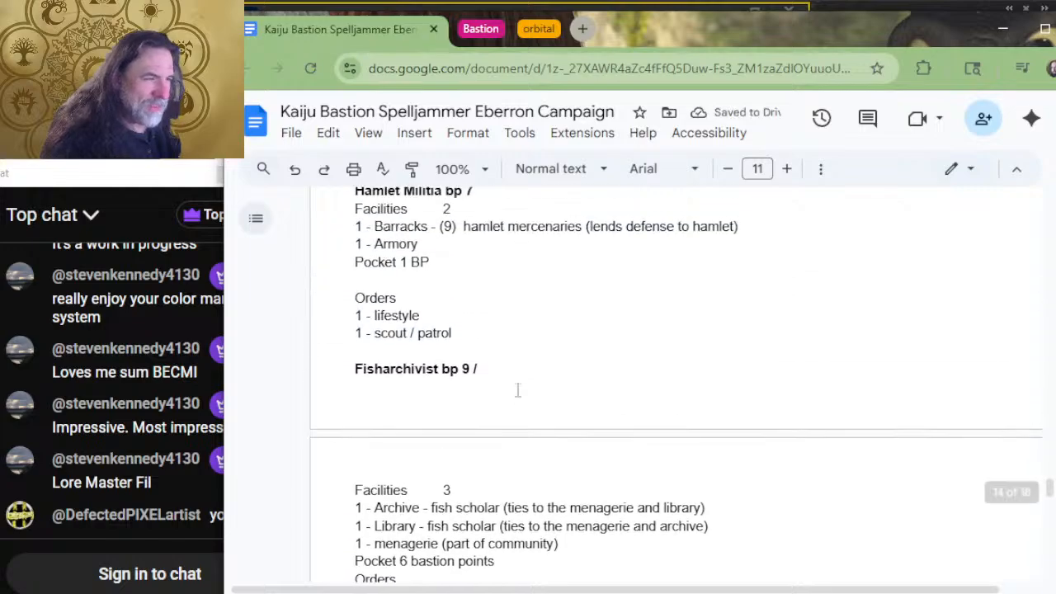
{"action": "scroll", "coordinate": [495, 375], "scroll_direction": "up", "scroll_amount": 2}
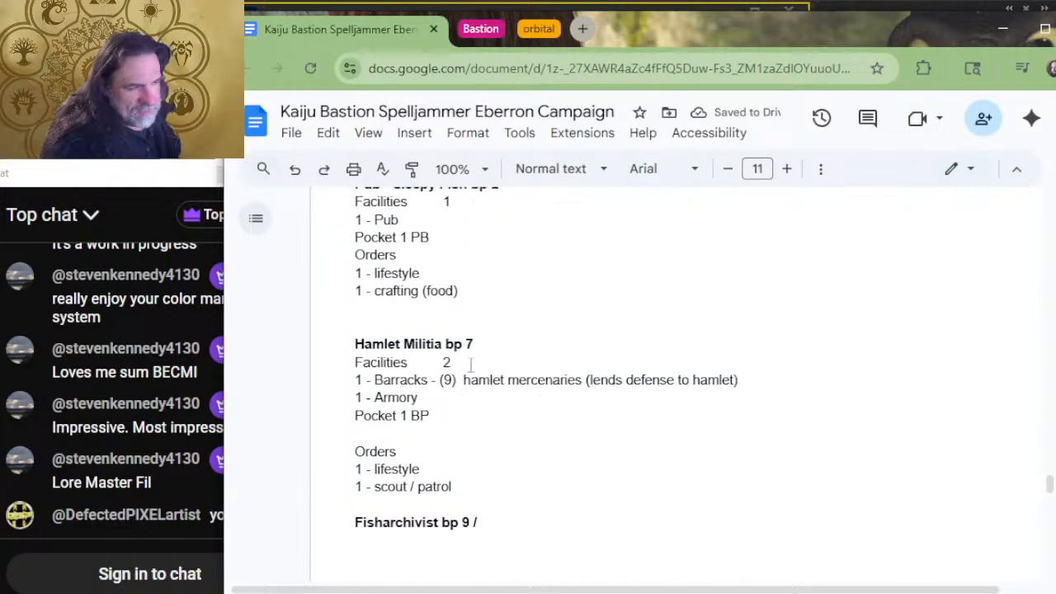
{"action": "scroll", "coordinate": [471, 364], "scroll_direction": "up", "scroll_amount": 2}
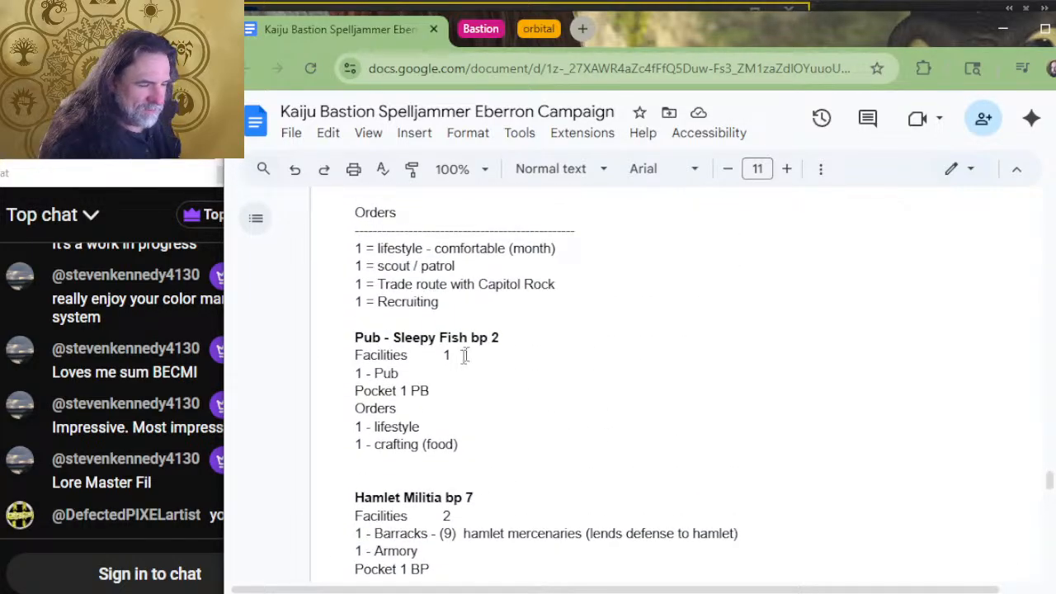
{"action": "scroll", "coordinate": [517, 347], "scroll_direction": "up", "scroll_amount": 2}
{"action": "scroll", "coordinate": [518, 345], "scroll_direction": "up", "scroll_amount": 2}
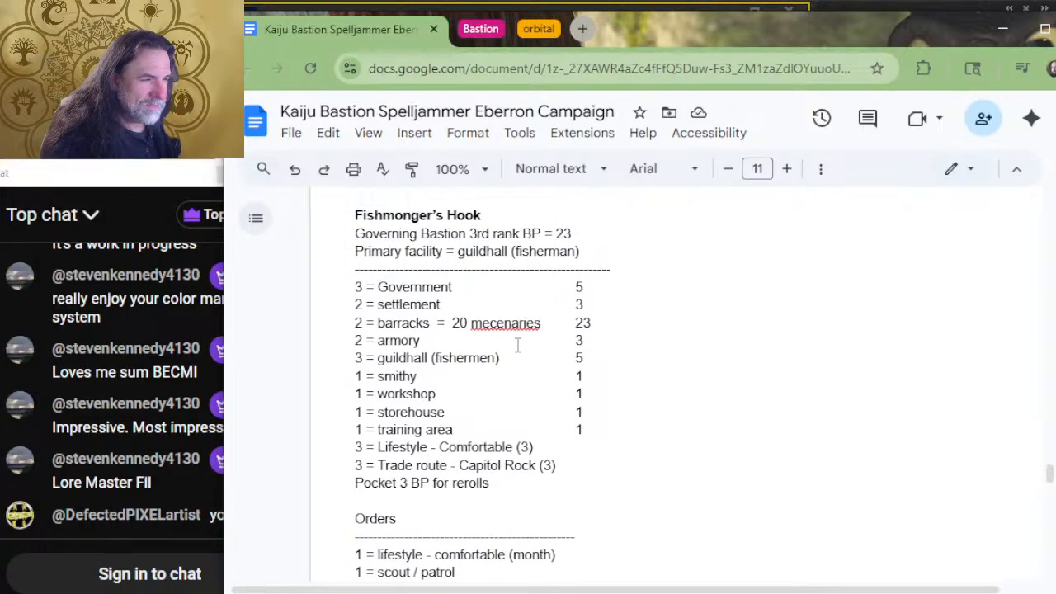
{"action": "scroll", "coordinate": [629, 389], "scroll_direction": "down", "scroll_amount": 2}
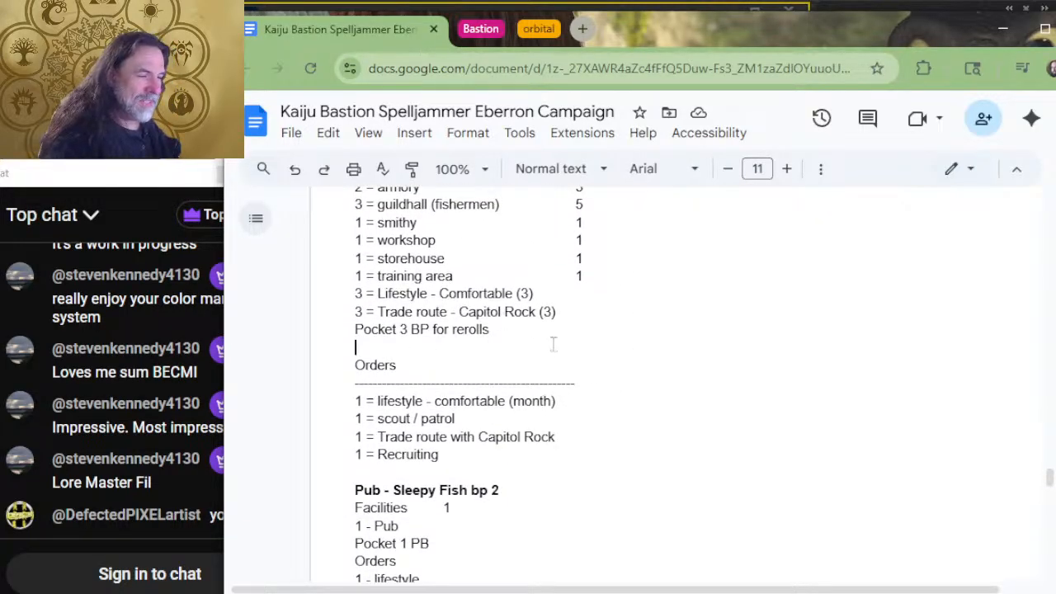
{"action": "scroll", "coordinate": [537, 367], "scroll_direction": "up", "scroll_amount": 4}
Step: Switch to Photoshop, bring the triangular world map into view and check the selected layer by toggling its visibility
{"action": "key", "text": "alt+Tab"}
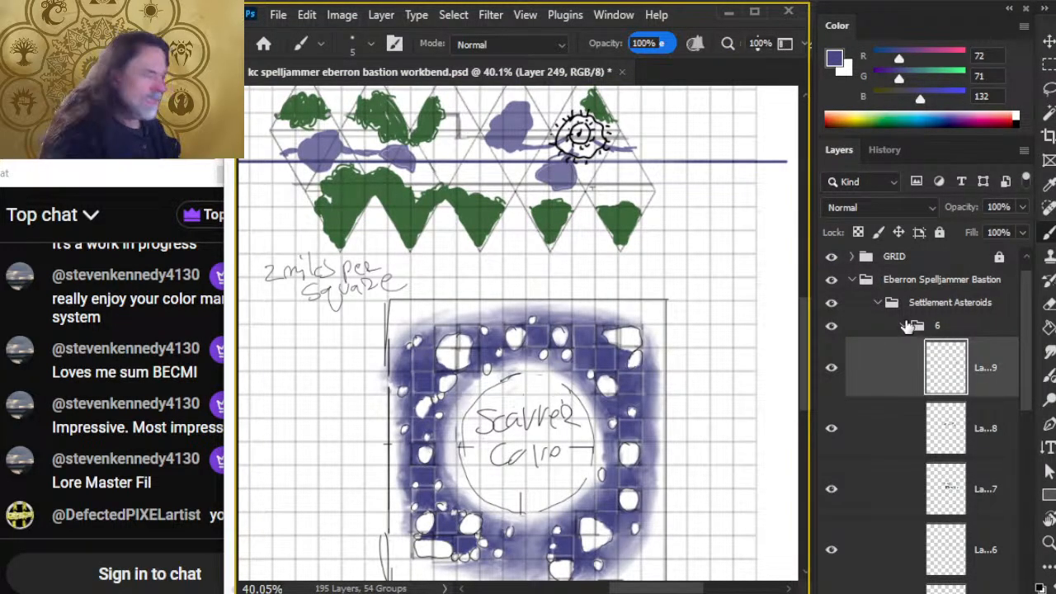
{"action": "left_click_drag", "start_coordinate": [356, 188], "coordinate": [405, 304]}
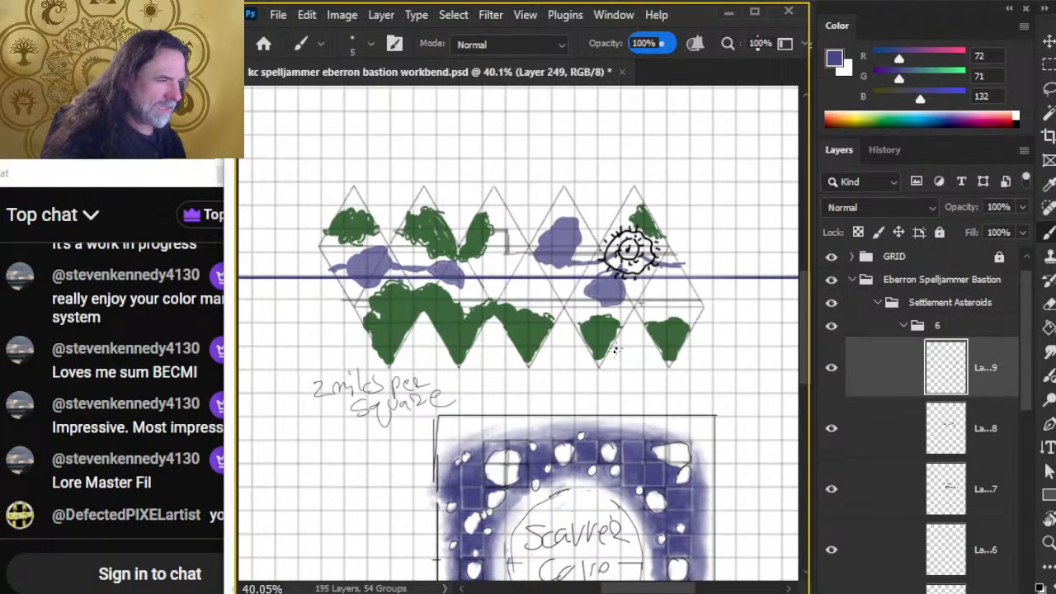
{"action": "left_click", "coordinate": [831, 368]}
{"action": "left_click", "coordinate": [833, 369]}
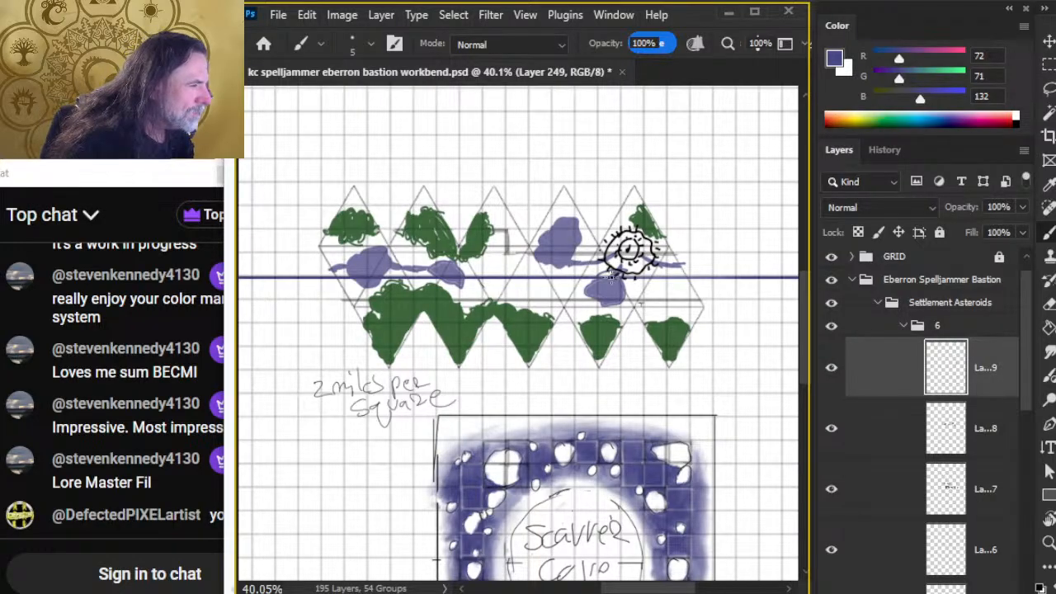
Step: Brush five blue outline boxes, each about one grid square, just above and below the world map's horizontal centre line
{"action": "left_click_drag", "start_coordinate": [570, 290], "coordinate": [617, 302]}
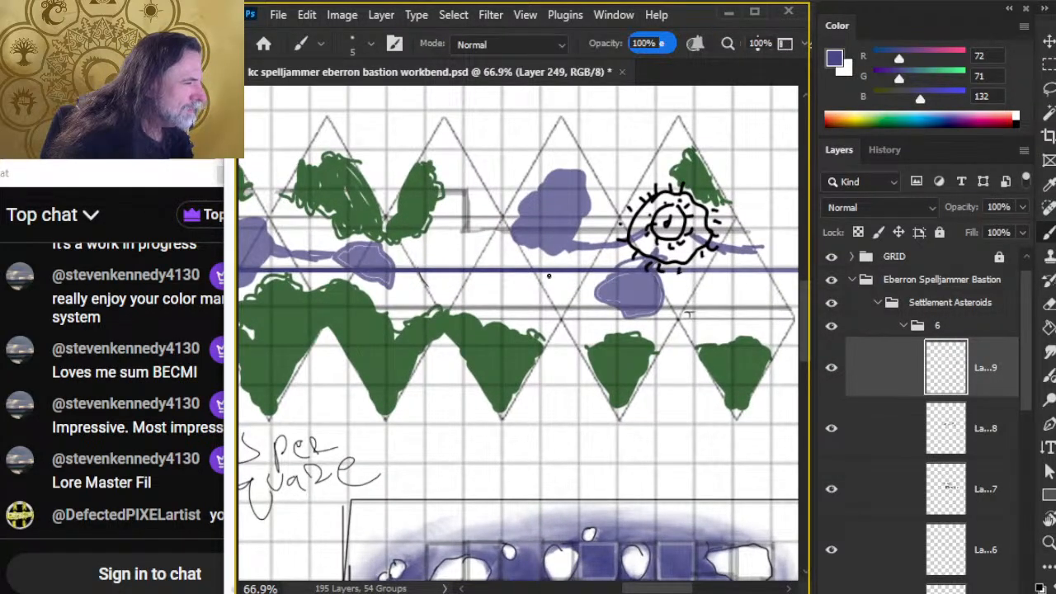
{"action": "mouse_move", "coordinate": [547, 275]}
{"action": "left_mouse_down"}
{"action": "mouse_move", "coordinate": [545, 314]}
{"action": "mouse_move", "coordinate": [583, 314]}
{"action": "mouse_move", "coordinate": [578, 276]}
{"action": "mouse_move", "coordinate": [545, 277]}
{"action": "left_mouse_up"}
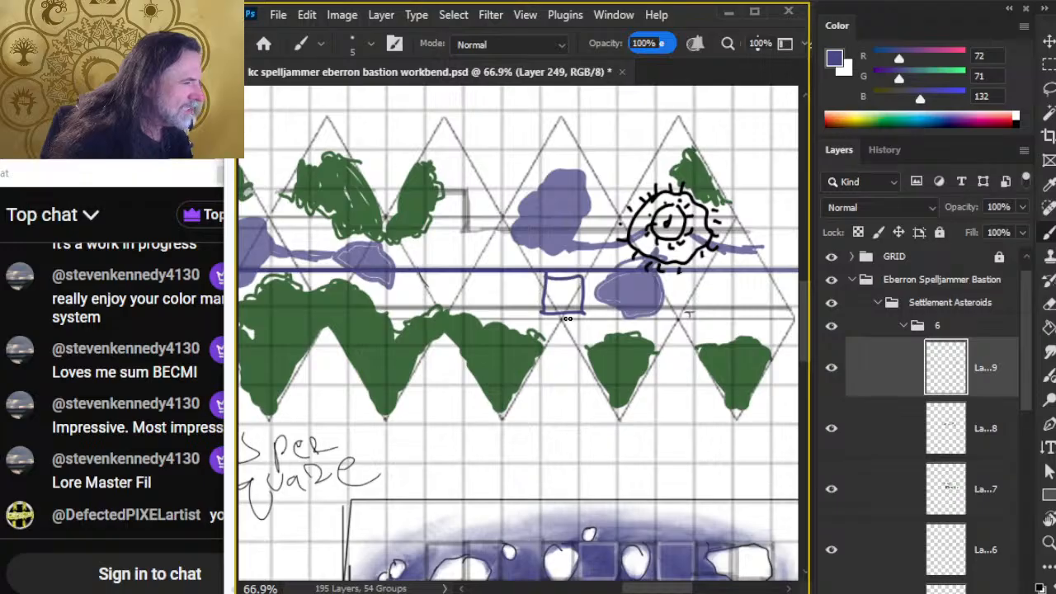
{"action": "mouse_move", "coordinate": [698, 281]}
{"action": "left_mouse_down"}
{"action": "mouse_move", "coordinate": [699, 322]}
{"action": "mouse_move", "coordinate": [733, 323]}
{"action": "mouse_move", "coordinate": [743, 291]}
{"action": "mouse_move", "coordinate": [698, 279]}
{"action": "left_mouse_up"}
{"action": "left_click_drag", "start_coordinate": [486, 301], "coordinate": [563, 328]}
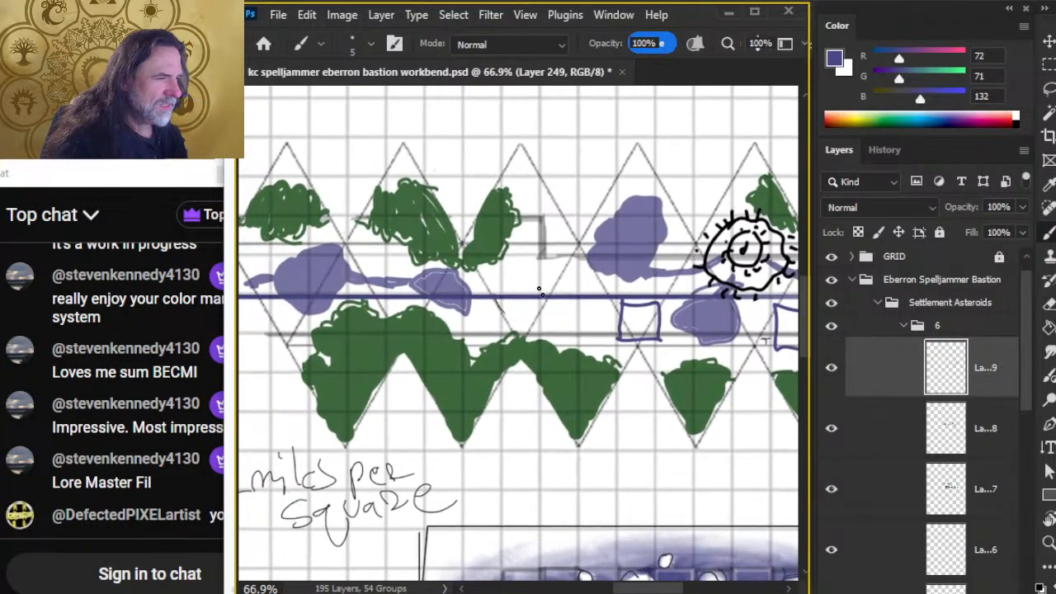
{"action": "mouse_move", "coordinate": [501, 254]}
{"action": "left_mouse_down"}
{"action": "mouse_move", "coordinate": [545, 297]}
{"action": "mouse_move", "coordinate": [500, 256]}
{"action": "left_mouse_up"}
{"action": "mouse_move", "coordinate": [358, 263]}
{"action": "left_mouse_down"}
{"action": "mouse_move", "coordinate": [463, 264]}
{"action": "mouse_move", "coordinate": [459, 288]}
{"action": "mouse_move", "coordinate": [495, 246]}
{"action": "mouse_move", "coordinate": [453, 247]}
{"action": "left_mouse_up"}
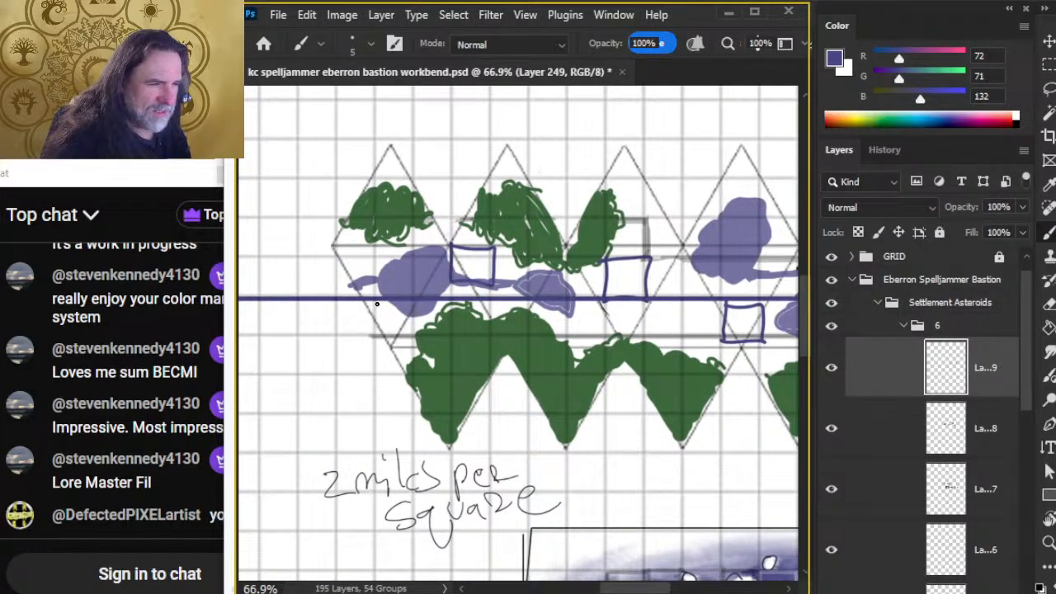
{"action": "mouse_move", "coordinate": [377, 304]}
{"action": "left_mouse_down"}
{"action": "mouse_move", "coordinate": [405, 339]}
{"action": "mouse_move", "coordinate": [414, 302]}
{"action": "left_mouse_up"}
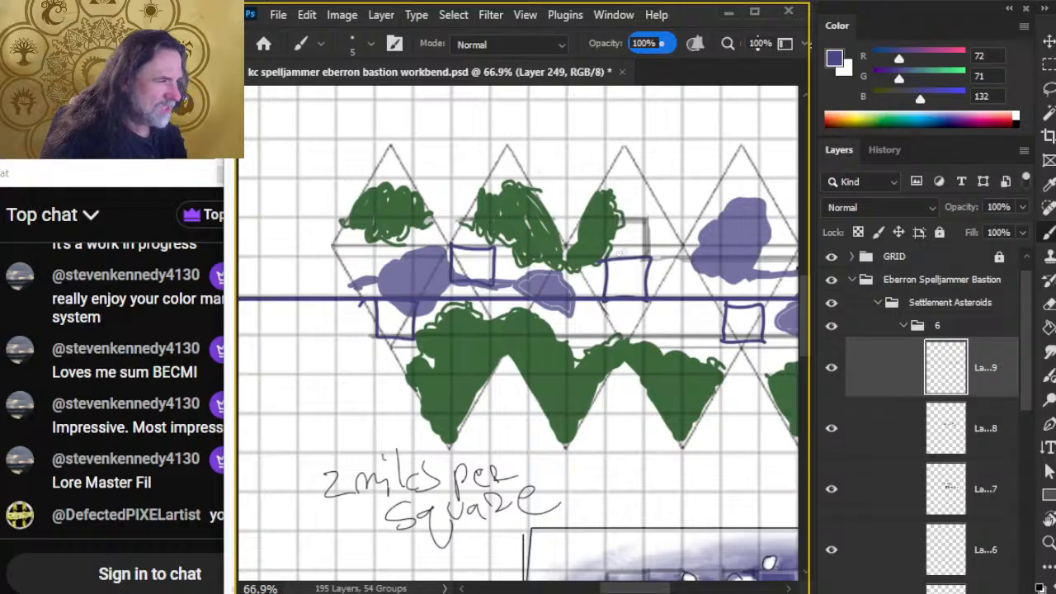
{"action": "left_click_drag", "start_coordinate": [701, 400], "coordinate": [464, 384]}
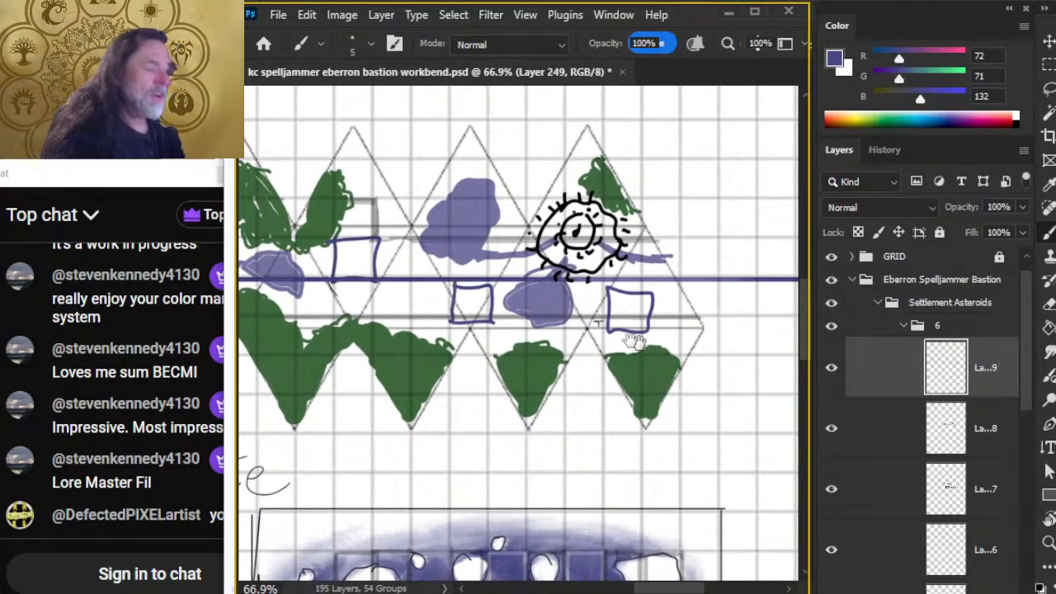
{"action": "left_click_drag", "start_coordinate": [467, 300], "coordinate": [478, 299]}
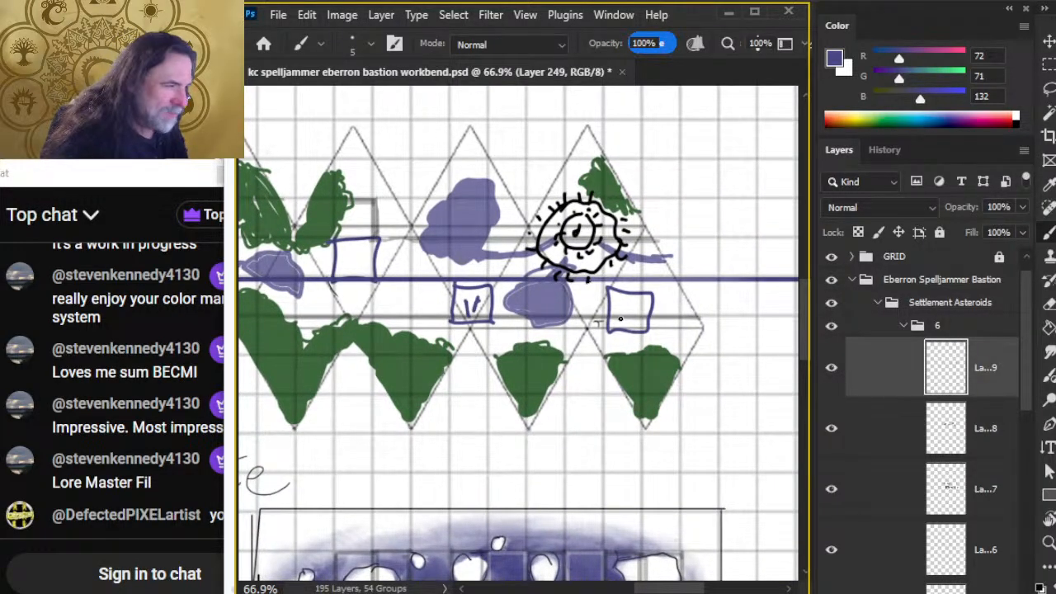
{"action": "left_click_drag", "start_coordinate": [635, 305], "coordinate": [640, 304]}
{"action": "key", "text": "e"}
{"action": "left_click_drag", "start_coordinate": [478, 301], "coordinate": [471, 303]}
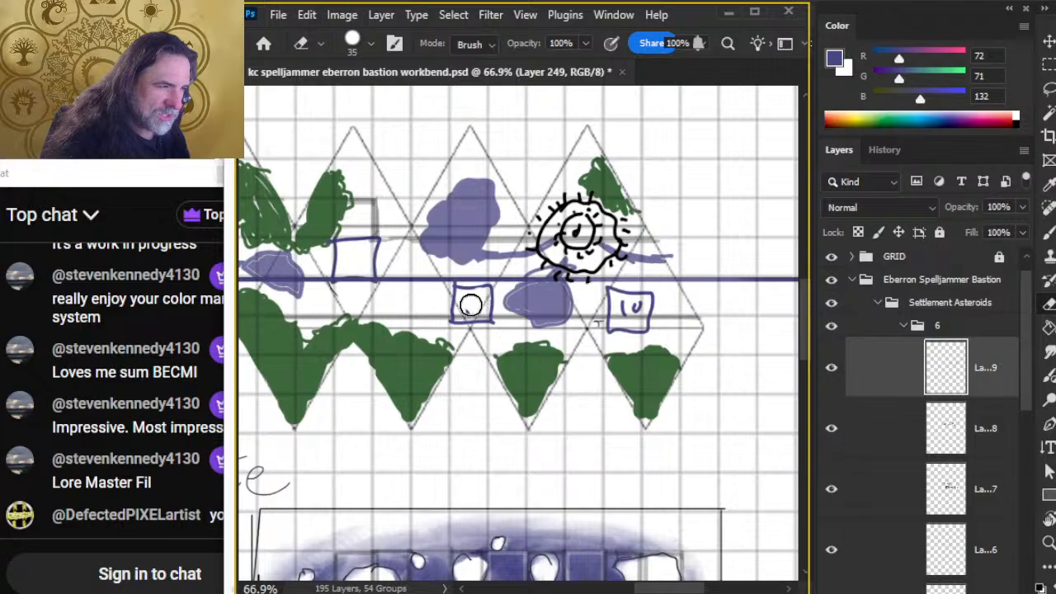
{"action": "left_click_drag", "start_coordinate": [636, 311], "coordinate": [633, 306]}
{"action": "key", "text": "b"}
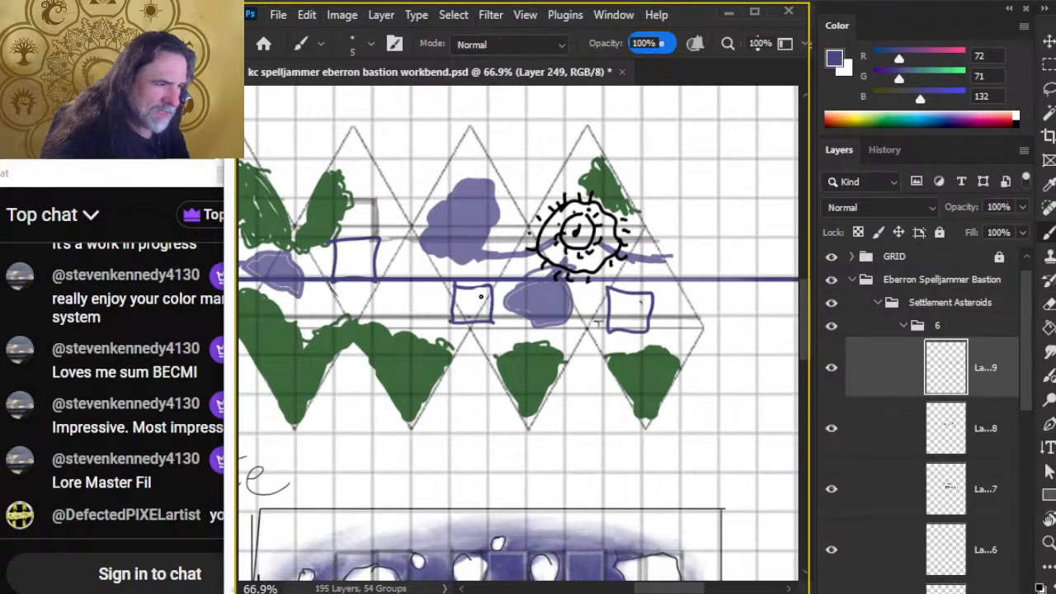
Step: Brush a handwritten 8 inside each of the five blue boxes along the world map's centre line
{"action": "mouse_move", "coordinate": [477, 309]}
{"action": "left_mouse_down"}
{"action": "mouse_move", "coordinate": [471, 317]}
{"action": "mouse_move", "coordinate": [482, 297]}
{"action": "left_mouse_up"}
{"action": "left_click_drag", "start_coordinate": [624, 306], "coordinate": [640, 299]}
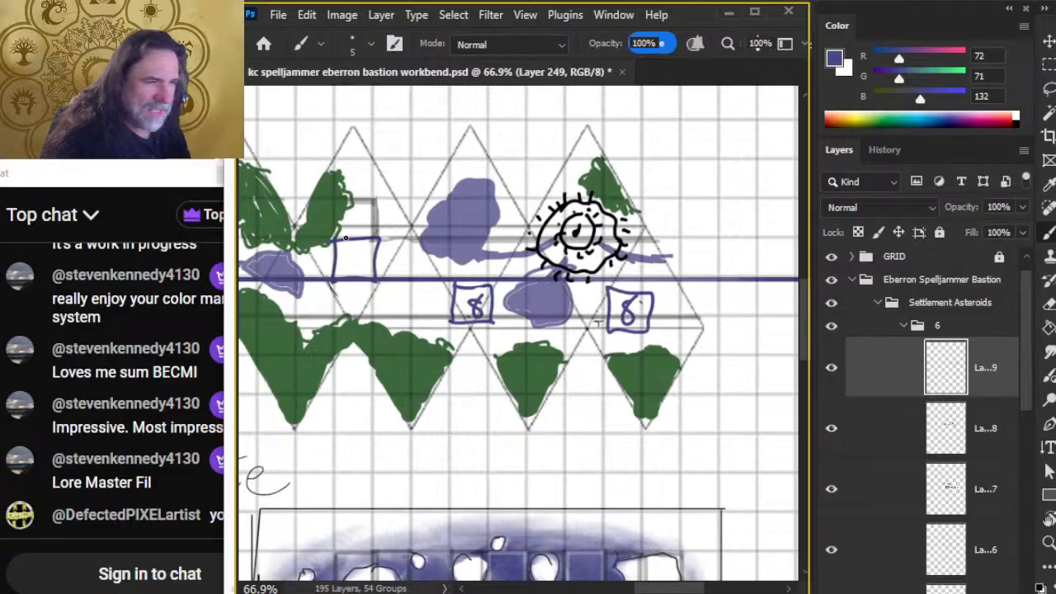
{"action": "left_click_drag", "start_coordinate": [357, 266], "coordinate": [366, 248]}
{"action": "left_click_drag", "start_coordinate": [344, 320], "coordinate": [599, 361]}
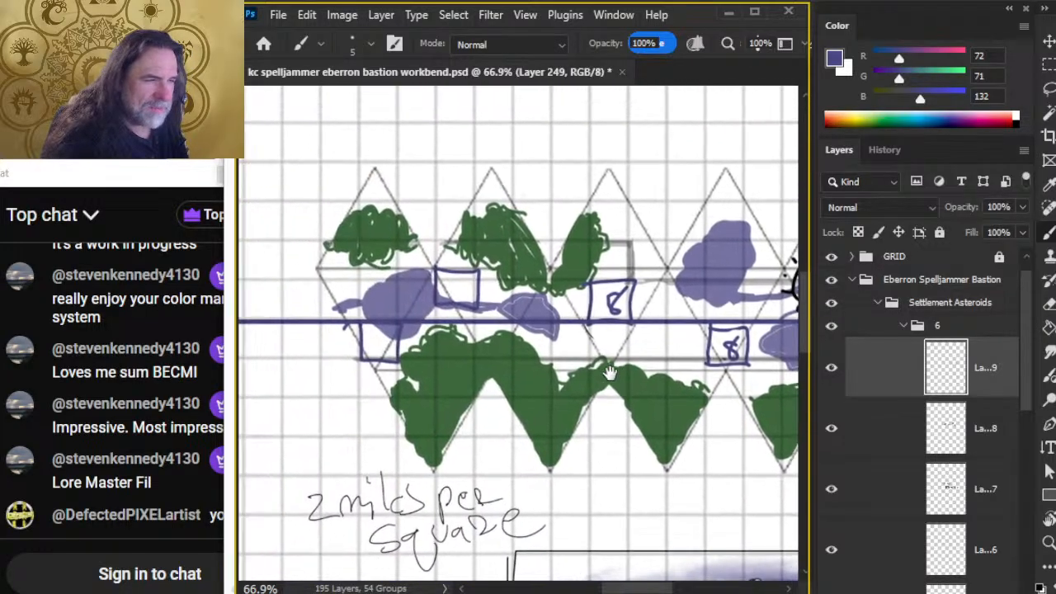
{"action": "left_click_drag", "start_coordinate": [459, 286], "coordinate": [471, 277]}
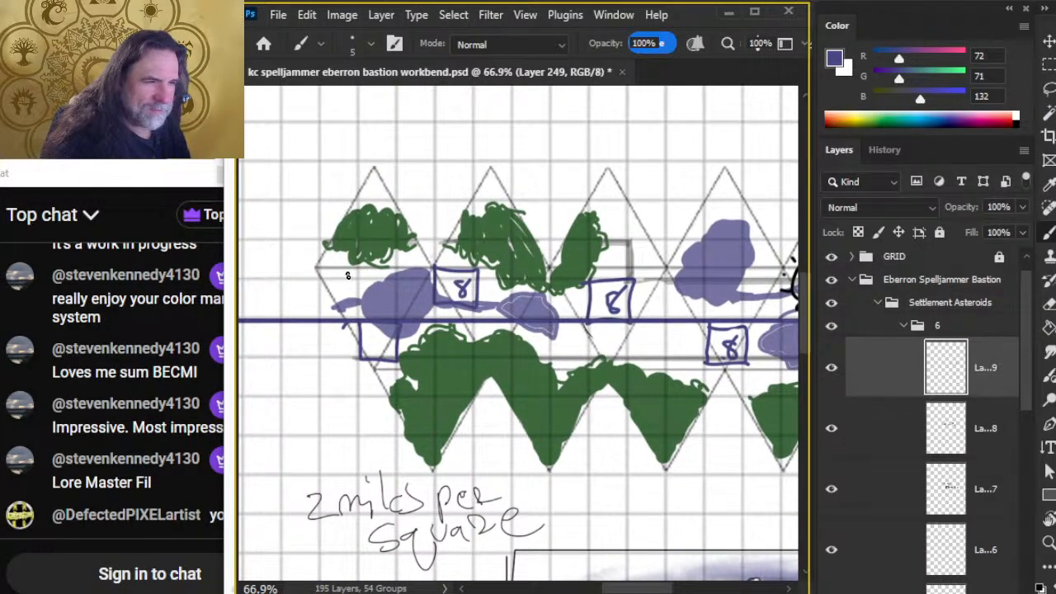
{"action": "left_click_drag", "start_coordinate": [385, 353], "coordinate": [392, 322]}
{"action": "left_click_drag", "start_coordinate": [611, 436], "coordinate": [540, 379]}
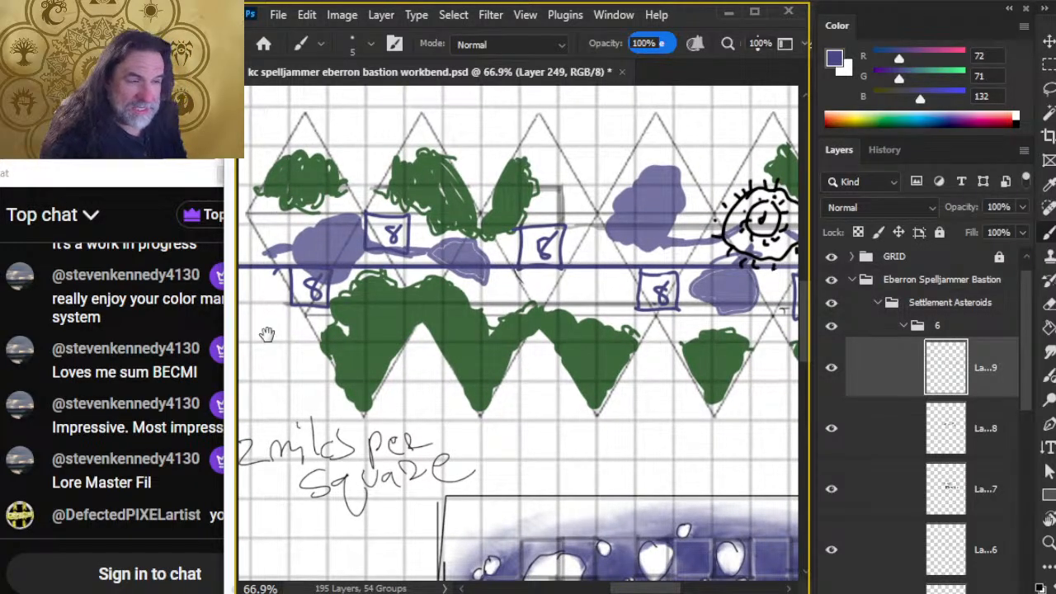
Step: Undo all the numbers brushed inside the five blue boxes on the world map
{"action": "key", "text": "ctrl+z"}
{"action": "key", "text": "ctrl+z"}
{"action": "key", "text": "ctrl+z"}
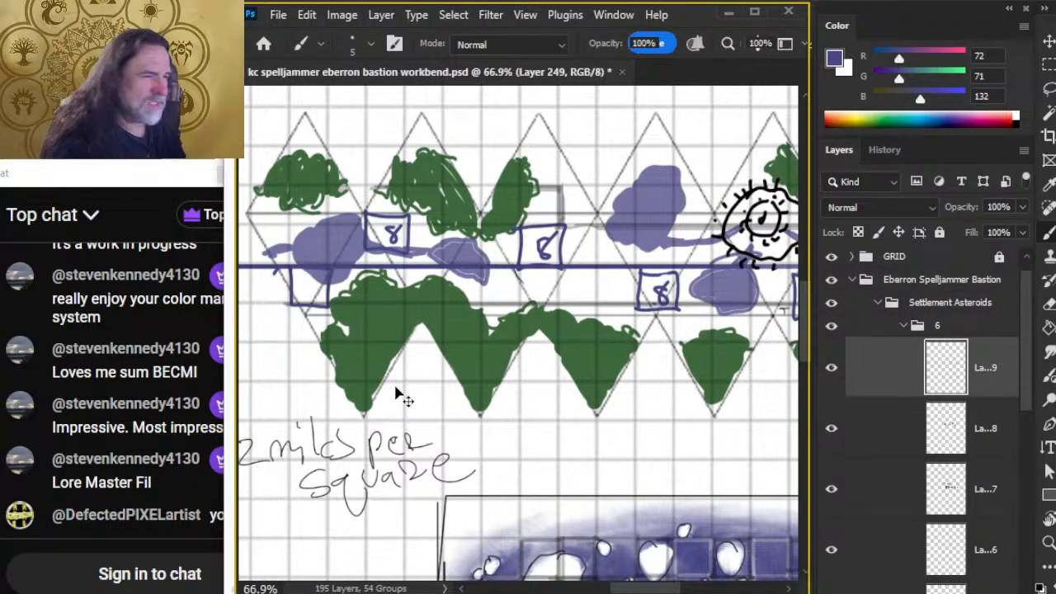
{"action": "key", "text": "ctrl+z"}
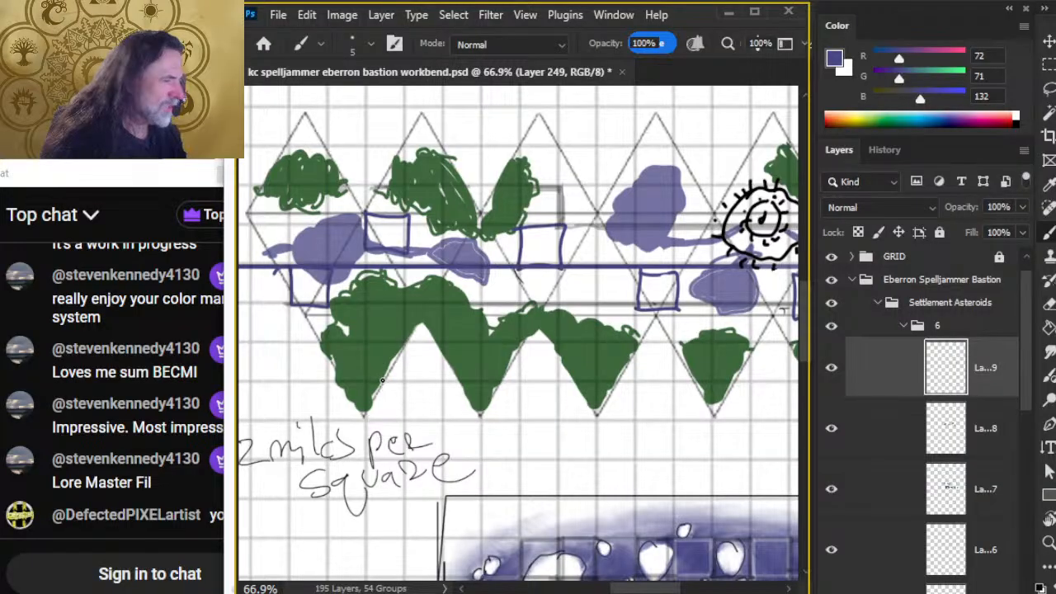
{"action": "left_click_drag", "start_coordinate": [530, 336], "coordinate": [462, 324]}
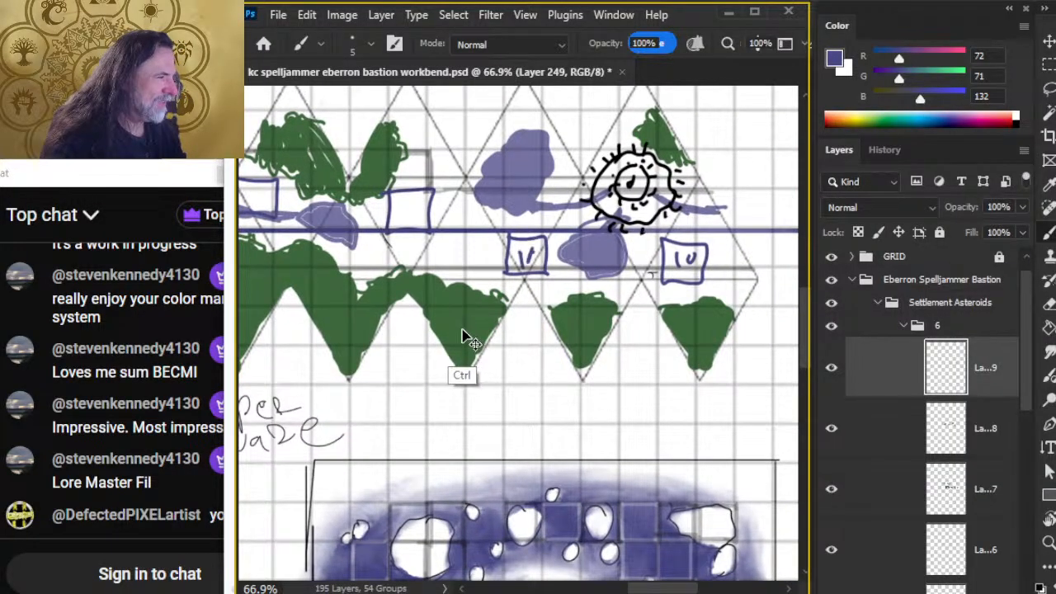
{"action": "key", "text": "ctrl+z"}
{"action": "key", "text": "ctrl+z"}
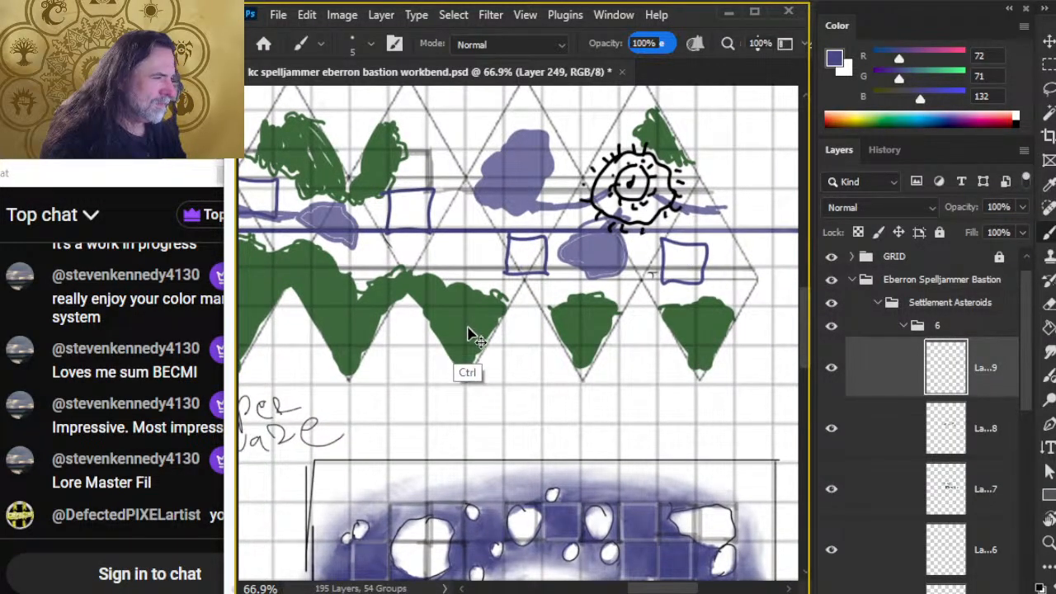
Step: Brush a handwritten 4 inside each of the five blue boxes along the world map's centre line
{"action": "mouse_move", "coordinate": [673, 251]}
{"action": "left_mouse_down"}
{"action": "mouse_move", "coordinate": [692, 263]}
{"action": "mouse_move", "coordinate": [682, 278]}
{"action": "left_mouse_up"}
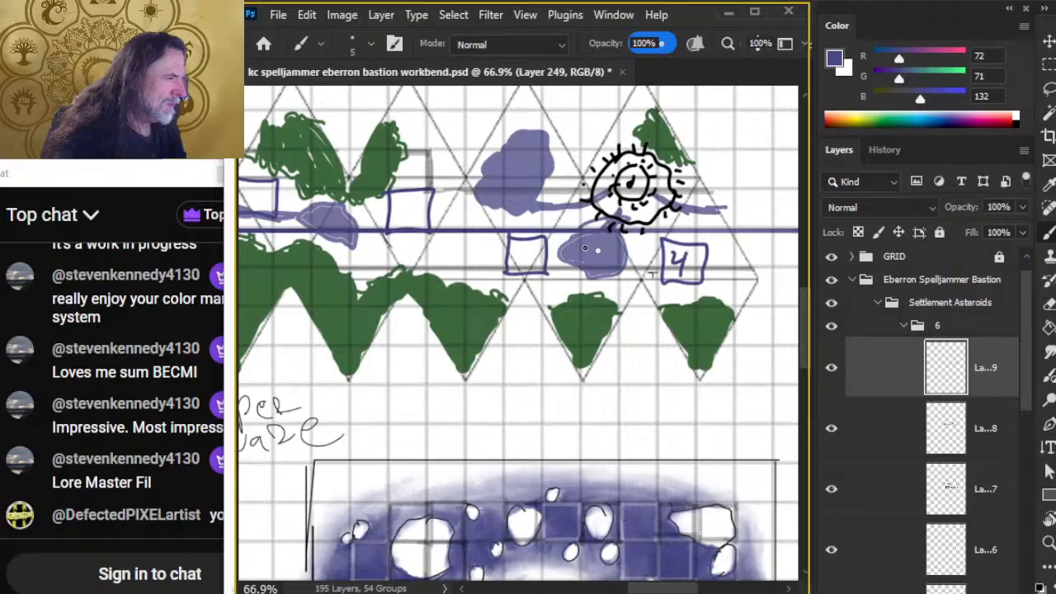
{"action": "mouse_move", "coordinate": [518, 243]}
{"action": "left_mouse_down"}
{"action": "mouse_move", "coordinate": [544, 266]}
{"action": "mouse_move", "coordinate": [530, 273]}
{"action": "left_mouse_up"}
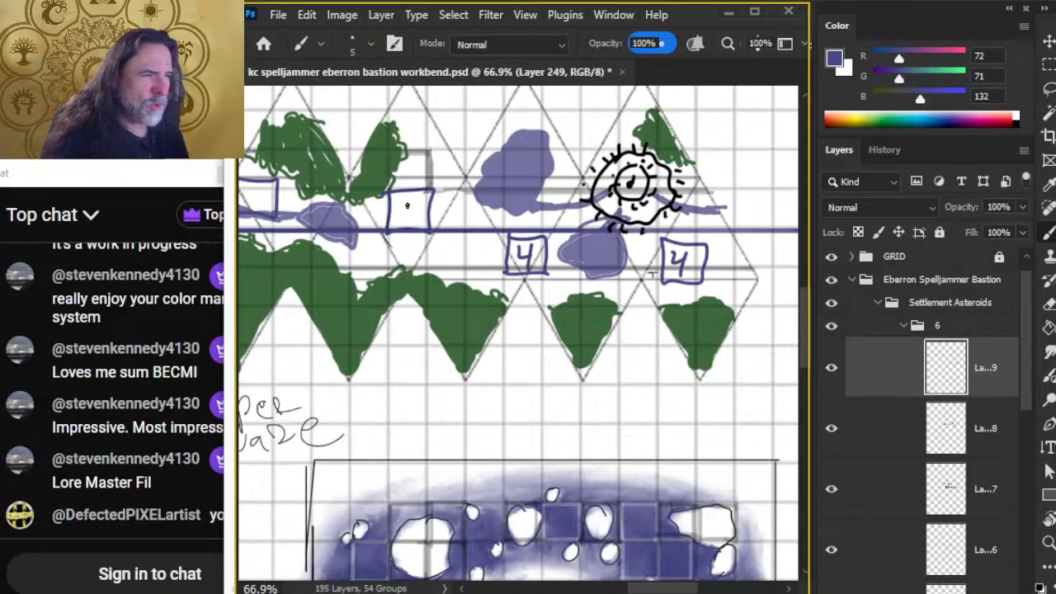
{"action": "mouse_move", "coordinate": [405, 200]}
{"action": "left_mouse_down"}
{"action": "mouse_move", "coordinate": [420, 214]}
{"action": "mouse_move", "coordinate": [413, 227]}
{"action": "left_mouse_up"}
{"action": "mouse_move", "coordinate": [369, 279]}
{"action": "left_mouse_down"}
{"action": "mouse_move", "coordinate": [564, 329]}
{"action": "mouse_move", "coordinate": [570, 315]}
{"action": "left_mouse_up"}
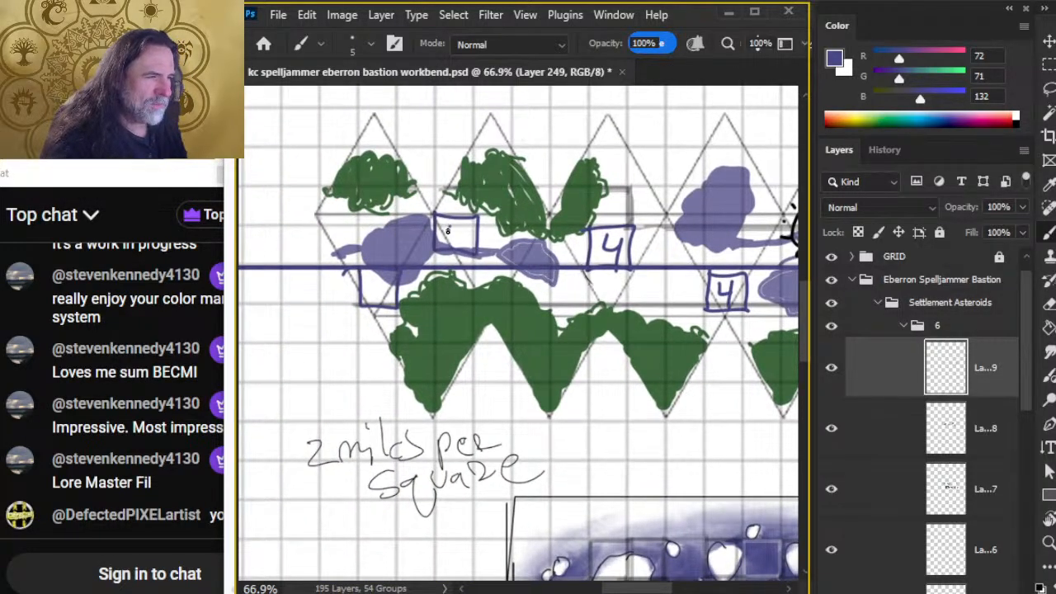
{"action": "left_click_drag", "start_coordinate": [447, 224], "coordinate": [467, 237]}
{"action": "left_click_drag", "start_coordinate": [463, 221], "coordinate": [462, 249]}
{"action": "left_click_drag", "start_coordinate": [383, 274], "coordinate": [380, 304]}
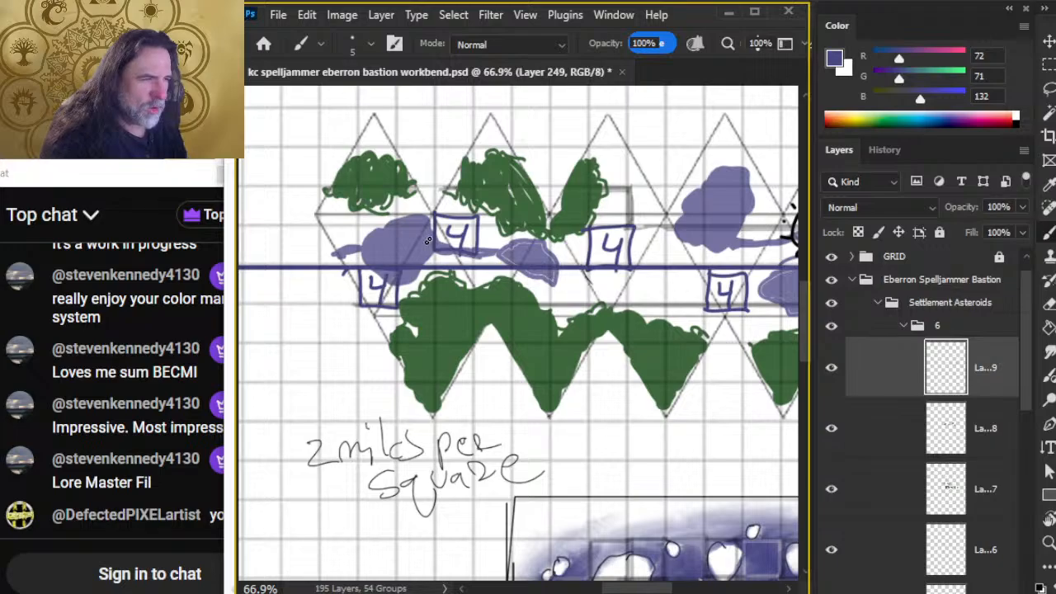
Step: Brush a 4 on the large upper-left asteroid and on the upper-right asteroid of the Scavver Cove map
{"action": "left_click_drag", "start_coordinate": [732, 396], "coordinate": [474, 384]}
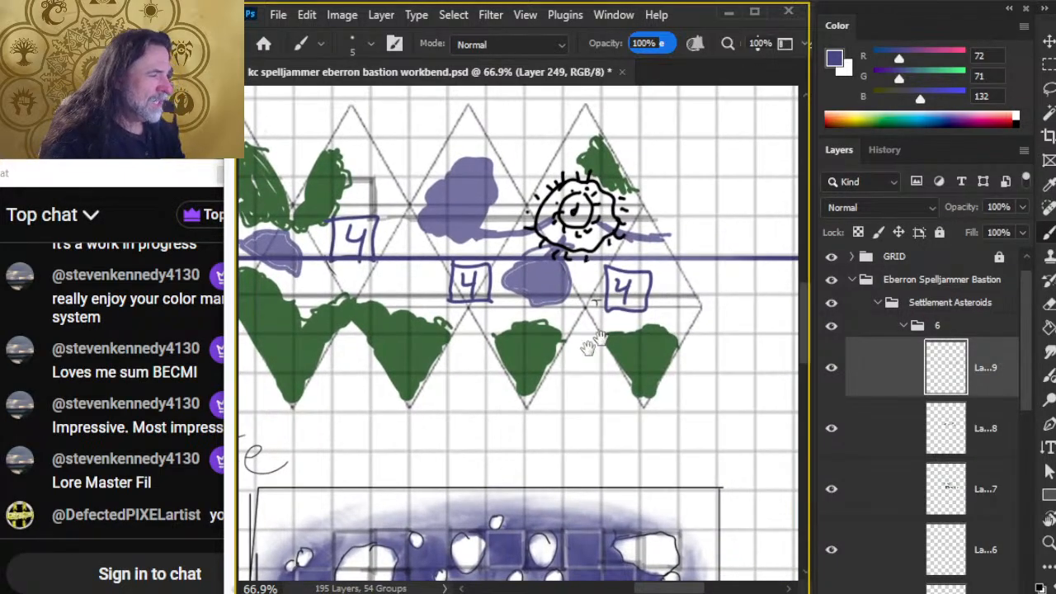
{"action": "mouse_move", "coordinate": [498, 425]}
{"action": "left_mouse_down"}
{"action": "mouse_move", "coordinate": [531, 357]}
{"action": "mouse_move", "coordinate": [556, 137]}
{"action": "left_mouse_up"}
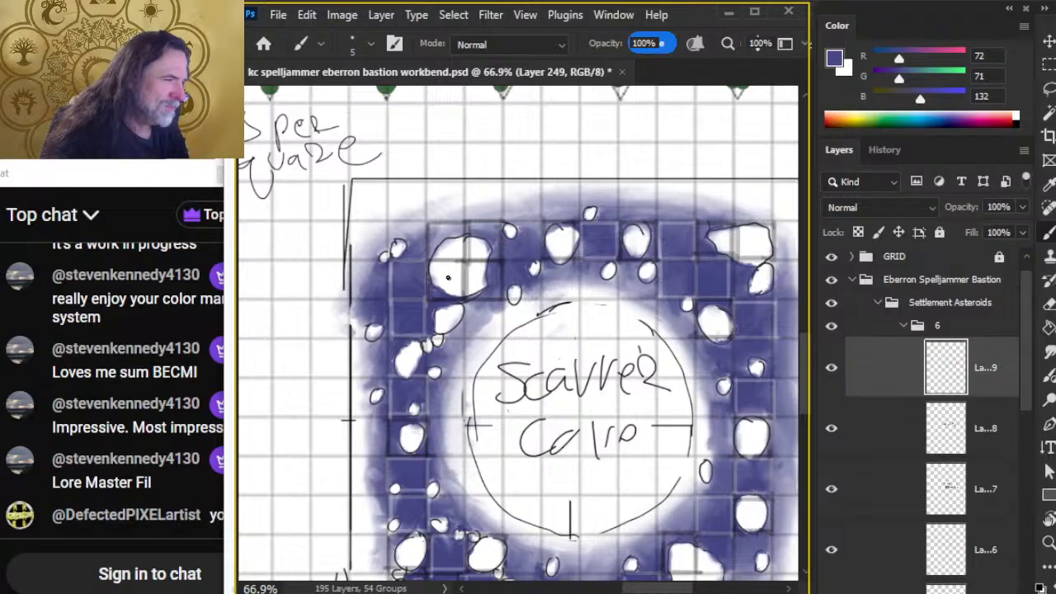
{"action": "mouse_move", "coordinate": [443, 268]}
{"action": "left_mouse_down"}
{"action": "mouse_move", "coordinate": [457, 282]}
{"action": "mouse_move", "coordinate": [452, 299]}
{"action": "left_mouse_up"}
{"action": "left_click_drag", "start_coordinate": [641, 330], "coordinate": [510, 311]}
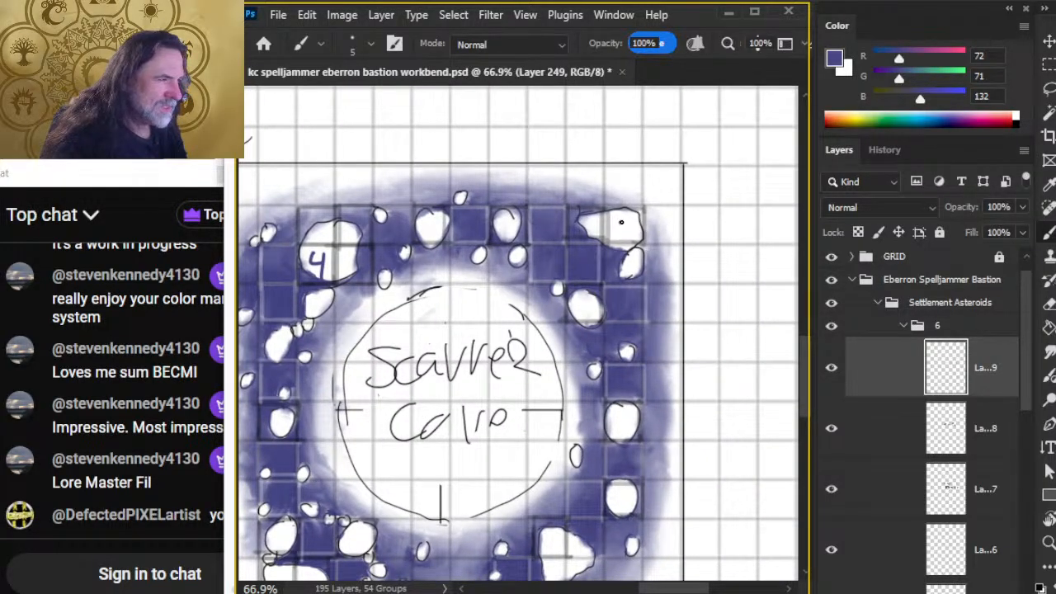
{"action": "left_click_drag", "start_coordinate": [621, 220], "coordinate": [632, 232]}
{"action": "left_click_drag", "start_coordinate": [629, 217], "coordinate": [628, 244]}
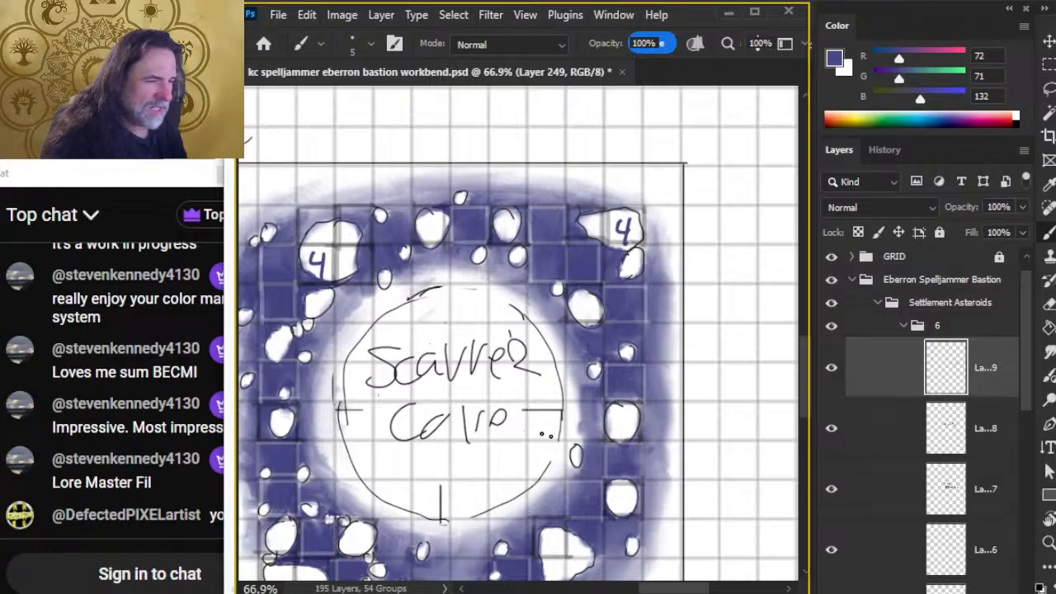
Step: Brush a 4 on the large lower-right asteroid and on the wide lower-left asteroid of the Scavver Cove map
{"action": "left_click_drag", "start_coordinate": [604, 426], "coordinate": [592, 319]}
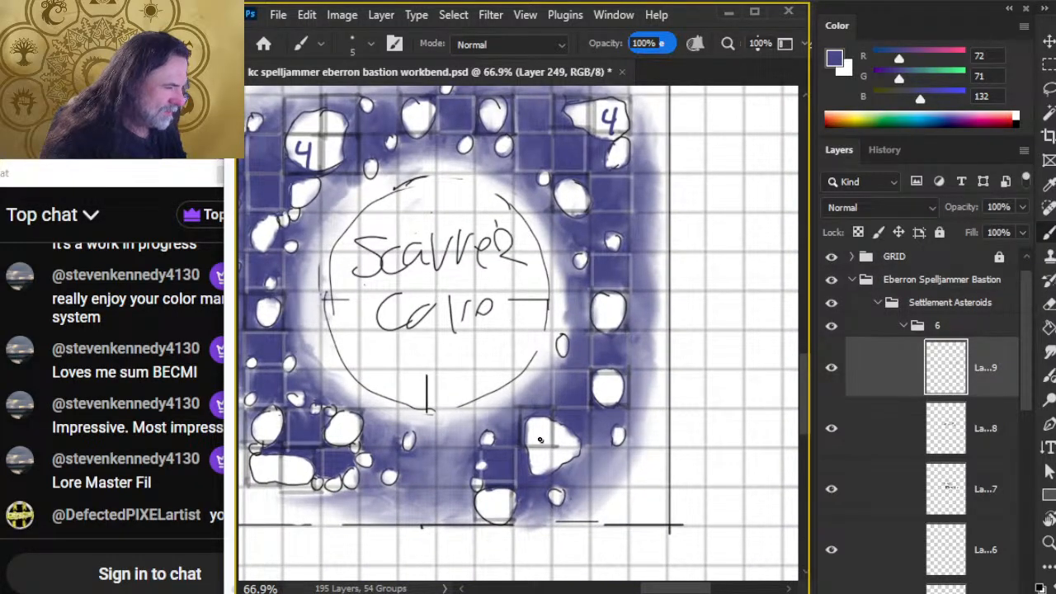
{"action": "left_click_drag", "start_coordinate": [536, 431], "coordinate": [549, 435]}
{"action": "left_click_drag", "start_coordinate": [544, 419], "coordinate": [545, 445]}
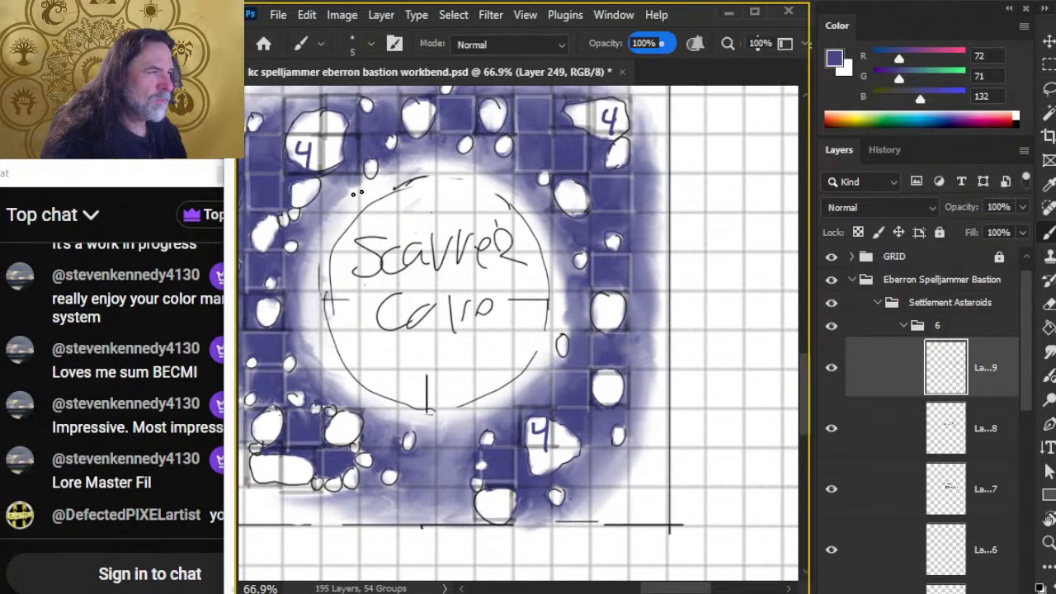
{"action": "left_click_drag", "start_coordinate": [456, 445], "coordinate": [632, 393]}
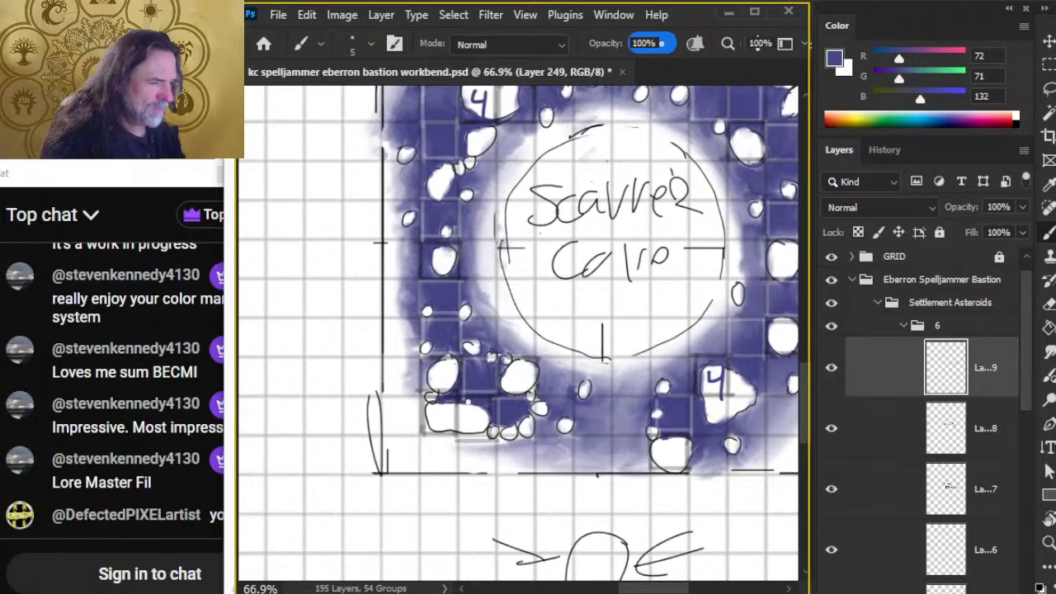
{"action": "left_click_drag", "start_coordinate": [440, 413], "coordinate": [459, 417]}
{"action": "left_click_drag", "start_coordinate": [455, 402], "coordinate": [453, 429]}
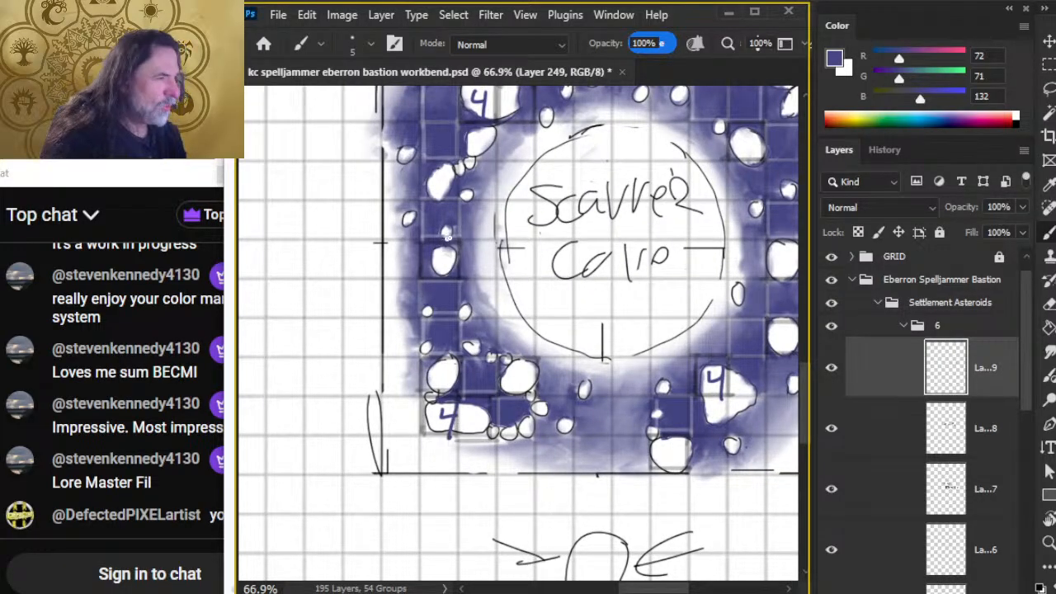
Step: Try a 4 on the slanted left-side asteroid and a second 4 on the upper-left one, then erase the slanted asteroid's mark
{"action": "left_click_drag", "start_coordinate": [517, 245], "coordinate": [492, 314]}
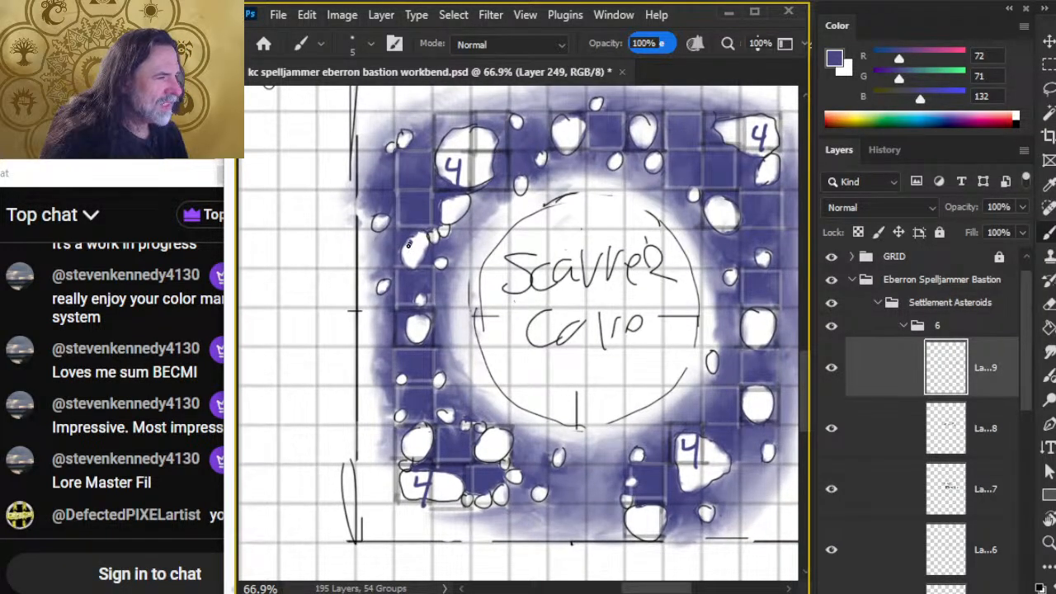
{"action": "left_click_drag", "start_coordinate": [421, 246], "coordinate": [419, 263]}
{"action": "key", "text": "ctrl+z"}
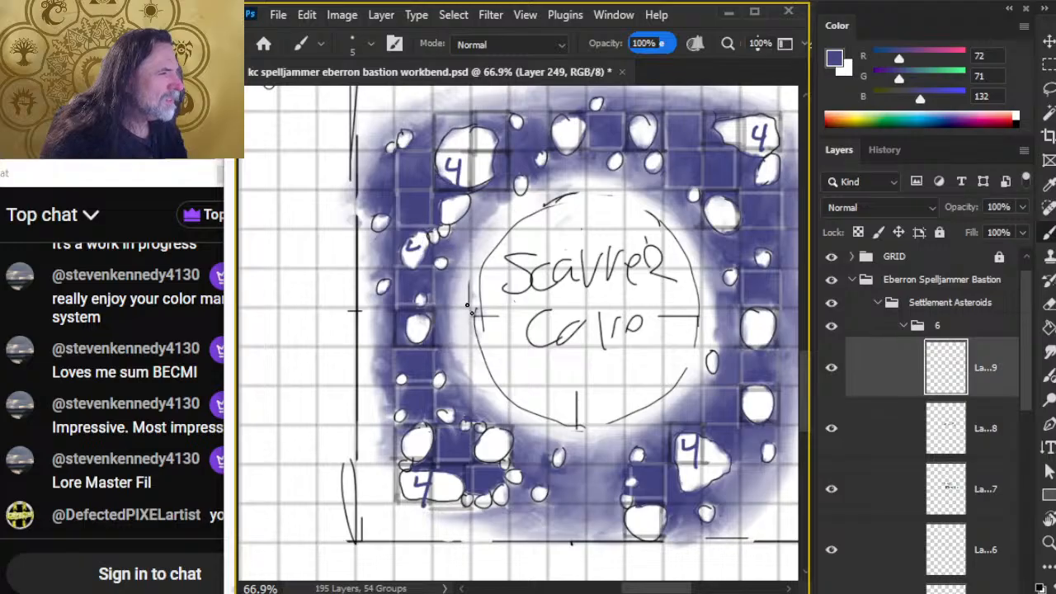
{"action": "left_click_drag", "start_coordinate": [452, 125], "coordinate": [466, 155]}
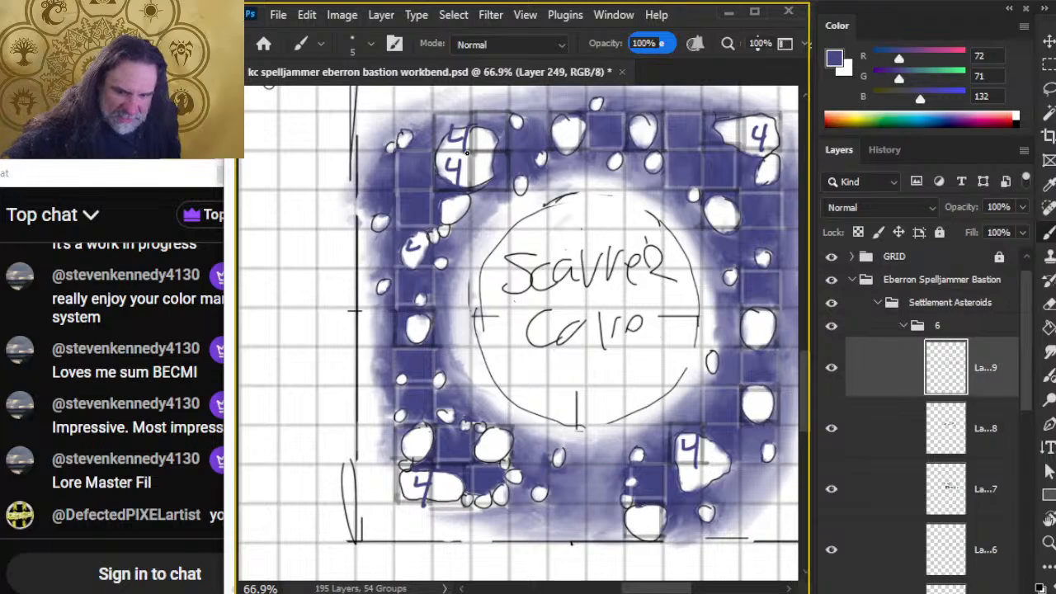
{"action": "mouse_move", "coordinate": [683, 236]}
{"action": "left_mouse_down"}
{"action": "mouse_move", "coordinate": [673, 272]}
{"action": "mouse_move", "coordinate": [637, 272]}
{"action": "mouse_move", "coordinate": [628, 220]}
{"action": "left_mouse_up"}
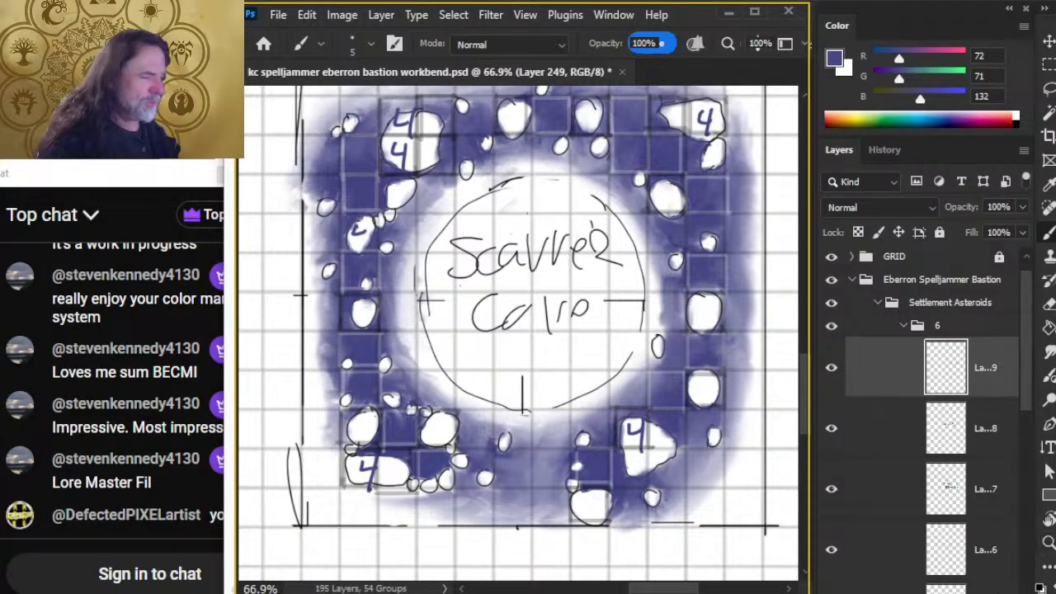
{"action": "key", "text": "e"}
{"action": "left_click_drag", "start_coordinate": [347, 226], "coordinate": [356, 234]}
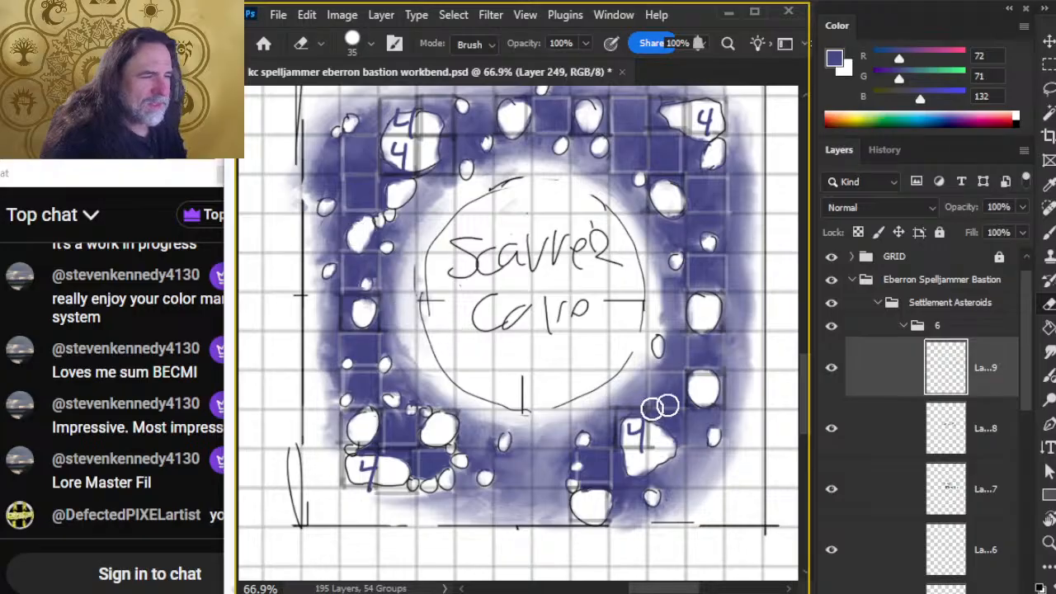
Step: Switch to the campaign document in Google Docs and review the rank and facility list of the Fishmonger's Hook bastion
{"action": "scroll", "coordinate": [660, 407], "scroll_direction": "up", "scroll_amount": 3}
{"action": "key", "text": "alt+Tab"}
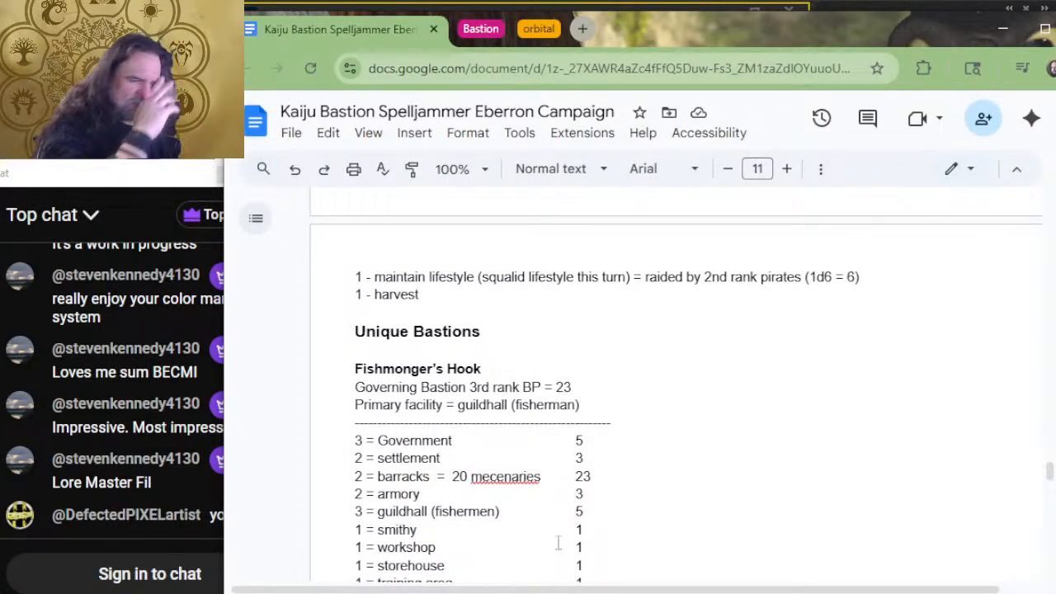
{"action": "scroll", "coordinate": [768, 384], "scroll_direction": "down", "scroll_amount": 2}
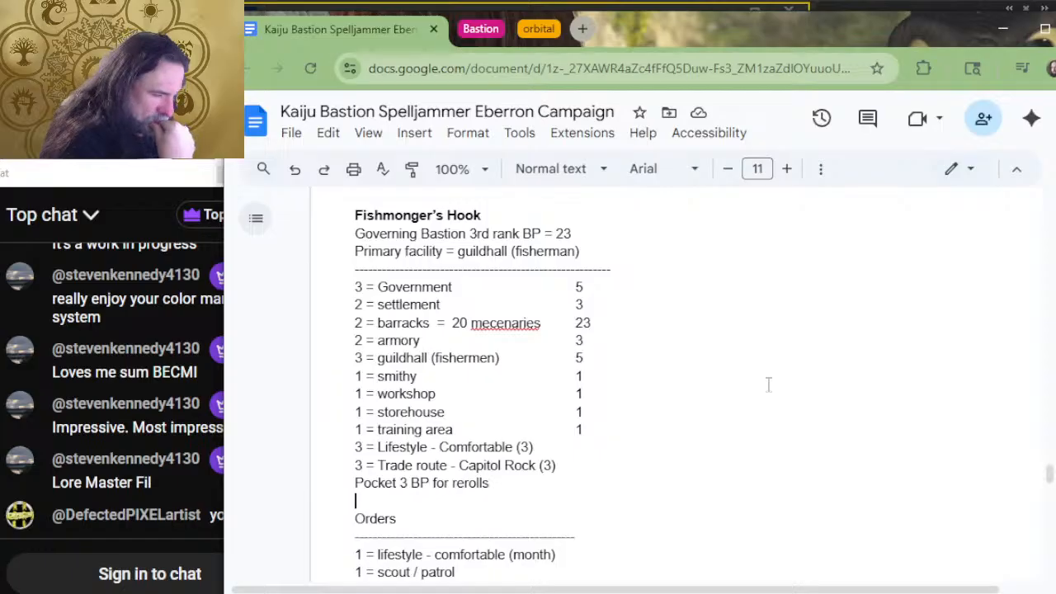
{"action": "scroll", "coordinate": [768, 385], "scroll_direction": "up", "scroll_amount": 3}
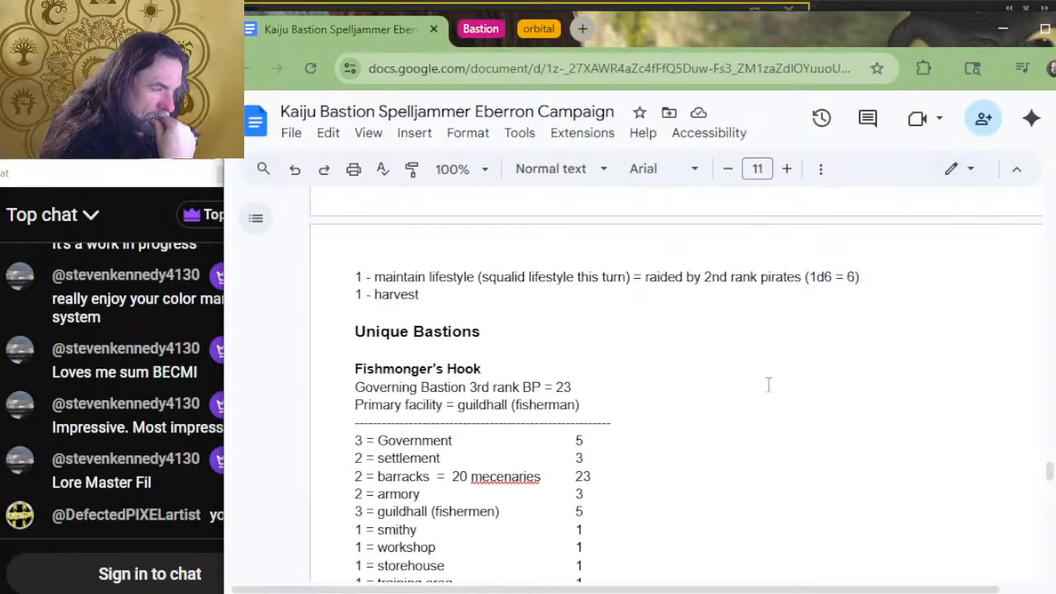
{"action": "scroll", "coordinate": [768, 384], "scroll_direction": "up", "scroll_amount": 1}
{"action": "scroll", "coordinate": [769, 384], "scroll_direction": "down", "scroll_amount": 4}
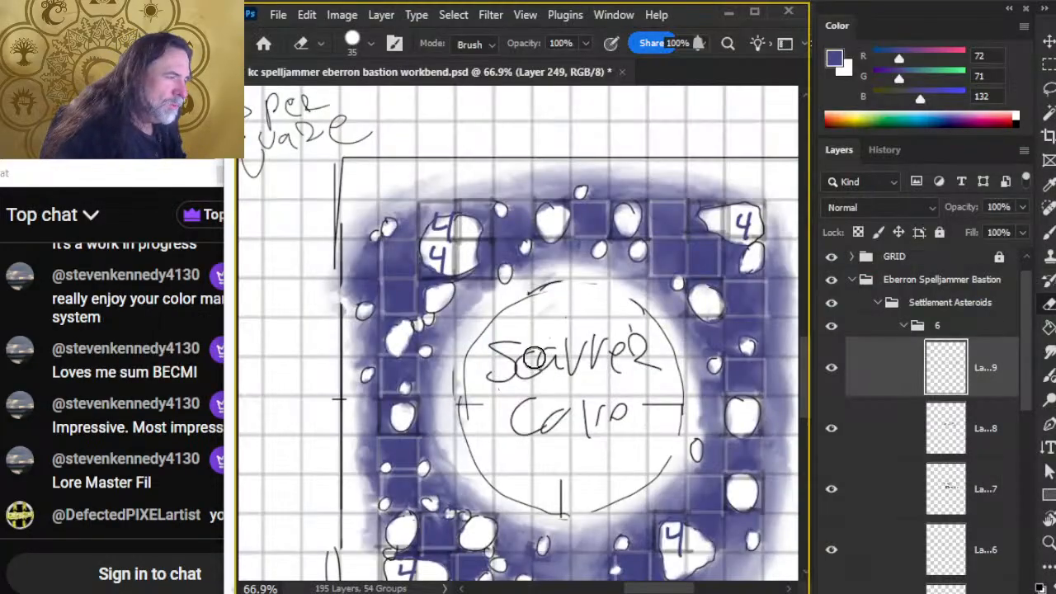
Step: Switch back to Photoshop and erase both 4s from the large upper-left asteroid, returning to the Brush tool
{"action": "key", "text": "alt+Tab"}
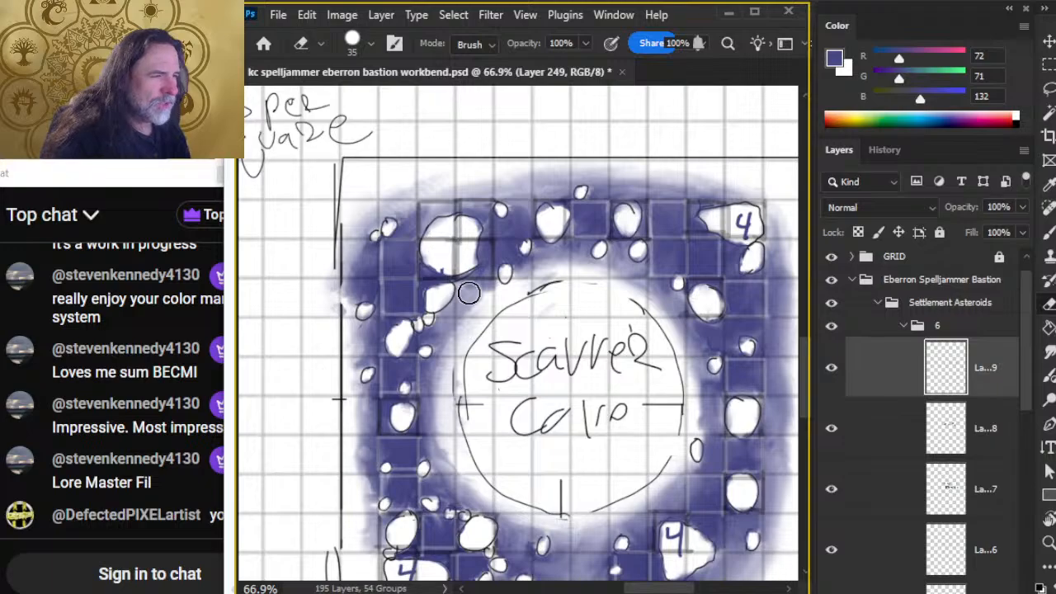
{"action": "left_click_drag", "start_coordinate": [632, 462], "coordinate": [608, 290]}
{"action": "key", "text": "b"}
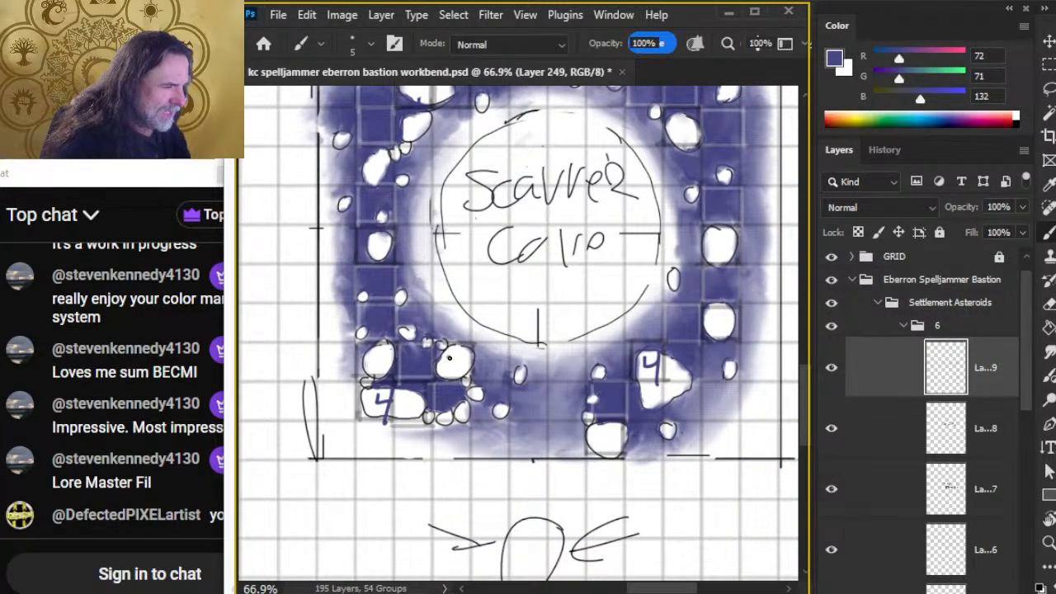
Step: Brush a 4 on the lower-left round asteroid beside the Scavver Cove circle and on the lower round asteroid along its right side
{"action": "left_click_drag", "start_coordinate": [446, 353], "coordinate": [461, 366]}
{"action": "left_click_drag", "start_coordinate": [457, 350], "coordinate": [456, 378]}
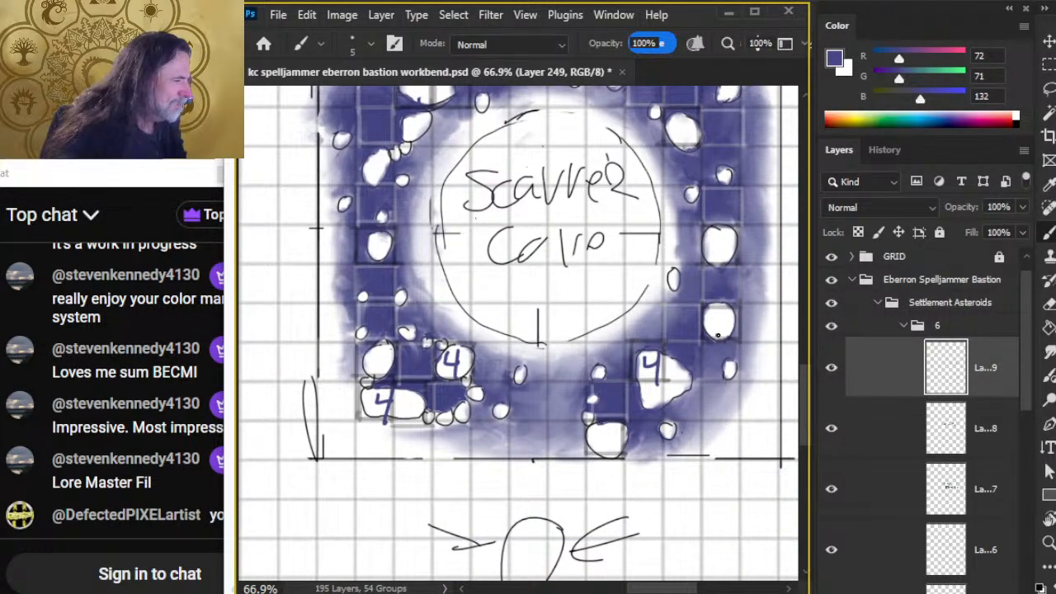
{"action": "left_click_drag", "start_coordinate": [714, 318], "coordinate": [729, 328]}
{"action": "left_click_drag", "start_coordinate": [724, 313], "coordinate": [724, 339]}
Step: Try a 0 on the large upper-left asteroid of the Scavver Cove map, then undo it
{"action": "mouse_move", "coordinate": [626, 357]}
{"action": "left_mouse_down"}
{"action": "mouse_move", "coordinate": [565, 560]}
{"action": "mouse_move", "coordinate": [687, 535]}
{"action": "left_mouse_up"}
{"action": "left_click_drag", "start_coordinate": [479, 255], "coordinate": [480, 256]}
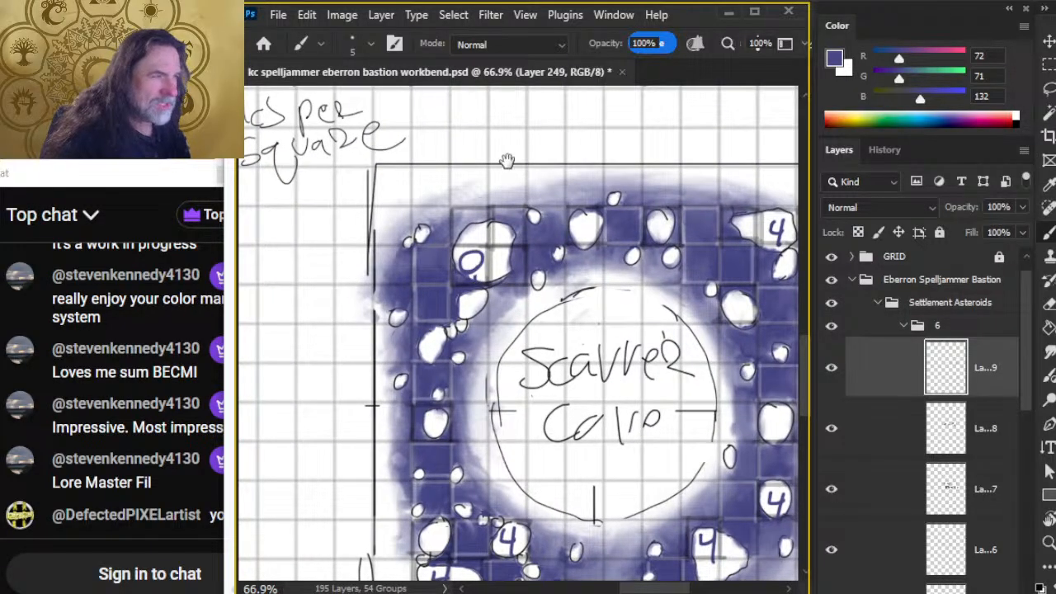
{"action": "mouse_move", "coordinate": [506, 163]}
{"action": "left_mouse_down"}
{"action": "mouse_move", "coordinate": [528, 140]}
{"action": "mouse_move", "coordinate": [519, 206]}
{"action": "left_mouse_up"}
{"action": "key", "text": "ctrl+z"}
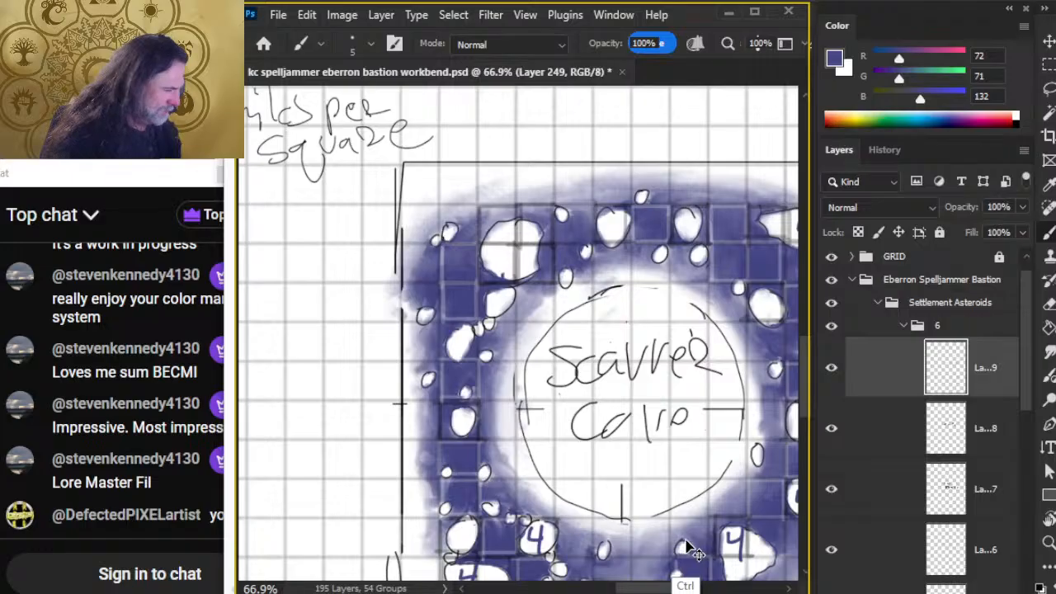
Step: Restore the default black foreground colour and brush 44 at the upper-left edge of the large upper-left asteroid
{"action": "left_click", "coordinate": [1041, 588]}
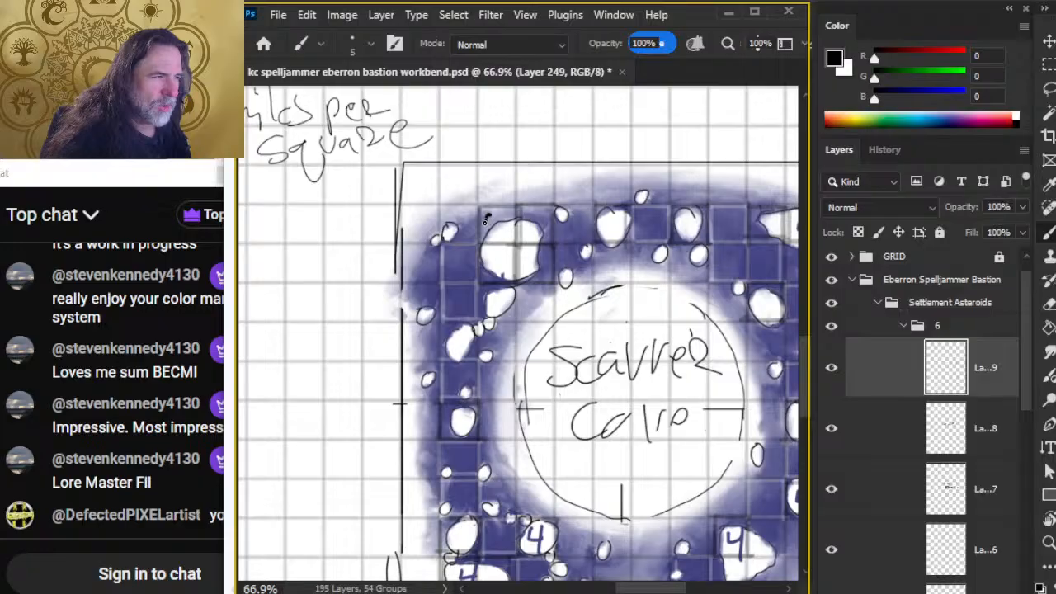
{"action": "mouse_move", "coordinate": [486, 216]}
{"action": "left_mouse_down"}
{"action": "mouse_move", "coordinate": [497, 237]}
{"action": "mouse_move", "coordinate": [488, 229]}
{"action": "mouse_move", "coordinate": [493, 211]}
{"action": "mouse_move", "coordinate": [498, 227]}
{"action": "left_mouse_up"}
{"action": "key", "text": "e"}
{"action": "key", "text": "b"}
{"action": "mouse_move", "coordinate": [499, 217]}
{"action": "left_mouse_down"}
{"action": "mouse_move", "coordinate": [495, 239]}
{"action": "mouse_move", "coordinate": [521, 238]}
{"action": "left_mouse_up"}
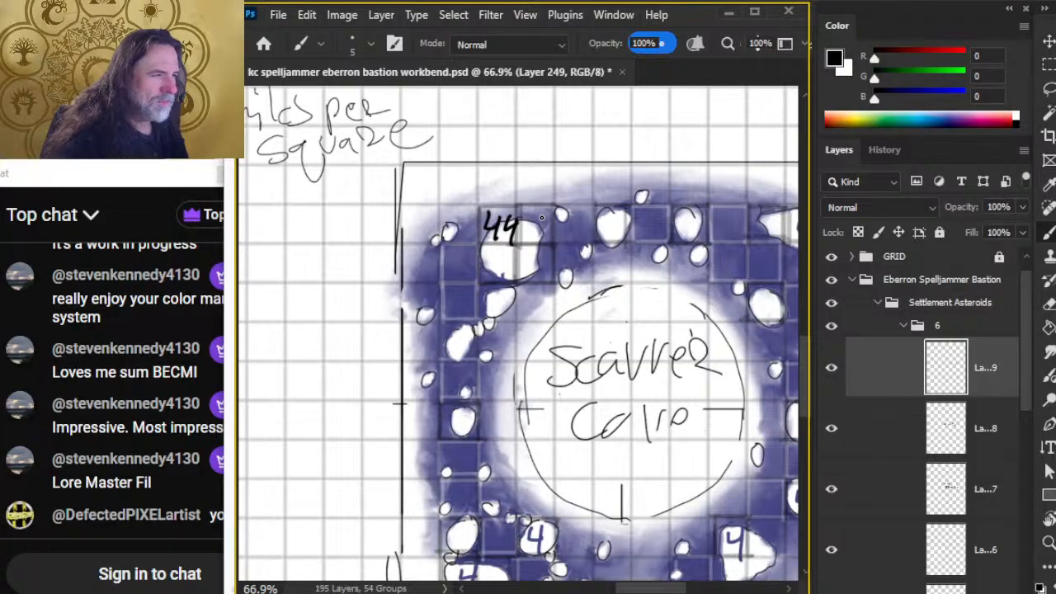
Step: Brush an empty black circle between two boxed 4s on the triangular surface map, and circle the 44 on the Scavver Cove map
{"action": "key", "text": "e"}
{"action": "left_click_drag", "start_coordinate": [652, 283], "coordinate": [582, 530]}
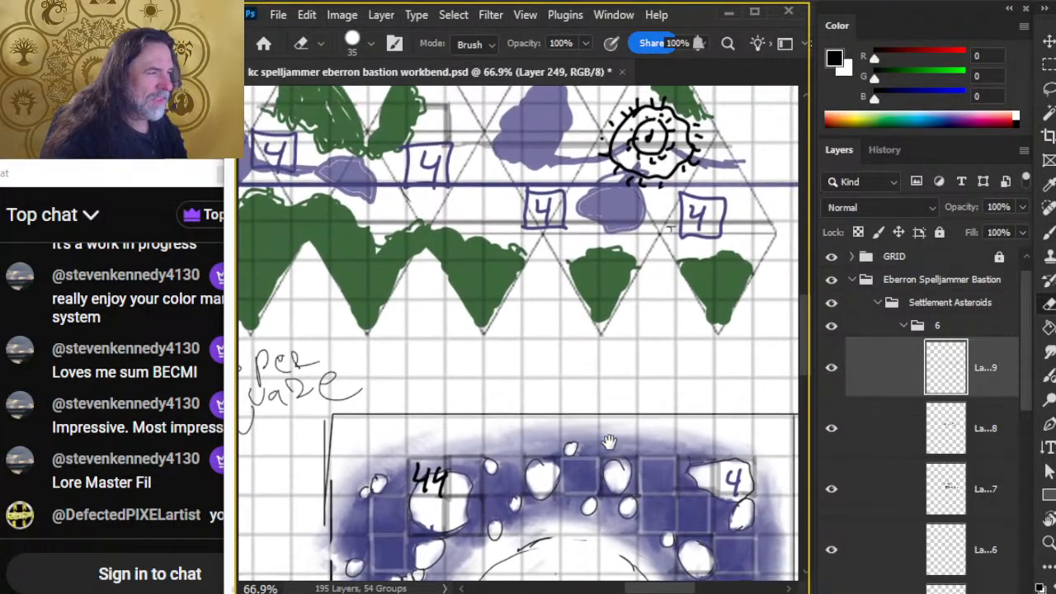
{"action": "mouse_move", "coordinate": [500, 209]}
{"action": "left_mouse_down"}
{"action": "mouse_move", "coordinate": [530, 270]}
{"action": "mouse_move", "coordinate": [508, 254]}
{"action": "left_mouse_up"}
{"action": "key", "text": "b"}
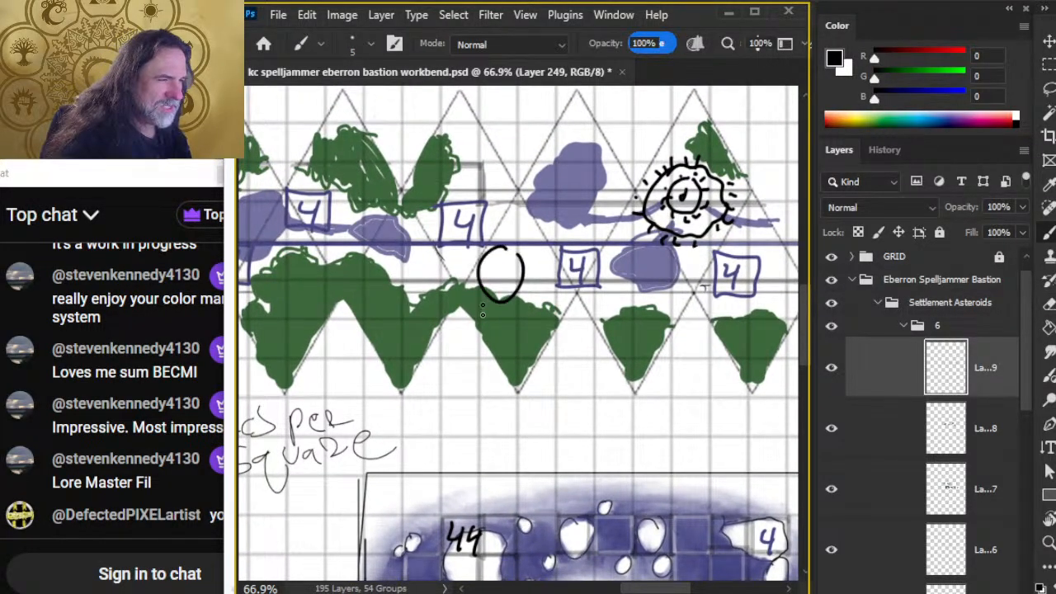
{"action": "mouse_move", "coordinate": [545, 535]}
{"action": "left_mouse_down"}
{"action": "mouse_move", "coordinate": [597, 302]}
{"action": "mouse_move", "coordinate": [589, 308]}
{"action": "left_mouse_up"}
{"action": "left_click_drag", "start_coordinate": [519, 289], "coordinate": [520, 291]}
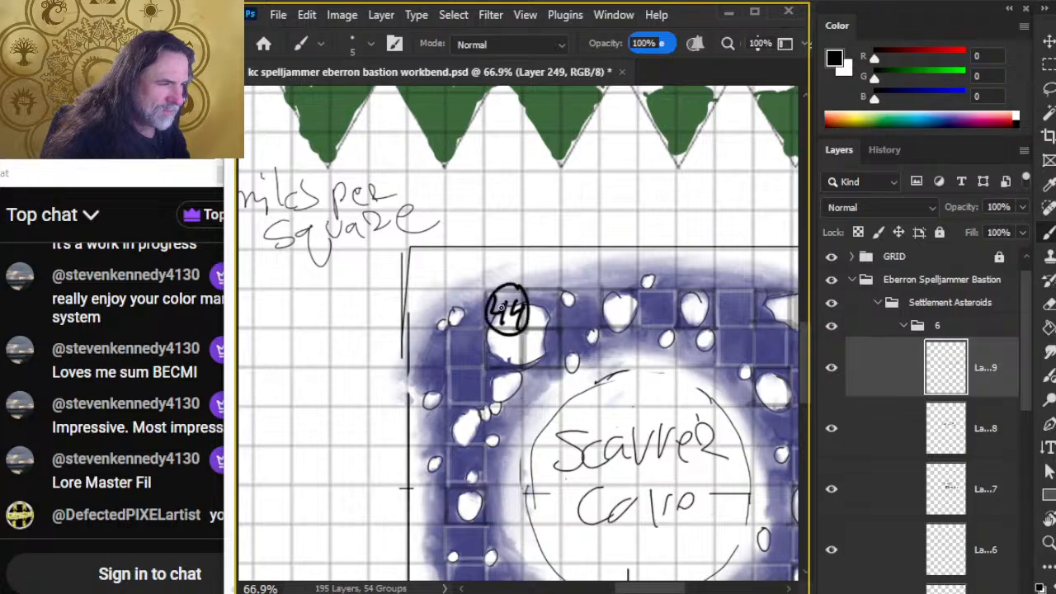
Step: Switch to the campaign document in Google Docs and review the unique bastions from Fishmonger's Hook to the Hidden food stockpile
{"action": "left_click_drag", "start_coordinate": [569, 240], "coordinate": [534, 361]}
{"action": "key", "text": "alt+Tab"}
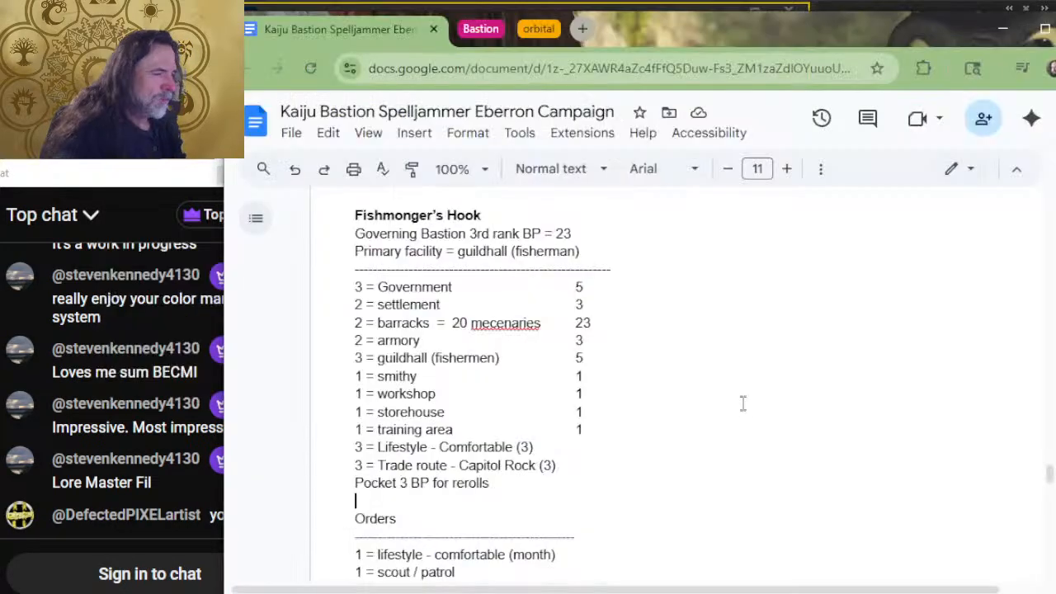
{"action": "scroll", "coordinate": [698, 316], "scroll_direction": "up", "scroll_amount": 3}
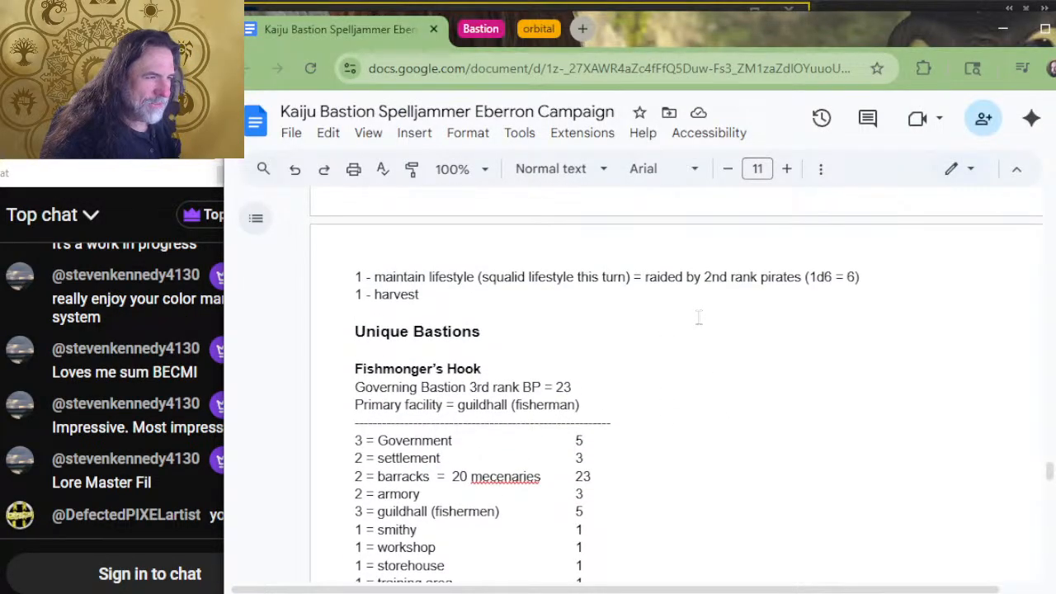
{"action": "scroll", "coordinate": [698, 317], "scroll_direction": "down", "scroll_amount": 3}
{"action": "scroll", "coordinate": [699, 318], "scroll_direction": "down", "scroll_amount": 6}
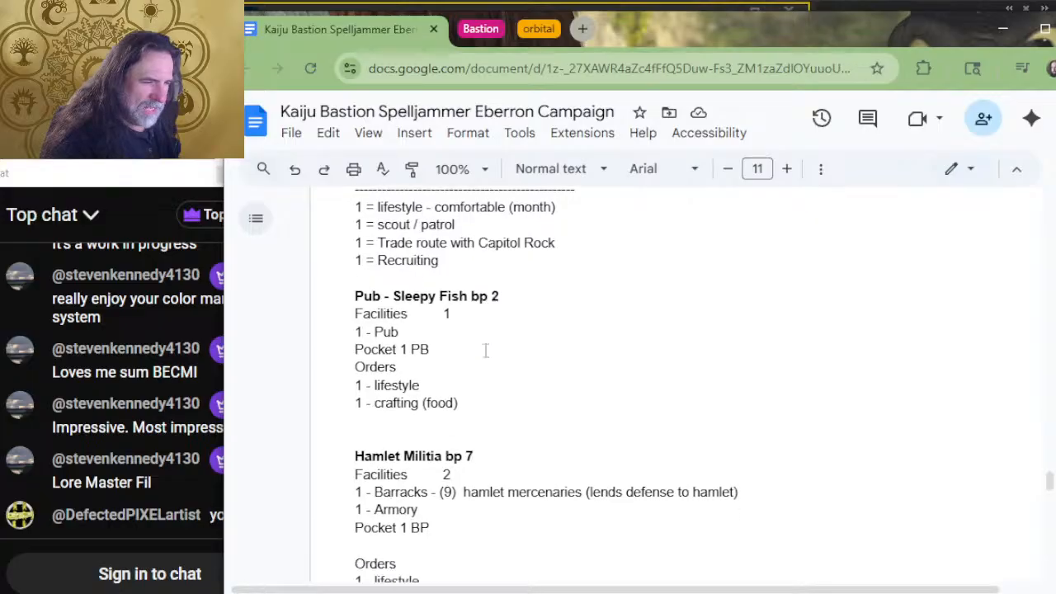
{"action": "scroll", "coordinate": [503, 264], "scroll_direction": "down", "scroll_amount": 5}
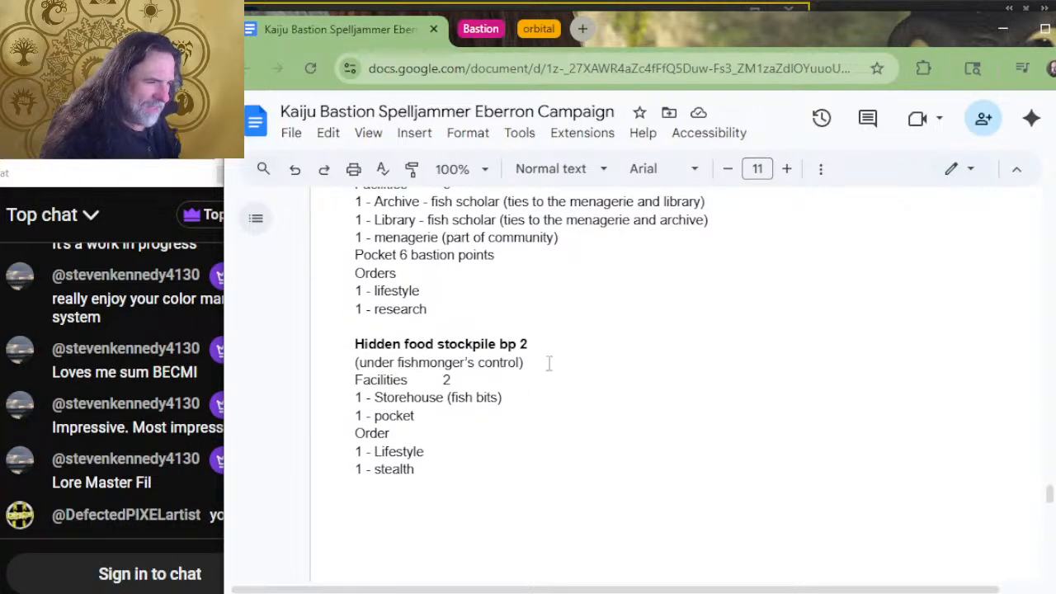
{"action": "scroll", "coordinate": [517, 391], "scroll_direction": "up", "scroll_amount": 5}
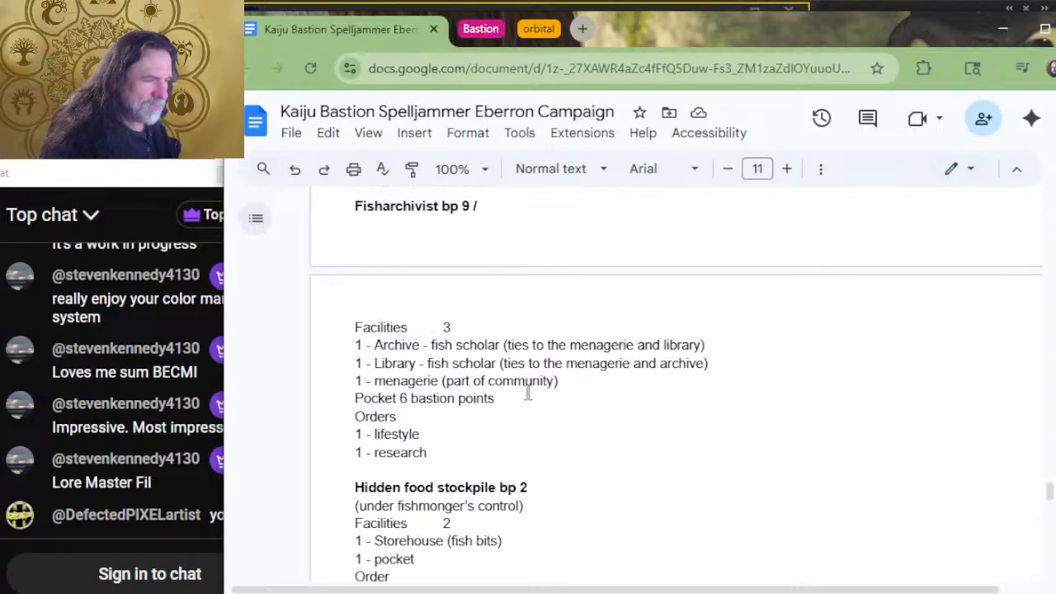
{"action": "scroll", "coordinate": [540, 372], "scroll_direction": "up", "scroll_amount": 3}
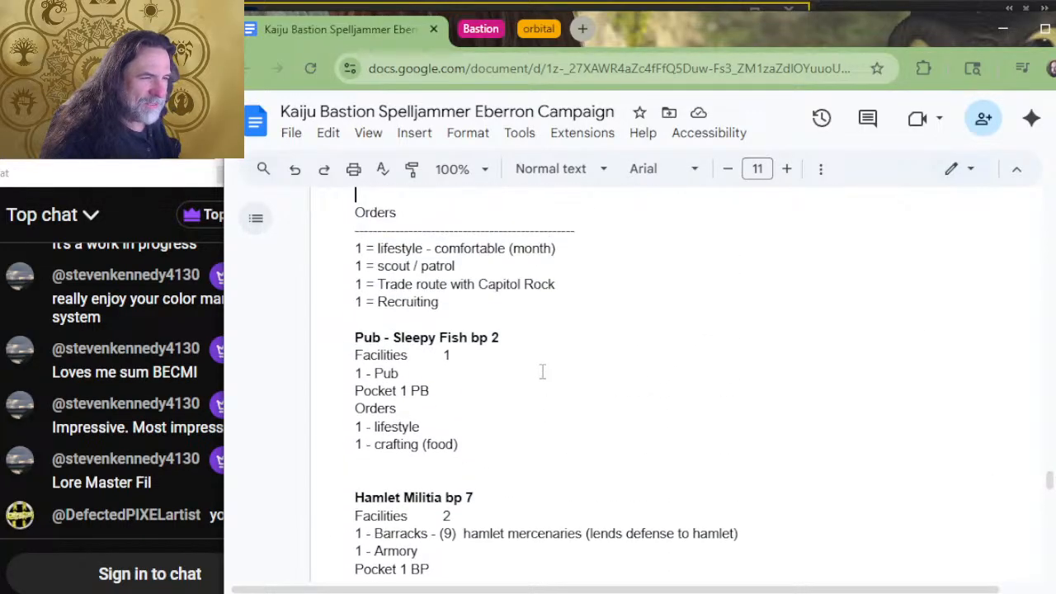
{"action": "scroll", "coordinate": [617, 375], "scroll_direction": "up", "scroll_amount": 2}
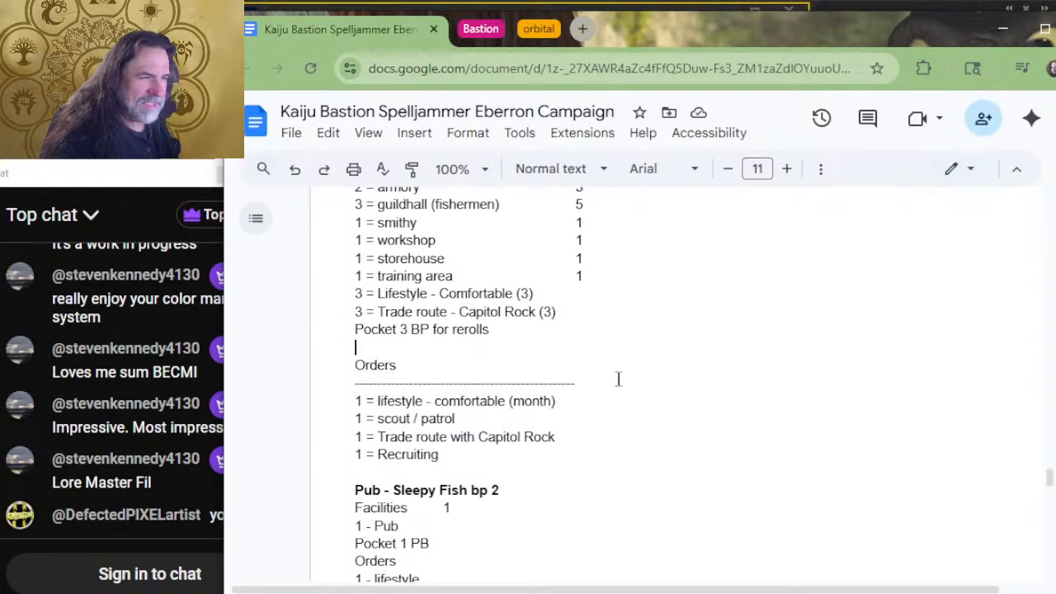
Step: Switch back to Photoshop, write 8 inside the surface map's circle with 2345 beneath it, and add a 1 above the circled 44
{"action": "key", "text": "alt+Tab"}
{"action": "scroll", "coordinate": [557, 201], "scroll_direction": "up", "scroll_amount": 2}
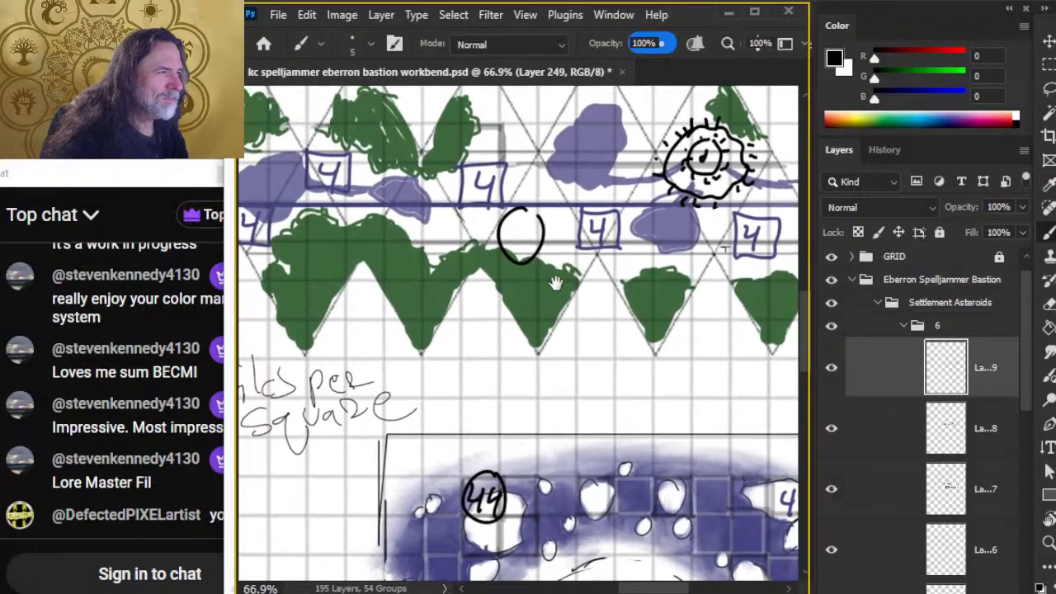
{"action": "left_click_drag", "start_coordinate": [521, 229], "coordinate": [524, 230]}
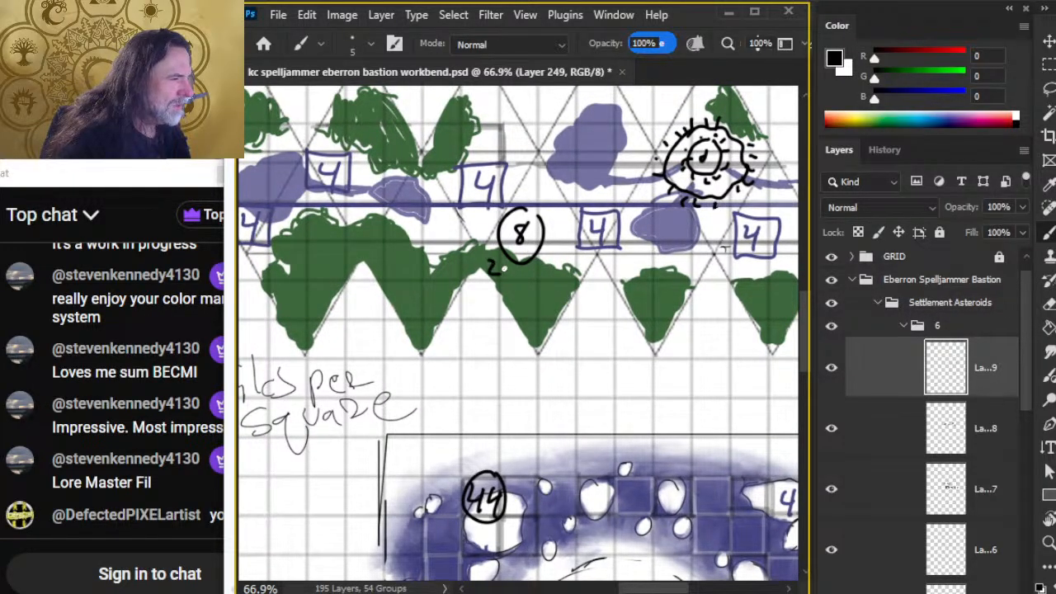
{"action": "left_click_drag", "start_coordinate": [543, 260], "coordinate": [533, 277]}
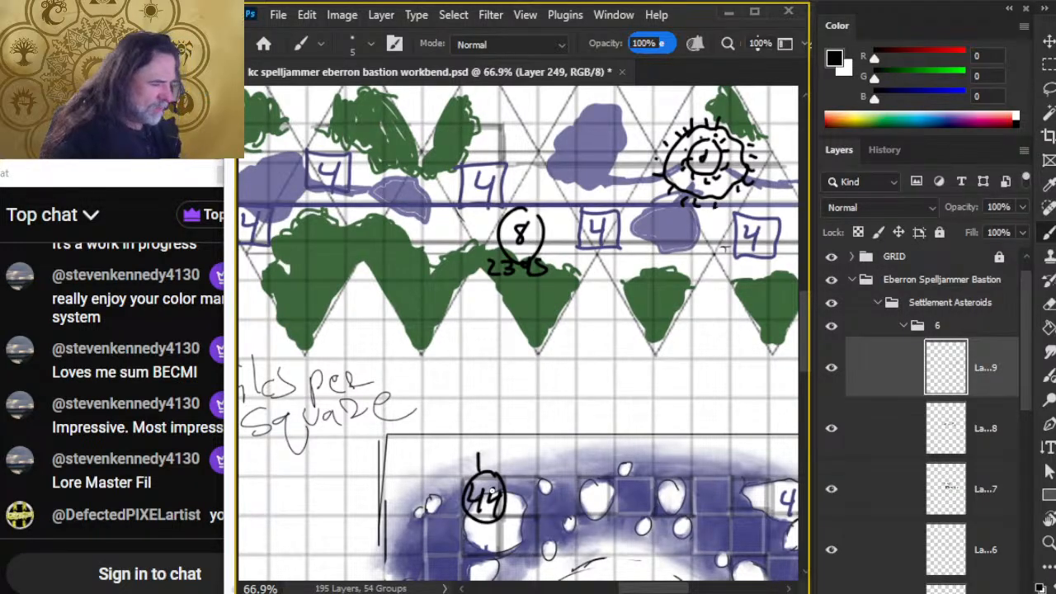
{"action": "left_click_drag", "start_coordinate": [609, 457], "coordinate": [594, 285]}
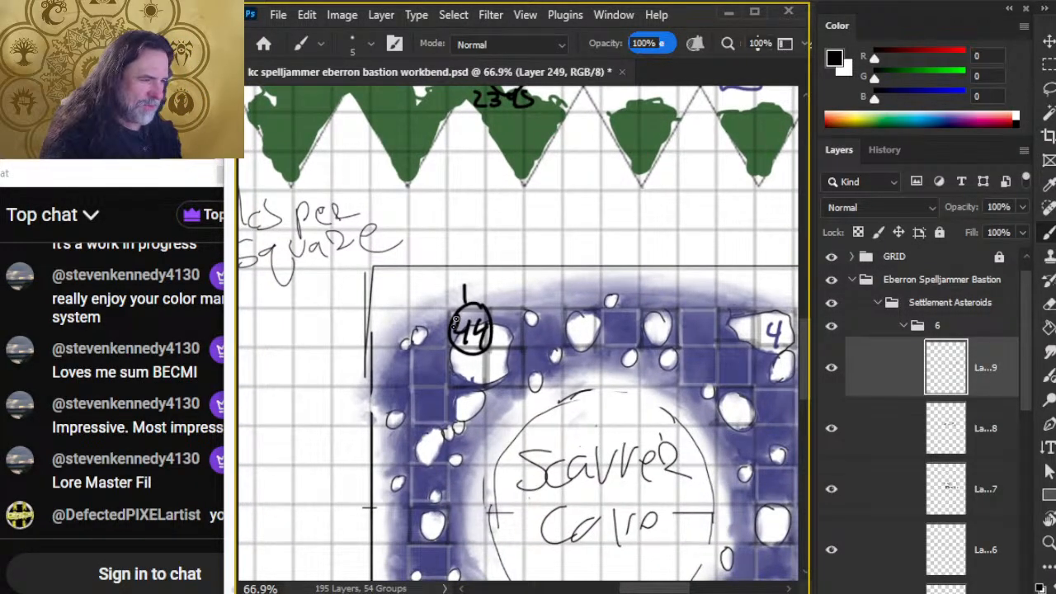
{"action": "left_click_drag", "start_coordinate": [473, 351], "coordinate": [355, 258]}
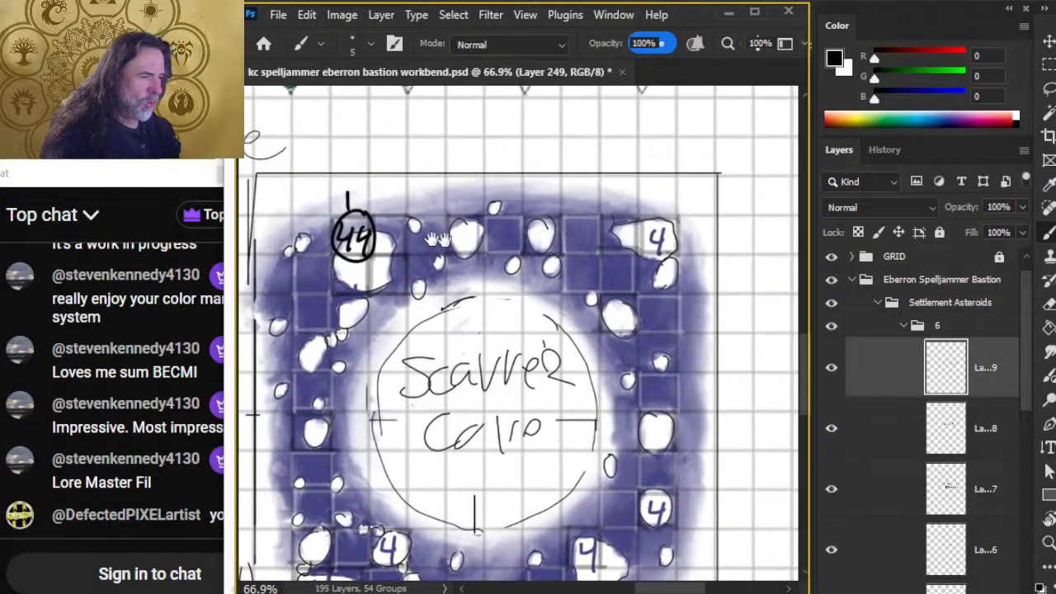
{"action": "left_click_drag", "start_coordinate": [442, 181], "coordinate": [503, 461]}
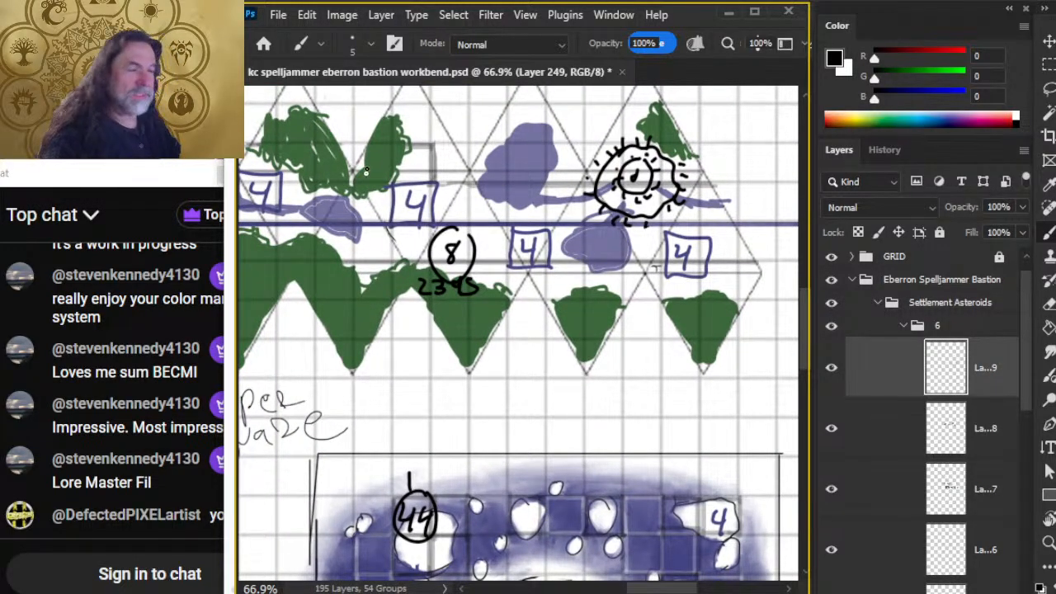
{"action": "left_click_drag", "start_coordinate": [366, 171], "coordinate": [533, 194]}
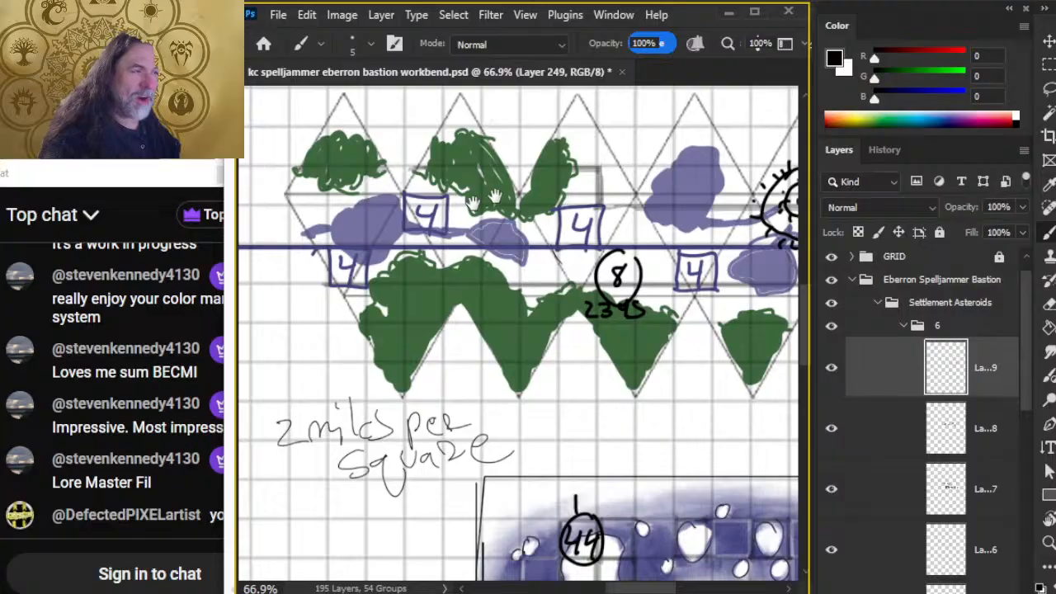
{"action": "left_click_drag", "start_coordinate": [628, 338], "coordinate": [559, 319]}
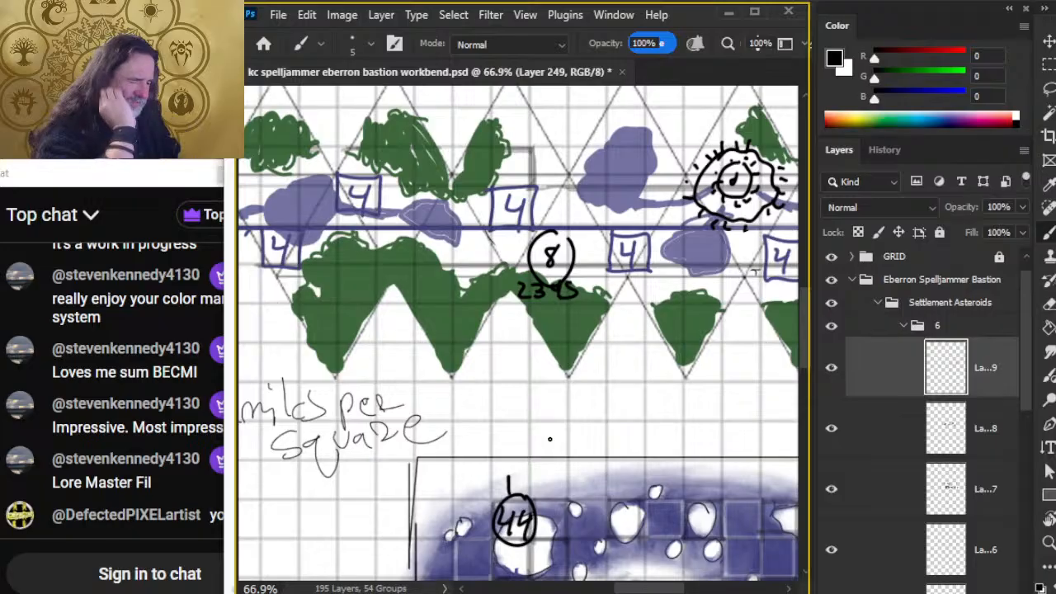
Step: Return to the campaign document and examine the bastion points and facilities of the pub, militia, Fisharchivist and food stockpile entries
{"action": "key", "text": "alt+Tab"}
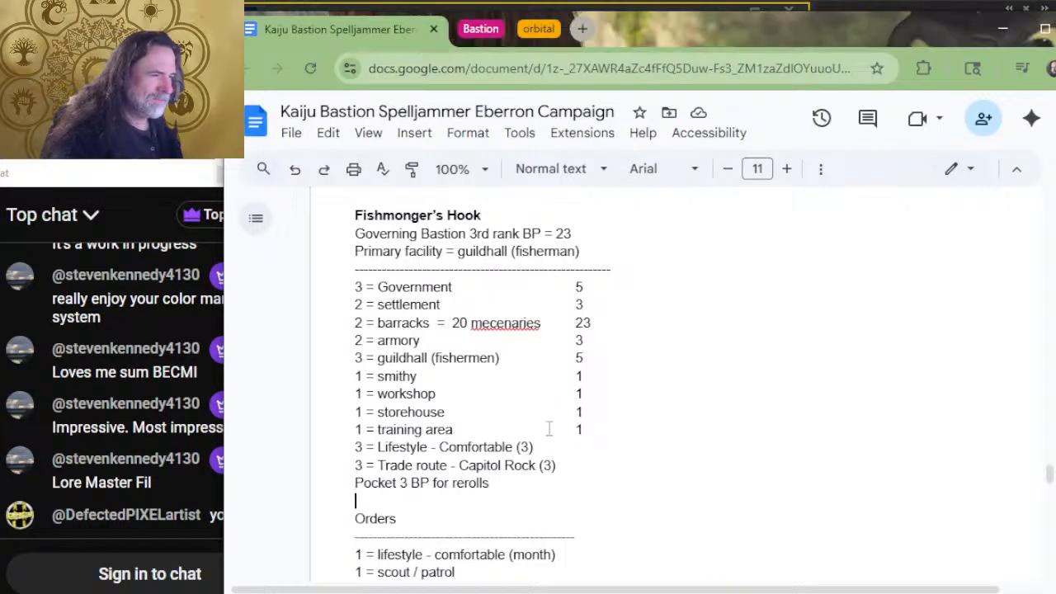
{"action": "scroll", "coordinate": [704, 466], "scroll_direction": "down", "scroll_amount": 5}
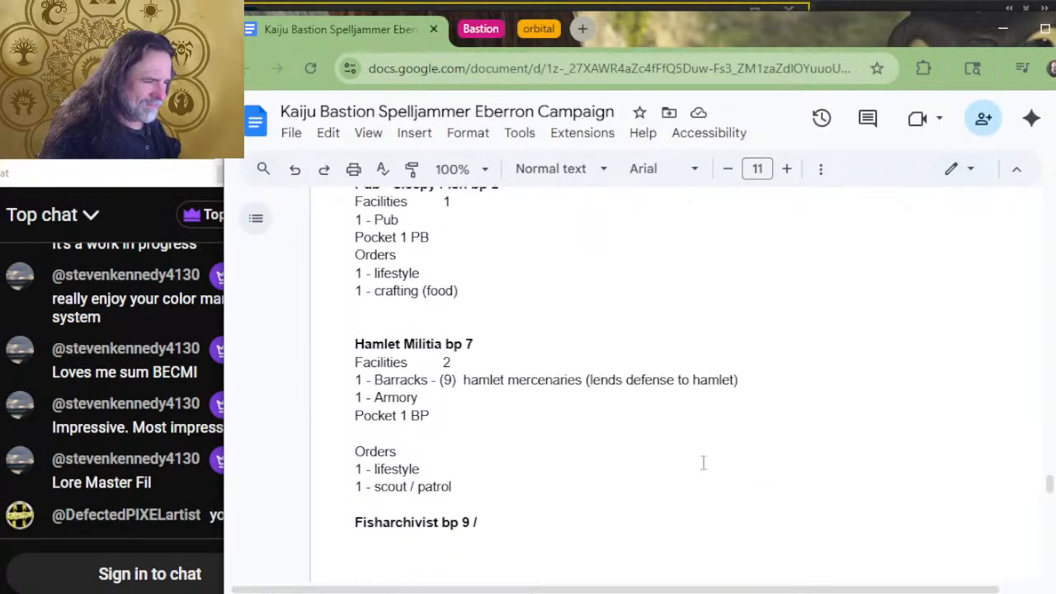
{"action": "scroll", "coordinate": [704, 462], "scroll_direction": "down", "scroll_amount": 2}
{"action": "scroll", "coordinate": [627, 361], "scroll_direction": "down", "scroll_amount": 2}
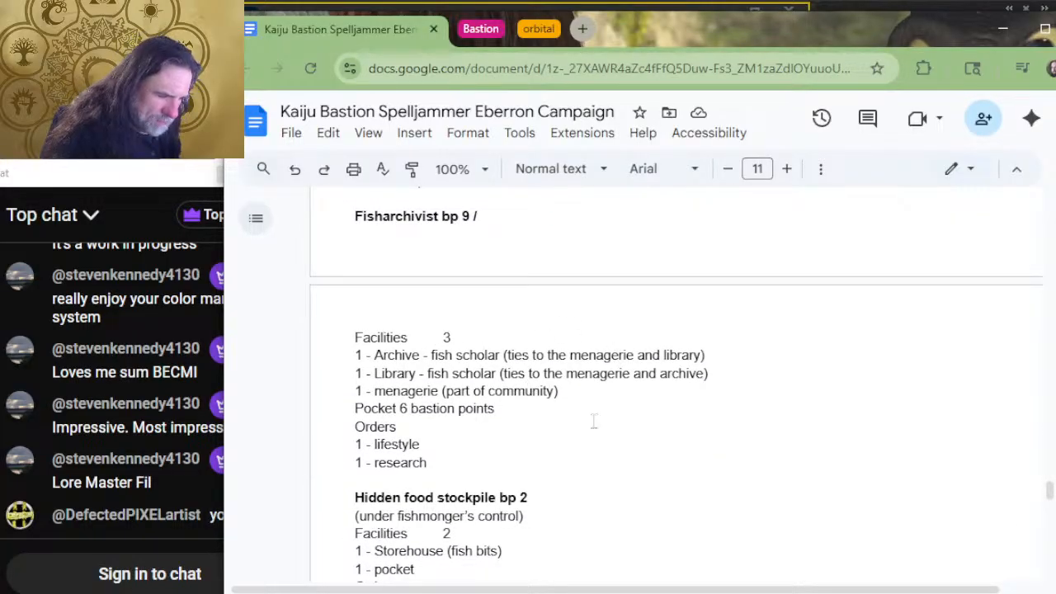
{"action": "scroll", "coordinate": [553, 388], "scroll_direction": "down", "scroll_amount": 4}
{"action": "scroll", "coordinate": [553, 392], "scroll_direction": "up", "scroll_amount": 12}
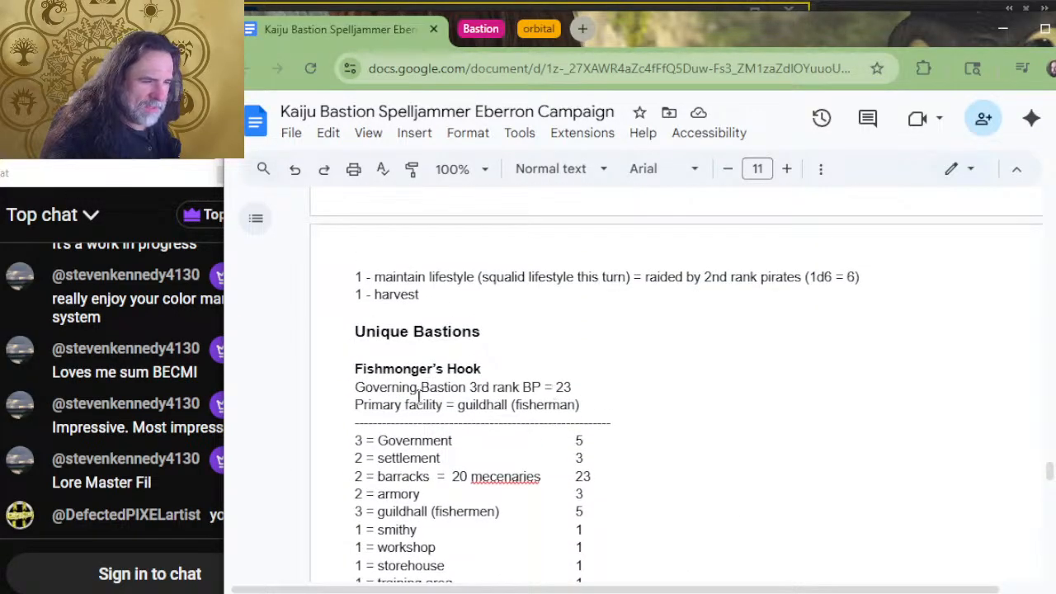
{"action": "scroll", "coordinate": [512, 355], "scroll_direction": "down", "scroll_amount": 6}
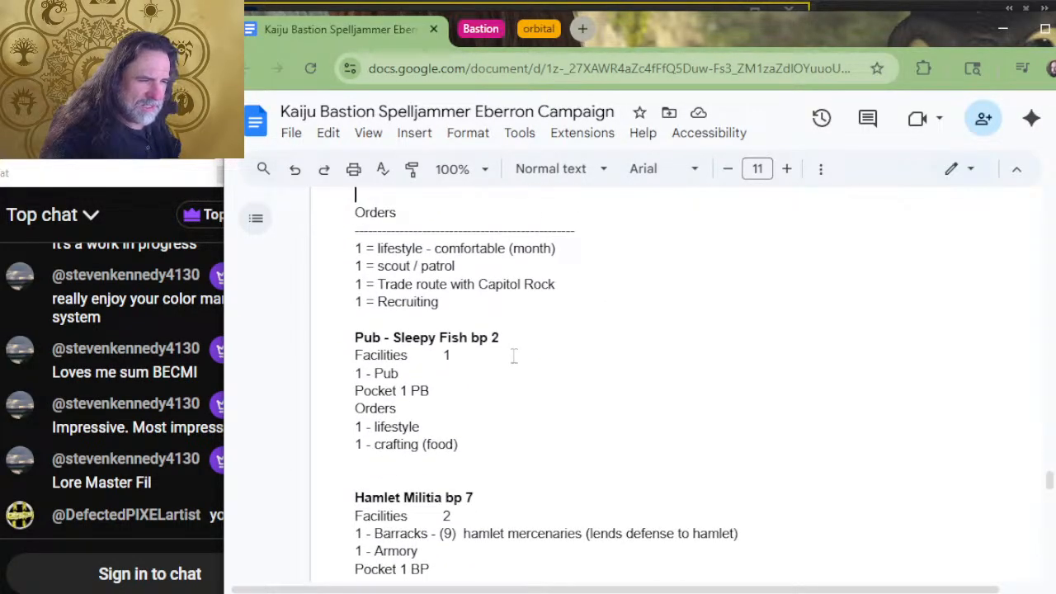
{"action": "scroll", "coordinate": [513, 356], "scroll_direction": "down", "scroll_amount": 2}
{"action": "scroll", "coordinate": [513, 356], "scroll_direction": "down", "scroll_amount": 4}
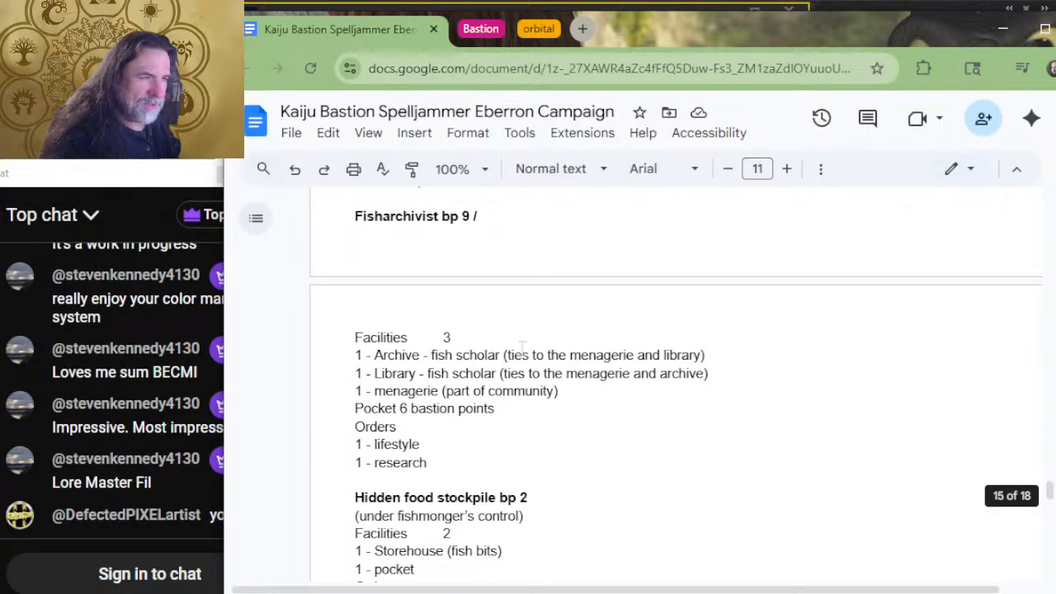
{"action": "scroll", "coordinate": [521, 347], "scroll_direction": "down", "scroll_amount": 2}
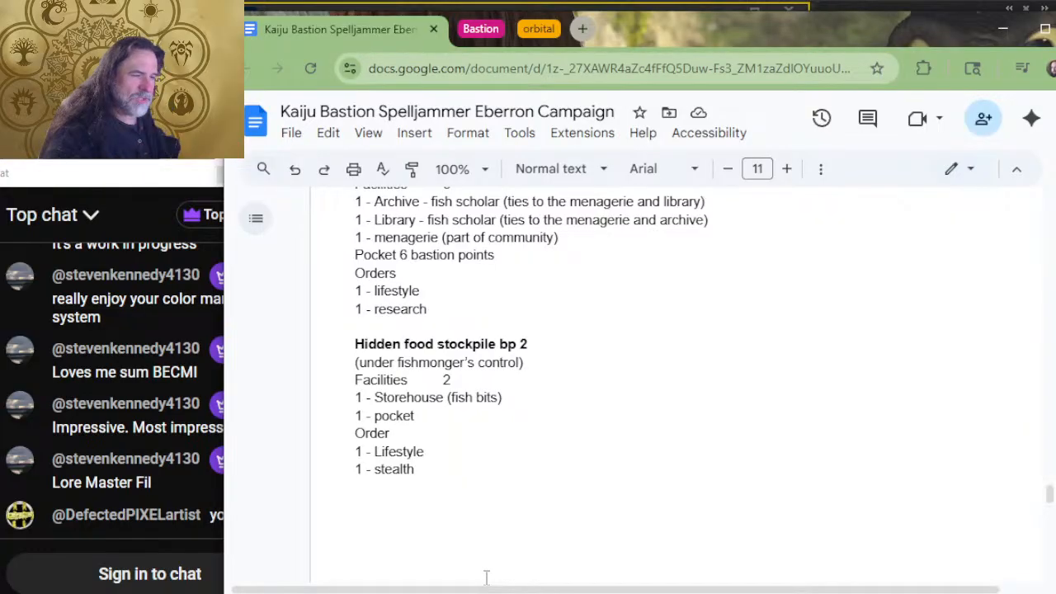
Step: Switch to Photoshop, erase the 2345 beneath the circled 8 on the surface map, and brush 23 in its place
{"action": "key", "text": "alt+Tab"}
{"action": "key", "text": "alt+Tab"}
{"action": "key", "text": "alt+Tab"}
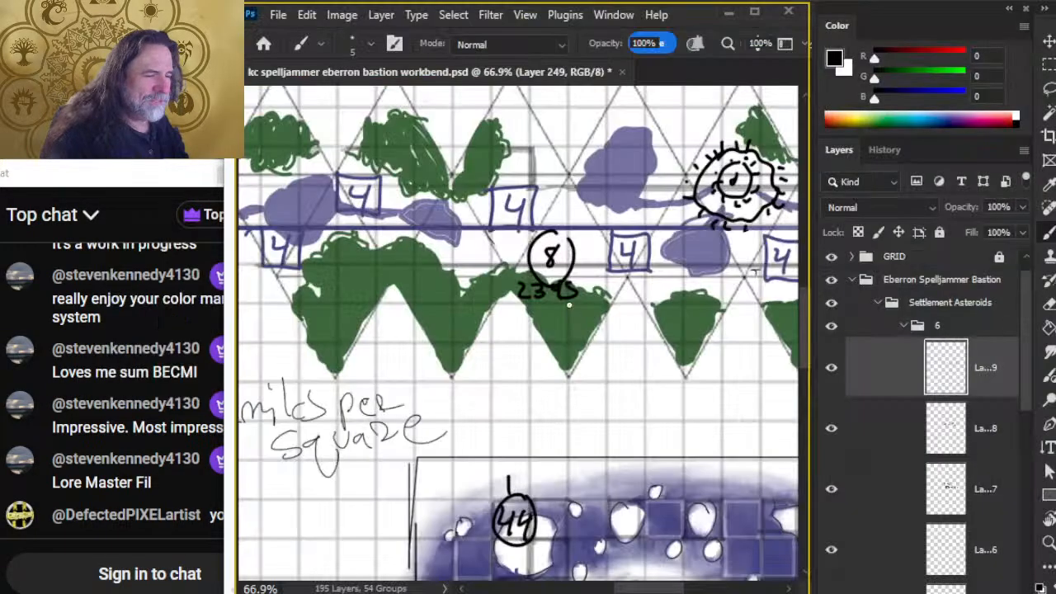
{"action": "key", "text": "e"}
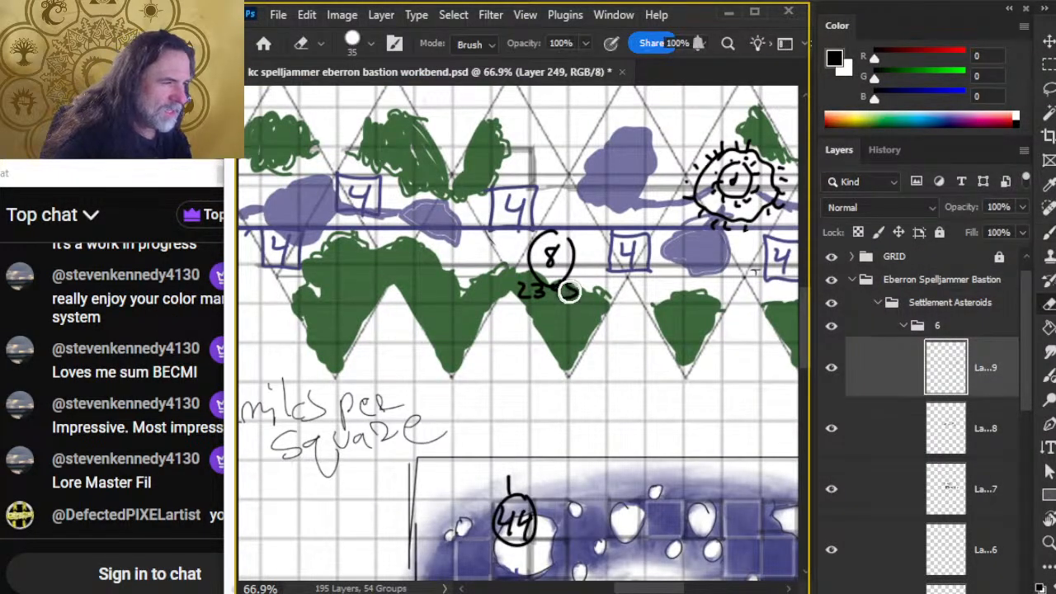
{"action": "left_click_drag", "start_coordinate": [567, 289], "coordinate": [550, 293]}
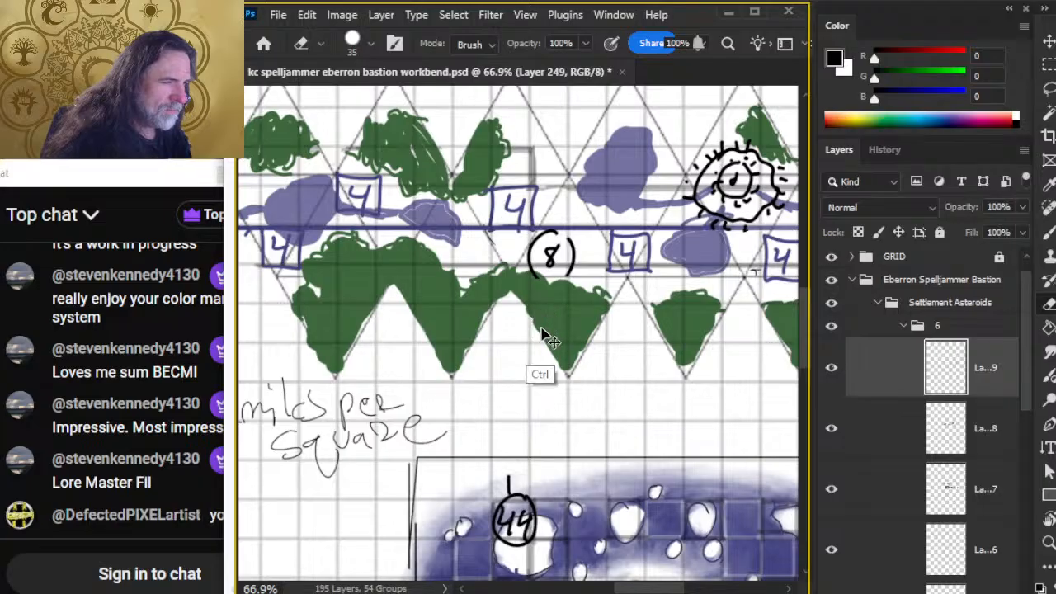
{"action": "key", "text": "ctrl+z"}
{"action": "mouse_move", "coordinate": [523, 288]}
{"action": "left_mouse_down"}
{"action": "mouse_move", "coordinate": [528, 297]}
{"action": "mouse_move", "coordinate": [577, 289]}
{"action": "mouse_move", "coordinate": [535, 302]}
{"action": "mouse_move", "coordinate": [543, 296]}
{"action": "left_mouse_up"}
{"action": "key", "text": "b"}
{"action": "left_click_drag", "start_coordinate": [545, 286], "coordinate": [551, 304]}
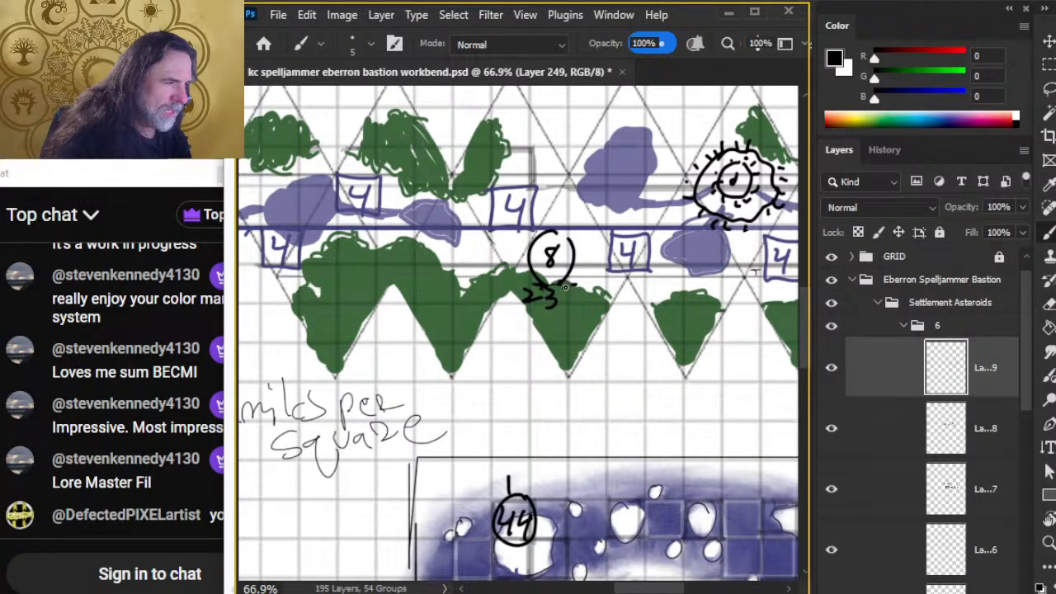
Step: Recheck the Fisharchivist and food stockpile entries in the campaign document, then complete the surface map number as 235 and replace the circled 8 with 5
{"action": "key", "text": "e"}
{"action": "key", "text": "alt+Tab"}
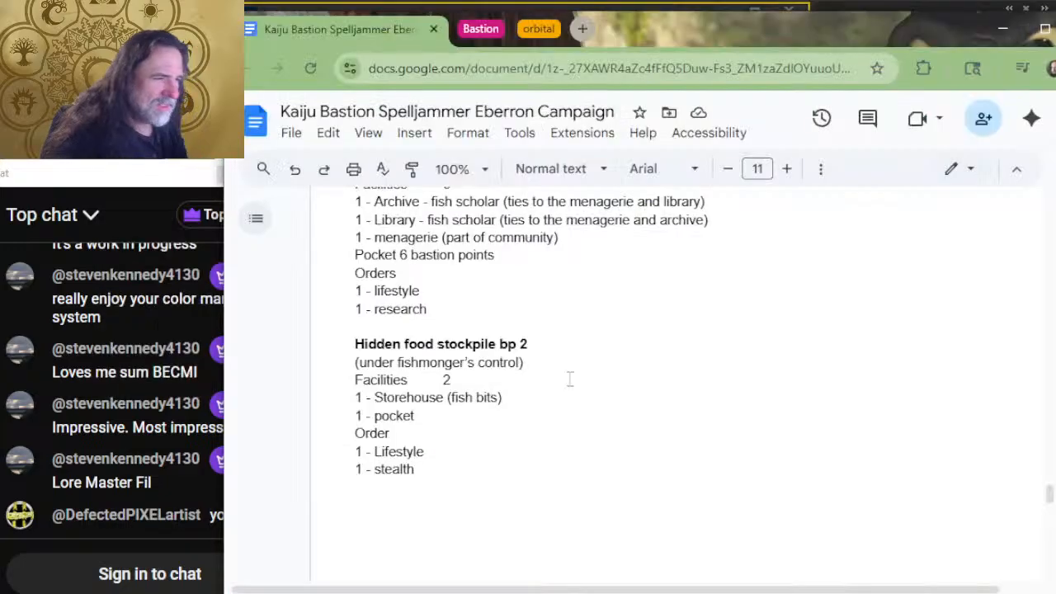
{"action": "scroll", "coordinate": [570, 378], "scroll_direction": "up", "scroll_amount": 5}
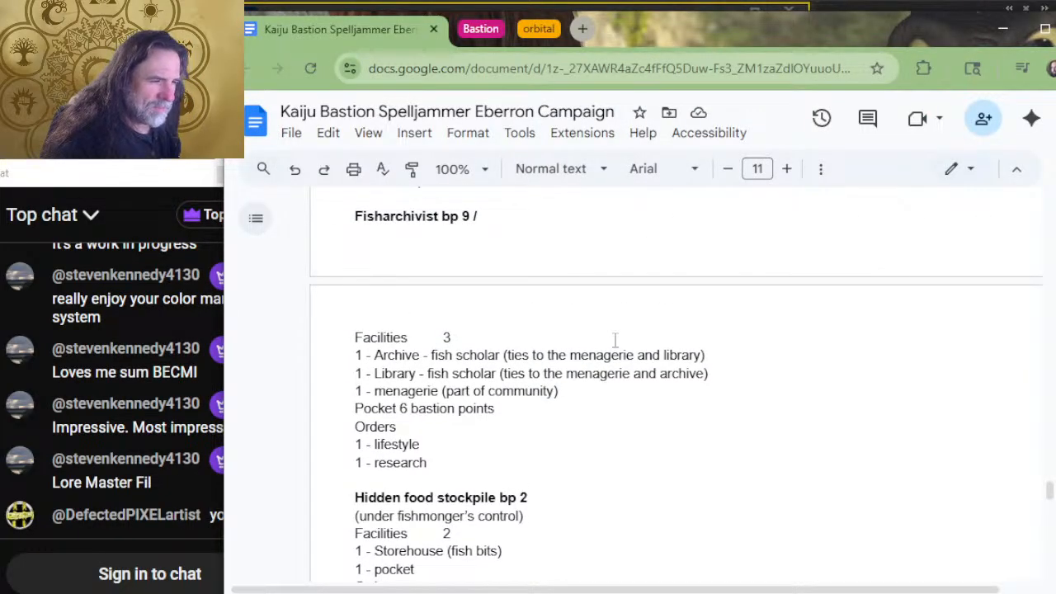
{"action": "key", "text": "alt+Tab"}
{"action": "key", "text": "b"}
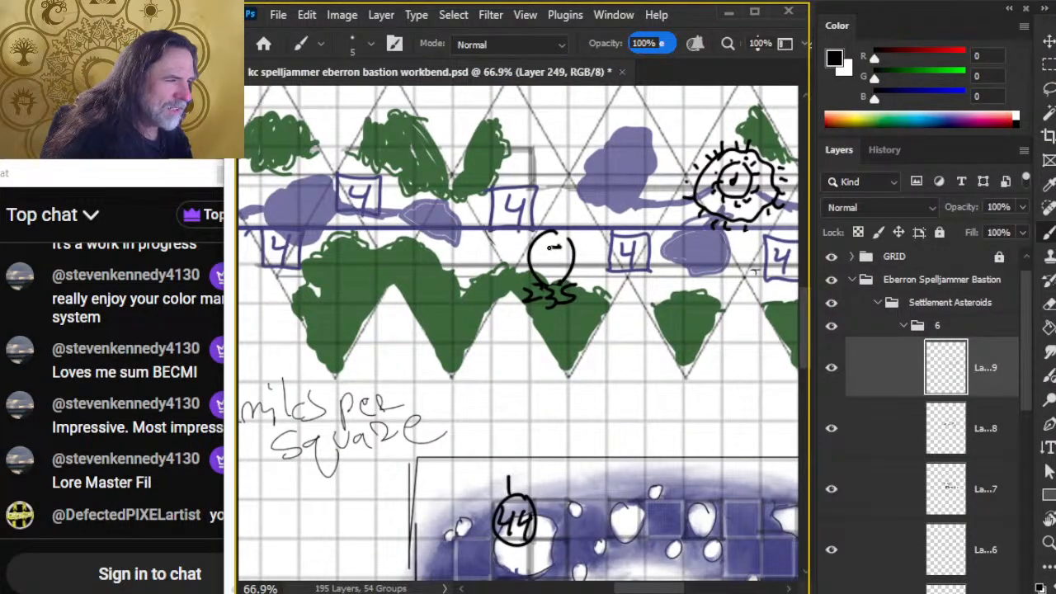
{"action": "left_click_drag", "start_coordinate": [549, 248], "coordinate": [537, 265]}
Step: Brush a small circled 8 with a 4 above it beside the circled 44 on the Scavver Cove map
{"action": "left_click_drag", "start_coordinate": [621, 469], "coordinate": [619, 215]}
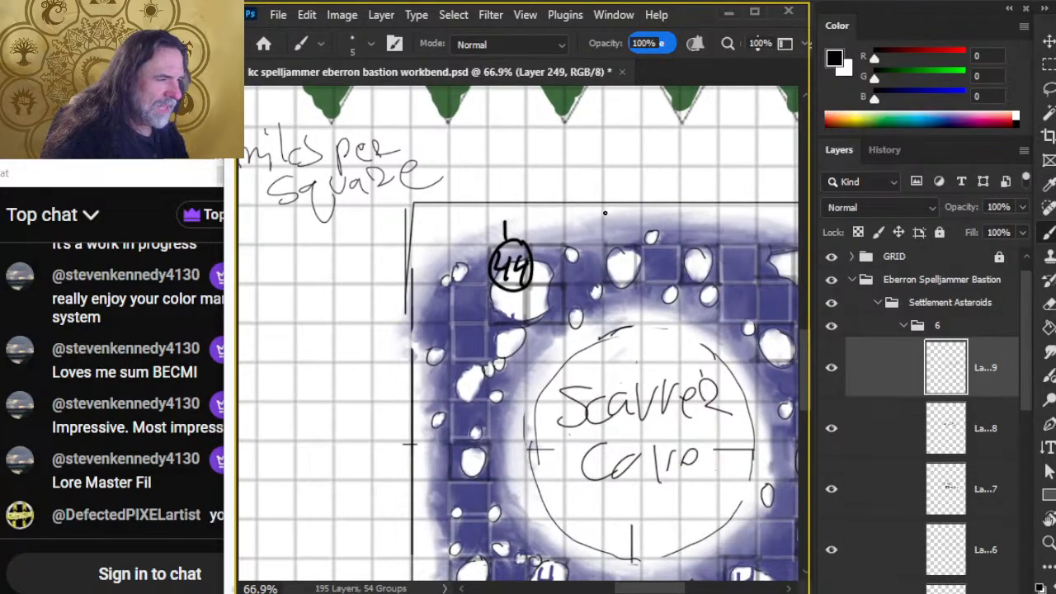
{"action": "mouse_move", "coordinate": [538, 297]}
{"action": "left_mouse_down"}
{"action": "mouse_move", "coordinate": [633, 347]}
{"action": "mouse_move", "coordinate": [500, 295]}
{"action": "left_mouse_up"}
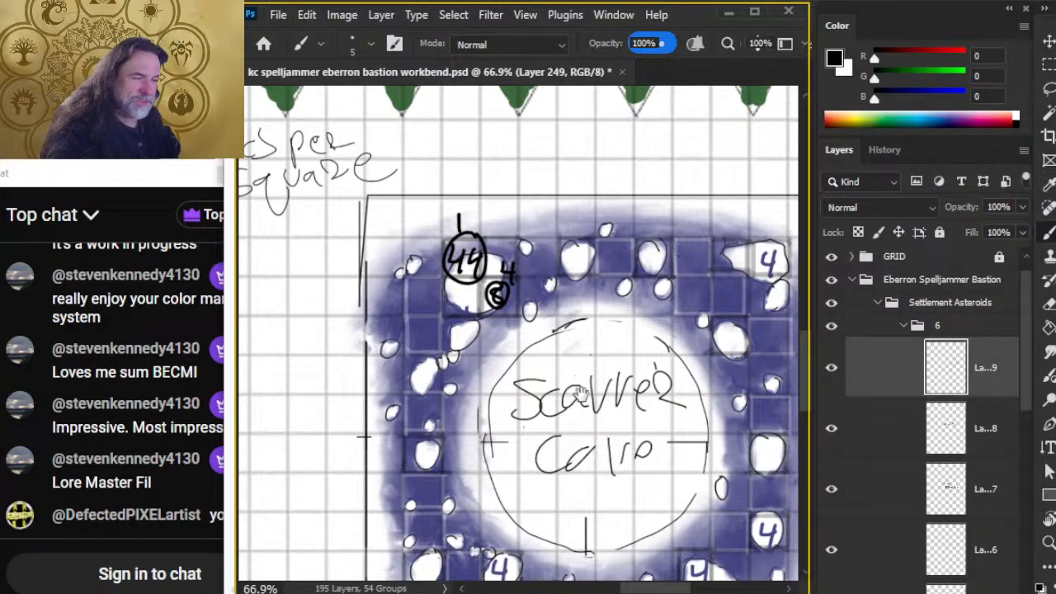
Step: Erase the upper 4 in the southwest asteroid cluster and brush a 4 in its blue-purple on the asteroid southwest of the circled 44
{"action": "left_click_drag", "start_coordinate": [551, 398], "coordinate": [487, 398]}
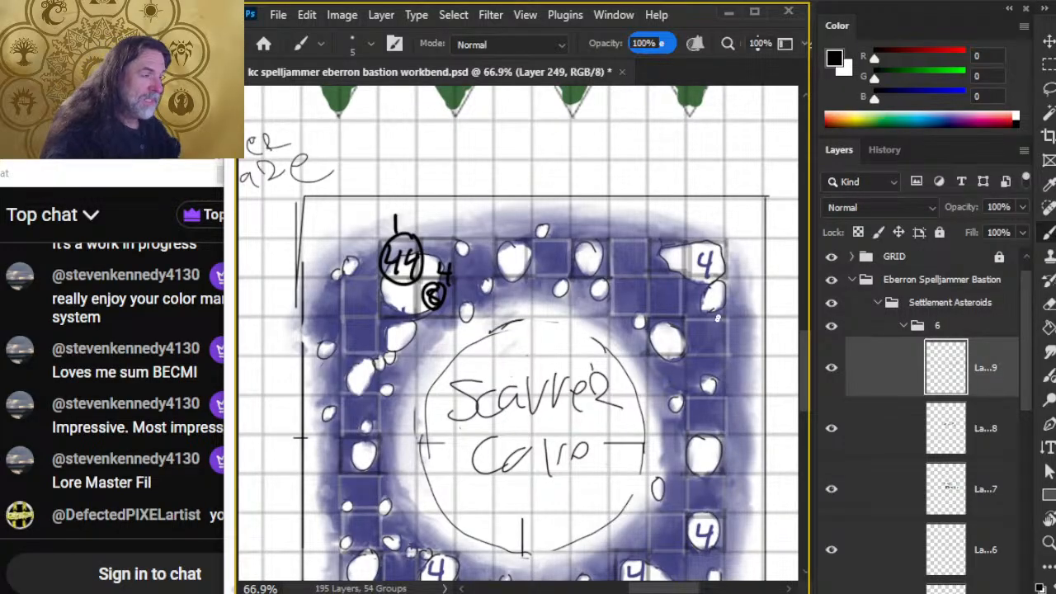
{"action": "left_click_drag", "start_coordinate": [717, 317], "coordinate": [650, 235]}
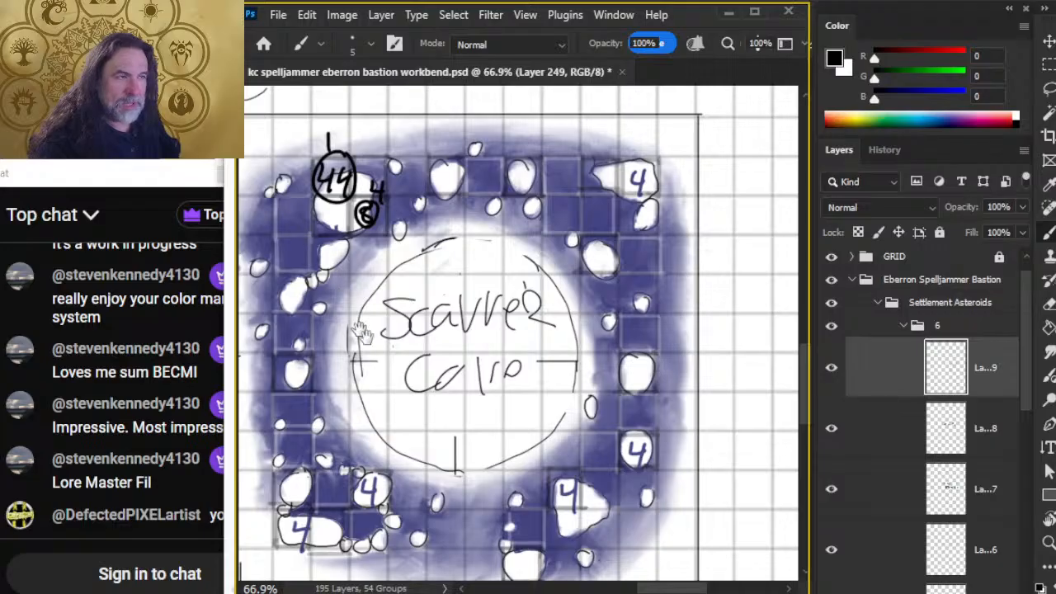
{"action": "mouse_move", "coordinate": [264, 496]}
{"action": "left_mouse_down"}
{"action": "mouse_move", "coordinate": [340, 325]}
{"action": "mouse_move", "coordinate": [394, 324]}
{"action": "left_mouse_up"}
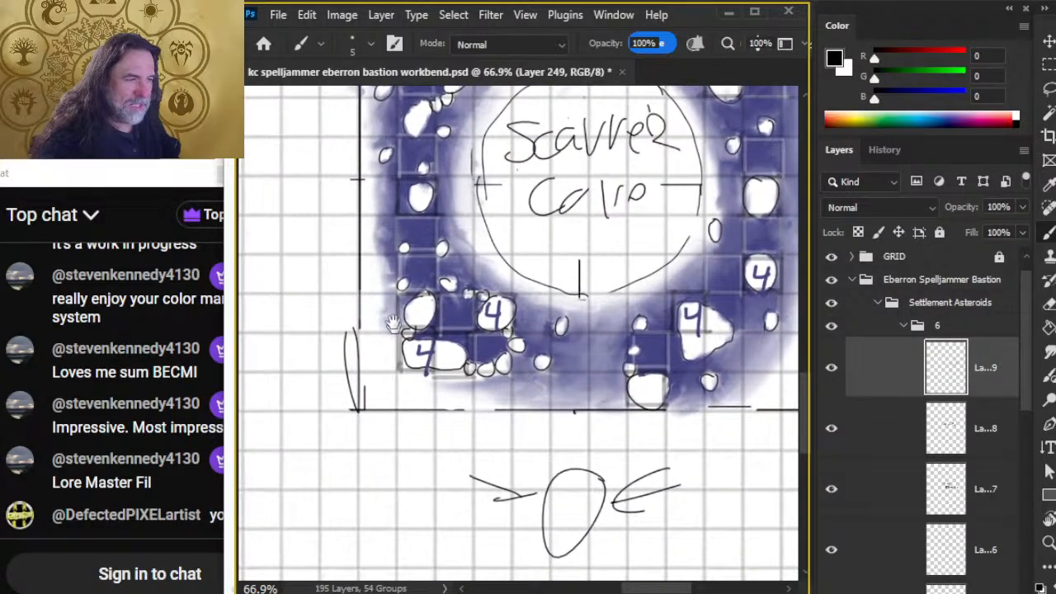
{"action": "left_click_drag", "start_coordinate": [547, 326], "coordinate": [550, 403]}
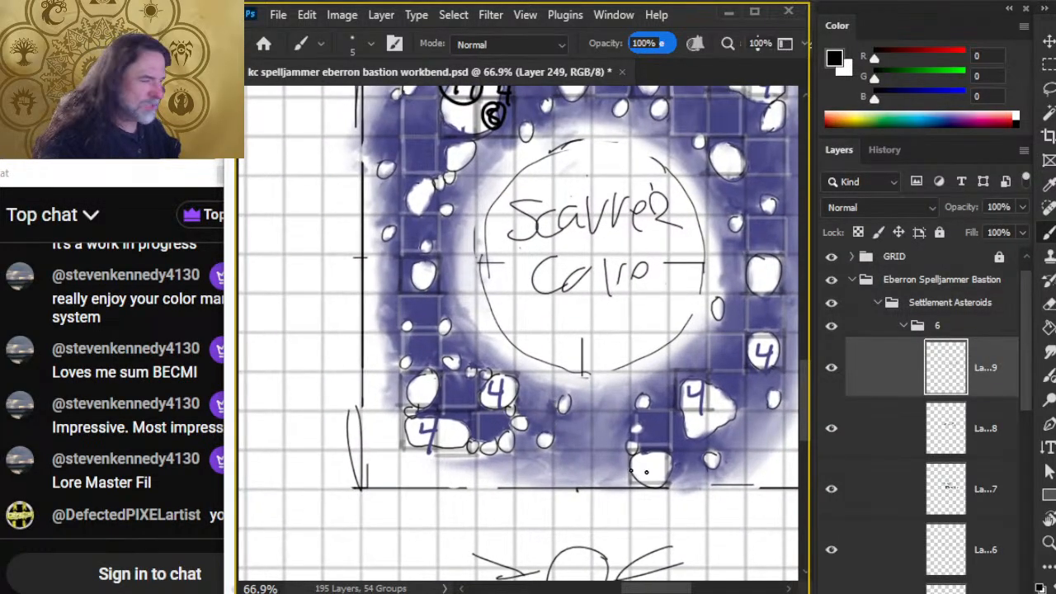
{"action": "key", "text": "e"}
{"action": "left_click_drag", "start_coordinate": [493, 383], "coordinate": [498, 402]}
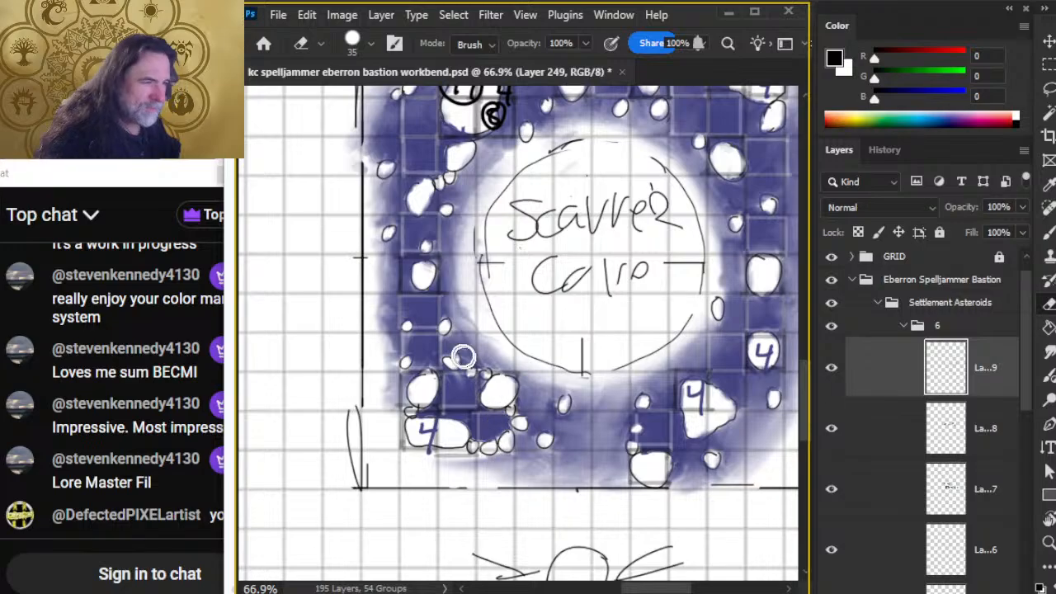
{"action": "key", "text": "b"}
{"action": "left_click", "coordinate": [430, 417], "text": "alt"}
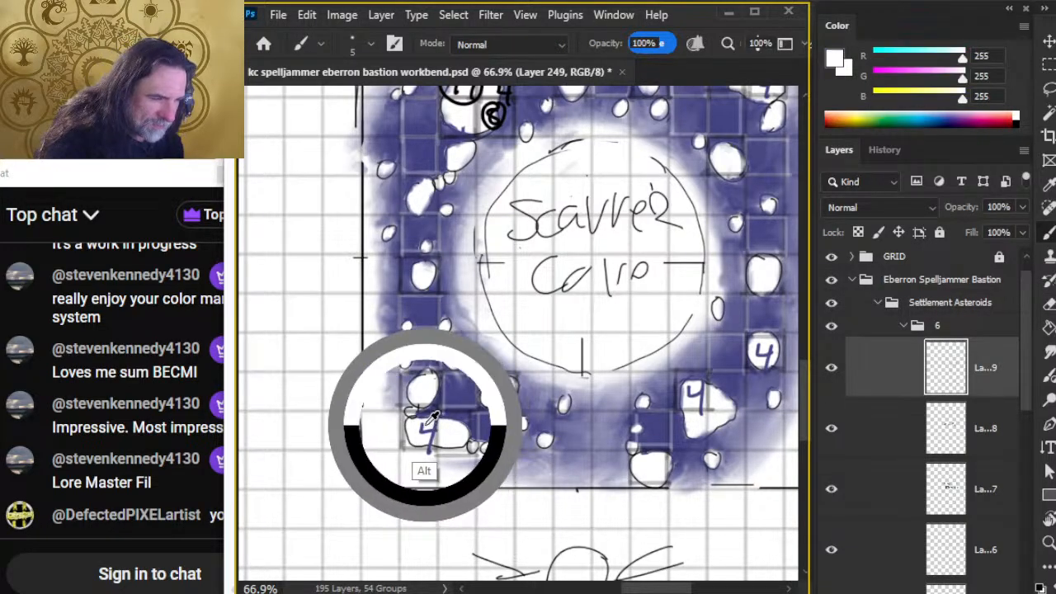
{"action": "left_click_drag", "start_coordinate": [430, 417], "coordinate": [430, 425]}
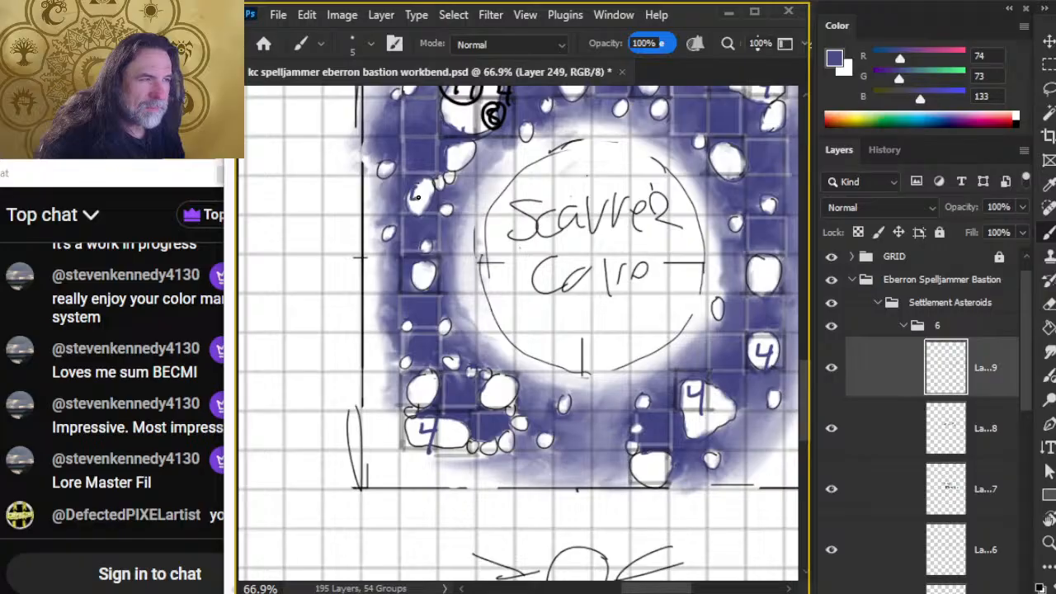
{"action": "left_click_drag", "start_coordinate": [419, 196], "coordinate": [429, 198]}
{"action": "left_click_drag", "start_coordinate": [428, 183], "coordinate": [425, 213]}
{"action": "scroll", "coordinate": [536, 330], "scroll_direction": "up", "scroll_amount": 3}
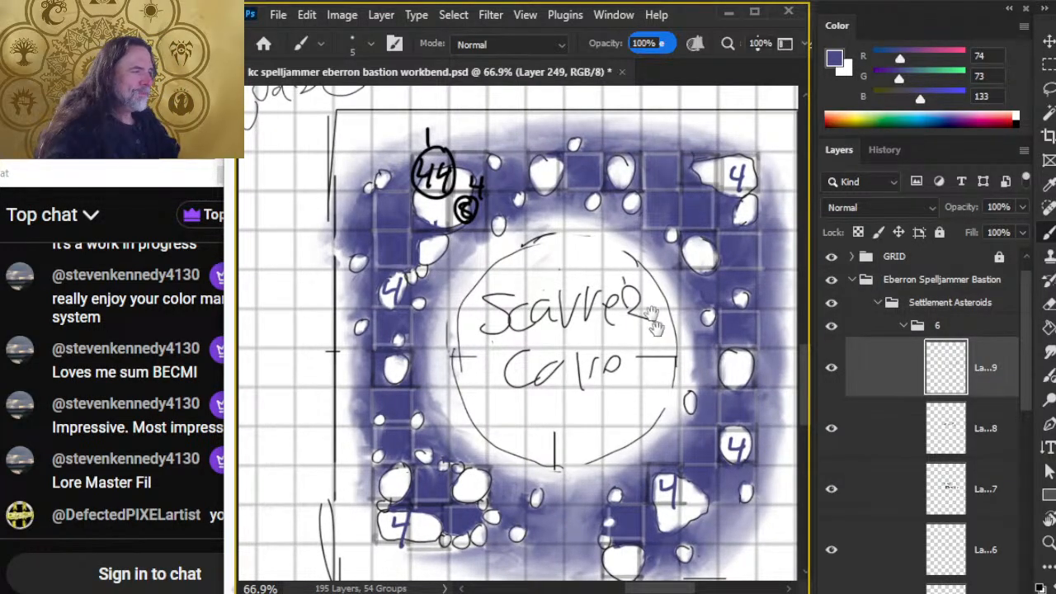
{"action": "left_click_drag", "start_coordinate": [655, 320], "coordinate": [615, 593]}
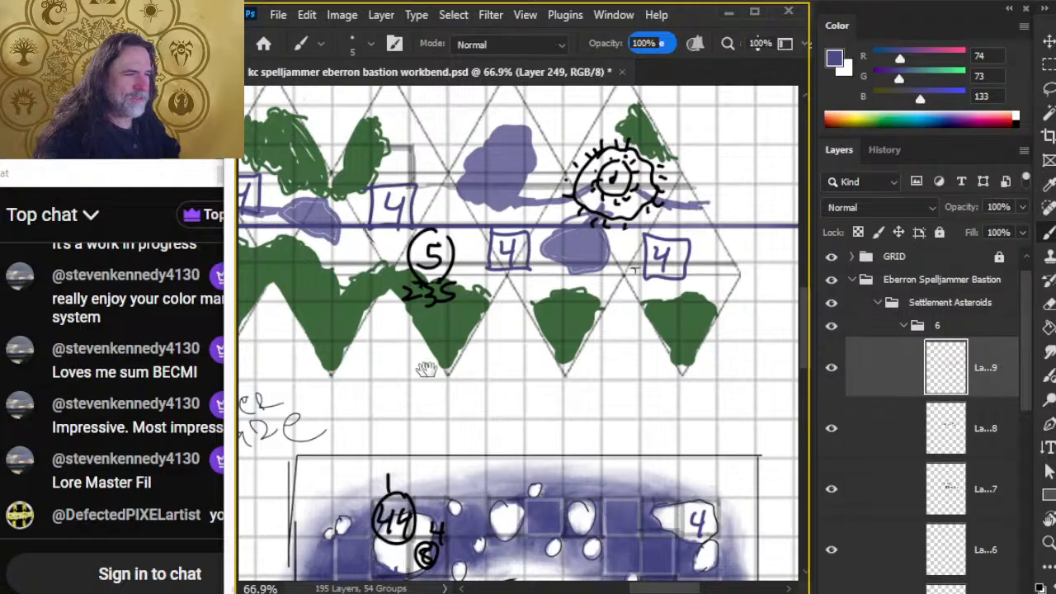
{"action": "left_click_drag", "start_coordinate": [392, 359], "coordinate": [540, 362]}
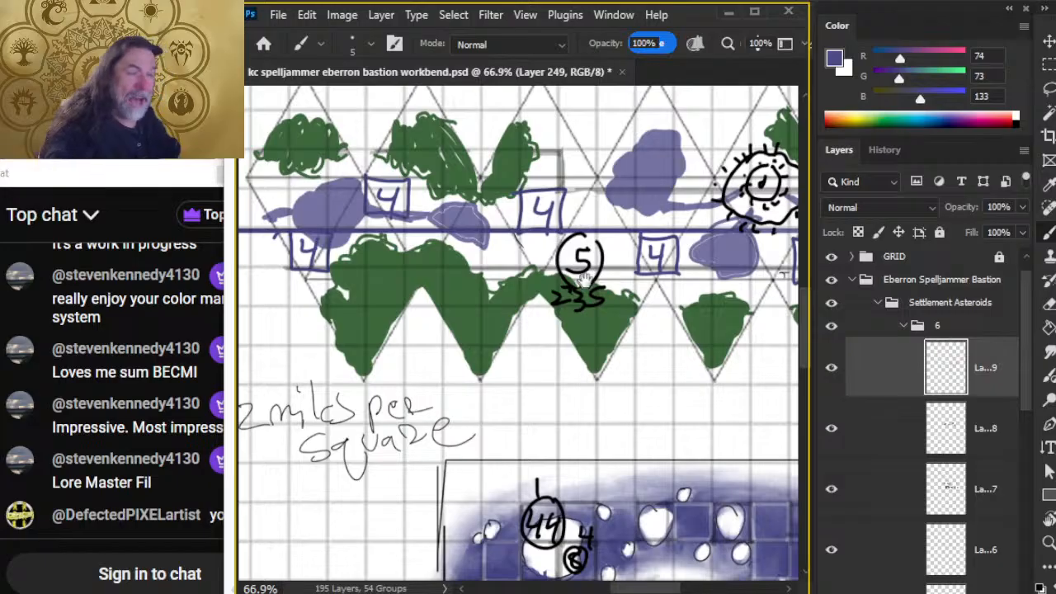
{"action": "left_click_drag", "start_coordinate": [685, 434], "coordinate": [617, 269]}
{"action": "left_click_drag", "start_coordinate": [525, 239], "coordinate": [531, 346]}
{"action": "mouse_move", "coordinate": [473, 436]}
{"action": "left_mouse_down"}
{"action": "mouse_move", "coordinate": [491, 252]}
{"action": "mouse_move", "coordinate": [516, 242]}
{"action": "mouse_move", "coordinate": [483, 241]}
{"action": "mouse_move", "coordinate": [486, 276]}
{"action": "left_mouse_up"}
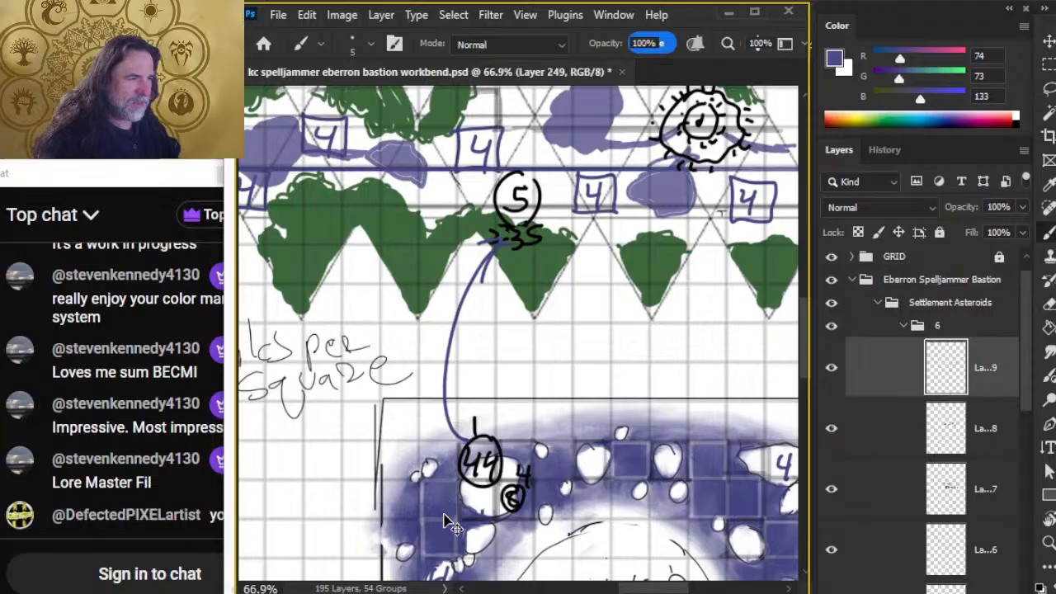
{"action": "key", "text": "ctrl+z"}
{"action": "key", "text": "ctrl+z"}
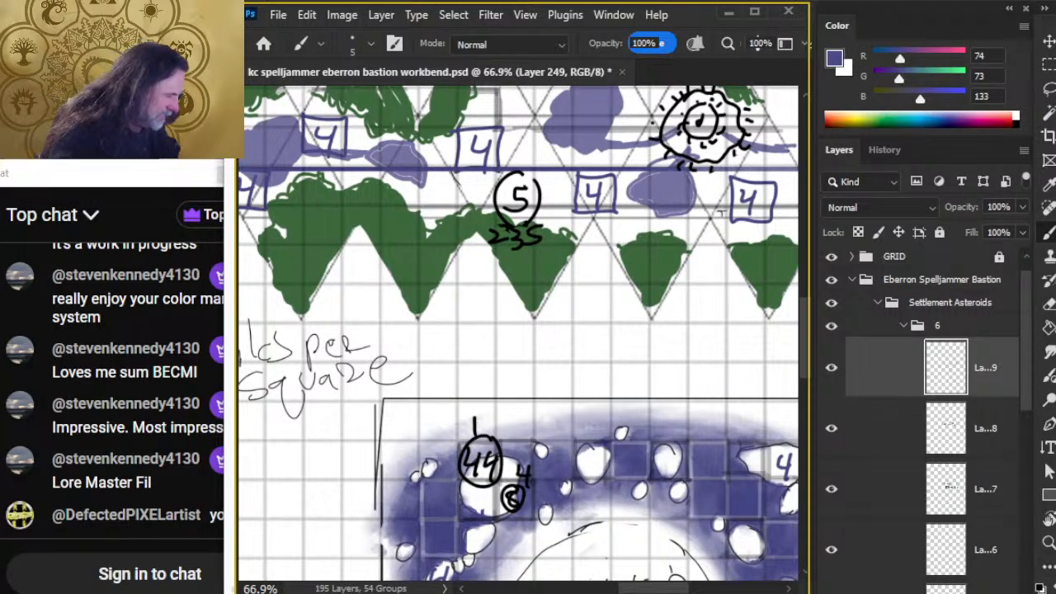
Step: Draw a curved black double-headed arrow linking the surface map's 235 to the circled 44 on the Scavver Cove map
{"action": "left_click", "coordinate": [1043, 587]}
{"action": "mouse_move", "coordinate": [485, 232]}
{"action": "left_mouse_down"}
{"action": "mouse_move", "coordinate": [450, 274]}
{"action": "mouse_move", "coordinate": [459, 425]}
{"action": "mouse_move", "coordinate": [473, 437]}
{"action": "left_mouse_up"}
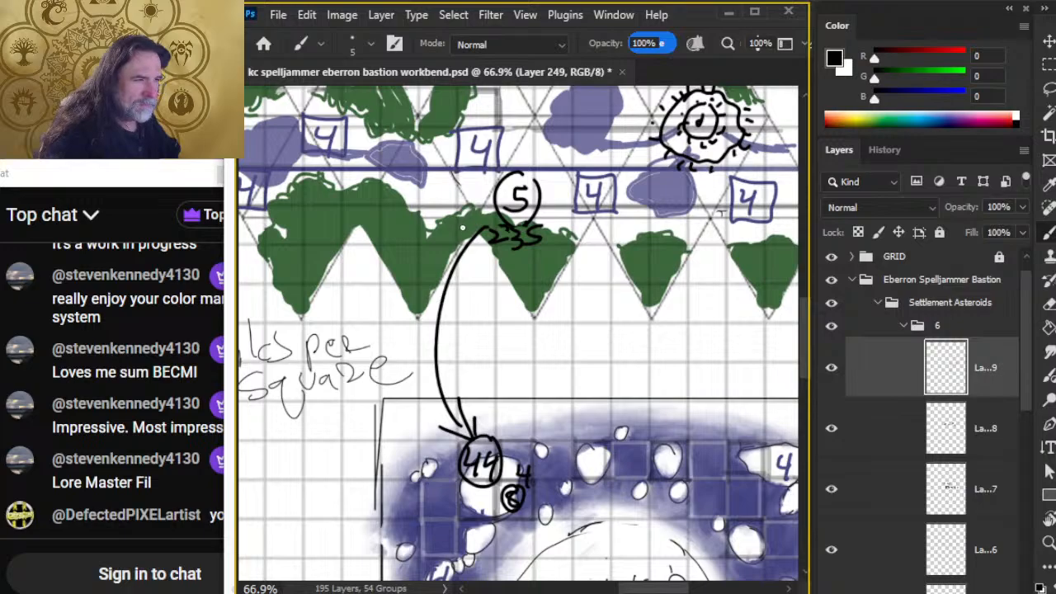
{"action": "left_click_drag", "start_coordinate": [463, 225], "coordinate": [477, 277]}
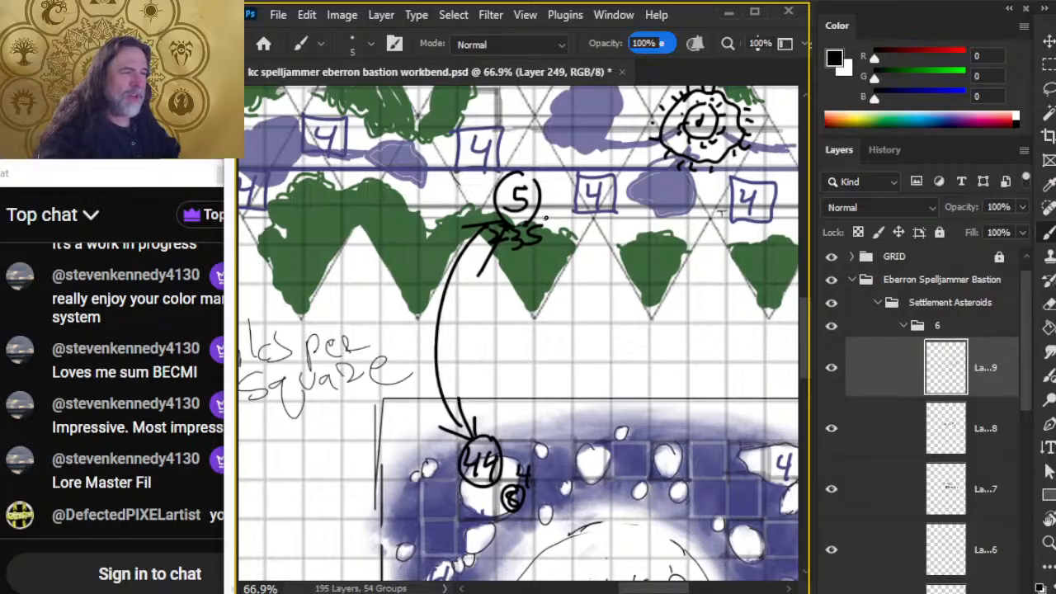
{"action": "scroll", "coordinate": [523, 265], "scroll_direction": "down", "scroll_amount": 5}
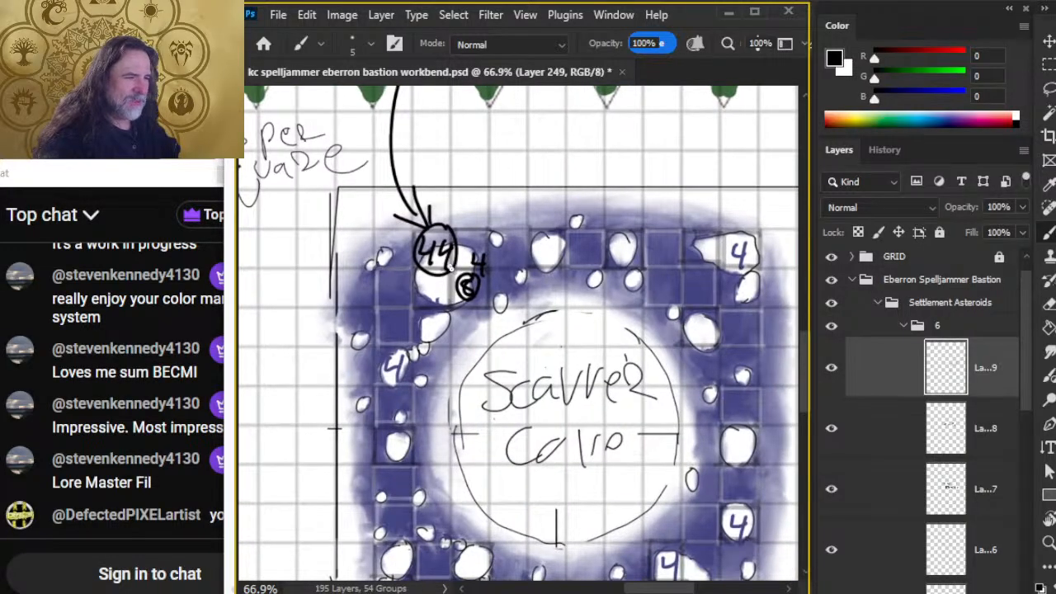
{"action": "left_click_drag", "start_coordinate": [588, 421], "coordinate": [595, 413]}
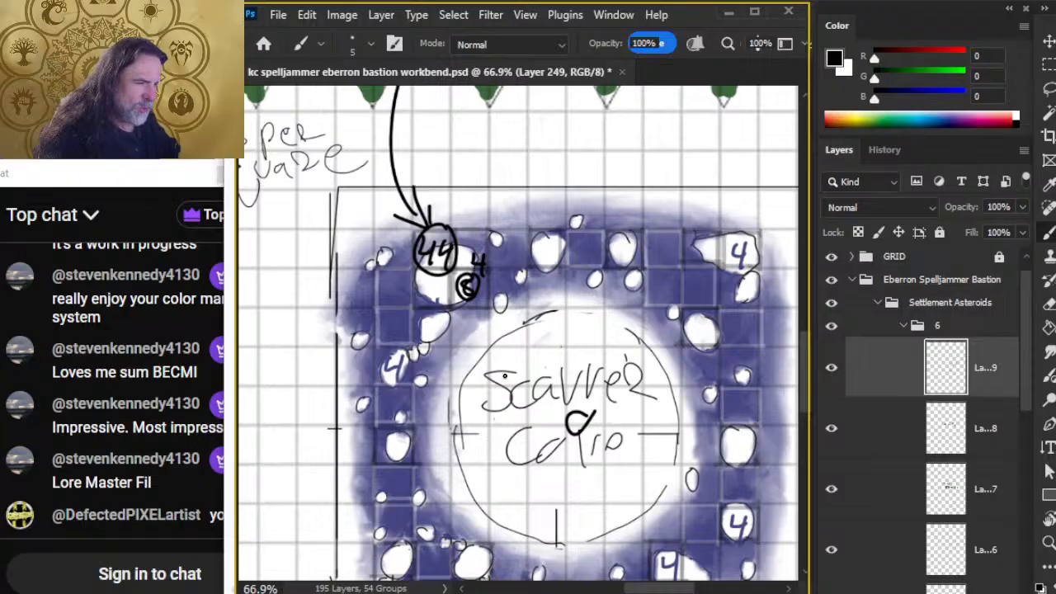
{"action": "key", "text": "ctrl+z"}
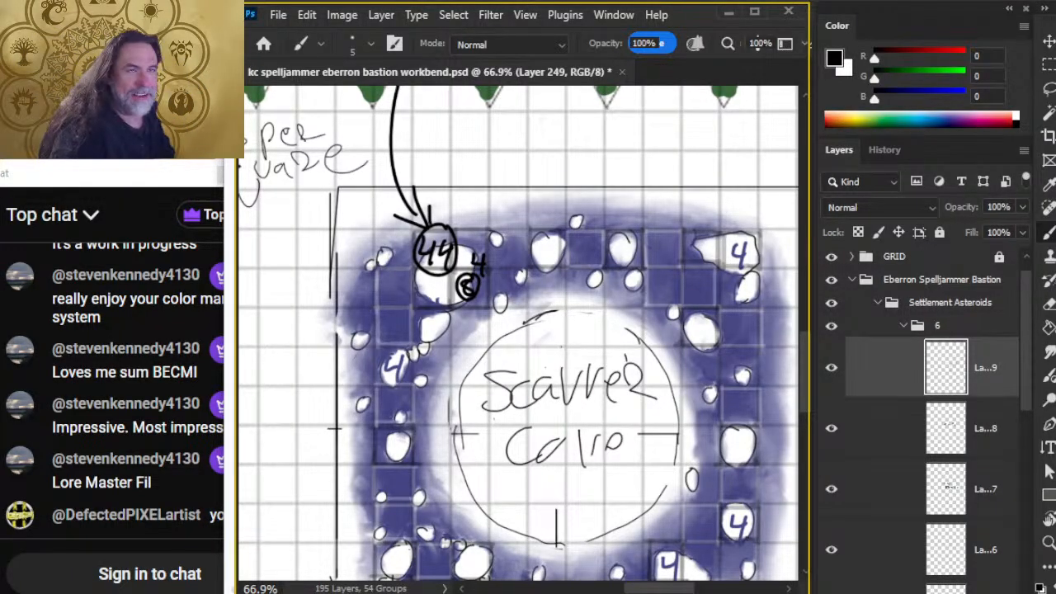
Step: Handwrite the note "- Pegasi mounts from Cragfall" in the blank area west of the Scavver Cove map
{"action": "left_click_drag", "start_coordinate": [536, 344], "coordinate": [640, 357]}
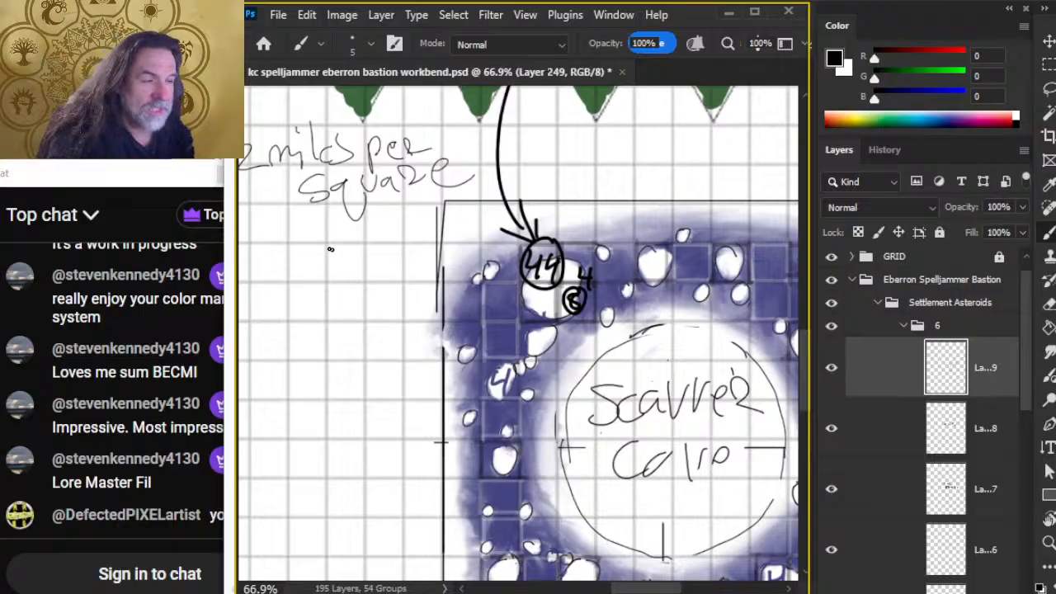
{"action": "left_click_drag", "start_coordinate": [265, 260], "coordinate": [287, 260]}
{"action": "mouse_move", "coordinate": [294, 243]}
{"action": "left_mouse_down"}
{"action": "mouse_move", "coordinate": [296, 271]}
{"action": "mouse_move", "coordinate": [307, 257]}
{"action": "mouse_move", "coordinate": [339, 263]}
{"action": "mouse_move", "coordinate": [373, 249]}
{"action": "left_mouse_up"}
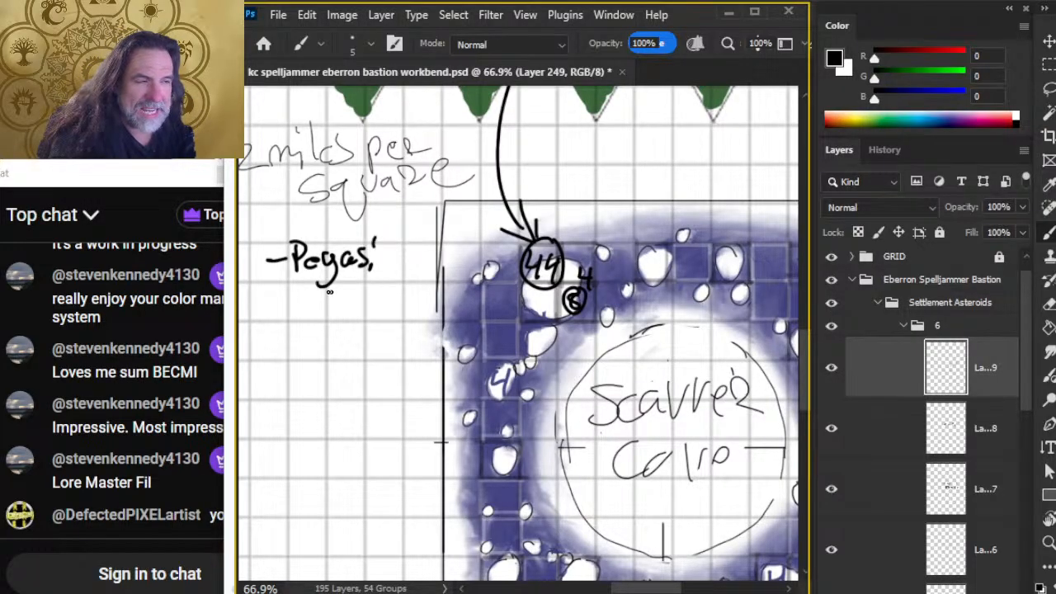
{"action": "mouse_move", "coordinate": [293, 290]}
{"action": "left_mouse_down"}
{"action": "mouse_move", "coordinate": [335, 297]}
{"action": "mouse_move", "coordinate": [373, 279]}
{"action": "mouse_move", "coordinate": [378, 299]}
{"action": "left_mouse_up"}
{"action": "mouse_move", "coordinate": [296, 346]}
{"action": "left_mouse_down"}
{"action": "mouse_move", "coordinate": [304, 318]}
{"action": "mouse_move", "coordinate": [324, 332]}
{"action": "mouse_move", "coordinate": [343, 323]}
{"action": "mouse_move", "coordinate": [351, 332]}
{"action": "mouse_move", "coordinate": [338, 350]}
{"action": "mouse_move", "coordinate": [356, 354]}
{"action": "mouse_move", "coordinate": [356, 370]}
{"action": "mouse_move", "coordinate": [378, 334]}
{"action": "mouse_move", "coordinate": [401, 354]}
{"action": "mouse_move", "coordinate": [405, 325]}
{"action": "left_mouse_up"}
Step: Handwrite a second note item, "- 2x50' Hauler", beneath the Cragfall mounts note
{"action": "left_click_drag", "start_coordinate": [256, 419], "coordinate": [280, 414]}
{"action": "mouse_move", "coordinate": [277, 401]}
{"action": "left_mouse_down"}
{"action": "mouse_move", "coordinate": [313, 419]}
{"action": "mouse_move", "coordinate": [320, 402]}
{"action": "mouse_move", "coordinate": [329, 418]}
{"action": "mouse_move", "coordinate": [304, 419]}
{"action": "left_mouse_up"}
{"action": "left_click", "coordinate": [348, 414]}
{"action": "left_click_drag", "start_coordinate": [345, 396], "coordinate": [353, 414]}
{"action": "left_click_drag", "start_coordinate": [360, 381], "coordinate": [375, 415]}
{"action": "mouse_move", "coordinate": [375, 406]}
{"action": "left_mouse_down"}
{"action": "mouse_move", "coordinate": [387, 396]}
{"action": "mouse_move", "coordinate": [386, 410]}
{"action": "left_mouse_up"}
{"action": "mouse_move", "coordinate": [398, 395]}
{"action": "left_mouse_down"}
{"action": "mouse_move", "coordinate": [416, 372]}
{"action": "mouse_move", "coordinate": [415, 398]}
{"action": "left_mouse_up"}
{"action": "left_click_drag", "start_coordinate": [423, 388], "coordinate": [447, 388]}
{"action": "left_click_drag", "start_coordinate": [418, 405], "coordinate": [448, 395]}
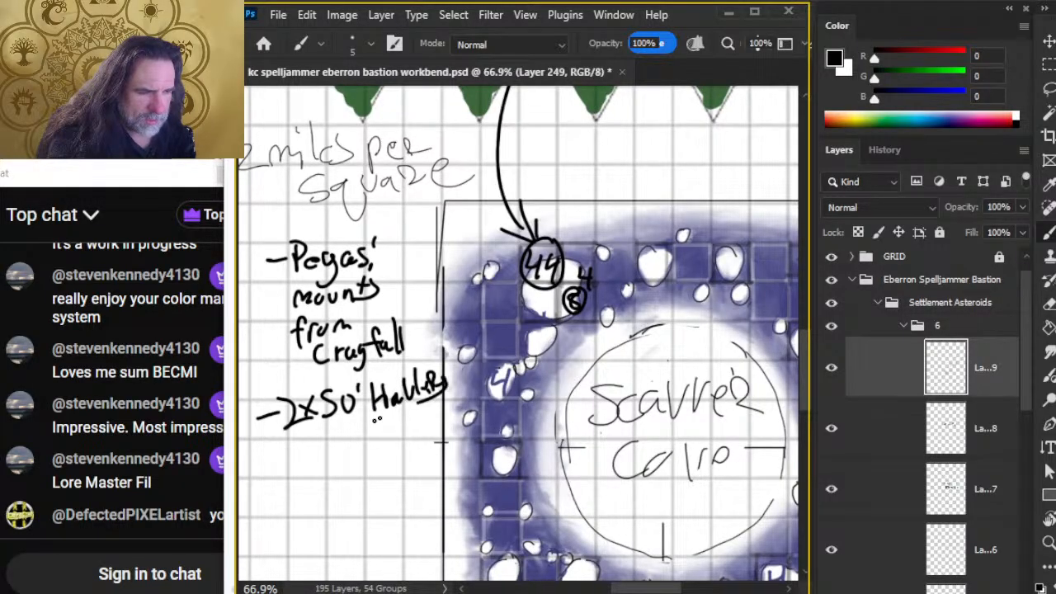
Step: Write "minor" beneath the 2x50' note item and underline it
{"action": "left_click_drag", "start_coordinate": [307, 463], "coordinate": [338, 449]}
{"action": "mouse_move", "coordinate": [336, 421]}
{"action": "left_mouse_down"}
{"action": "mouse_move", "coordinate": [351, 453]}
{"action": "mouse_move", "coordinate": [388, 439]}
{"action": "left_mouse_up"}
{"action": "key", "text": "e"}
{"action": "key", "text": "b"}
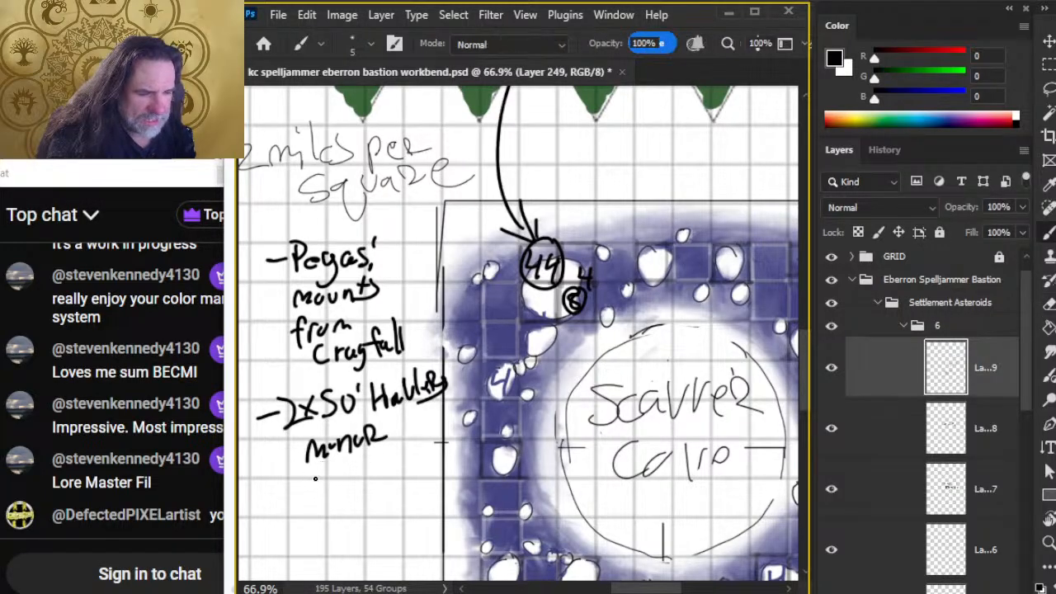
{"action": "left_click_drag", "start_coordinate": [304, 476], "coordinate": [395, 449]}
{"action": "left_click_drag", "start_coordinate": [322, 429], "coordinate": [322, 443]}
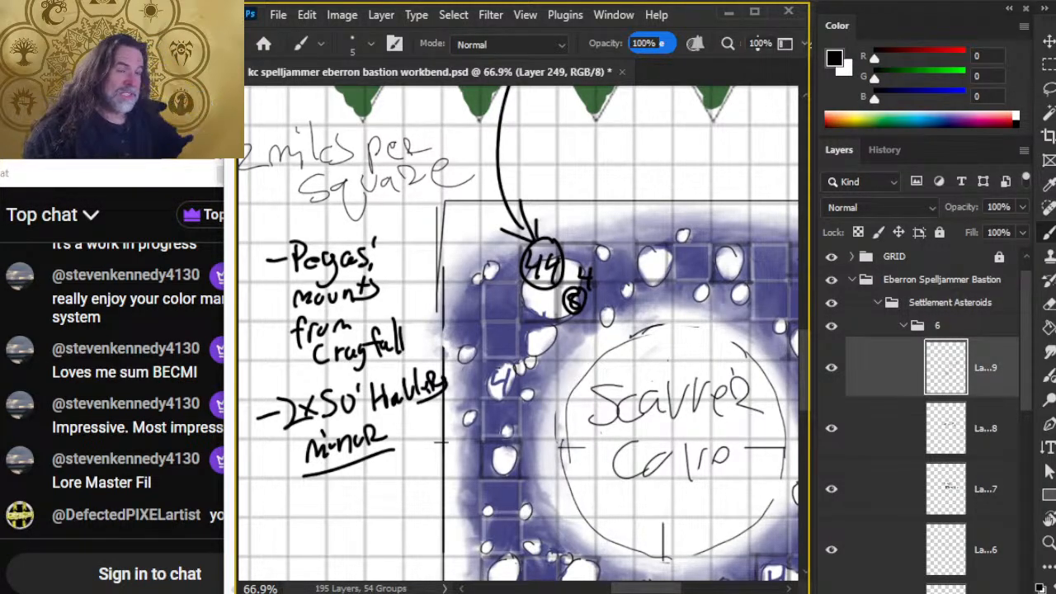
Step: Switch to the stream's YouTube page and open the Spelljammer Combat & Exploration product link on DMsGuild from the description
{"action": "key", "text": "alt+Tab"}
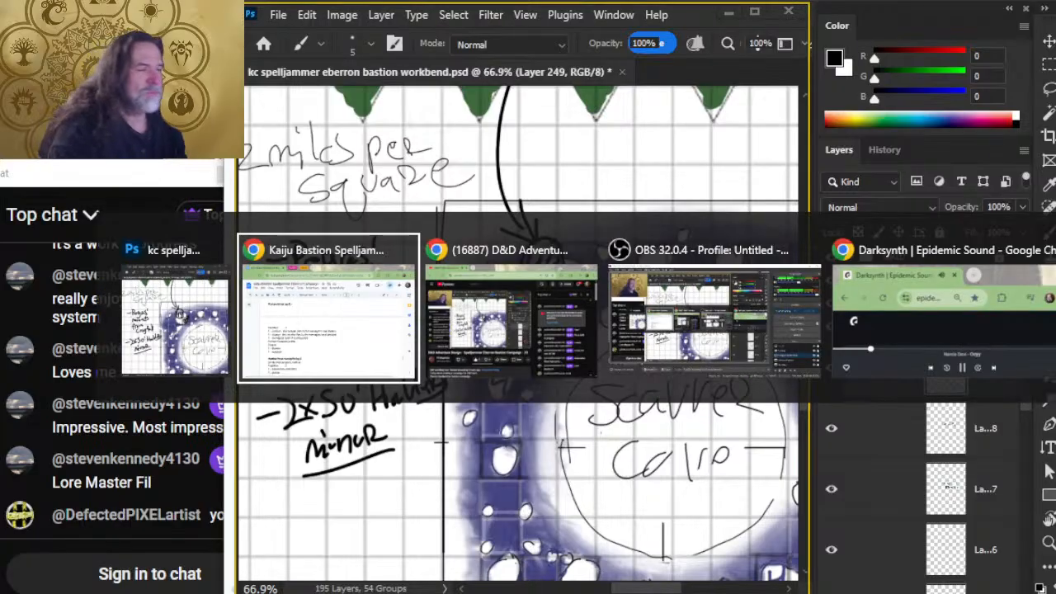
{"action": "key", "text": "alt+Tab"}
{"action": "scroll", "coordinate": [381, 505], "scroll_direction": "down", "scroll_amount": 5}
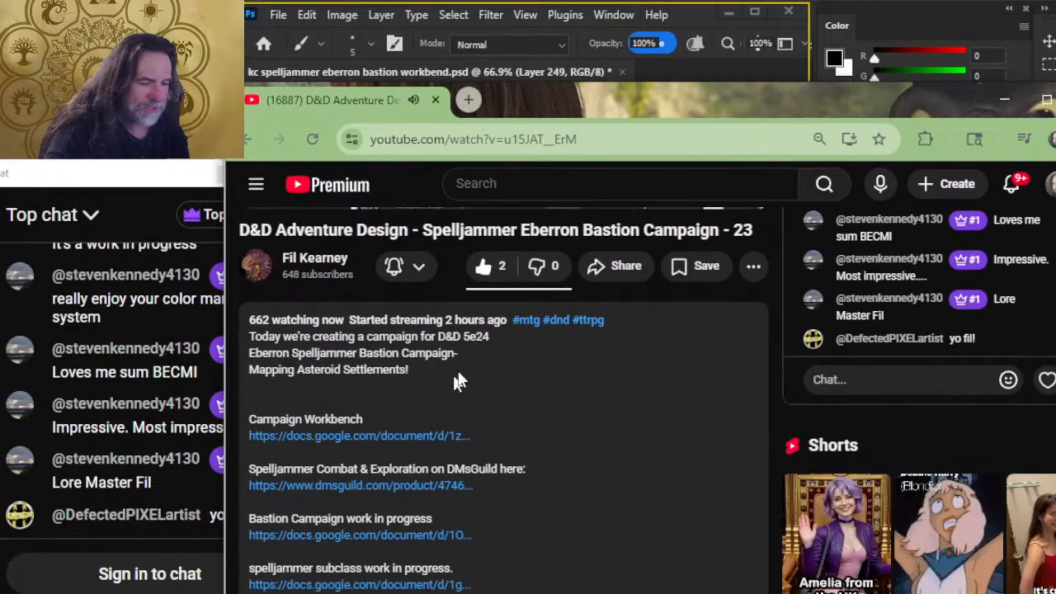
{"action": "scroll", "coordinate": [396, 479], "scroll_direction": "down", "scroll_amount": 2}
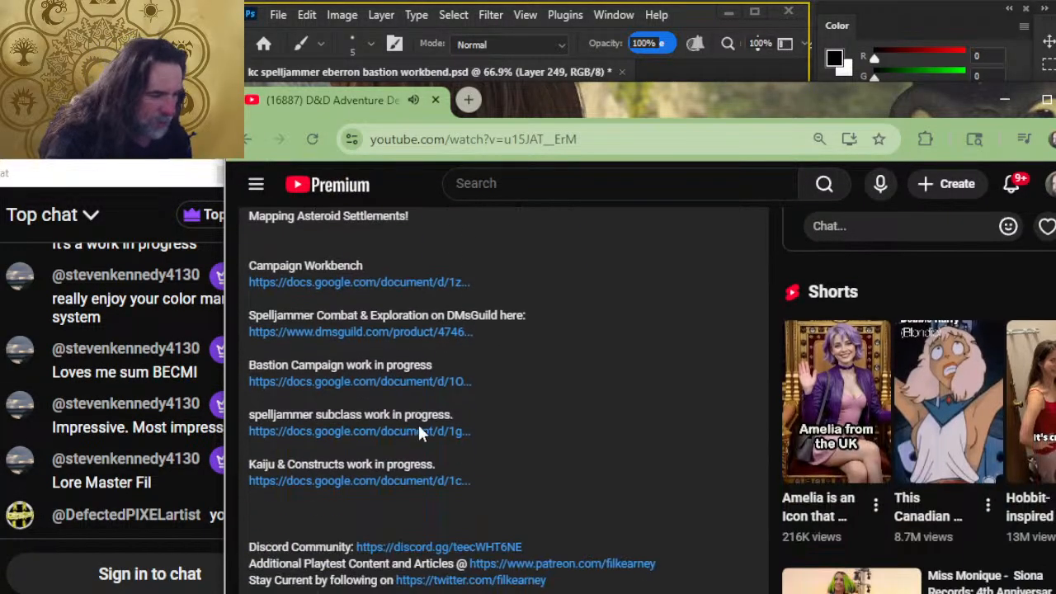
{"action": "left_click", "coordinate": [300, 333]}
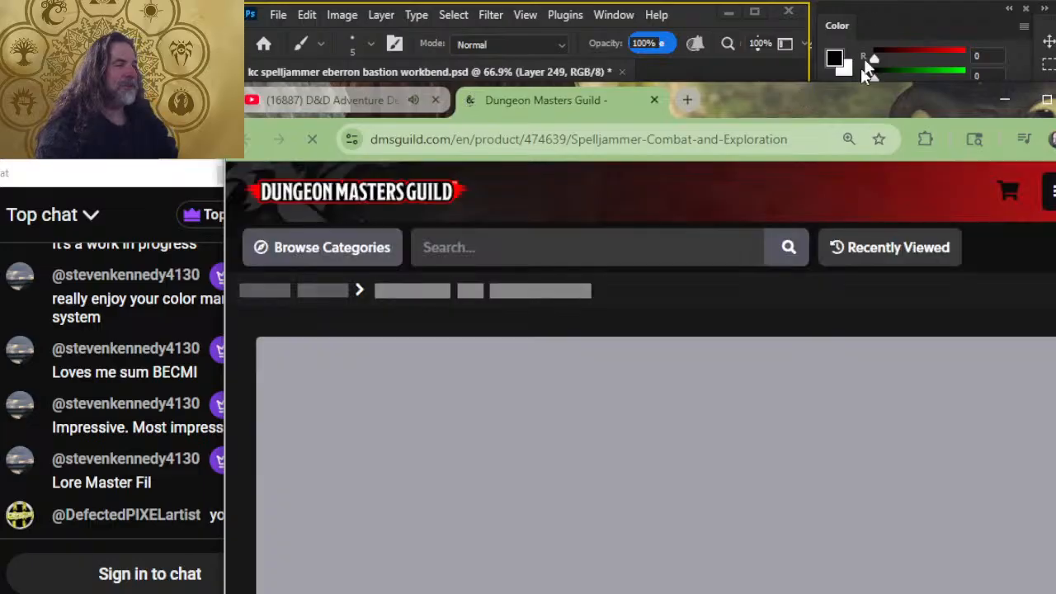
{"action": "left_click_drag", "start_coordinate": [847, 117], "coordinate": [863, 54]}
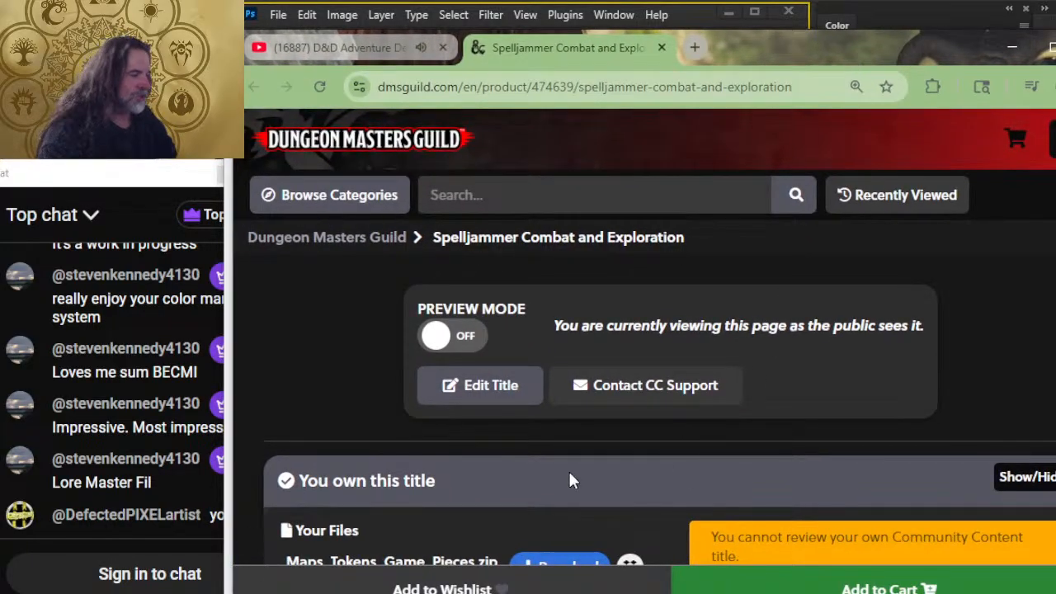
Step: Open the PDF preview of Spelljammer Combat and Exploration and examine its table of contents
{"action": "scroll", "coordinate": [553, 471], "scroll_direction": "down", "scroll_amount": 4}
{"action": "scroll", "coordinate": [546, 470], "scroll_direction": "down", "scroll_amount": 3}
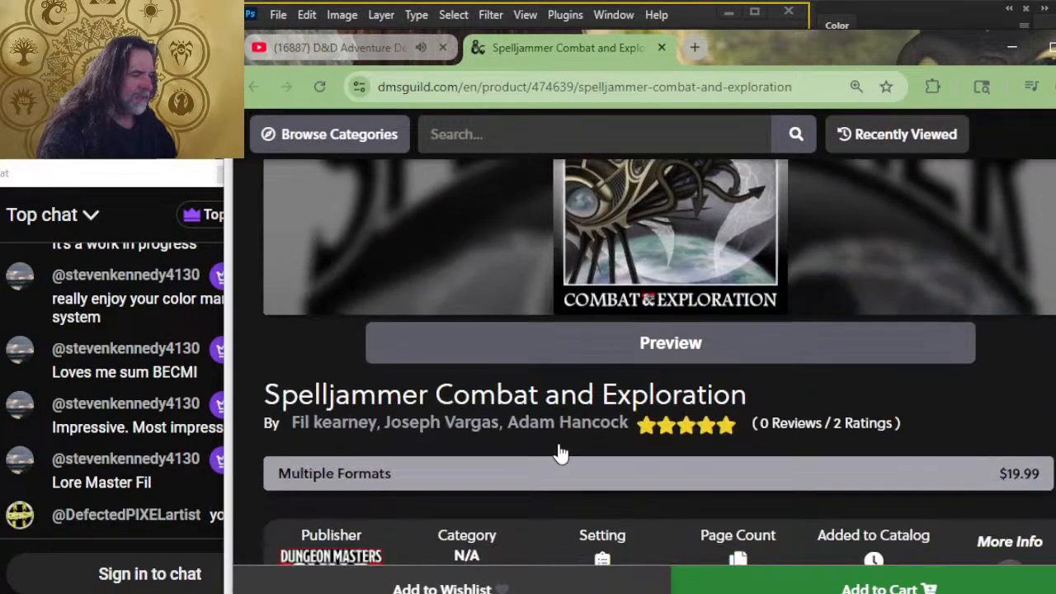
{"action": "left_click", "coordinate": [602, 358]}
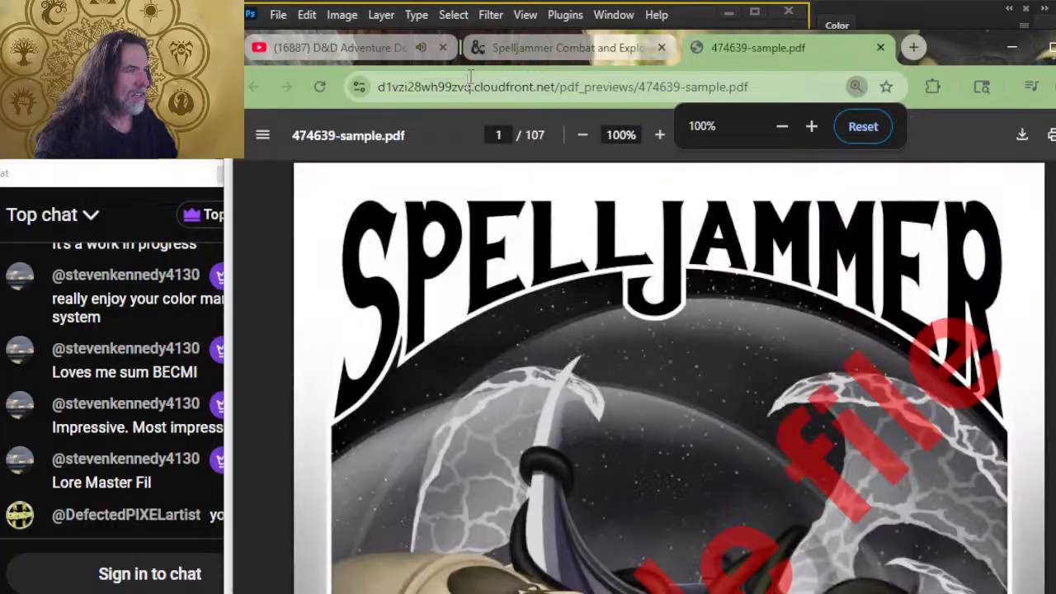
{"action": "scroll", "coordinate": [545, 227], "scroll_direction": "down", "scroll_amount": 10}
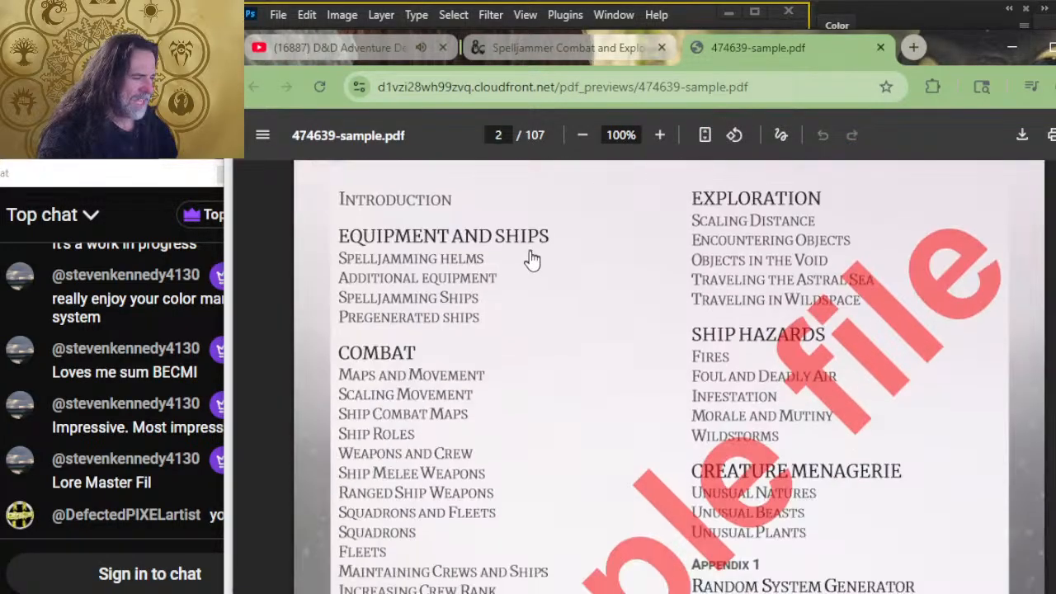
Step: Jump to the Pregenerated Ships section of the PDF preview and examine the vessel and craft tables
{"action": "left_click", "coordinate": [441, 317]}
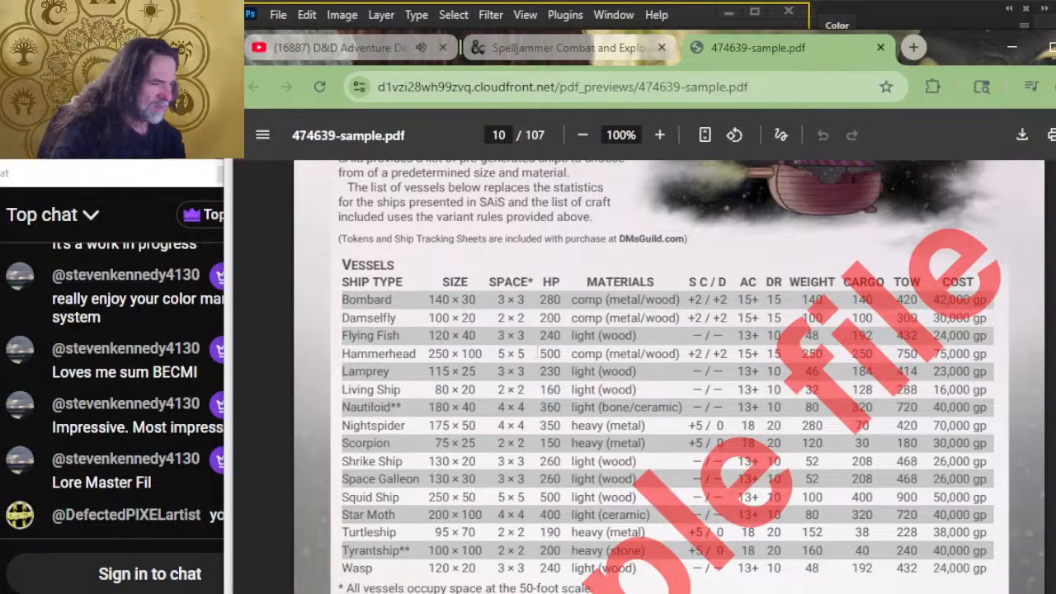
{"action": "scroll", "coordinate": [538, 350], "scroll_direction": "down", "scroll_amount": 4}
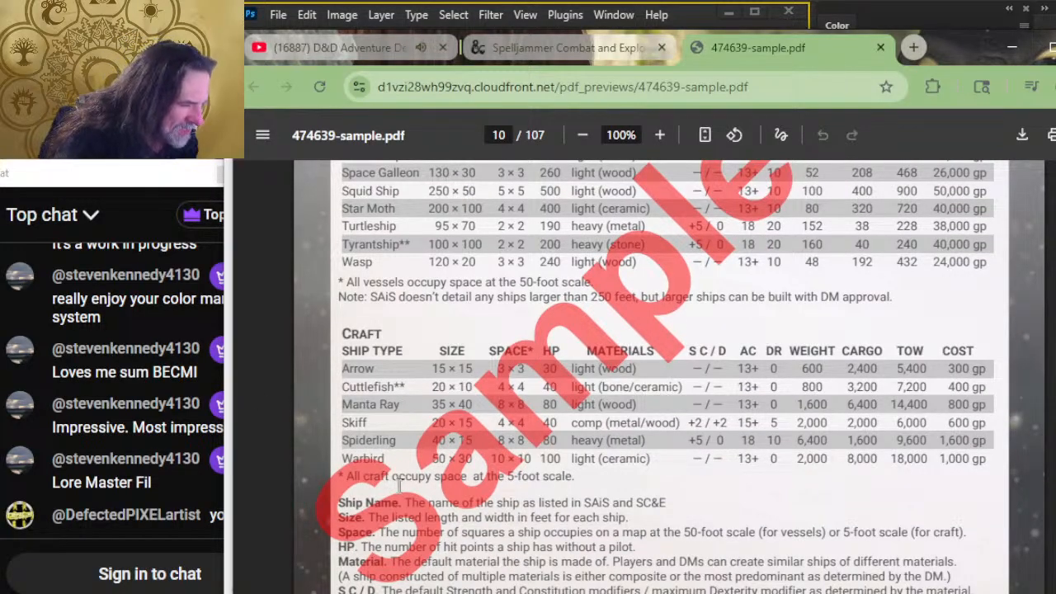
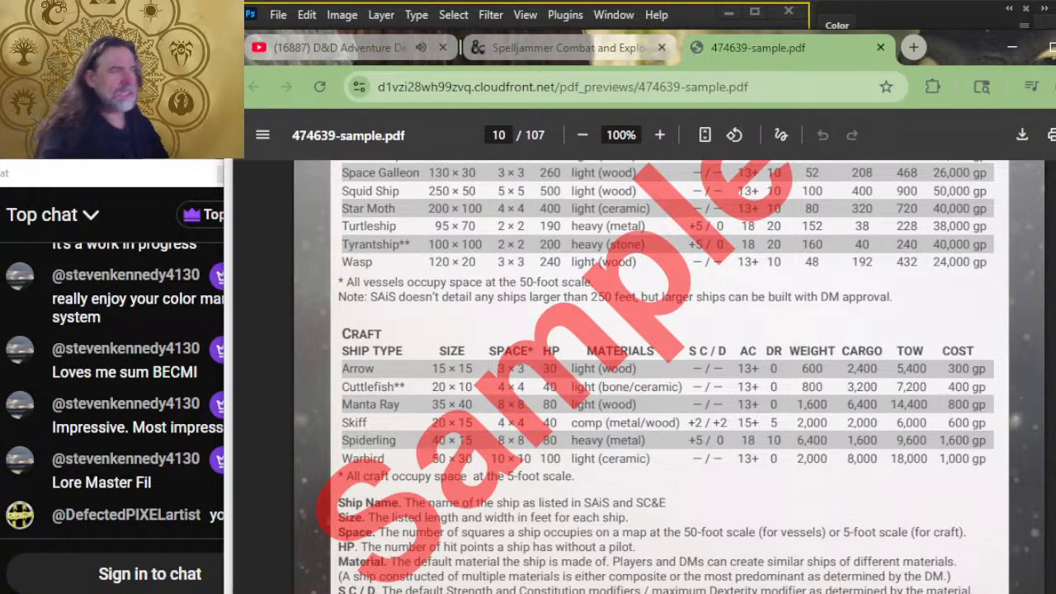
Step: Switch to the 2024 Bastion Campaigns document in the Bastion group and find the Magic Items facility table
{"action": "key", "text": "alt+Tab"}
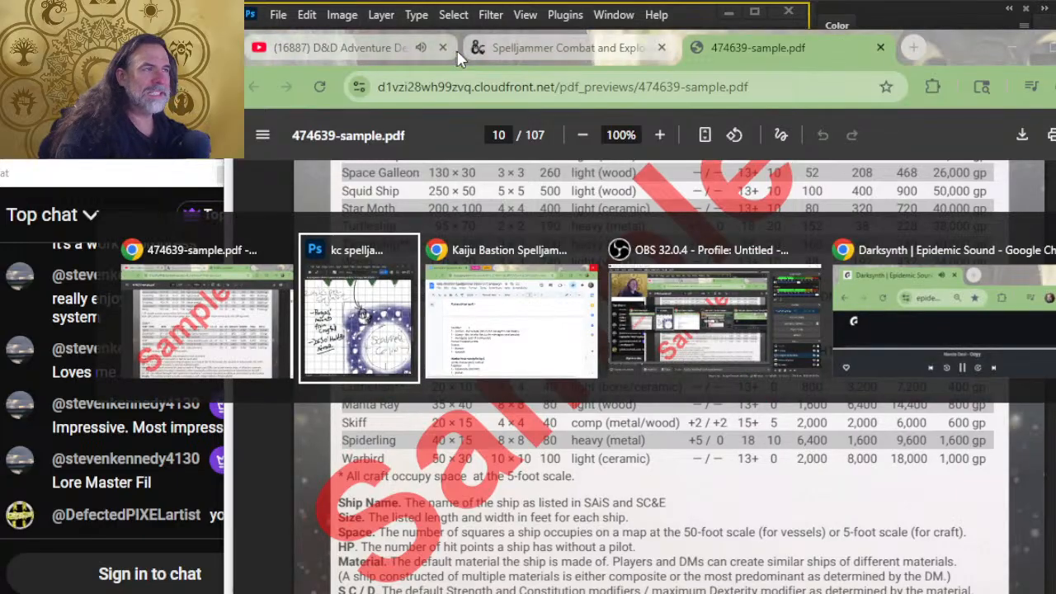
{"action": "key", "text": "alt+Tab"}
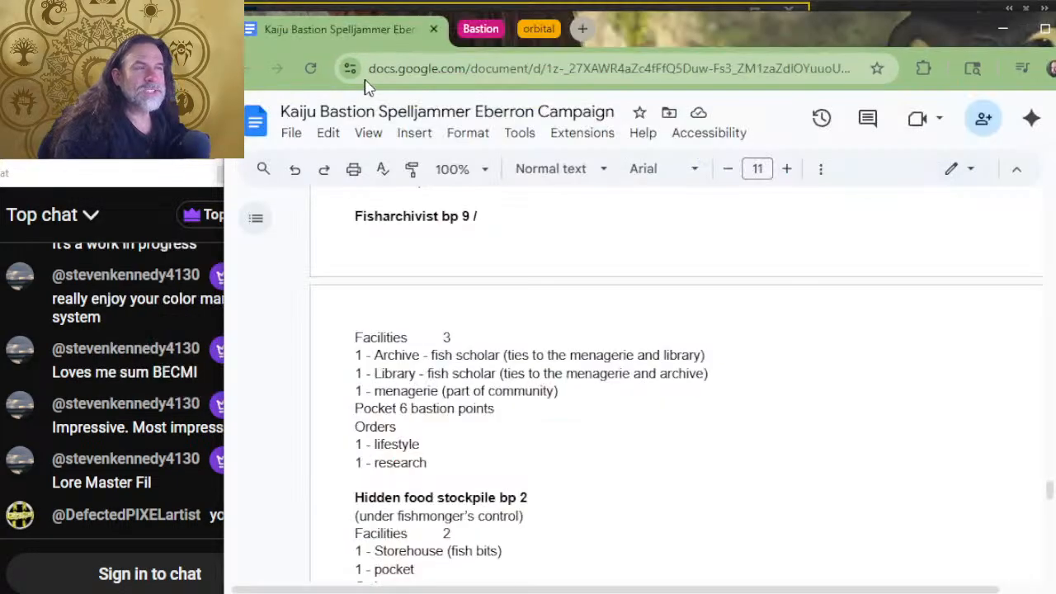
{"action": "left_click", "coordinate": [480, 29]}
{"action": "left_click", "coordinate": [513, 33]}
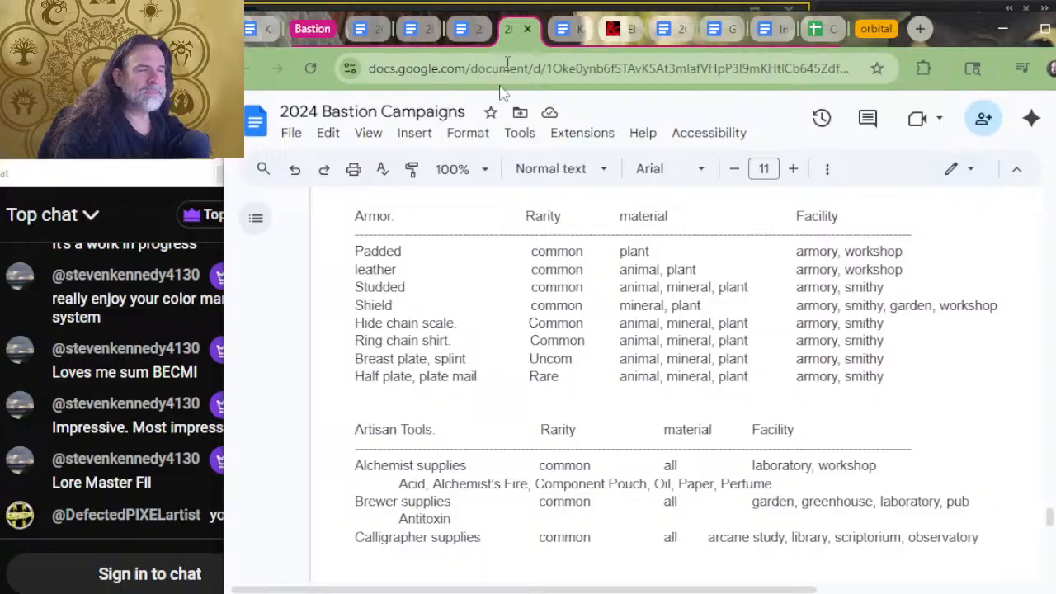
{"action": "scroll", "coordinate": [536, 363], "scroll_direction": "down", "scroll_amount": 8}
{"action": "scroll", "coordinate": [596, 326], "scroll_direction": "down", "scroll_amount": 10}
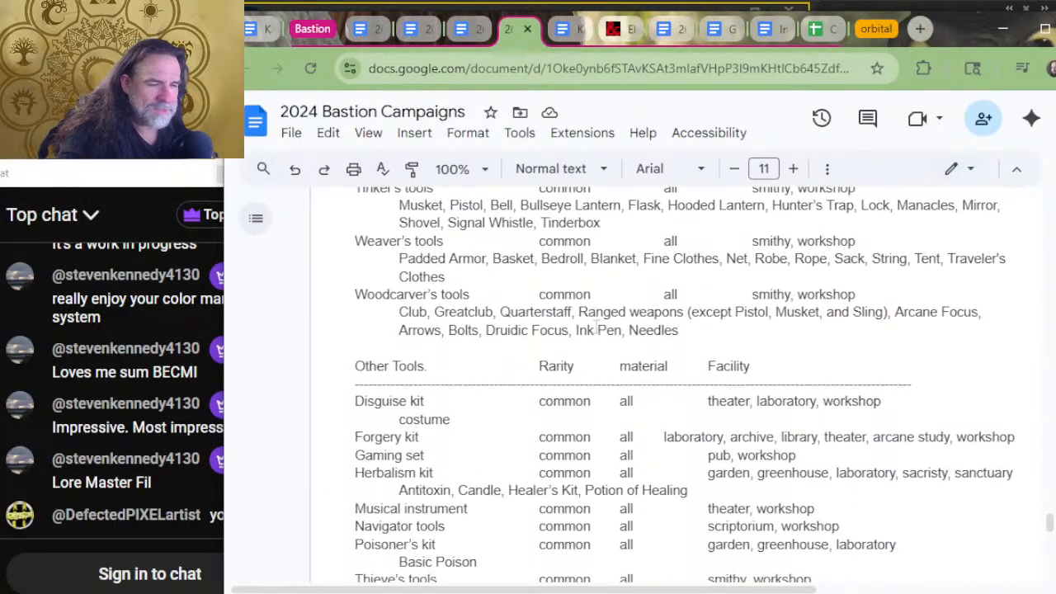
{"action": "scroll", "coordinate": [622, 320], "scroll_direction": "down", "scroll_amount": 20}
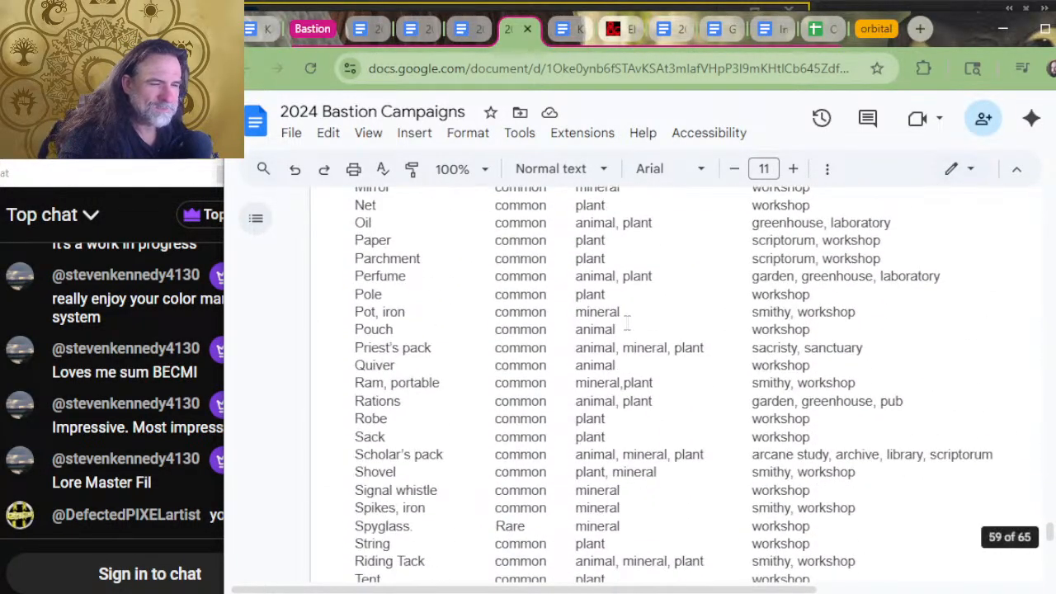
{"action": "scroll", "coordinate": [627, 324], "scroll_direction": "down", "scroll_amount": 1}
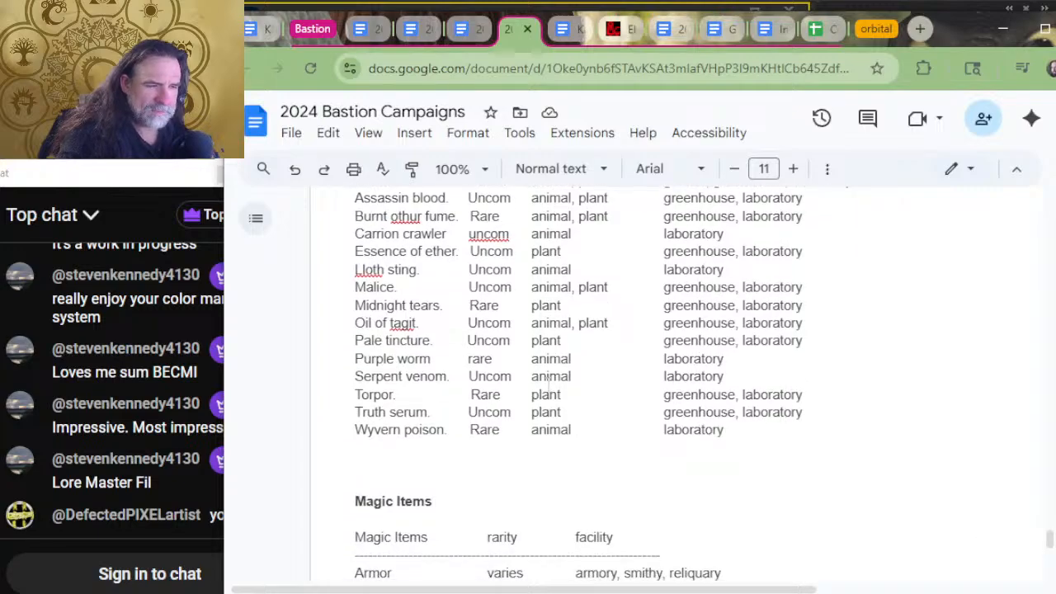
{"action": "scroll", "coordinate": [528, 413], "scroll_direction": "down", "scroll_amount": 10}
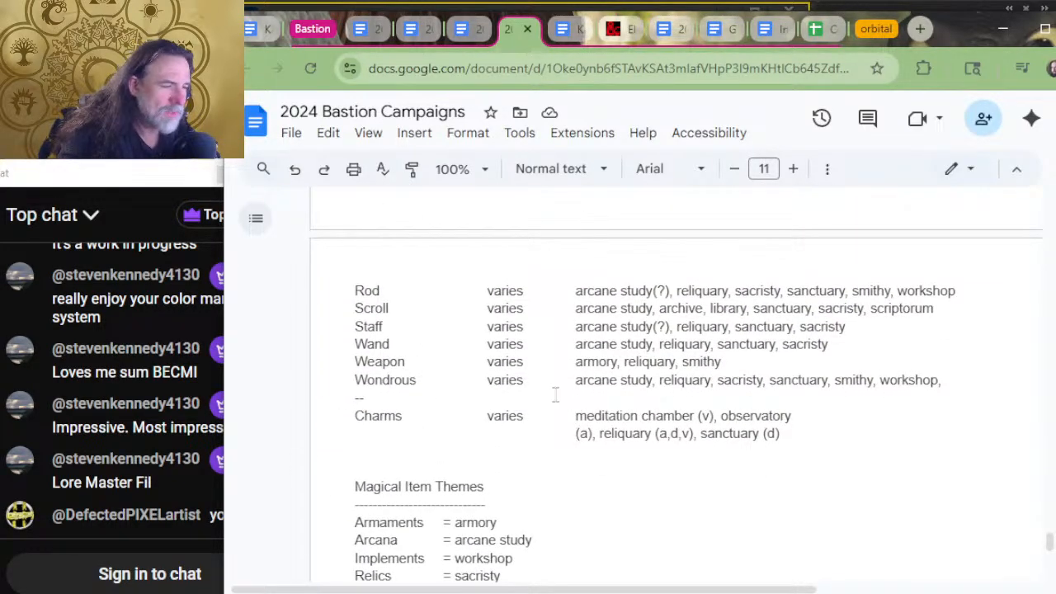
Step: Examine the facilities for wondrous items and the Implements entry under Magical Item Themes, highlighting both entries while reading
{"action": "left_click_drag", "start_coordinate": [537, 382], "coordinate": [351, 382]}
{"action": "scroll", "coordinate": [344, 381], "scroll_direction": "down", "scroll_amount": 2}
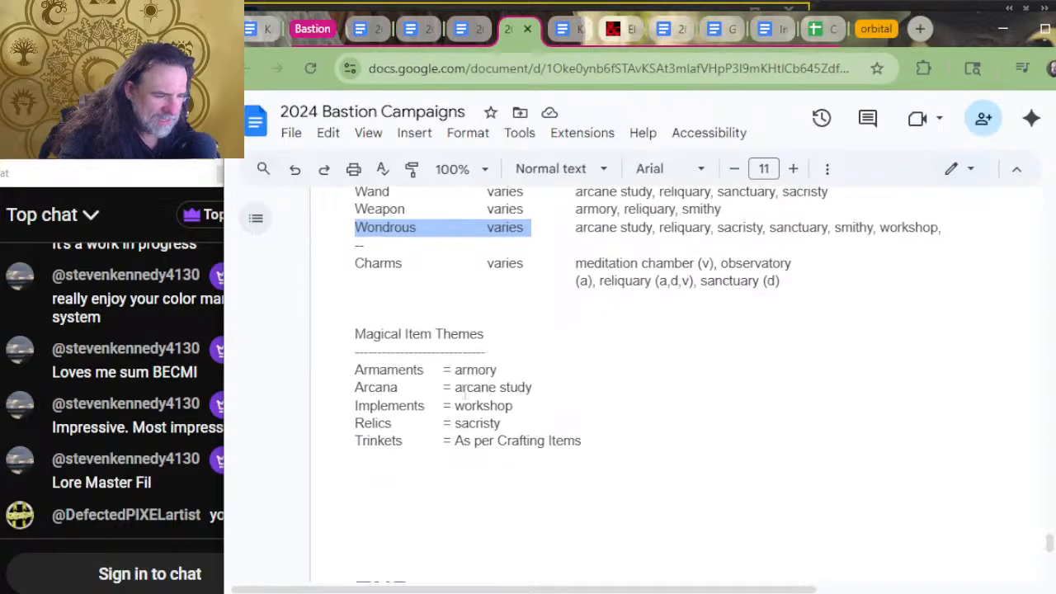
{"action": "left_click_drag", "start_coordinate": [520, 408], "coordinate": [352, 406]}
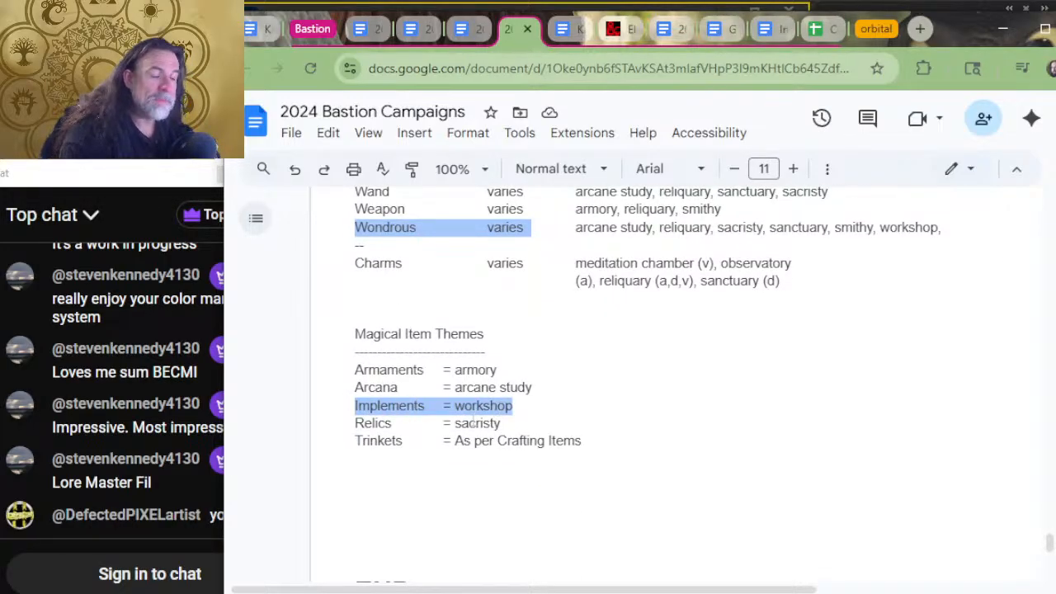
{"action": "scroll", "coordinate": [550, 391], "scroll_direction": "up", "scroll_amount": 2}
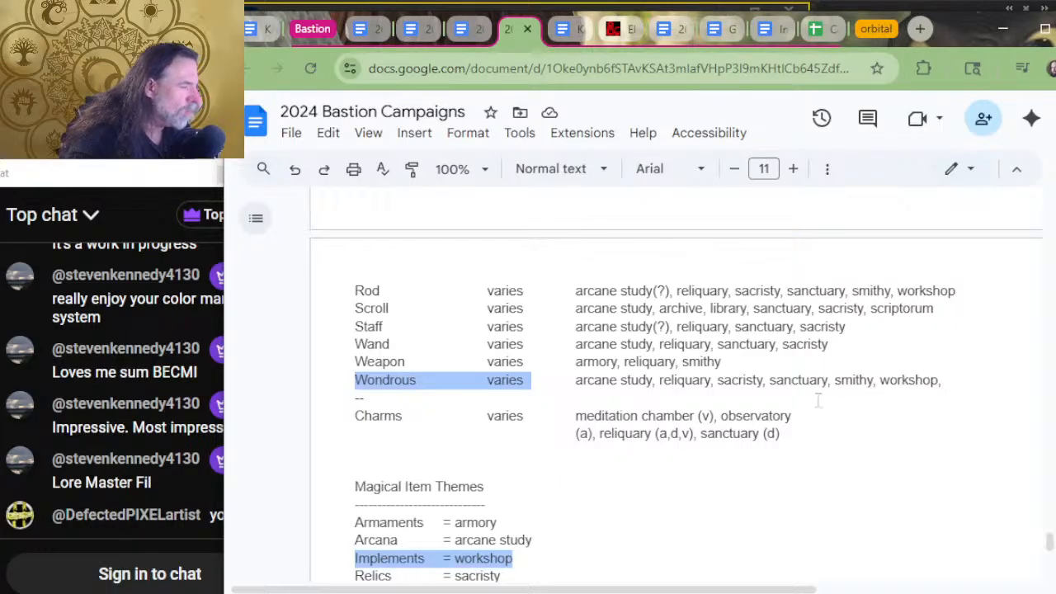
{"action": "left_click_drag", "start_coordinate": [946, 380], "coordinate": [880, 395]}
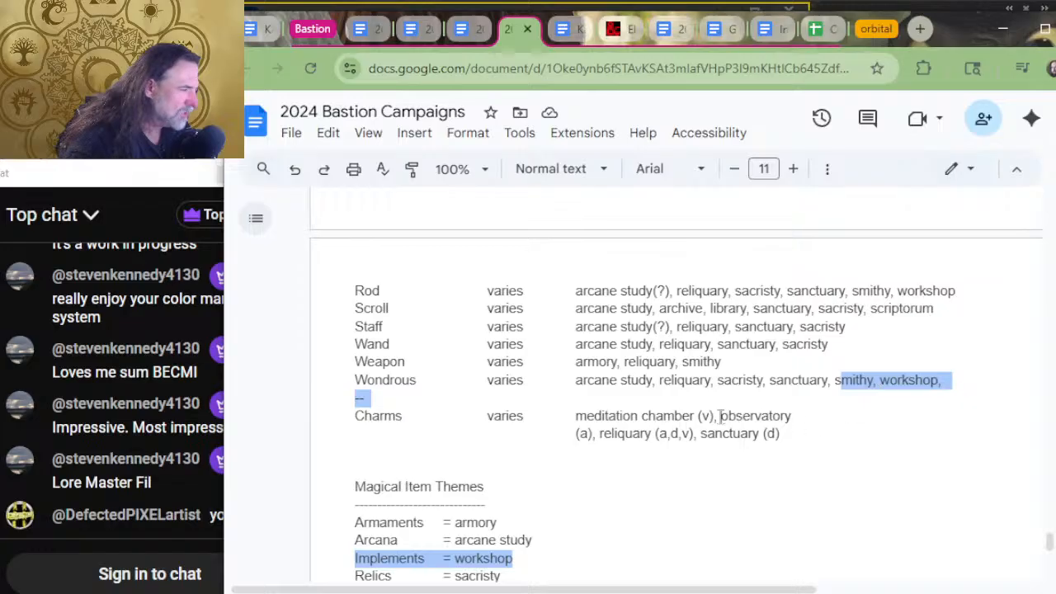
{"action": "left_click", "coordinate": [487, 416]}
{"action": "scroll", "coordinate": [743, 396], "scroll_direction": "down", "scroll_amount": 2}
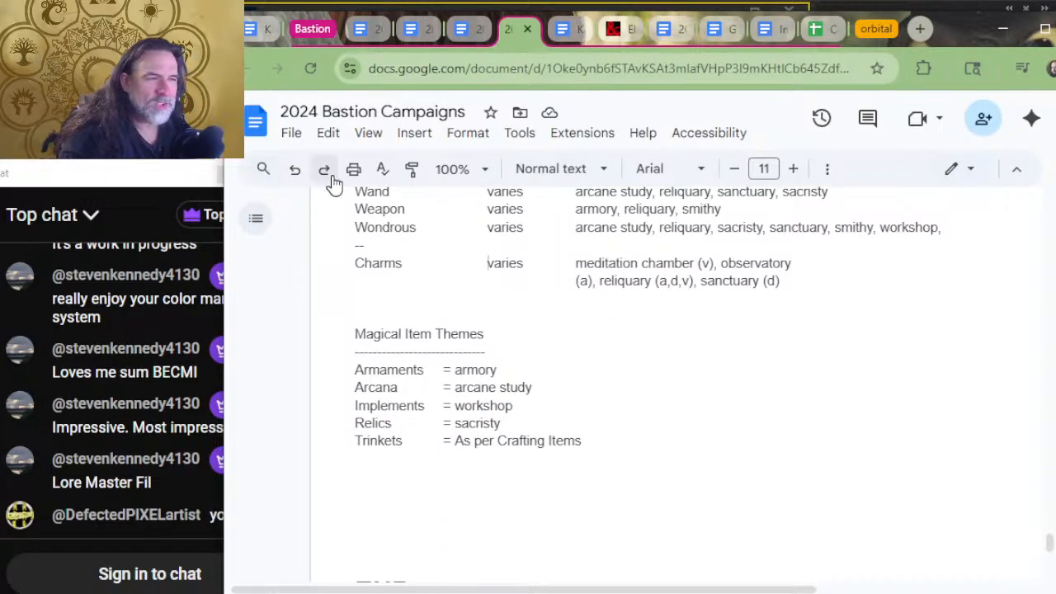
{"action": "left_click_drag", "start_coordinate": [442, 231], "coordinate": [353, 229]}
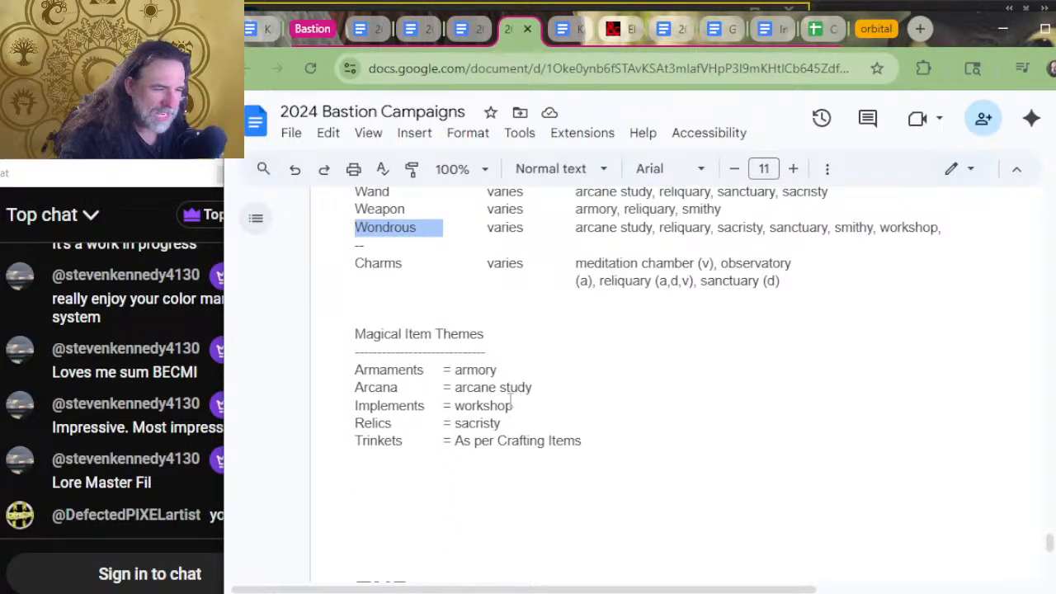
{"action": "left_click_drag", "start_coordinate": [514, 405], "coordinate": [338, 405]}
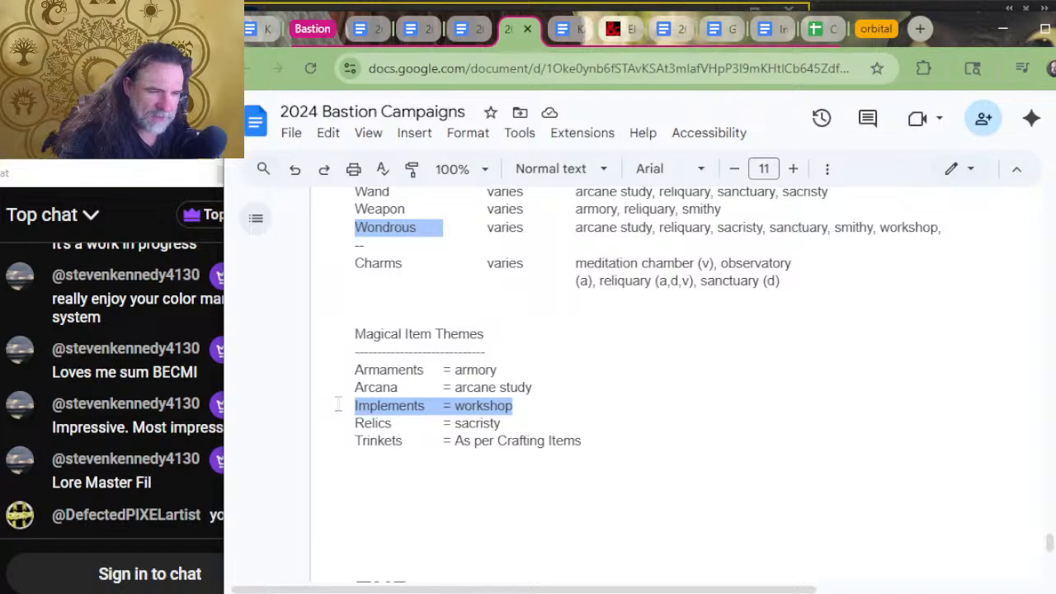
{"action": "left_click", "coordinate": [558, 409]}
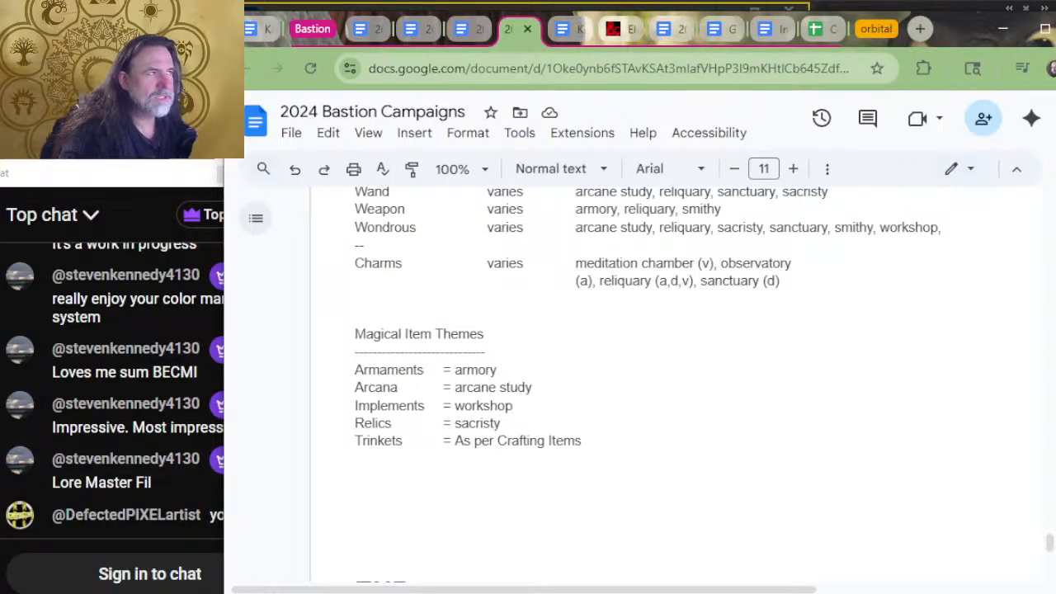
Step: Return to the Spelljammer PDF preview and examine the cargo, towing and cost tables by ship material
{"action": "key", "text": "alt+Tab"}
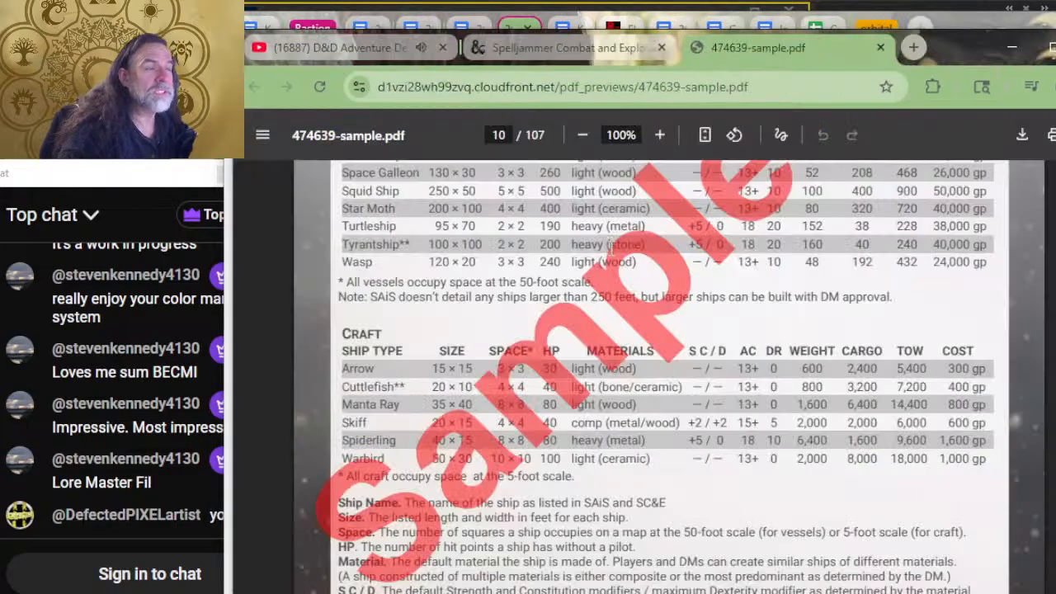
{"action": "scroll", "coordinate": [582, 495], "scroll_direction": "up", "scroll_amount": 15}
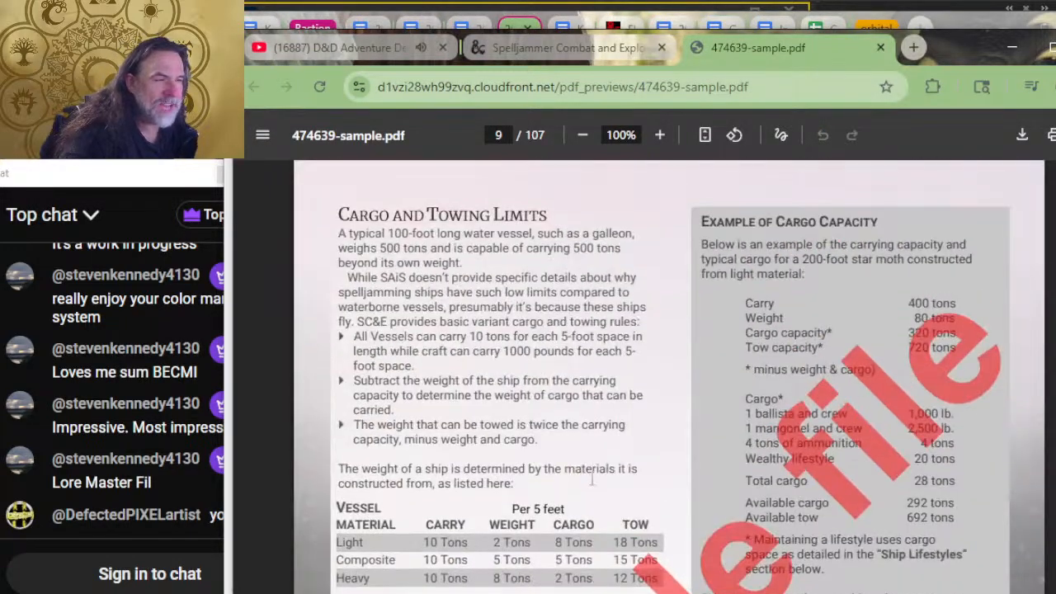
{"action": "scroll", "coordinate": [583, 495], "scroll_direction": "down", "scroll_amount": 5}
{"action": "scroll", "coordinate": [583, 495], "scroll_direction": "up", "scroll_amount": 2}
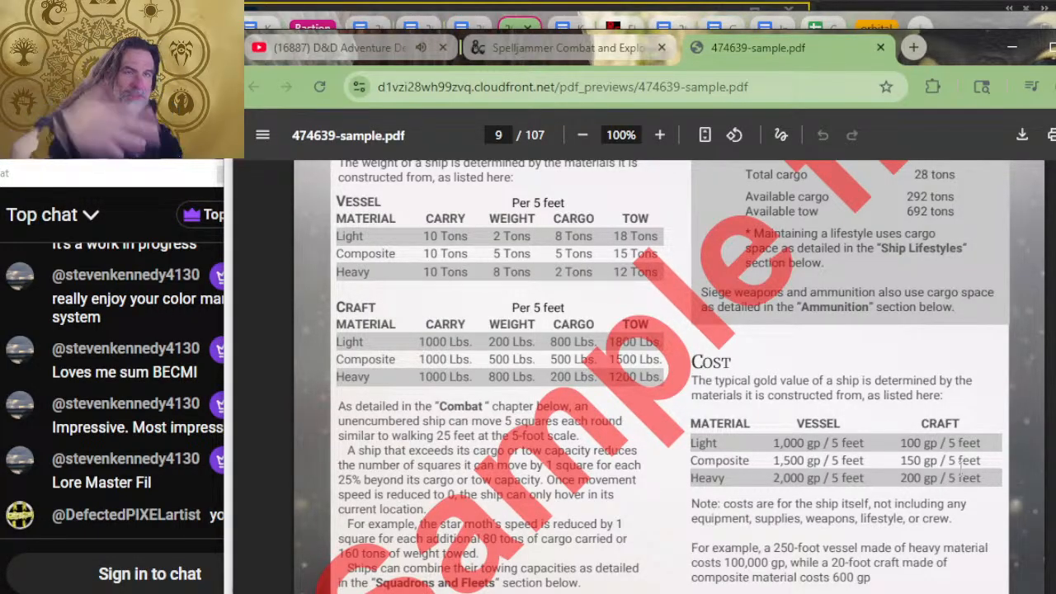
Step: Switch back to the 2024 Bastion Campaigns document opened at its orders rules and find the Empower order's table
{"action": "key", "text": "alt+Tab"}
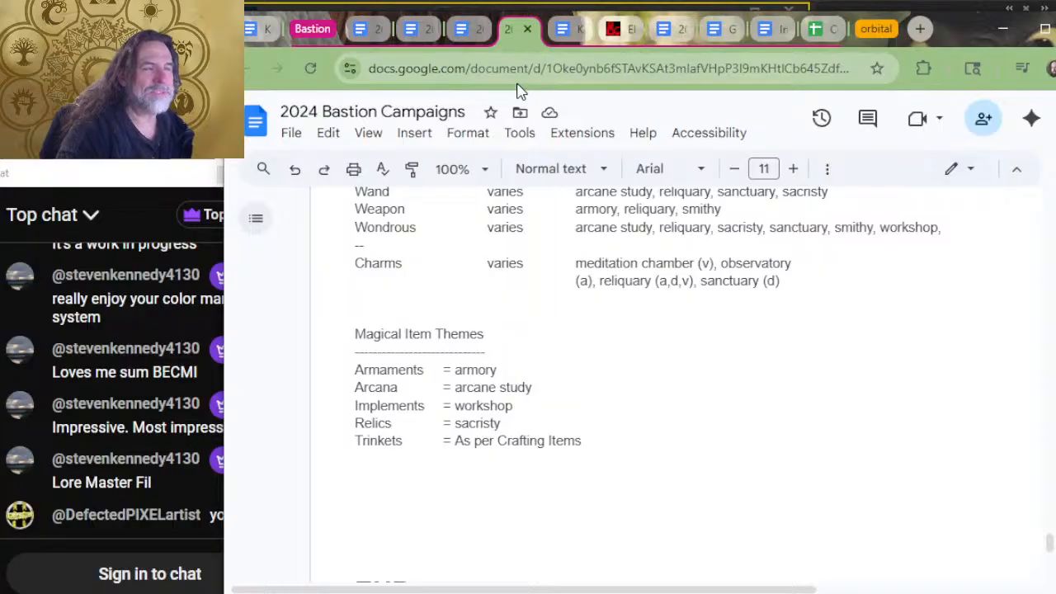
{"action": "left_click", "coordinate": [458, 30]}
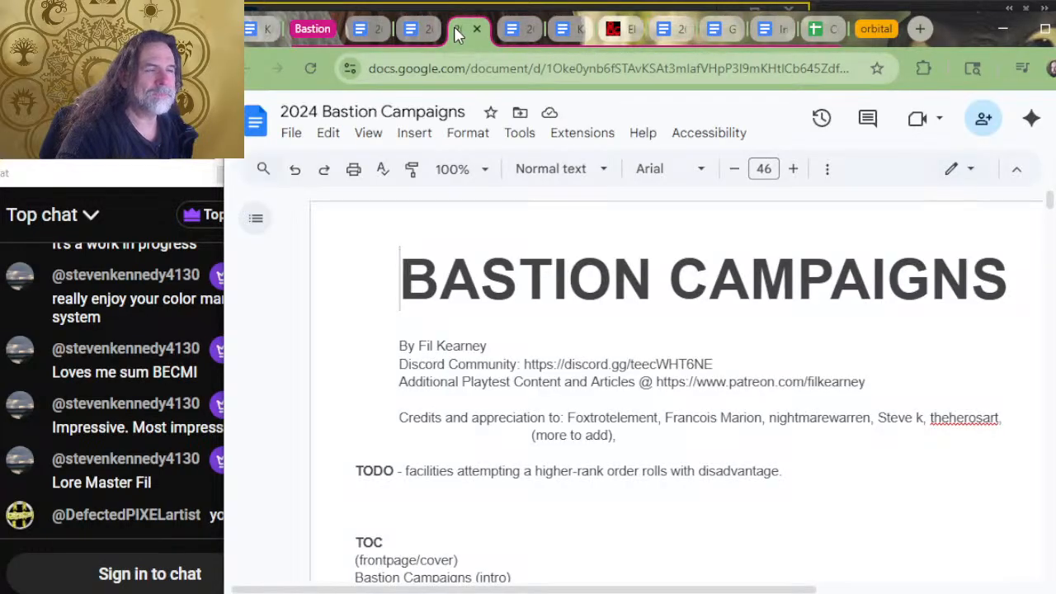
{"action": "left_click", "coordinate": [412, 30]}
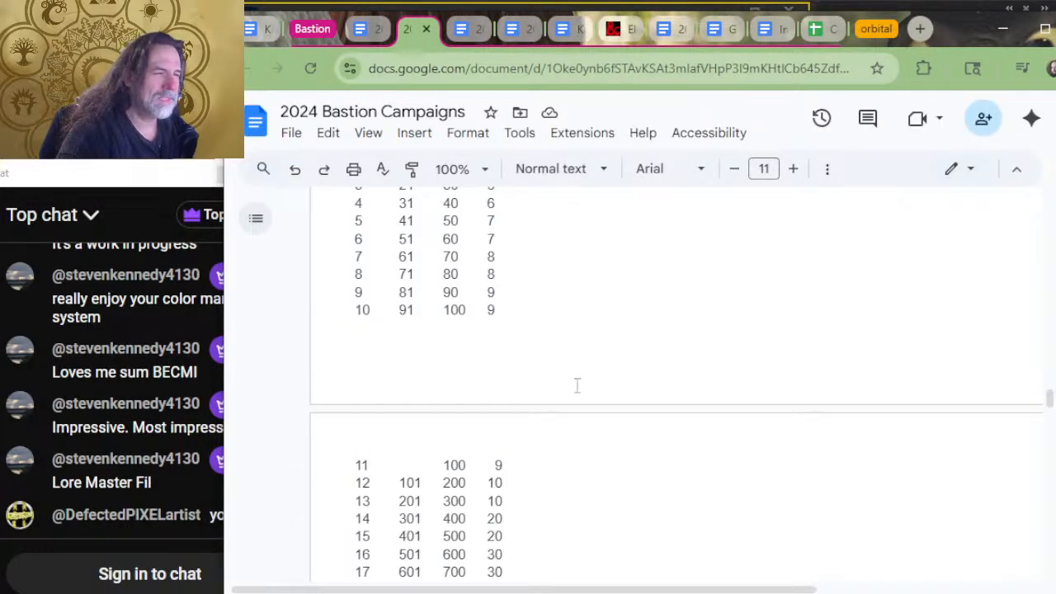
{"action": "scroll", "coordinate": [586, 392], "scroll_direction": "up", "scroll_amount": 15}
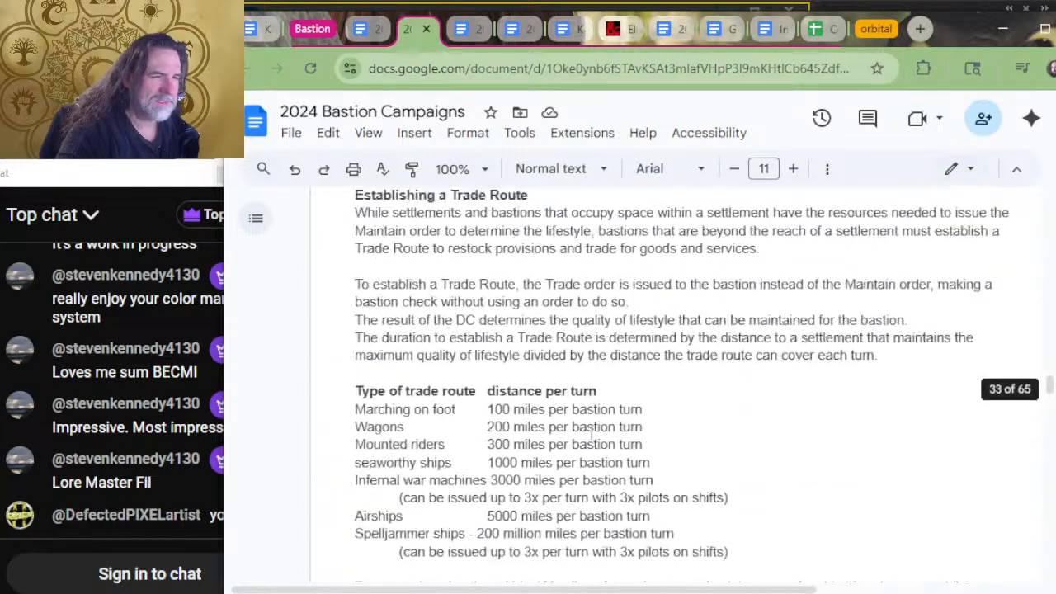
{"action": "scroll", "coordinate": [590, 433], "scroll_direction": "up", "scroll_amount": 10}
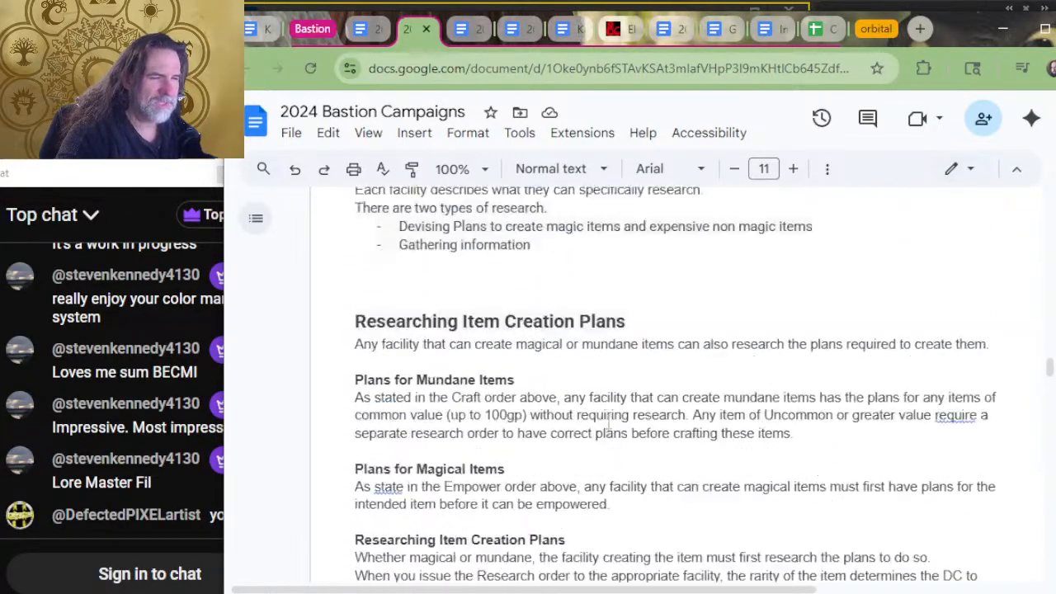
{"action": "scroll", "coordinate": [608, 423], "scroll_direction": "up", "scroll_amount": 10}
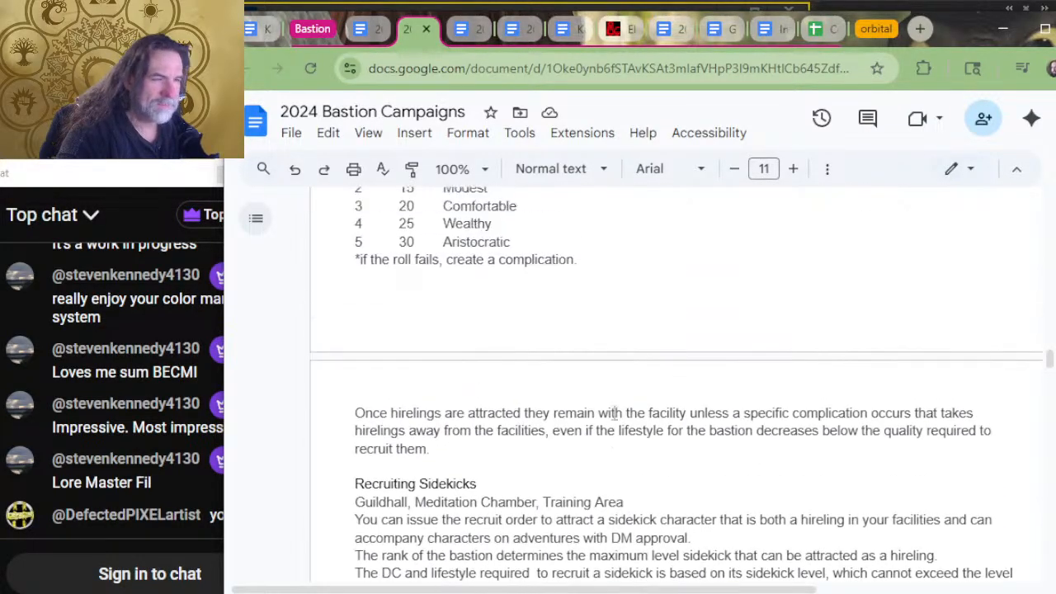
{"action": "scroll", "coordinate": [614, 415], "scroll_direction": "up", "scroll_amount": 5}
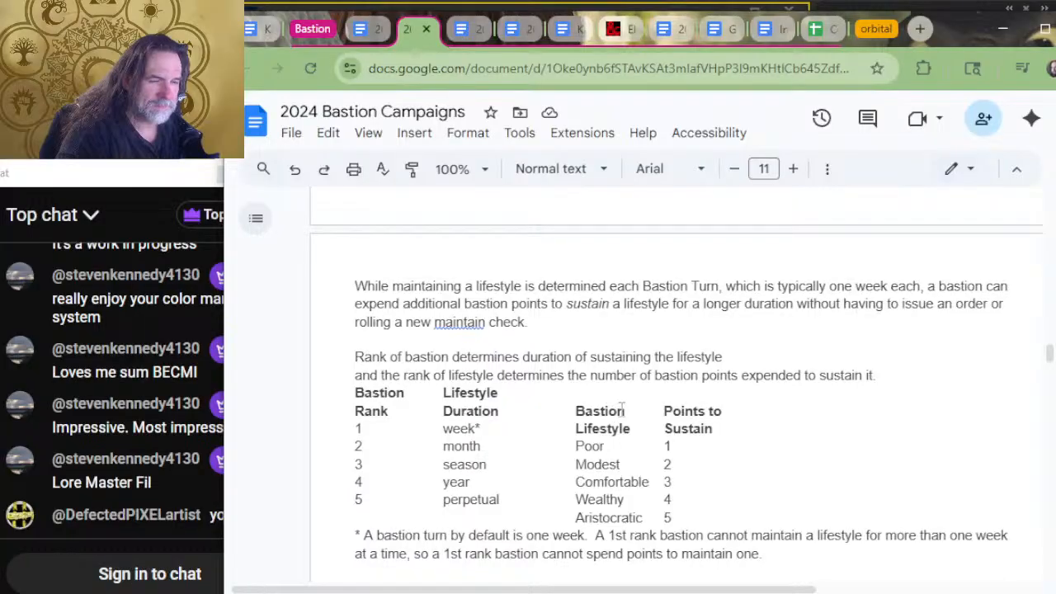
{"action": "scroll", "coordinate": [622, 408], "scroll_direction": "up", "scroll_amount": 15}
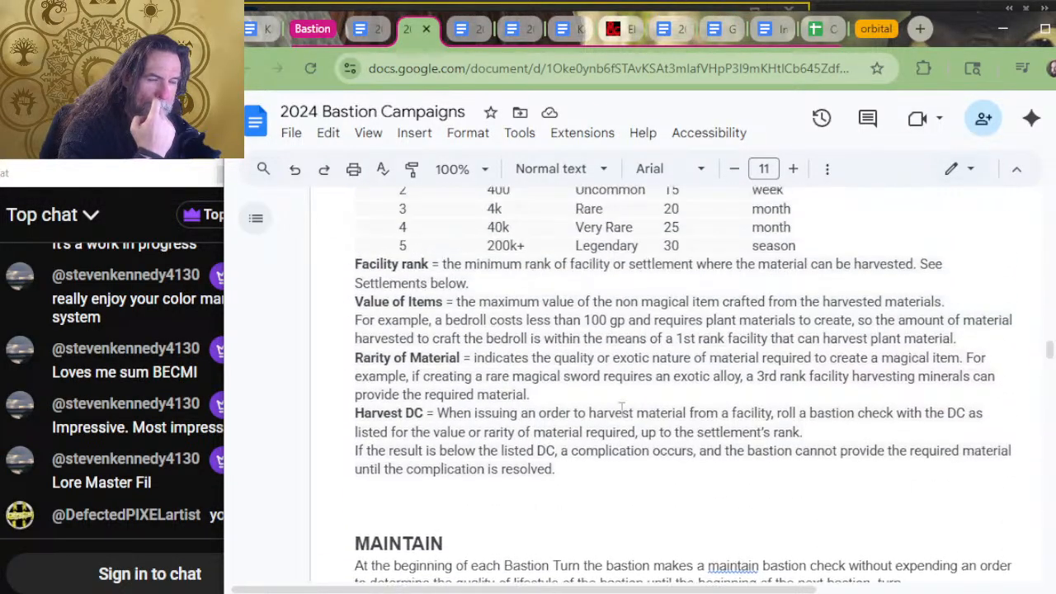
{"action": "scroll", "coordinate": [621, 408], "scroll_direction": "up", "scroll_amount": 10}
{"action": "scroll", "coordinate": [622, 410], "scroll_direction": "up", "scroll_amount": 5}
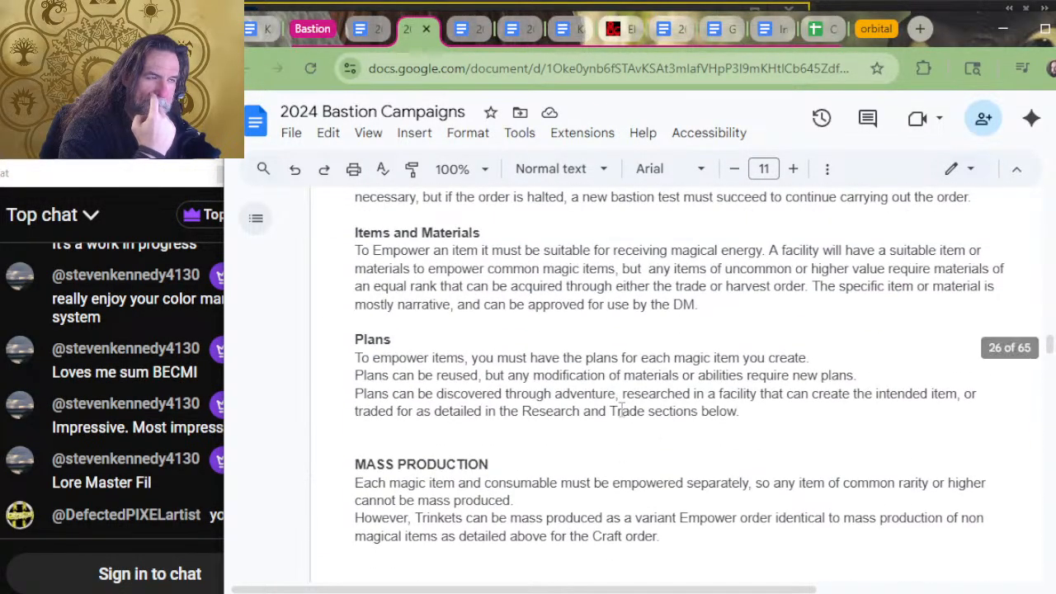
{"action": "scroll", "coordinate": [621, 410], "scroll_direction": "up", "scroll_amount": 12}
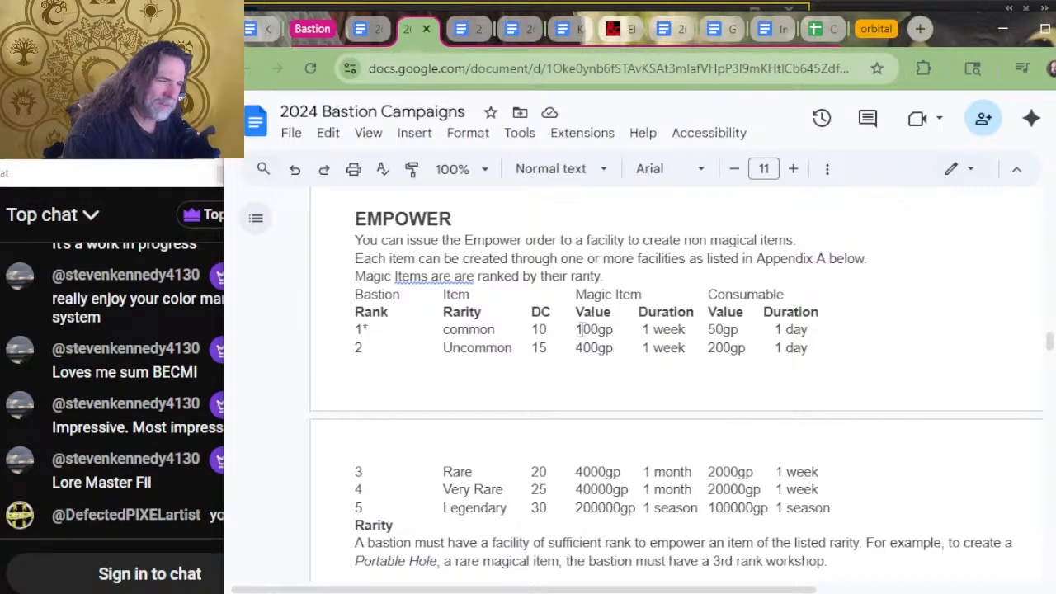
Step: Examine the magic item values and durations for Uncommon and Rare items in the Empower table, highlighting them while reading
{"action": "left_click_drag", "start_coordinate": [634, 348], "coordinate": [566, 364]}
{"action": "left_click", "coordinate": [682, 348]}
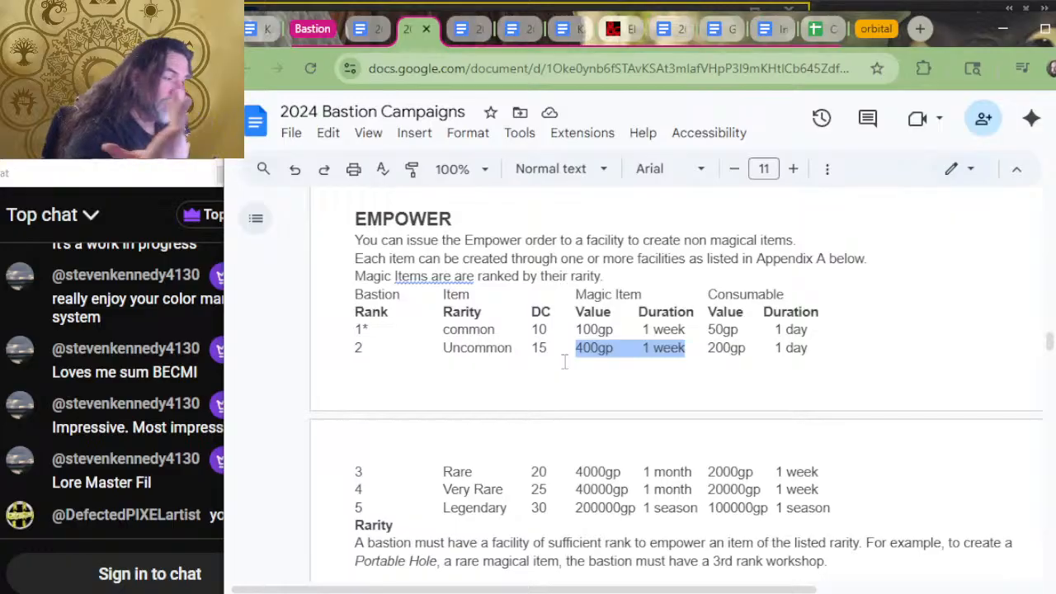
{"action": "left_click_drag", "start_coordinate": [691, 471], "coordinate": [583, 472]}
{"action": "left_click", "coordinate": [613, 472]}
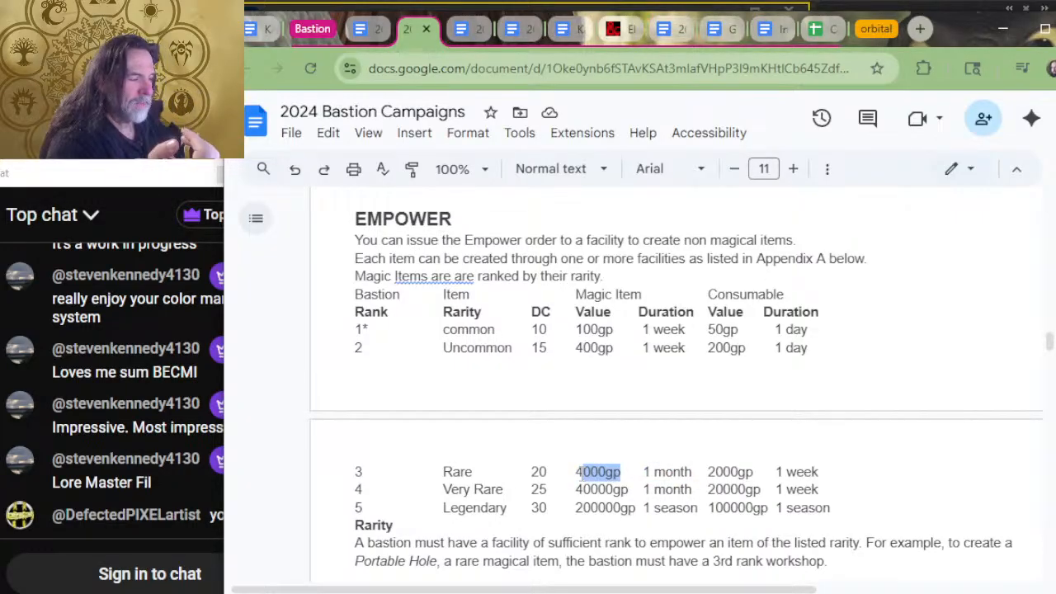
{"action": "left_click", "coordinate": [576, 486]}
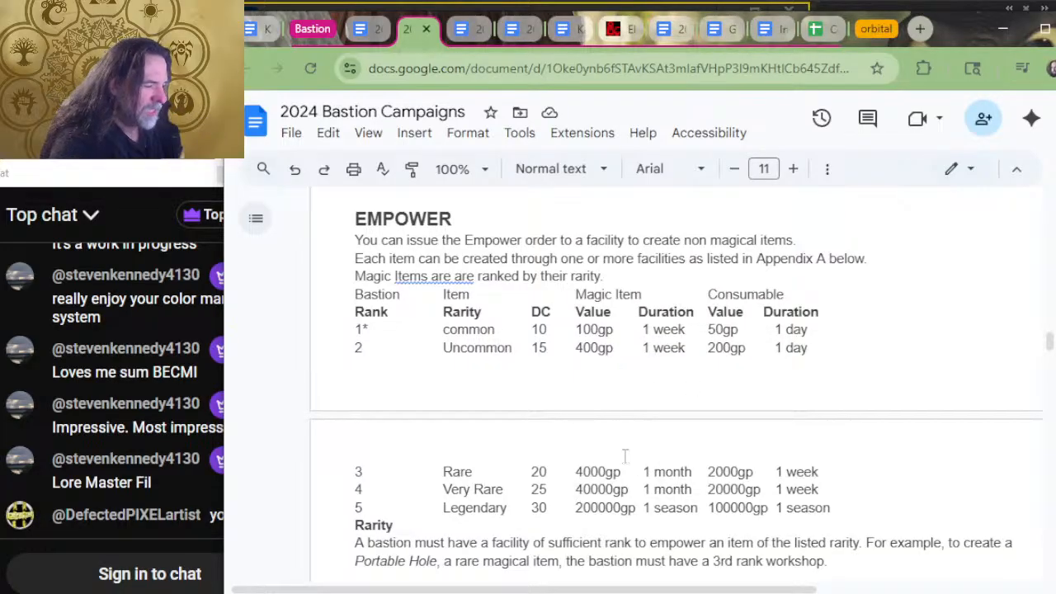
{"action": "left_click_drag", "start_coordinate": [621, 471], "coordinate": [571, 472]}
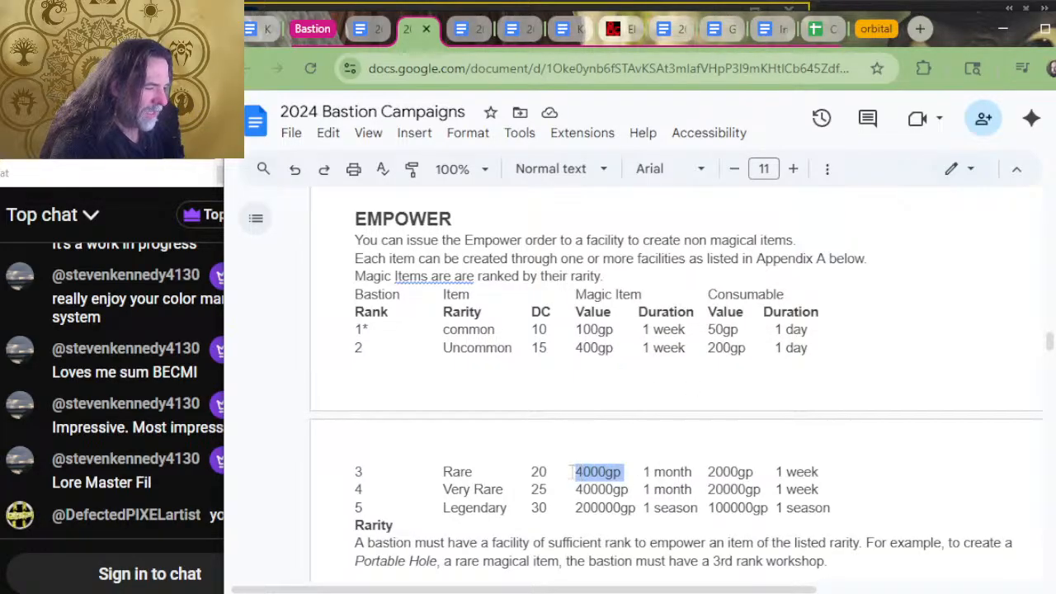
Step: Examine the Very Rare magic item's value and duration in the Empower table, highlighting them while reading
{"action": "left_click", "coordinate": [629, 471]}
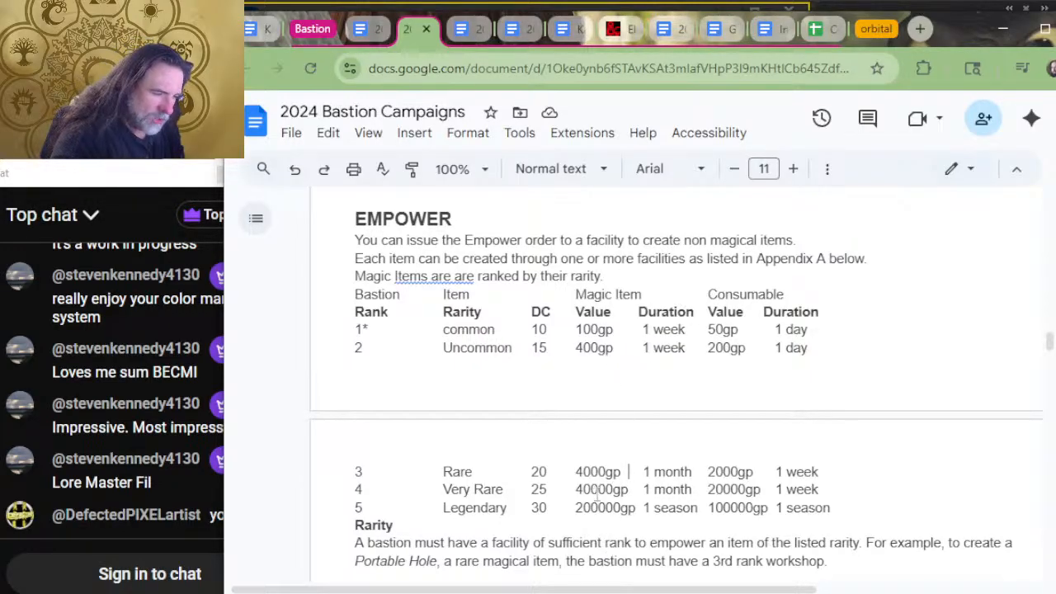
{"action": "left_click_drag", "start_coordinate": [599, 490], "coordinate": [576, 489]}
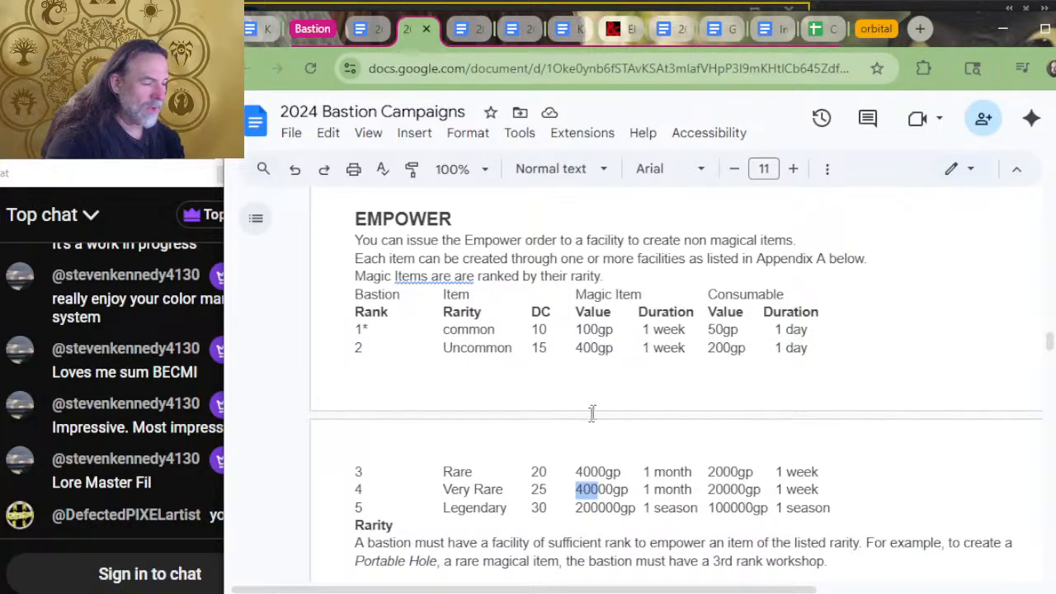
{"action": "left_click", "coordinate": [633, 471]}
{"action": "left_click_drag", "start_coordinate": [666, 489], "coordinate": [613, 489]}
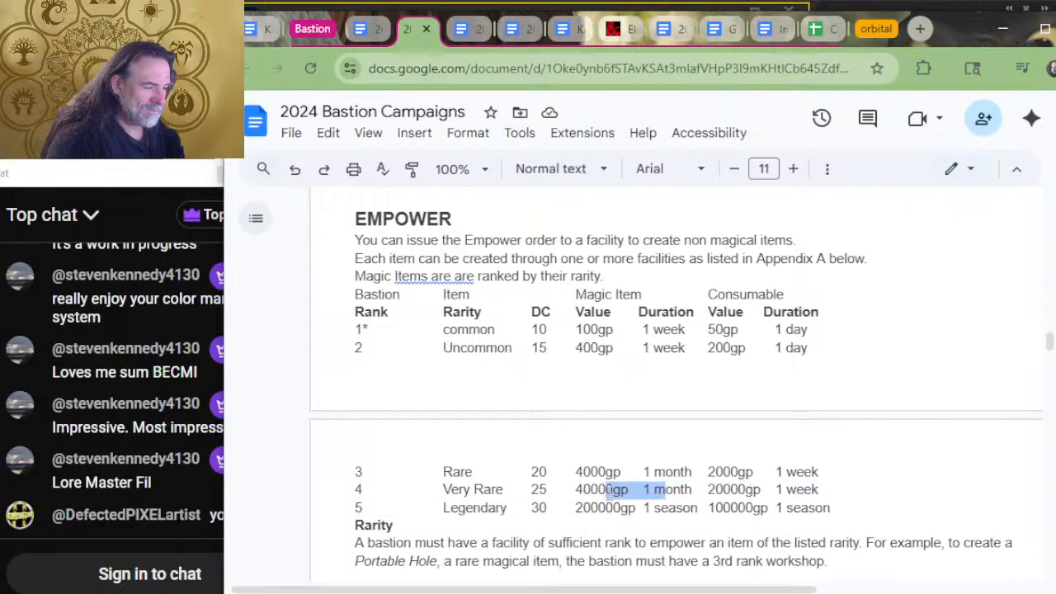
{"action": "left_click", "coordinate": [601, 489]}
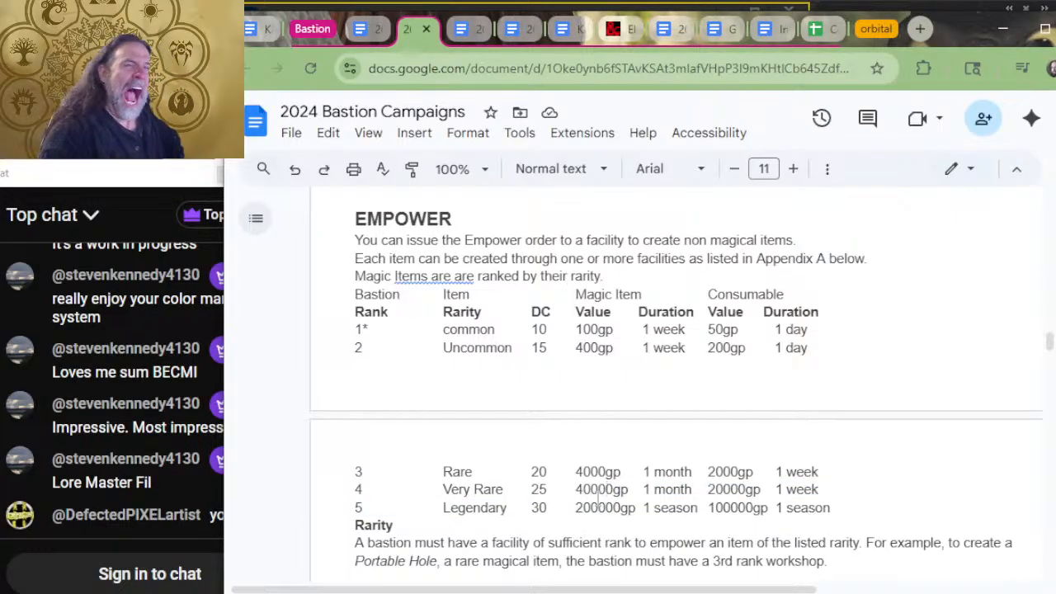
Step: Close the Spelljammer product page and its PDF sample preview, and return to the 2024 Bastion Campaigns document
{"action": "key", "text": "alt+Tab"}
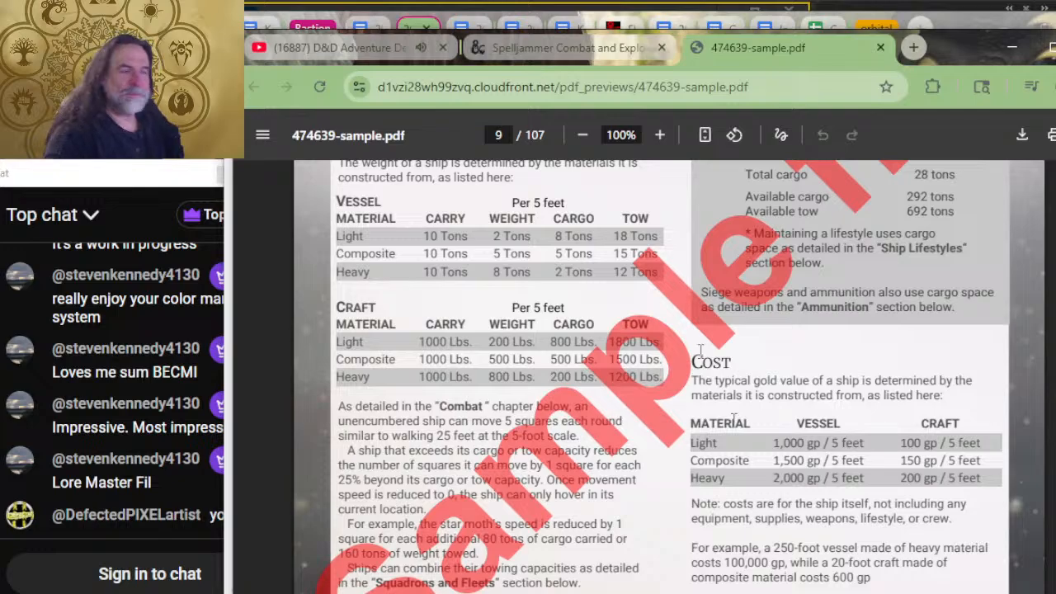
{"action": "key", "text": "alt+Tab"}
{"action": "key", "text": "alt+Tab"}
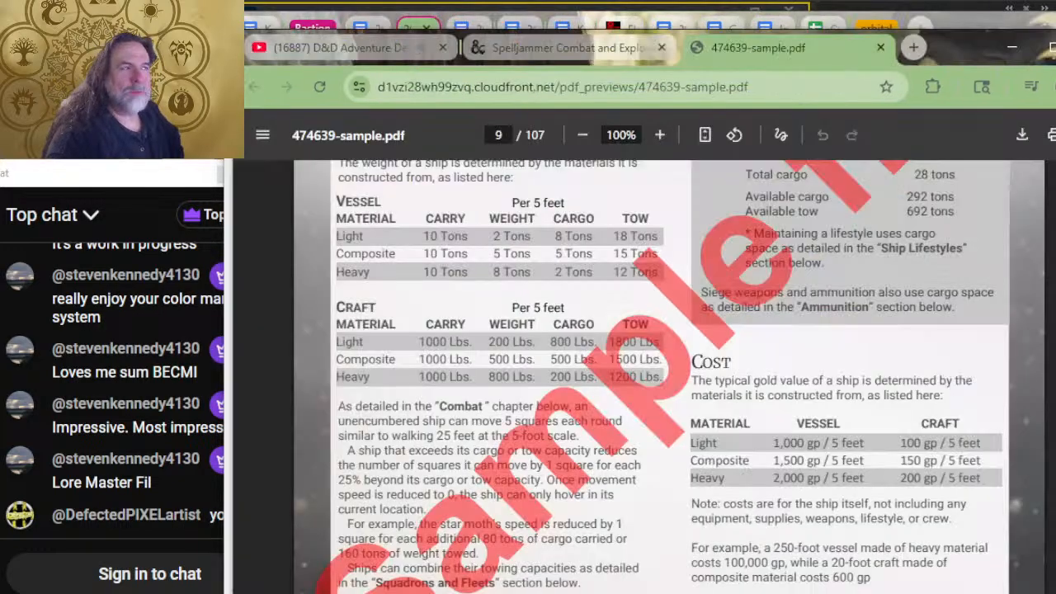
{"action": "left_click", "coordinate": [661, 48]}
{"action": "left_click", "coordinate": [662, 48]}
{"action": "key", "text": "alt+Tab"}
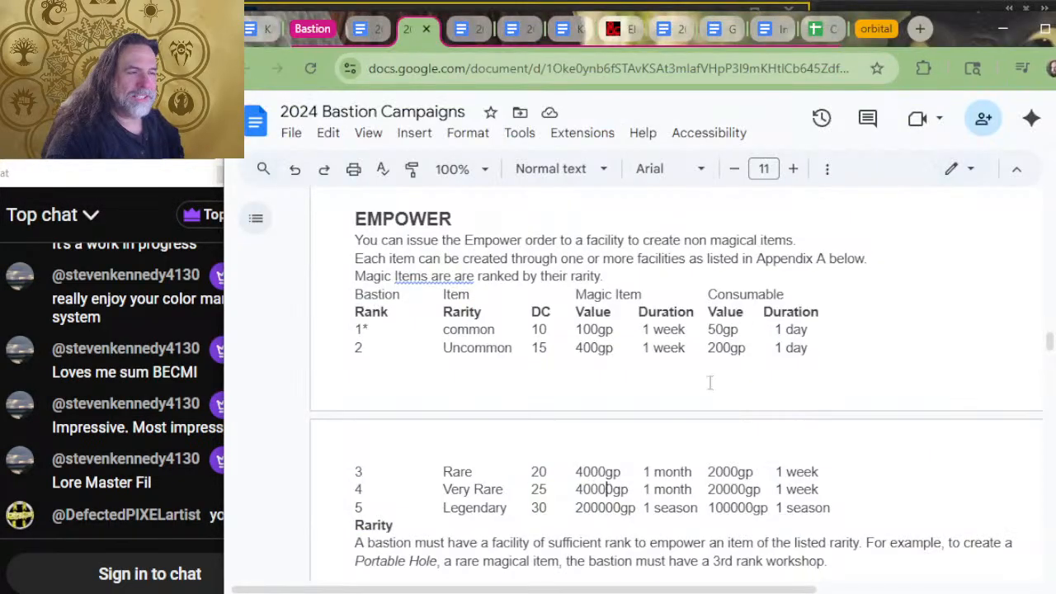
{"action": "key", "text": "alt+Tab"}
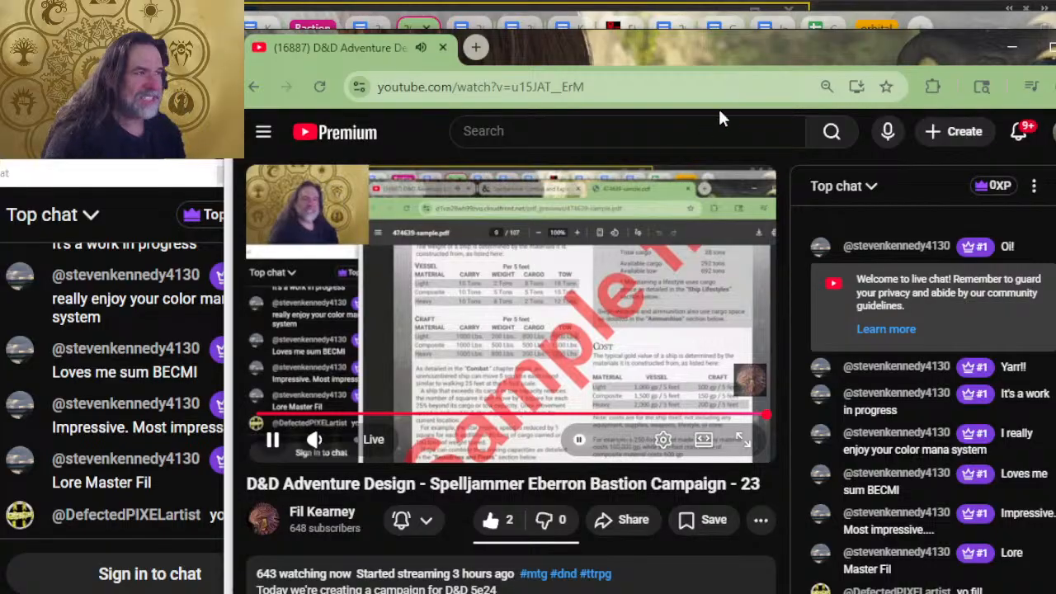
{"action": "left_click_drag", "start_coordinate": [662, 59], "coordinate": [661, 108]}
{"action": "key", "text": "alt+Tab"}
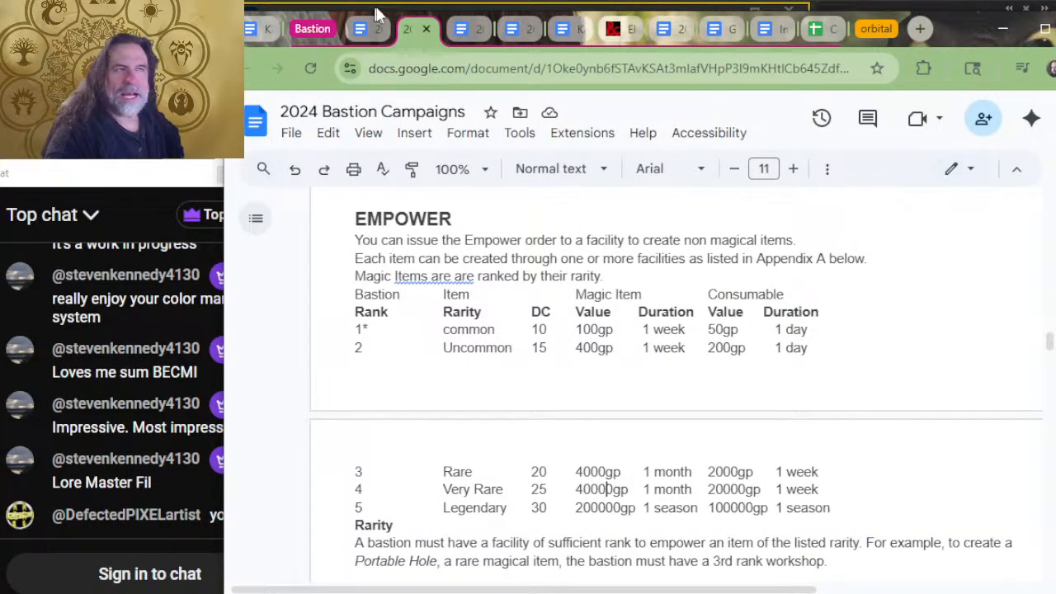
Step: Open the Kaiju Bastion Spelljammer Eberron Campaign document and examine the settlement facilities and event notes
{"action": "left_click", "coordinate": [252, 29]}
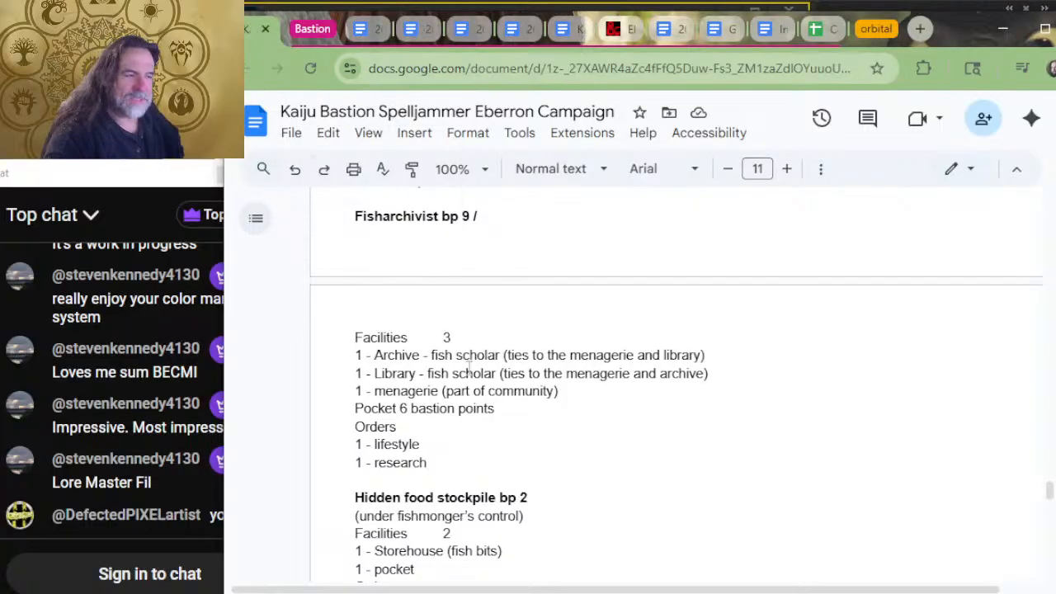
{"action": "scroll", "coordinate": [471, 367], "scroll_direction": "up", "scroll_amount": 2}
{"action": "scroll", "coordinate": [495, 371], "scroll_direction": "down", "scroll_amount": 10}
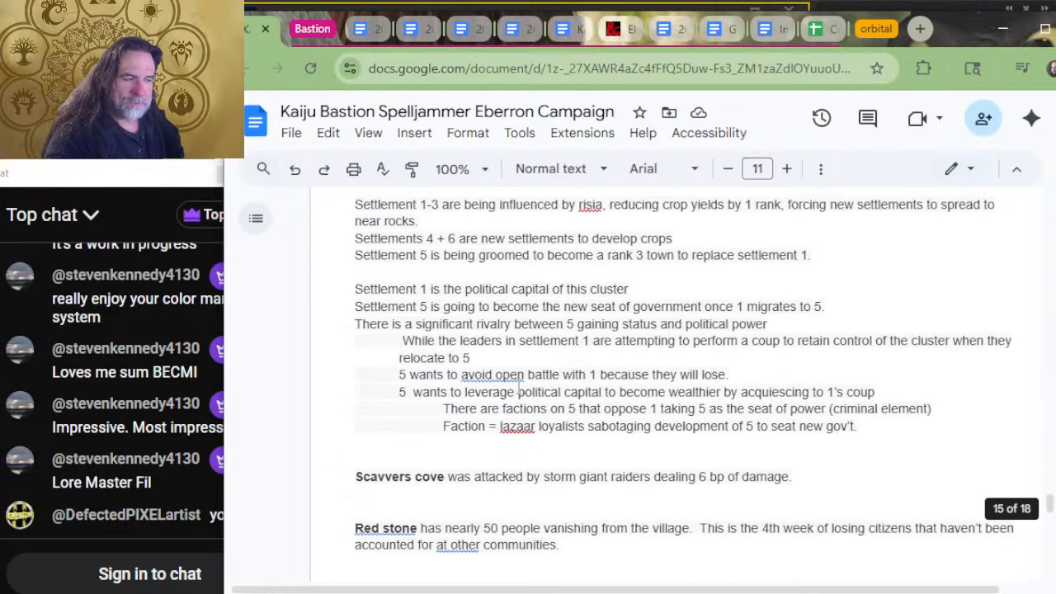
{"action": "scroll", "coordinate": [518, 388], "scroll_direction": "up", "scroll_amount": 5}
Step: Switch to Photoshop, undo the stray brush stroke on the Scavver Cove map and collapse layer group 6
{"action": "key", "text": "alt+Tab"}
{"action": "key", "text": "alt+Tab"}
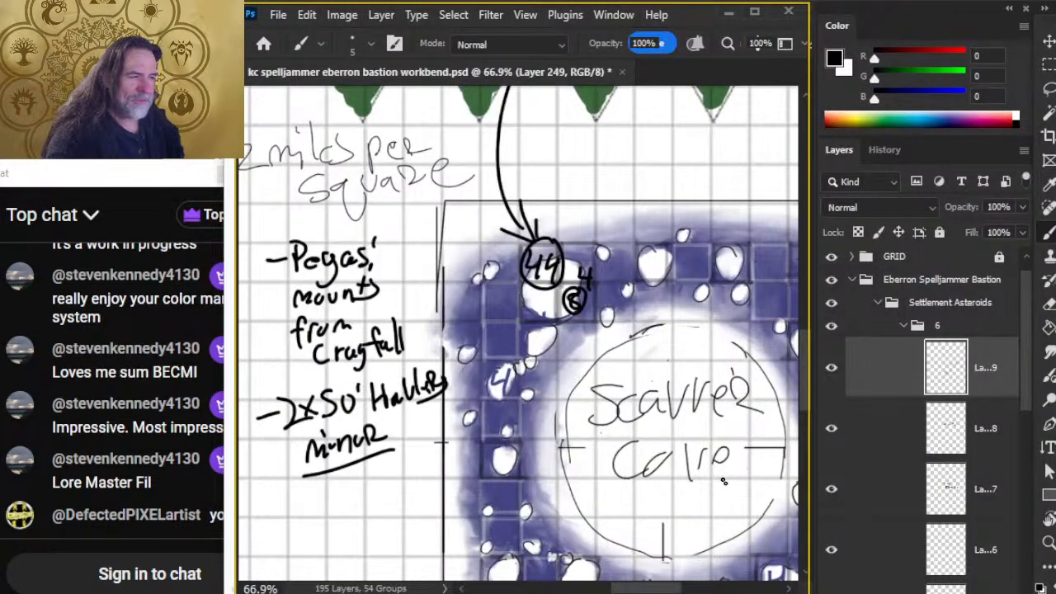
{"action": "left_click_drag", "start_coordinate": [734, 522], "coordinate": [692, 503]}
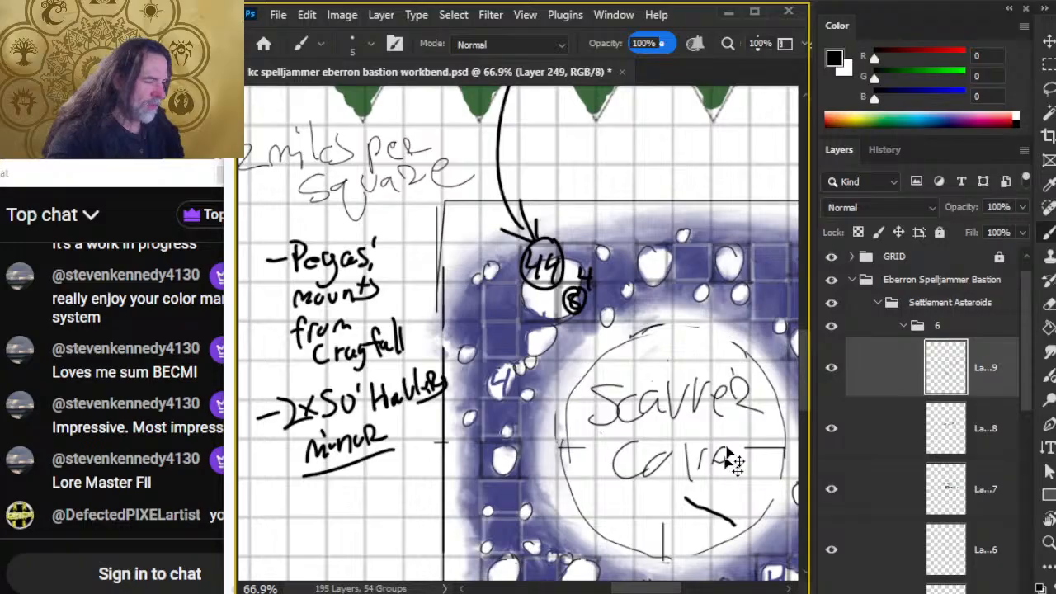
{"action": "key", "text": "ctrl+z"}
{"action": "key", "text": "z"}
{"action": "left_click_drag", "start_coordinate": [722, 437], "coordinate": [509, 364]}
{"action": "left_click", "coordinate": [900, 331]}
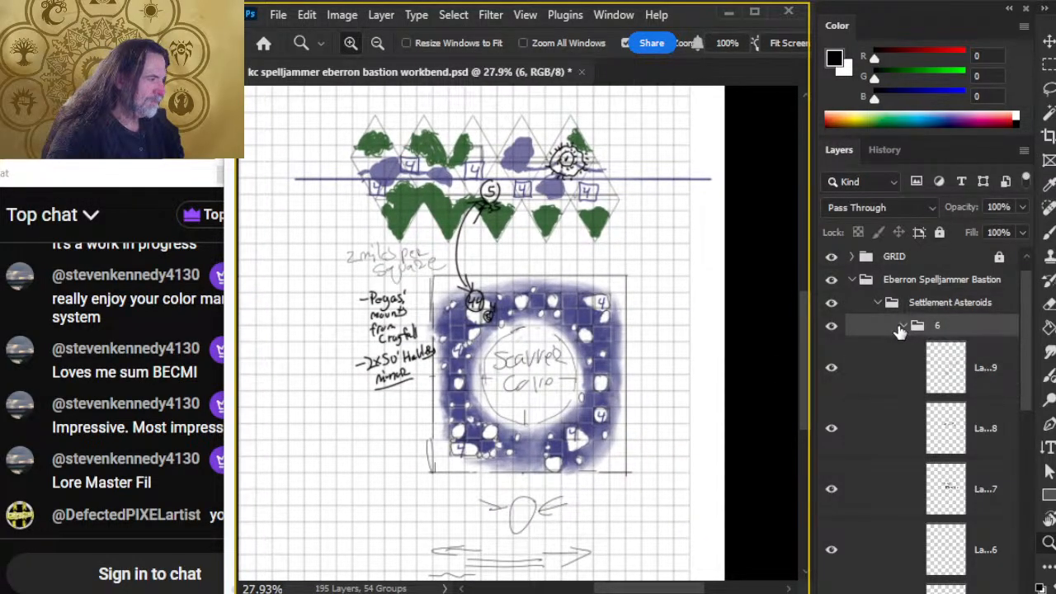
{"action": "left_click", "coordinate": [905, 327]}
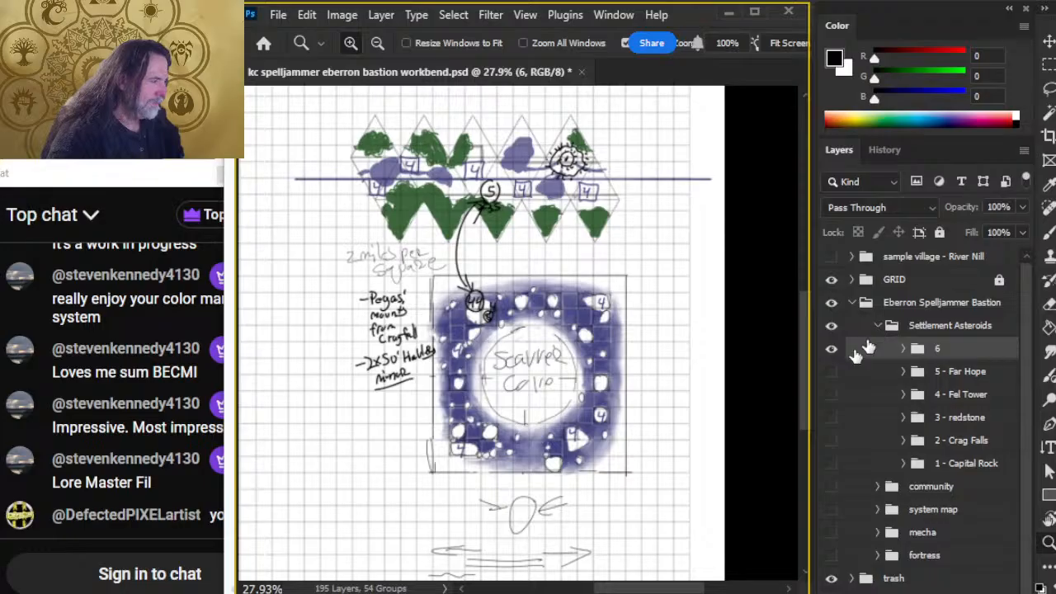
Step: Rename the layer group 6 as "6 - scavver's cove"
{"action": "double_click", "coordinate": [934, 350]}
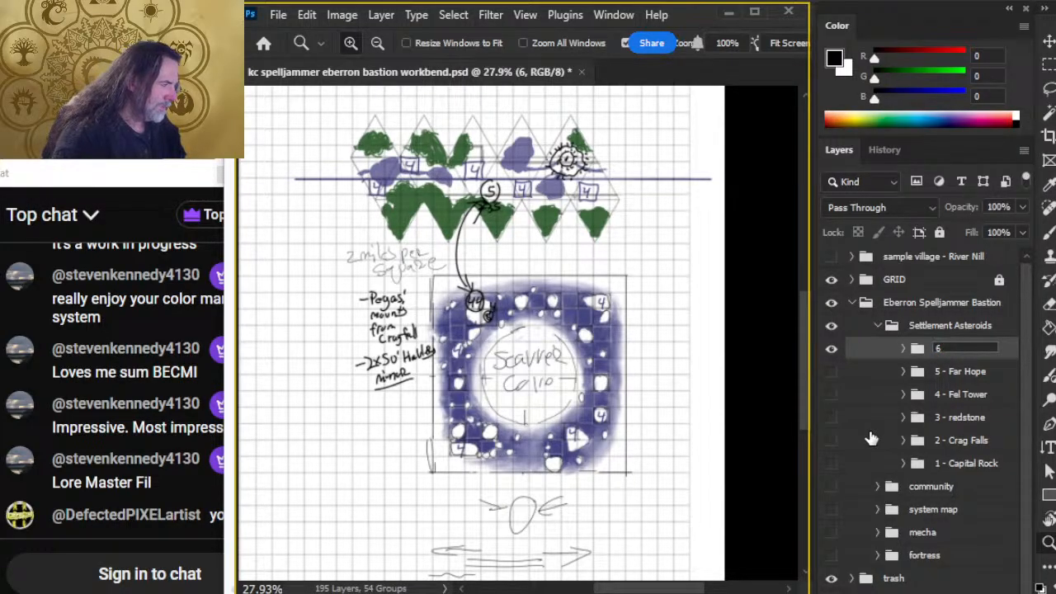
{"action": "type", "text": "- sa"}
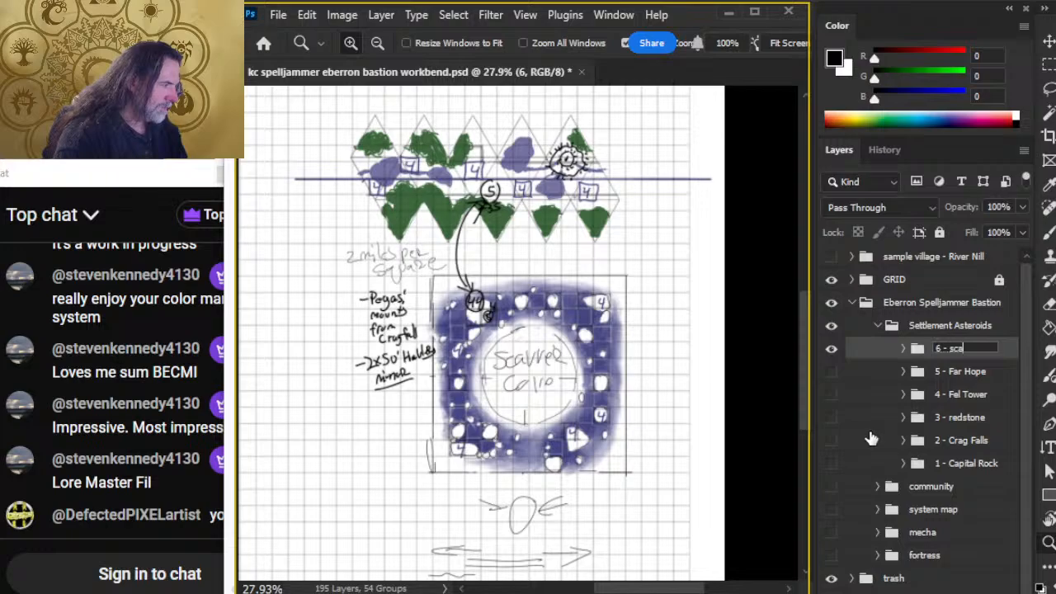
{"action": "type", "text": "vver's cove"}
{"action": "key", "text": "Return"}
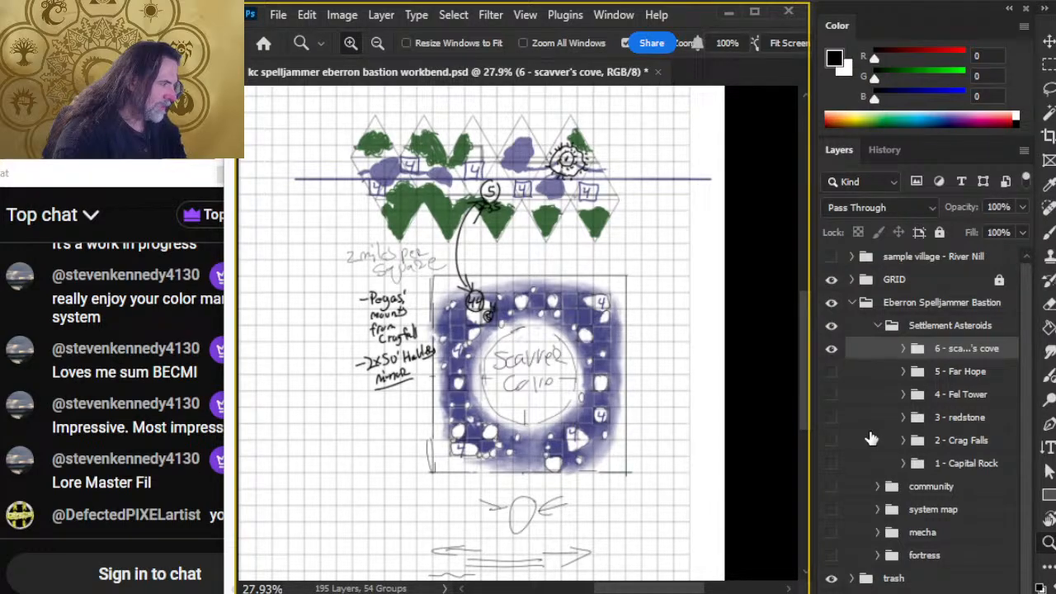
{"action": "double_click", "coordinate": [986, 351]}
{"action": "left_click", "coordinate": [994, 347]}
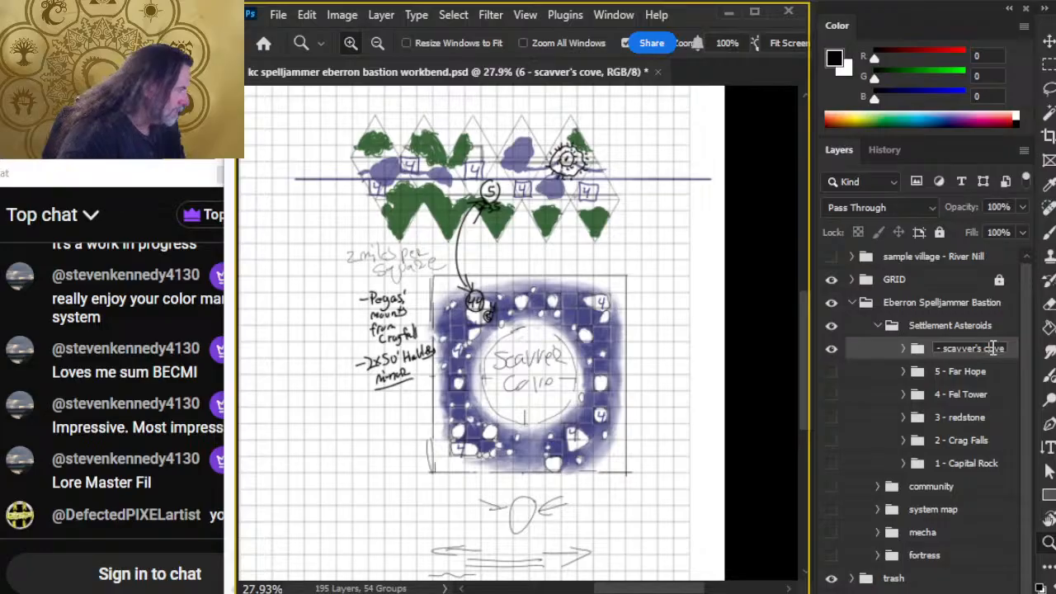
{"action": "key", "text": "Home"}
{"action": "key", "text": "End"}
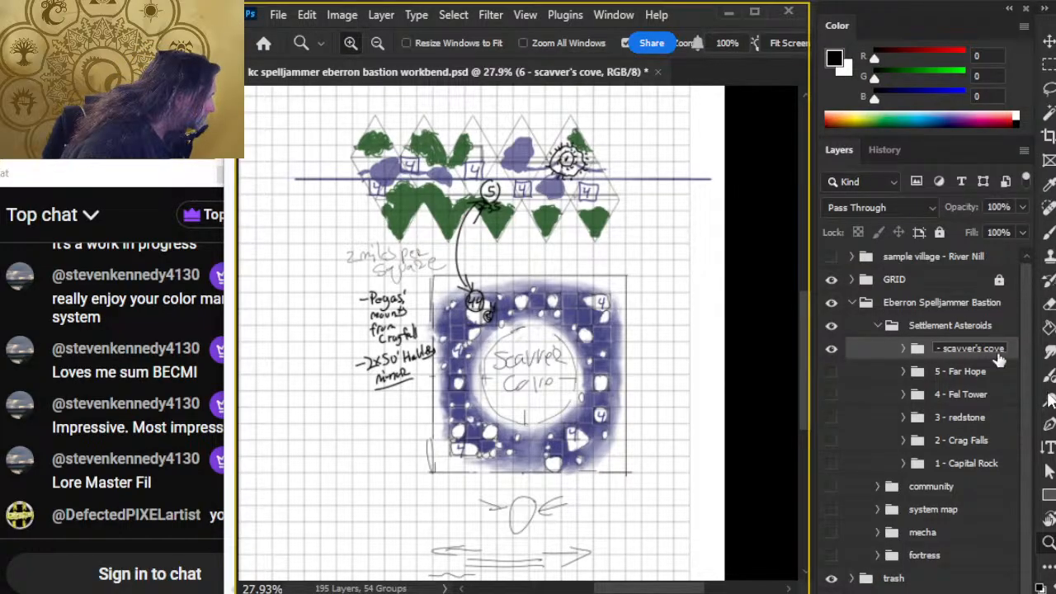
Step: Hide the scavver's cove group, show 5 - Far Hope to examine its terrain map and population notes, and hide it again
{"action": "left_click", "coordinate": [834, 350]}
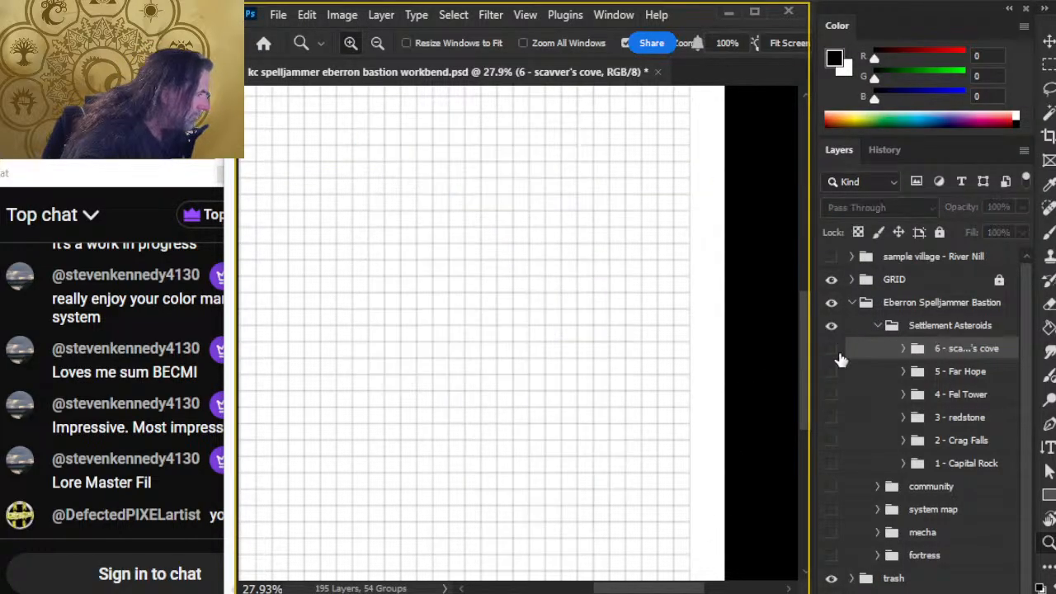
{"action": "left_click", "coordinate": [831, 349]}
{"action": "left_click", "coordinate": [838, 353]}
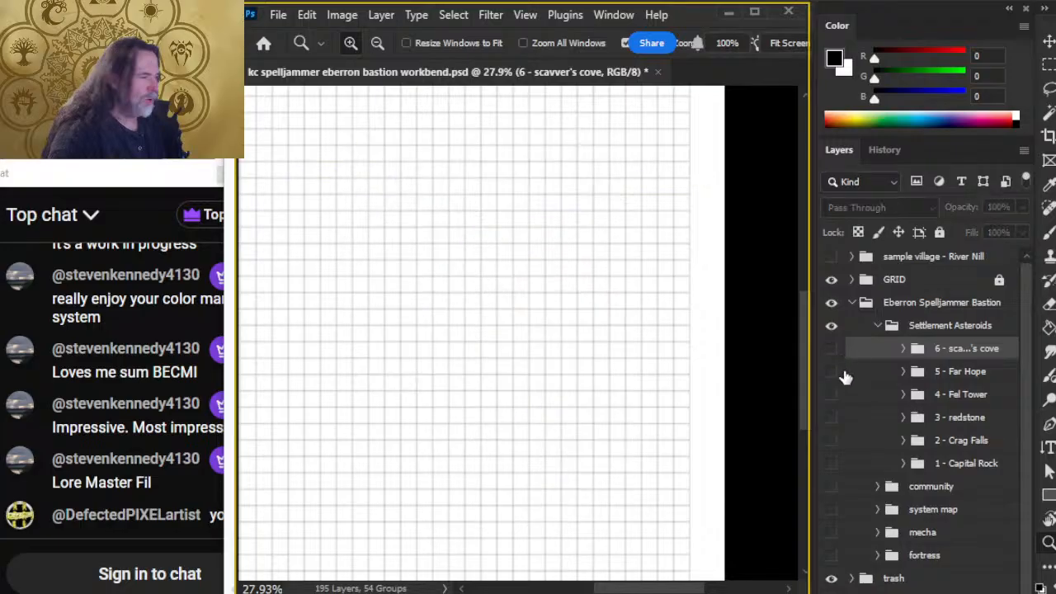
{"action": "left_click", "coordinate": [840, 373]}
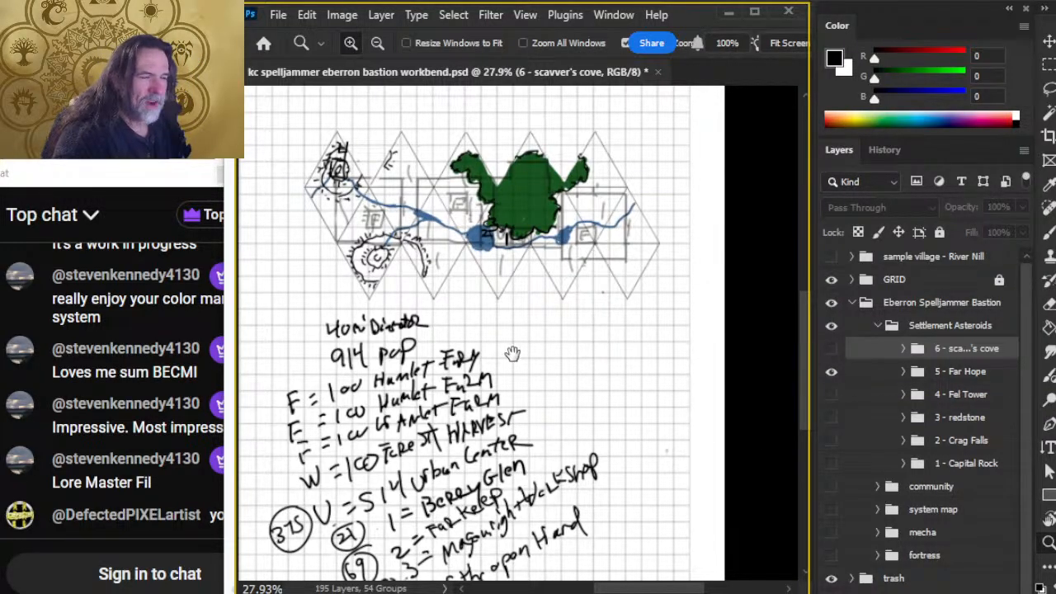
{"action": "left_click_drag", "start_coordinate": [513, 354], "coordinate": [559, 347]}
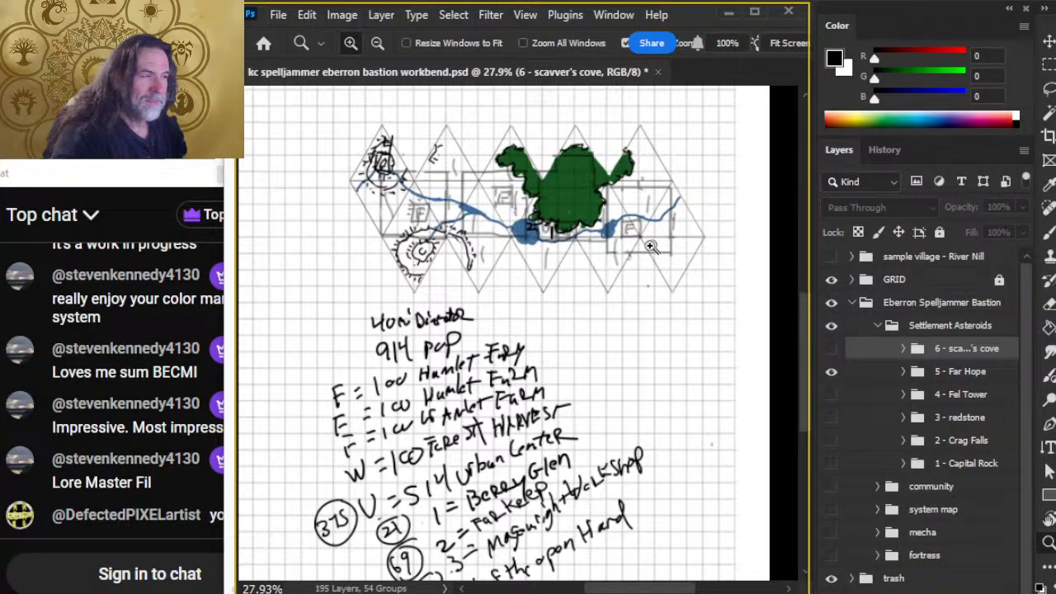
{"action": "mouse_move", "coordinate": [475, 396]}
{"action": "left_mouse_down"}
{"action": "mouse_move", "coordinate": [459, 293]}
{"action": "mouse_move", "coordinate": [476, 412]}
{"action": "left_mouse_up"}
{"action": "left_click_drag", "start_coordinate": [519, 237], "coordinate": [544, 282]}
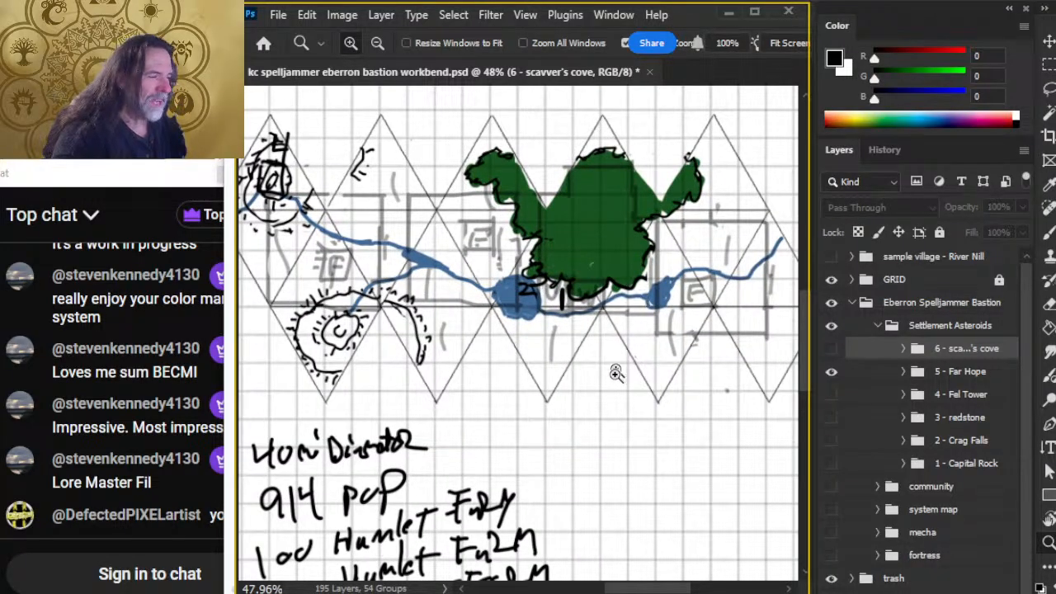
{"action": "left_click", "coordinate": [831, 373]}
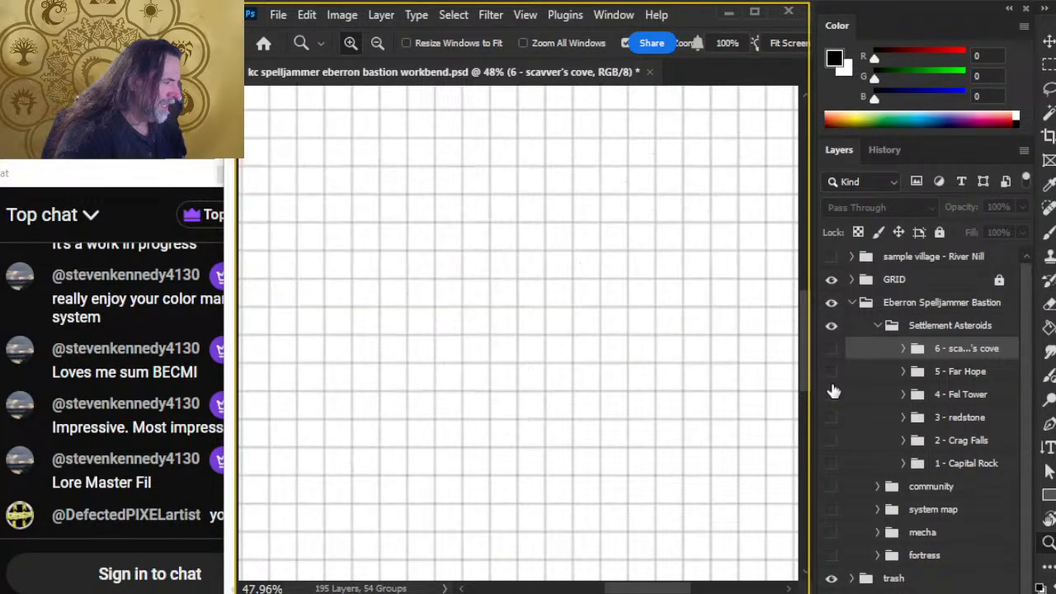
Step: Show the 4 - Fel Tower group, examine its asteroid map, and hide it again
{"action": "left_click", "coordinate": [832, 394]}
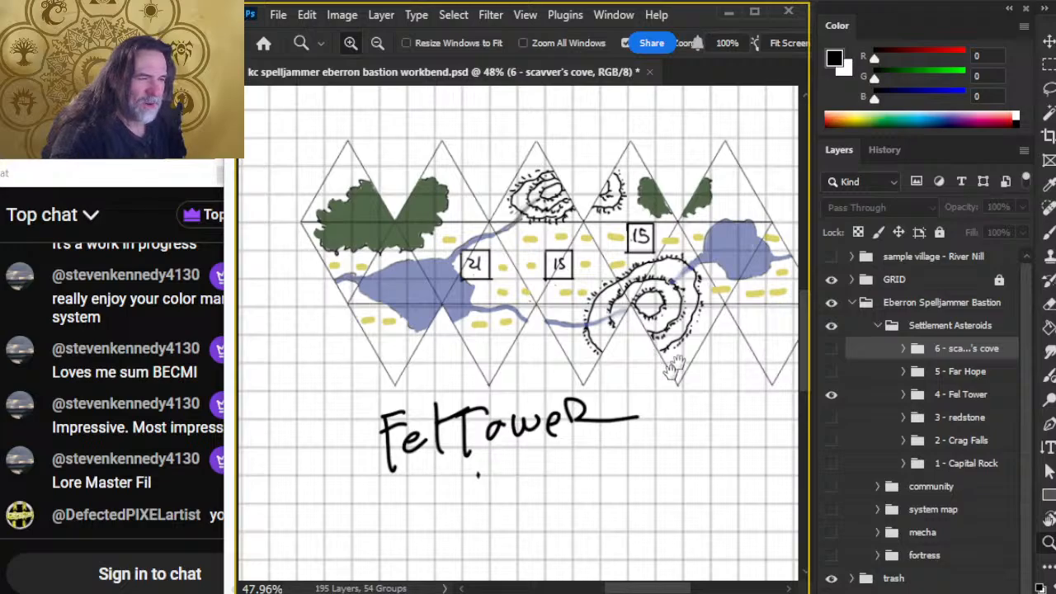
{"action": "left_click_drag", "start_coordinate": [677, 363], "coordinate": [607, 378]}
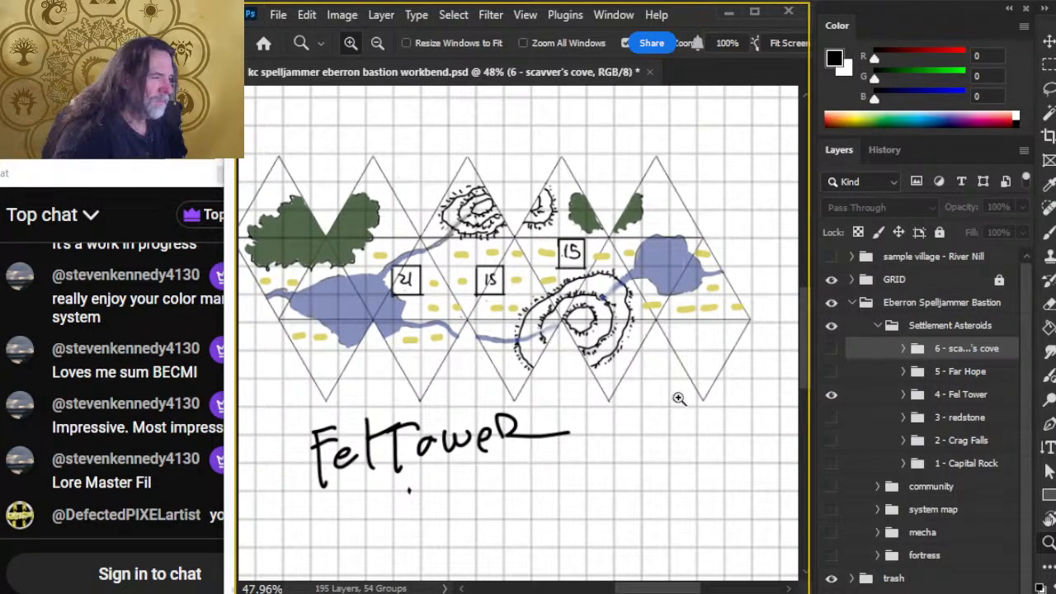
{"action": "left_click", "coordinate": [828, 396]}
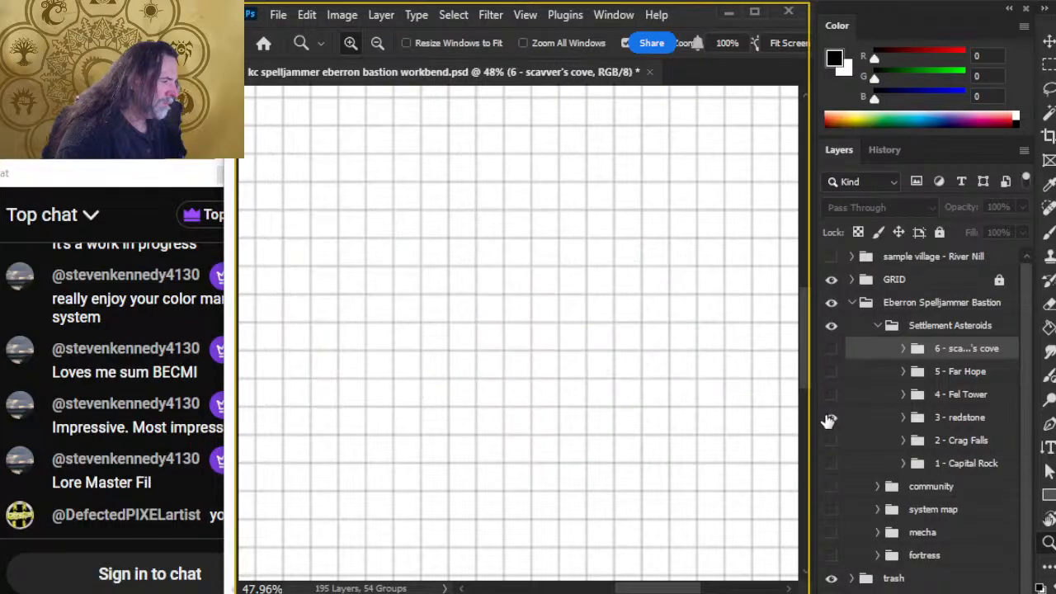
Step: Show the 3 - redstone group, examine the Iron Rock and Redstone maps with their population and soldier notes, and hide it again
{"action": "left_click", "coordinate": [829, 418]}
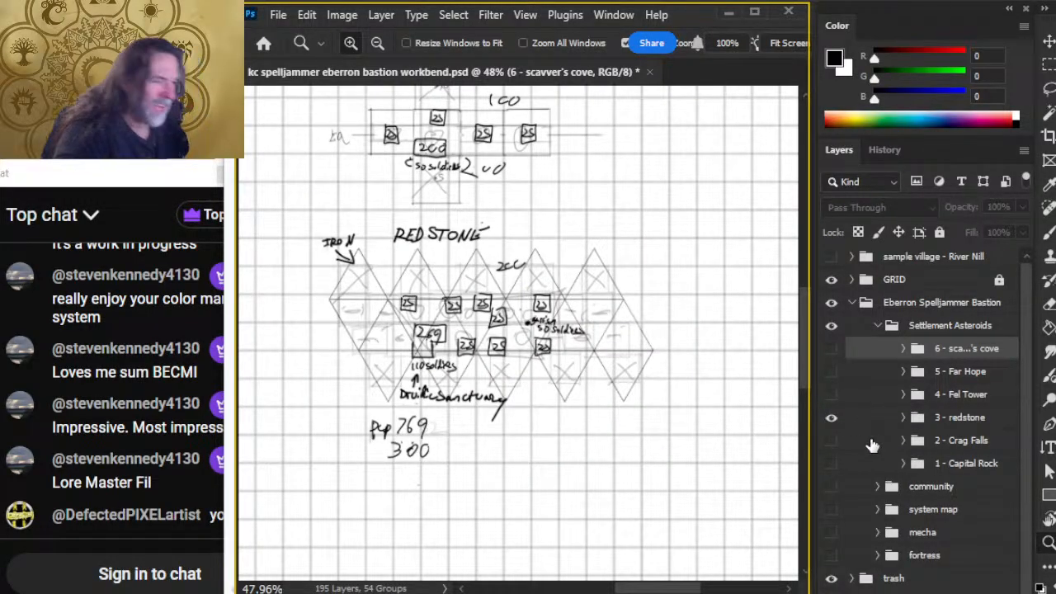
{"action": "left_click_drag", "start_coordinate": [458, 280], "coordinate": [477, 355]}
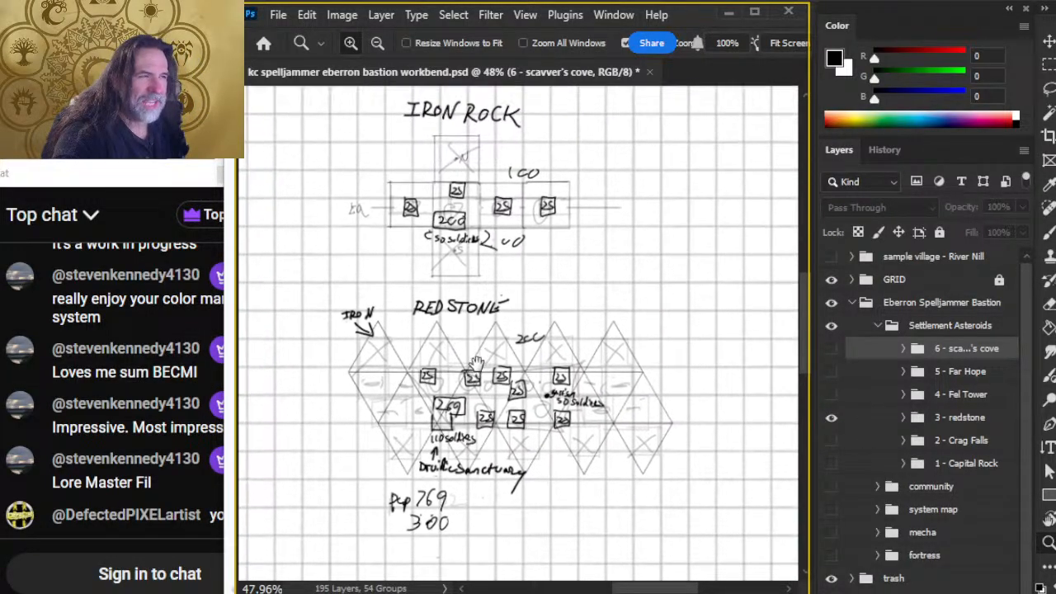
{"action": "left_click_drag", "start_coordinate": [485, 202], "coordinate": [566, 207]}
{"action": "left_click_drag", "start_coordinate": [568, 301], "coordinate": [469, 300]}
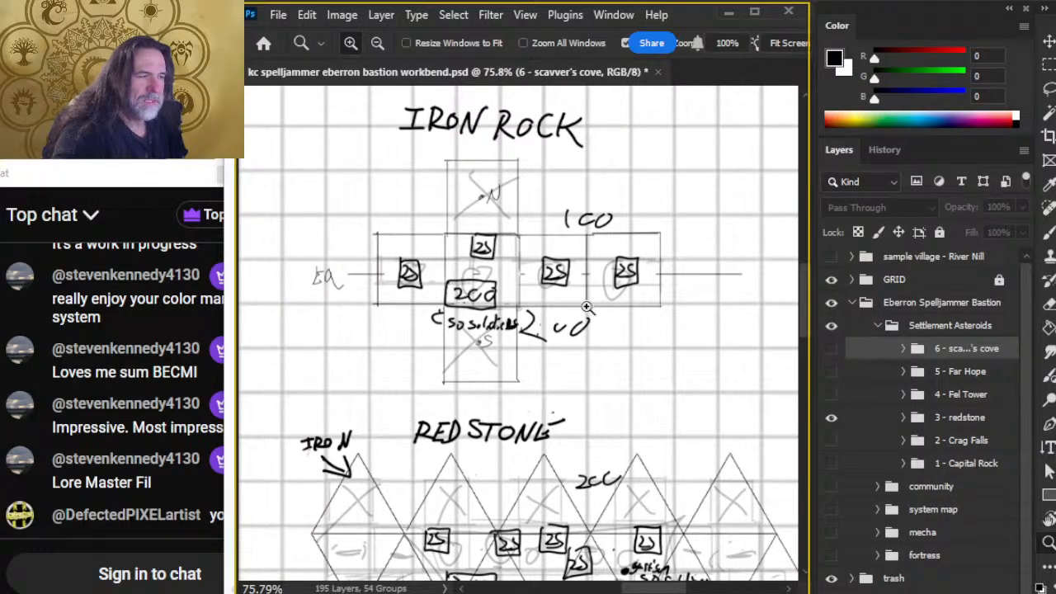
{"action": "left_click_drag", "start_coordinate": [564, 438], "coordinate": [559, 321]}
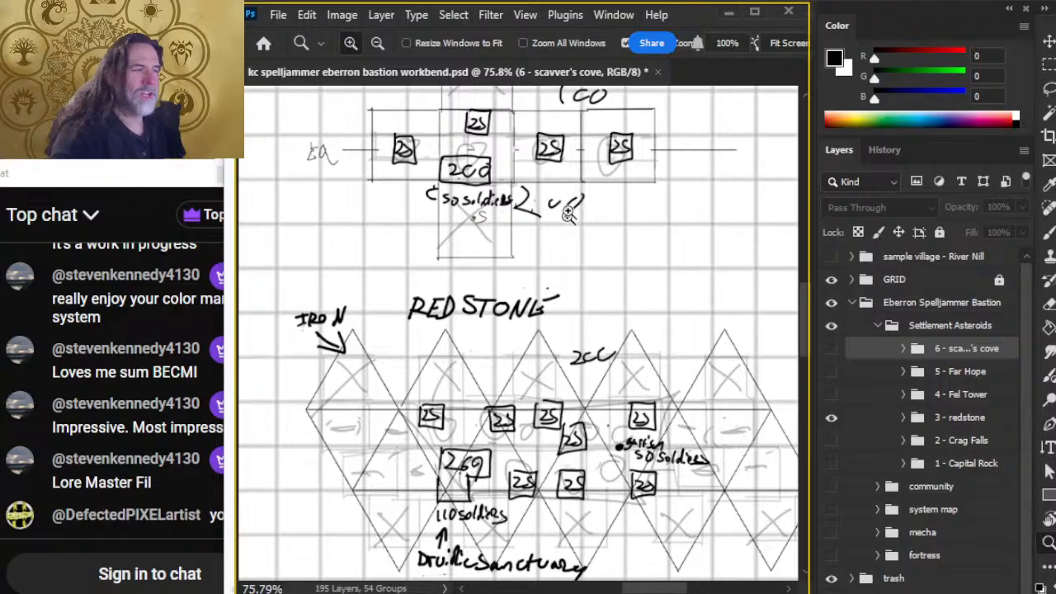
{"action": "left_click_drag", "start_coordinate": [552, 211], "coordinate": [574, 339]}
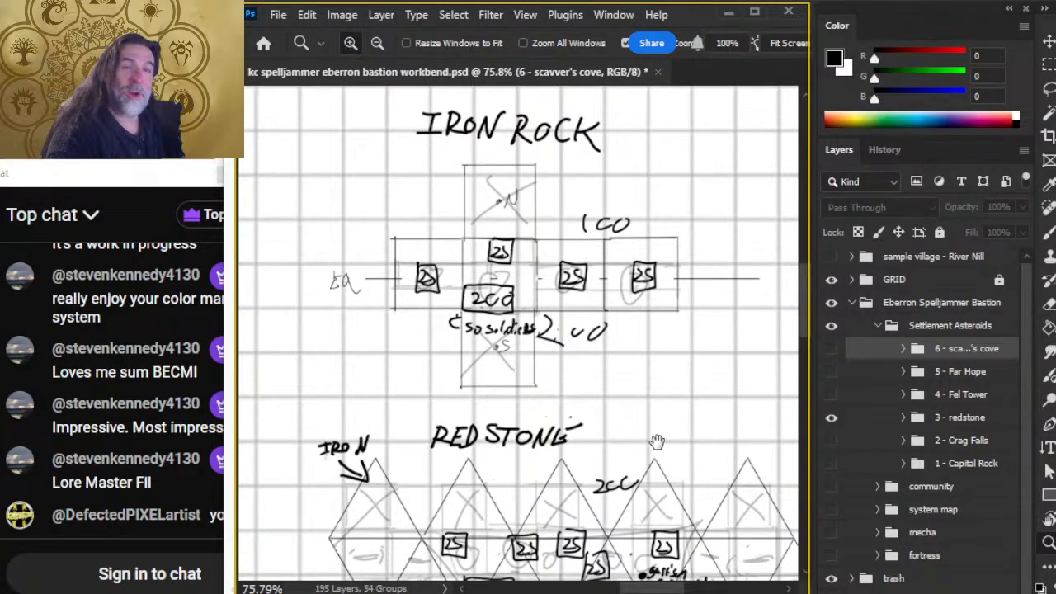
{"action": "left_click_drag", "start_coordinate": [656, 442], "coordinate": [584, 339]}
{"action": "left_click", "coordinate": [831, 417]}
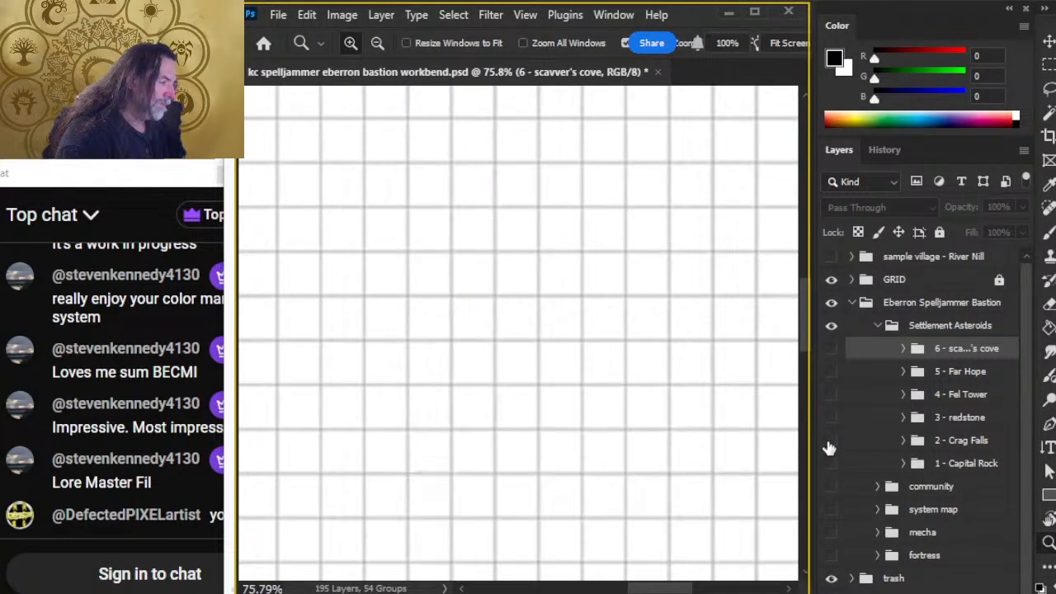
Step: Show the 2 - Crag Falls group, examine the Basil's Score mining map and its population notes, and hide it again
{"action": "left_click", "coordinate": [830, 439]}
{"action": "left_click_drag", "start_coordinate": [593, 267], "coordinate": [647, 381]}
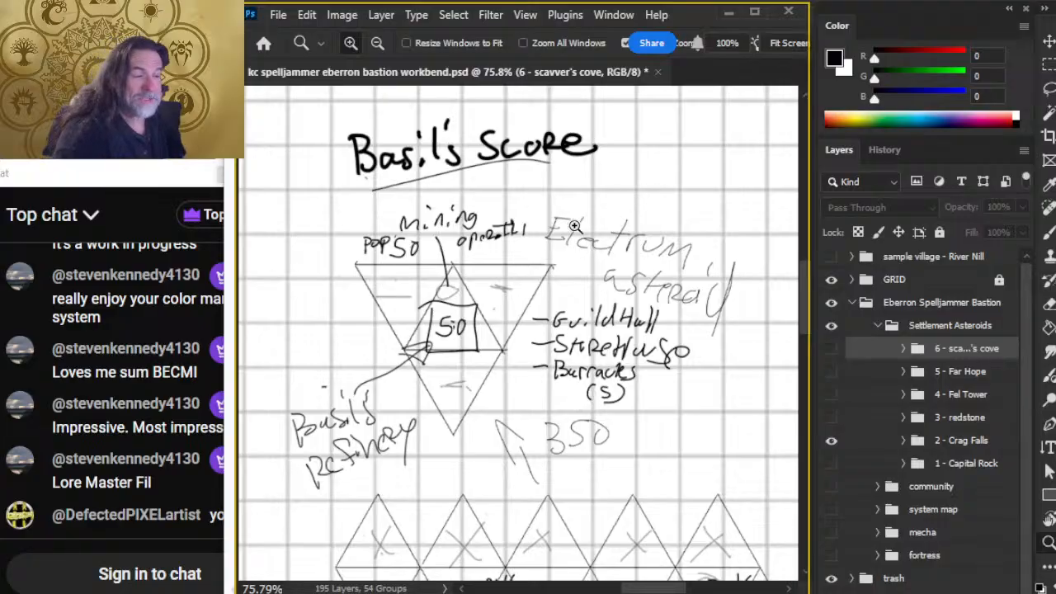
{"action": "left_click", "coordinate": [831, 440]}
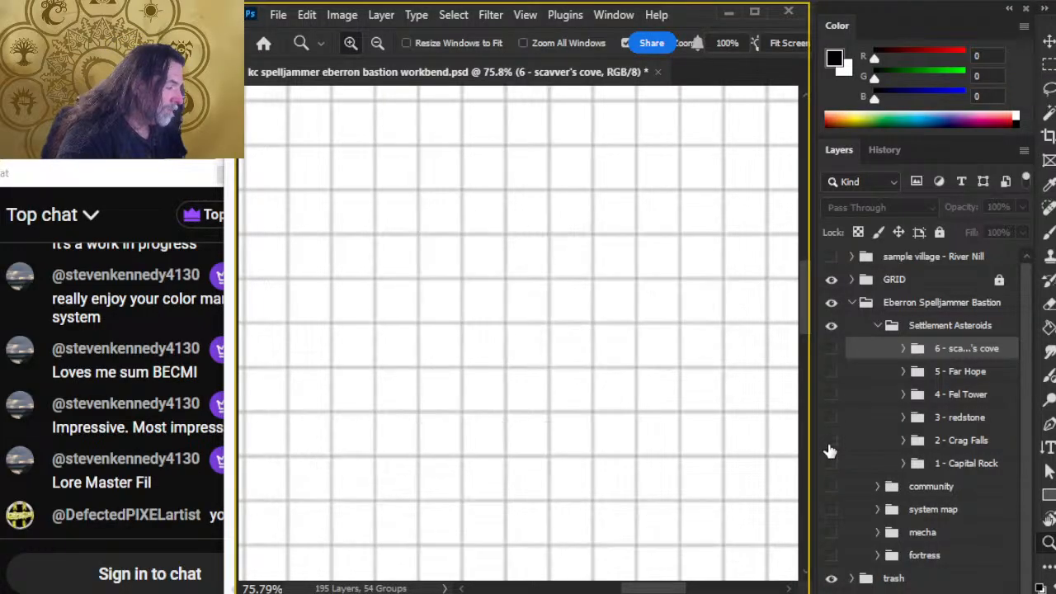
{"action": "left_click", "coordinate": [831, 441]}
{"action": "left_click", "coordinate": [830, 444]}
Step: Show the 1 - Capital Rock group, examine its full asteroid map with the settlement markers and travel notes, and hide it again
{"action": "left_click", "coordinate": [831, 462]}
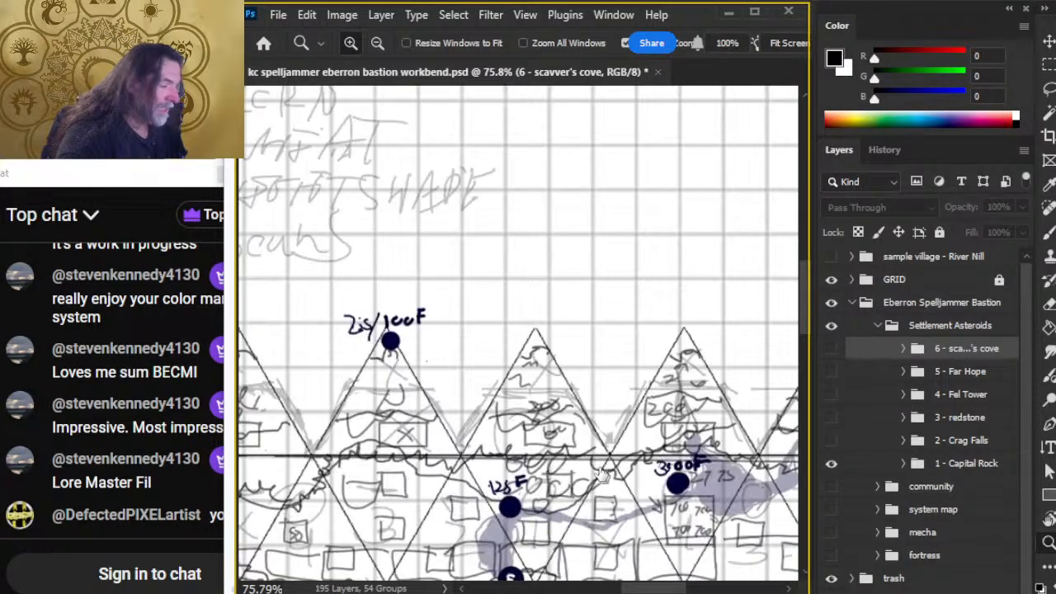
{"action": "left_click_drag", "start_coordinate": [563, 476], "coordinate": [528, 299]}
{"action": "left_click_drag", "start_coordinate": [575, 392], "coordinate": [501, 369]}
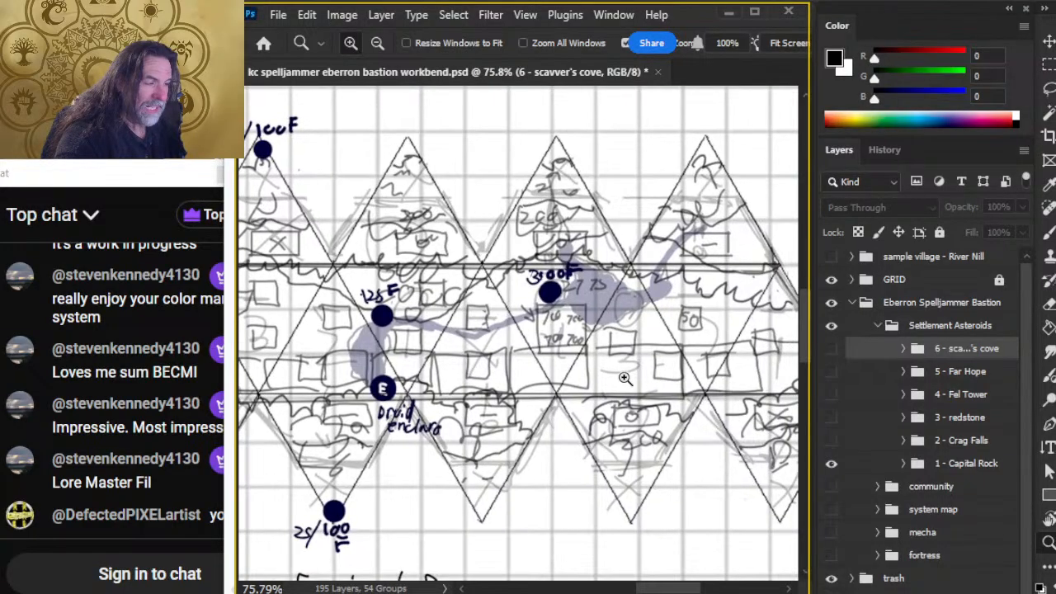
{"action": "left_click_drag", "start_coordinate": [348, 388], "coordinate": [585, 369]}
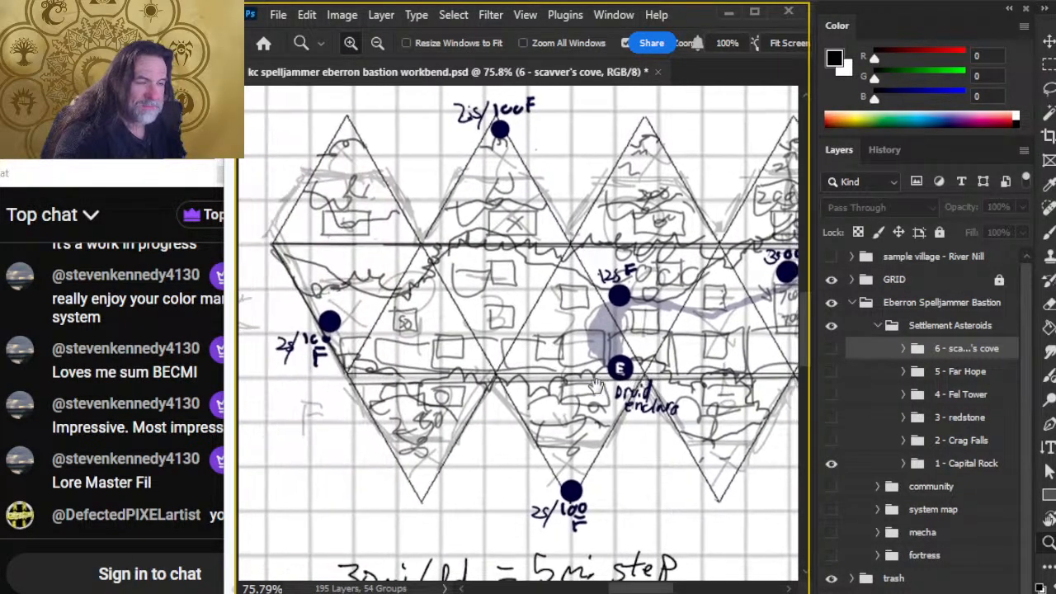
{"action": "left_click_drag", "start_coordinate": [557, 494], "coordinate": [517, 467]}
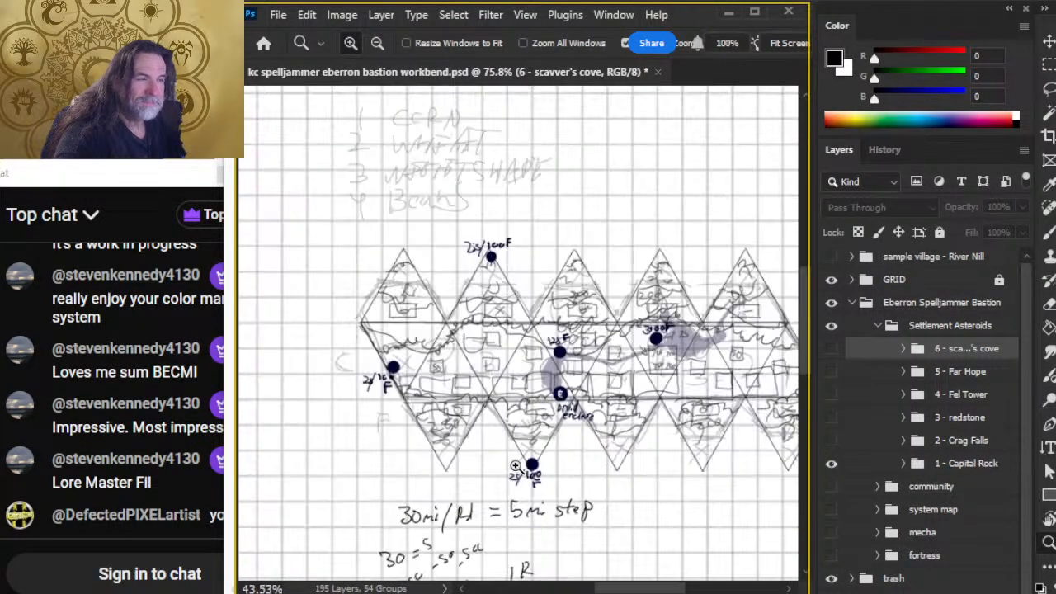
{"action": "left_click_drag", "start_coordinate": [581, 477], "coordinate": [525, 465]}
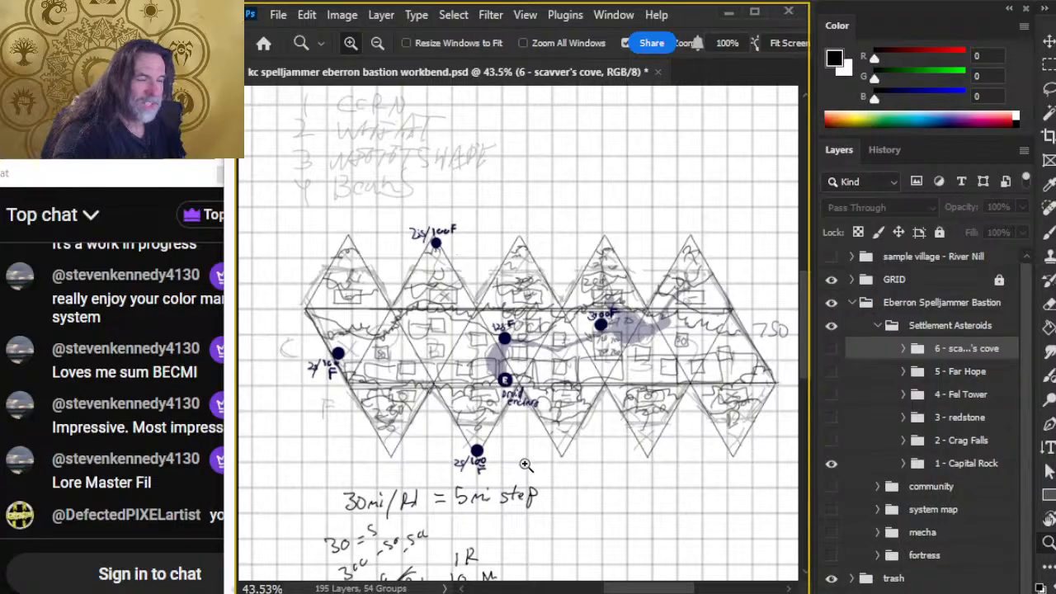
{"action": "left_click", "coordinate": [831, 463]}
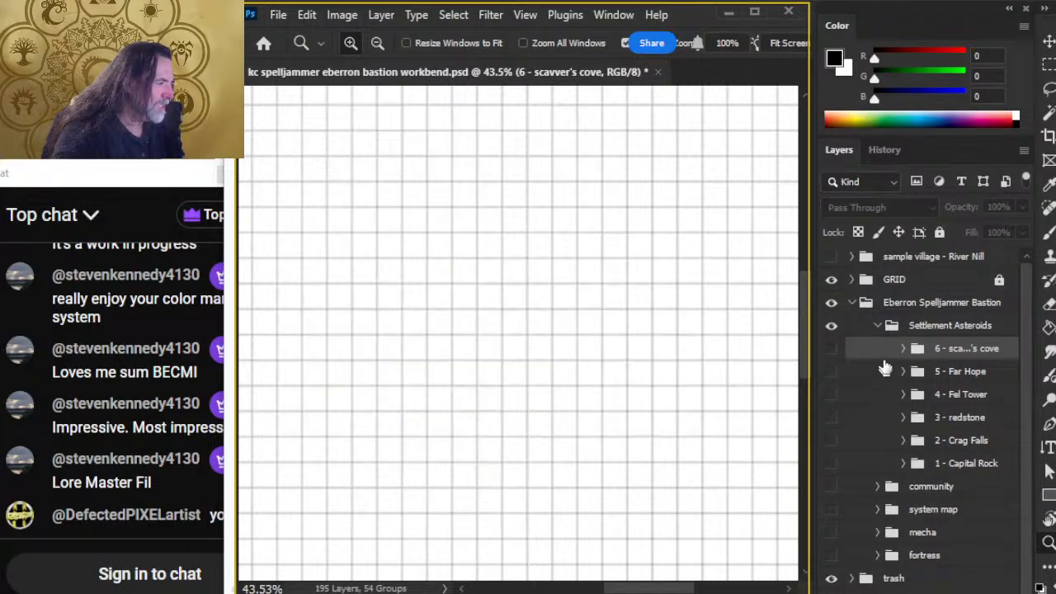
Step: Hide and collapse the Settlement Asteroids group, and briefly show the community group to examine the Frizia Zone map
{"action": "left_click", "coordinate": [869, 329]}
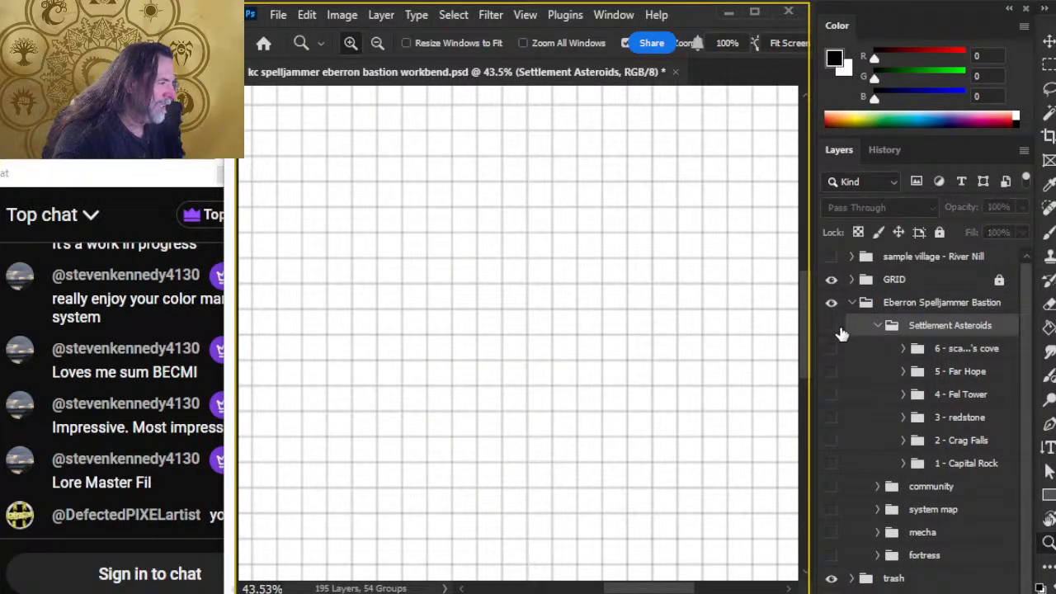
{"action": "left_click", "coordinate": [878, 326]}
{"action": "left_click", "coordinate": [833, 350]}
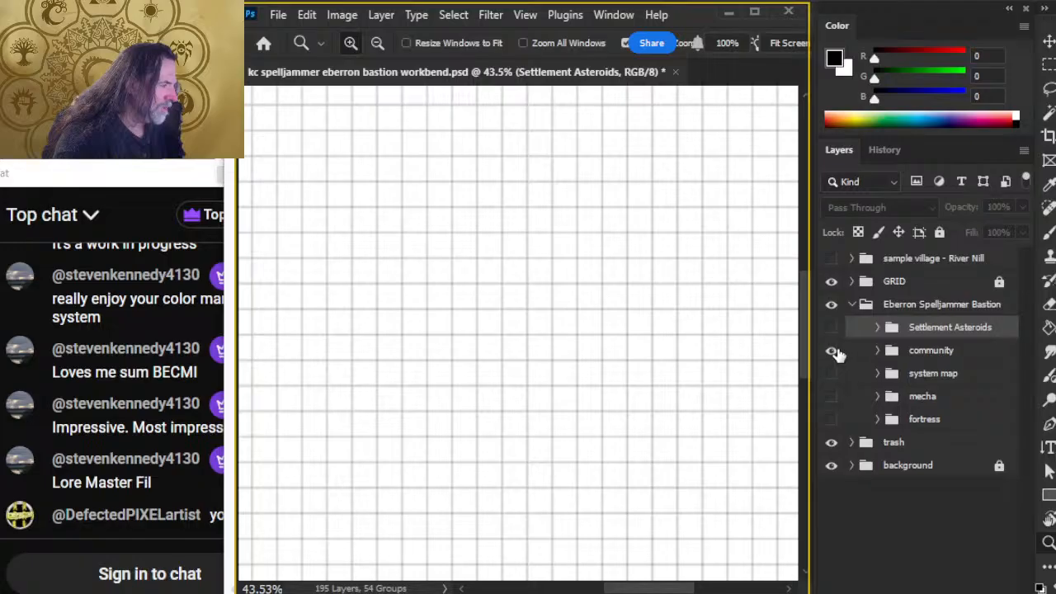
{"action": "left_click_drag", "start_coordinate": [720, 405], "coordinate": [674, 209]}
{"action": "left_click", "coordinate": [833, 351]}
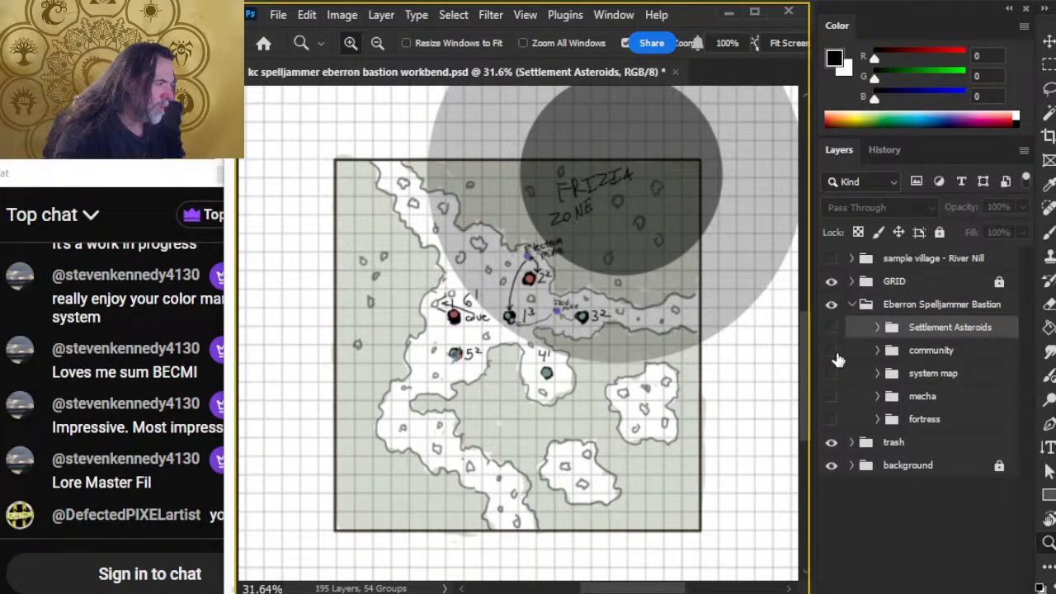
Step: Show the system map to examine the area around Eberron and the asteroid archipelagos, and swap it for the community map
{"action": "left_click", "coordinate": [831, 373]}
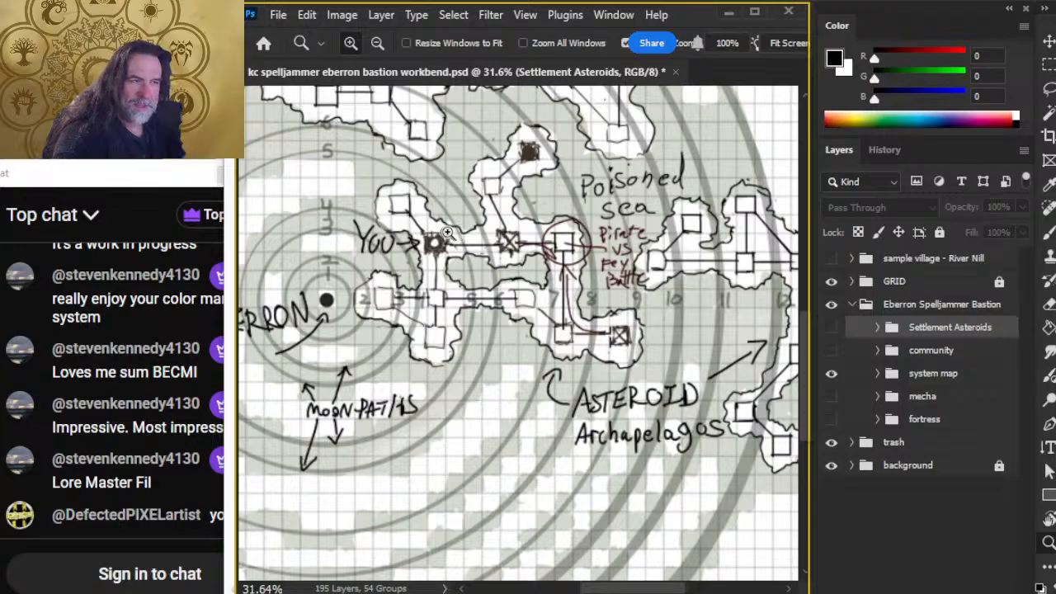
{"action": "left_click_drag", "start_coordinate": [447, 233], "coordinate": [547, 243]}
{"action": "left_click_drag", "start_coordinate": [365, 281], "coordinate": [488, 256]}
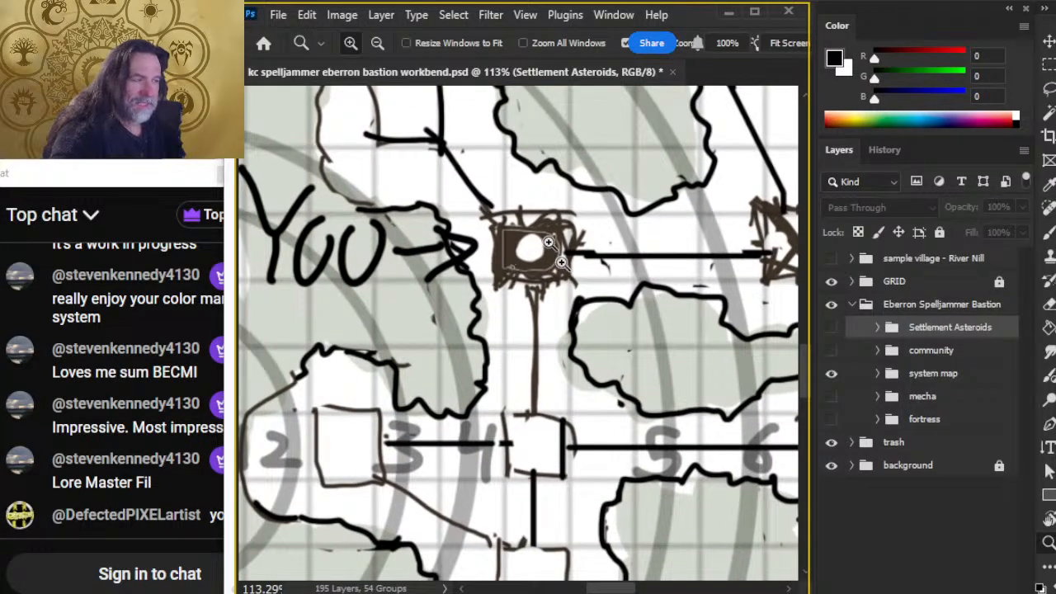
{"action": "left_click_drag", "start_coordinate": [567, 273], "coordinate": [481, 242]}
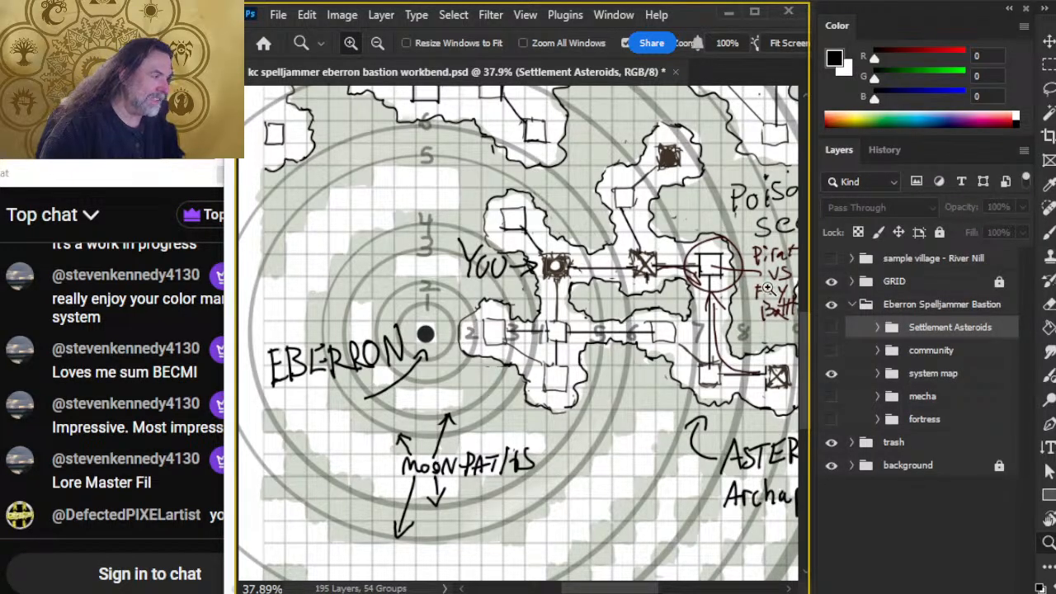
{"action": "left_click", "coordinate": [830, 373]}
{"action": "left_click", "coordinate": [831, 352]}
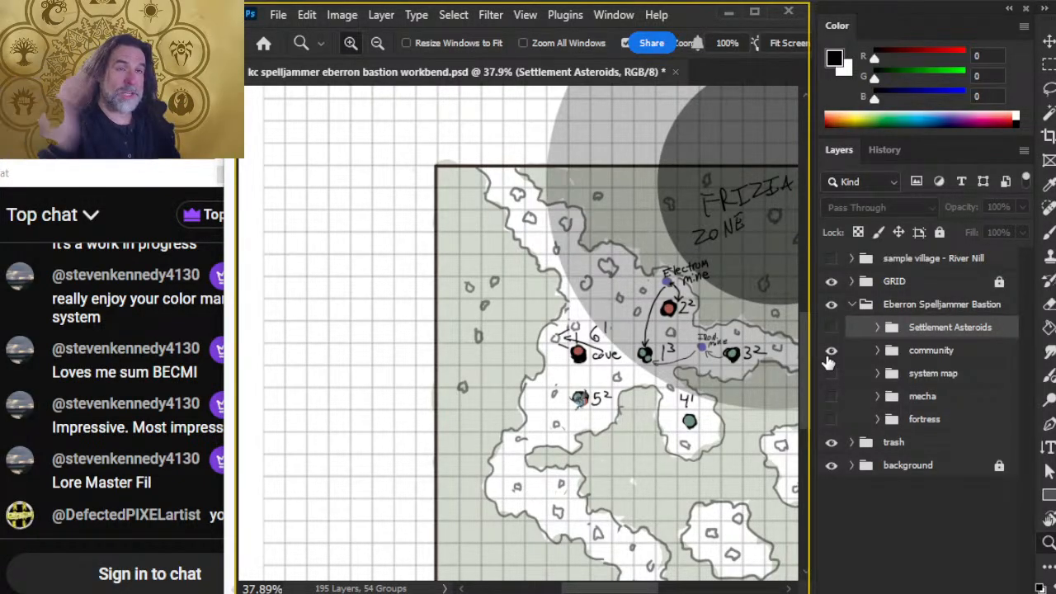
Step: Switch to the YouTube livestream page in the browser, reload it, and expand the video description to read the campaign document links
{"action": "key", "text": "alt+Tab"}
{"action": "key", "text": "alt+Tab"}
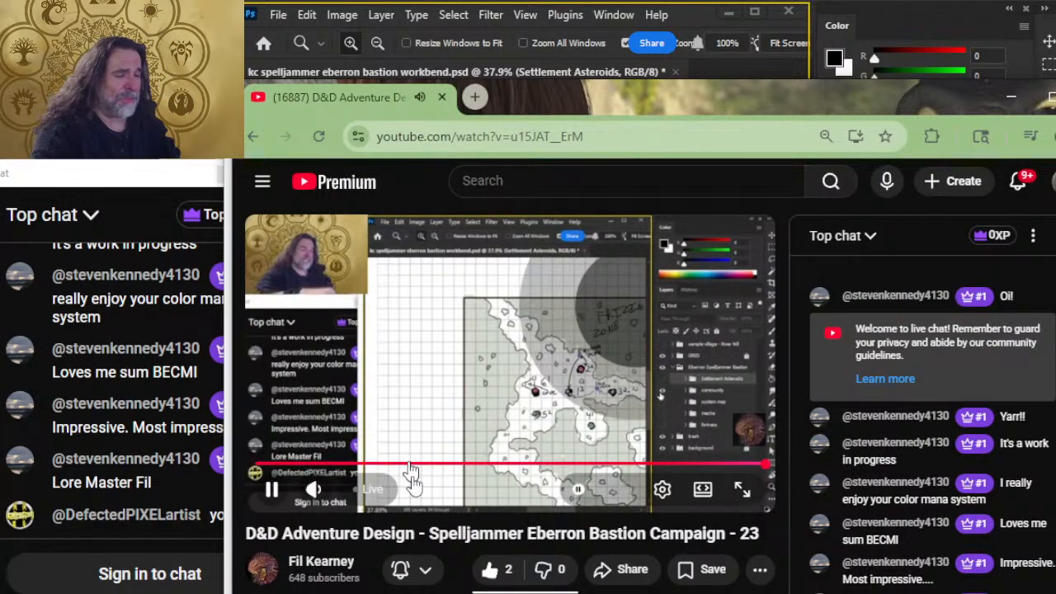
{"action": "scroll", "coordinate": [429, 388], "scroll_direction": "down", "scroll_amount": 2}
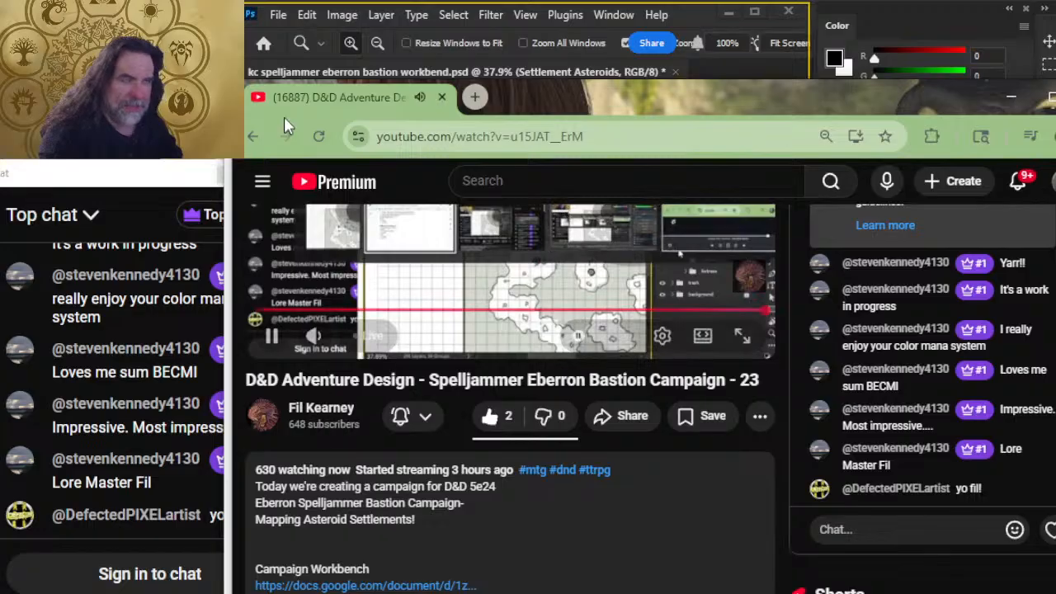
{"action": "left_click", "coordinate": [318, 137]}
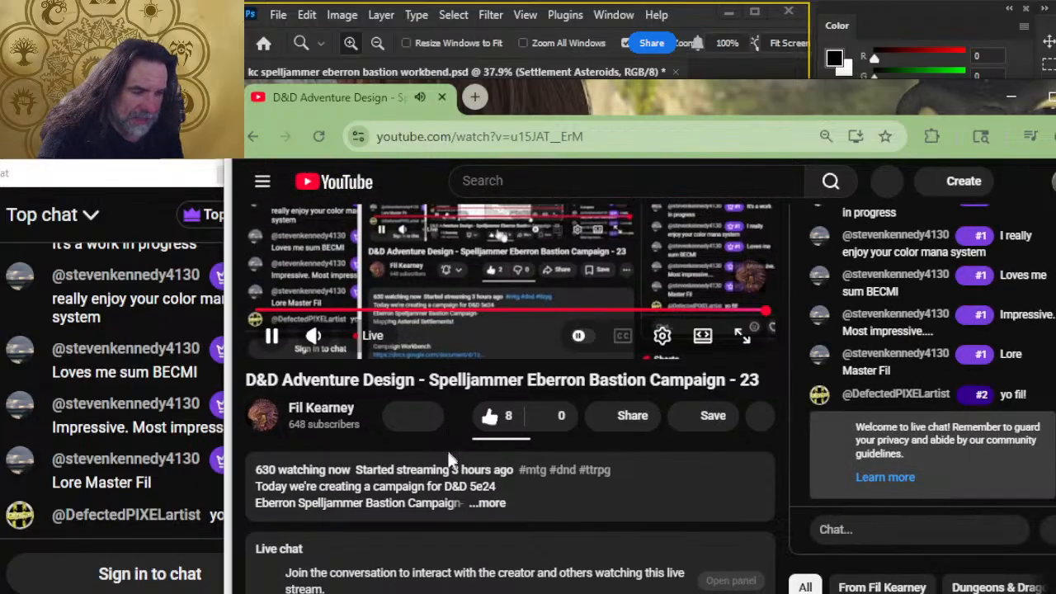
{"action": "scroll", "coordinate": [453, 436], "scroll_direction": "down", "scroll_amount": 2}
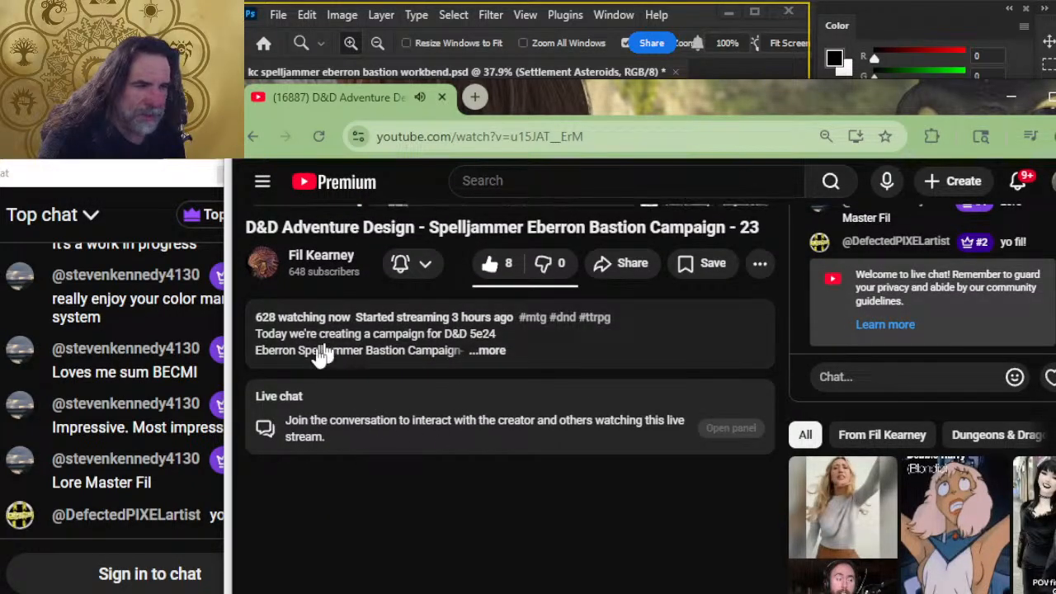
{"action": "left_click", "coordinate": [487, 350]}
{"action": "scroll", "coordinate": [335, 260], "scroll_direction": "down", "scroll_amount": 2}
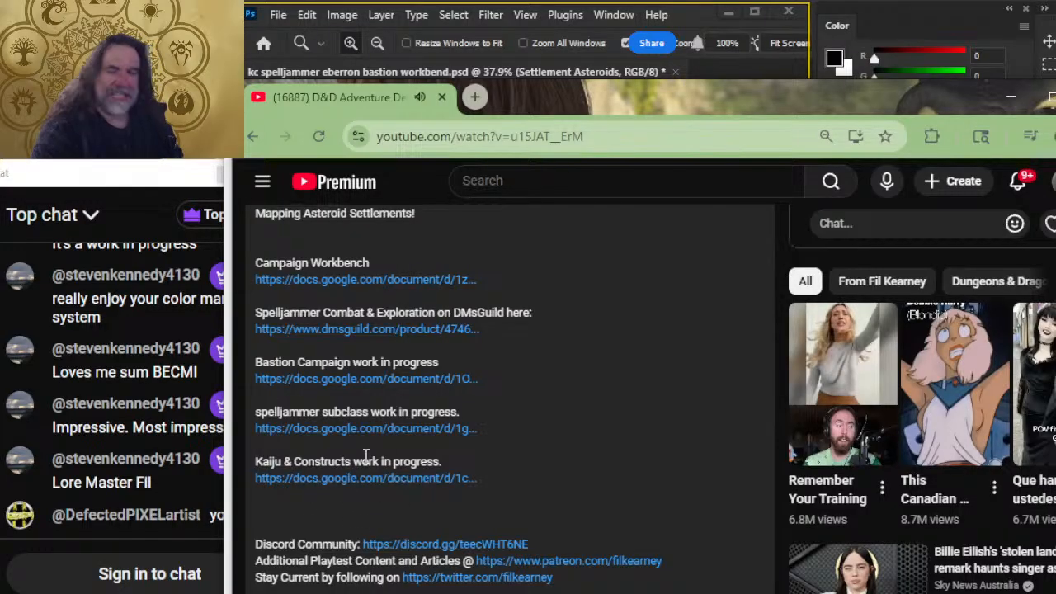
{"action": "left_click_drag", "start_coordinate": [564, 110], "coordinate": [571, 40]}
{"action": "scroll", "coordinate": [515, 324], "scroll_direction": "up", "scroll_amount": 2}
{"action": "scroll", "coordinate": [517, 330], "scroll_direction": "up", "scroll_amount": 4}
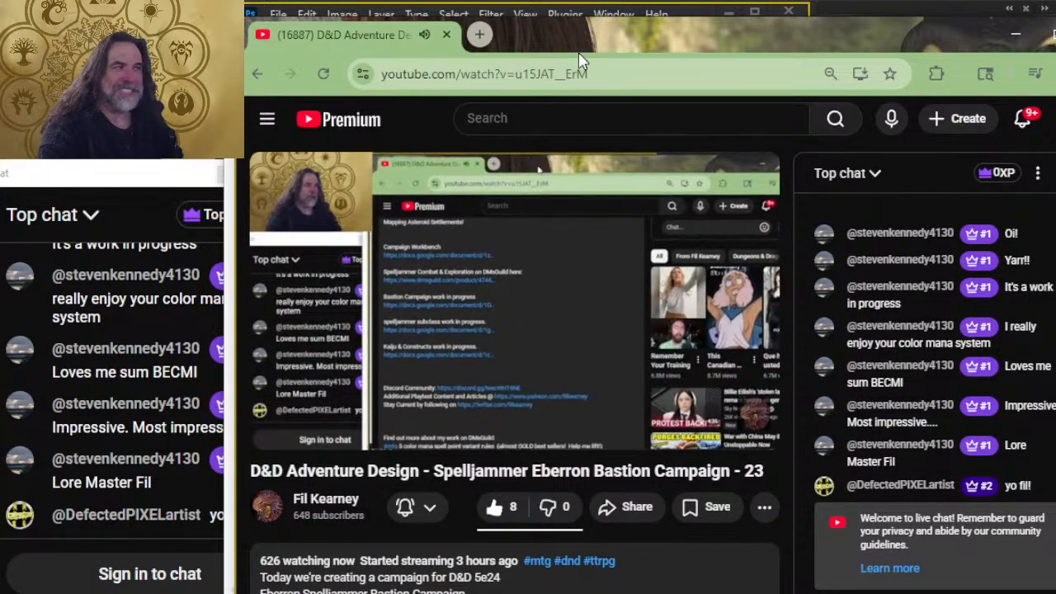
{"action": "left_click_drag", "start_coordinate": [578, 51], "coordinate": [564, 95]}
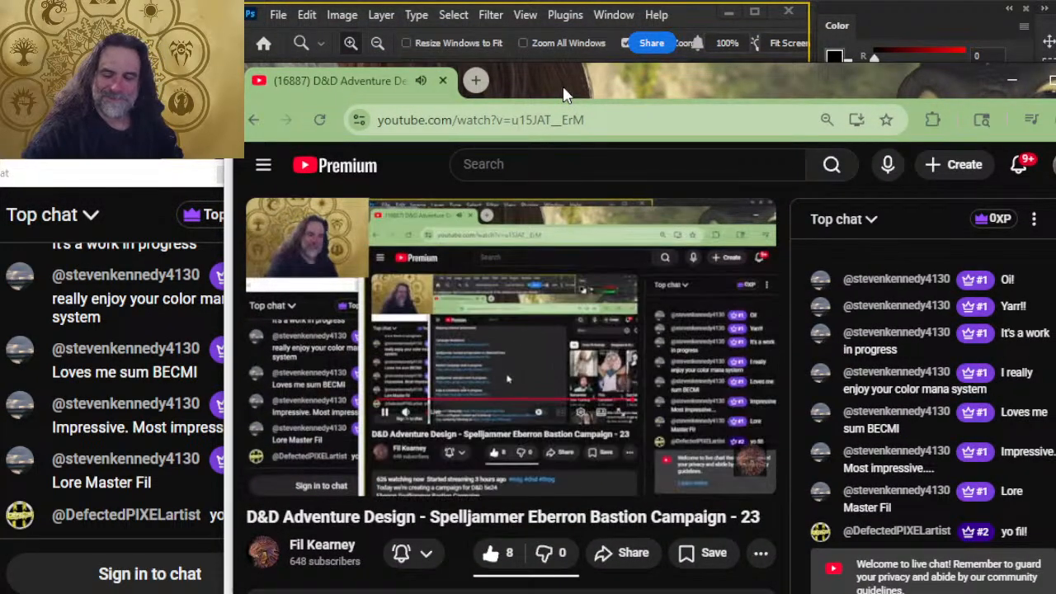